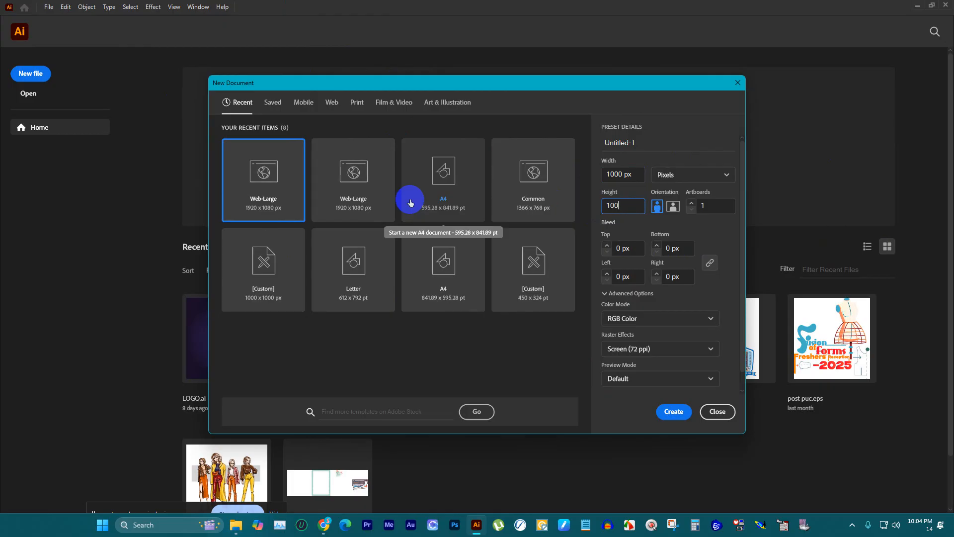
# Step: Create the new square RGB document with a width of 1000 px
pyautogui.press('Escape')
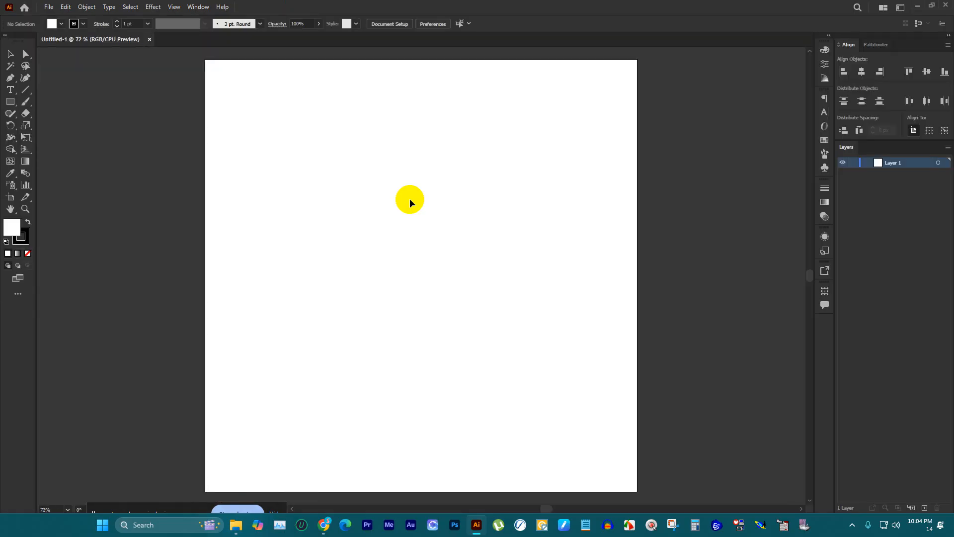
pyautogui.scroll(-2, 391, 186)
pyautogui.scroll(-1, 390, 188)
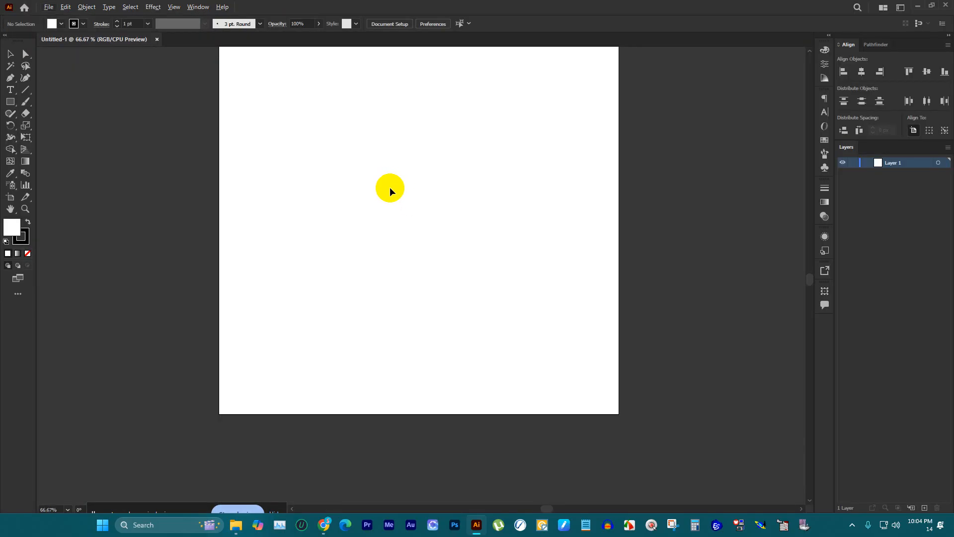
pyautogui.scroll(2, 393, 190)
pyautogui.scroll(-2, 403, 201)
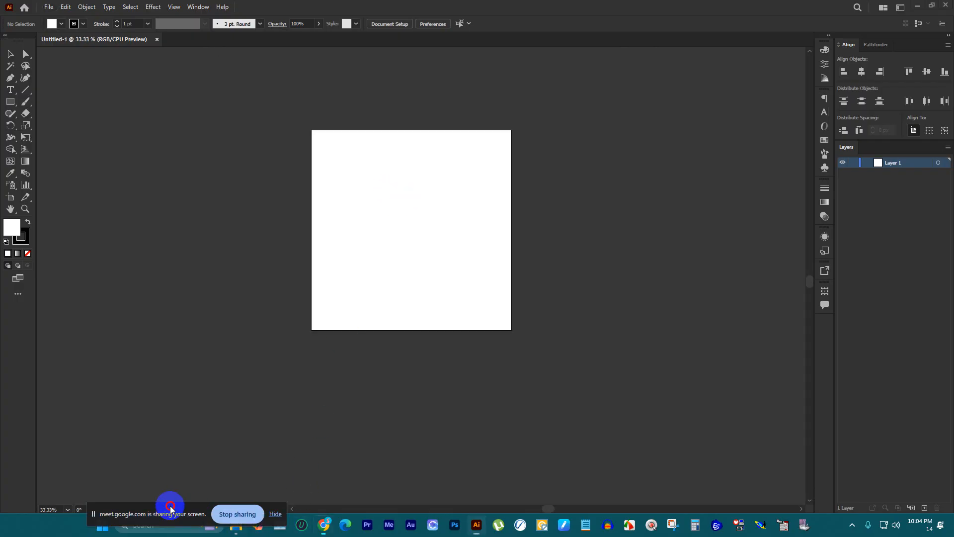
pyautogui.scroll(1, 370, 338)
pyautogui.scroll(1, 391, 284)
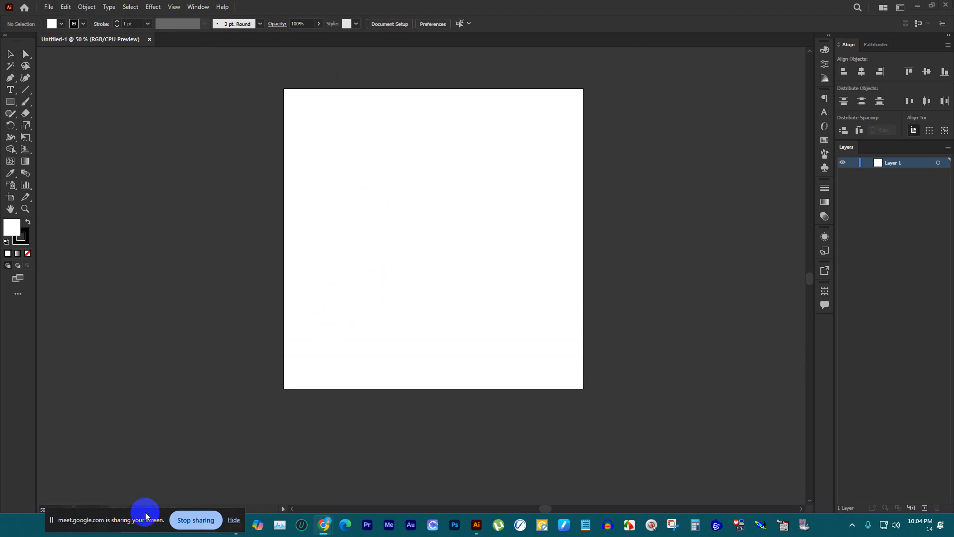
# Step: Switch to File Explorer and open the CLIENTS folder on New Volume (E:)
pyautogui.moveTo(144, 513); pyautogui.dragTo(63, 526)
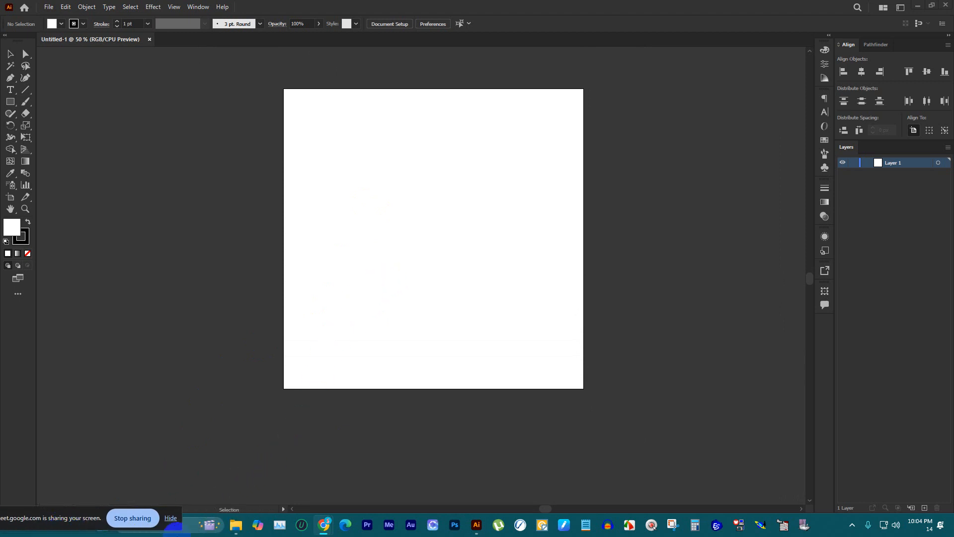
pyautogui.rightClick(239, 525)
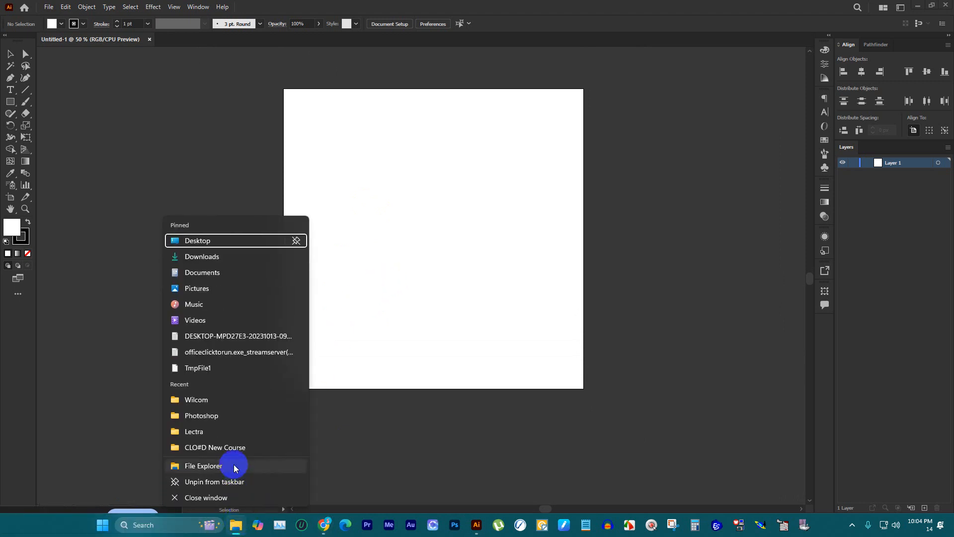
pyautogui.click(222, 461)
pyautogui.moveTo(789, 5); pyautogui.dragTo(715, 56)
pyautogui.click(783, 65)
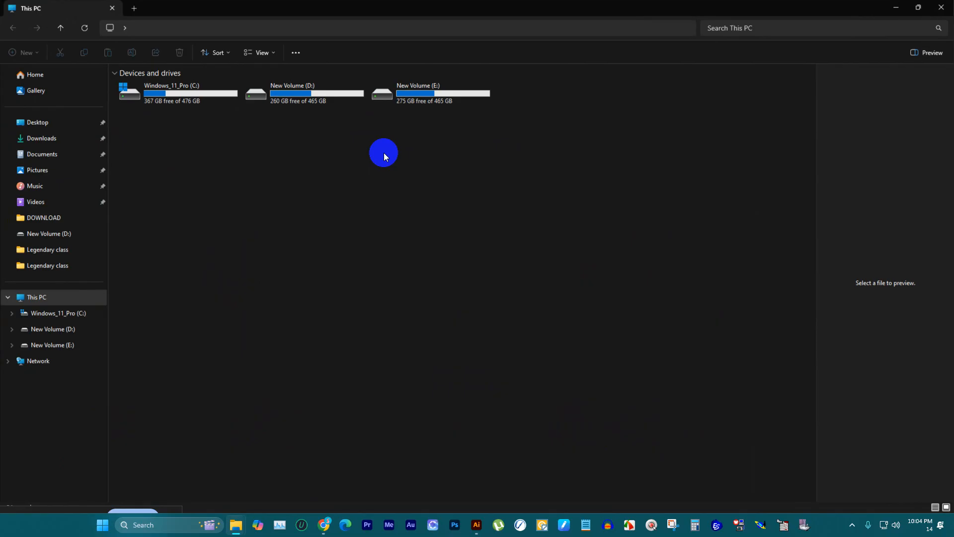
pyautogui.doubleClick(324, 95)
pyautogui.click(68, 345)
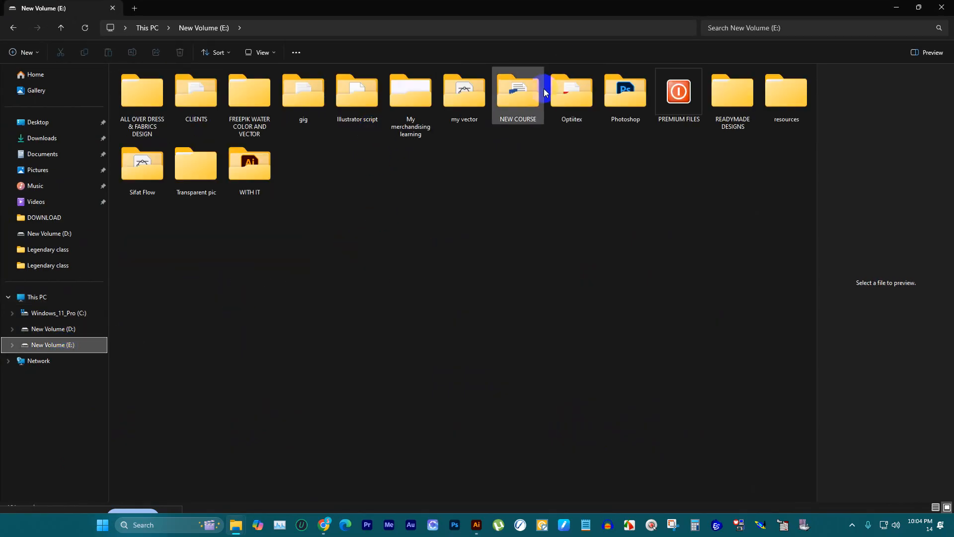
pyautogui.doubleClick(184, 104)
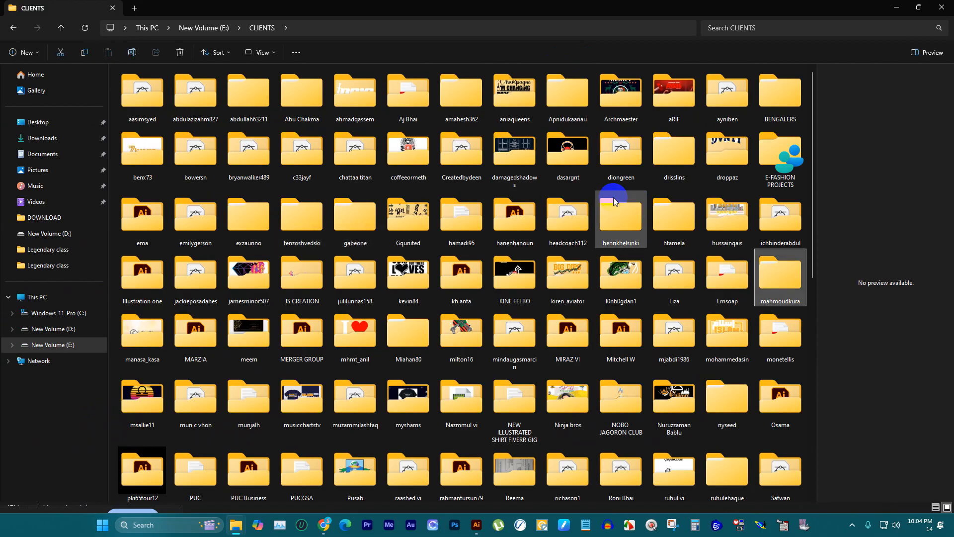
# Step: Find and open the MERGER GROUP folder among the client folders
pyautogui.press('Right')
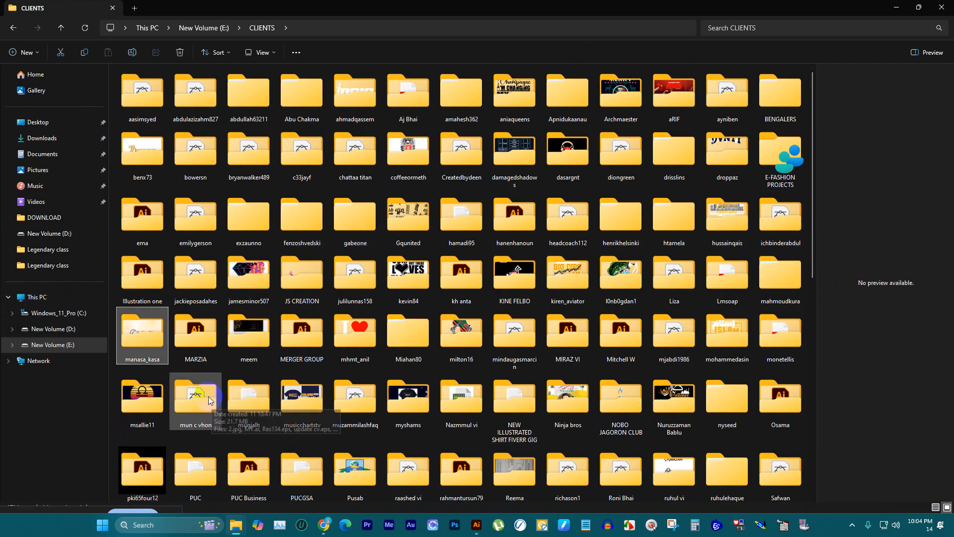
pyautogui.press('Right')
pyautogui.press('Right')
pyautogui.press('Right')
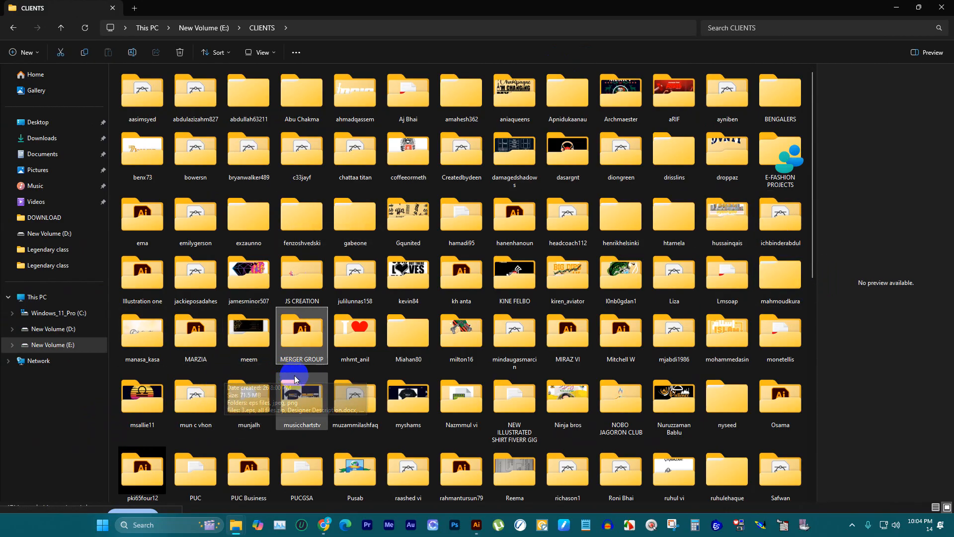
pyautogui.click(298, 324)
pyautogui.doubleClick(299, 322)
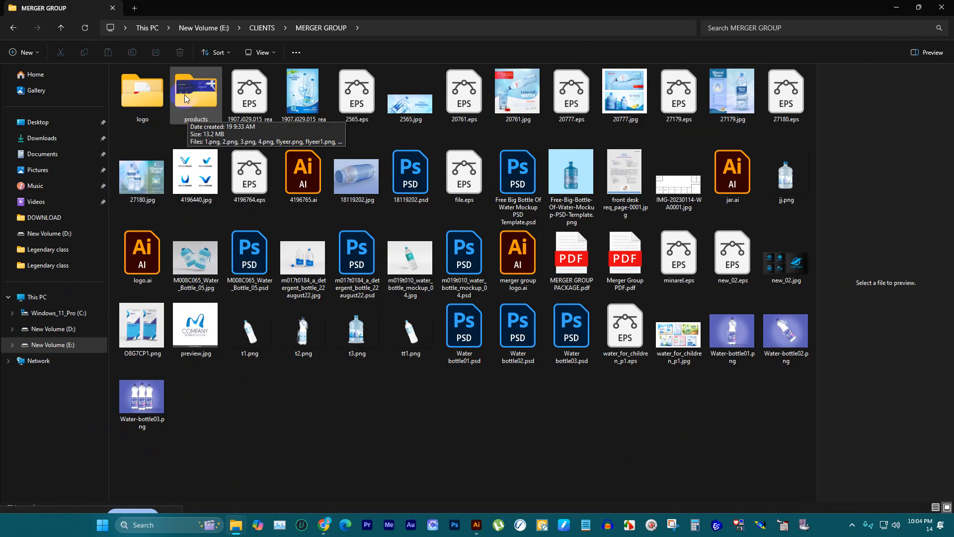
# Step: Open the logo subfolder, preview M water.pdf, and return to the MERGER GROUP folder
pyautogui.click(127, 95)
pyautogui.doubleClick(127, 96)
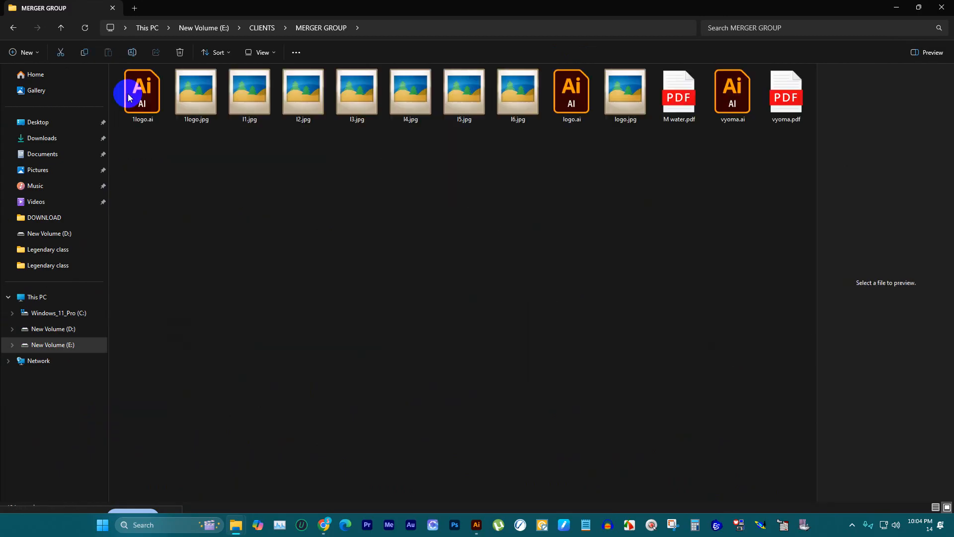
pyautogui.click(683, 96)
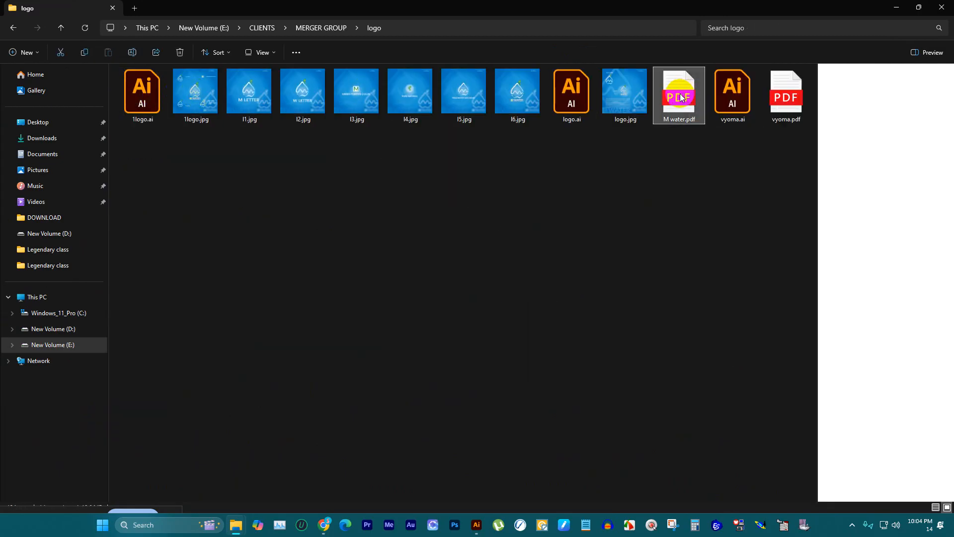
pyautogui.click(785, 95)
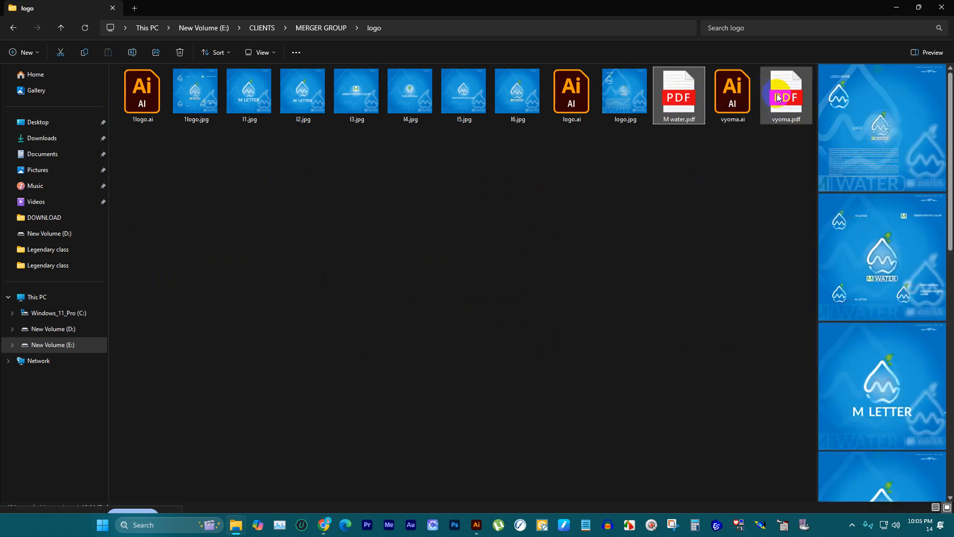
pyautogui.click(14, 26)
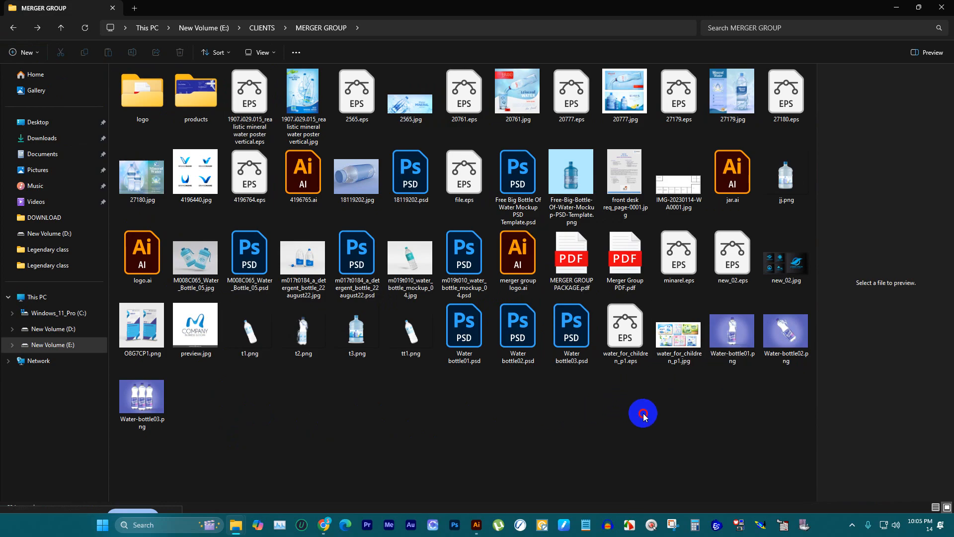
# Step: Preview MERGER GROUP PACKAGE.pdf, Merger Group PDF.pdf, the front desk requirements image and the floor plan image
pyautogui.click(574, 267)
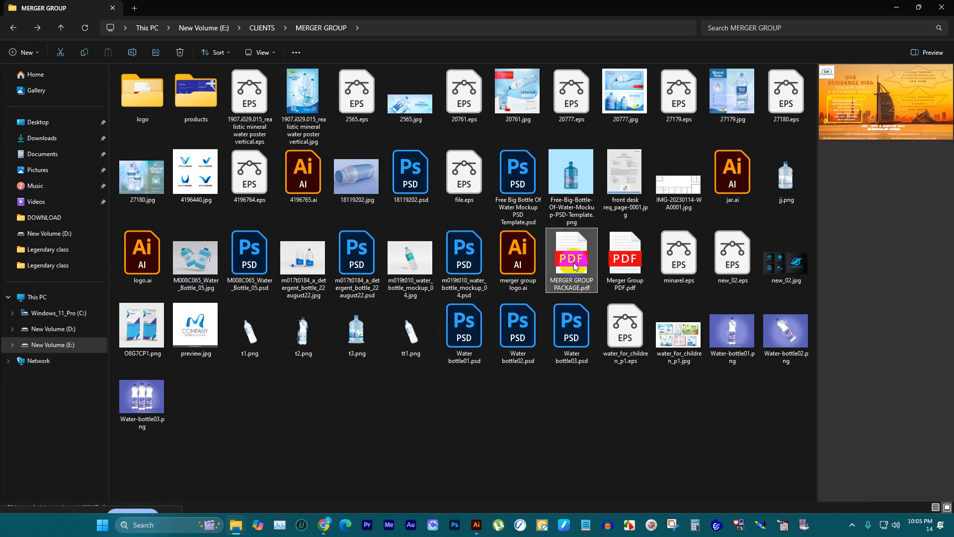
pyautogui.click(638, 261)
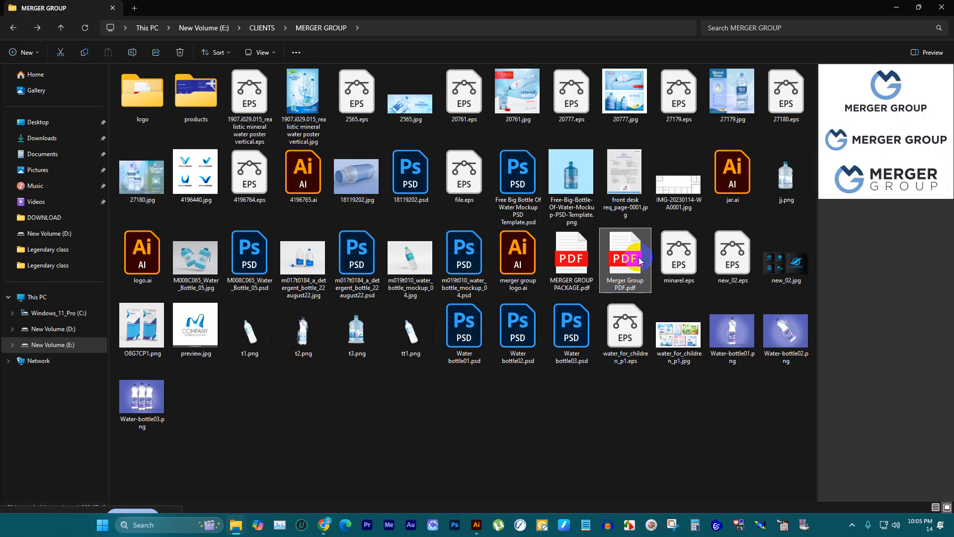
pyautogui.click(574, 264)
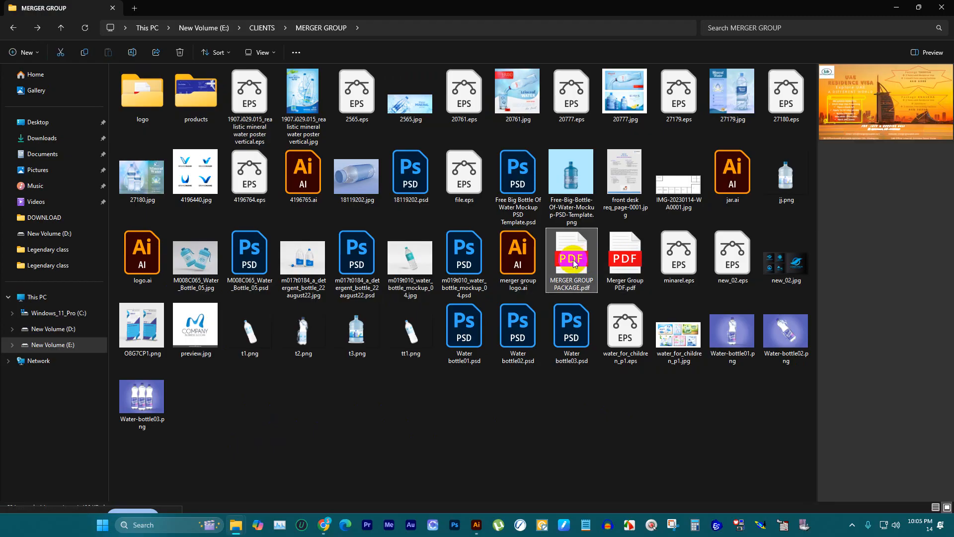
pyautogui.click(625, 187)
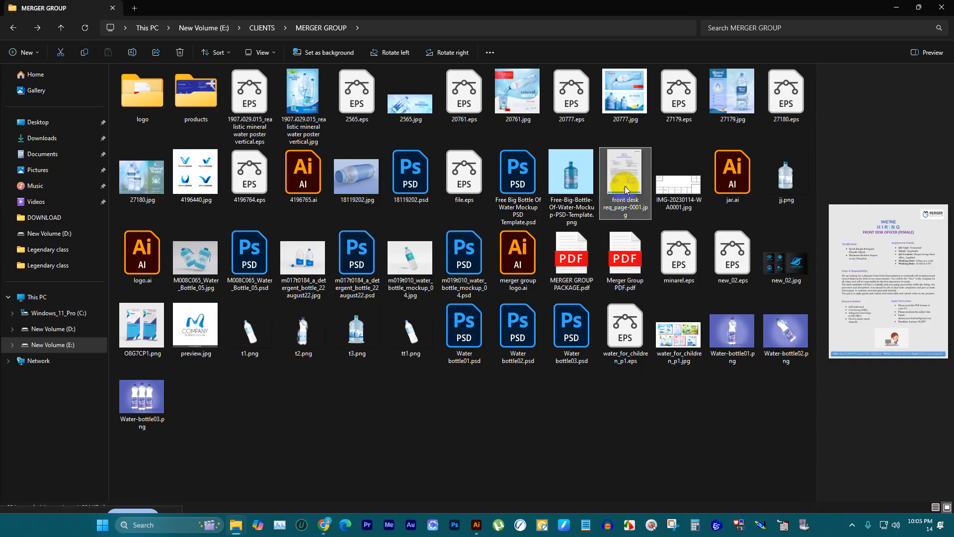
pyautogui.click(668, 182)
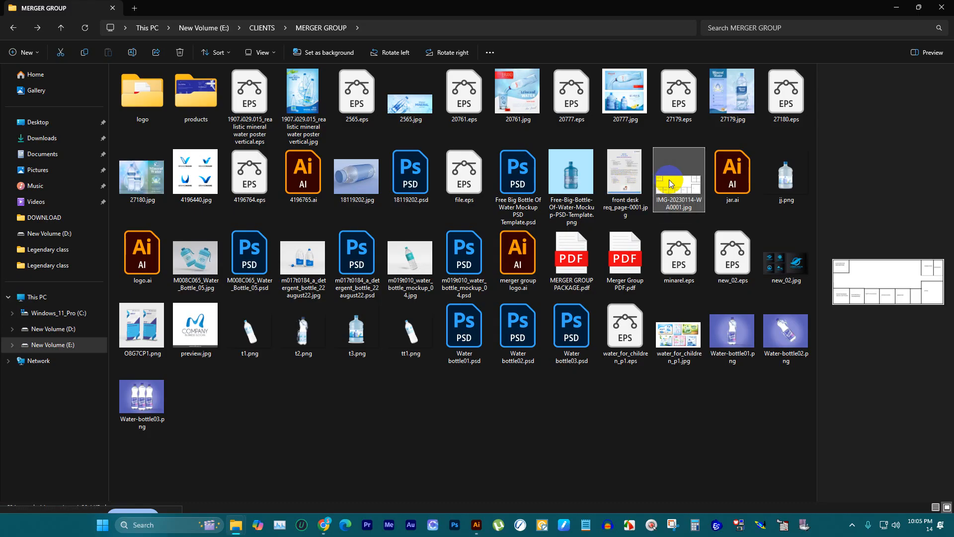
pyautogui.click(581, 246)
pyautogui.click(626, 252)
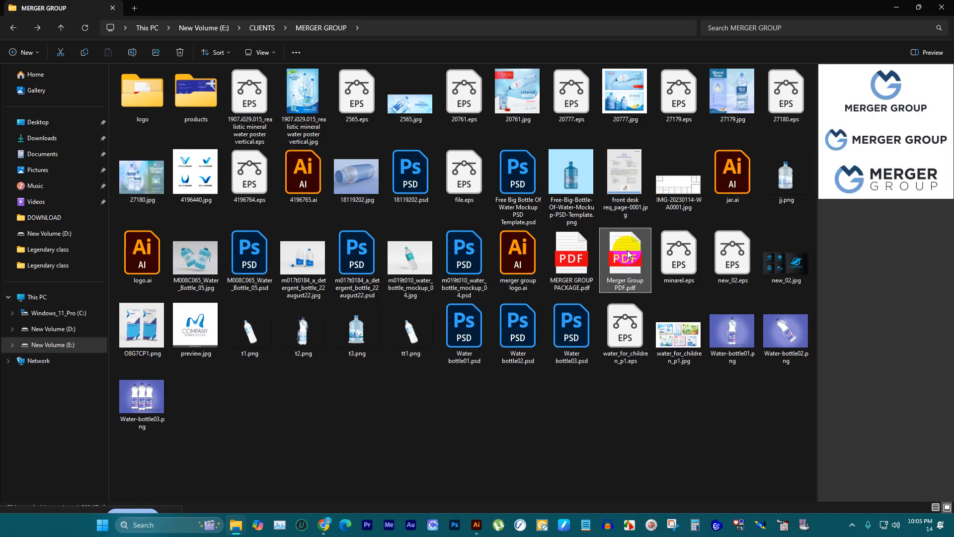
# Step: Open MERGER GROUP PACKAGE.pdf in a maximized window to examine the flyer, and close it along with the folder window
pyautogui.click(575, 250)
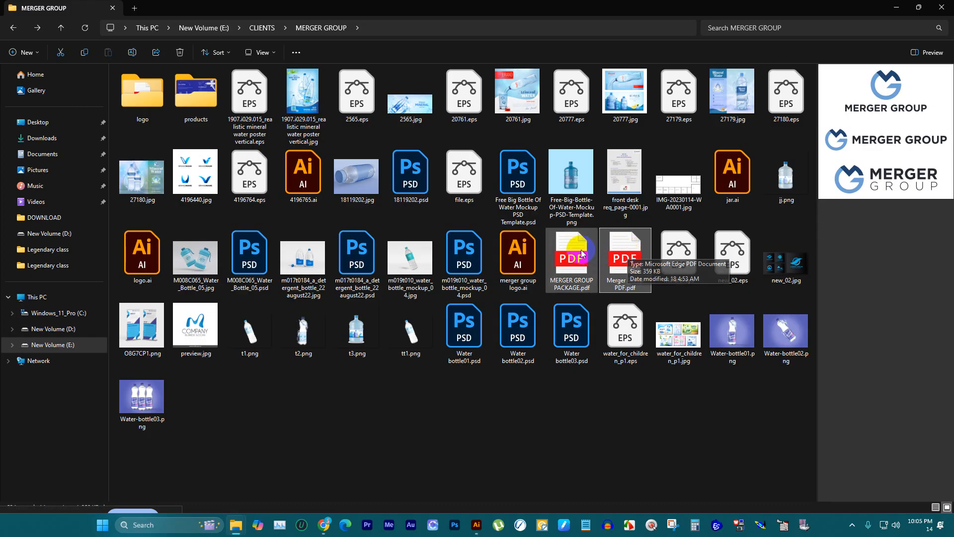
pyautogui.doubleClick(575, 250)
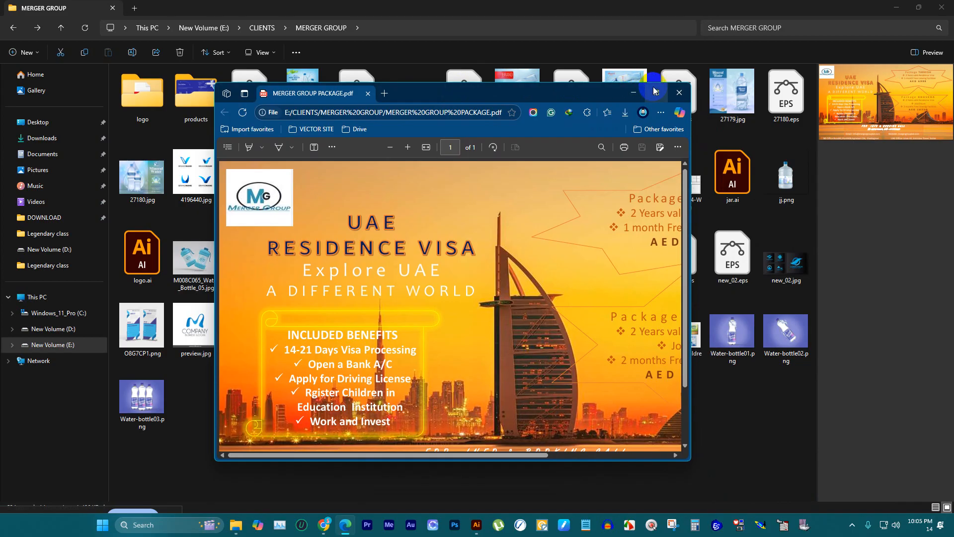
pyautogui.doubleClick(657, 87)
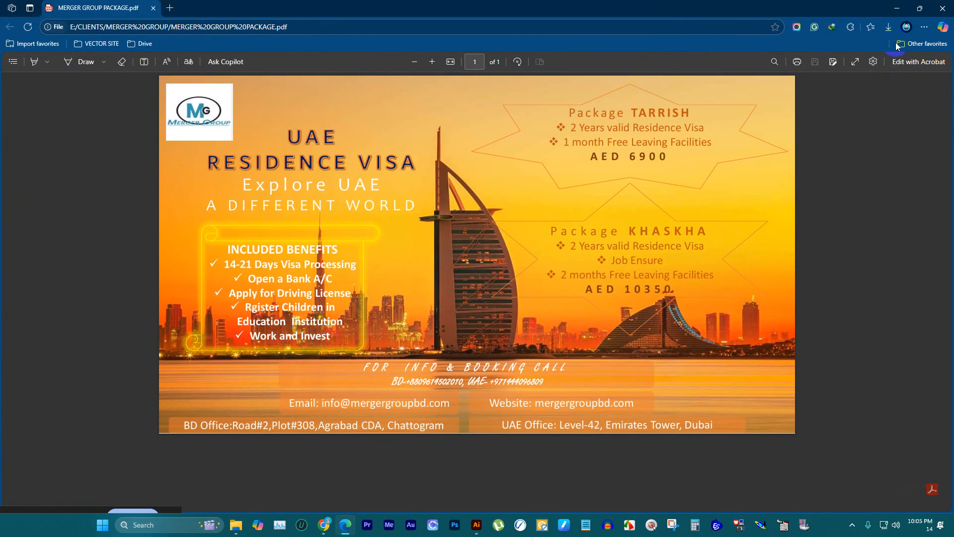
pyautogui.click(942, 8)
pyautogui.click(623, 452)
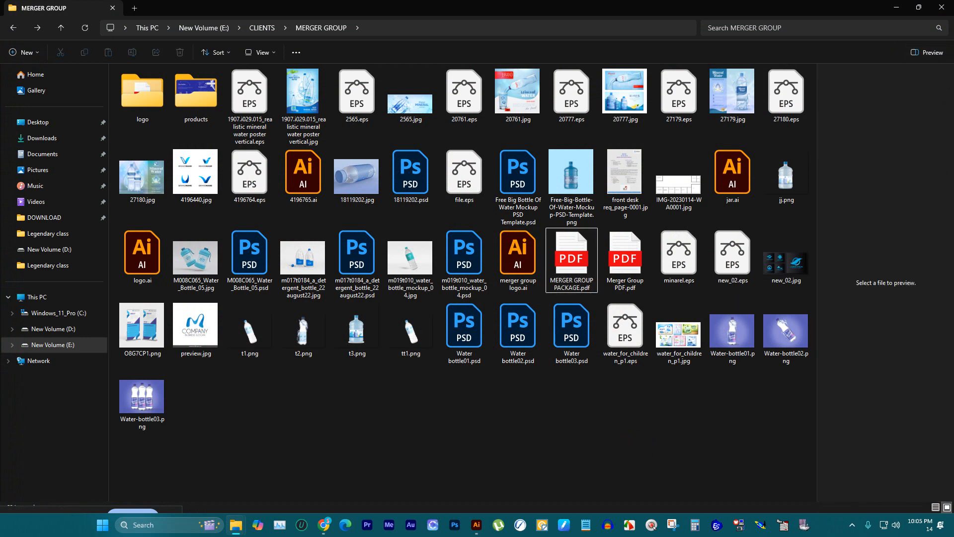
pyautogui.click(941, 5)
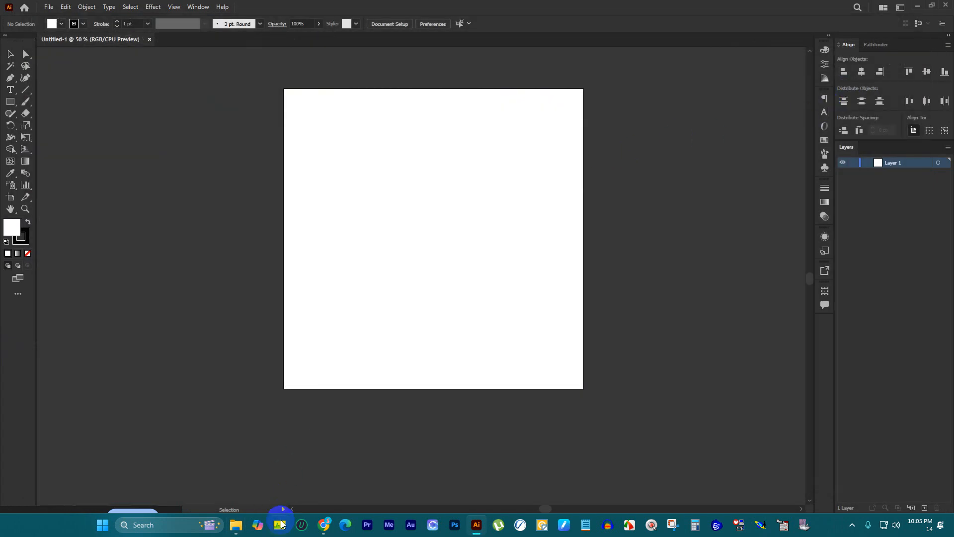
# Step: Switch to the Chrome window with the new tab and open ChatGPT
pyautogui.moveTo(323, 525)
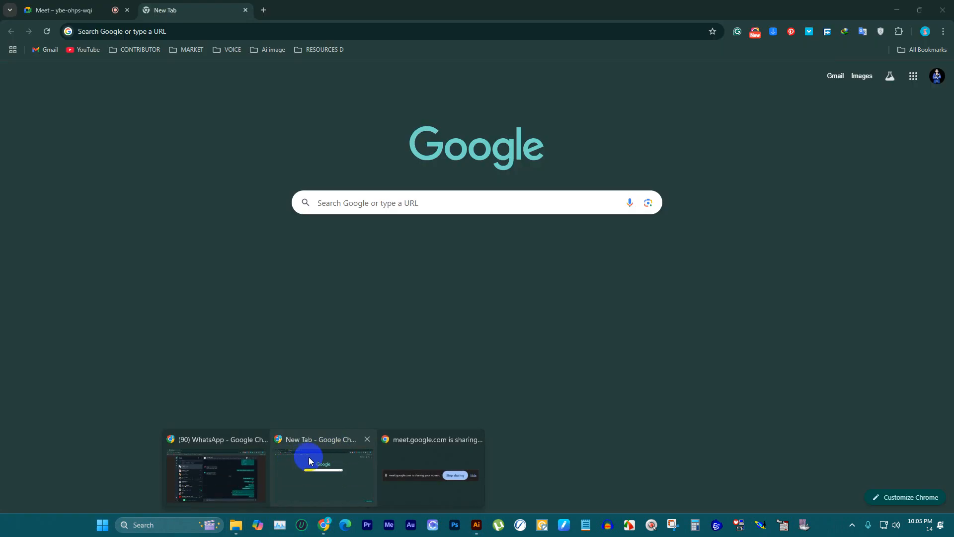
pyautogui.click(314, 455)
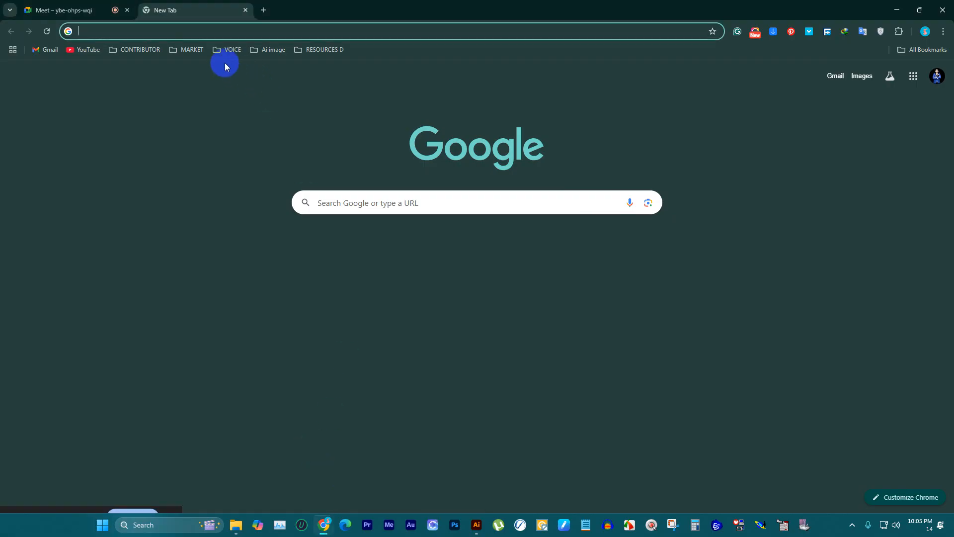
pyautogui.write('chag')
pyautogui.press('BackSpace')
pyautogui.write('t')
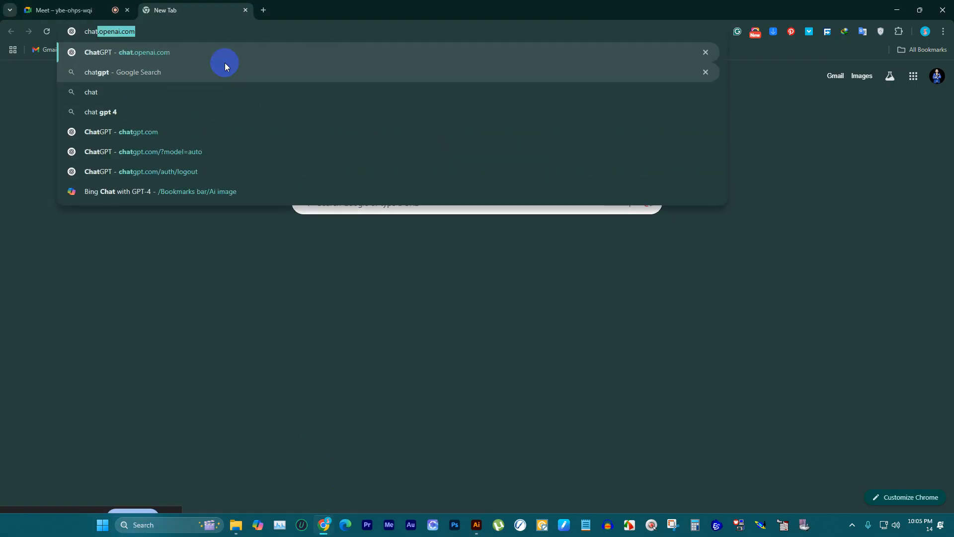
pyautogui.press('Return')
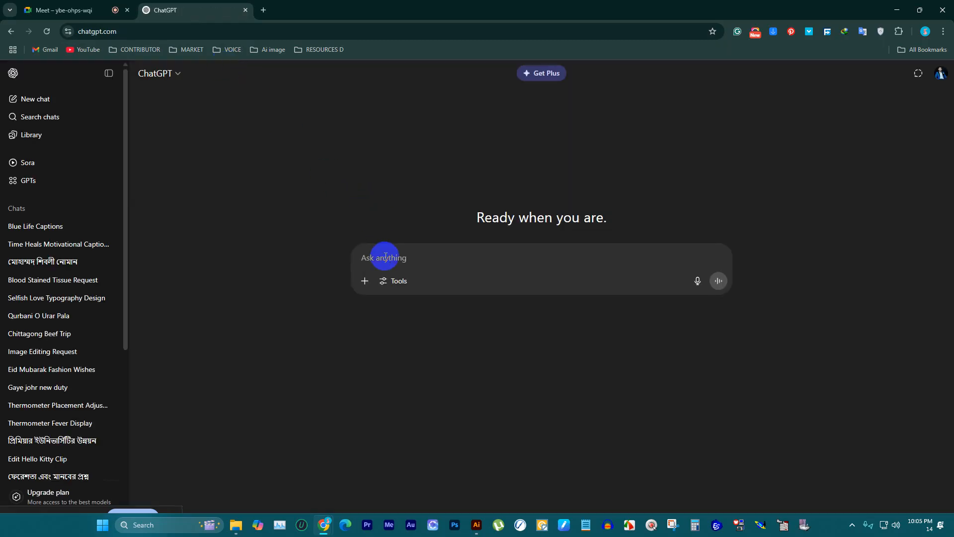
# Step: Begin the ChatGPT prompt with the line "Hi, imagine you are my client" and start a new line
pyautogui.write('hi')
pyautogui.press('BackSpace')
pyautogui.press('BackSpace')
pyautogui.write('Hi')
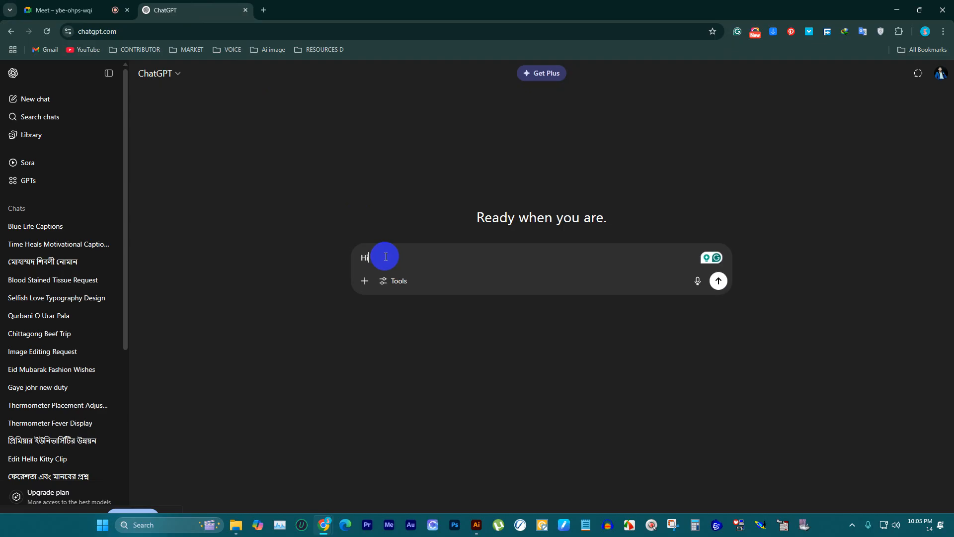
pyautogui.write(', imagine you are my client')
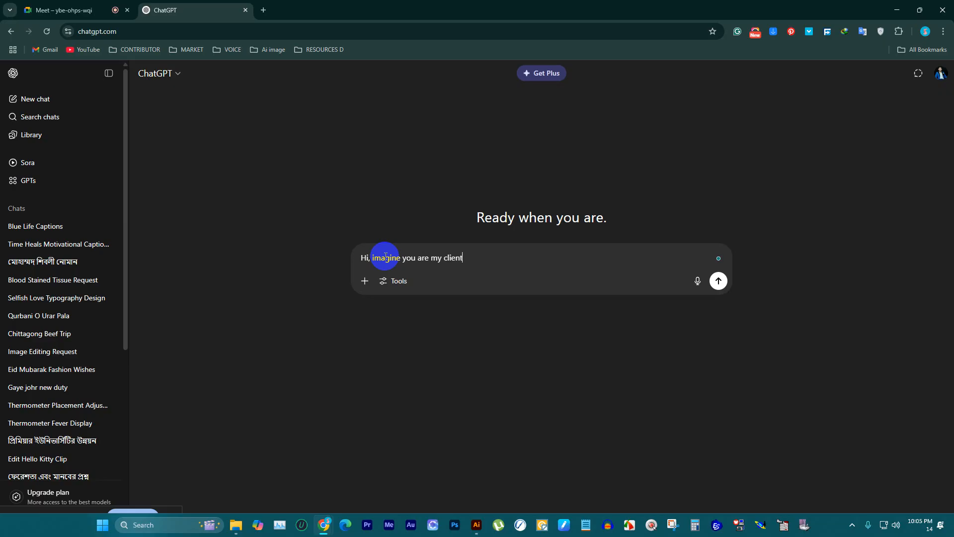
pyautogui.hotkey('shift', 'Return')
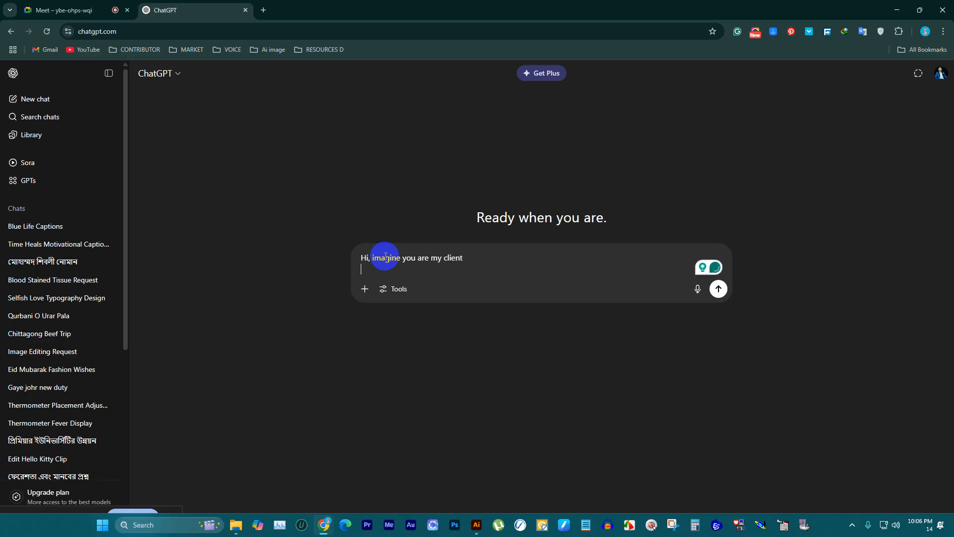
# Step: Add the line "and now you need a professional logo for your new fashion Brand" to the prompt, followed by a blank line
pyautogui.write('and now ')
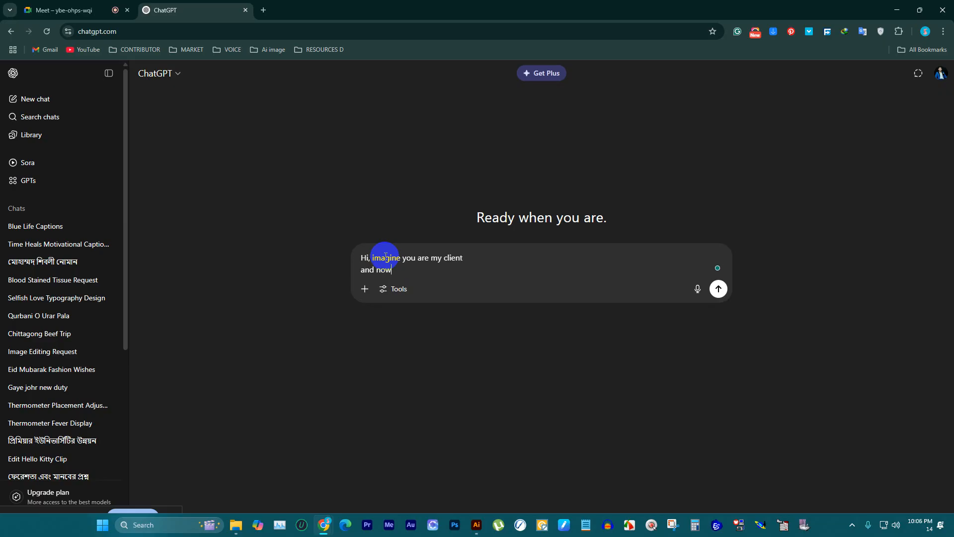
pyautogui.write('you need a professional logo for ')
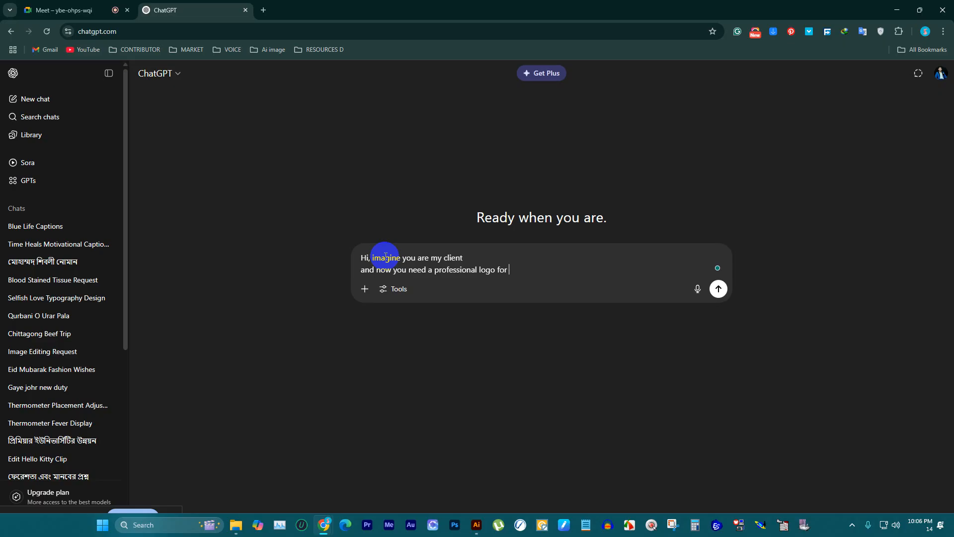
pyautogui.write('your new fashion Brand')
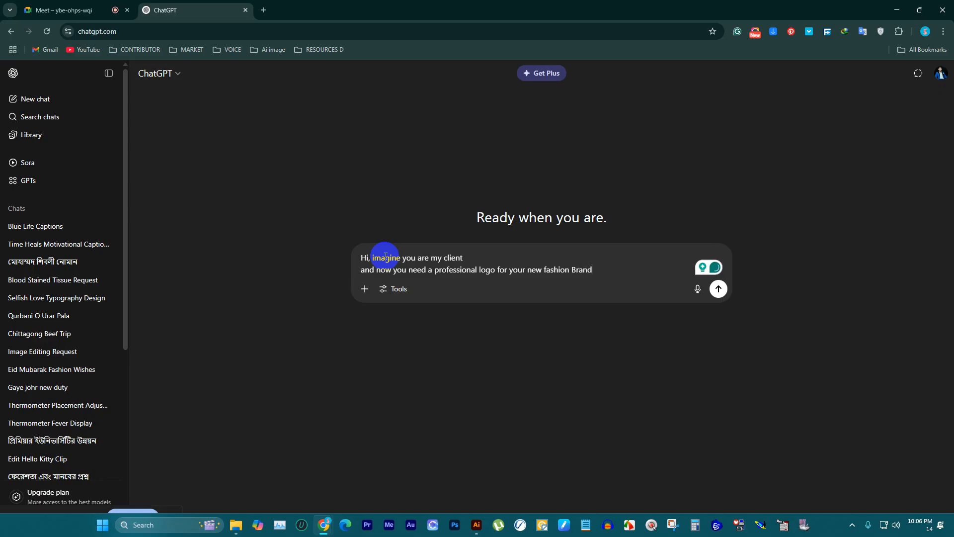
pyautogui.hotkey('shift', 'Return')
pyautogui.hotkey('shift', 'Return')
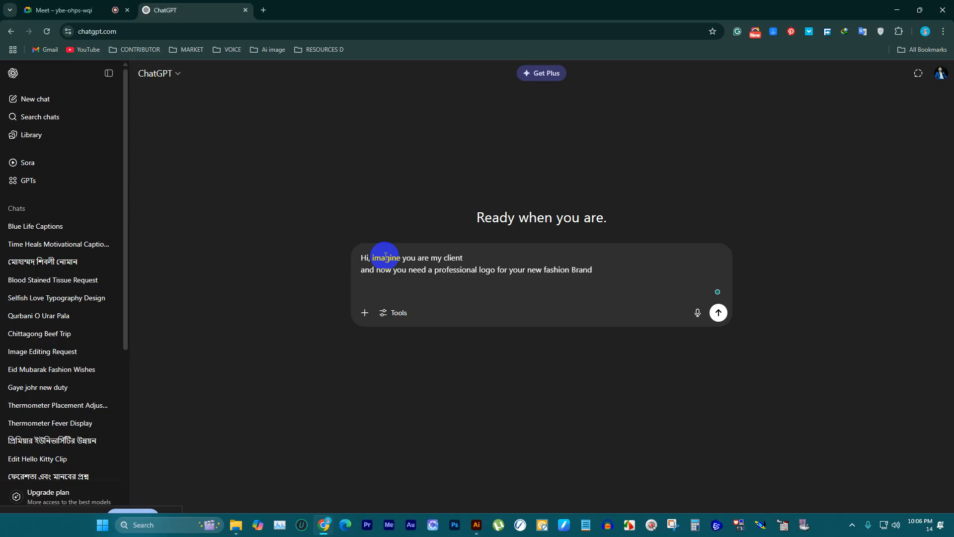
# Step: Name the first brand in the prompt with "your brand name is Vibe Kitty"
pyautogui.write('your brand name is')
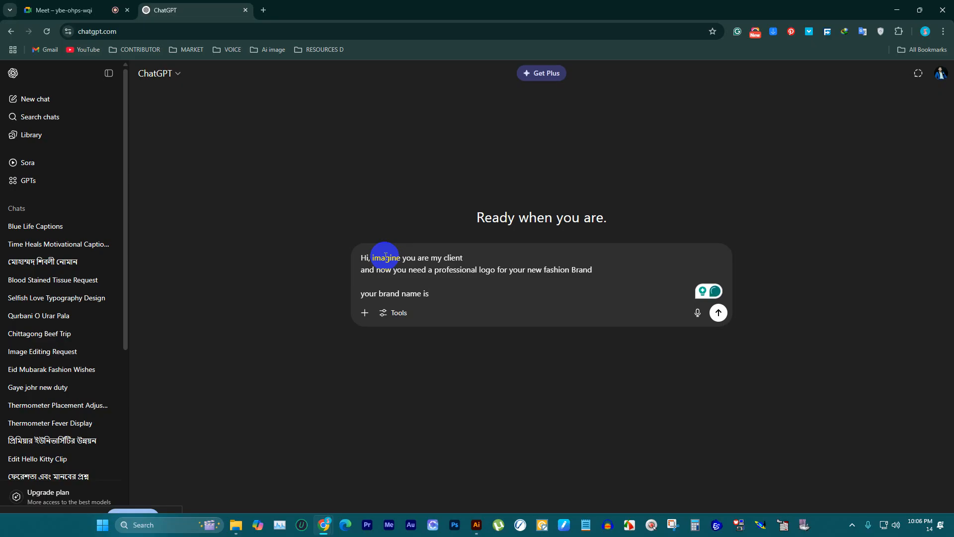
pyautogui.write('Kitty')
pyautogui.write('H')
pyautogui.press('BackSpace')
pyautogui.press('BackSpace')
pyautogui.press('BackSpace')
pyautogui.press('BackSpace')
pyautogui.press('BackSpace')
pyautogui.press('BackSpace')
pyautogui.press('BackSpace')
pyautogui.write('Vibe')
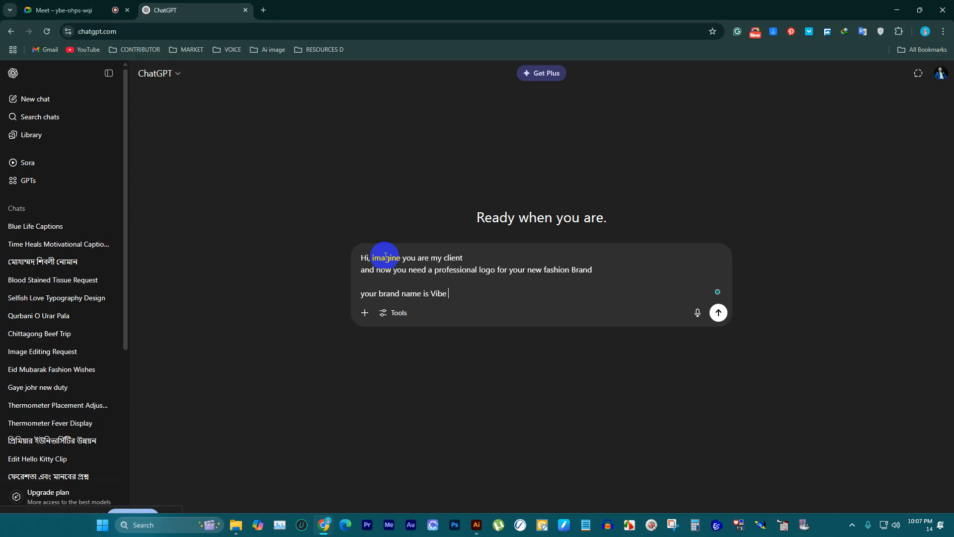
pyautogui.write(' Kitty which is for girl and bab')
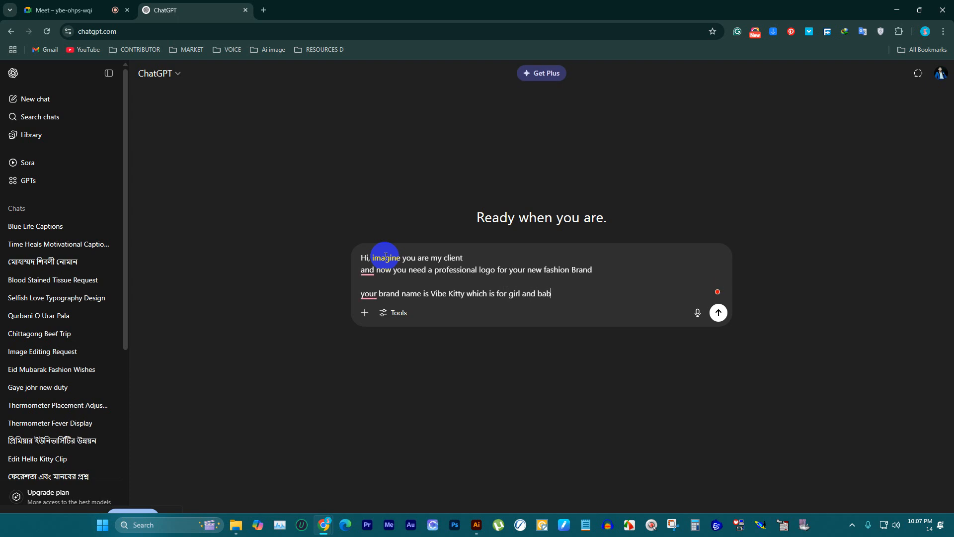
pyautogui.write('y girls')
# Step: Extend the Vibe Kitty line with "which is for girl and baby girls" and start a new line
pyautogui.hotkey('shift', 'Return')
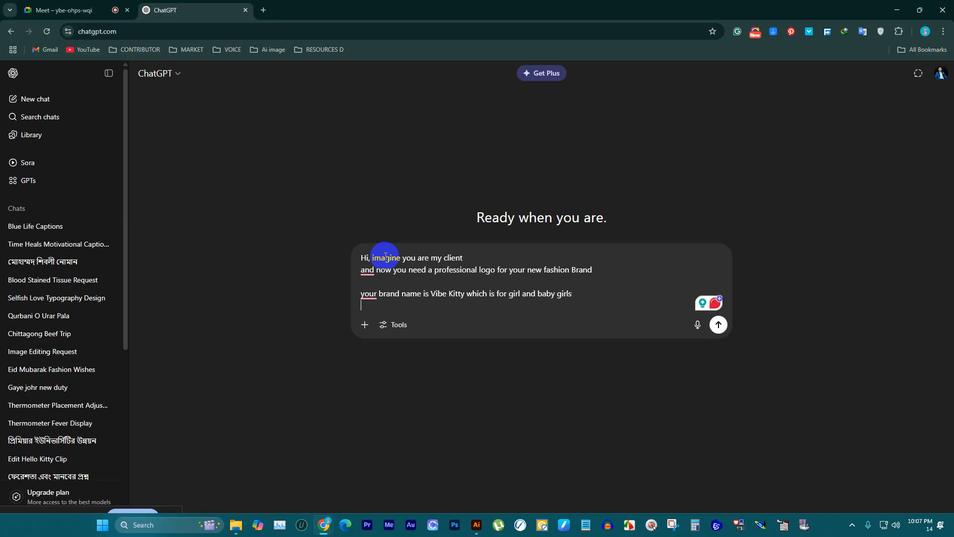
# Step: Introduce the second brand in a separate paragraph reading "and another brand name is"
pyautogui.hotkey('shift', 'Return')
pyautogui.write('and ')
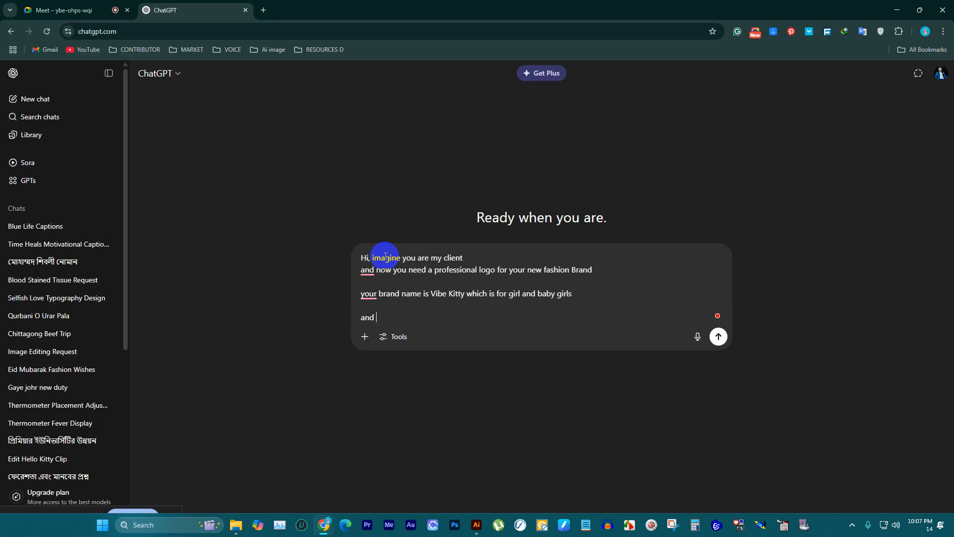
pyautogui.write('another brand name is')
pyautogui.press('F12')
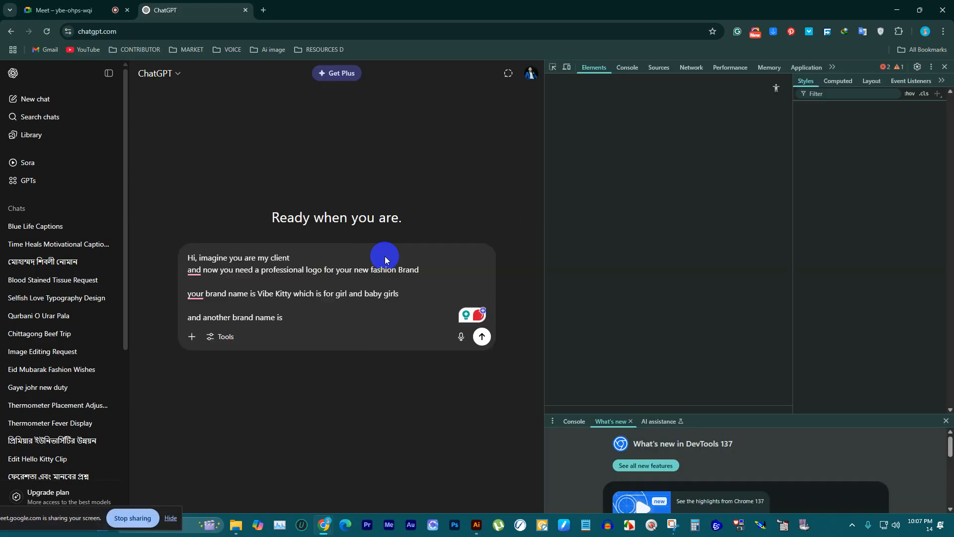
pyautogui.press('super+shift+s')
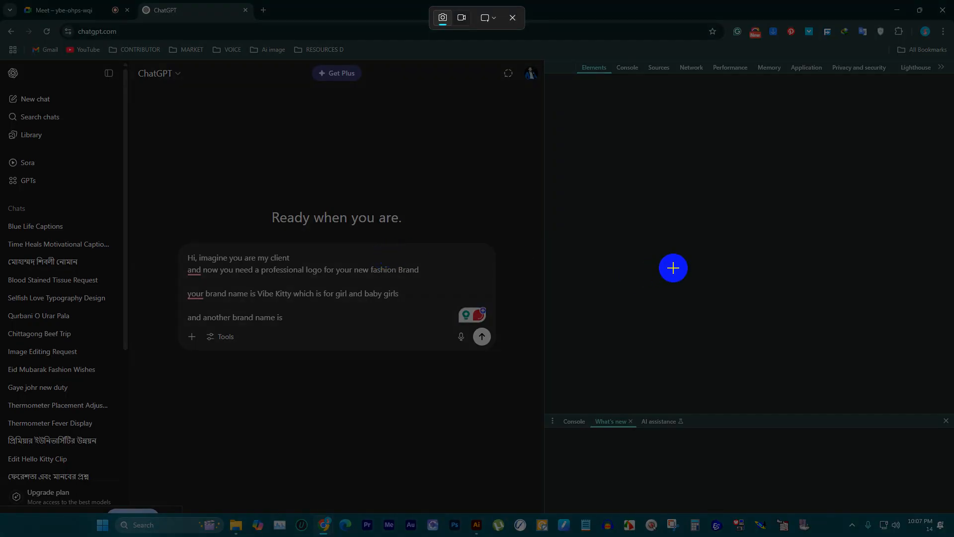
pyautogui.press('Escape')
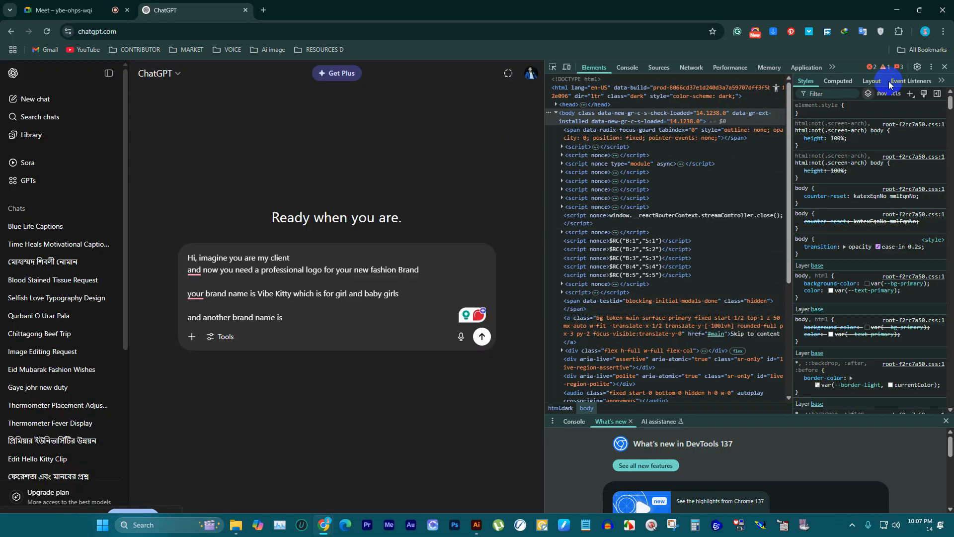
pyautogui.click(945, 66)
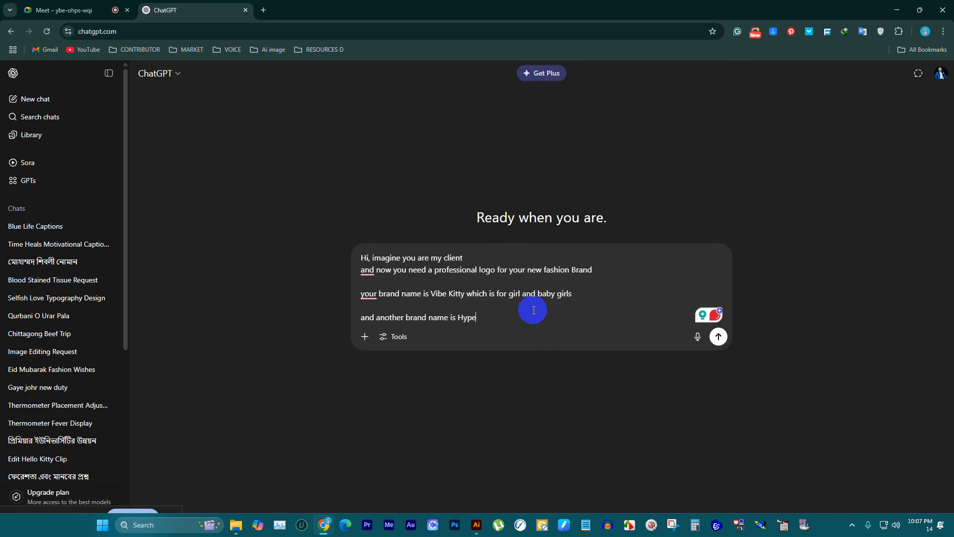
# Step: Accept the suggested capitalization corrections "And" on the second line and "Your" on the Vibe Kitty line
pyautogui.click(367, 271)
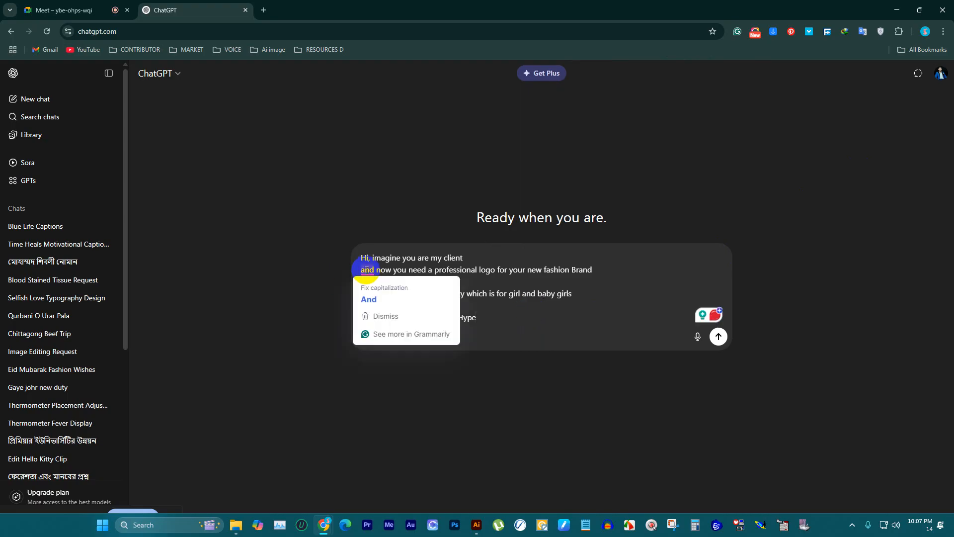
pyautogui.click(367, 295)
pyautogui.click(378, 298)
pyautogui.click(390, 318)
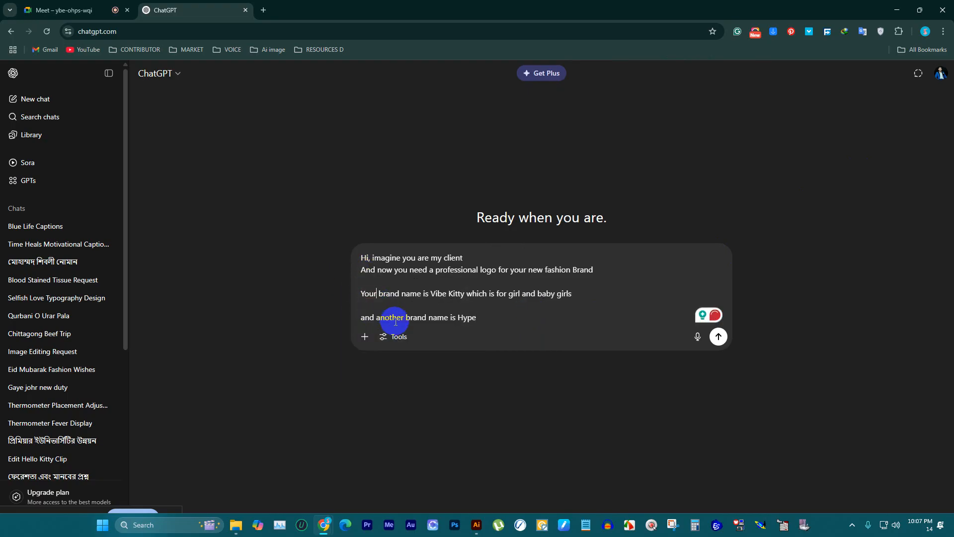
# Step: Complete the Hype line with "which is for men" and add the paragraph "now according to this give us your requirement"
pyautogui.click(491, 316)
pyautogui.write('which is fo')
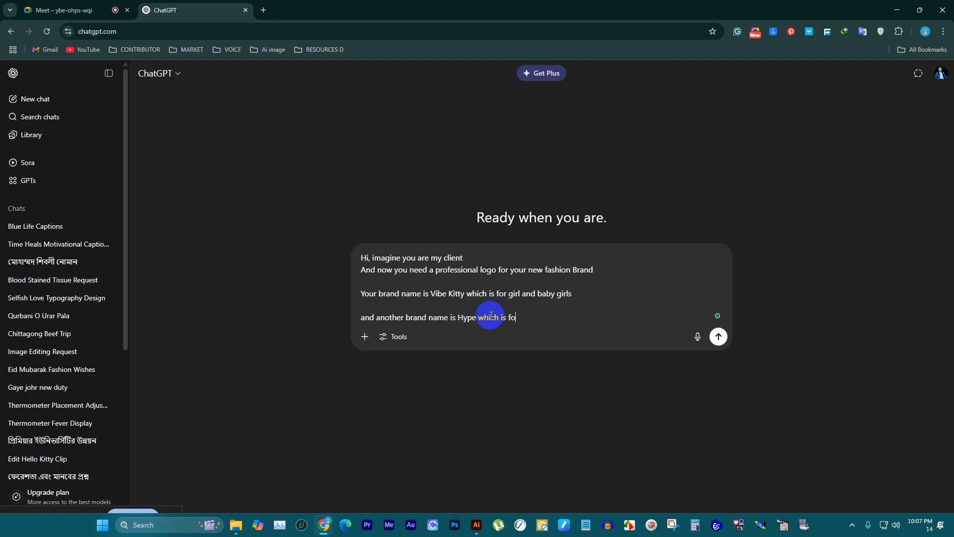
pyautogui.write('r men')
pyautogui.press('BackSpace')
pyautogui.press('BackSpace')
pyautogui.hotkey('shift', 'Return')
pyautogui.hotkey('shift', 'Return')
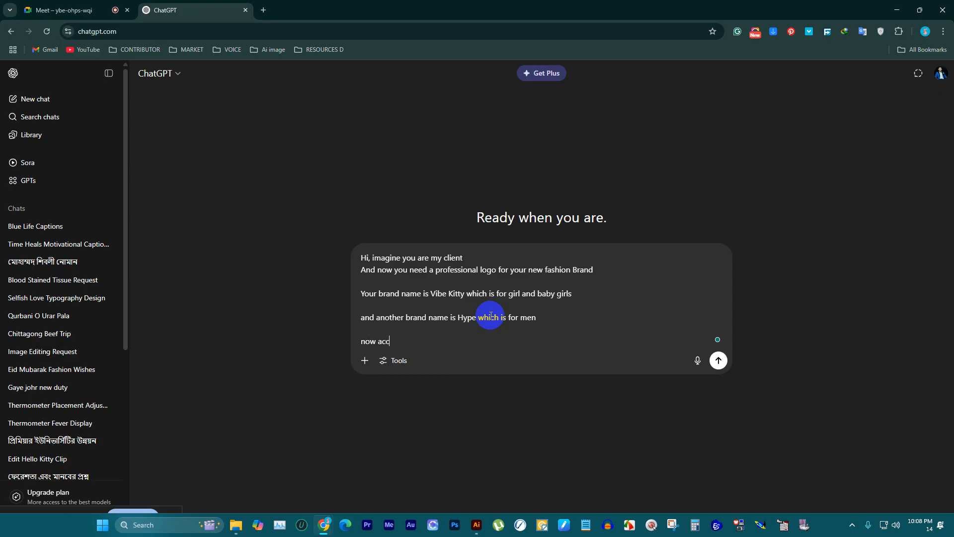
pyautogui.write('now accroding to this give us your requirement')
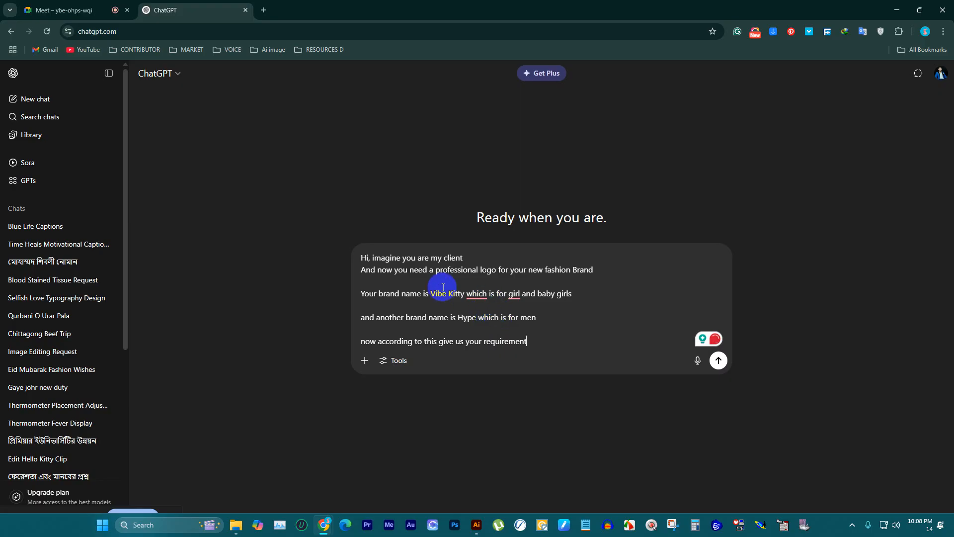
# Step: Accept the suggested comma after "Vibe Kitty" and the plural "girls", and send the prompt
pyautogui.click(476, 296)
pyautogui.click(475, 318)
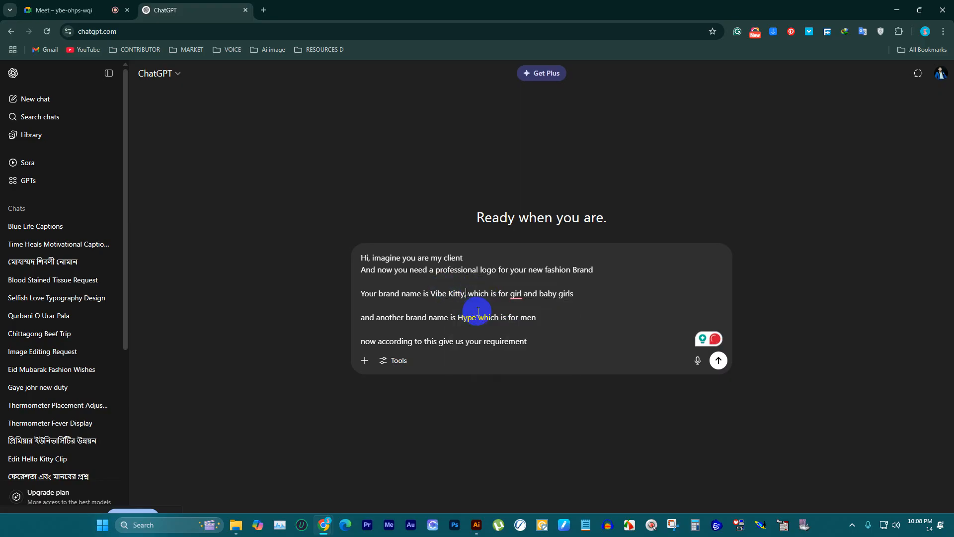
pyautogui.click(518, 294)
pyautogui.click(518, 323)
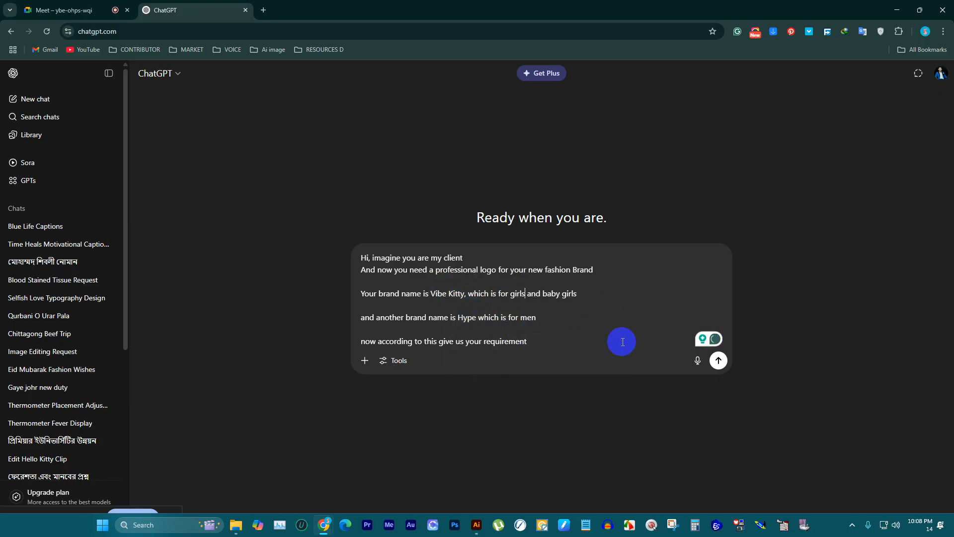
pyautogui.click(718, 360)
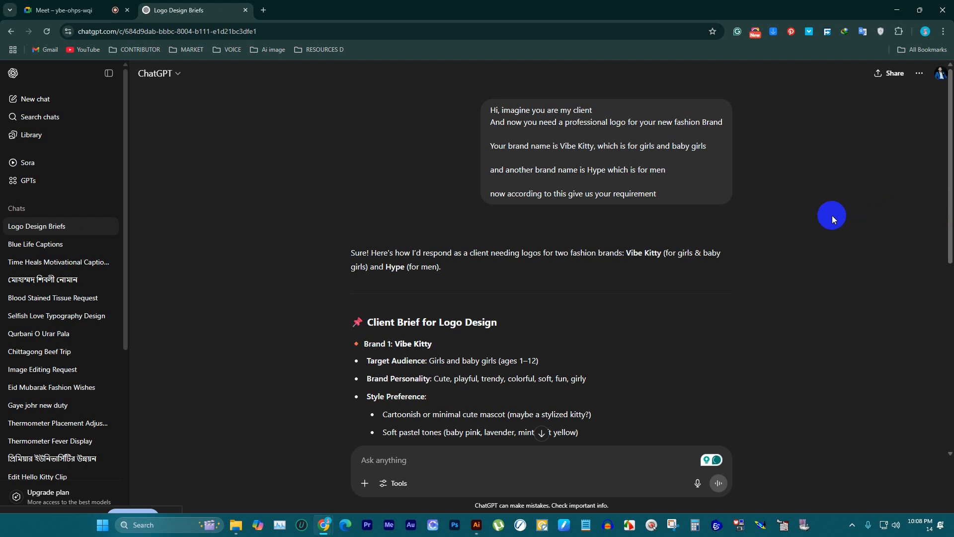
# Step: Copy the line "Logo Type Preference: Combination mark (icon + text)" from the Vibe Kitty section of the client brief
pyautogui.scroll(-2, 522, 236)
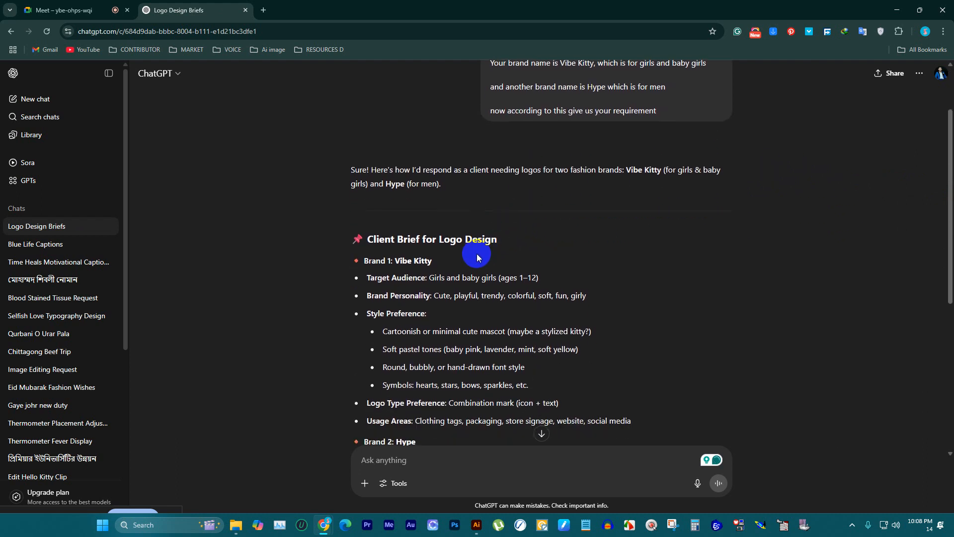
pyautogui.scroll(-2, 476, 253)
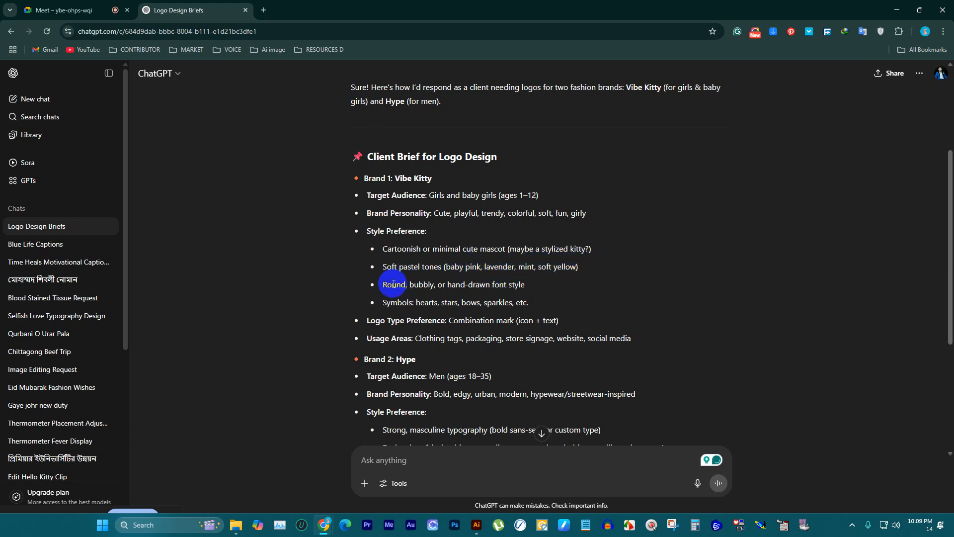
pyautogui.scroll(-2, 431, 298)
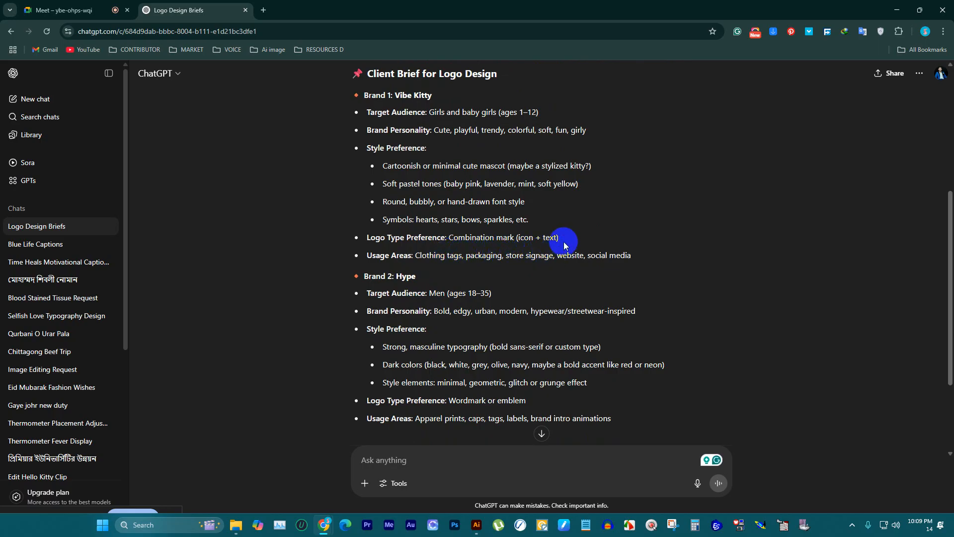
pyautogui.moveTo(563, 239); pyautogui.dragTo(371, 238)
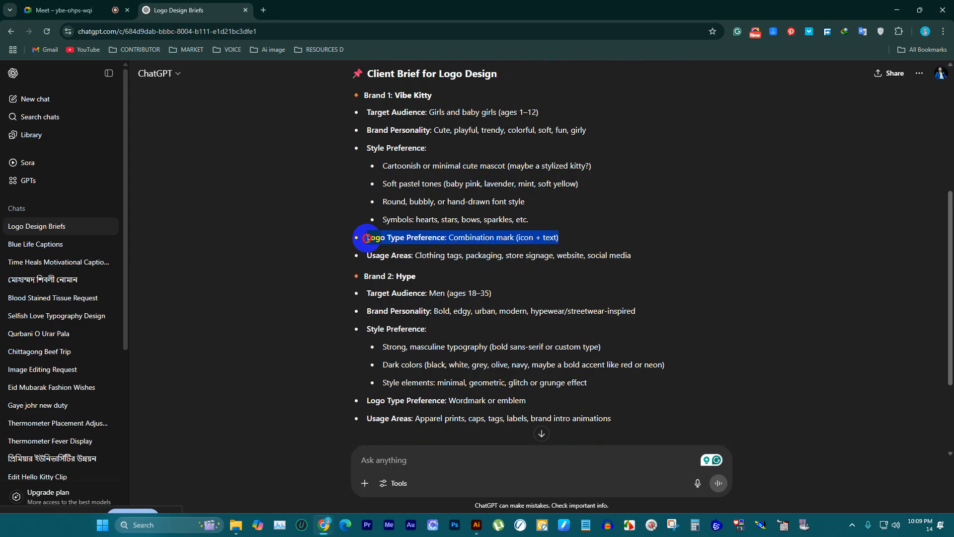
pyautogui.rightClick(381, 242)
pyautogui.click(415, 253)
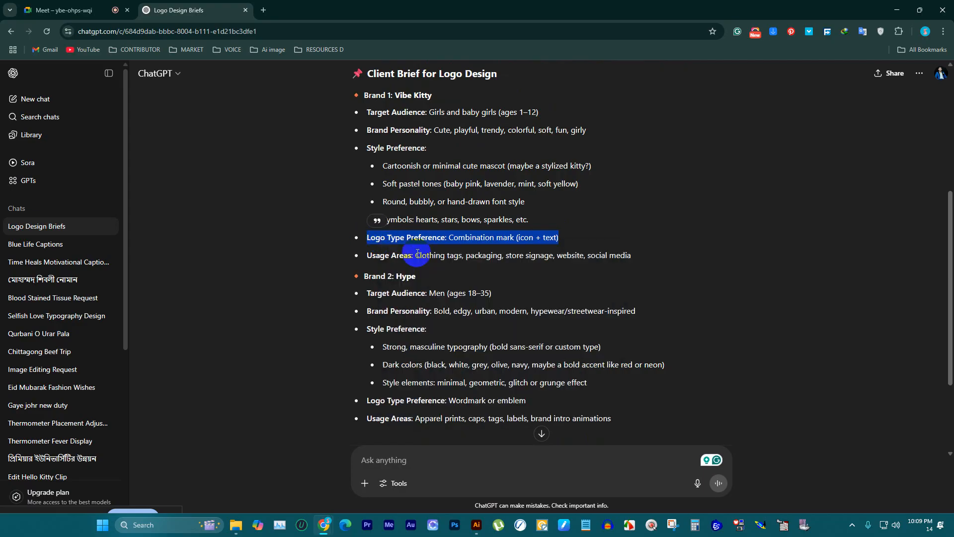
# Step: Search Google in a new tab for the copied logo type preference text and show the image results
pyautogui.click(263, 10)
pyautogui.hotkey('ctrl', 'v')
pyautogui.press('Return')
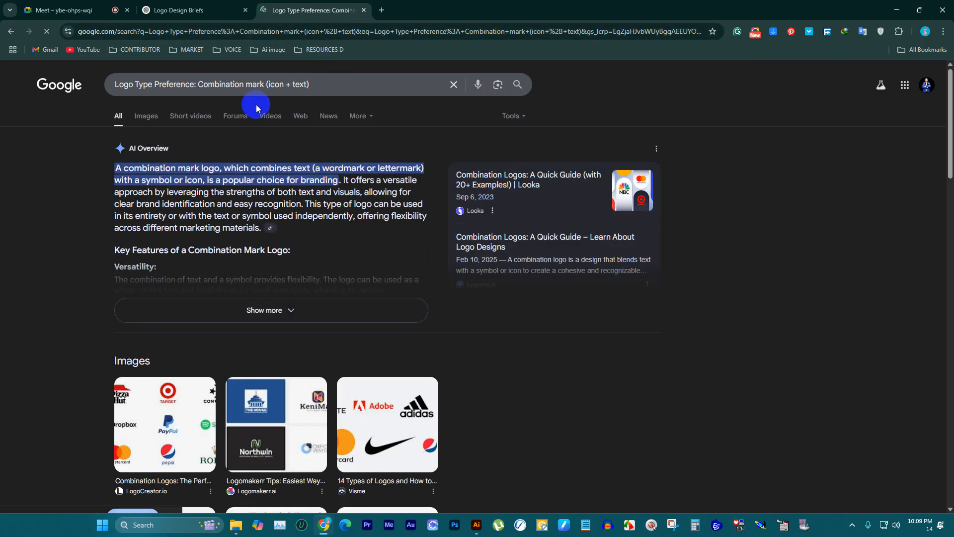
pyautogui.click(146, 116)
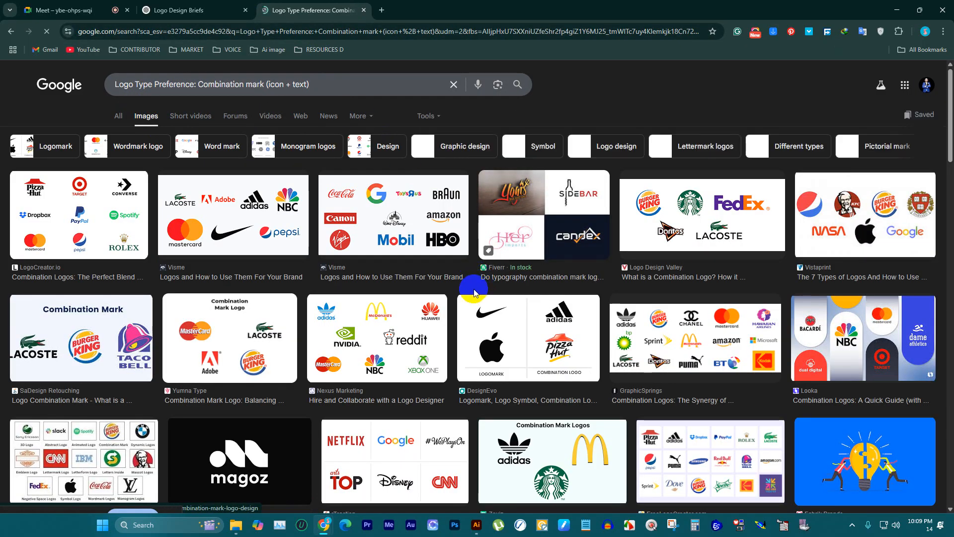
# Step: Return to the Logo Design Briefs chat, clear the text selection and review the Vibe Kitty and Hype requirements
pyautogui.click(195, 10)
pyautogui.scroll(2, 453, 132)
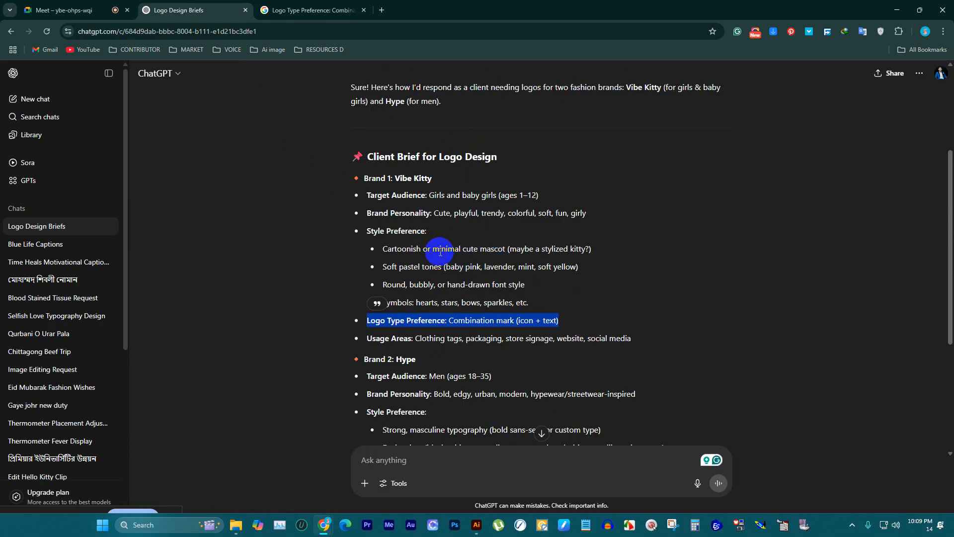
pyautogui.click(607, 248)
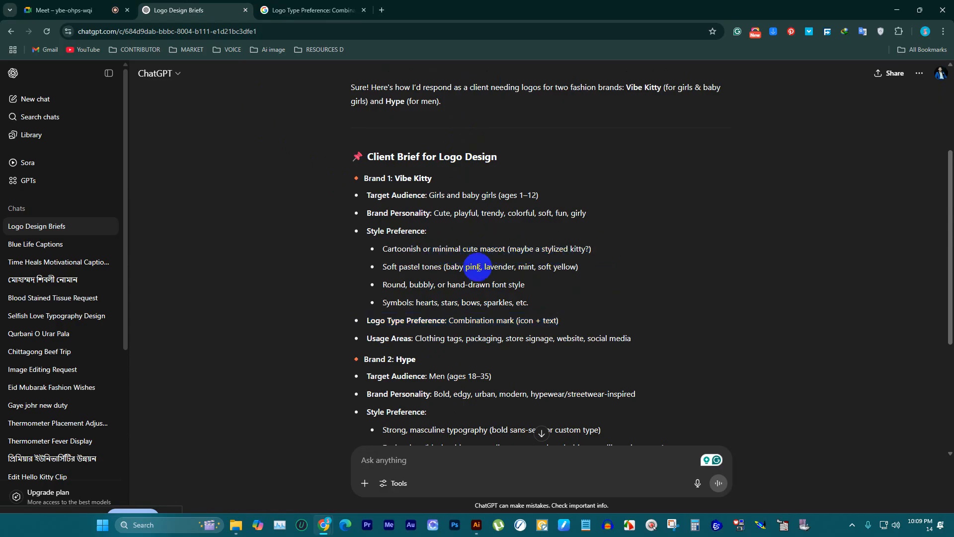
pyautogui.scroll(-2, 422, 298)
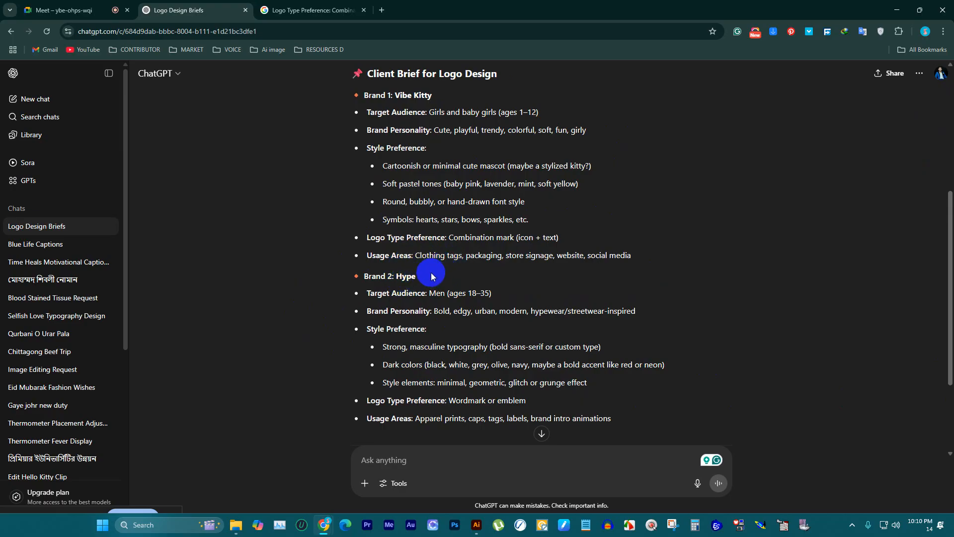
pyautogui.scroll(-2, 398, 229)
pyautogui.scroll(5, 384, 194)
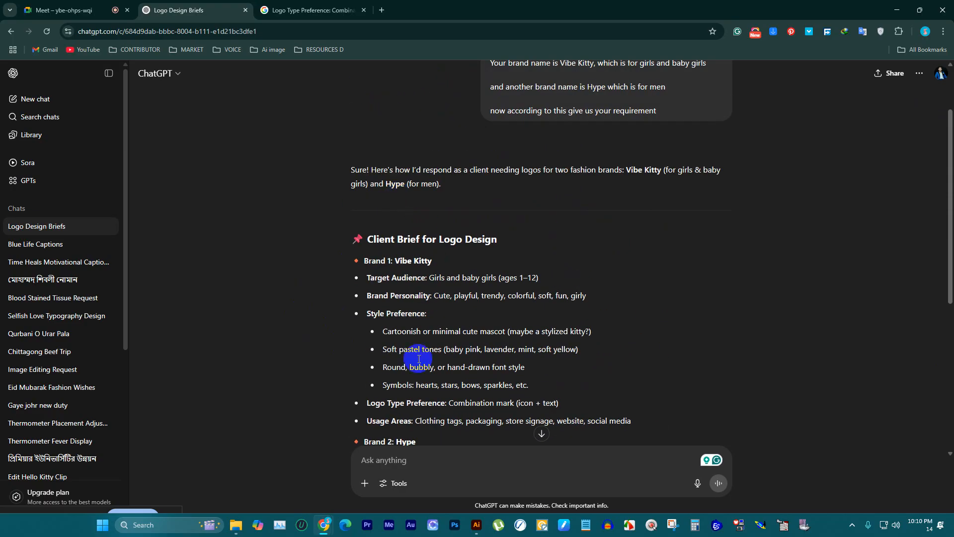
# Step: Copy the brand name "Vibe Kitty" from the client brief and paste it into Notepad
pyautogui.moveTo(479, 519)
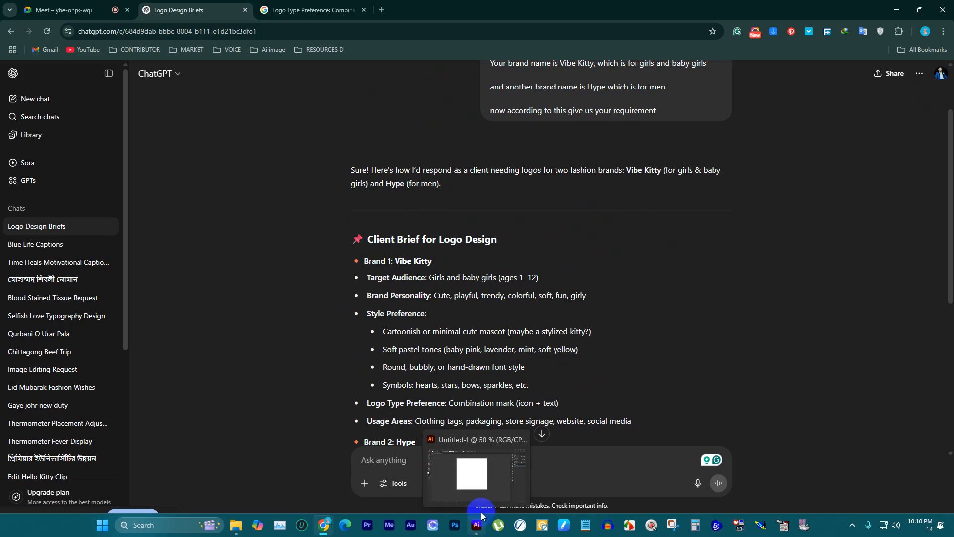
pyautogui.moveTo(395, 261); pyautogui.dragTo(448, 259)
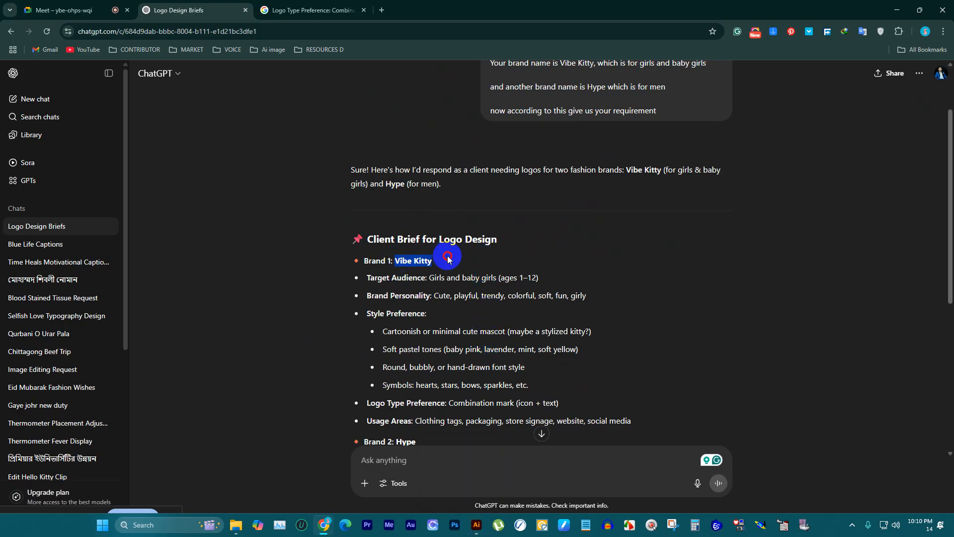
pyautogui.rightClick(437, 262)
pyautogui.click(450, 273)
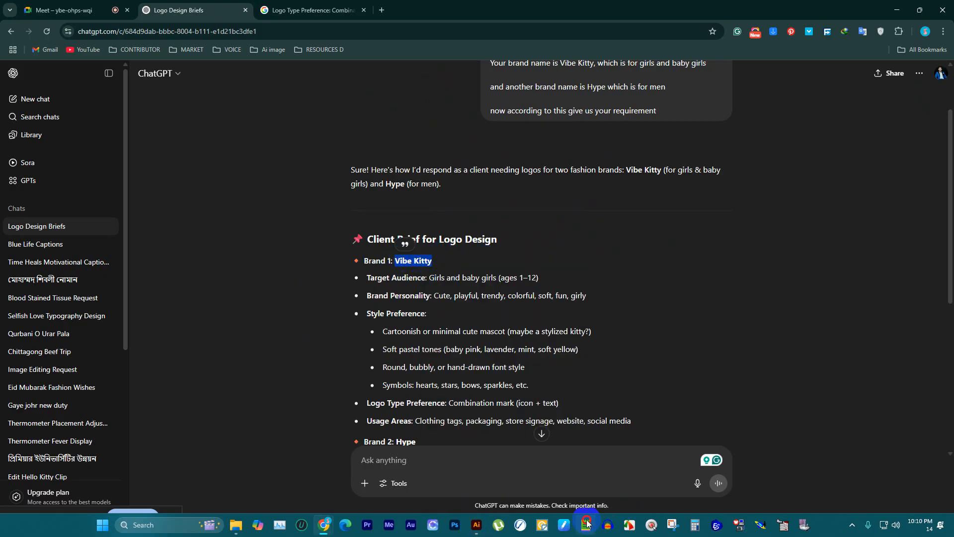
pyautogui.click(587, 523)
pyautogui.hotkey('ctrl', 'v')
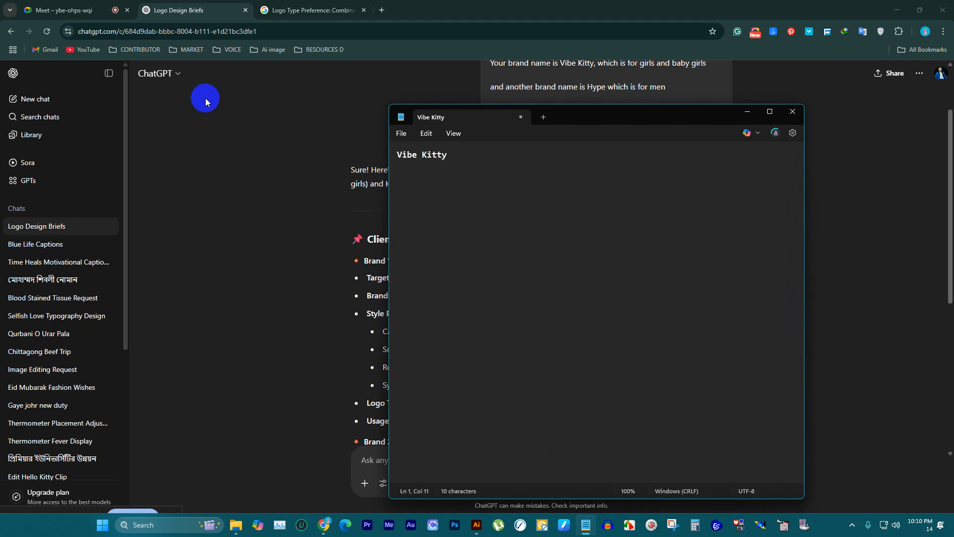
# Step: Search Google in a new tab for "Vibe Kitty logo design" and show the image results
pyautogui.click(300, 10)
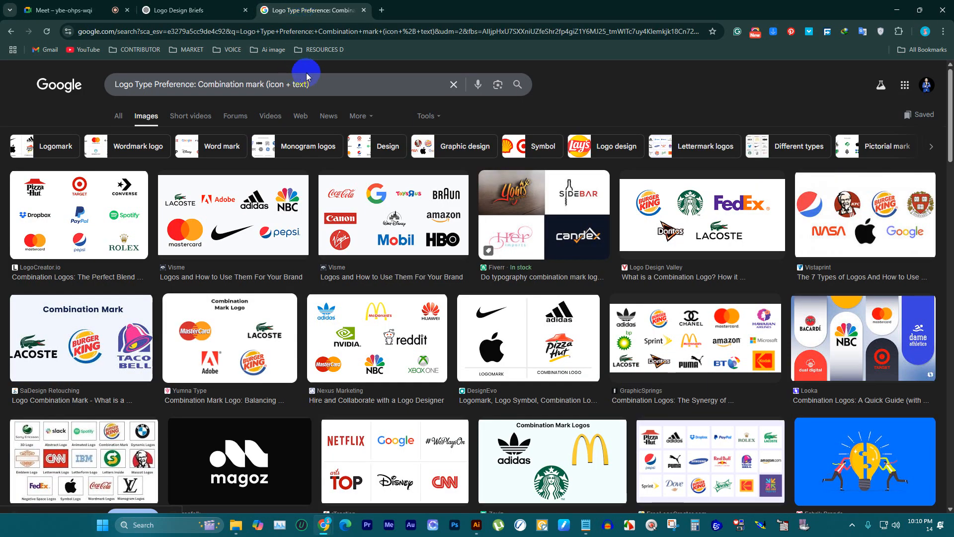
pyautogui.click(381, 9)
pyautogui.hotkey('ctrl', 'v')
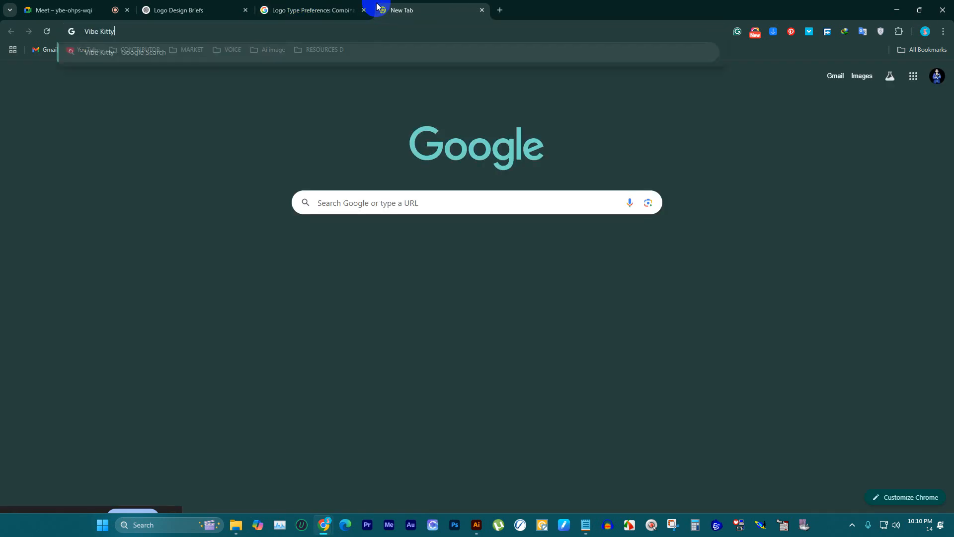
pyautogui.write('l')
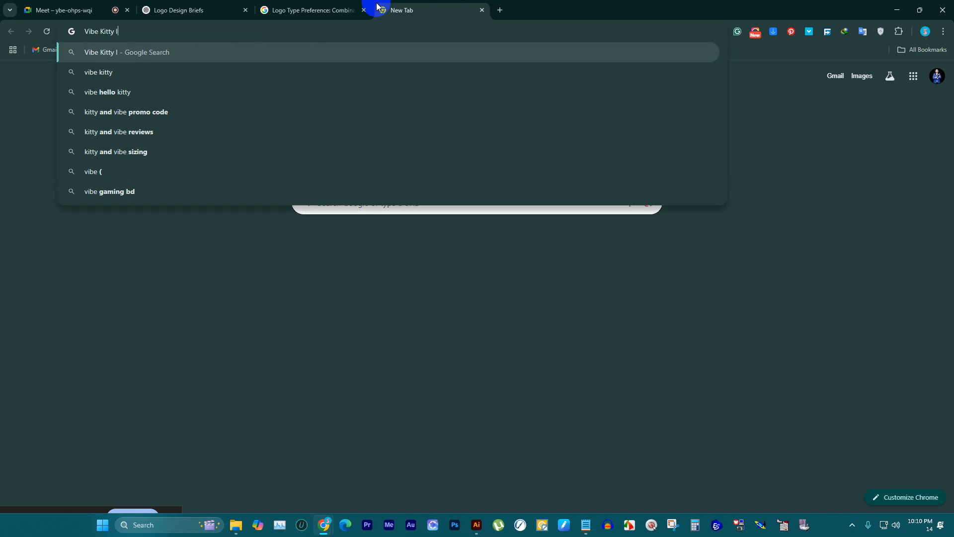
pyautogui.write('ogo design')
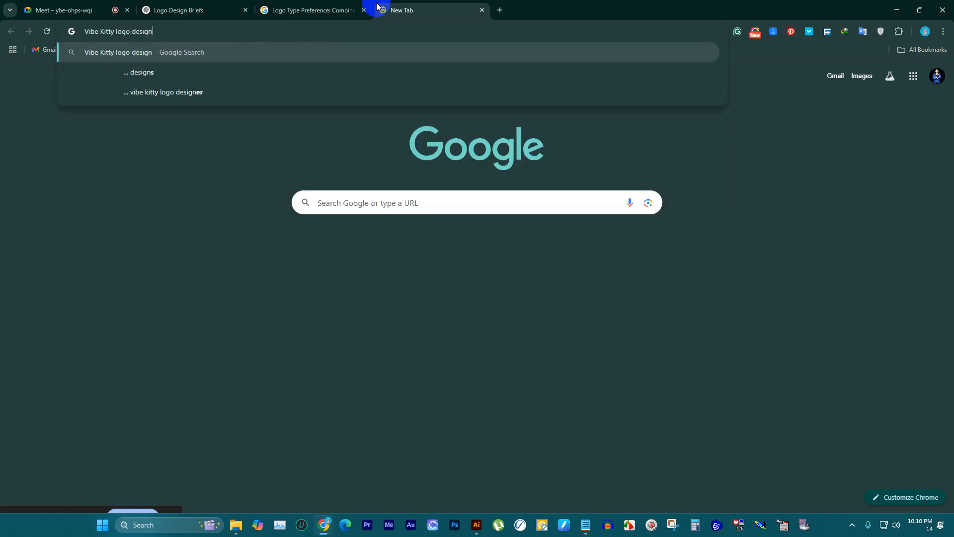
pyautogui.press('Return')
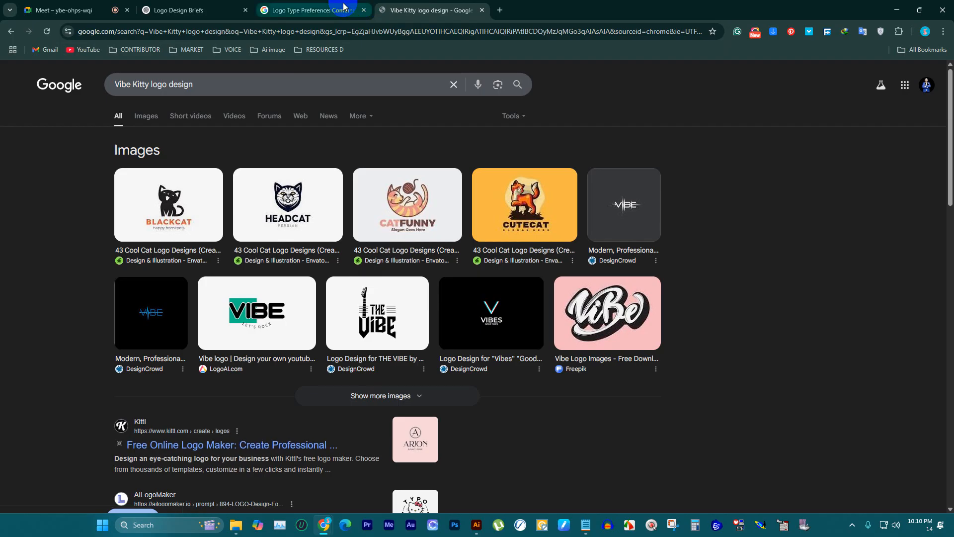
pyautogui.click(152, 115)
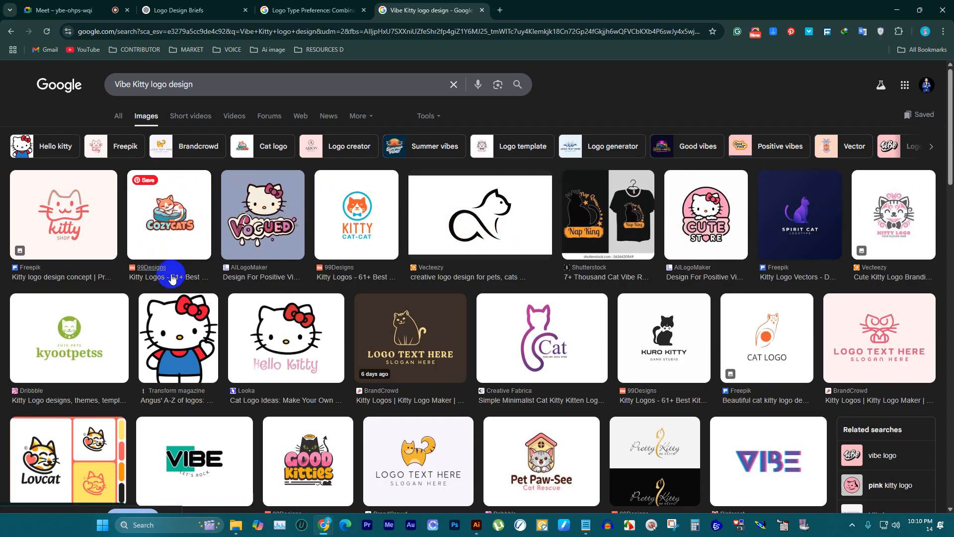
# Step: Examine the image results for kitty and vibe logo styles that could serve as references for the Vibe Kitty brand
pyautogui.scroll(-5, 278, 264)
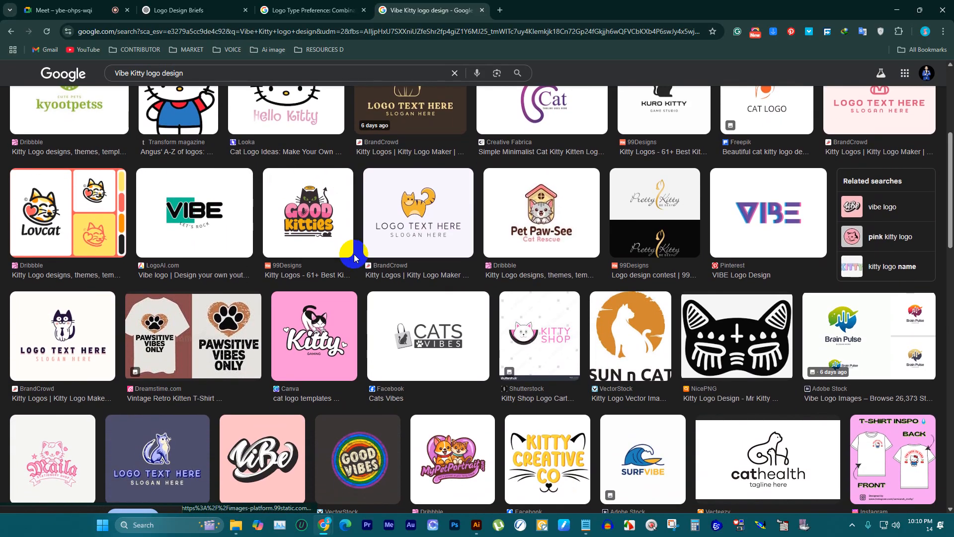
pyautogui.scroll(5, 352, 256)
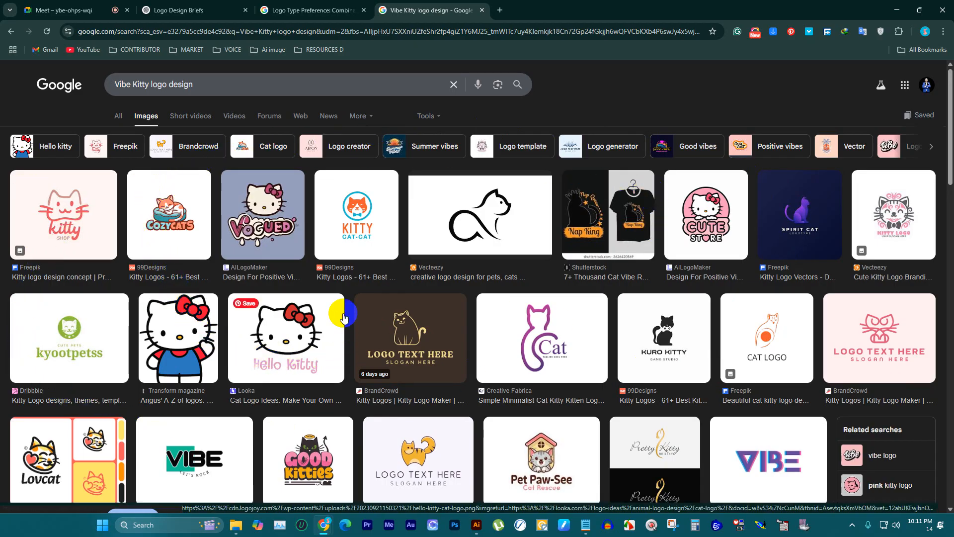
pyautogui.click(305, 328)
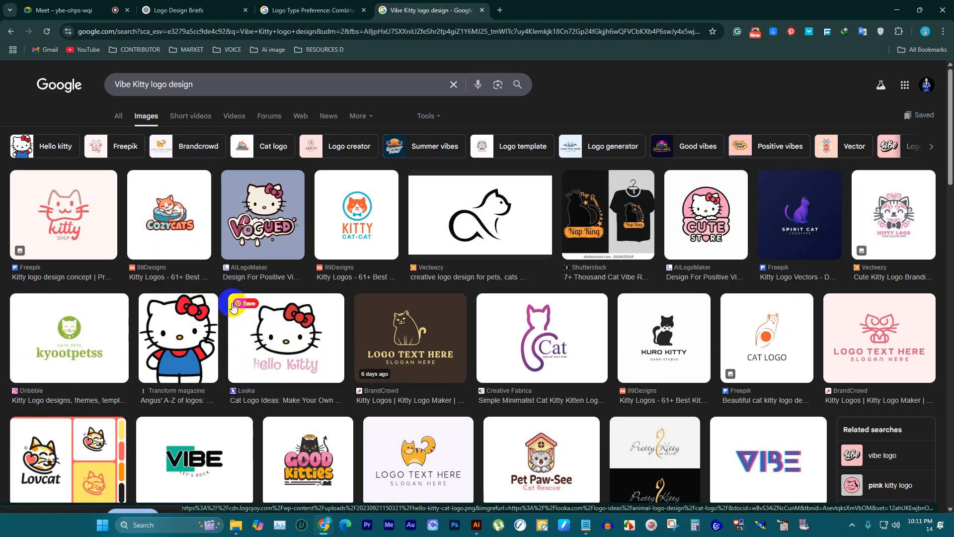
pyautogui.scroll(-3, 212, 307)
pyautogui.scroll(-5, 151, 297)
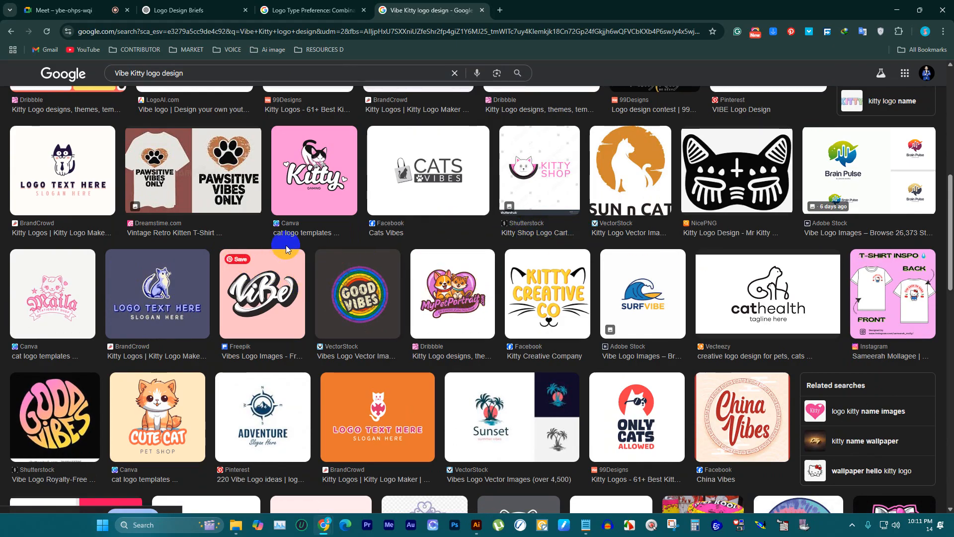
pyautogui.scroll(-3, 287, 250)
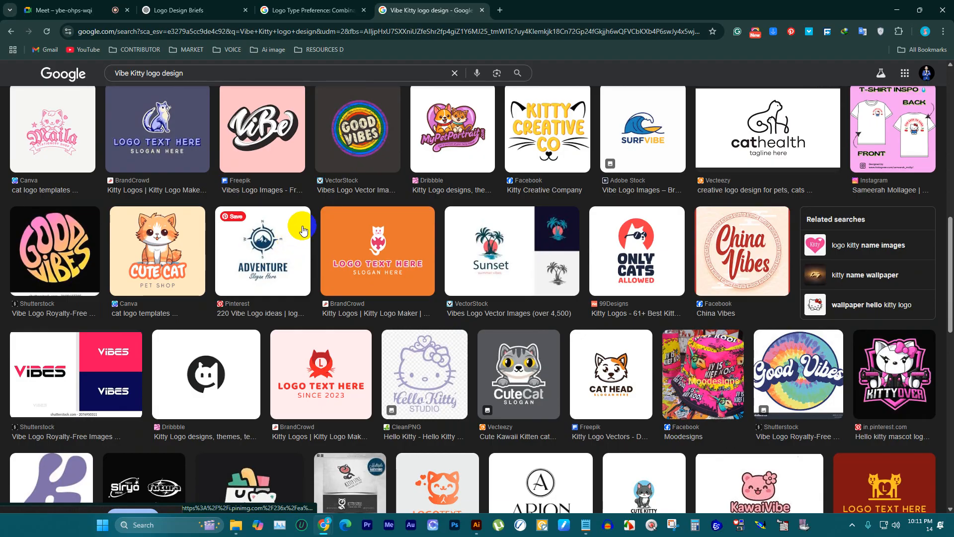
pyautogui.scroll(-3, 303, 230)
pyautogui.scroll(-3, 330, 247)
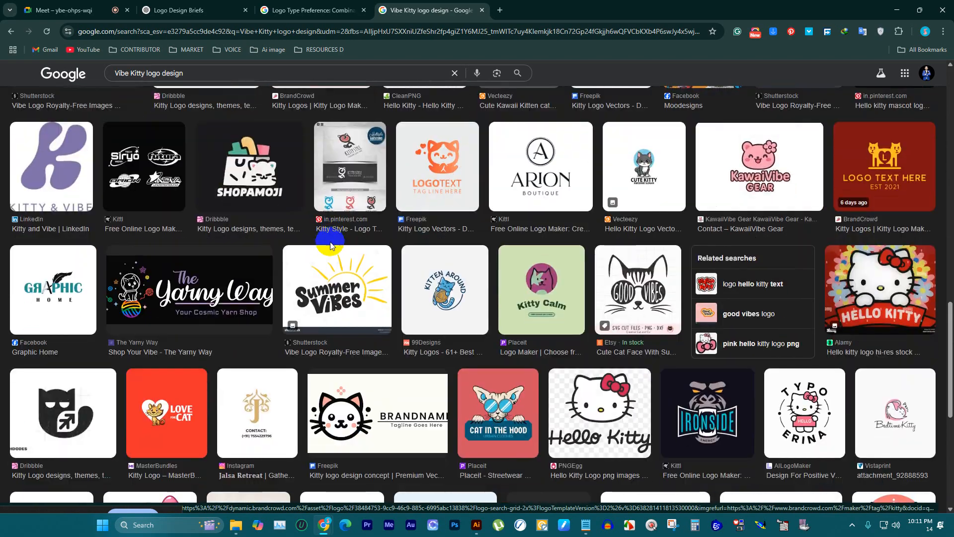
pyautogui.scroll(-3, 318, 224)
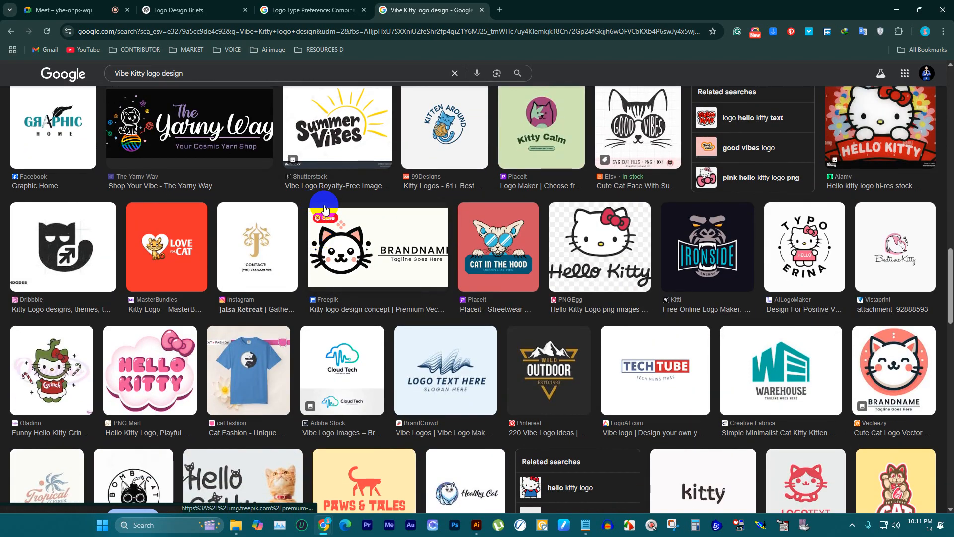
pyautogui.scroll(-5, 251, 373)
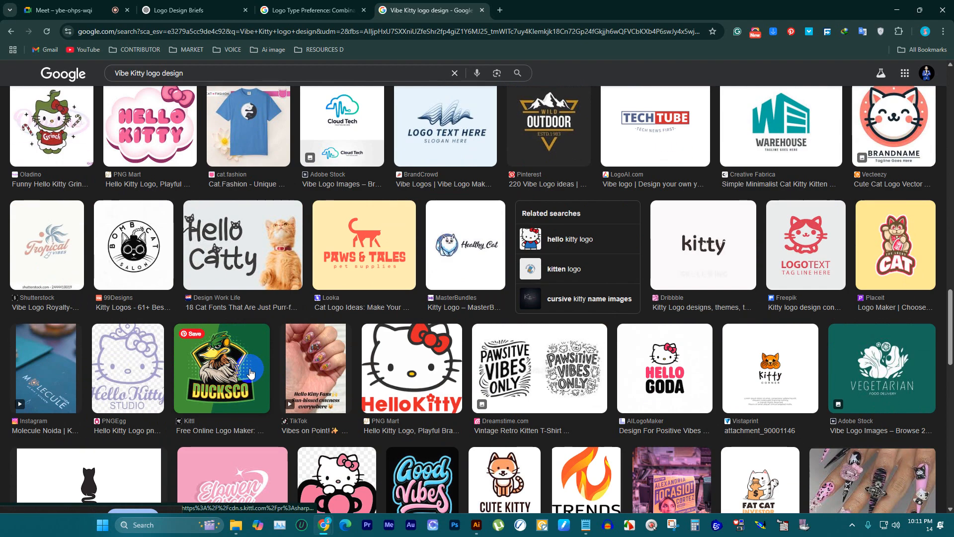
pyautogui.scroll(-2, 250, 373)
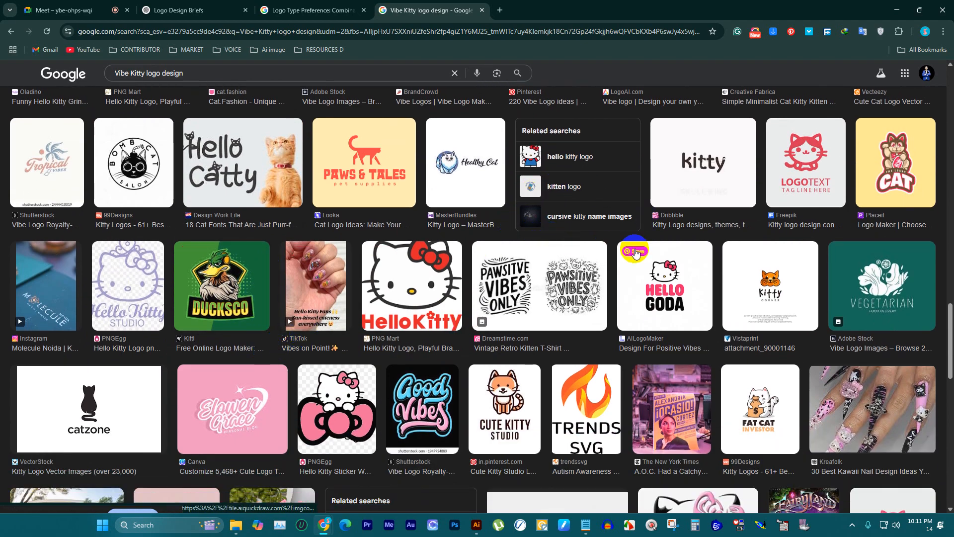
pyautogui.scroll(-5, 367, 236)
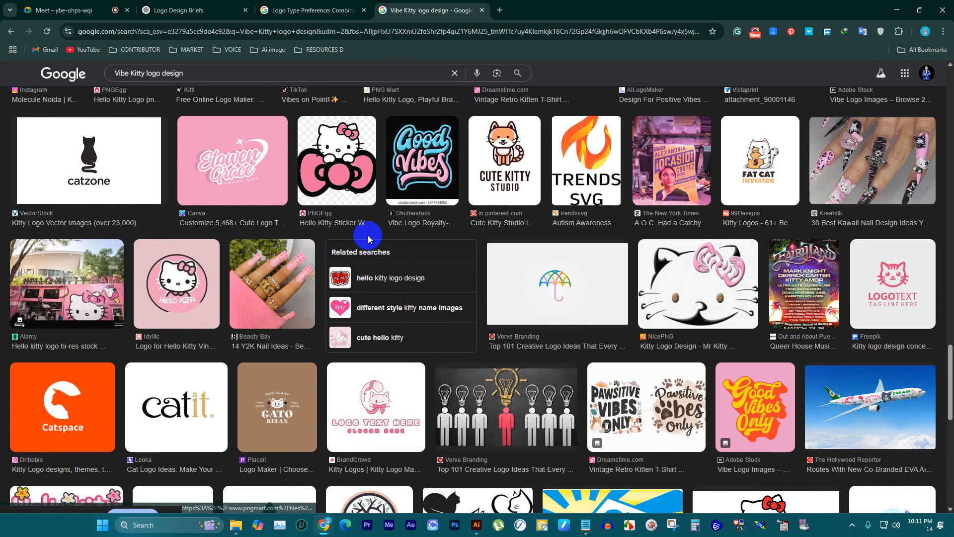
pyautogui.scroll(7, 369, 234)
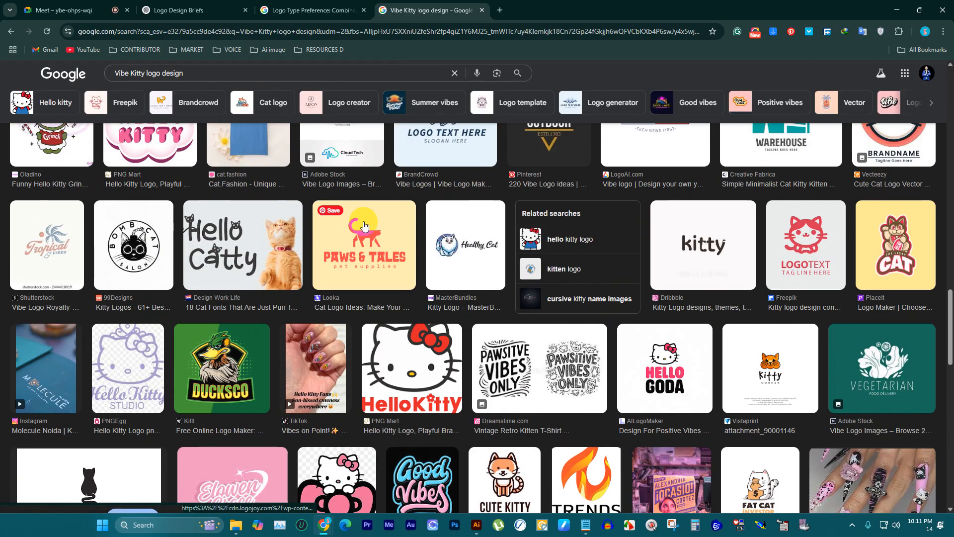
pyautogui.scroll(3, 360, 223)
pyautogui.scroll(-5, 362, 216)
pyautogui.scroll(12, 362, 216)
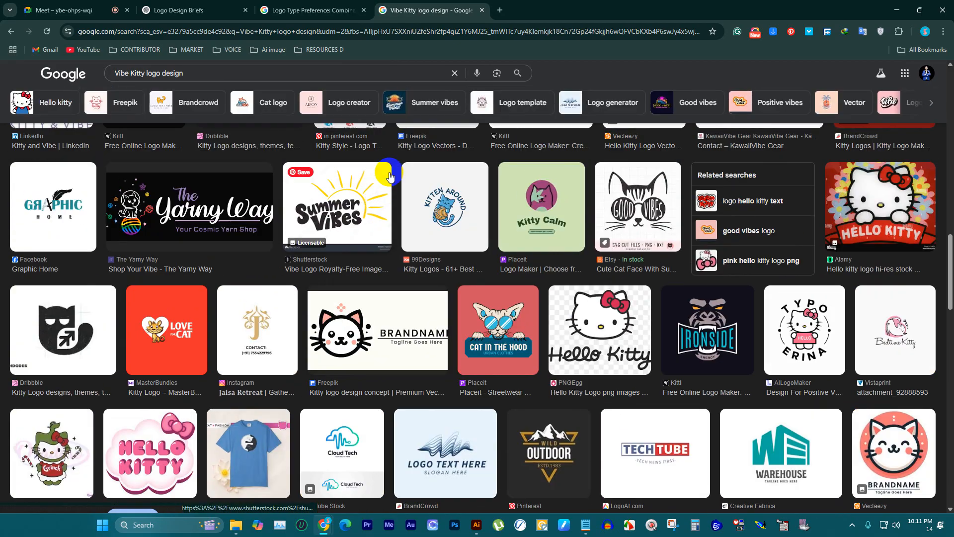
pyautogui.moveTo(223, 70); pyautogui.dragTo(36, 71)
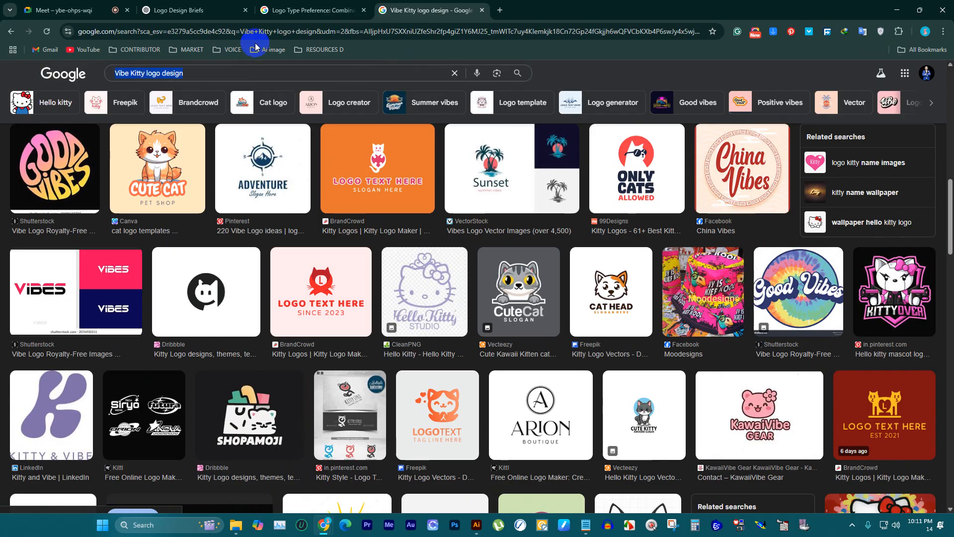
# Step: Open freepik.com in a new tab and search it for "hello kitty"
pyautogui.click(509, 14)
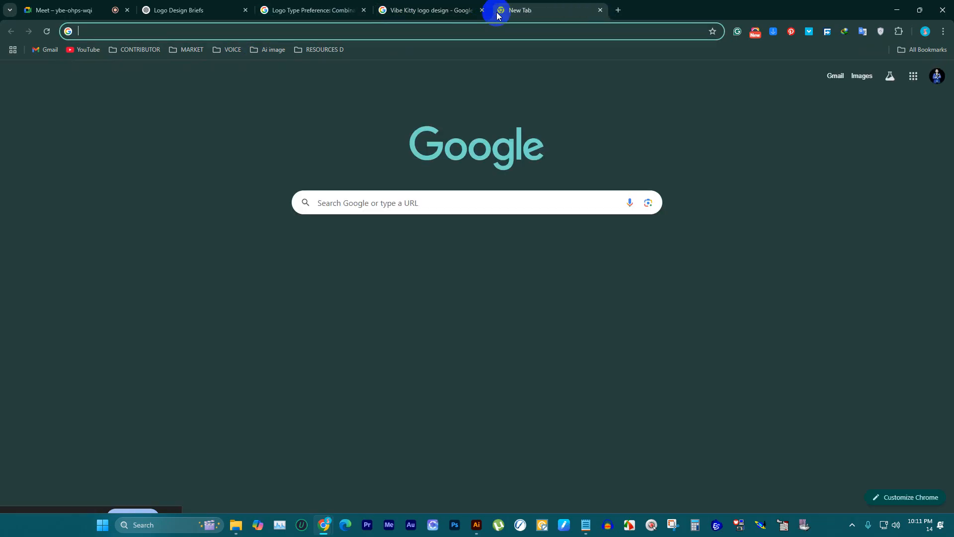
pyautogui.write('freepik.com')
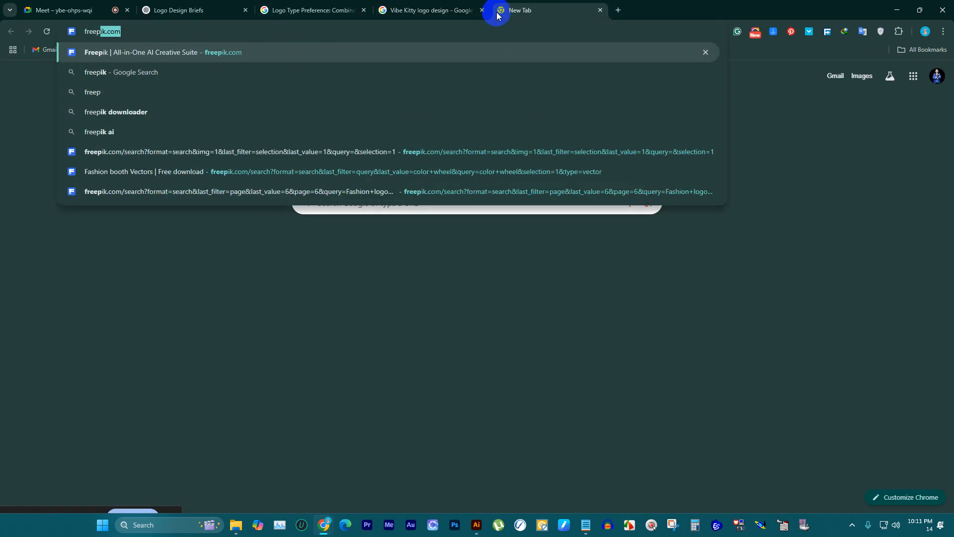
pyautogui.press('Return')
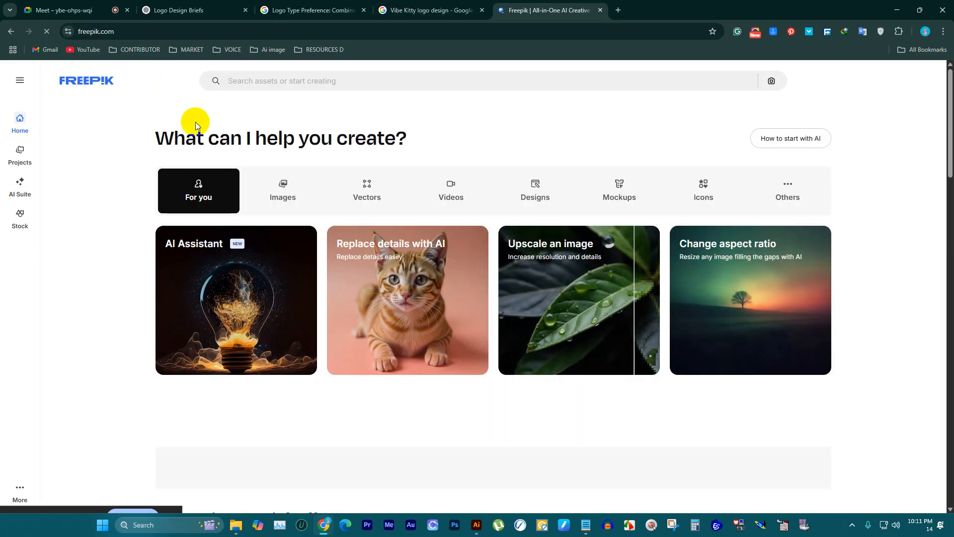
pyautogui.write('he')
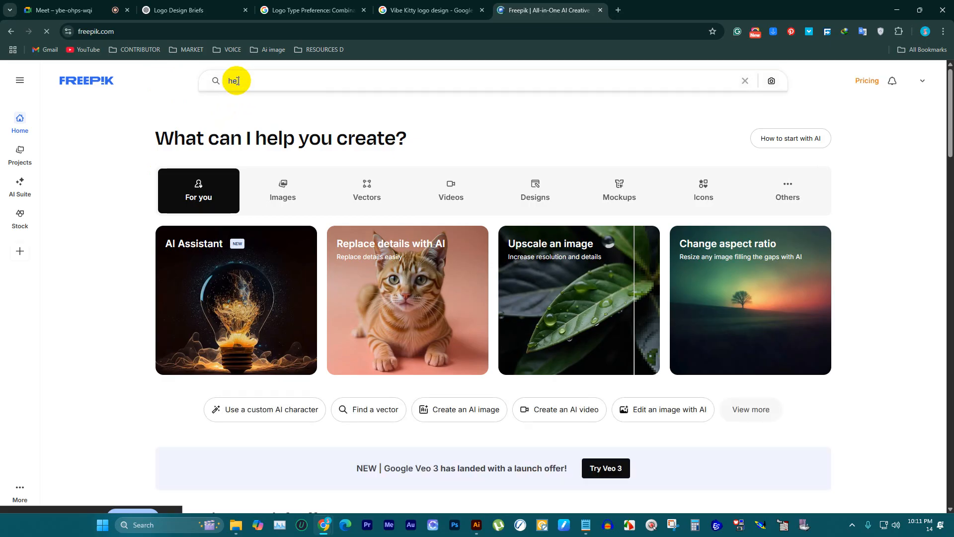
pyautogui.write('llo kitty')
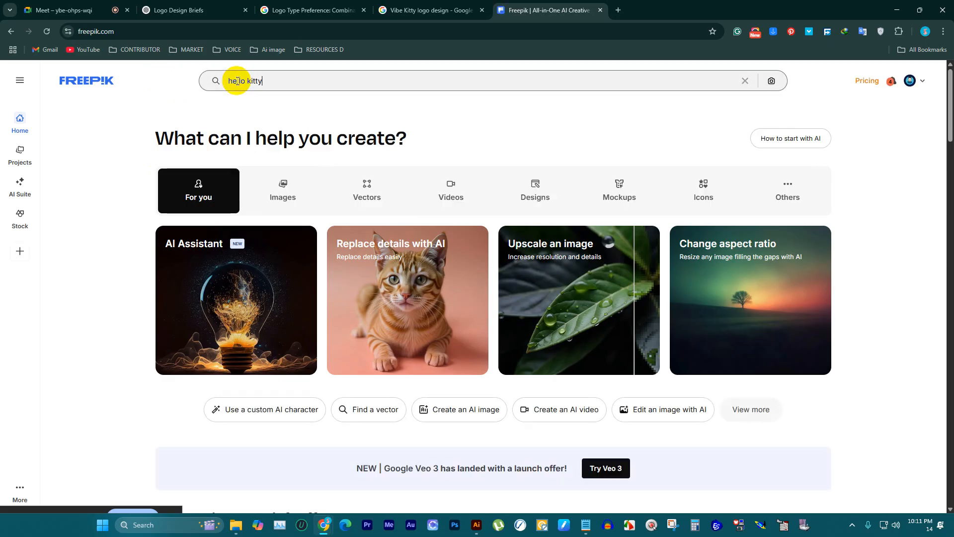
pyautogui.press('Return')
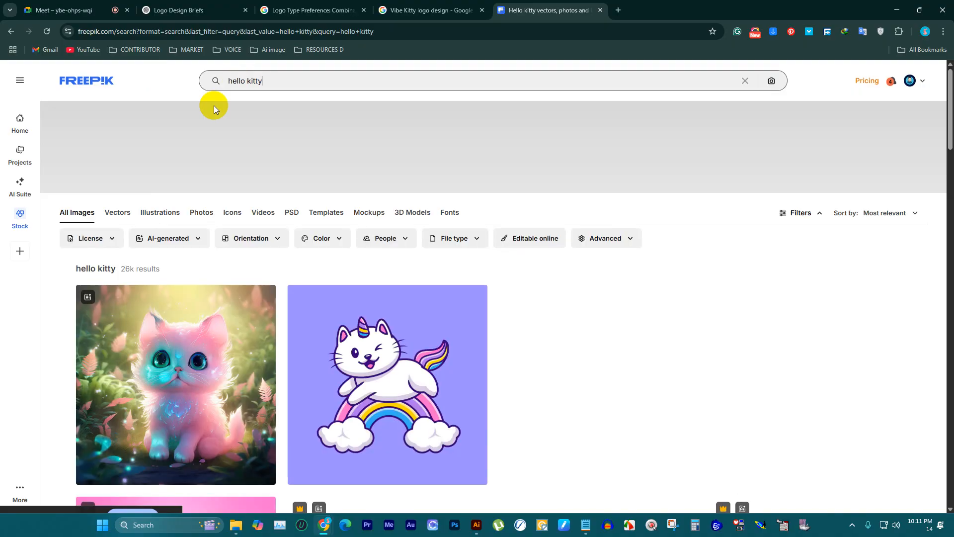
# Step: Filter the hello kitty results to vectors with a Free license and EPS file type, and browse the cat illustrations
pyautogui.click(119, 215)
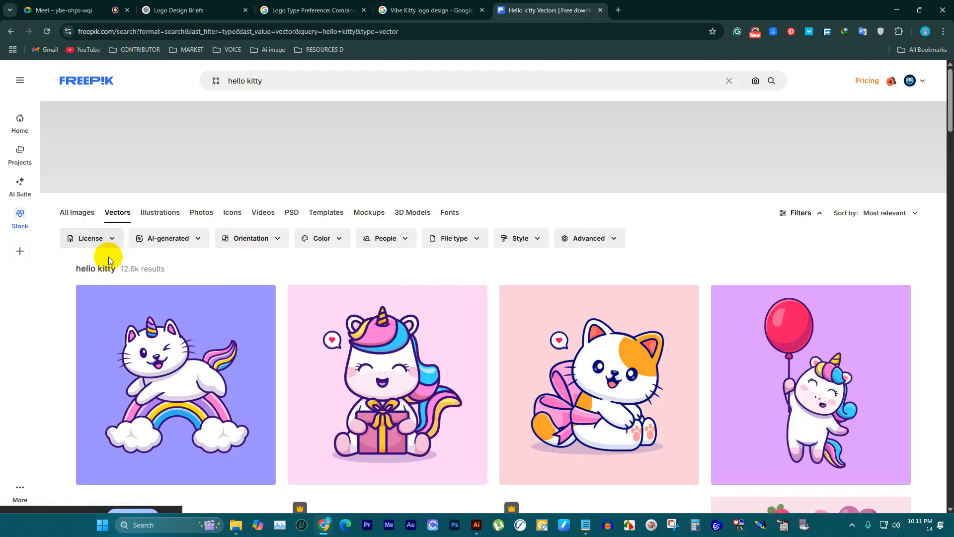
pyautogui.click(112, 244)
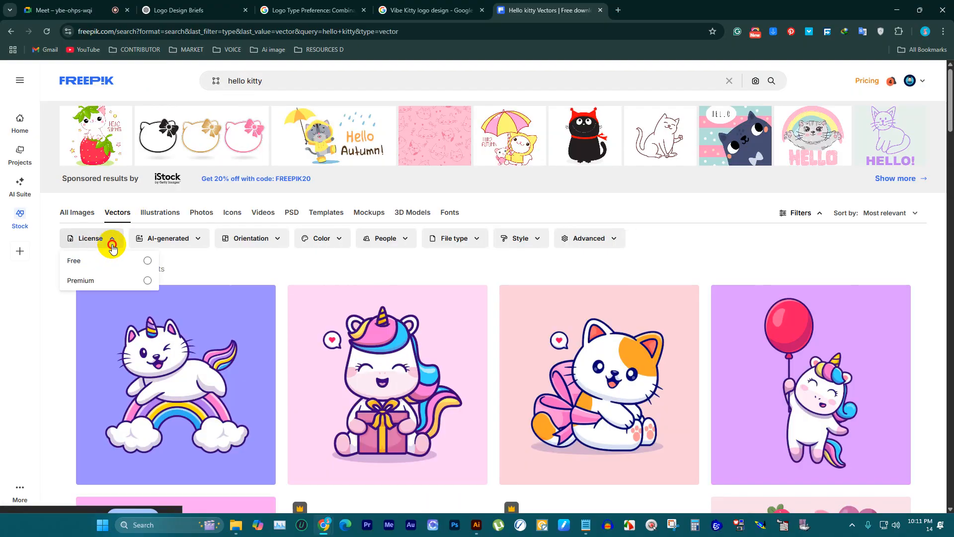
pyautogui.click(79, 262)
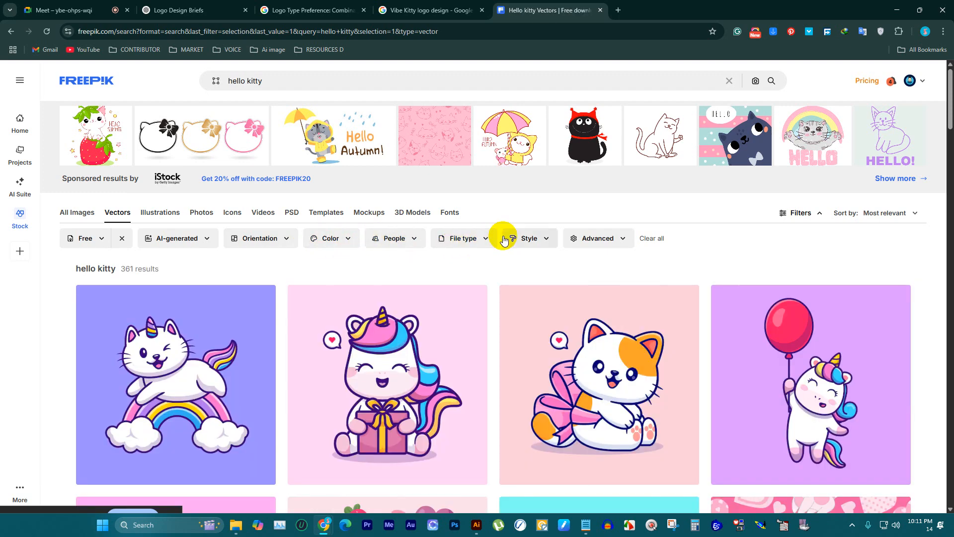
pyautogui.click(463, 238)
pyautogui.click(460, 300)
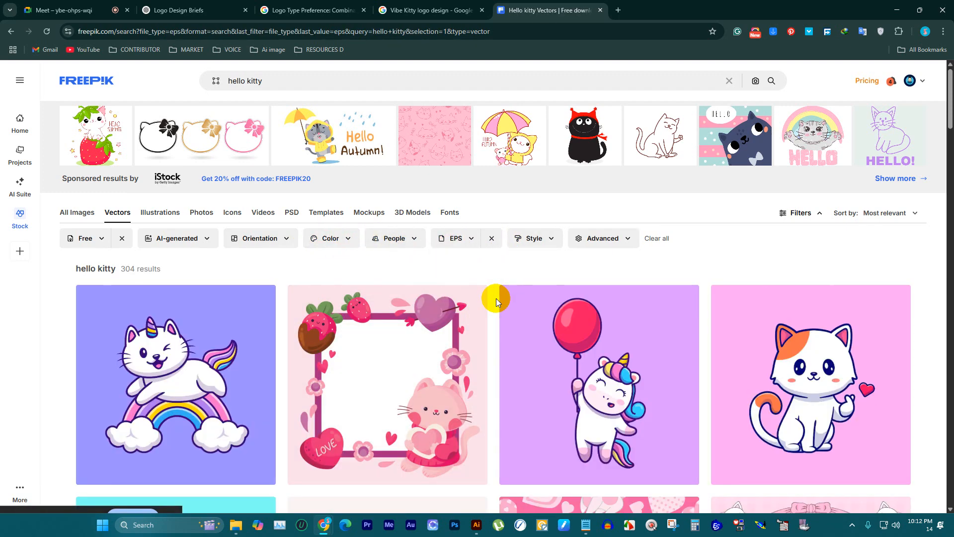
pyautogui.scroll(-5, 488, 255)
pyautogui.scroll(-12, 491, 252)
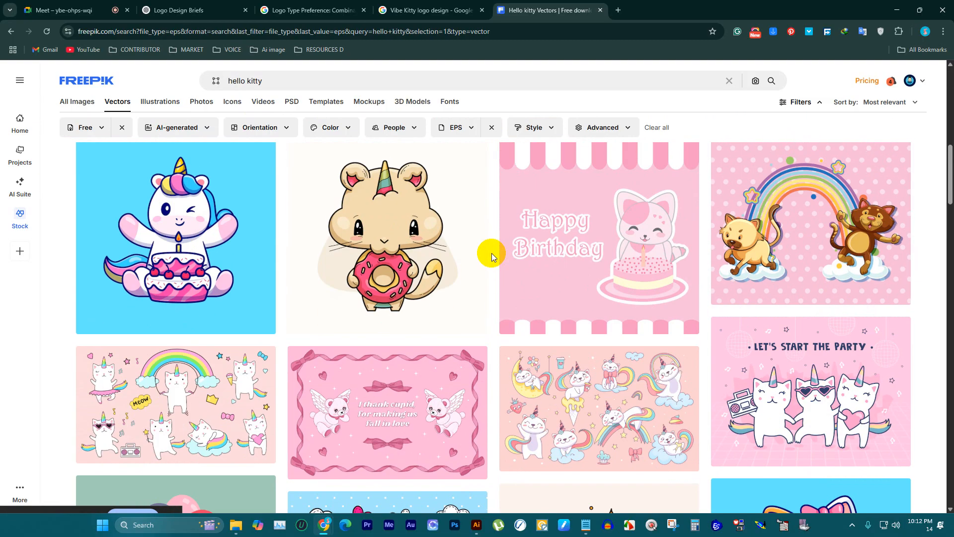
pyautogui.scroll(3, 494, 253)
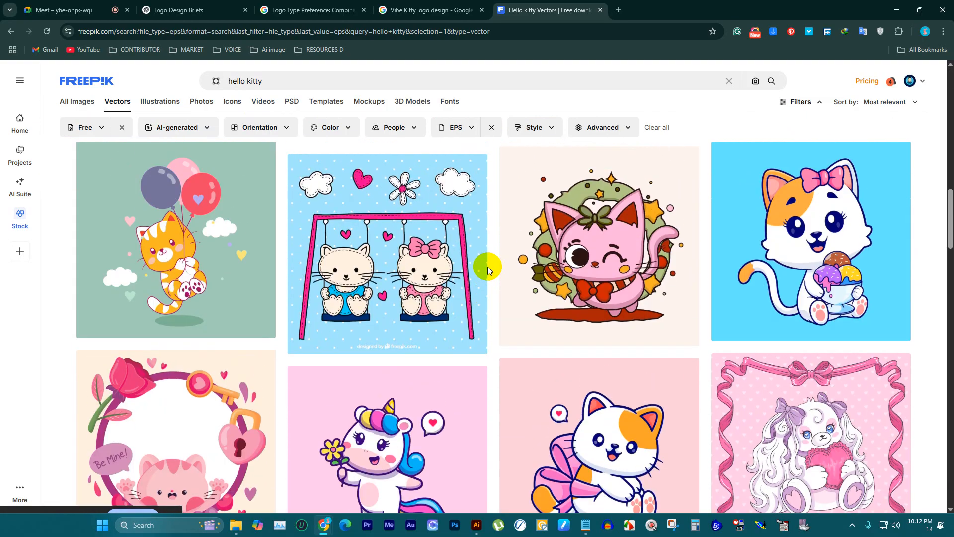
# Step: Browse the remaining free hello kitty vectors on the first results page for usable cat illustrations
pyautogui.scroll(-10, 298, 243)
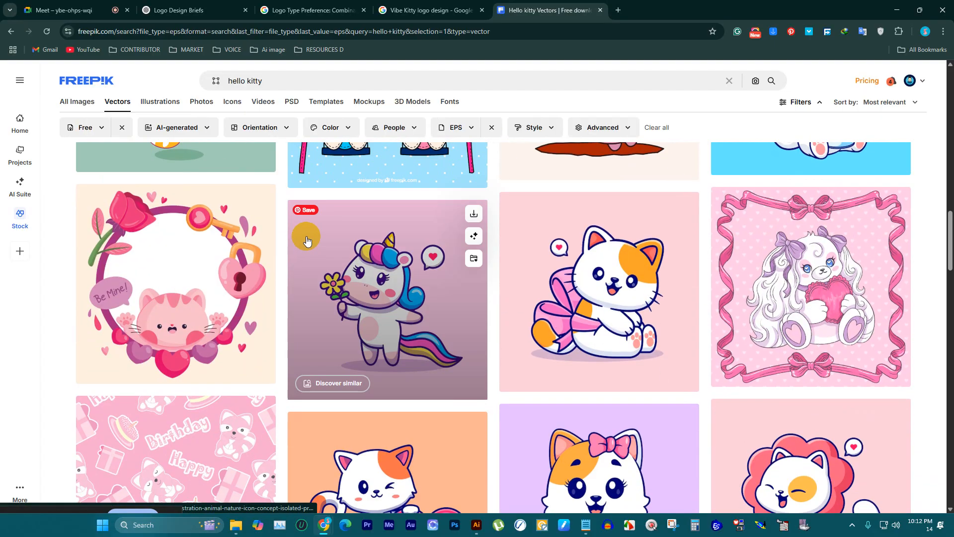
pyautogui.scroll(-10, 320, 240)
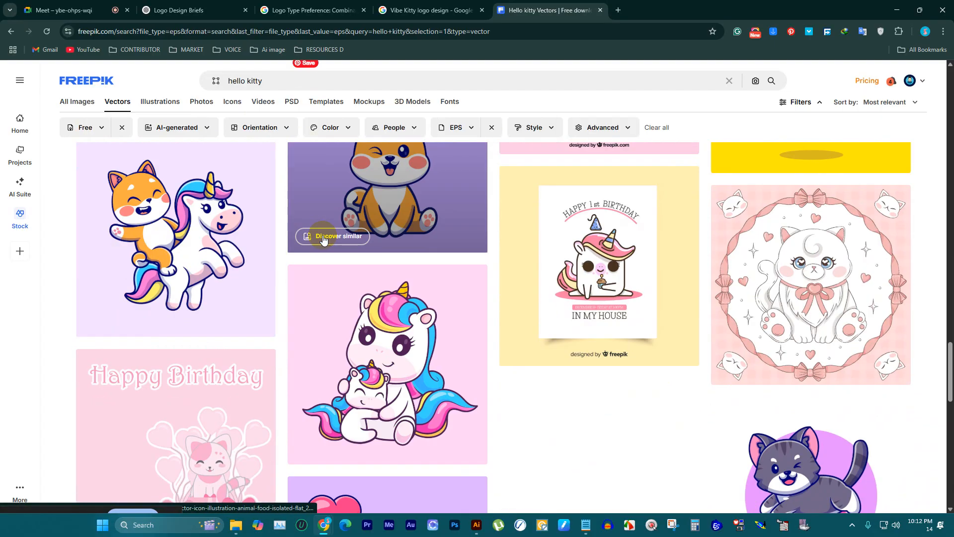
pyautogui.scroll(-3, 337, 230)
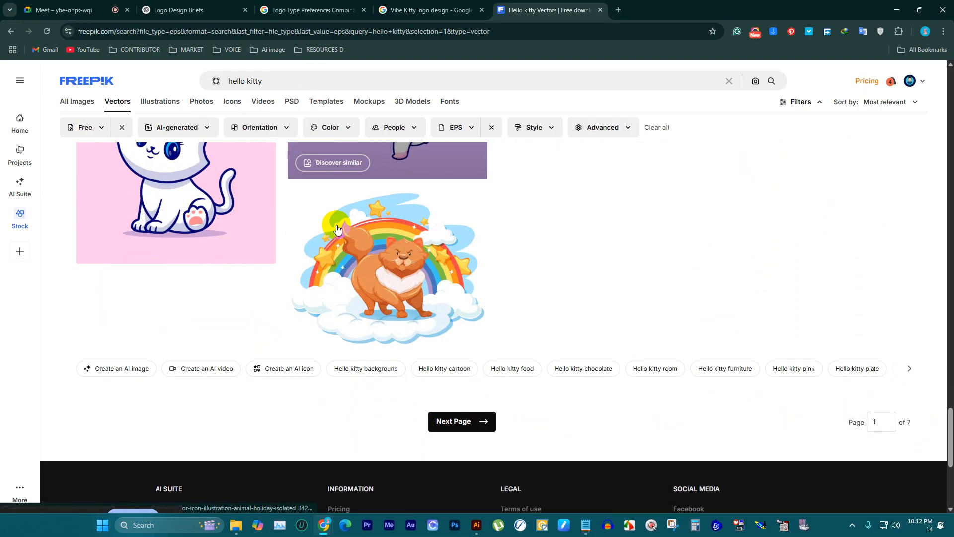
pyautogui.scroll(10, 337, 230)
# Step: Return to the Vibe Kitty logo image results, open the pink Cute Store kitty logo and copy its image
pyautogui.click(429, 10)
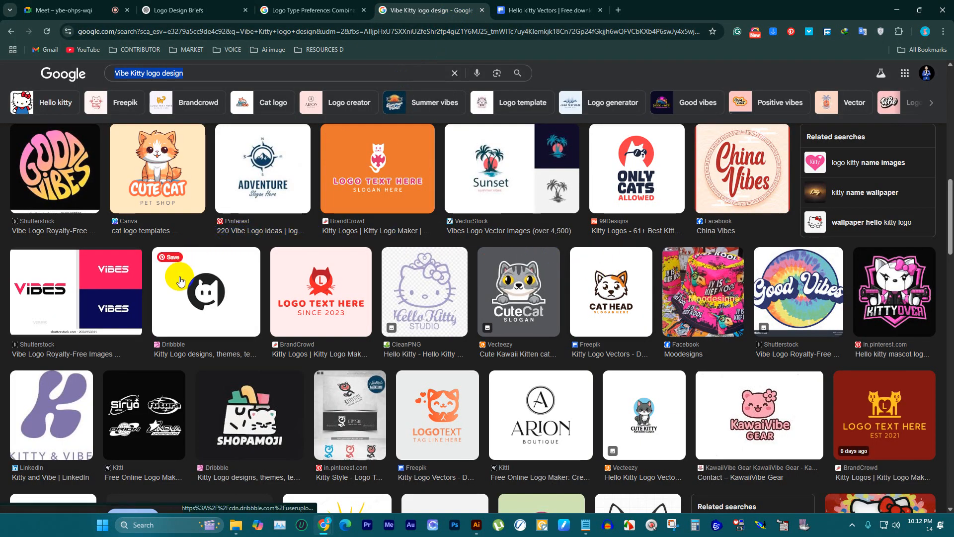
pyautogui.scroll(3, 183, 281)
pyautogui.scroll(5, 184, 280)
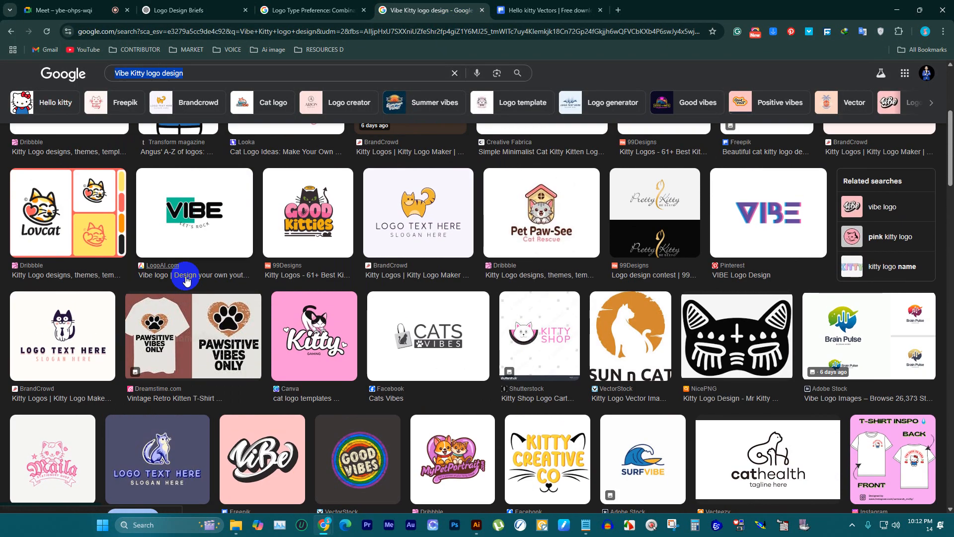
pyautogui.scroll(5, 185, 279)
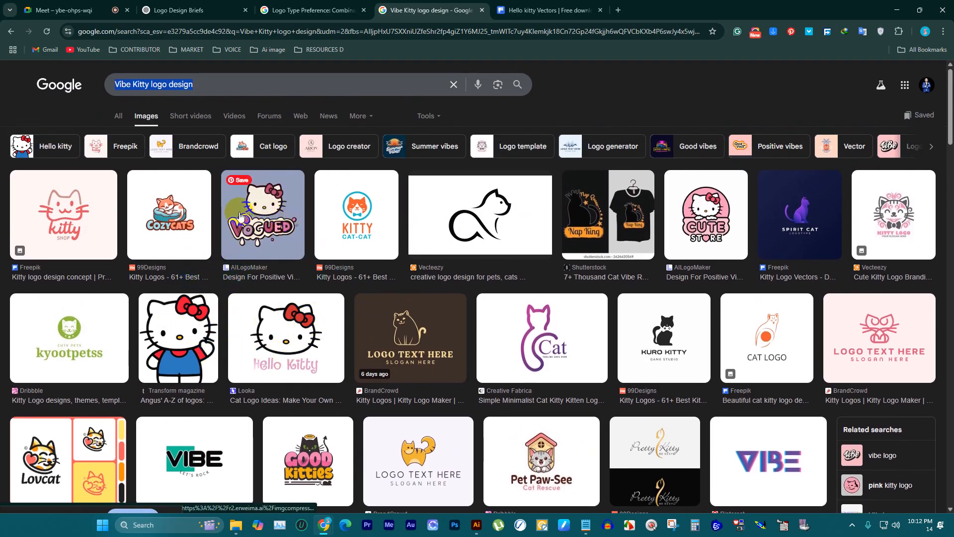
pyautogui.moveTo(476, 526)
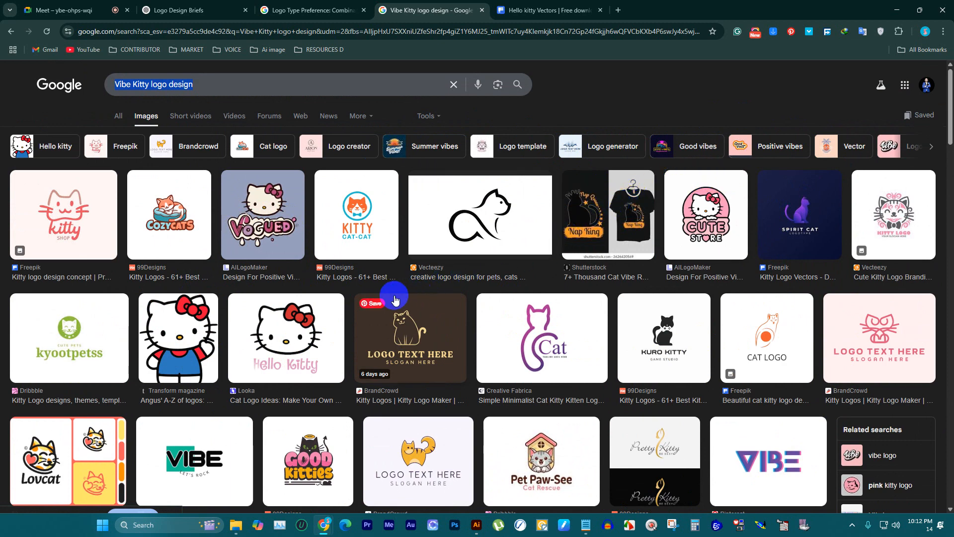
pyautogui.click(699, 222)
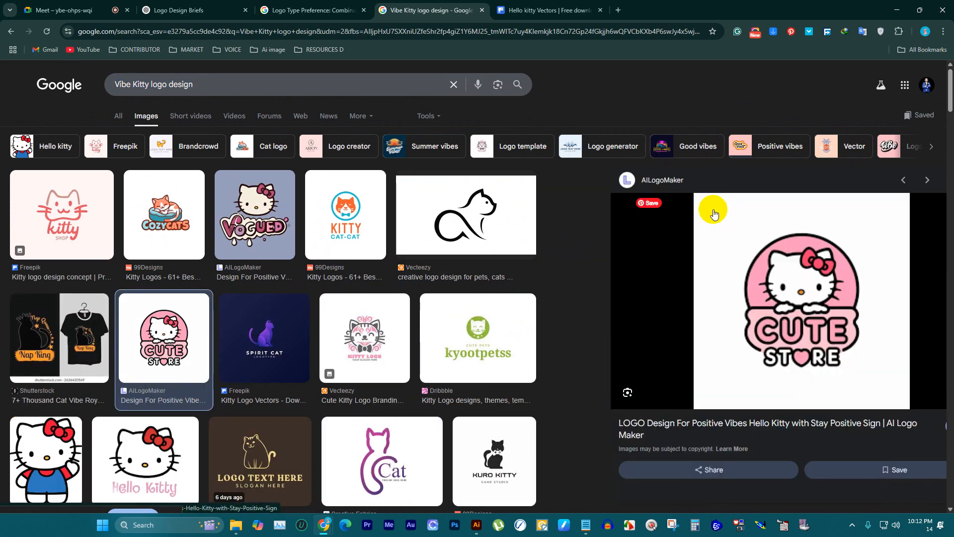
pyautogui.rightClick(698, 220)
pyautogui.click(739, 370)
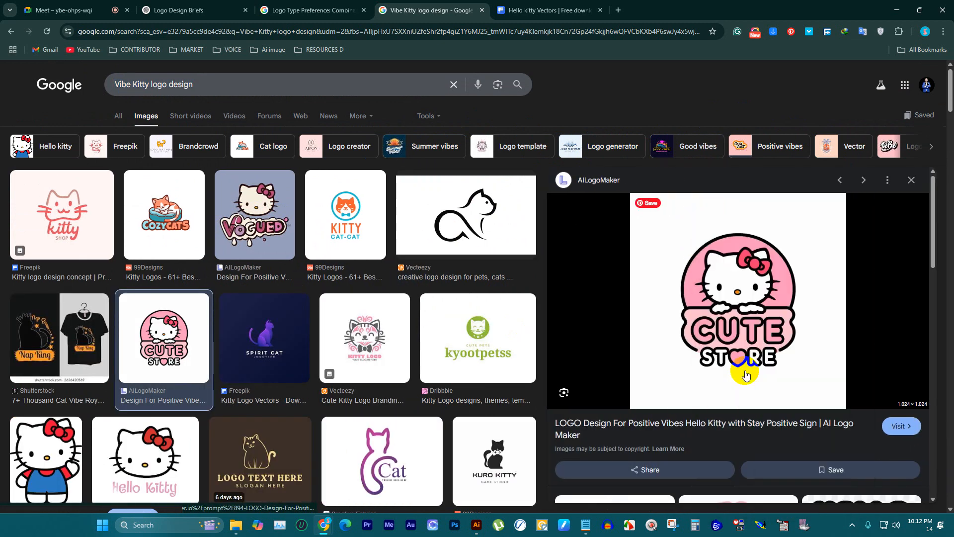
# Step: Paste the Cute Store logo into the Illustrator document and place it on the canvas to the left of the artboard
pyautogui.click(476, 525)
pyautogui.hotkey('ctrl', 'v')
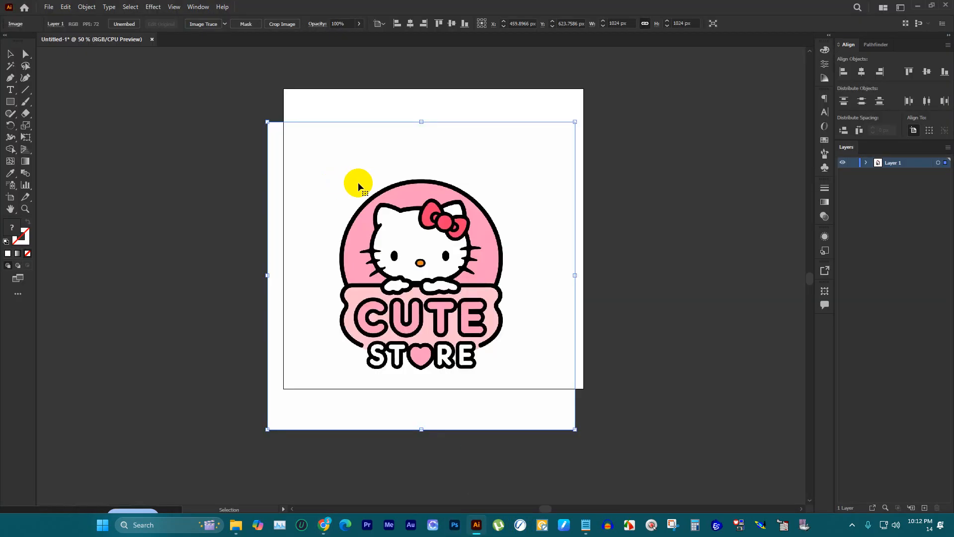
pyautogui.moveTo(445, 228); pyautogui.dragTo(241, 185)
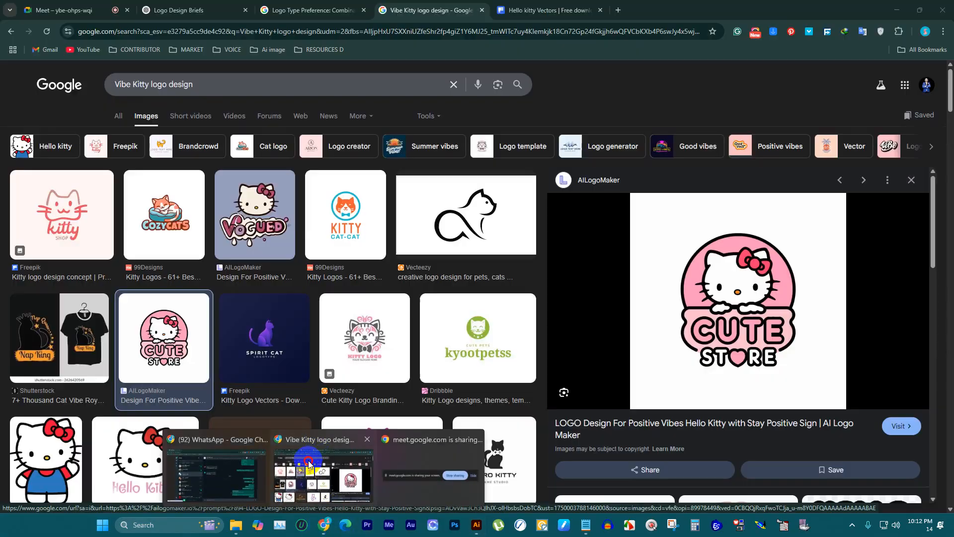
# Step: Go back to Chrome and examine the Vibe Kitty logo results and the related Hello Kitty images for another reference
pyautogui.click(318, 469)
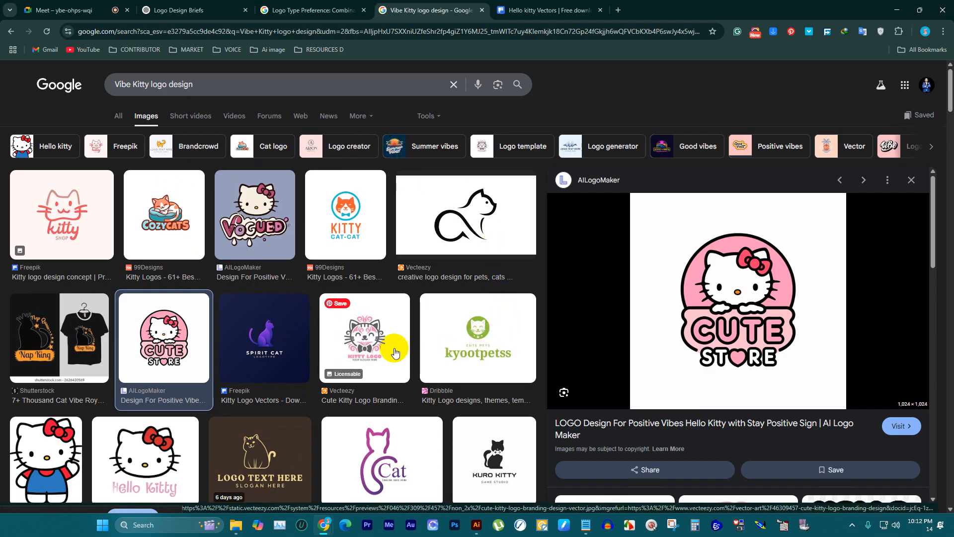
pyautogui.scroll(-2, 276, 327)
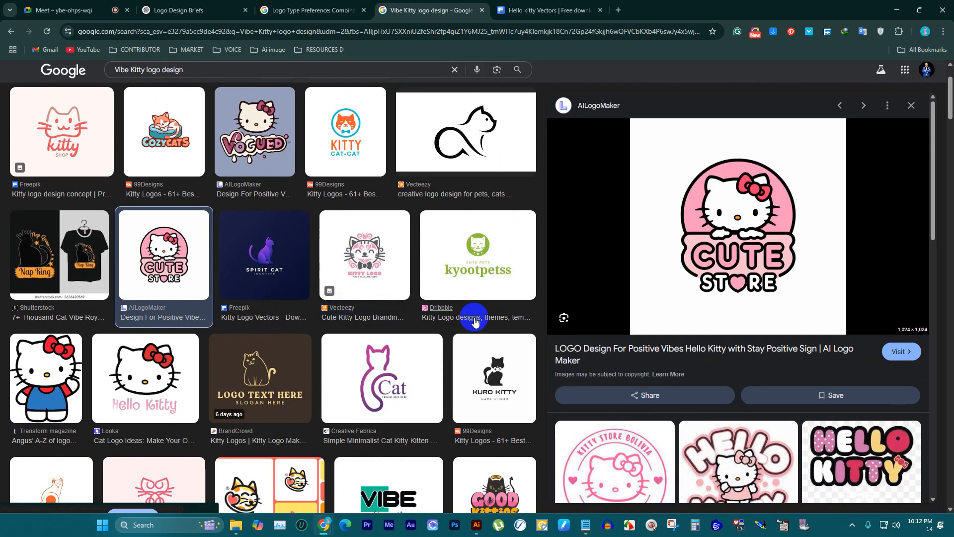
pyautogui.scroll(2, 300, 241)
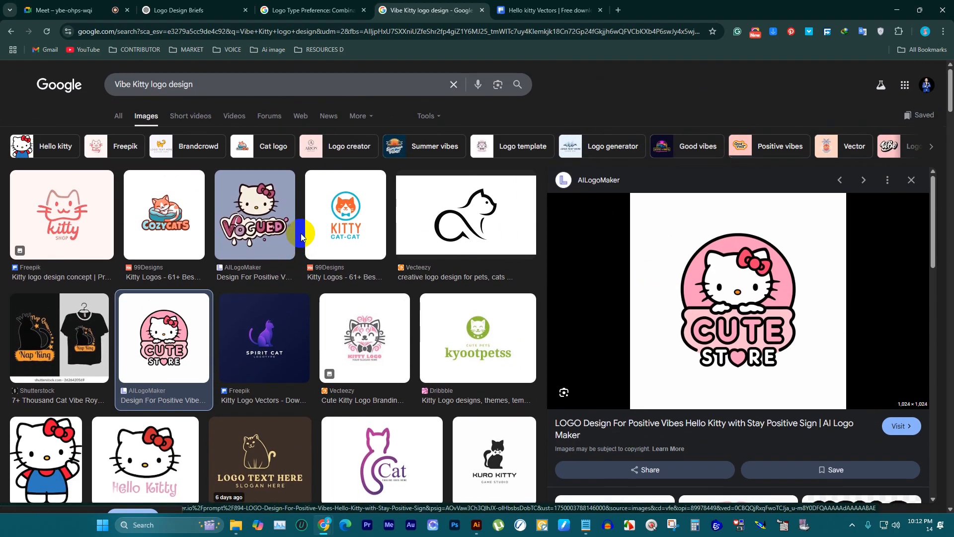
pyautogui.scroll(-6, 312, 240)
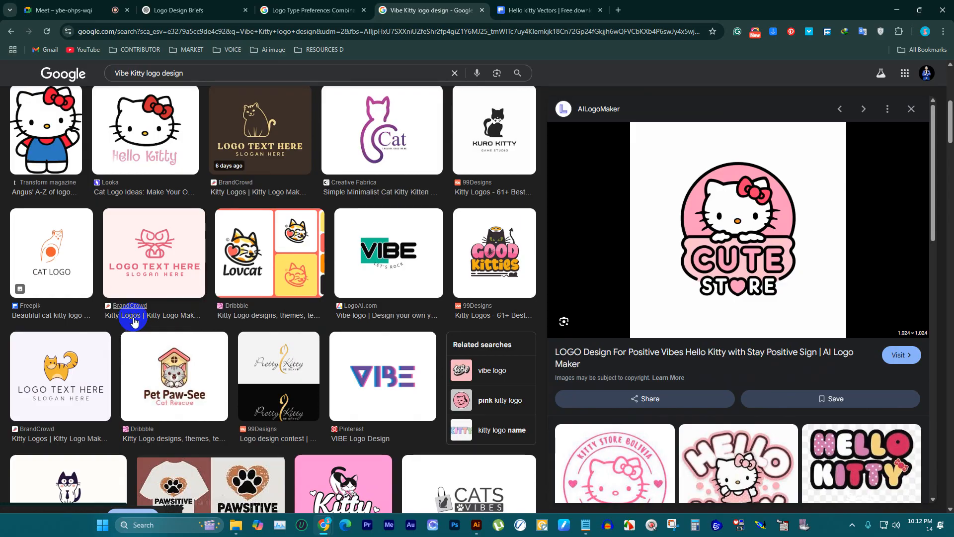
pyautogui.scroll(-6, 134, 320)
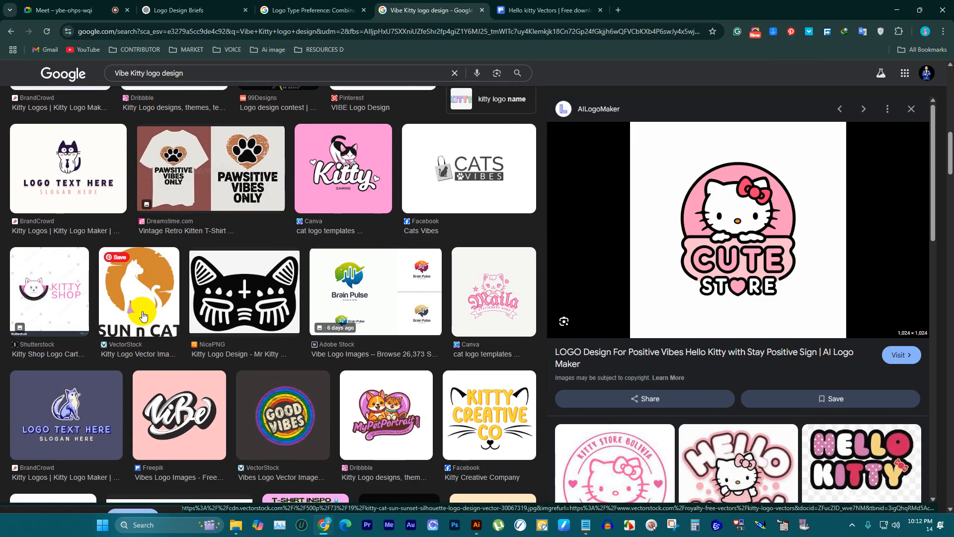
pyautogui.scroll(-3, 142, 316)
pyautogui.scroll(-3, 578, 407)
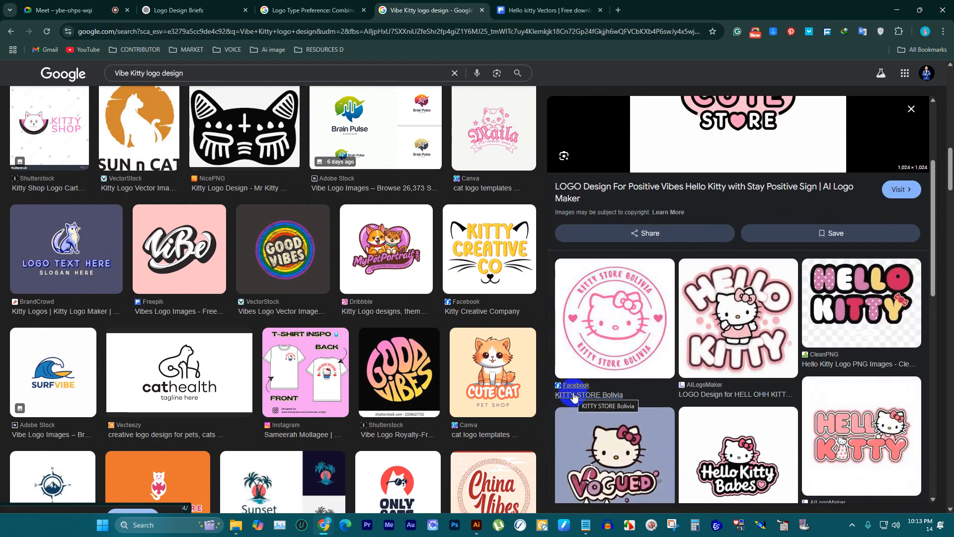
pyautogui.scroll(-2, 667, 405)
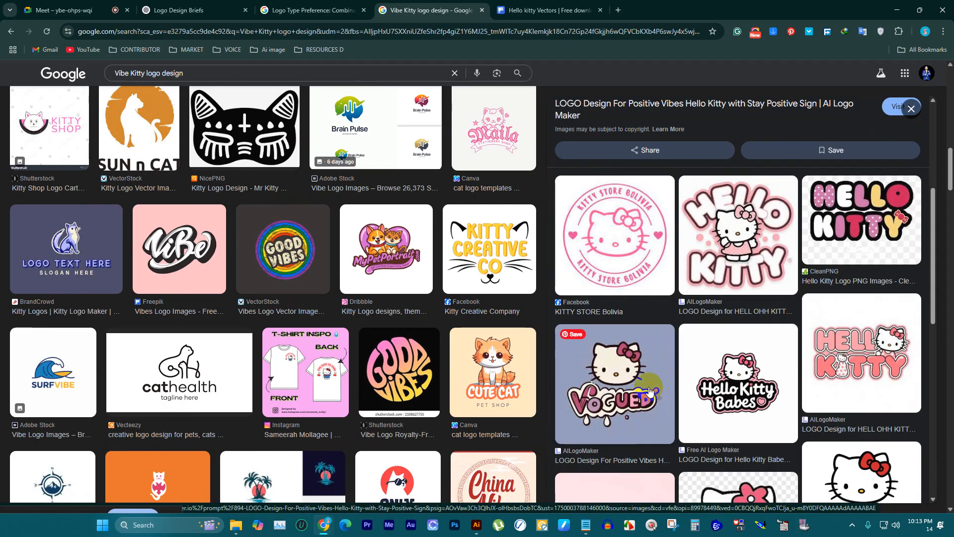
pyautogui.scroll(-2, 649, 390)
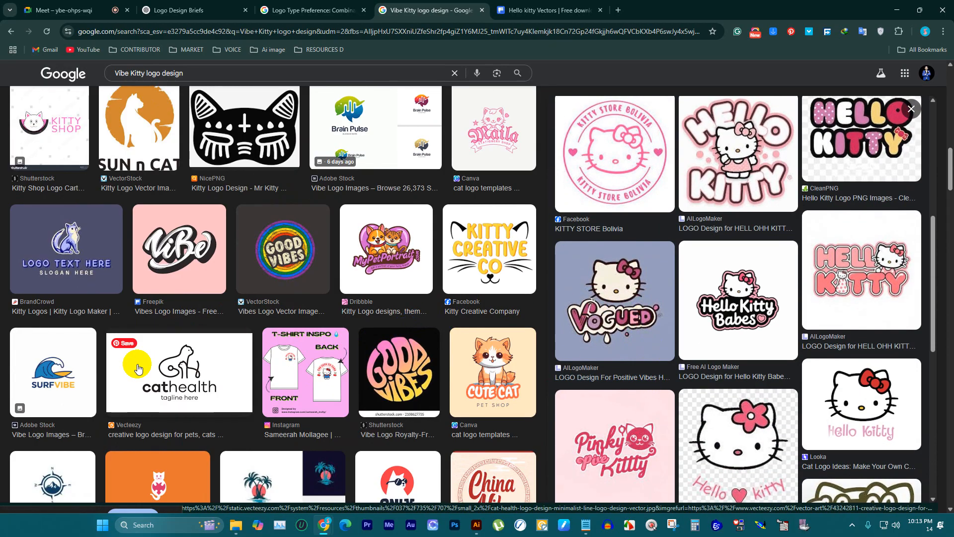
pyautogui.scroll(-3, 138, 369)
pyautogui.scroll(-5, 272, 338)
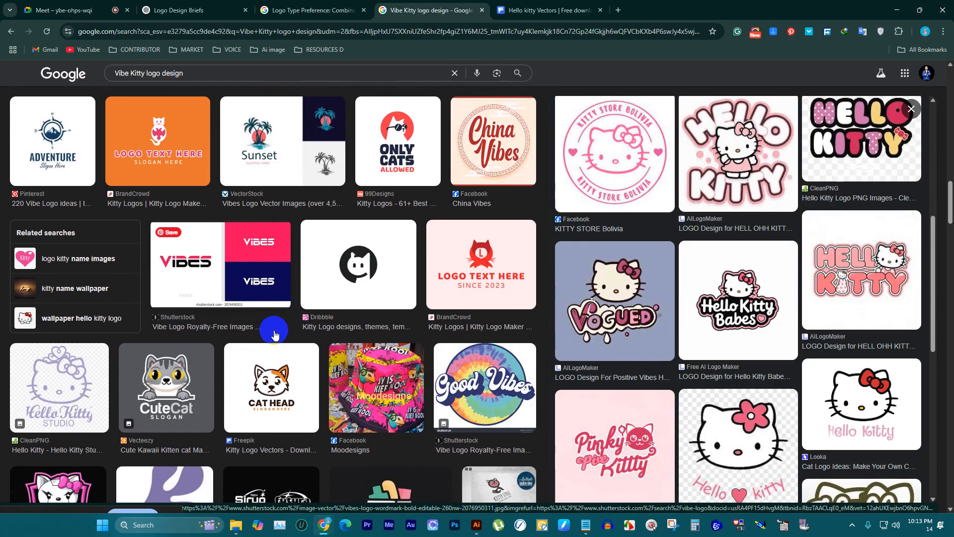
pyautogui.scroll(-10, 274, 334)
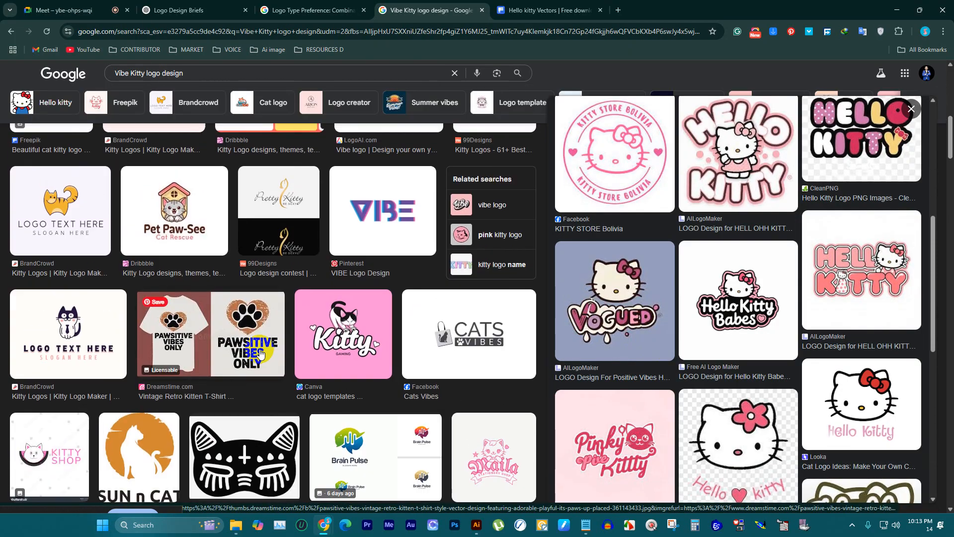
pyautogui.scroll(10, 263, 348)
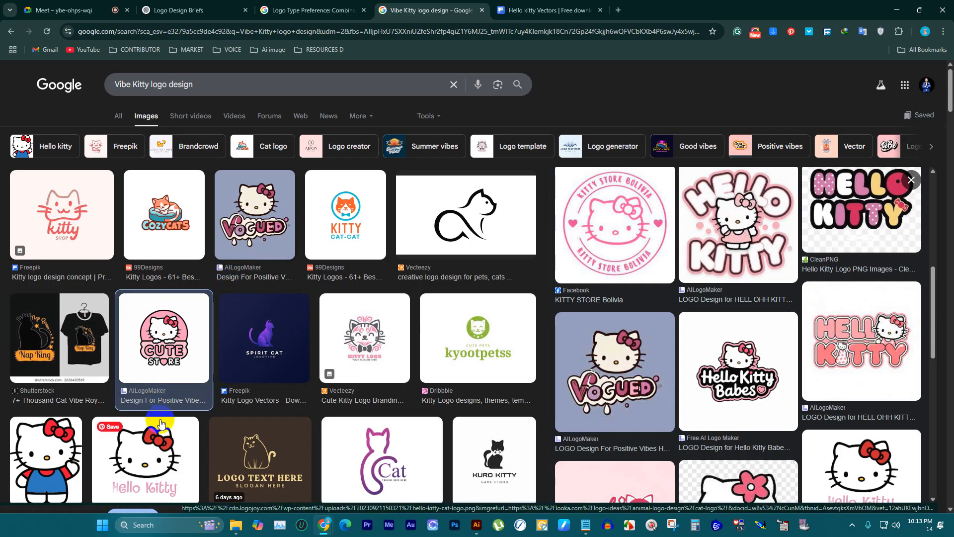
# Step: Open the Looka Hello Kitty logo with the red bow from the image results and copy its image
pyautogui.scroll(-3, 392, 342)
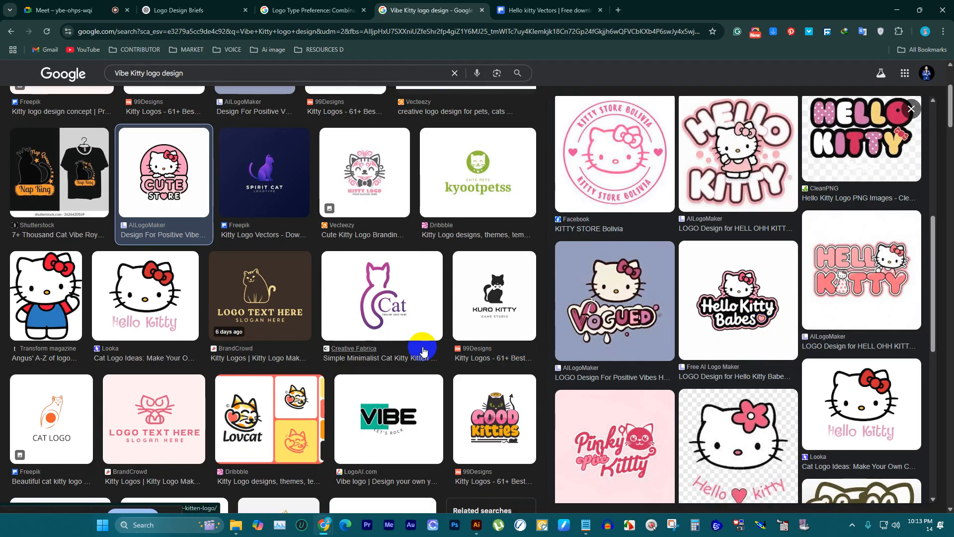
pyautogui.click(160, 288)
pyautogui.rightClick(765, 203)
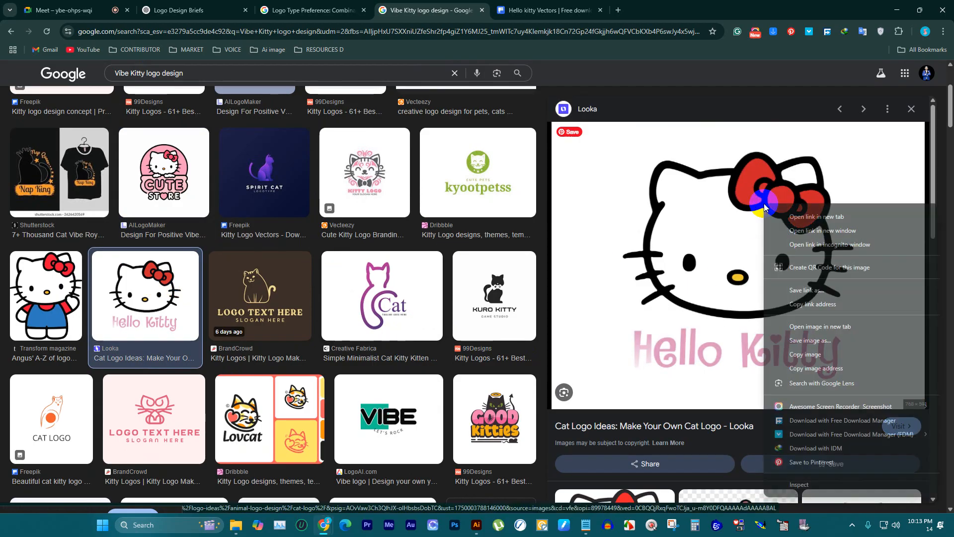
pyautogui.click(804, 354)
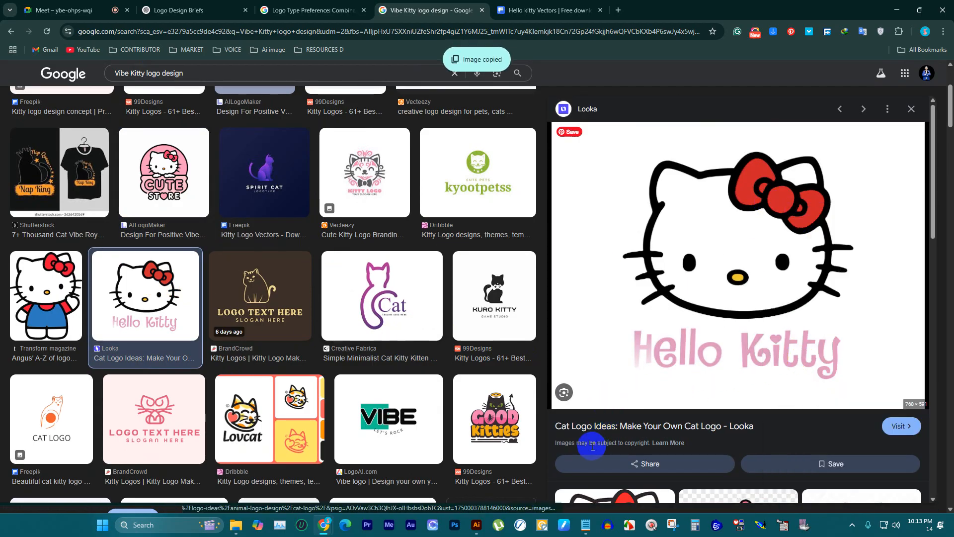
# Step: Paste the Hello Kitty logo into the Illustrator document and place it on the canvas above the artboard
pyautogui.click(475, 525)
pyautogui.scroll(-2, 353, 239)
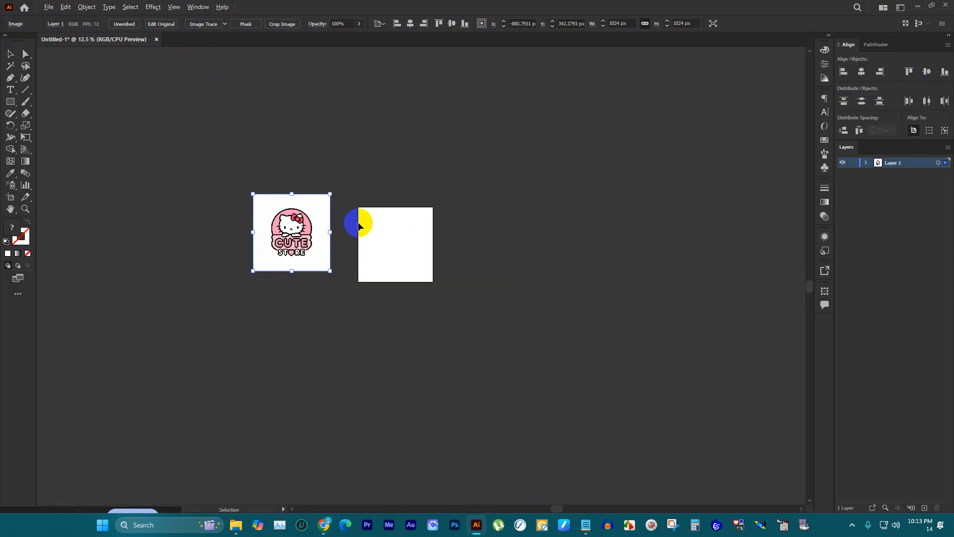
pyautogui.scroll(3, 362, 199)
pyautogui.click(367, 178)
pyautogui.hotkey('ctrl', 'v')
pyautogui.scroll(-2, 449, 243)
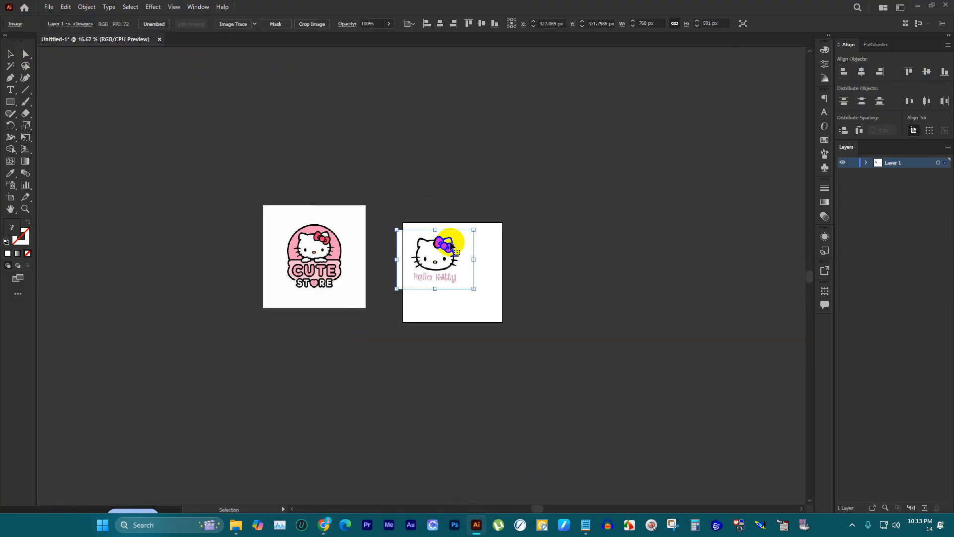
pyautogui.moveTo(449, 243); pyautogui.dragTo(436, 144)
pyautogui.scroll(2, 437, 144)
pyautogui.click(558, 178)
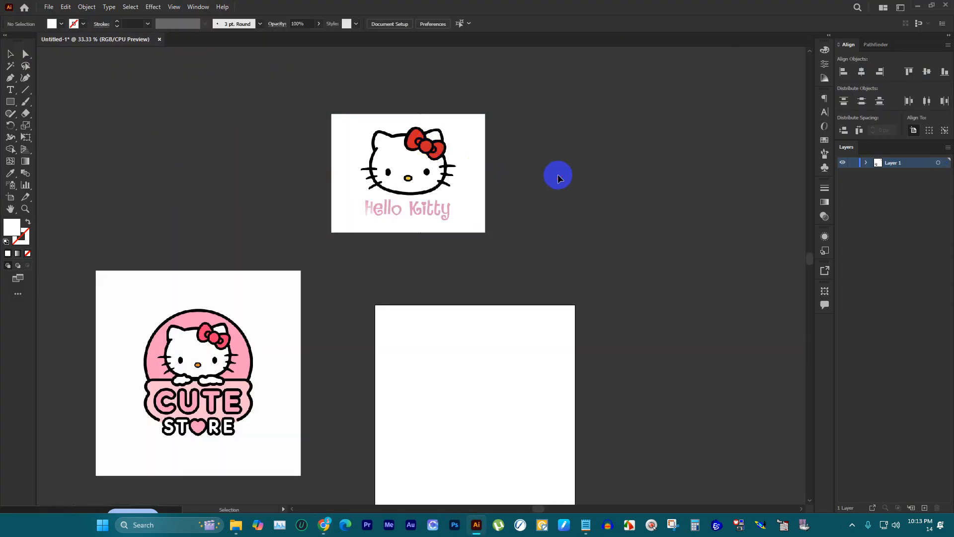
# Step: Image Trace the pasted Hello Kitty logo with the 6 Colors preset and expand the tracing into vector paths
pyautogui.scroll(3, 436, 166)
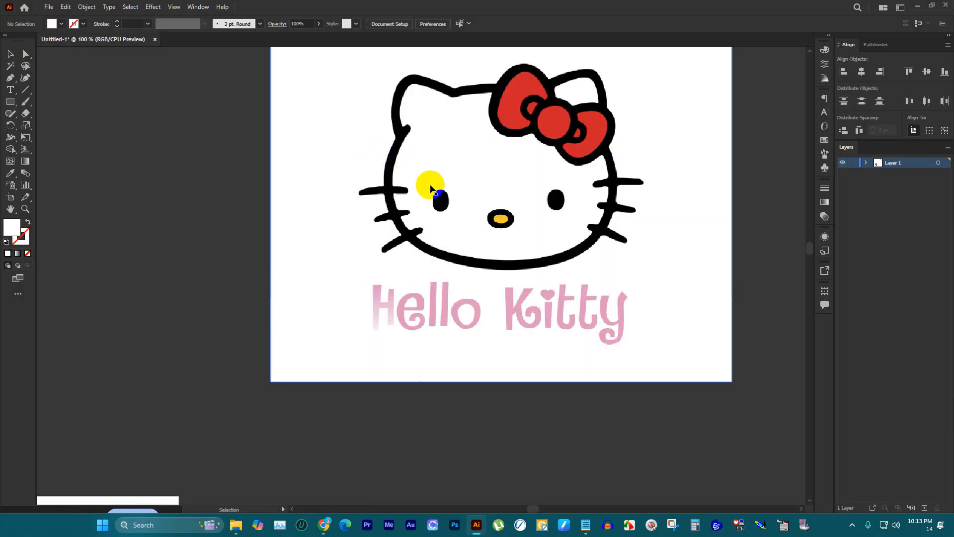
pyautogui.scroll(-2, 427, 187)
pyautogui.scroll(-2, 462, 207)
pyautogui.scroll(3, 462, 206)
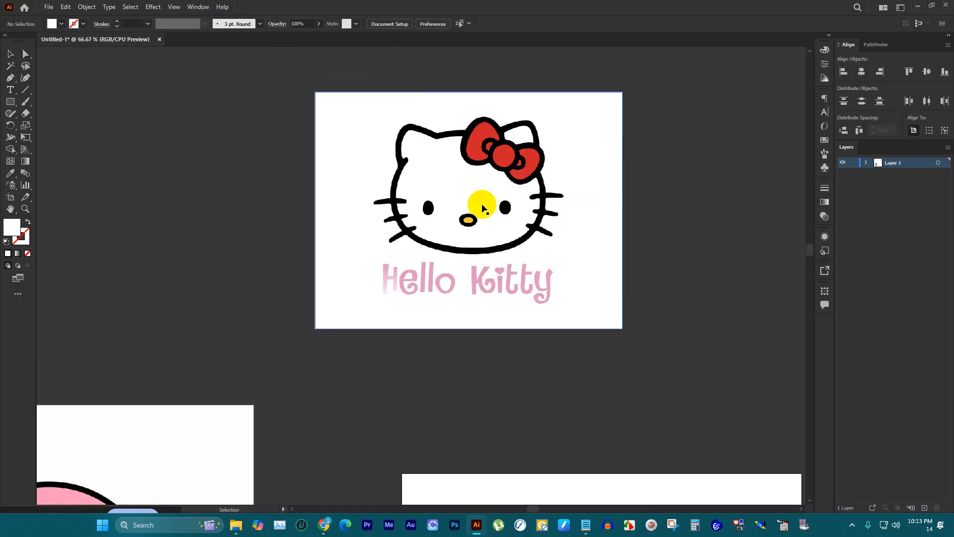
pyautogui.click(451, 213)
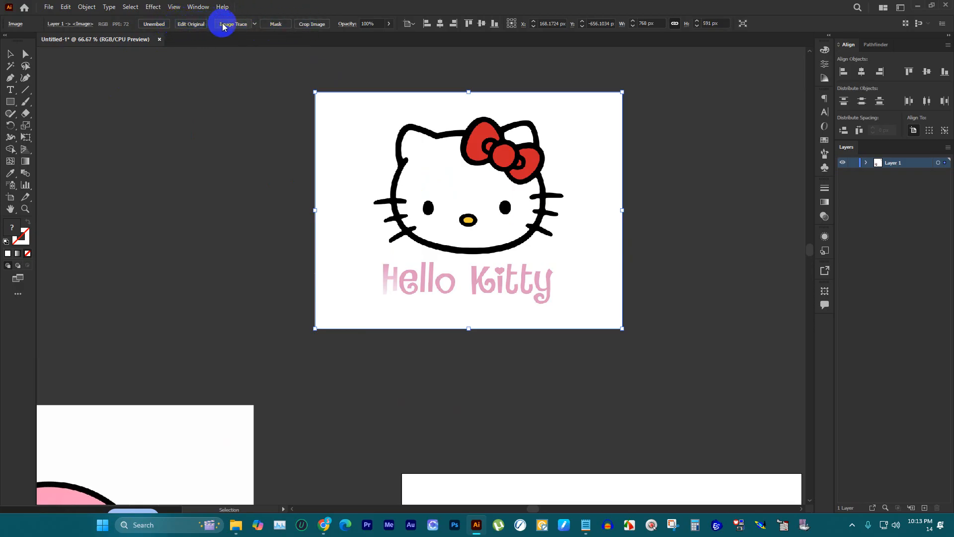
pyautogui.click(254, 24)
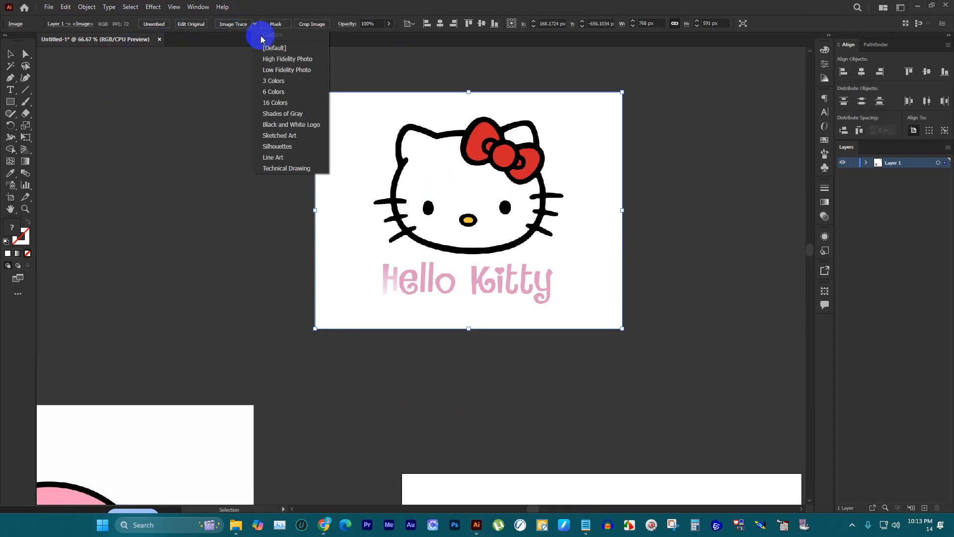
pyautogui.click(282, 93)
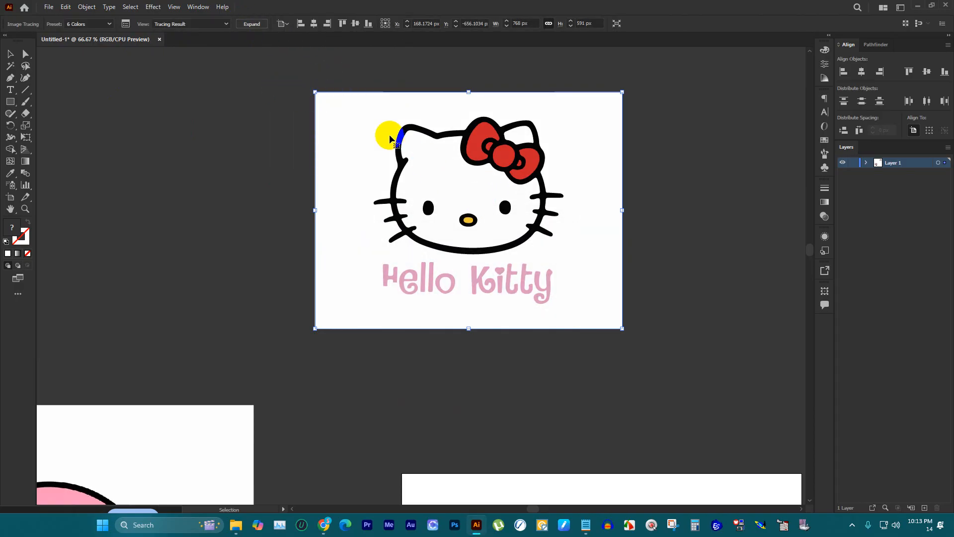
pyautogui.click(250, 28)
pyautogui.click(633, 187)
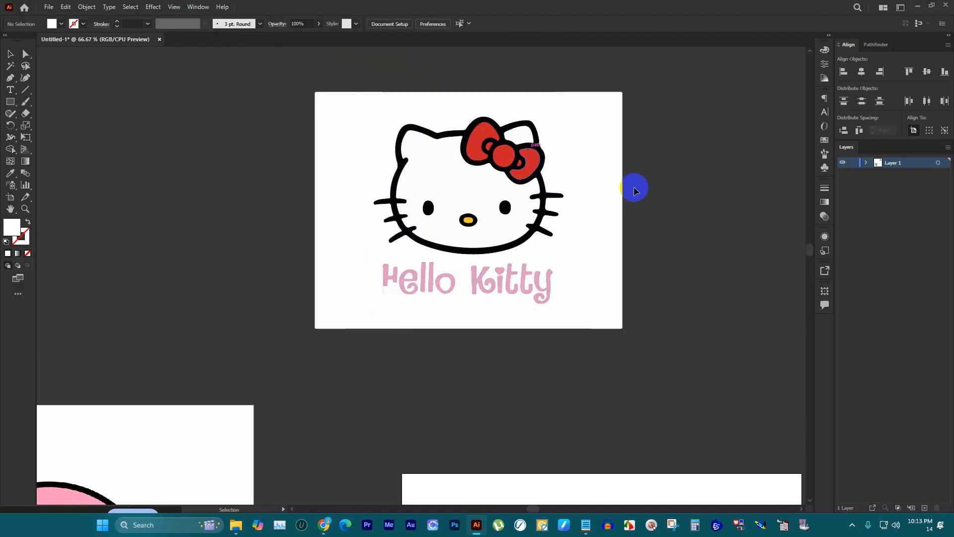
# Step: Select all the white areas of the traced Hello Kitty logo with the Magic Wand and delete them
pyautogui.click(11, 67)
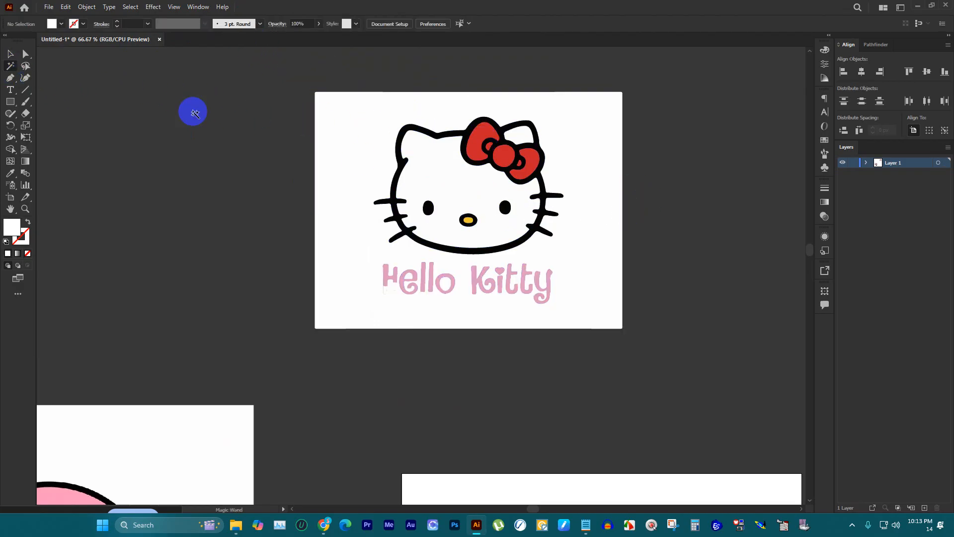
pyautogui.click(358, 130)
pyautogui.press('Delete')
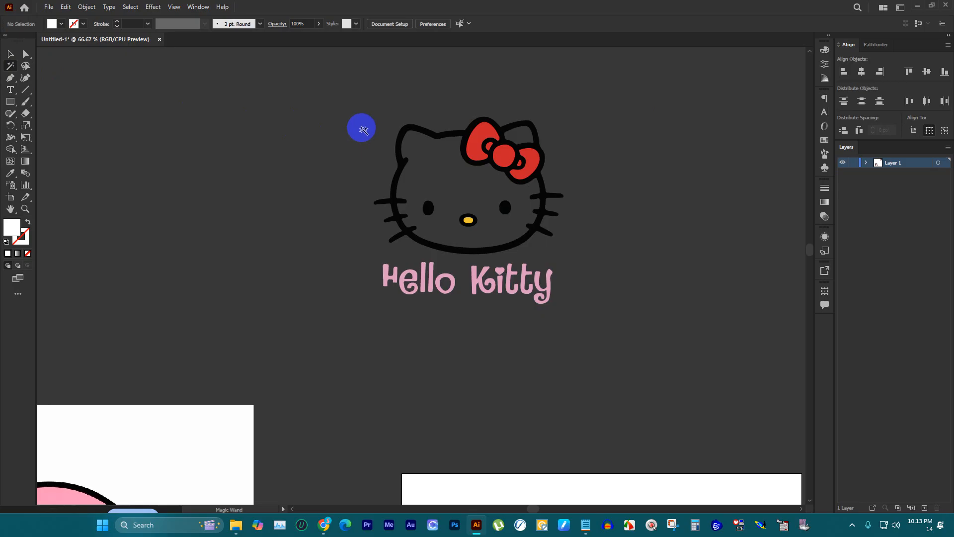
# Step: Ungroup the traced logo and delete the pink "Hello Kitty" lettering below the head
pyautogui.click(10, 54)
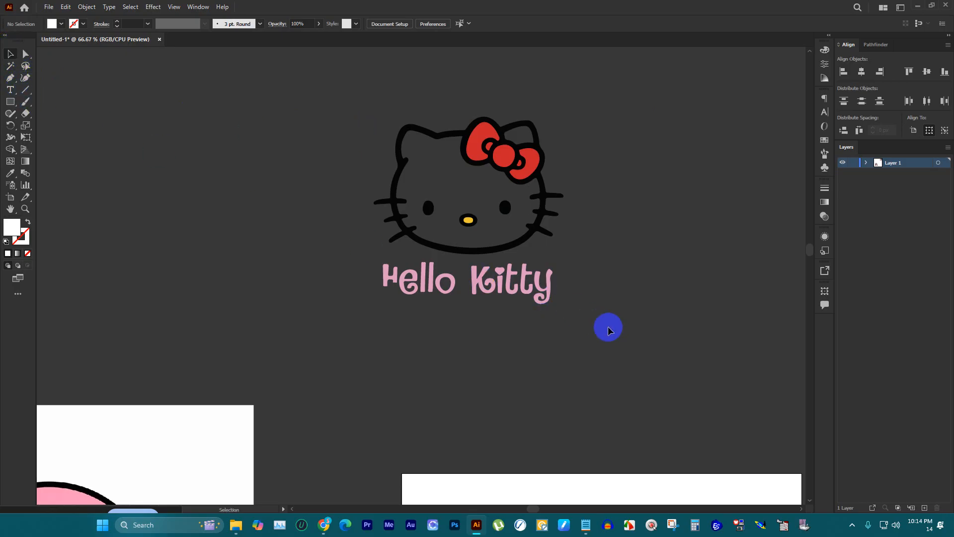
pyautogui.moveTo(609, 330); pyautogui.dragTo(342, 255)
pyautogui.rightClick(406, 270)
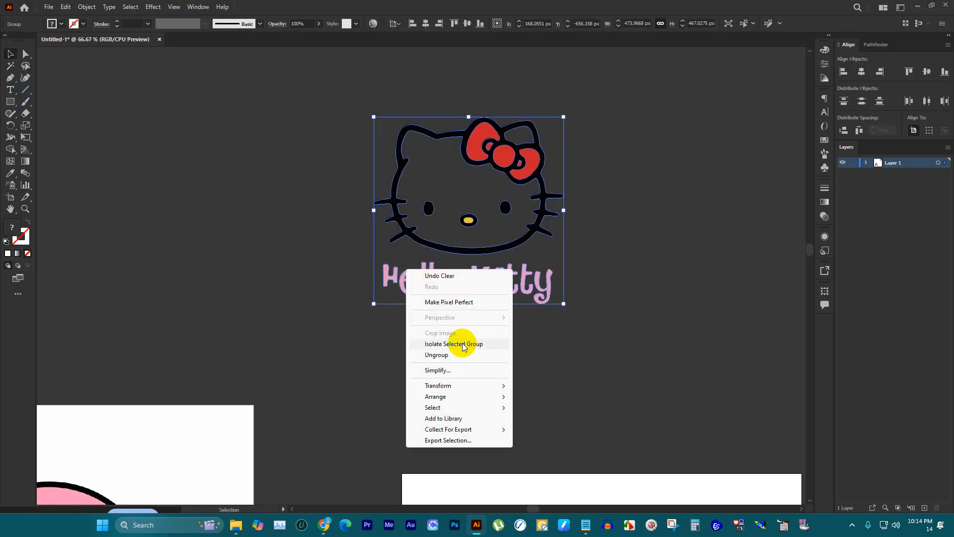
pyautogui.click(451, 354)
pyautogui.click(670, 322)
pyautogui.moveTo(671, 322); pyautogui.dragTo(371, 277)
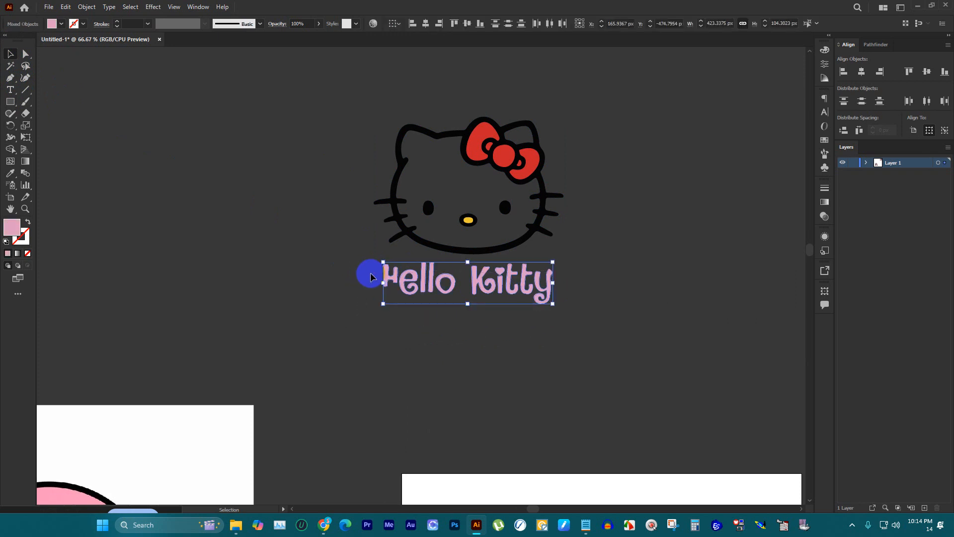
pyautogui.press('Delete')
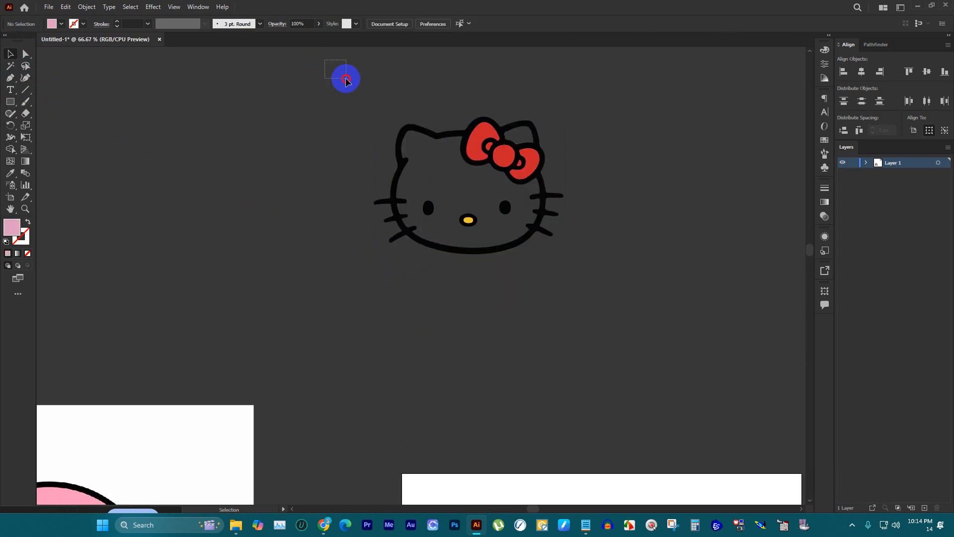
# Step: Group all the remaining paths of the kitty head and deselect the group
pyautogui.moveTo(345, 79); pyautogui.dragTo(752, 380)
pyautogui.scroll(-2, 494, 269)
pyautogui.press('a')
pyautogui.press('v')
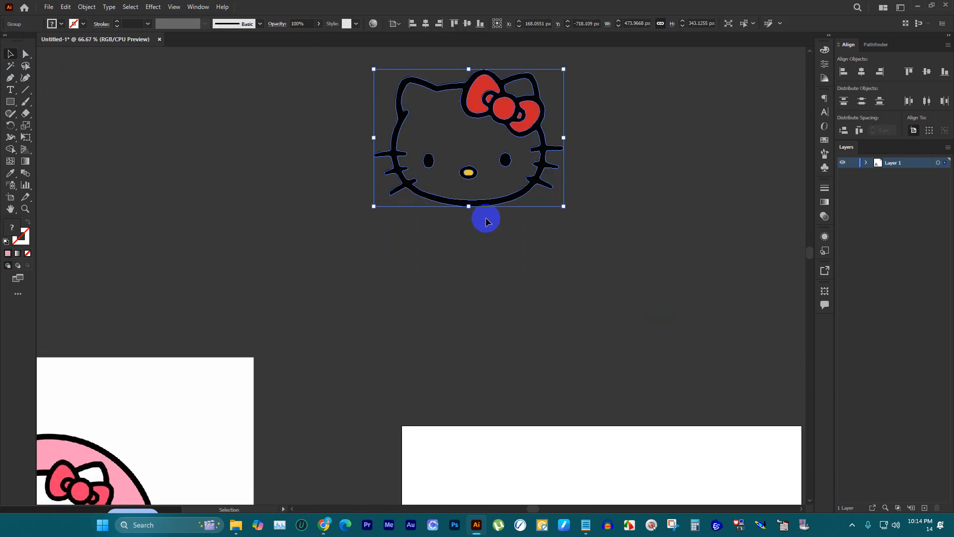
pyautogui.scroll(-2, 495, 212)
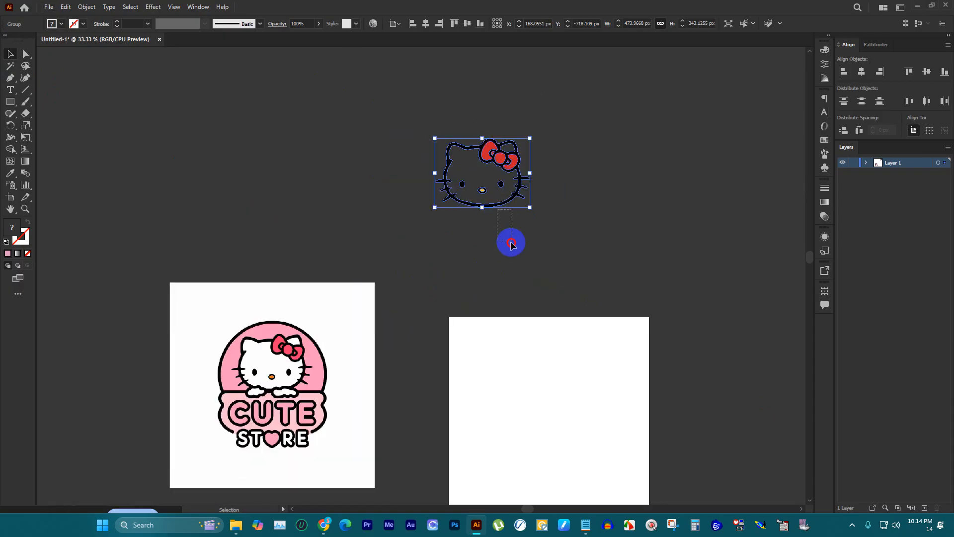
pyautogui.moveTo(496, 209); pyautogui.dragTo(538, 351)
pyautogui.scroll(2, 562, 198)
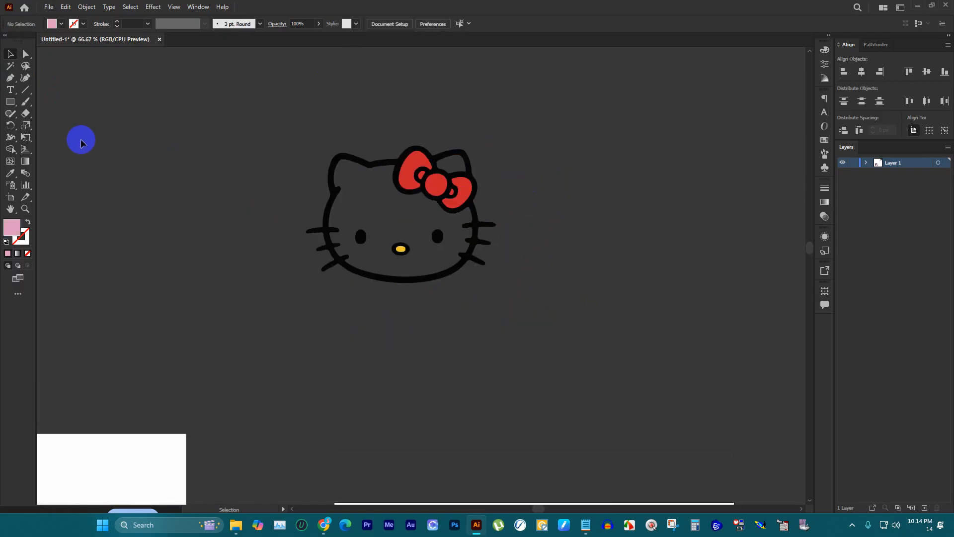
# Step: Draw a white rectangle about 912 by 621 px over the kitty head and send it to the back
pyautogui.click(11, 101)
pyautogui.click(69, 29)
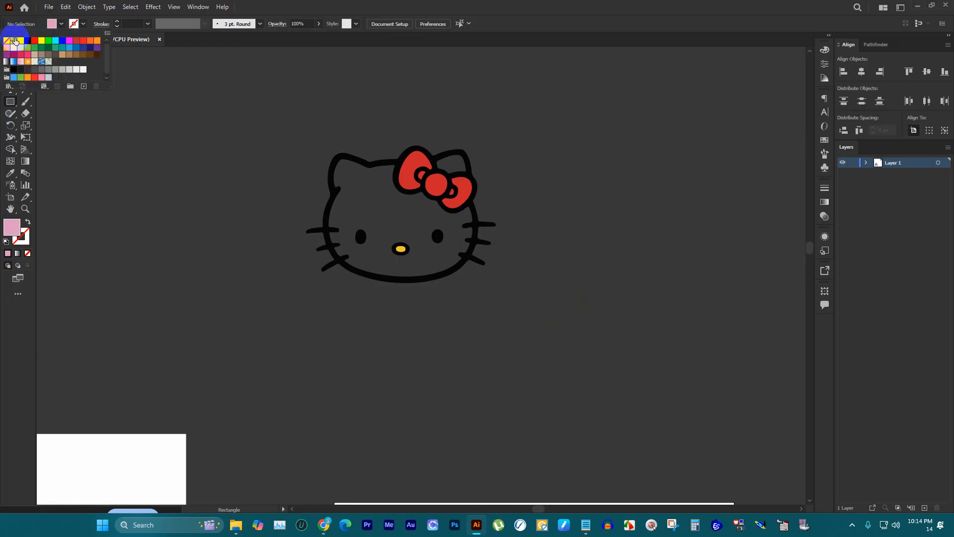
pyautogui.click(20, 44)
pyautogui.moveTo(219, 107); pyautogui.dragTo(584, 355)
pyautogui.click(12, 54)
pyautogui.click(215, 66)
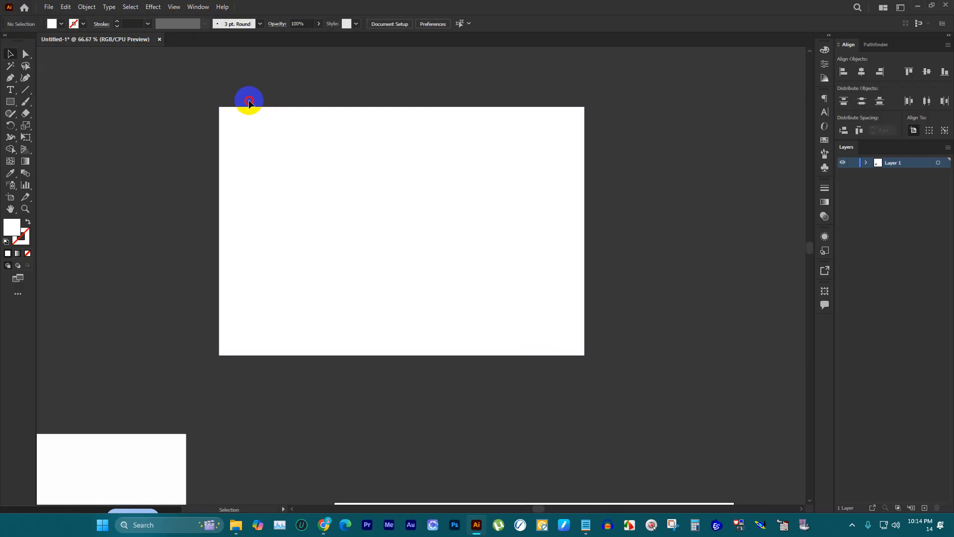
pyautogui.click(250, 113)
pyautogui.hotkey('ctrl', 'shift', '[')
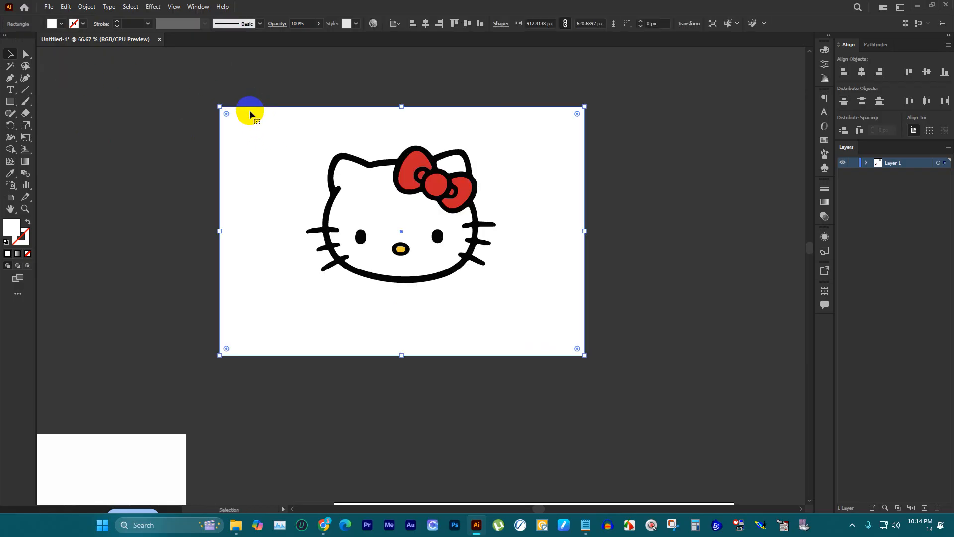
# Step: Remove the part of the white rectangle outside the kitty head with the Shape Builder tool, keeping the white face fill
pyautogui.moveTo(230, 89); pyautogui.dragTo(672, 366)
pyautogui.hotkey('shift', 'm')
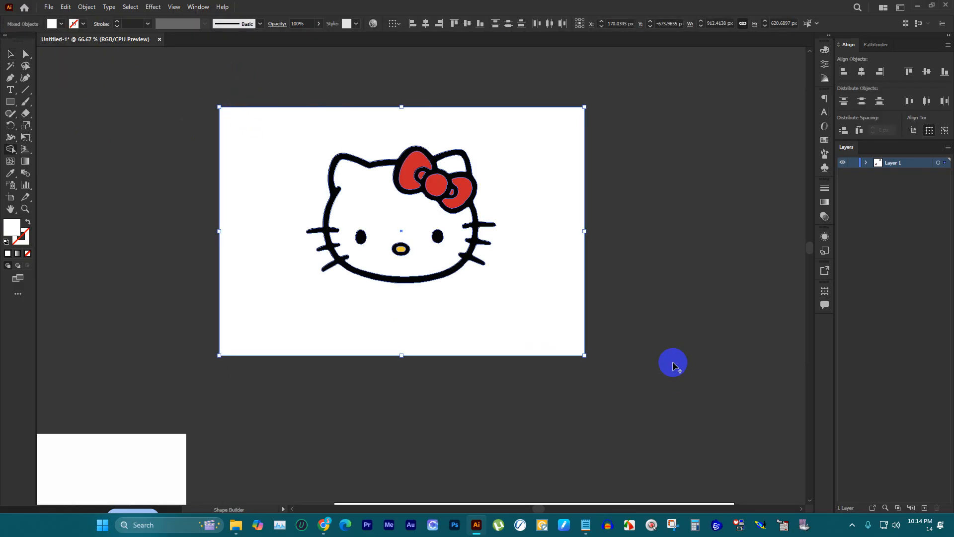
pyautogui.keyDown('alt'); pyautogui.click(526, 136); pyautogui.keyUp('alt')
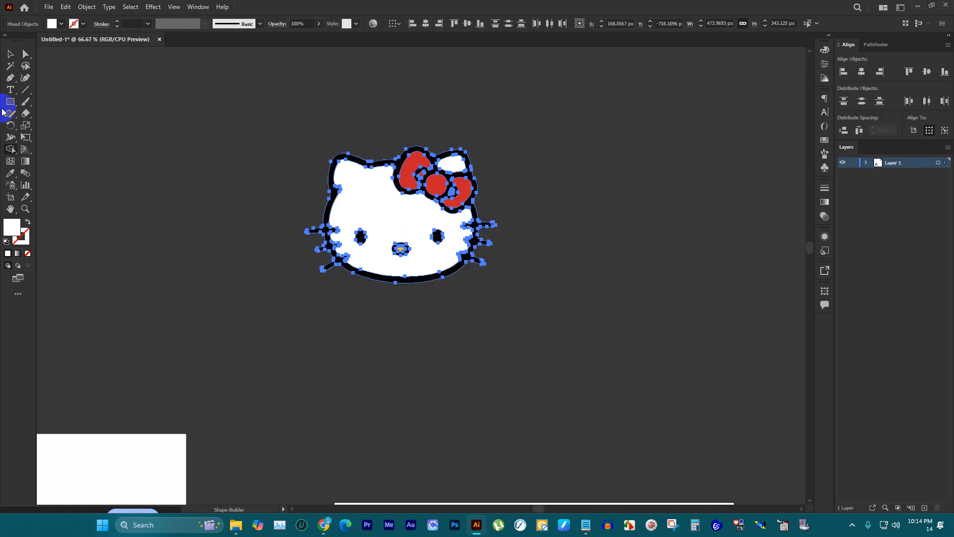
# Step: Group the white-filled kitty head and move it onto the artboard's upper half
pyautogui.click(10, 54)
pyautogui.moveTo(229, 110); pyautogui.dragTo(505, 328)
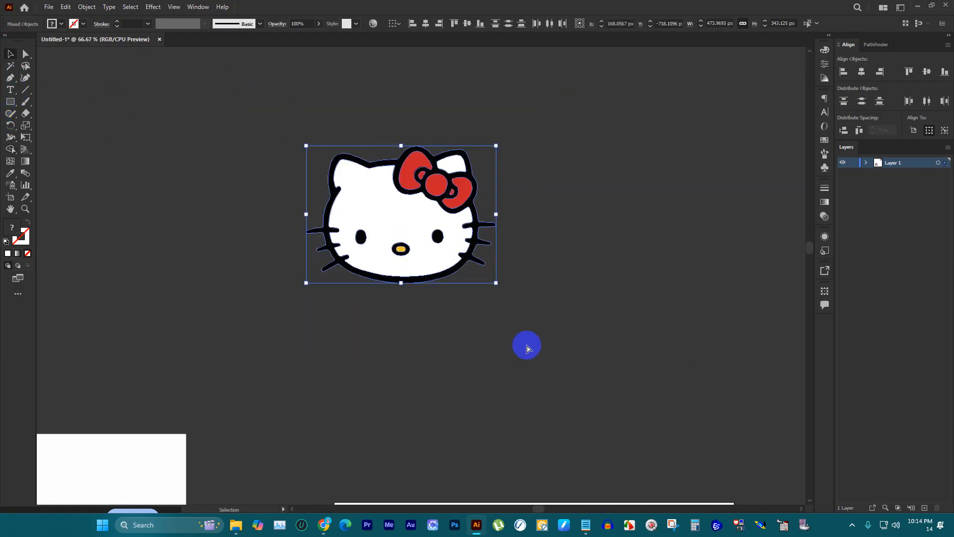
pyautogui.hotkey('ctrl', 'g')
pyautogui.scroll(-1, 496, 223)
pyautogui.scroll(-2, 487, 199)
pyautogui.moveTo(472, 196); pyautogui.dragTo(487, 348)
pyautogui.scroll(2, 522, 343)
pyautogui.scroll(-2, 576, 268)
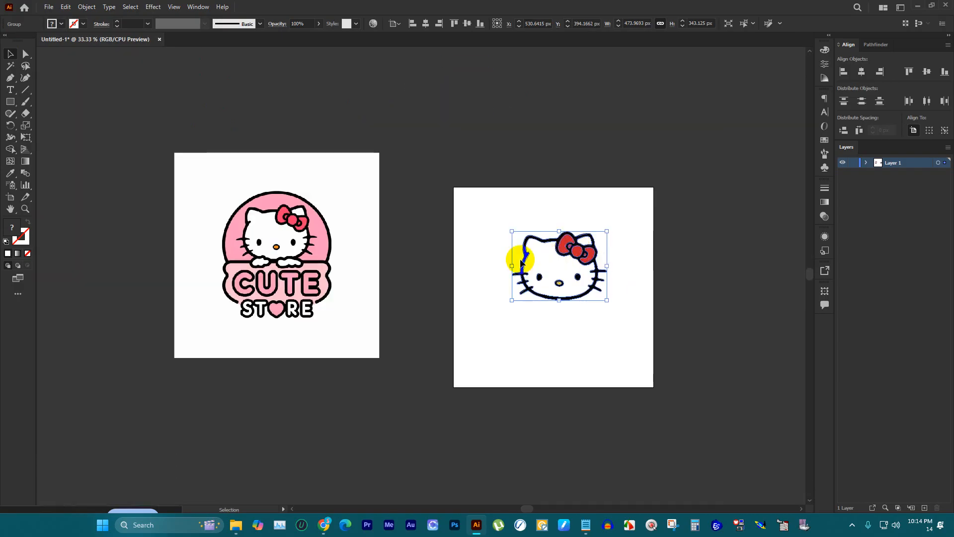
# Step: Scale the kitty head down proportionally on the artboard and compare it with the Cute Store reference logo
pyautogui.scroll(2, 299, 235)
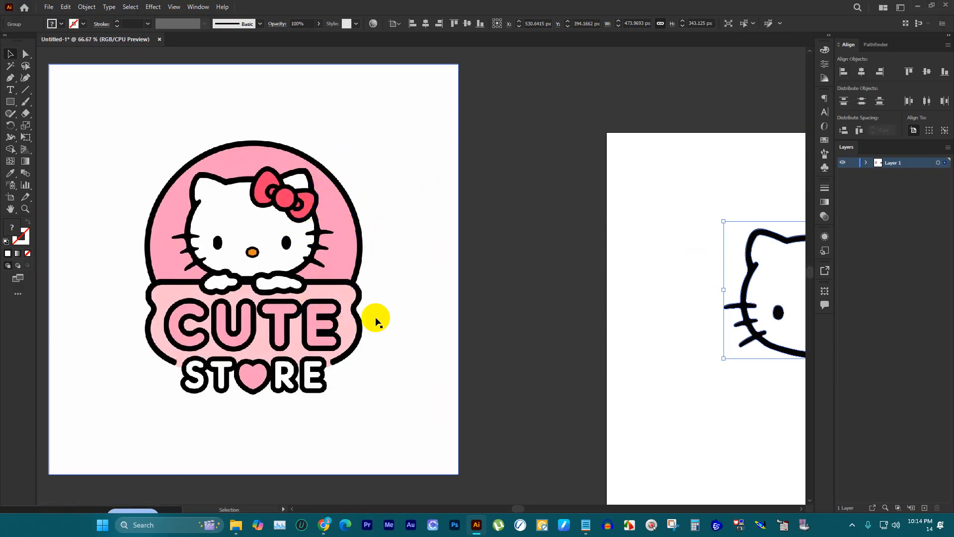
pyautogui.scroll(-1, 373, 319)
pyautogui.scroll(-2, 419, 266)
pyautogui.scroll(1, 767, 266)
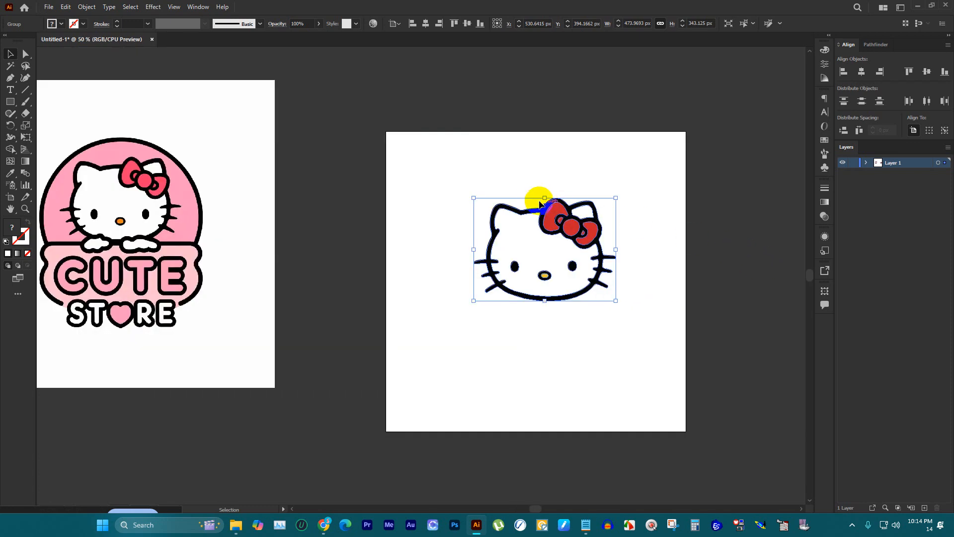
pyautogui.moveTo(545, 196); pyautogui.dragTo(549, 223)
pyautogui.click(560, 185)
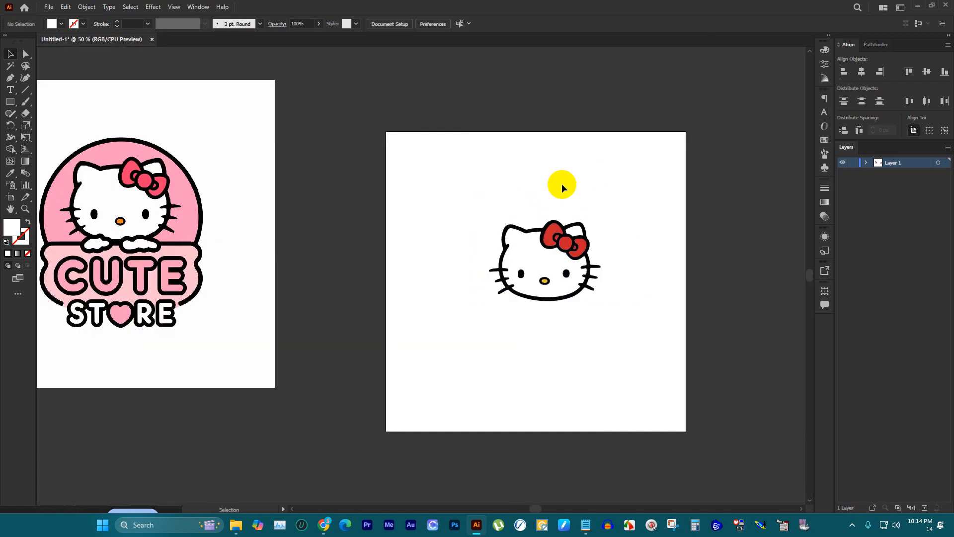
pyautogui.scroll(-1, 571, 199)
pyautogui.scroll(1, 251, 223)
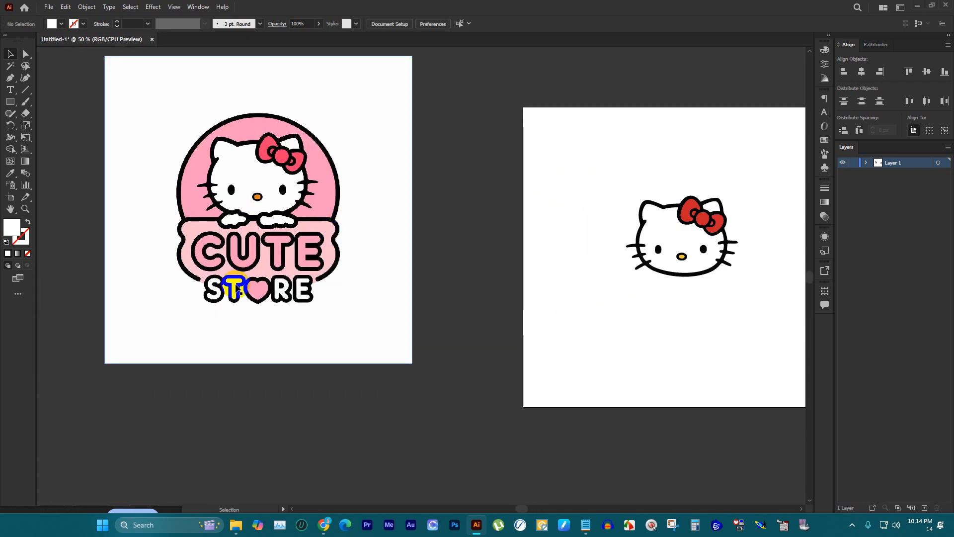
pyautogui.scroll(-1, 581, 277)
pyautogui.scroll(2, 497, 265)
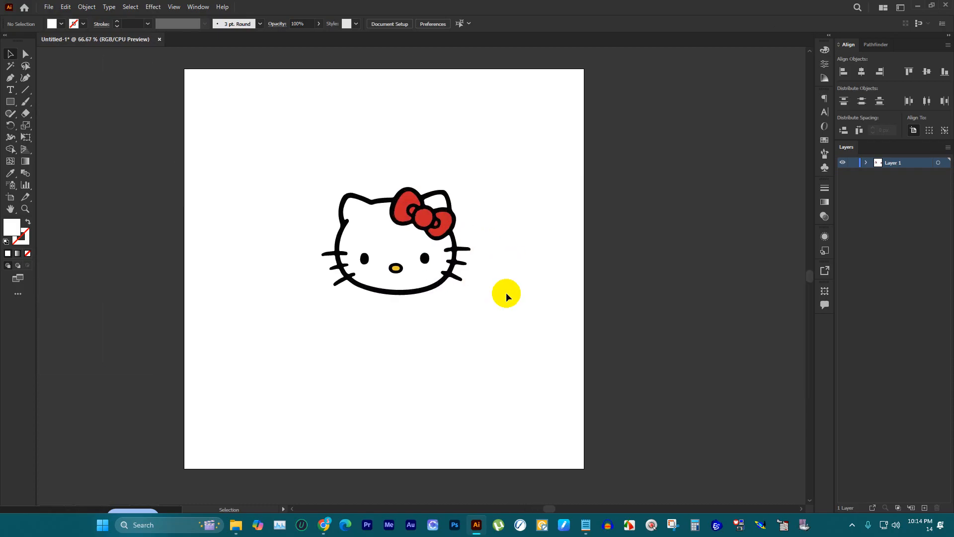
# Step: Copy the name "Vibe Kitty" from the Notepad note and open dafont.com's Western fonts page in a new Chrome tab
pyautogui.click(585, 525)
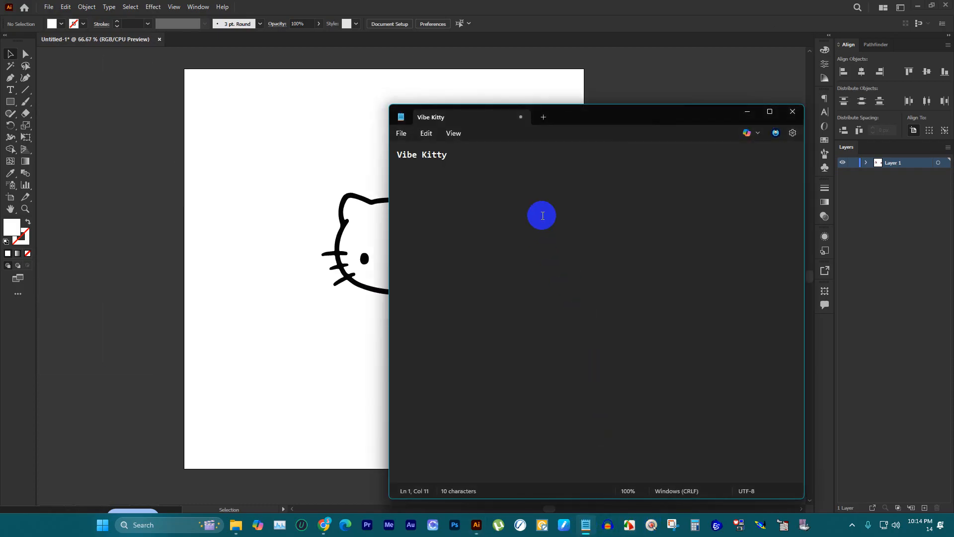
pyautogui.moveTo(541, 215); pyautogui.dragTo(392, 149)
pyautogui.hotkey('ctrl', 'c')
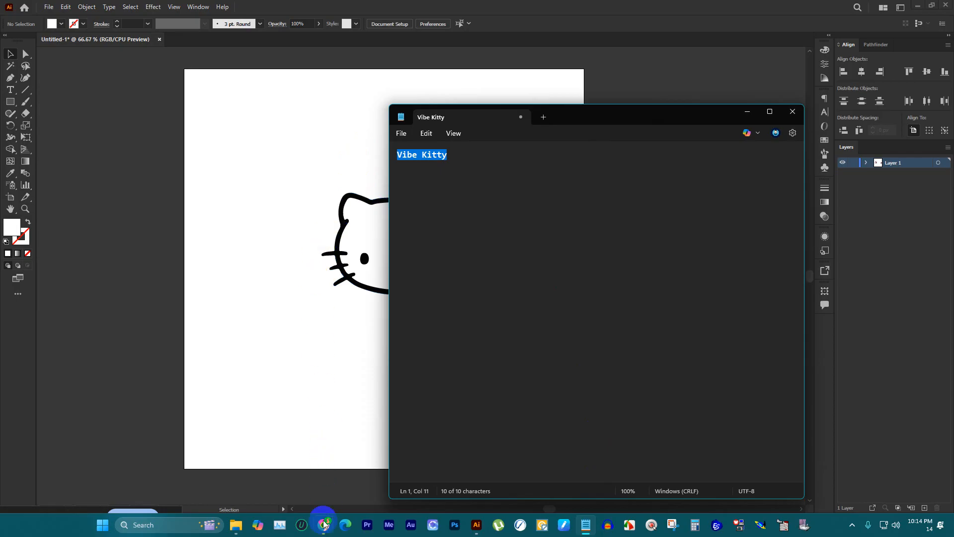
pyautogui.moveTo(324, 525)
pyautogui.click(279, 471)
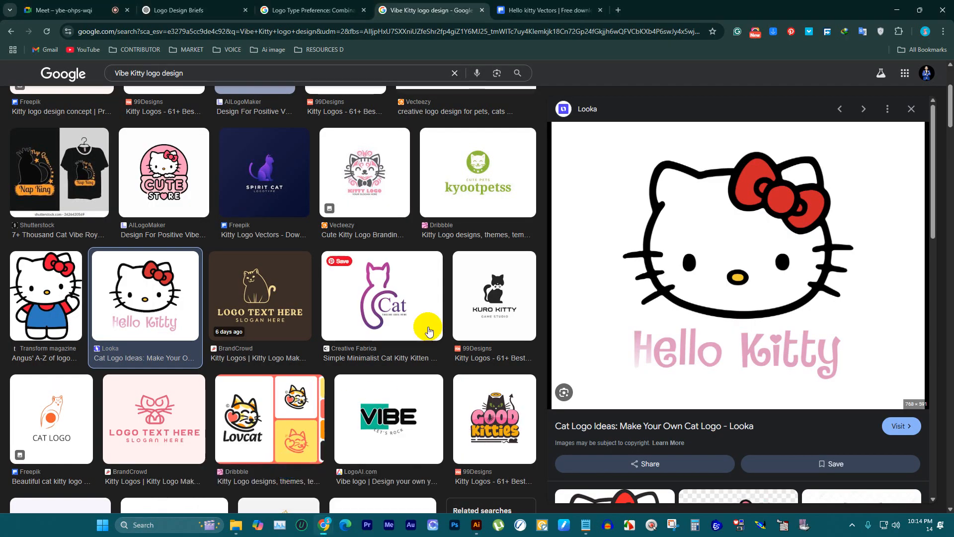
pyautogui.click(550, 10)
pyautogui.click(619, 9)
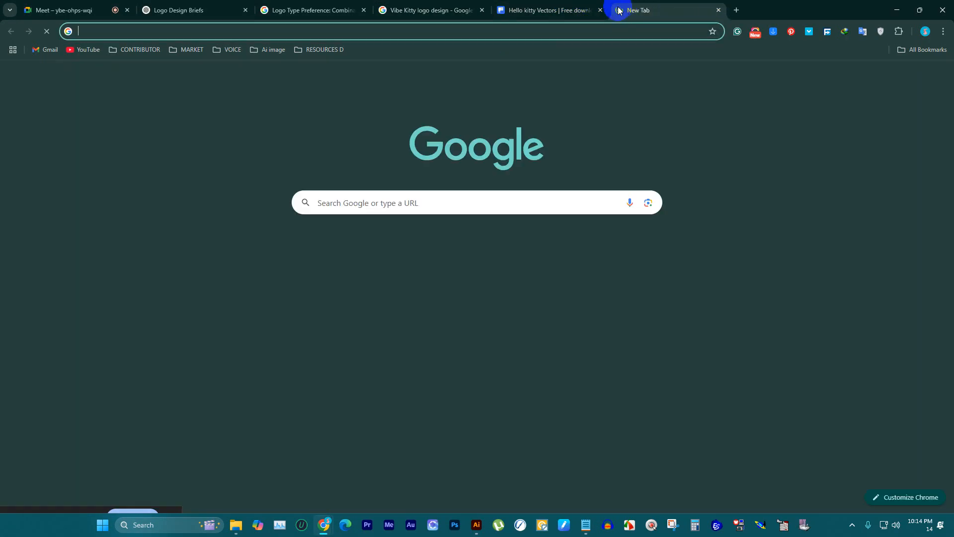
pyautogui.write('dafont.com/theme.php?cat=106')
pyautogui.press('Return')
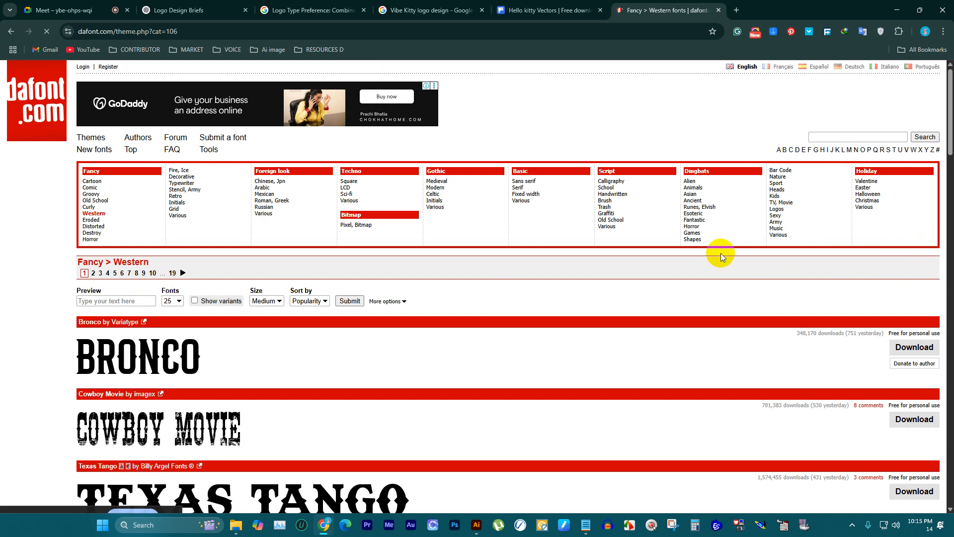
# Step: Preview the Western fonts with the pasted text "Vibe Kitty" and look over the samples
pyautogui.click(119, 300)
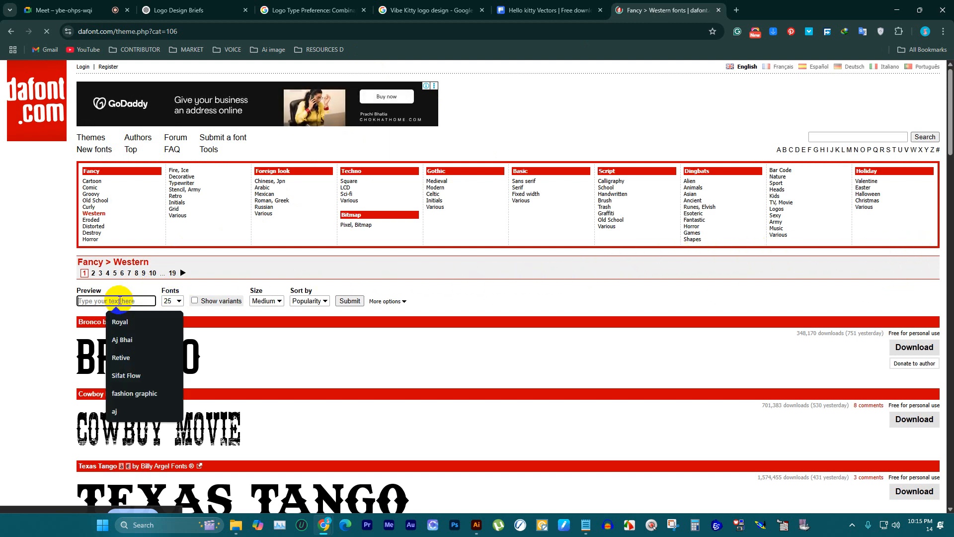
pyautogui.hotkey('ctrl', 'v')
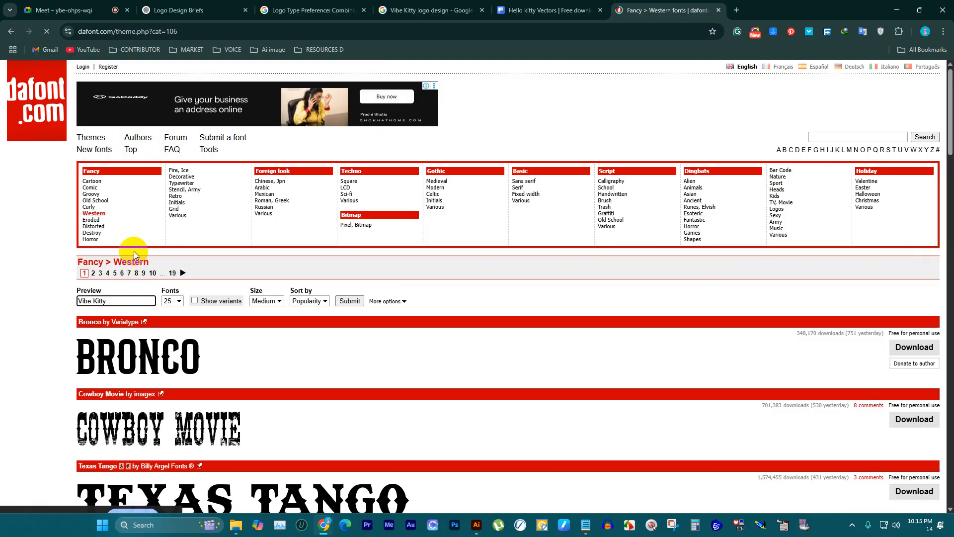
pyautogui.press('Return')
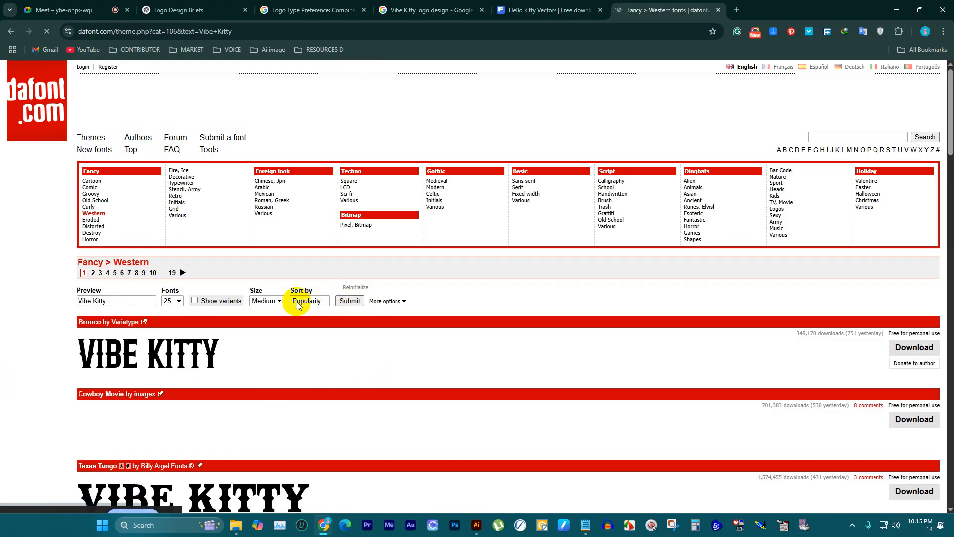
pyautogui.scroll(-5, 263, 296)
pyautogui.scroll(5, 238, 278)
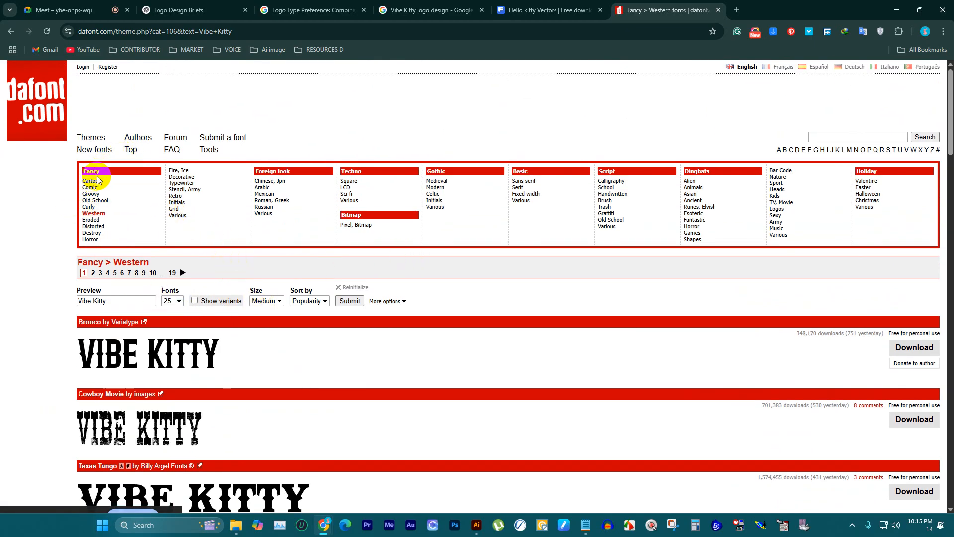
# Step: Open dafont's Cartoon fonts category and look over the first page of samples with the preview text "Vibe Kitty"
pyautogui.click(96, 182)
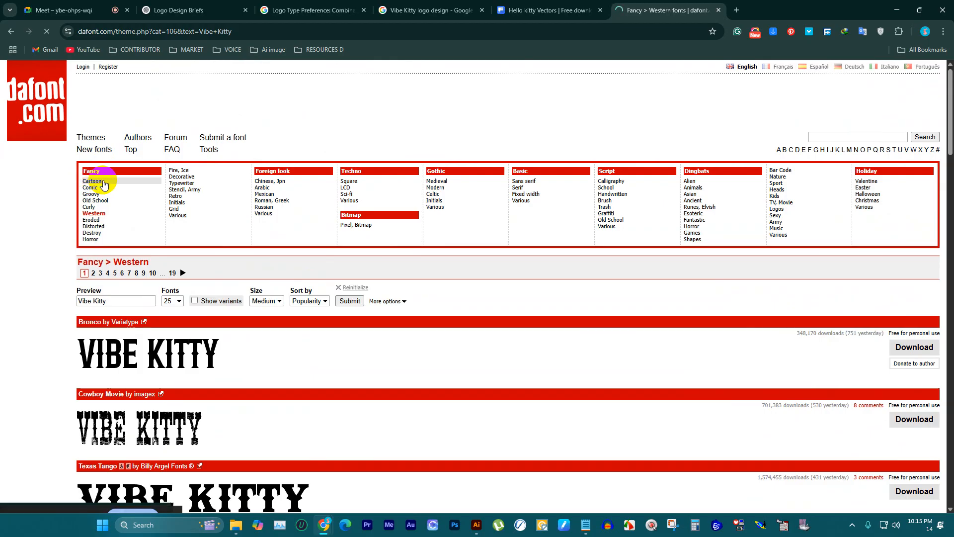
pyautogui.scroll(-2, 185, 233)
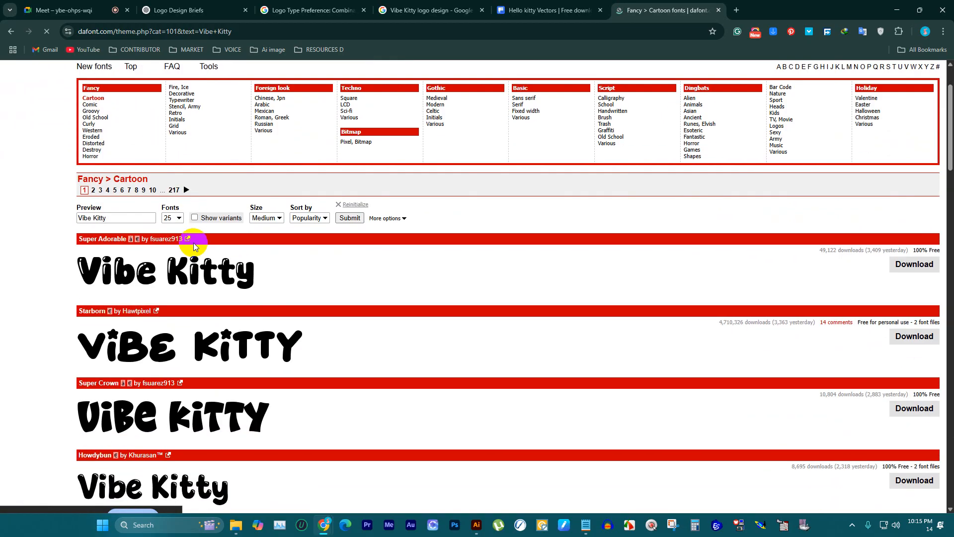
pyautogui.scroll(-6, 278, 288)
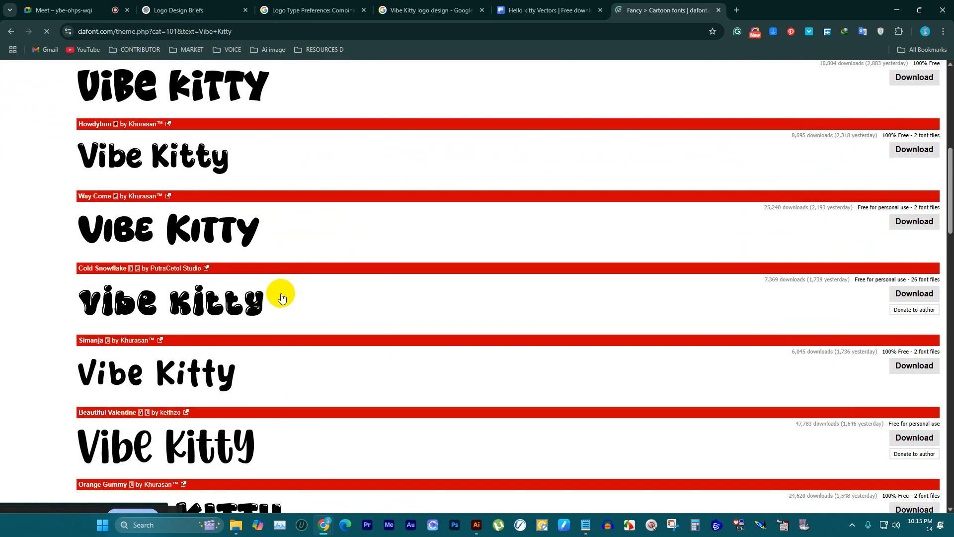
pyautogui.scroll(-3, 282, 295)
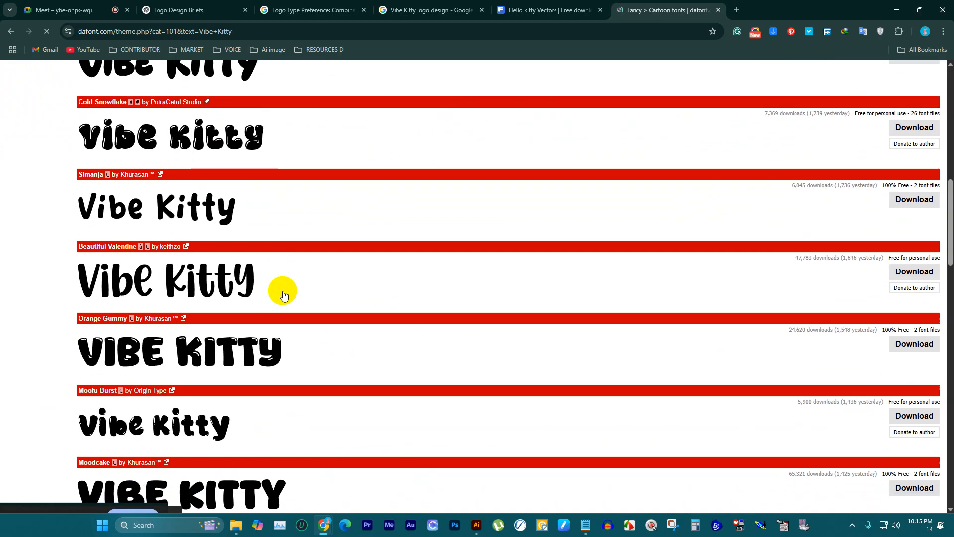
pyautogui.scroll(-3, 283, 290)
pyautogui.scroll(-3, 284, 289)
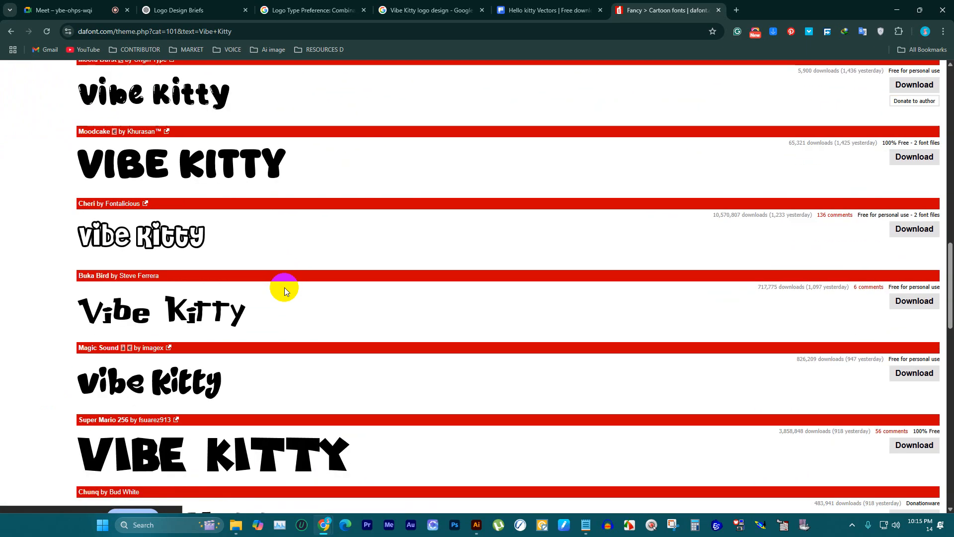
pyautogui.scroll(-14, 285, 289)
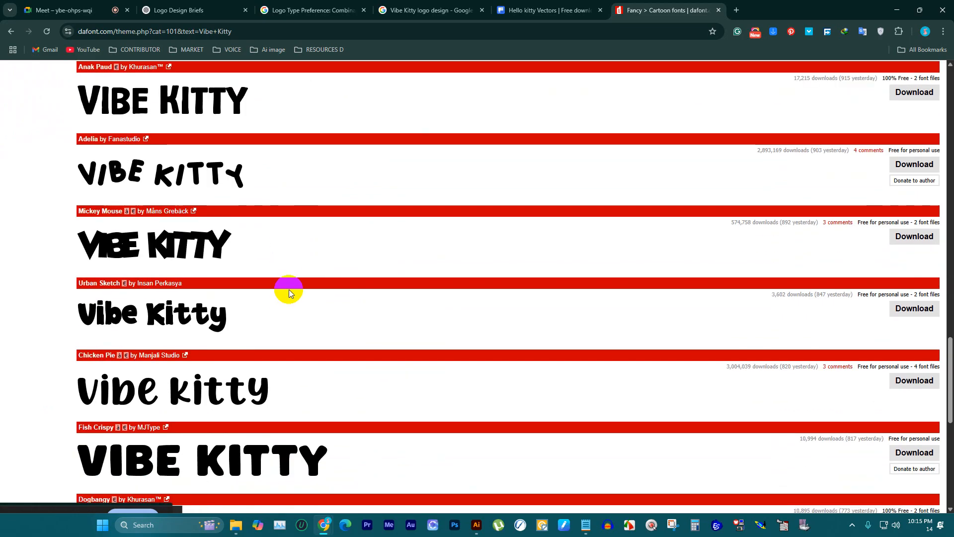
pyautogui.scroll(-3, 293, 287)
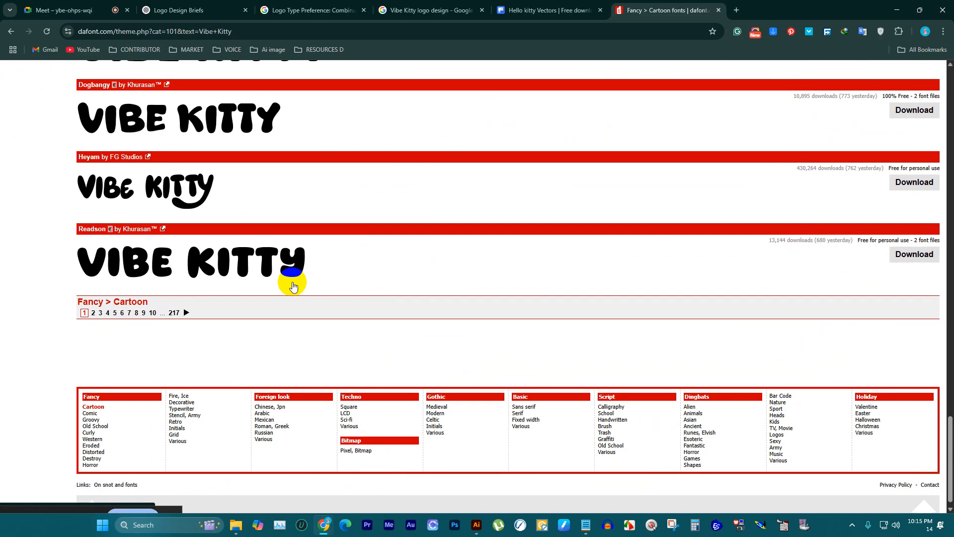
# Step: Look over page 2 of the Cartoon fonts and start downloading the CoffeCake font as coffecake.zip, then dismiss its download window
pyautogui.click(93, 313)
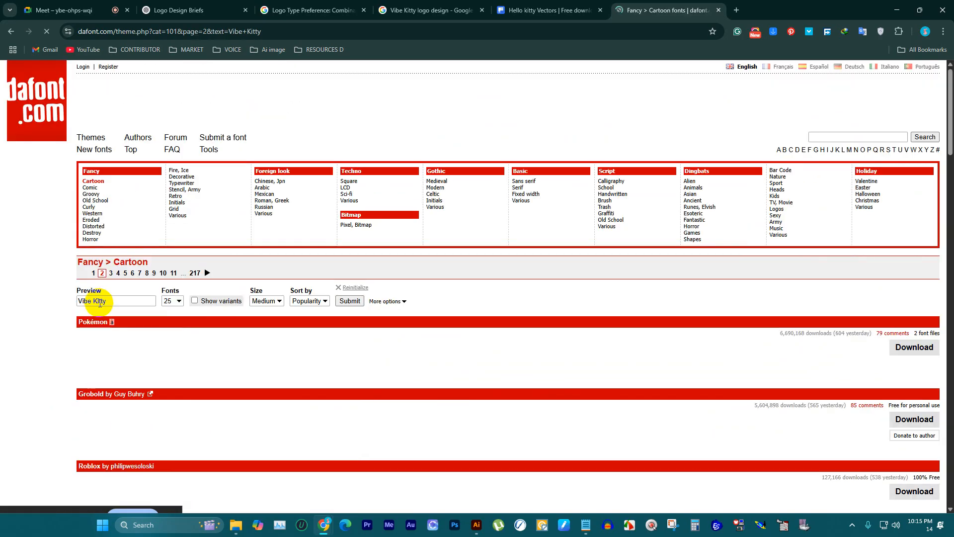
pyautogui.scroll(-3, 249, 232)
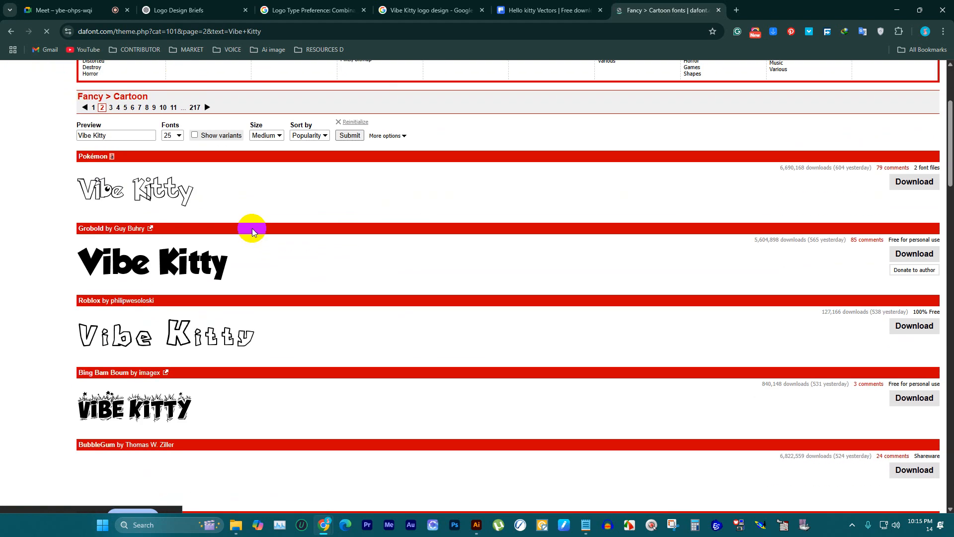
pyautogui.scroll(-8, 252, 230)
pyautogui.scroll(-11, 252, 239)
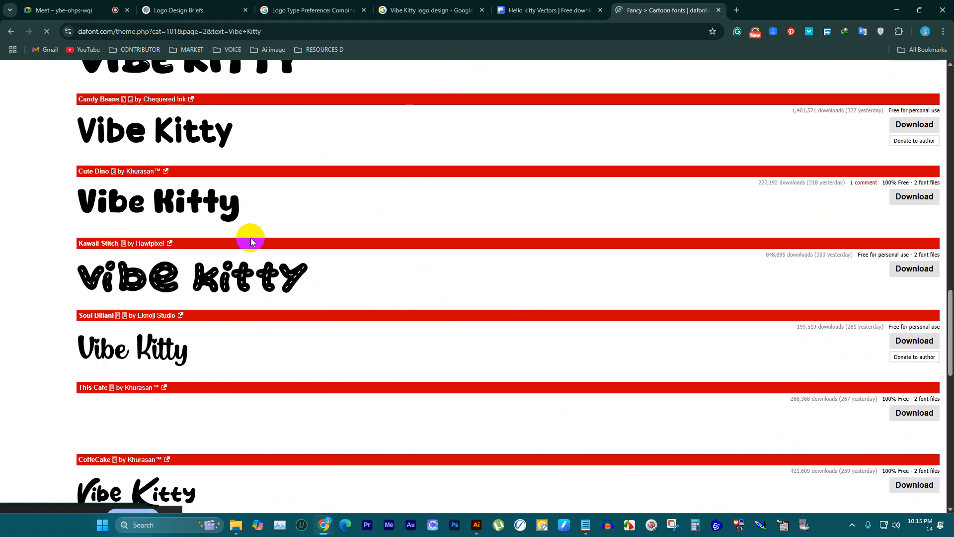
pyautogui.scroll(-5, 226, 228)
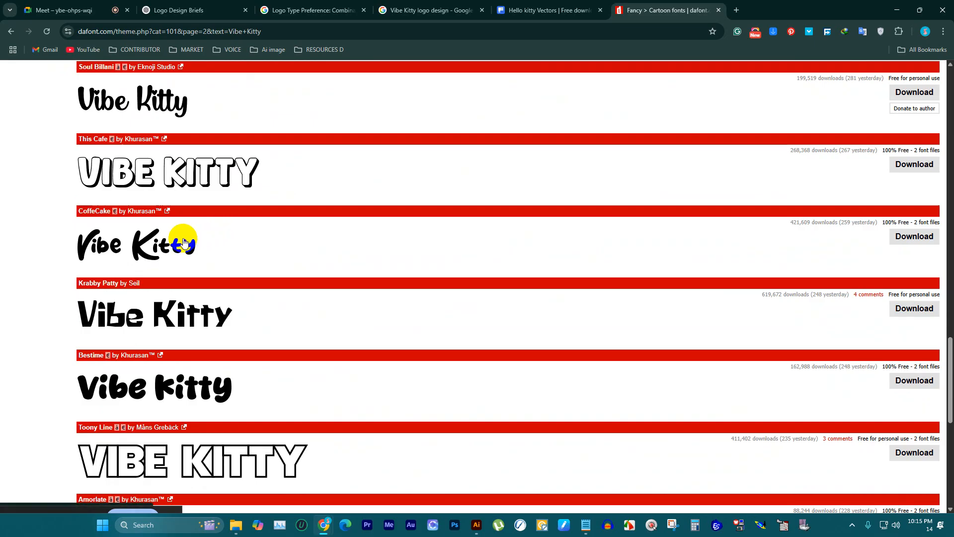
pyautogui.click(929, 236)
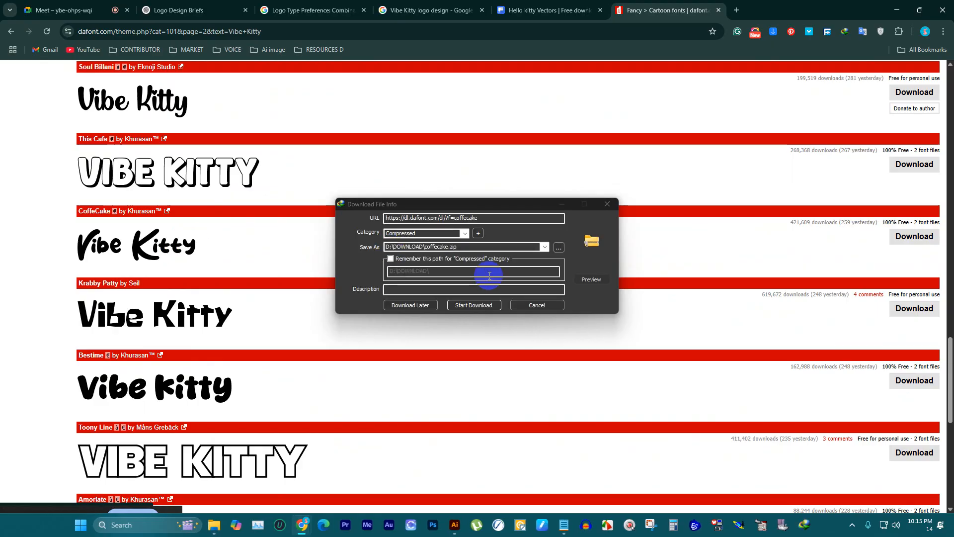
pyautogui.click(497, 306)
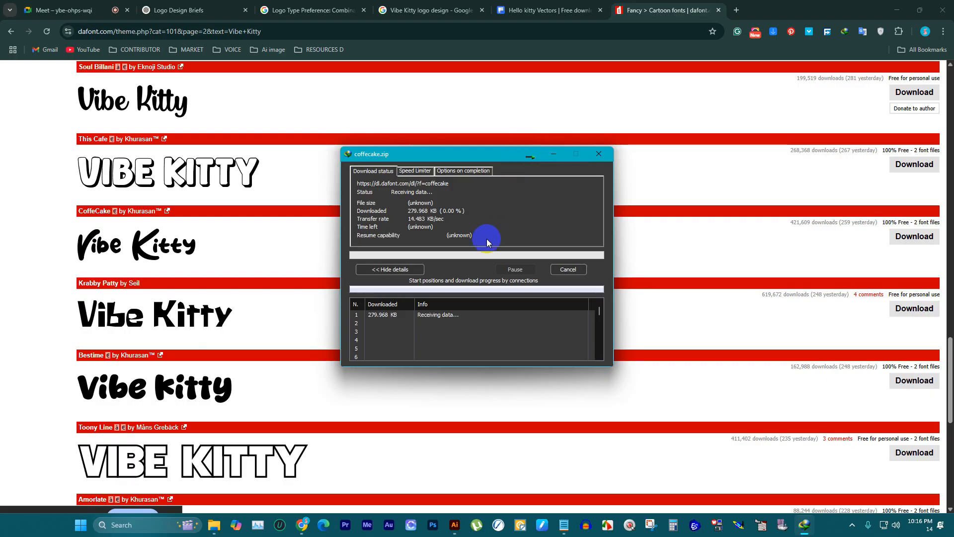
pyautogui.click(599, 154)
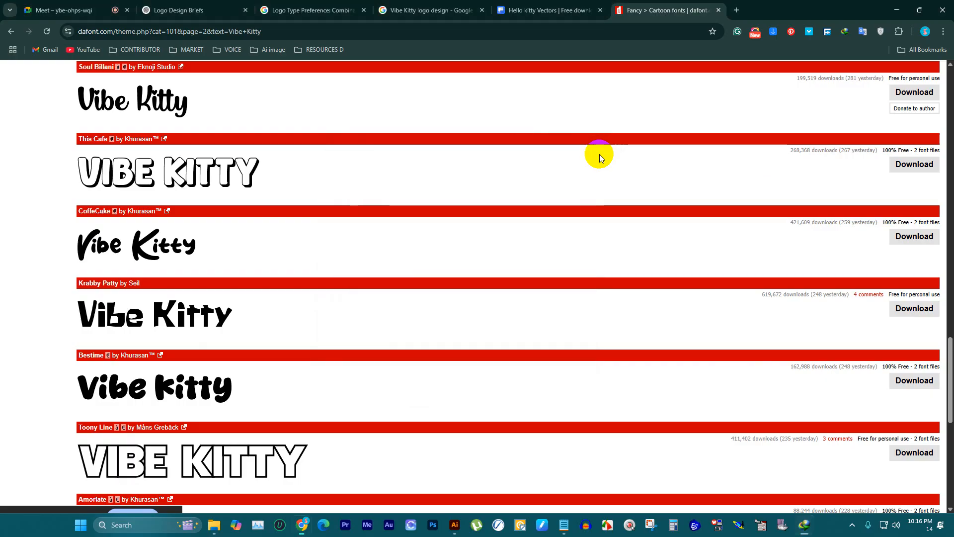
# Step: Download the Darling Coffee font from the same page of Cartoon fonts as darling_coffee.zip
pyautogui.scroll(3, 141, 307)
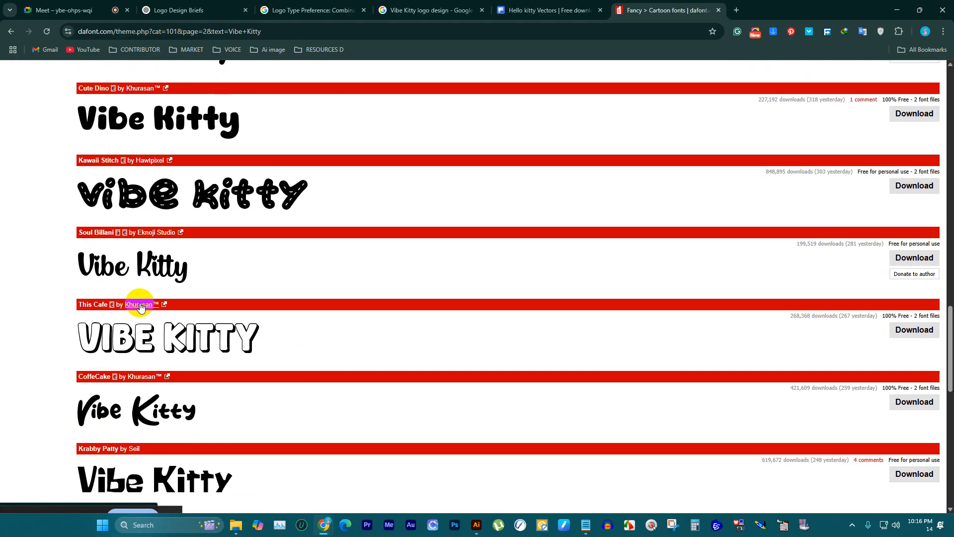
pyautogui.scroll(9, 141, 307)
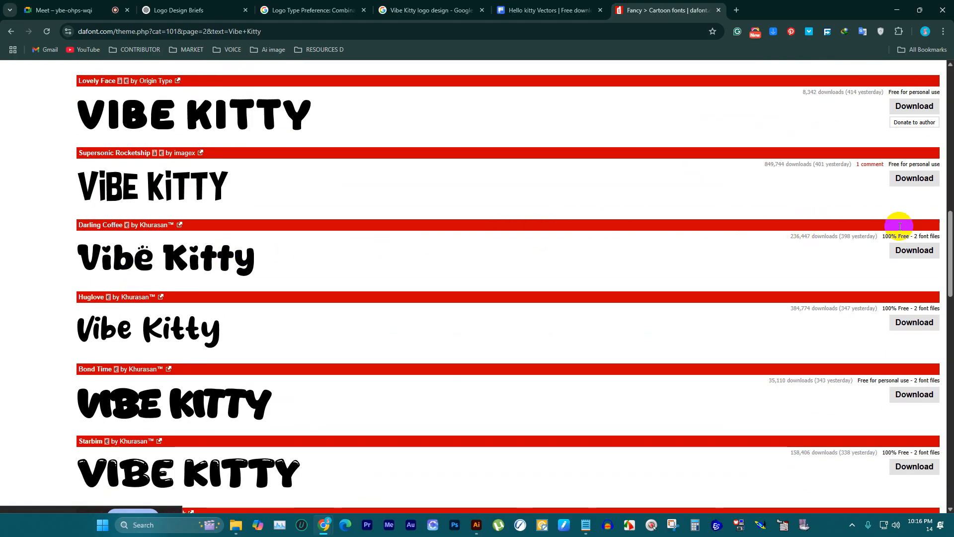
pyautogui.click(918, 250)
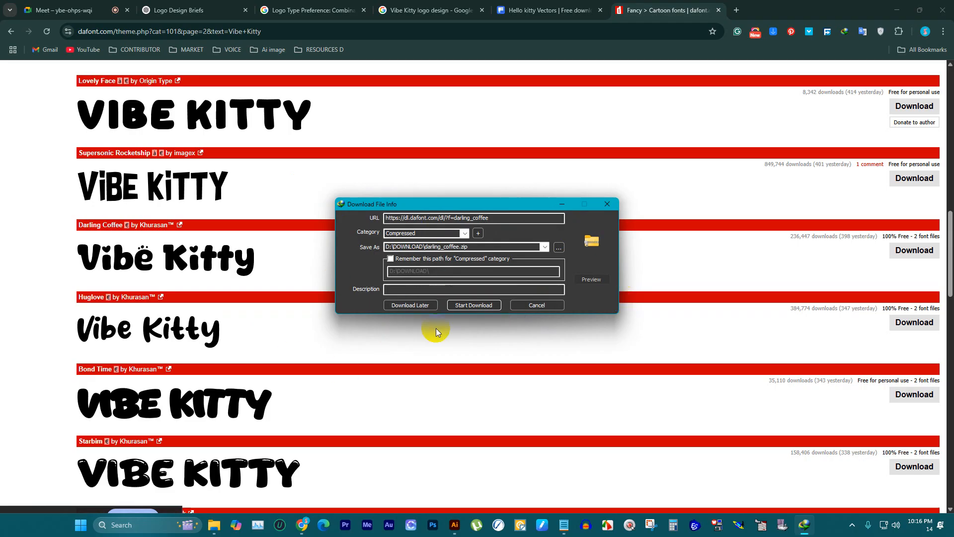
pyautogui.click(452, 308)
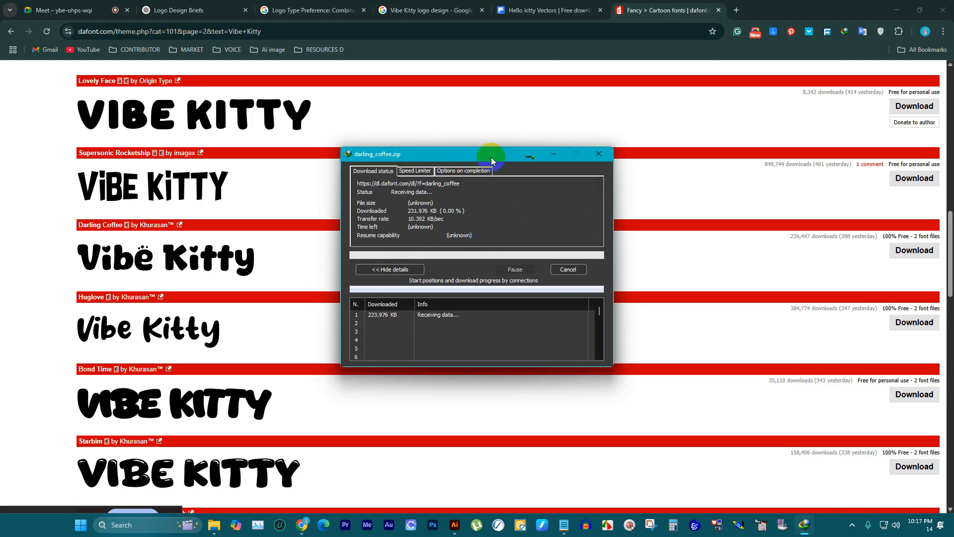
pyautogui.moveTo(490, 159); pyautogui.dragTo(559, 158)
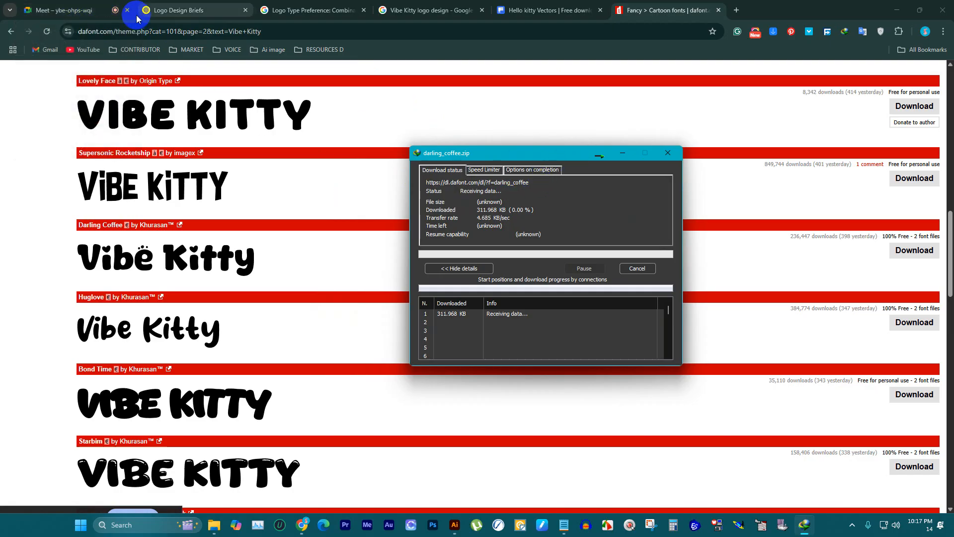
# Step: Switch to the Google Meet call, show the presented screen anyway and mute the microphone
pyautogui.click(65, 10)
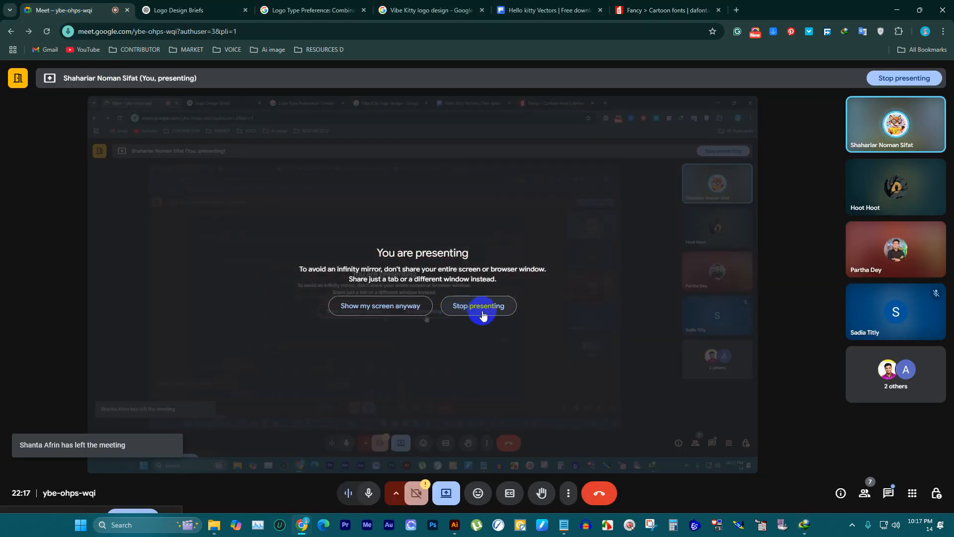
pyautogui.click(380, 308)
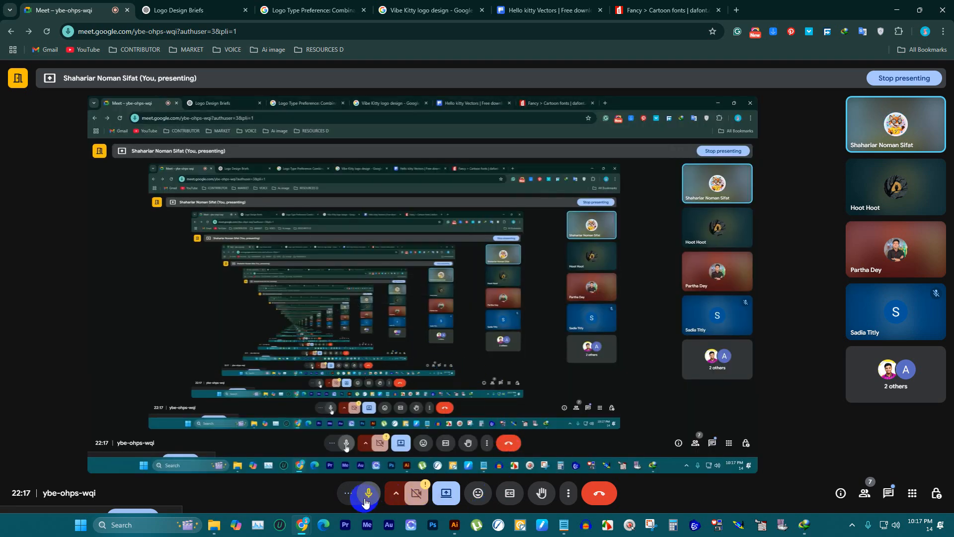
pyautogui.click(366, 497)
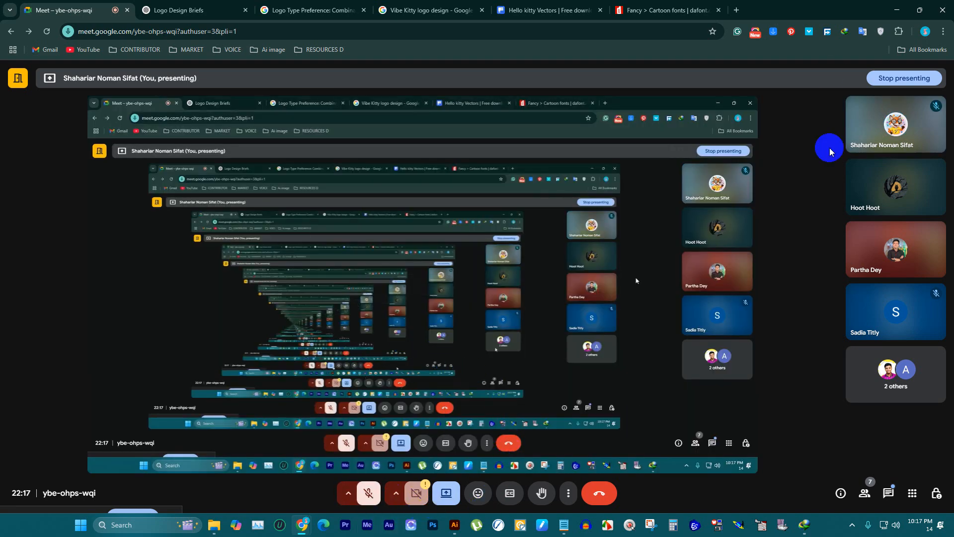
# Step: Search Google for "speed test" in a new tab and run the Fast.com internet speed test
pyautogui.click(736, 11)
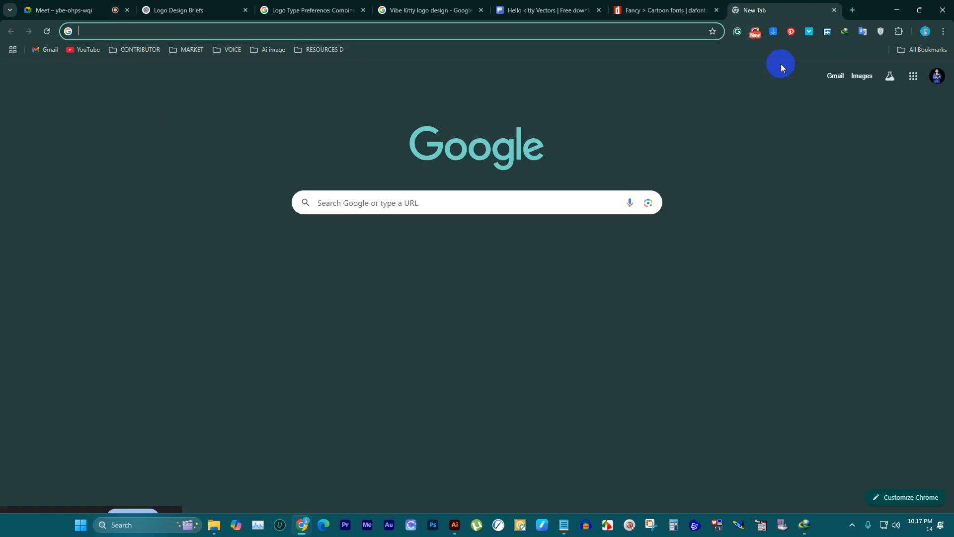
pyautogui.write('speed')
pyautogui.write('test')
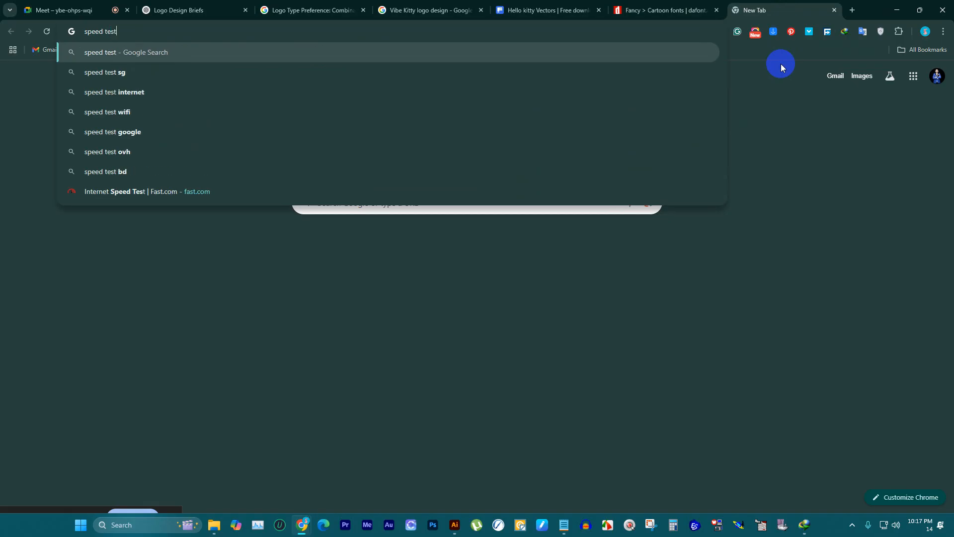
pyautogui.press('Return')
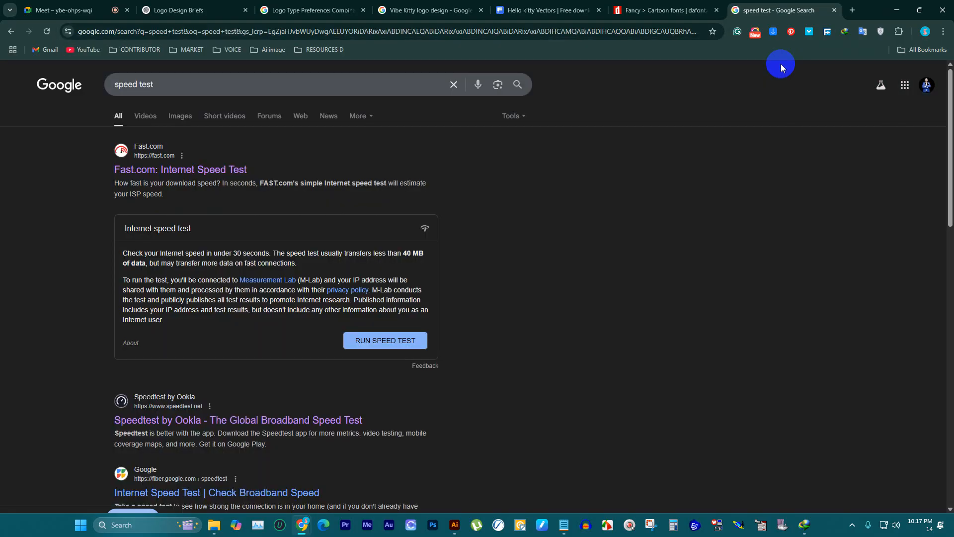
pyautogui.click(241, 169)
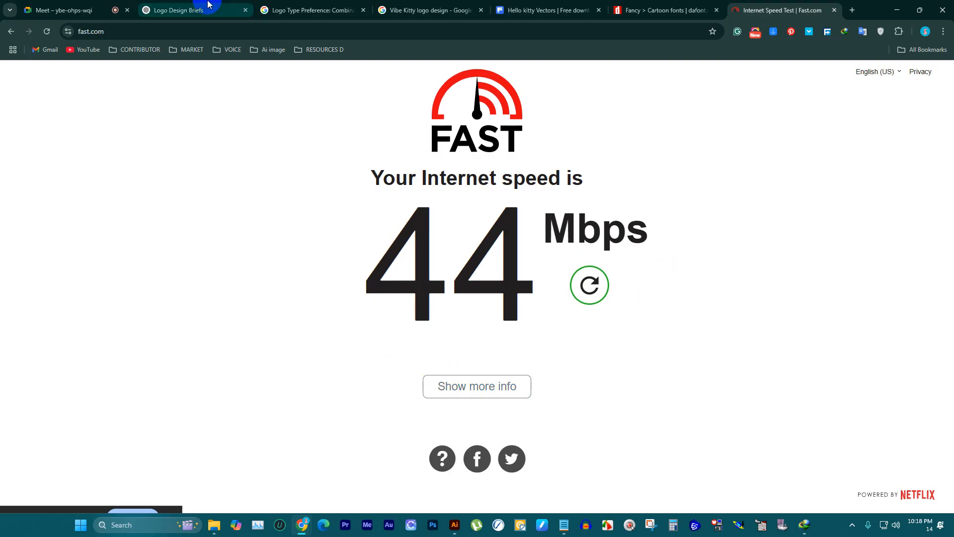
# Step: Unmute the microphone in the Google Meet call and show the detailed latency and upload results on Fast.com
pyautogui.click(65, 10)
pyautogui.click(369, 493)
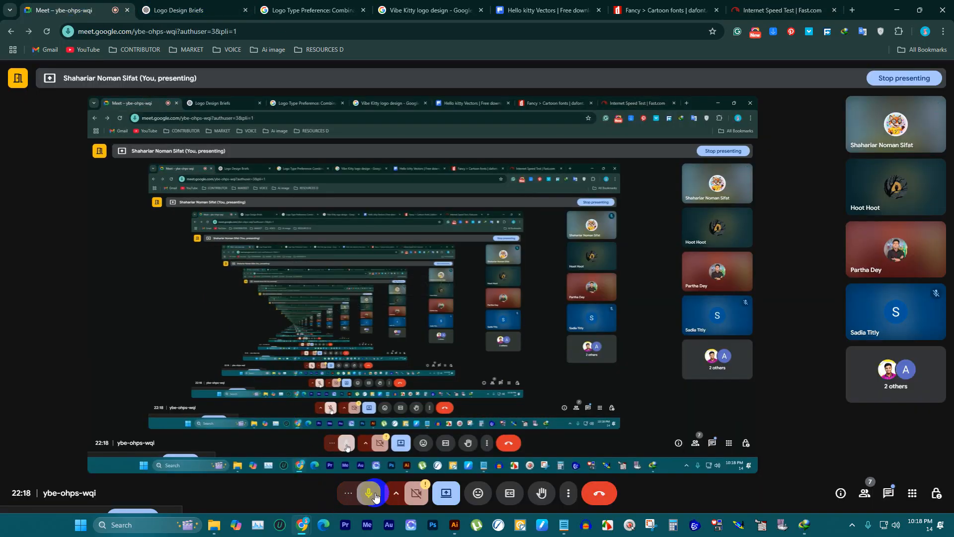
pyautogui.click(760, 9)
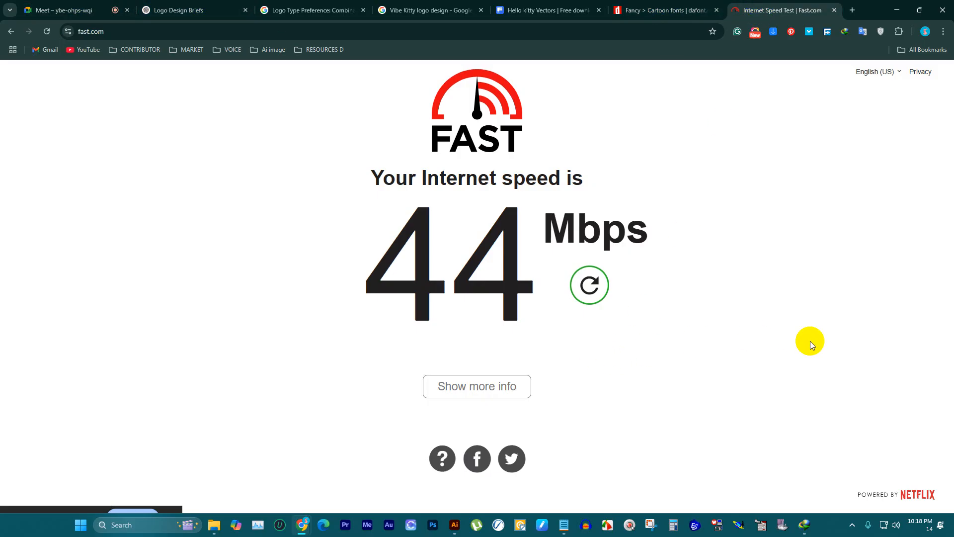
pyautogui.click(480, 386)
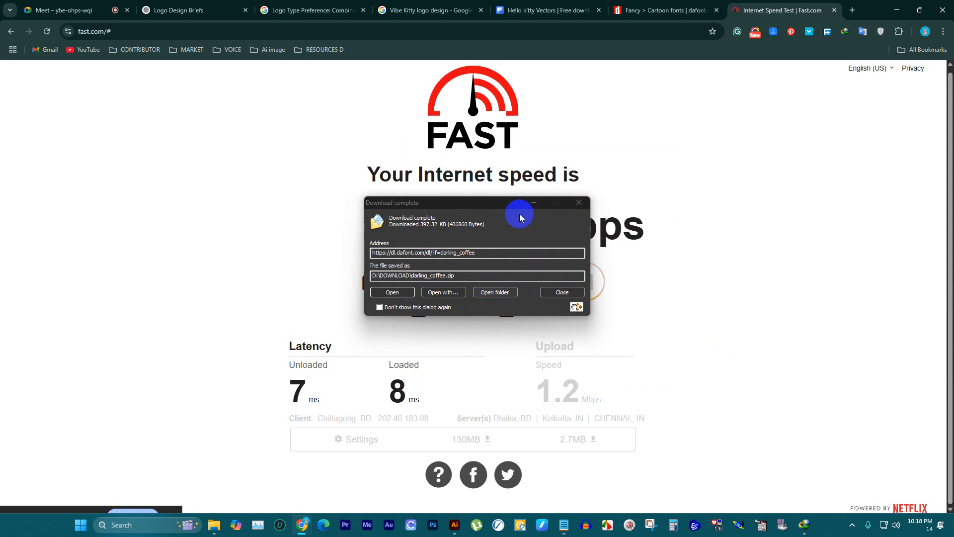
pyautogui.click(530, 202)
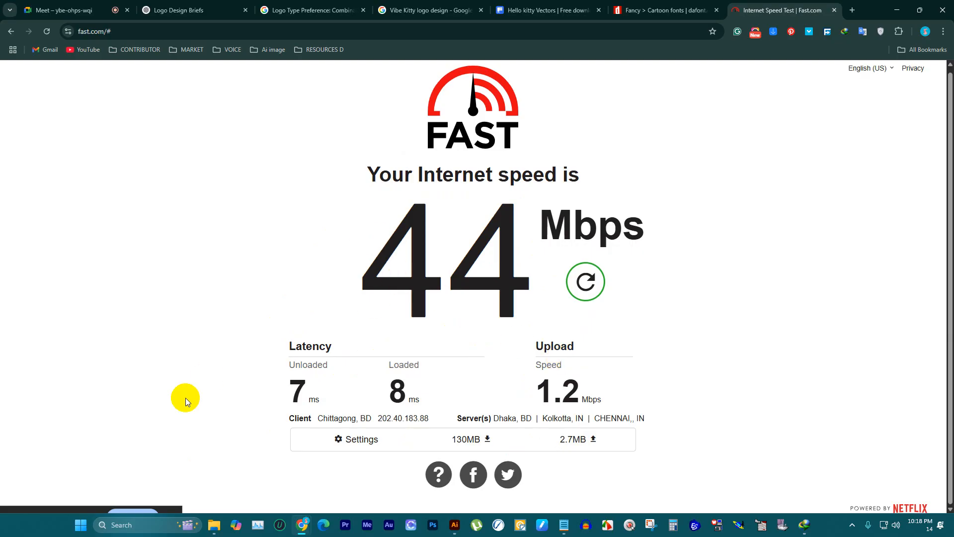
# Step: Capture the whole Fast.com results page as a rectangular screenshot with Snipping Tool
pyautogui.click(651, 520)
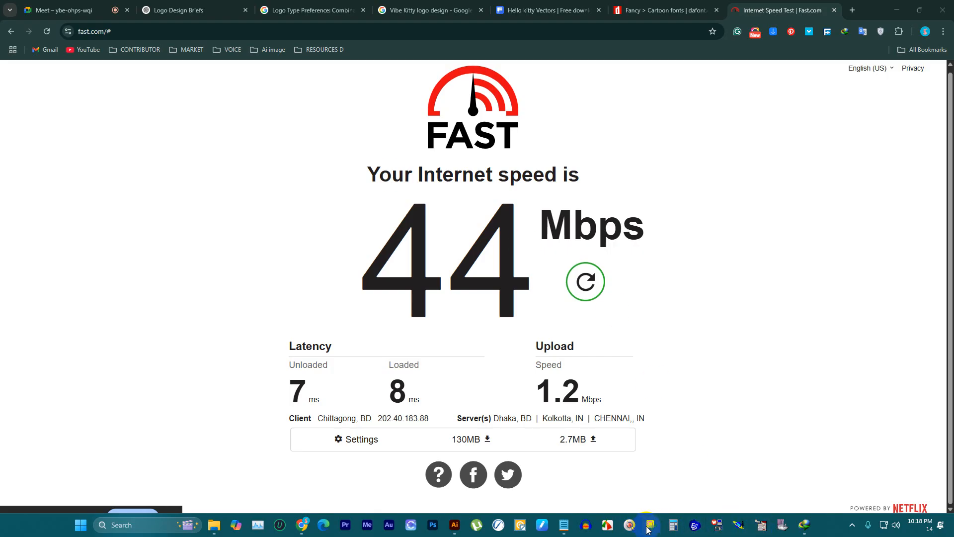
pyautogui.click(648, 528)
pyautogui.click(282, 25)
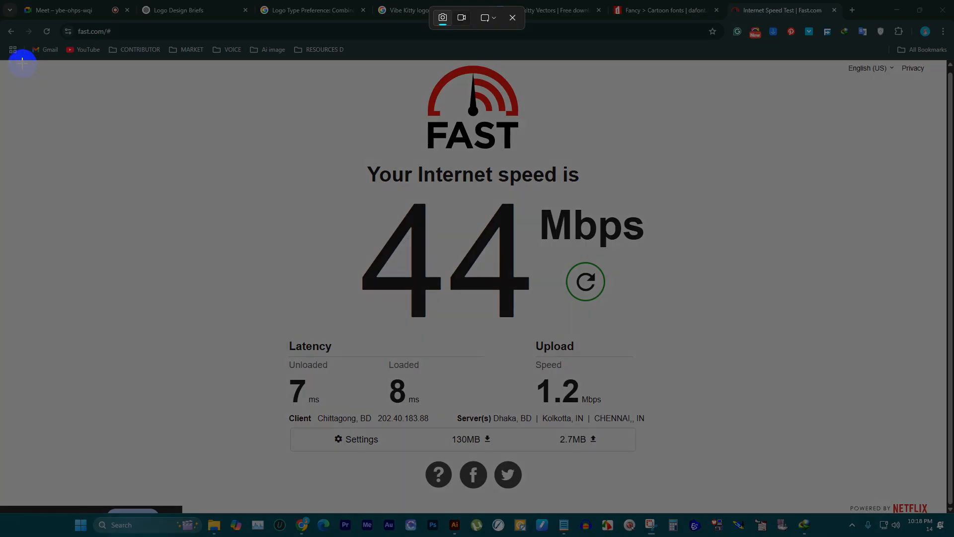
pyautogui.moveTo(21, 62); pyautogui.dragTo(896, 509)
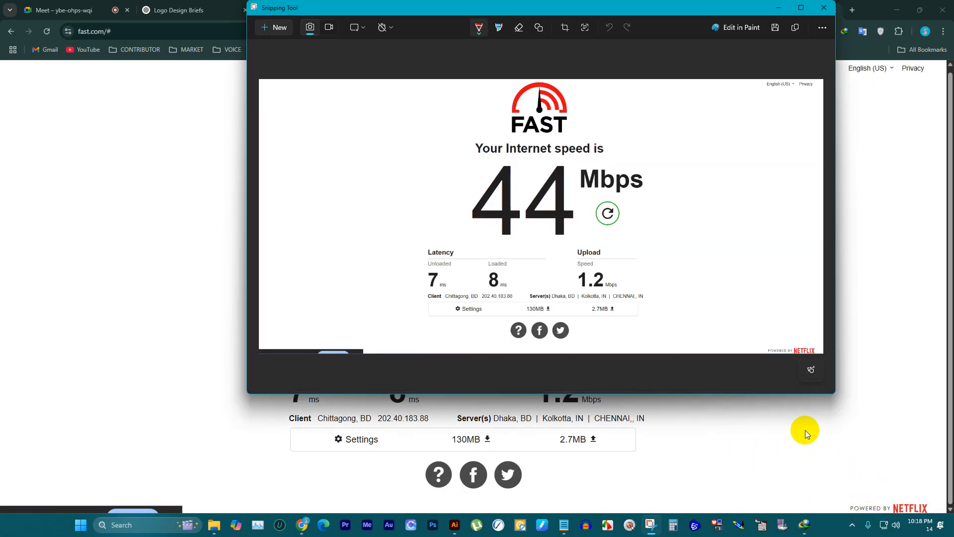
# Step: Save the speed test screenshot as a PNG named 7 in the DOWNLOAD folder and leave Snipping Tool
pyautogui.hotkey('ctrl', 's')
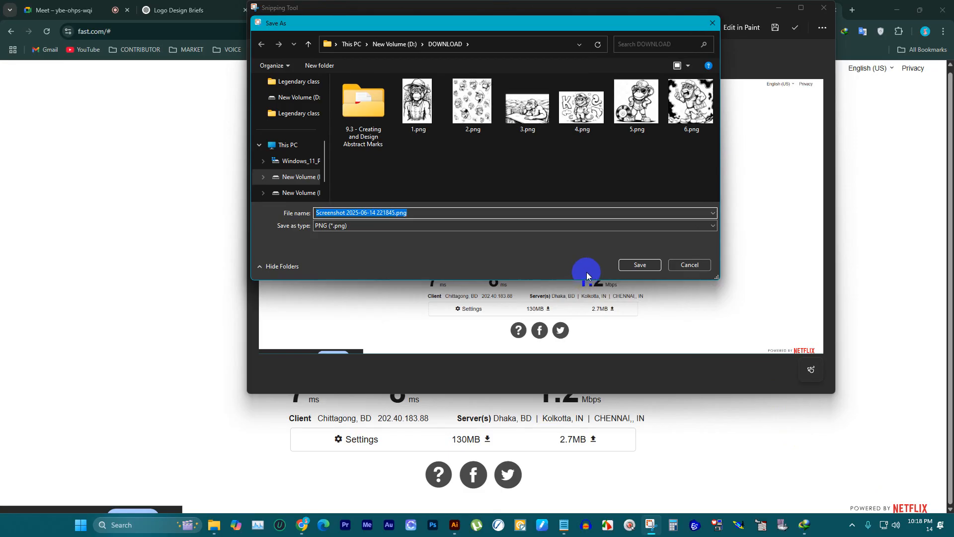
pyautogui.write('7')
pyautogui.click(641, 265)
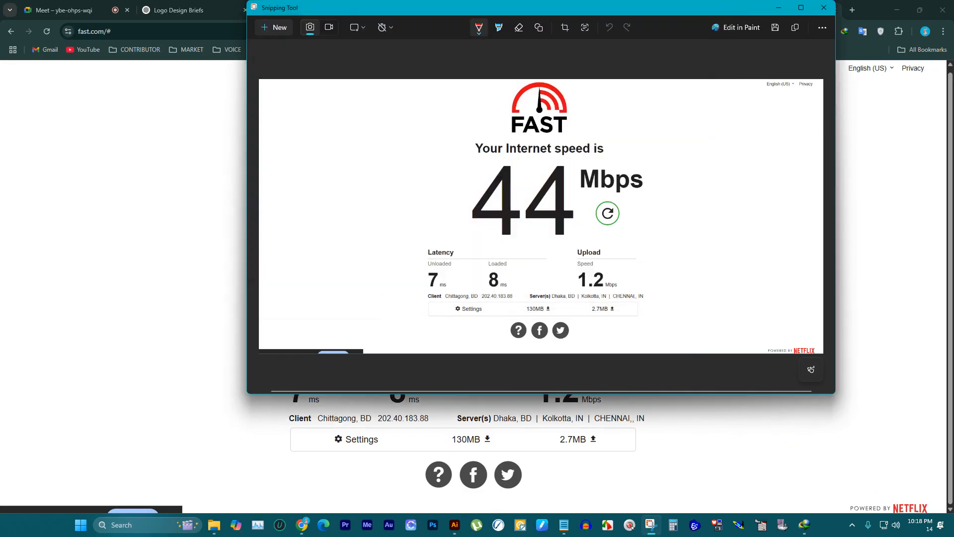
pyautogui.hotkey('alt', 'Tab')
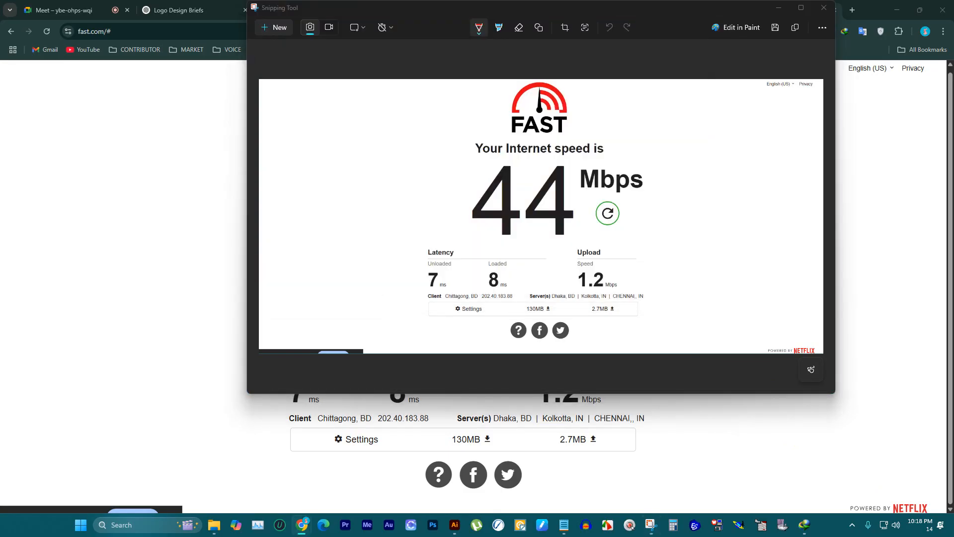
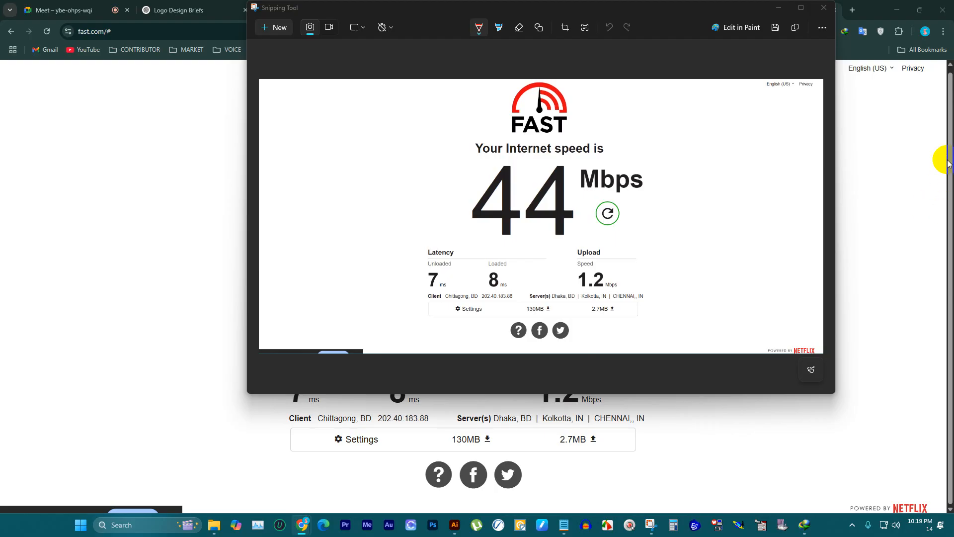
# Step: Close Snipping Tool and the Fast.com tab, and switch to the DOWNLOAD folder in File Explorer
pyautogui.click(823, 9)
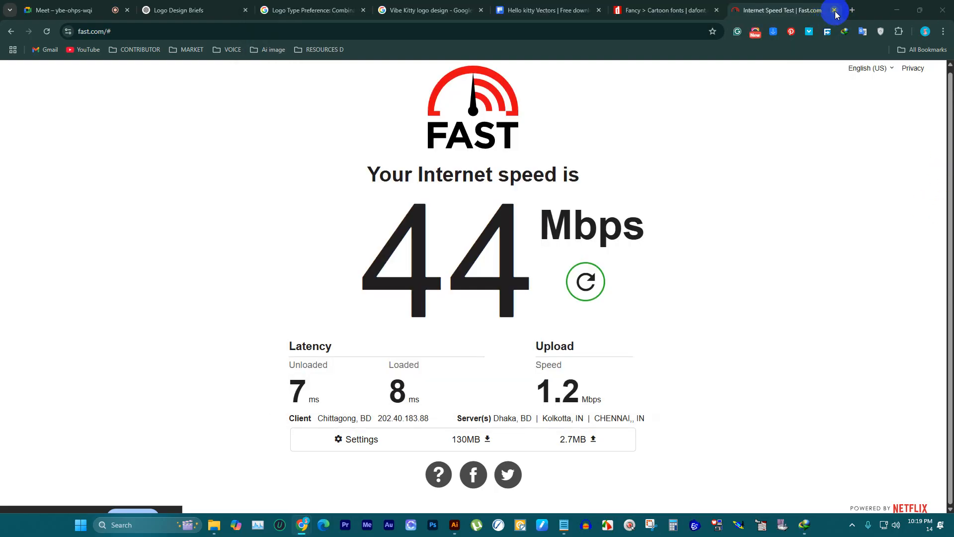
pyautogui.click(835, 12)
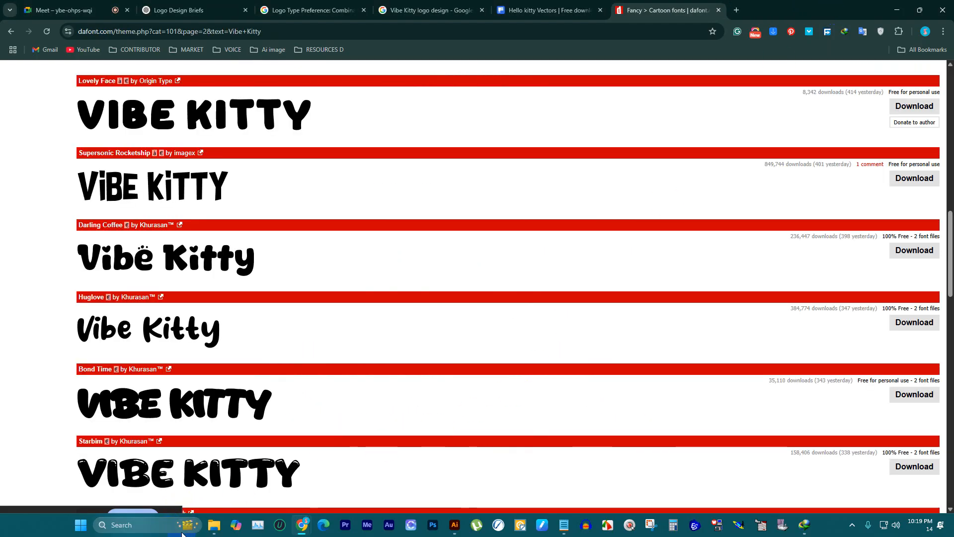
pyautogui.click(212, 527)
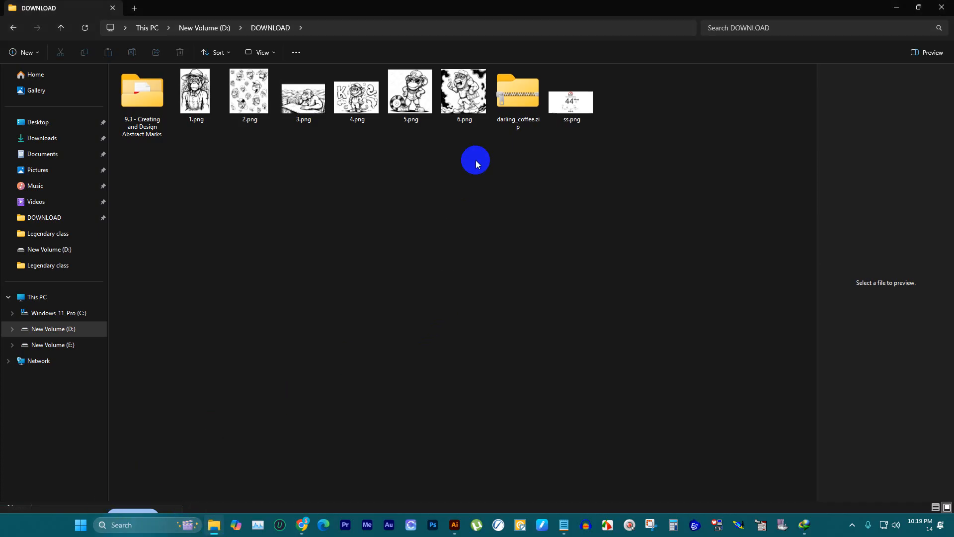
# Step: Extract darling_coffee.zip directly into the DOWNLOAD folder with WinRAR
pyautogui.click(516, 106)
pyautogui.rightClick(514, 105)
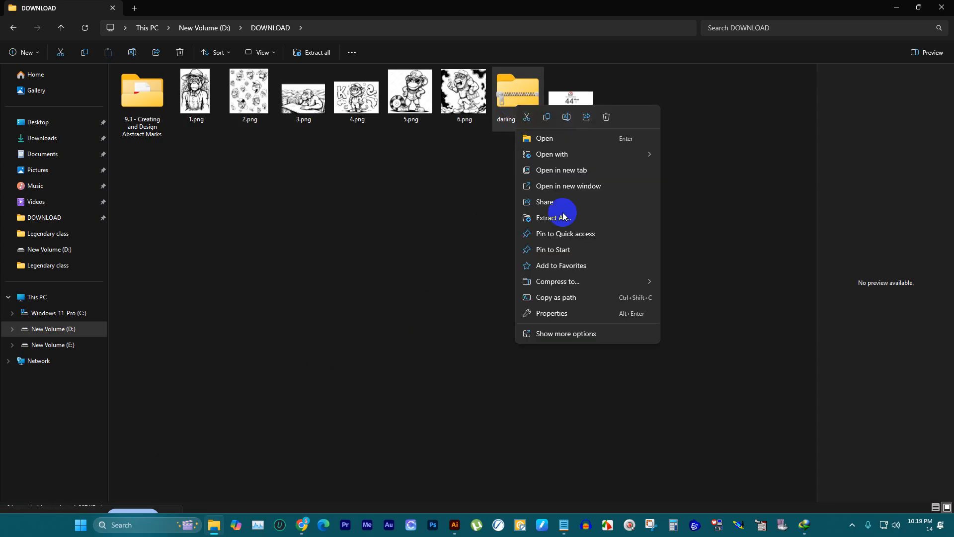
pyautogui.click(590, 336)
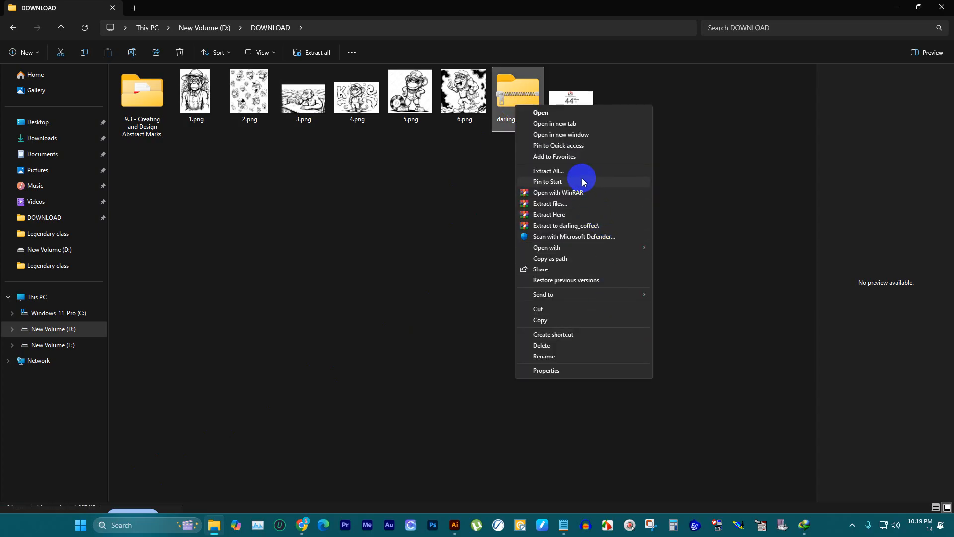
pyautogui.click(573, 215)
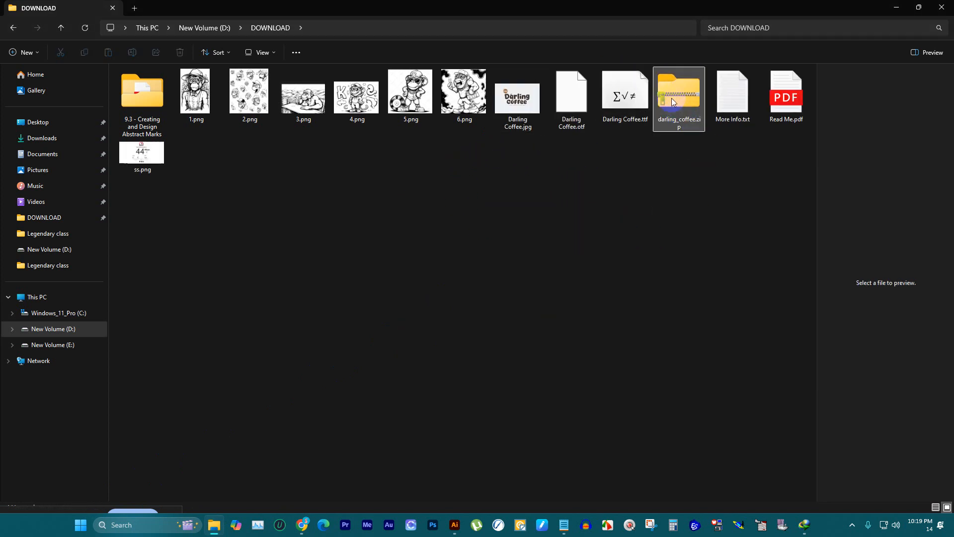
# Step: Delete darling_coffee.zip, Read Me.pdf and More Info.txt from the DOWNLOAD folder
pyautogui.press('Delete')
pyautogui.click(715, 101)
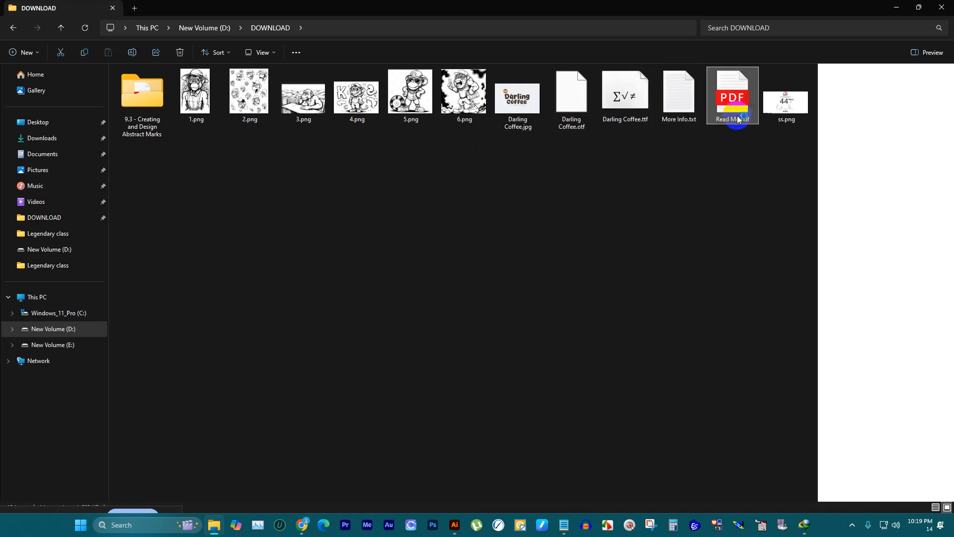
pyautogui.press('Delete')
pyautogui.click(677, 92)
pyautogui.press('Delete')
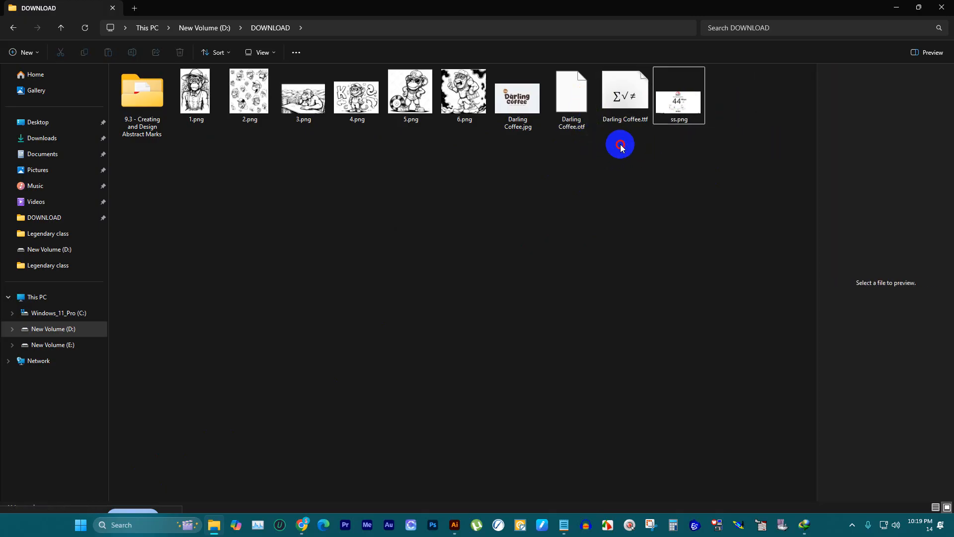
# Step: Install the Darling Coffee.ttf font from the DOWNLOAD folder
pyautogui.moveTo(620, 147); pyautogui.dragTo(571, 90)
pyautogui.rightClick(575, 88)
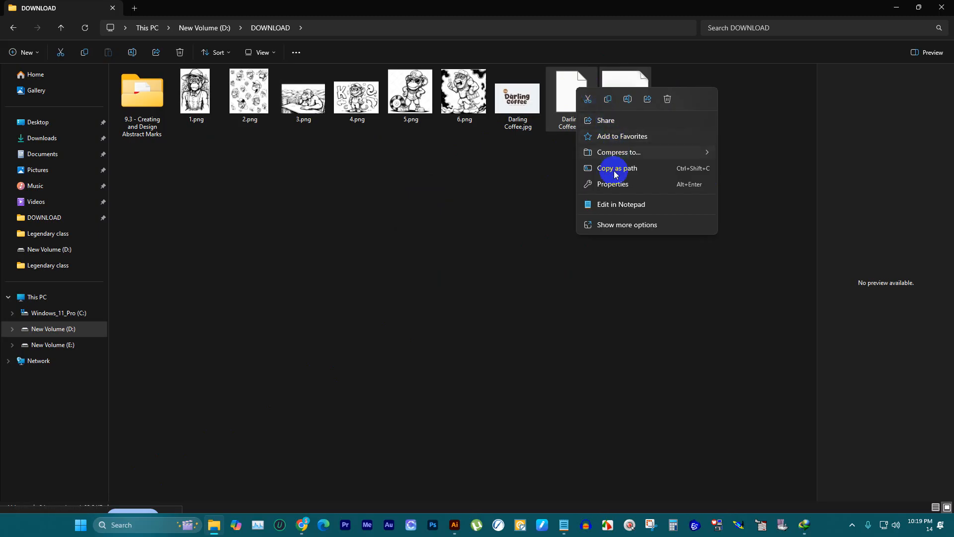
pyautogui.click(618, 229)
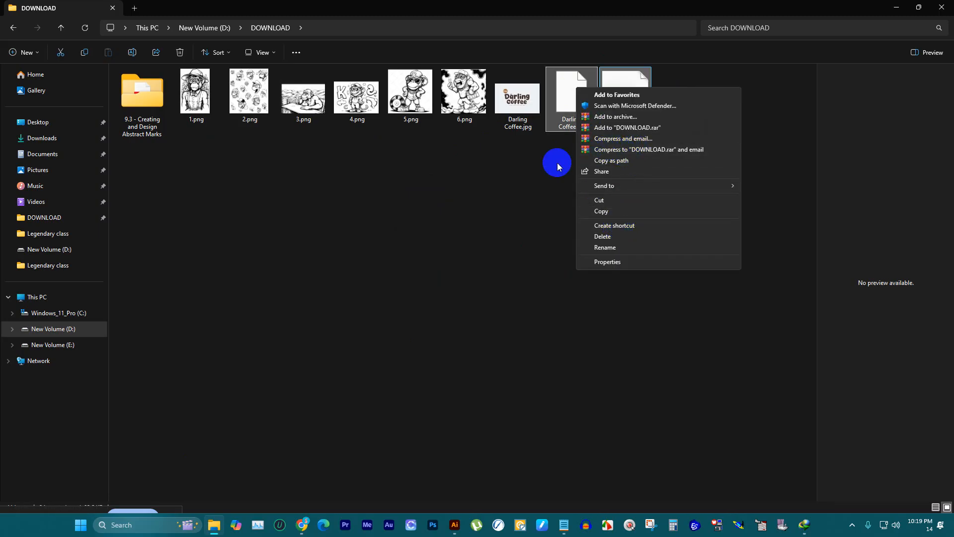
pyautogui.click(599, 111)
pyautogui.rightClick(612, 89)
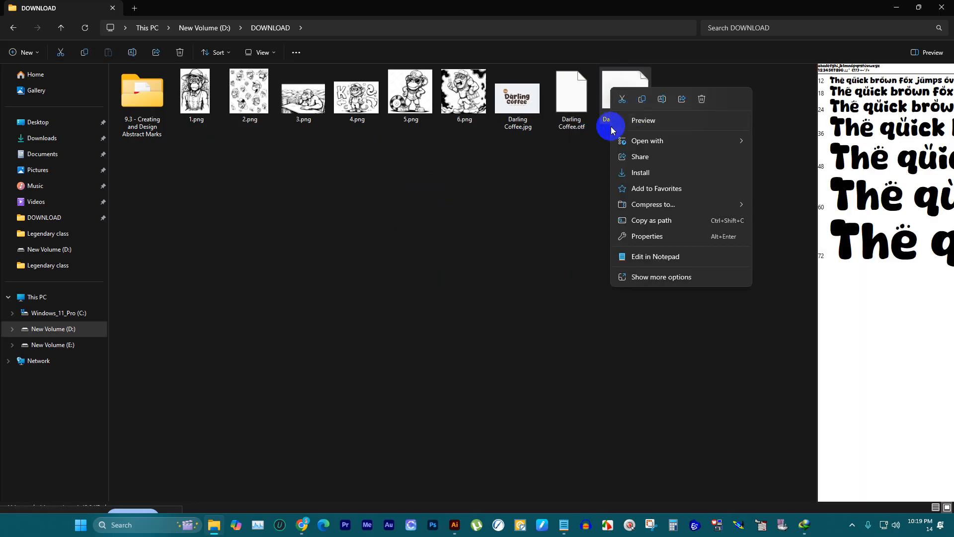
pyautogui.click(641, 173)
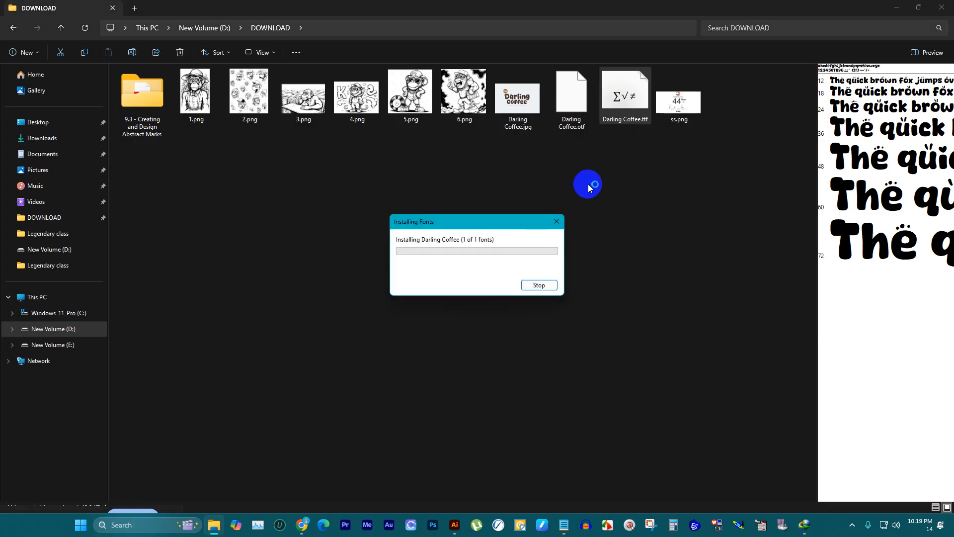
# Step: Delete Darling Coffee.otf, Darling Coffee.jpg and the ss.png screenshot from the DOWNLOAD folder
pyautogui.click(577, 102)
pyautogui.rightClick(579, 108)
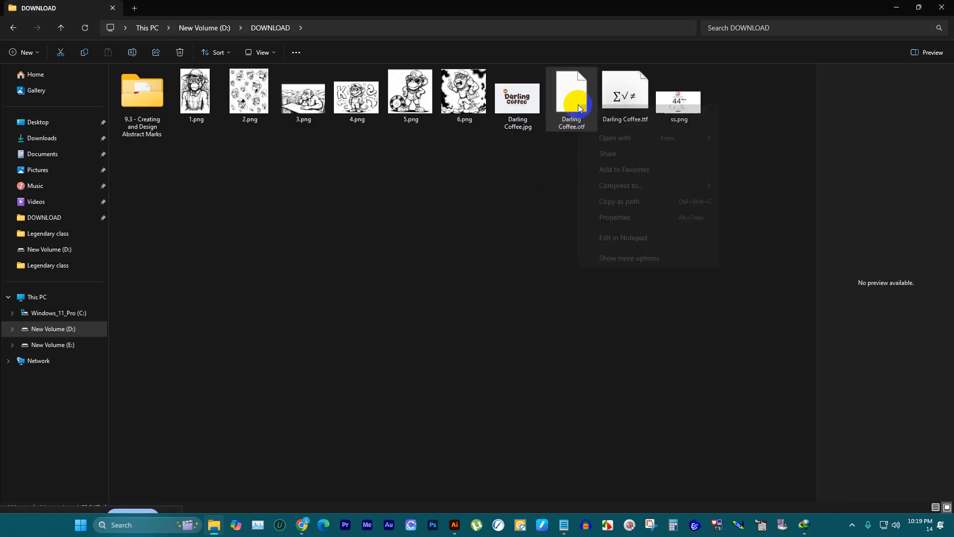
pyautogui.press('Escape')
pyautogui.click(570, 96)
pyautogui.press('Delete')
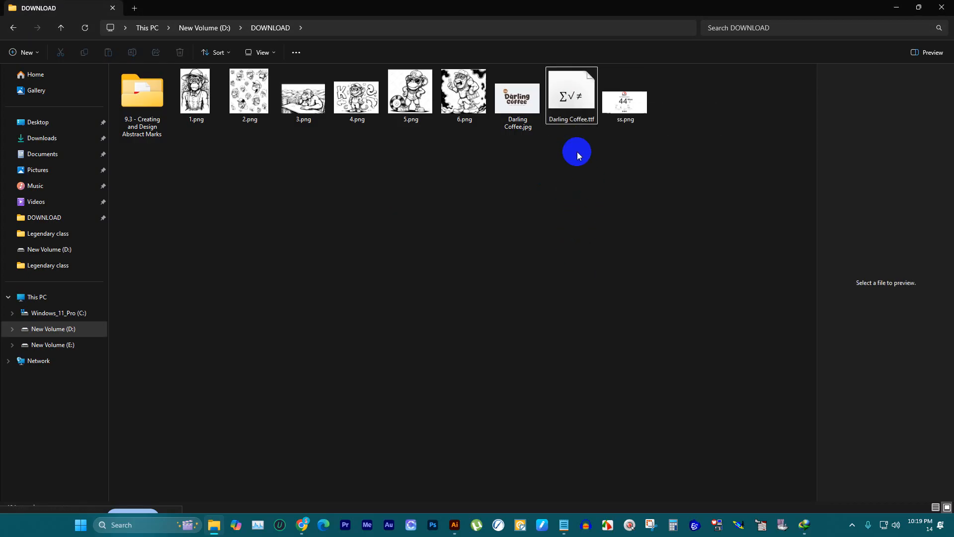
pyautogui.click(515, 88)
pyautogui.press('Delete')
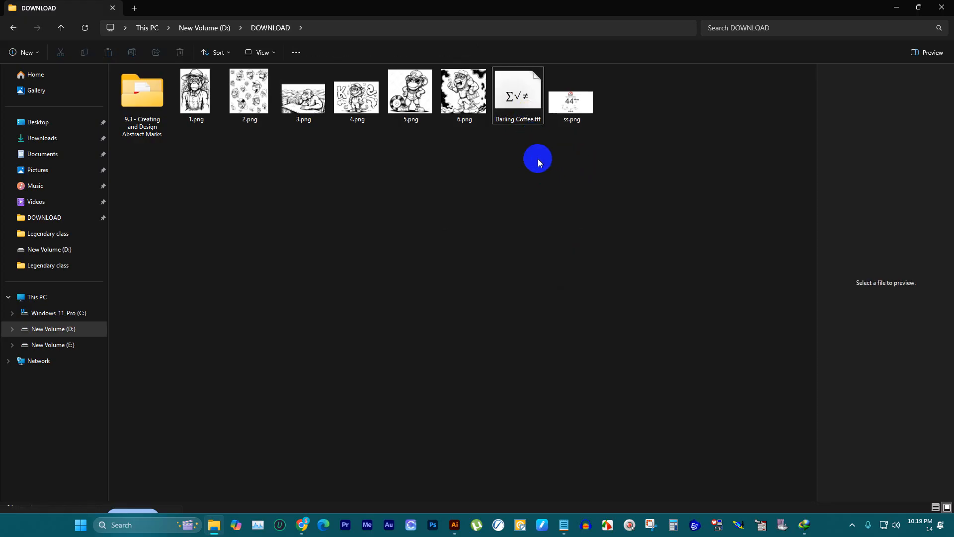
pyautogui.click(577, 114)
pyautogui.press('Delete')
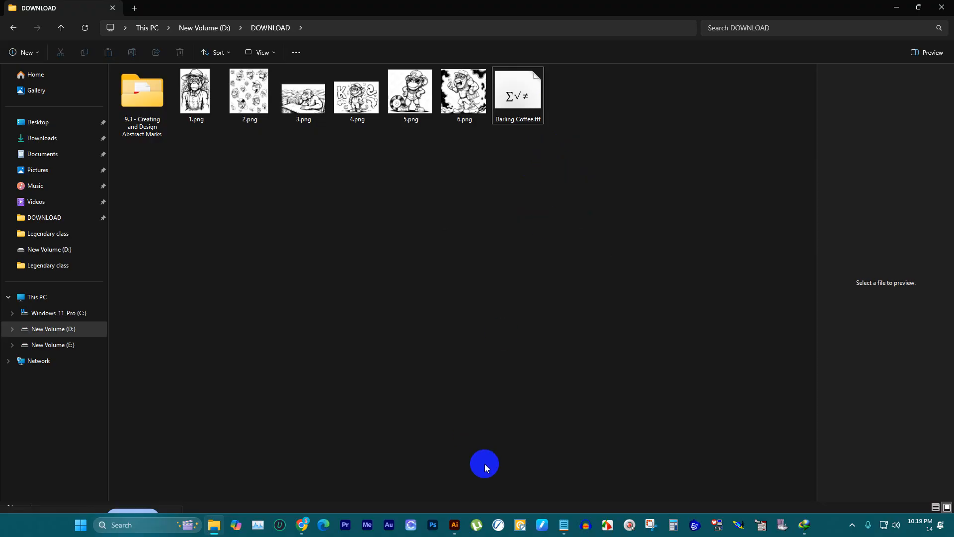
# Step: Switch to Illustrator and add point text above the kitty head reading "Vibe Kitty", pasted from the Notepad note
pyautogui.click(454, 525)
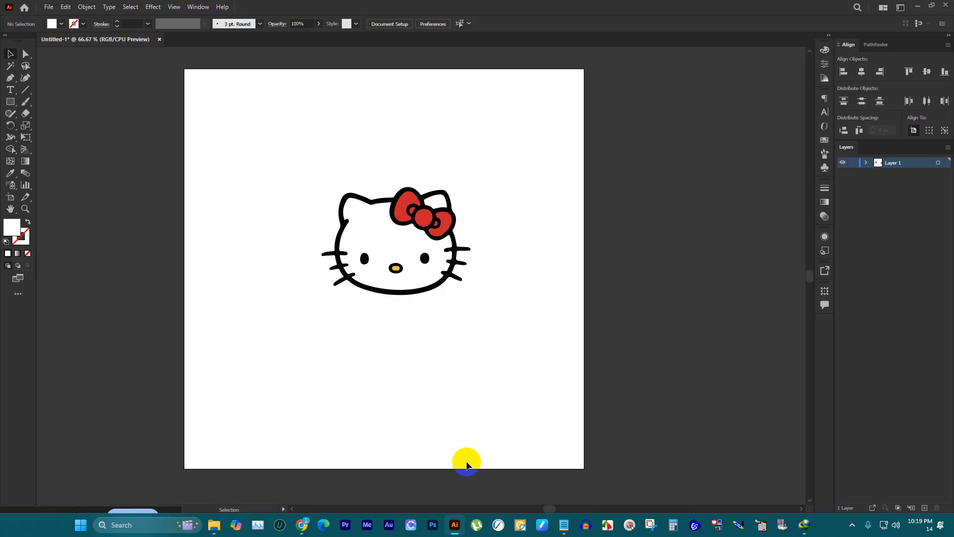
pyautogui.click(10, 89)
pyautogui.click(310, 114)
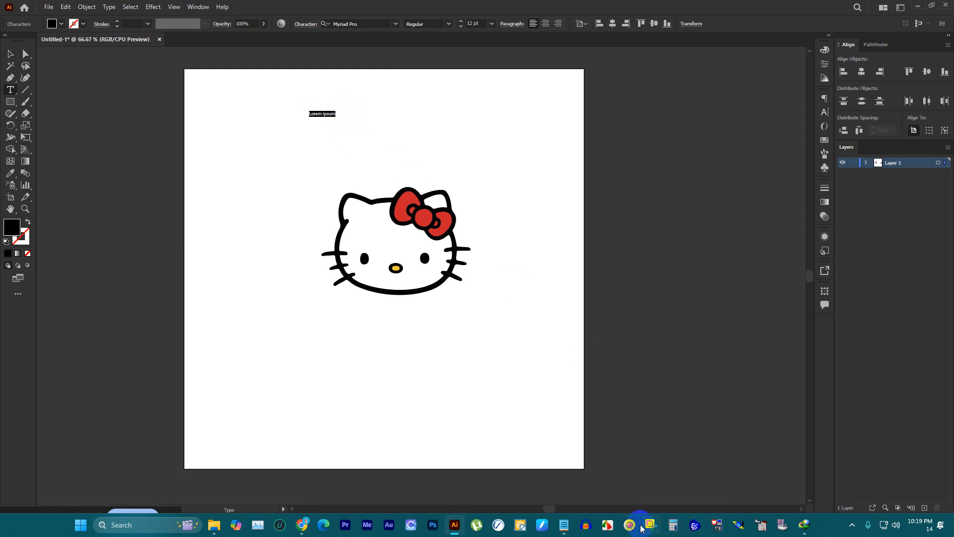
pyautogui.click(564, 525)
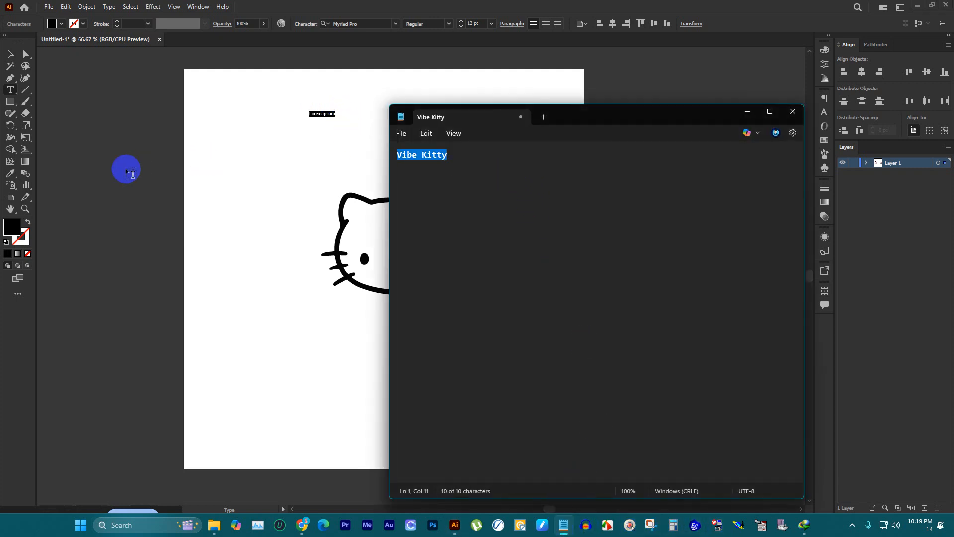
pyautogui.click(16, 88)
pyautogui.scroll(3, 398, 107)
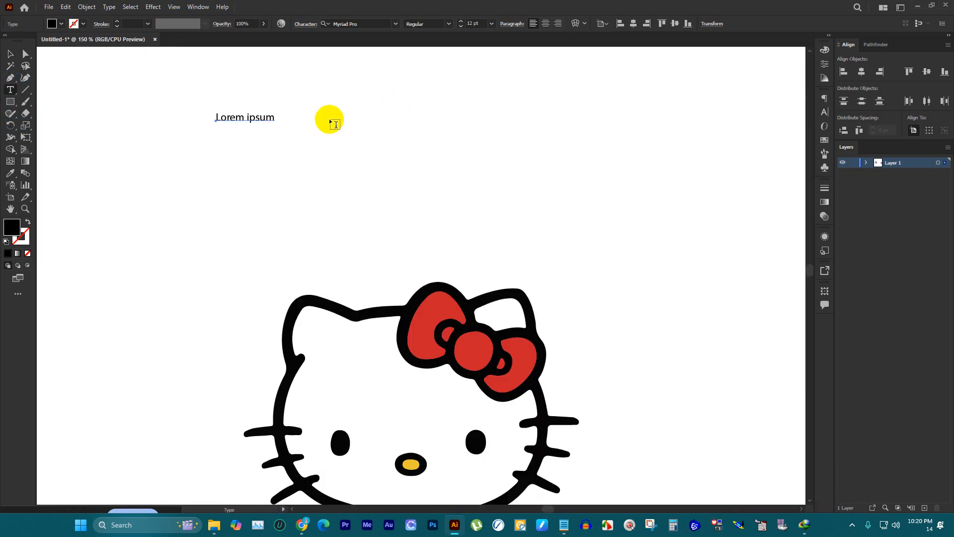
pyautogui.tripleClick(254, 119)
pyautogui.write('Vibe Kitty')
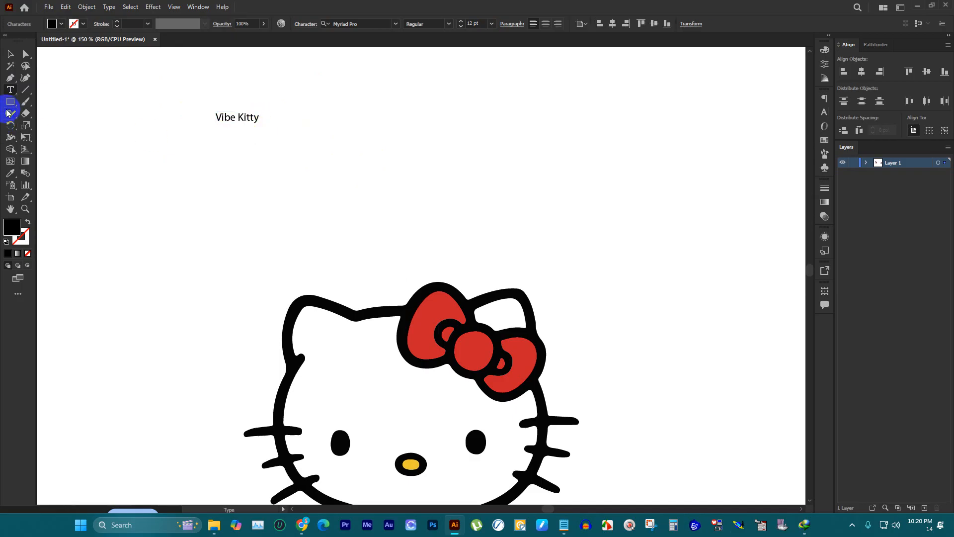
# Step: Enlarge the "Vibe Kitty" text to about 82 pt and place it just below the kitty head
pyautogui.click(14, 56)
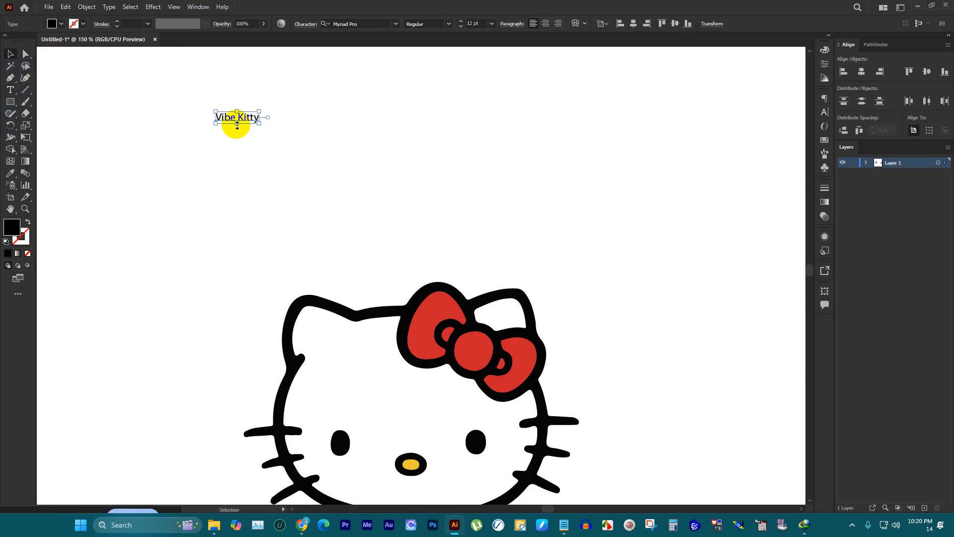
pyautogui.moveTo(236, 125); pyautogui.dragTo(449, 231)
pyautogui.scroll(-4, 366, 136)
pyautogui.hotkey('ctrl', 'z')
pyautogui.scroll(2, 394, 168)
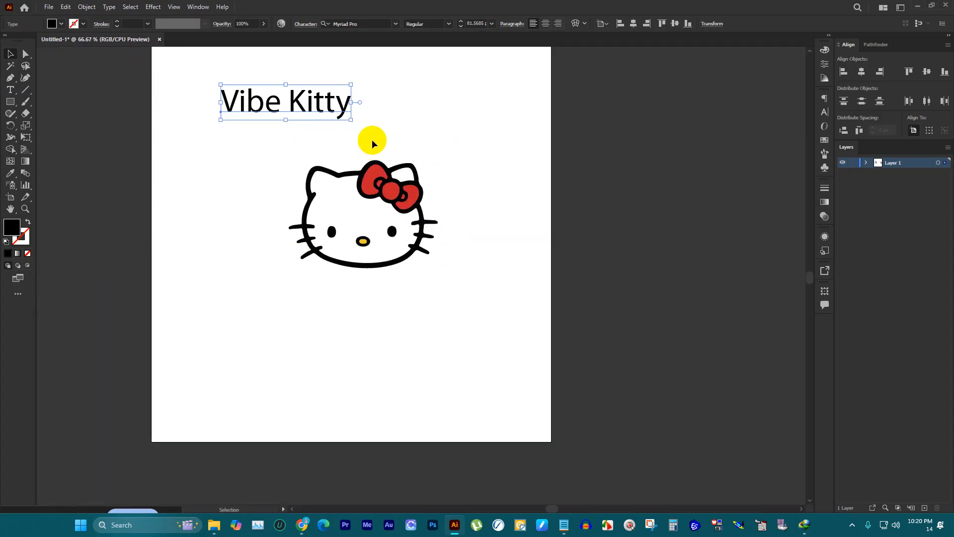
pyautogui.moveTo(327, 105); pyautogui.dragTo(419, 310)
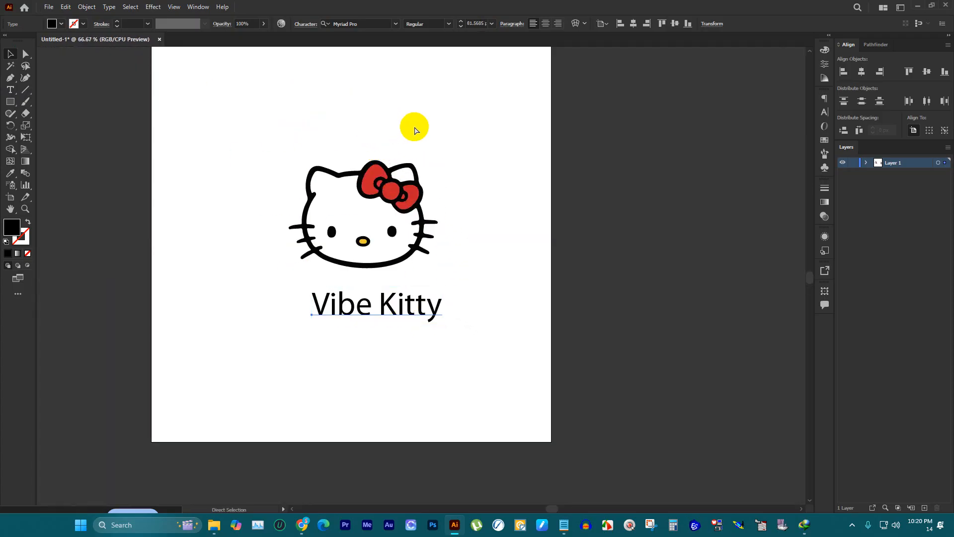
# Step: Set the font of the "Vibe Kitty" text to Darling Coffee and deselect it
pyautogui.hotkey('ctrl', 't')
pyautogui.click(777, 109)
pyautogui.write('darl')
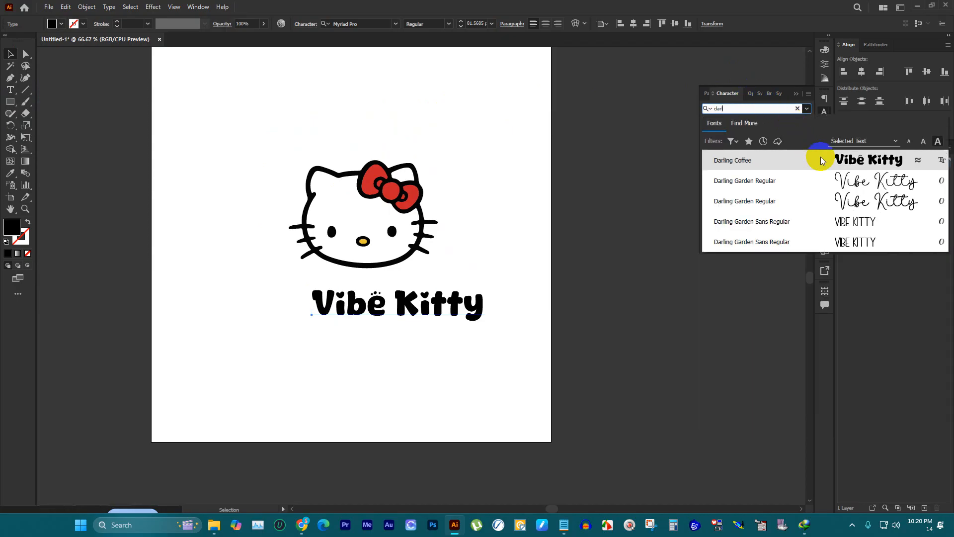
pyautogui.click(821, 161)
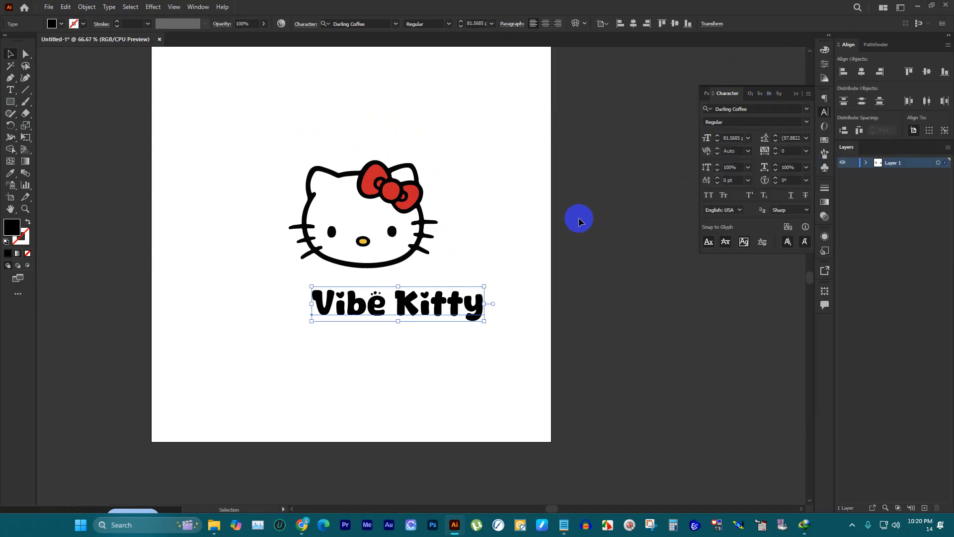
pyautogui.click(530, 201)
# Step: Put a spare copy of the "Vibe Kitty" text beside the artboard's right edge and shift the text under the head further left
pyautogui.scroll(-2, 526, 200)
pyautogui.scroll(1, 403, 240)
pyautogui.scroll(-2, 423, 242)
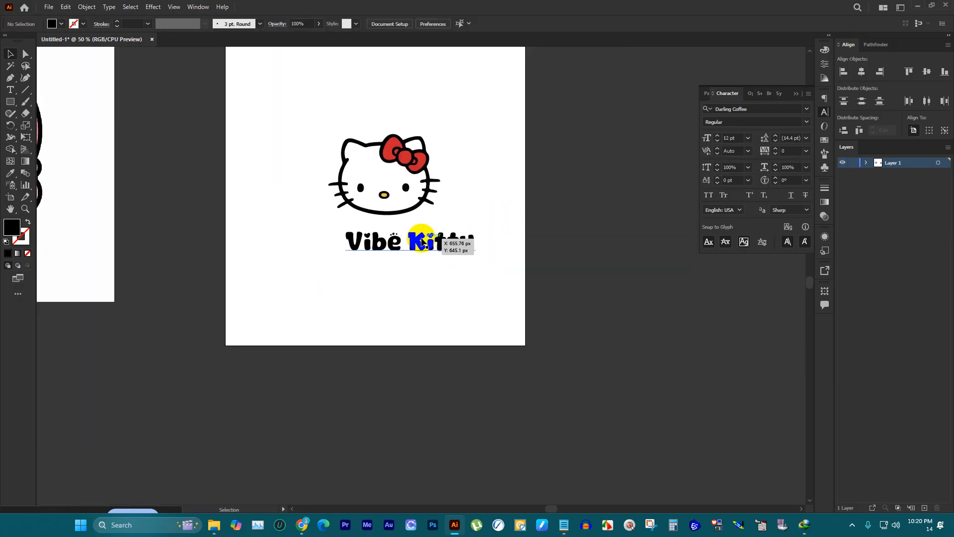
pyautogui.click(424, 242)
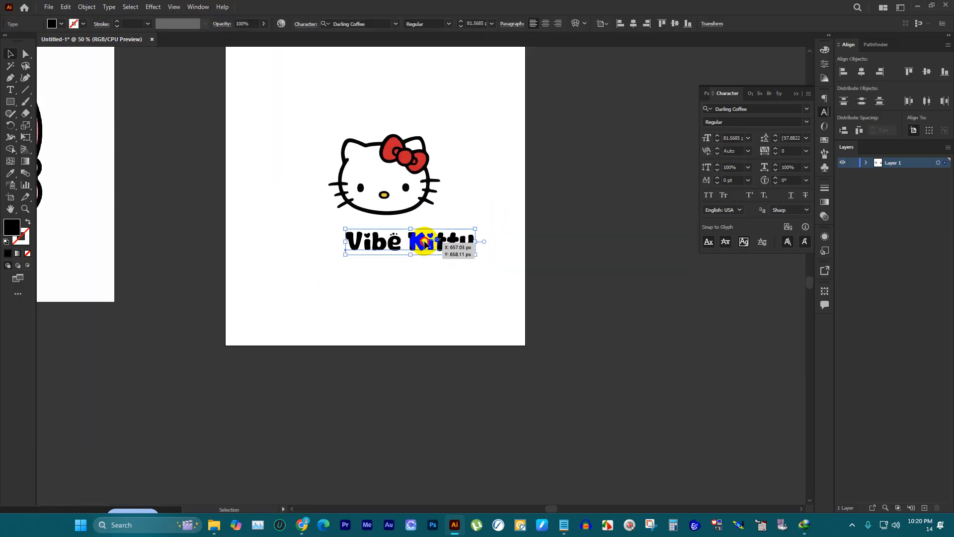
pyautogui.moveTo(424, 242); pyautogui.dragTo(383, 249)
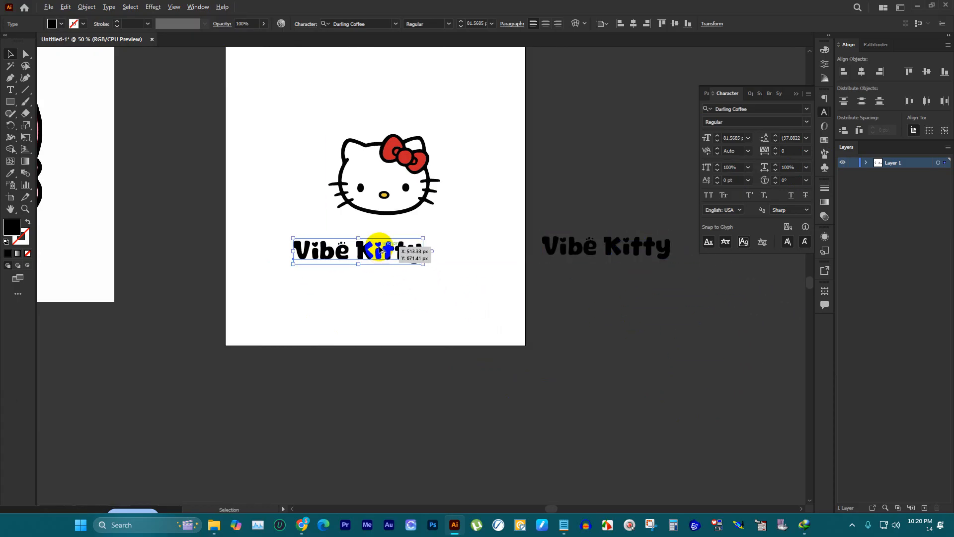
# Step: Expand the "Vibe Kitty" text under the kitty head into outlines and close the Character settings
pyautogui.scroll(3, 383, 249)
pyautogui.click(85, 7)
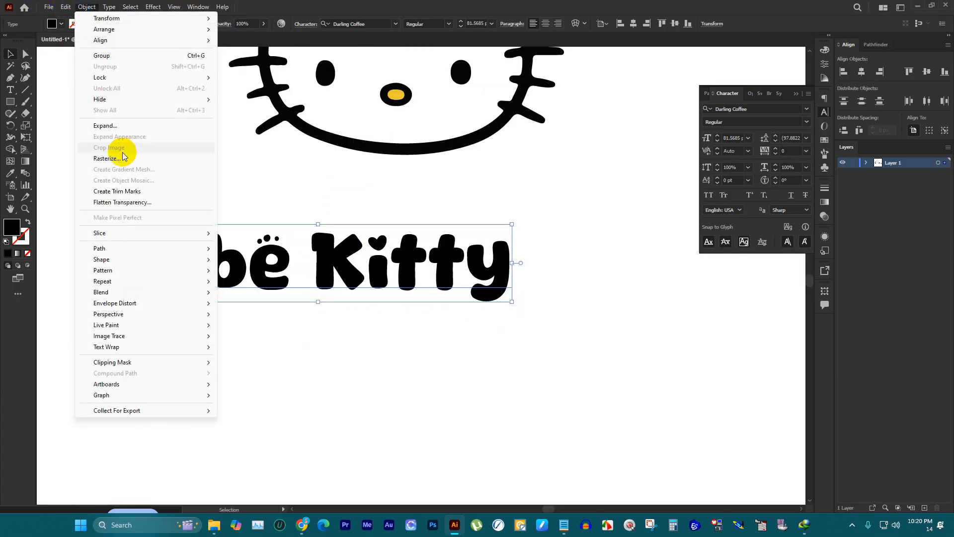
pyautogui.click(117, 128)
pyautogui.click(451, 318)
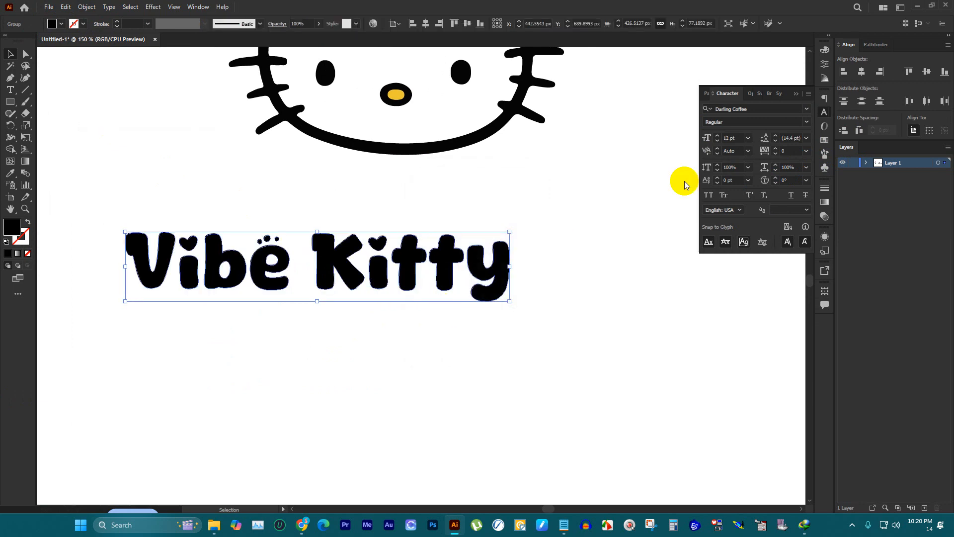
pyautogui.click(796, 93)
# Step: Compare the kitty head and "Vibe Kitty" lettering with the Cute Store reference logo on the neighbouring artboard
pyautogui.scroll(-3, 584, 195)
pyautogui.scroll(3, 596, 213)
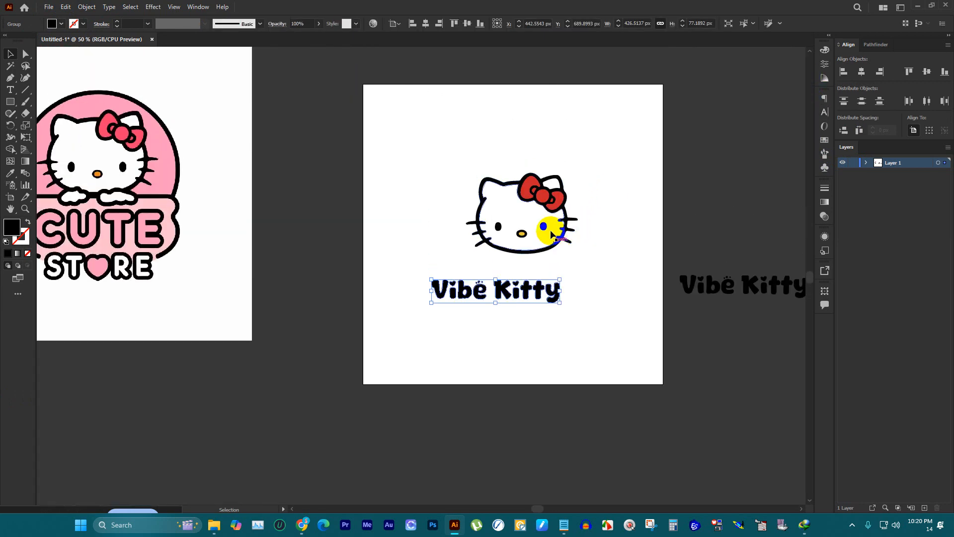
pyautogui.scroll(-1, 392, 224)
pyautogui.scroll(1, 174, 248)
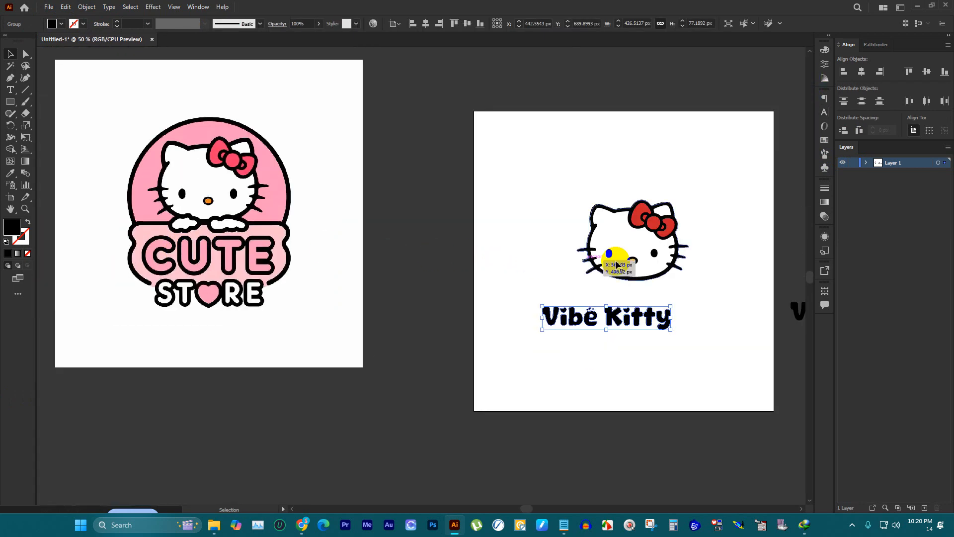
pyautogui.scroll(1, 668, 273)
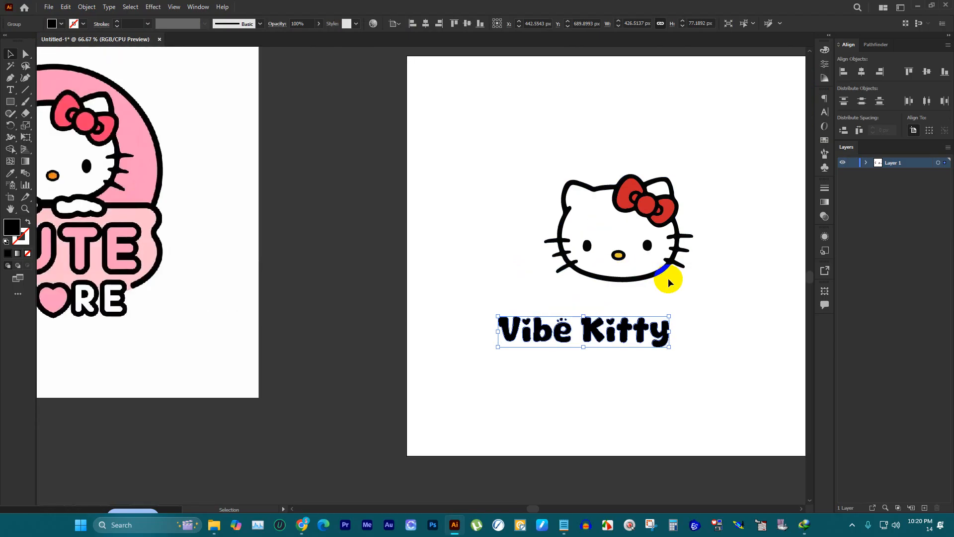
pyautogui.scroll(1, 666, 298)
pyautogui.scroll(-1, 646, 319)
pyautogui.scroll(-1, 536, 337)
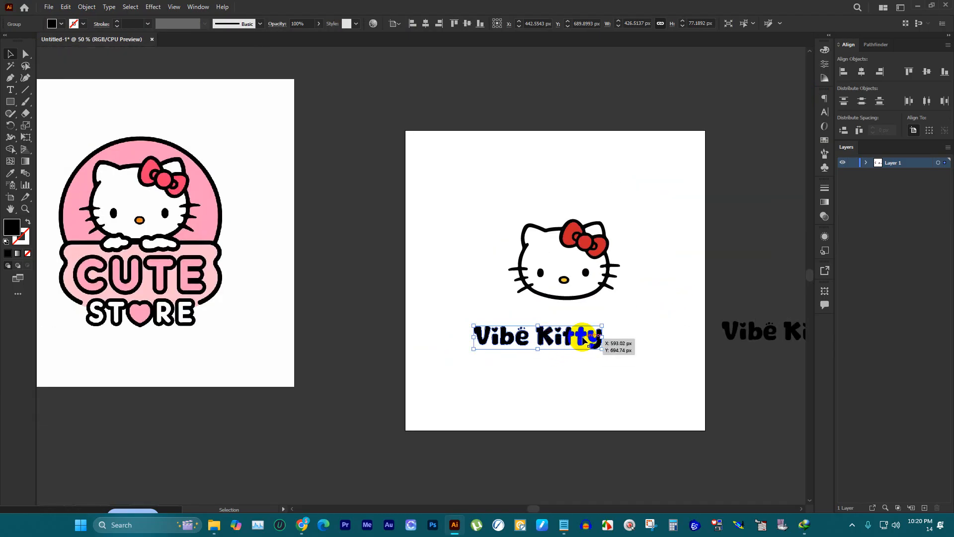
# Step: Scale the kitty head down and move the "Vibe Kitty" lettering up so it sits directly beneath the head
pyautogui.scroll(3, 624, 263)
pyautogui.click(624, 263)
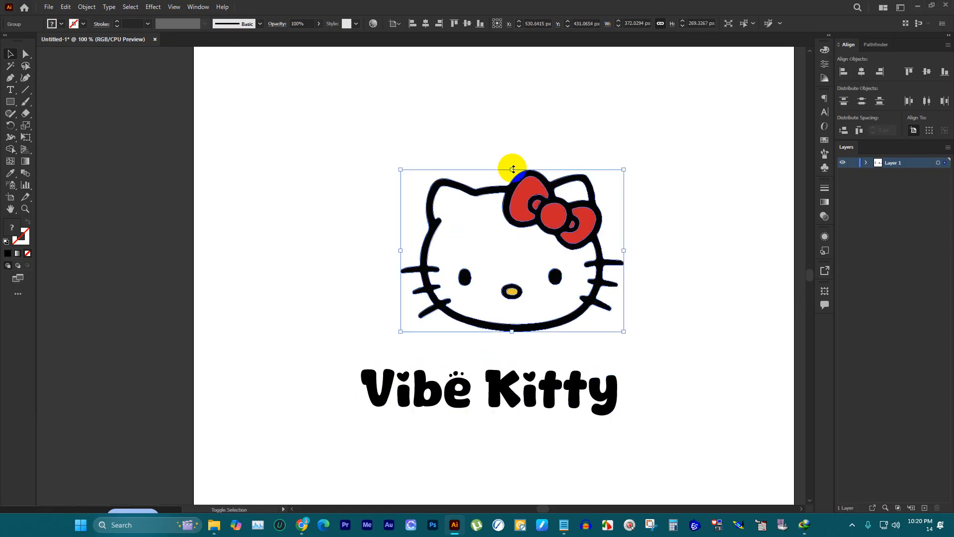
pyautogui.moveTo(512, 169); pyautogui.dragTo(530, 256)
pyautogui.moveTo(546, 395); pyautogui.dragTo(596, 358)
# Step: Ungroup the "Vibe Kitty" lettering, then group the letters "itty" and scale them down beside the "K"
pyautogui.rightClick(613, 351)
pyautogui.click(666, 267)
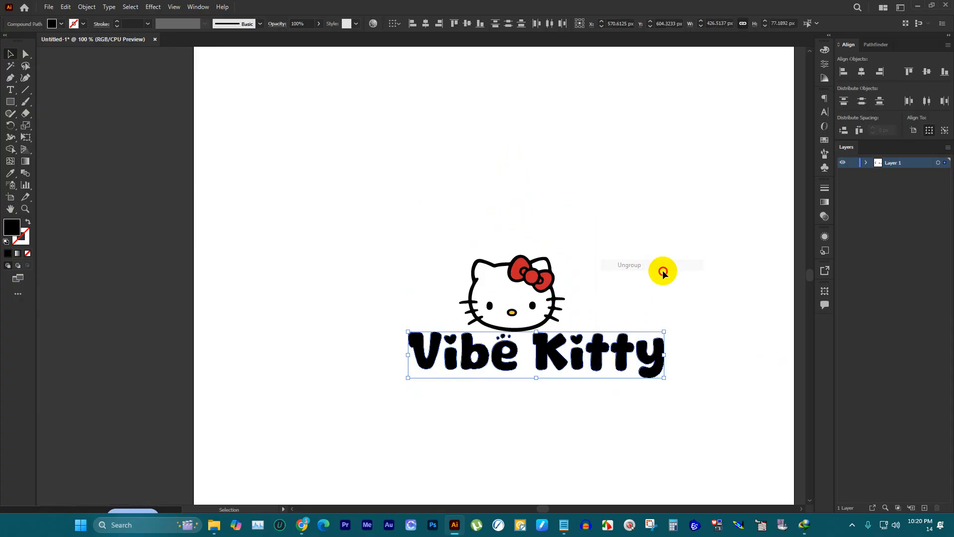
pyautogui.click(659, 293)
pyautogui.scroll(2, 653, 311)
pyautogui.scroll(-4, 642, 320)
pyautogui.moveTo(701, 401); pyautogui.dragTo(493, 219)
pyautogui.hotkey('ctrl', 'g')
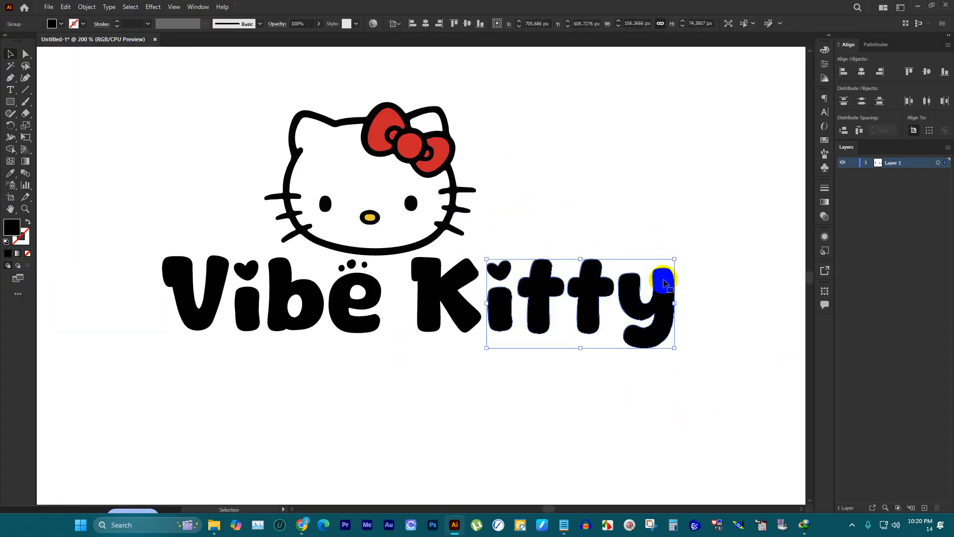
pyautogui.moveTo(675, 257); pyautogui.dragTo(630, 272)
pyautogui.click(698, 373)
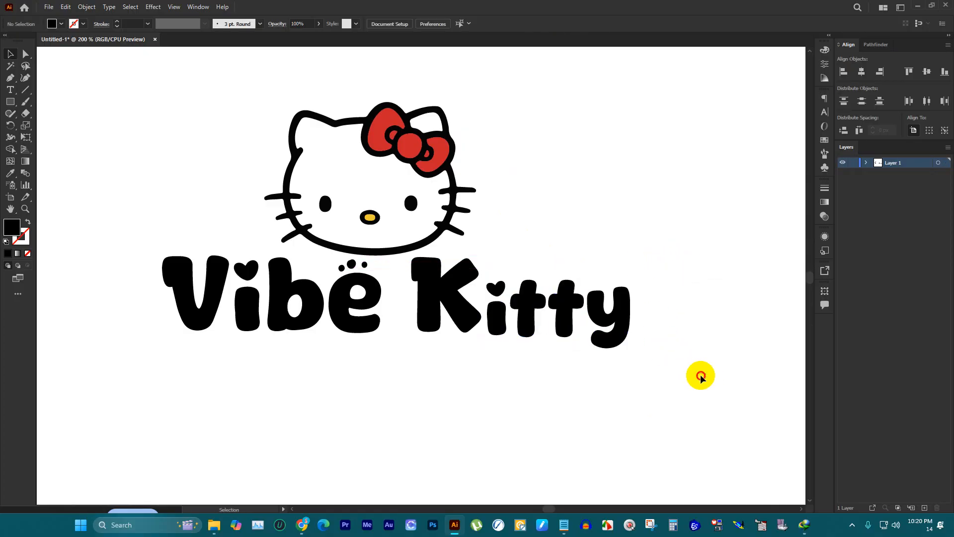
# Step: Try enlarging the whole word "Kitty" and moving it closer to "Vibe"
pyautogui.moveTo(698, 373); pyautogui.dragTo(477, 263)
pyautogui.moveTo(631, 256); pyautogui.dragTo(775, 197)
pyautogui.moveTo(480, 267); pyautogui.dragTo(463, 286)
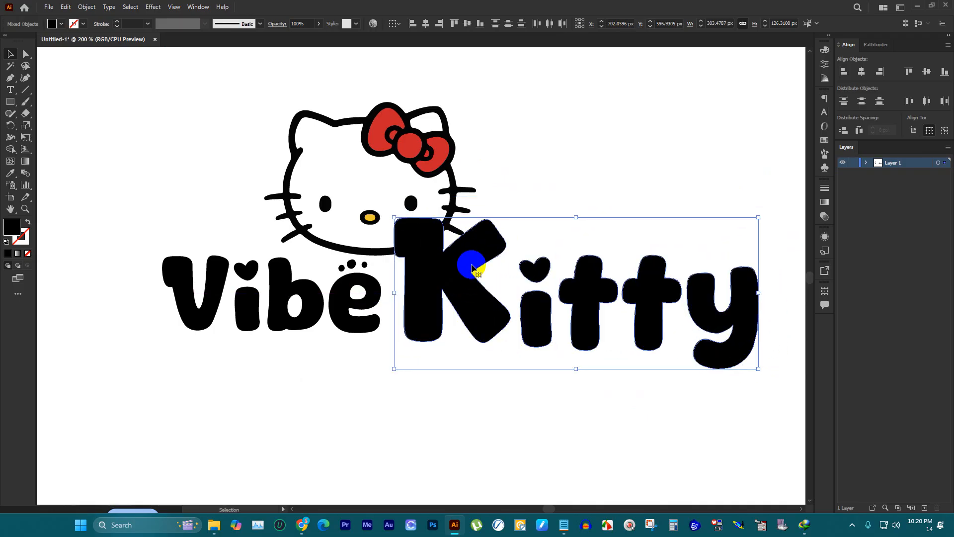
pyautogui.click(526, 170)
# Step: Try shrinking the letters "ibe" and enlarging the "V" of "Vibe"
pyautogui.click(245, 298)
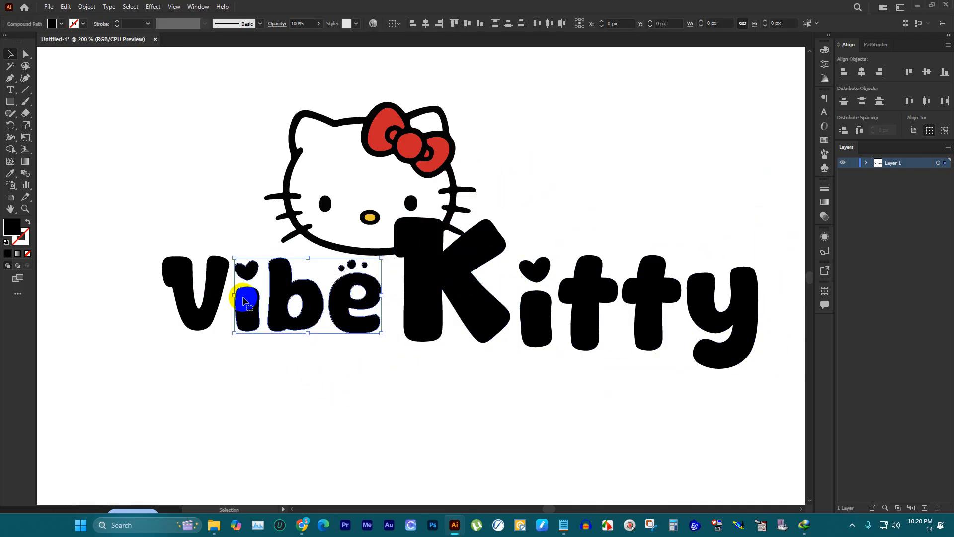
pyautogui.moveTo(380, 258); pyautogui.dragTo(342, 307)
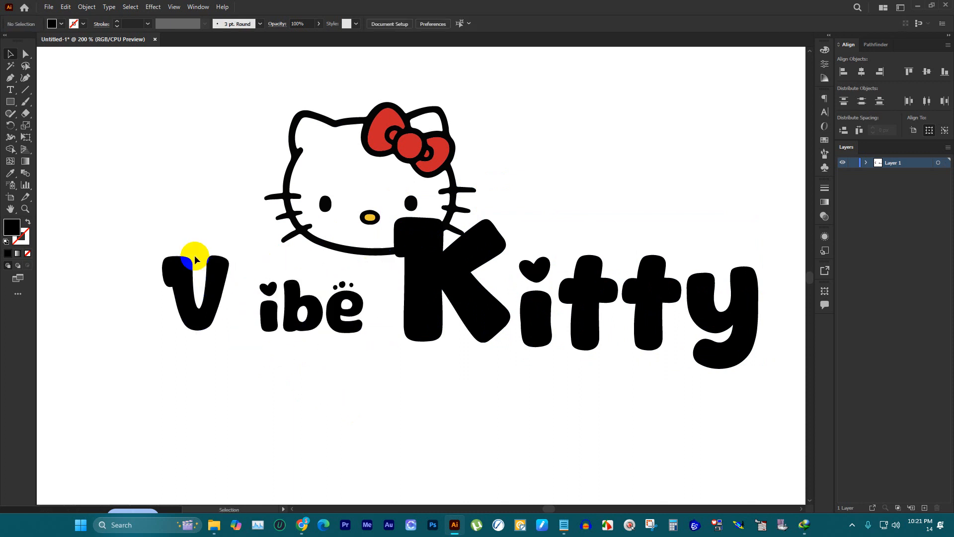
pyautogui.moveTo(196, 255); pyautogui.dragTo(264, 379)
pyautogui.keyDown('shift'); pyautogui.click(260, 312); pyautogui.keyUp('shift')
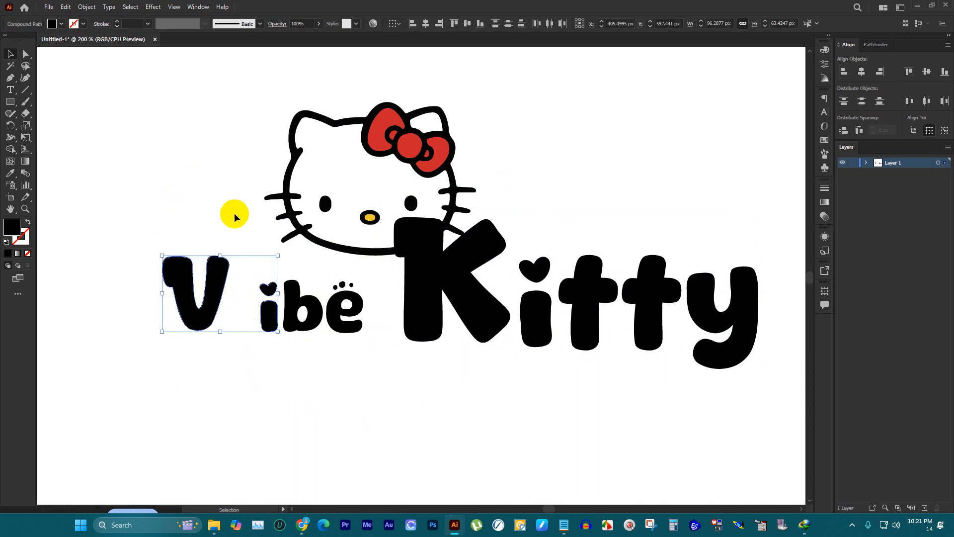
pyautogui.moveTo(227, 254); pyautogui.dragTo(265, 165)
pyautogui.click(249, 153)
# Step: Undo the size changes to "V", "ibe" and the word "Kitty", keeping the reduced "itty", and deselect everything
pyautogui.scroll(-2, 418, 142)
pyautogui.scroll(2, 418, 141)
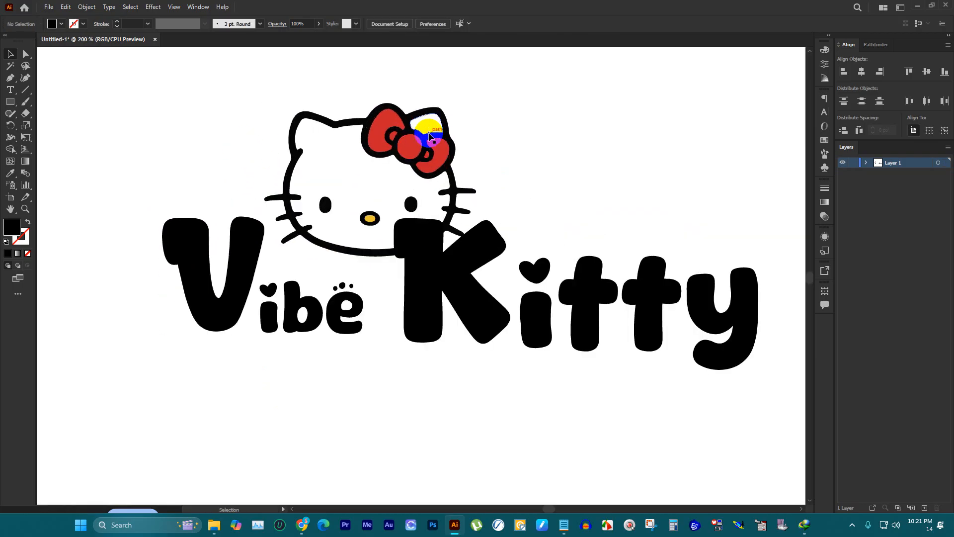
pyautogui.scroll(-2, 404, 152)
pyautogui.scroll(1, 529, 165)
pyautogui.hotkey('ctrl', 'z')
pyautogui.hotkey('ctrl', 'z')
pyautogui.hotkey('ctrl', 'z')
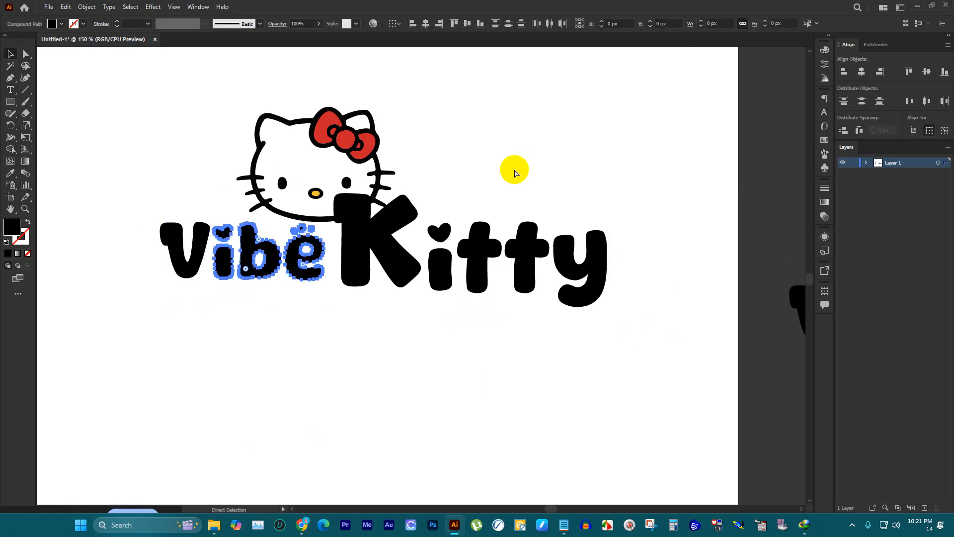
pyautogui.hotkey('ctrl', 'z')
pyautogui.scroll(1, 527, 191)
pyautogui.click(526, 199)
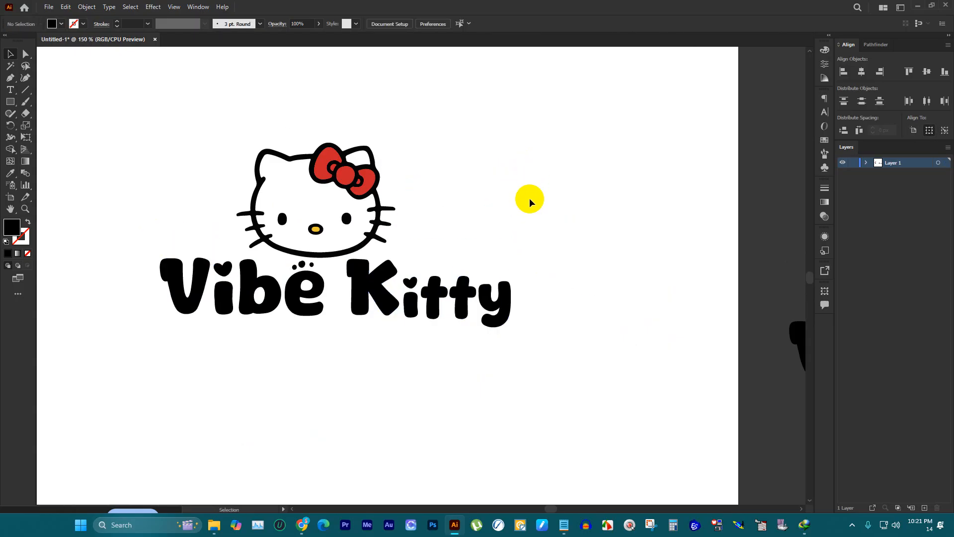
# Step: Compare the proportions of the kitty head and lettering with the two-line Cute Store reference logo
pyautogui.scroll(-2, 525, 197)
pyautogui.scroll(2, 492, 198)
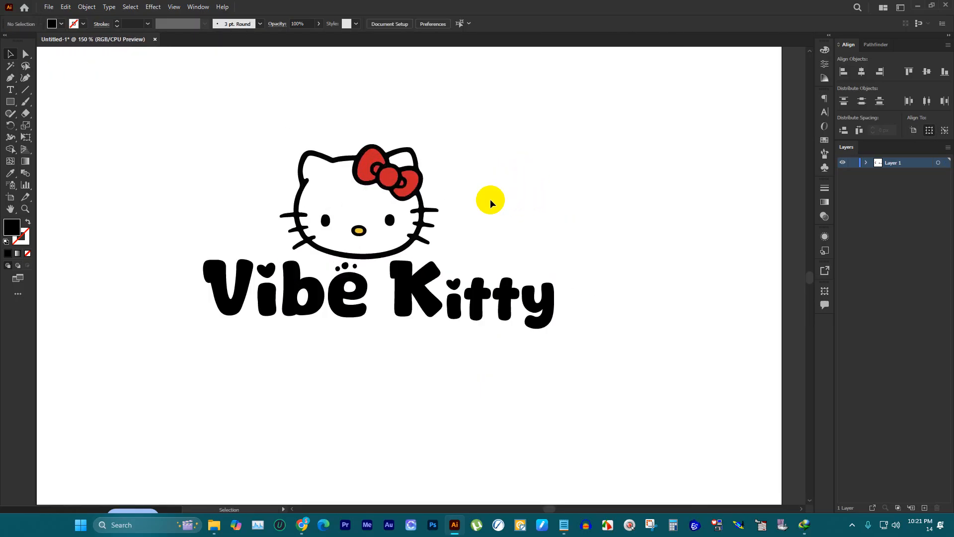
pyautogui.scroll(-2, 497, 204)
pyautogui.scroll(1, 522, 213)
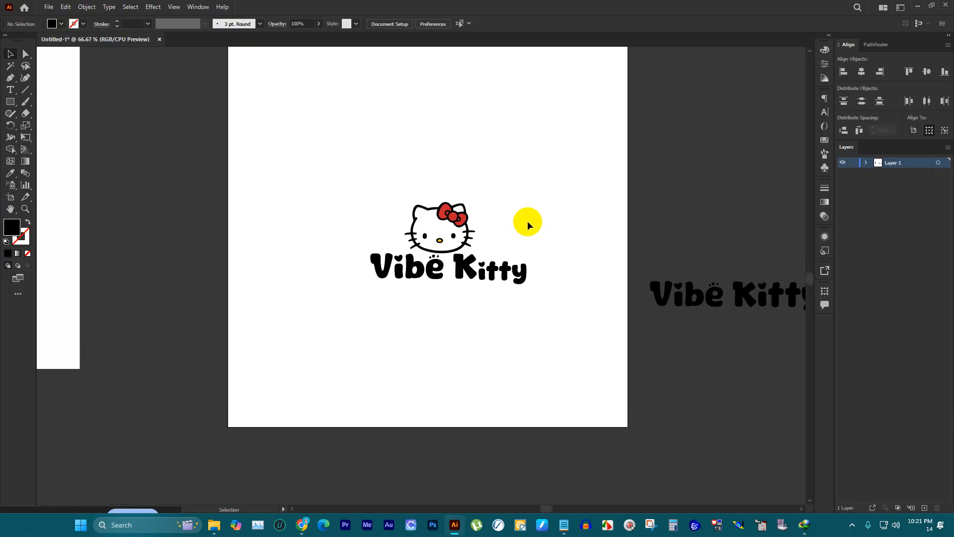
pyautogui.scroll(1, 524, 228)
pyautogui.scroll(-3, 439, 313)
pyautogui.scroll(-1, 430, 270)
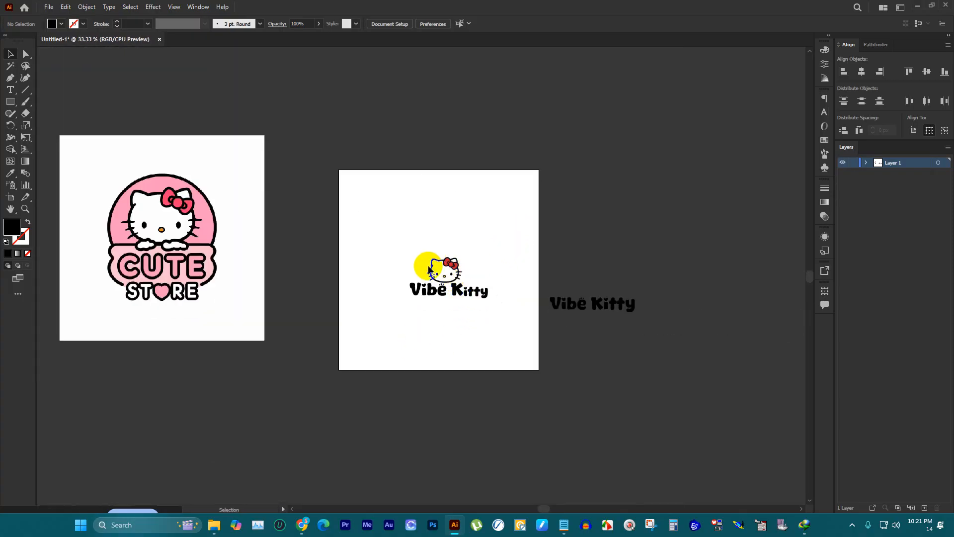
# Step: Move the word "Kitty" below "Vibe" as a second line and group the letters of "Vibe"
pyautogui.scroll(2, 423, 313)
pyautogui.moveTo(526, 288); pyautogui.dragTo(397, 390)
pyautogui.scroll(2, 509, 272)
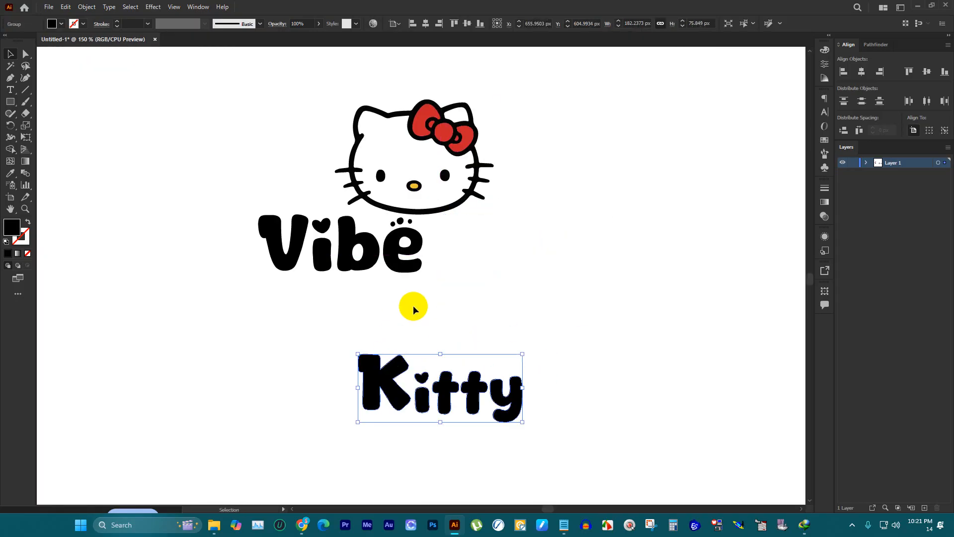
pyautogui.moveTo(442, 284); pyautogui.dragTo(273, 227)
pyautogui.press('v')
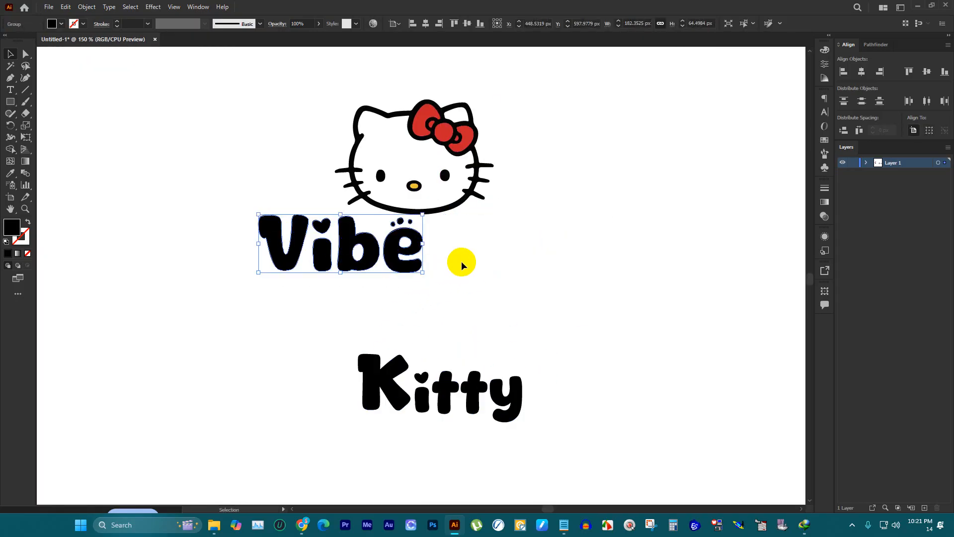
# Step: Enlarge the word "Vibe" to about 262 px wide and place it centrally under the kitty head
pyautogui.scroll(-4, 497, 260)
pyautogui.scroll(2, 429, 244)
pyautogui.moveTo(520, 234); pyautogui.dragTo(583, 242)
pyautogui.scroll(3, 576, 238)
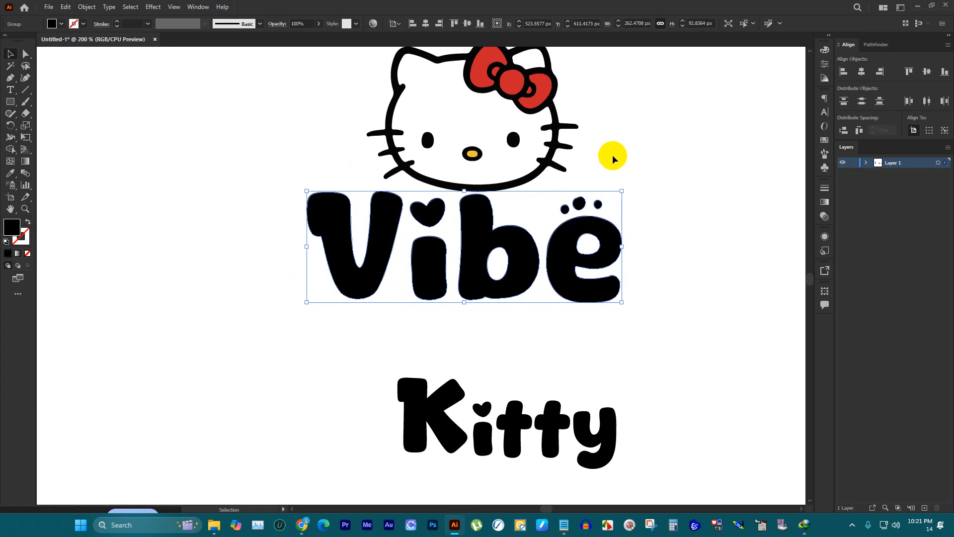
pyautogui.scroll(1, 609, 157)
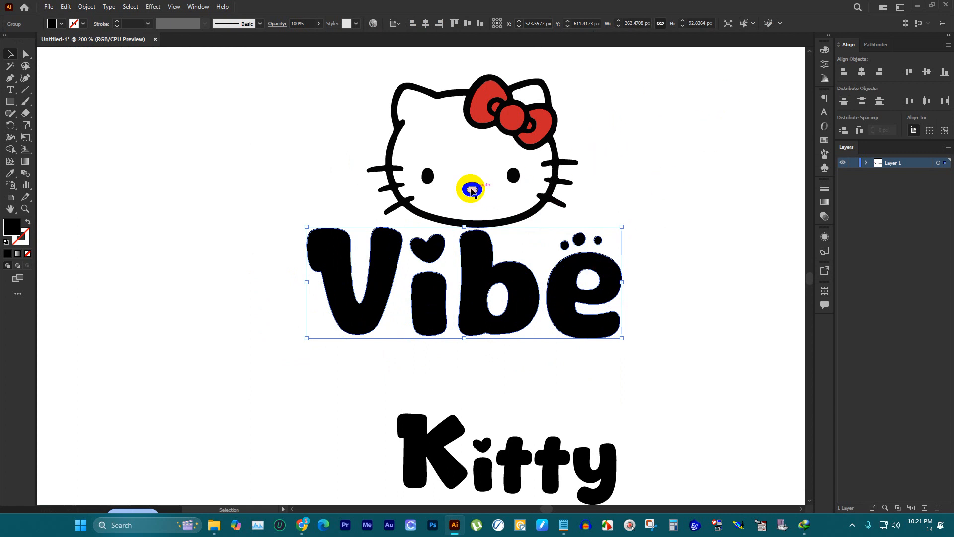
# Step: Apply a horizontal Bulge warp envelope with a bend of -11% to the word "Vibe"
pyautogui.click(87, 6)
pyautogui.moveTo(127, 295)
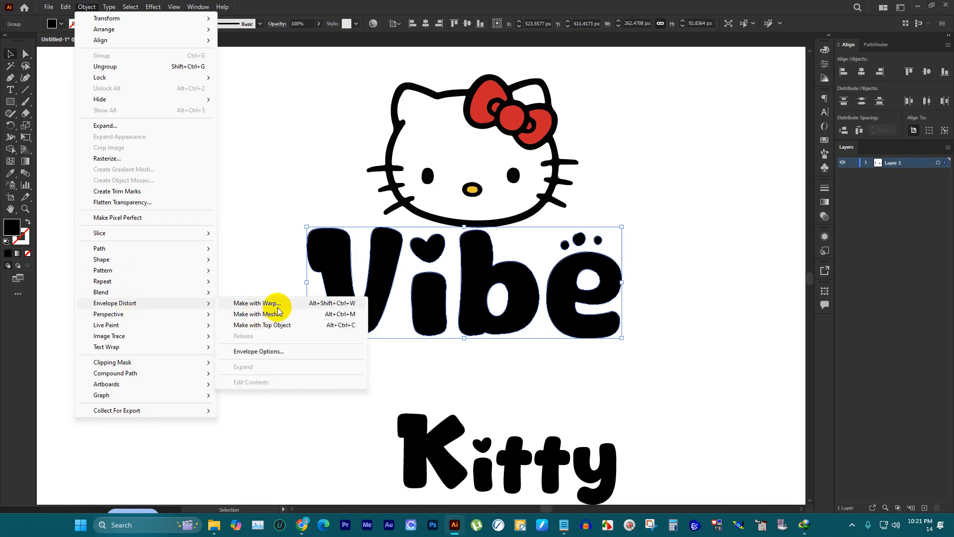
pyautogui.click(278, 305)
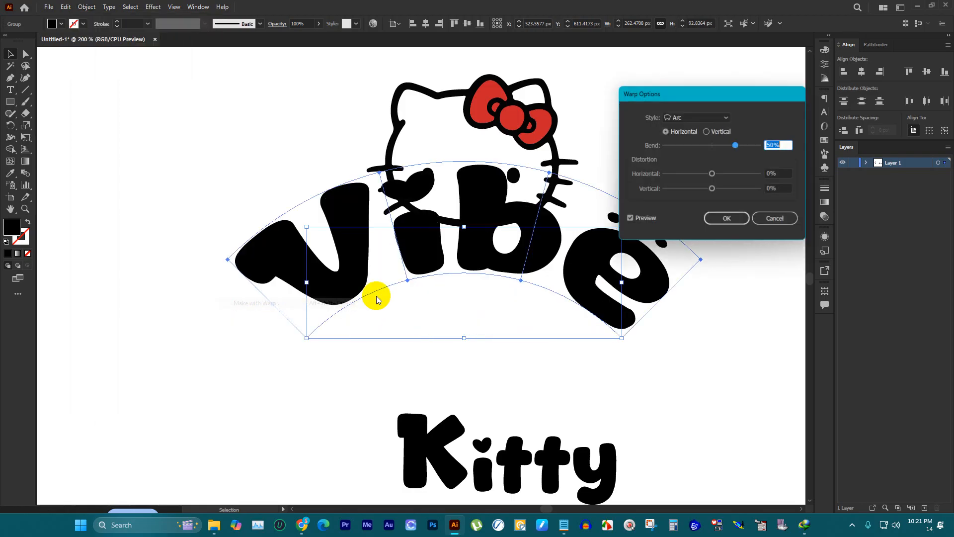
pyautogui.click(725, 118)
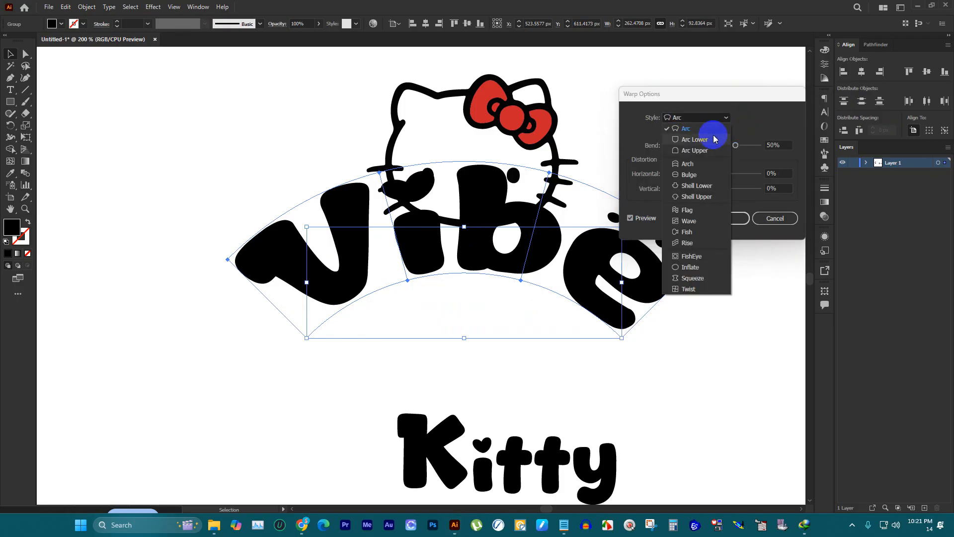
pyautogui.click(690, 175)
pyautogui.moveTo(736, 153); pyautogui.dragTo(707, 148)
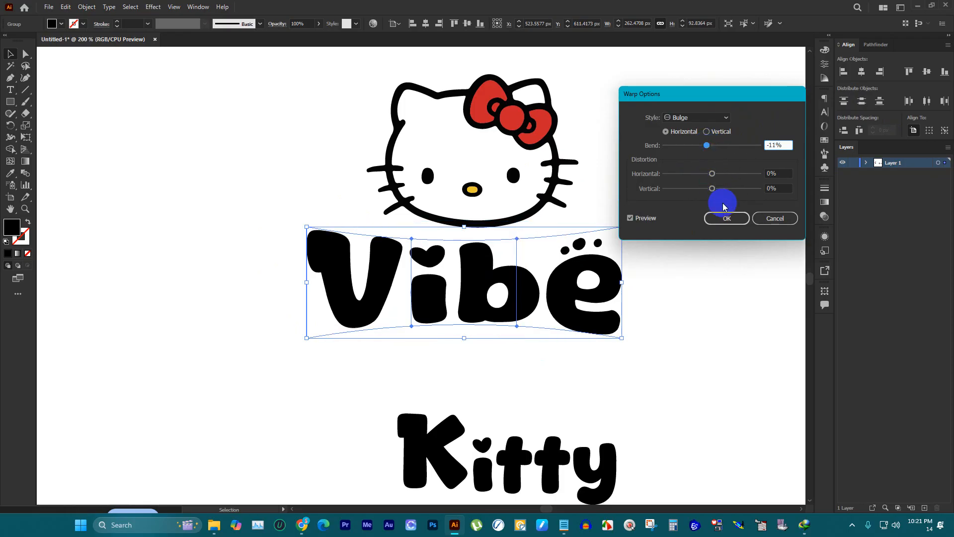
pyautogui.click(724, 218)
pyautogui.click(700, 250)
# Step: Scale the word "Kitty" down to about 135 px wide and centre it tightly under "Vibe"
pyautogui.scroll(-3, 621, 266)
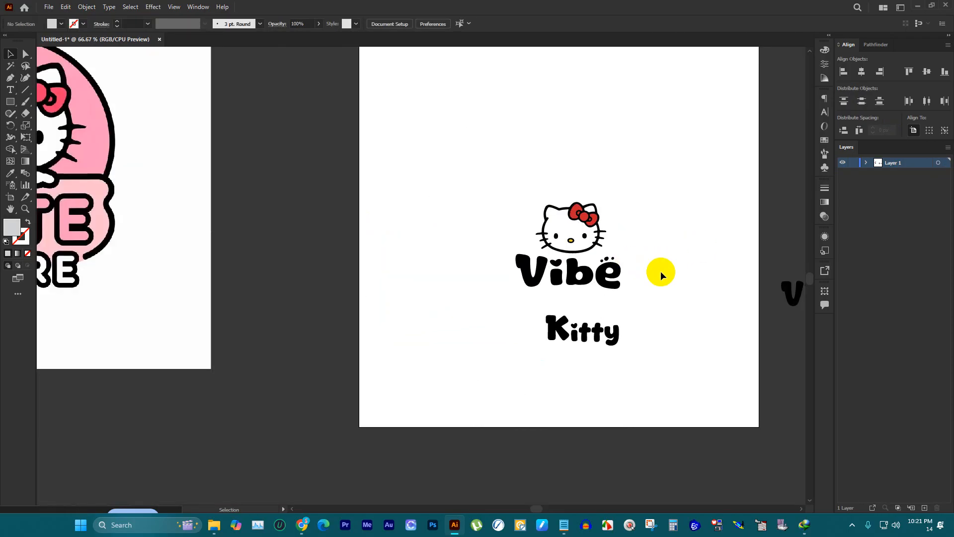
pyautogui.scroll(2, 658, 283)
pyautogui.moveTo(539, 385); pyautogui.dragTo(527, 326)
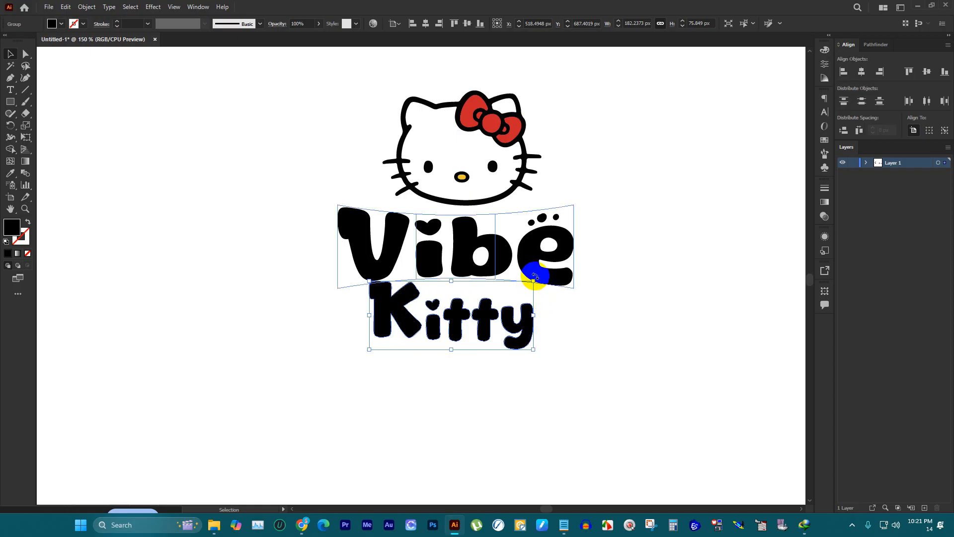
pyautogui.moveTo(534, 316); pyautogui.dragTo(491, 315)
pyautogui.moveTo(478, 313); pyautogui.dragTo(536, 293)
pyautogui.click(544, 290)
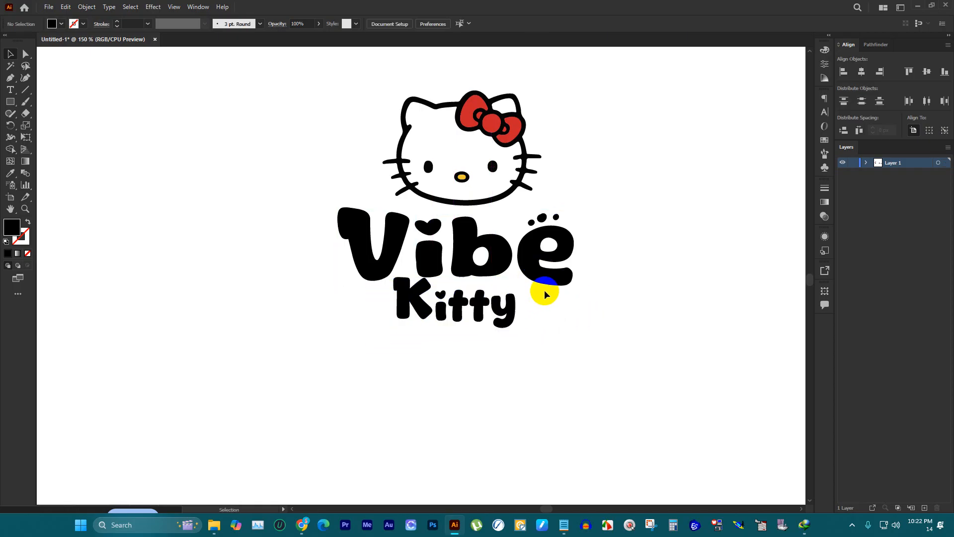
# Step: Ungroup "Kitty", shrink its "K" to about 31 px wide and move it closer to the "i"
pyautogui.scroll(-1, 553, 298)
pyautogui.scroll(4, 537, 314)
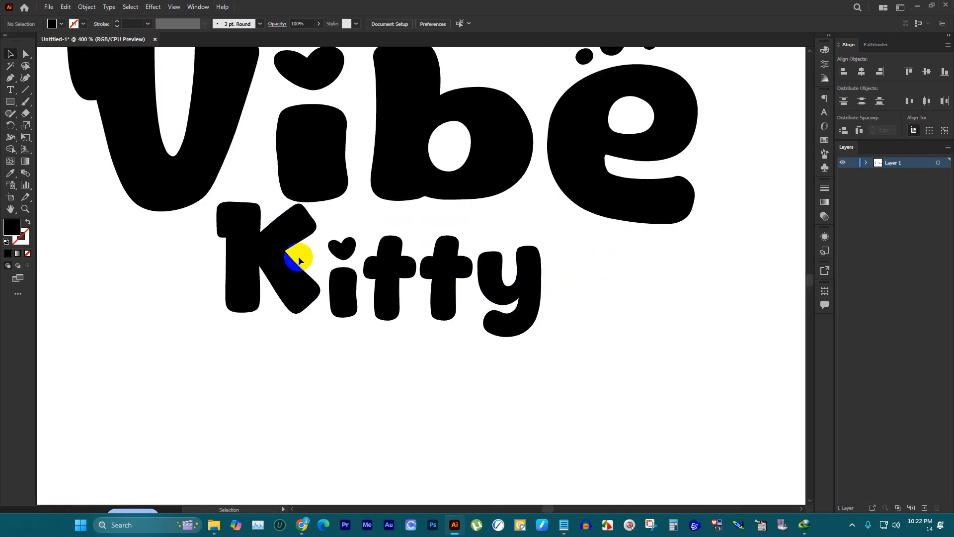
pyautogui.click(289, 222)
pyautogui.rightClick(301, 219)
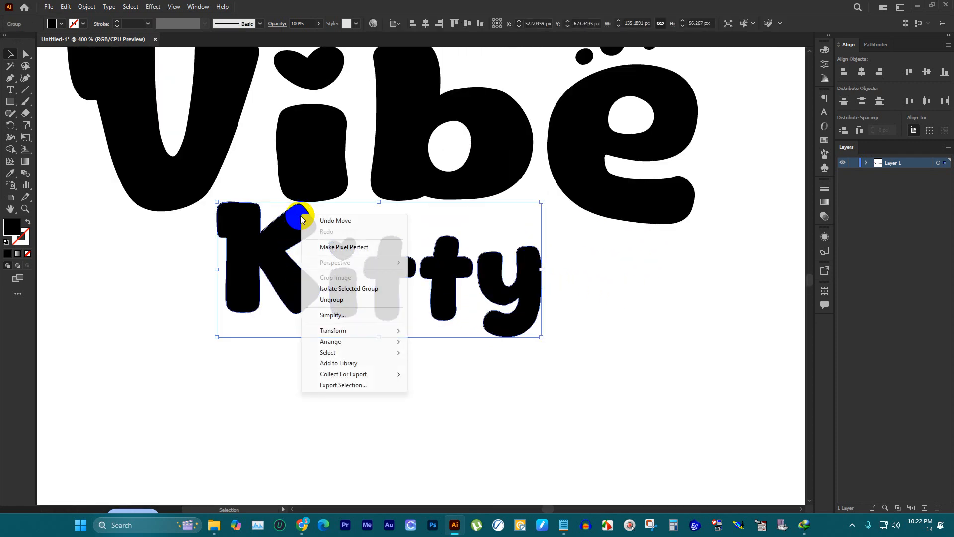
pyautogui.click(331, 299)
pyautogui.click(268, 252)
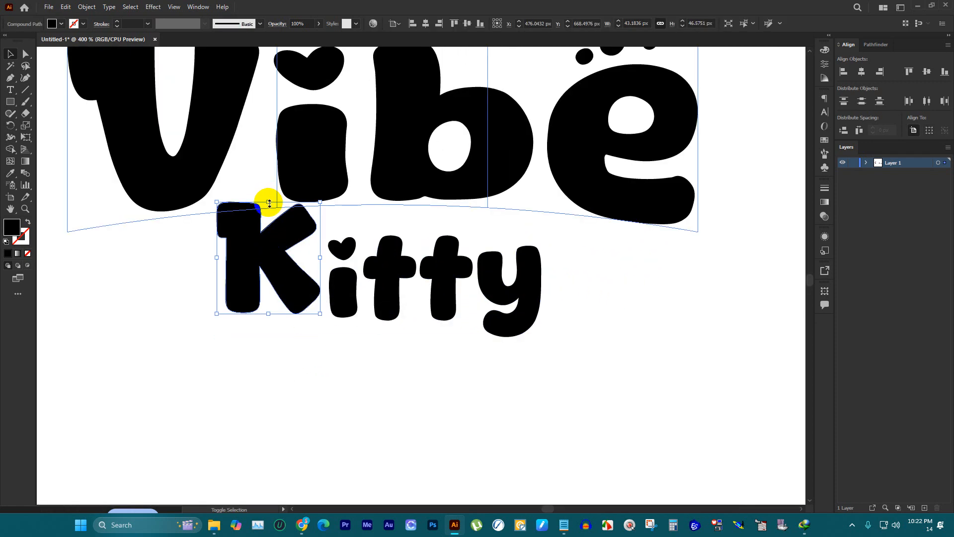
pyautogui.moveTo(270, 203); pyautogui.dragTo(276, 231)
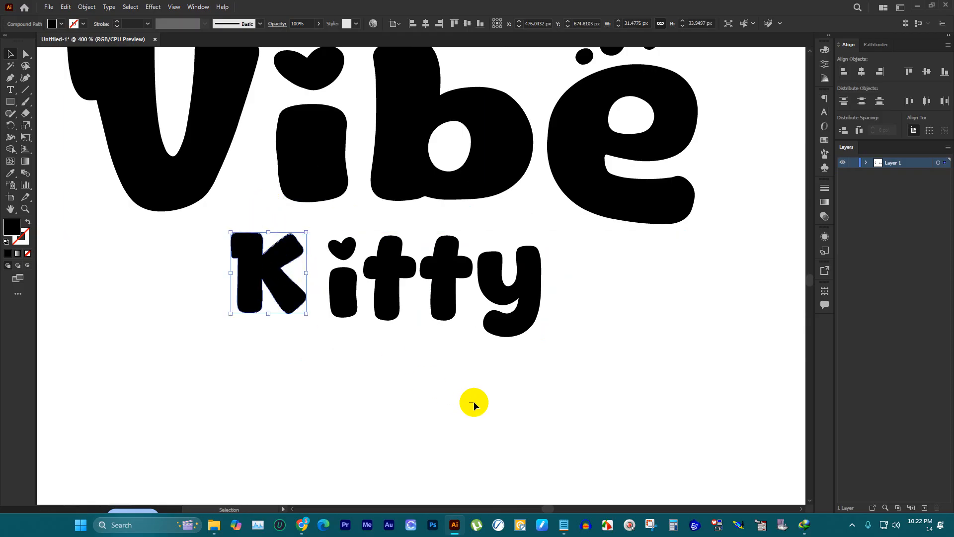
pyautogui.click(473, 405)
pyautogui.moveTo(276, 292); pyautogui.dragTo(293, 292)
pyautogui.click(619, 359)
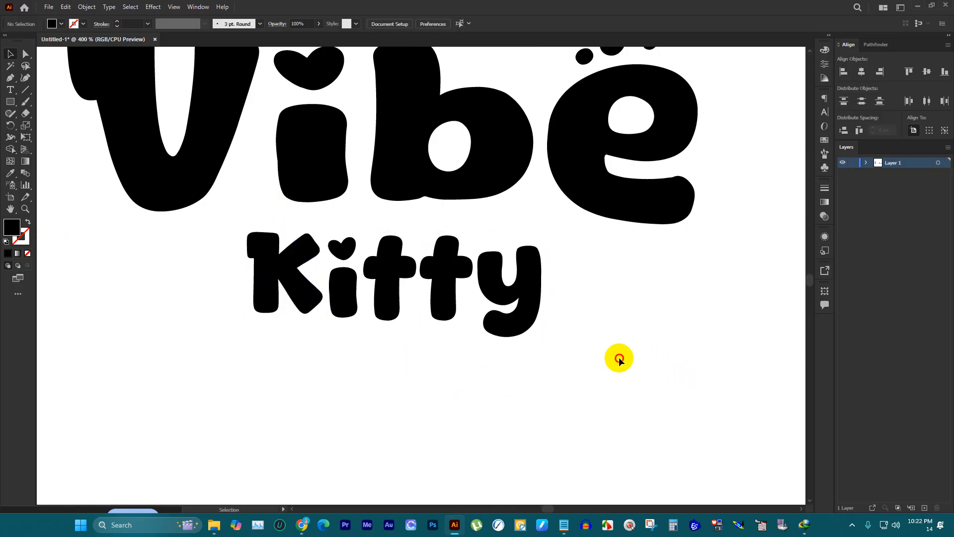
# Step: Group all the letters of the word "Kitty"
pyautogui.moveTo(619, 359); pyautogui.dragTo(283, 242)
pyautogui.hotkey('ctrl', 'g')
pyautogui.scroll(-3, 530, 278)
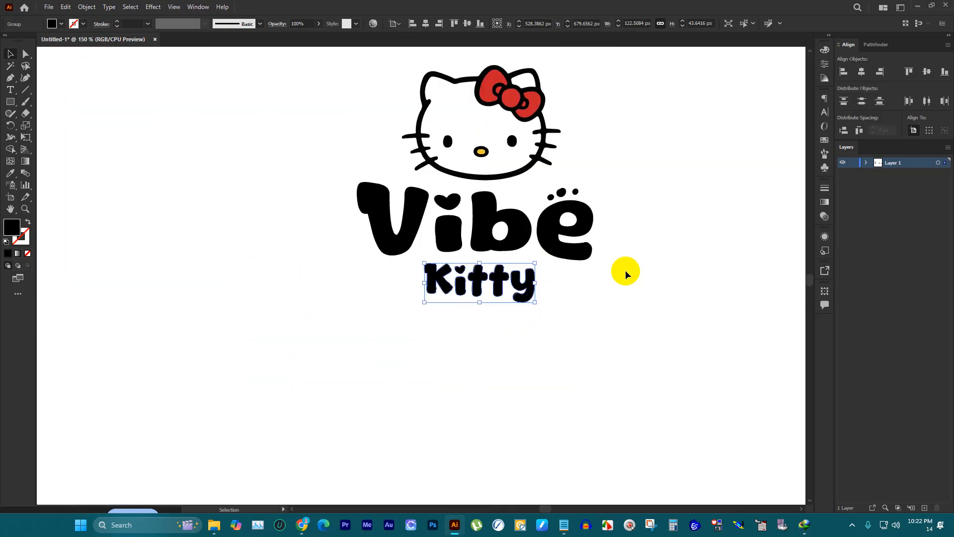
# Step: Expand the warped "Vibe" together with "Kitty" into plain paths and deselect them
pyautogui.moveTo(622, 320); pyautogui.dragTo(443, 229)
pyautogui.click(87, 7)
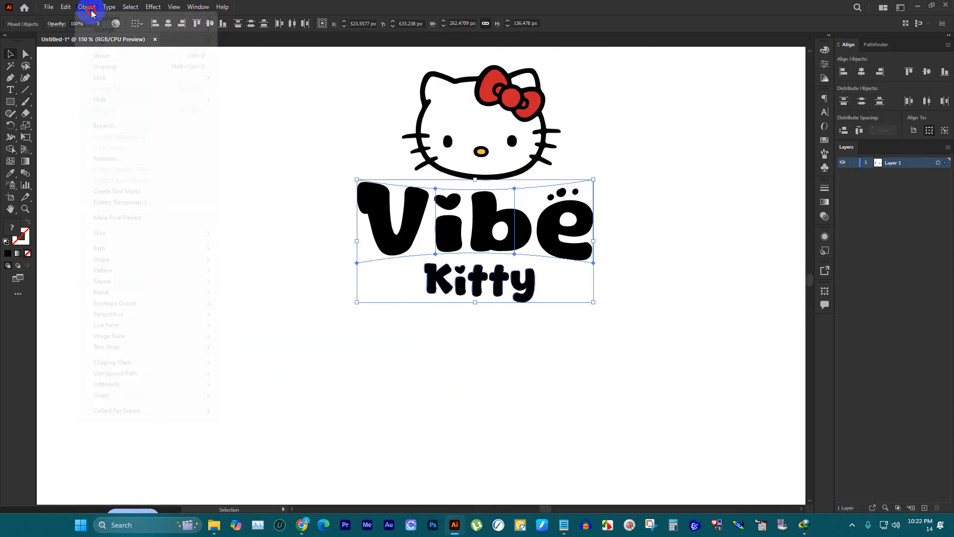
pyautogui.click(101, 125)
pyautogui.click(463, 321)
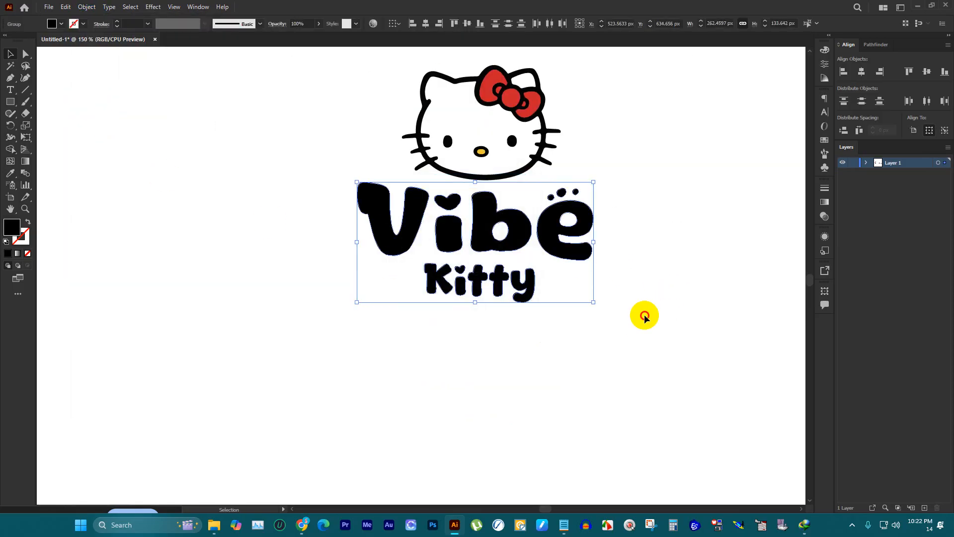
pyautogui.click(644, 314)
# Step: Centre the kitty head horizontally over "Vibe", using "Vibe" as the key object
pyautogui.moveTo(385, 215); pyautogui.dragTo(479, 198)
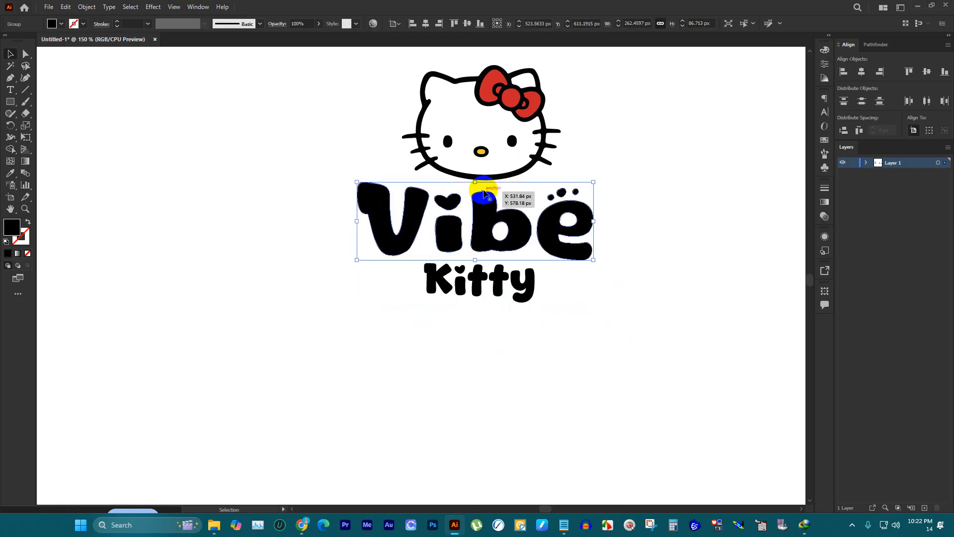
pyautogui.keyDown('shift'); pyautogui.click(507, 174); pyautogui.keyUp('shift')
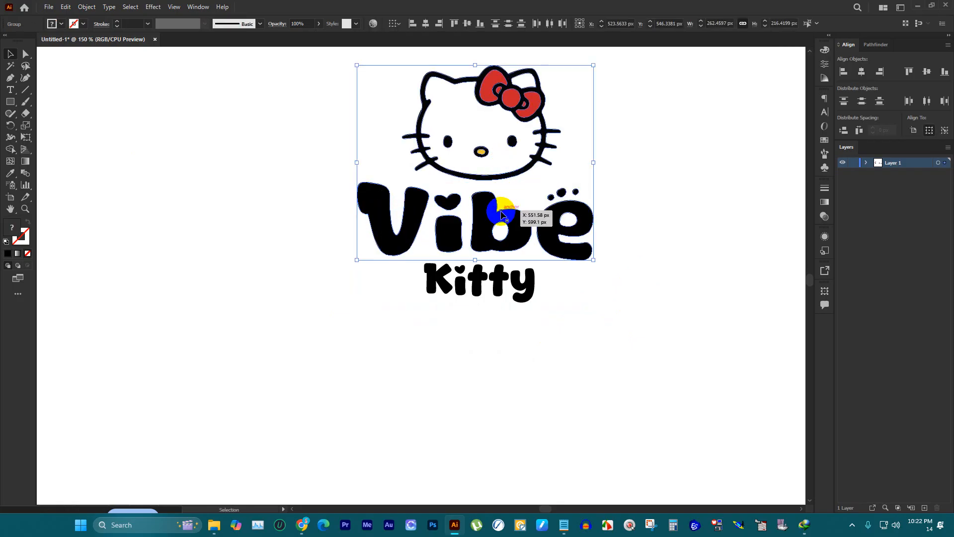
pyautogui.moveTo(502, 209); pyautogui.dragTo(506, 207)
pyautogui.click(512, 238)
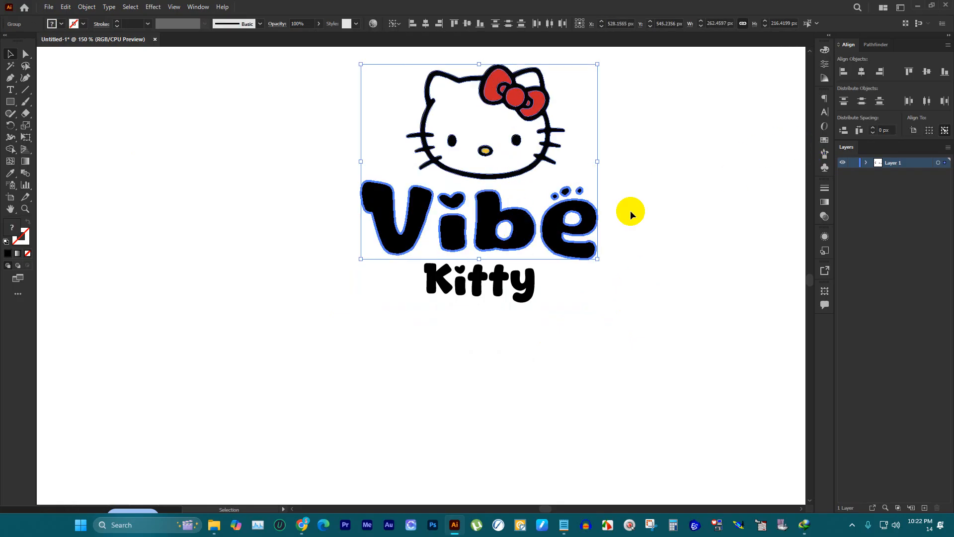
pyautogui.click(861, 70)
pyautogui.click(713, 255)
# Step: Centre the word "Kitty" horizontally under "Vibe", with "Vibe" as the key object
pyautogui.moveTo(502, 393); pyautogui.dragTo(437, 292)
pyautogui.keyDown('shift'); pyautogui.click(491, 244); pyautogui.keyUp('shift')
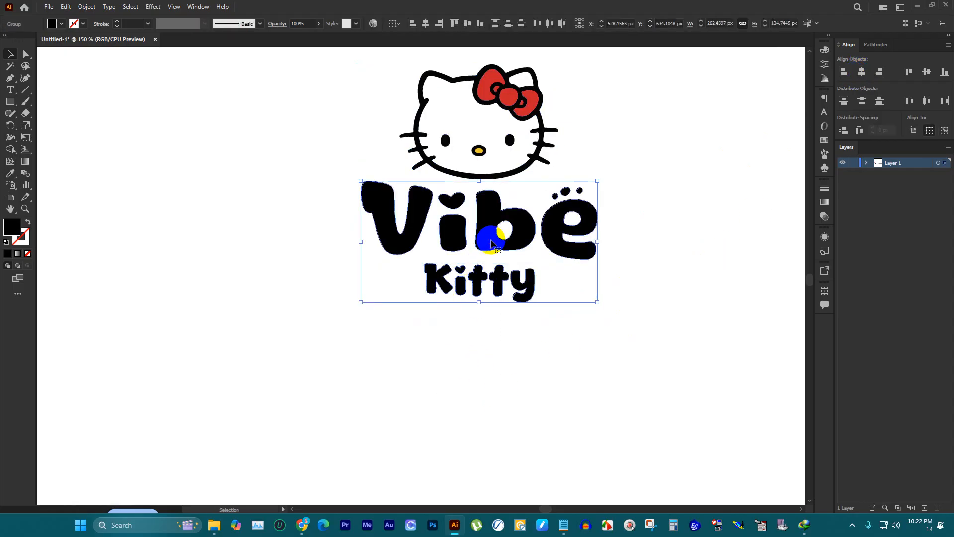
pyautogui.click(491, 244)
pyautogui.click(863, 71)
pyautogui.click(702, 170)
# Step: Recolour the word "Vibe" with the pink sampled from the CUTE lettering of the reference logo
pyautogui.scroll(-3, 612, 263)
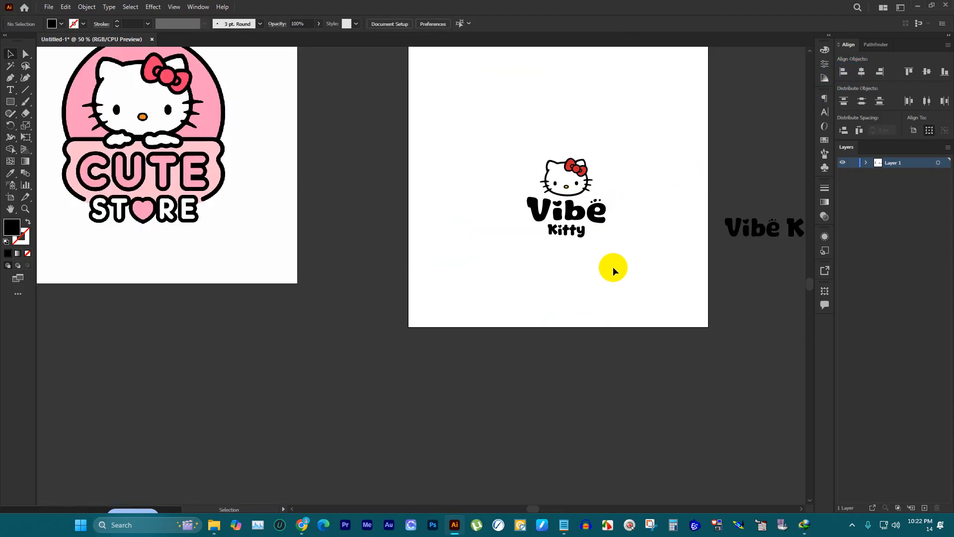
pyautogui.scroll(4, 609, 265)
pyautogui.scroll(-1, 380, 273)
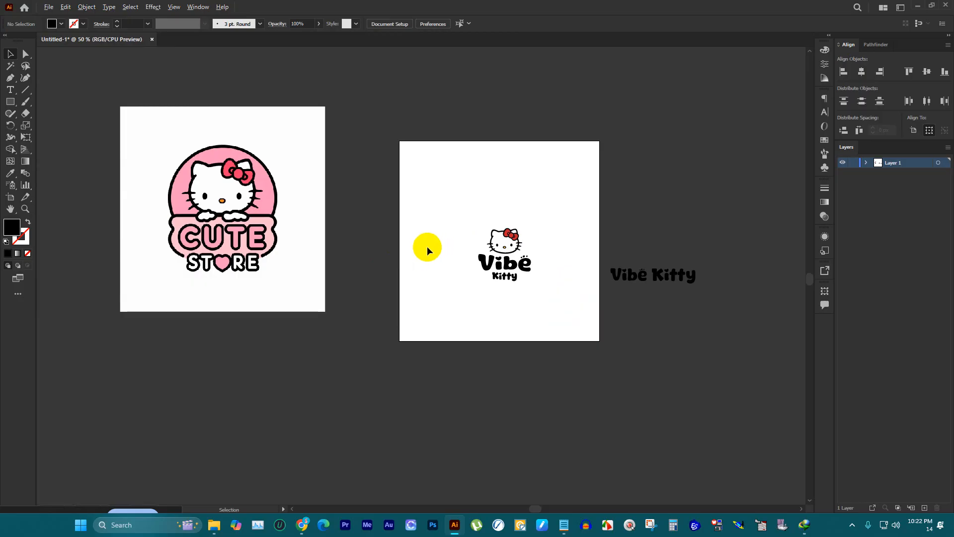
pyautogui.scroll(1, 429, 247)
pyautogui.scroll(-1, 454, 255)
pyautogui.scroll(3, 565, 281)
pyautogui.click(418, 248)
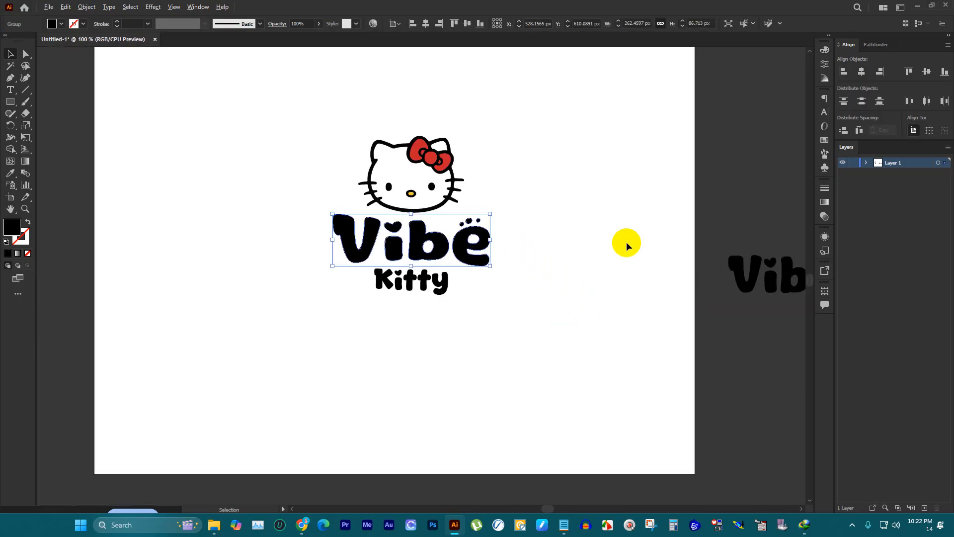
pyautogui.scroll(-3, 627, 246)
pyautogui.press('i')
pyautogui.click(341, 212)
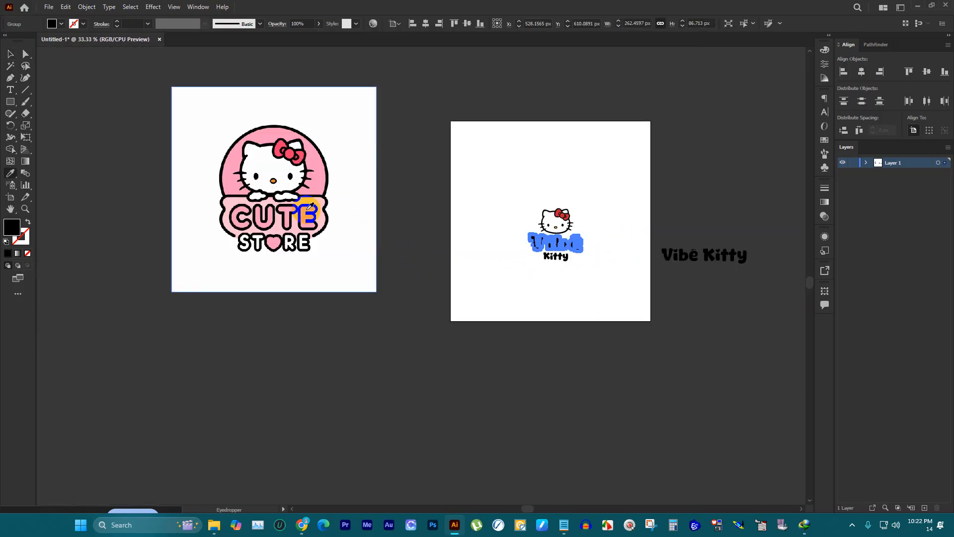
pyautogui.click(25, 53)
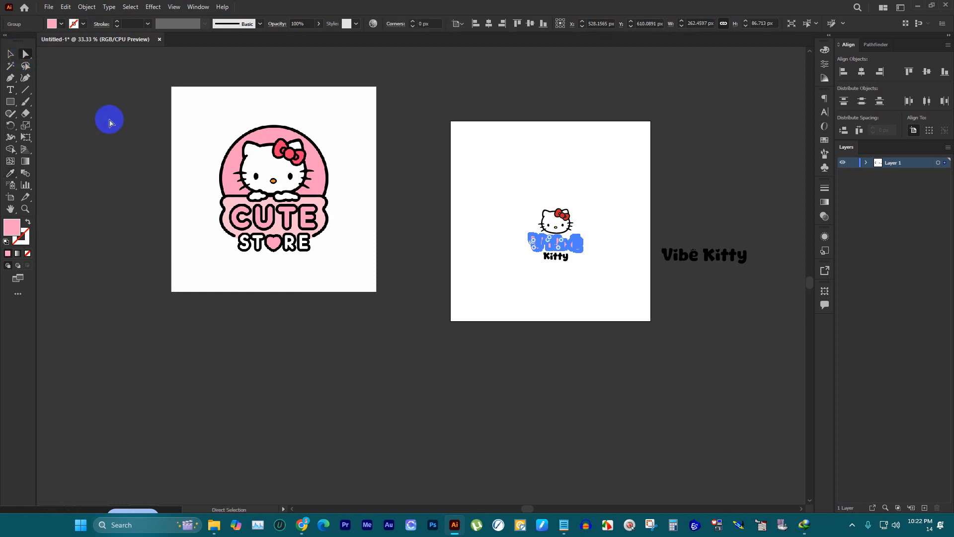
pyautogui.click(507, 289)
# Step: Recolour the word "Kitty" with the reddish pink sampled from the bow in the reference logo
pyautogui.scroll(2, 602, 265)
pyautogui.moveTo(592, 260); pyautogui.dragTo(480, 245)
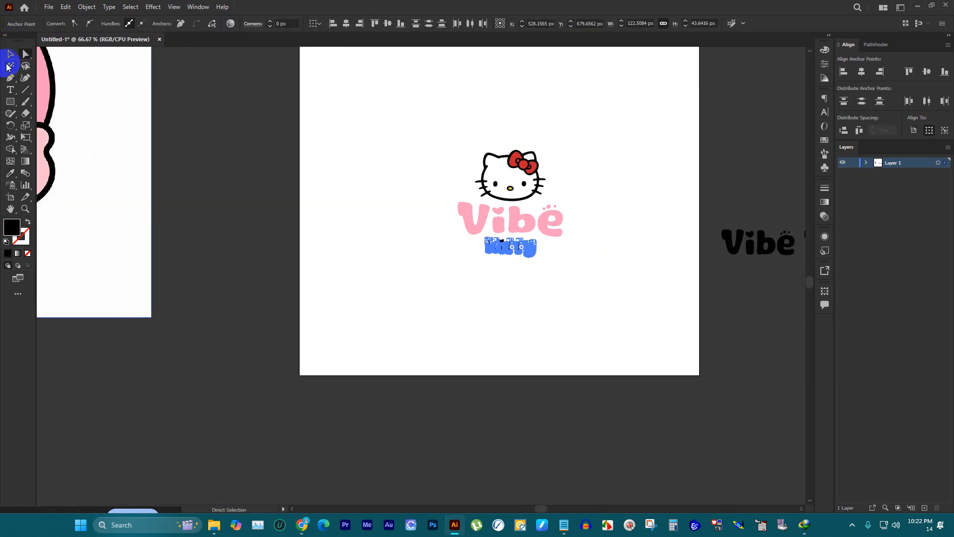
pyautogui.click(10, 55)
pyautogui.scroll(-3, 694, 264)
pyautogui.scroll(2, 482, 175)
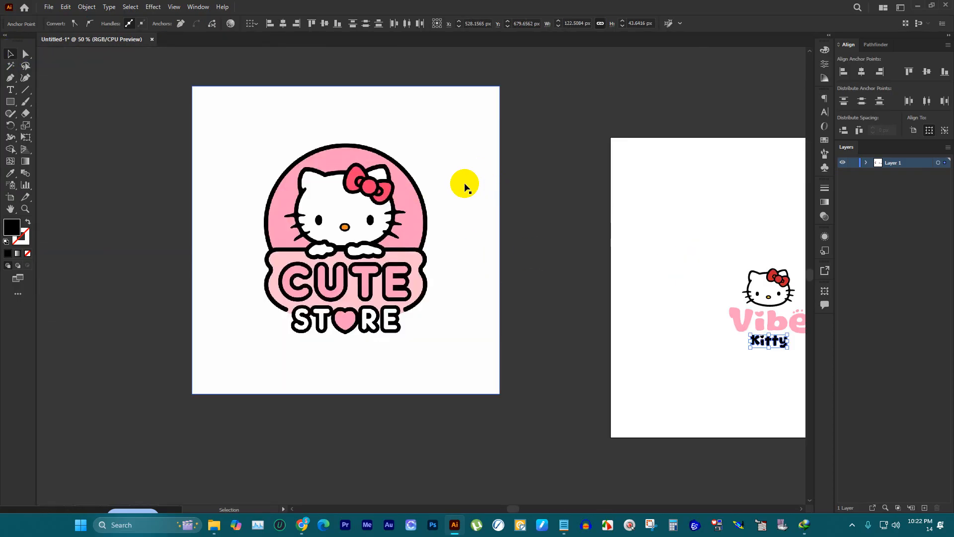
pyautogui.press('i')
pyautogui.click(384, 190)
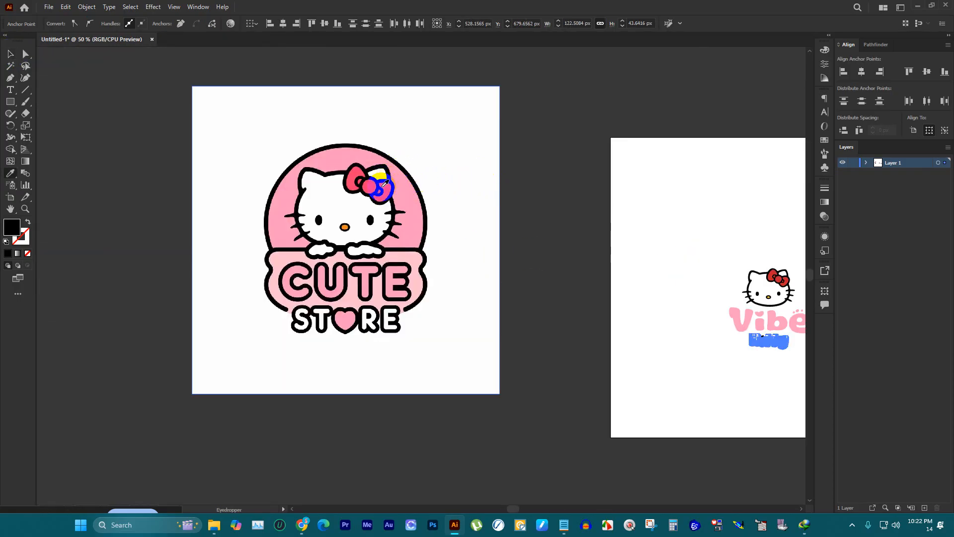
pyautogui.scroll(2, 387, 194)
pyautogui.click(395, 176)
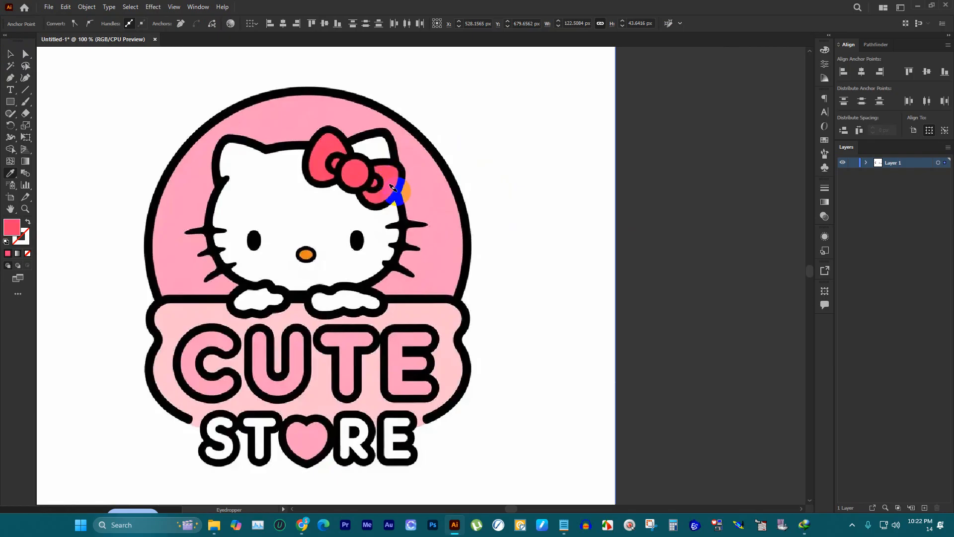
pyautogui.scroll(-4, 392, 181)
pyautogui.click(11, 54)
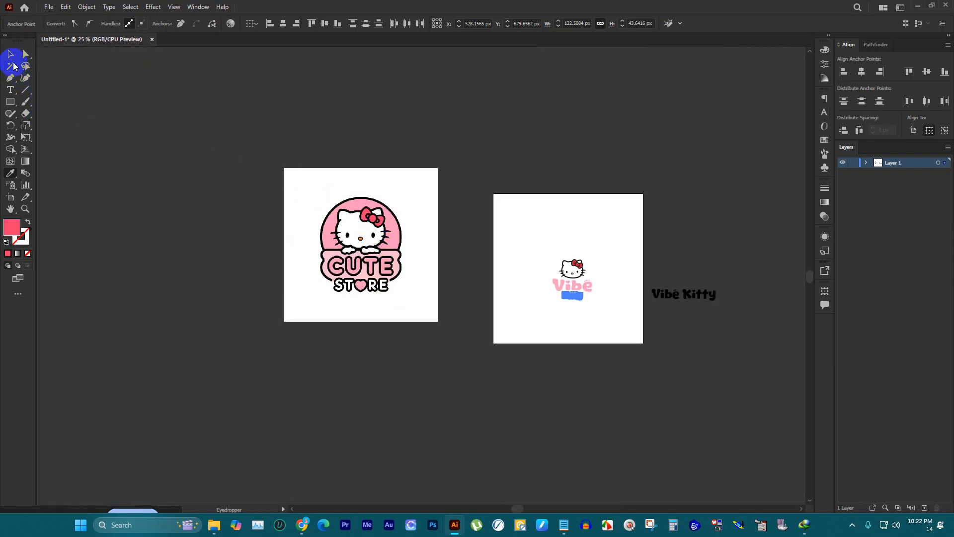
pyautogui.click(252, 199)
# Step: Group the words "Vibe" and "Kitty" together
pyautogui.scroll(4, 600, 299)
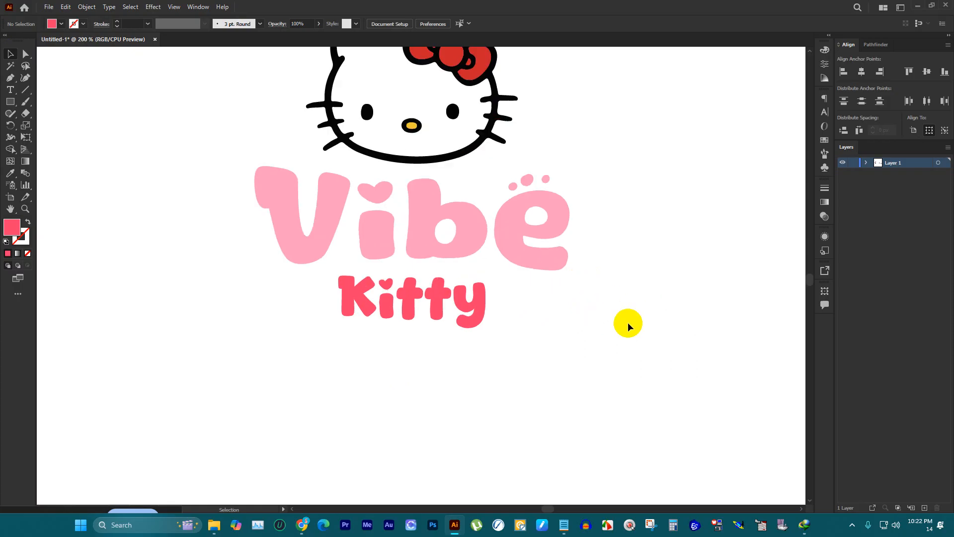
pyautogui.moveTo(636, 320); pyautogui.dragTo(381, 251)
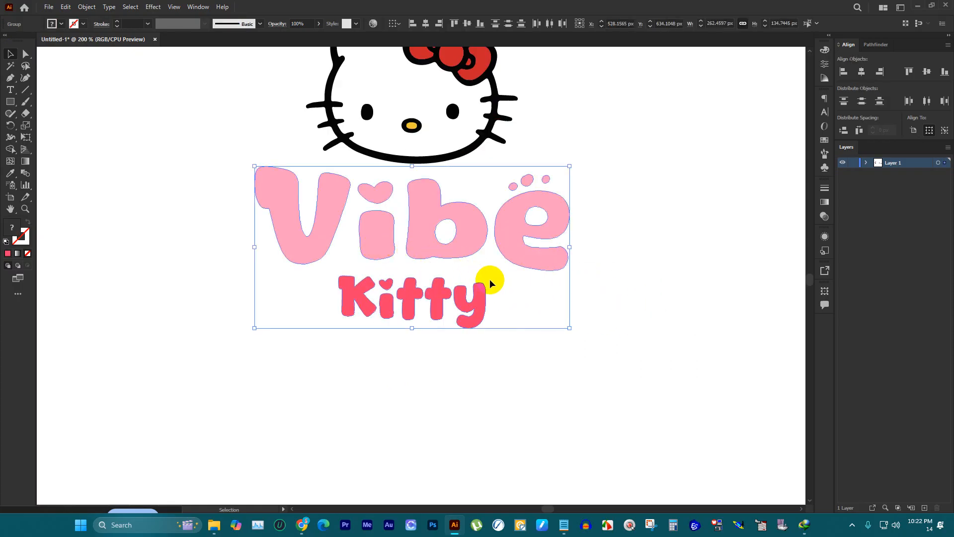
pyautogui.press('a')
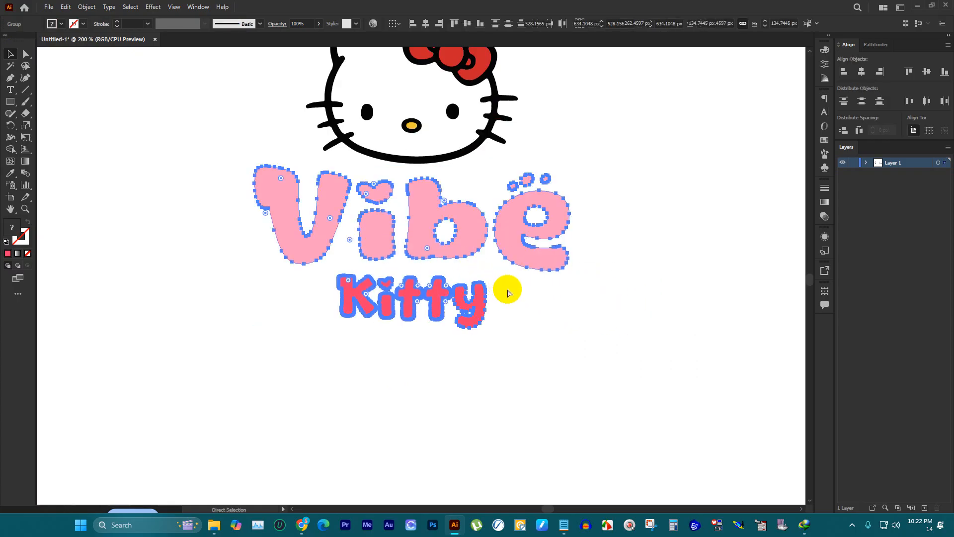
pyautogui.hotkey('ctrl', 'g')
pyautogui.press('v')
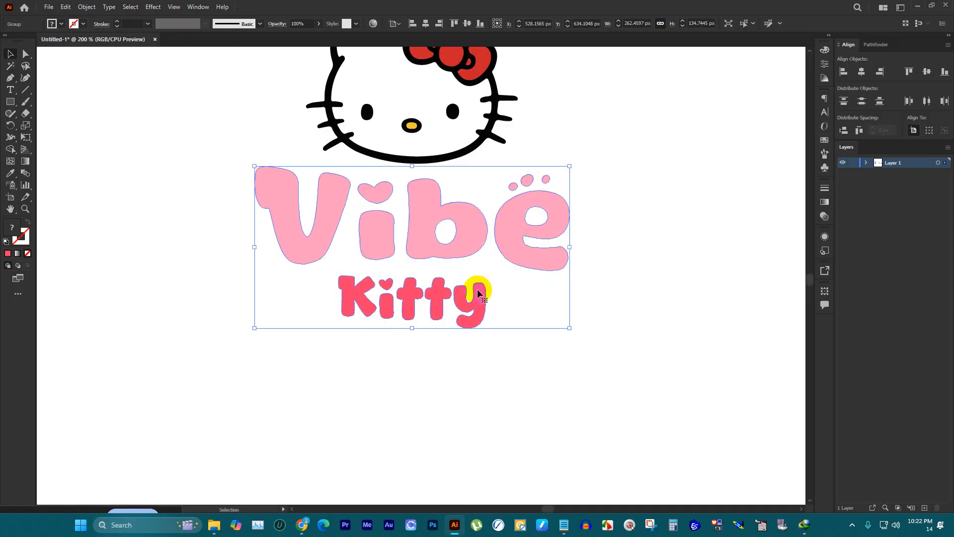
pyautogui.hotkey('ctrl', 'shift', 'g')
# Step: Sample the pale pink of the reference logo's banner for the grouped "Vibe Kitty" lettering
pyautogui.scroll(-3, 553, 139)
pyautogui.scroll(5, 542, 162)
pyautogui.scroll(-2, 505, 182)
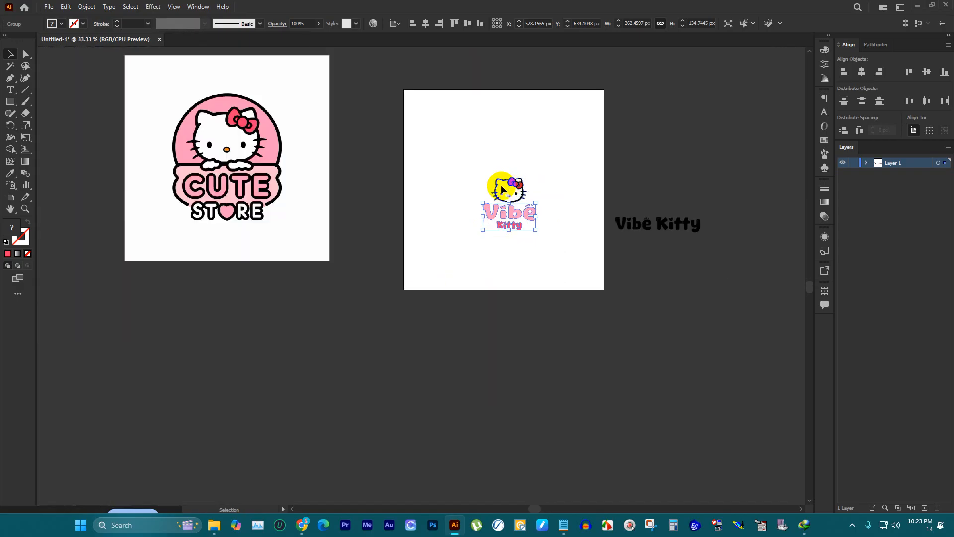
pyautogui.scroll(2, 267, 172)
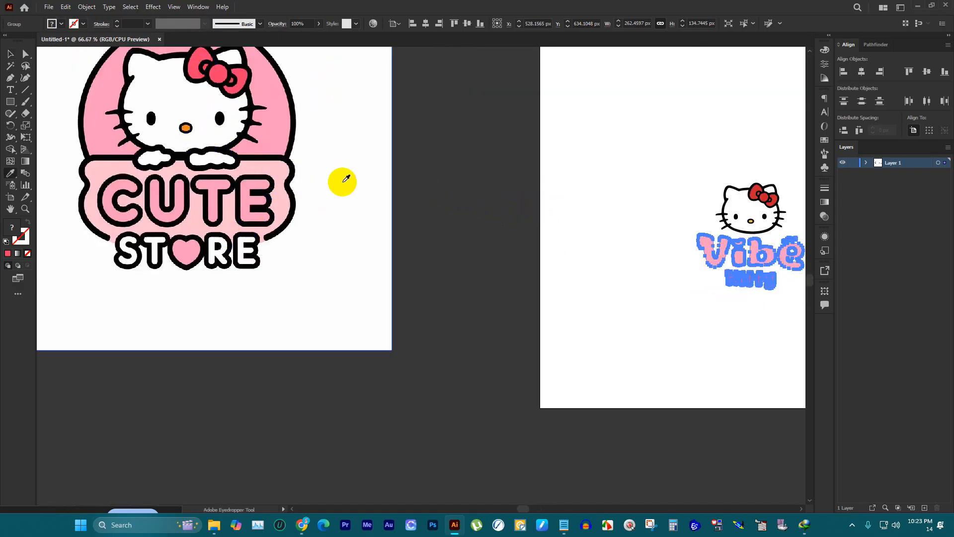
pyautogui.press('i')
pyautogui.click(274, 161)
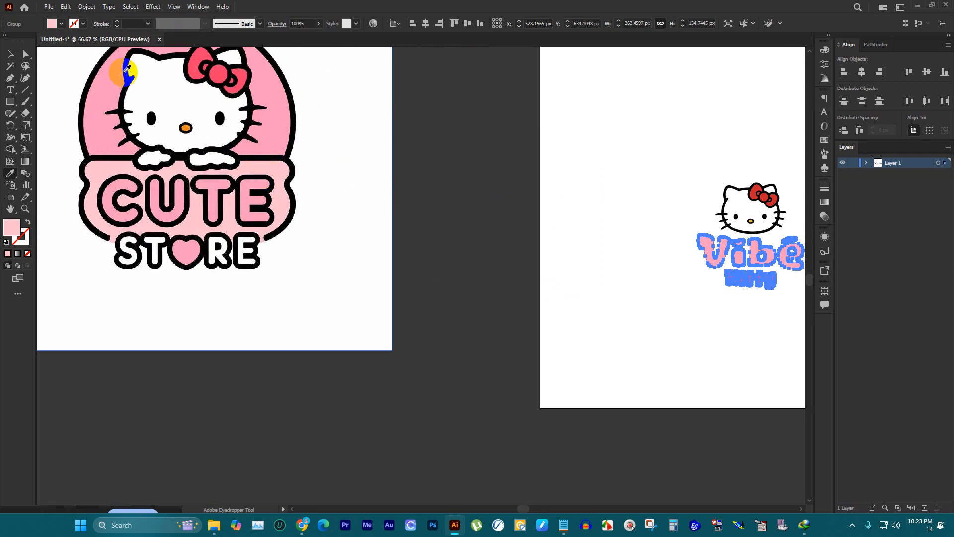
pyautogui.click(10, 54)
pyautogui.scroll(-2, 337, 295)
pyautogui.scroll(4, 581, 273)
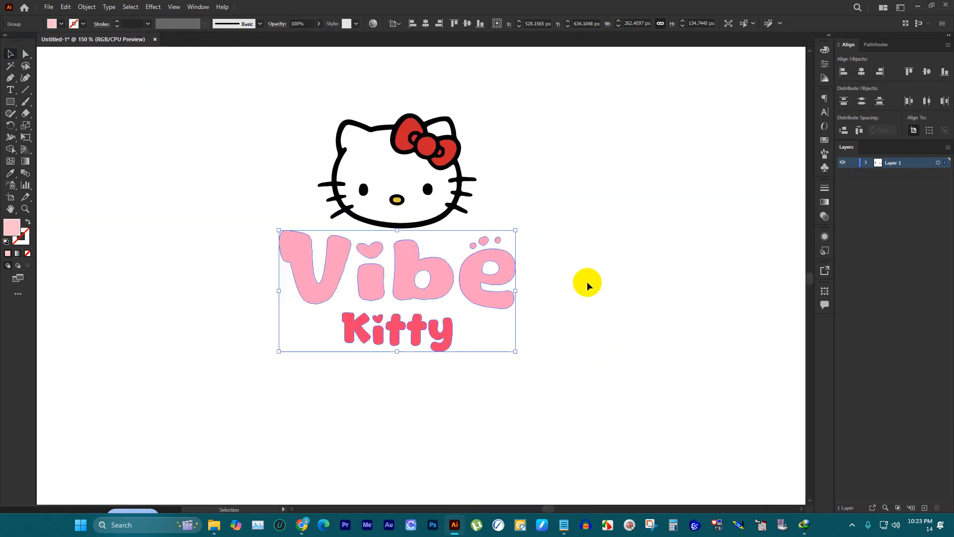
pyautogui.click(86, 7)
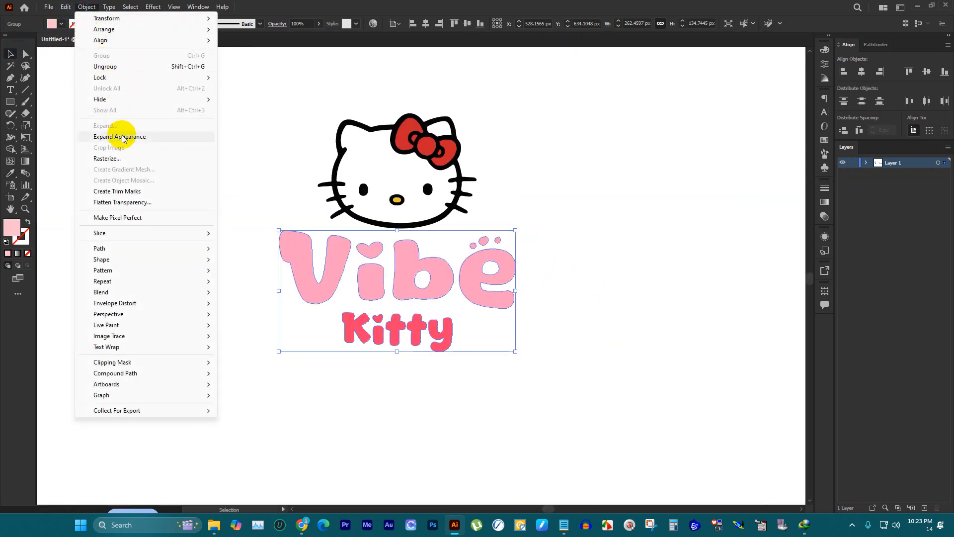
pyautogui.moveTo(119, 249)
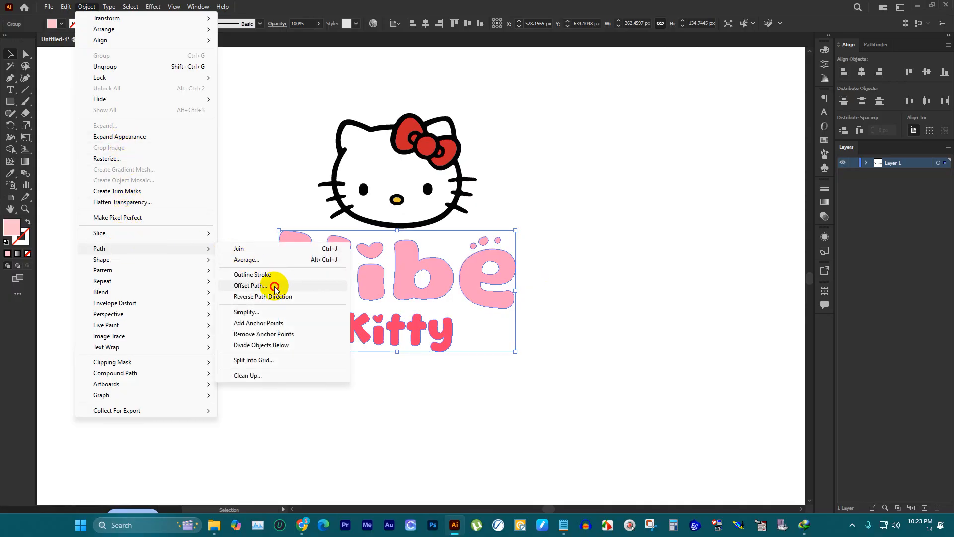
pyautogui.click(274, 286)
pyautogui.click(720, 124)
pyautogui.click(724, 148)
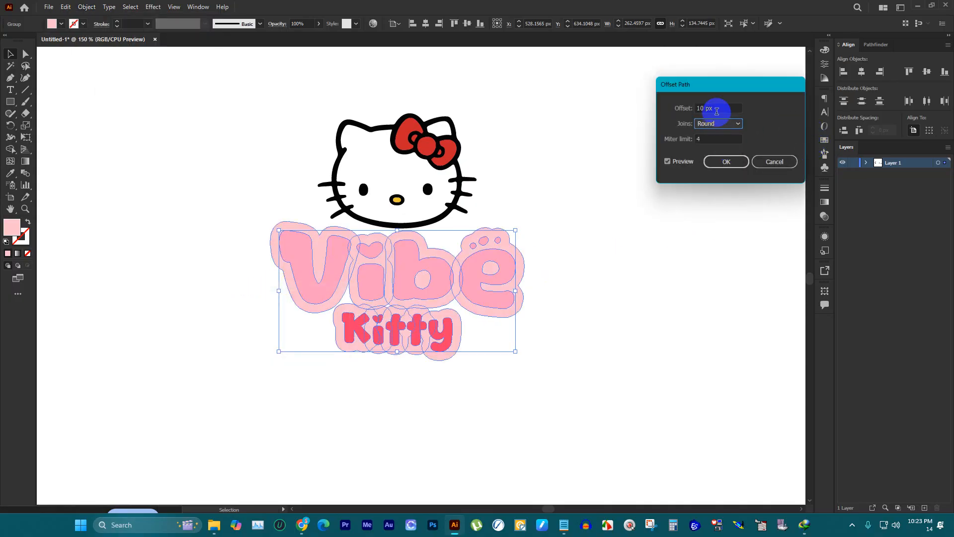
pyautogui.press('Up')
pyautogui.press('Up')
pyautogui.press('Up')
pyautogui.press('Up')
pyautogui.press('Up')
pyautogui.press('Up')
pyautogui.press('Up')
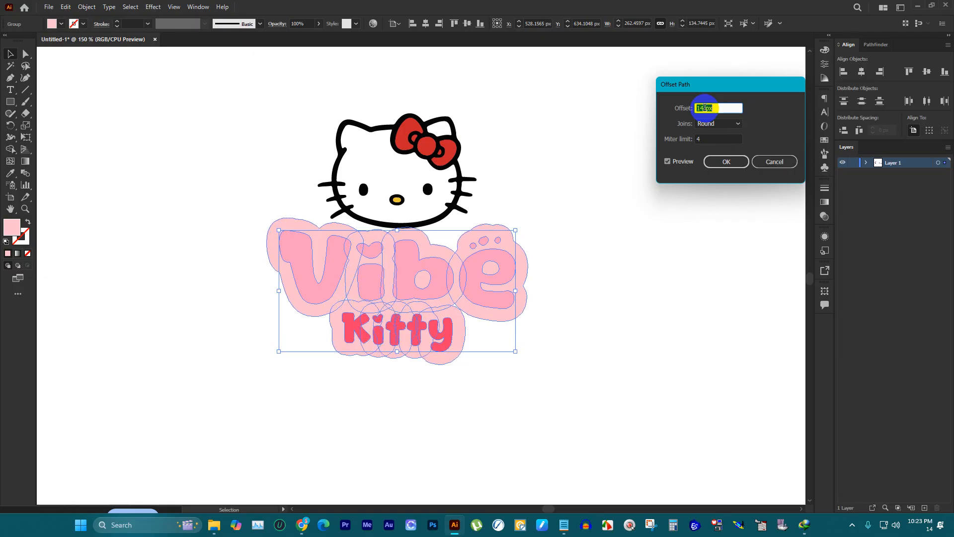
pyautogui.press('Up')
pyautogui.press('Up')
pyautogui.press('Up')
pyautogui.press('Up')
pyautogui.press('Up')
pyautogui.press('Up')
pyautogui.press('Up')
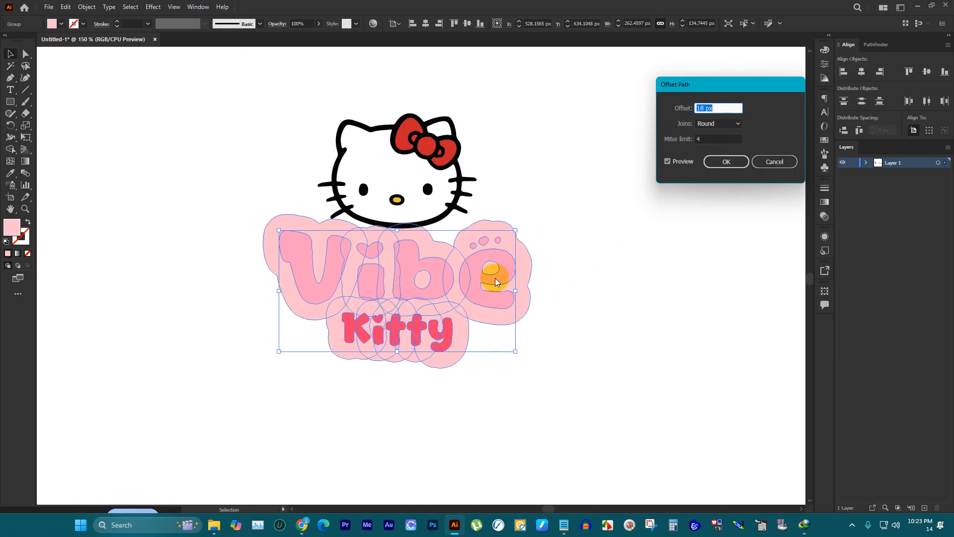
pyautogui.press('Up')
pyautogui.press('Up')
pyautogui.press('Up')
pyautogui.press('Up')
pyautogui.press('Up')
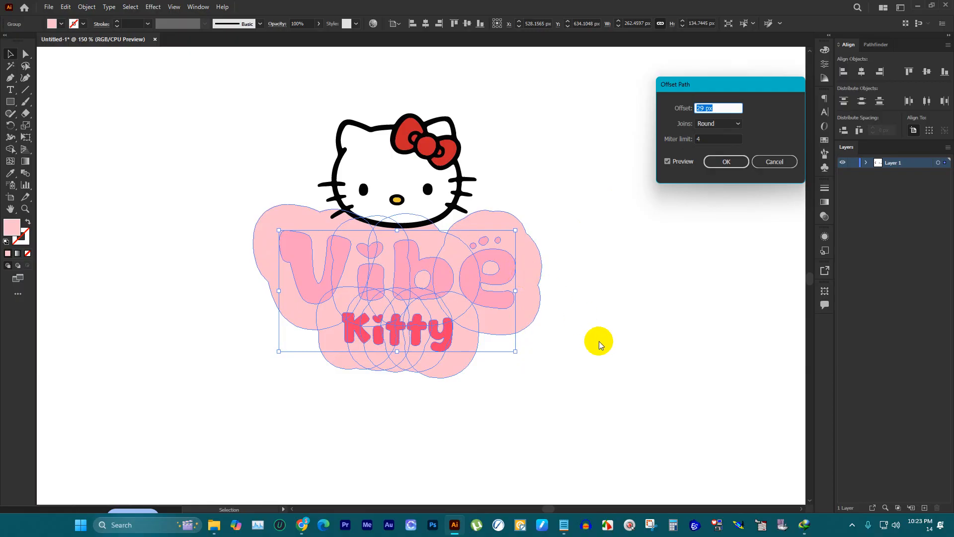
pyautogui.click(777, 163)
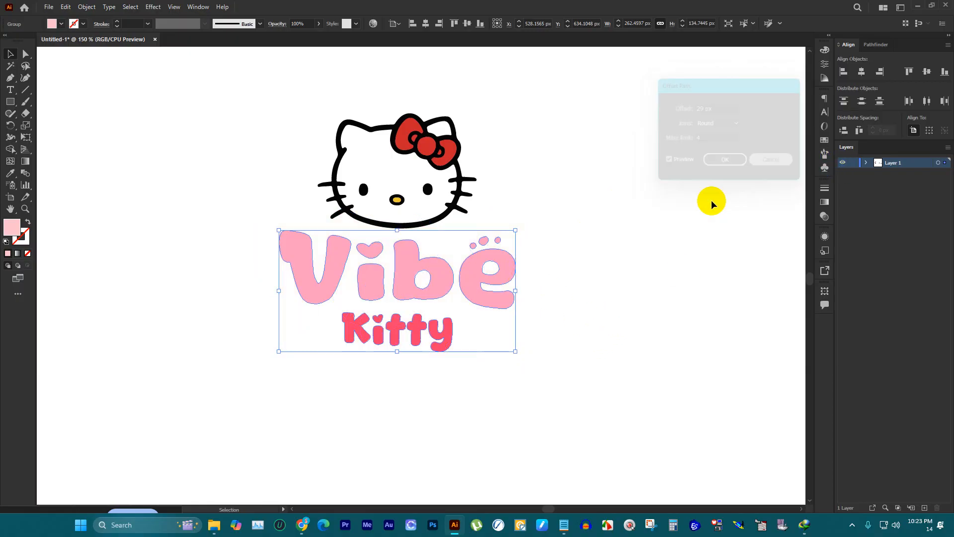
pyautogui.click(686, 207)
# Step: Ungroup the combined lettering so "Vibe" and "Kitty" are separate objects again, and deselect them
pyautogui.click(507, 271)
pyautogui.rightClick(507, 271)
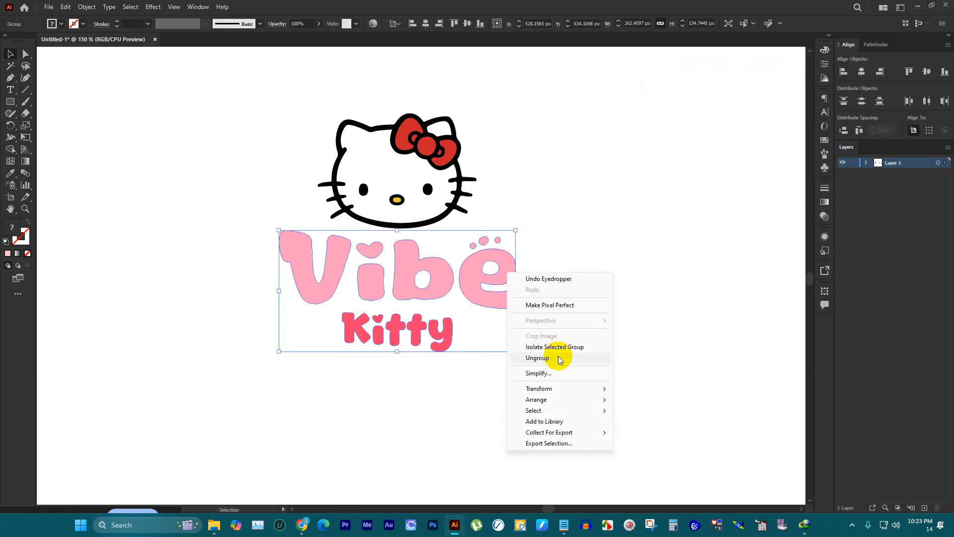
pyautogui.click(541, 231)
pyautogui.click(508, 266)
pyautogui.click(538, 267)
pyautogui.click(470, 266)
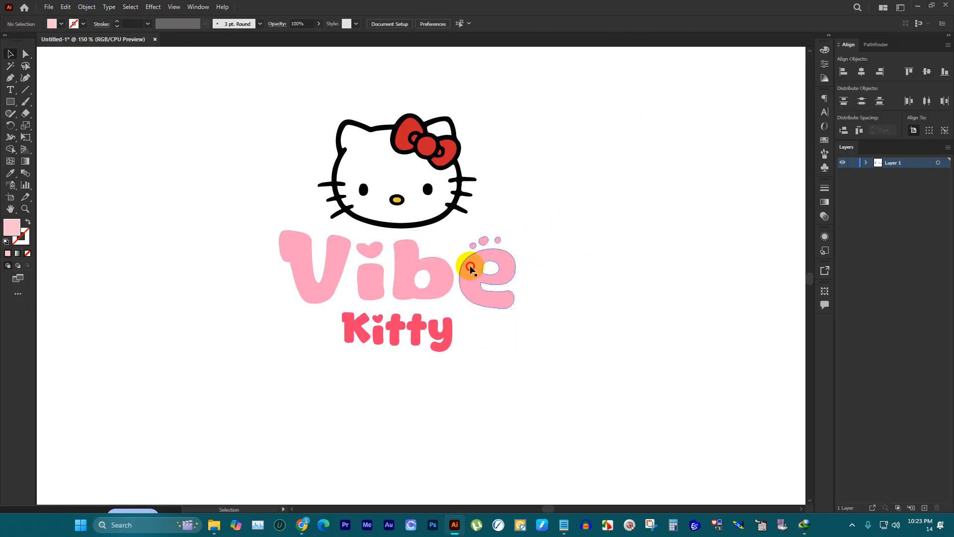
pyautogui.moveTo(470, 266); pyautogui.dragTo(487, 303)
pyautogui.hotkey('ctrl', 'z')
pyautogui.click(484, 287)
pyautogui.click(470, 282)
pyautogui.rightClick(470, 281)
pyautogui.click(516, 363)
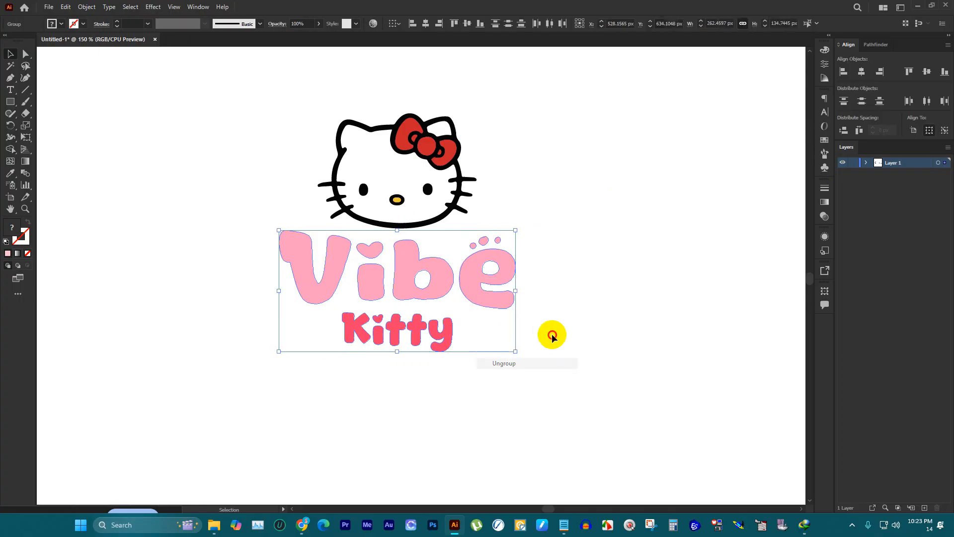
pyautogui.click(552, 336)
# Step: Place a copy of the word "Vibe" directly behind it and sample the pale pink of the reference logo's banner for it
pyautogui.click(482, 261)
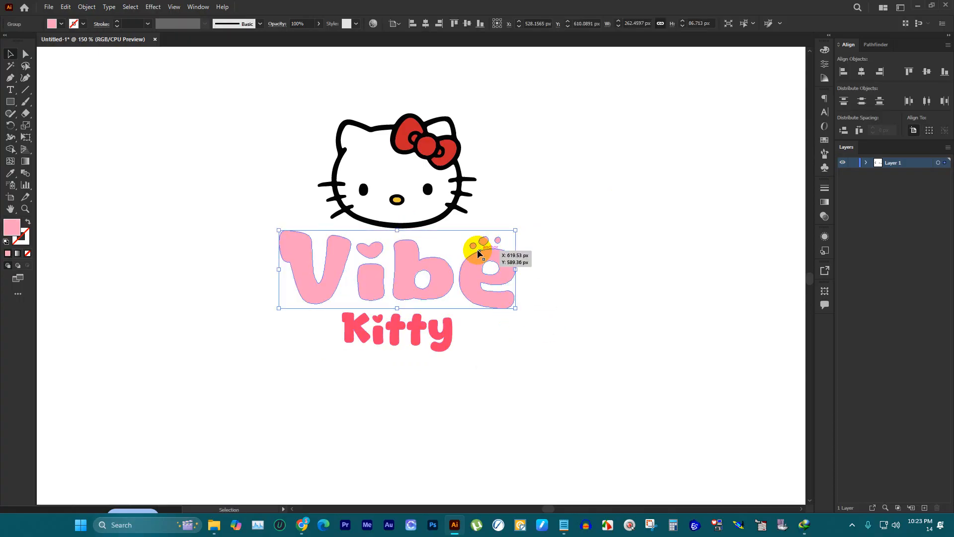
pyautogui.press('ctrl')
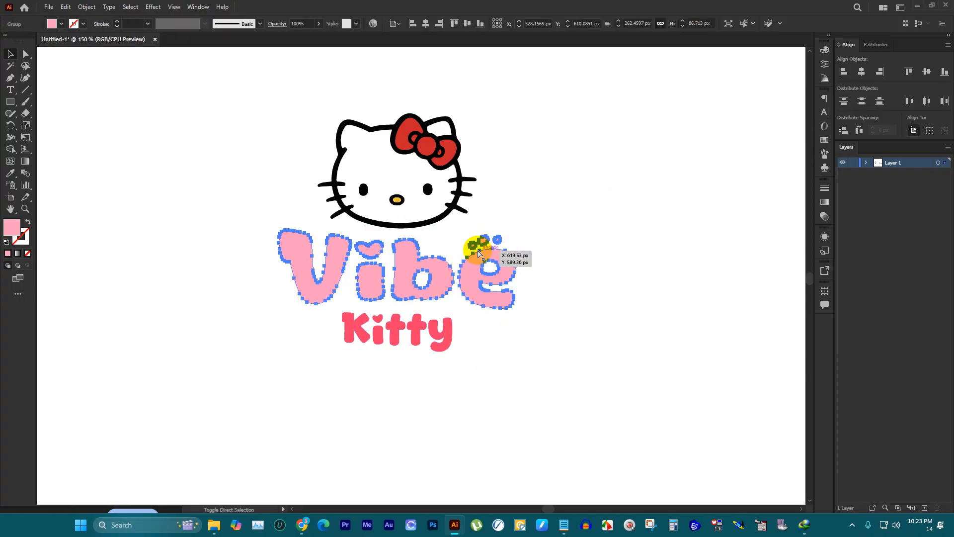
pyautogui.scroll(-3, 480, 255)
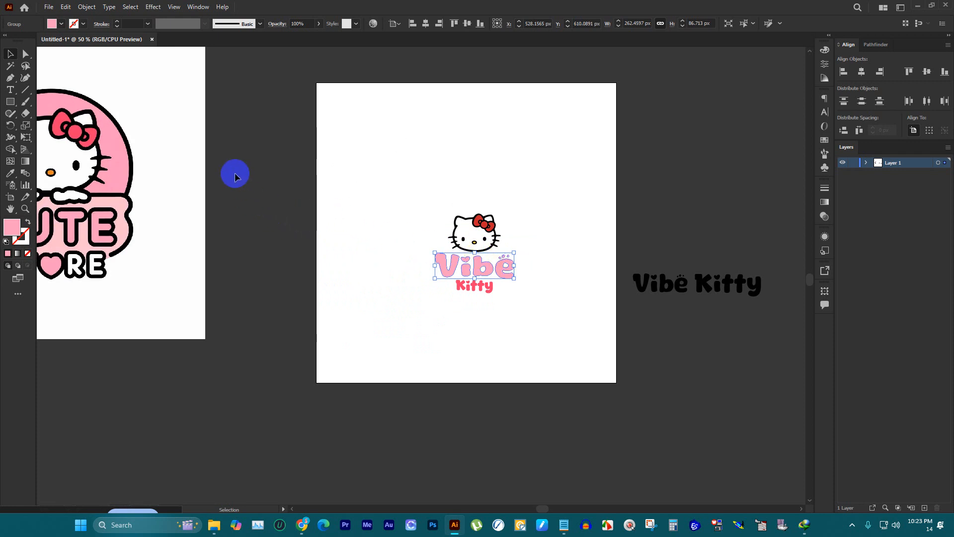
pyautogui.press('i')
pyautogui.click(108, 201)
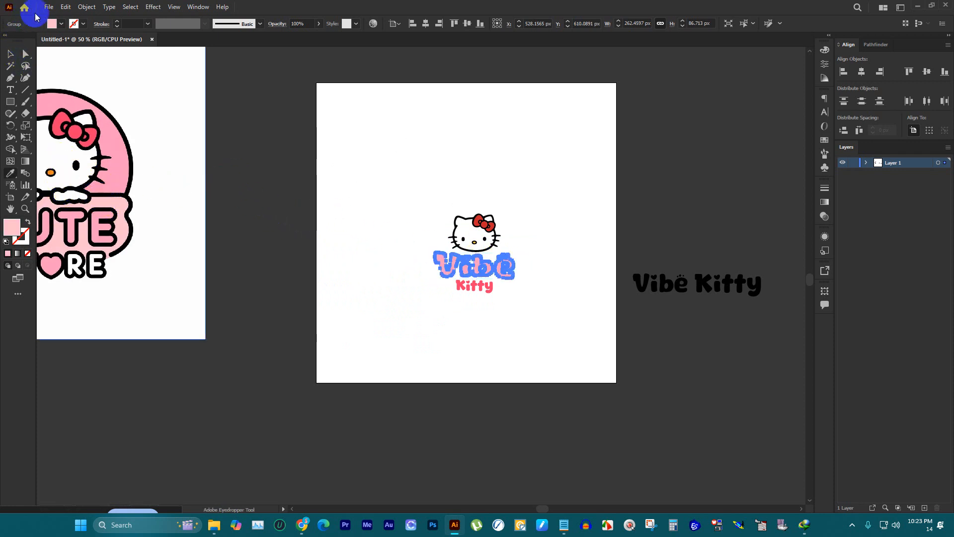
# Step: Offset the pale pink copy's path by 38 px with round joins to form the background shape, and deselect it
pyautogui.click(86, 7)
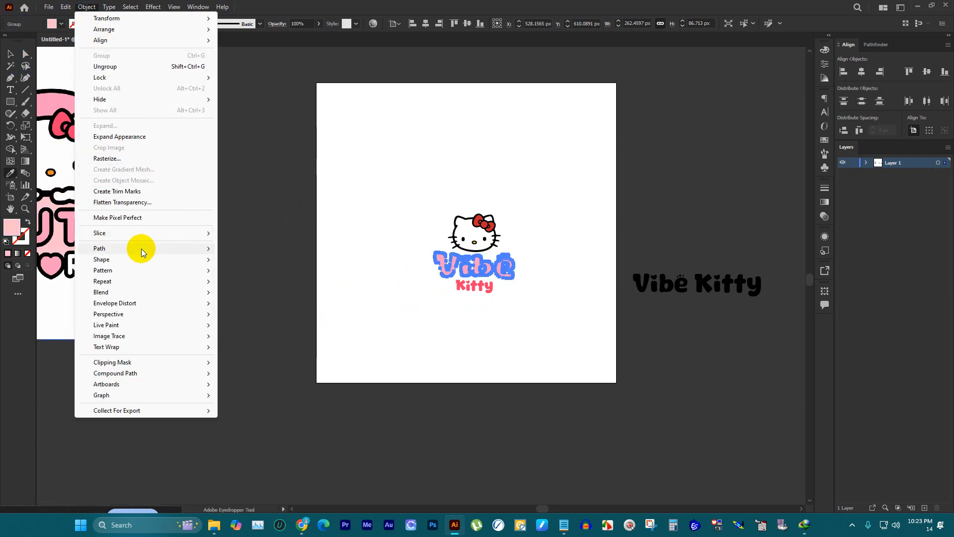
pyautogui.moveTo(143, 251)
pyautogui.click(253, 281)
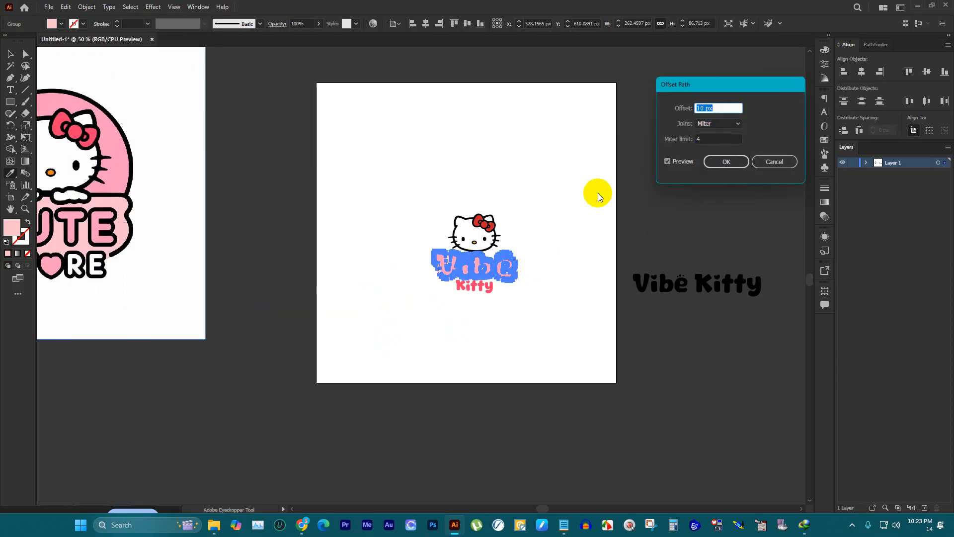
pyautogui.hotkey('shift', 'Up')
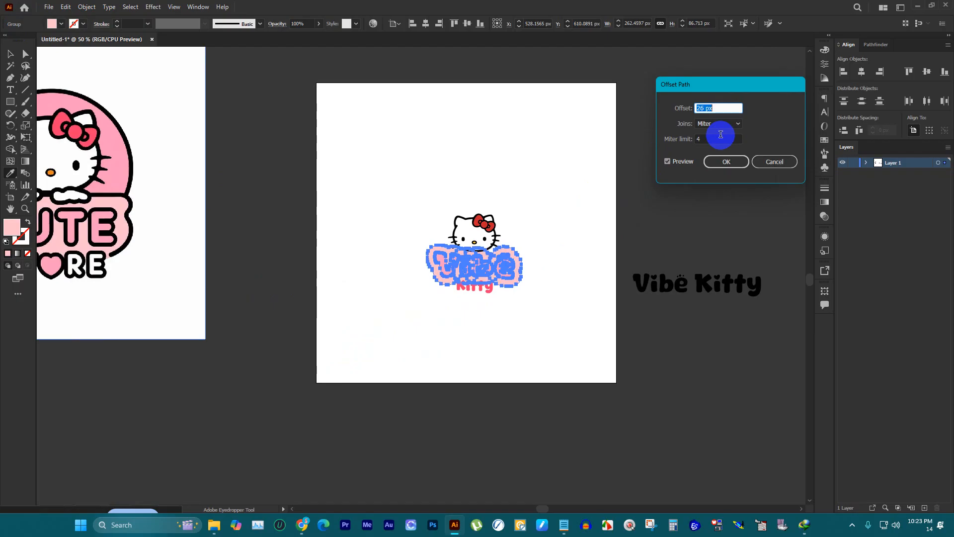
pyautogui.click(735, 128)
pyautogui.click(712, 146)
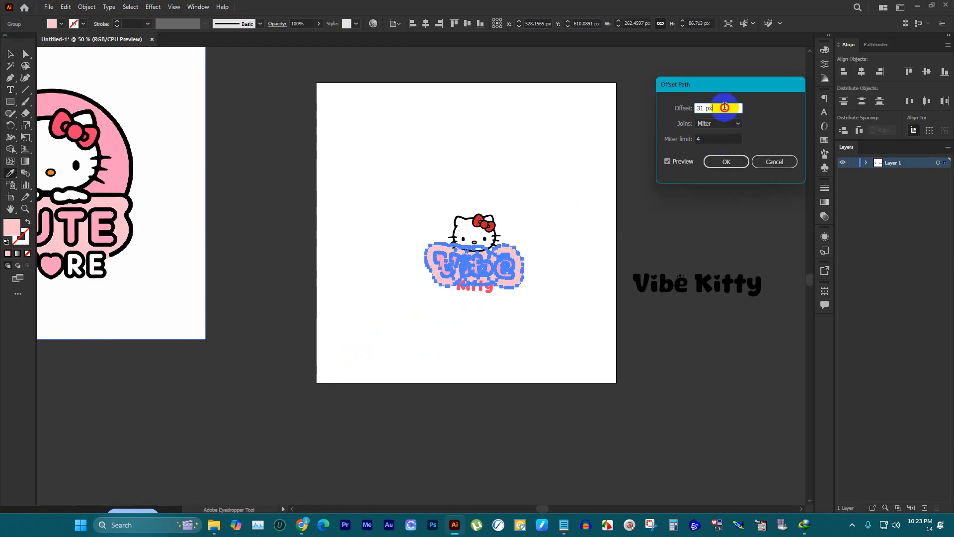
pyautogui.click(721, 125)
pyautogui.click(717, 138)
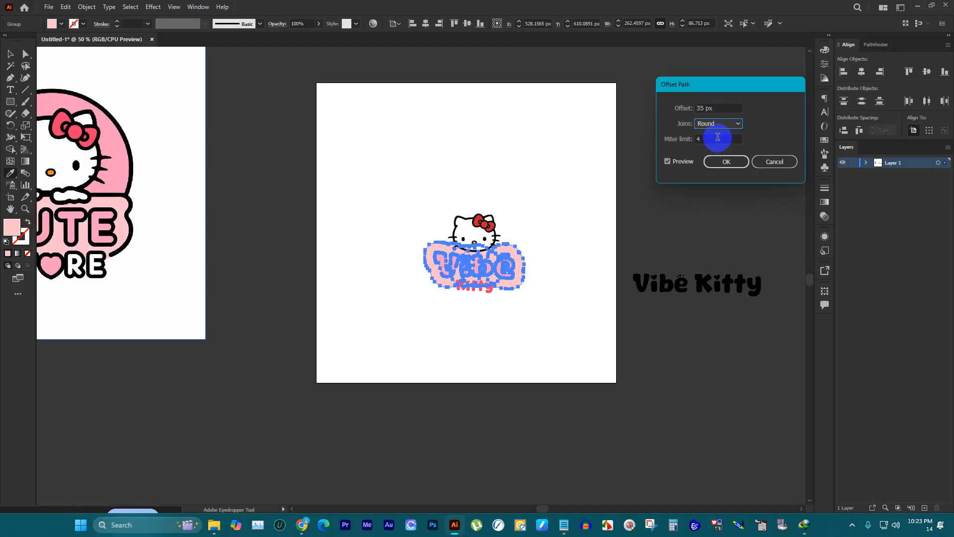
pyautogui.press('Up')
pyautogui.click(720, 162)
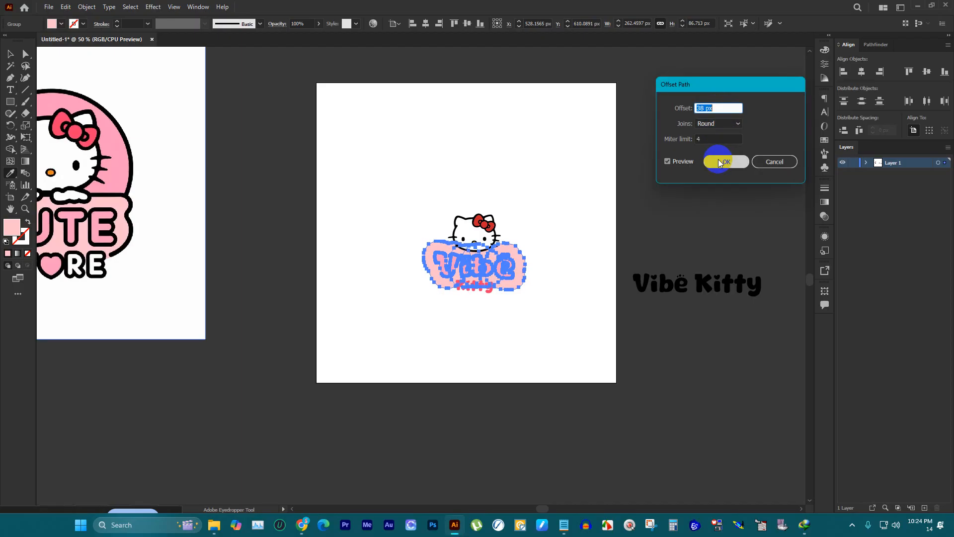
pyautogui.click(10, 54)
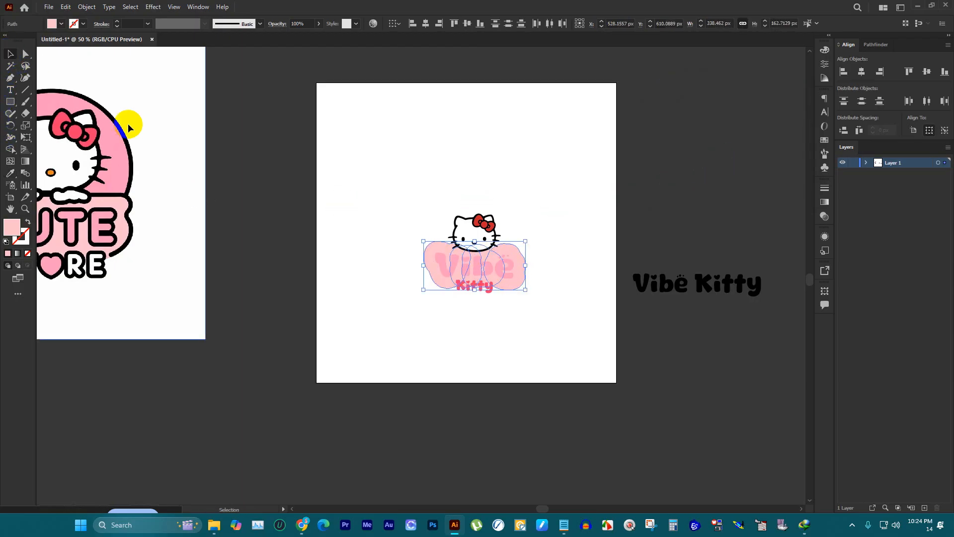
pyautogui.click(596, 314)
# Step: Place another copy of "Vibe" between the lettering and the pale pink background, and fill the copy with black
pyautogui.scroll(5, 514, 267)
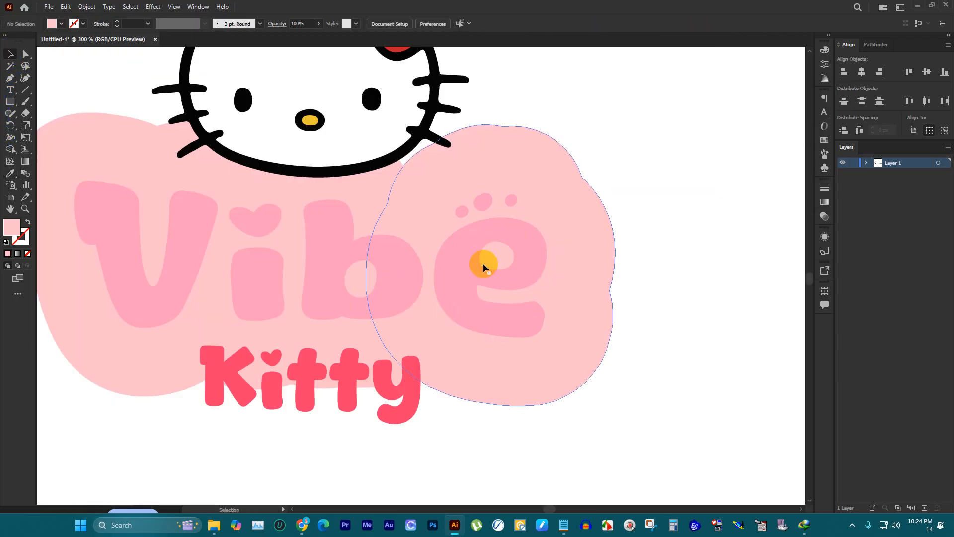
pyautogui.scroll(-2, 448, 224)
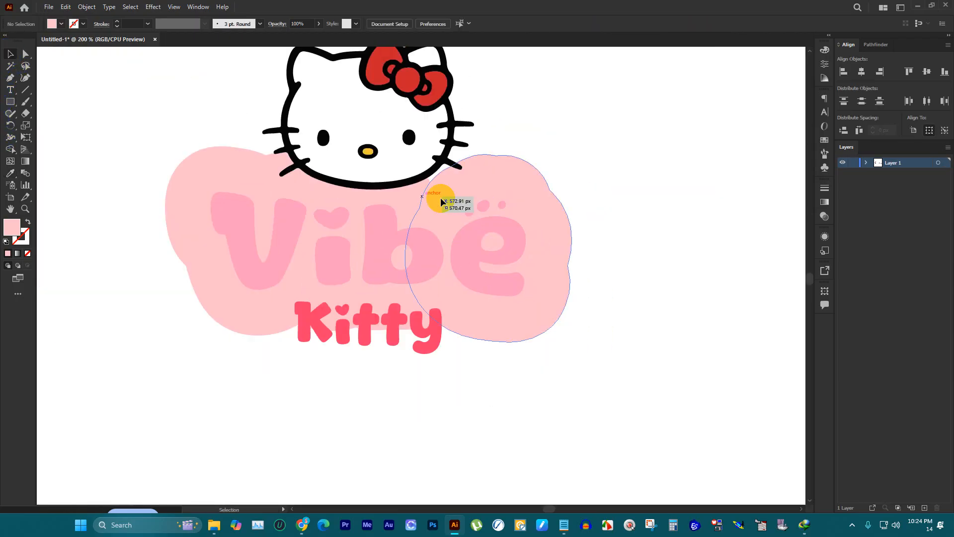
pyautogui.click(505, 224)
pyautogui.scroll(-2, 412, 222)
pyautogui.scroll(2, 443, 208)
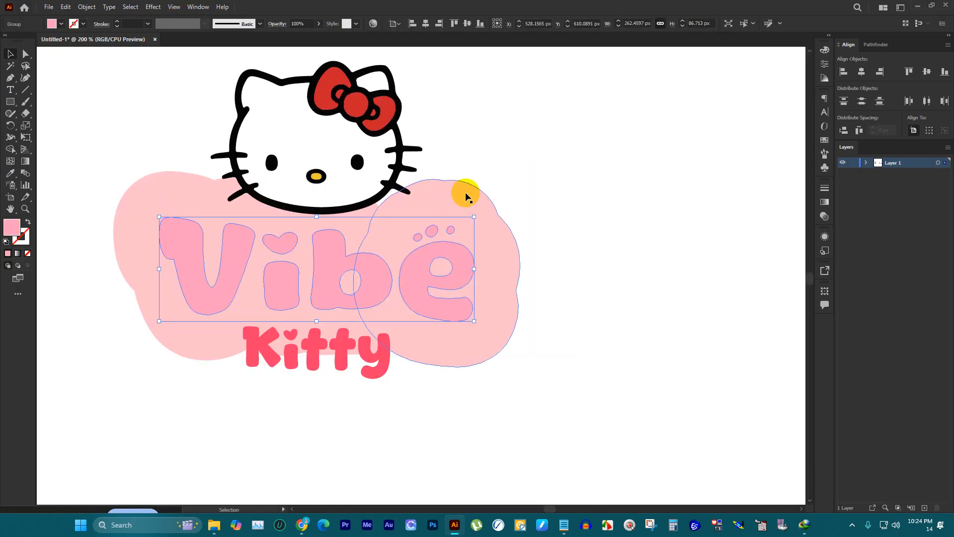
pyautogui.click(62, 24)
pyautogui.click(28, 42)
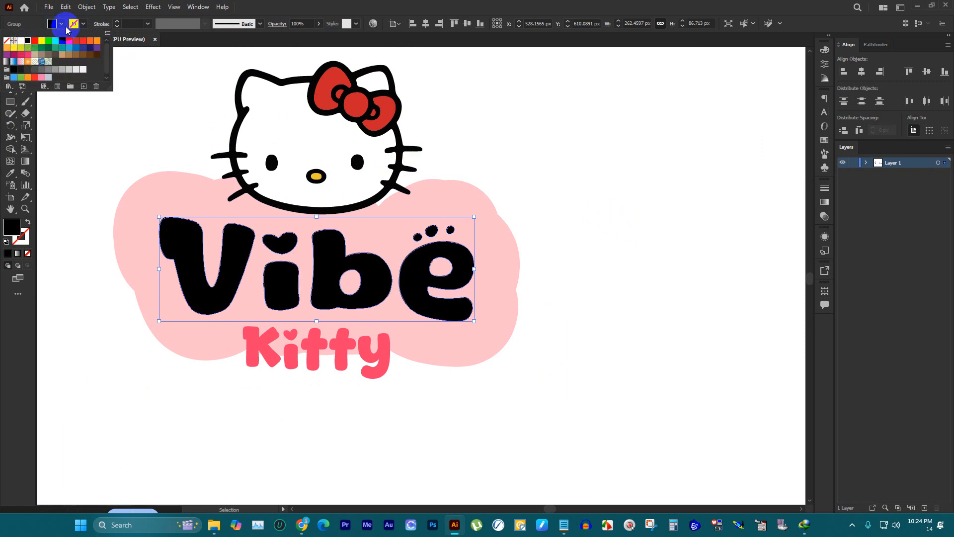
# Step: Offset the black "Vibe" copy's path by 5 px with round joins
pyautogui.click(87, 7)
pyautogui.click(87, 7)
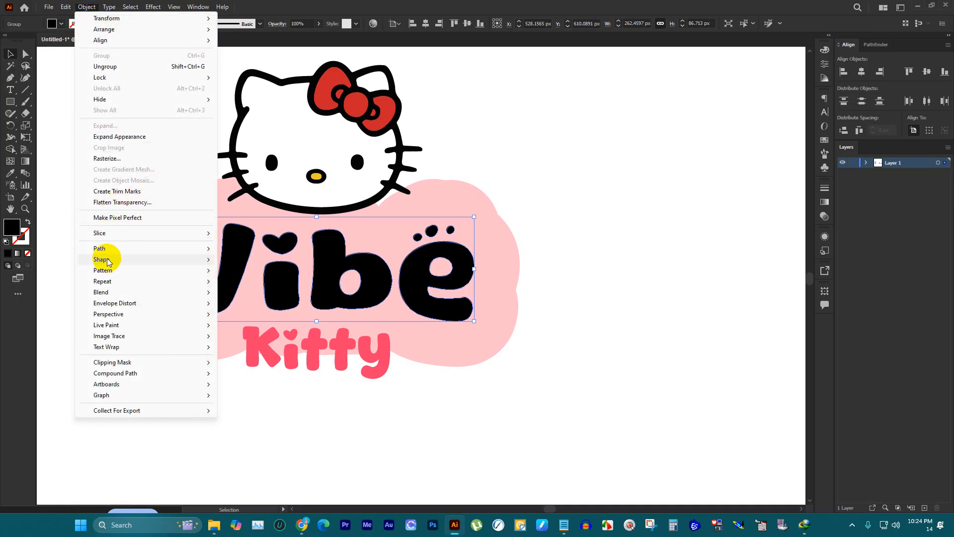
pyautogui.moveTo(107, 249)
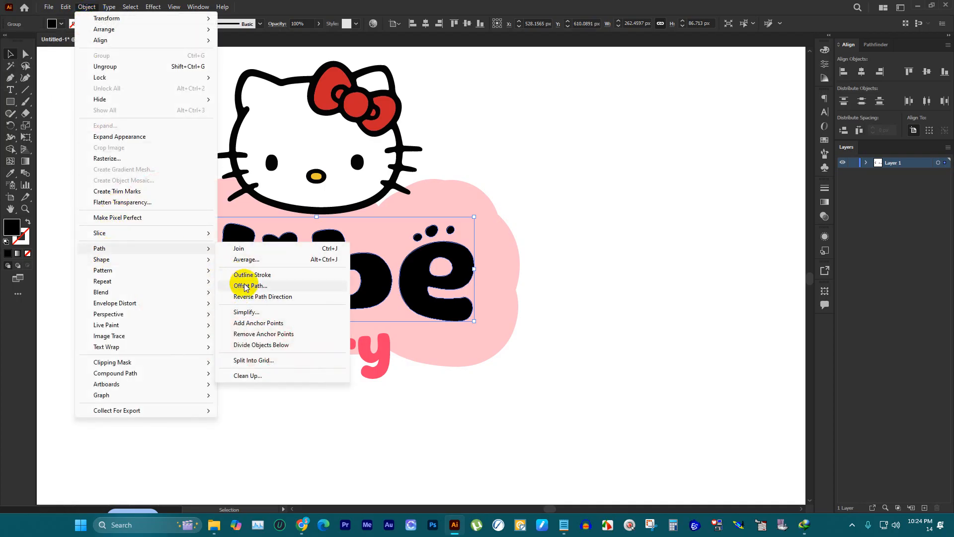
pyautogui.click(245, 286)
pyautogui.doubleClick(723, 107)
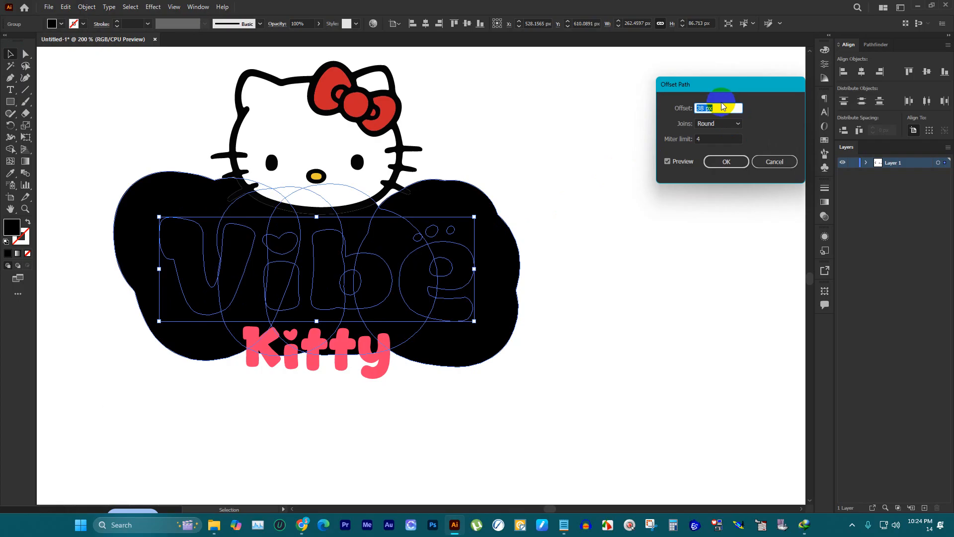
pyautogui.press('Down')
pyautogui.press('Down')
pyautogui.press('Down')
pyautogui.press('Down')
pyautogui.press('Down')
pyautogui.press('Down')
pyautogui.press('Down')
pyautogui.press('Down')
pyautogui.press('Down')
pyautogui.press('Down')
pyautogui.press('Down')
pyautogui.press('Down')
pyautogui.press('Down')
pyautogui.press('Down')
pyautogui.press('Down')
pyautogui.press('Down')
pyautogui.press('Down')
pyautogui.press('Down')
pyautogui.press('Down')
pyautogui.press('Down')
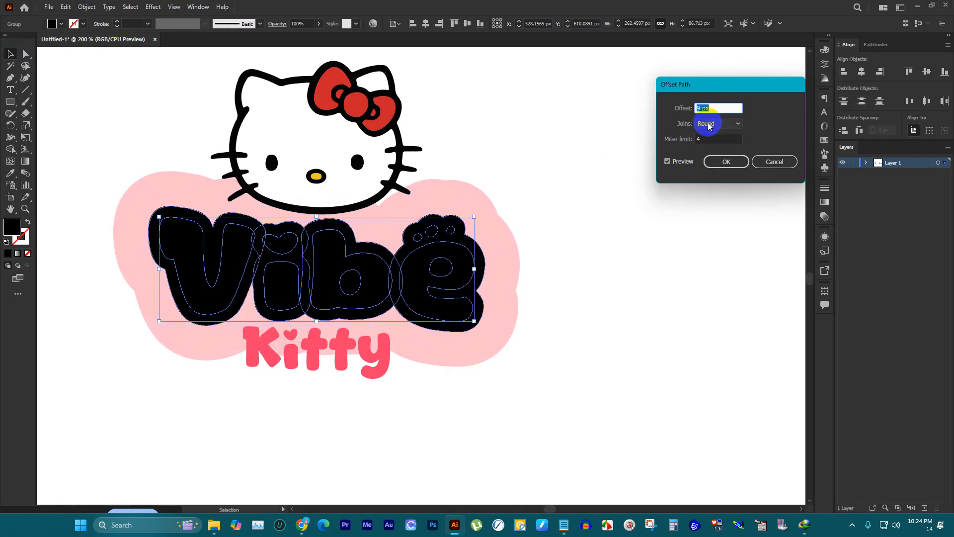
pyautogui.press('Down')
pyautogui.press('Down')
pyautogui.press('Down')
pyautogui.press('Down')
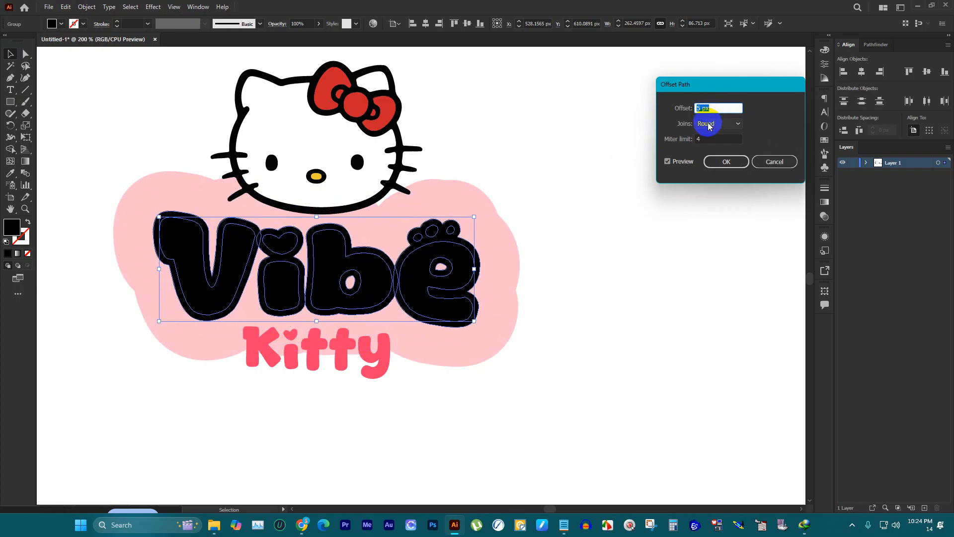
pyautogui.click(721, 161)
pyautogui.click(514, 130)
pyautogui.moveTo(452, 231); pyautogui.dragTo(503, 252)
pyautogui.hotkey('ctrl', 'z')
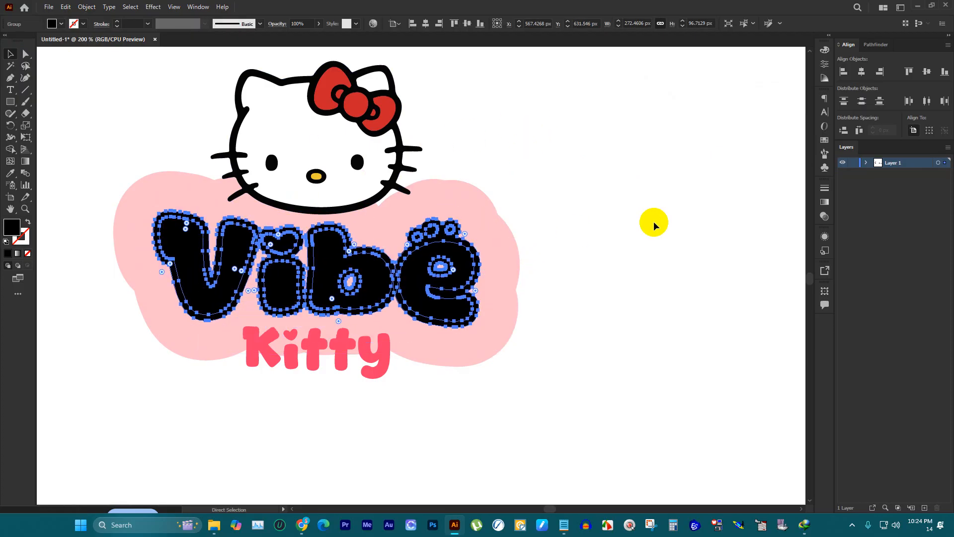
# Step: Unite the black "Vibe" outline shapes, and likewise unite the overlapping pale pink background shapes
pyautogui.click(875, 46)
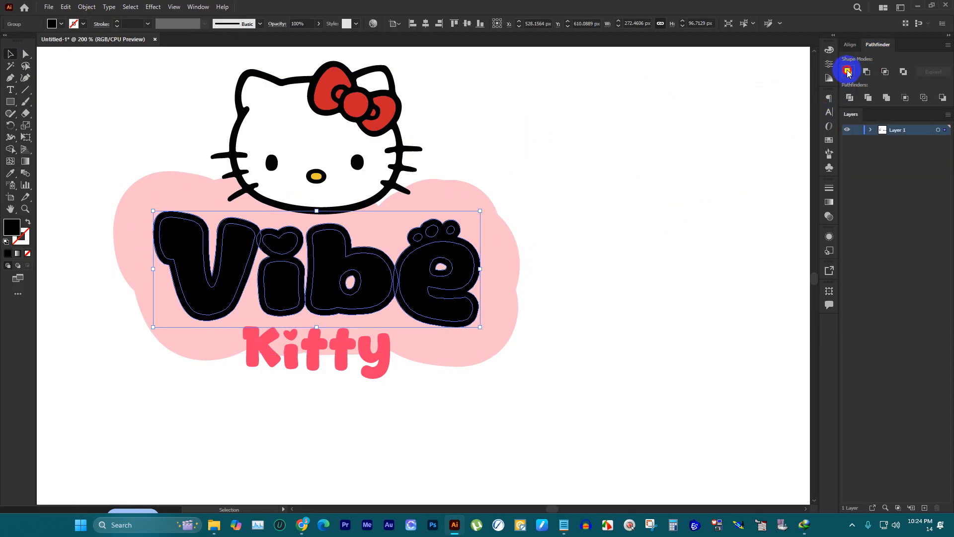
pyautogui.keyDown('shift'); pyautogui.click(481, 194); pyautogui.keyUp('shift')
pyautogui.click(848, 73)
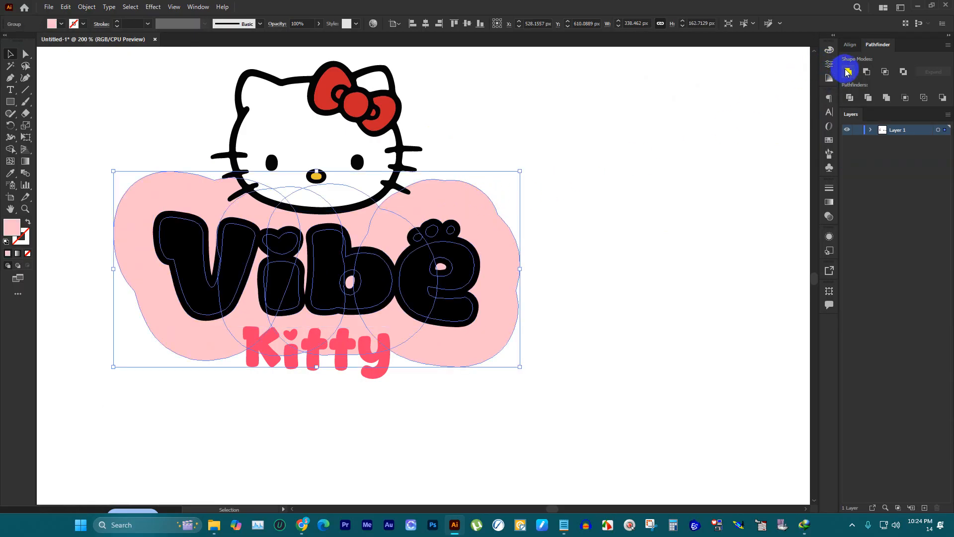
pyautogui.hotkey('ctrl', 'shift', 'a')
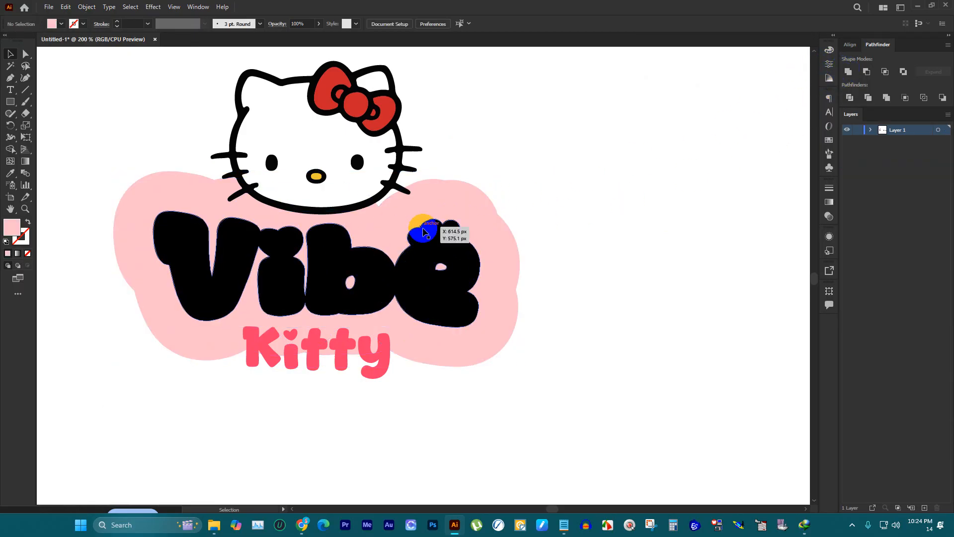
# Step: Cut the black "Vibe" shape and paste it in place into an opacity mask on the pale pink background, with Clip off
pyautogui.click(424, 231)
pyautogui.press('a')
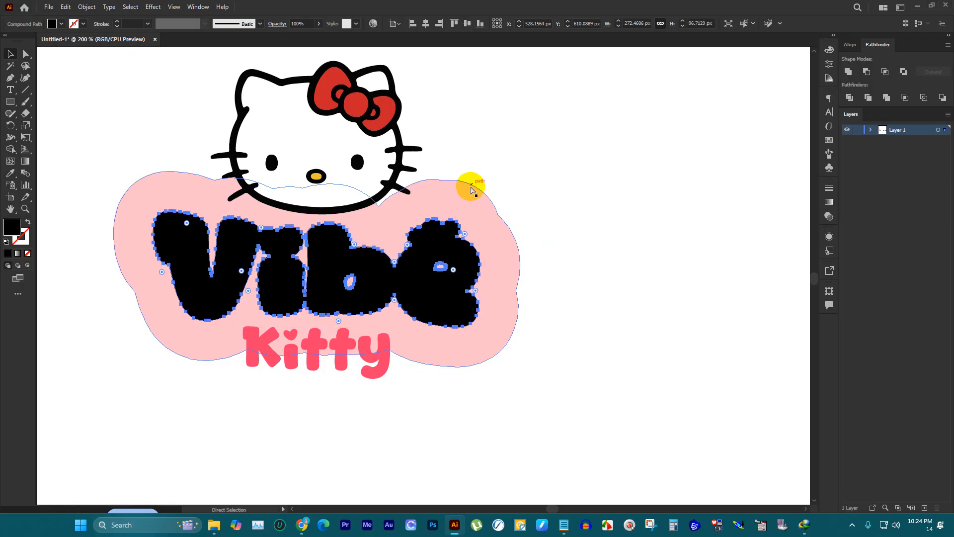
pyautogui.hotkey('ctrl', 'x')
pyautogui.click(466, 198)
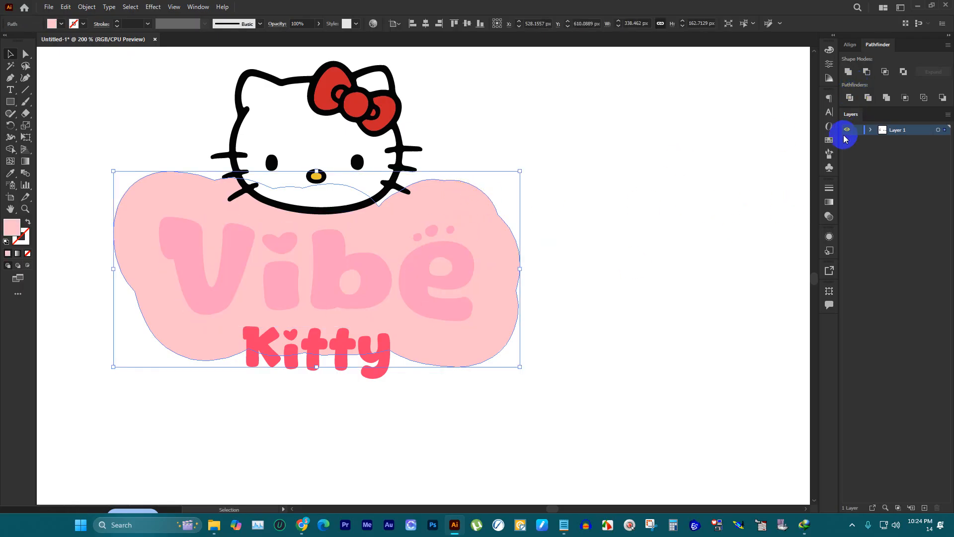
pyautogui.click(827, 216)
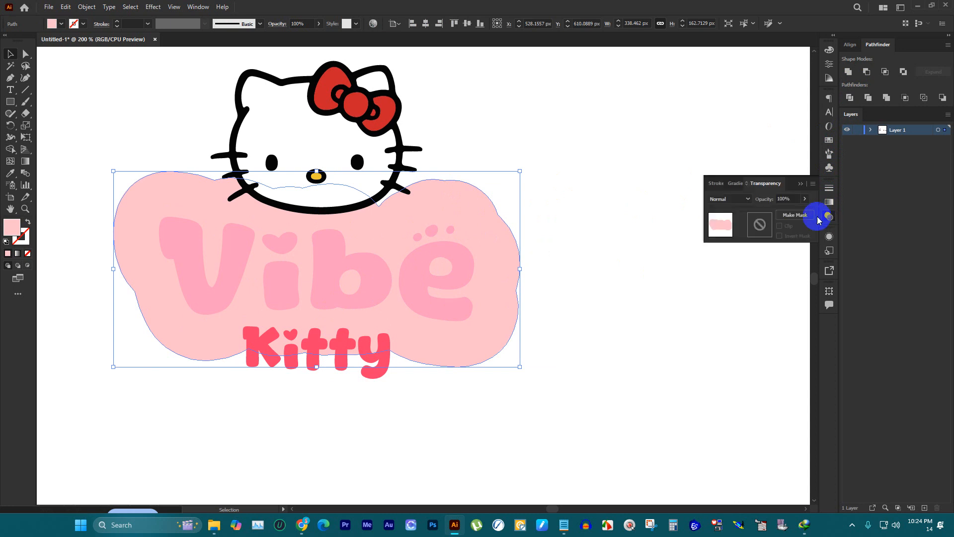
pyautogui.click(762, 226)
pyautogui.click(779, 225)
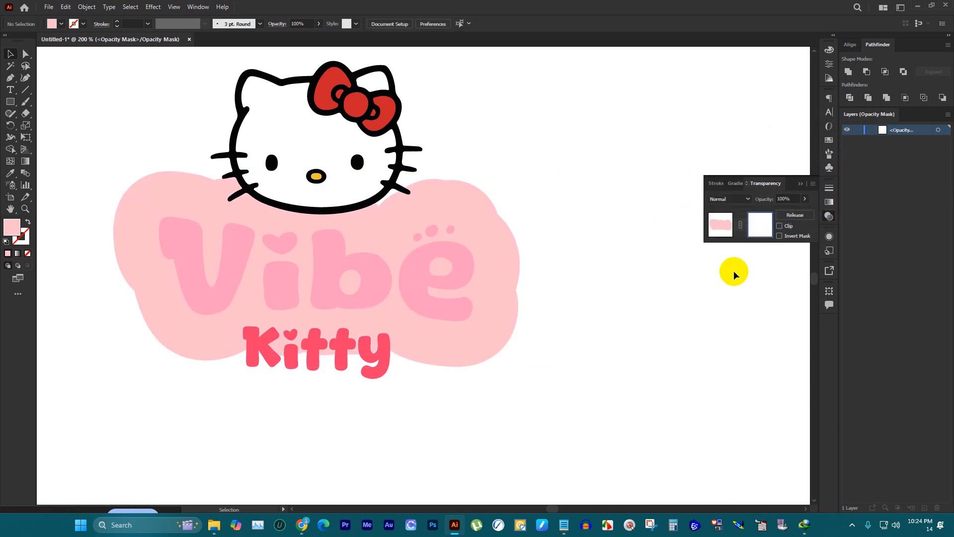
pyautogui.hotkey('ctrl', 'f')
pyautogui.click(741, 223)
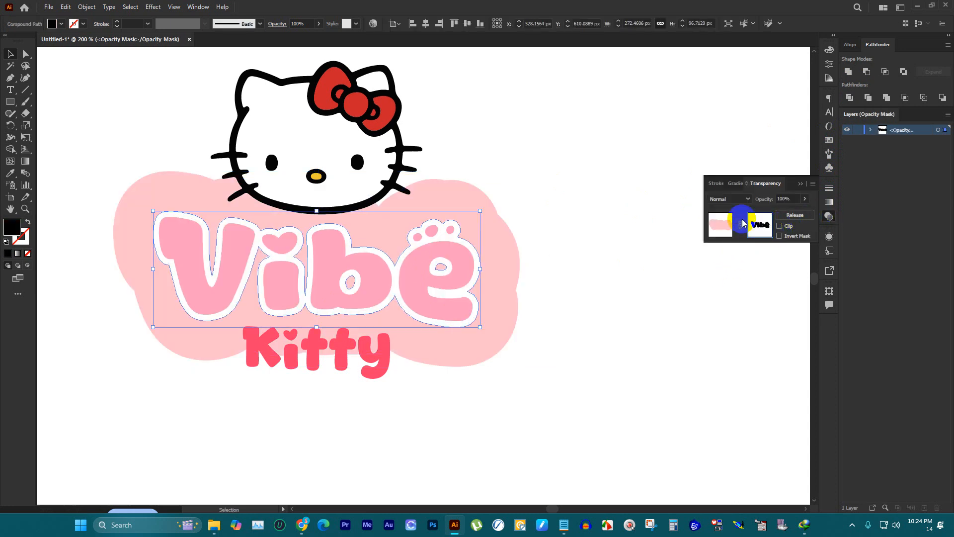
pyautogui.click(720, 234)
pyautogui.click(570, 259)
pyautogui.scroll(-5, 484, 268)
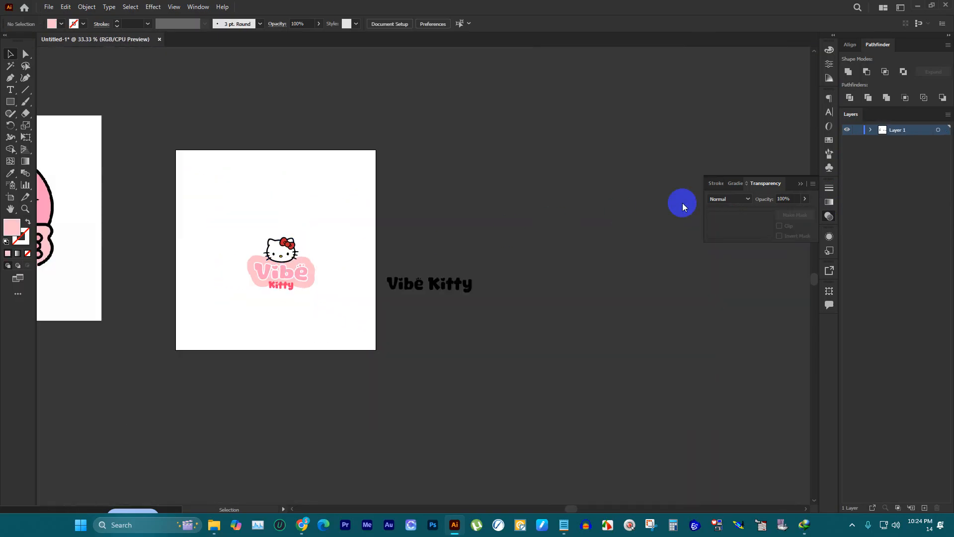
pyautogui.click(801, 186)
# Step: Place a copy of "Vibe" and its masked background beside the artboard to inspect the knocked-out outline, and delete the copy
pyautogui.scroll(3, 335, 256)
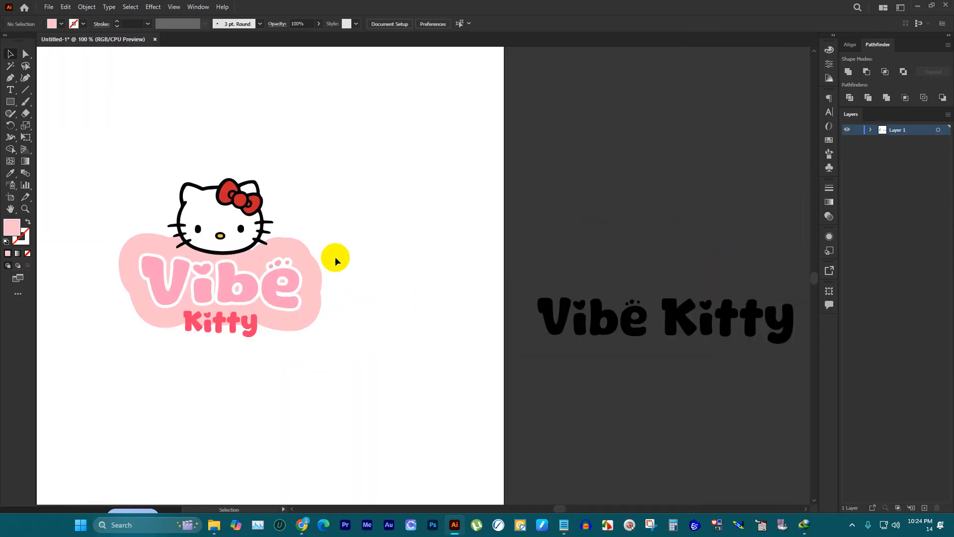
pyautogui.click(278, 277)
pyautogui.moveTo(278, 277); pyautogui.dragTo(707, 164)
pyautogui.click(742, 148)
pyautogui.scroll(2, 741, 147)
pyautogui.scroll(1, 646, 148)
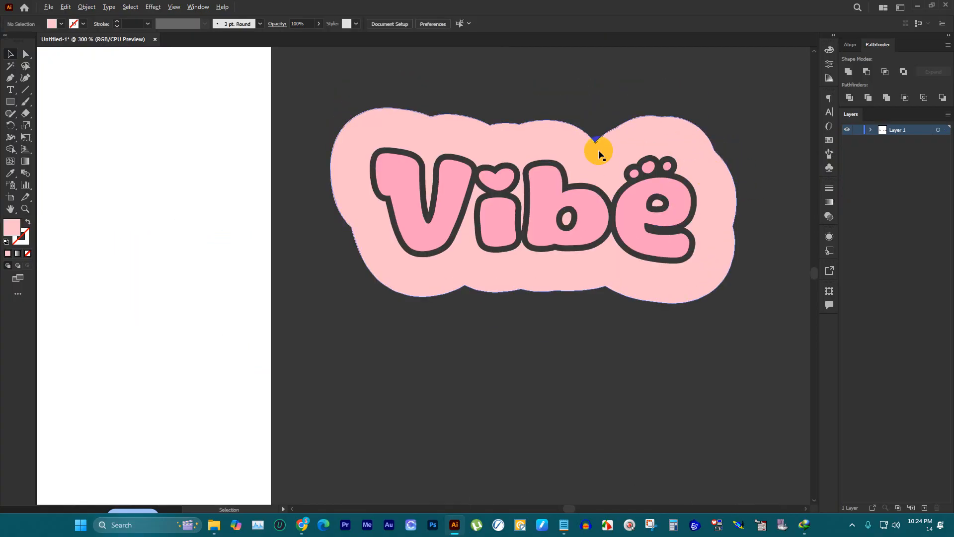
pyautogui.scroll(2, 599, 153)
pyautogui.scroll(-3, 503, 233)
pyautogui.moveTo(485, 122); pyautogui.dragTo(651, 267)
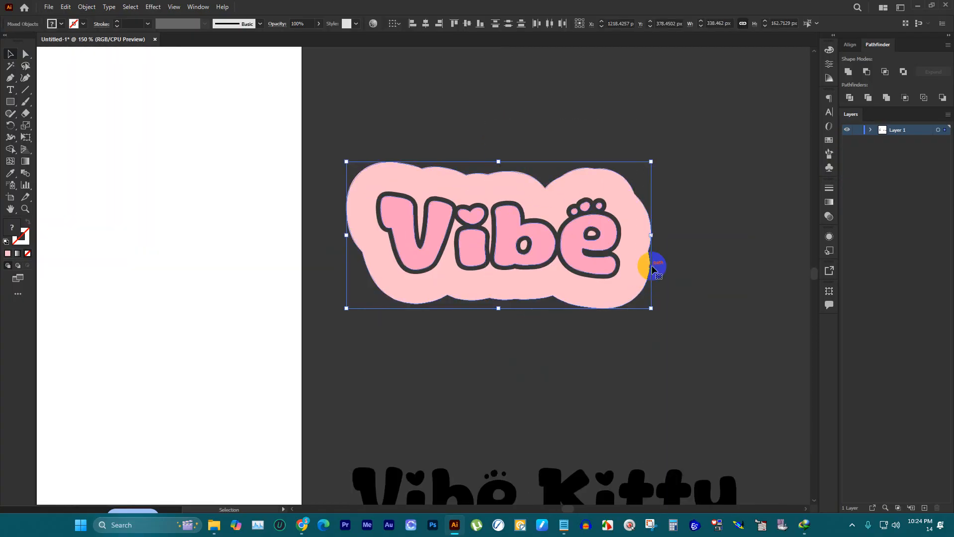
pyautogui.press('Delete')
# Step: Place a copy of the "Kitty" lettering in front of the original and recolor it with the pink sampled from "Vibe"
pyautogui.scroll(-3, 687, 216)
pyautogui.scroll(2, 537, 246)
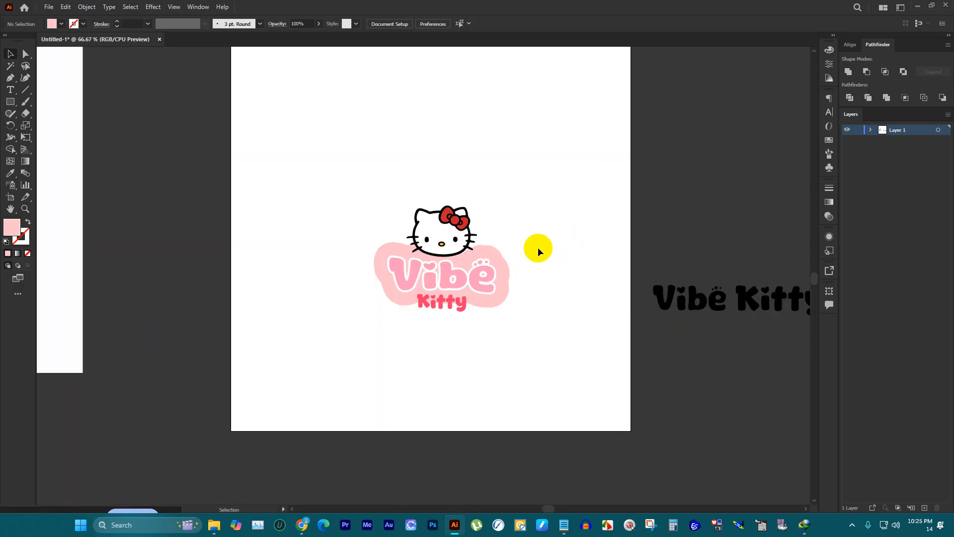
pyautogui.scroll(2, 443, 310)
pyautogui.scroll(2, 566, 252)
pyautogui.click(570, 252)
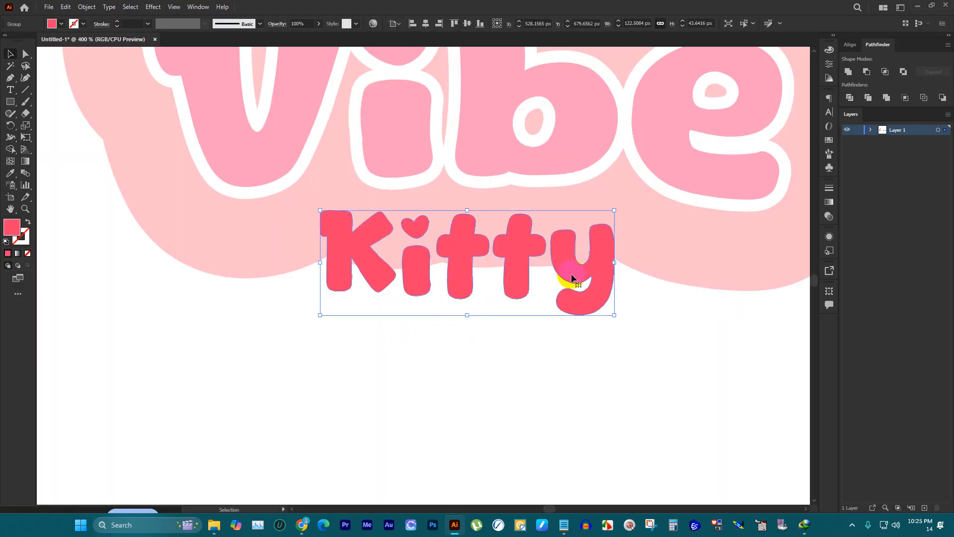
pyautogui.scroll(1, 437, 295)
pyautogui.scroll(-2, 437, 295)
pyautogui.scroll(2, 493, 282)
pyautogui.press('a')
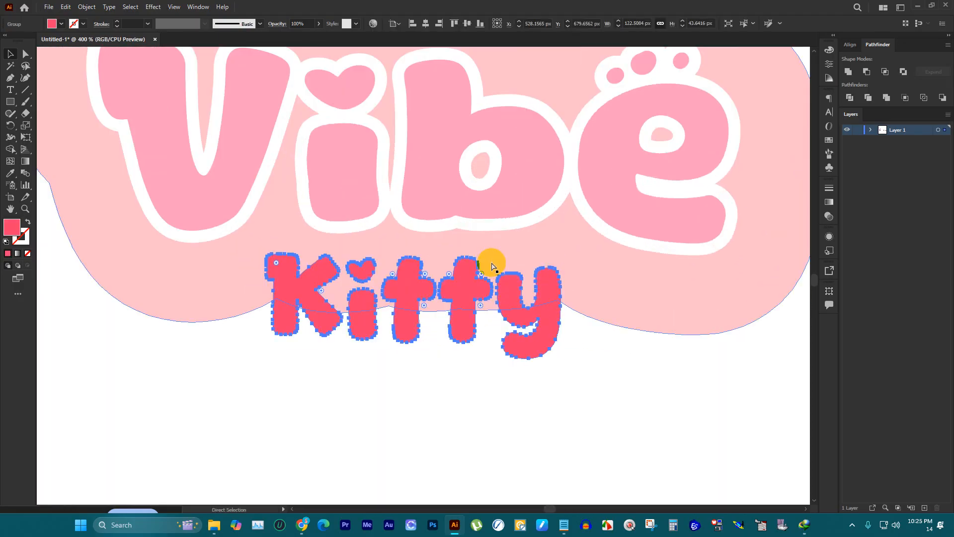
pyautogui.press('i')
pyautogui.click(521, 178)
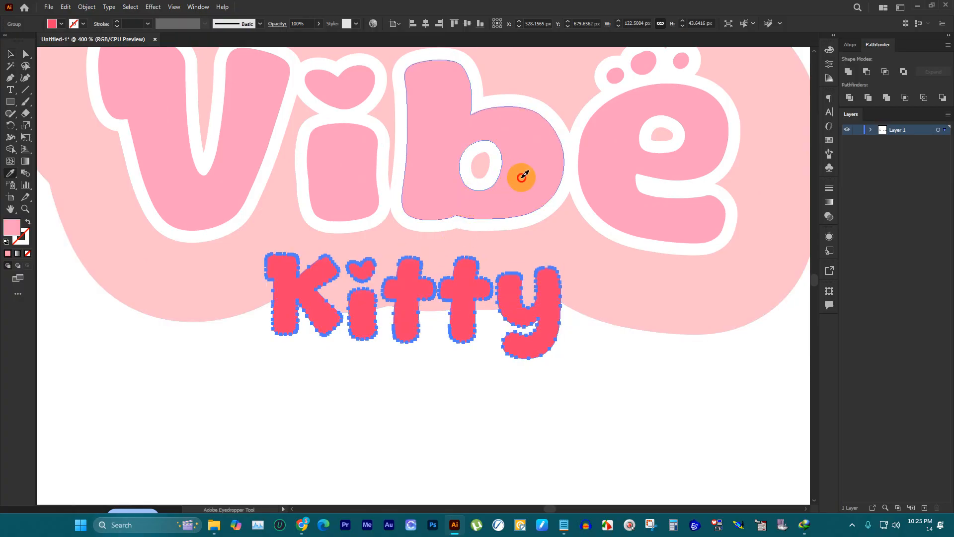
# Step: Offset the pink "Kitty" copy's path by 8 px with round joins
pyautogui.click(86, 7)
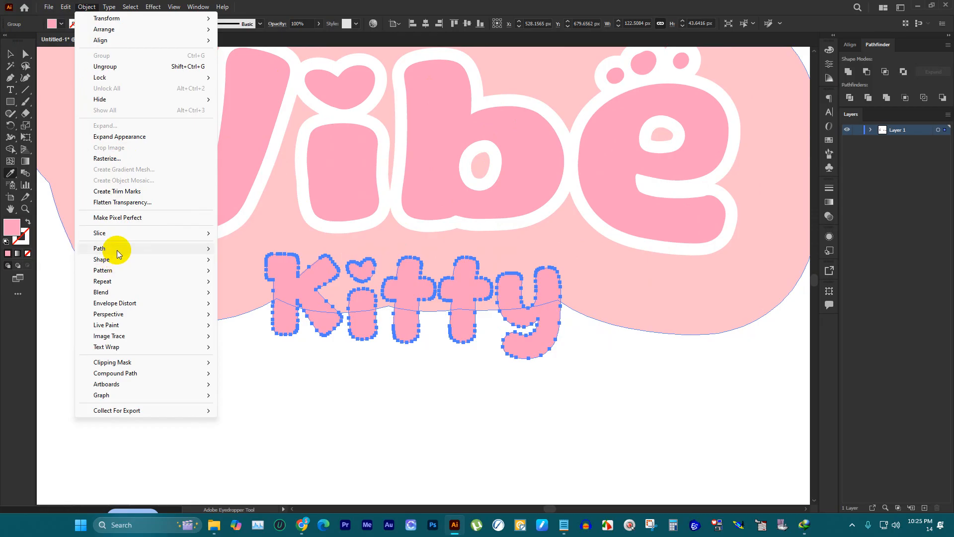
pyautogui.moveTo(120, 251)
pyautogui.click(240, 282)
pyautogui.click(693, 163)
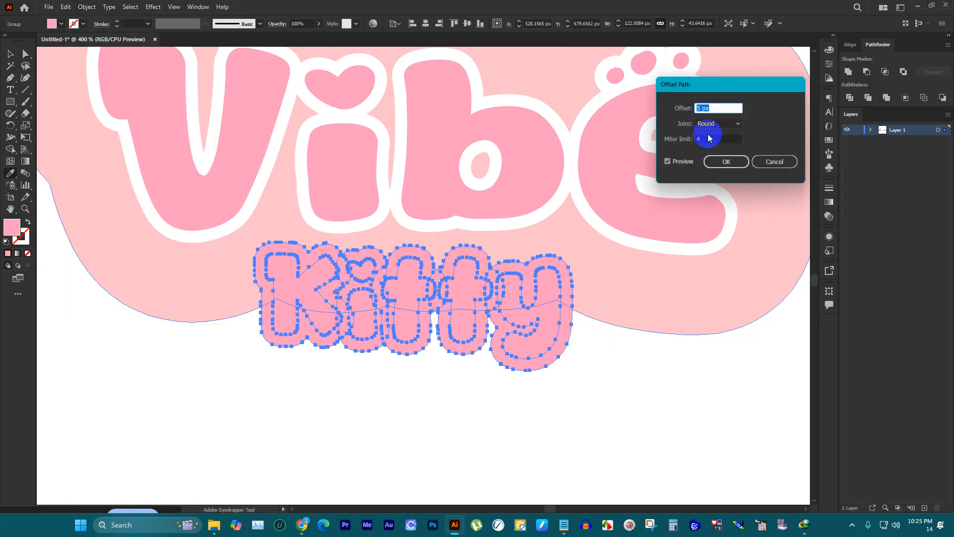
pyautogui.scroll(5, 732, 112)
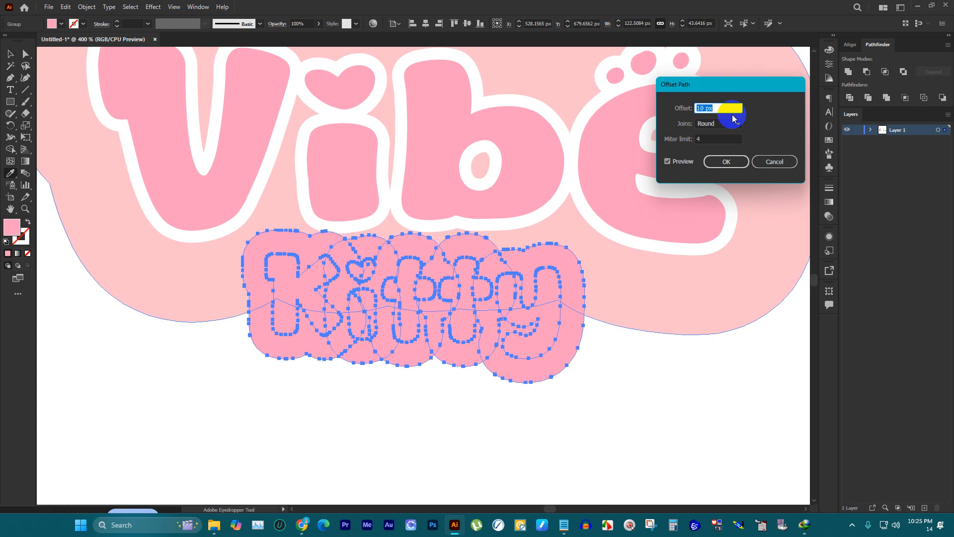
pyautogui.scroll(-1, 734, 119)
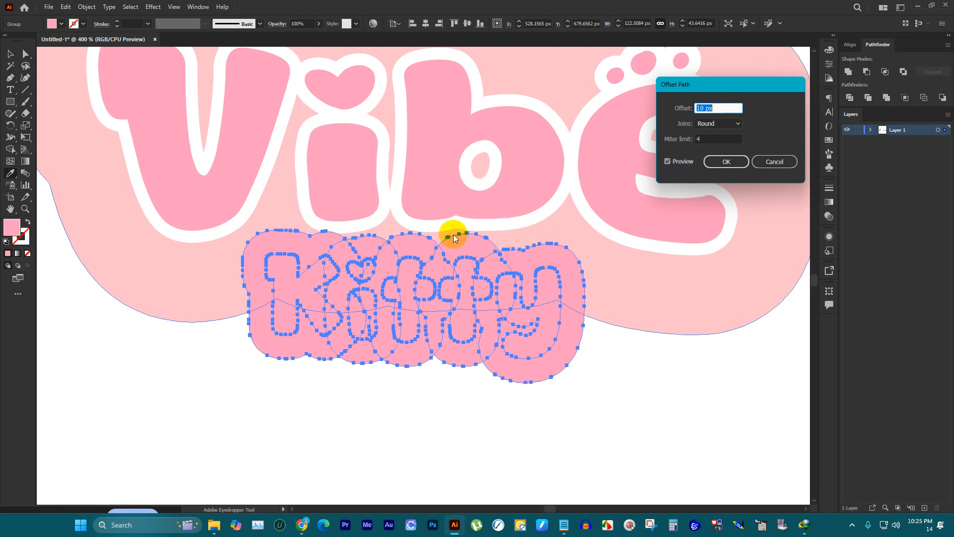
pyautogui.press('Down')
pyautogui.click(710, 165)
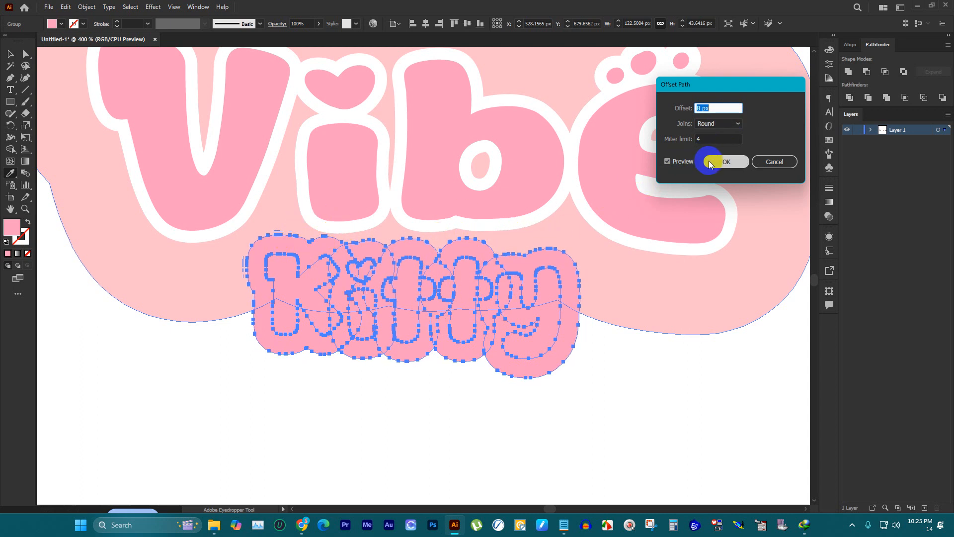
# Step: Unite the pink "Kitty" copy and its offset shapes into one background shape behind the red "Kitty" letters
pyautogui.click(11, 53)
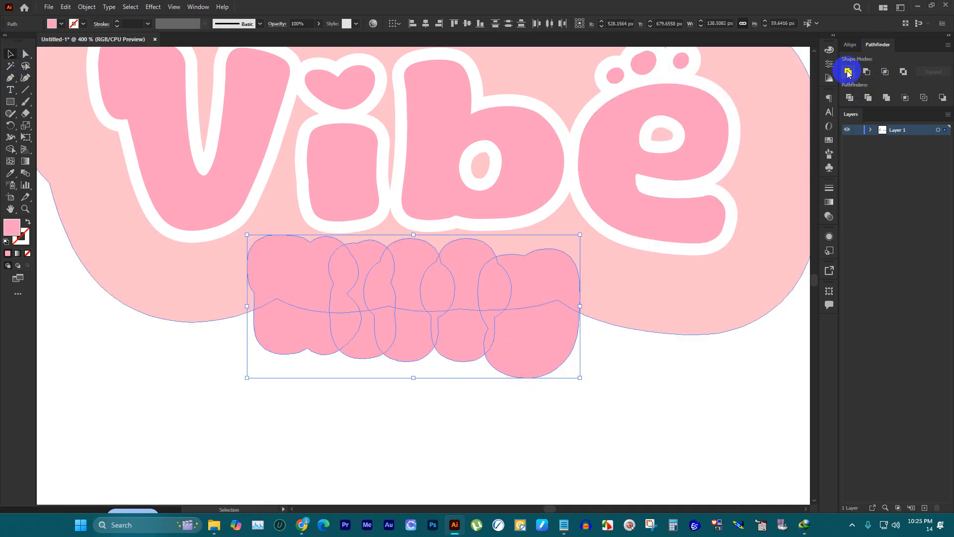
pyautogui.click(848, 72)
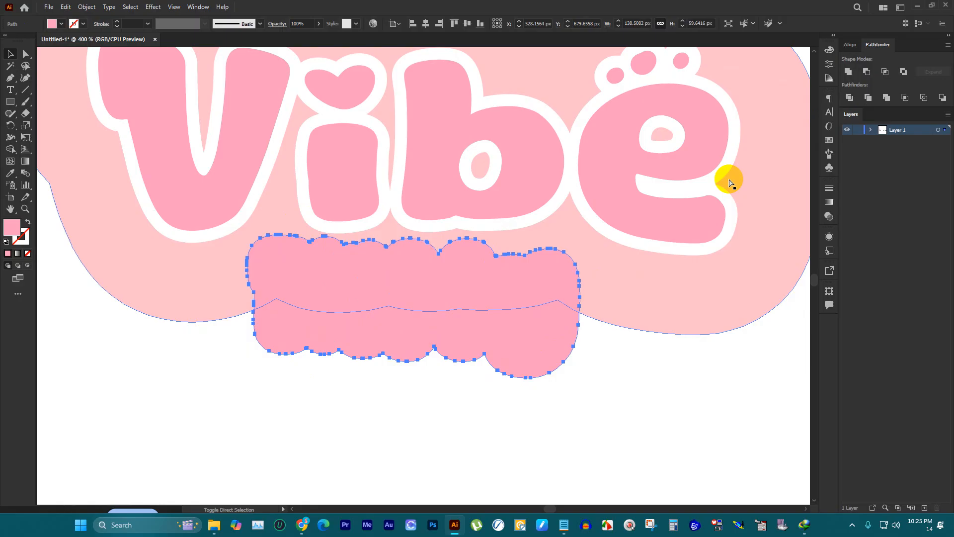
pyautogui.press('ctrl')
pyautogui.click(568, 454)
pyautogui.moveTo(539, 294); pyautogui.dragTo(584, 418)
pyautogui.hotkey('ctrl', 'z')
pyautogui.keyDown('shift'); pyautogui.click(673, 134); pyautogui.keyUp('shift')
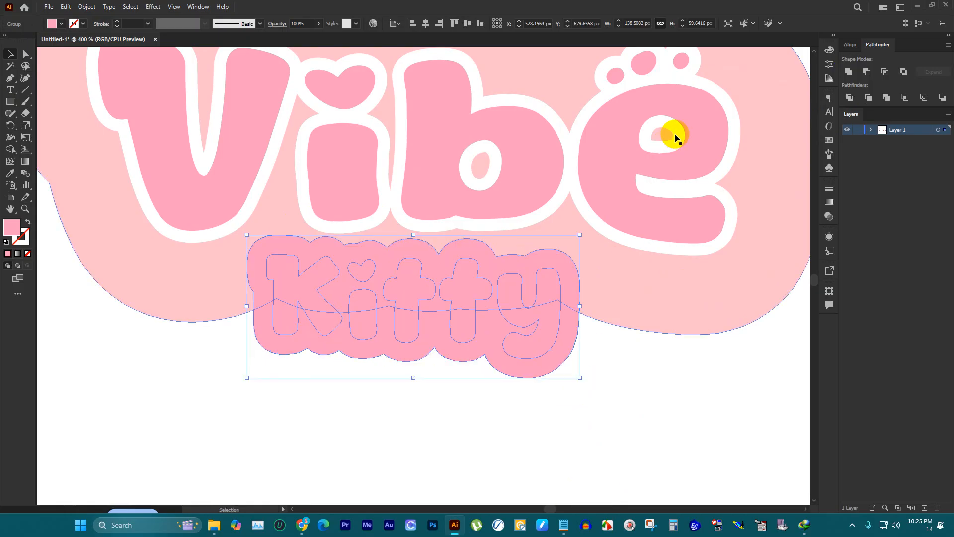
pyautogui.click(848, 72)
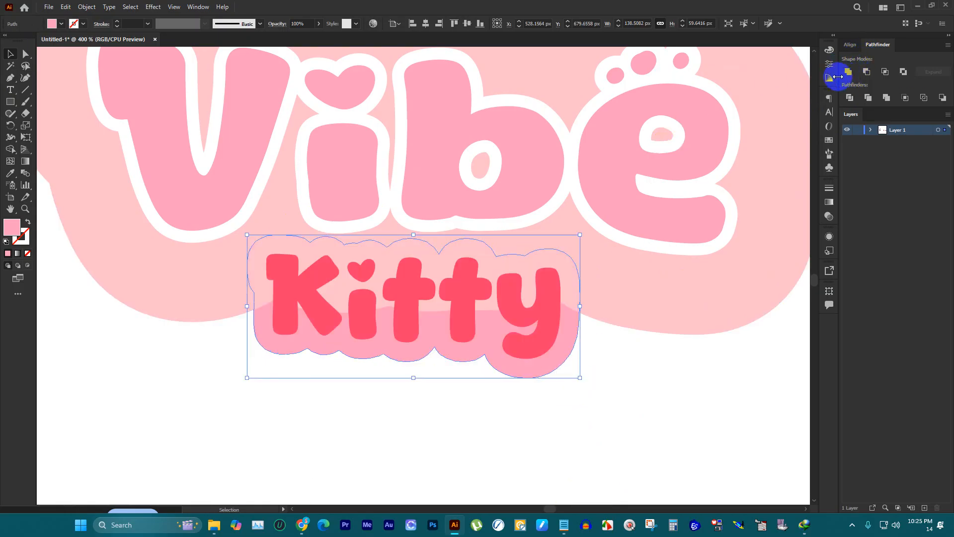
# Step: Bring the red "Kitty" letters and their pink background in front of the pale pink "Vibe" background
pyautogui.scroll(-3, 569, 394)
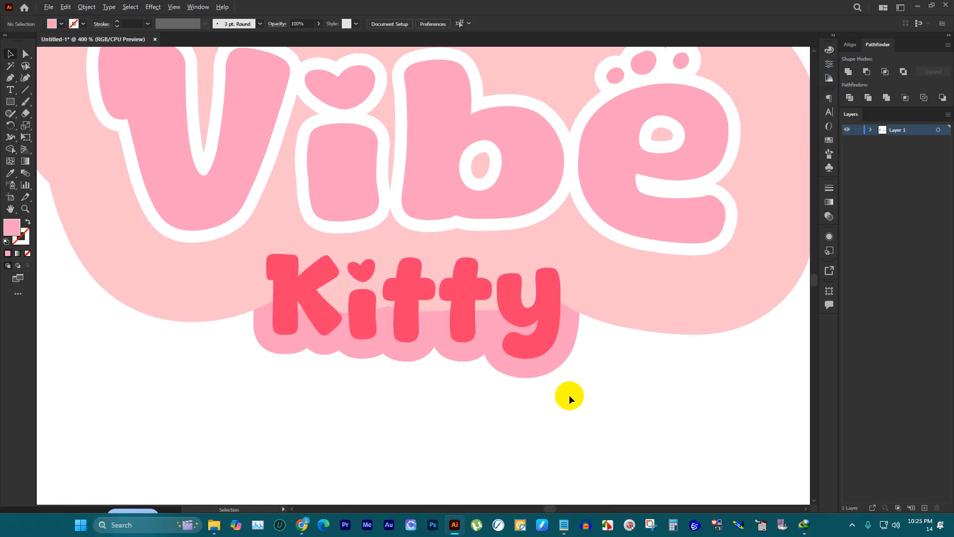
pyautogui.scroll(4, 564, 368)
pyautogui.keyDown('shift'); pyautogui.click(521, 331); pyautogui.keyUp('shift')
pyautogui.press('ctrl')
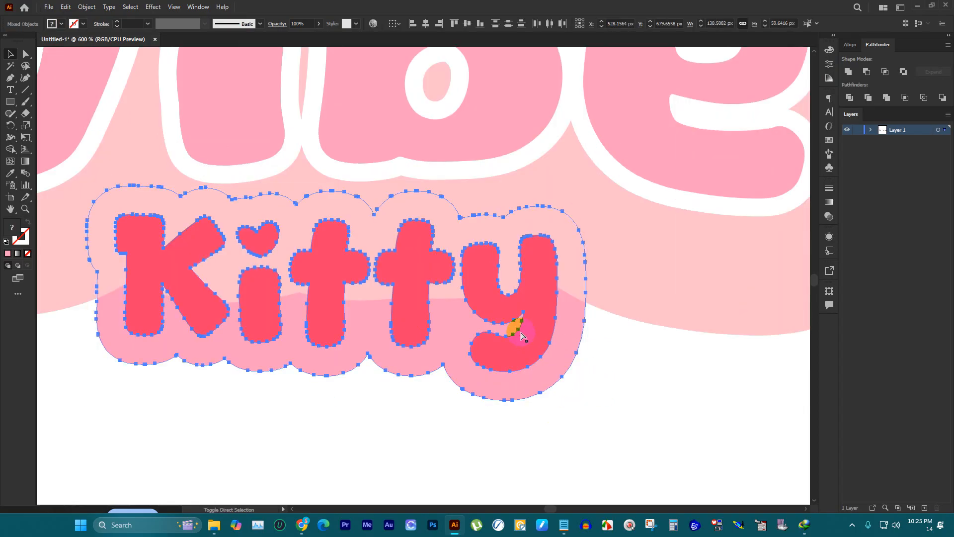
pyautogui.click(602, 437)
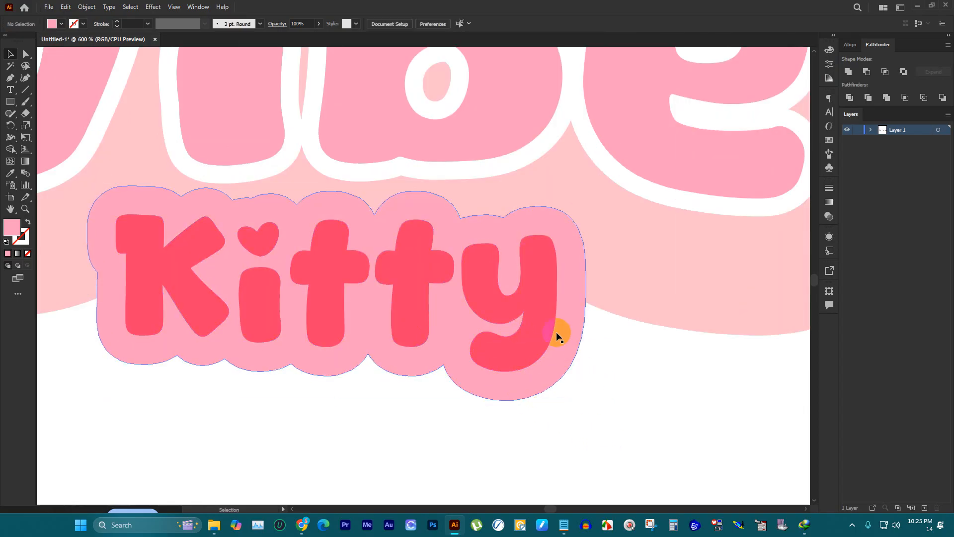
# Step: Paste a copy of the red "Kitty" lettering in place and fill it with black
pyautogui.click(536, 308)
pyautogui.press('ctrl')
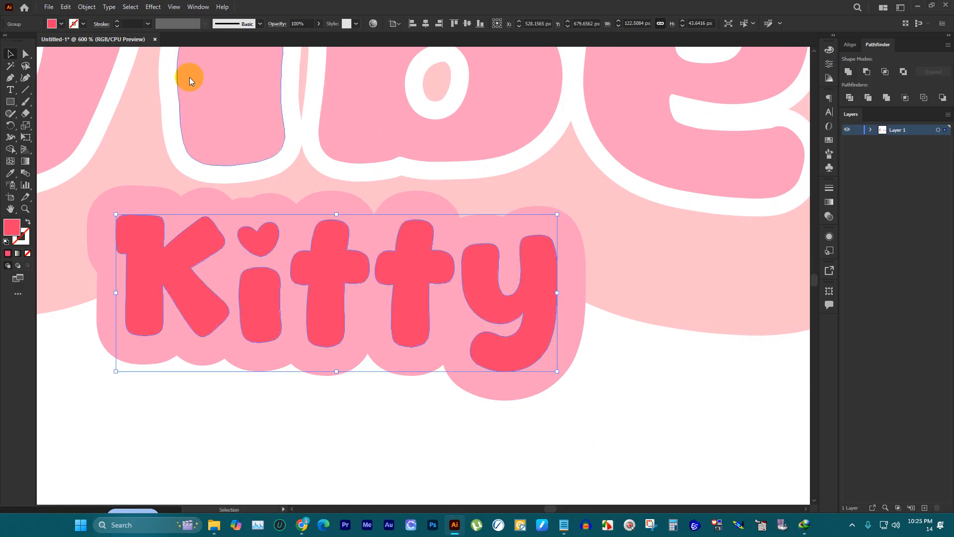
pyautogui.scroll(1, 312, 218)
pyautogui.click(72, 24)
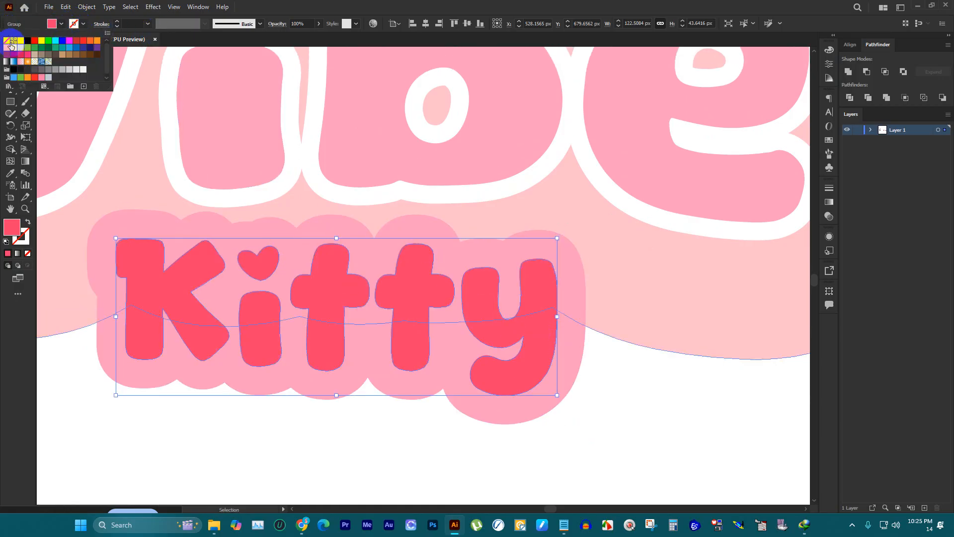
pyautogui.click(26, 41)
# Step: Offset the black "Kitty" copy's path by 2 px with round joins
pyautogui.click(86, 7)
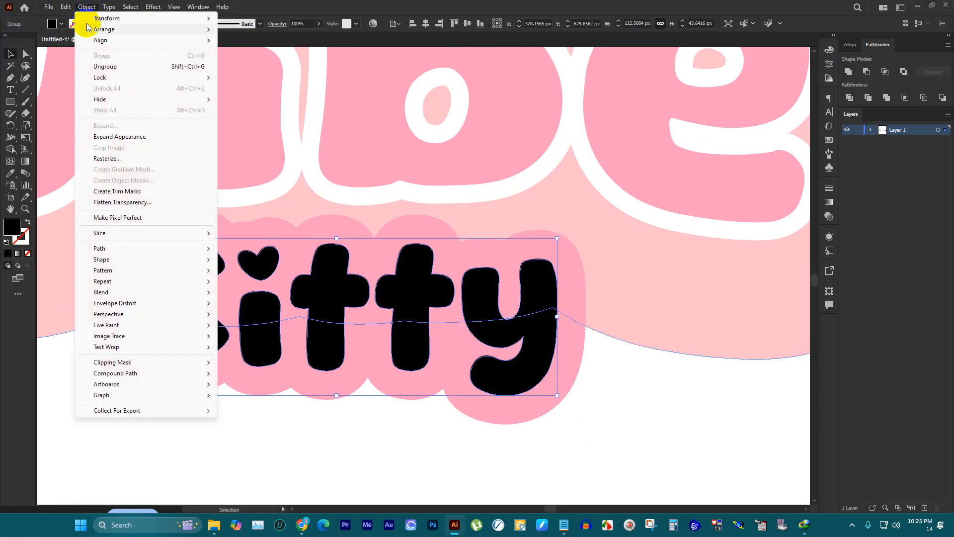
pyautogui.moveTo(164, 248)
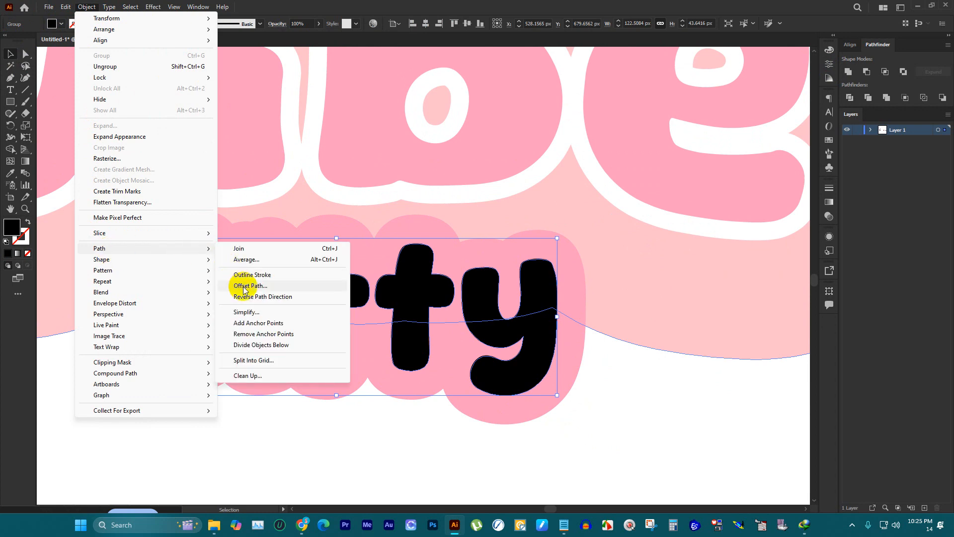
pyautogui.click(238, 284)
pyautogui.press('Down')
pyautogui.press('Down')
pyautogui.press('Down')
pyautogui.press('Down')
pyautogui.press('Down')
pyautogui.press('Down')
pyautogui.press('Down')
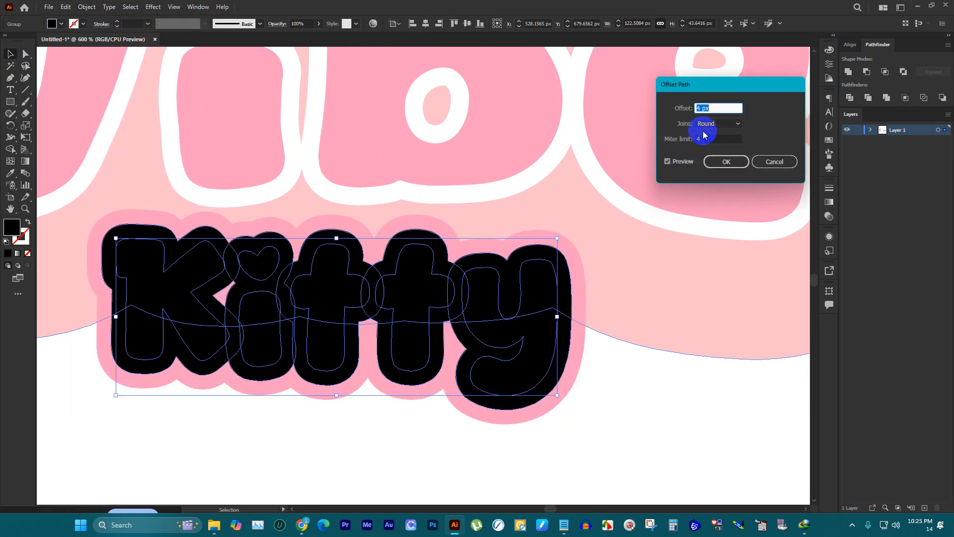
pyautogui.press('Up')
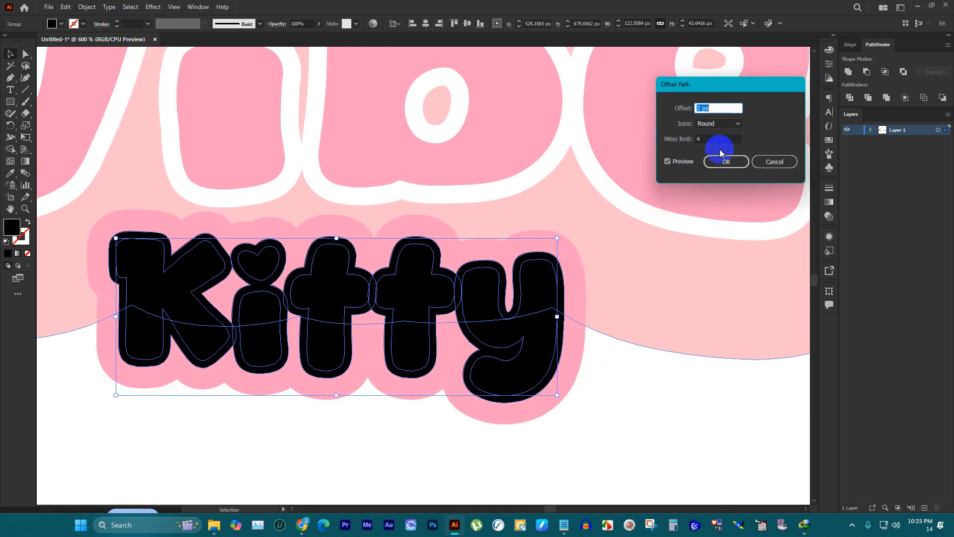
pyautogui.click(721, 162)
# Step: Unite the black "Kitty" outline shapes and cut the united shape
pyautogui.click(681, 399)
pyautogui.click(550, 266)
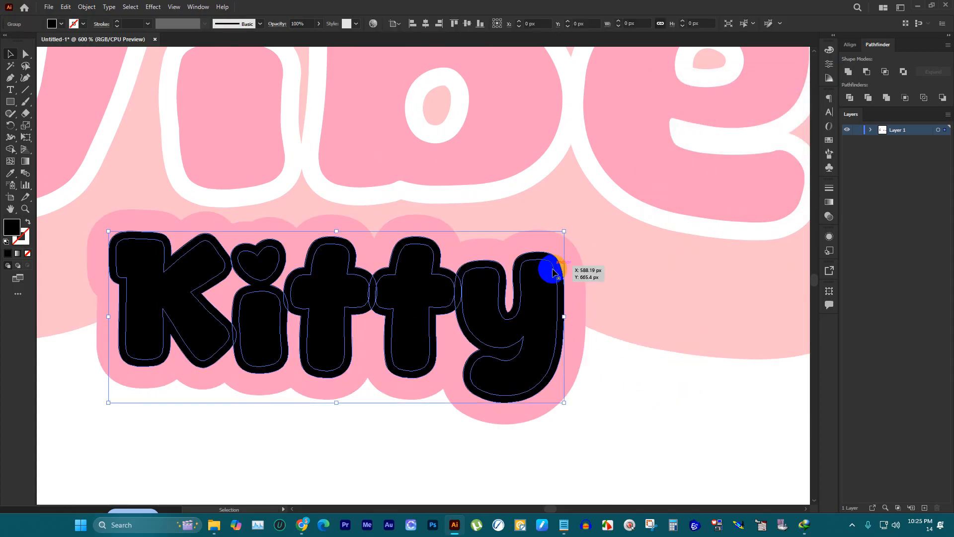
pyautogui.click(849, 72)
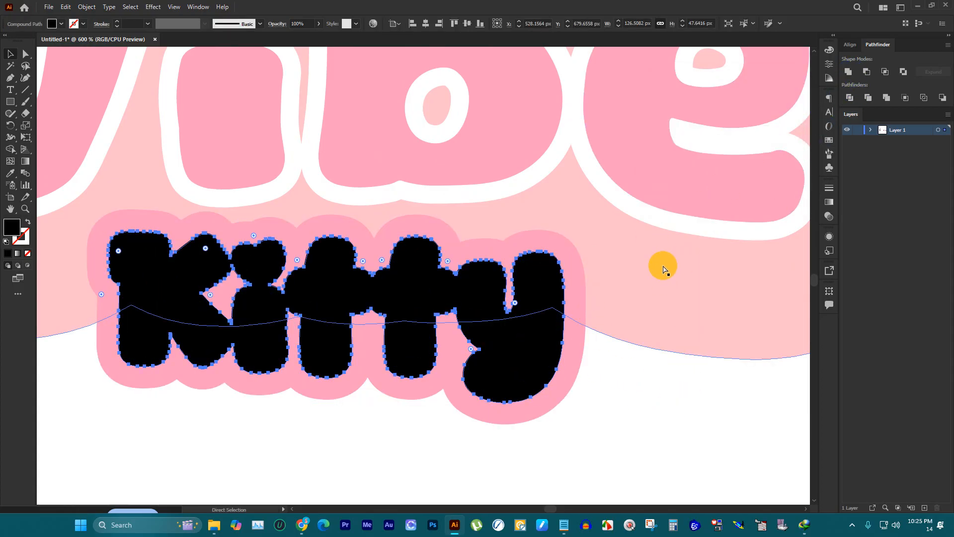
pyautogui.hotkey('ctrl', 'x')
# Step: Try to paste the cut black "Kitty" shape into an opacity mask with Clip off on its pink background, and undo the paste
pyautogui.click(539, 228)
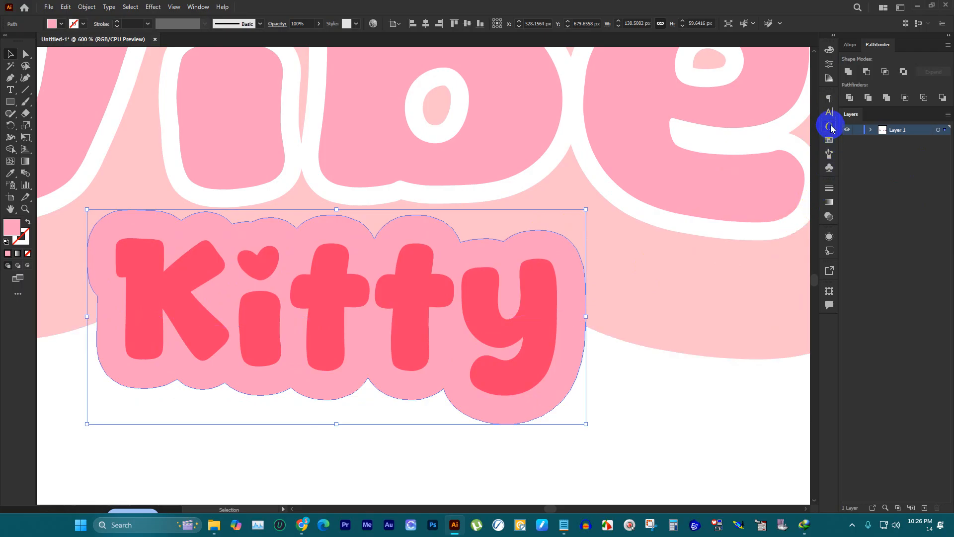
pyautogui.click(832, 220)
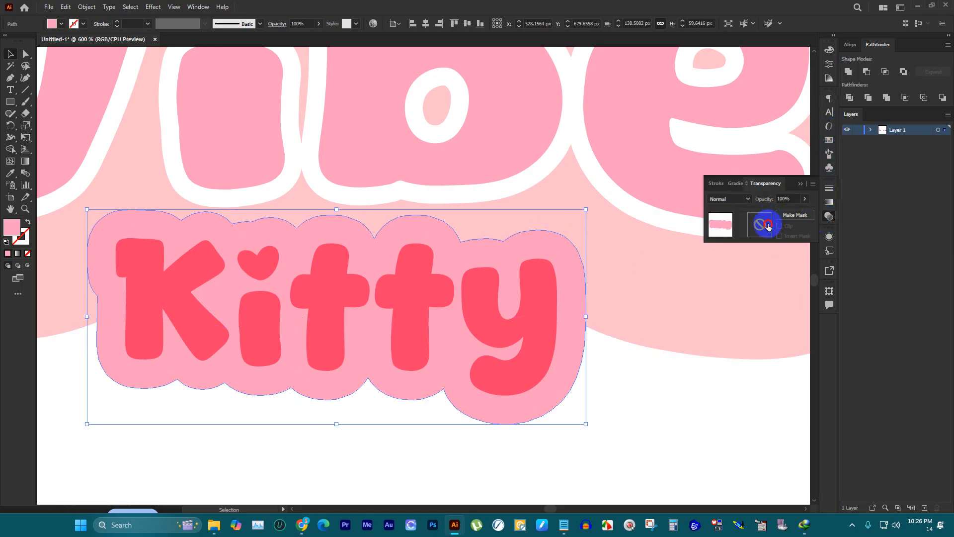
pyautogui.click(768, 226)
pyautogui.click(779, 226)
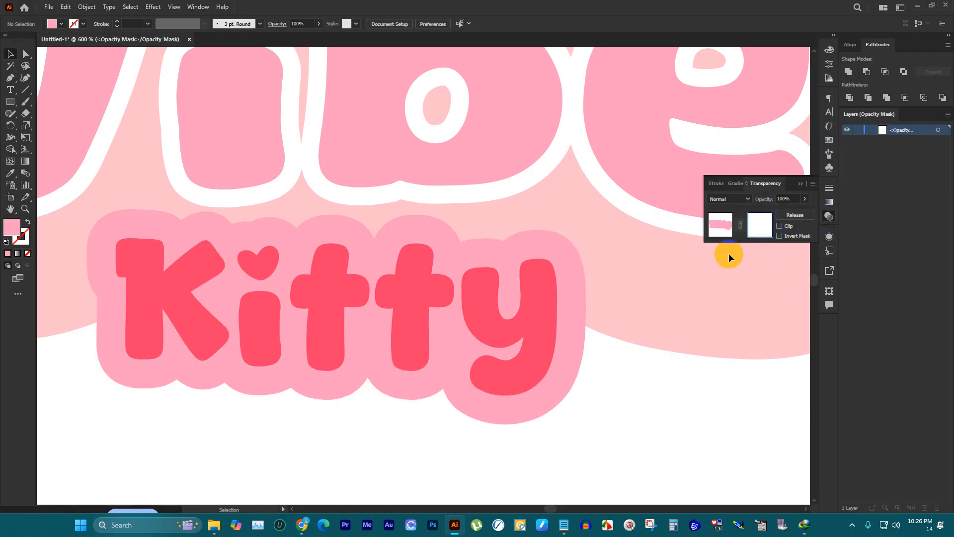
pyautogui.click(717, 232)
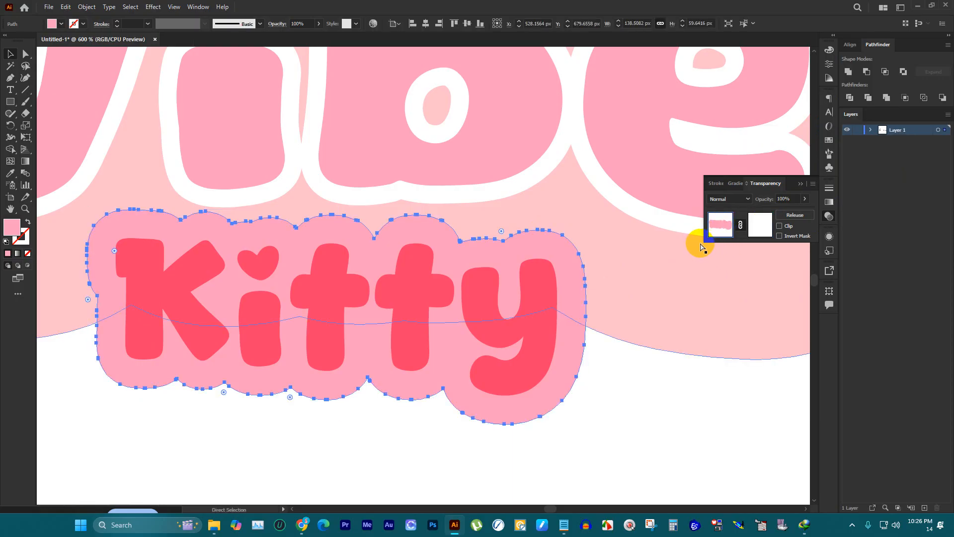
pyautogui.hotkey('ctrl', 'f')
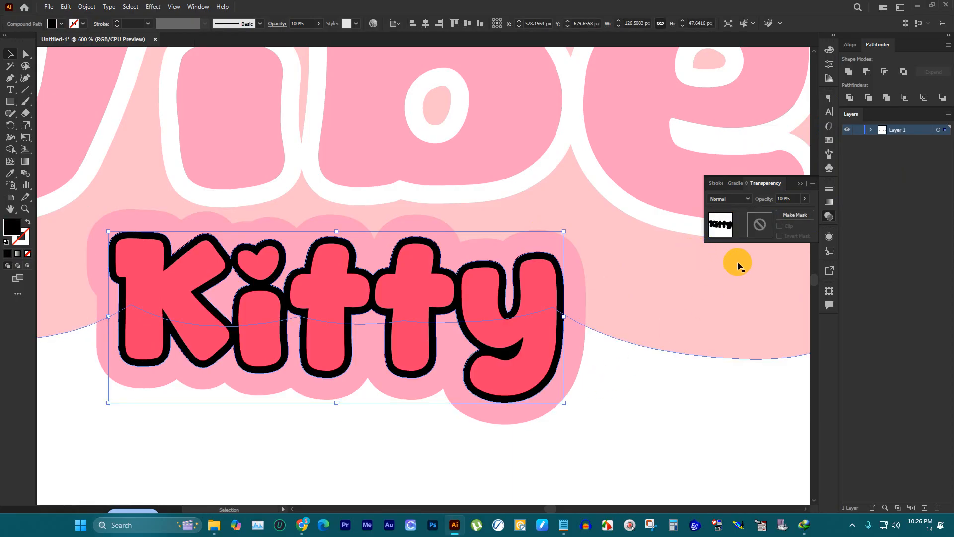
pyautogui.click(598, 394)
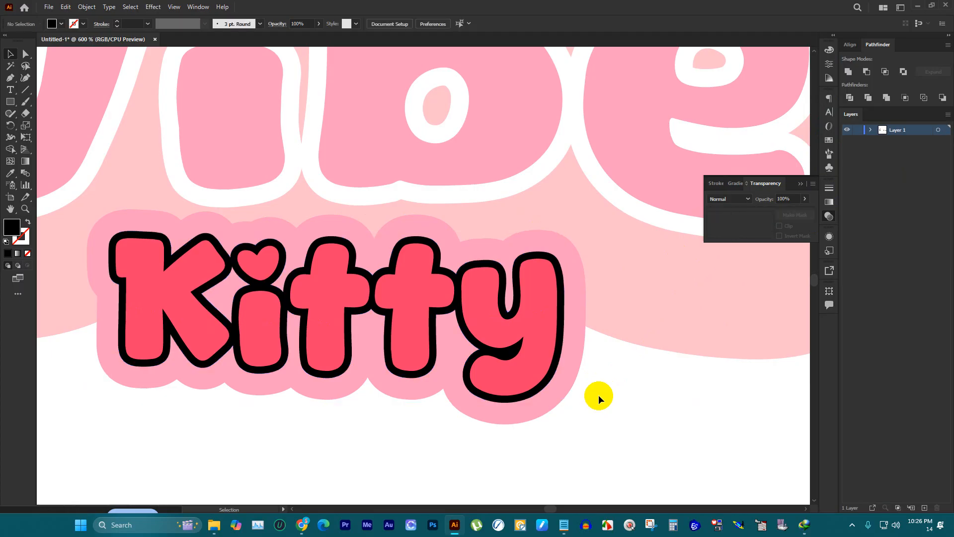
pyautogui.hotkey('ctrl', 'z')
pyautogui.click(629, 426)
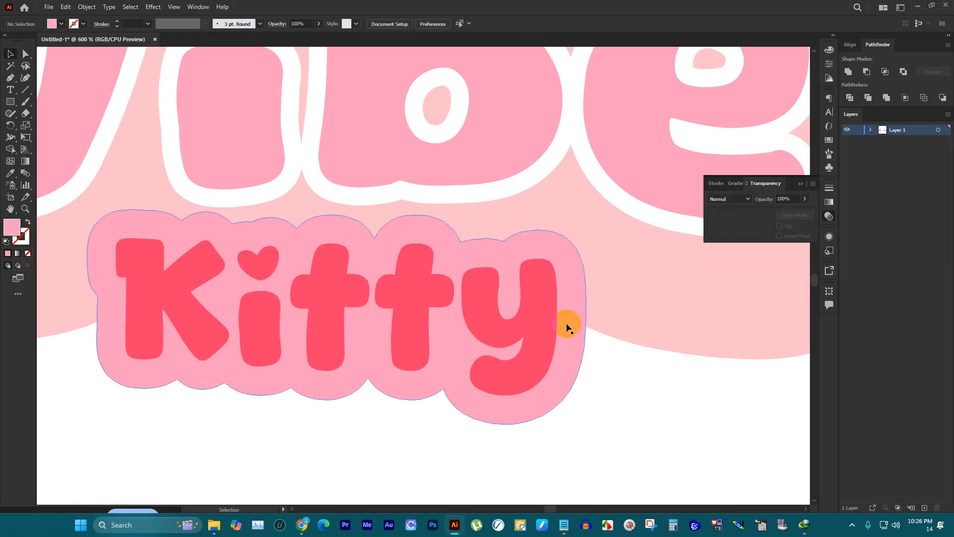
# Step: Replace the empty opacity mask on the pink "Kitty" background with a new one, Clip off, and paste the black shape in place inside it
pyautogui.click(568, 325)
pyautogui.click(760, 226)
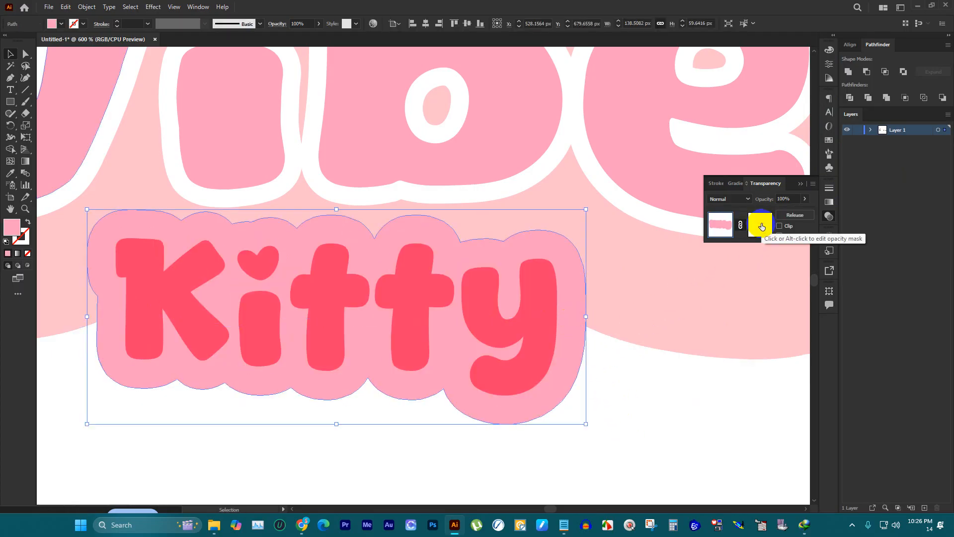
pyautogui.click(794, 216)
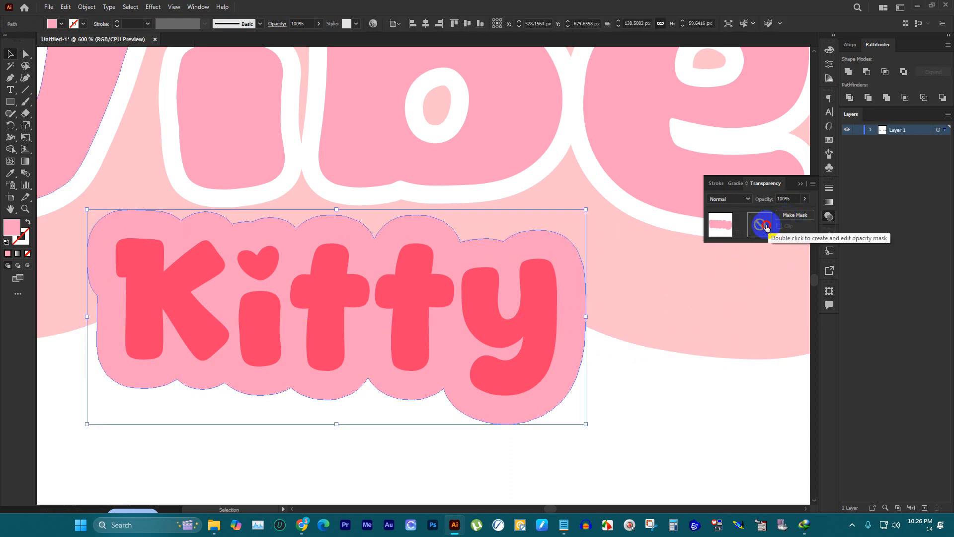
pyautogui.click(768, 224)
pyautogui.click(780, 226)
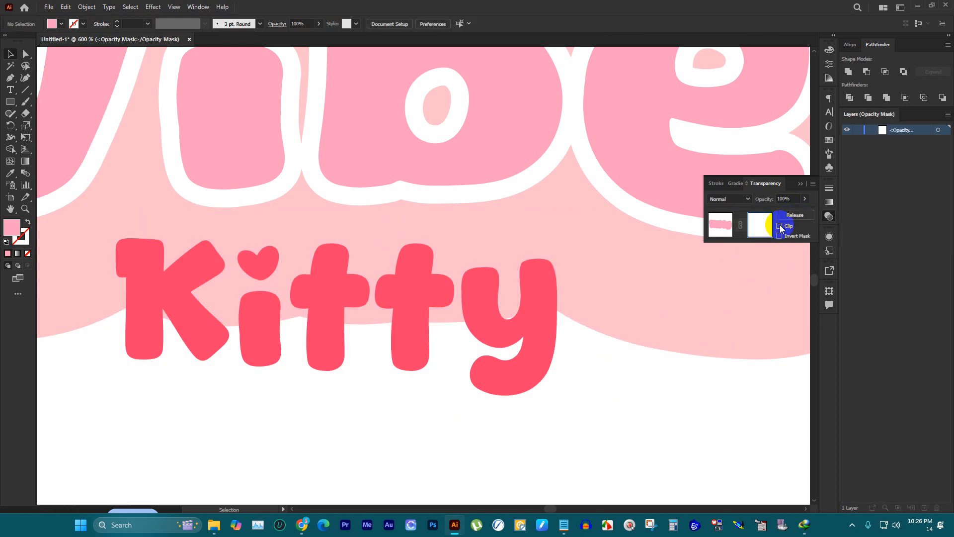
pyautogui.hotkey('ctrl', 'f')
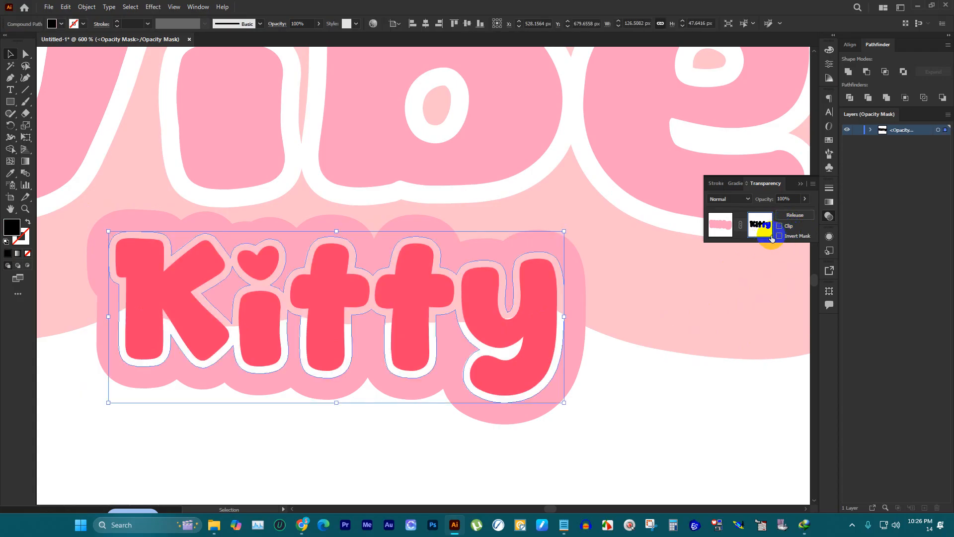
# Step: Leave the opacity mask editing, deselect, and examine the knocked-out outline around the "Kitty" letters
pyautogui.click(711, 224)
pyautogui.click(651, 386)
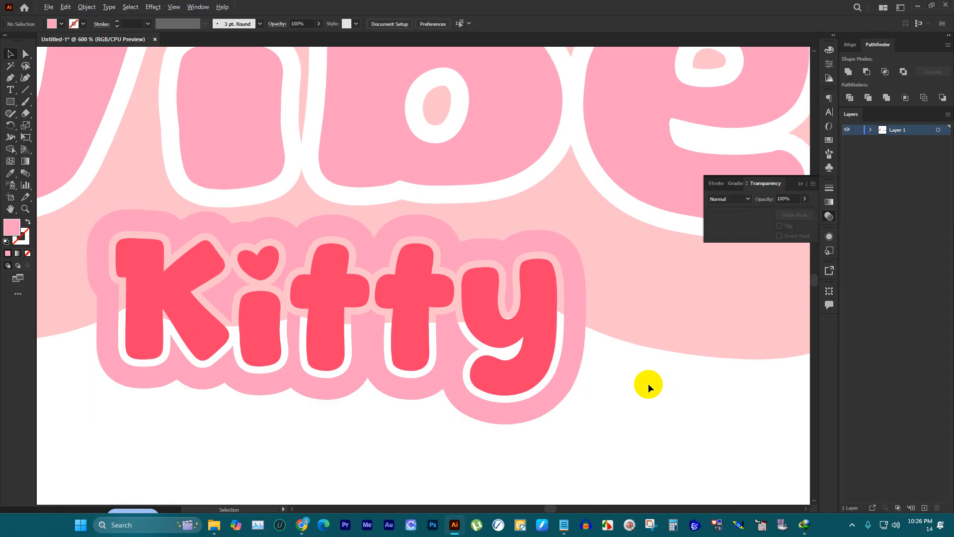
pyautogui.scroll(-1, 648, 387)
pyautogui.scroll(-2, 294, 307)
pyautogui.scroll(3, 419, 336)
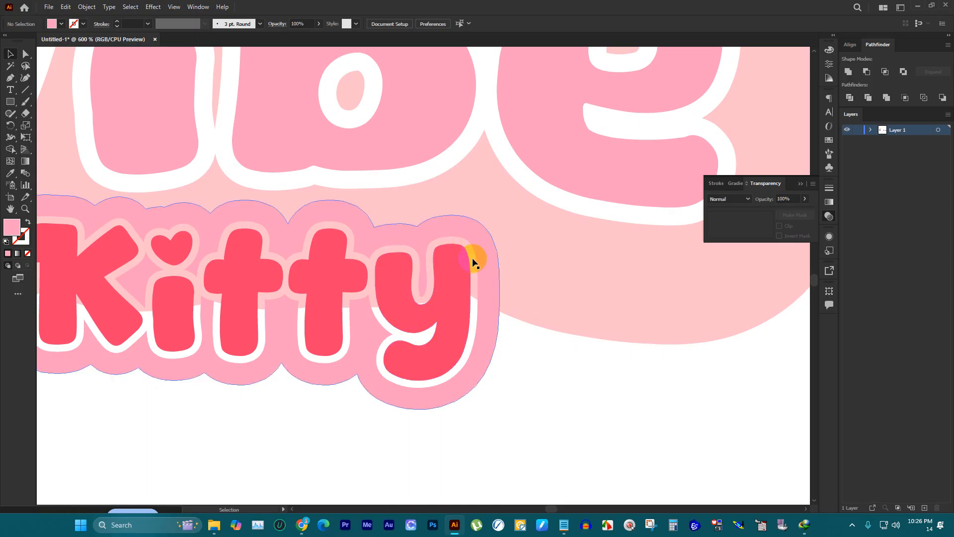
pyautogui.scroll(-2, 505, 285)
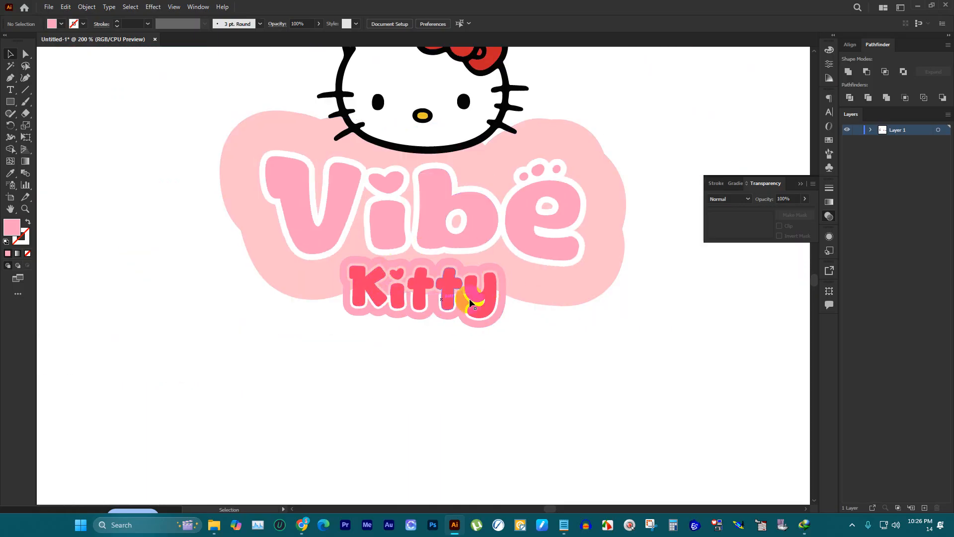
# Step: Undo the "Kitty" opacity mask and the cut, back to the united black outline shape over its pink background
pyautogui.hotkey('ctrl', 'z')
pyautogui.hotkey('ctrl', 'z')
pyautogui.hotkey('ctrl', 'z')
pyautogui.hotkey('ctrl', 'z')
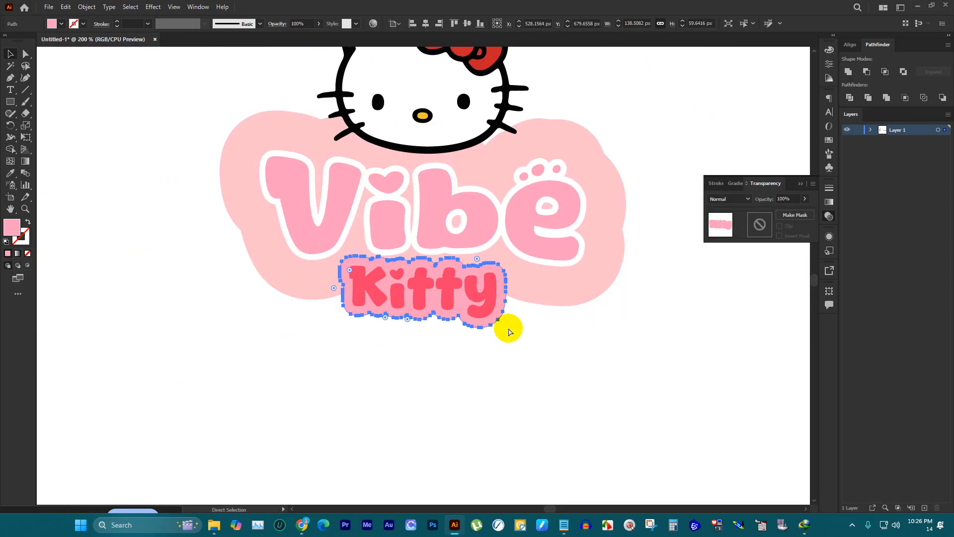
pyautogui.hotkey('ctrl', 'z')
pyautogui.hotkey('ctrl', 'z')
pyautogui.hotkey('ctrl', 'z')
pyautogui.hotkey('ctrl', 'z')
pyautogui.hotkey('ctrl', 'z')
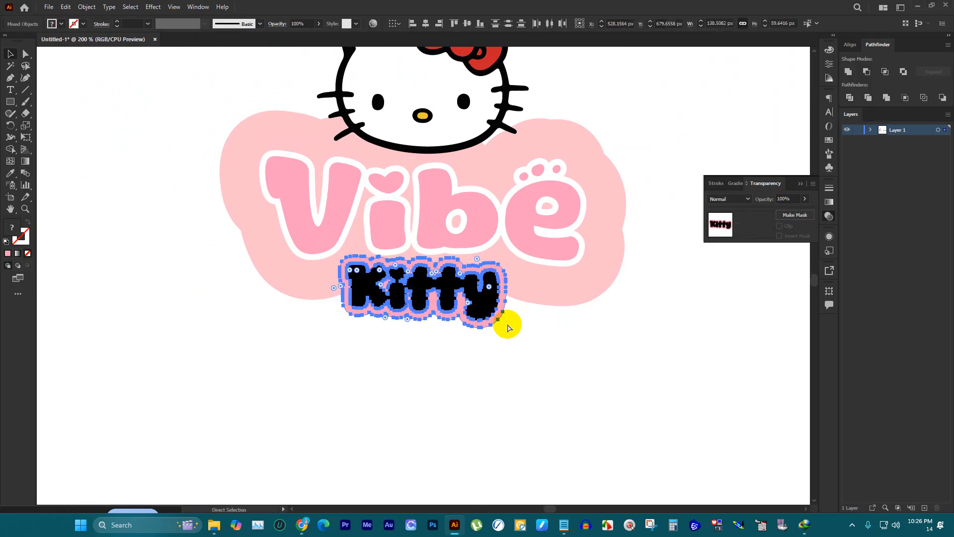
# Step: Try to remove the black "Kitty" shape from the "Vibe" and "Kitty" backgrounds with Shape Builder
pyautogui.scroll(1, 507, 326)
pyautogui.click(516, 328)
pyautogui.scroll(3, 498, 283)
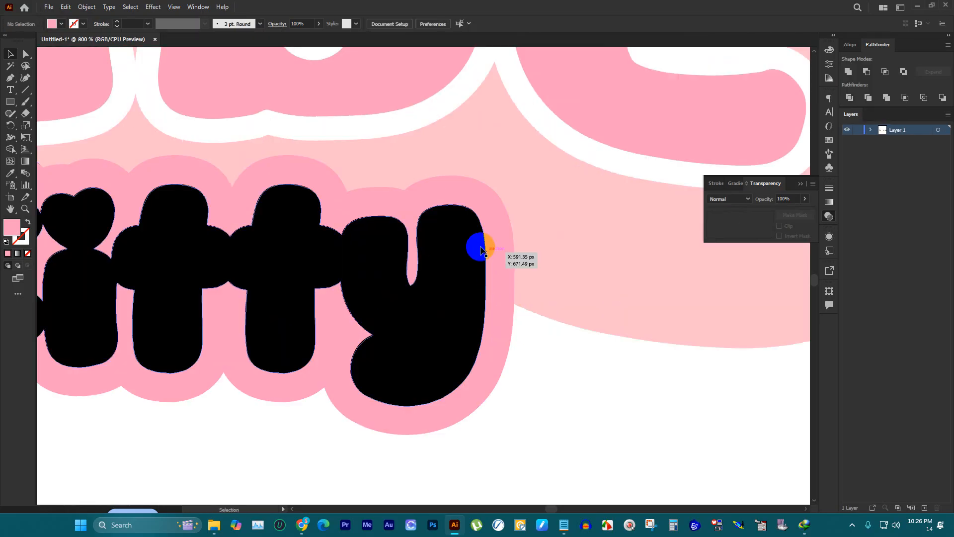
pyautogui.click(473, 230)
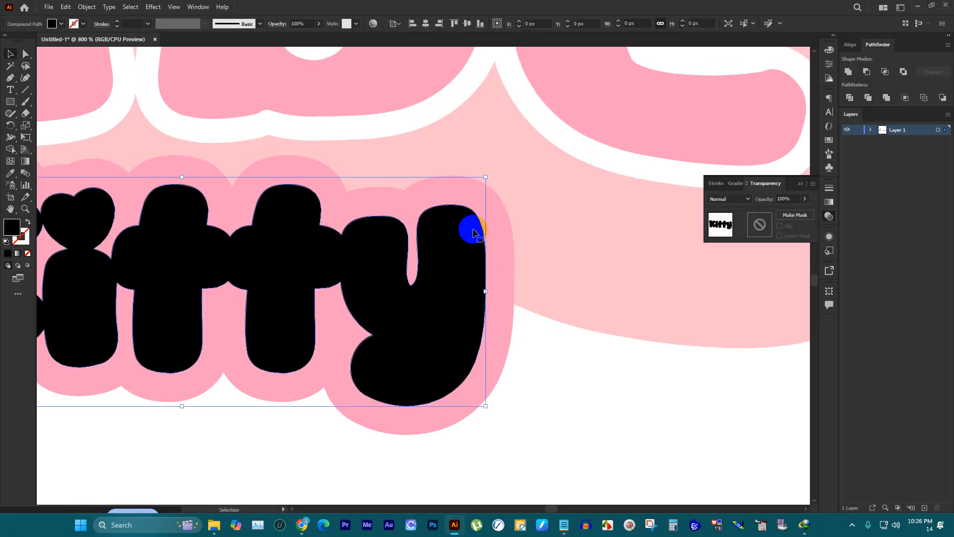
pyautogui.keyDown('shift'); pyautogui.click(499, 221); pyautogui.keyUp('shift')
pyautogui.hotkey('shift', 'm')
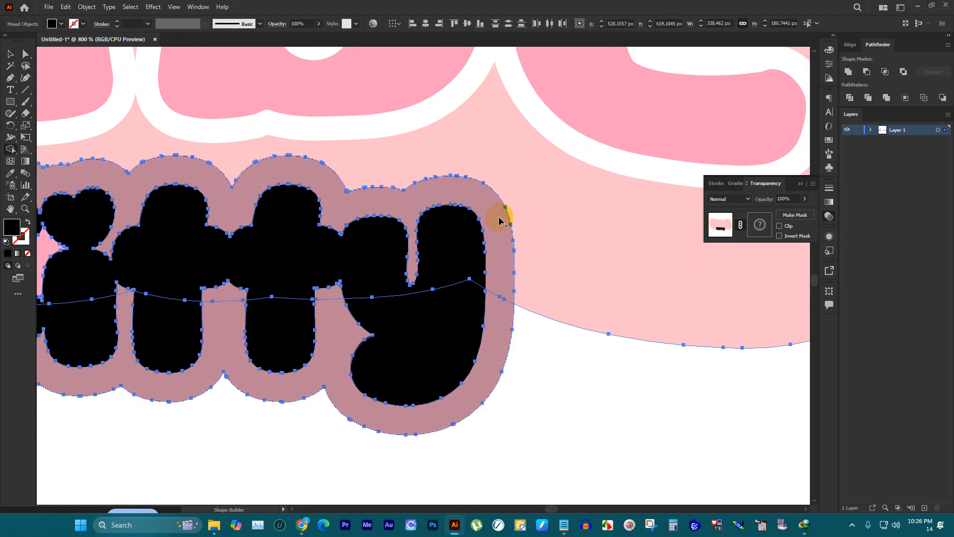
pyautogui.moveTo(470, 219); pyautogui.dragTo(462, 244)
pyautogui.keyDown('alt'); pyautogui.click(462, 241); pyautogui.keyUp('alt')
pyautogui.scroll(-2, 477, 314)
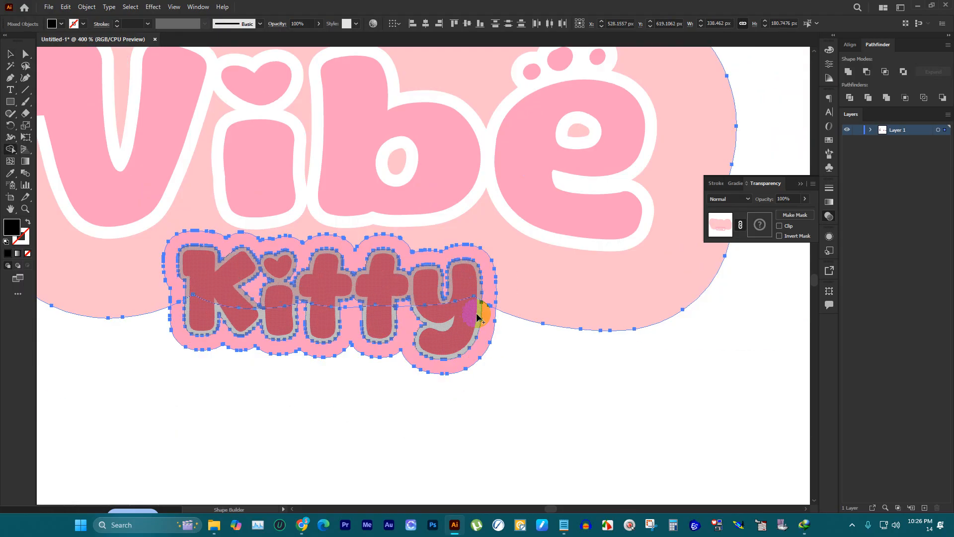
# Step: Try to remove the pink "Kitty" background region with Shape Builder, and undo it
pyautogui.scroll(2, 370, 298)
pyautogui.moveTo(352, 263); pyautogui.dragTo(350, 318)
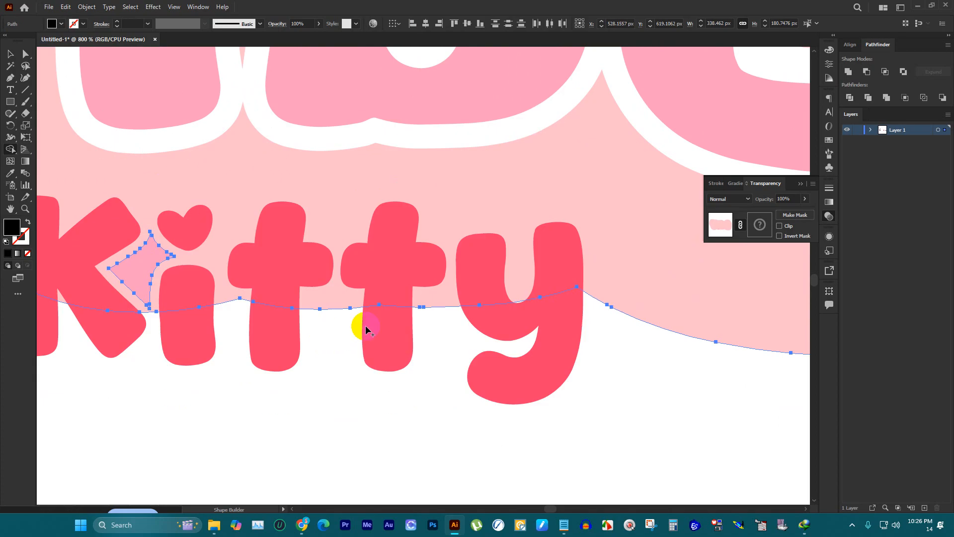
pyautogui.hotkey('ctrl', 'z')
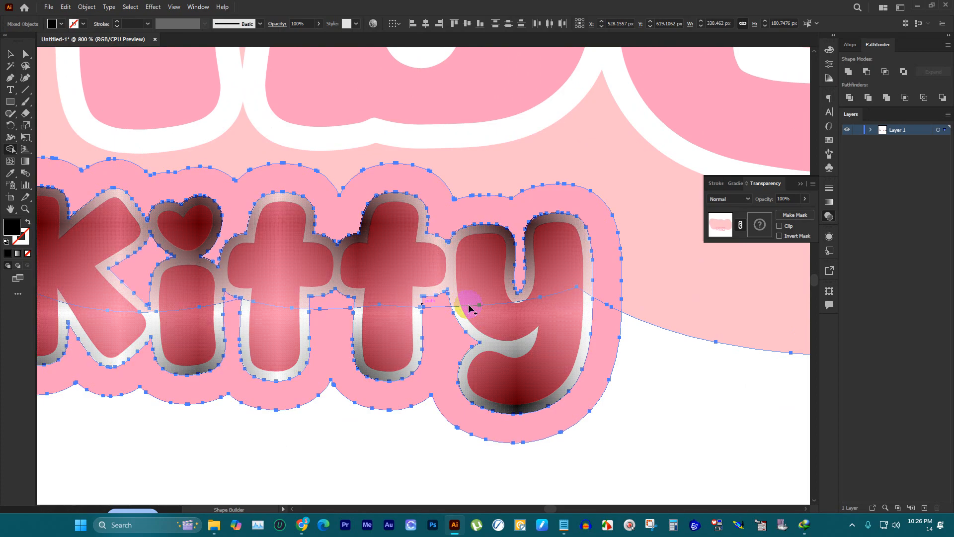
# Step: Examine the Shape Builder regions around the "Kitty" letters, then deselect the artwork
pyautogui.scroll(-3, 525, 308)
pyautogui.keyDown('alt'); pyautogui.click(523, 308); pyautogui.keyUp('alt')
pyautogui.scroll(5, 512, 283)
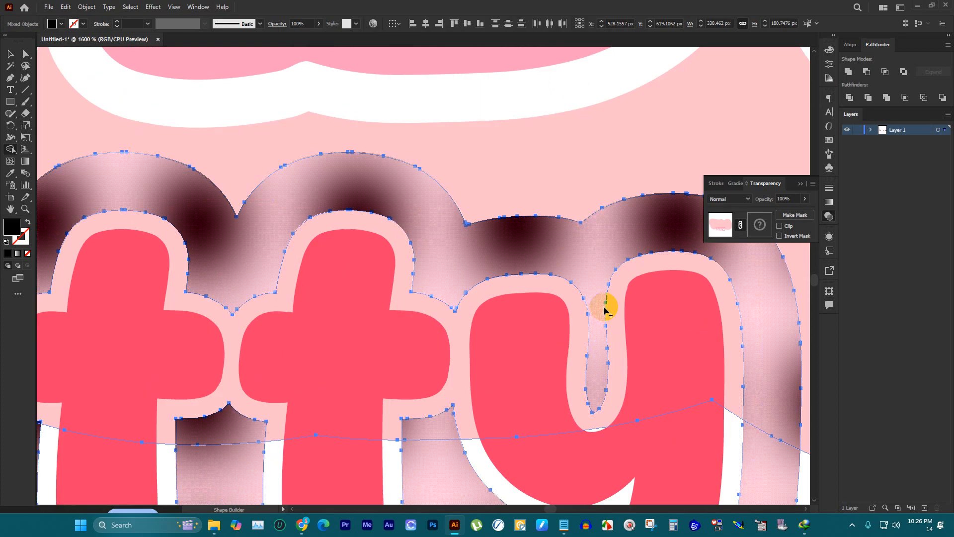
pyautogui.click(605, 310)
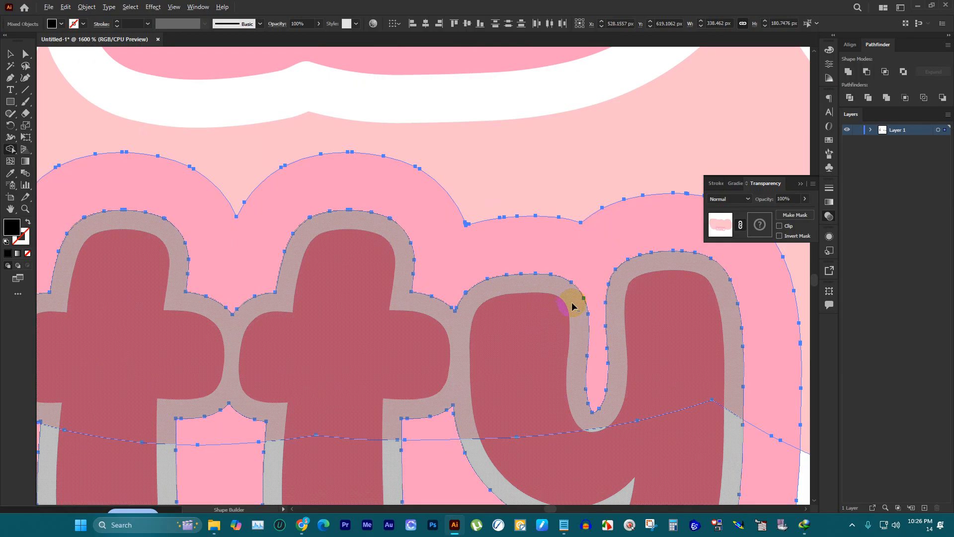
pyautogui.scroll(-4, 528, 311)
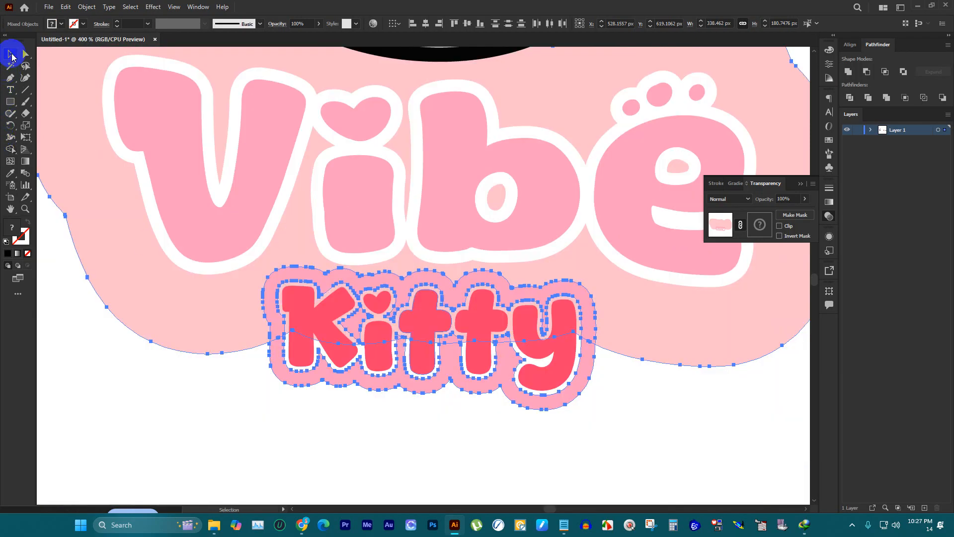
pyautogui.click(11, 55)
pyautogui.click(759, 435)
pyautogui.scroll(-1, 641, 430)
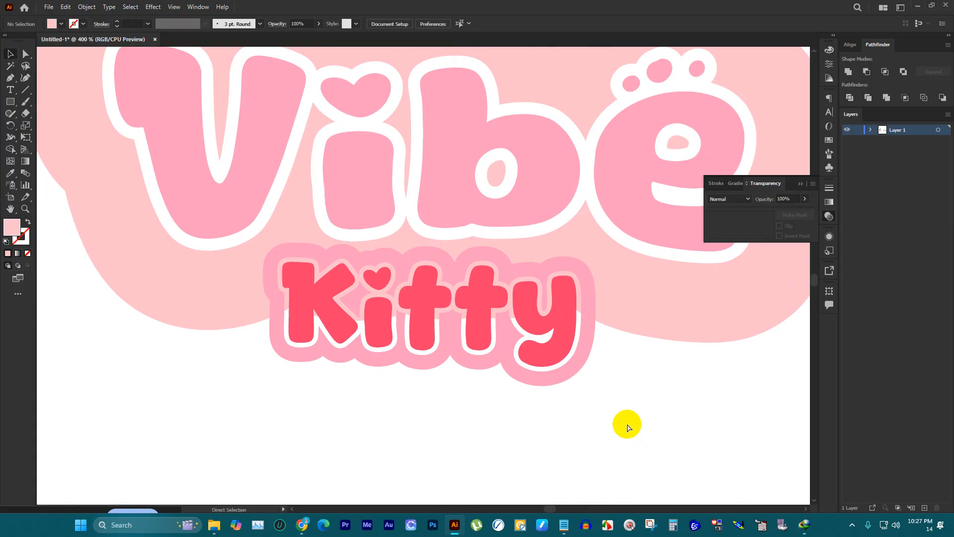
# Step: Undo the Shape Builder removal of the black "Kitty" shape
pyautogui.scroll(-2, 443, 383)
pyautogui.scroll(2, 499, 385)
pyautogui.hotkey('ctrl', 'z')
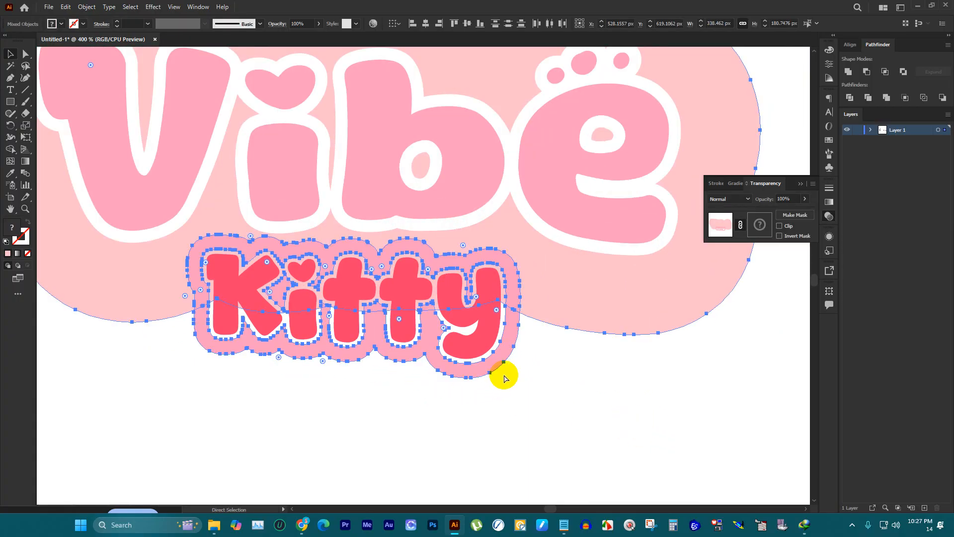
pyautogui.hotkey('ctrl', 'z')
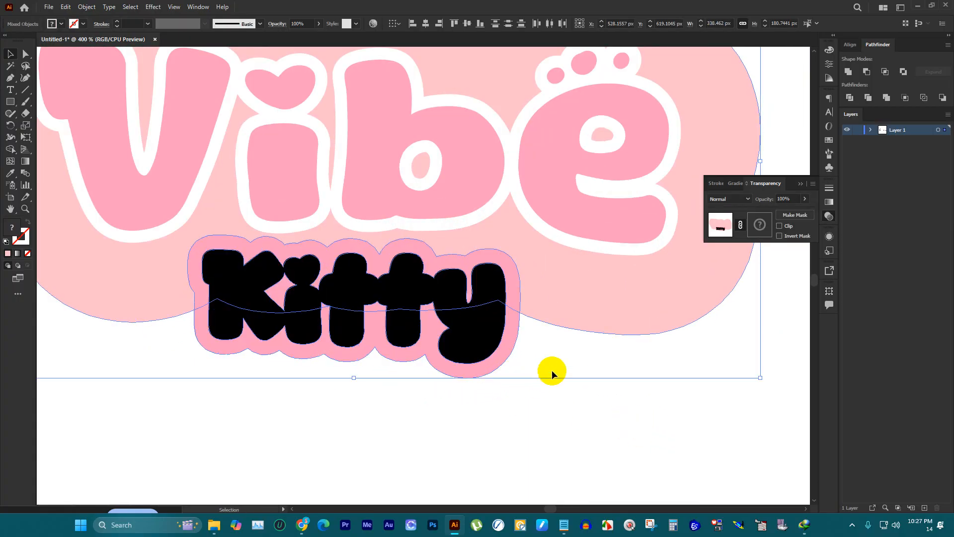
# Step: Reselect the "Vibe" background, black "Kitty" shape and pink "Kitty" background, and retry removing the black shape with Shape Builder
pyautogui.click(565, 356)
pyautogui.click(565, 310)
pyautogui.scroll(2, 511, 310)
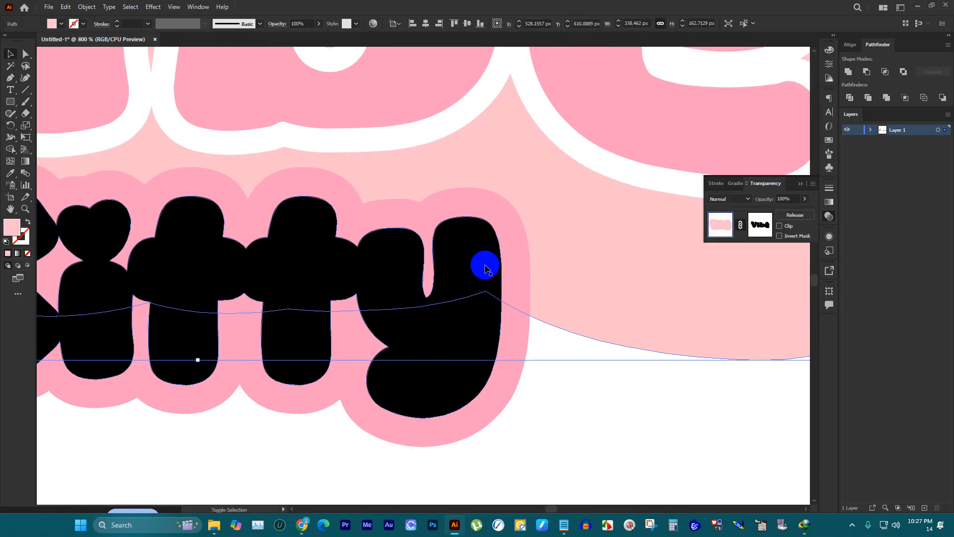
pyautogui.keyDown('shift'); pyautogui.click(486, 264); pyautogui.keyUp('shift')
pyautogui.keyDown('shift'); pyautogui.click(512, 361); pyautogui.keyUp('shift')
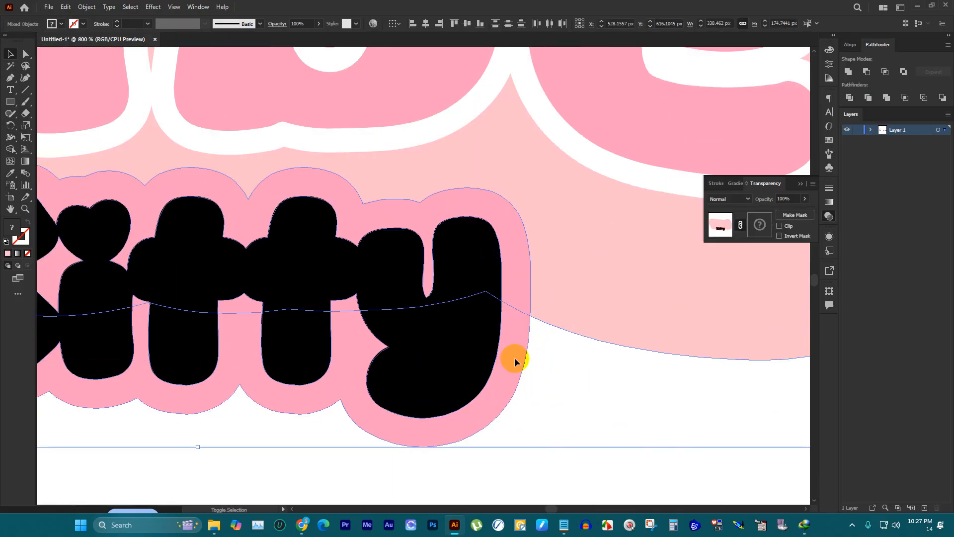
pyautogui.hotkey('shift', 'm')
pyautogui.scroll(2, 588, 268)
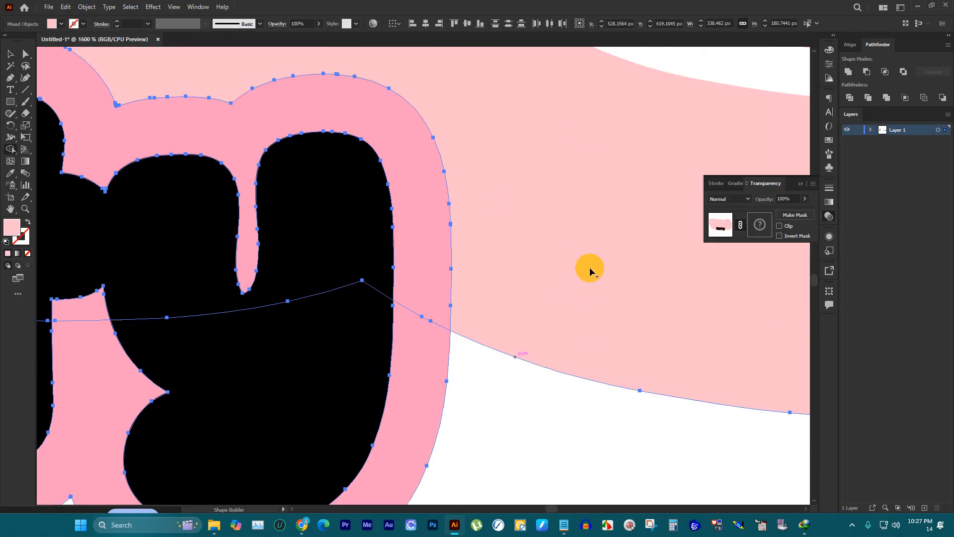
pyautogui.keyDown('alt'); pyautogui.click(370, 232); pyautogui.keyUp('alt')
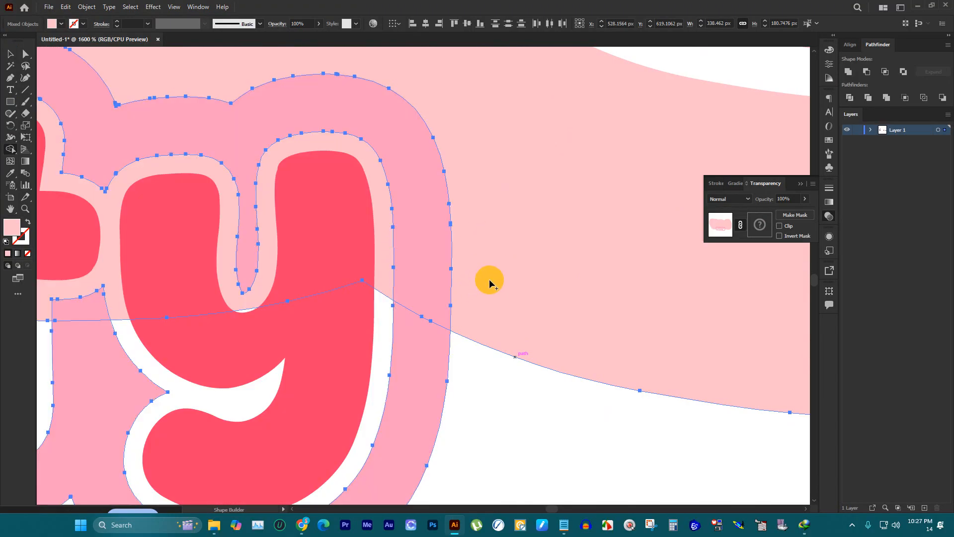
# Step: Deselect to check the gap around "Kitty", and undo the second Shape Builder removal
pyautogui.scroll(-2, 490, 282)
pyautogui.click(12, 54)
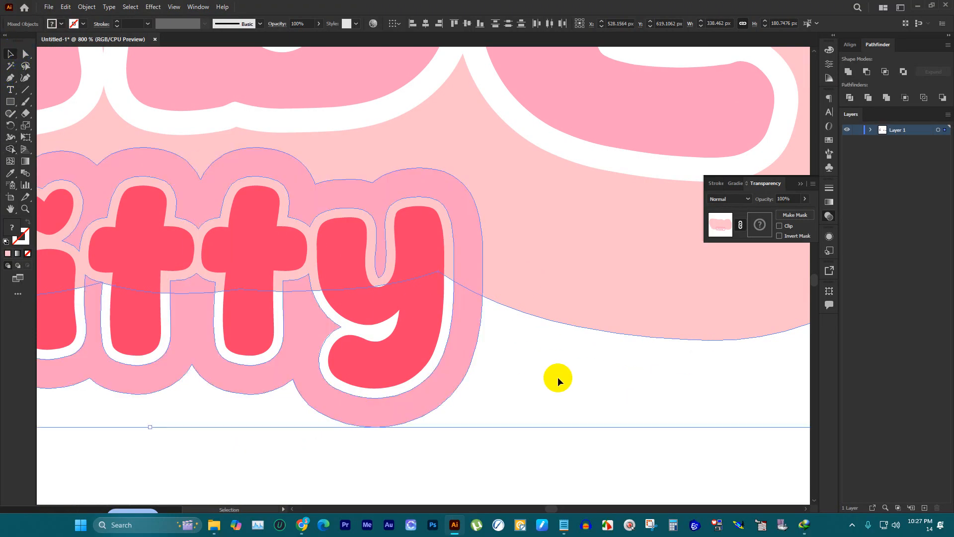
pyautogui.scroll(-3, 564, 358)
pyautogui.click(627, 418)
pyautogui.hotkey('ctrl', 'z')
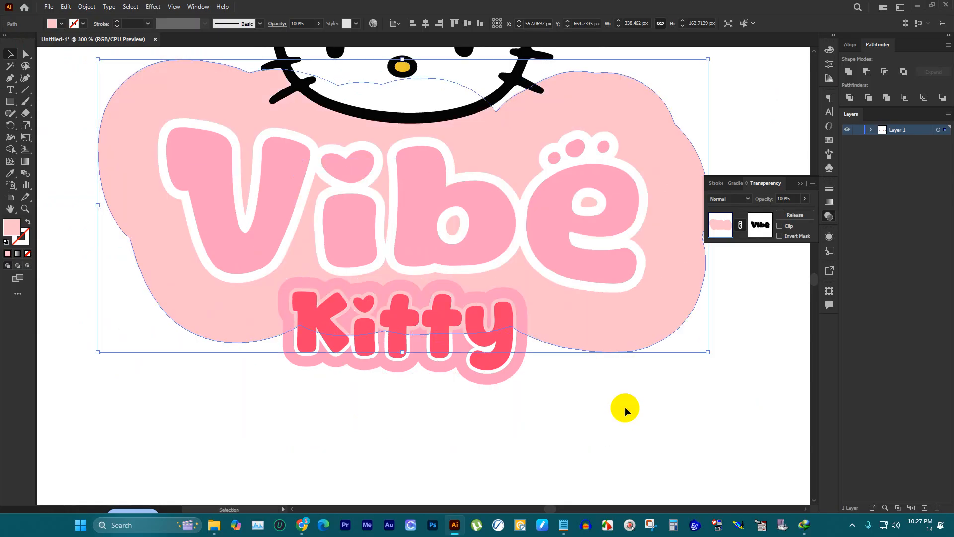
pyautogui.scroll(2, 542, 333)
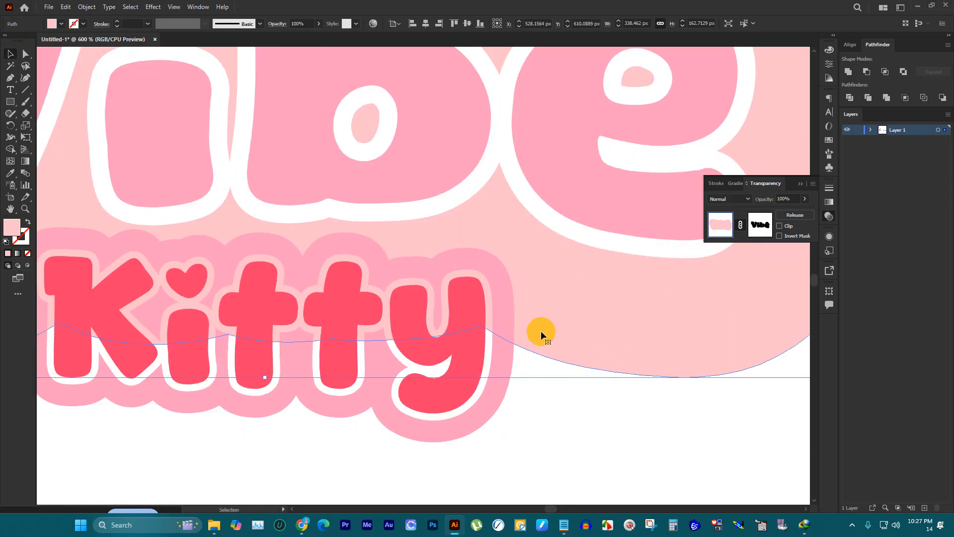
pyautogui.hotkey('ctrl', 'z')
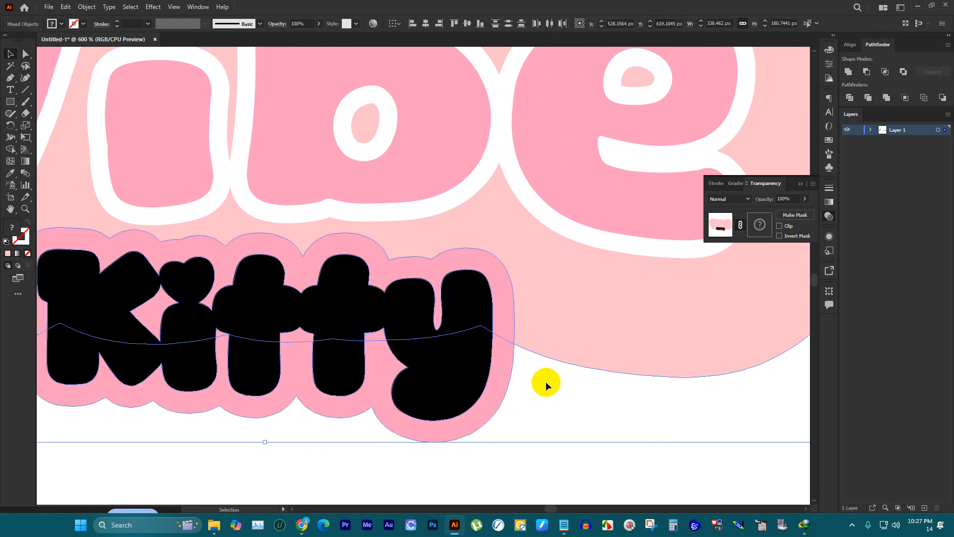
# Step: Group the "Vibe" and "Kitty" backgrounds together, and cut the black "Kitty" outline shape
pyautogui.click(546, 382)
pyautogui.moveTo(555, 366); pyautogui.dragTo(506, 290)
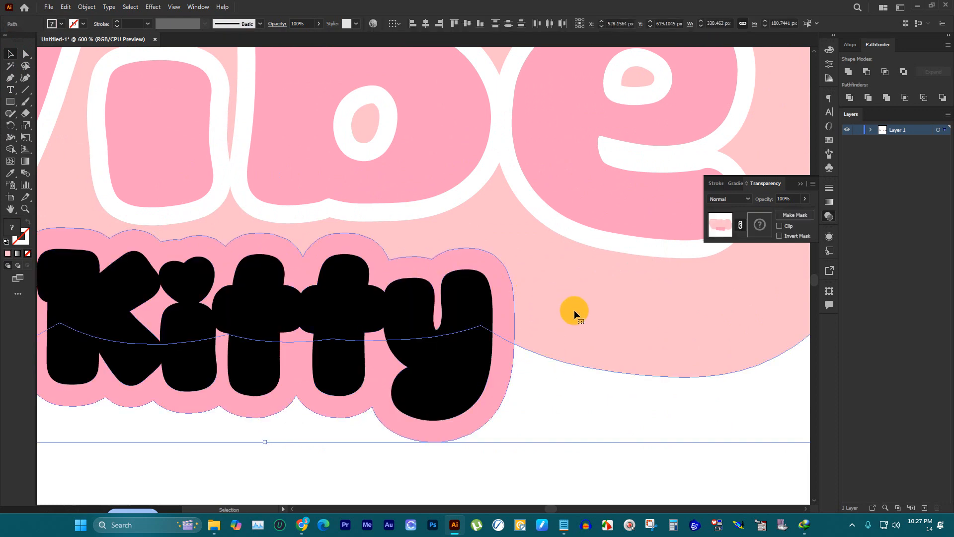
pyautogui.keyDown('ctrl'); pyautogui.click(473, 347); pyautogui.keyUp('ctrl')
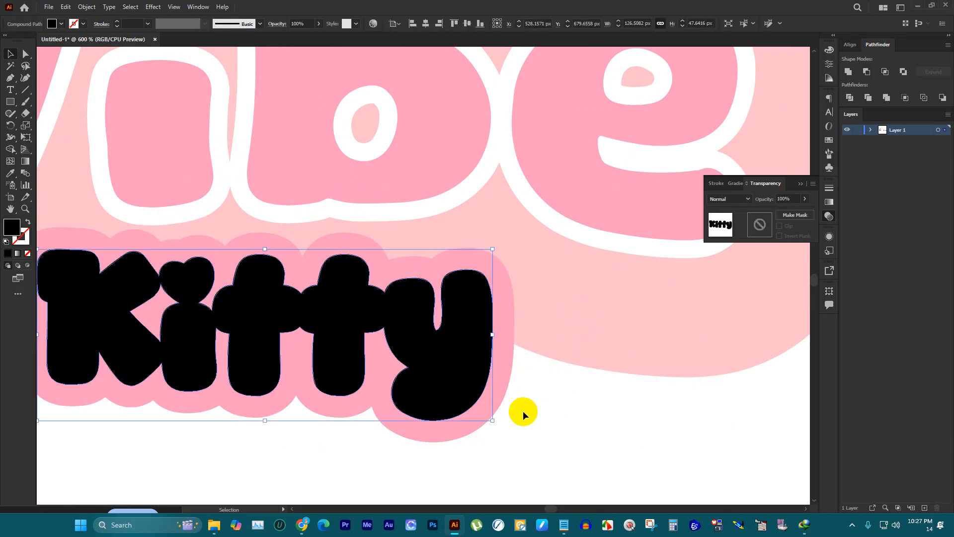
pyautogui.press('Delete')
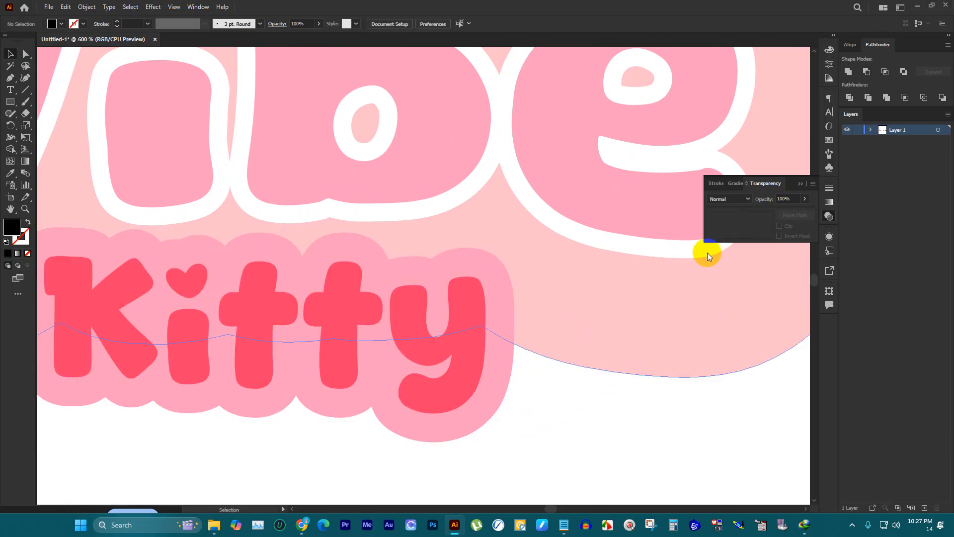
# Step: Add an opacity mask with Clip off to the grouped backgrounds, paste the black "Kitty" shape in place inside it, and leave the mask
pyautogui.click(511, 303)
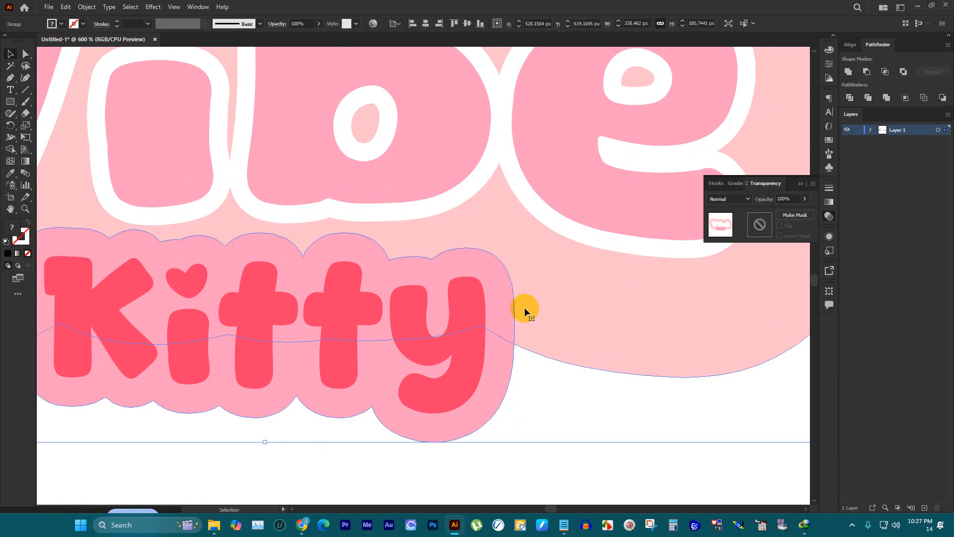
pyautogui.doubleClick(760, 226)
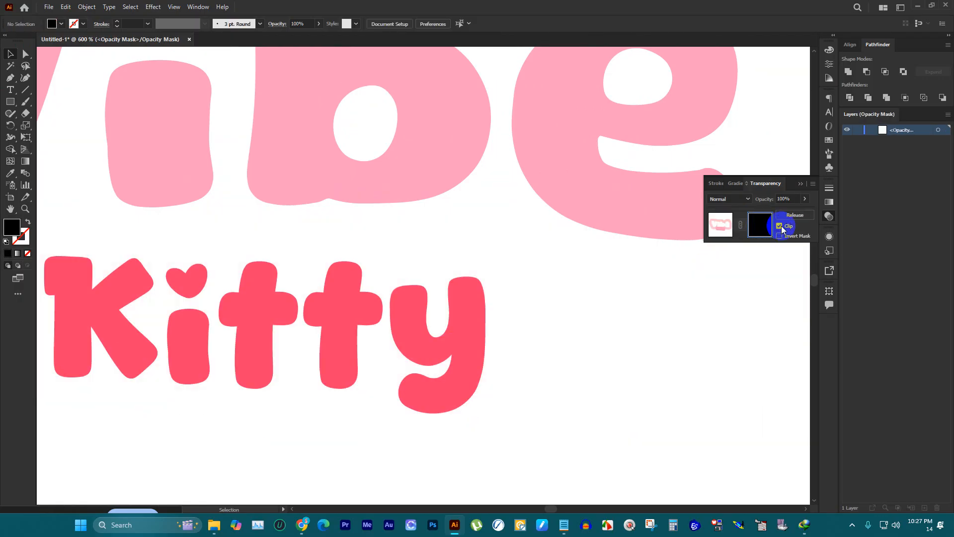
pyautogui.click(779, 226)
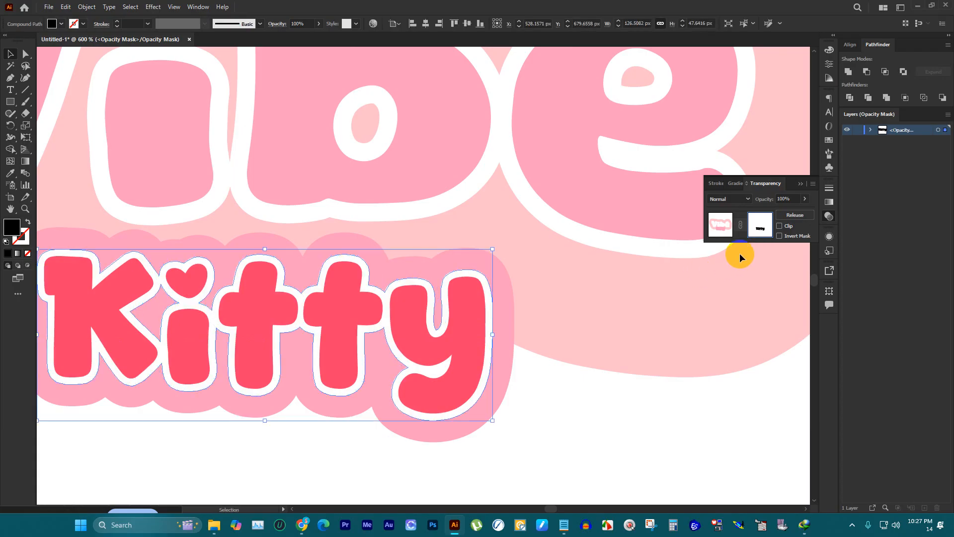
pyautogui.click(722, 231)
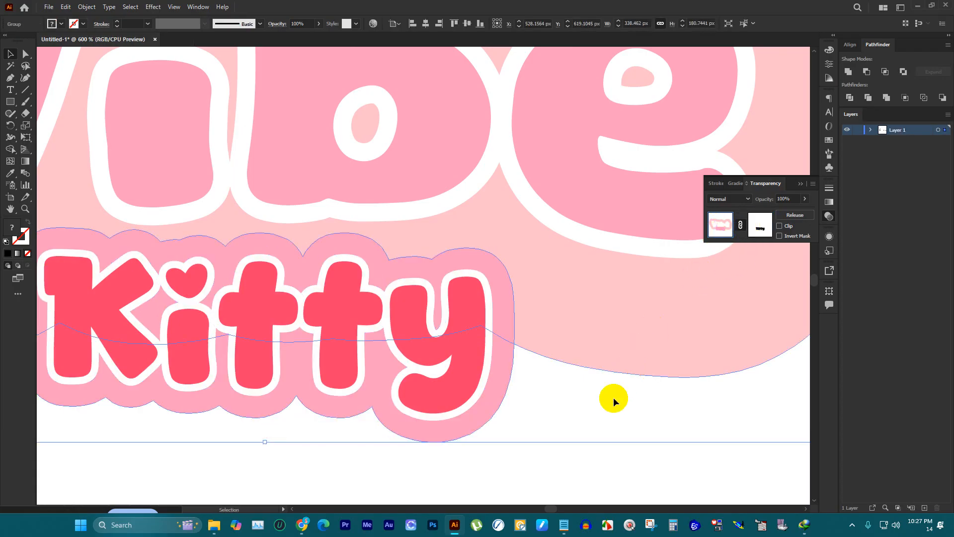
pyautogui.click(598, 410)
pyautogui.scroll(-3, 597, 410)
pyautogui.scroll(-1, 419, 326)
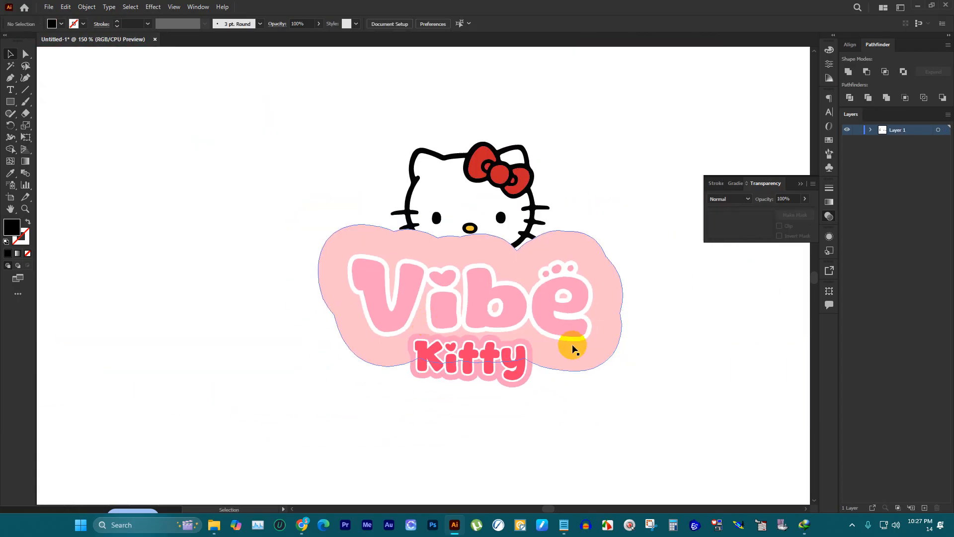
# Step: Bring the kitty head group to the front, above the "Vibe" background
pyautogui.scroll(1, 621, 271)
pyautogui.click(524, 206)
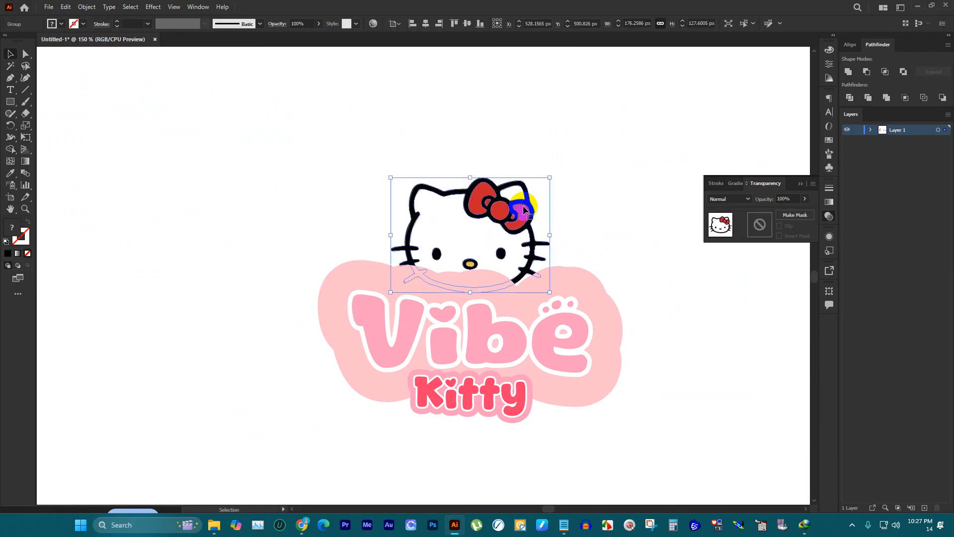
pyautogui.hotkey('ctrl', 'shift', ']')
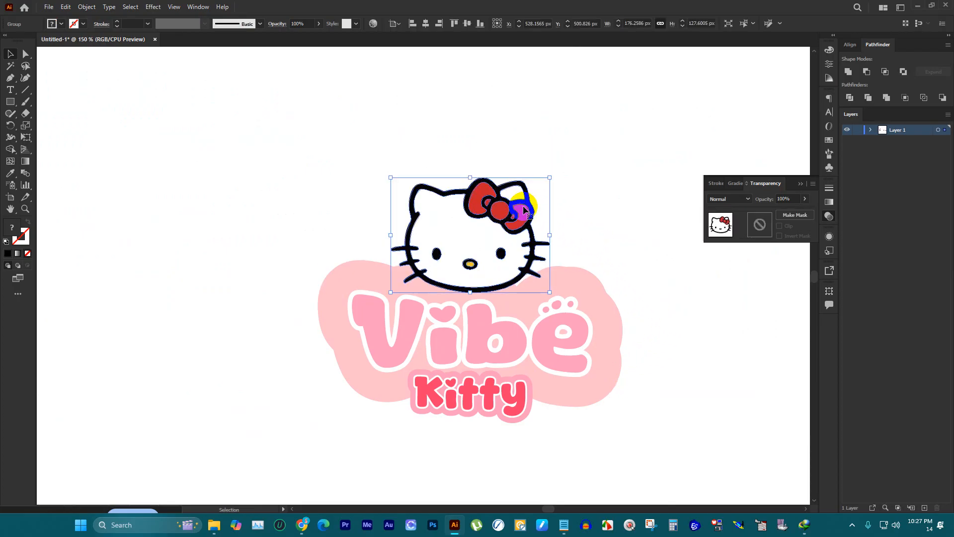
# Step: Move the kitty head slightly down towards the "Vibe" lettering, deselect it, and compare the logo with the Cute Store reference
pyautogui.scroll(1, 520, 211)
pyautogui.moveTo(517, 251); pyautogui.dragTo(522, 257)
pyautogui.click(409, 164)
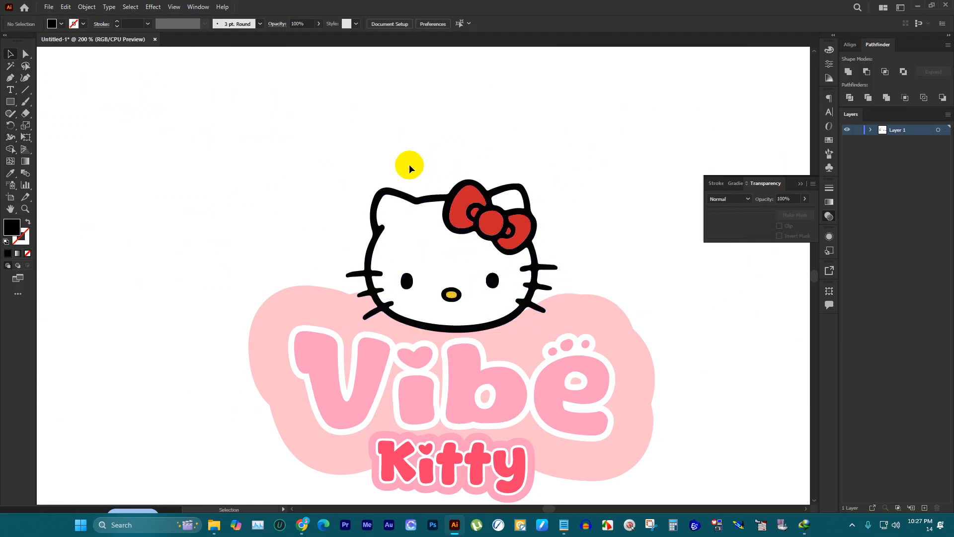
pyautogui.scroll(-3, 407, 165)
pyautogui.scroll(-2, 490, 171)
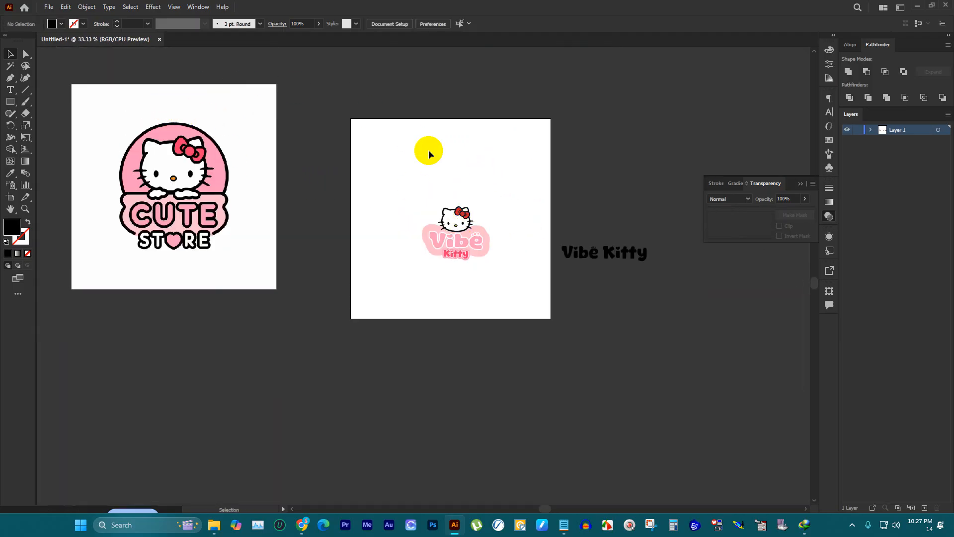
pyautogui.scroll(2, 451, 190)
pyautogui.scroll(2, 450, 189)
# Step: Duplicate the kitty head in place and unite the copy into a single solid silhouette with Pathfinder
pyautogui.click(438, 304)
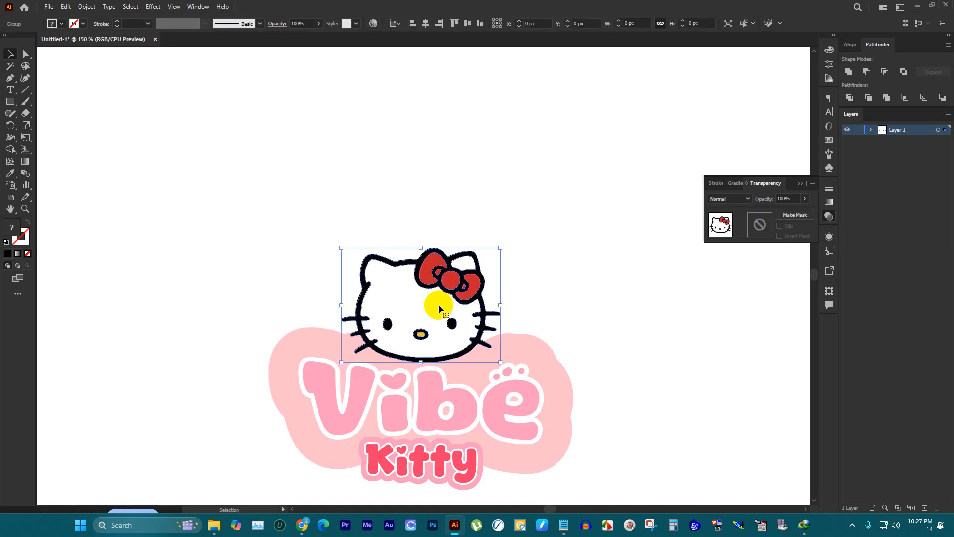
pyautogui.scroll(-1, 433, 289)
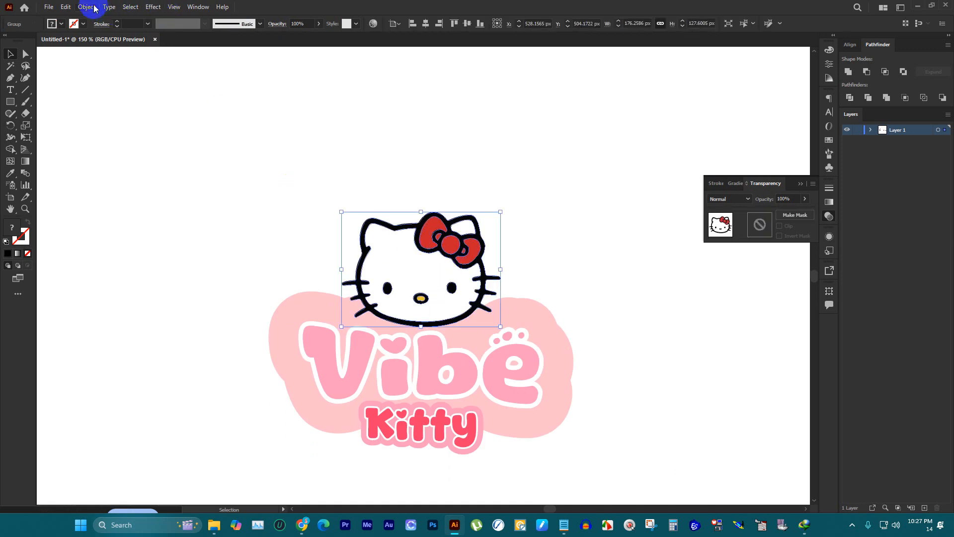
pyautogui.press('a')
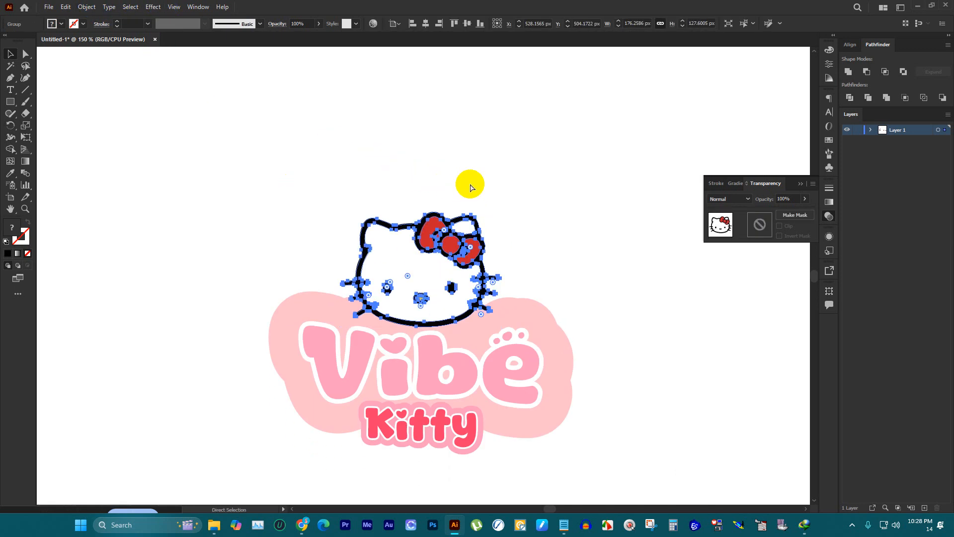
pyautogui.press('v')
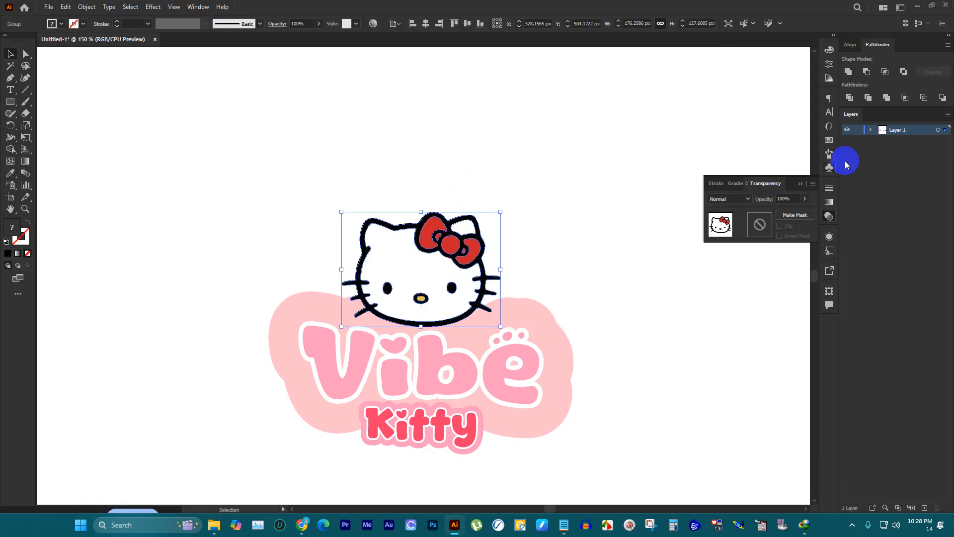
pyautogui.click(848, 72)
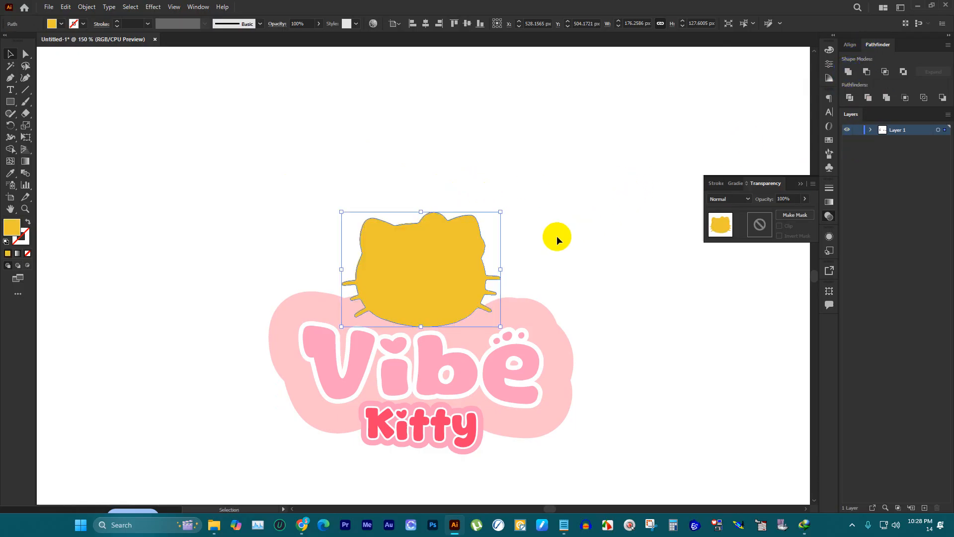
# Step: Fill the head silhouette with the reddish pink sampled from the "Kitty" lettering
pyautogui.scroll(-1, 556, 236)
pyautogui.keyDown('alt'); pyautogui.scroll(-3, 554, 240); pyautogui.keyUp('alt')
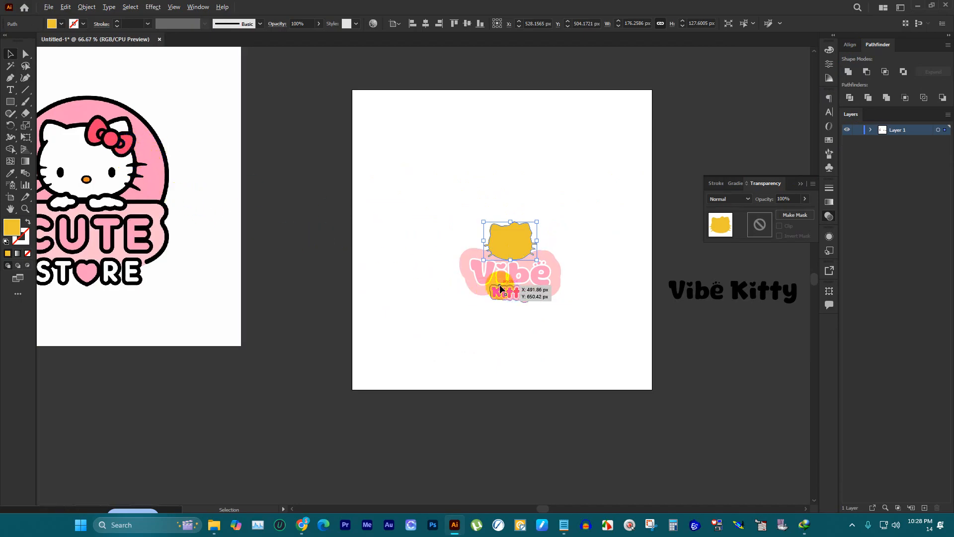
pyautogui.keyDown('alt'); pyautogui.scroll(3, 501, 288); pyautogui.keyUp('alt')
pyautogui.press('i')
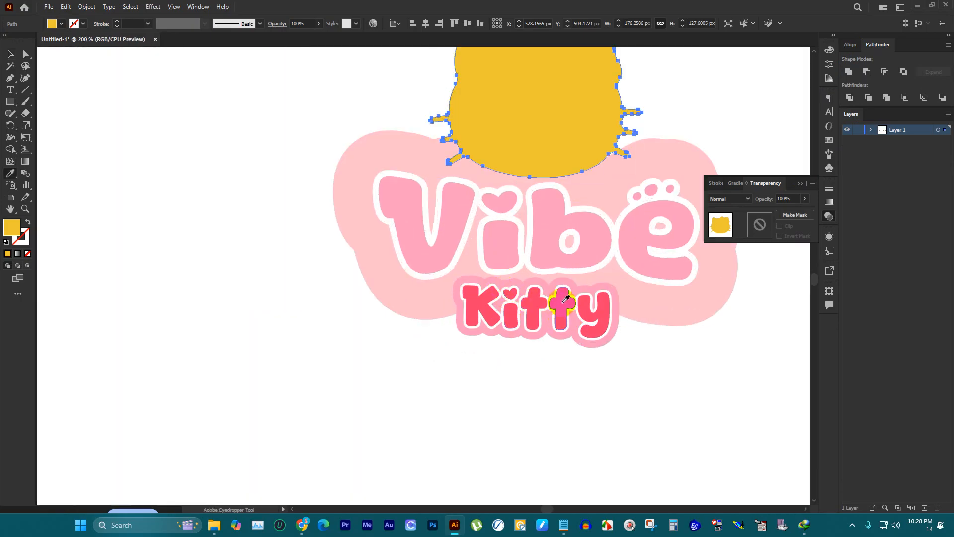
pyautogui.click(566, 299)
# Step: Offset the head silhouette's path outward with Round joins to create a wider outline shape
pyautogui.scroll(2, 241, 110)
pyautogui.click(96, 6)
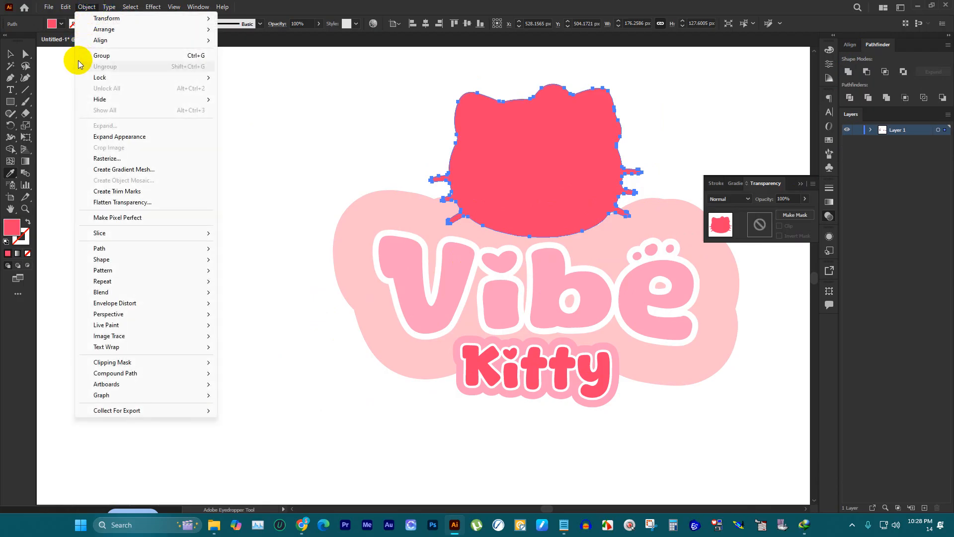
pyautogui.moveTo(119, 253)
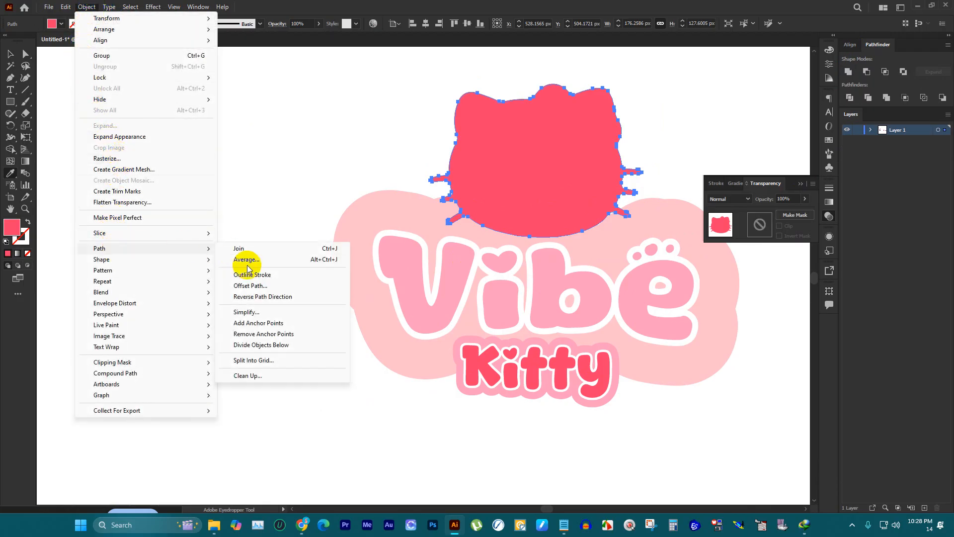
pyautogui.click(263, 285)
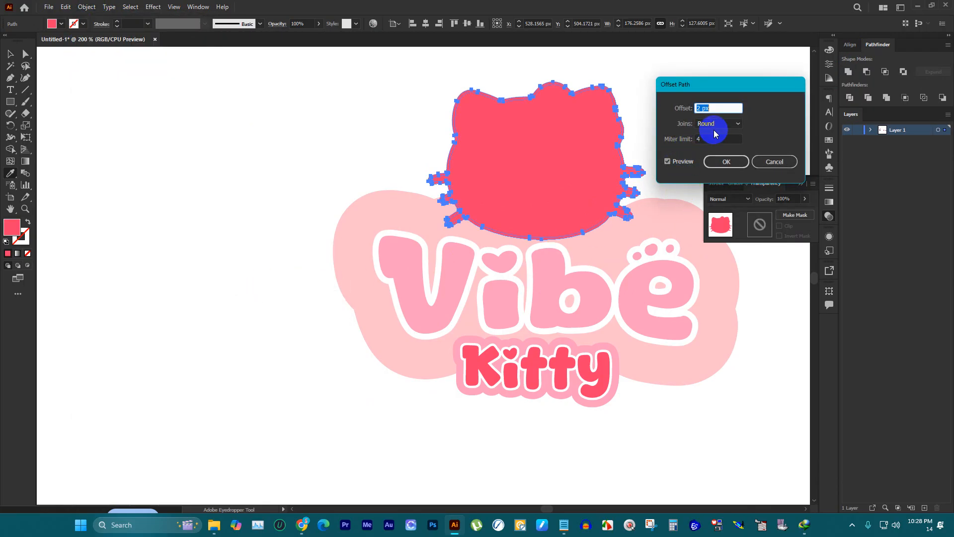
pyautogui.click(726, 161)
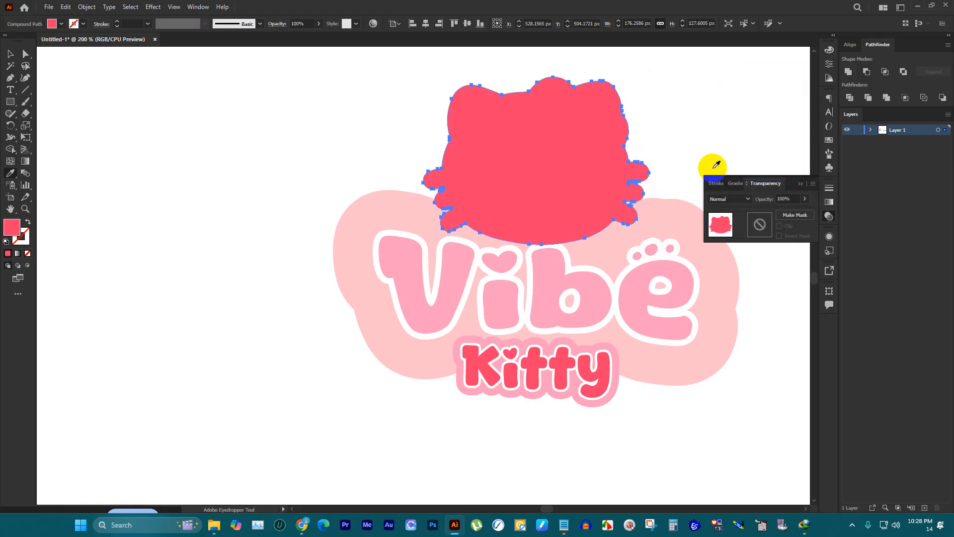
# Step: Try uniting the inner silhouette and the offset shape separately with Pathfinder, shift the offset shape aside, and undo these changes
pyautogui.click(10, 55)
pyautogui.click(82, 82)
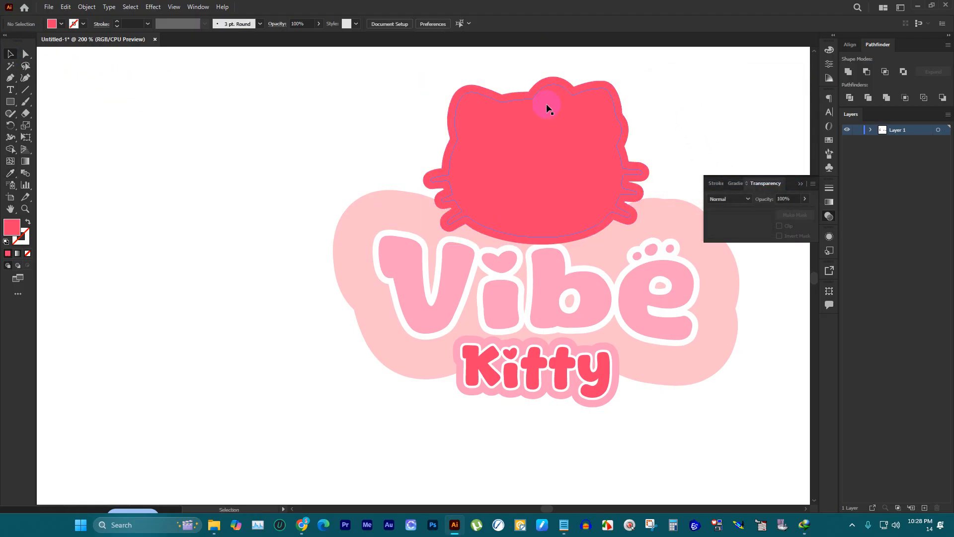
pyautogui.click(607, 109)
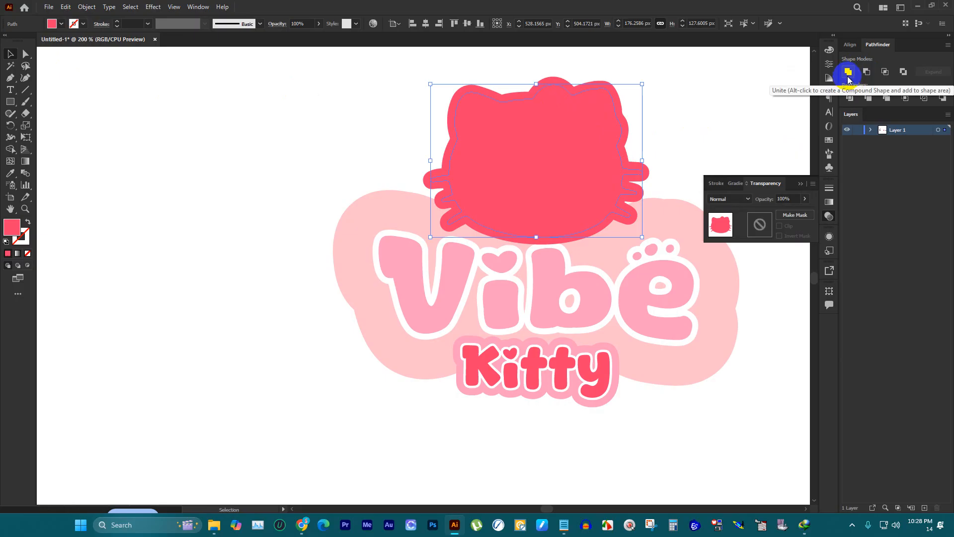
pyautogui.click(848, 73)
pyautogui.click(640, 81)
pyautogui.scroll(2, 641, 83)
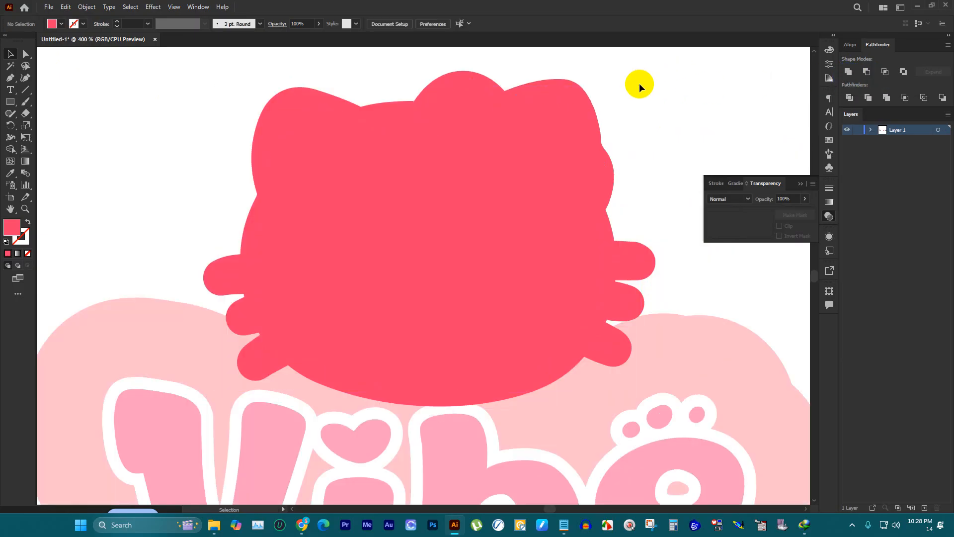
pyautogui.click(583, 85)
pyautogui.click(848, 73)
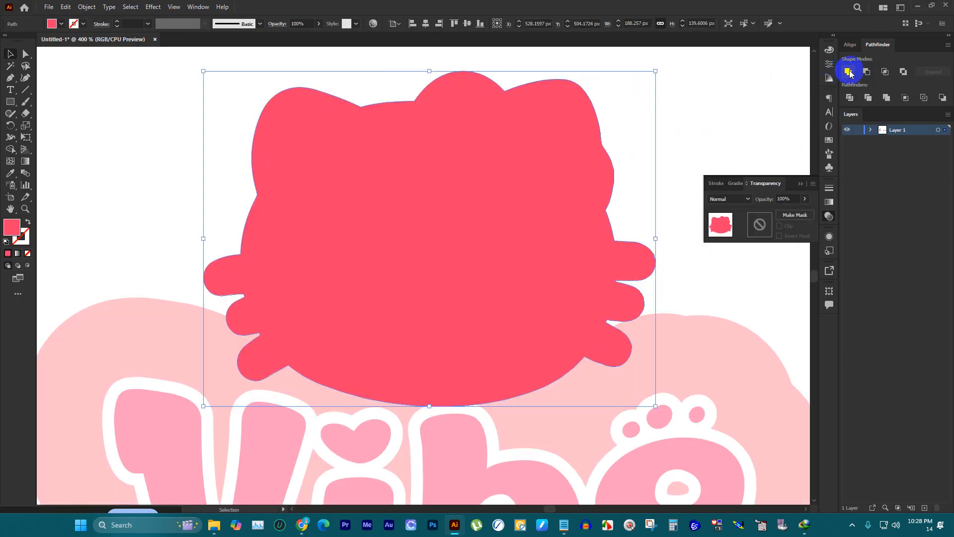
pyautogui.click(615, 109)
pyautogui.moveTo(590, 106); pyautogui.dragTo(628, 135)
pyautogui.hotkey('ctrl', 'space')
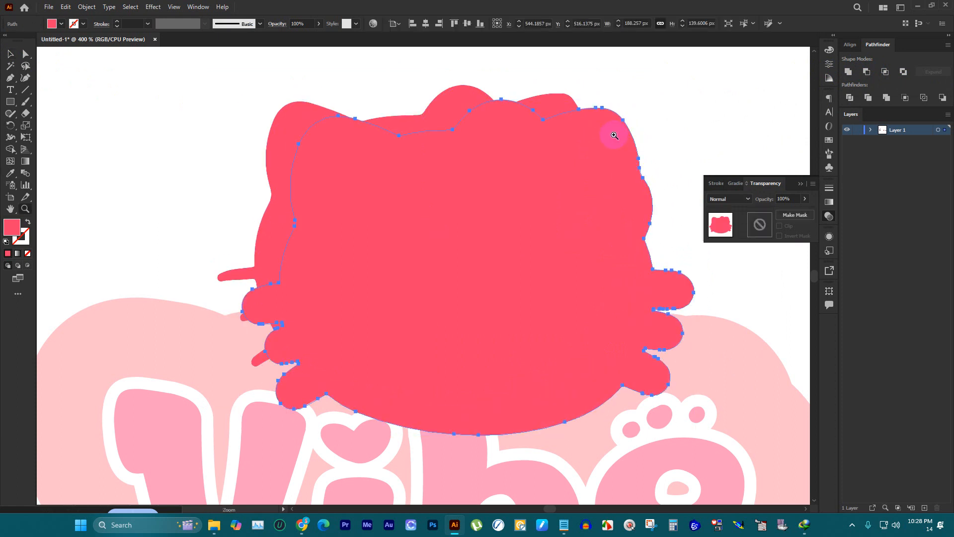
pyautogui.hotkey('ctrl', 'z')
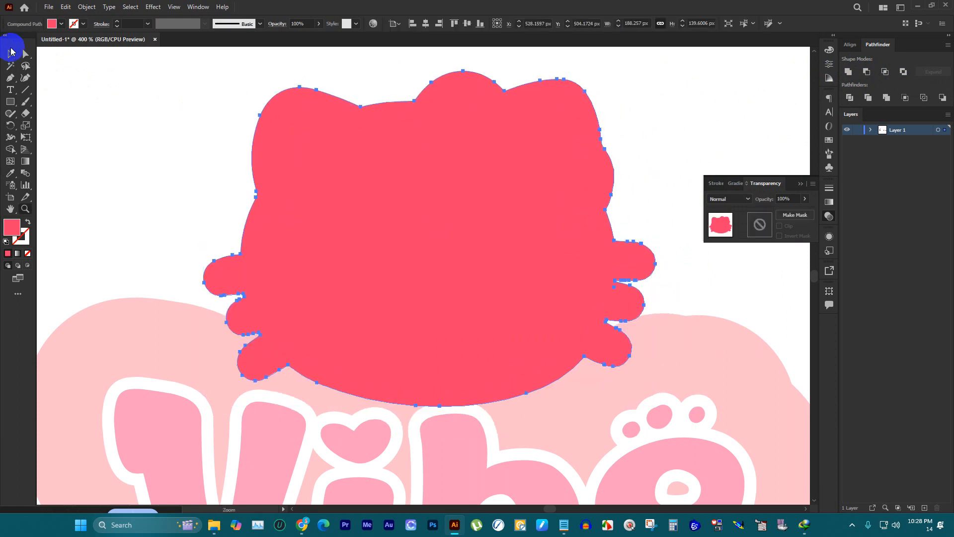
# Step: Pull the smaller inner silhouette out of the offset shape and delete it
pyautogui.click(11, 53)
pyautogui.click(228, 122)
pyautogui.click(360, 152)
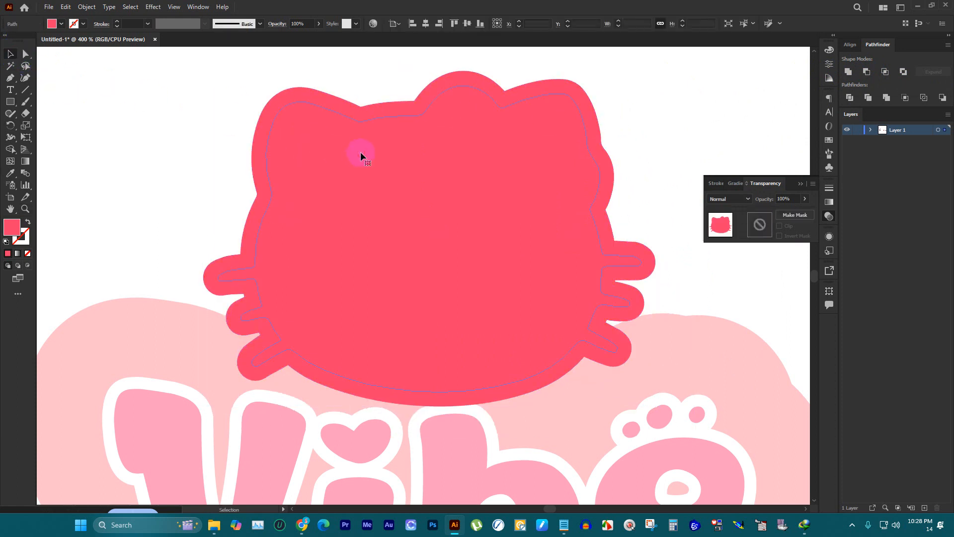
pyautogui.moveTo(359, 151); pyautogui.dragTo(508, 193)
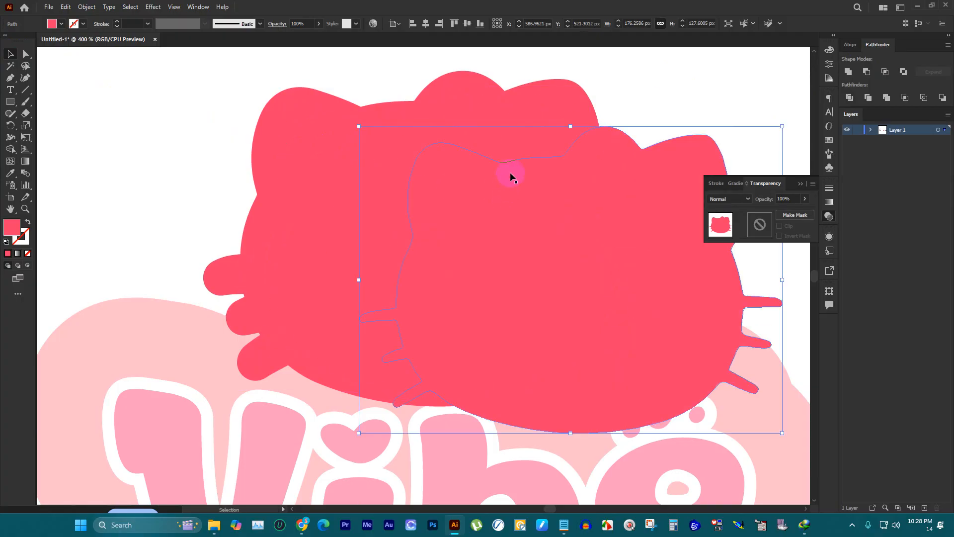
pyautogui.press('Delete')
# Step: Shift the offset silhouette to check beneath it, undo the move, and deselect the head artwork
pyautogui.moveTo(505, 102); pyautogui.dragTo(582, 128)
pyautogui.hotkey('ctrl', 'z')
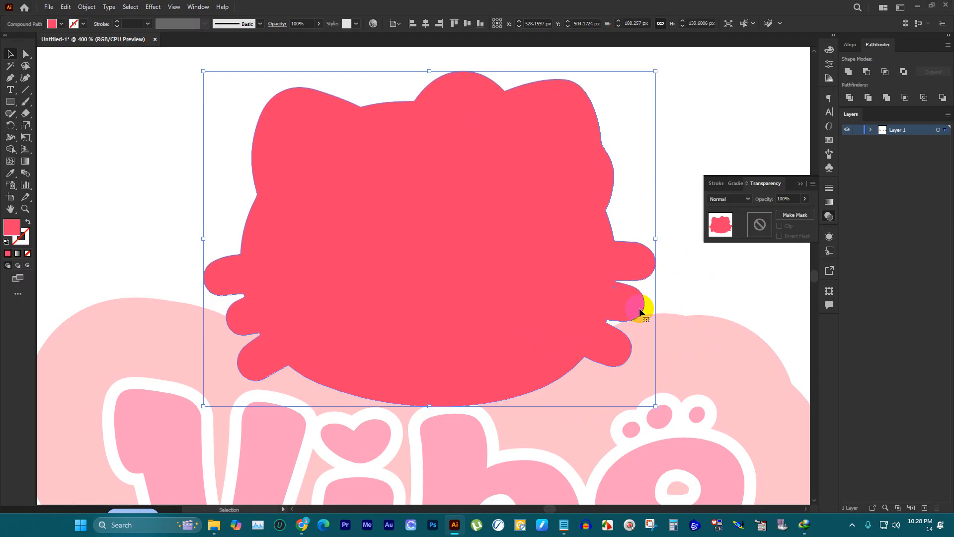
pyautogui.moveTo(631, 118); pyautogui.dragTo(513, 160)
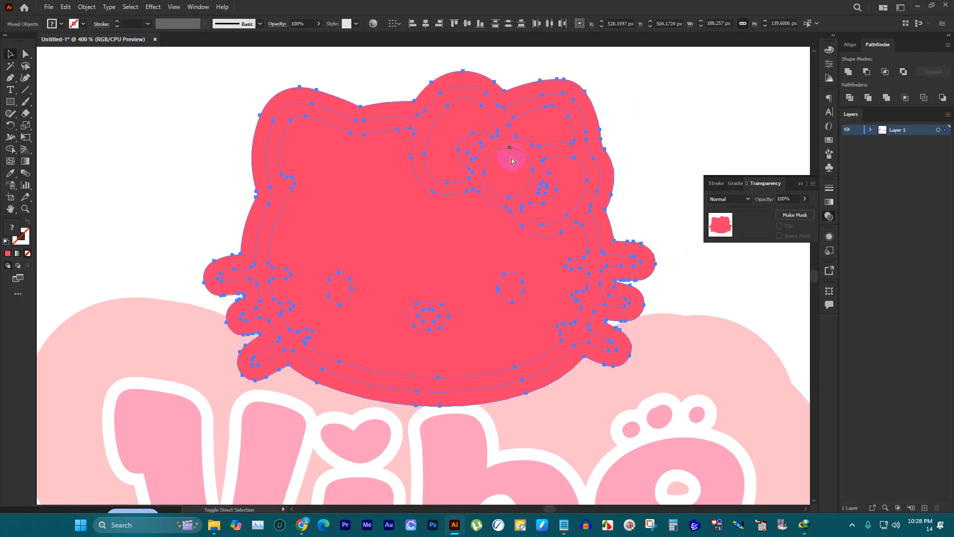
pyautogui.press('ctrl')
pyautogui.click(634, 123)
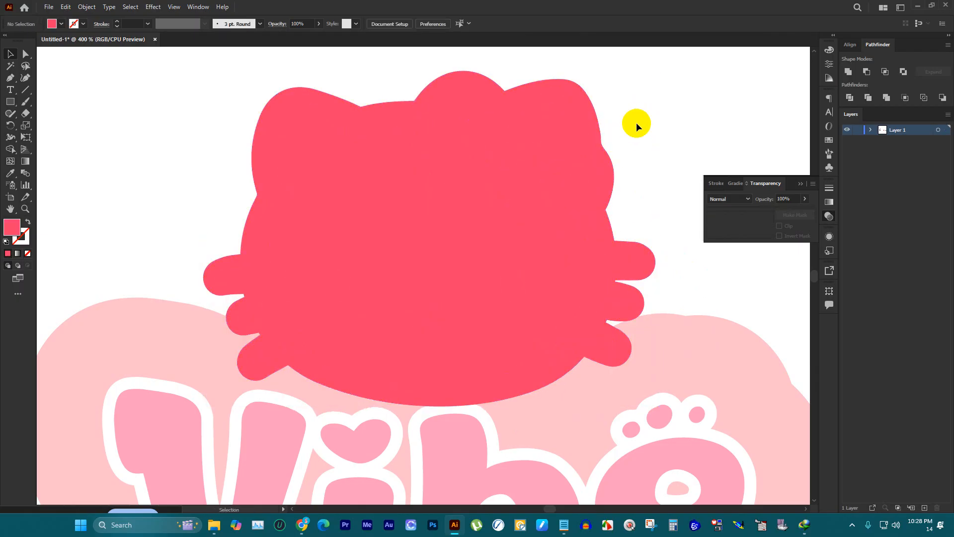
# Step: Send the reddish pink silhouette behind the kitty head, and bring both together to the front above the "Vibe" background
pyautogui.click(538, 82)
pyautogui.press('ctrl')
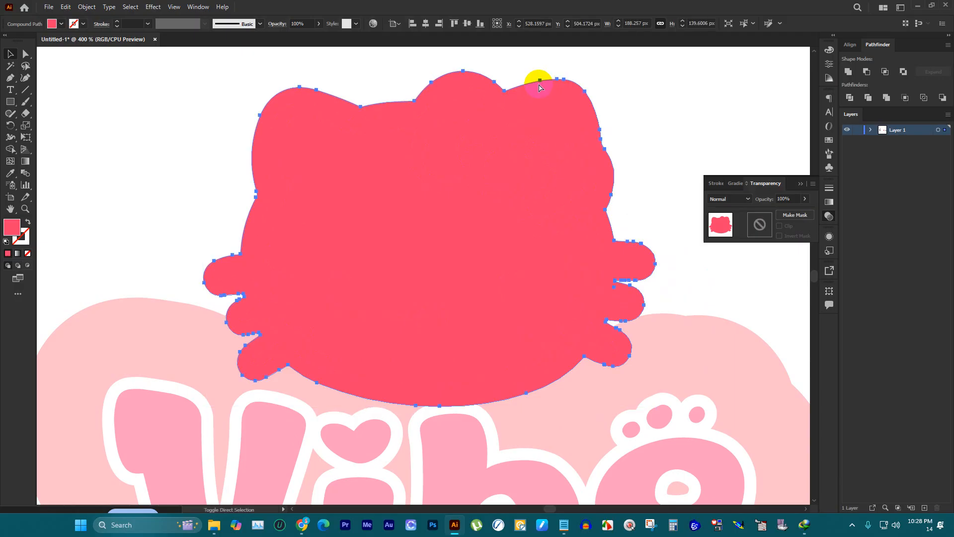
pyautogui.hotkey('ctrl', 'shift', '[')
pyautogui.moveTo(646, 125); pyautogui.dragTo(512, 160)
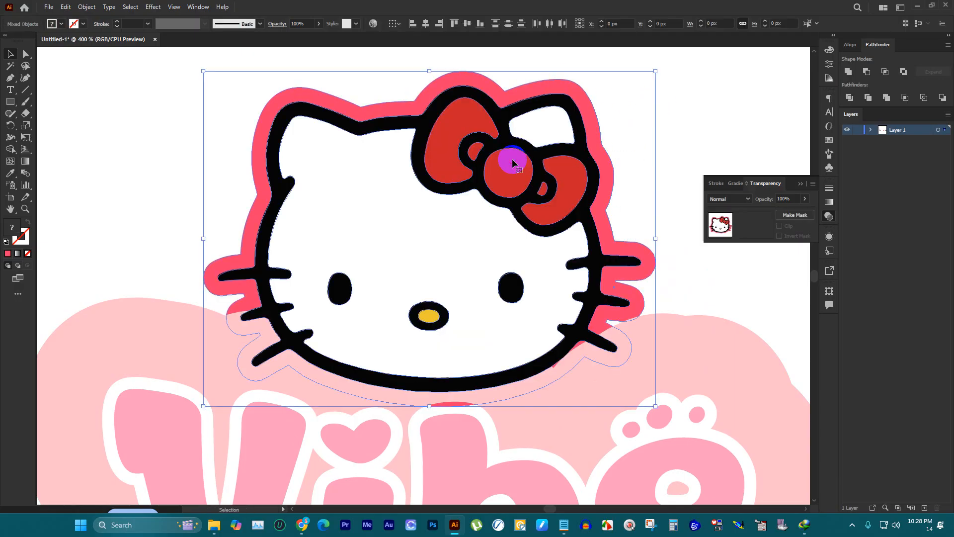
pyautogui.press('ctrl')
pyautogui.hotkey('ctrl', 'shift', ']')
pyautogui.scroll(-3, 520, 164)
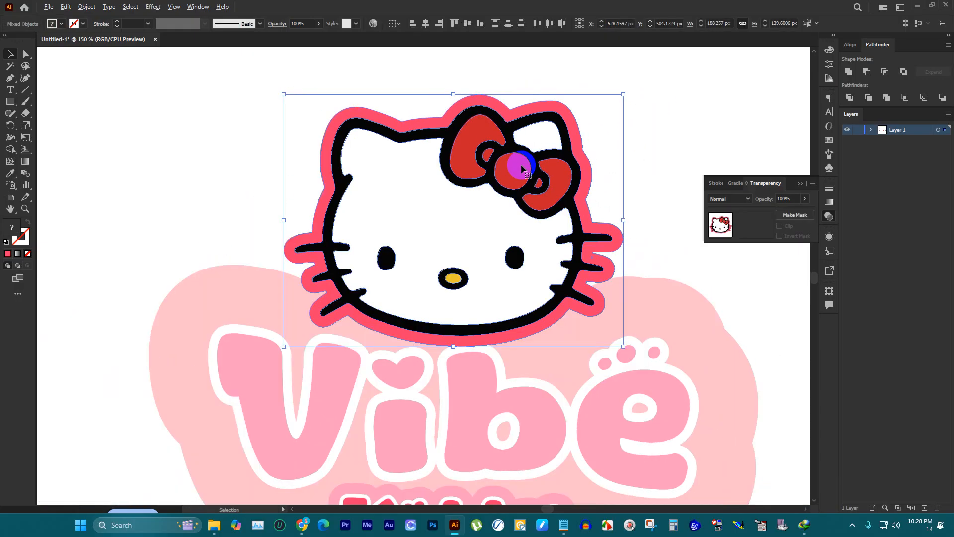
pyautogui.click(593, 137)
# Step: Nudge the kitty head and its pink outline up to Y 500.1724 px, clear of the "Vibe" lettering
pyautogui.scroll(3, 576, 204)
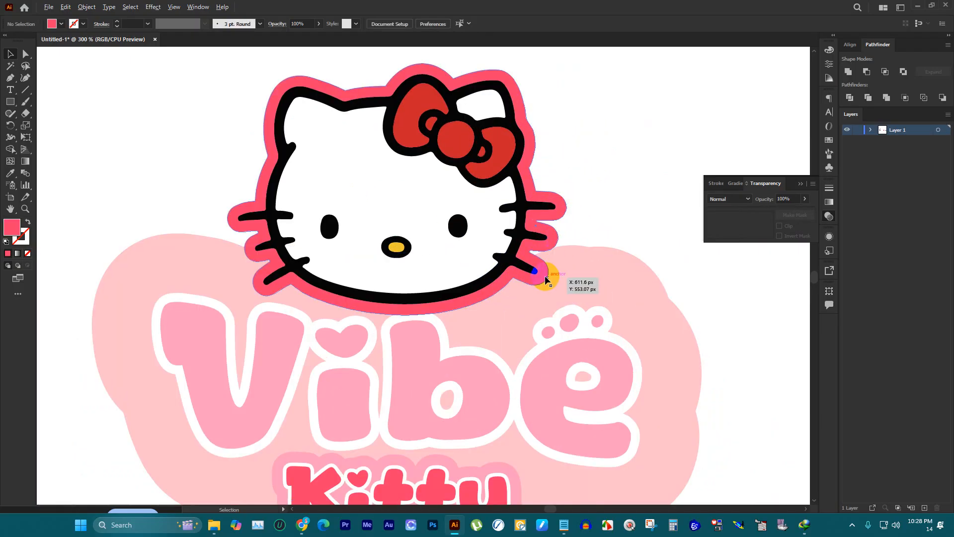
pyautogui.scroll(2, 550, 277)
pyautogui.click(405, 158)
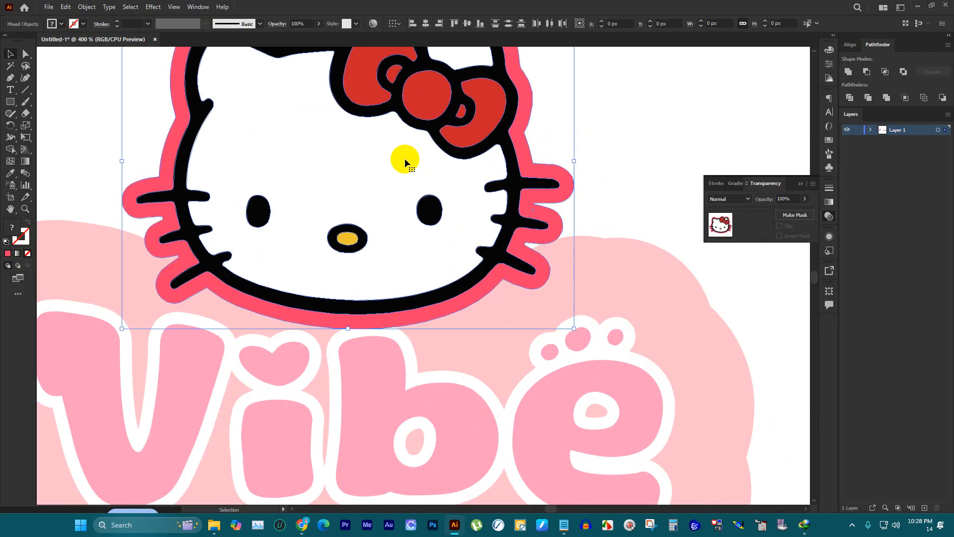
pyautogui.press('Up')
pyautogui.press('Up')
pyautogui.press('Up')
pyautogui.press('Up')
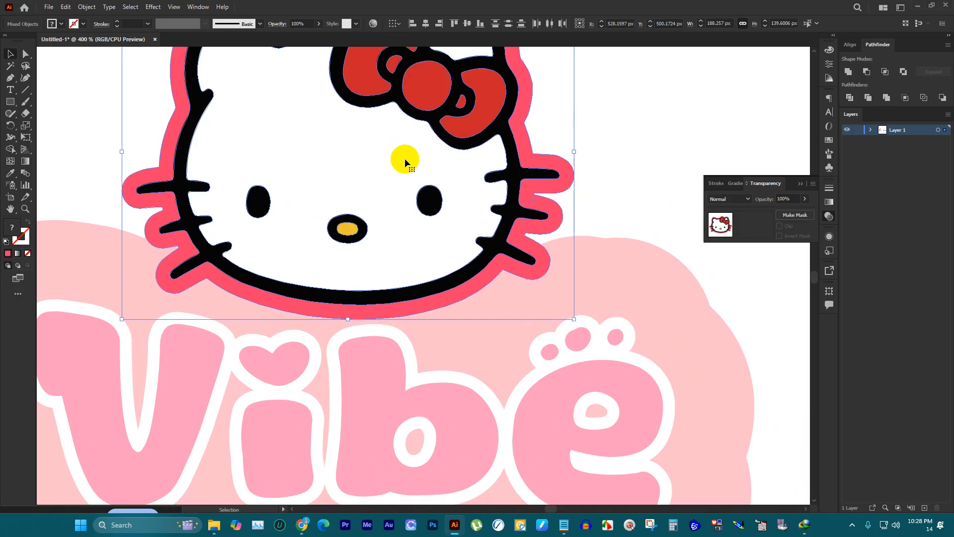
pyautogui.click(567, 107)
pyautogui.scroll(-5, 552, 149)
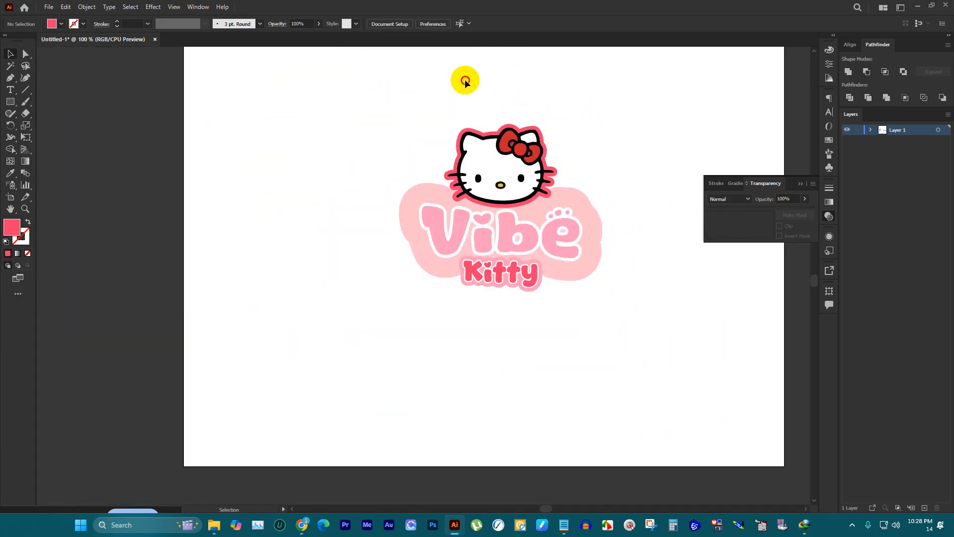
# Step: Group the kitty head, lettering and backgrounds into one logo, and put away the transparency settings
pyautogui.moveTo(325, 78); pyautogui.dragTo(676, 372)
pyautogui.hotkey('ctrl', 'g')
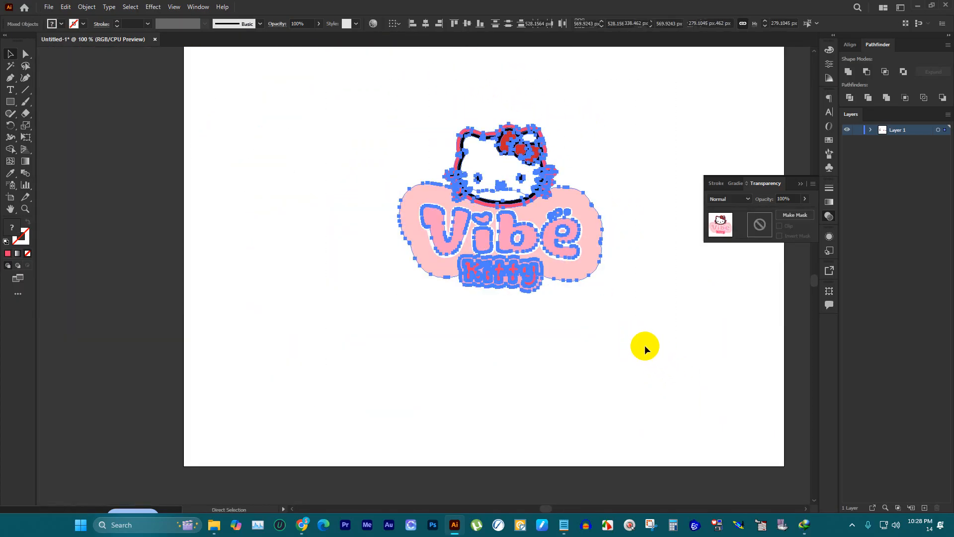
pyautogui.scroll(-1, 419, 322)
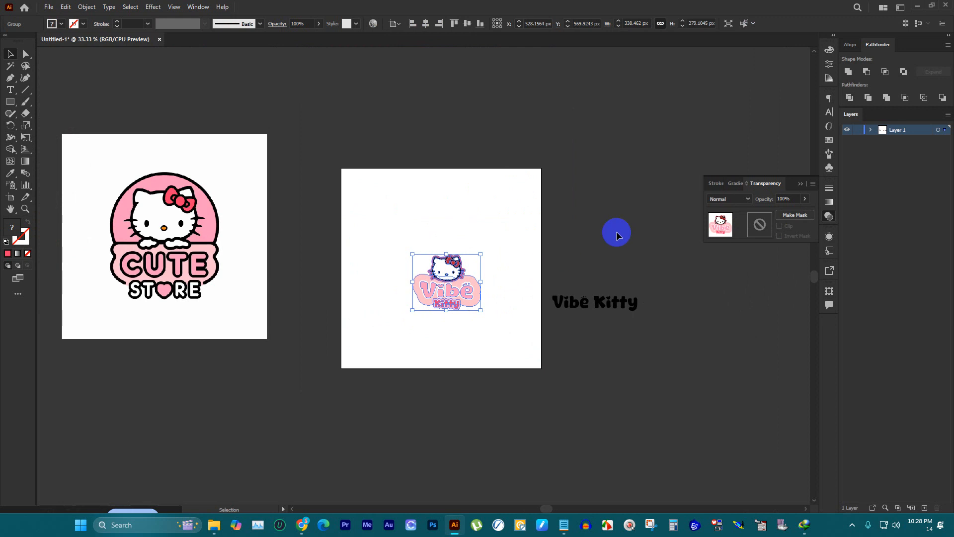
pyautogui.click(799, 183)
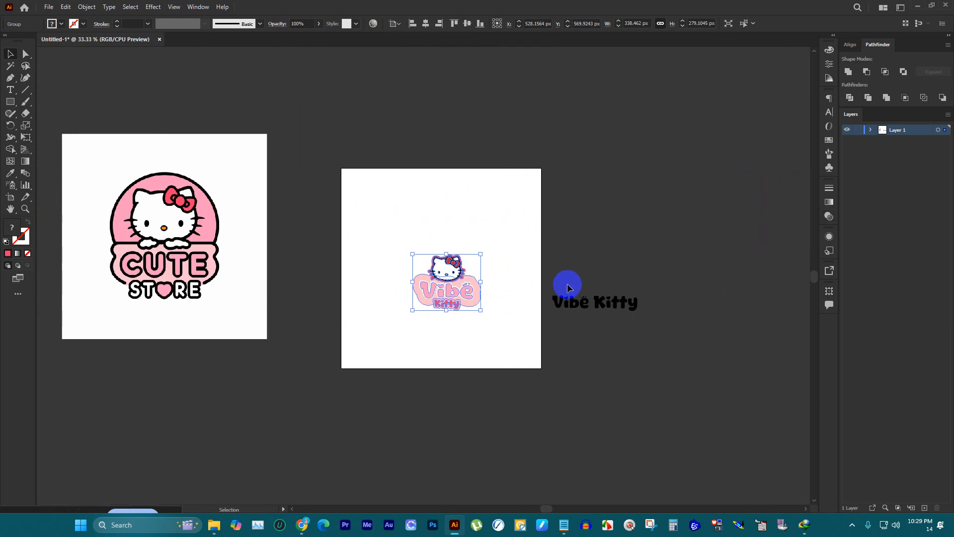
# Step: Center the grouped logo horizontally and vertically on the artboard, and scale it up proportionally to about 627 px wide
pyautogui.click(851, 45)
pyautogui.click(862, 72)
pyautogui.click(926, 71)
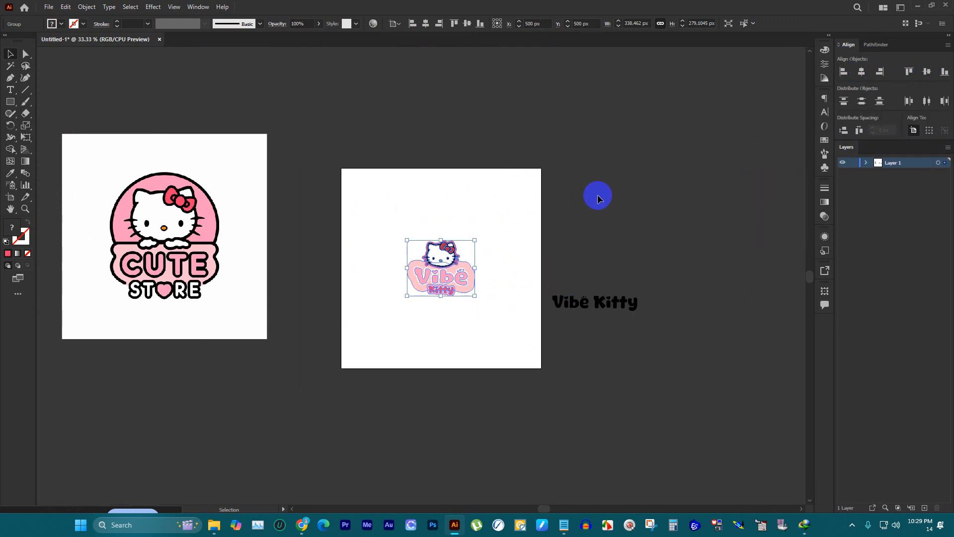
pyautogui.moveTo(448, 236); pyautogui.dragTo(440, 213)
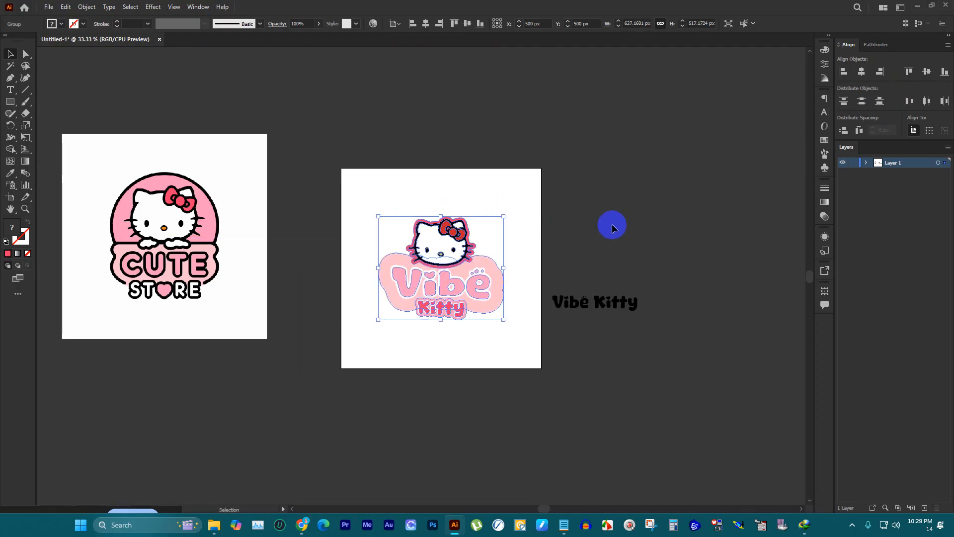
# Step: Delete the spare black "Vibe Kitty" text and the Cute Store reference image beside the artboard
pyautogui.click(571, 250)
pyautogui.moveTo(571, 249); pyautogui.dragTo(665, 346)
pyautogui.press('Delete')
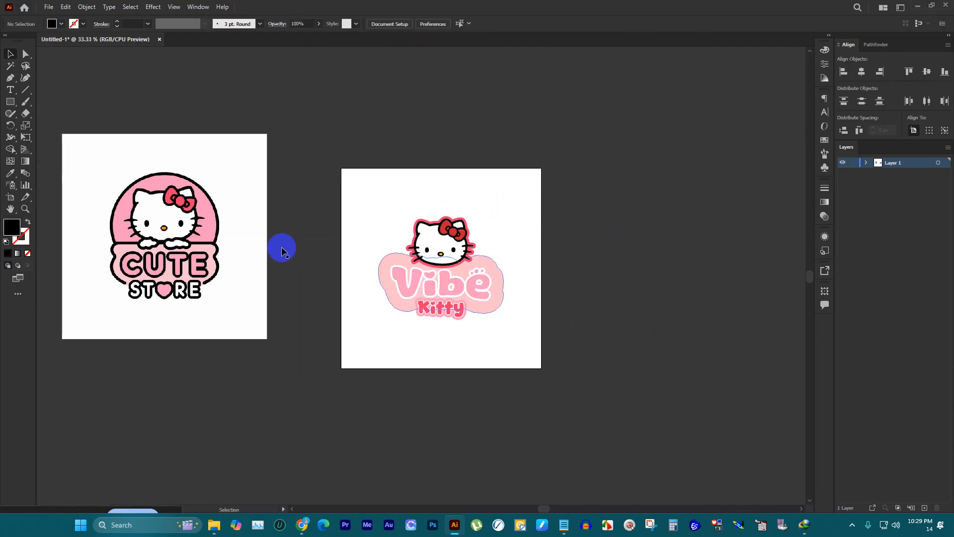
pyautogui.click(245, 195)
pyautogui.press('Delete')
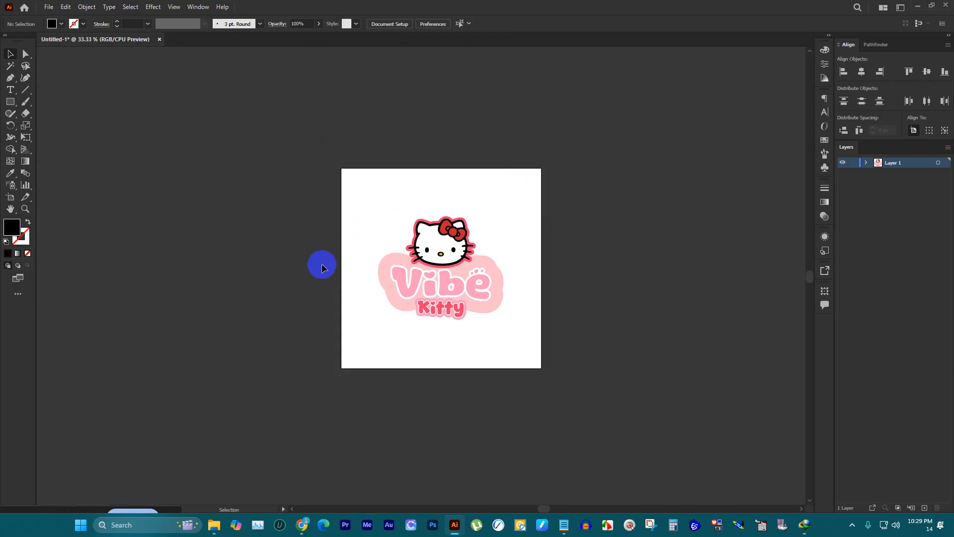
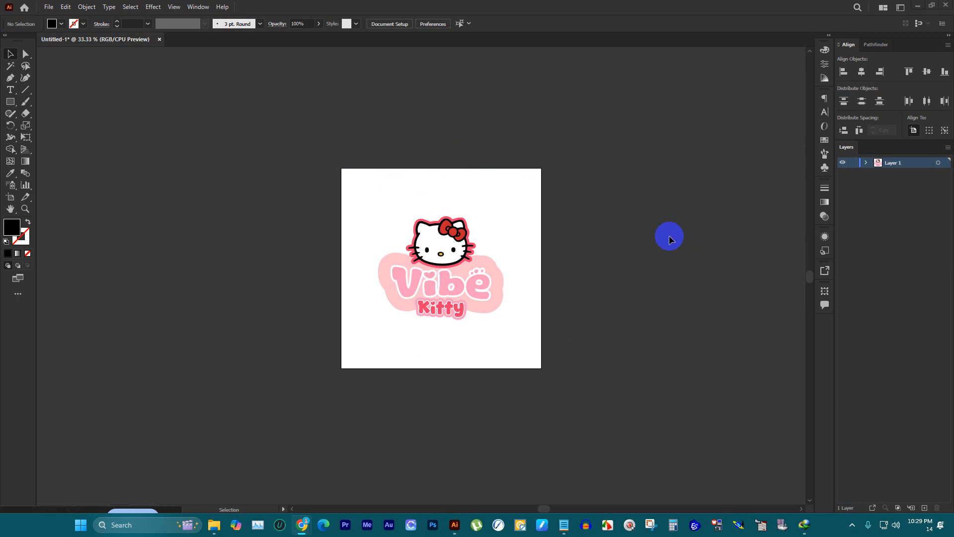
pyautogui.scroll(-2, 547, 209)
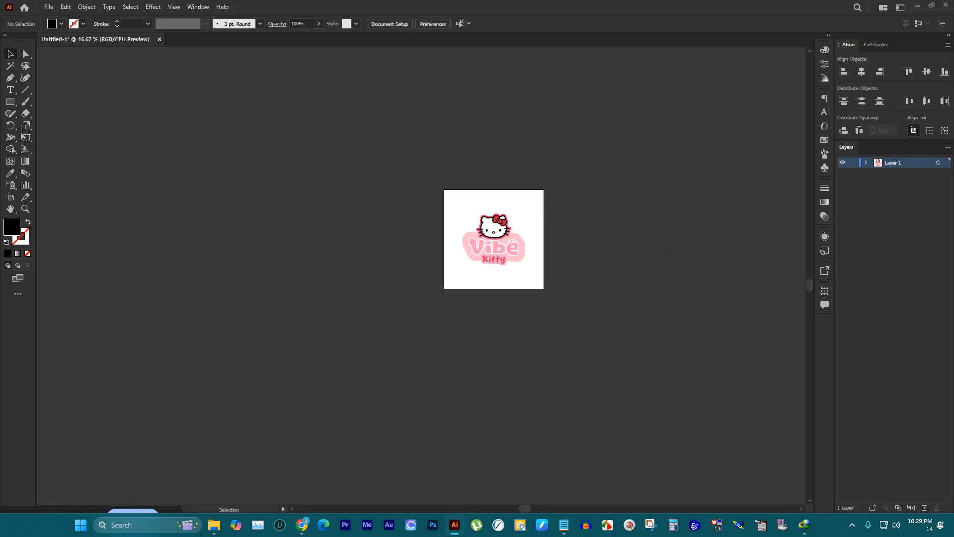
pyautogui.scroll(2, 517, 192)
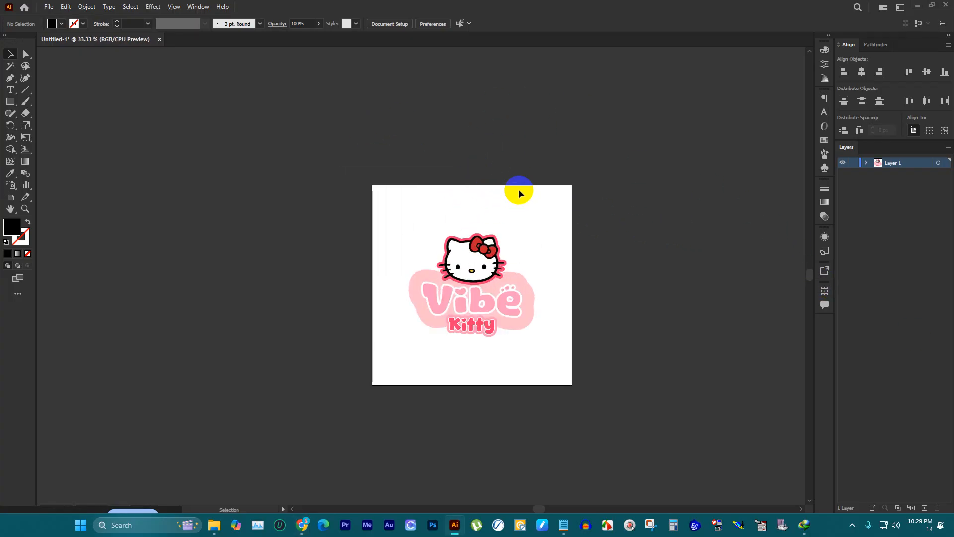
pyautogui.scroll(-1, 403, 204)
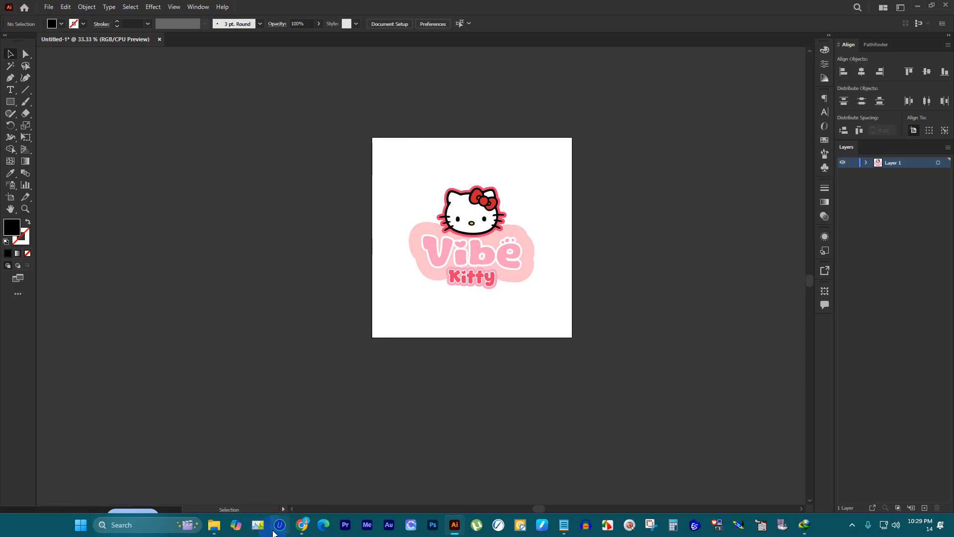
# Step: Switch to Chrome and copy the "Client Brief for Logo Design" for Vibe Kitty and Hype from the ChatGPT conversation
pyautogui.moveTo(215, 528)
pyautogui.moveTo(301, 521)
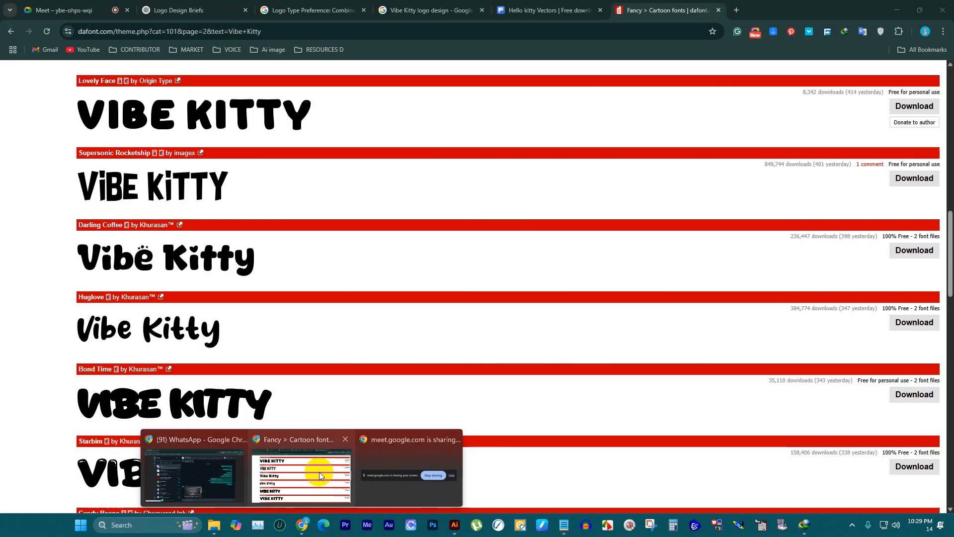
pyautogui.click(318, 471)
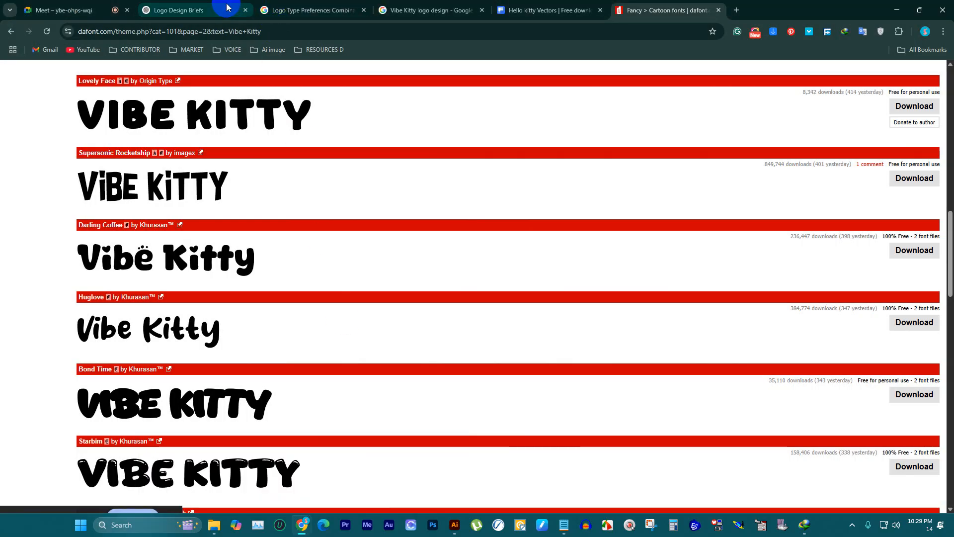
pyautogui.click(228, 7)
pyautogui.scroll(-5, 447, 279)
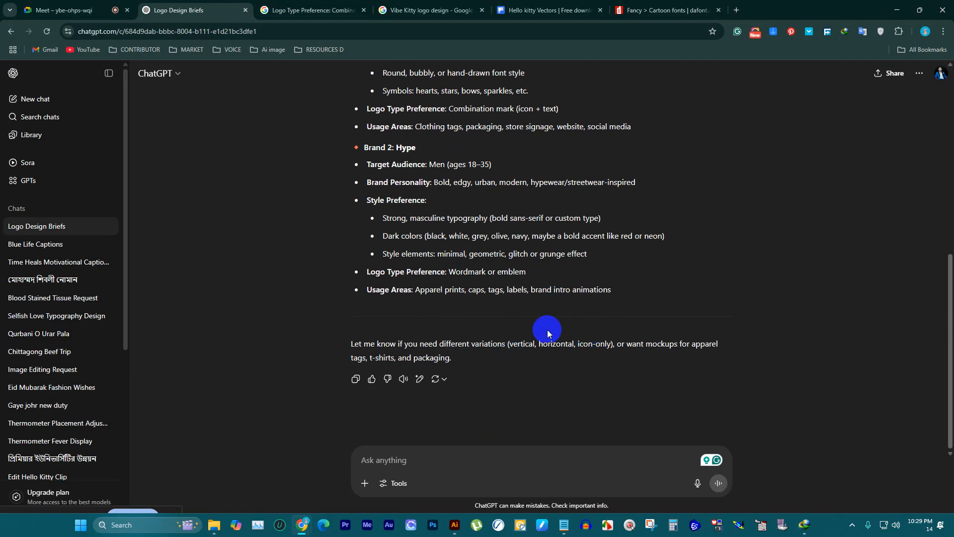
pyautogui.moveTo(571, 292); pyautogui.dragTo(352, 193)
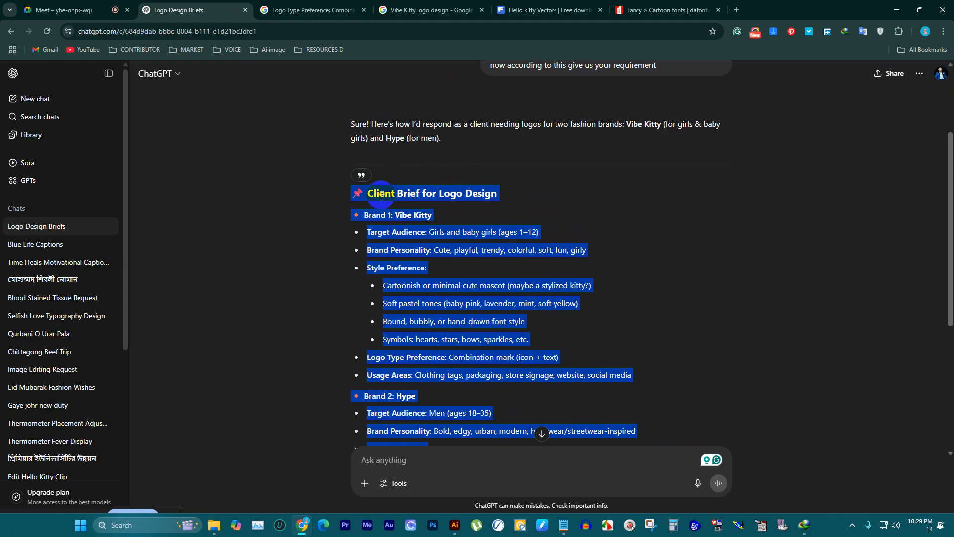
pyautogui.rightClick(381, 197)
pyautogui.click(408, 212)
pyautogui.hotkey('alt', 'Tab')
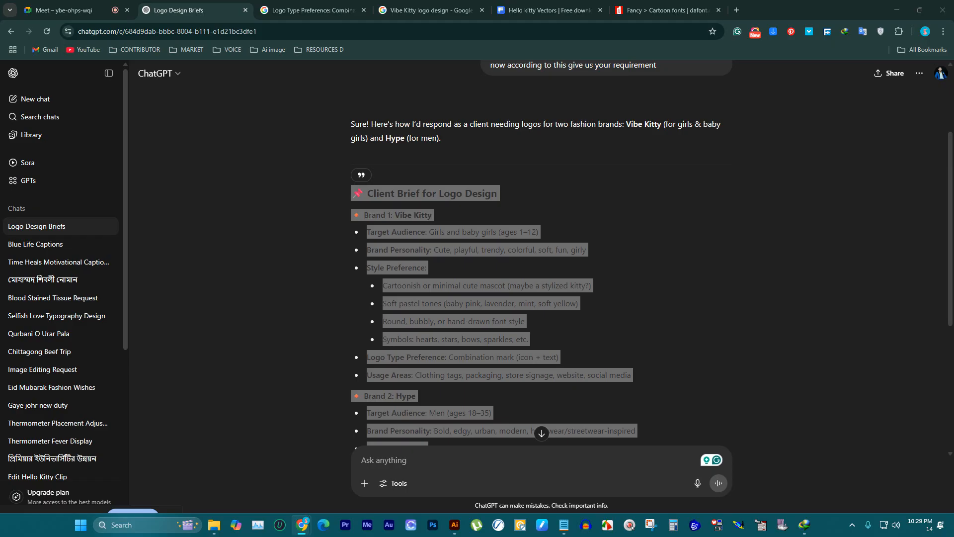
# Step: Switch back to Illustrator, group the whole Vibe Kitty logo and center it vertically on the artboard
pyautogui.click(668, 8)
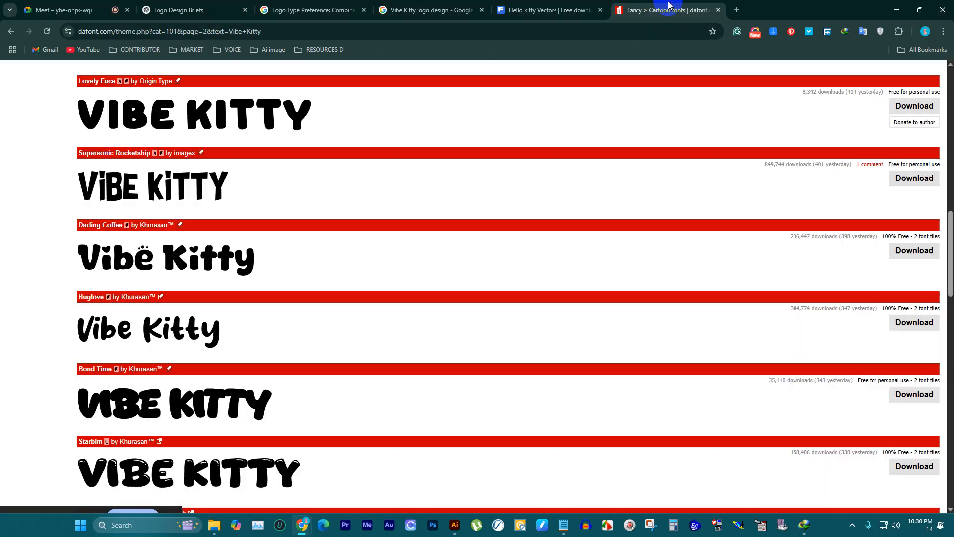
pyautogui.click(454, 525)
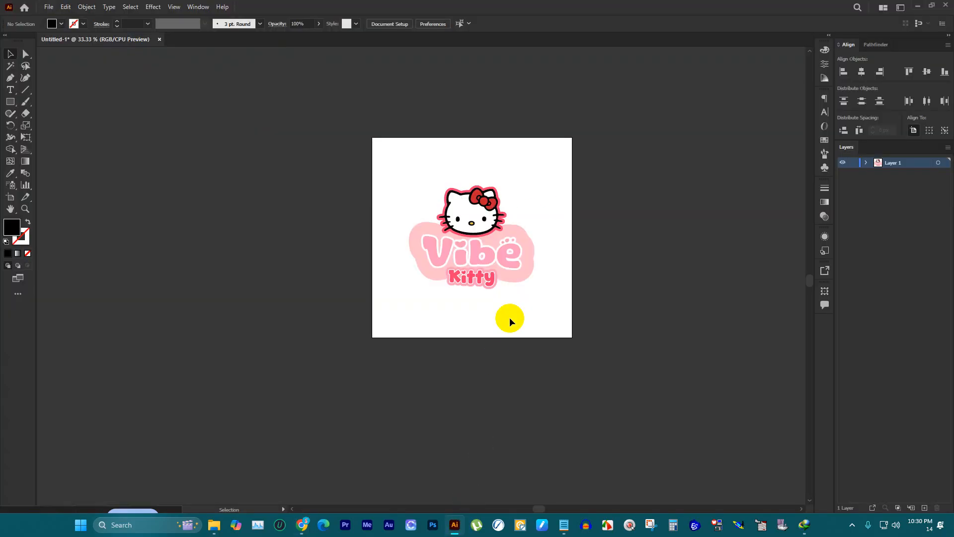
pyautogui.moveTo(410, 158); pyautogui.dragTo(621, 344)
pyautogui.hotkey('ctrl', 'g')
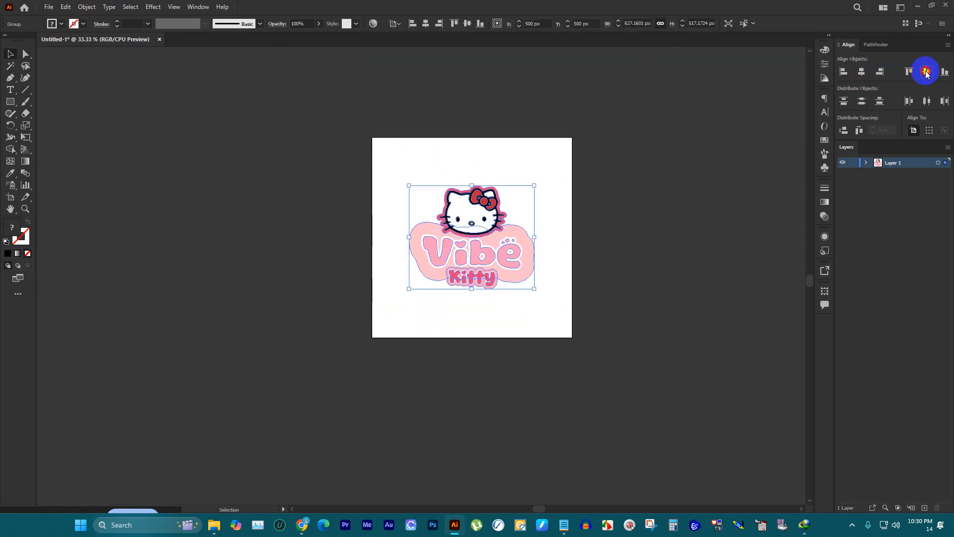
pyautogui.click(646, 168)
pyautogui.scroll(1, 645, 168)
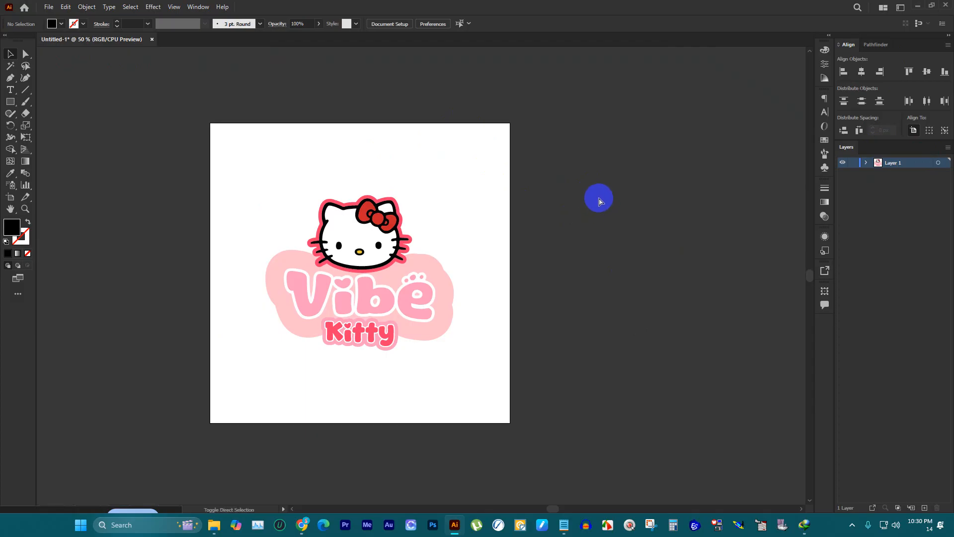
# Step: Save the document as "vive kitty.ai" in the DOWNLOAD folder on drive D, using the Illustrator CC (Legacy) version
pyautogui.hotkey('ctrl', 's')
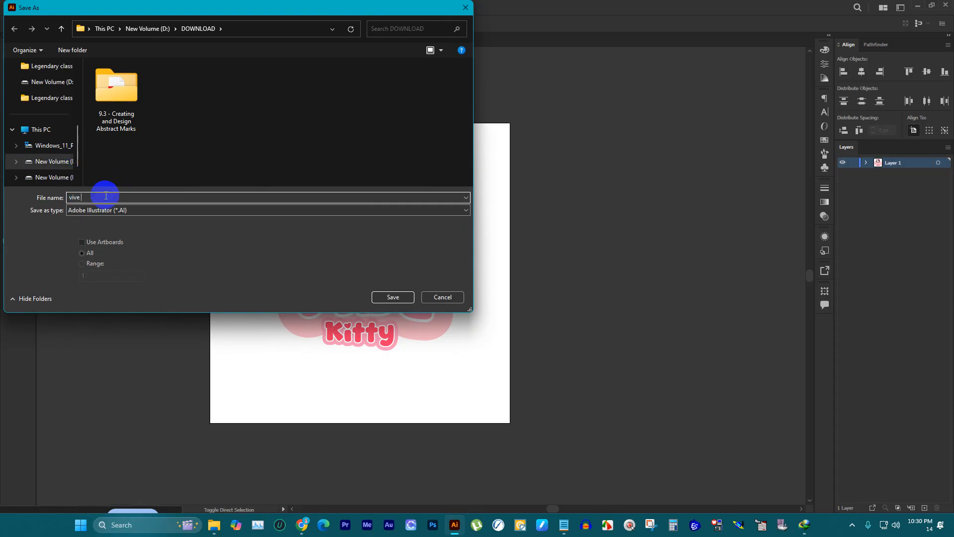
pyautogui.press('Return')
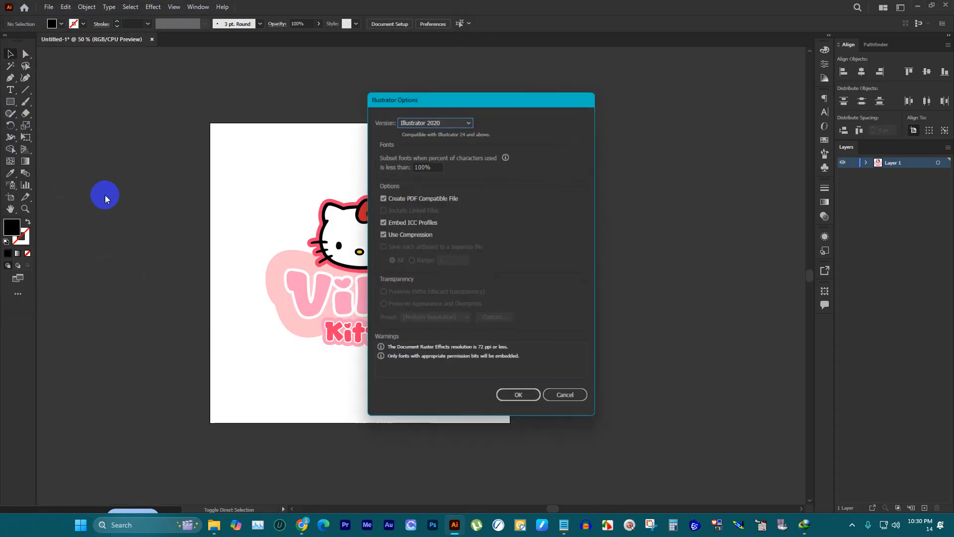
pyautogui.click(456, 119)
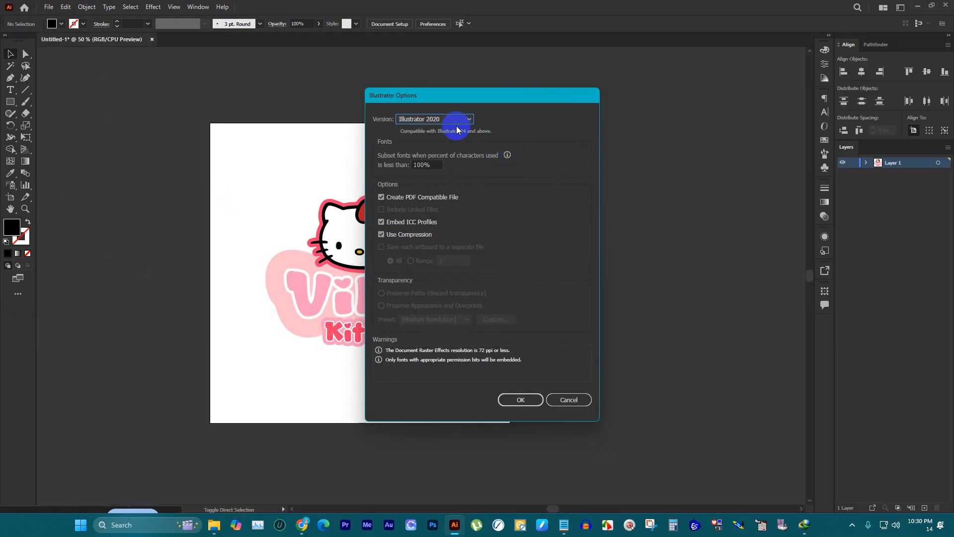
pyautogui.click(448, 160)
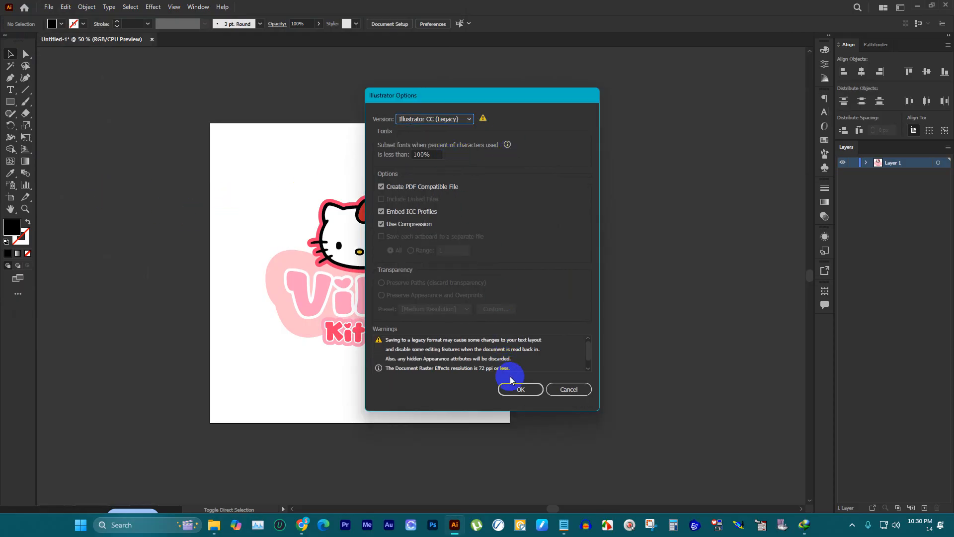
pyautogui.click(520, 389)
pyautogui.click(530, 277)
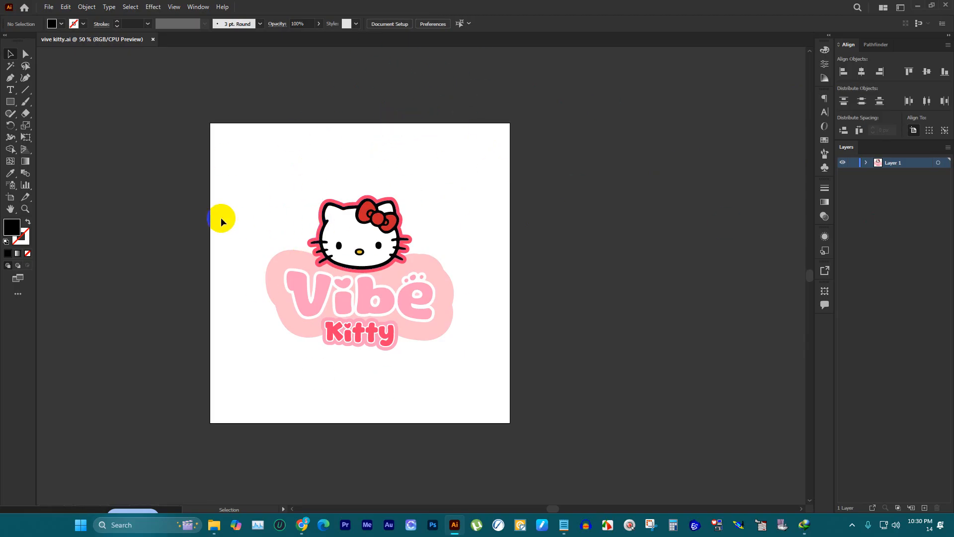
pyautogui.scroll(1, 228, 210)
pyautogui.scroll(-1, 561, 135)
pyautogui.scroll(-2, 571, 143)
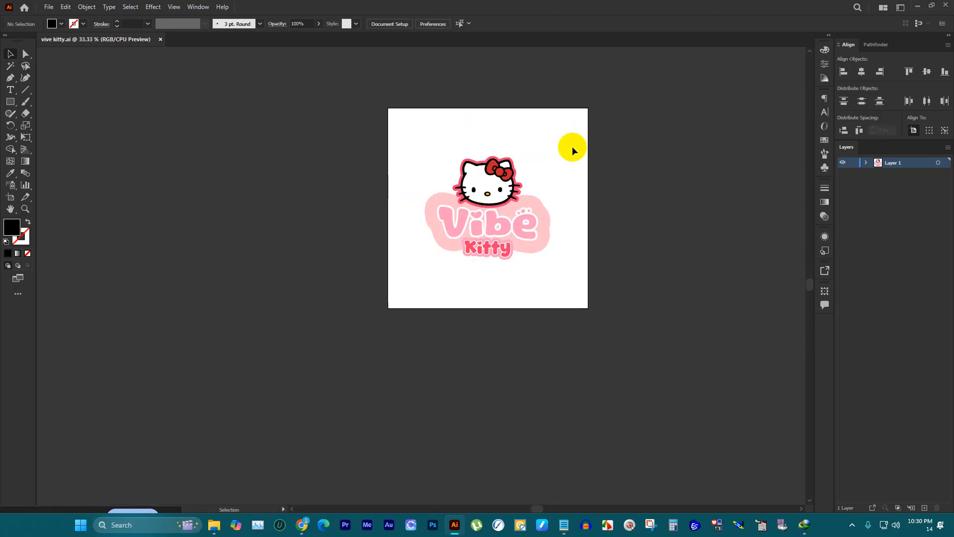
pyautogui.scroll(2, 655, 121)
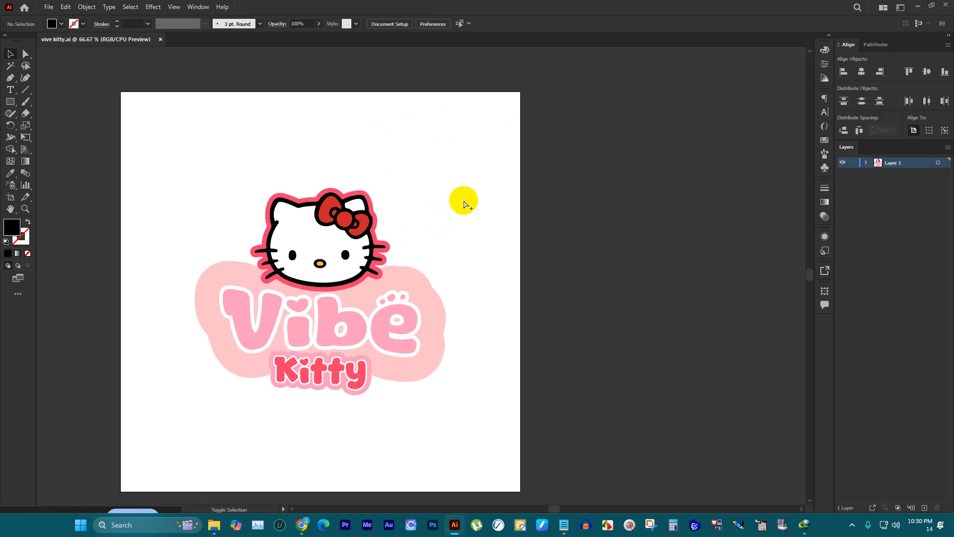
# Step: Export the logo for web as a 4000 × 4000 px JPEG named vive-kitty.jpg in the DOWNLOAD folder
pyautogui.hotkey('ctrl', 'alt', 'shift', 's')
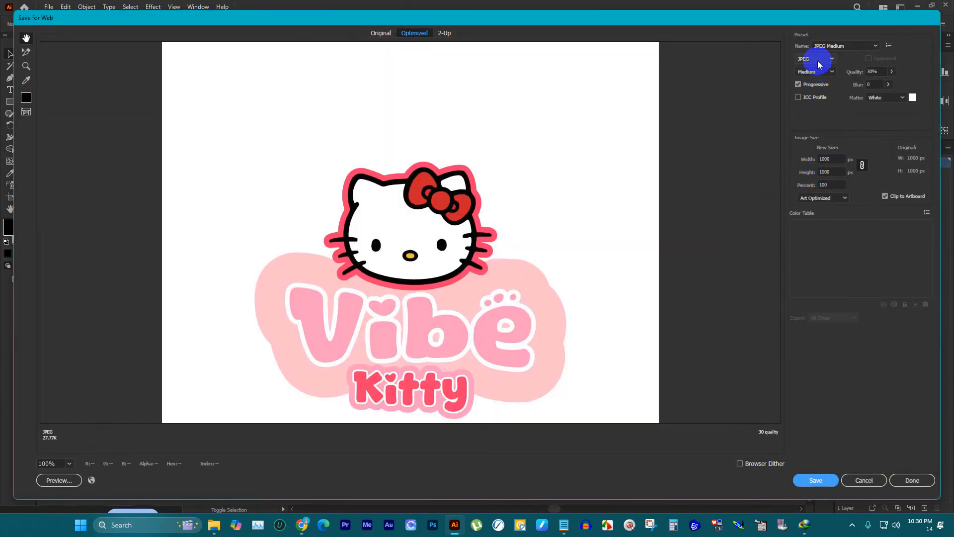
pyautogui.click(819, 59)
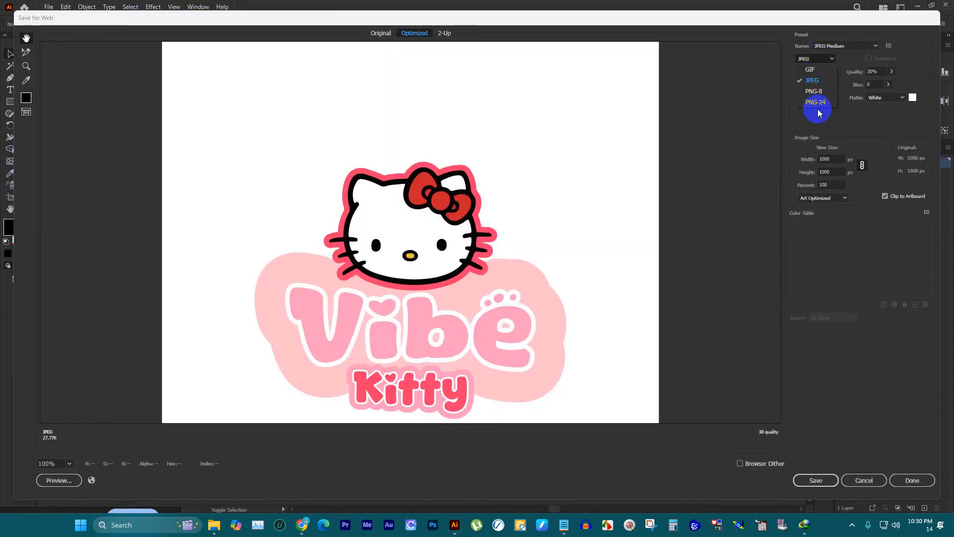
pyautogui.click(816, 83)
pyautogui.click(835, 158)
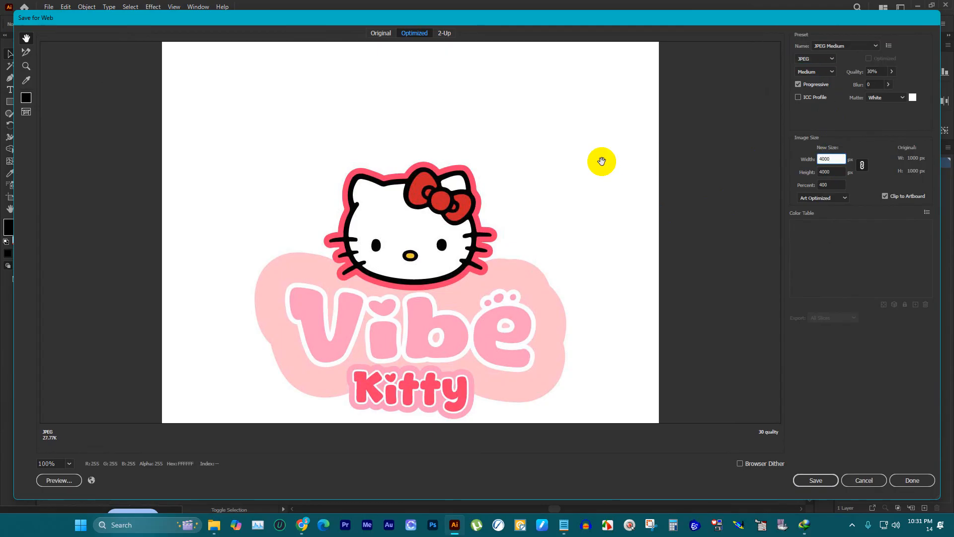
pyautogui.click(819, 480)
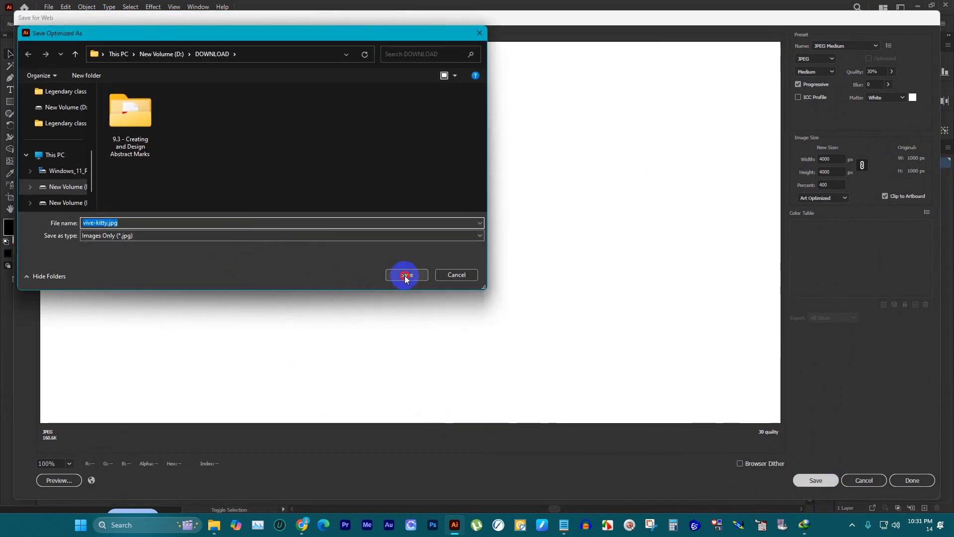
pyautogui.click(406, 276)
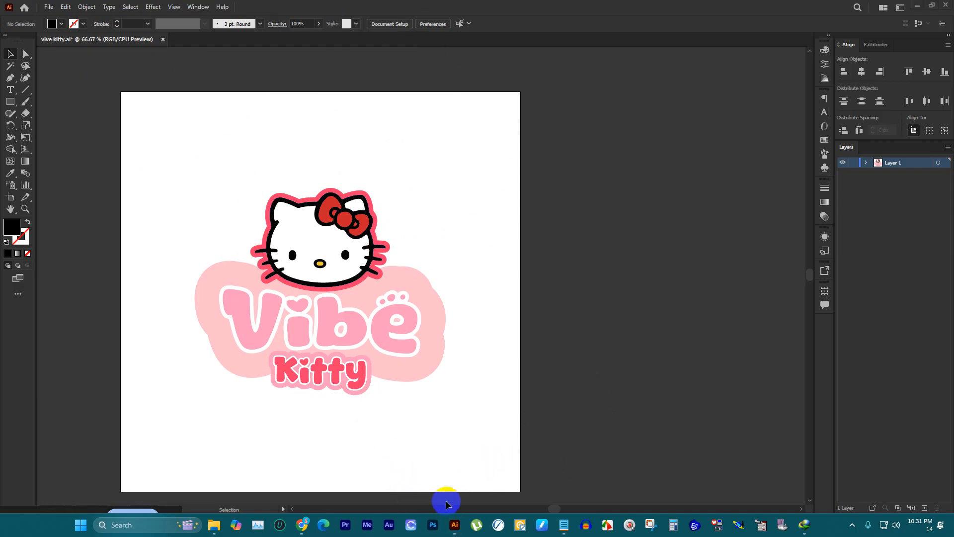
# Step: Launch Photoshop while keeping the logo document open in Illustrator
pyautogui.click(433, 530)
pyautogui.click(666, 166)
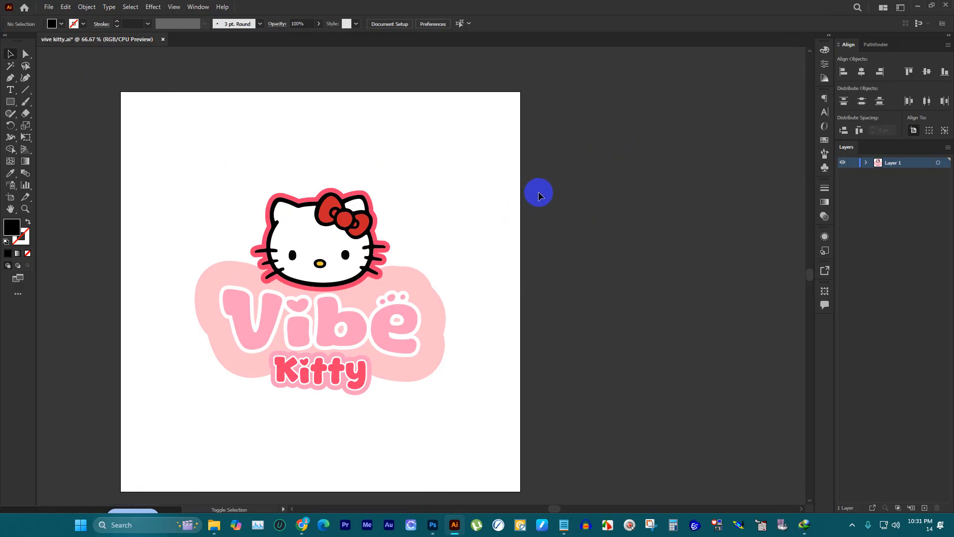
# Step: Export the logo for web as a transparent 4000 × 4000 px PNG-24 named vive-kitty.png in the DOWNLOAD folder
pyautogui.hotkey('ctrl', 'alt', 'shift', 's')
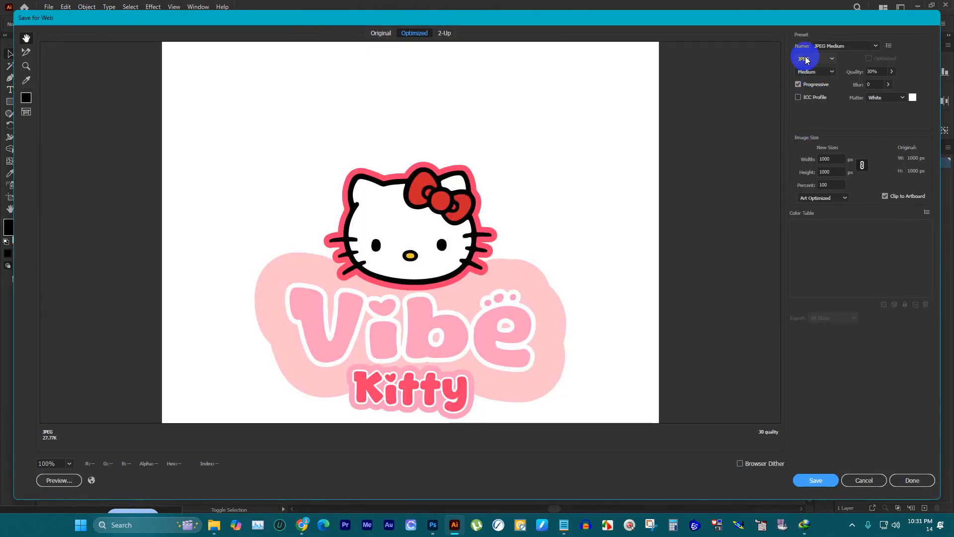
pyautogui.click(815, 58)
pyautogui.click(815, 102)
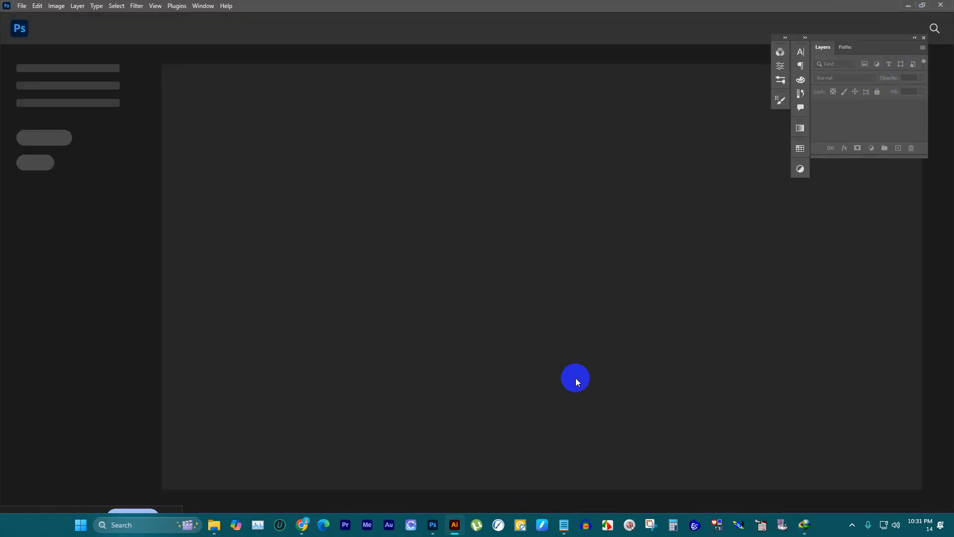
pyautogui.click(454, 526)
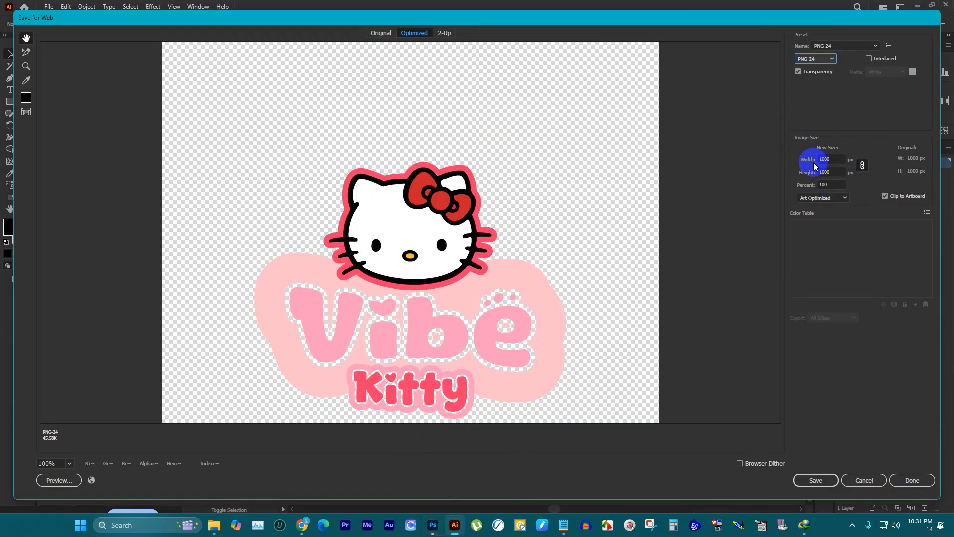
pyautogui.click(835, 157)
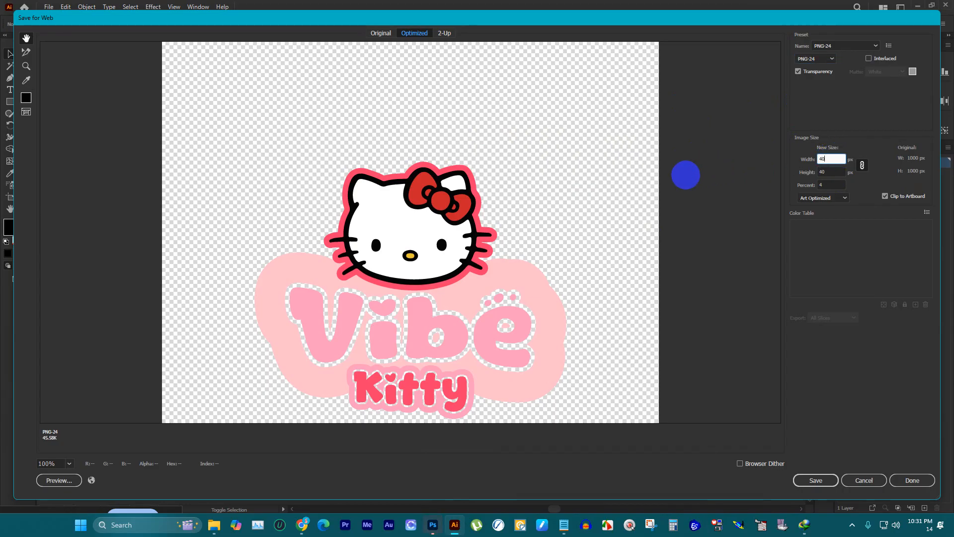
pyautogui.press('Return')
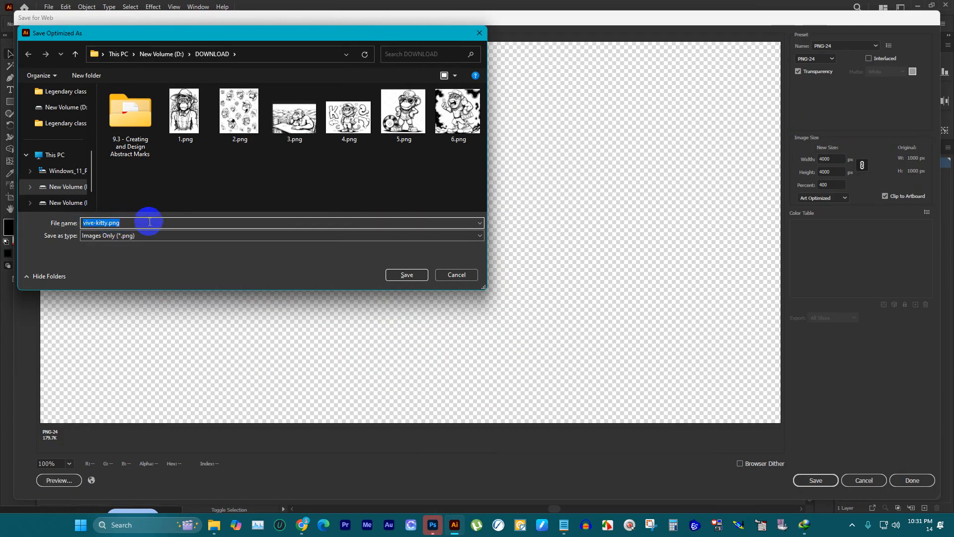
pyautogui.click(407, 277)
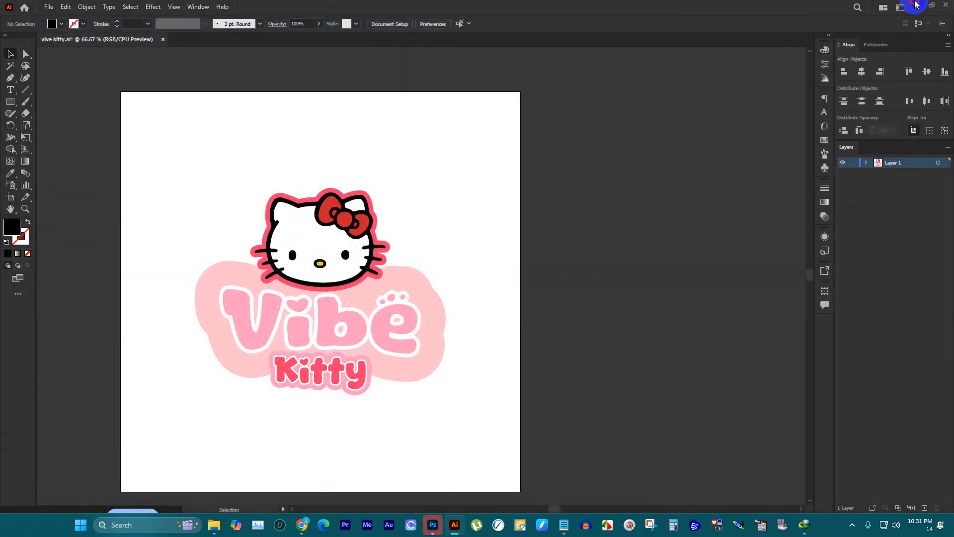
# Step: Minimize the Illustrator, Chrome and Notepad windows and check the saved logo files in the DOWNLOAD folder
pyautogui.click(917, 4)
pyautogui.click(901, 7)
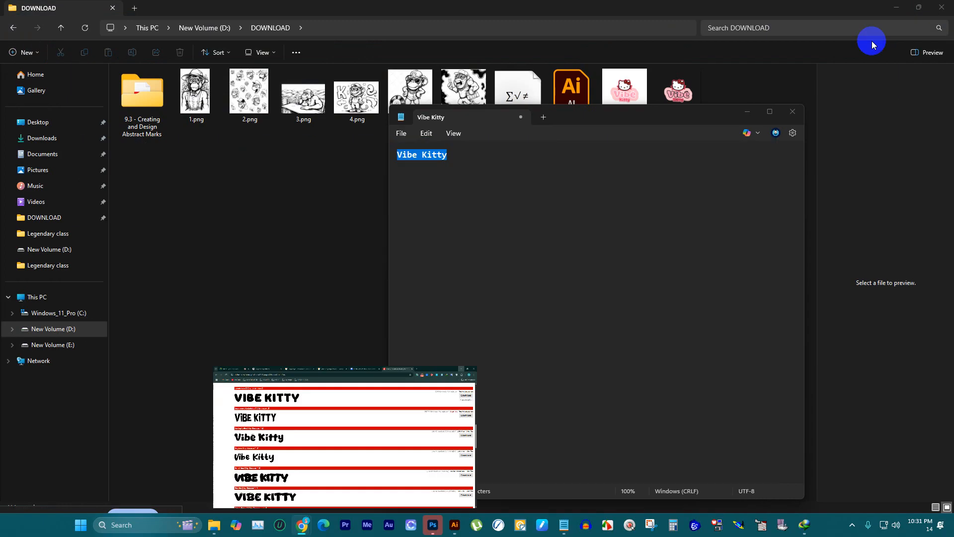
pyautogui.click(748, 111)
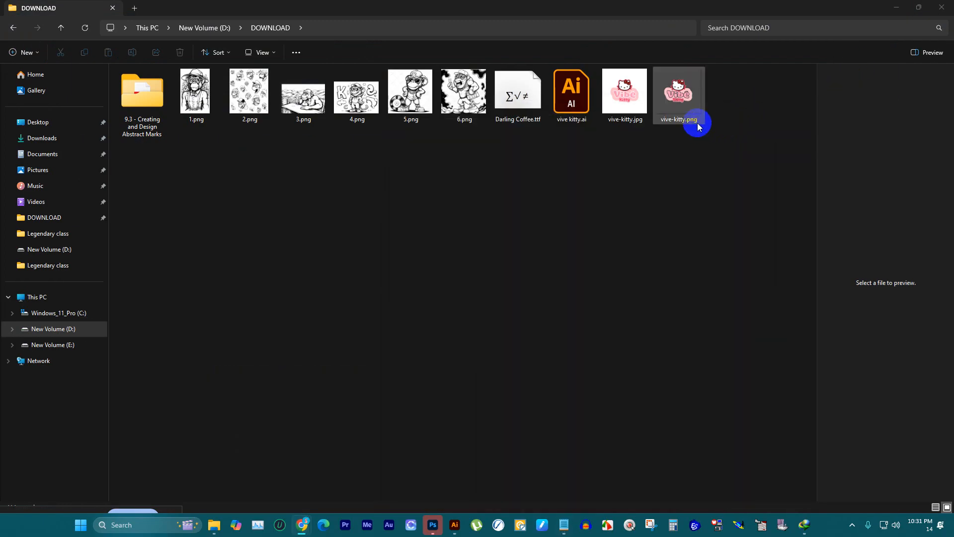
pyautogui.click(624, 94)
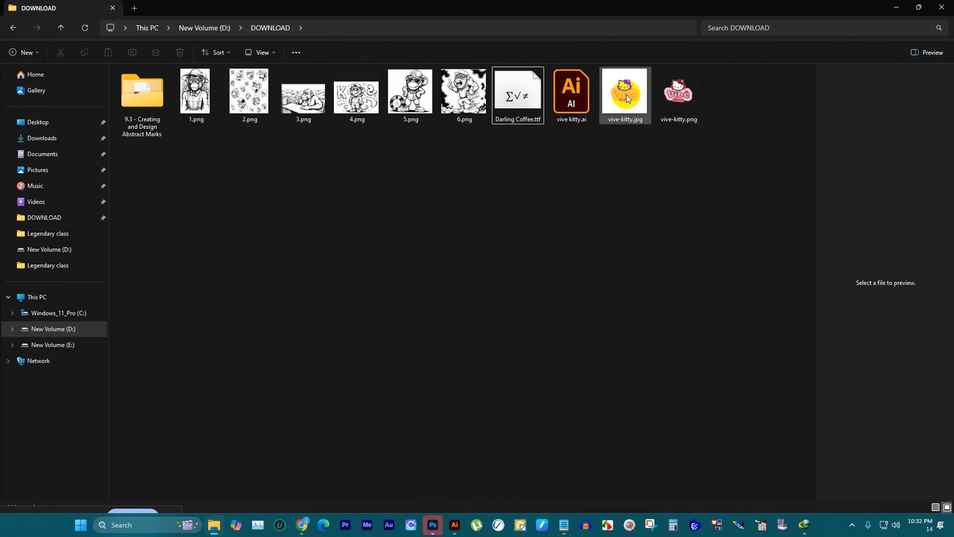
pyautogui.click(707, 159)
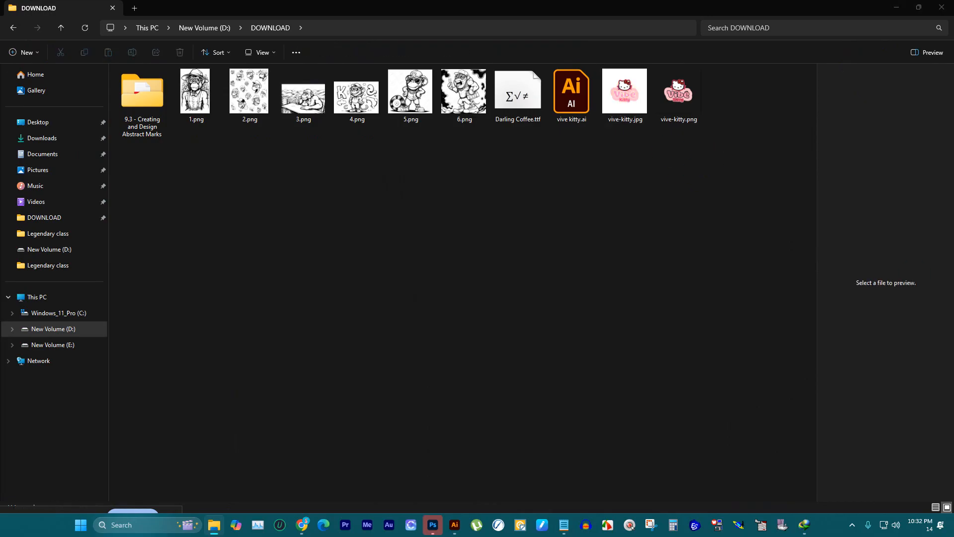
# Step: Switch to Photoshop and create a 2000 × 2000 px document at 300 ppi in RGB with a transparent background
pyautogui.click(302, 525)
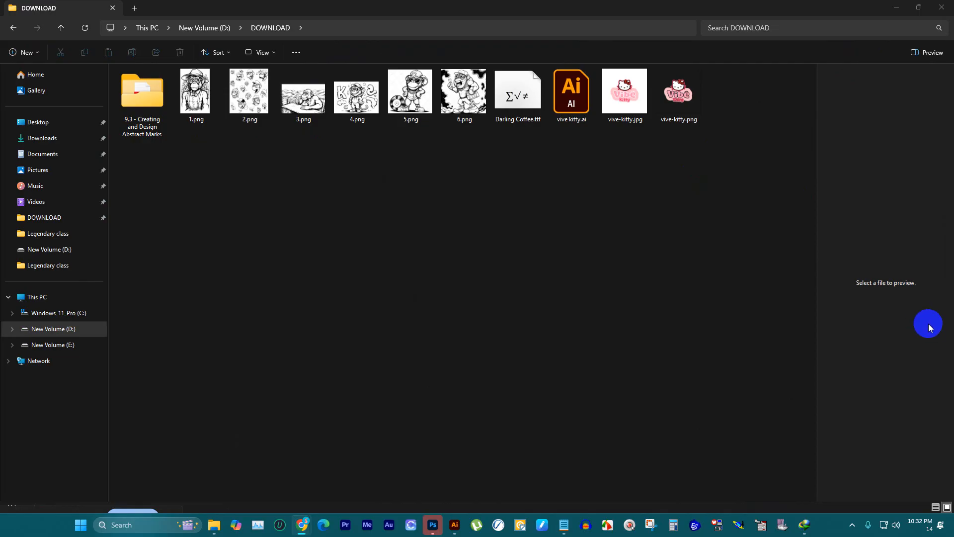
pyautogui.click(432, 527)
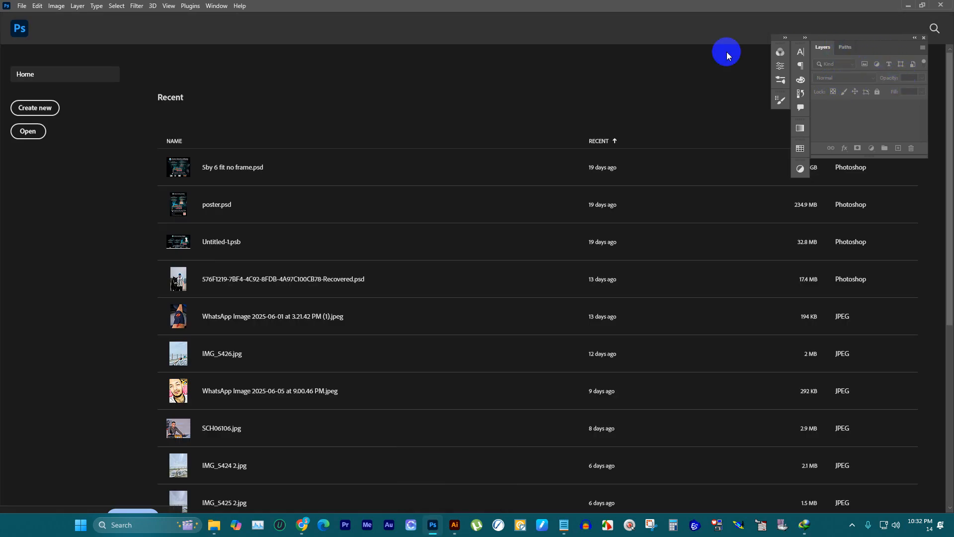
pyautogui.click(42, 105)
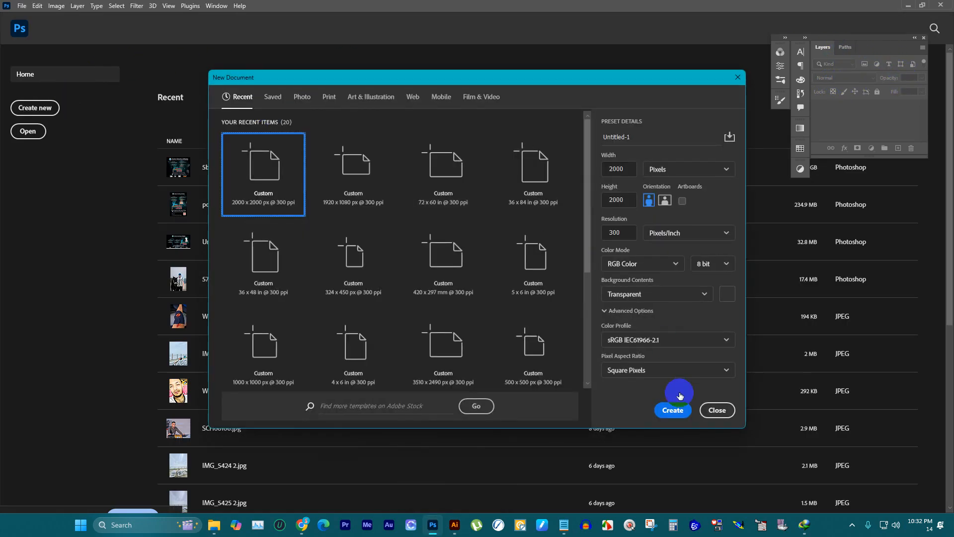
pyautogui.click(673, 406)
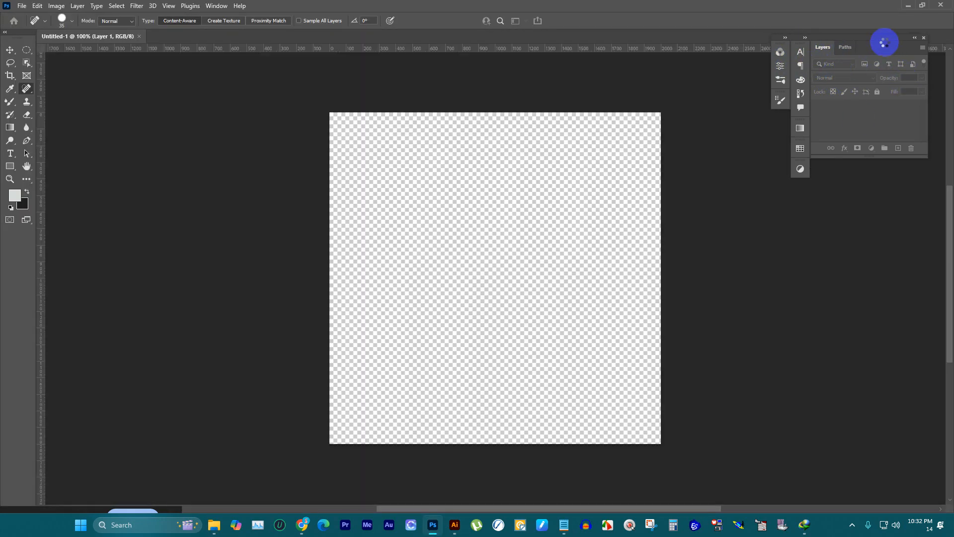
# Step: Reset the Essentials workspace and minimize the Photoshop window
pyautogui.click(929, 18)
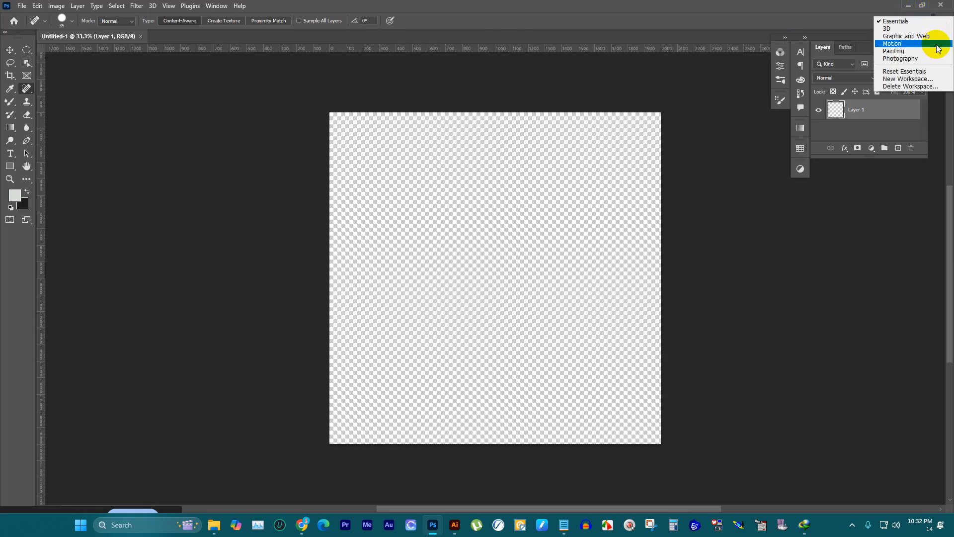
pyautogui.click(920, 64)
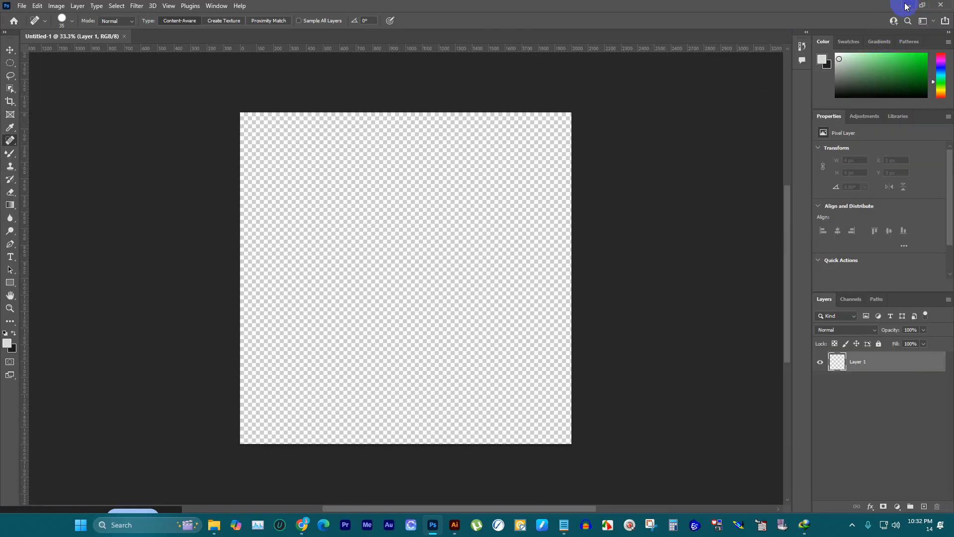
pyautogui.click(905, 6)
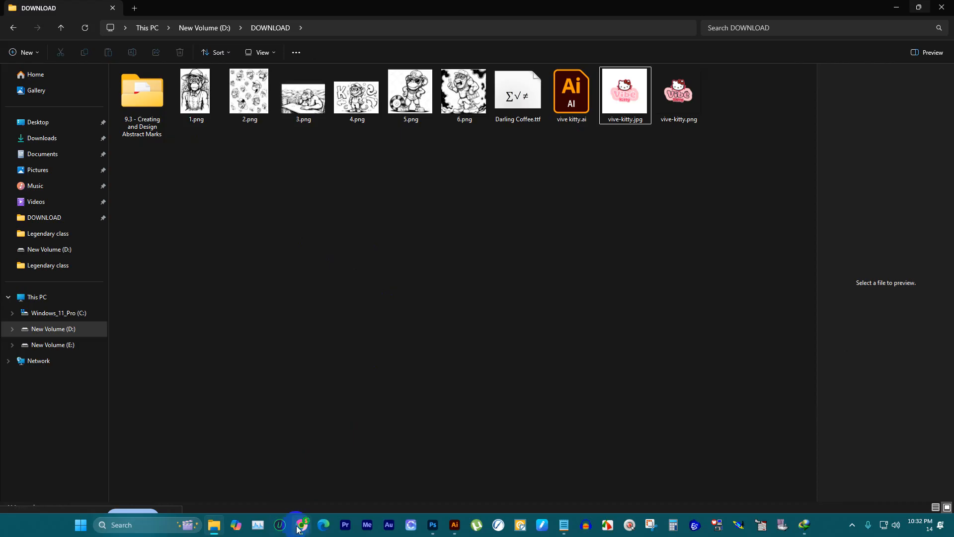
# Step: Switch to Chrome, look over the Vibe Kitty client brief in ChatGPT, and close the DaFont page
pyautogui.moveTo(302, 524)
pyautogui.click(293, 480)
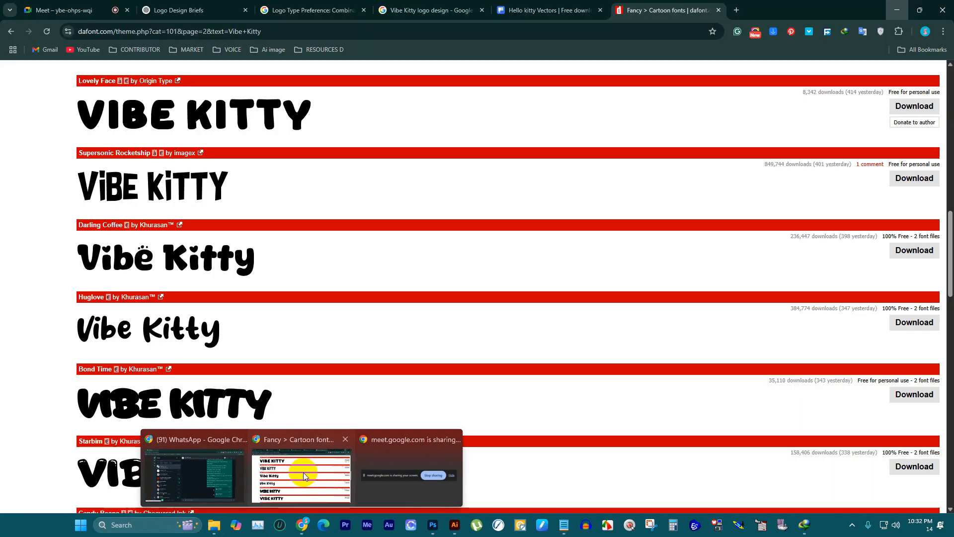
pyautogui.click(174, 10)
pyautogui.click(519, 304)
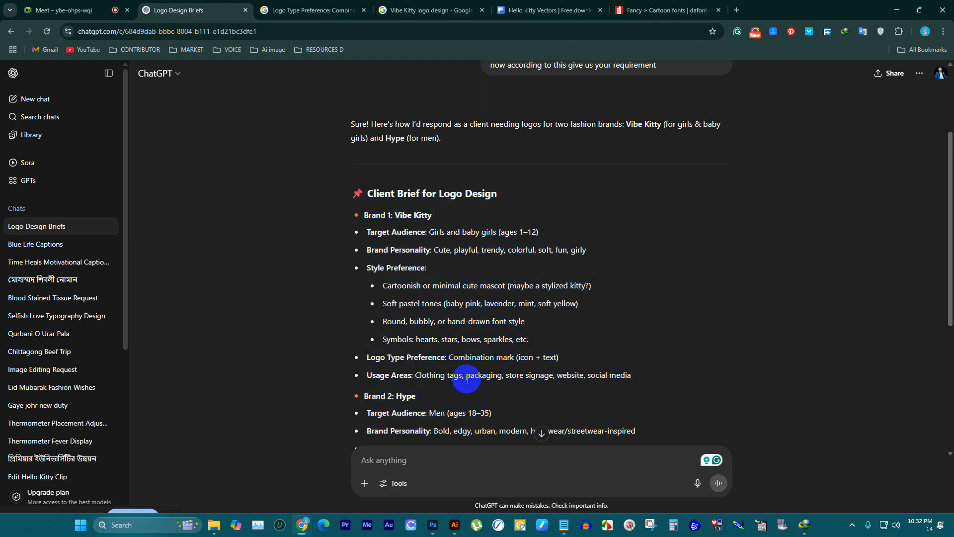
pyautogui.click(709, 8)
pyautogui.click(717, 10)
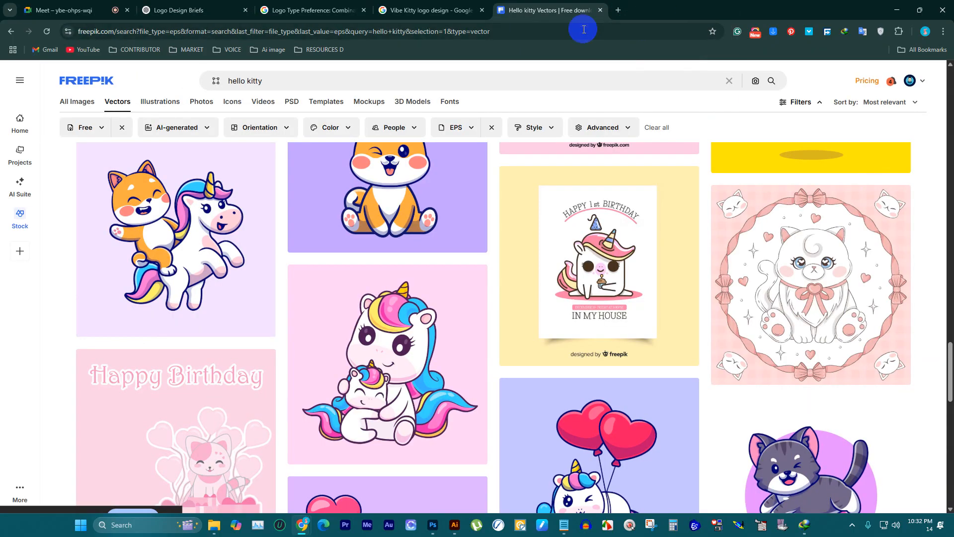
# Step: Search Freepik for "tag mockup" in place of "hello kitty"
pyautogui.click(328, 80)
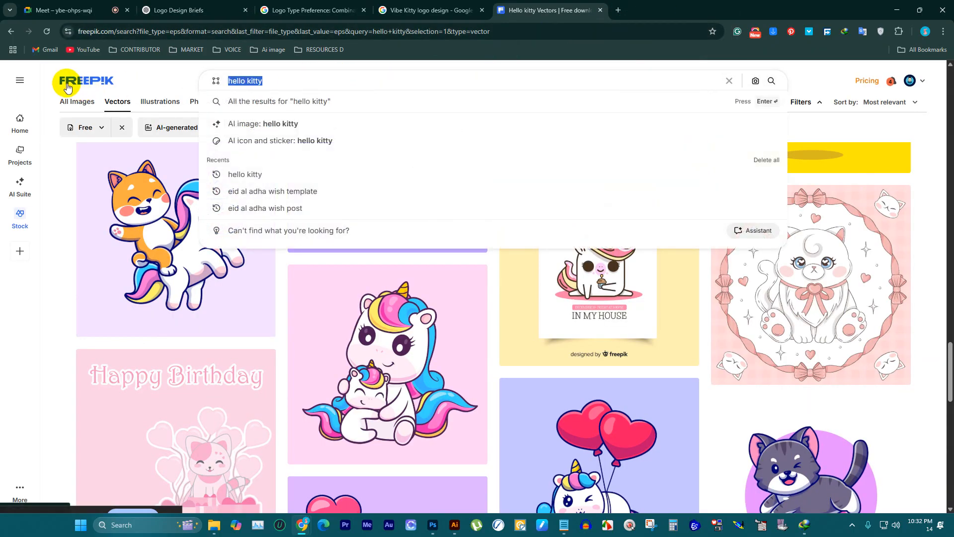
pyautogui.write('tag mock')
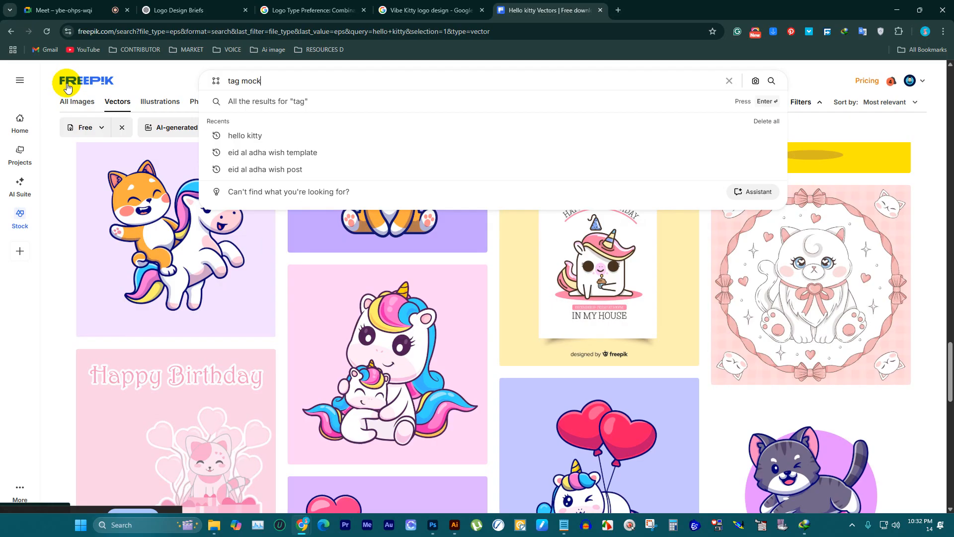
pyautogui.write('up')
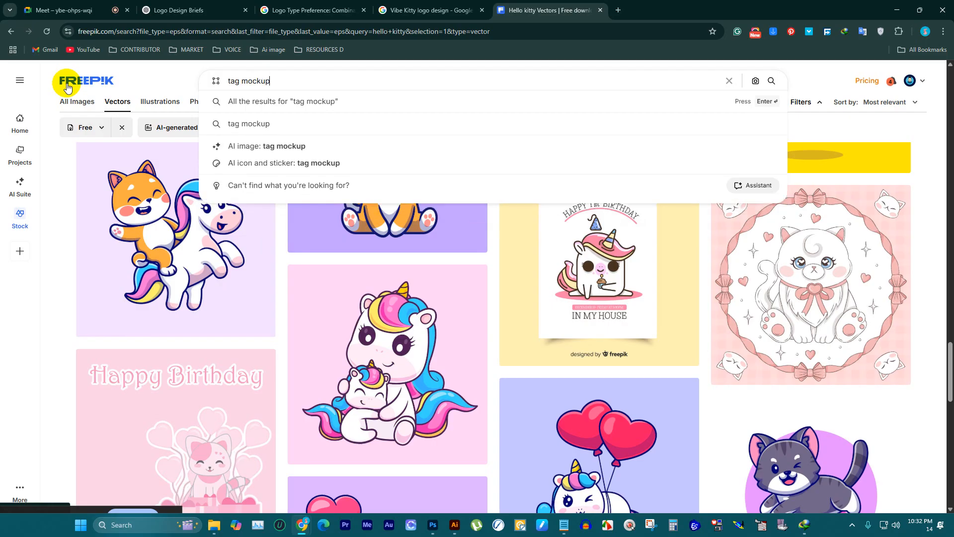
pyautogui.press('Return')
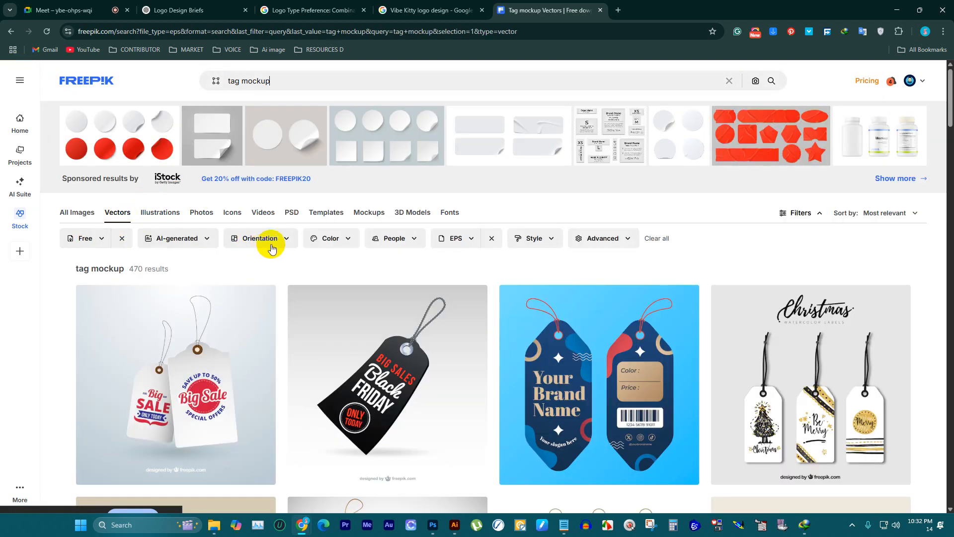
# Step: Remove the EPS file type filter and restrict the tag mockup results to PSD files
pyautogui.click(469, 240)
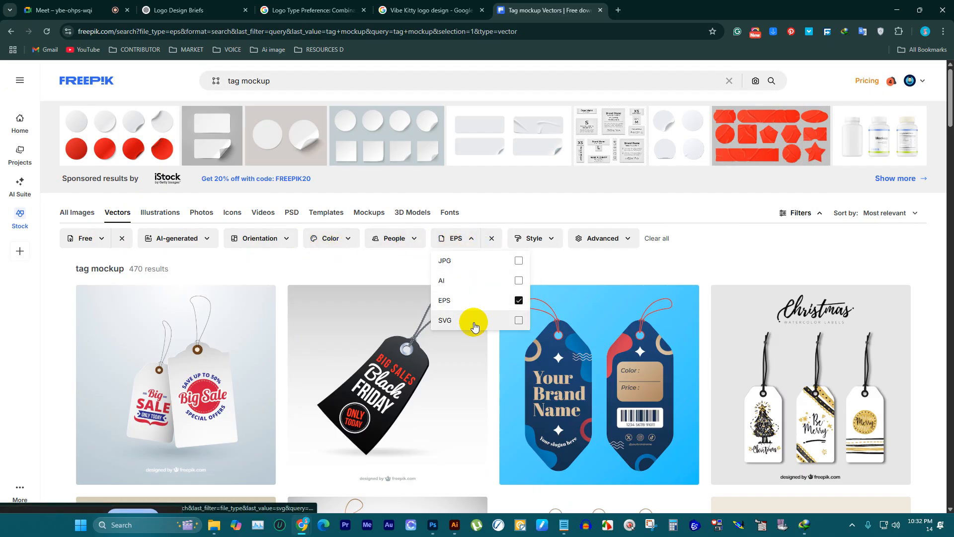
pyautogui.click(478, 296)
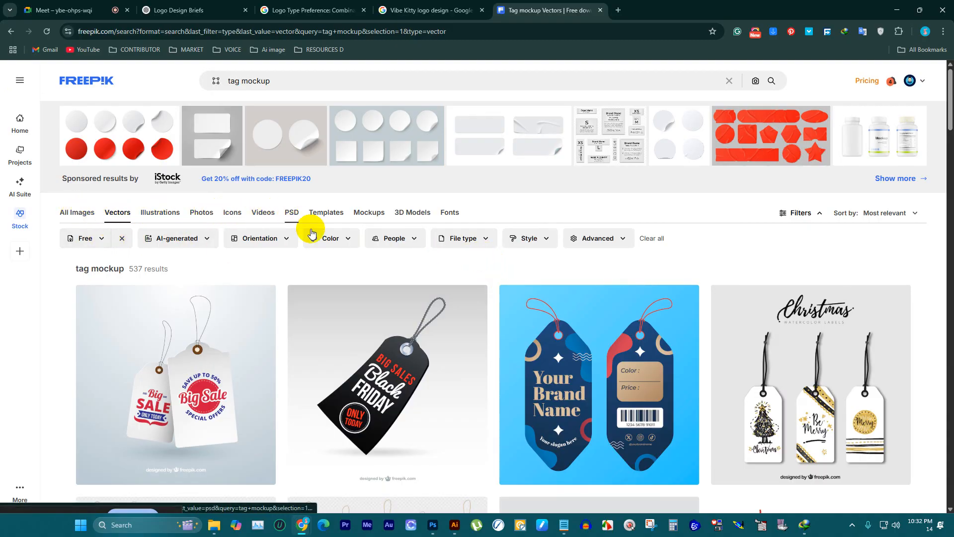
pyautogui.click(291, 217)
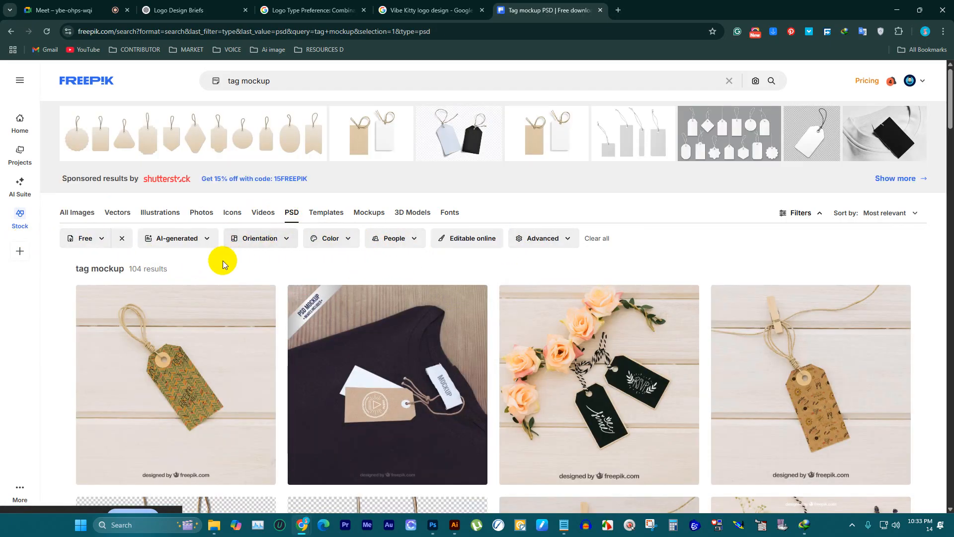
# Step: Browse the first page of free PSD tag mockups for one suitable for presenting the logo
pyautogui.scroll(-1, 780, 370)
pyautogui.scroll(-7, 781, 370)
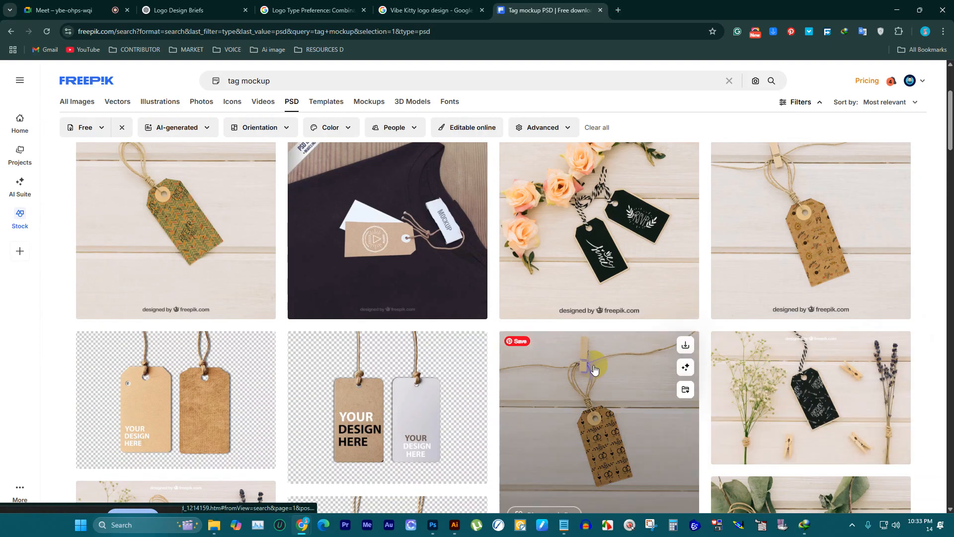
pyautogui.scroll(-1, 358, 358)
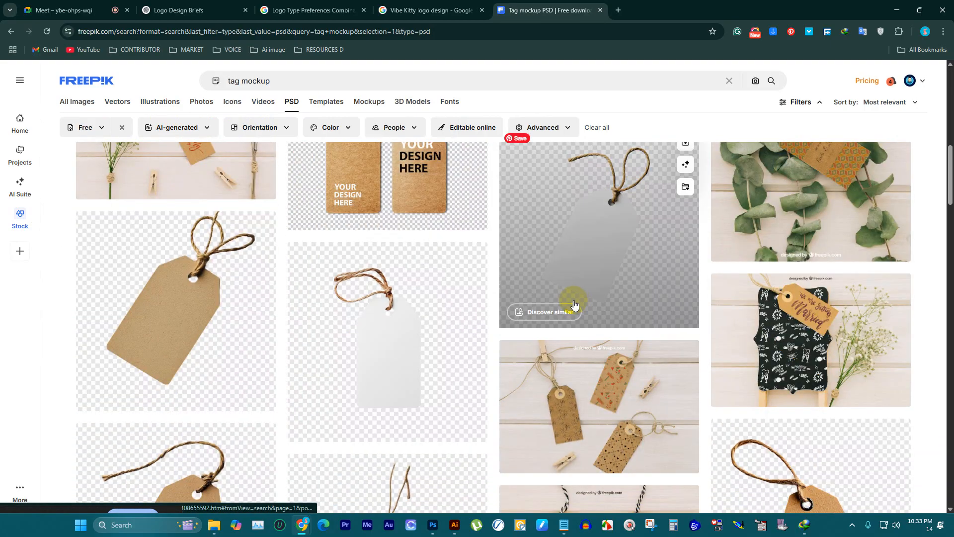
pyautogui.scroll(-5, 579, 301)
pyautogui.scroll(-5, 580, 301)
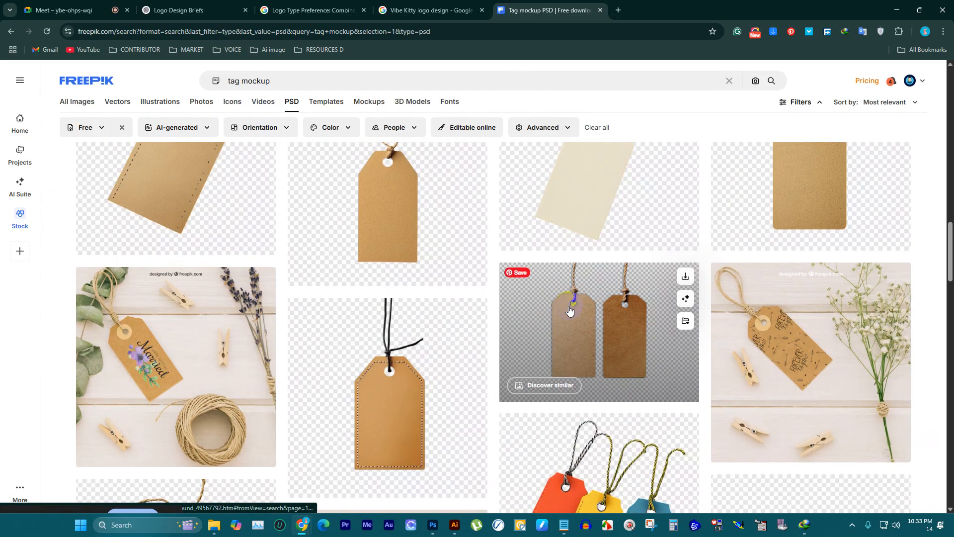
pyautogui.scroll(-13, 279, 328)
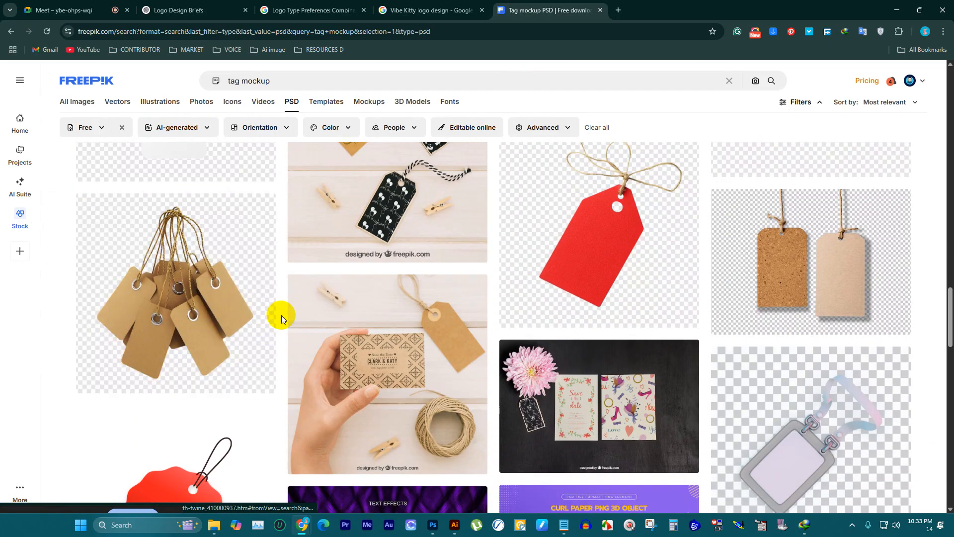
pyautogui.scroll(-5, 284, 308)
pyautogui.scroll(3, 286, 305)
pyautogui.scroll(-5, 288, 303)
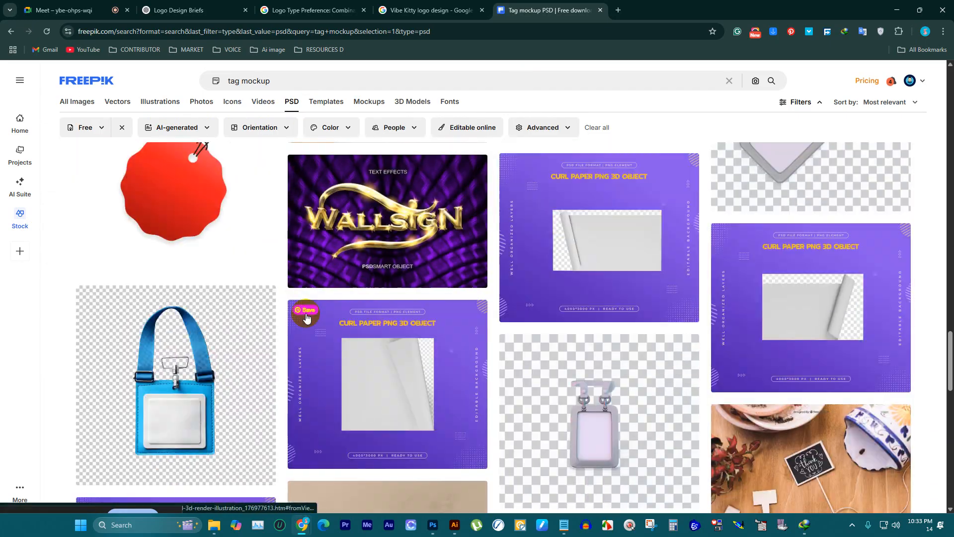
pyautogui.scroll(-5, 684, 262)
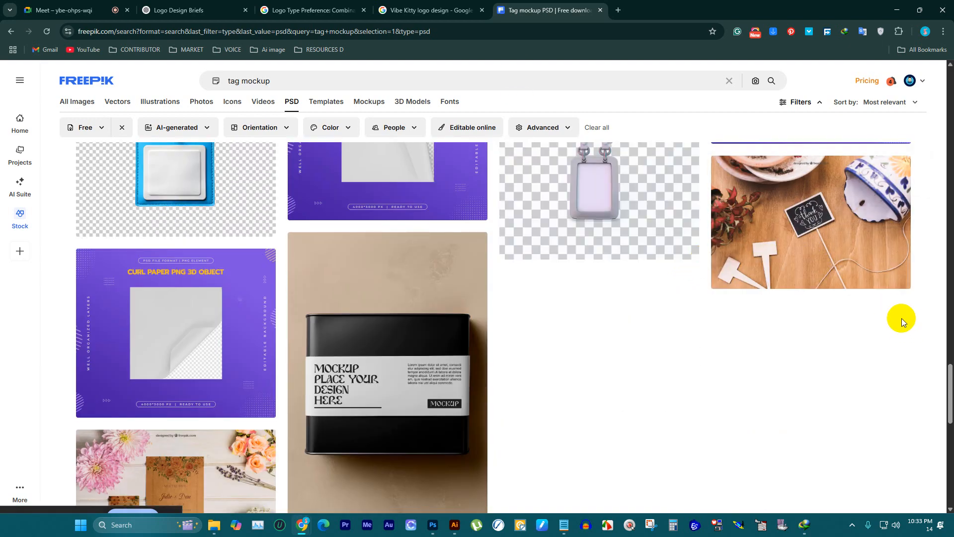
pyautogui.scroll(-5, 548, 332)
pyautogui.scroll(-3, 464, 316)
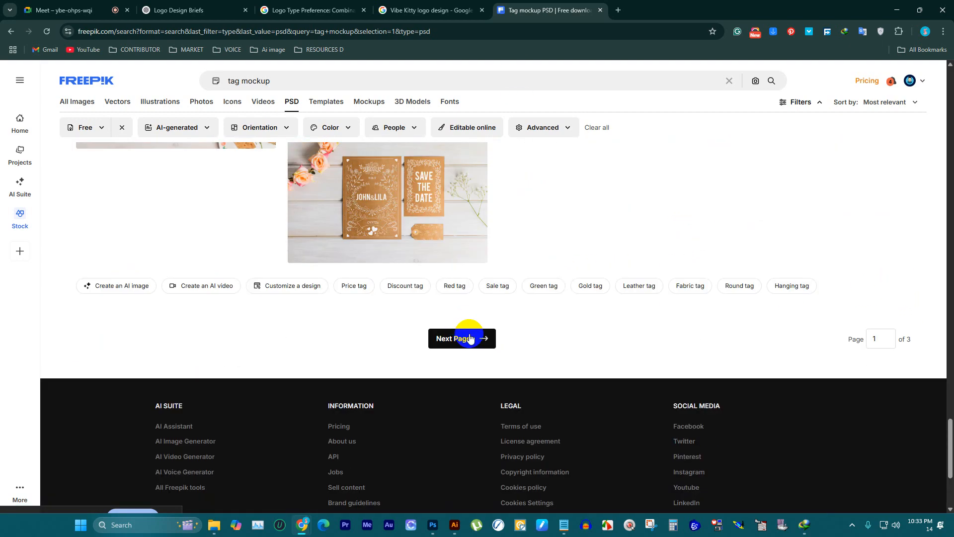
# Step: Try to open the second page of the PSD tag mockup results
pyautogui.click(475, 338)
pyautogui.click(473, 342)
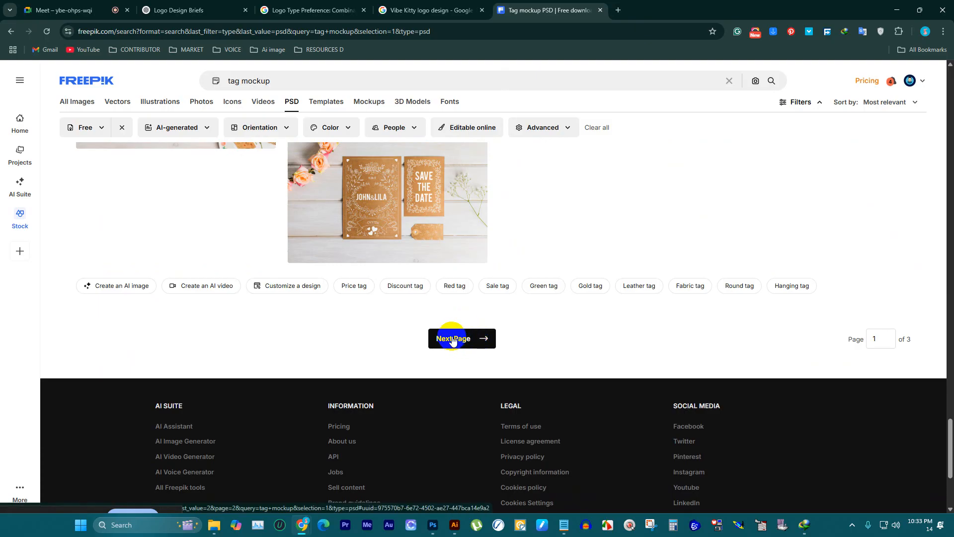
pyautogui.scroll(-2, 472, 378)
pyautogui.scroll(10, 469, 355)
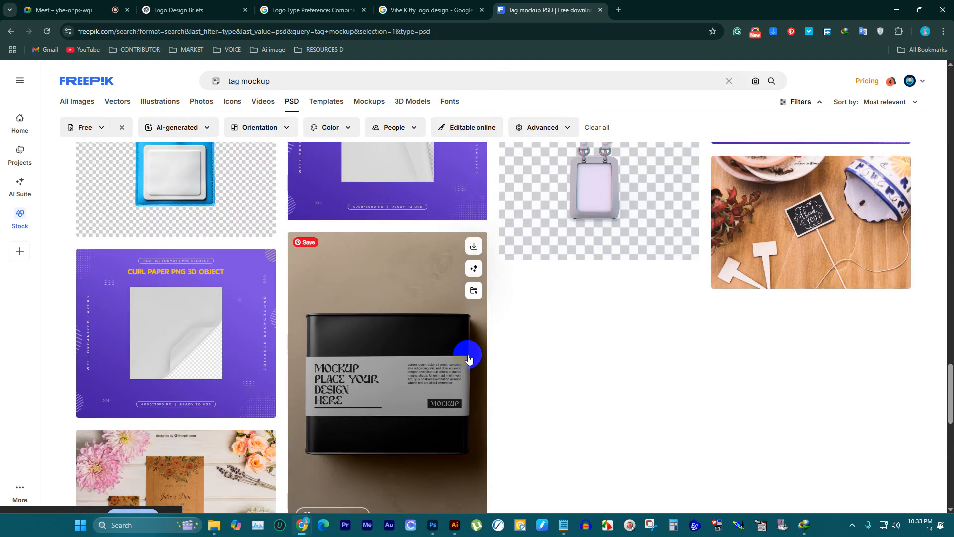
pyautogui.scroll(3, 468, 357)
pyautogui.scroll(-10, 474, 353)
pyautogui.click(492, 170)
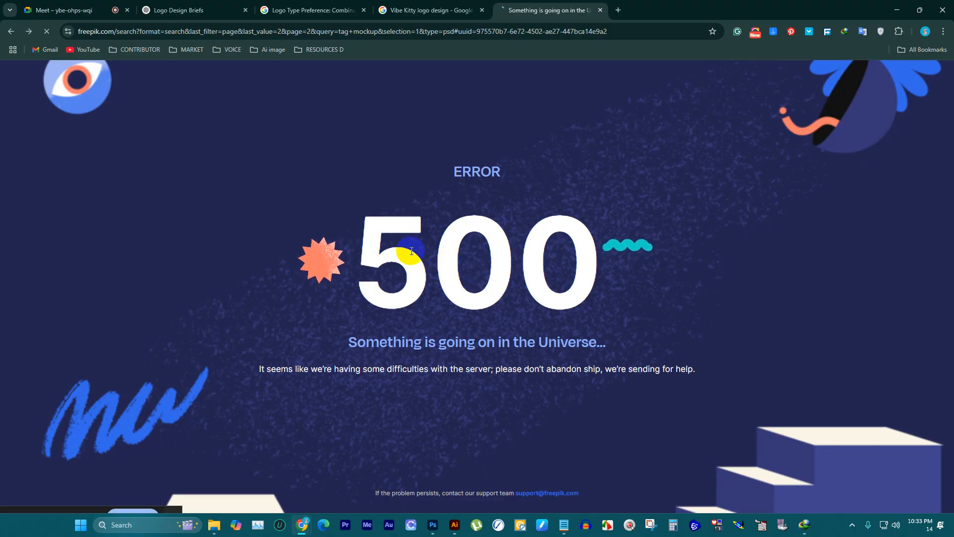
pyautogui.click(83, 6)
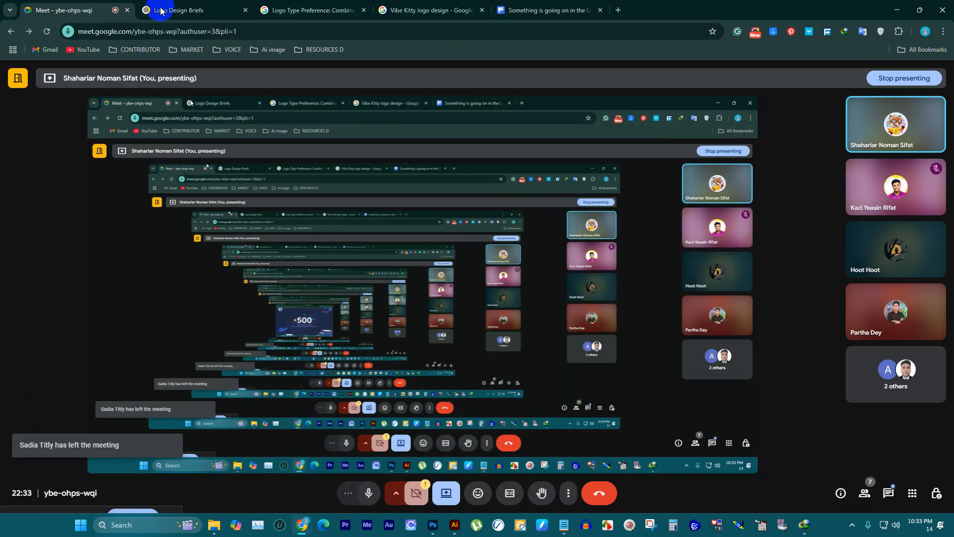
pyautogui.click(522, 5)
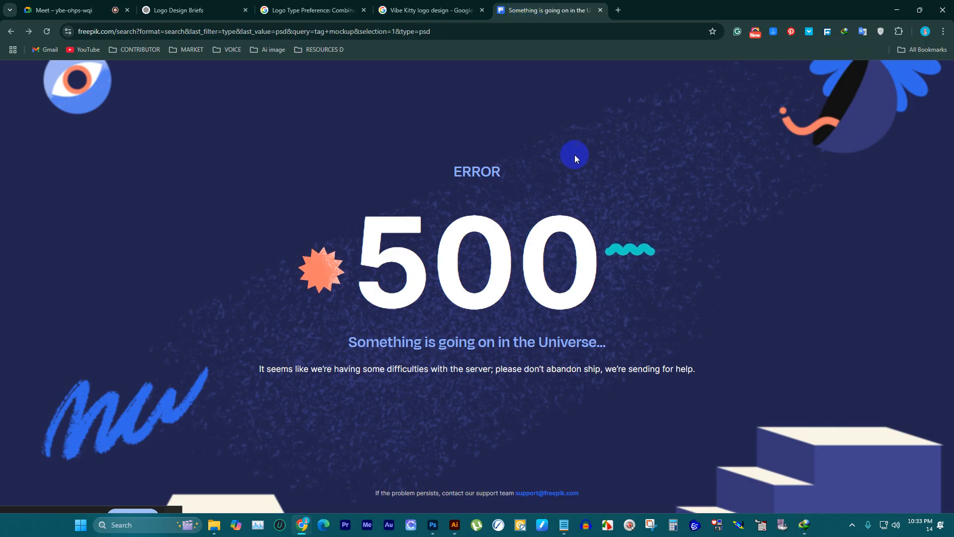
pyautogui.click(75, 9)
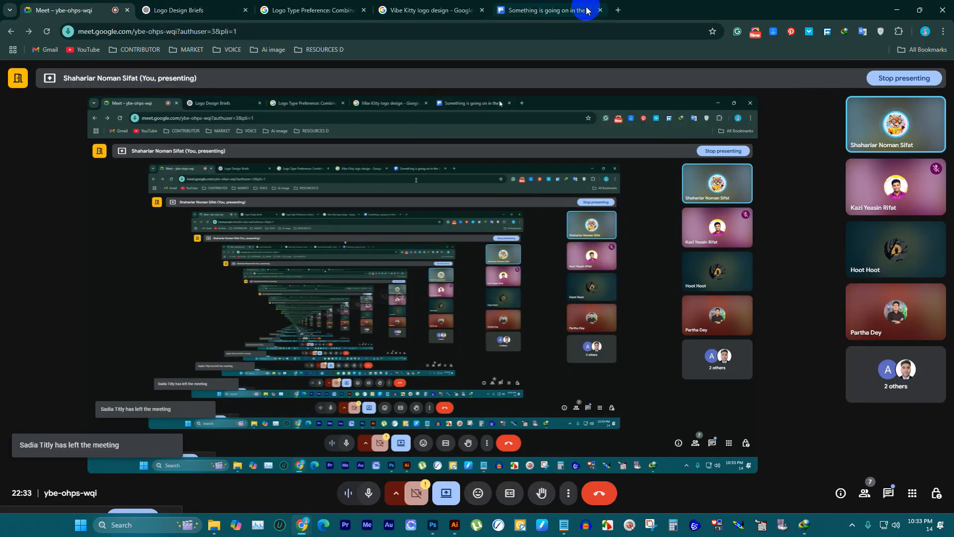
pyautogui.click(547, 10)
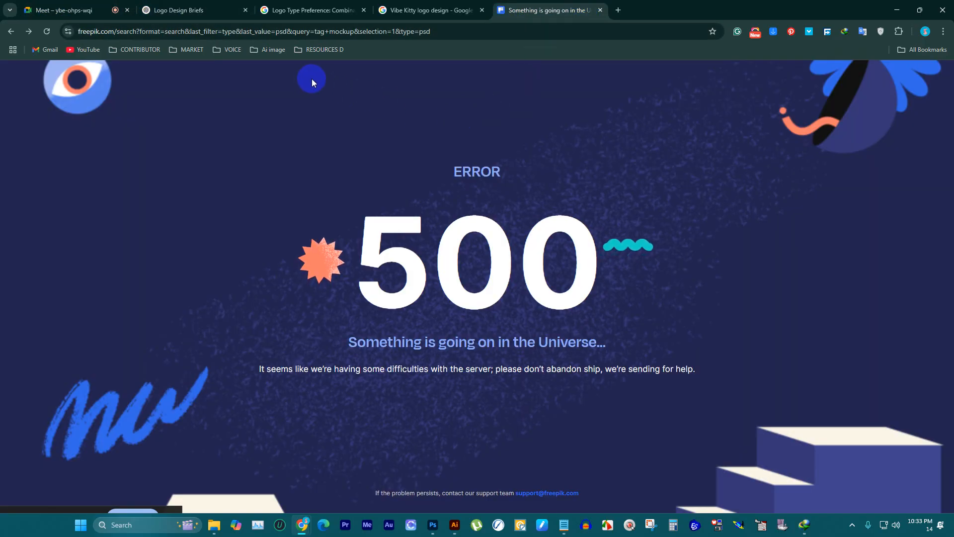
pyautogui.click(75, 10)
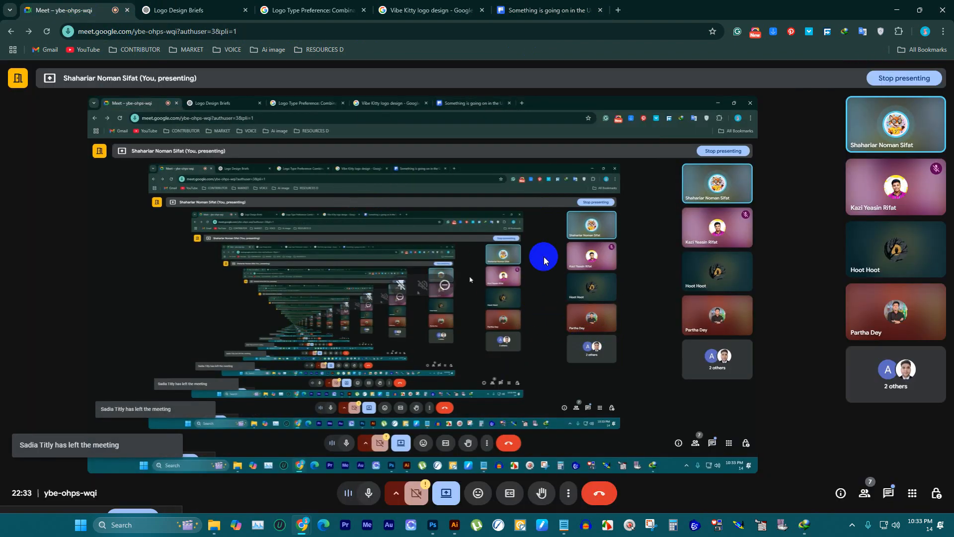
# Step: Close the Freepik page and the Google Images page for Vibe Kitty logo design
pyautogui.click(526, 10)
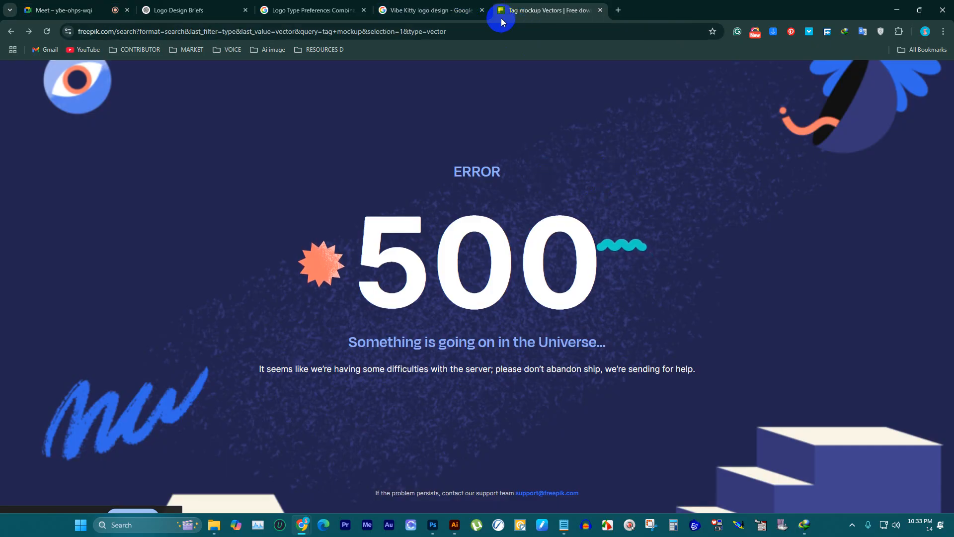
pyautogui.click(600, 10)
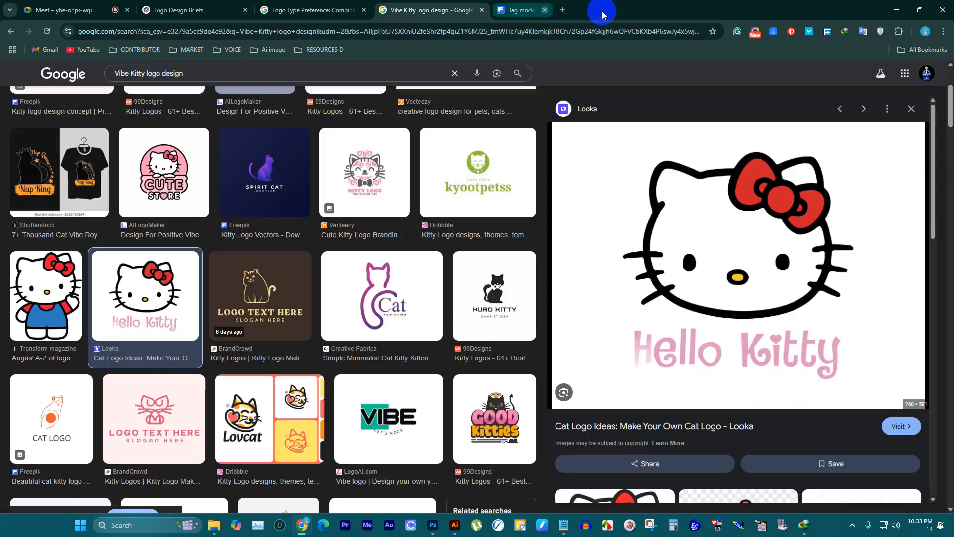
pyautogui.click(482, 10)
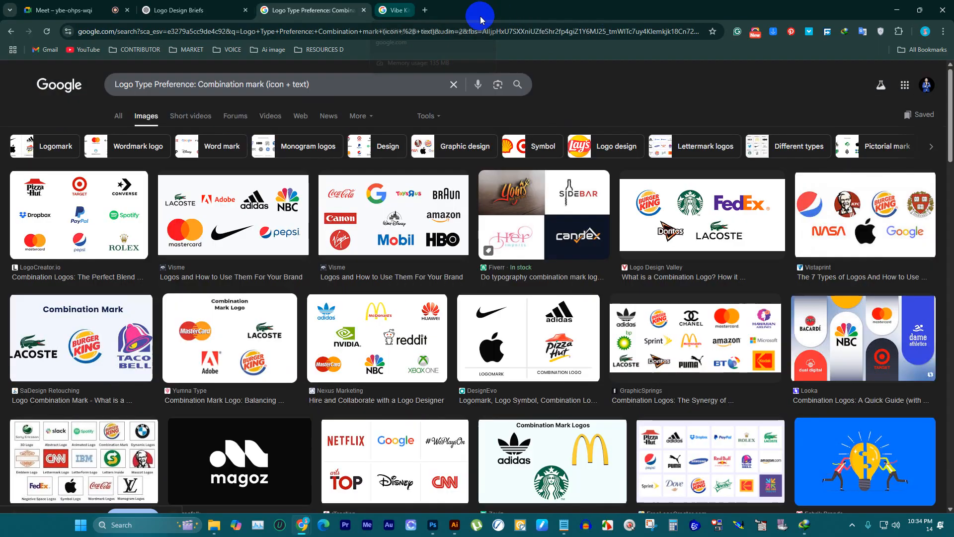
# Step: Close the combination mark image search page and switch to the Vibe Kitty logo document in Illustrator
pyautogui.click(364, 11)
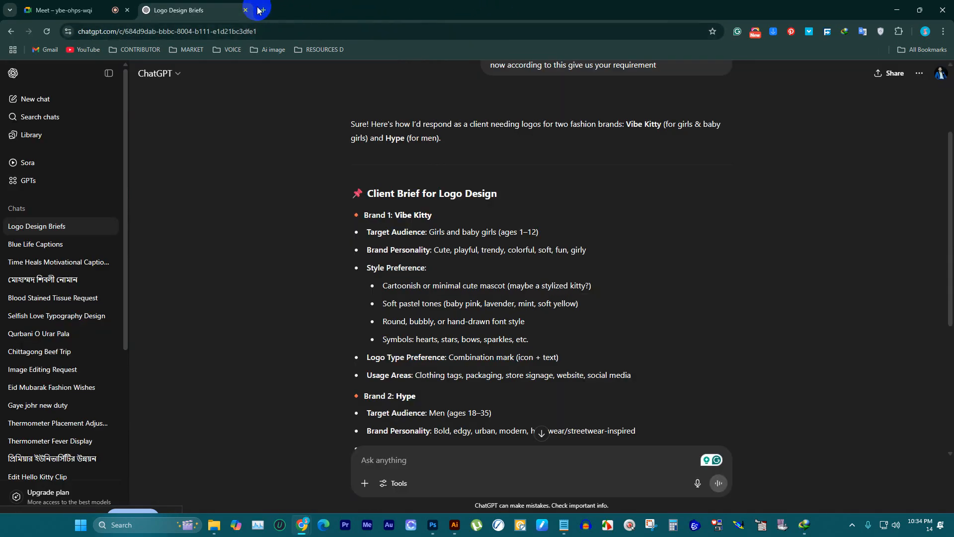
pyautogui.click(107, 11)
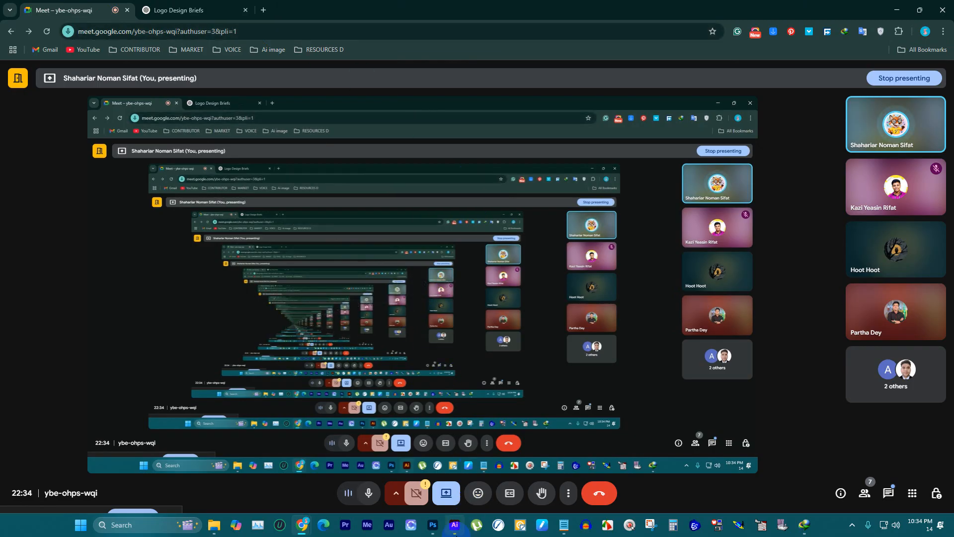
pyautogui.click(454, 525)
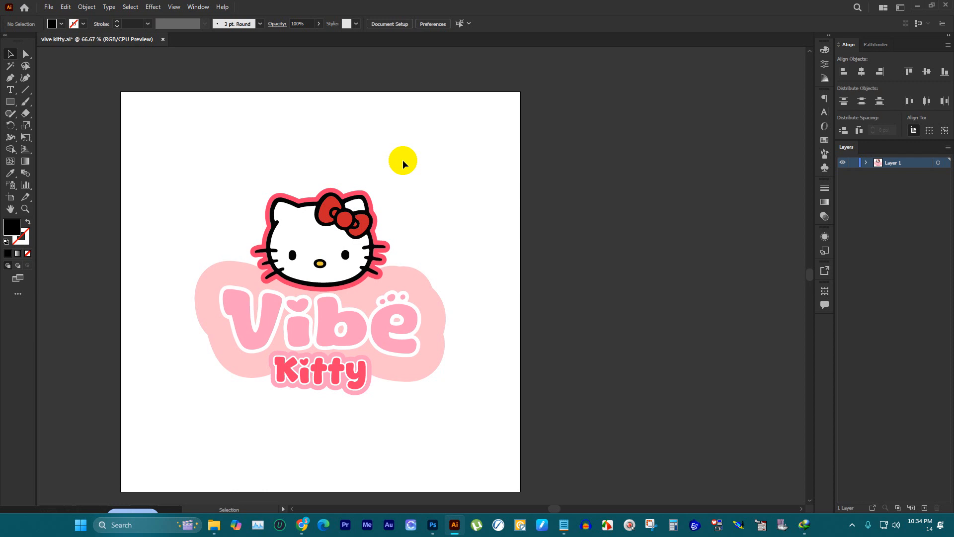
# Step: Try to move the whole Vibe Kitty logo off the artboard
pyautogui.scroll(-3, 287, 206)
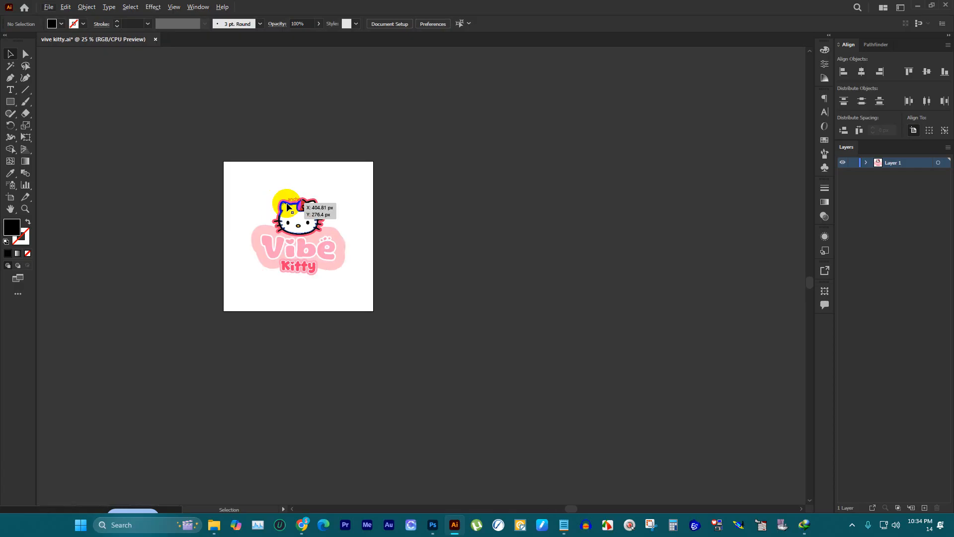
pyautogui.scroll(3, 269, 197)
pyautogui.moveTo(260, 129); pyautogui.dragTo(497, 338)
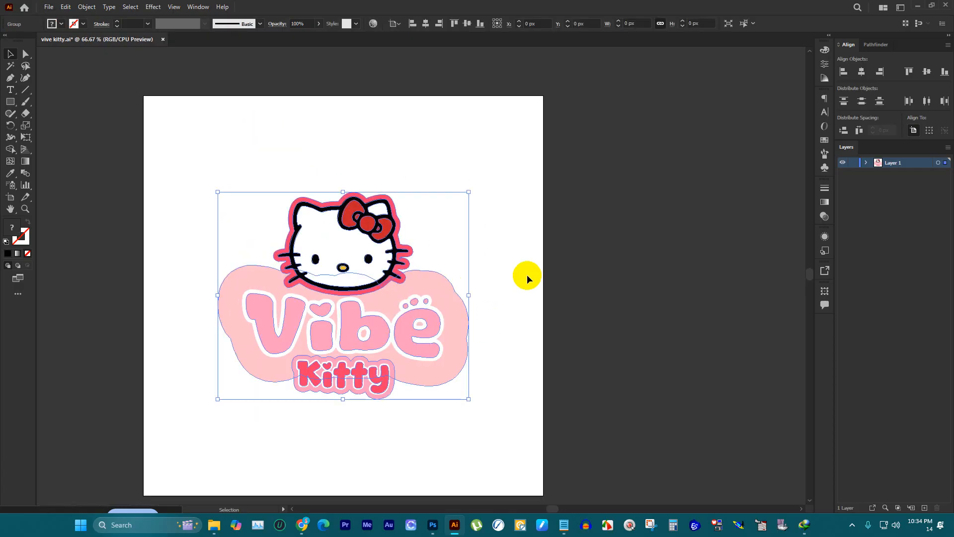
pyautogui.scroll(-3, 524, 272)
pyautogui.moveTo(464, 253); pyautogui.dragTo(258, 194)
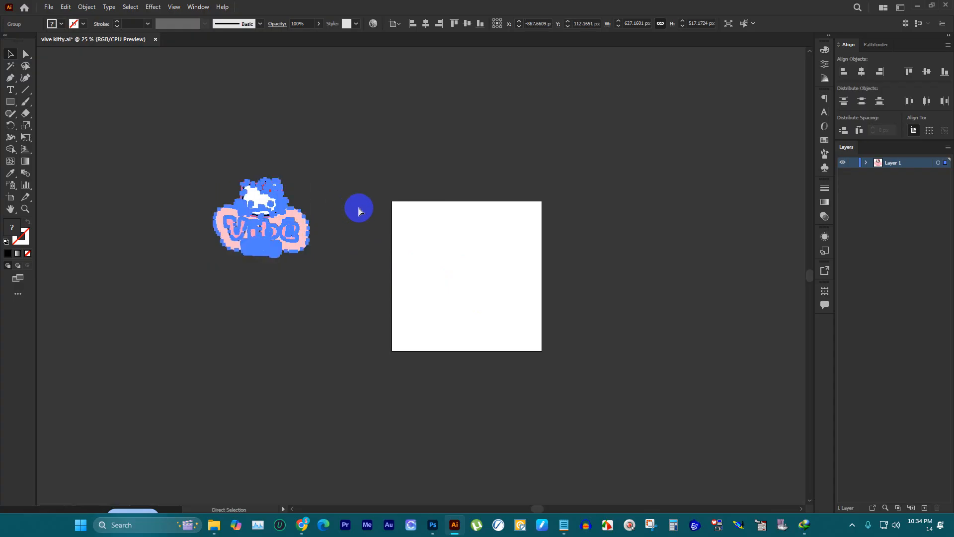
pyautogui.hotkey('ctrl', 'z')
pyautogui.scroll(2, 533, 293)
pyautogui.click(604, 210)
pyautogui.scroll(1, 546, 222)
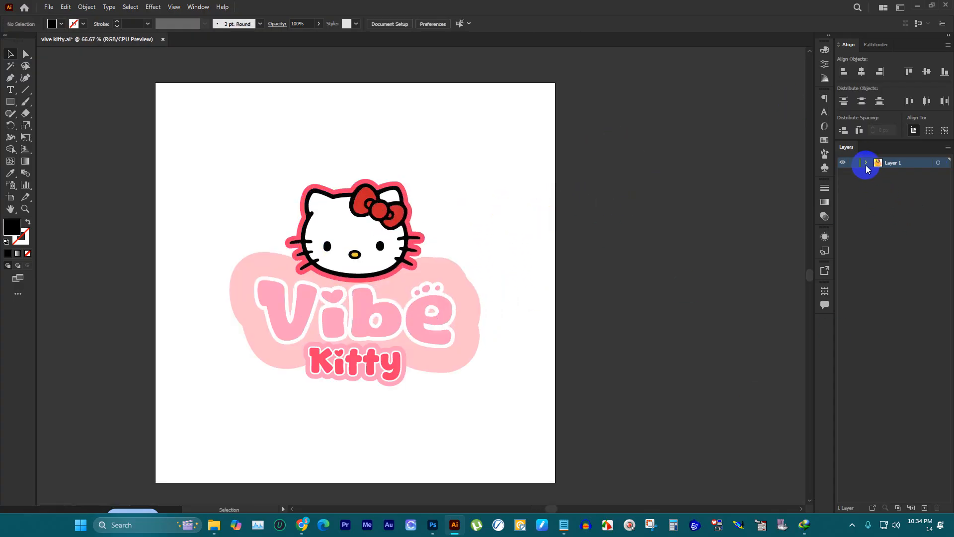
# Step: Add a new layer beneath Layer 1 and name it bg
pyautogui.click(924, 507)
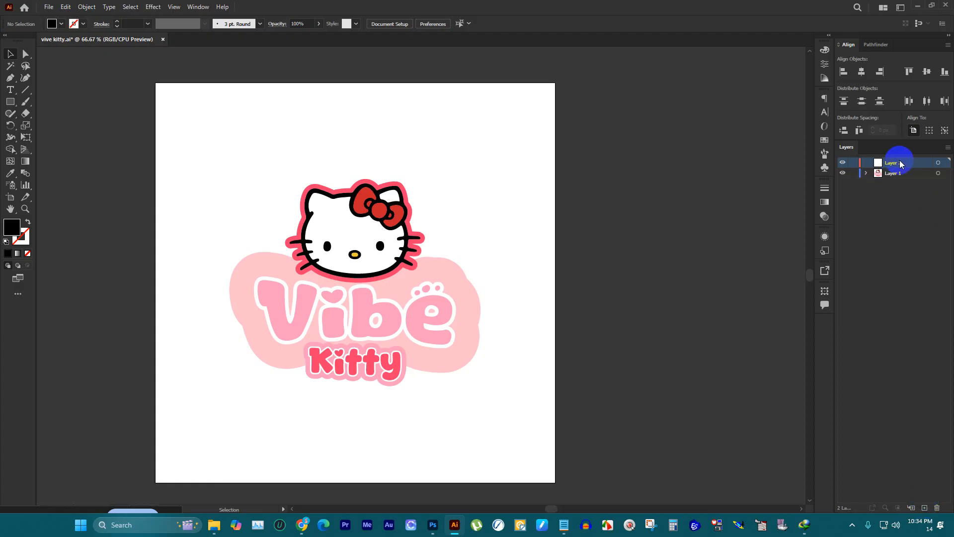
pyautogui.moveTo(894, 160); pyautogui.dragTo(890, 181)
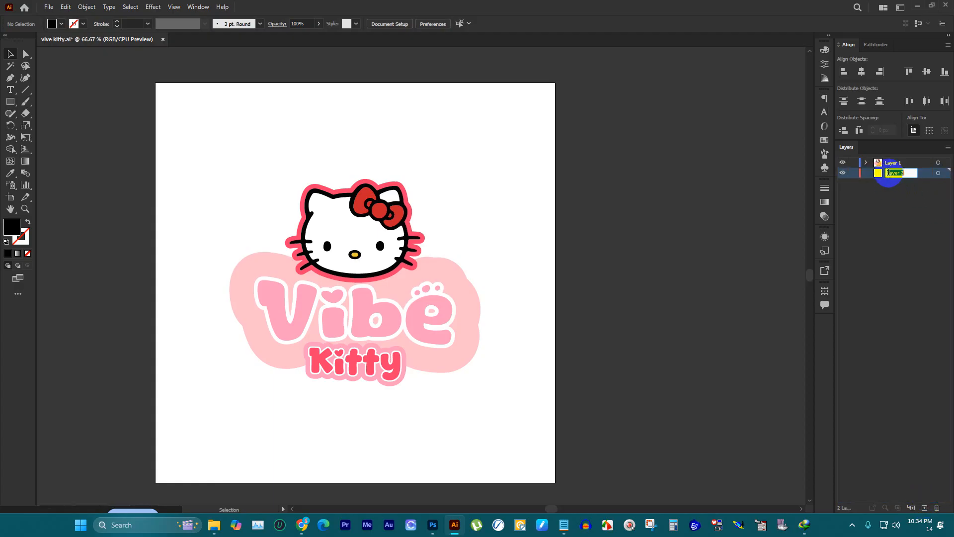
pyautogui.press('Return')
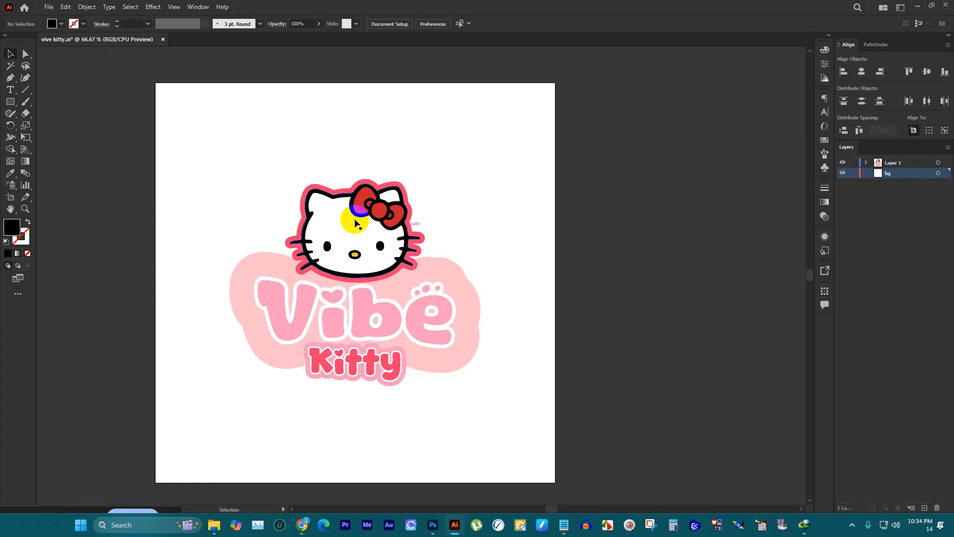
# Step: Draw a black square of about 97 px beside the artboard on the bg layer
pyautogui.click(10, 101)
pyautogui.scroll(2, 674, 129)
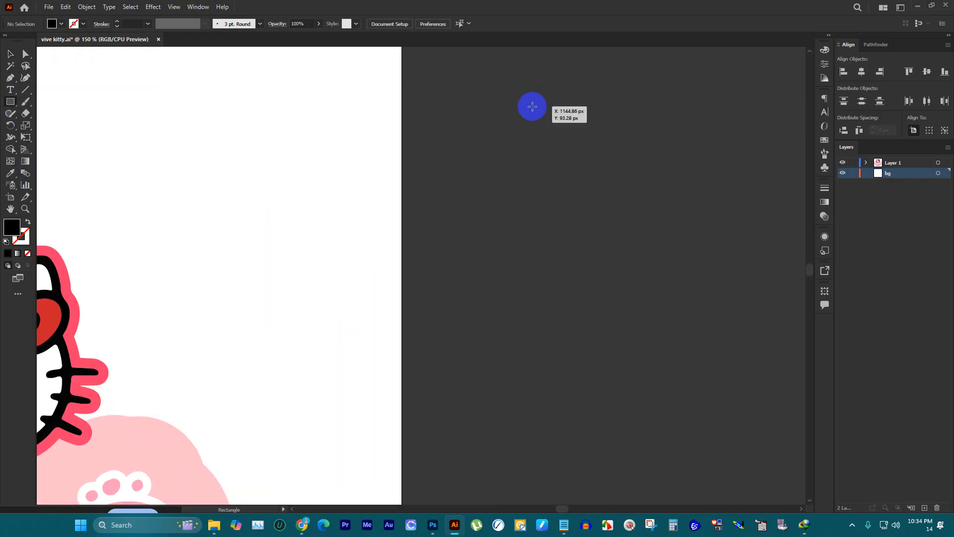
pyautogui.moveTo(531, 108); pyautogui.dragTo(577, 196)
pyautogui.scroll(-2, 578, 192)
pyautogui.scroll(2, 272, 208)
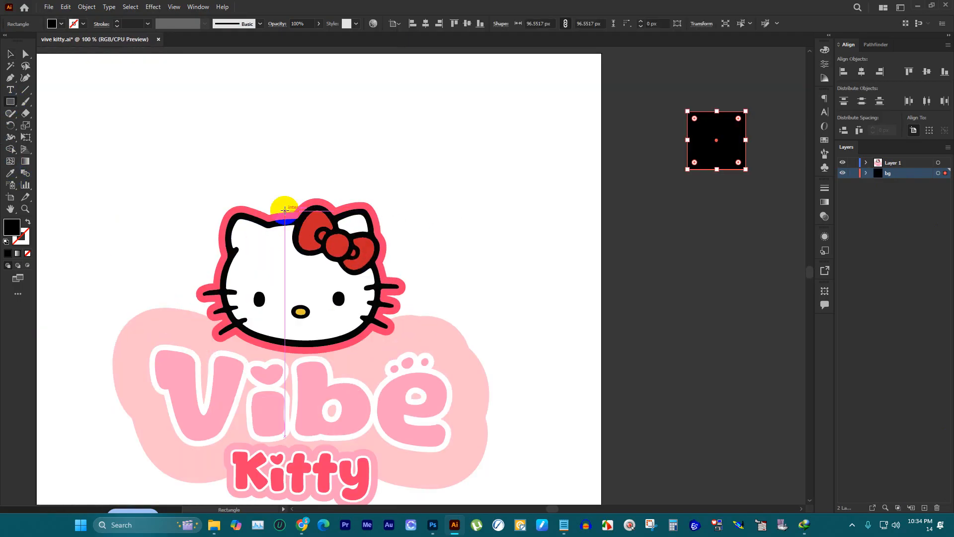
pyautogui.scroll(2, 313, 219)
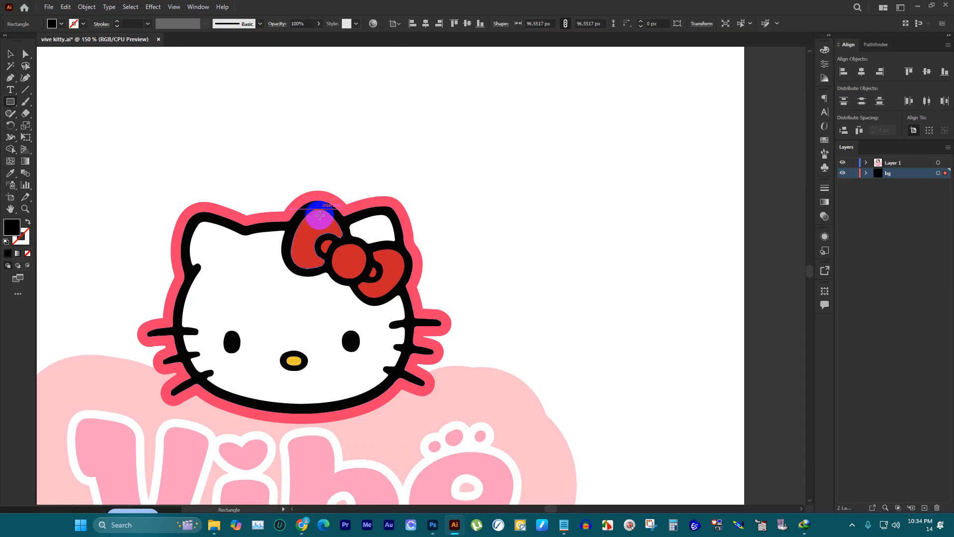
pyautogui.scroll(-2, 308, 219)
pyautogui.scroll(-4, 296, 201)
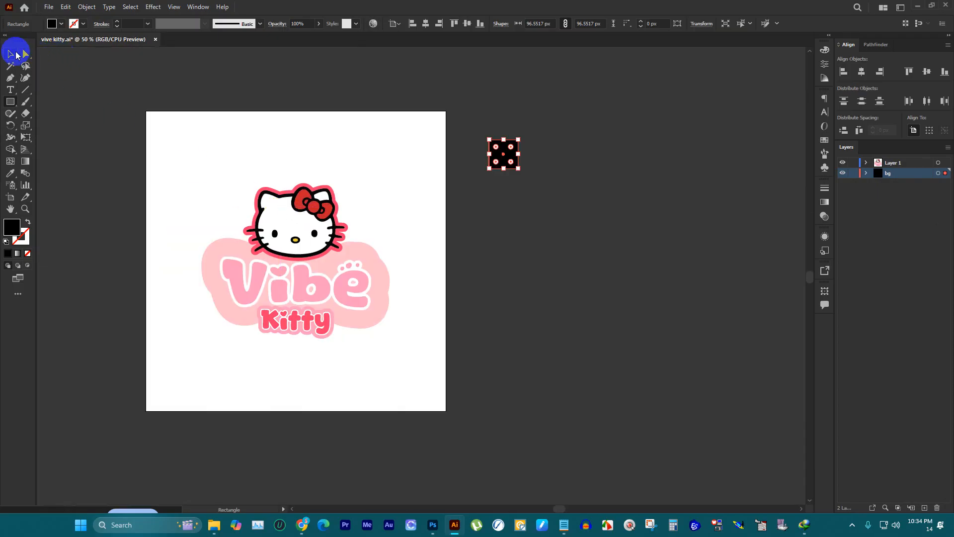
# Step: Duplicate the black square twice straight downward to form an evenly spaced column of three swatches
pyautogui.click(11, 54)
pyautogui.scroll(3, 248, 252)
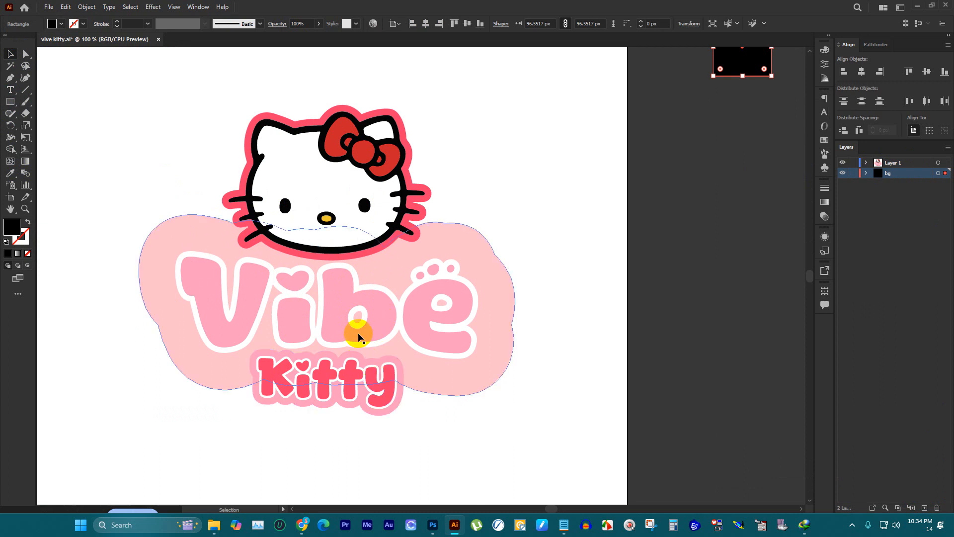
pyautogui.scroll(-3, 645, 103)
pyautogui.scroll(3, 586, 111)
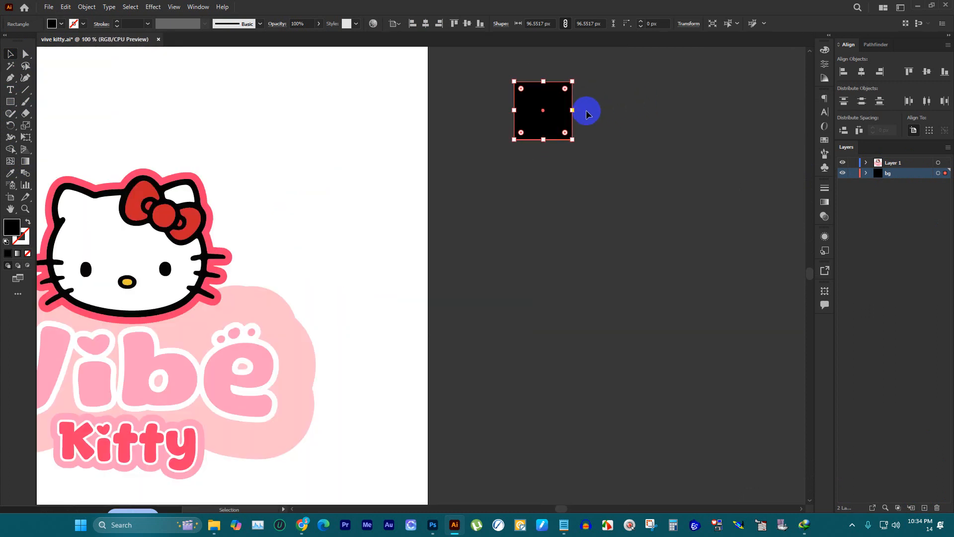
pyautogui.moveTo(559, 110); pyautogui.dragTo(560, 185)
pyautogui.hotkey('ctrl', 'd')
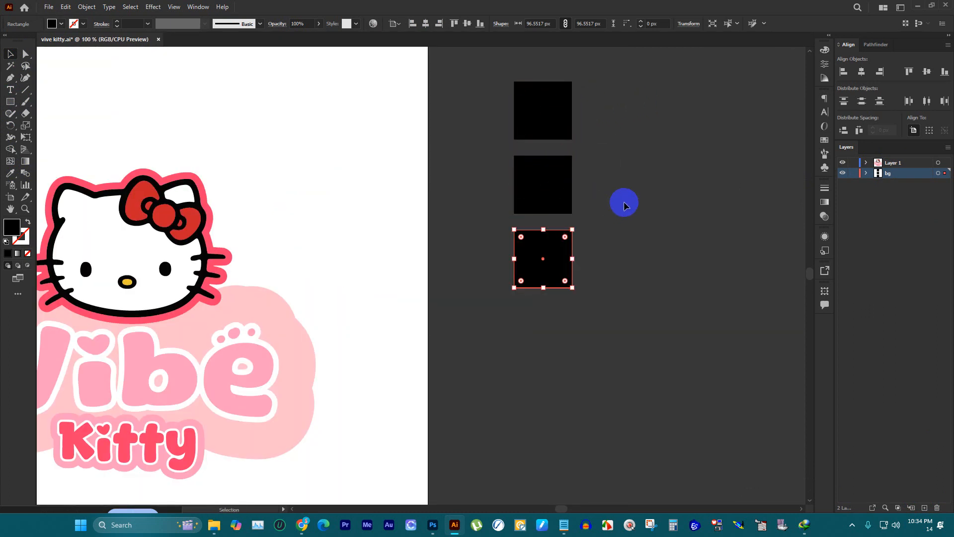
pyautogui.click(623, 201)
# Step: Fill the top swatch square with the hot pink sampled from the logo
pyautogui.scroll(-1, 639, 197)
pyautogui.click(592, 123)
pyautogui.press('i')
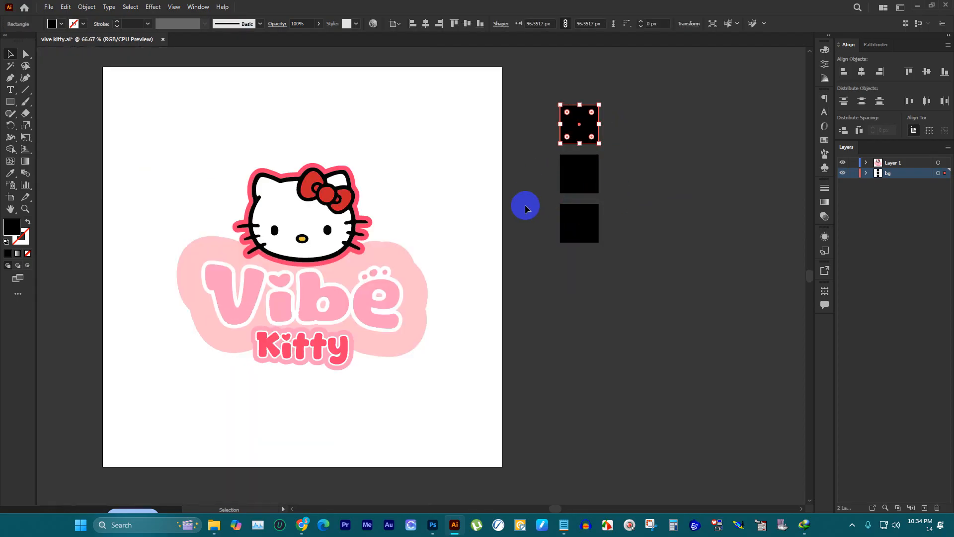
pyautogui.click(305, 332)
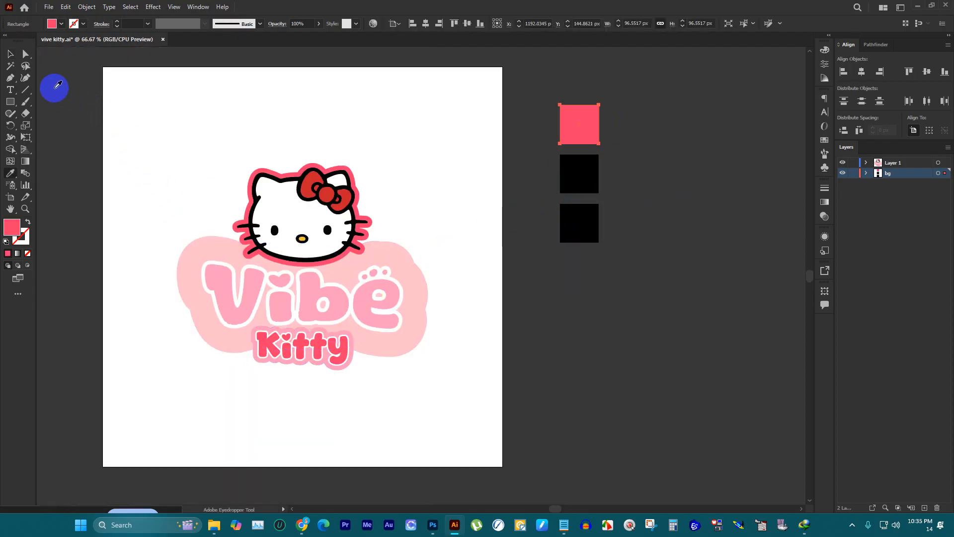
# Step: Fill the middle swatch square with the light pink sampled from the blob behind the Vibe lettering
pyautogui.click(10, 53)
pyautogui.click(562, 175)
pyautogui.press('i')
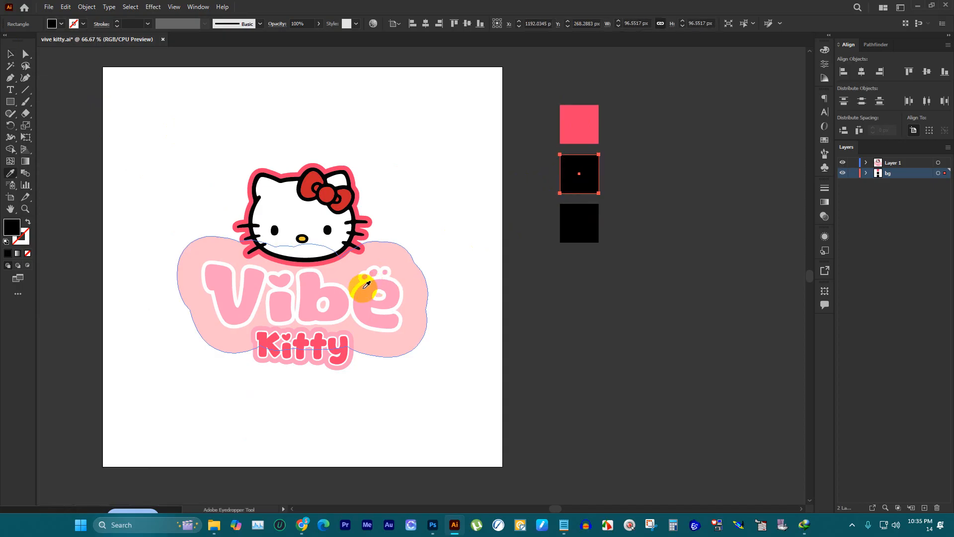
pyautogui.click(367, 287)
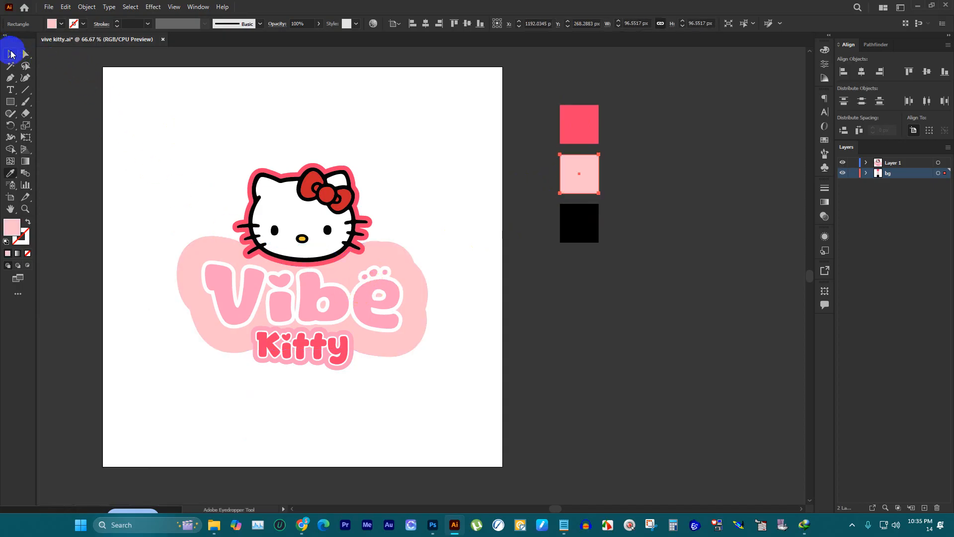
# Step: Fill the bottom swatch square with the light pink sampled from the logo's background blob and deselect it
pyautogui.click(10, 53)
pyautogui.click(562, 222)
pyautogui.press('i')
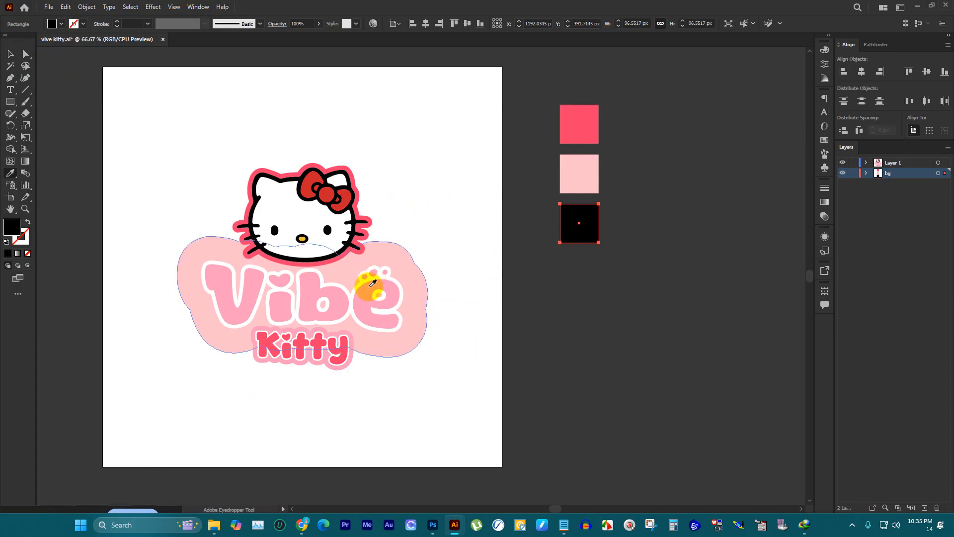
pyautogui.click(399, 248)
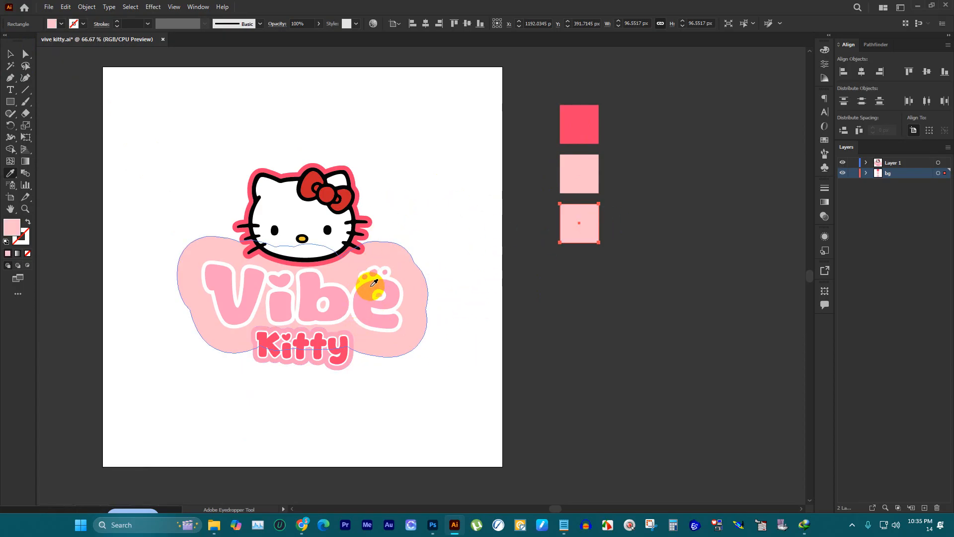
pyautogui.click(396, 251)
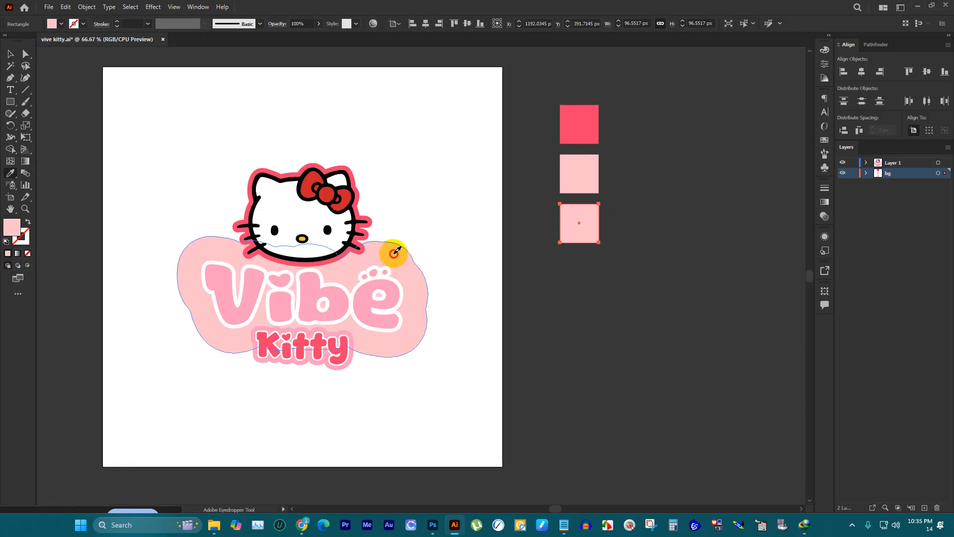
pyautogui.keyDown('alt'); pyautogui.scroll(3, 368, 280); pyautogui.keyUp('alt')
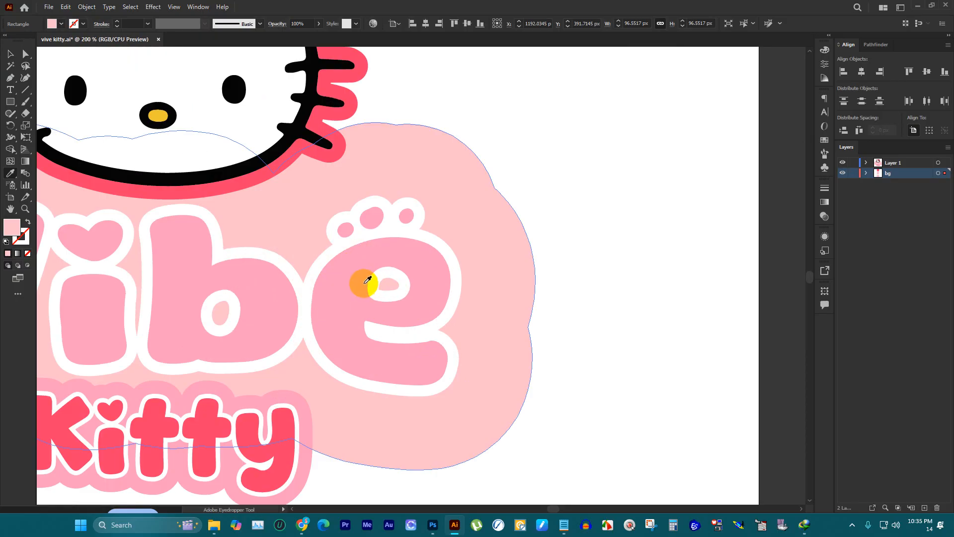
pyautogui.keyDown('alt'); pyautogui.scroll(-5, 322, 292); pyautogui.keyUp('alt')
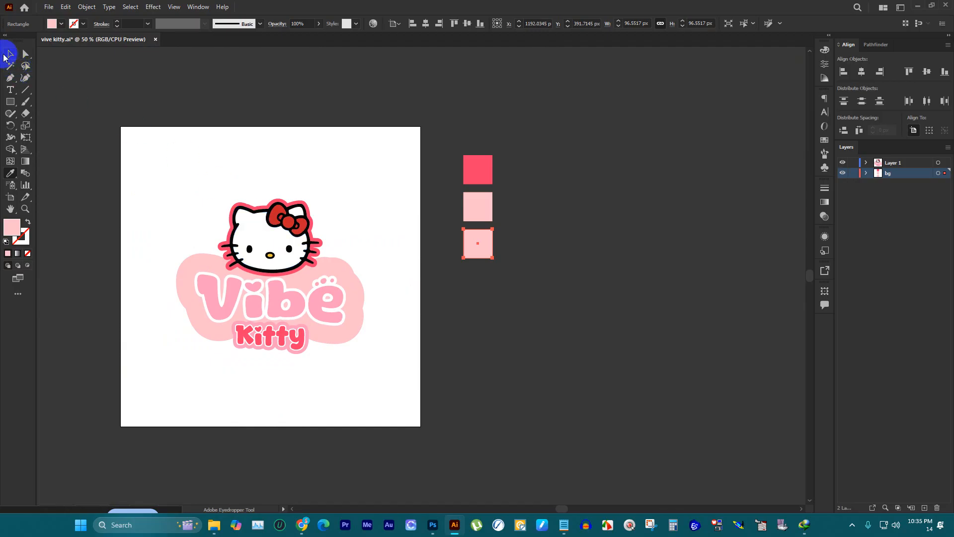
pyautogui.click(10, 54)
pyautogui.click(458, 288)
# Step: Try to resample the fill colours of the middle and bottom swatch squares from the logo
pyautogui.keyDown('alt'); pyautogui.scroll(3, 467, 282); pyautogui.keyUp('alt')
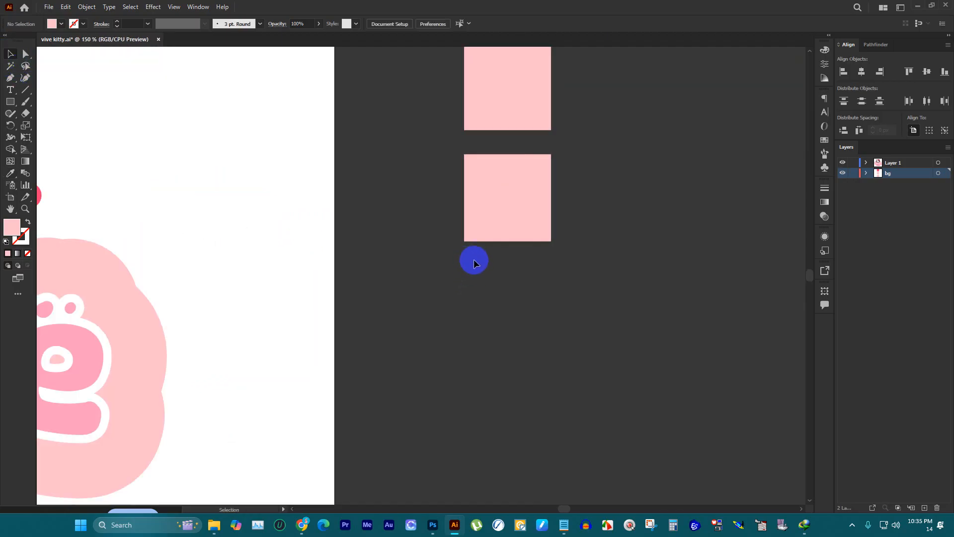
pyautogui.keyDown('alt'); pyautogui.scroll(-2, 569, 248); pyautogui.keyUp('alt')
pyautogui.keyDown('alt'); pyautogui.scroll(2, 546, 221); pyautogui.keyUp('alt')
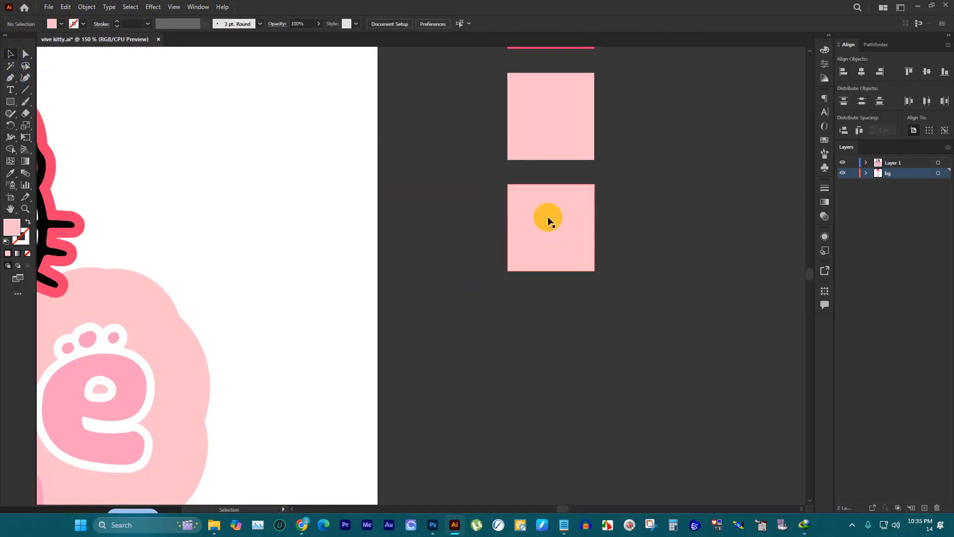
pyautogui.keyDown('alt'); pyautogui.scroll(-2, 556, 222); pyautogui.keyUp('alt')
pyautogui.click(560, 180)
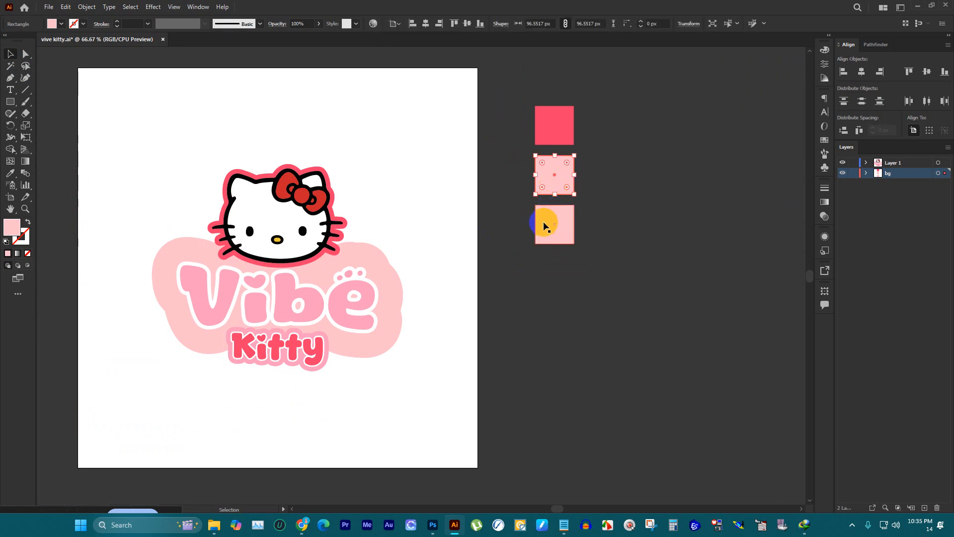
pyautogui.press('i')
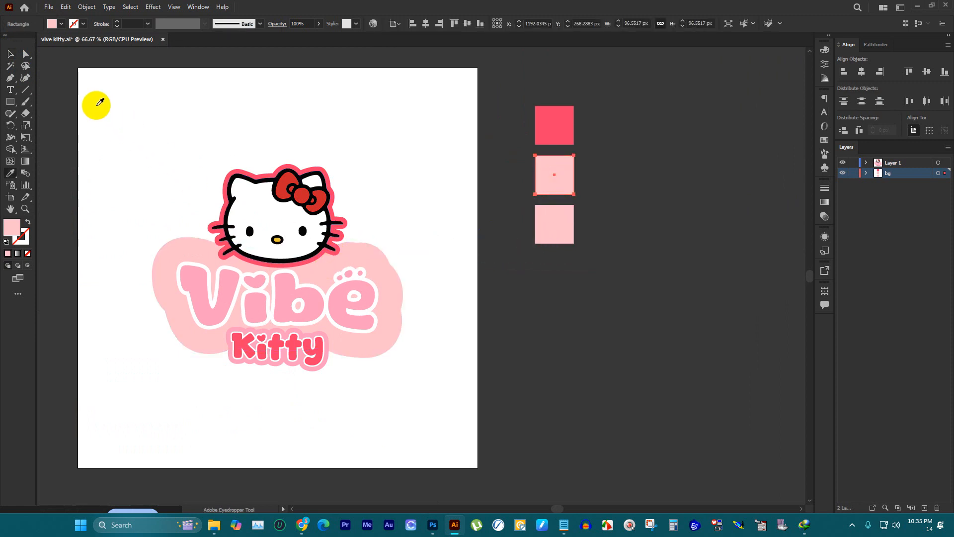
pyautogui.click(10, 53)
pyautogui.click(549, 242)
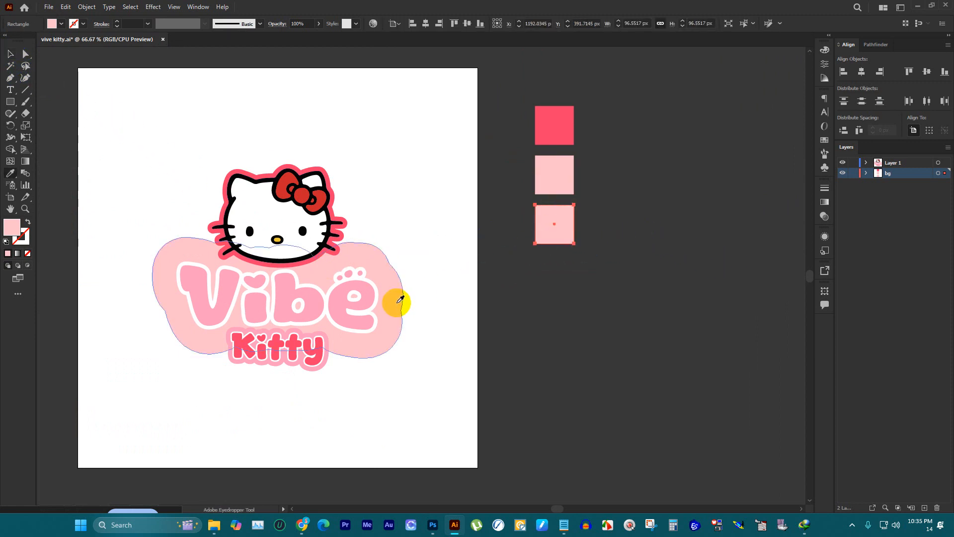
pyautogui.press('i')
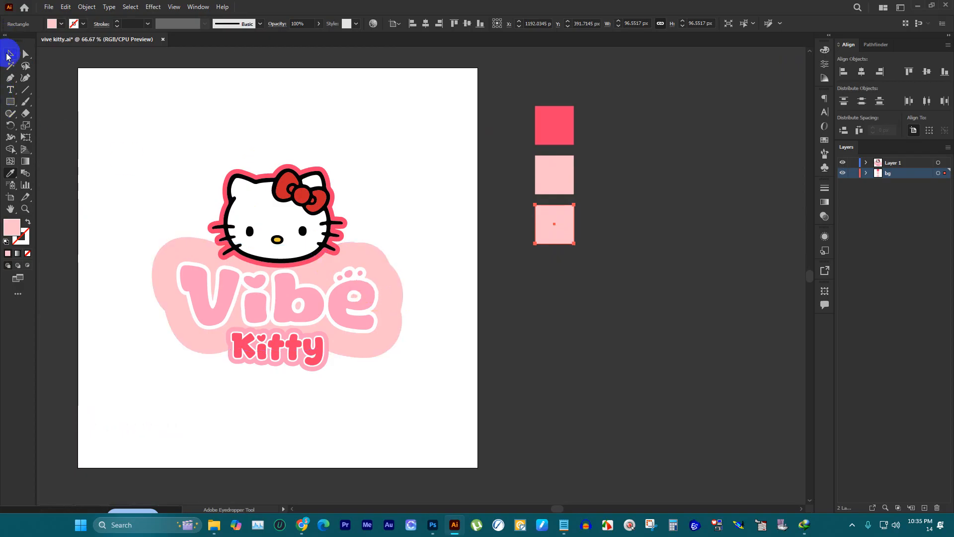
pyautogui.click(8, 56)
pyautogui.click(520, 323)
# Step: Draw a 1000 × 1000 px light pink background rectangle covering the artboard on the bg layer
pyautogui.scroll(-1, 685, 245)
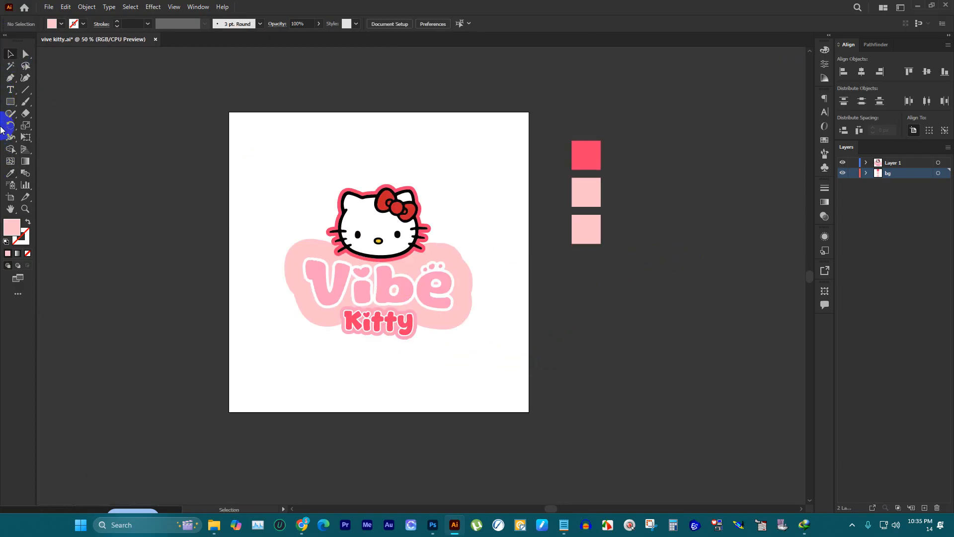
pyautogui.click(10, 102)
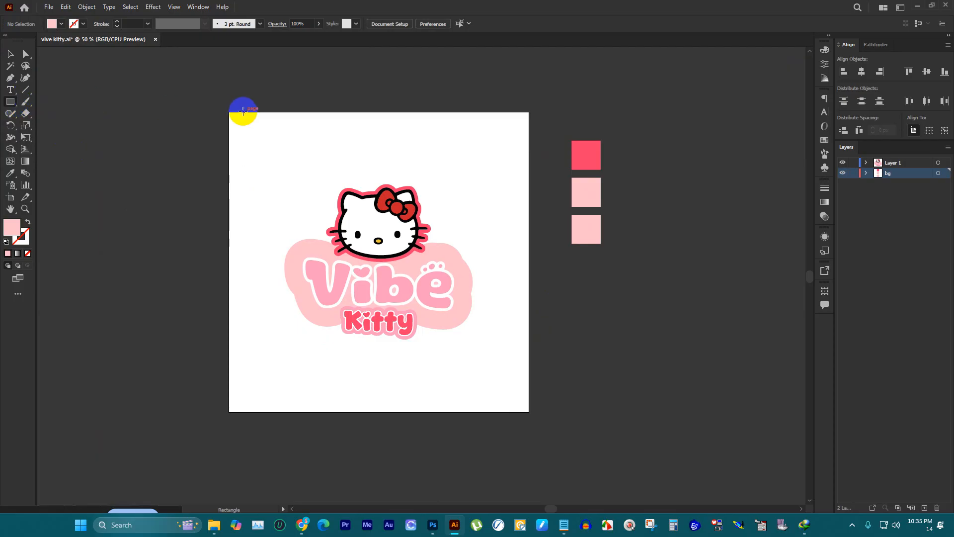
pyautogui.moveTo(230, 112); pyautogui.dragTo(518, 409)
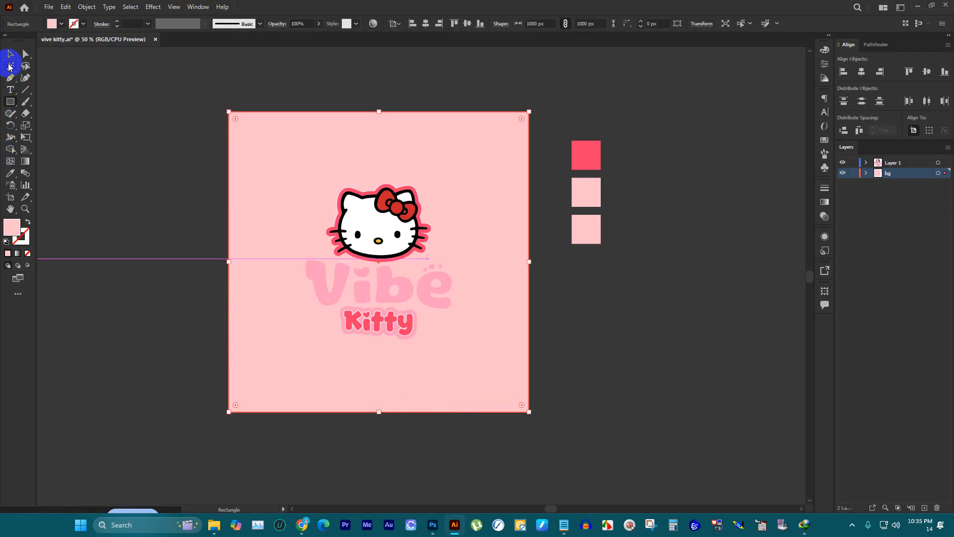
# Step: Apply a freeform gradient to the background rectangle and colour its upper-left stop with the strong pink of the top swatch square
pyautogui.click(10, 54)
pyautogui.scroll(1, 427, 177)
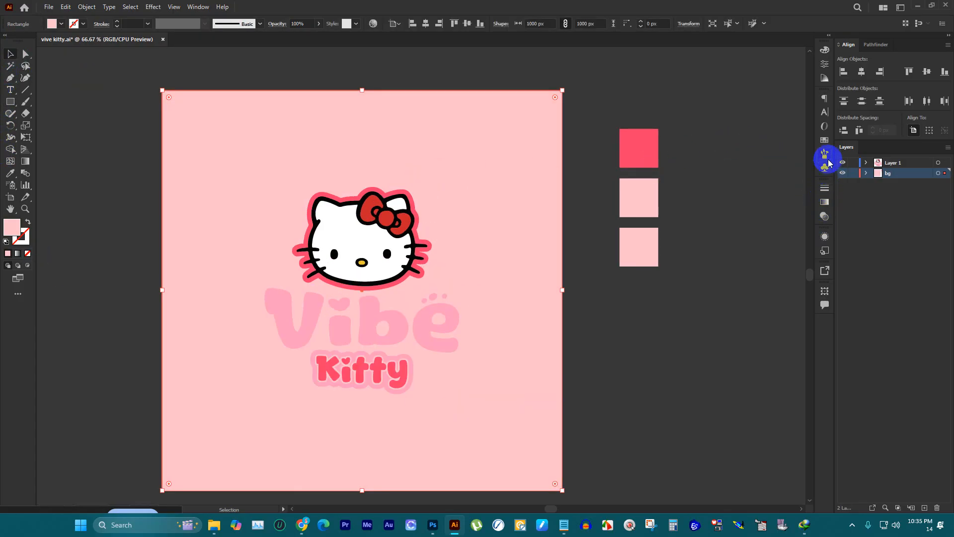
pyautogui.click(825, 202)
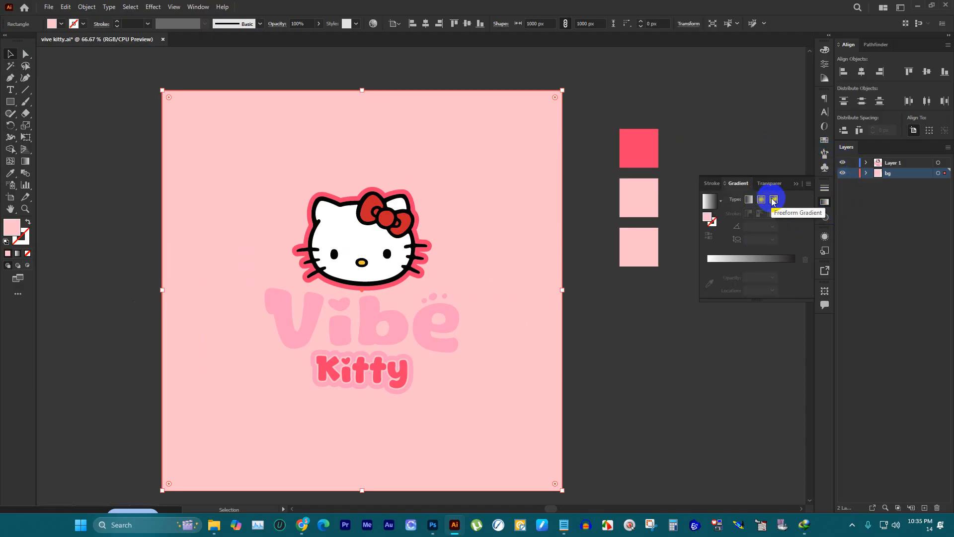
pyautogui.click(773, 200)
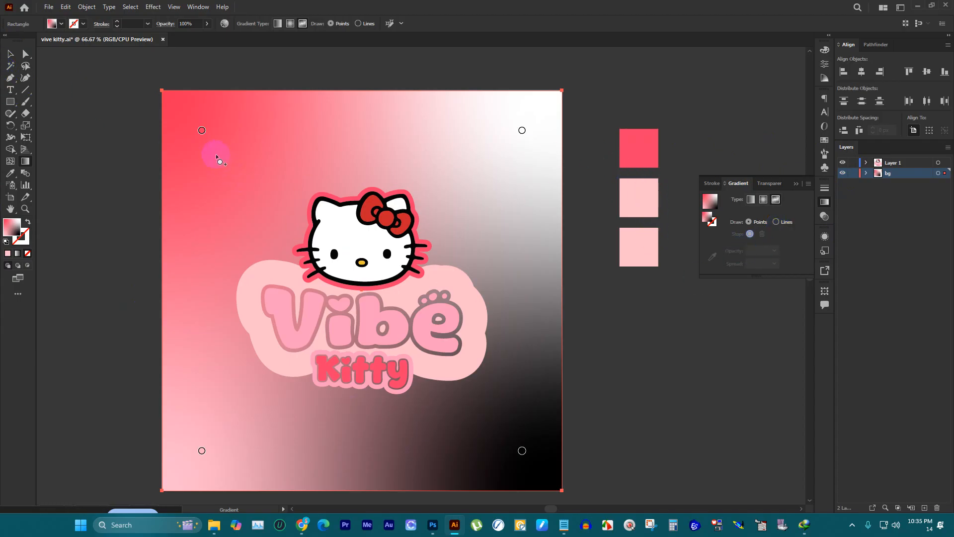
pyautogui.click(201, 131)
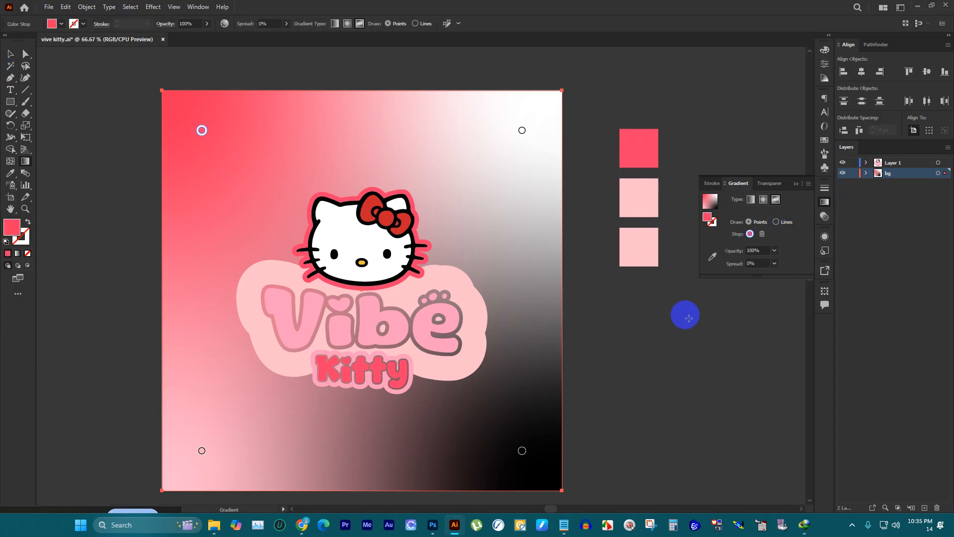
pyautogui.click(711, 256)
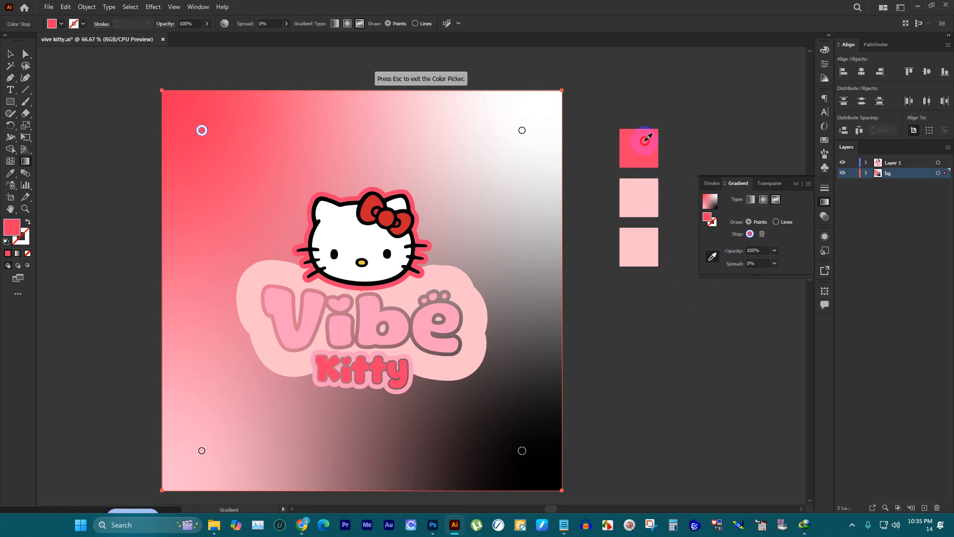
# Step: Colour the gradient's upper-right and lower-left stops with the light pink swatches and its lower-right stop with the strong pink swatch
pyautogui.click(521, 130)
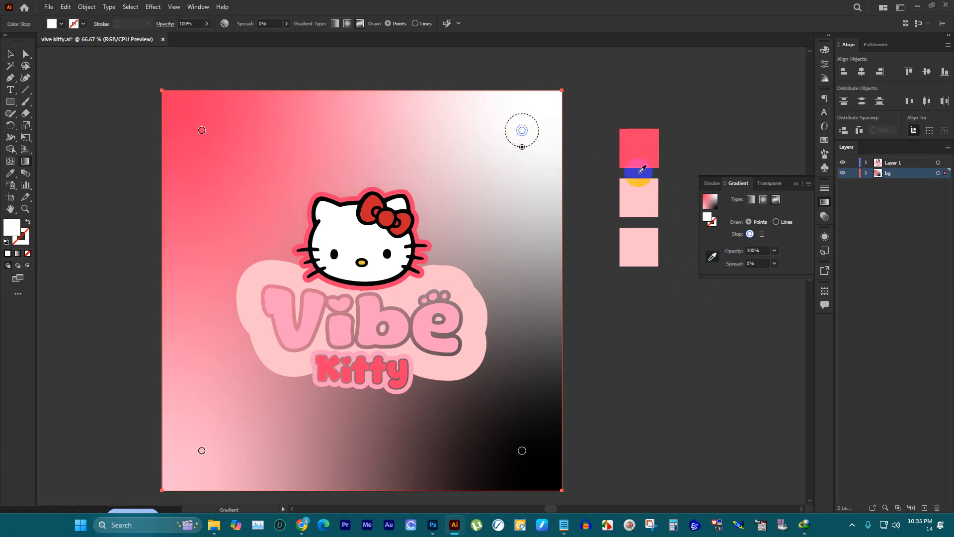
pyautogui.click(642, 193)
pyautogui.scroll(-2, 561, 298)
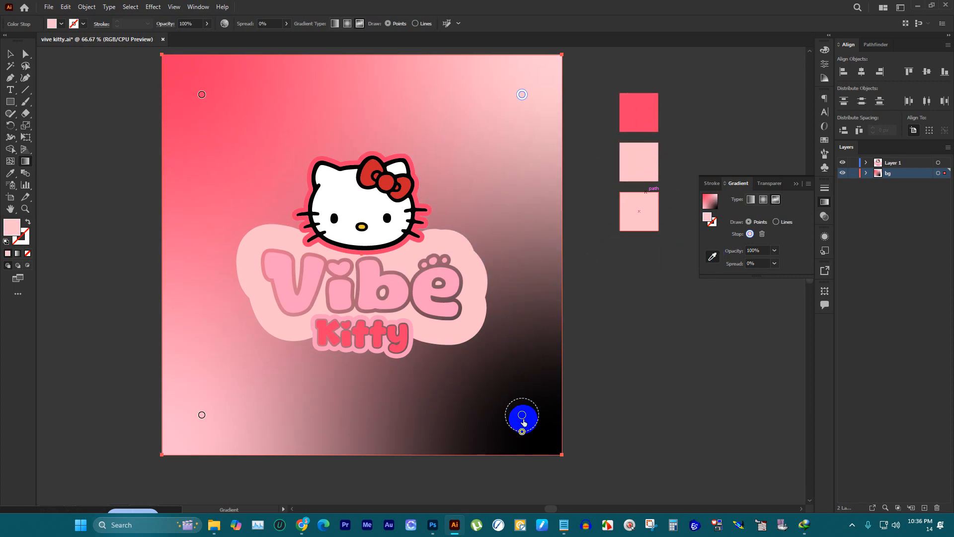
pyautogui.click(636, 117)
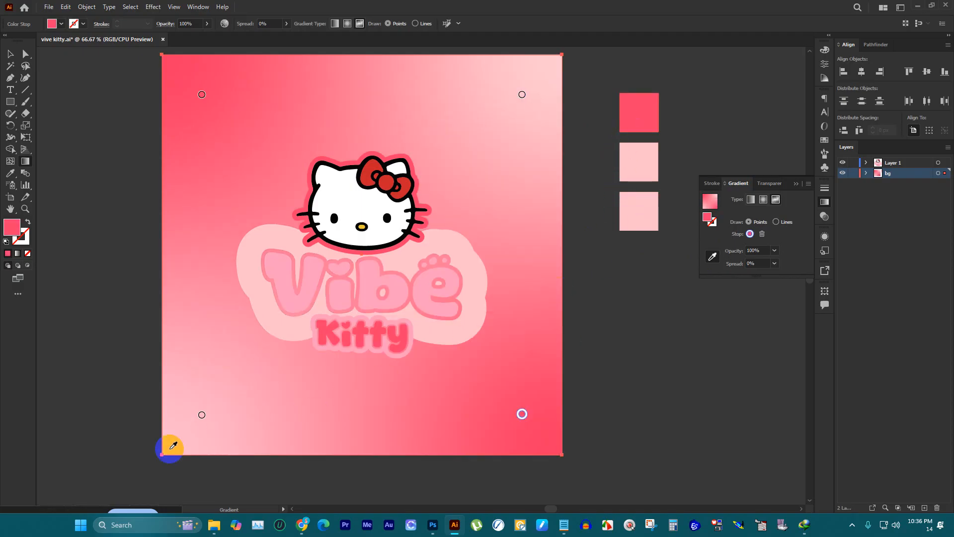
pyautogui.click(201, 415)
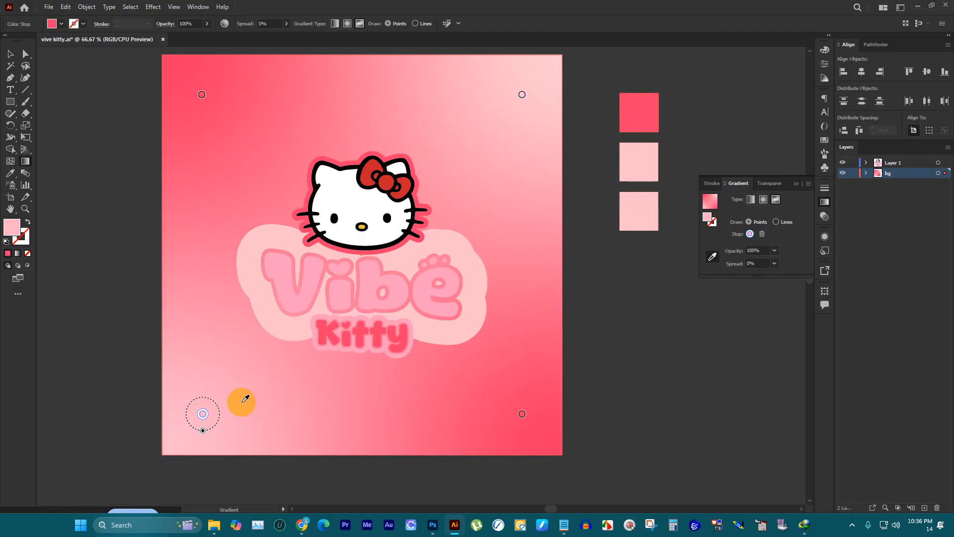
pyautogui.click(653, 206)
pyautogui.scroll(-2, 399, 249)
pyautogui.scroll(2, 346, 222)
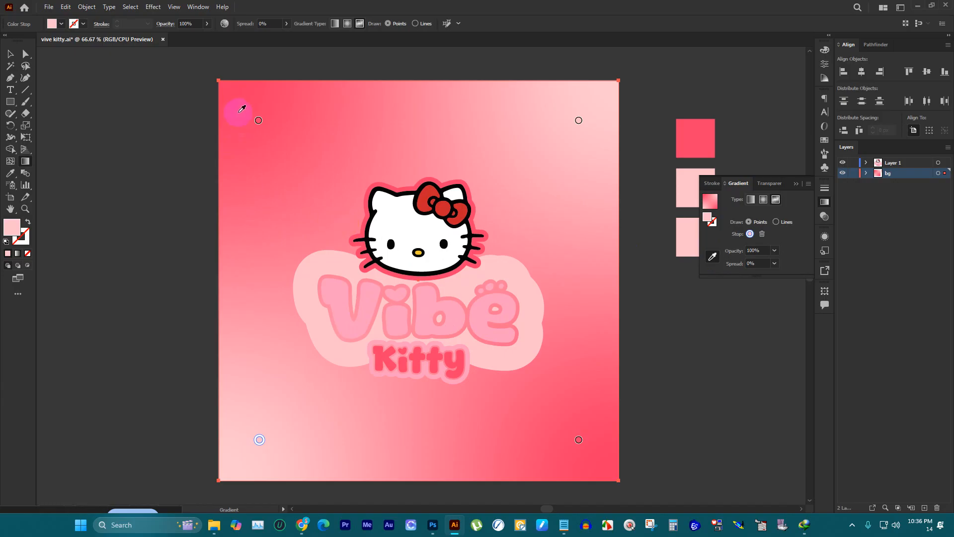
# Step: Move the upper-left gradient stop into the corner and set the opacity of both strong pink stops to 70%
pyautogui.moveTo(304, 183); pyautogui.dragTo(239, 101)
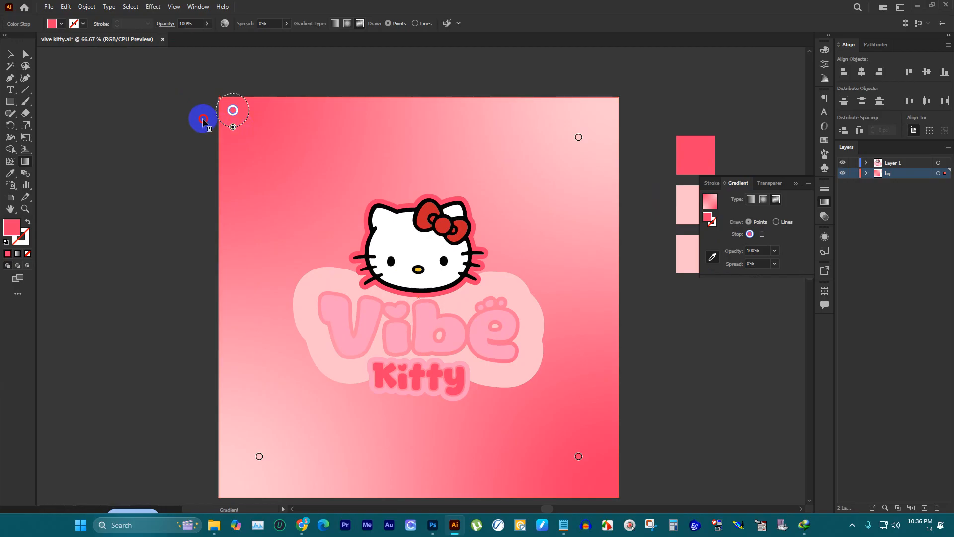
pyautogui.click(774, 266)
pyautogui.click(775, 251)
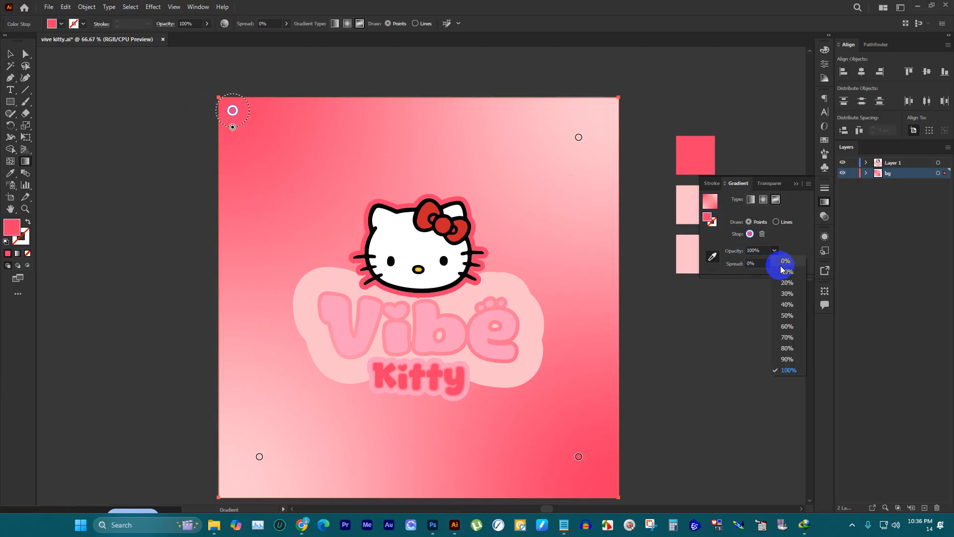
pyautogui.click(787, 338)
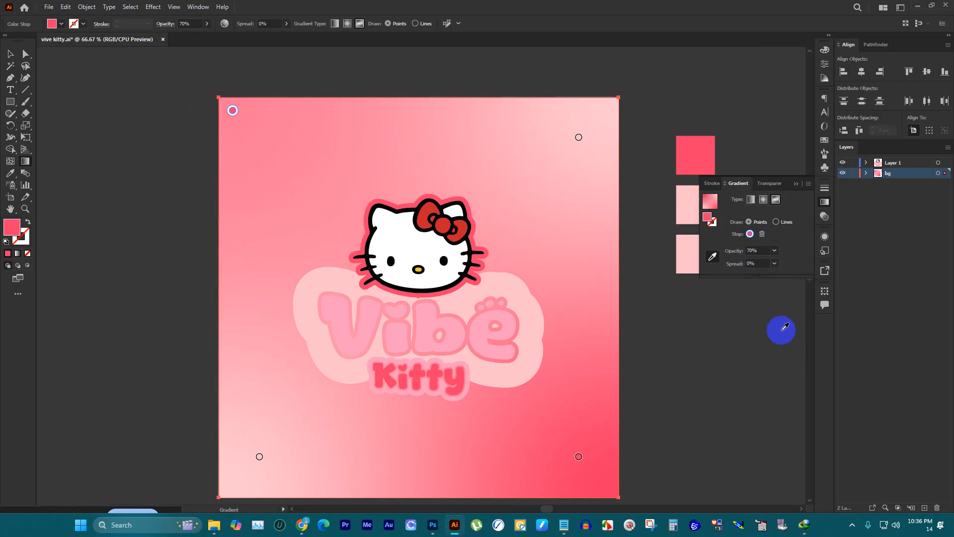
pyautogui.click(576, 467)
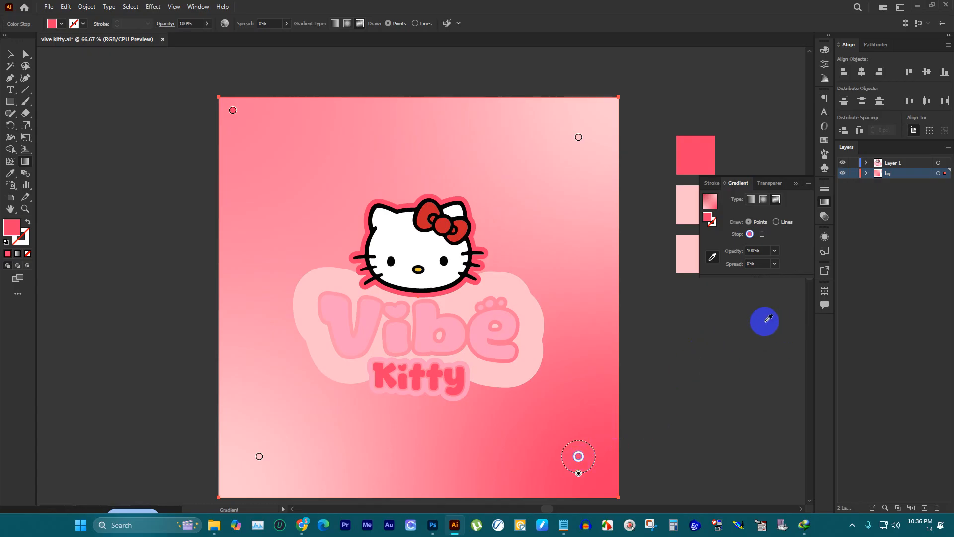
pyautogui.click(775, 262)
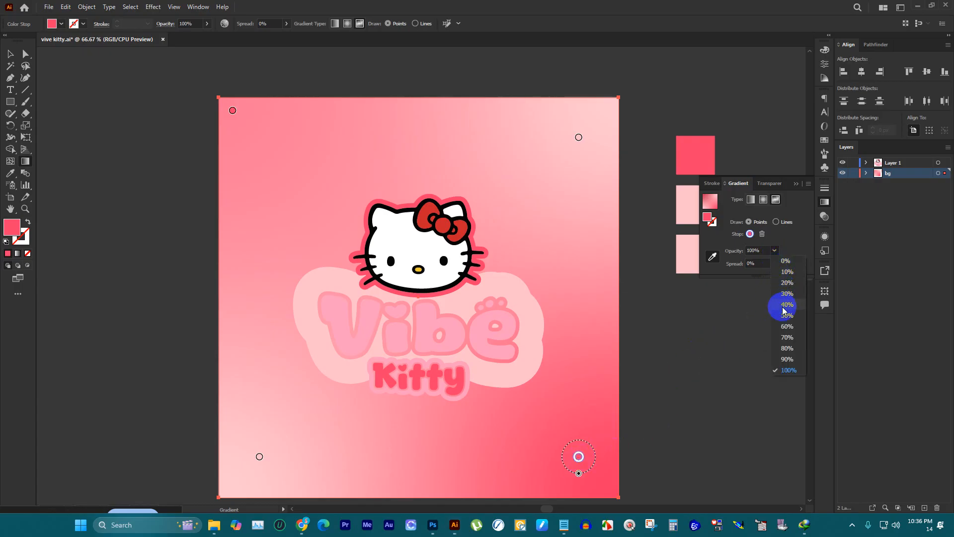
pyautogui.click(788, 338)
pyautogui.scroll(-3, 374, 185)
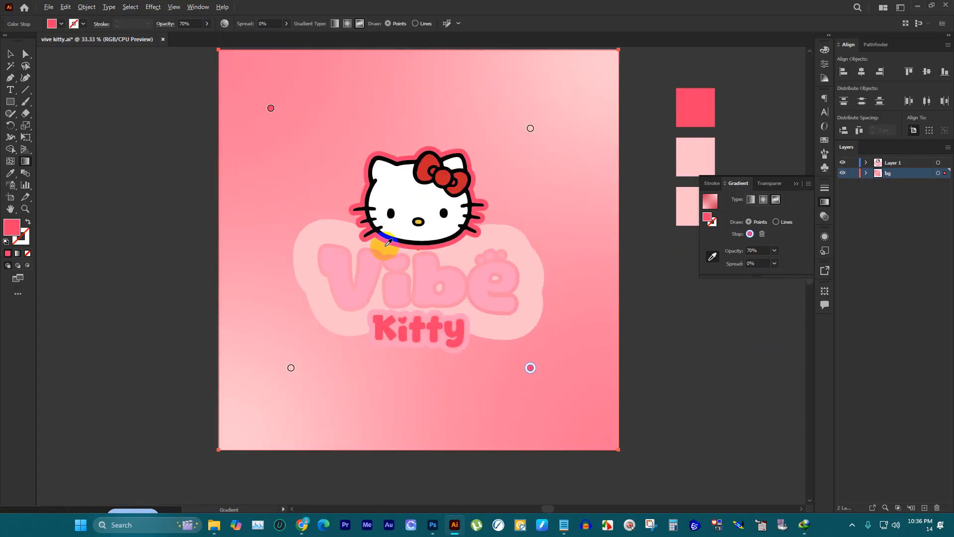
pyautogui.click(7, 54)
pyautogui.click(171, 91)
# Step: Delete the gradient background rectangle from behind the logo
pyautogui.keyDown('alt'); pyautogui.scroll(2, 417, 153); pyautogui.keyUp('alt')
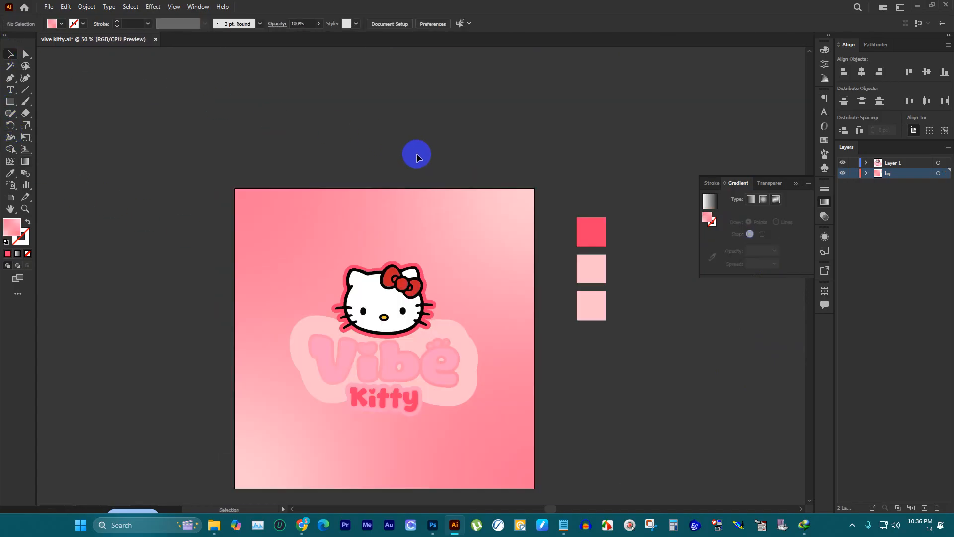
pyautogui.scroll(-1, 412, 146)
pyautogui.keyDown('alt'); pyautogui.scroll(2, 476, 264); pyautogui.keyUp('alt')
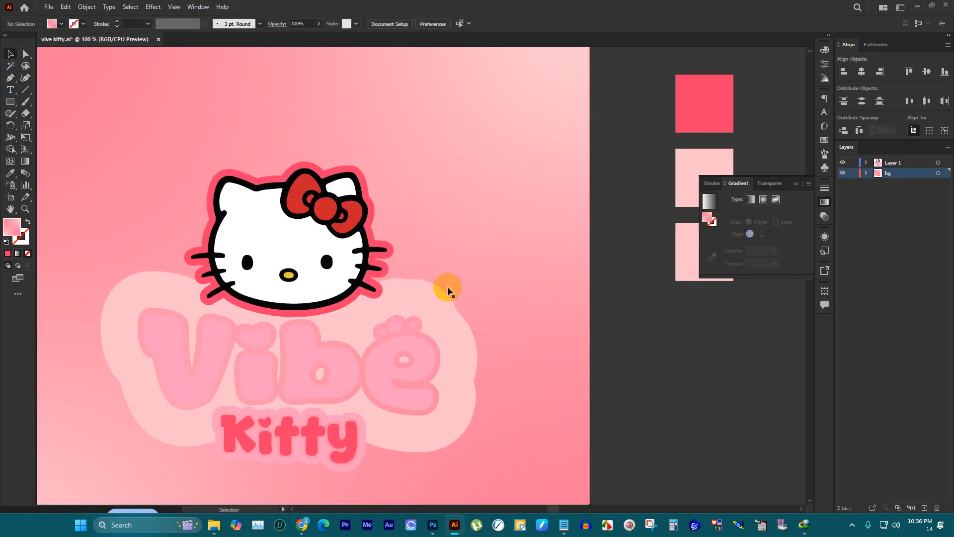
pyautogui.keyDown('alt'); pyautogui.scroll(-2, 465, 236); pyautogui.keyUp('alt')
pyautogui.moveTo(471, 195); pyautogui.dragTo(351, 133)
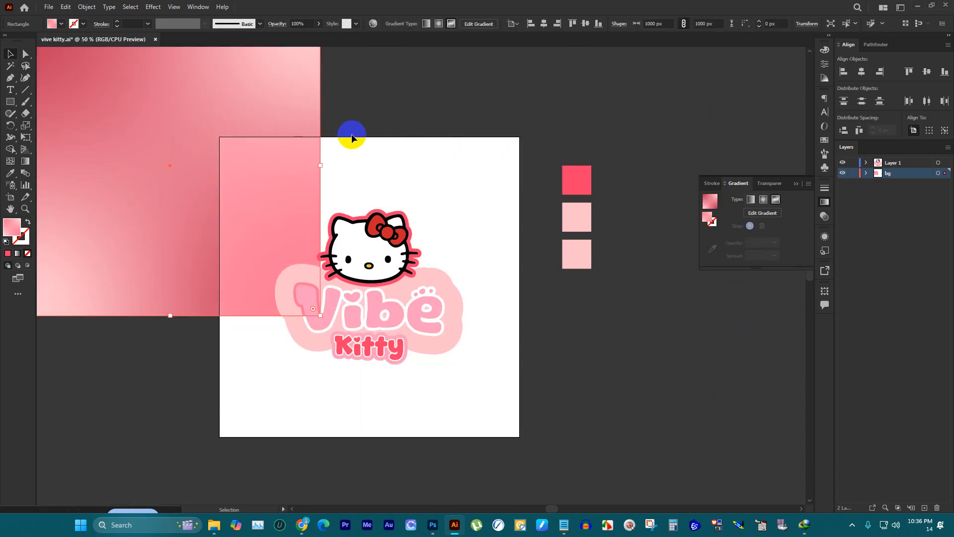
pyautogui.press('Delete')
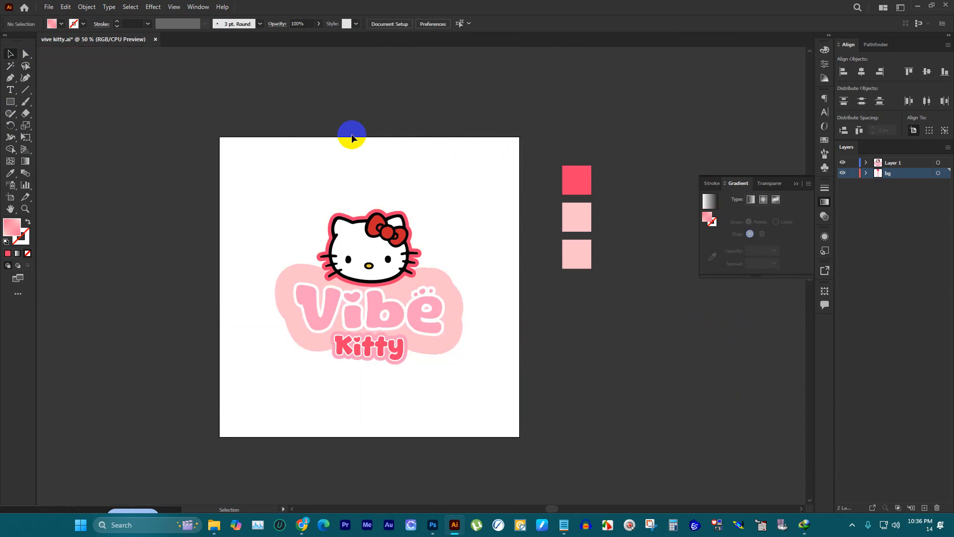
pyautogui.moveTo(573, 143); pyautogui.dragTo(616, 351)
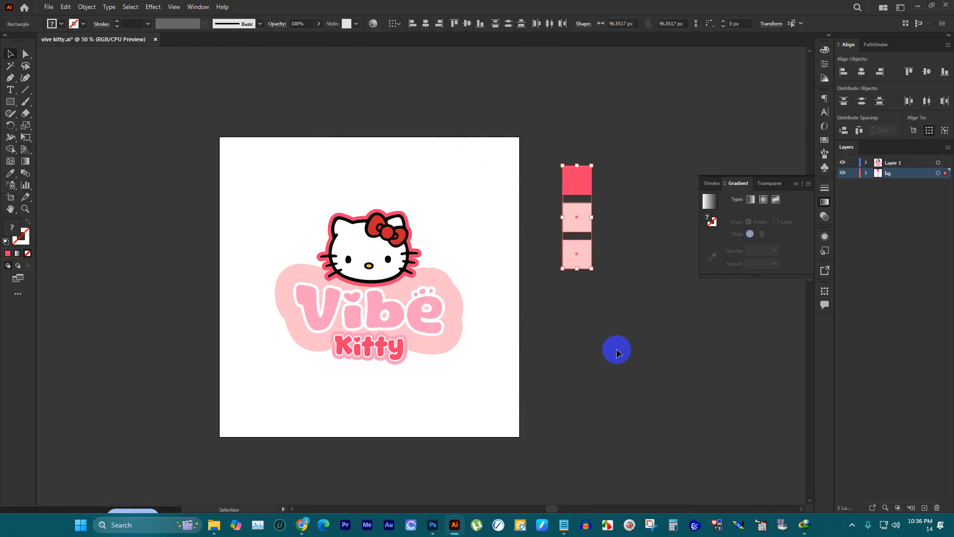
pyautogui.scroll(2, 472, 228)
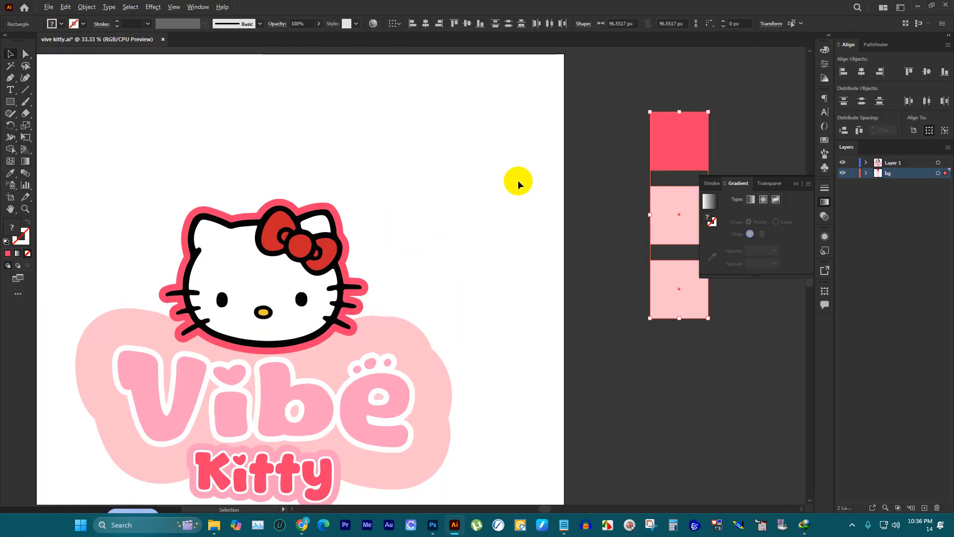
pyautogui.scroll(-3, 516, 180)
pyautogui.scroll(2, 425, 204)
# Step: Place a much smaller copy of the whole logo in the artboard's upper-left area and deselect it
pyautogui.moveTo(344, 158); pyautogui.dragTo(572, 428)
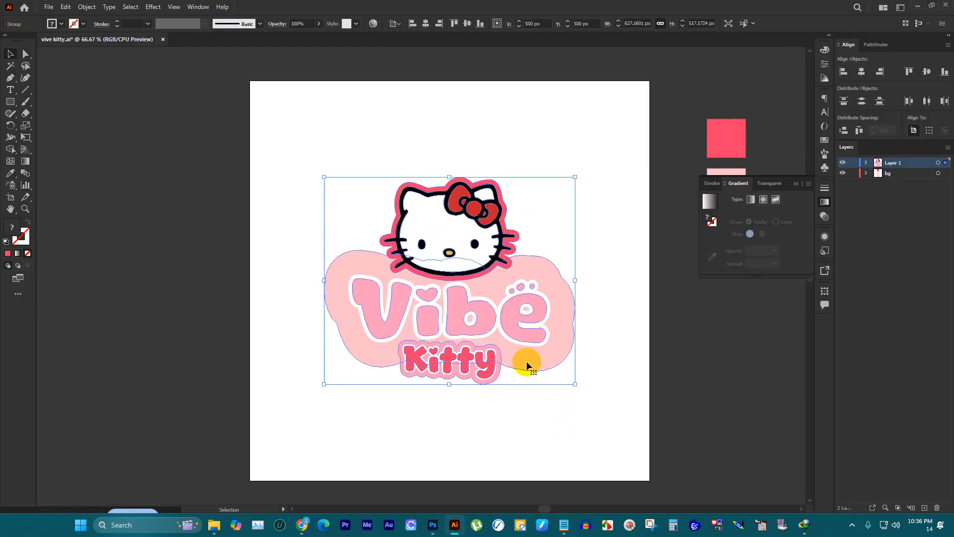
pyautogui.moveTo(449, 383); pyautogui.dragTo(361, 218)
pyautogui.click(443, 114)
# Step: Add a line of placeholder text above the small logo copy and open its character settings
pyautogui.click(10, 90)
pyautogui.scroll(3, 301, 148)
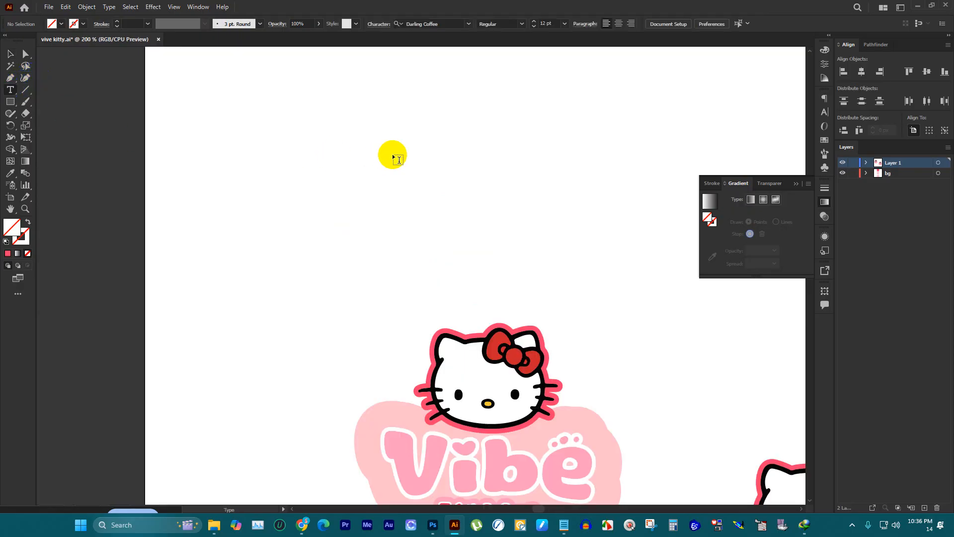
pyautogui.click(387, 149)
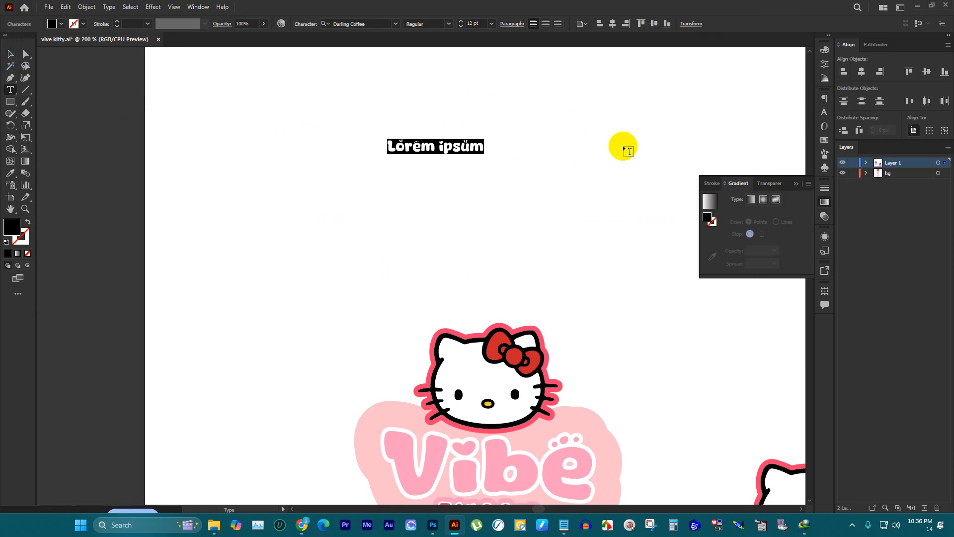
pyautogui.click(795, 184)
pyautogui.press('Escape')
pyautogui.click(825, 112)
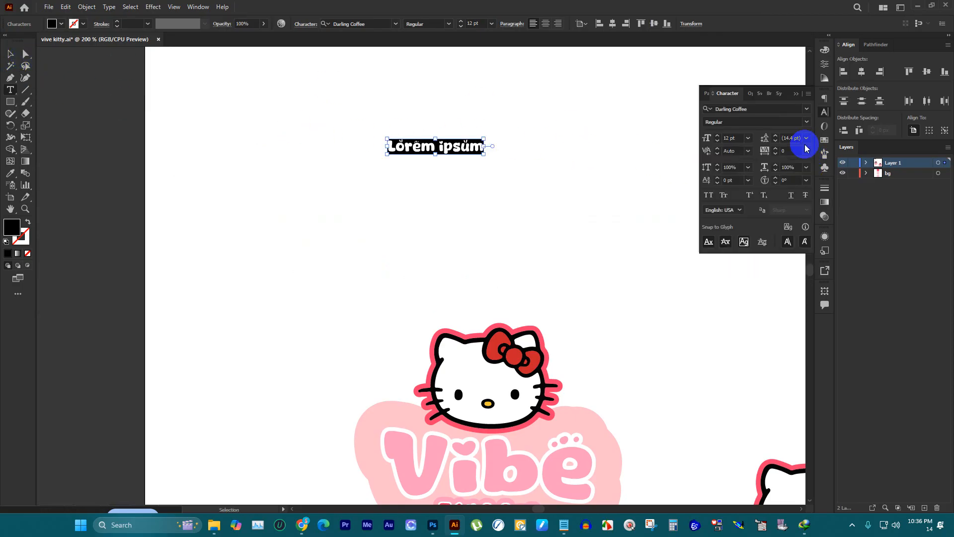
# Step: Try to replace the placeholder text with its copied font name, Darling Coffee
pyautogui.click(768, 110)
pyautogui.hotkey('ctrl', 'c')
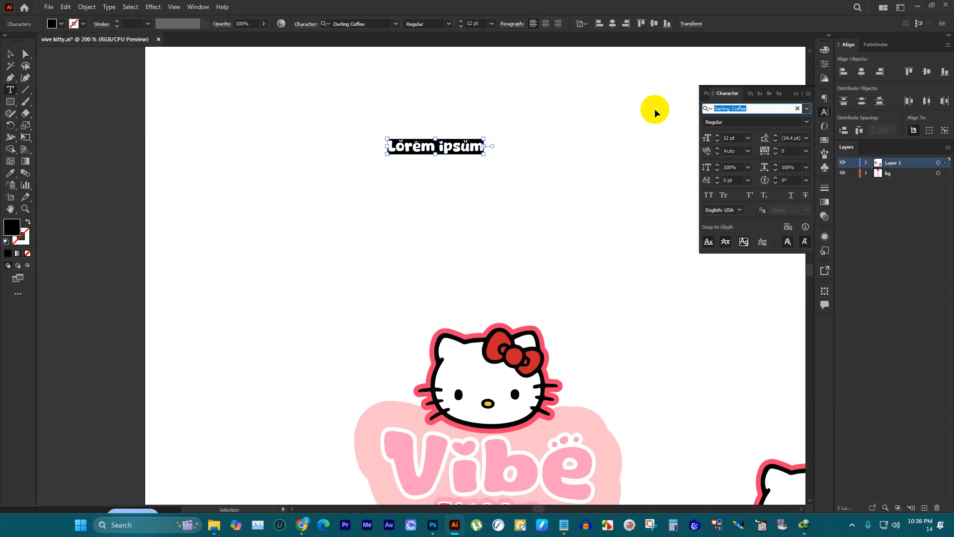
pyautogui.click(459, 146)
pyautogui.hotkey('ctrl', 'a')
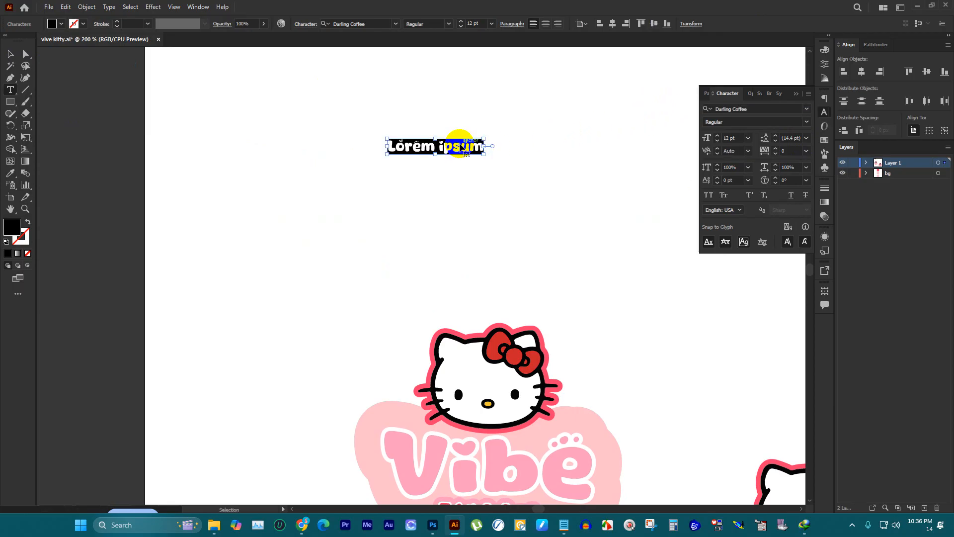
pyautogui.hotkey('ctrl', 'v')
pyautogui.click(10, 54)
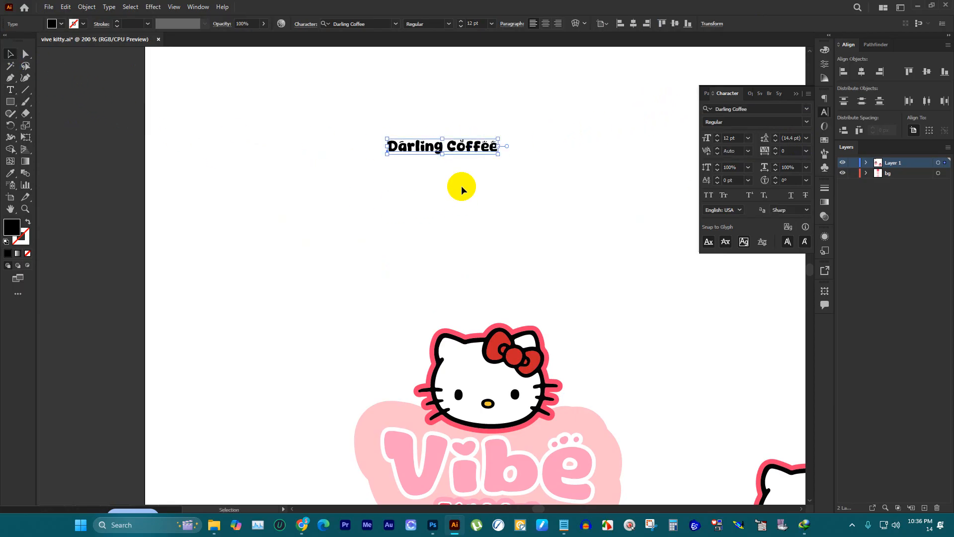
pyautogui.hotkey('ctrl', '-')
pyautogui.hotkey('ctrl', '+')
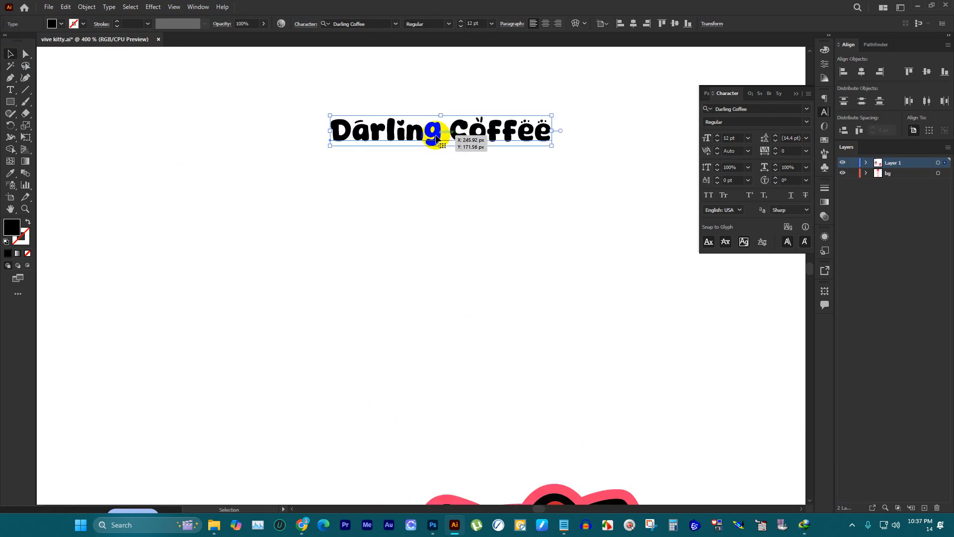
pyautogui.hotkey('ctrl', 'z')
# Step: Replace the placeholder text above the small logo with "Vibe Kitty"
pyautogui.scroll(-5, 390, 152)
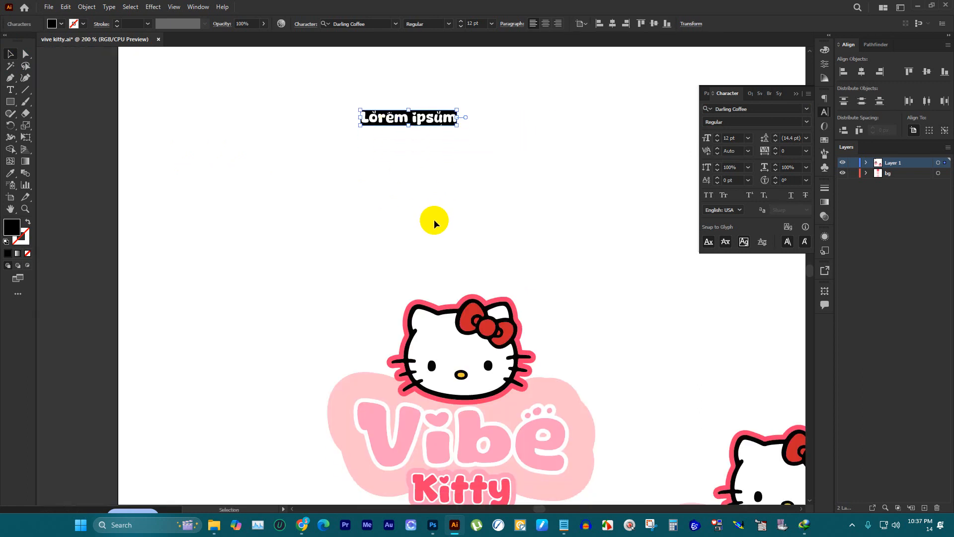
pyautogui.click(11, 90)
pyautogui.click(398, 97)
pyautogui.hotkey('ctrl', 'a')
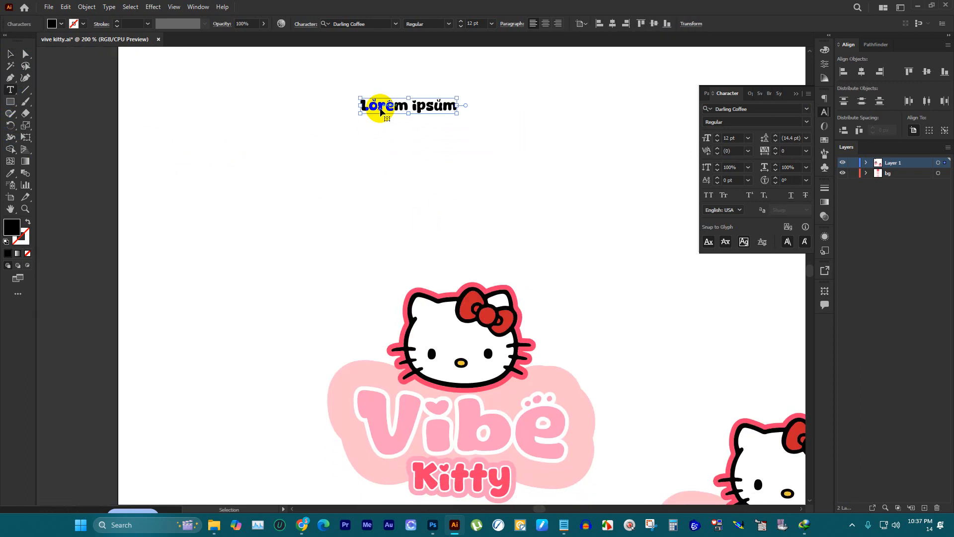
pyautogui.write('vI')
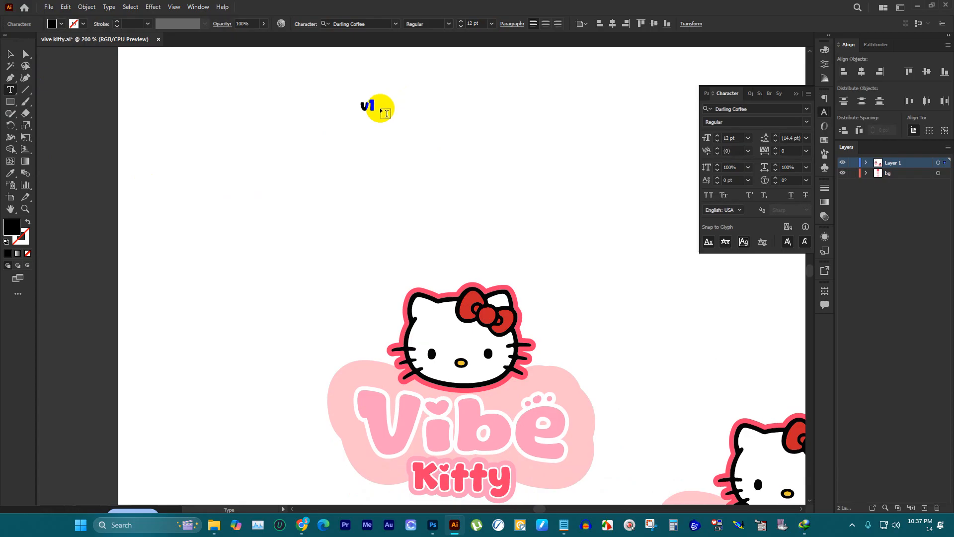
pyautogui.write('BE')
pyautogui.doubleClick(380, 106)
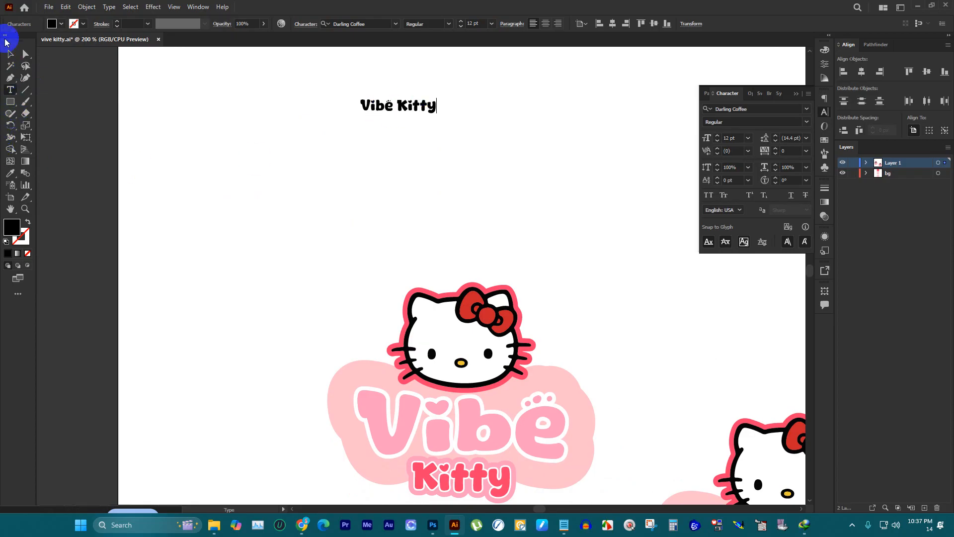
# Step: Move the Vibe Kitty text down toward the small logo and place a duplicate just above it
pyautogui.click(10, 53)
pyautogui.moveTo(376, 106); pyautogui.dragTo(340, 208)
pyautogui.keyDown('alt'); pyautogui.moveTo(344, 205); pyautogui.dragTo(348, 162); pyautogui.keyUp('alt')
# Step: Set the font of the upper Vibe Kitty text to Lato Regular
pyautogui.click(751, 111)
pyautogui.hotkey('ctrl', 'c')
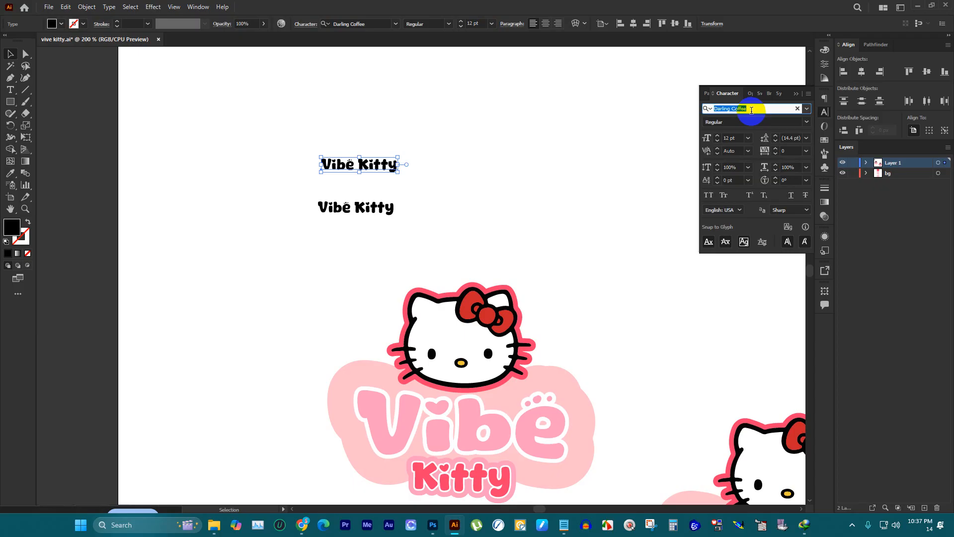
pyautogui.write('lato')
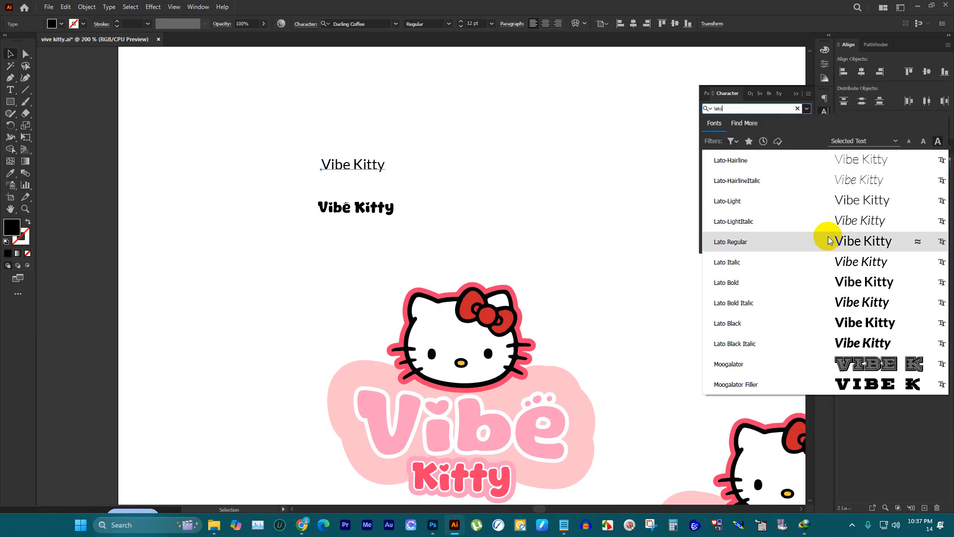
pyautogui.click(827, 237)
pyautogui.click(452, 157)
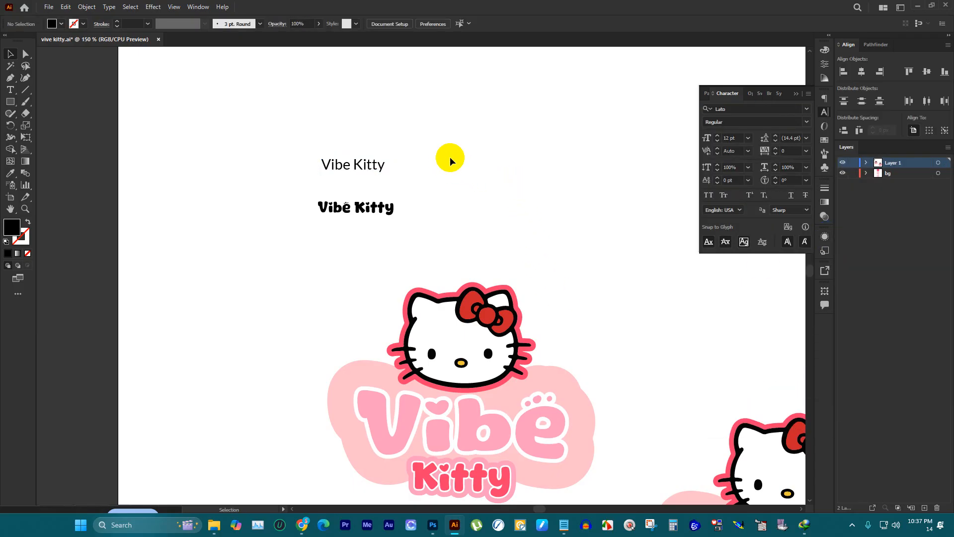
# Step: Set the size of the Lato Vibe Kitty text to 20 pt
pyautogui.hotkey('ctrl', '-')
pyautogui.hotkey('ctrl', '-')
pyautogui.hotkey('ctrl', '-')
pyautogui.scroll(2, 480, 153)
pyautogui.scroll(-2, 437, 158)
pyautogui.scroll(-1, 392, 160)
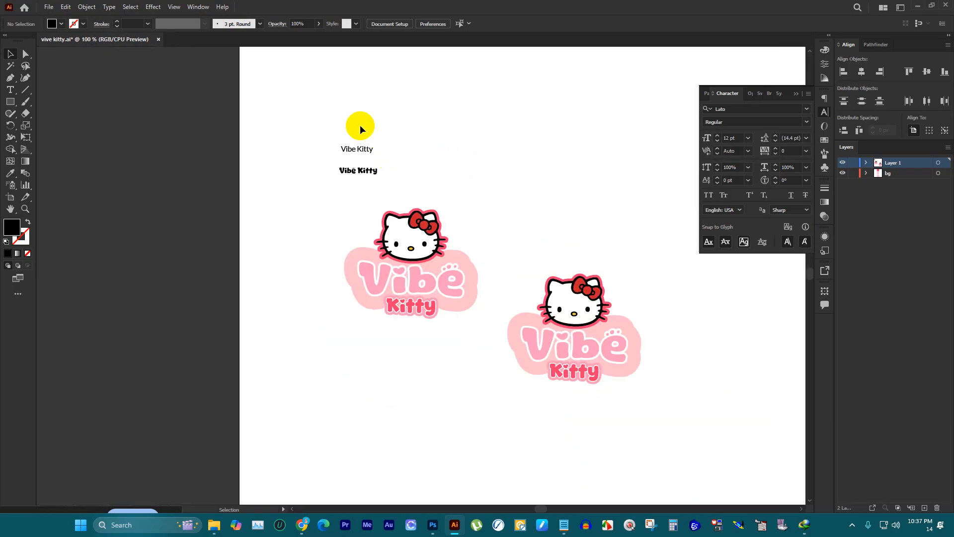
pyautogui.click(355, 149)
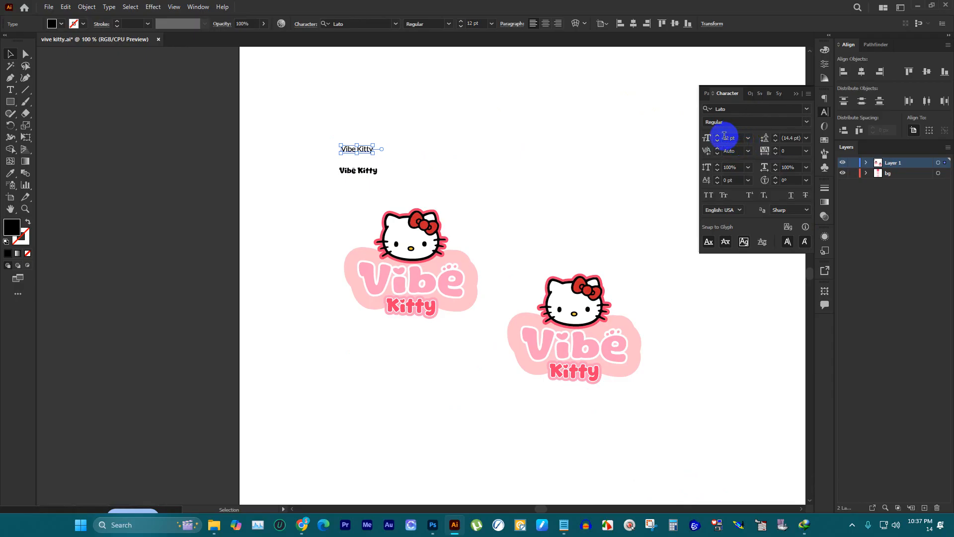
pyautogui.click(532, 154)
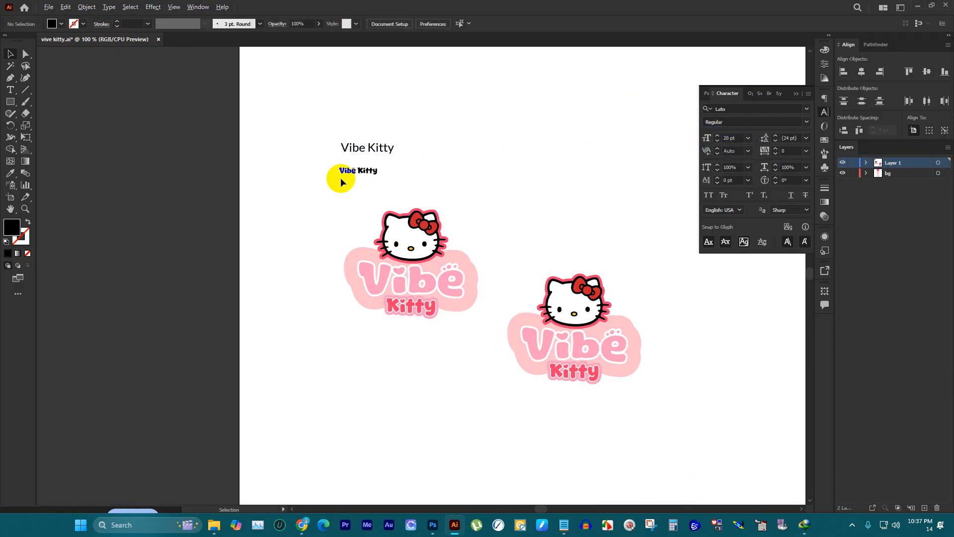
# Step: Move the Darling Coffee text beside the small logo's left edge and the Lato text up toward the artboard's upper-left area
pyautogui.scroll(1, 338, 177)
pyautogui.moveTo(355, 169); pyautogui.dragTo(271, 319)
pyautogui.click(362, 132)
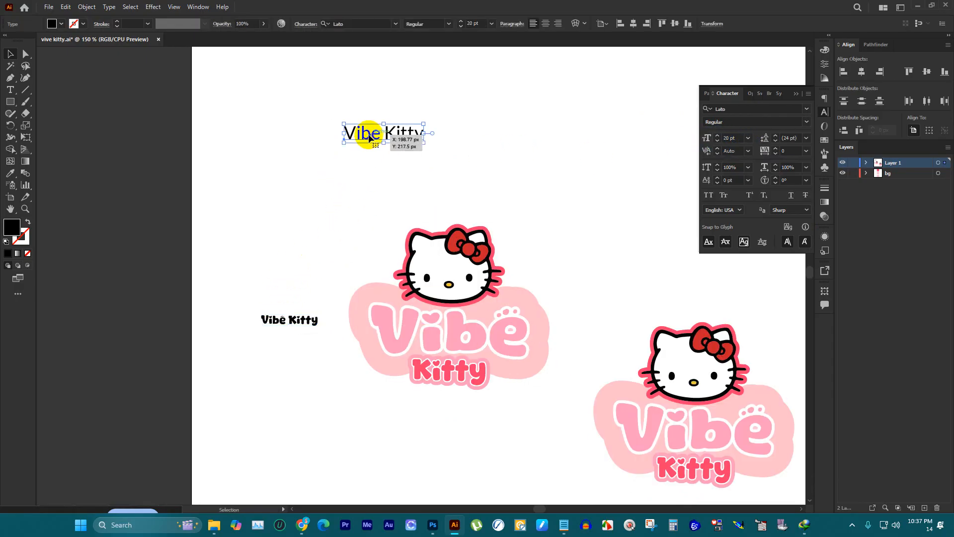
pyautogui.scroll(2, 367, 171)
pyautogui.moveTo(368, 192); pyautogui.dragTo(306, 130)
# Step: Replace the Lato Vibe Kitty text with "Logo Symbol"
pyautogui.press('t')
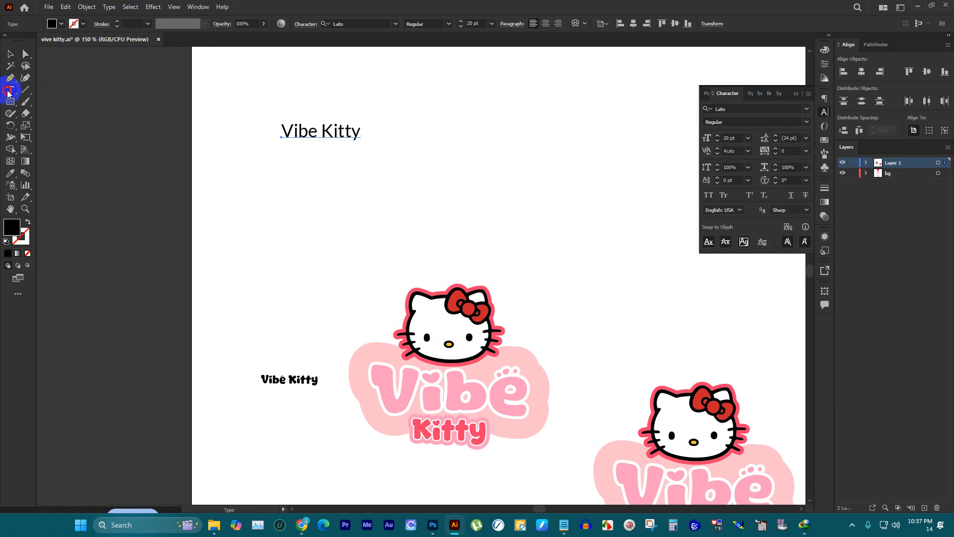
pyautogui.click(320, 132)
pyautogui.click(321, 132)
pyautogui.hotkey('ctrl', 'a')
pyautogui.write('L')
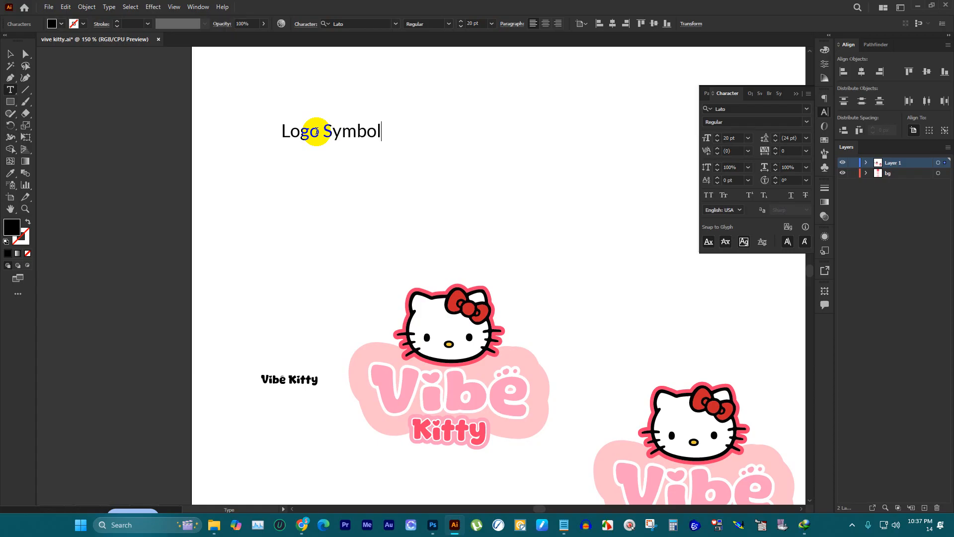
pyautogui.click(10, 53)
pyautogui.click(273, 187)
# Step: Duplicate the Logo Symbol label just below itself and replace the copy's text with "F"
pyautogui.moveTo(342, 137); pyautogui.dragTo(422, 193)
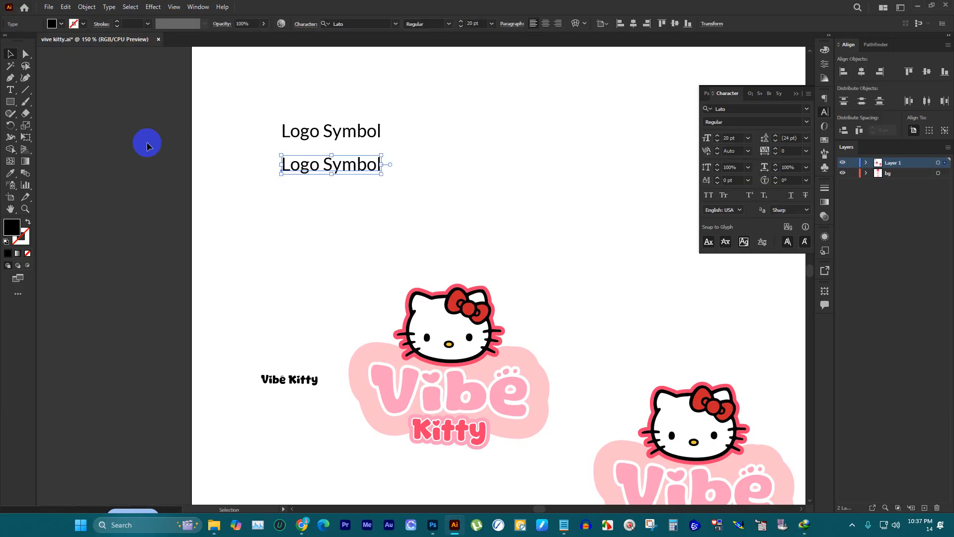
pyautogui.click(10, 89)
pyautogui.tripleClick(300, 164)
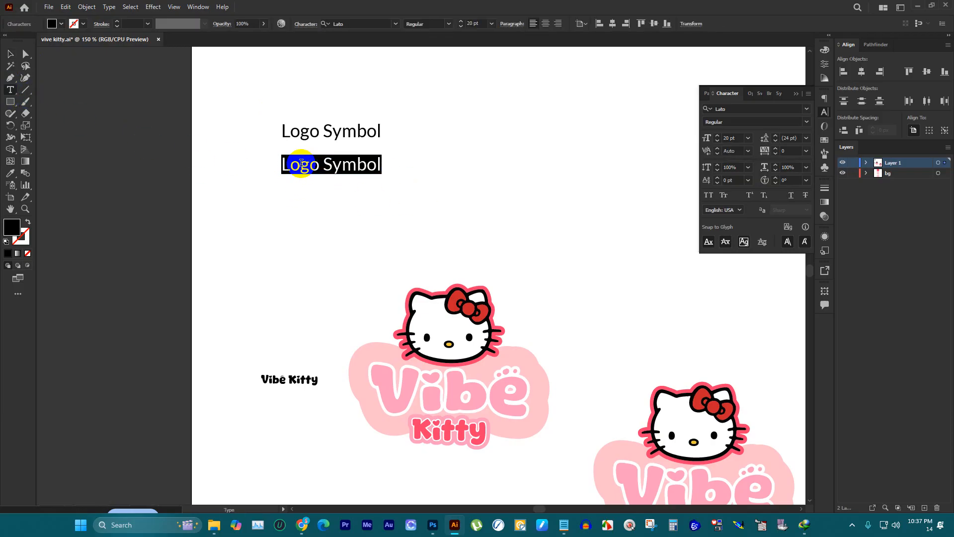
pyautogui.write('Fo')
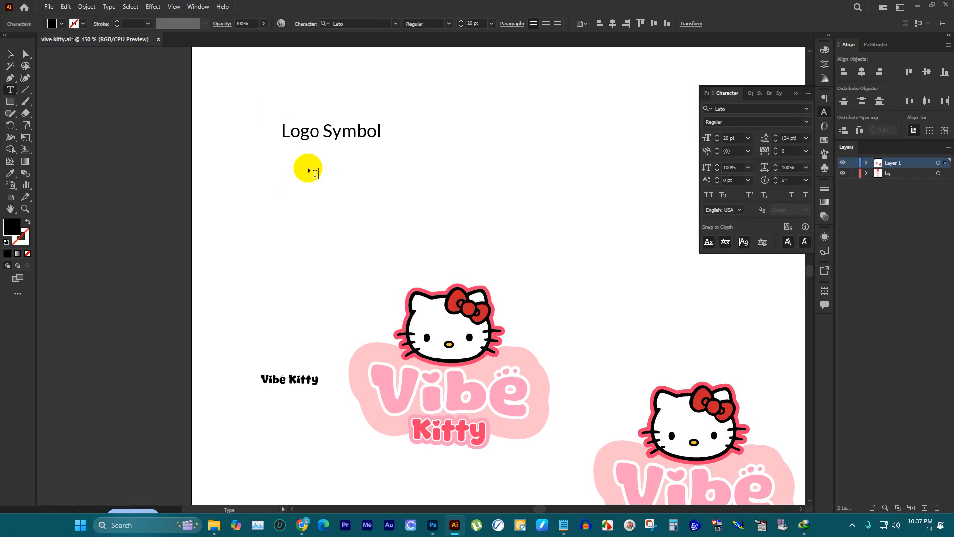
pyautogui.click(10, 53)
pyautogui.click(303, 380)
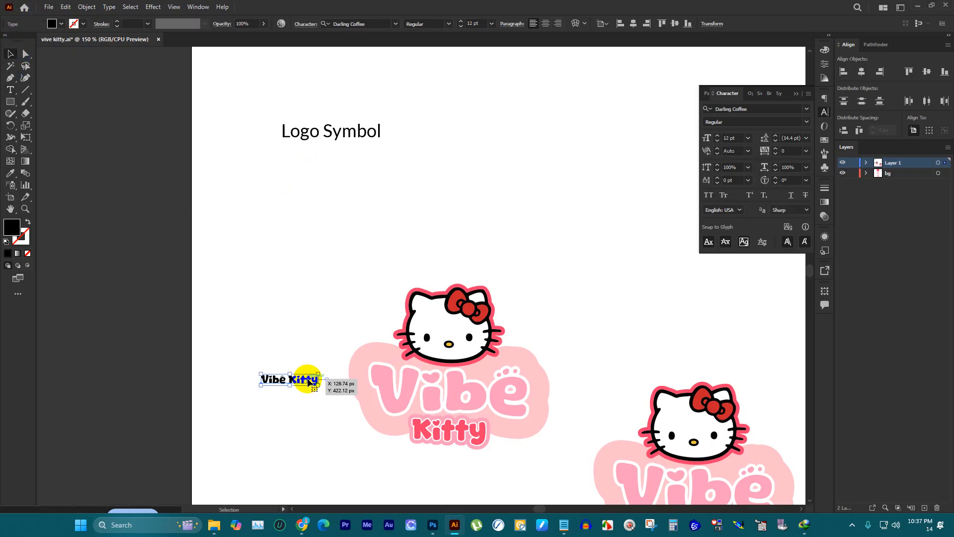
pyautogui.press('Escape')
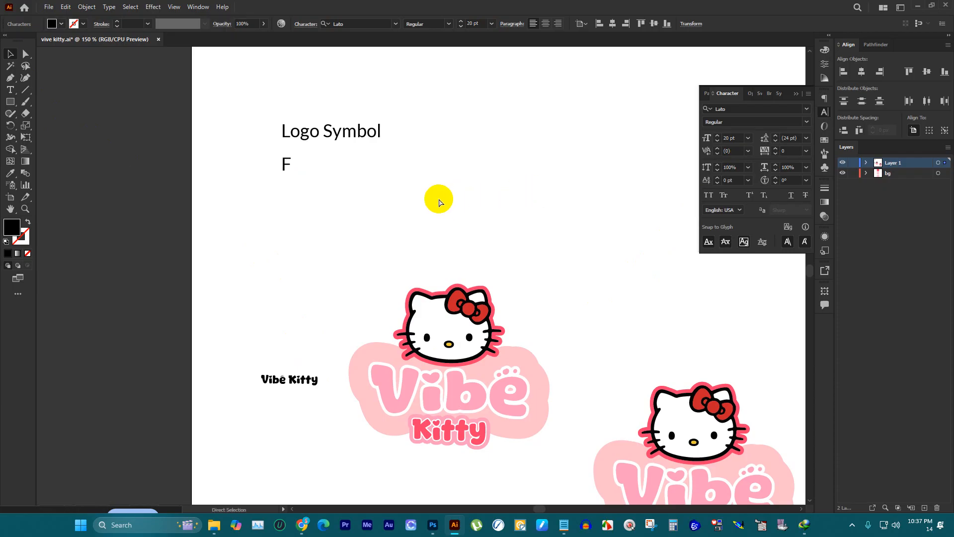
# Step: Complete the label below Logo Symbol so that it reads "Fonts Name"
pyautogui.click(318, 274)
pyautogui.click(288, 379)
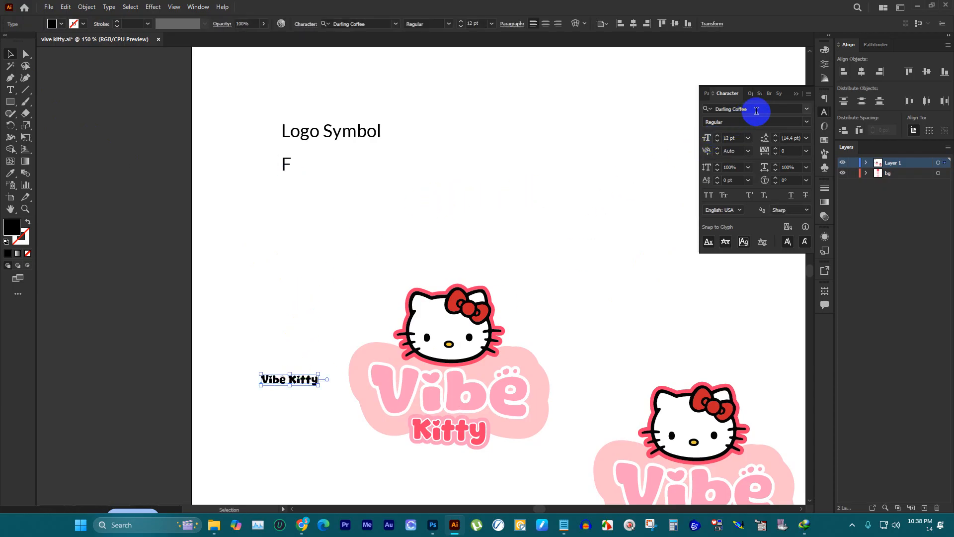
pyautogui.click(11, 90)
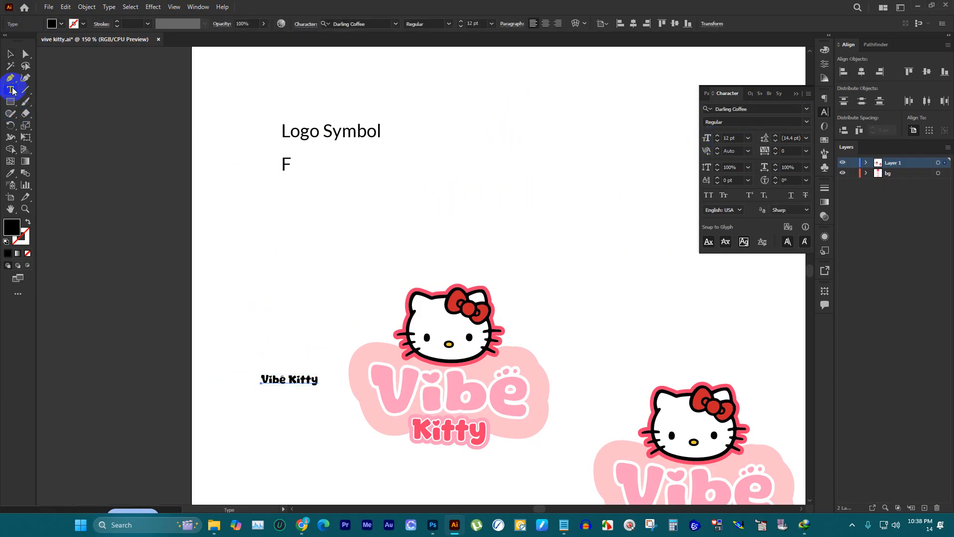
pyautogui.scroll(2, 357, 191)
pyautogui.click(209, 136)
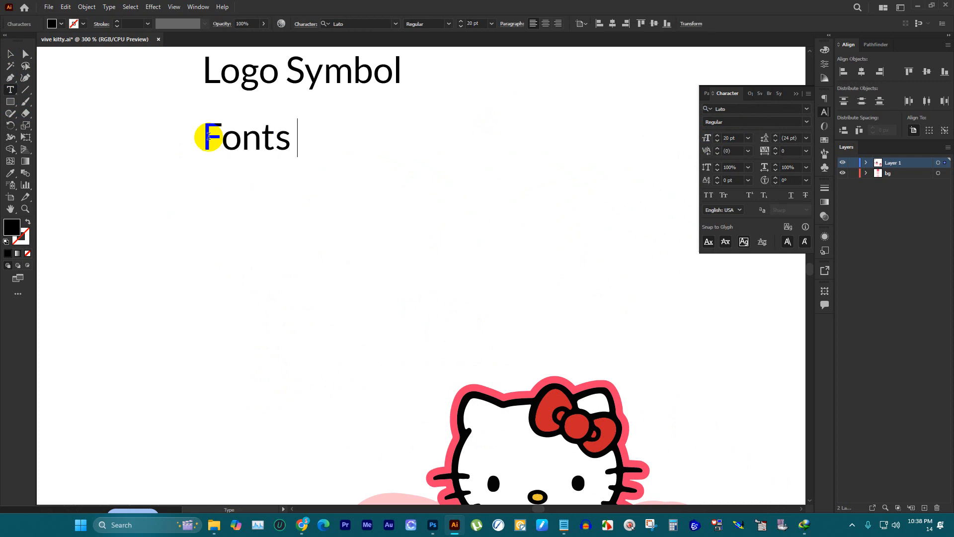
pyautogui.write('onts Namer')
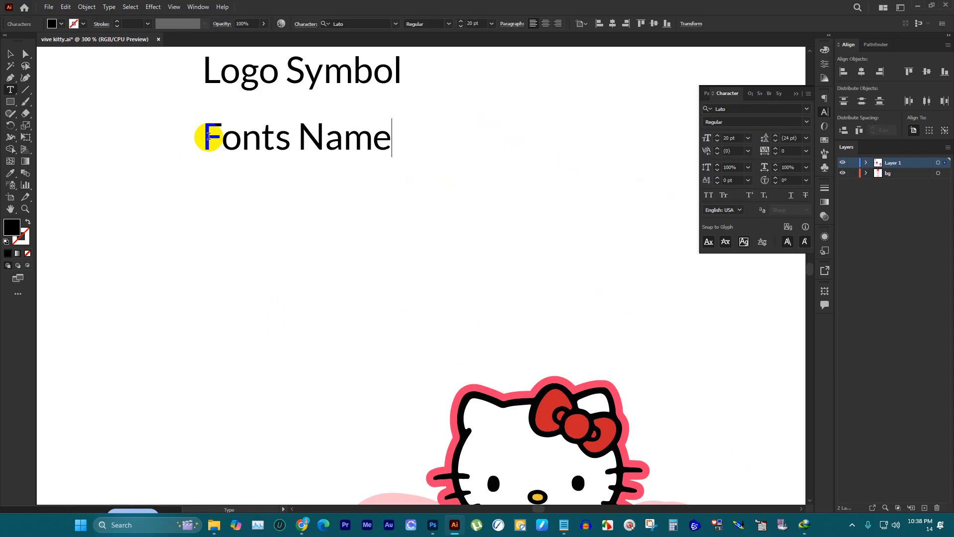
pyautogui.scroll(-1, 264, 154)
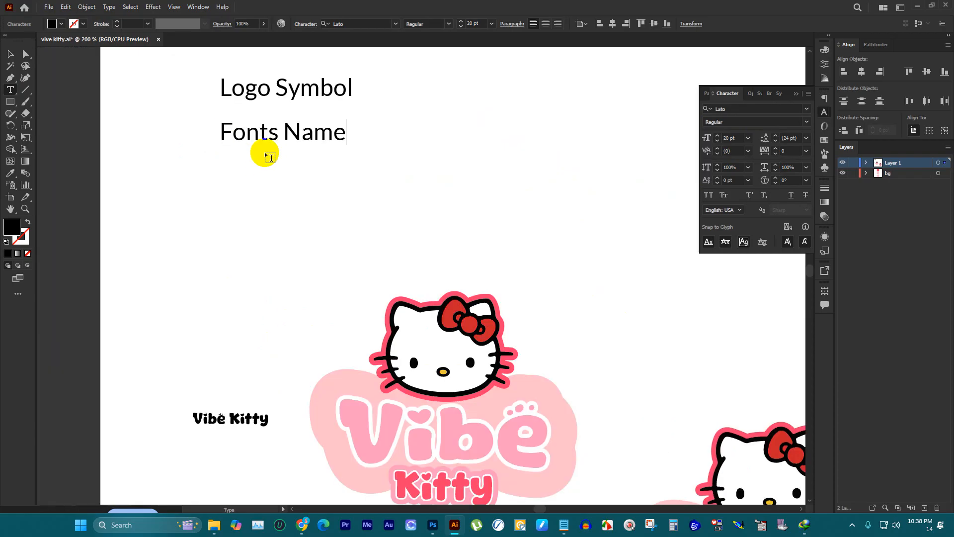
# Step: Replace the Vibe Kitty text beside the logo with "Darling Coffee" and move it directly beneath the Fonts Name label
pyautogui.scroll(-3, 236, 296)
pyautogui.doubleClick(238, 351)
pyautogui.hotkey('ctrl', 'a')
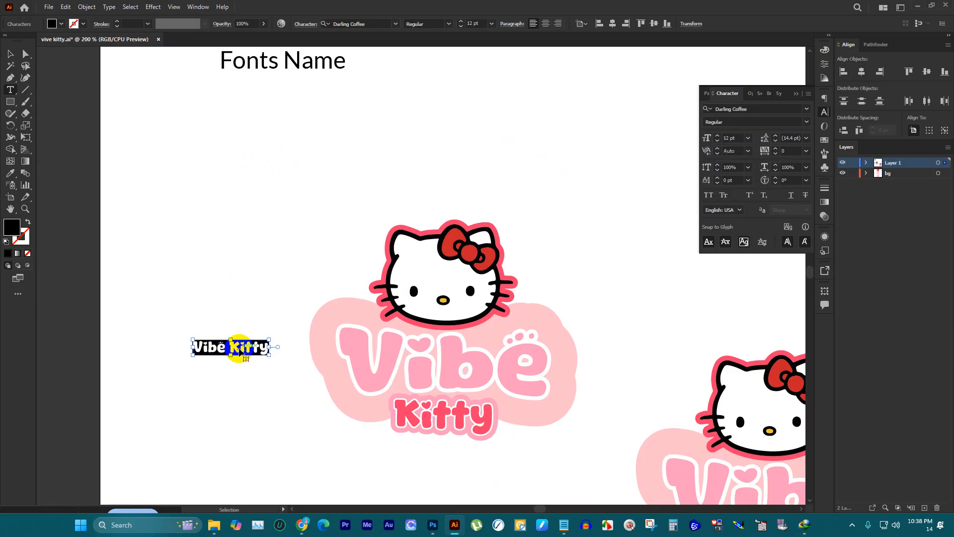
pyautogui.hotkey('ctrl', 'v')
pyautogui.click(10, 53)
pyautogui.moveTo(237, 348); pyautogui.dragTo(270, 97)
pyautogui.scroll(1, 298, 130)
pyautogui.click(326, 171)
pyautogui.scroll(1, 325, 171)
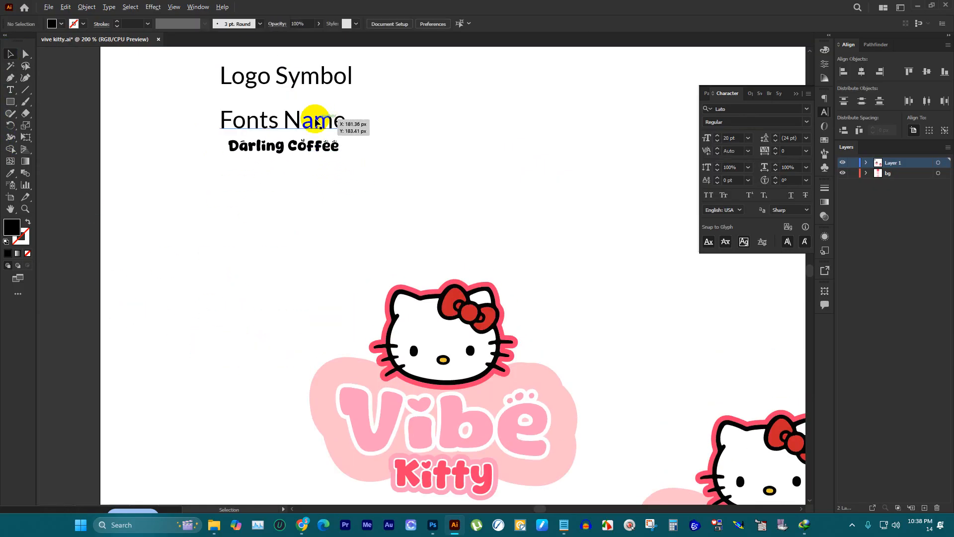
# Step: Duplicate the Fonts Name label below the Darling Coffee text and change the copy to "Logo Color"
pyautogui.moveTo(315, 121); pyautogui.dragTo(307, 201)
pyautogui.scroll(-3, 279, 199)
pyautogui.click(10, 90)
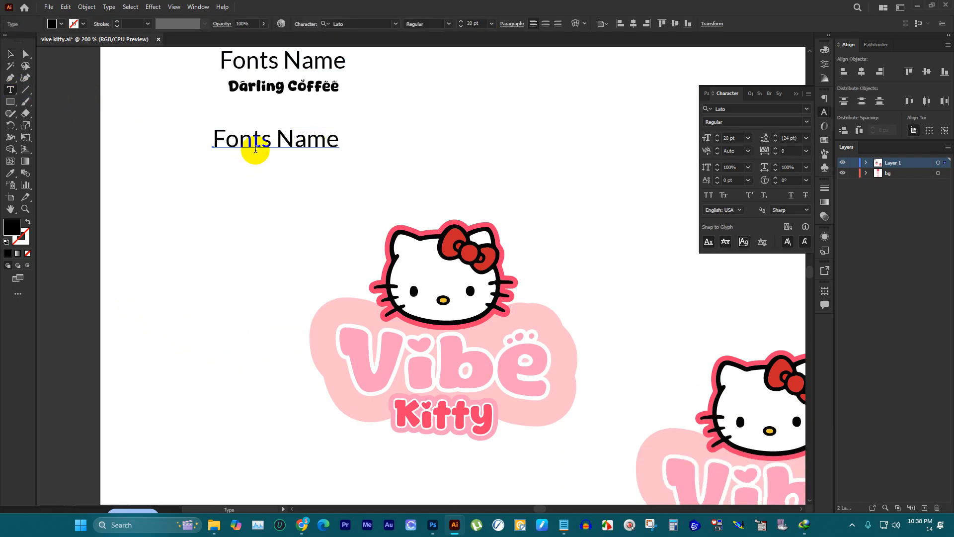
pyautogui.moveTo(255, 148); pyautogui.dragTo(252, 140)
pyautogui.write('Logo')
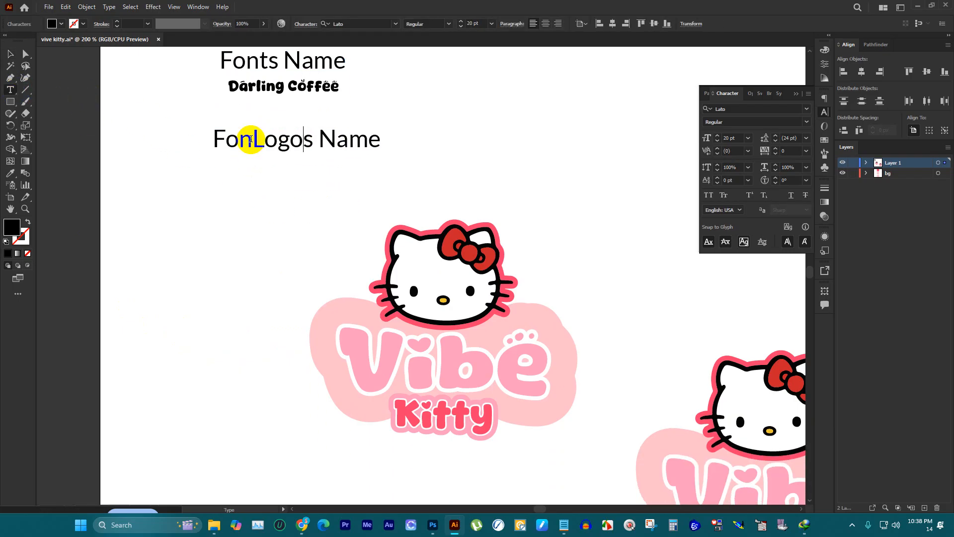
pyautogui.hotkey('ctrl', 'a')
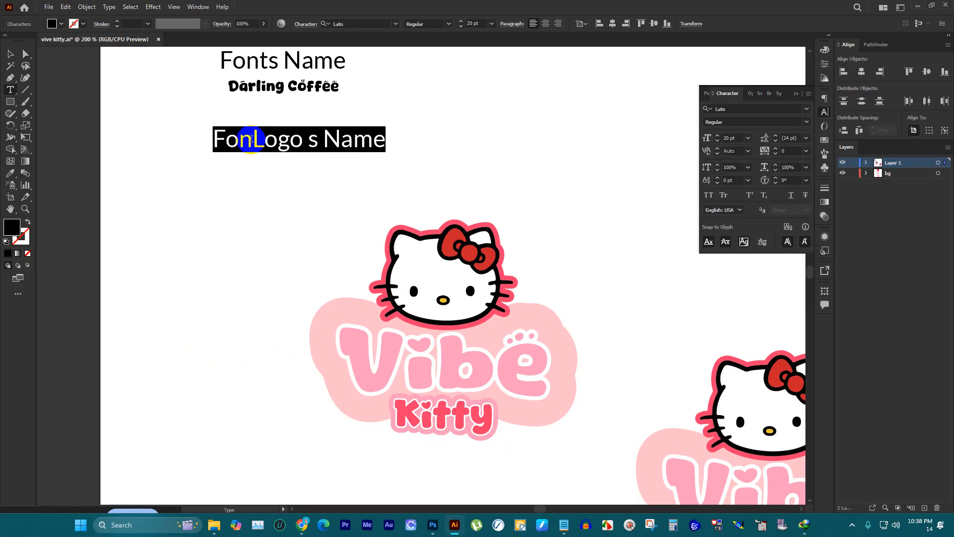
pyautogui.write('Logo Color')
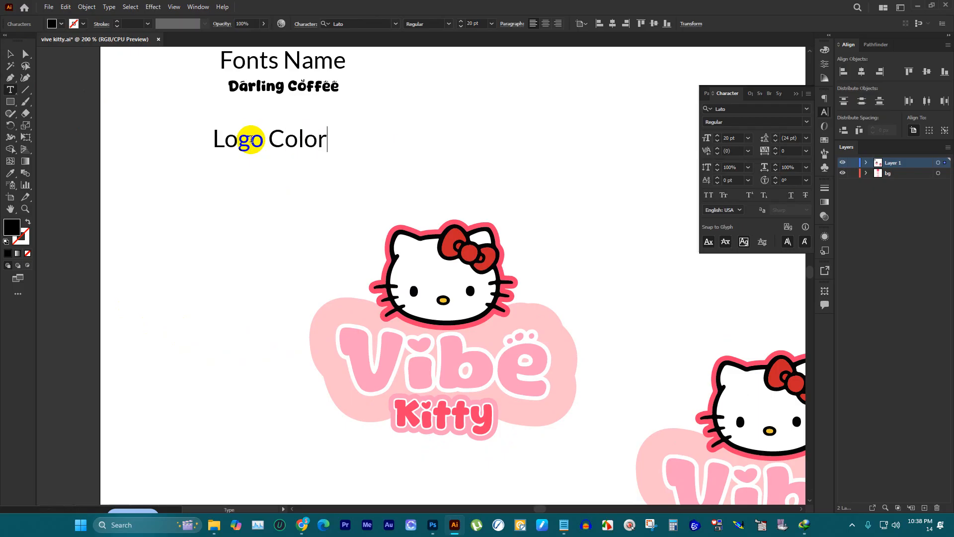
# Step: Move the Logo Color label up to just beneath the Darling Coffee text
pyautogui.scroll(-3, 247, 180)
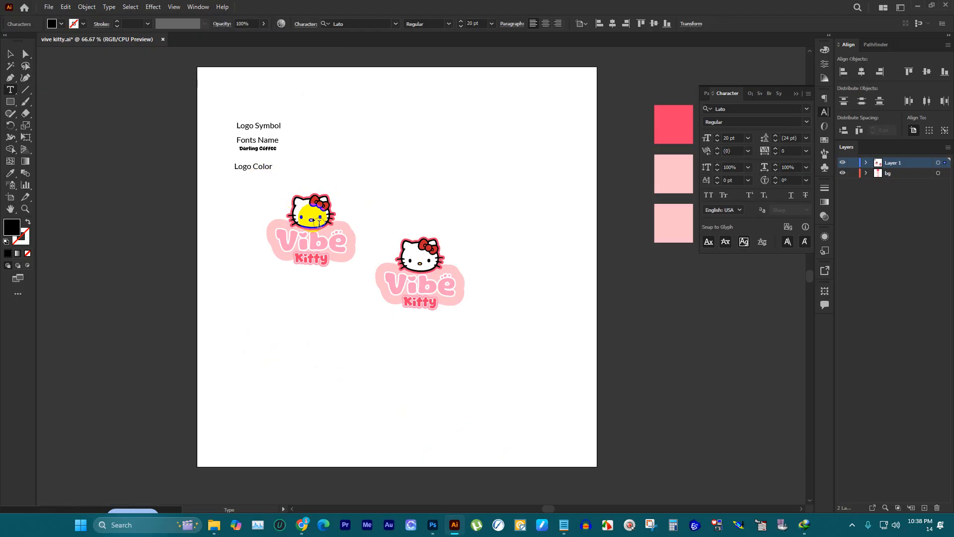
pyautogui.scroll(2, 314, 222)
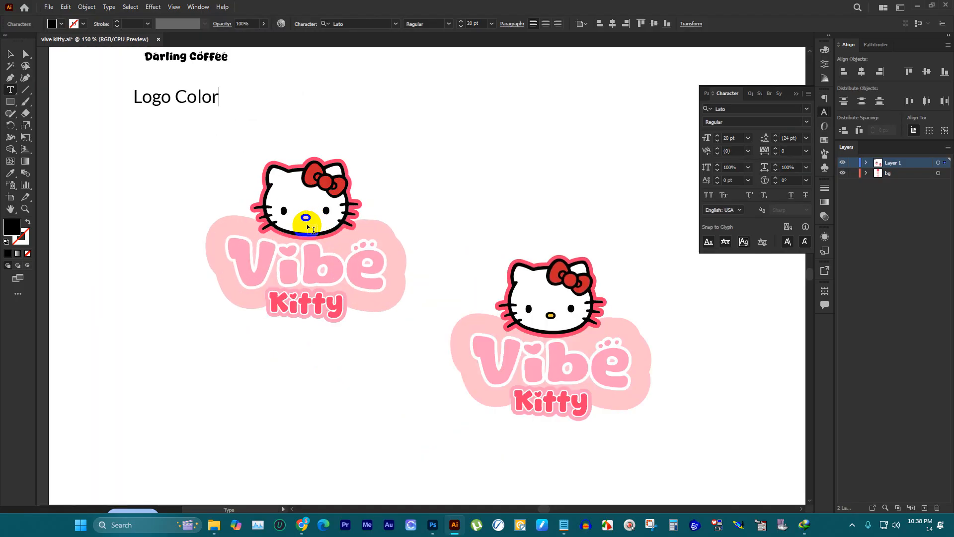
pyautogui.click(10, 54)
pyautogui.moveTo(199, 96)
pyautogui.mouseDown()
pyautogui.moveTo(193, 105)
pyautogui.moveTo(212, 84)
pyautogui.moveTo(205, 80)
pyautogui.mouseUp()
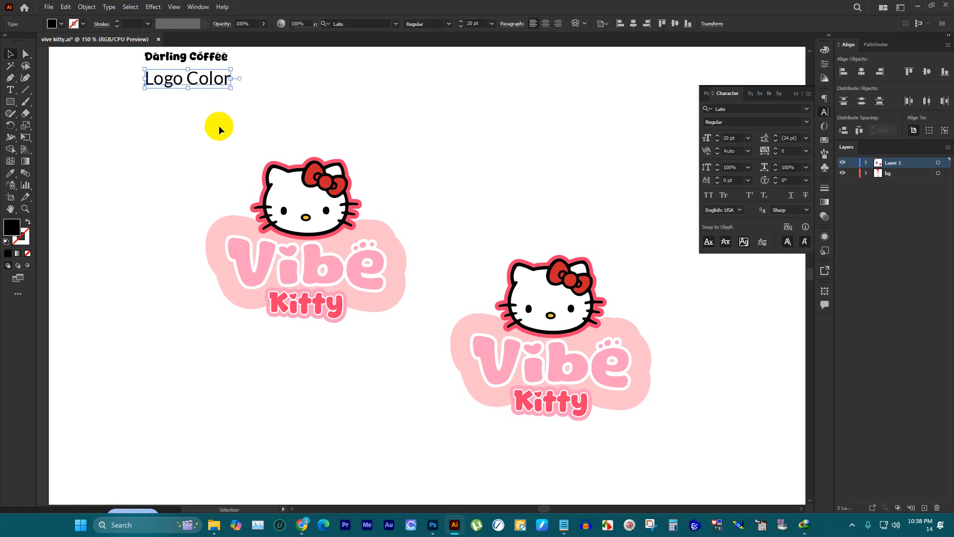
pyautogui.scroll(2, 210, 112)
pyautogui.moveTo(201, 126); pyautogui.dragTo(226, 169)
pyautogui.click(10, 90)
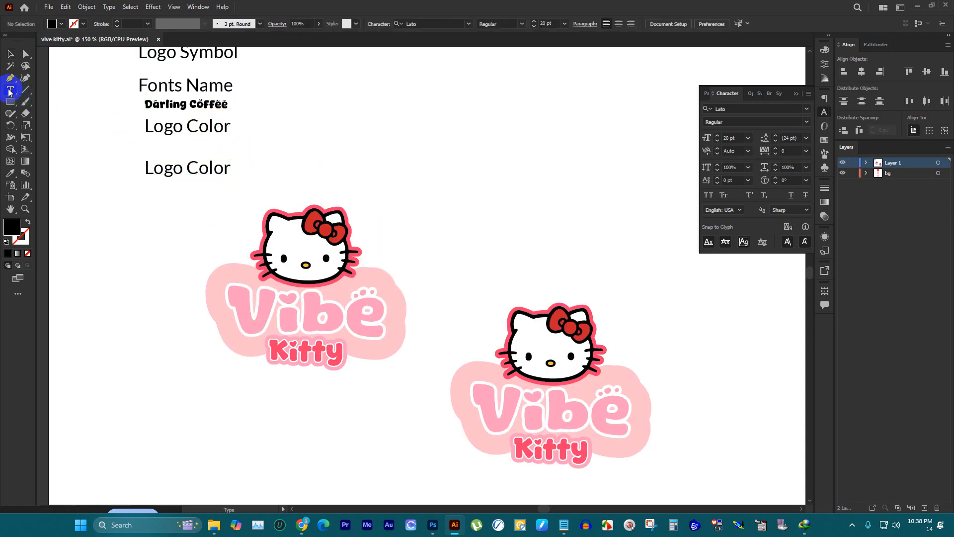
pyautogui.moveTo(163, 168); pyautogui.dragTo(181, 166)
pyautogui.tripleClick(165, 161)
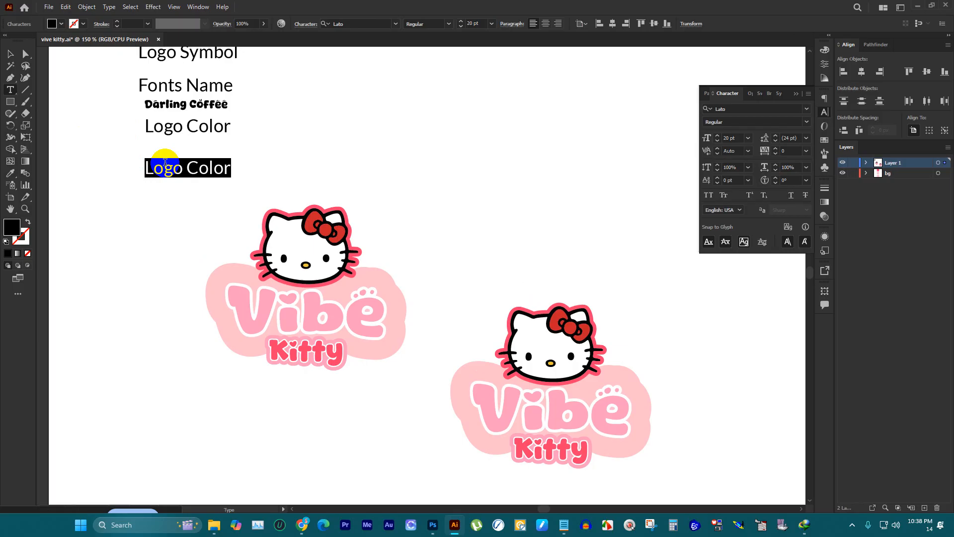
pyautogui.click(10, 53)
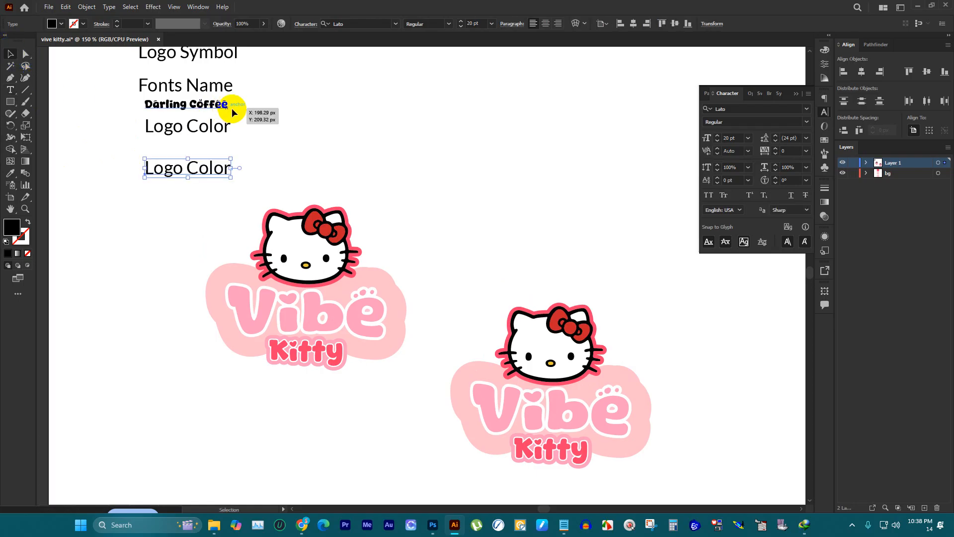
pyautogui.press('Delete')
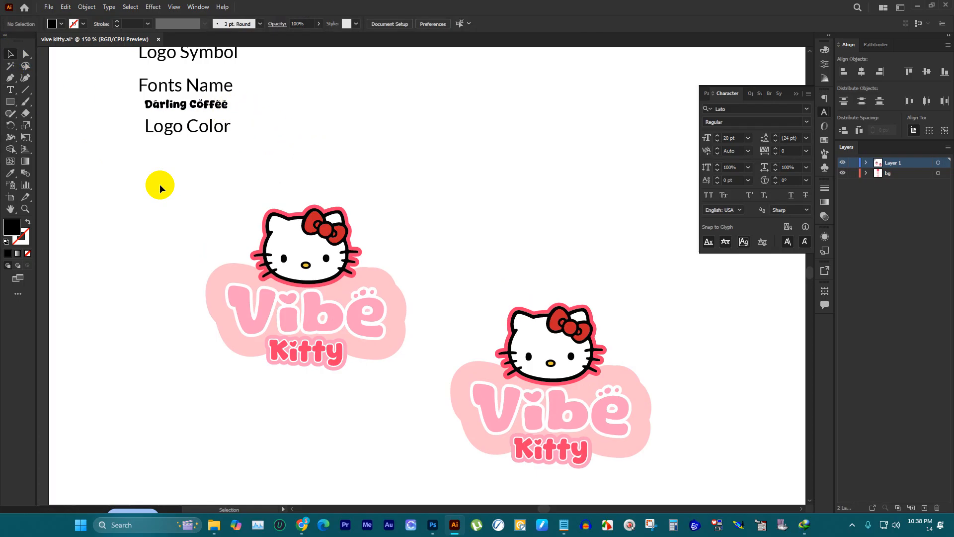
# Step: Switch to File Explorer and browse New Volume (E:) to the mockup folder inside resources
pyautogui.keyDown('alt'); pyautogui.scroll(-2, 316, 223); pyautogui.keyUp('alt')
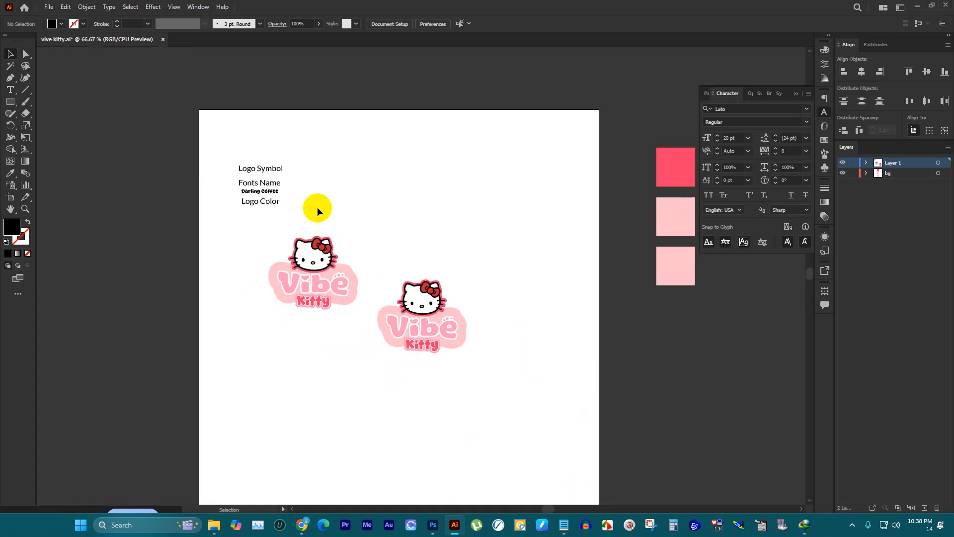
pyautogui.click(214, 527)
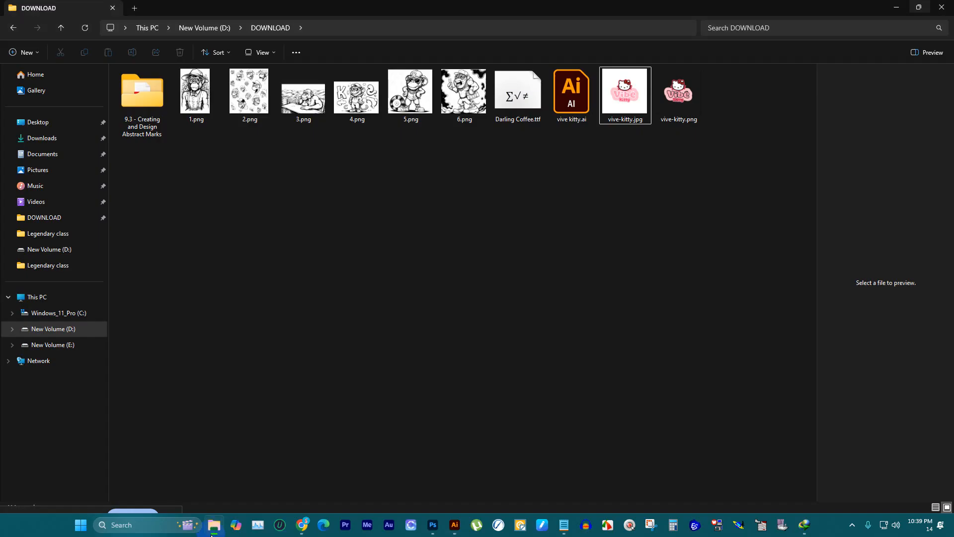
pyautogui.click(70, 344)
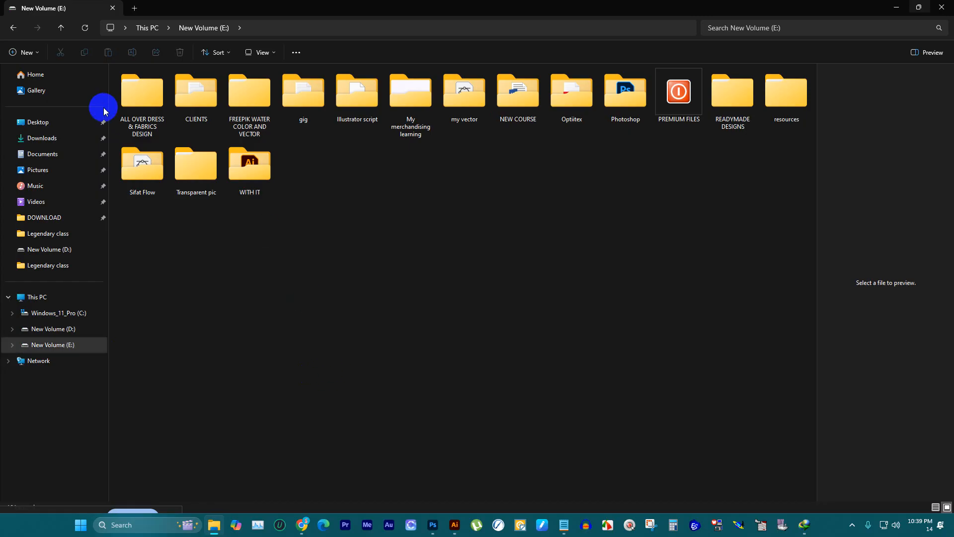
pyautogui.click(146, 110)
pyautogui.doubleClick(144, 96)
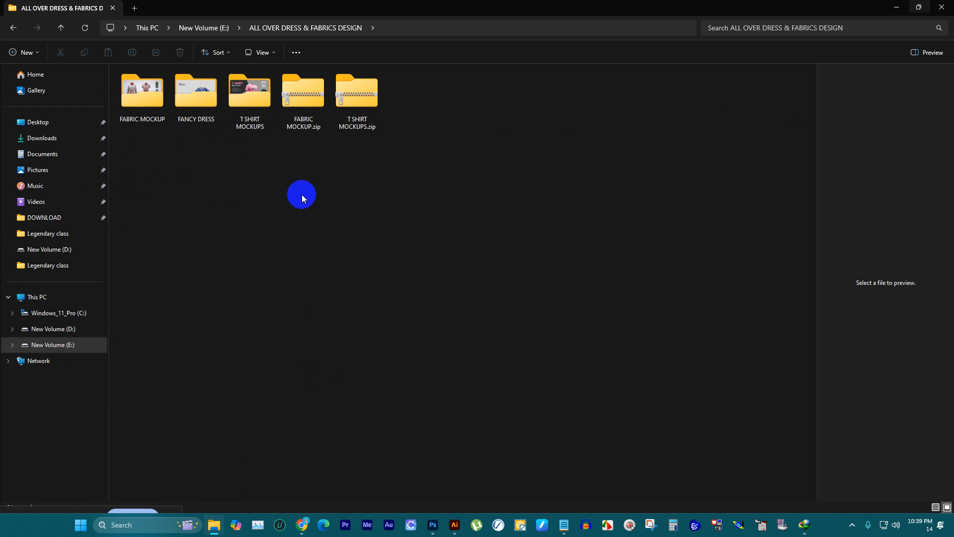
pyautogui.click(91, 342)
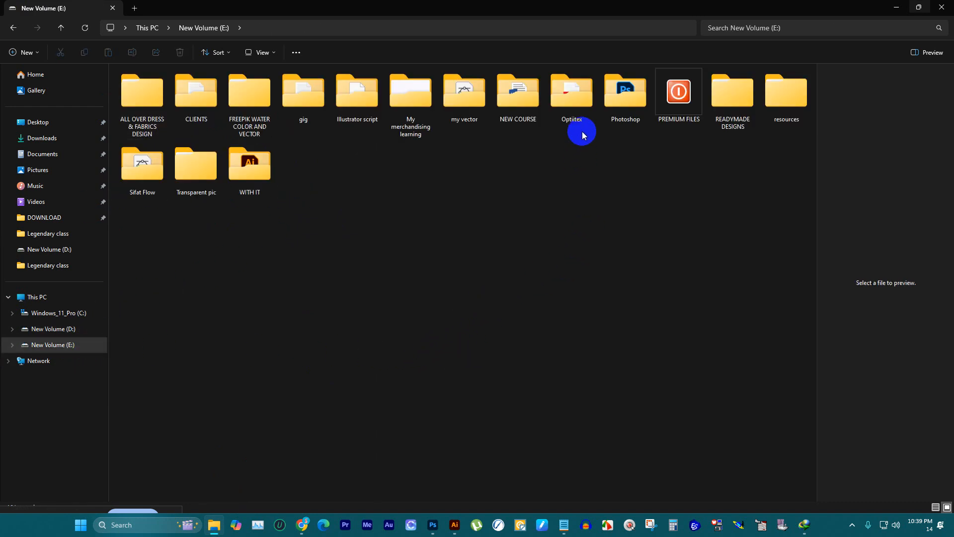
pyautogui.doubleClick(788, 103)
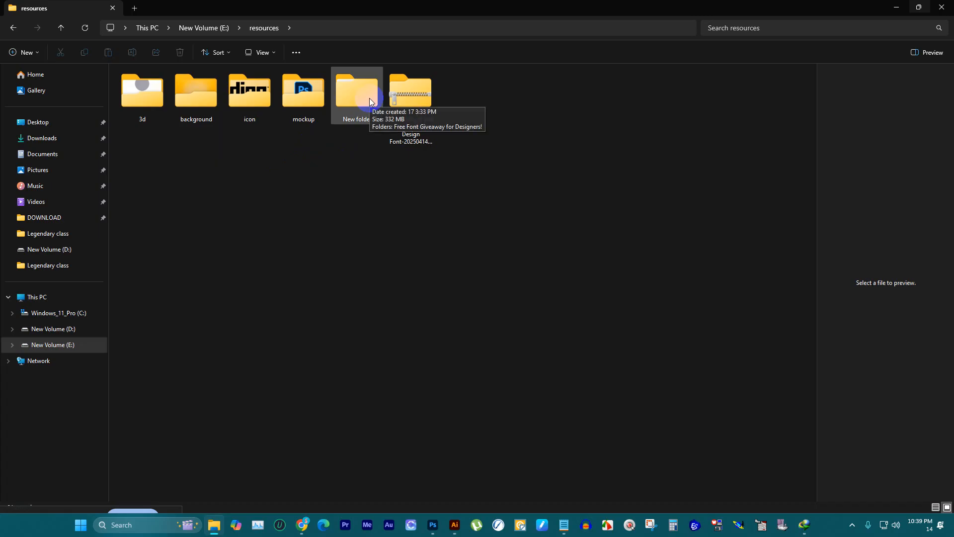
pyautogui.click(304, 98)
pyautogui.doubleClick(305, 98)
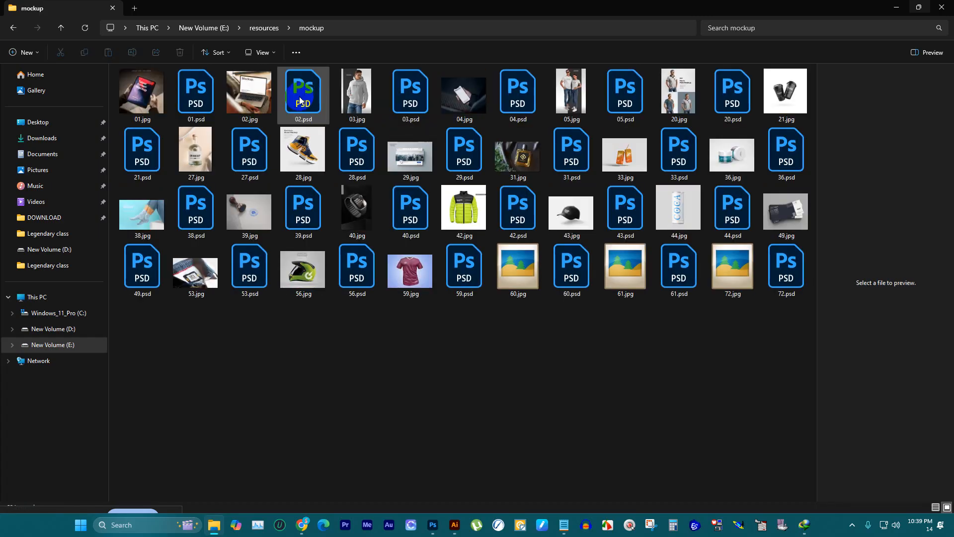
# Step: Preview the mockup images 20.jpg, 33.jpg, 43.jpg, 49.jpg, 53.jpg and 38.jpg as candidates for presenting the logo
pyautogui.click(677, 93)
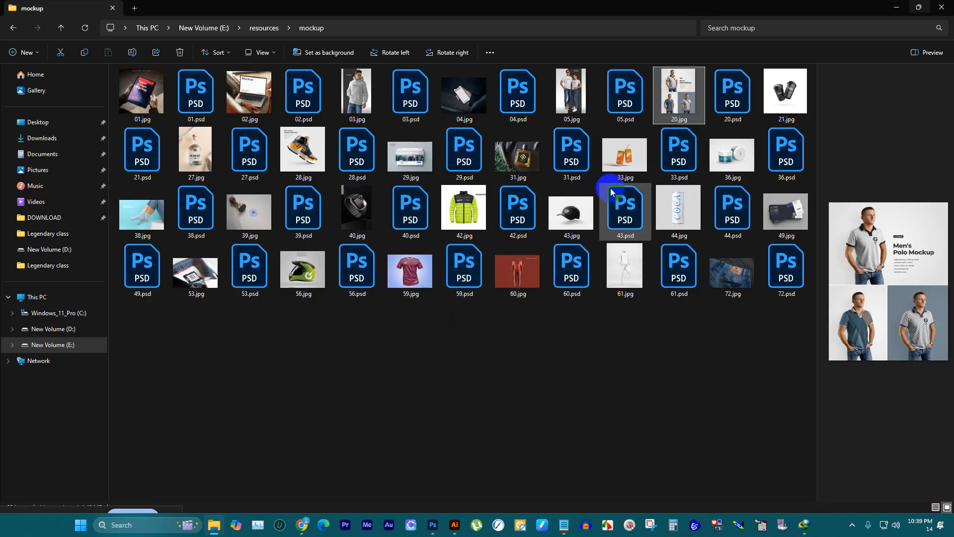
pyautogui.click(621, 156)
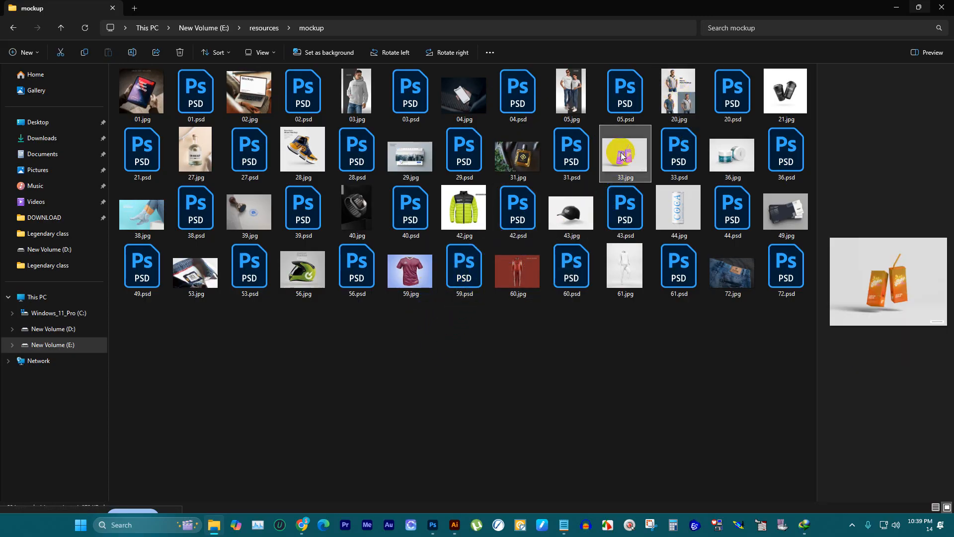
pyautogui.click(571, 213)
pyautogui.click(779, 212)
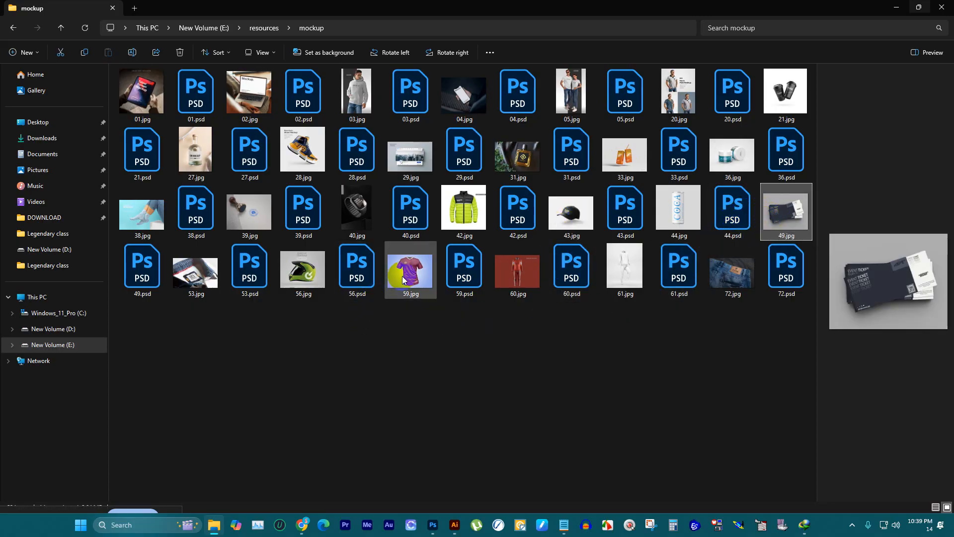
pyautogui.click(204, 265)
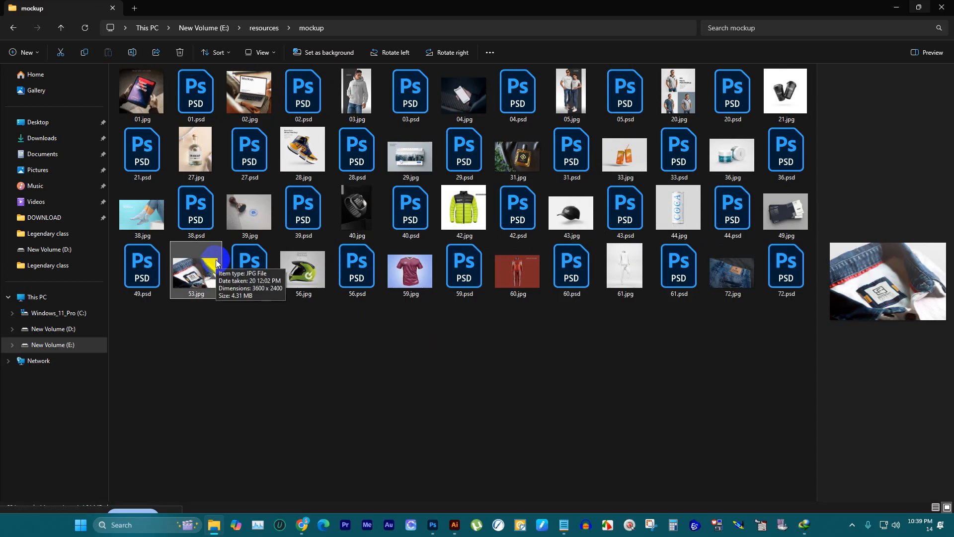
pyautogui.click(142, 212)
pyautogui.click(303, 351)
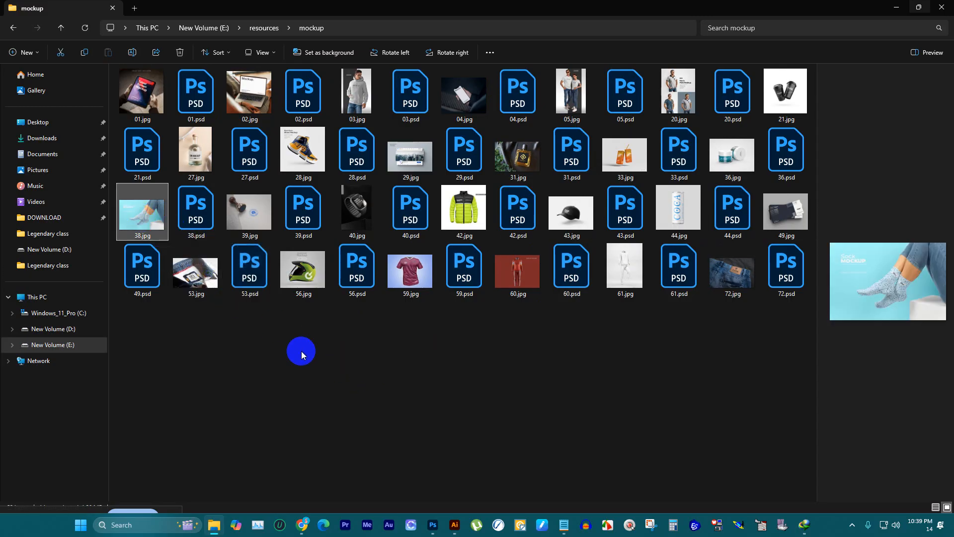
# Step: Switch back to Illustrator and expand the object and fill of the three labels and the Darling Coffee text
pyautogui.click(433, 521)
pyautogui.click(454, 524)
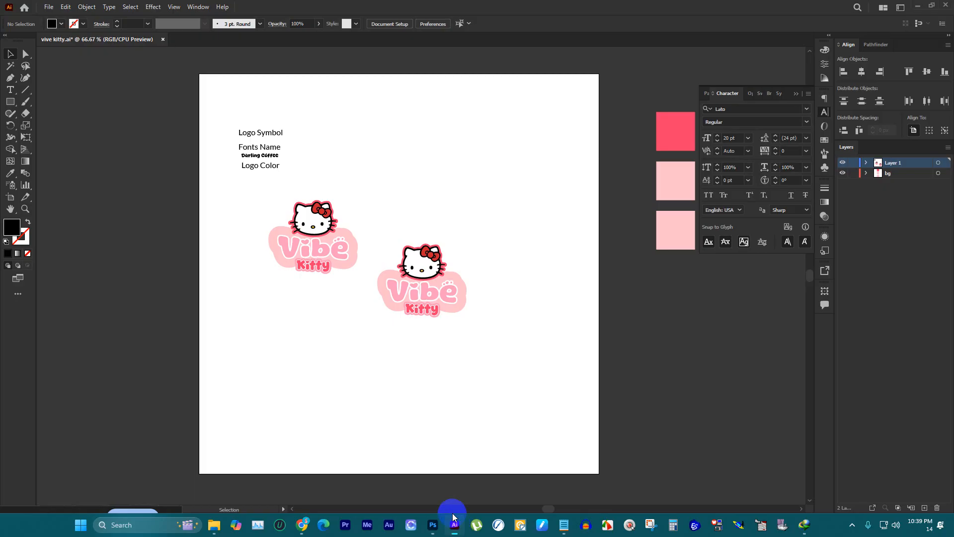
pyautogui.scroll(2, 391, 206)
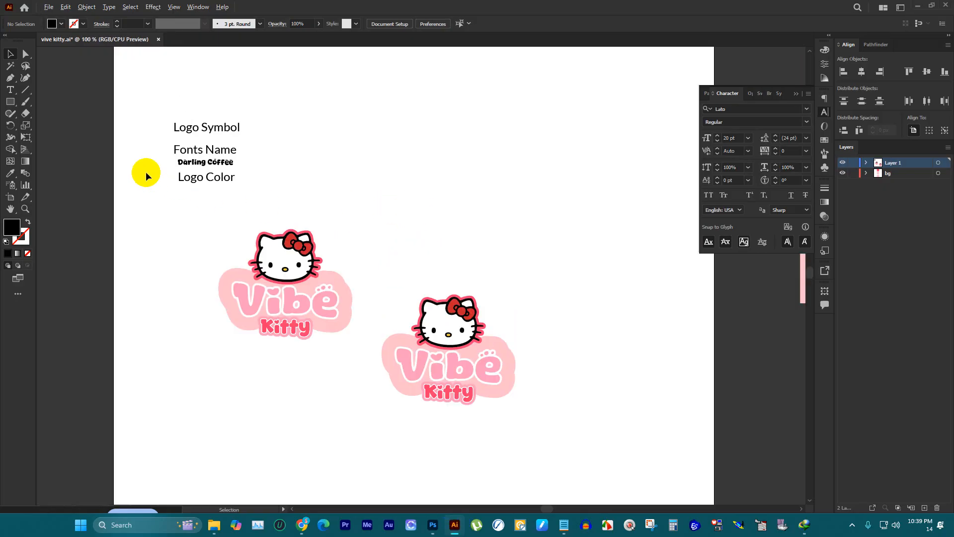
pyautogui.scroll(3, 149, 168)
pyautogui.moveTo(210, 86); pyautogui.dragTo(422, 390)
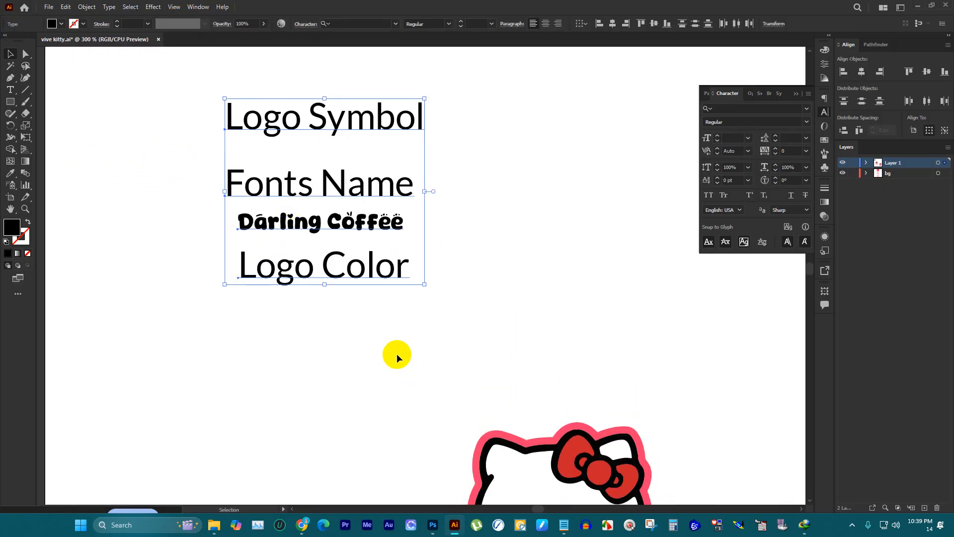
pyautogui.click(87, 7)
pyautogui.click(100, 126)
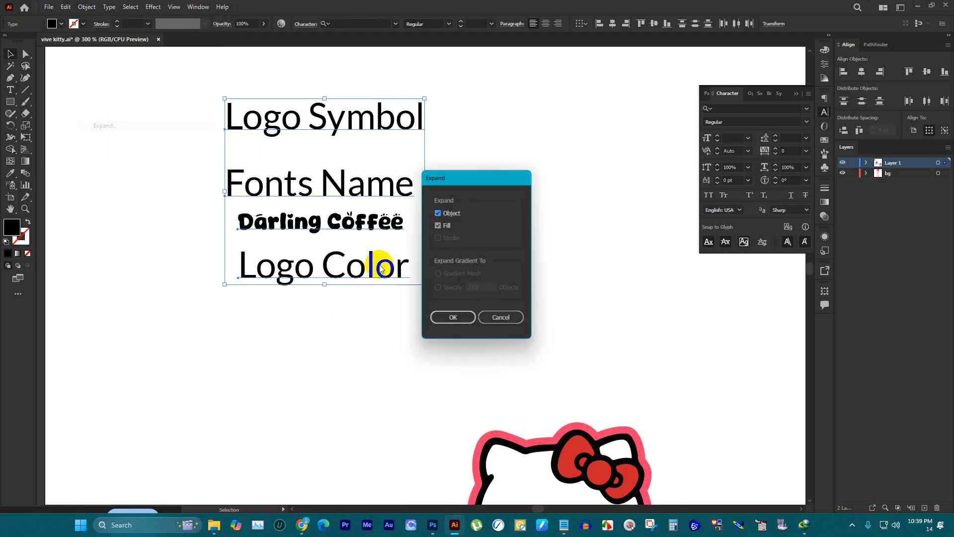
pyautogui.click(449, 315)
# Step: Ungroup the upper Vibe Kitty logo copy and delete the pink outline behind its kitty head
pyautogui.scroll(-2, 337, 216)
pyautogui.scroll(-1, 437, 270)
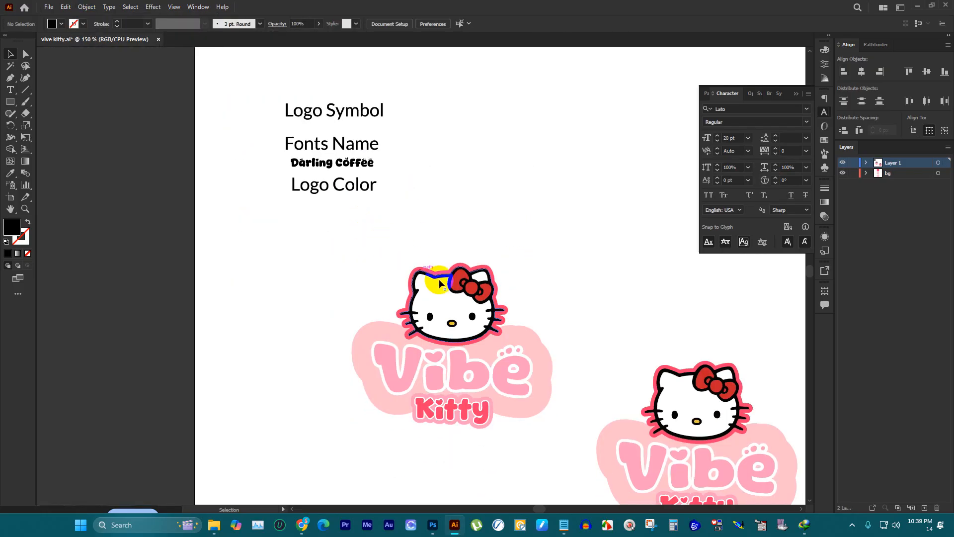
pyautogui.click(467, 297)
pyautogui.rightClick(467, 297)
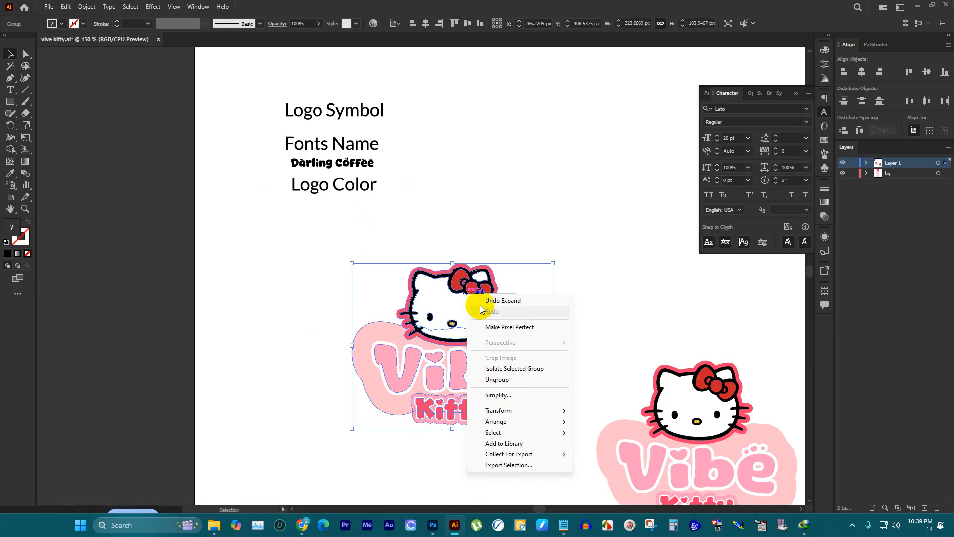
pyautogui.click(517, 377)
pyautogui.moveTo(530, 250); pyautogui.dragTo(499, 176)
pyautogui.scroll(1, 490, 281)
pyautogui.press('Delete')
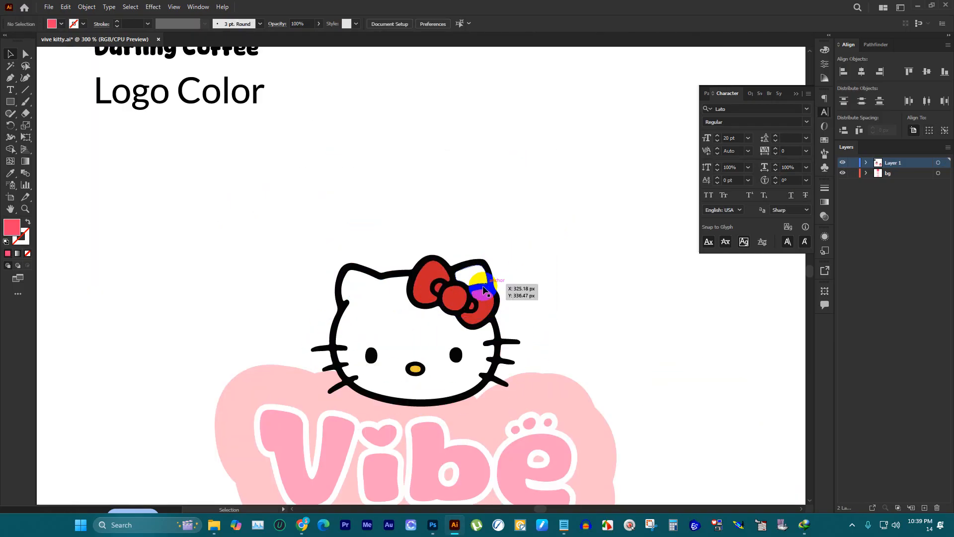
# Step: Shrink the separated kitty head to about 71 px wide and centre it above the Logo Symbol label
pyautogui.moveTo(471, 286); pyautogui.dragTo(457, 150)
pyautogui.scroll(3, 446, 221)
pyautogui.scroll(-2, 471, 227)
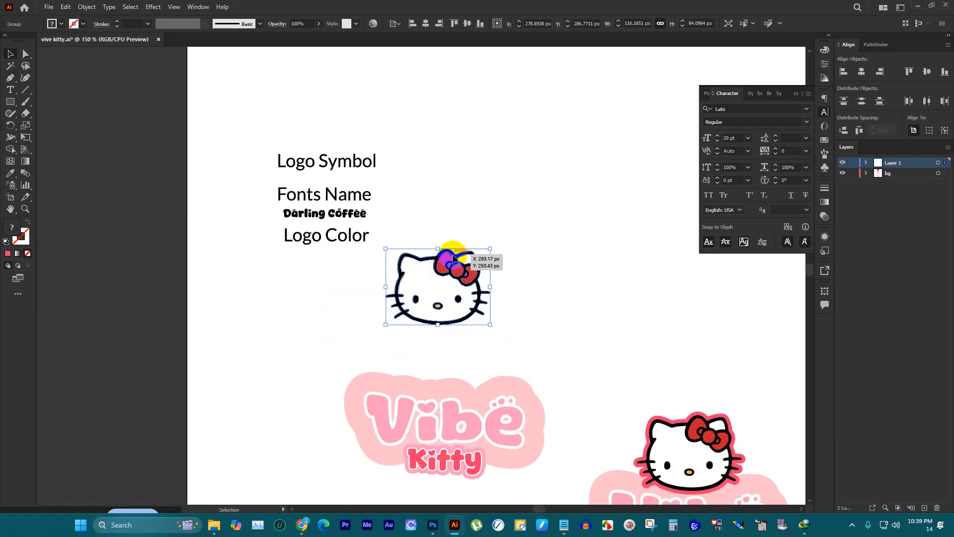
pyautogui.moveTo(452, 243); pyautogui.dragTo(324, 219)
pyautogui.scroll(3, 339, 94)
pyautogui.scroll(1, 340, 94)
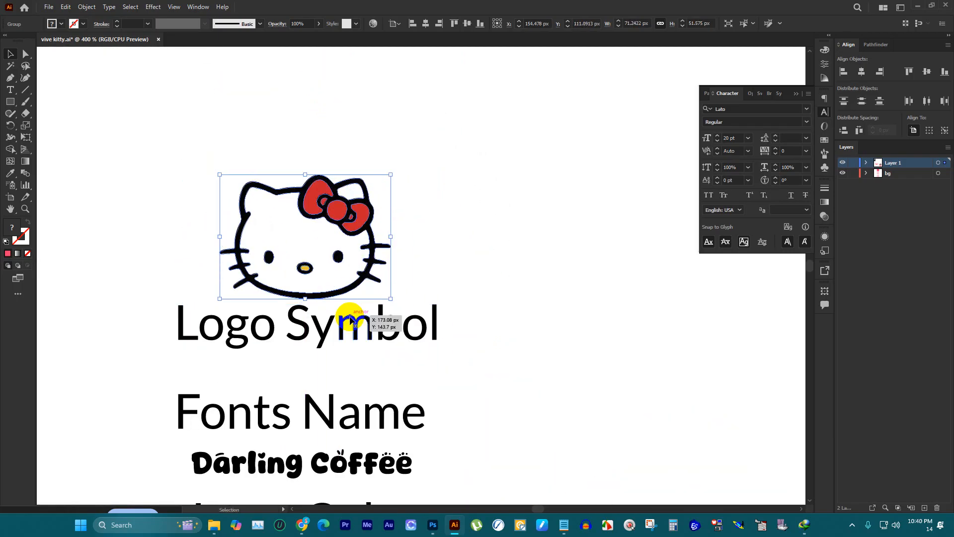
pyautogui.keyDown('shift'); pyautogui.click(351, 320); pyautogui.keyUp('shift')
pyautogui.click(862, 73)
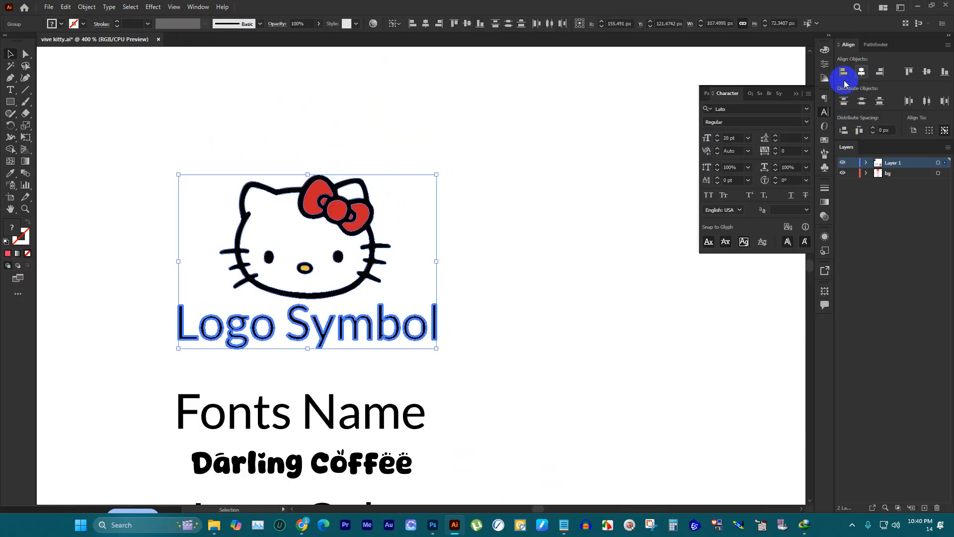
# Step: Shrink the kitty head further about its base and raise it to leave a gap above the Logo Symbol label
pyautogui.click(203, 225)
pyautogui.moveTo(229, 167); pyautogui.dragTo(388, 233)
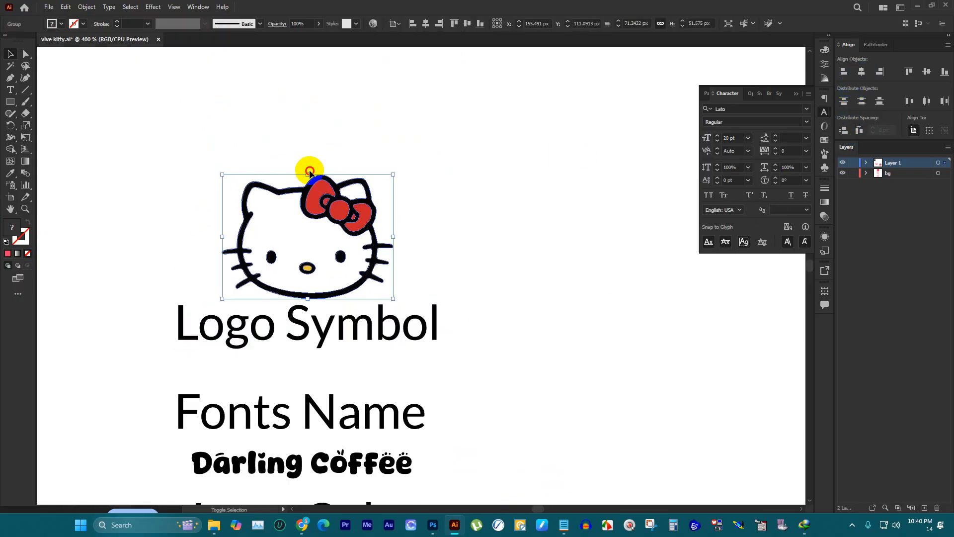
pyautogui.moveTo(310, 172); pyautogui.dragTo(330, 219)
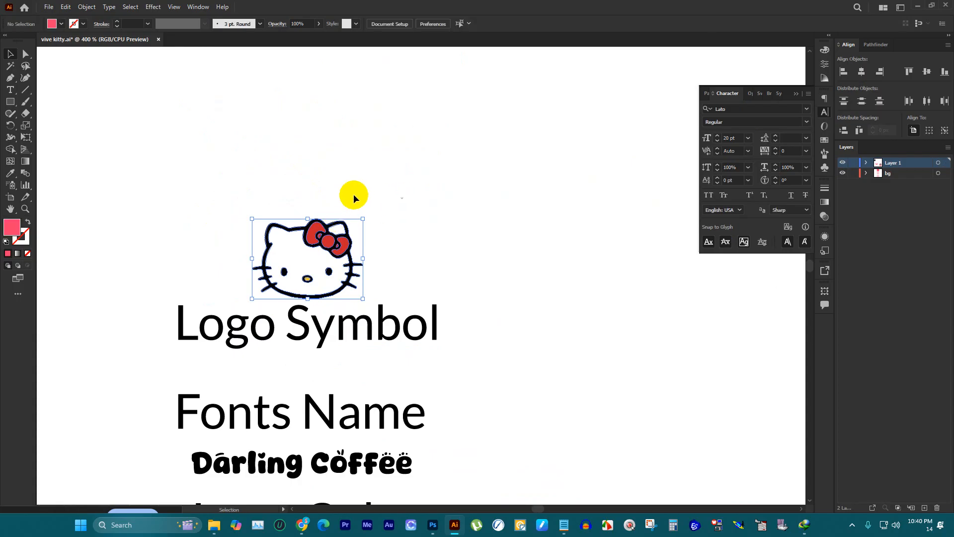
pyautogui.click(354, 194)
pyautogui.scroll(-3, 354, 195)
pyautogui.scroll(-9, 419, 205)
pyautogui.moveTo(347, 106); pyautogui.dragTo(348, 93)
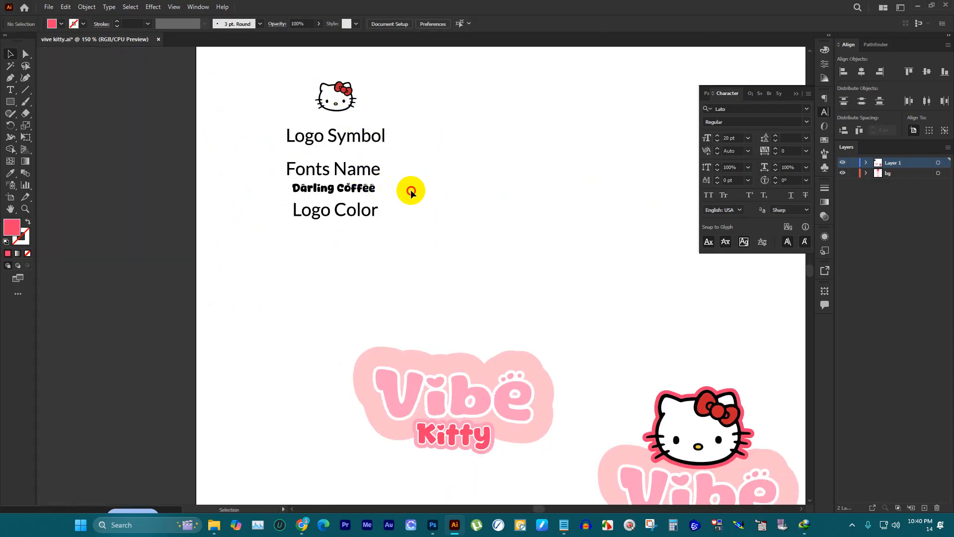
# Step: Place the Fonts Name label beside Logo Symbol and the Darling Coffee text above it, level with the kitty head
pyautogui.click(369, 180)
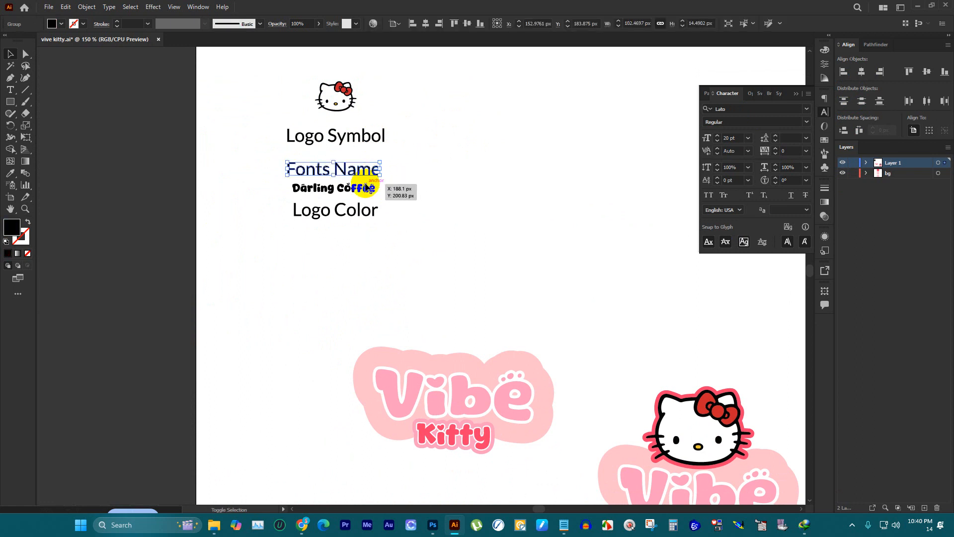
pyautogui.click(362, 180)
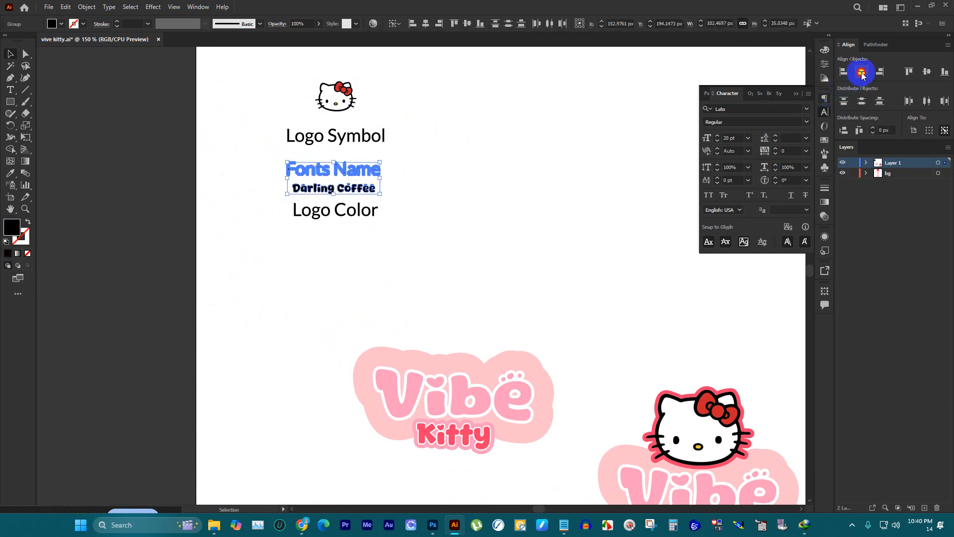
pyautogui.click(583, 179)
pyautogui.click(371, 173)
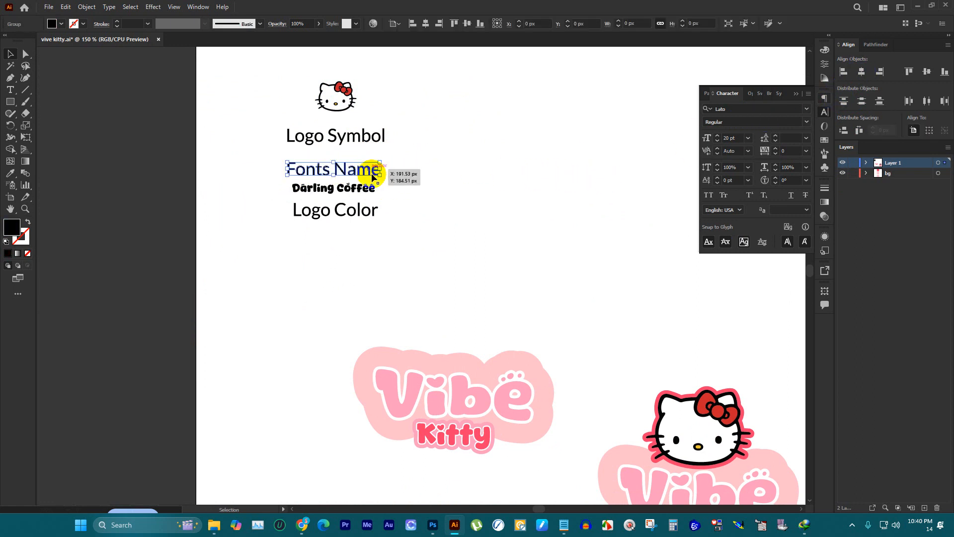
pyautogui.click(387, 189)
pyautogui.moveTo(360, 170); pyautogui.dragTo(485, 96)
pyautogui.click(475, 121)
pyautogui.keyDown('shift'); pyautogui.click(336, 90); pyautogui.keyUp('shift')
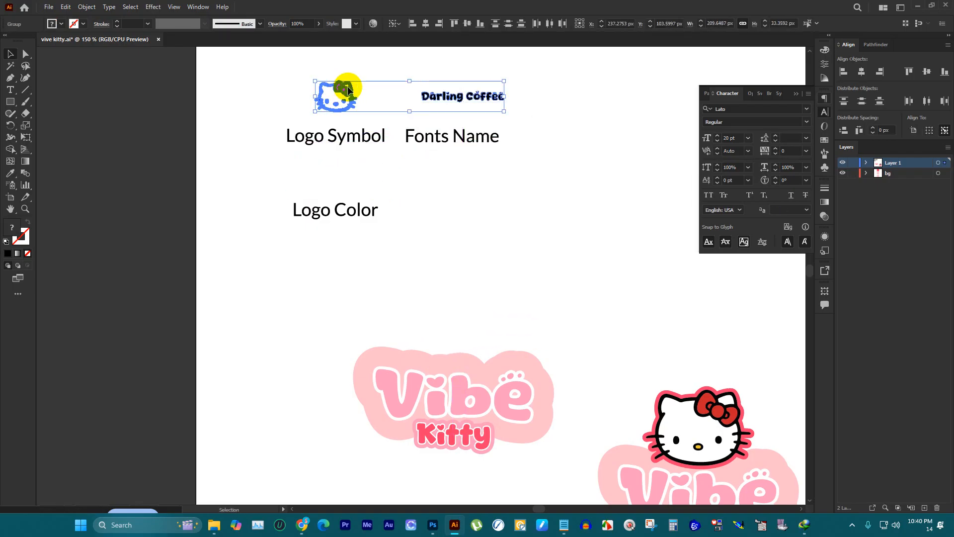
# Step: Centre the Darling Coffee text over the Fonts Name label and move the Logo Color label beside Fonts Name
pyautogui.click(535, 204)
pyautogui.moveTo(547, 189); pyautogui.dragTo(483, 74)
pyautogui.click(464, 138)
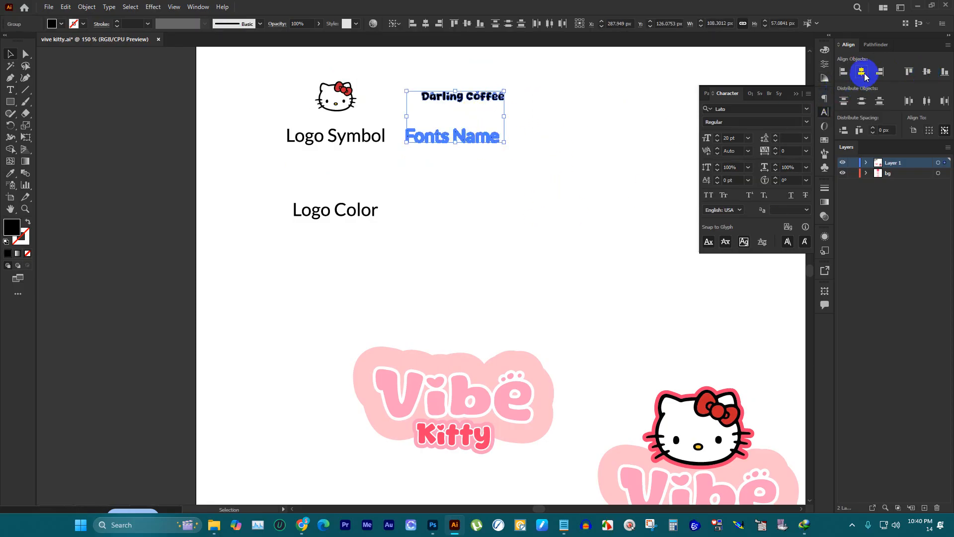
pyautogui.click(862, 73)
pyautogui.click(597, 105)
pyautogui.moveTo(360, 208); pyautogui.dragTo(573, 139)
# Step: Rearrange the stacked colour swatches beside the artboard into a horizontal row, with the red swatch first
pyautogui.scroll(-2, 437, 252)
pyautogui.scroll(2, 389, 293)
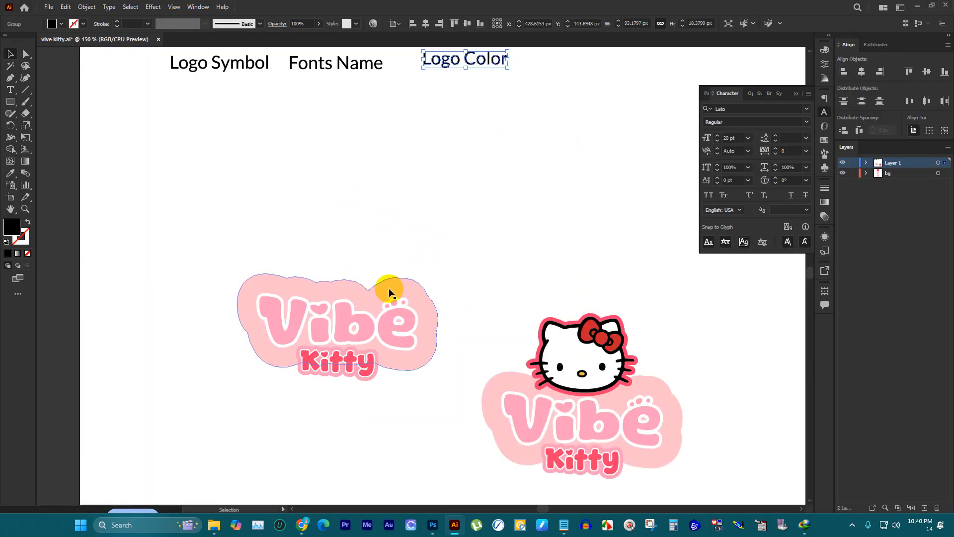
pyautogui.scroll(-2, 389, 293)
pyautogui.scroll(-2, 361, 309)
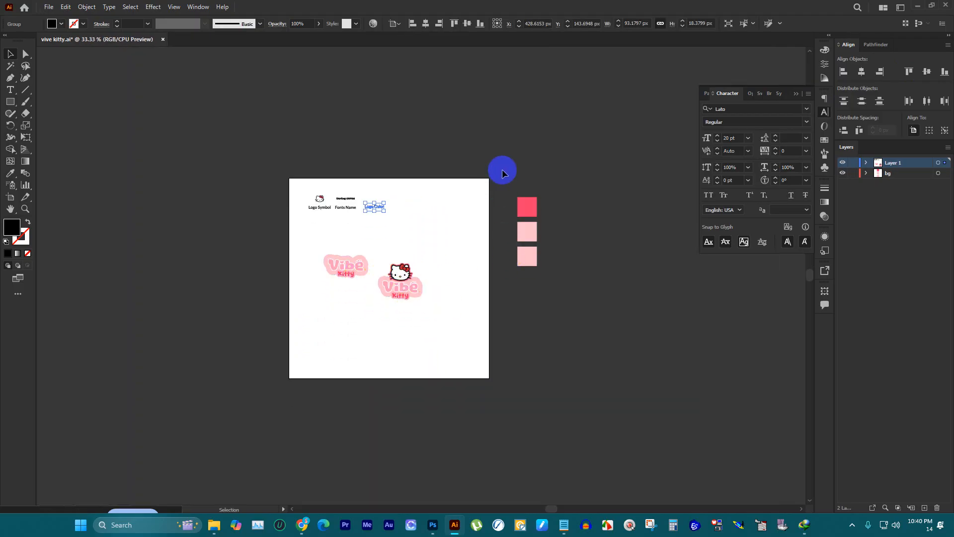
pyautogui.scroll(4, 527, 208)
pyautogui.moveTo(497, 252); pyautogui.dragTo(393, 353)
pyautogui.scroll(-2, 514, 221)
pyautogui.scroll(-2, 504, 262)
pyautogui.scroll(2, 287, 308)
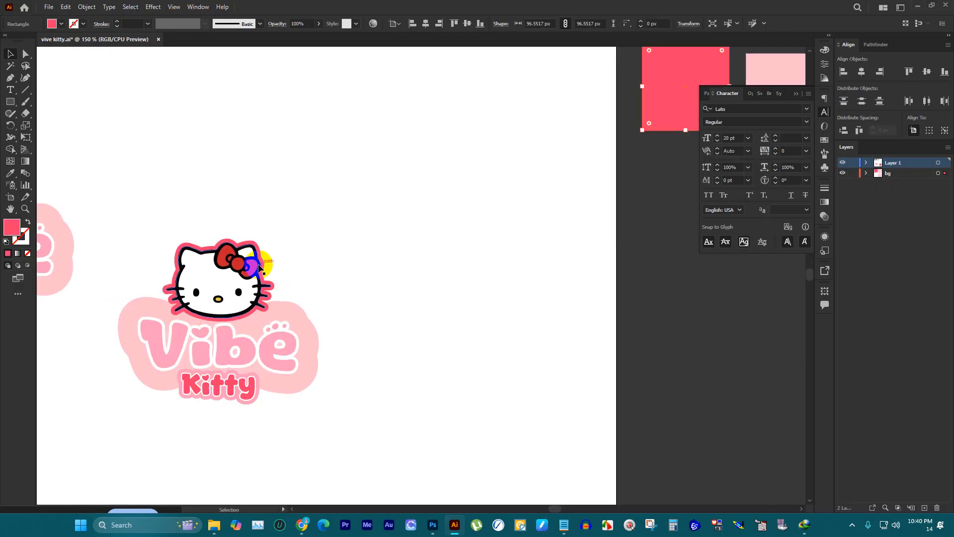
pyautogui.scroll(-2, 245, 318)
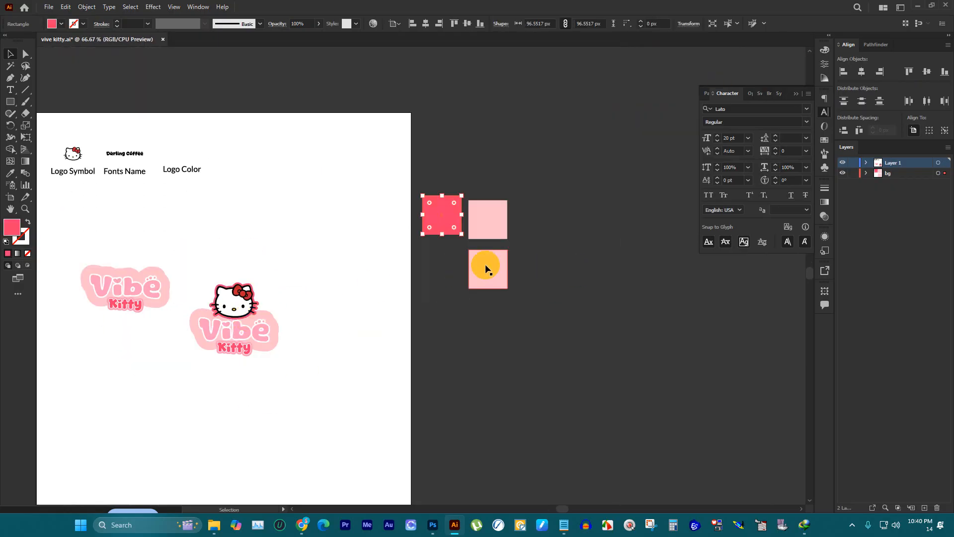
pyautogui.moveTo(486, 269); pyautogui.dragTo(553, 209)
# Step: Align the three swatches on their vertical centres and distribute them horizontally with 70 px spacing
pyautogui.moveTo(608, 271); pyautogui.dragTo(404, 138)
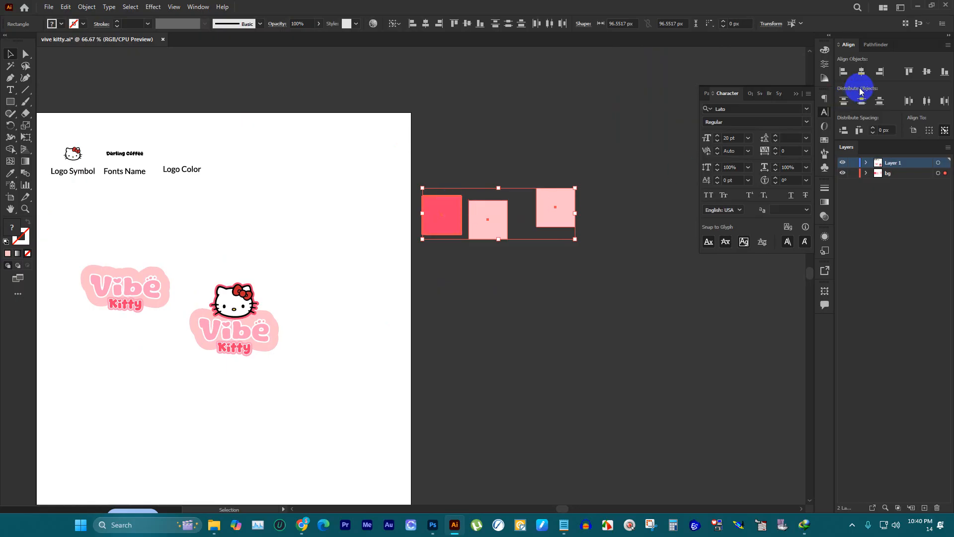
pyautogui.click(927, 71)
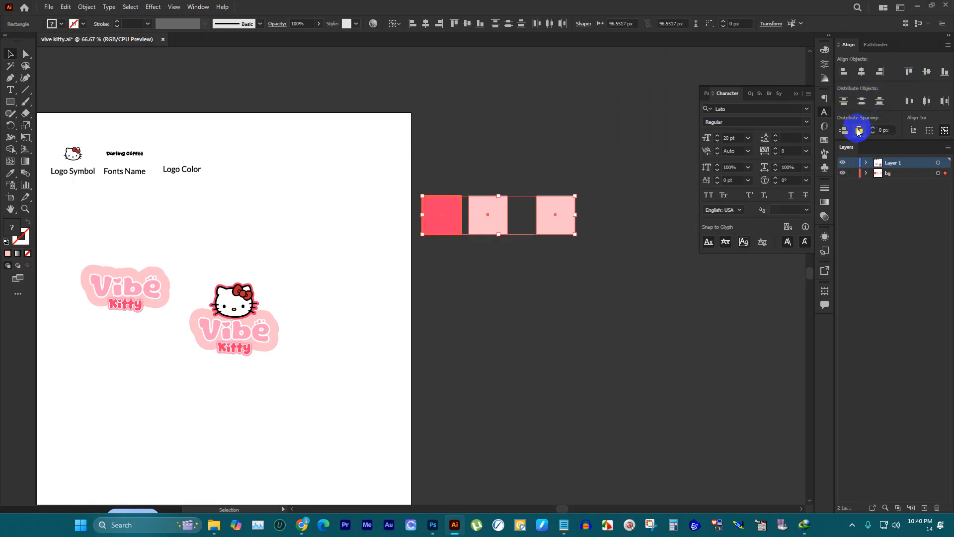
pyautogui.click(859, 131)
pyautogui.click(874, 130)
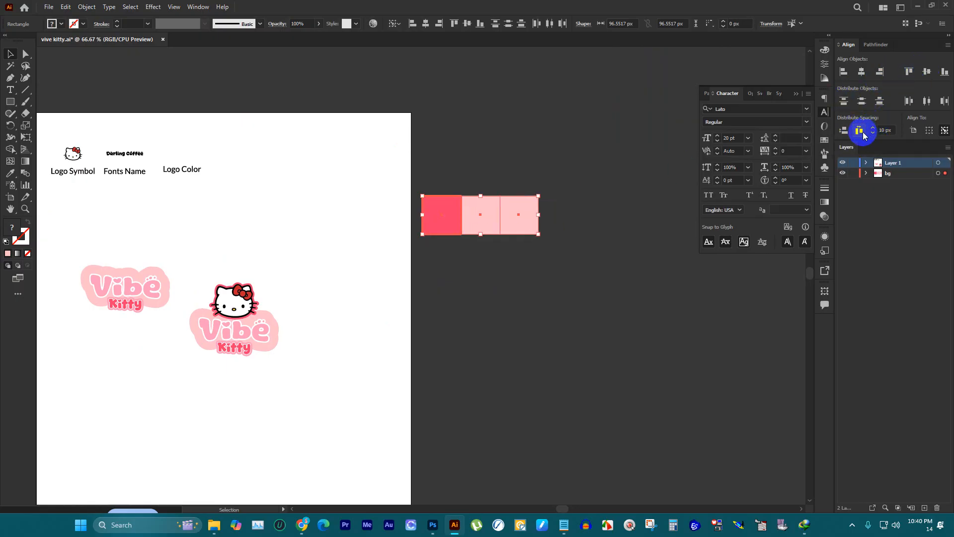
pyautogui.click(873, 128)
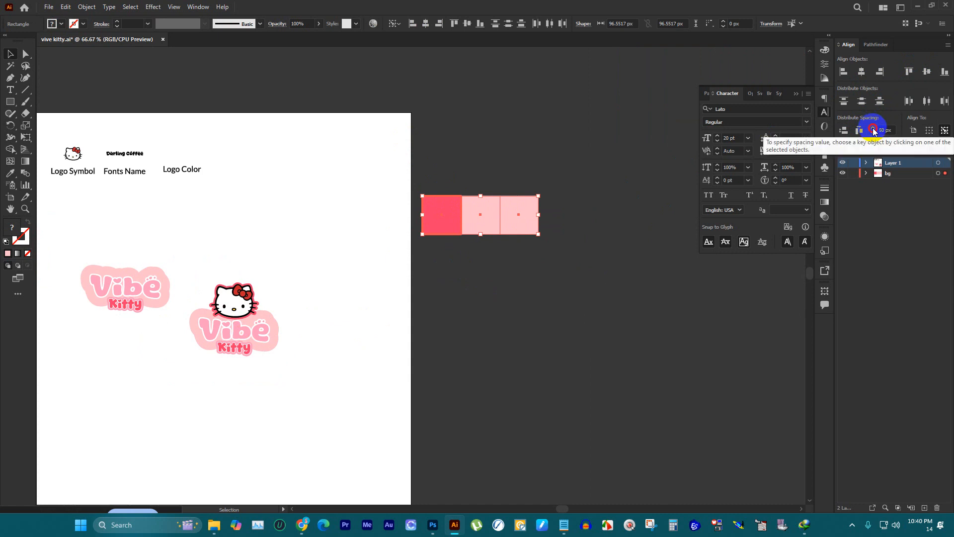
pyautogui.click(859, 130)
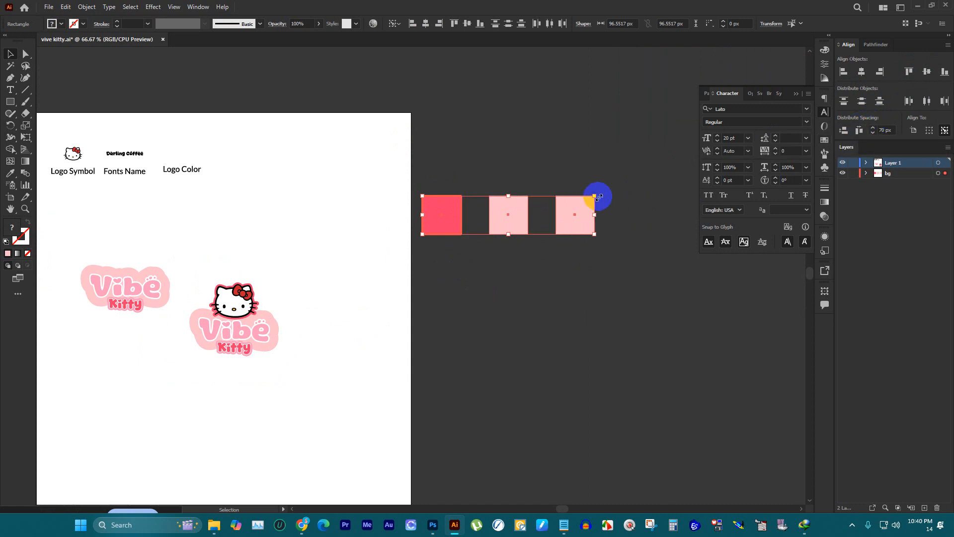
# Step: Shrink the swatches to about 61 px each and centre the row horizontally over the Logo Color label
pyautogui.moveTo(598, 197); pyautogui.dragTo(251, 142)
pyautogui.scroll(4, 176, 148)
pyautogui.scroll(1, 199, 154)
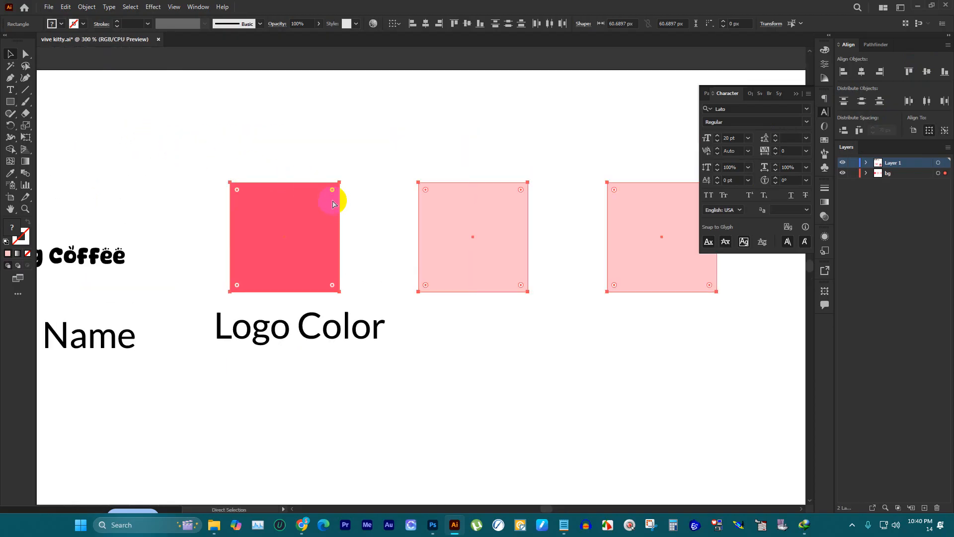
pyautogui.press('v')
pyautogui.click(320, 333)
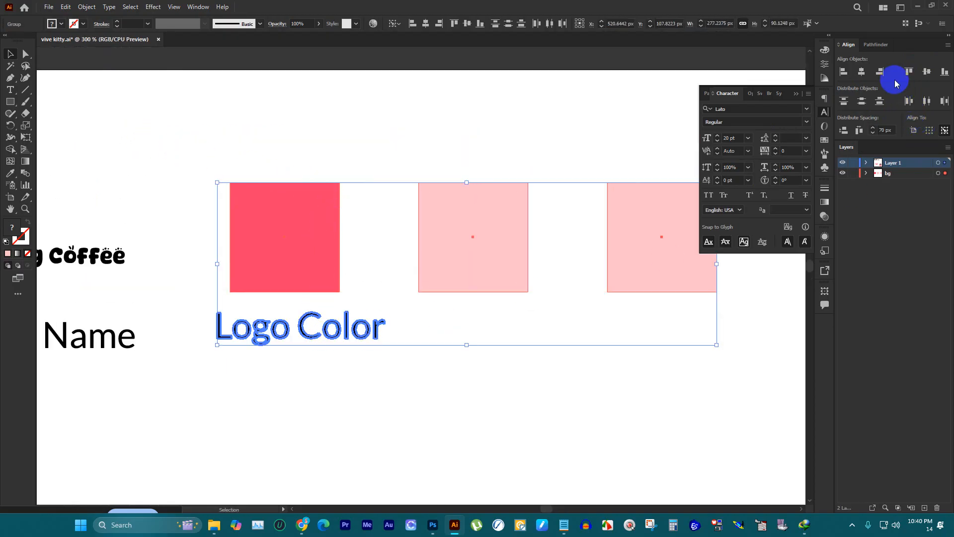
pyautogui.click(862, 73)
pyautogui.click(570, 351)
pyautogui.scroll(-2, 415, 260)
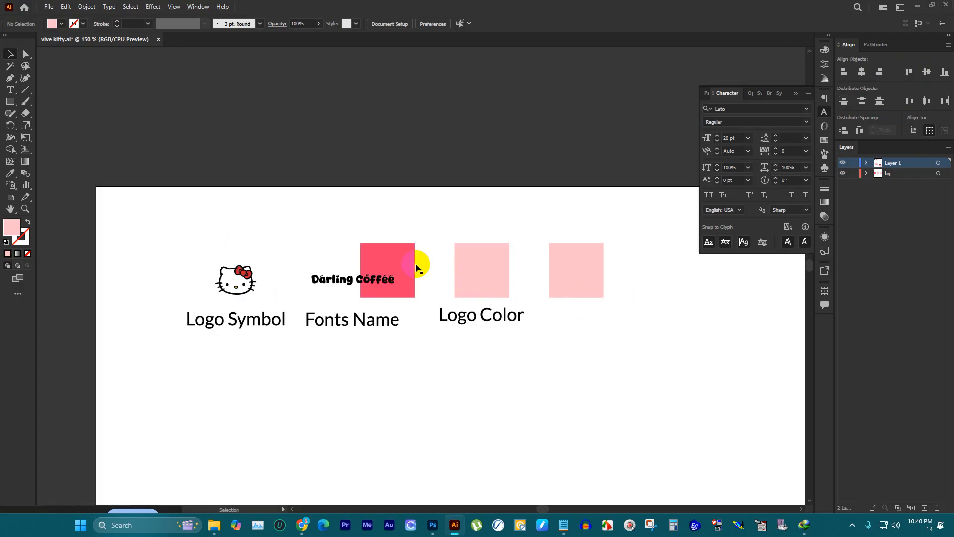
# Step: Align the swatch row's vertical centre with the small kitty head above the Logo Symbol label
pyautogui.scroll(2, 237, 211)
pyautogui.click(89, 272)
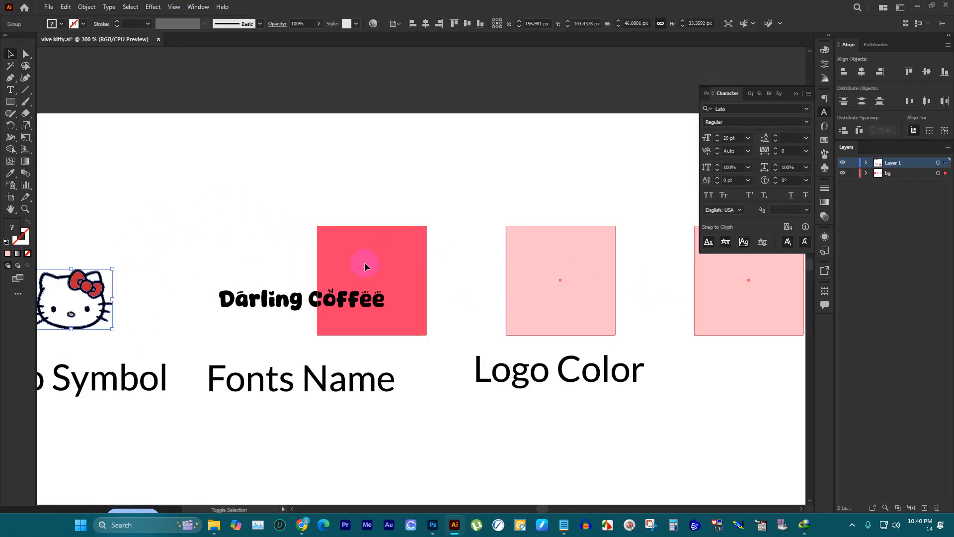
pyautogui.keyDown('shift'); pyautogui.click(364, 265); pyautogui.keyUp('shift')
pyautogui.click(79, 284)
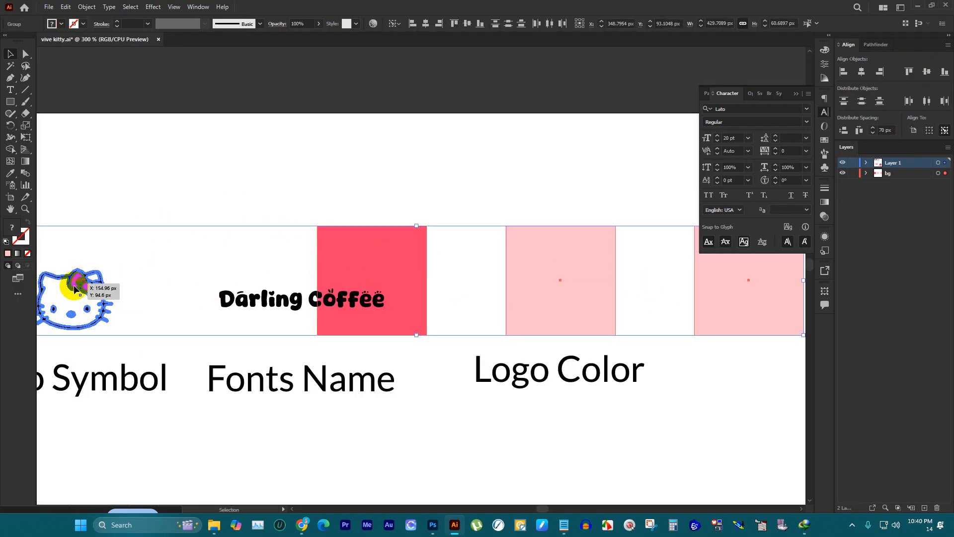
pyautogui.click(925, 73)
pyautogui.scroll(-2, 522, 164)
# Step: Scale the swatch row down about its centre until it is narrower than the Logo Color label beneath it
pyautogui.click(470, 238)
pyautogui.scroll(2, 464, 208)
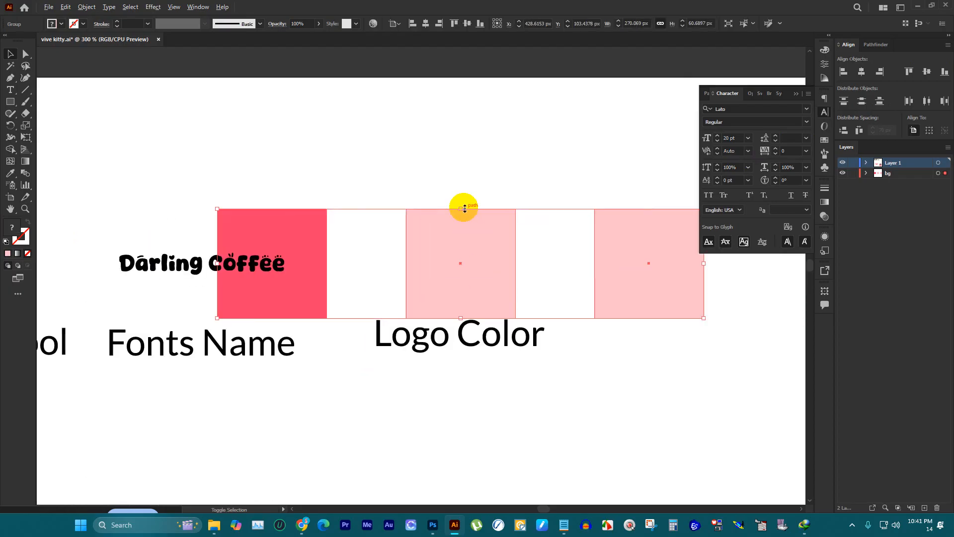
pyautogui.moveTo(465, 208); pyautogui.dragTo(475, 253)
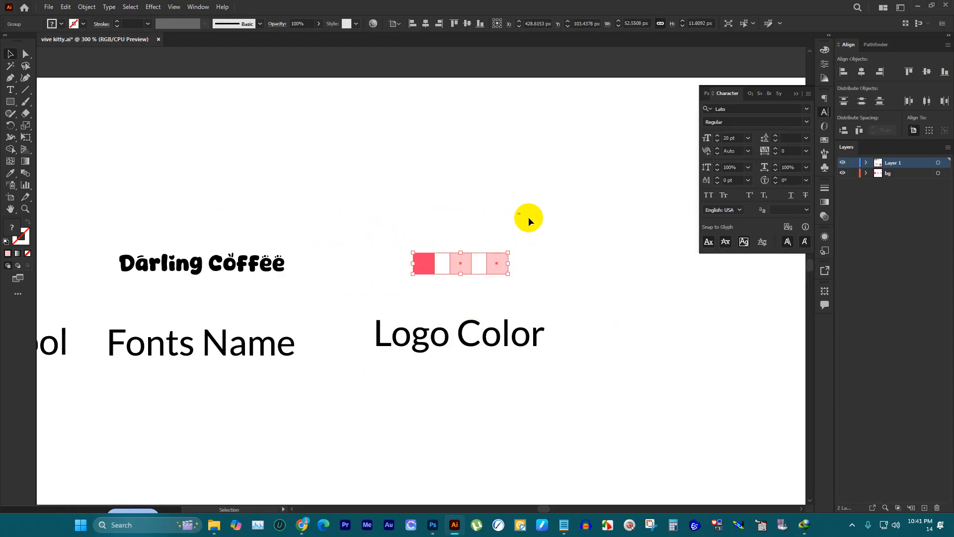
pyautogui.click(610, 366)
pyautogui.moveTo(435, 221); pyautogui.dragTo(466, 281)
pyautogui.moveTo(563, 380); pyautogui.dragTo(389, 202)
pyautogui.press('v')
pyautogui.moveTo(566, 412); pyautogui.dragTo(236, 348)
pyautogui.click(233, 349)
pyautogui.scroll(-1, 582, 364)
pyautogui.click(583, 364)
pyautogui.scroll(-1, 583, 365)
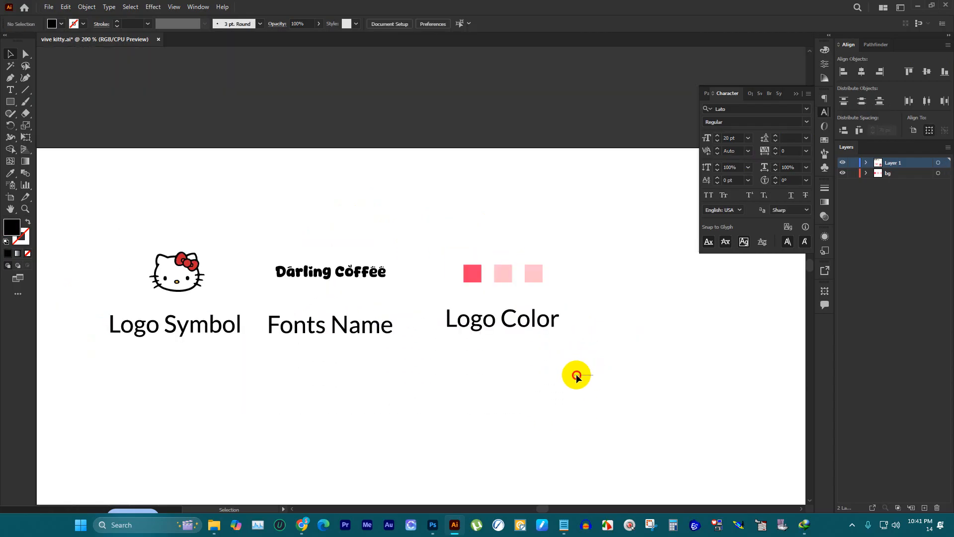
# Step: Align the bottoms of the Fonts Name and Logo Color labels to the Logo Symbol label
pyautogui.moveTo(593, 375); pyautogui.dragTo(222, 322)
pyautogui.click(224, 325)
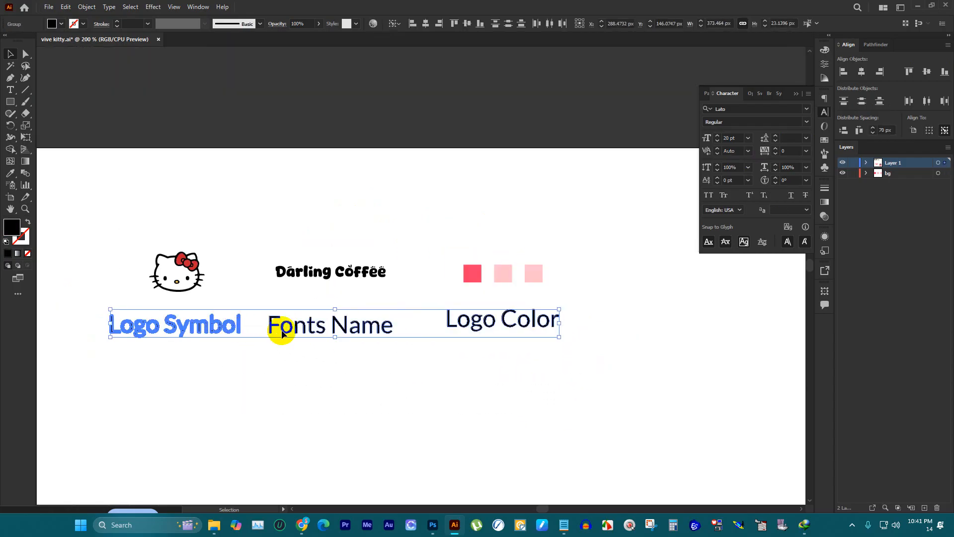
pyautogui.click(943, 72)
# Step: Group the swatches, the Darling Coffee text and the small kitty head each with its own label
pyautogui.moveTo(641, 381); pyautogui.dragTo(458, 211)
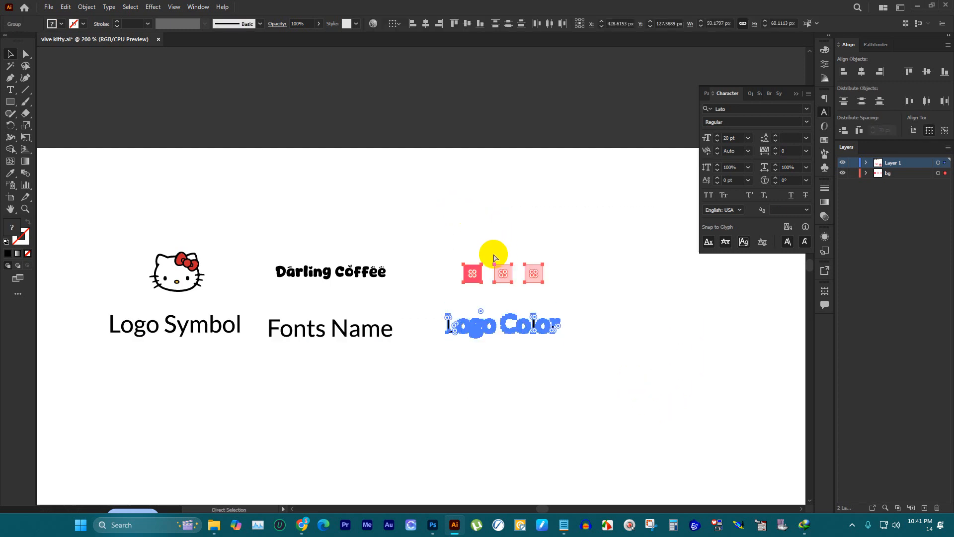
pyautogui.moveTo(390, 367); pyautogui.dragTo(291, 213)
pyautogui.press('a')
pyautogui.moveTo(222, 366); pyautogui.dragTo(109, 239)
pyautogui.scroll(-5, 379, 129)
pyautogui.scroll(-5, 381, 130)
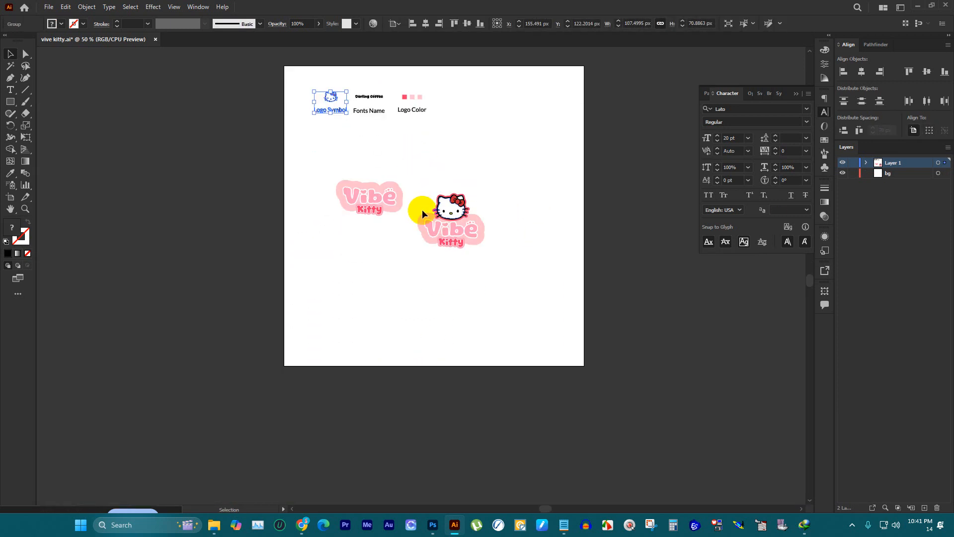
# Step: Delete the Vibe Kitty wordmark without the head and centre the full logo horizontally and vertically on the artboard
pyautogui.moveTo(306, 162); pyautogui.dragTo(383, 235)
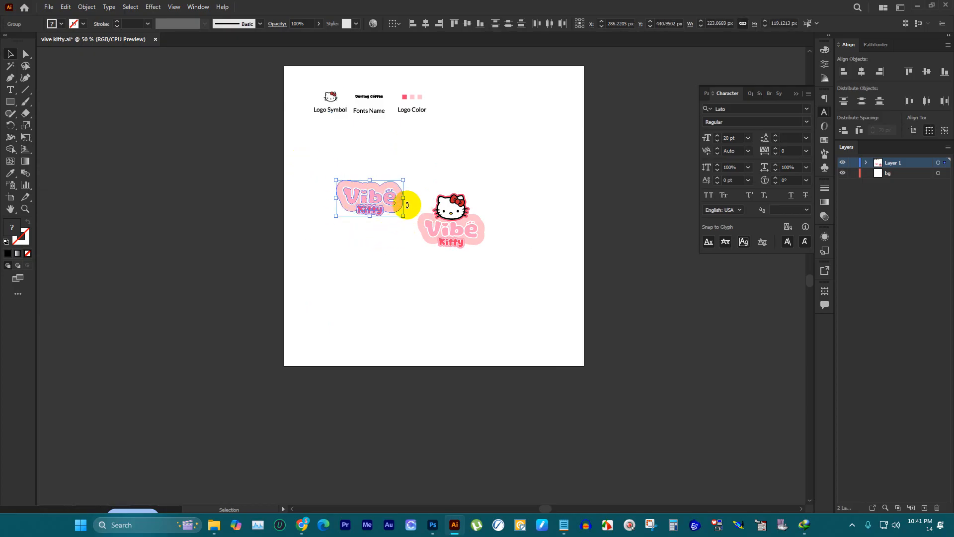
pyautogui.press('Delete')
pyautogui.moveTo(440, 179); pyautogui.dragTo(515, 294)
pyautogui.press('a')
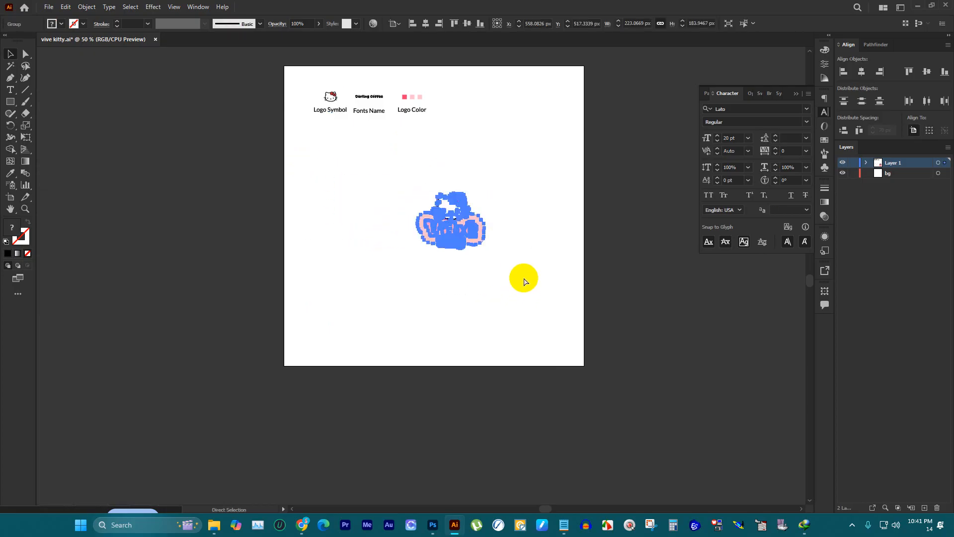
pyautogui.click(865, 71)
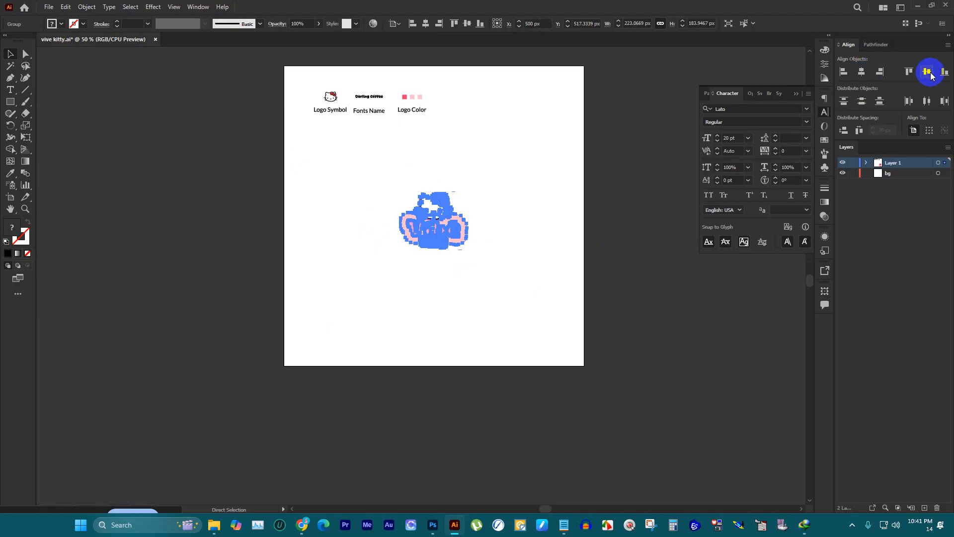
pyautogui.click(928, 72)
pyautogui.press('v')
pyautogui.click(549, 137)
# Step: Move the full logo into the artboard's upper half and enlarge it slightly
pyautogui.click(432, 202)
pyautogui.moveTo(432, 202); pyautogui.dragTo(432, 159)
pyautogui.moveTo(436, 202); pyautogui.dragTo(437, 213)
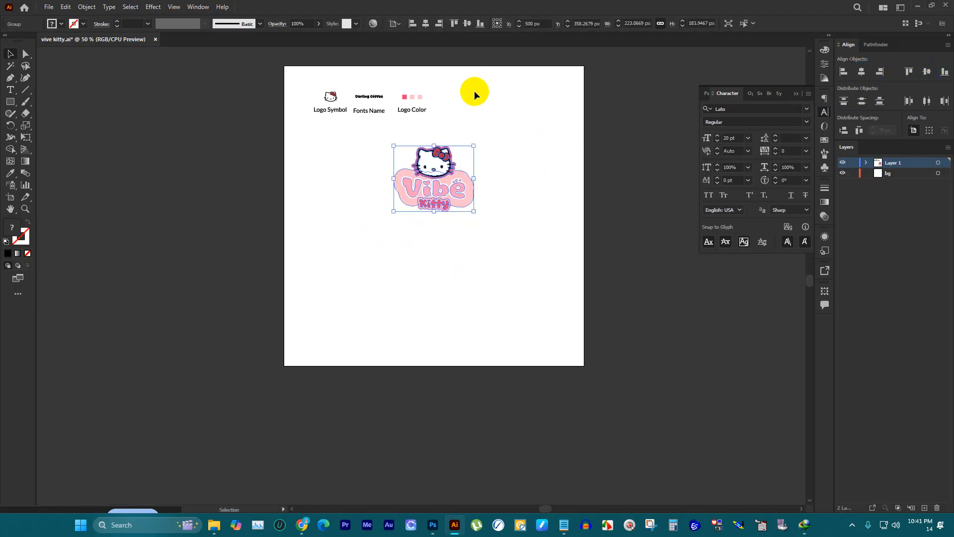
# Step: Move the labelled row below the logo, centre it horizontally on the artboard and enlarge it to about 540 px wide
pyautogui.moveTo(474, 93); pyautogui.dragTo(425, 284)
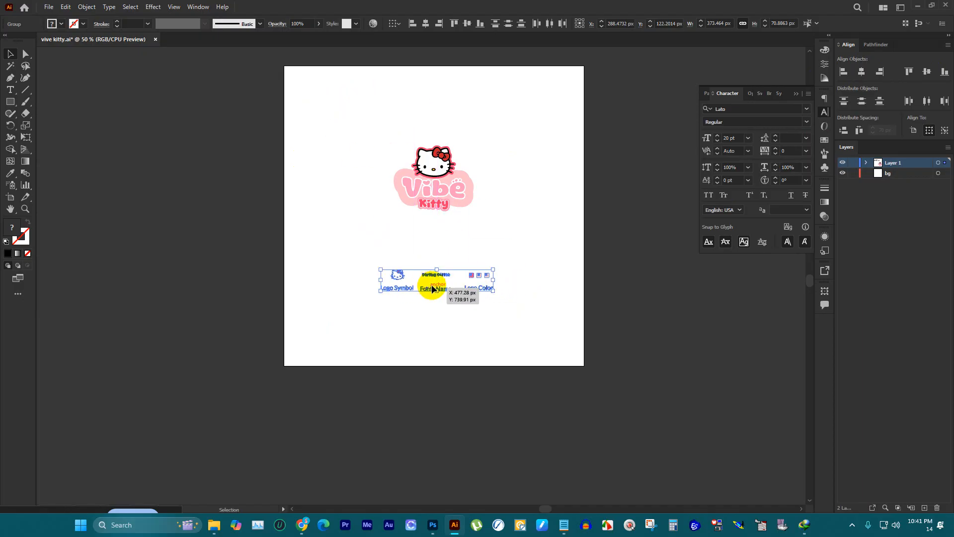
pyautogui.click(861, 103)
pyautogui.click(862, 72)
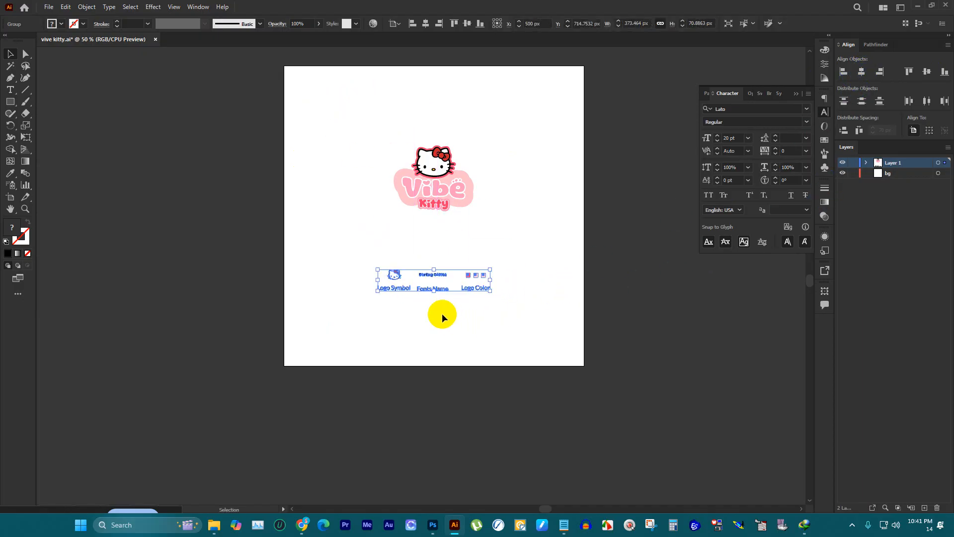
pyautogui.click(519, 222)
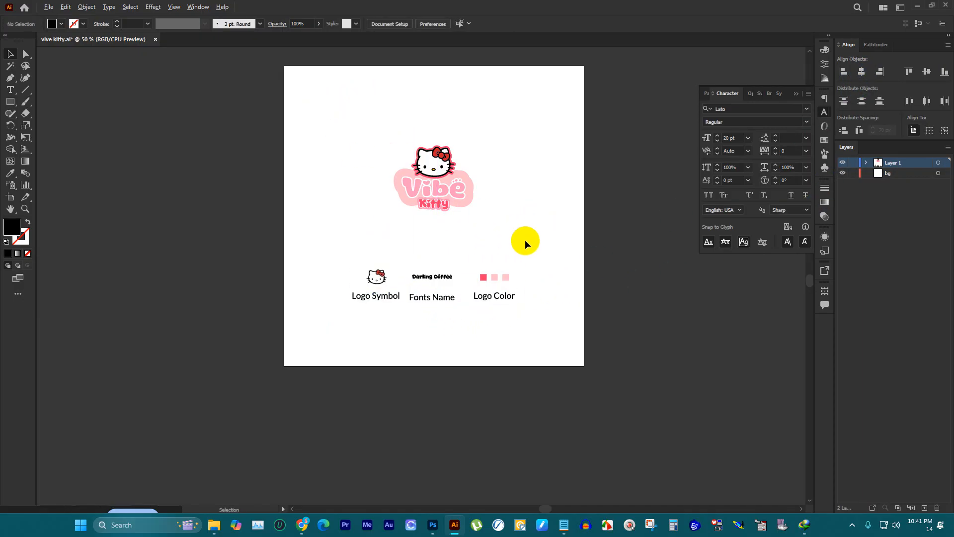
pyautogui.scroll(1, 525, 240)
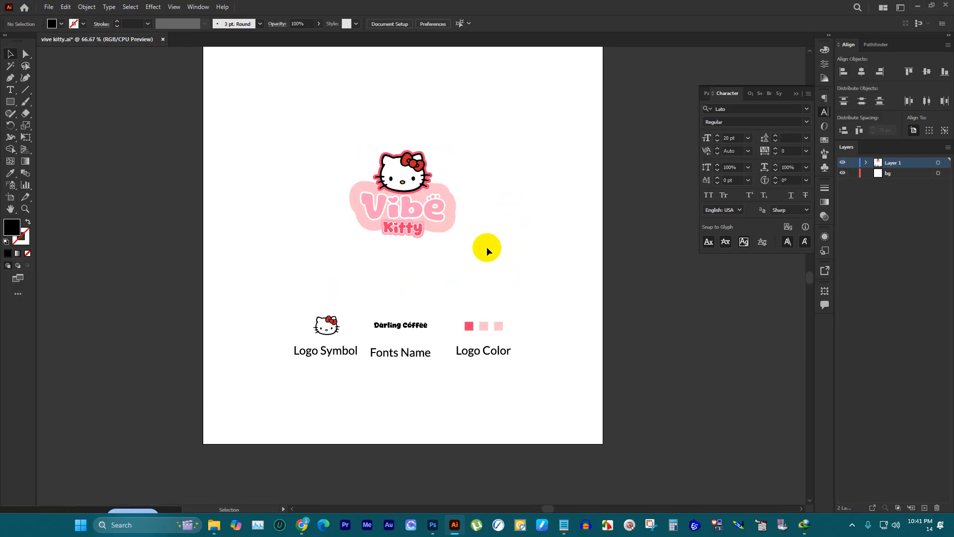
# Step: Ungroup the labelled row and distribute its three items horizontally with 100 px spacing, keeping Logo Symbol as the key object
pyautogui.moveTo(459, 373); pyautogui.dragTo(458, 373)
pyautogui.rightClick(437, 358)
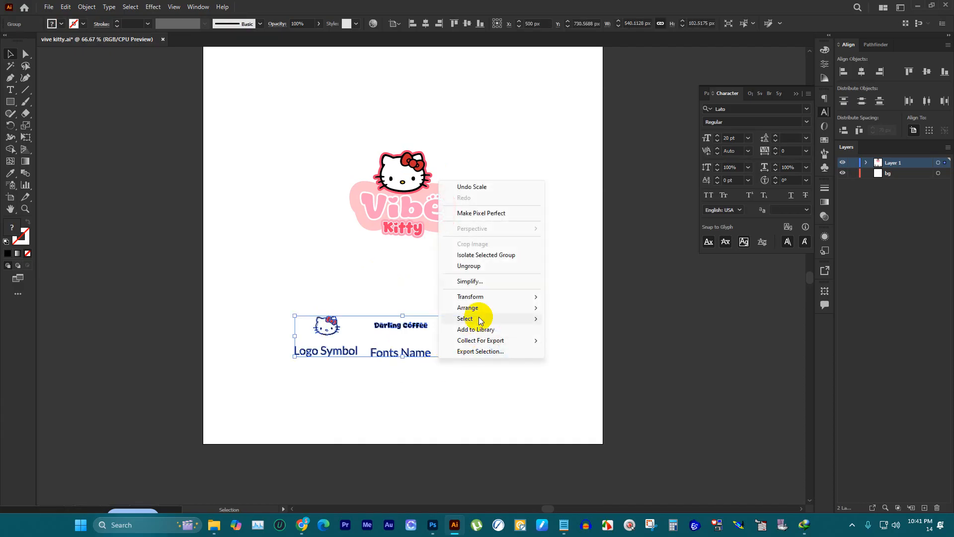
pyautogui.click(476, 266)
pyautogui.click(513, 287)
pyautogui.moveTo(543, 405); pyautogui.dragTo(319, 321)
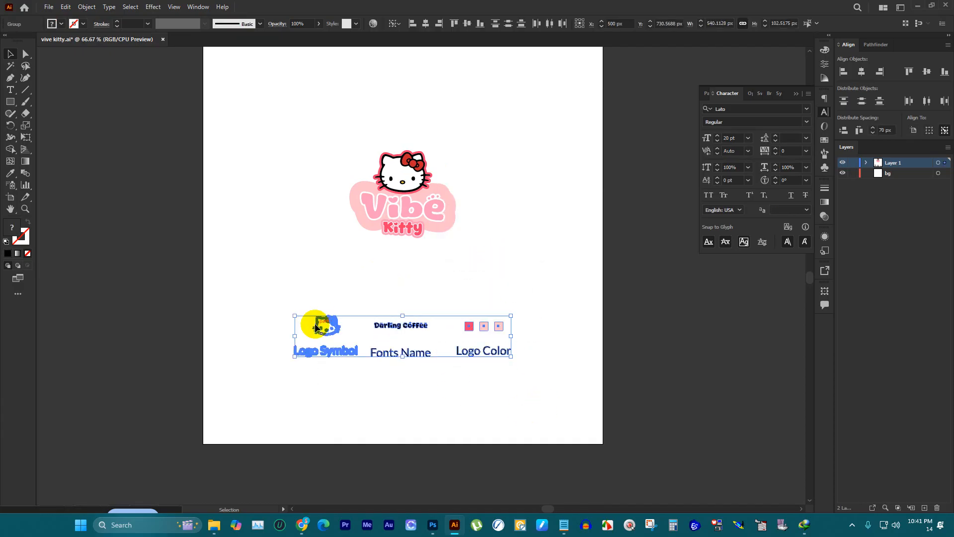
pyautogui.click(879, 71)
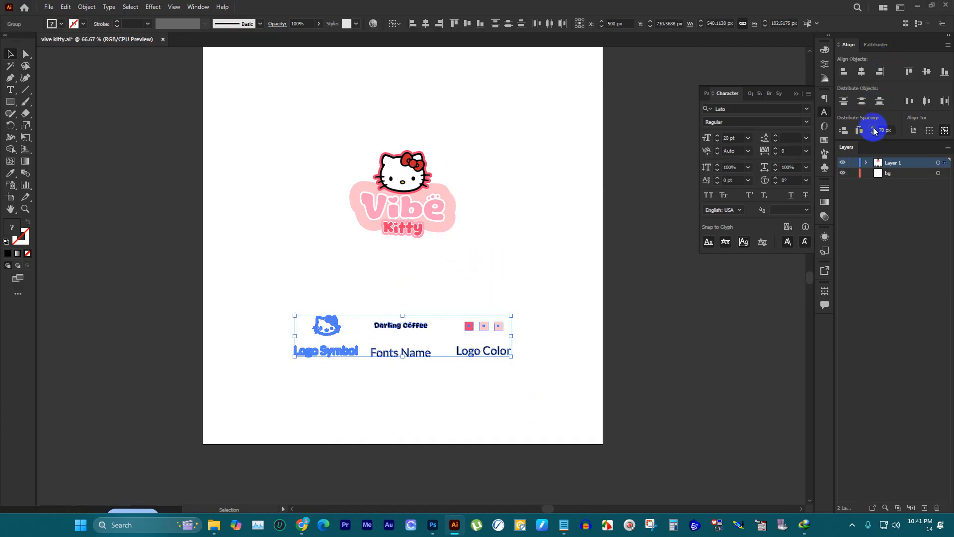
pyautogui.click(860, 130)
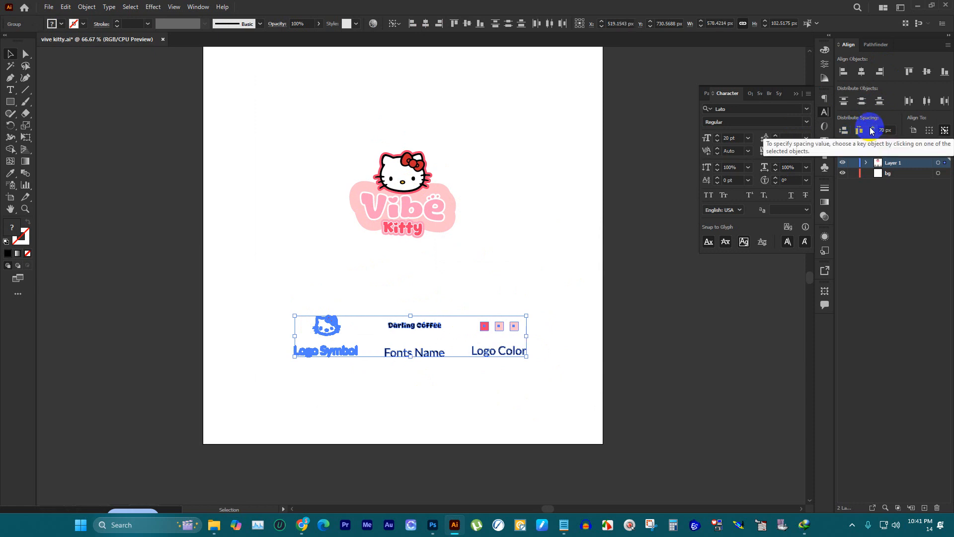
pyautogui.click(873, 127)
pyautogui.click(860, 130)
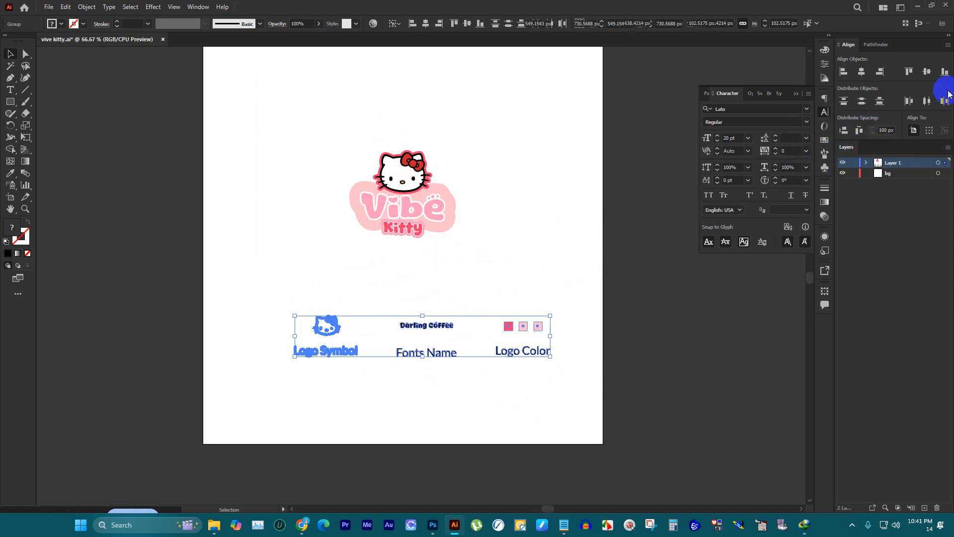
# Step: Regroup the three labelled items and centre the row horizontally on the artboard under the logo
pyautogui.hotkey('ctrl', 'g')
pyautogui.click(860, 72)
pyautogui.click(512, 165)
pyautogui.scroll(3, 467, 187)
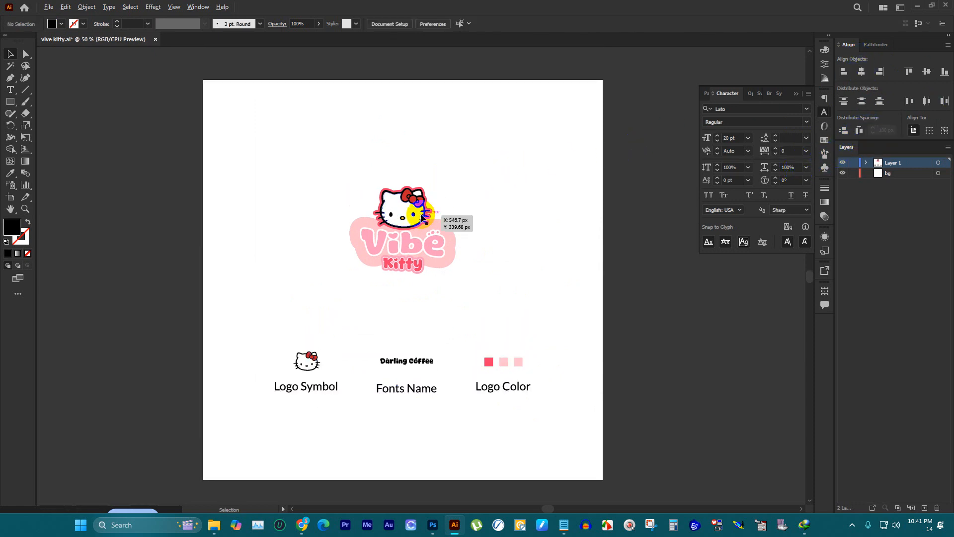
pyautogui.scroll(-5, 424, 213)
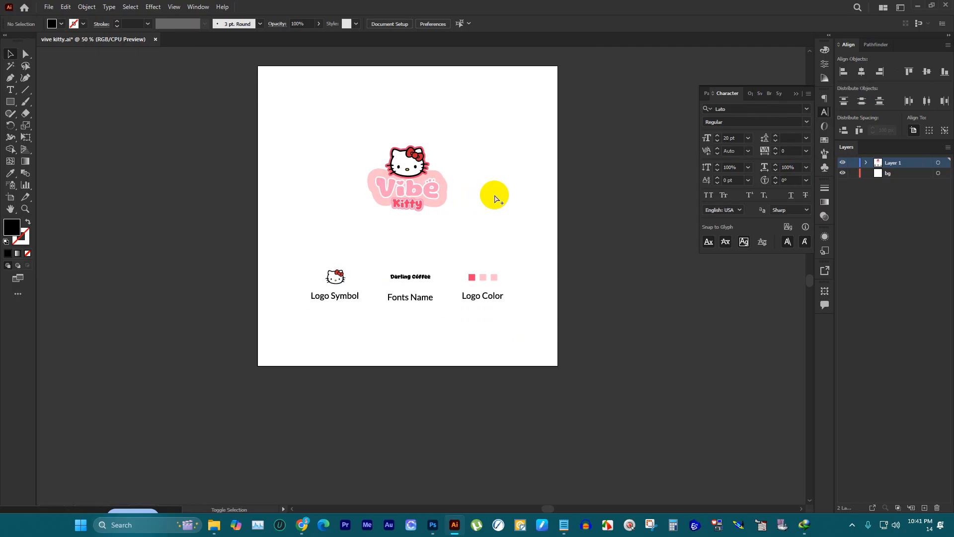
# Step: Duplicate the full logo in place and enlarge the copy from its centre to about 834 px wide
pyautogui.click(450, 192)
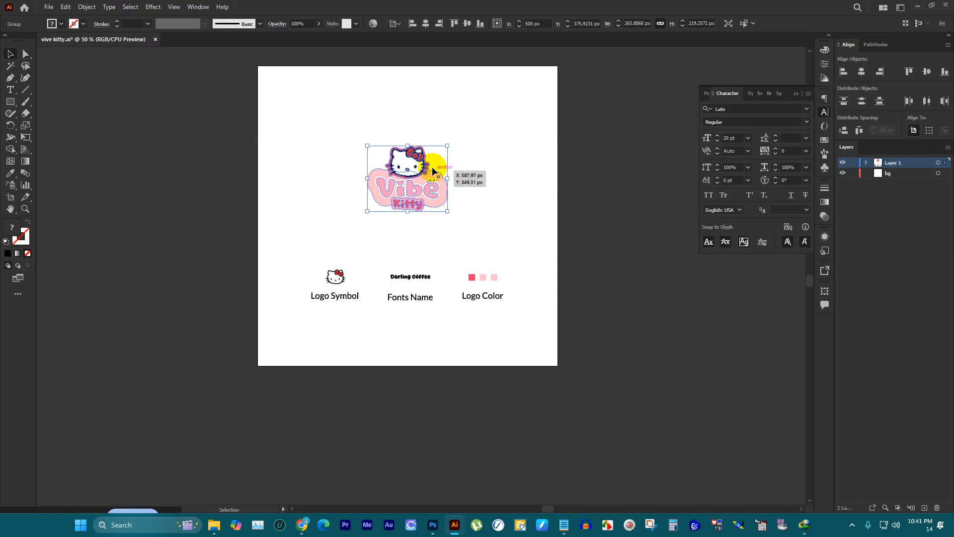
pyautogui.click(485, 282)
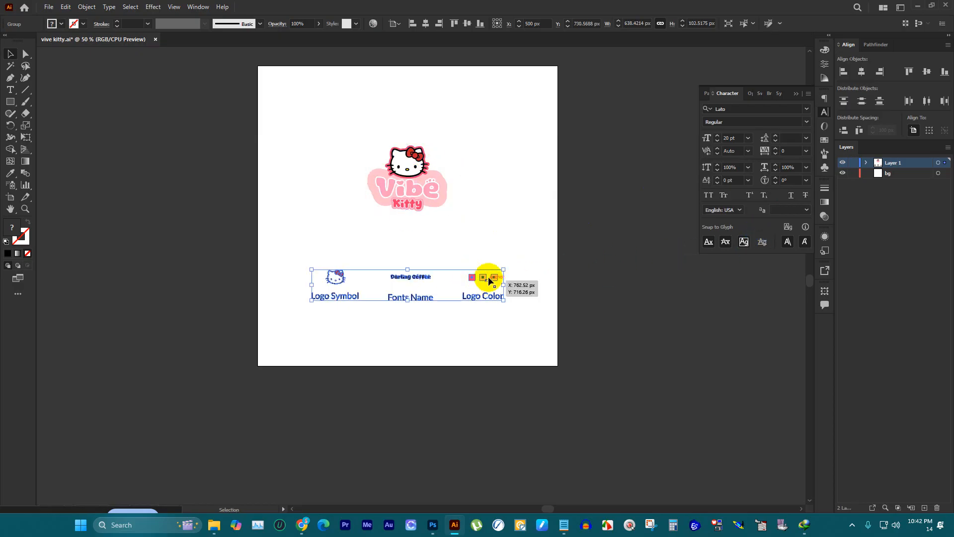
pyautogui.click(586, 229)
pyautogui.click(404, 169)
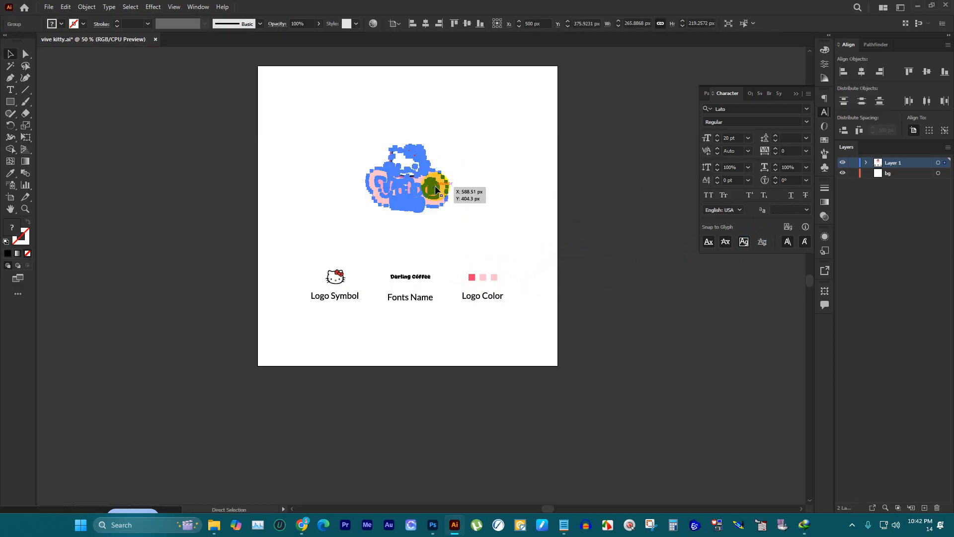
pyautogui.hotkey('ctrl', 'c')
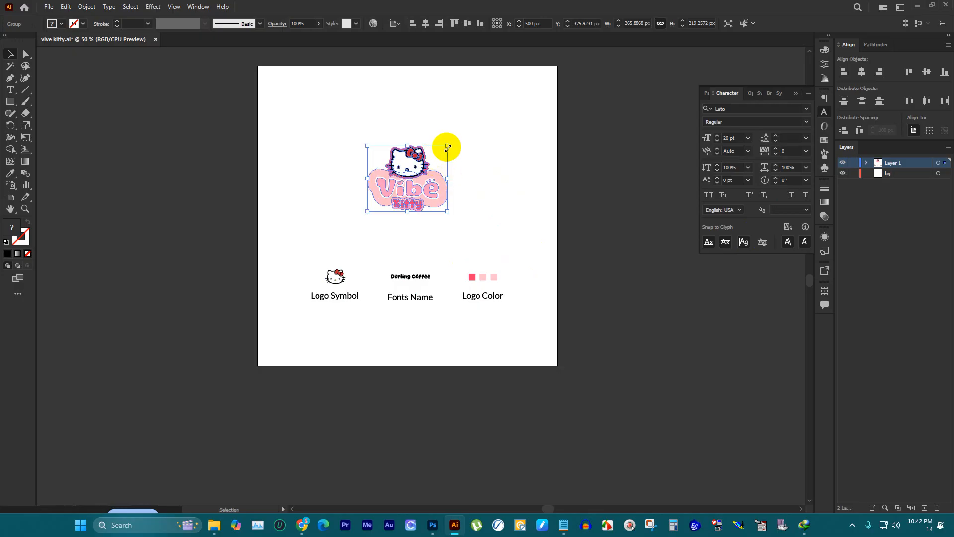
pyautogui.press('ctrl')
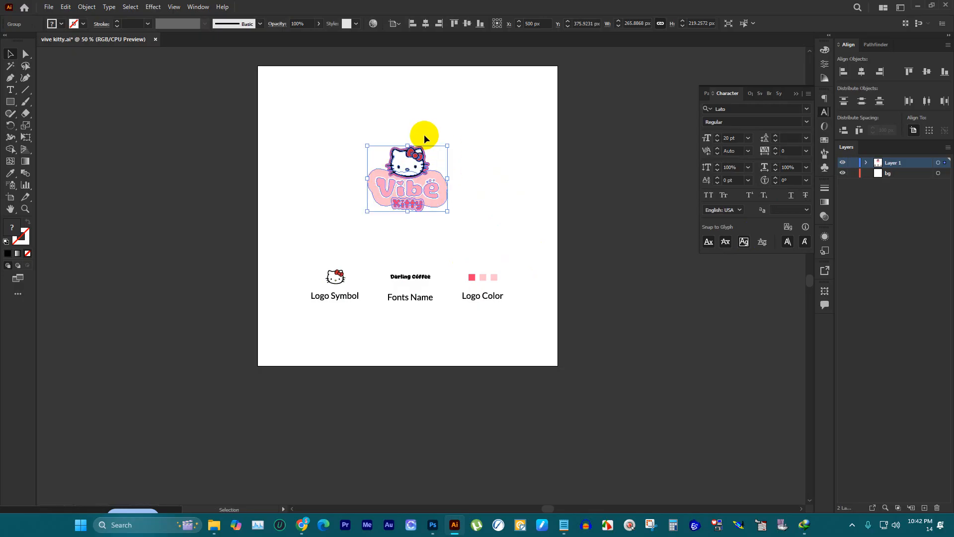
pyautogui.moveTo(411, 145); pyautogui.dragTo(435, 75)
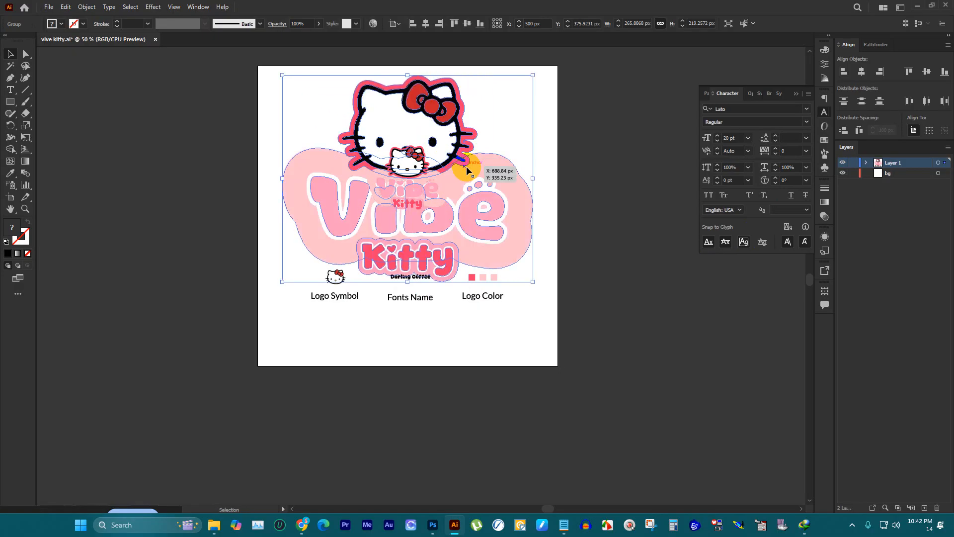
# Step: Ungroup the enlarged logo copy and move its kitty head and Vibe Kitty wordmark apart, beyond opposite upper corners of the artboard
pyautogui.scroll(2, 450, 174)
pyautogui.moveTo(426, 181); pyautogui.dragTo(367, 120)
pyautogui.scroll(-2, 525, 158)
pyautogui.rightClick(561, 114)
pyautogui.click(610, 198)
pyautogui.click(620, 81)
pyautogui.moveTo(519, 112); pyautogui.dragTo(618, 223)
pyautogui.scroll(2, 589, 162)
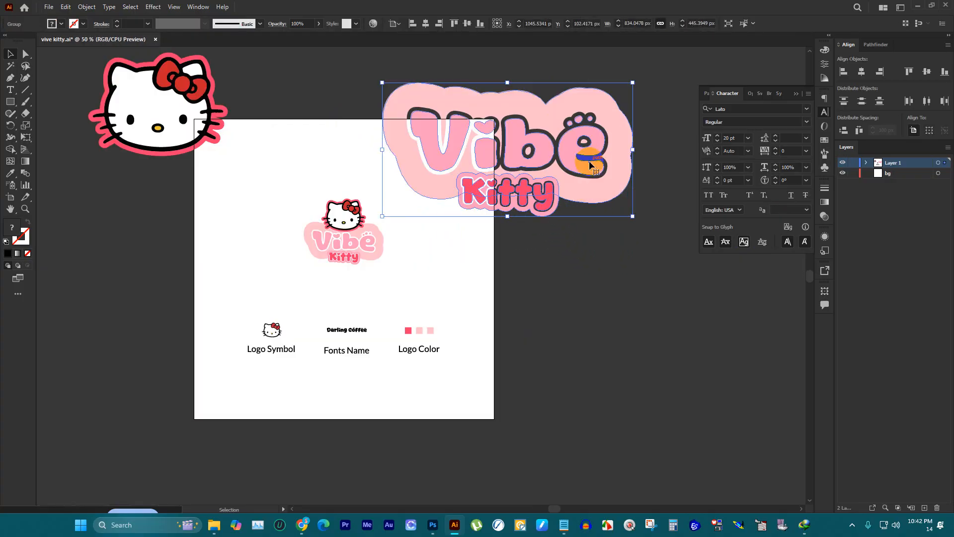
# Step: Move the large Vibe Kitty wordmark over the artboard's upper-left area and scale it to about 768 px wide
pyautogui.moveTo(573, 171); pyautogui.dragTo(390, 179)
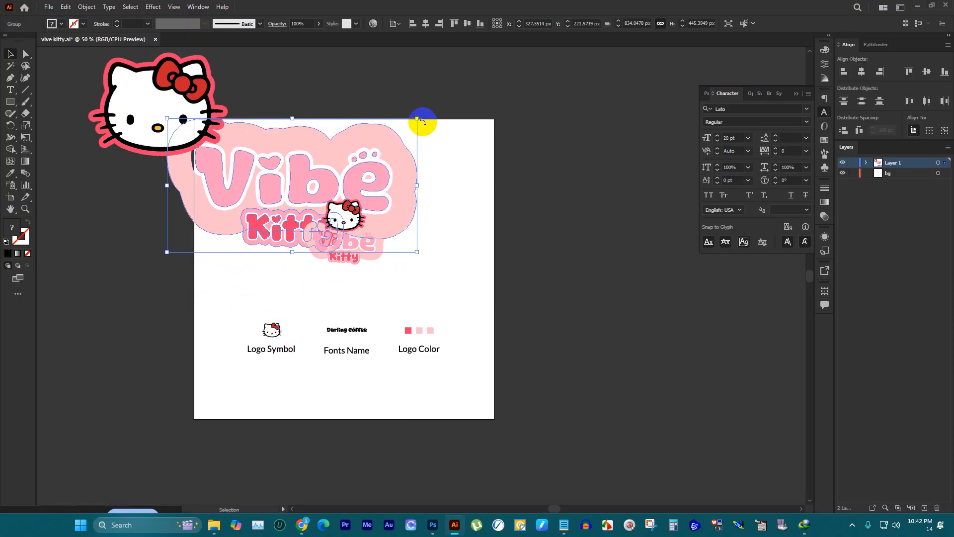
pyautogui.moveTo(417, 119); pyautogui.dragTo(497, 76)
pyautogui.moveTo(446, 148); pyautogui.dragTo(401, 194)
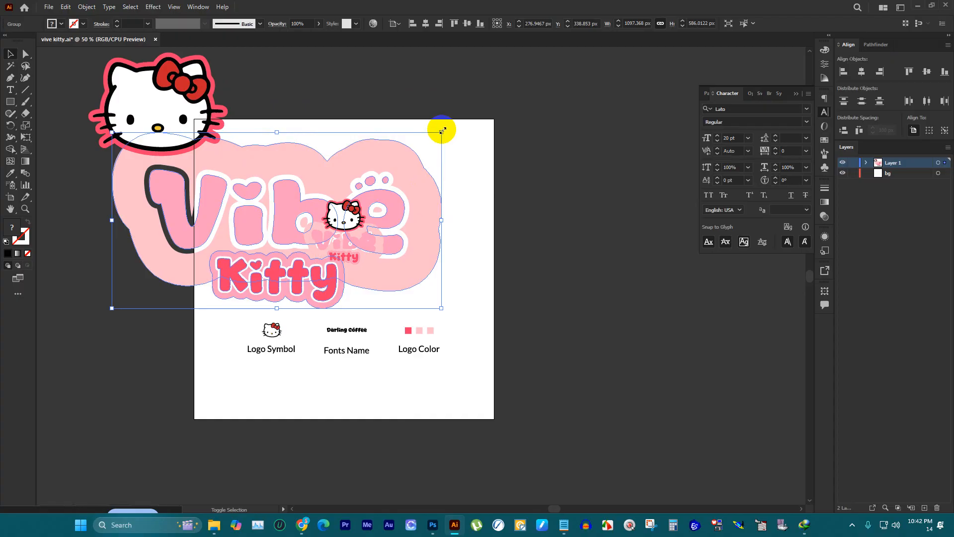
pyautogui.moveTo(441, 131); pyautogui.dragTo(399, 155)
pyautogui.moveTo(273, 185); pyautogui.dragTo(292, 154)
pyautogui.moveTo(416, 116); pyautogui.dragTo(360, 146)
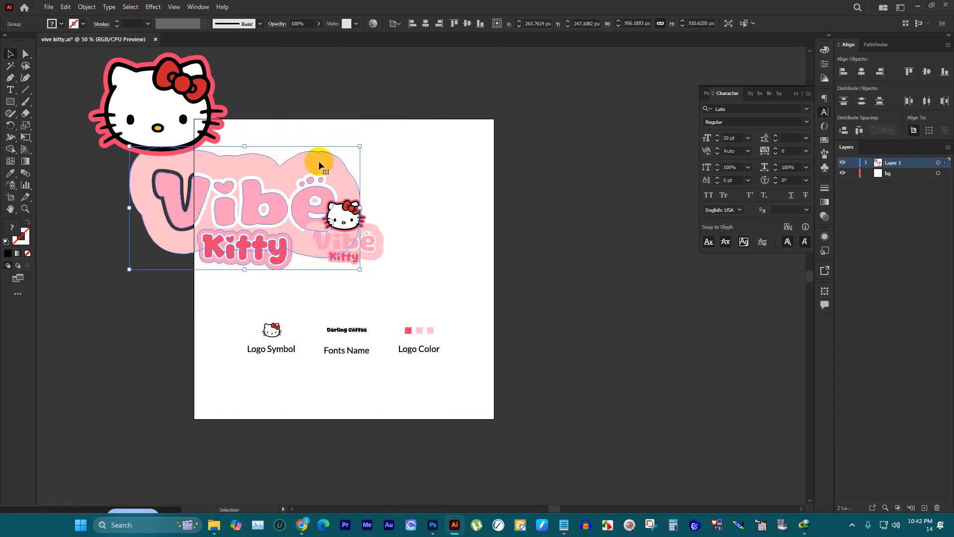
pyautogui.moveTo(312, 172); pyautogui.dragTo(342, 156)
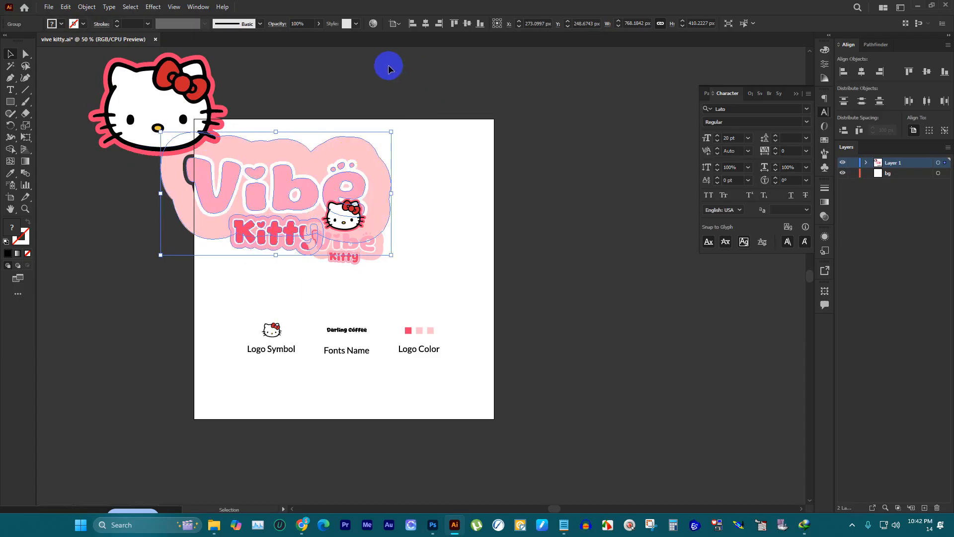
# Step: Move the large kitty head off the artboard's right side and lower the large wordmark's opacity to 21%
pyautogui.moveTo(155, 95); pyautogui.dragTo(579, 234)
pyautogui.scroll(2, 438, 128)
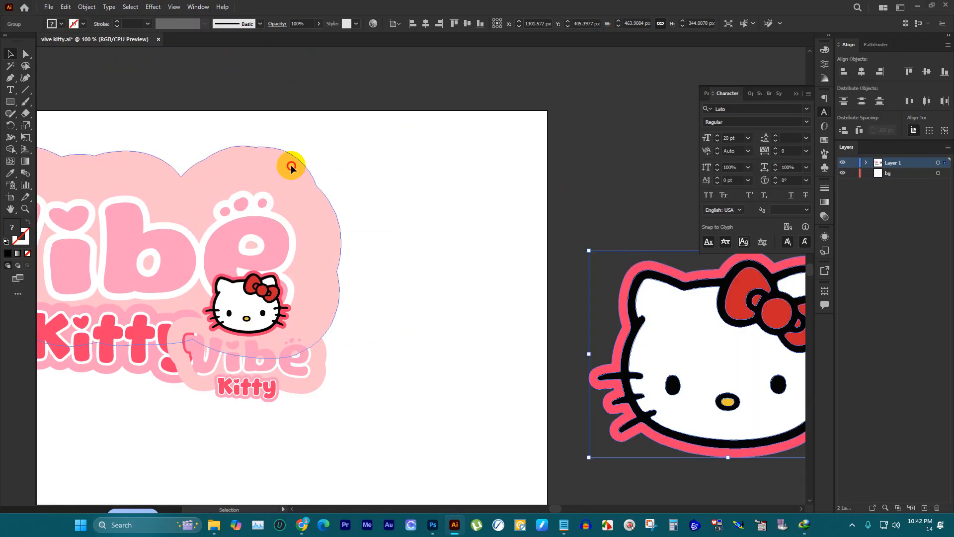
pyautogui.click(292, 165)
pyautogui.scroll(-2, 465, 114)
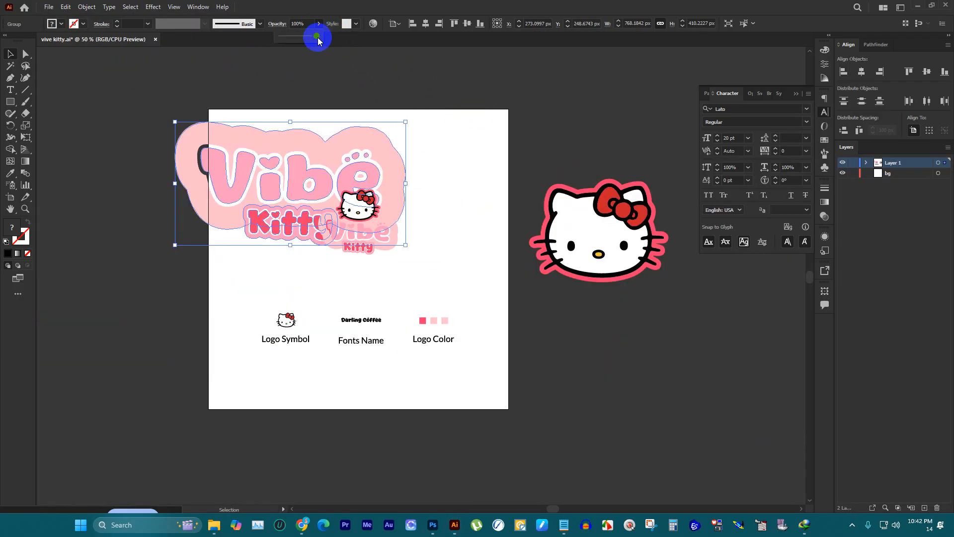
pyautogui.moveTo(292, 38); pyautogui.dragTo(290, 38)
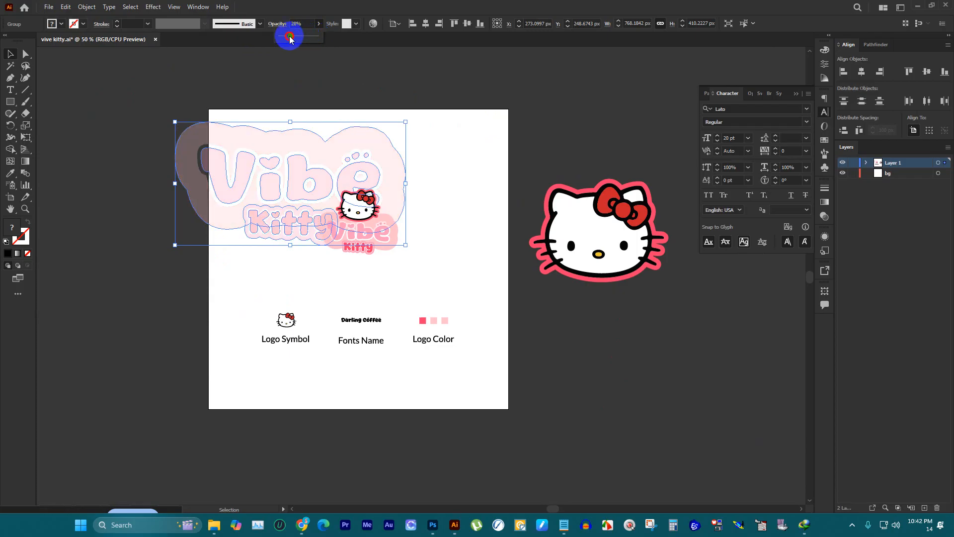
pyautogui.scroll(1, 335, 90)
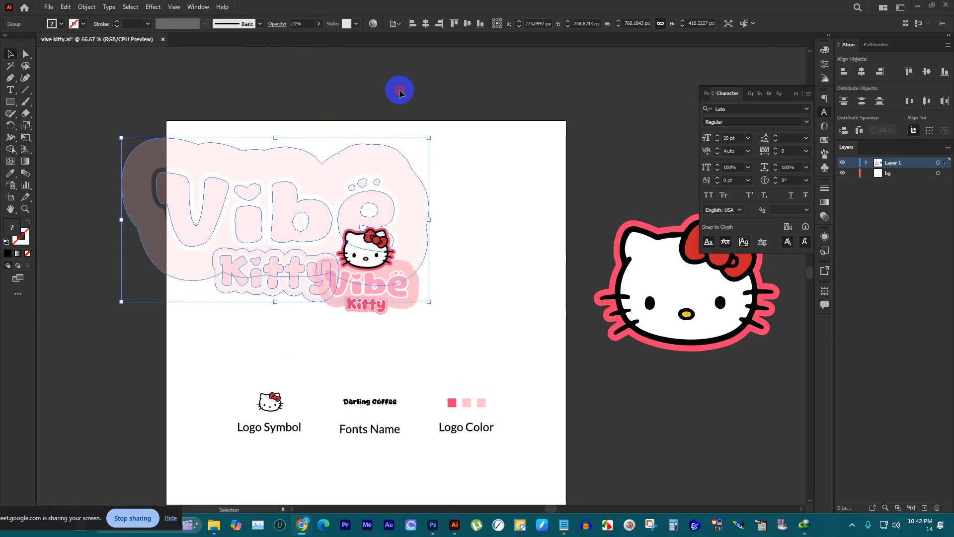
# Step: Shrink the faded wordmark to about 578 px wide and place it at the artboard's top-left corner, overlapping the left edge
pyautogui.click(398, 89)
pyautogui.moveTo(393, 188); pyautogui.dragTo(396, 153)
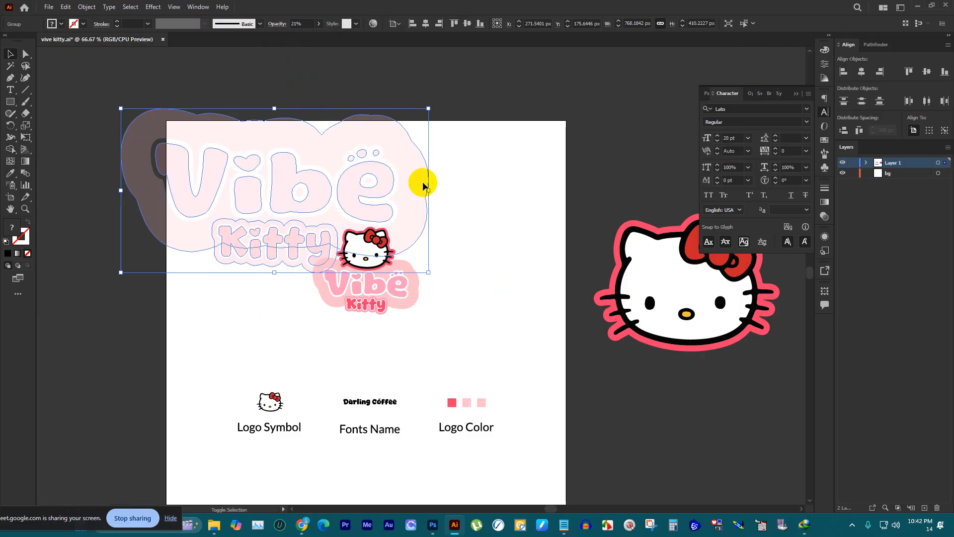
pyautogui.moveTo(426, 188); pyautogui.dragTo(351, 174)
pyautogui.click(422, 154)
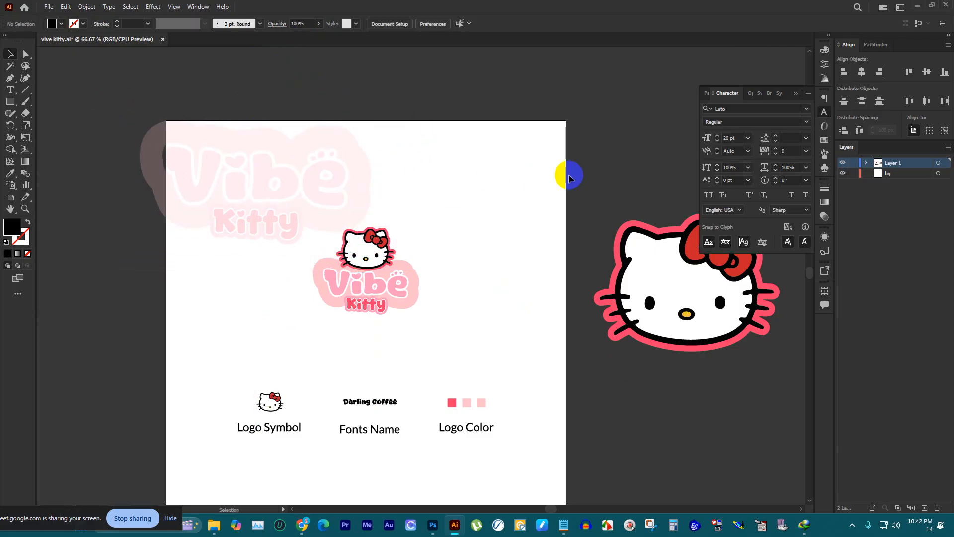
pyautogui.click(355, 184)
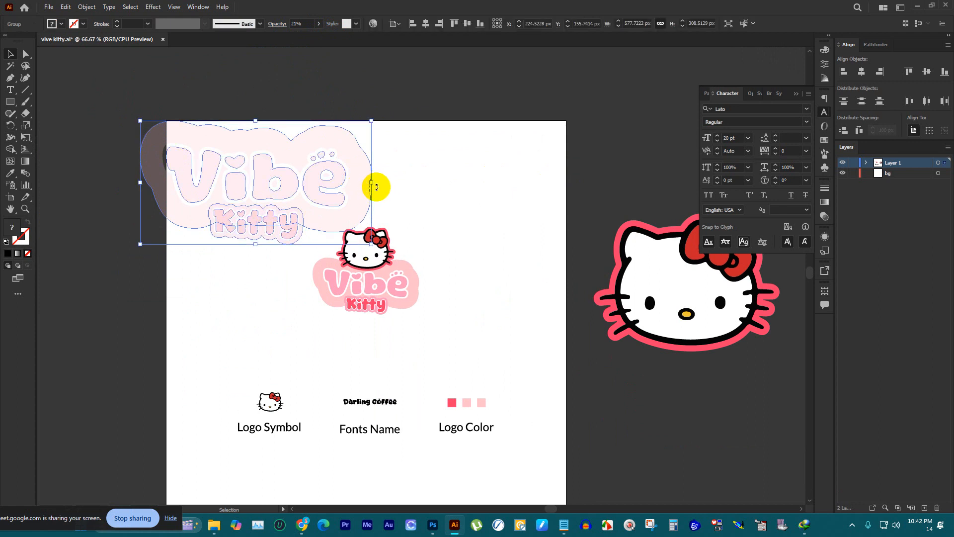
pyautogui.click(475, 171)
pyautogui.scroll(-2, 476, 171)
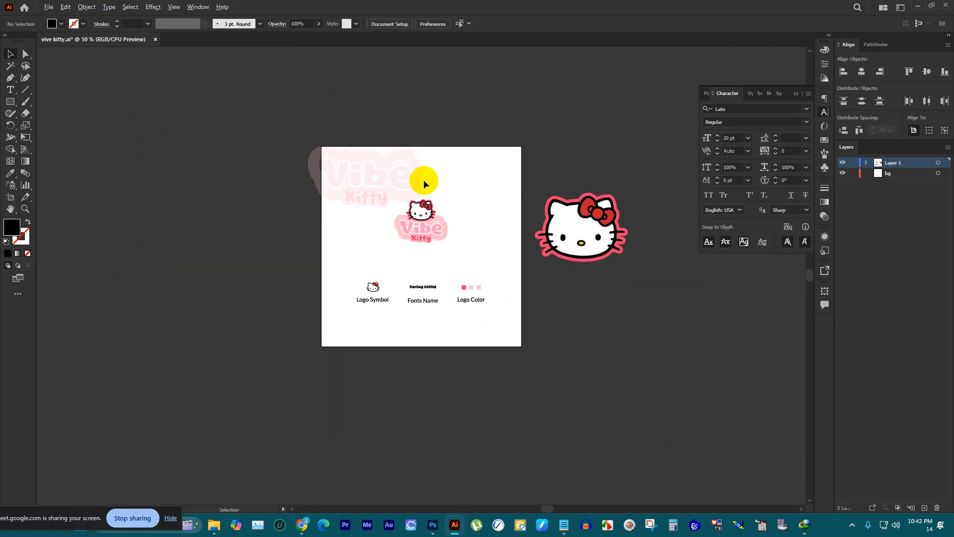
# Step: Nudge the faded wordmark slightly up at the artboard's top-left corner and set its opacity to 5%
pyautogui.scroll(2, 429, 181)
pyautogui.moveTo(400, 167); pyautogui.dragTo(400, 165)
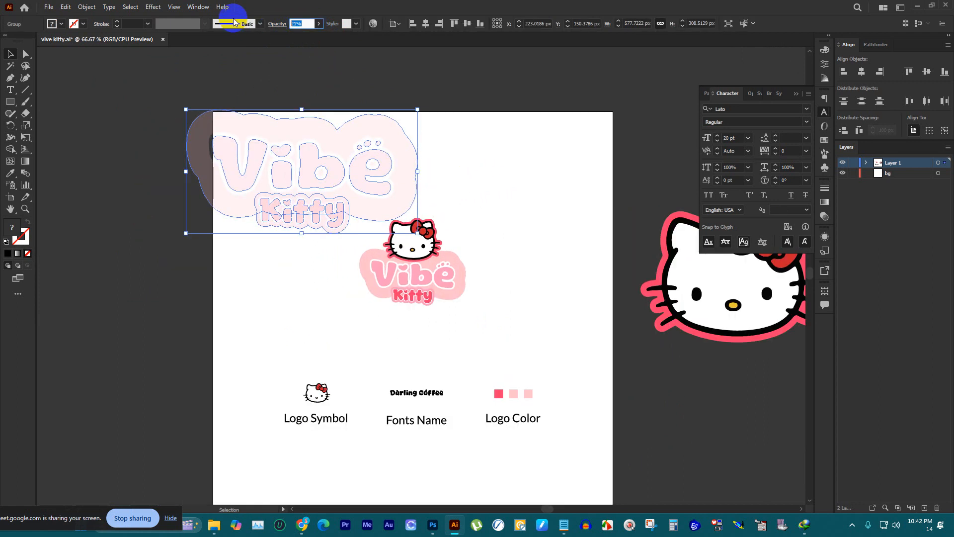
pyautogui.write('5')
pyautogui.press('Return')
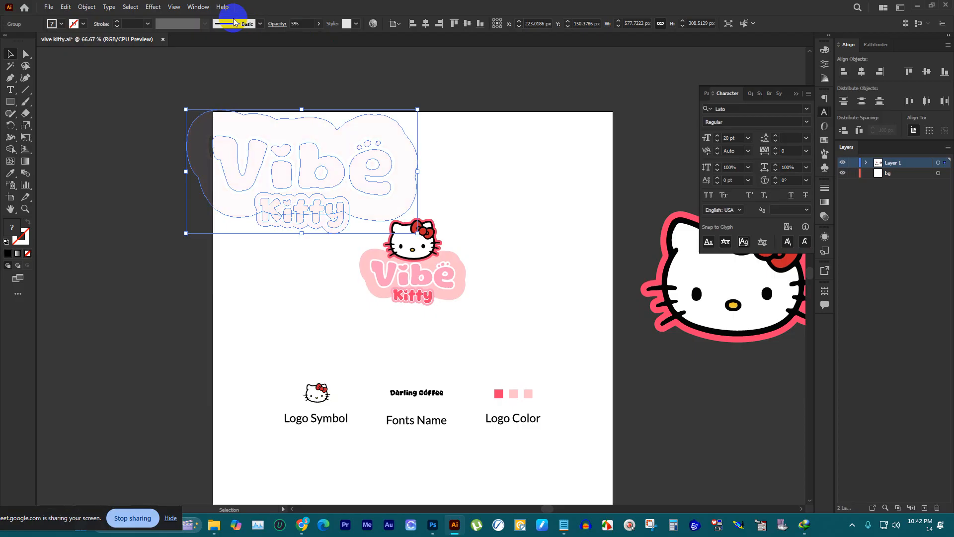
pyautogui.click(404, 98)
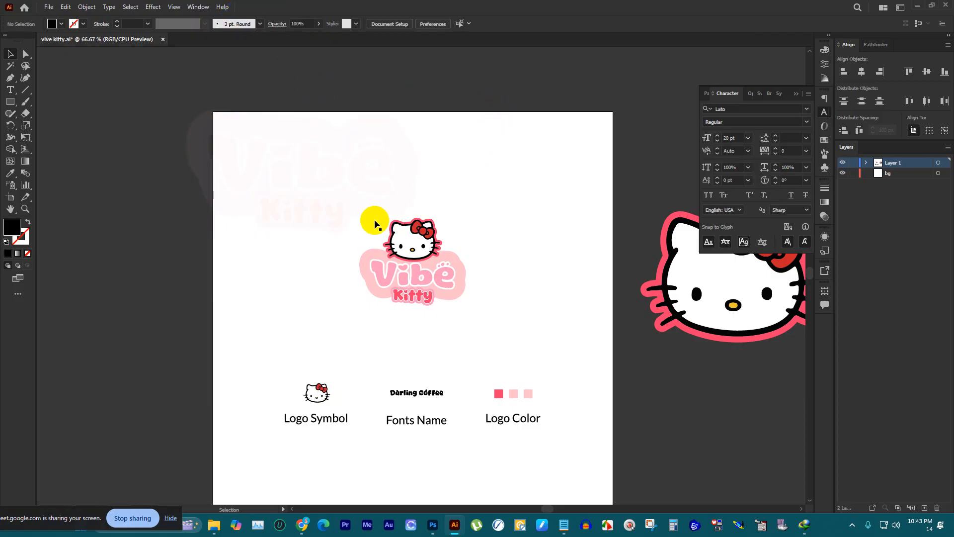
# Step: Move the large kitty head over the artboard's lower-right corner and enlarge it to about 748 px wide
pyautogui.scroll(-2, 497, 218)
pyautogui.scroll(-1, 473, 249)
pyautogui.moveTo(611, 271); pyautogui.dragTo(472, 381)
pyautogui.moveTo(592, 296); pyautogui.dragTo(696, 258)
pyautogui.moveTo(674, 332); pyautogui.dragTo(632, 349)
pyautogui.moveTo(642, 243); pyautogui.dragTo(615, 264)
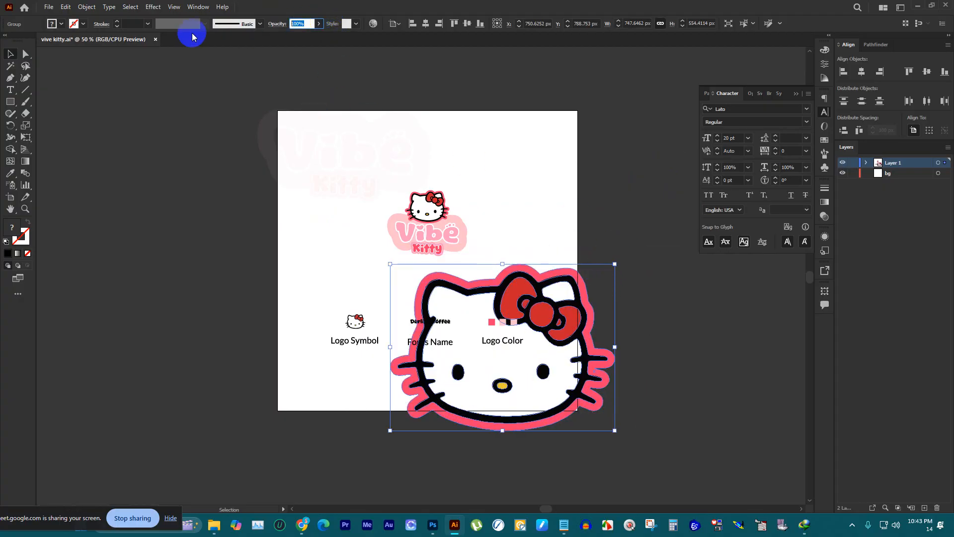
# Step: Set the large kitty head's opacity to 5% and deselect it
pyautogui.write('5')
pyautogui.press('Return')
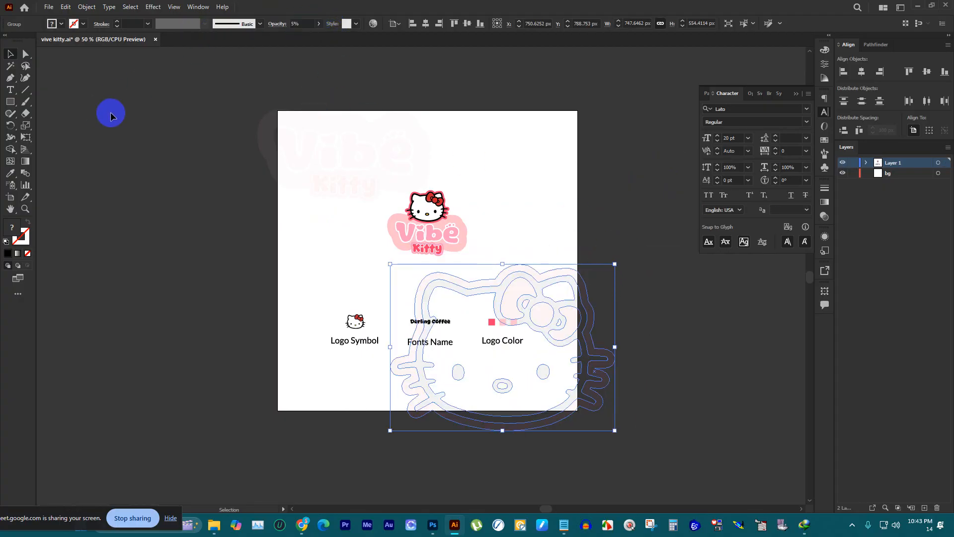
pyautogui.click(110, 112)
pyautogui.click(650, 252)
pyautogui.scroll(1, 628, 263)
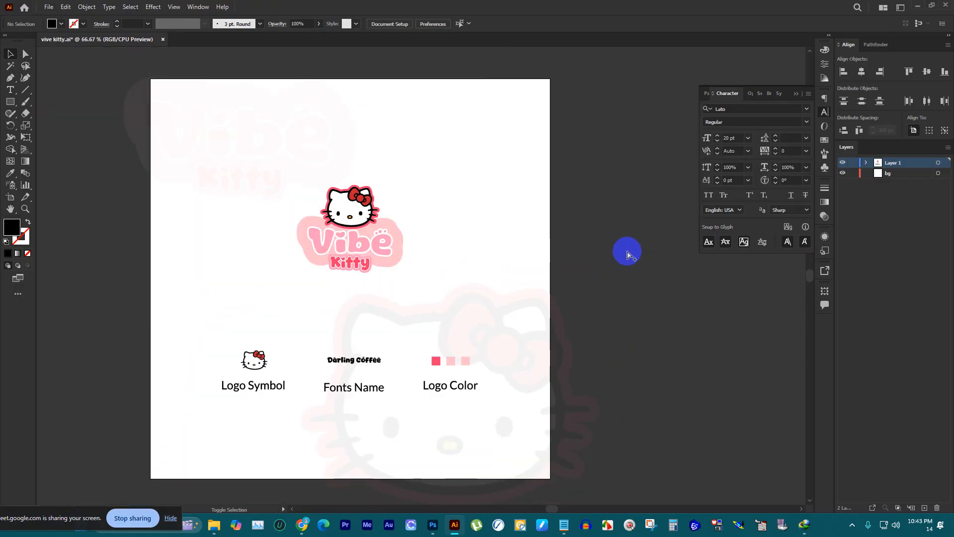
# Step: Export the artboard for web as a medium-quality JPEG at 4000 × 4000 px, named p1.jpg, in the DOWNLOAD folder
pyautogui.hotkey('ctrl', 'alt', 'shift', 's')
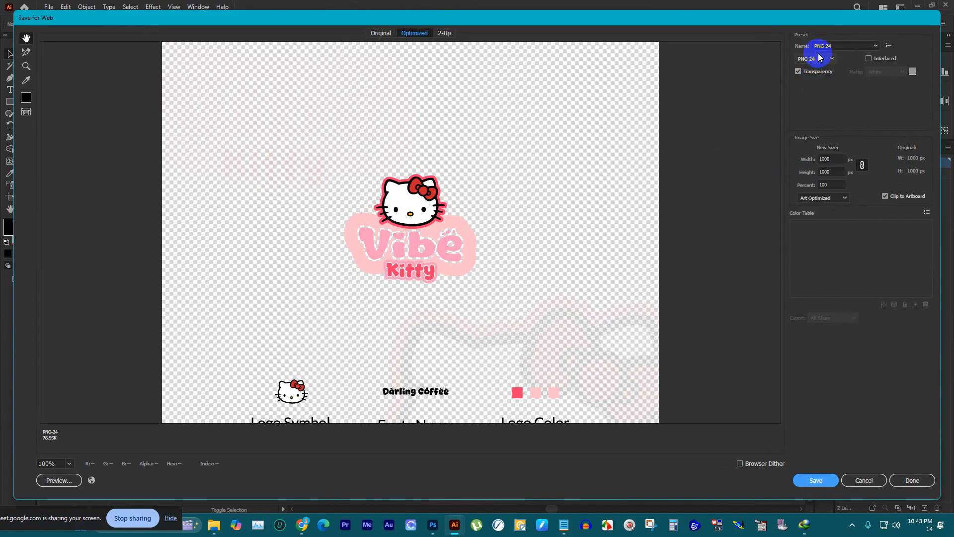
pyautogui.click(818, 57)
pyautogui.click(819, 79)
pyautogui.click(832, 158)
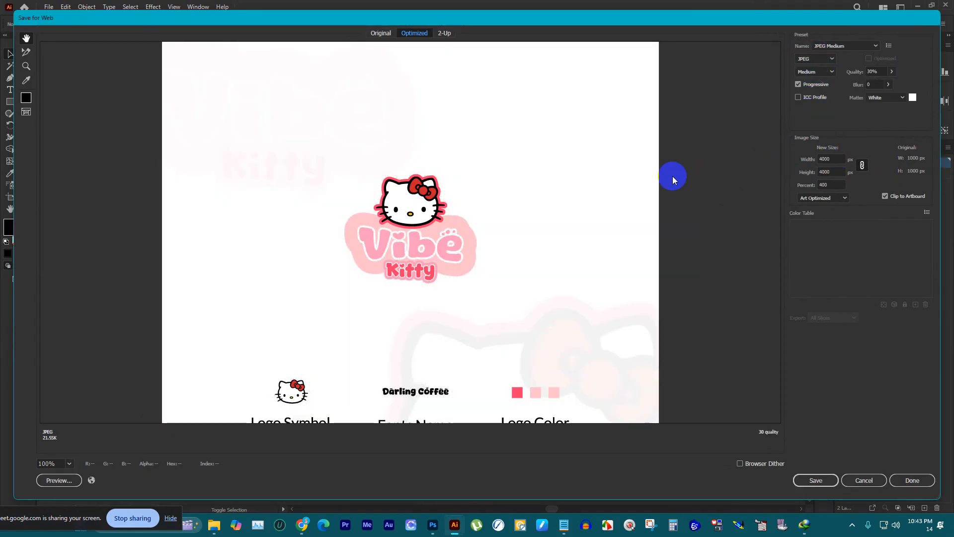
pyautogui.press('Return')
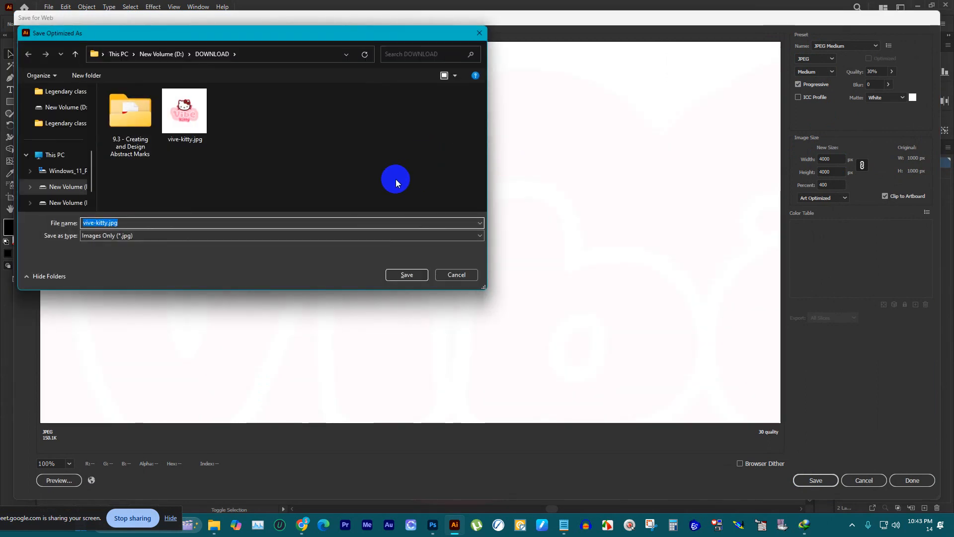
pyautogui.write('df')
pyautogui.press('Return')
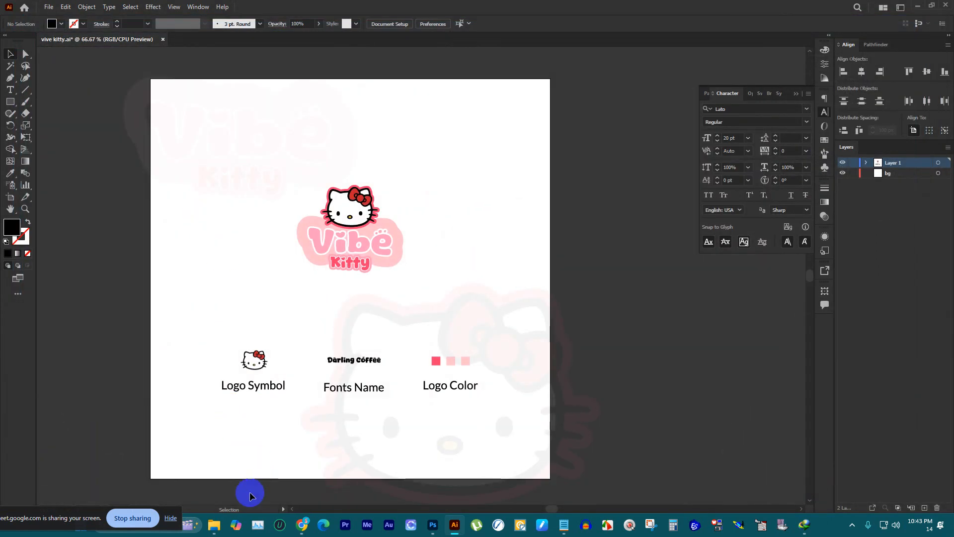
# Step: In File Explorer, go to the DOWNLOAD folder on drive D: and open p1.jpg to check the exported presentation
pyautogui.click(214, 524)
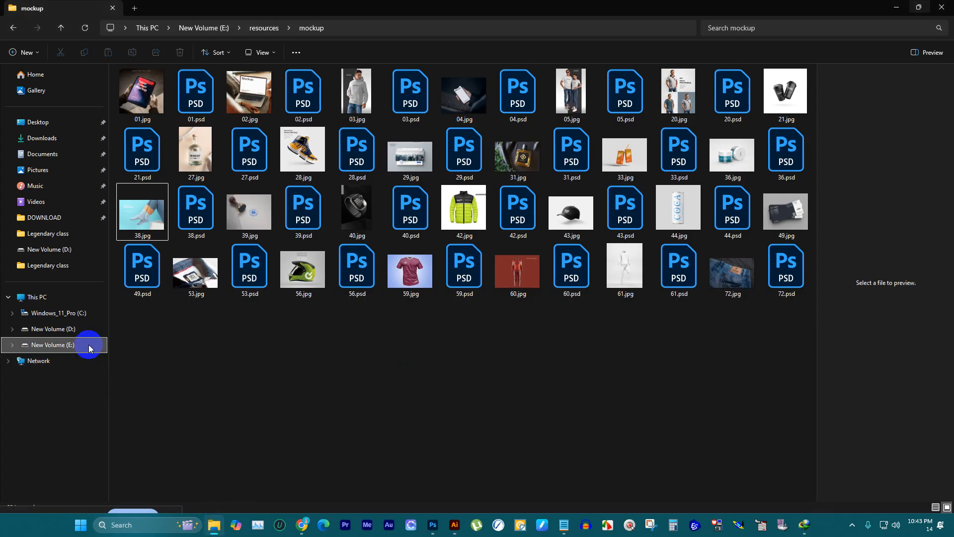
pyautogui.rightClick(213, 527)
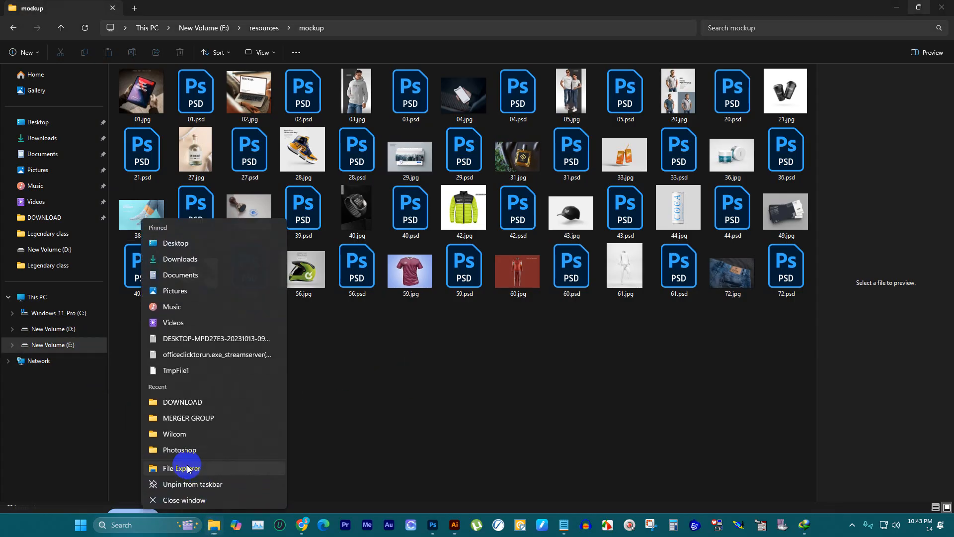
pyautogui.click(187, 463)
pyautogui.doubleClick(294, 102)
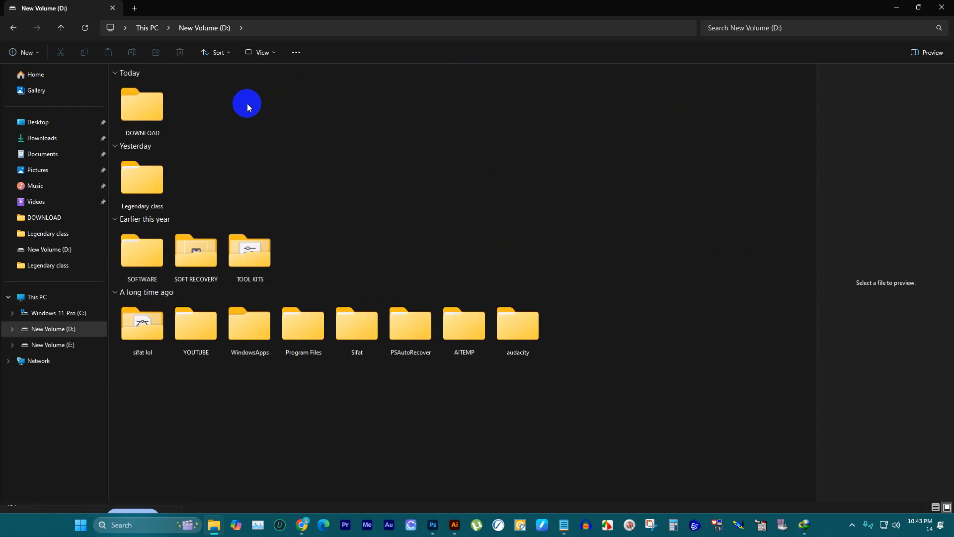
pyautogui.doubleClick(143, 105)
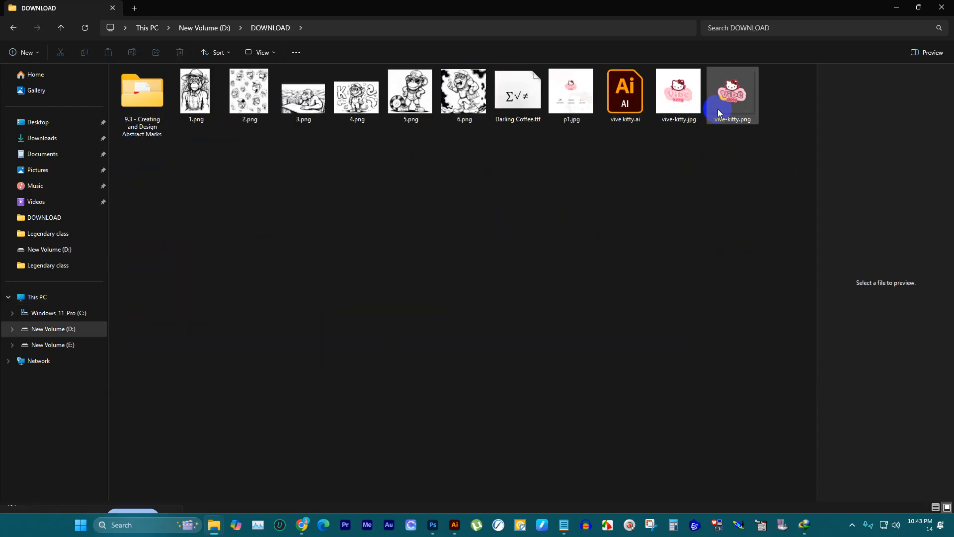
pyautogui.click(579, 94)
pyautogui.doubleClick(579, 93)
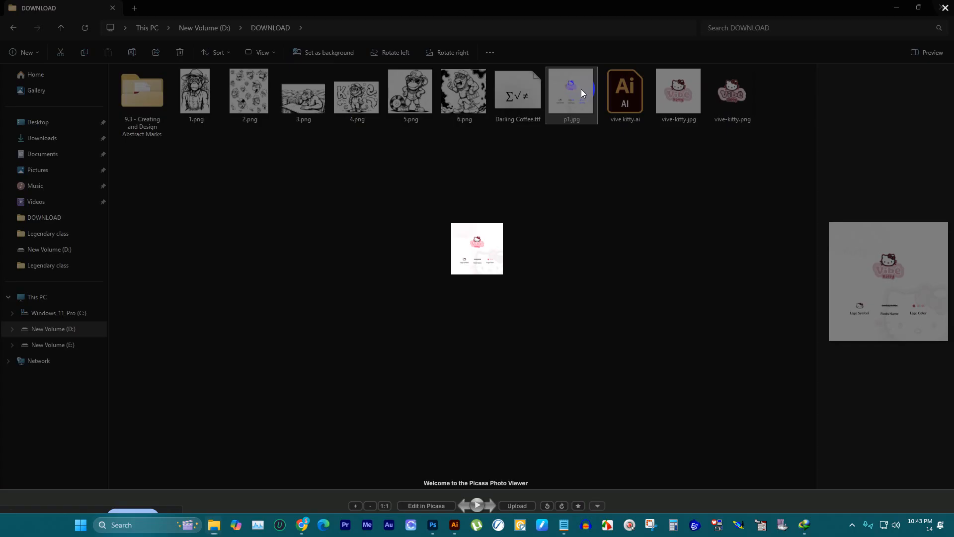
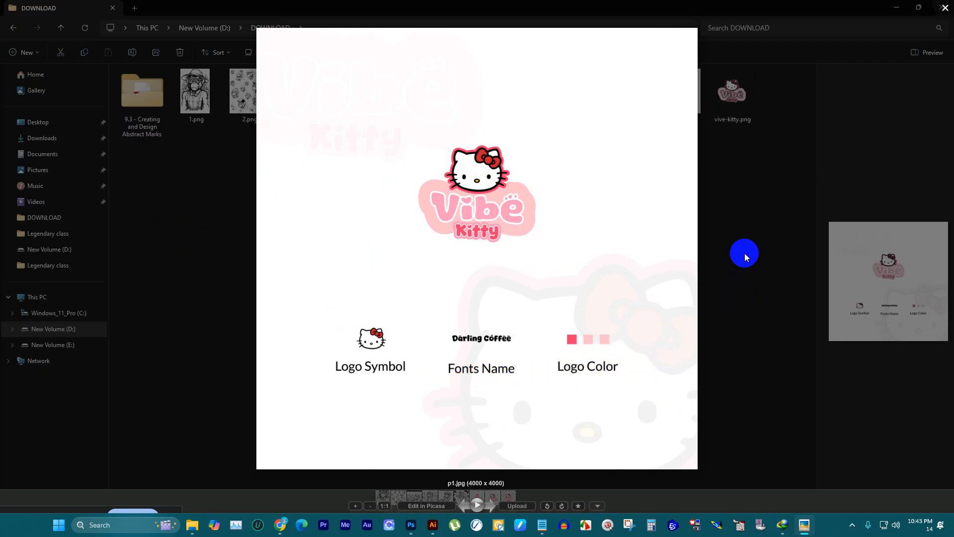
# Step: Close the p1.jpg preview and switch to the File Explorer window showing the mockup folder on drive E:
pyautogui.click(744, 253)
pyautogui.click(692, 21)
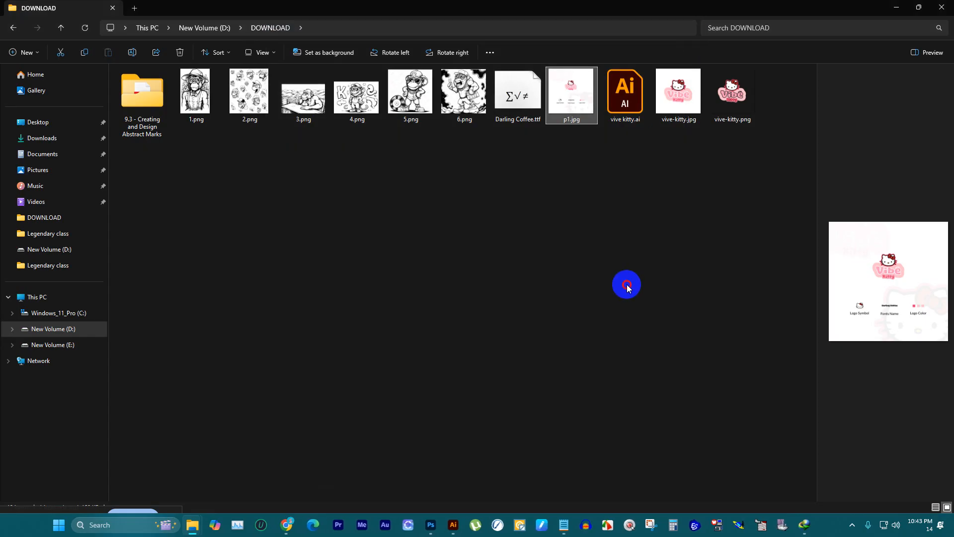
pyautogui.click(576, 95)
pyautogui.hotkey('alt', 'Tab')
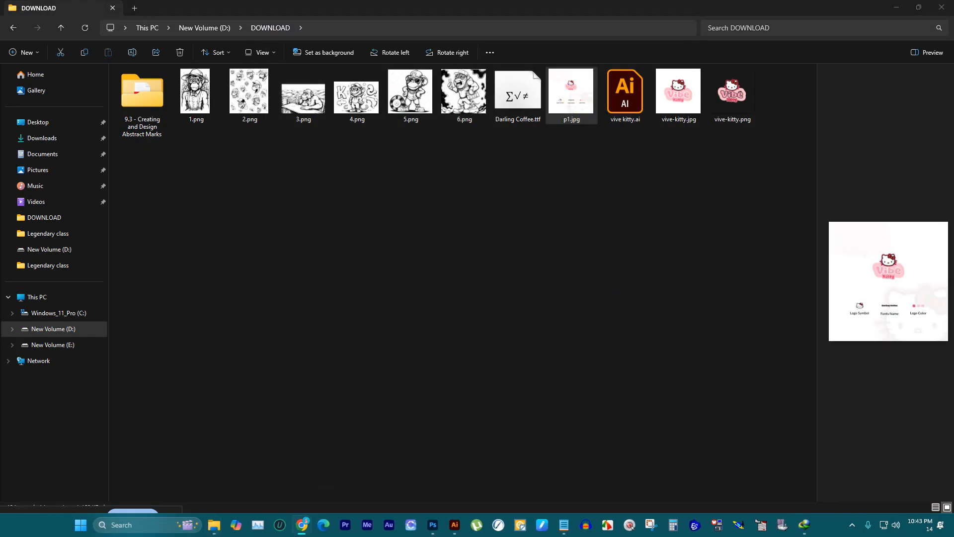
pyautogui.click(687, 178)
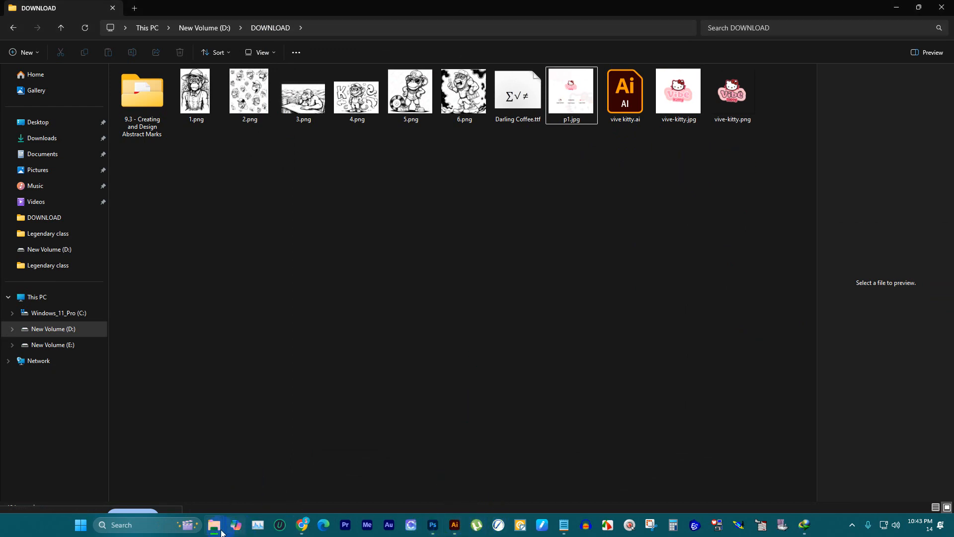
pyautogui.moveTo(216, 527)
pyautogui.click(199, 474)
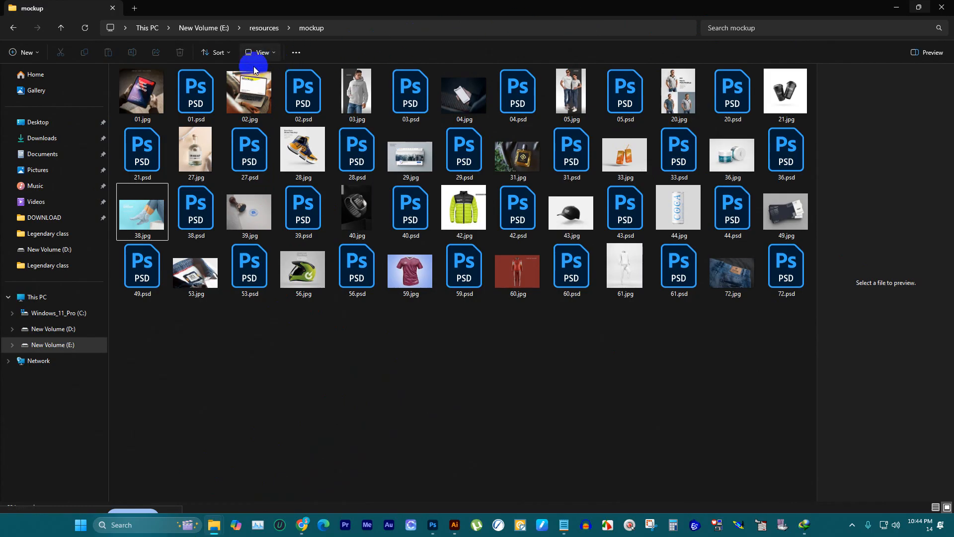
# Step: Preview the mockup images 03, 04, 05, 20, 44 and 53 to choose one for the logo
pyautogui.click(374, 96)
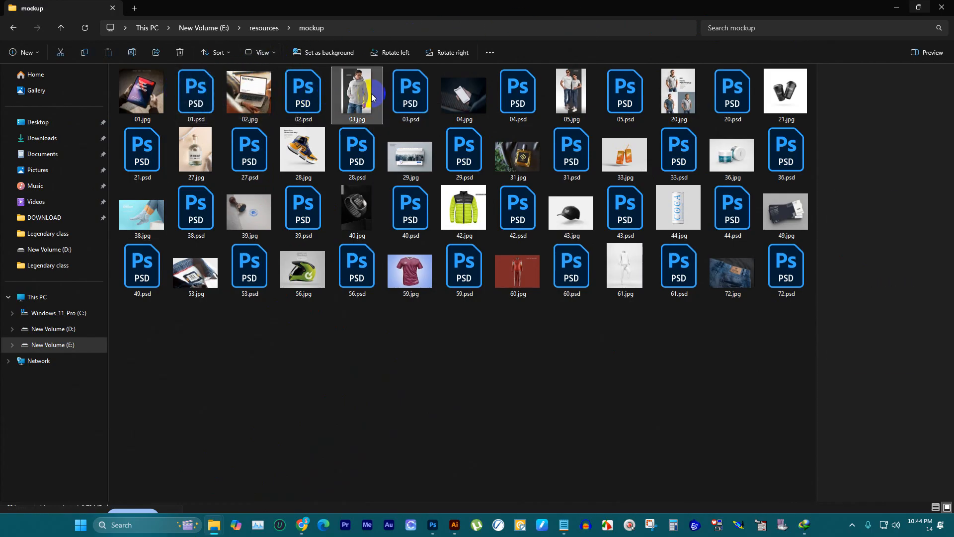
pyautogui.click(456, 98)
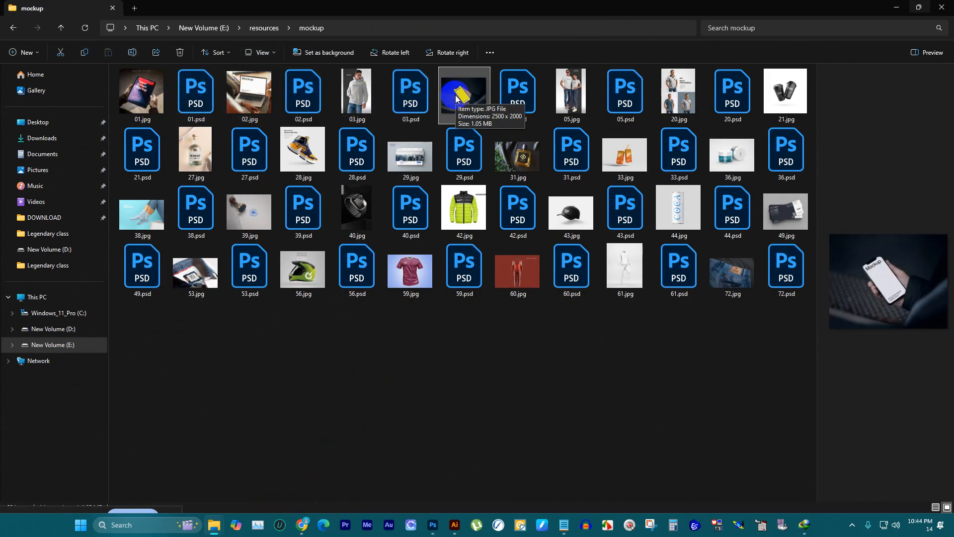
pyautogui.click(571, 93)
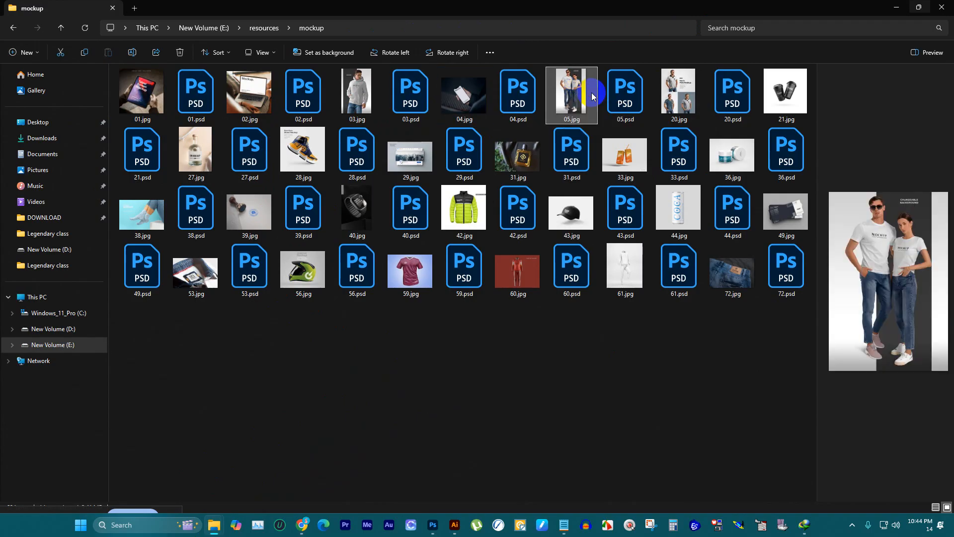
pyautogui.click(673, 91)
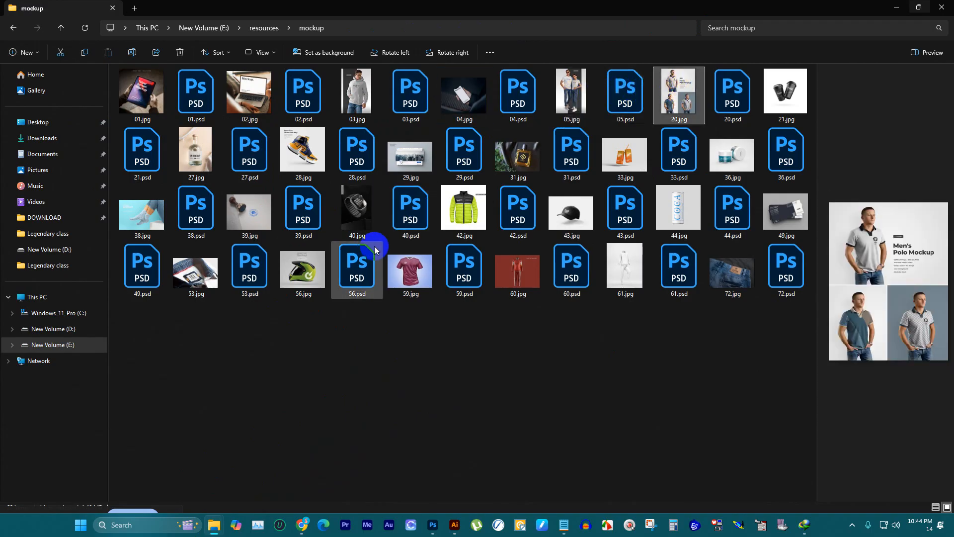
pyautogui.click(668, 211)
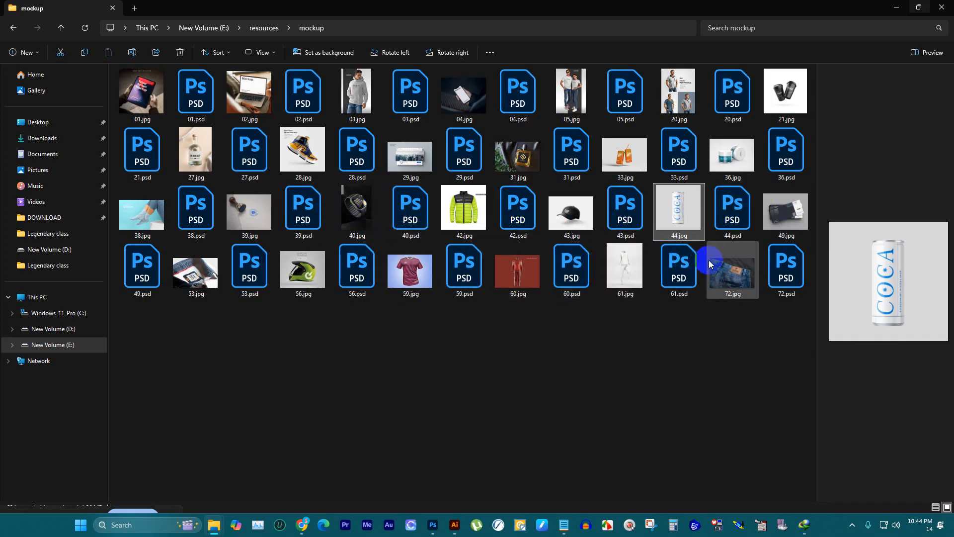
pyautogui.click(202, 277)
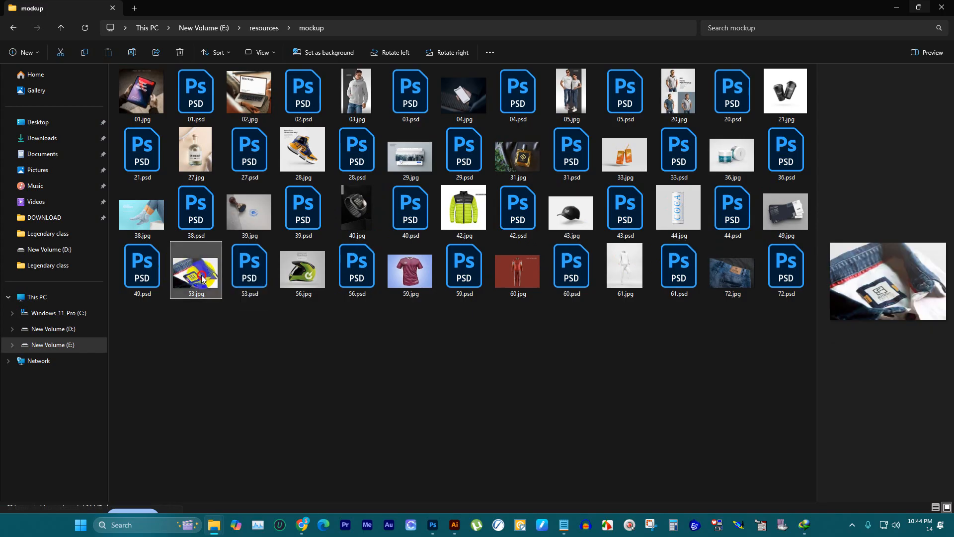
# Step: Open the shirt-label mockup 53.psd in Photoshop and close the Untitled-1 document
pyautogui.click(220, 341)
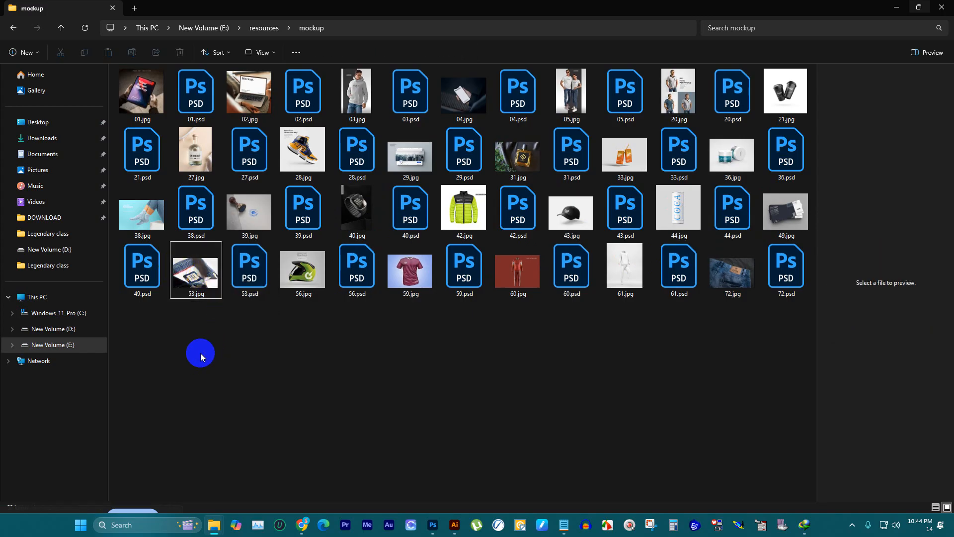
pyautogui.doubleClick(237, 277)
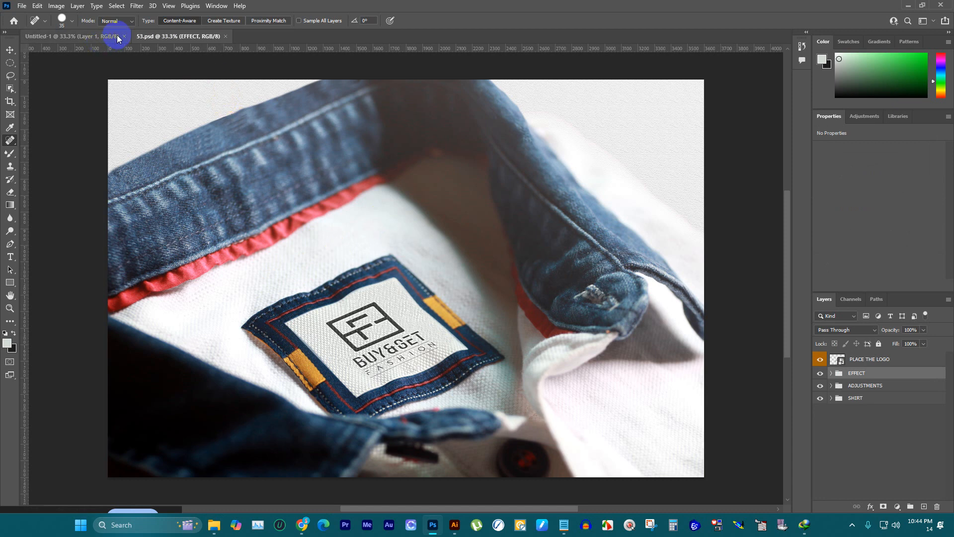
pyautogui.click(124, 36)
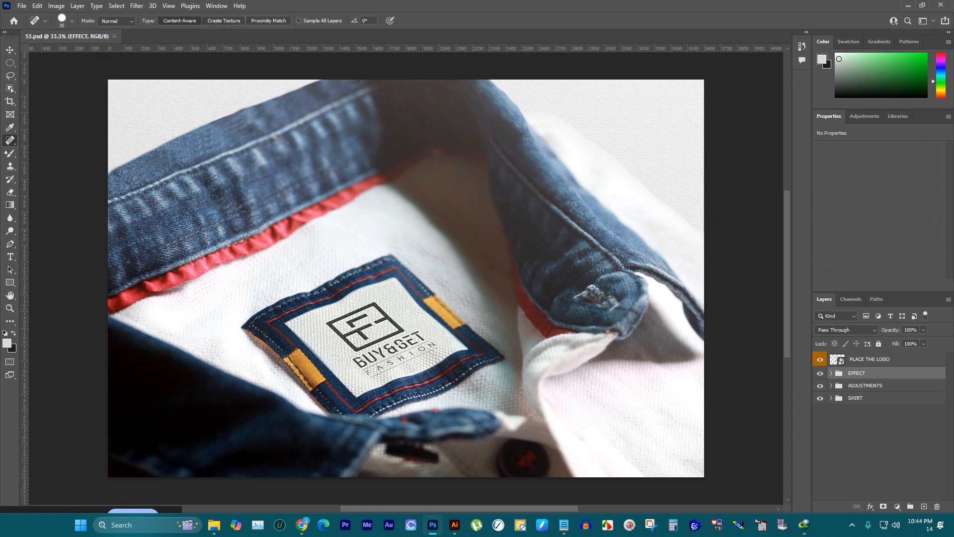
pyautogui.click(933, 22)
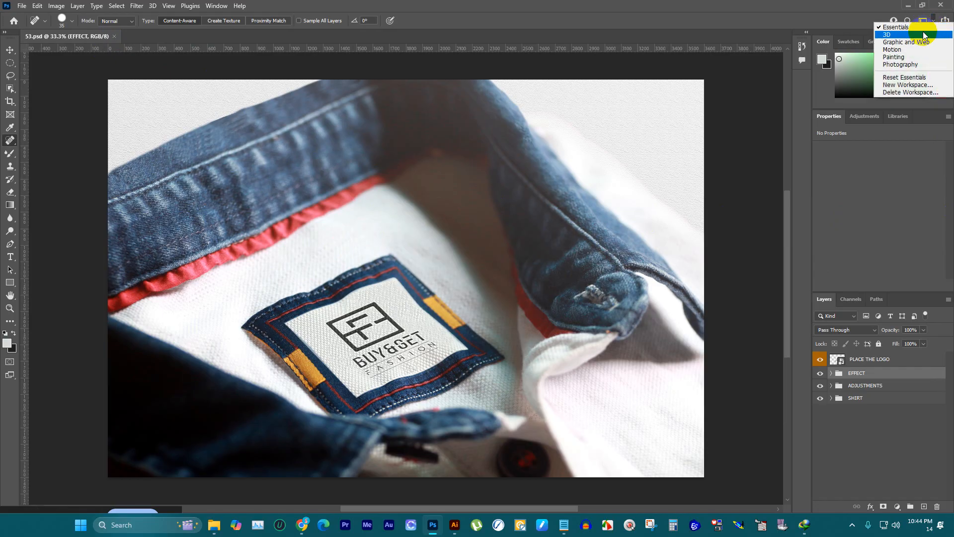
pyautogui.click(905, 86)
pyautogui.click(555, 162)
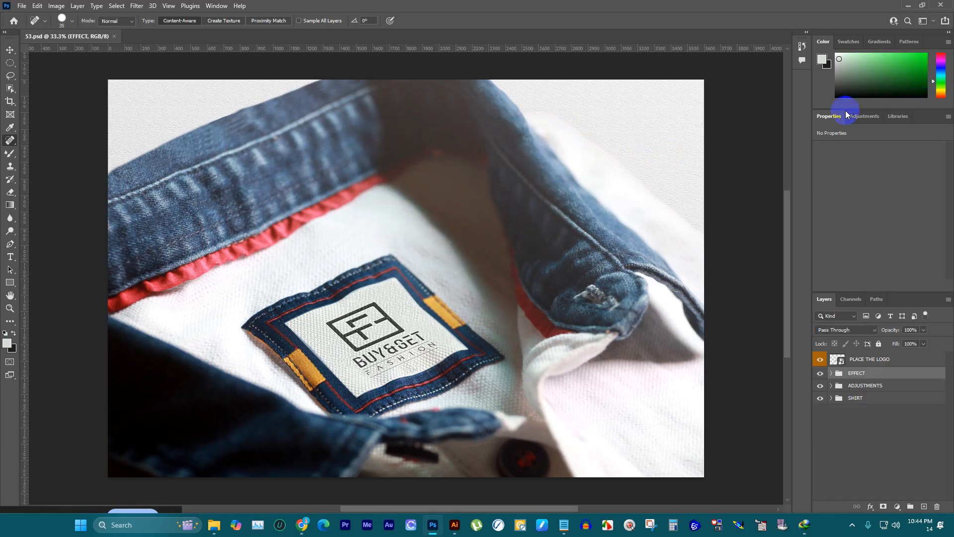
# Step: Collapse the Properties, Color, Patterns, Gradients and Swatches panels to icons in the narrow dock
pyautogui.moveTo(828, 123); pyautogui.dragTo(802, 84)
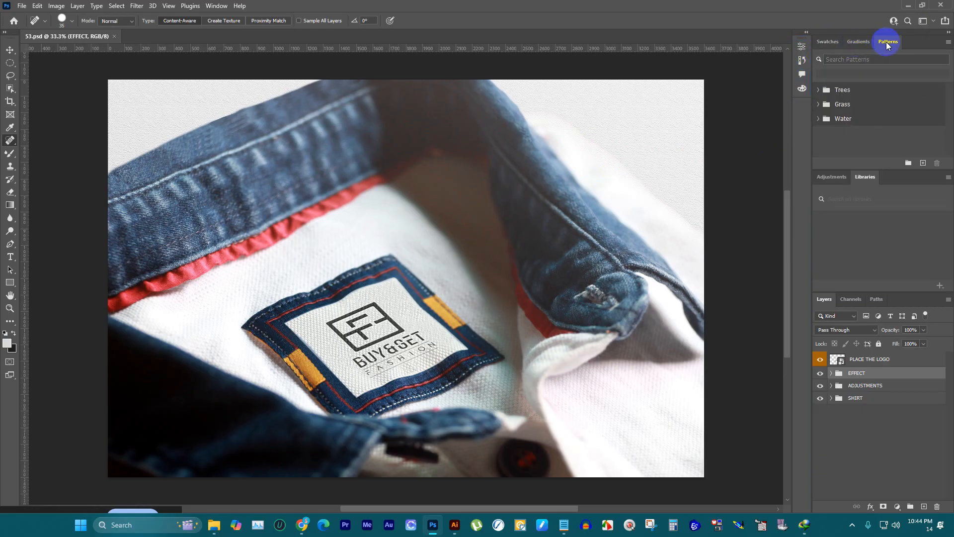
pyautogui.moveTo(886, 42); pyautogui.dragTo(801, 107)
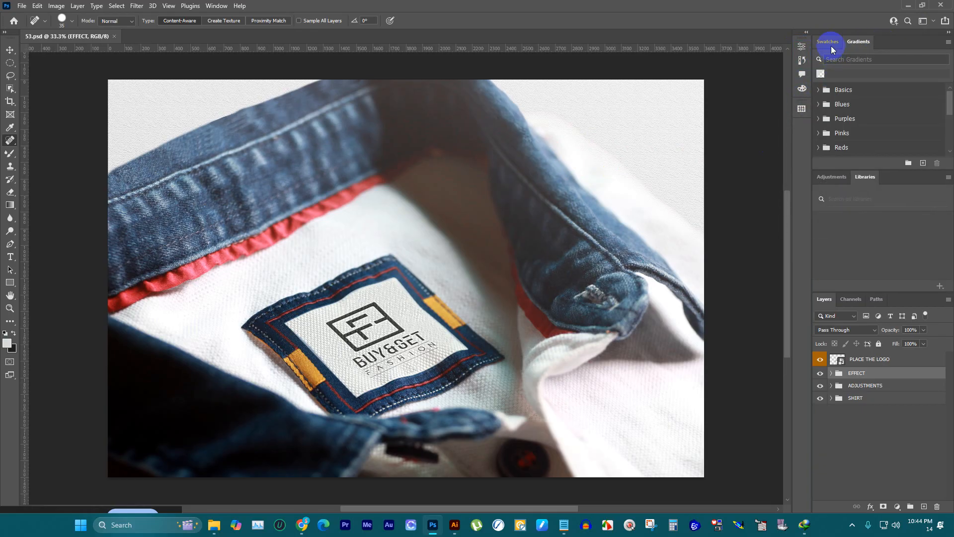
pyautogui.moveTo(858, 44); pyautogui.dragTo(801, 128)
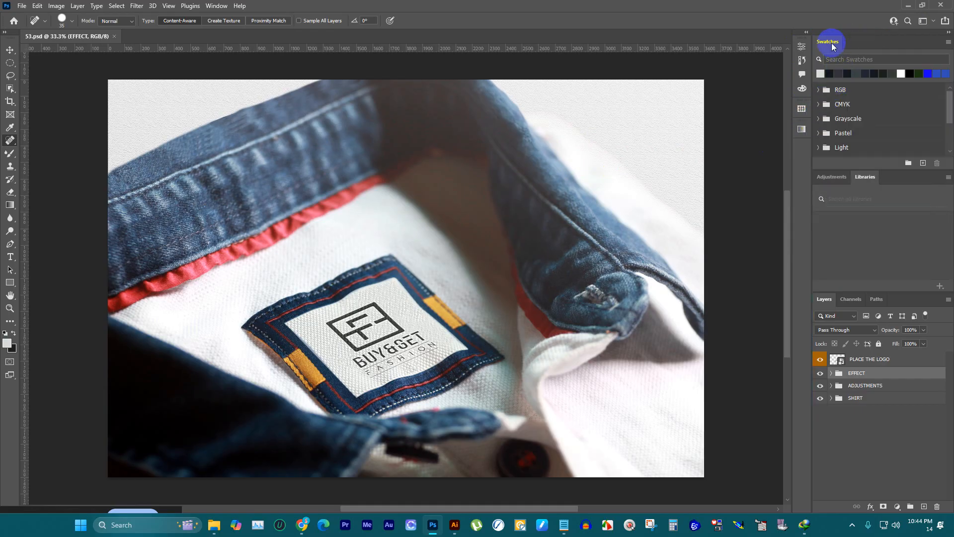
pyautogui.moveTo(834, 46); pyautogui.dragTo(803, 146)
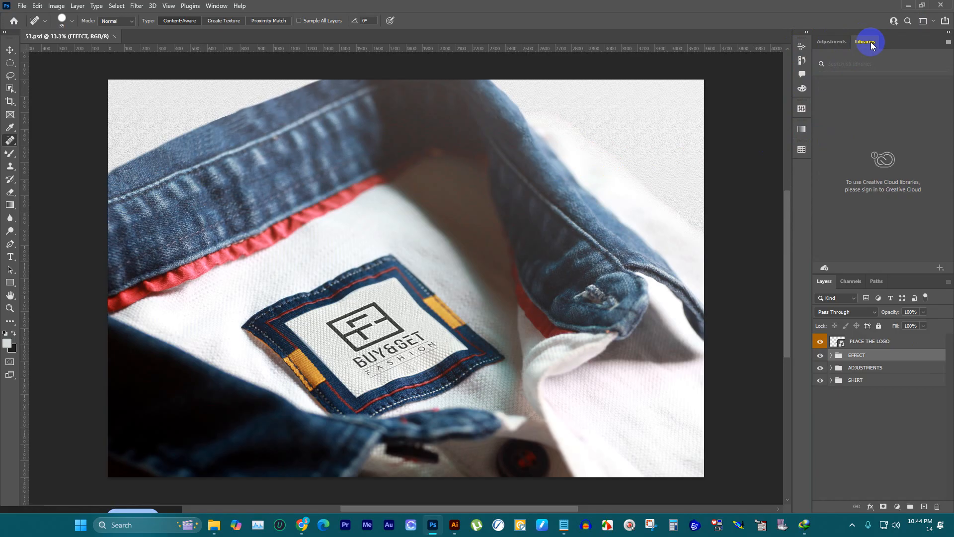
# Step: Show the tools in two columns and collapse the Libraries, Adjustments and Channels panels to icons, keeping Layers and Paths expanded
pyautogui.click(6, 33)
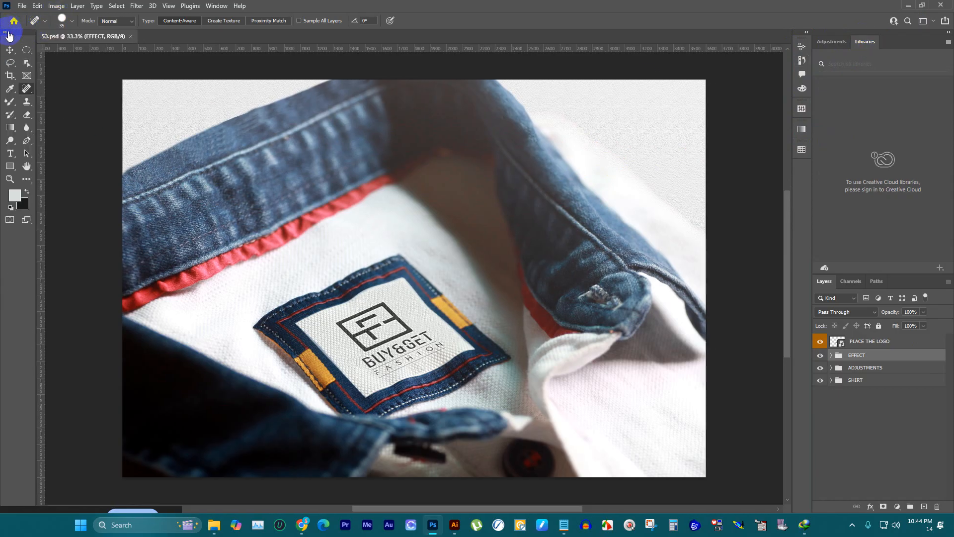
pyautogui.moveTo(872, 45); pyautogui.dragTo(801, 187)
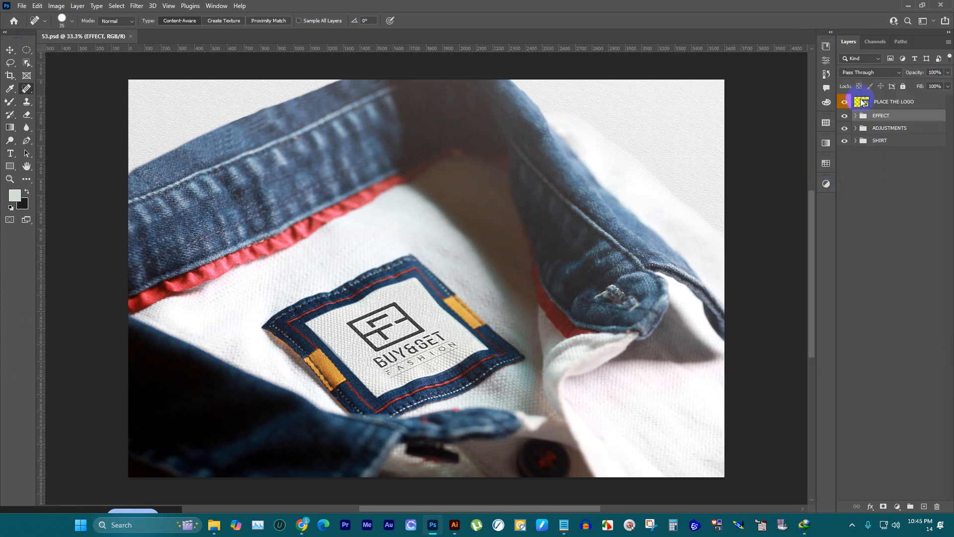
pyautogui.click(874, 44)
pyautogui.click(902, 44)
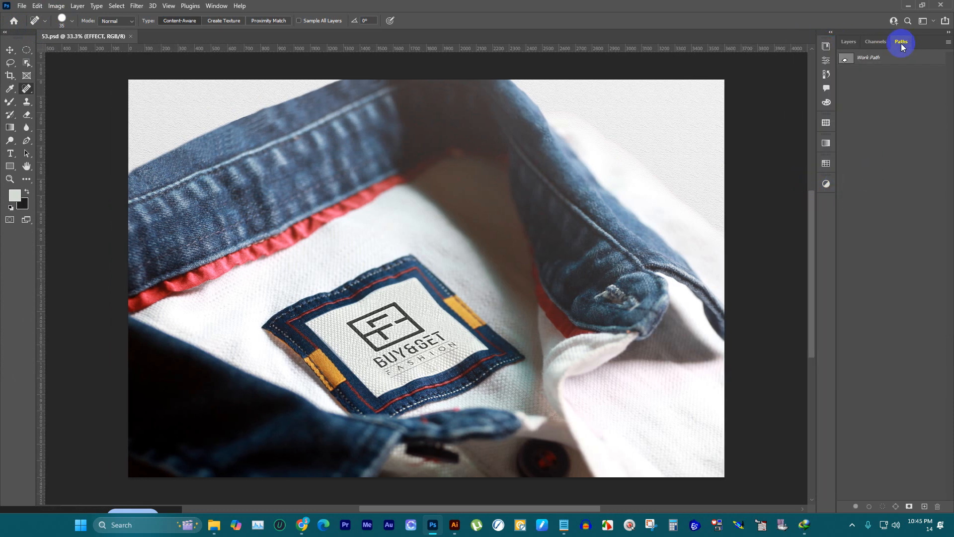
pyautogui.moveTo(875, 41); pyautogui.dragTo(827, 204)
# Step: Save the panel arrangement as a new workspace named lo
pyautogui.click(922, 20)
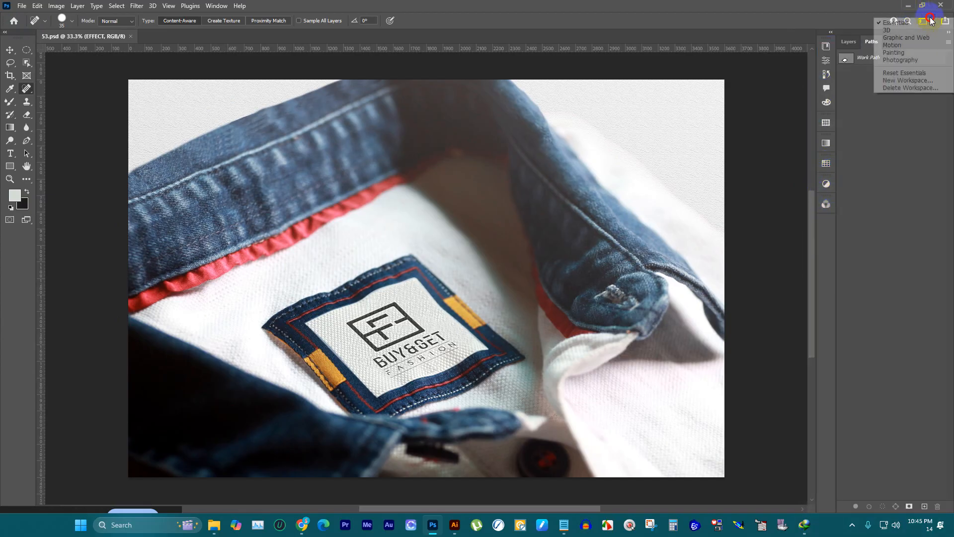
pyautogui.click(916, 80)
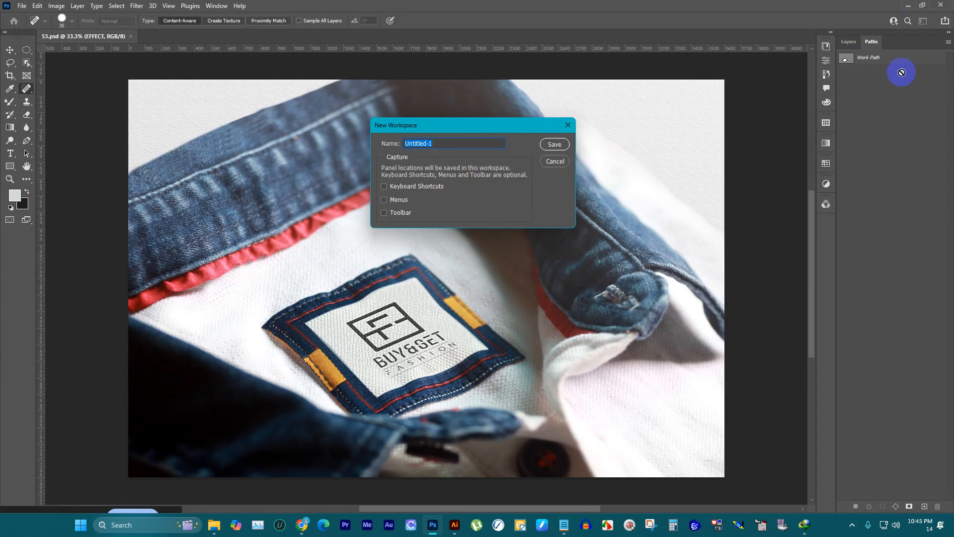
pyautogui.write('lo')
pyautogui.press('Return')
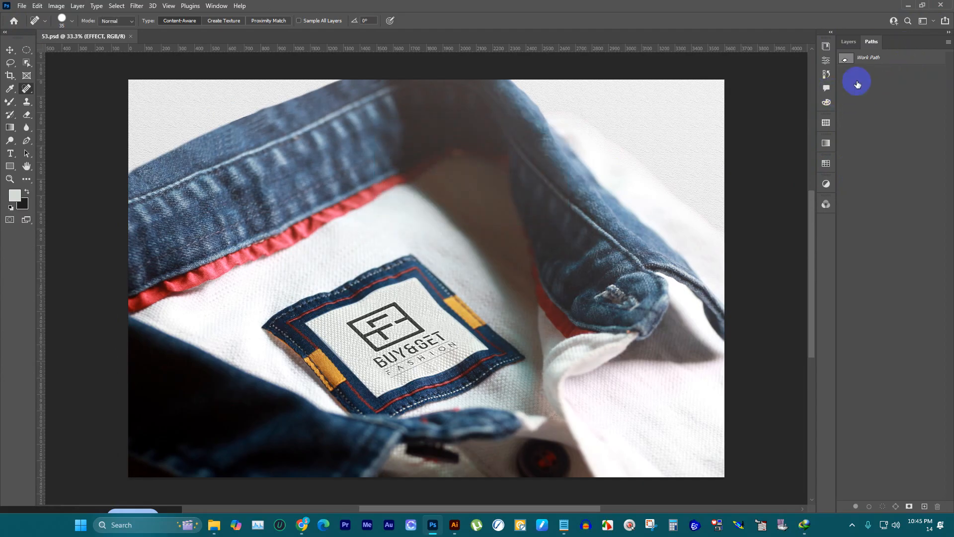
# Step: Open the contents of the PLACE THE LOGO smart object and compare its artwork with the label in the 53.psd mockup
pyautogui.click(848, 41)
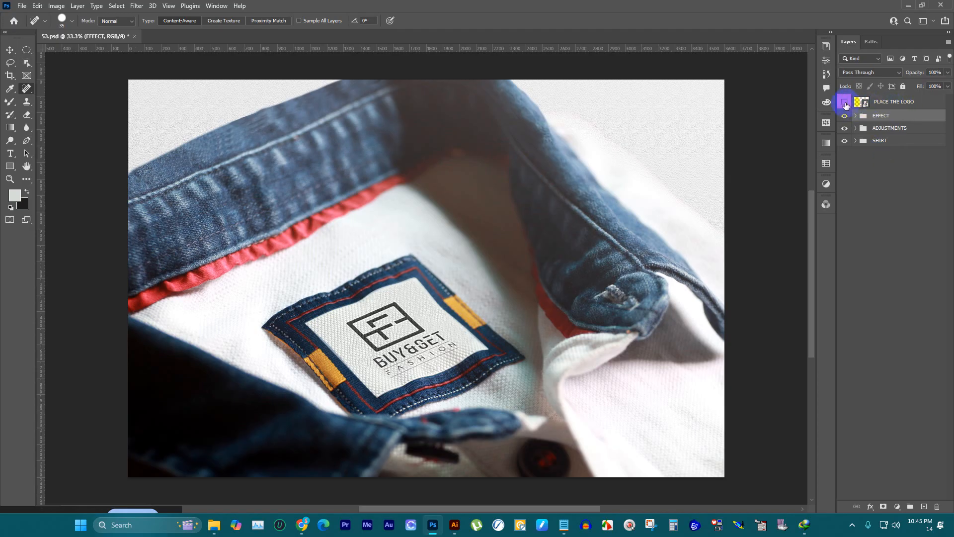
pyautogui.doubleClick(867, 105)
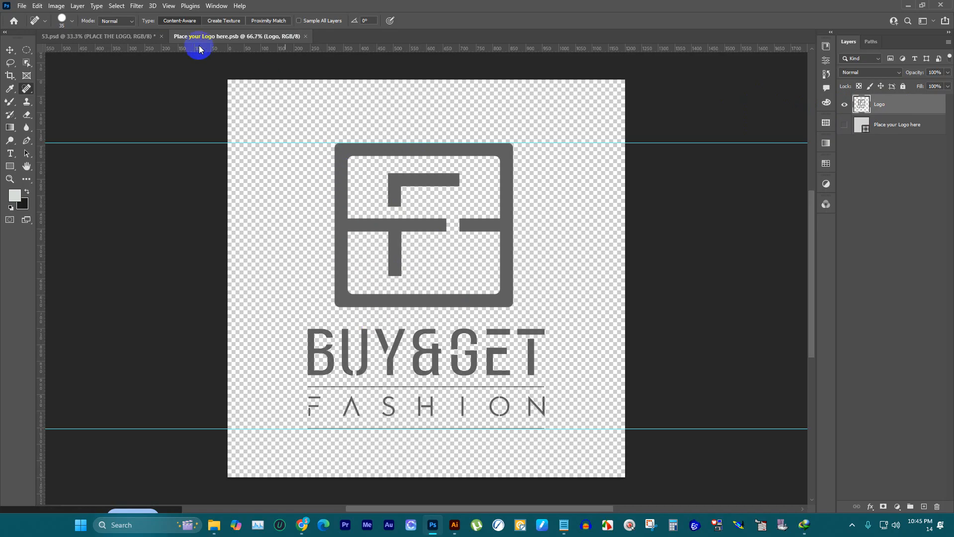
pyautogui.click(139, 36)
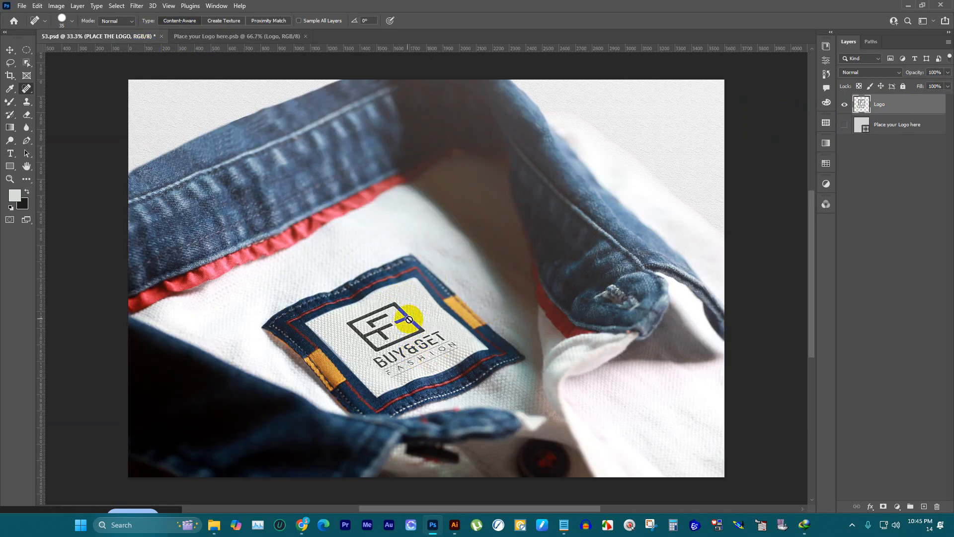
pyautogui.click(270, 36)
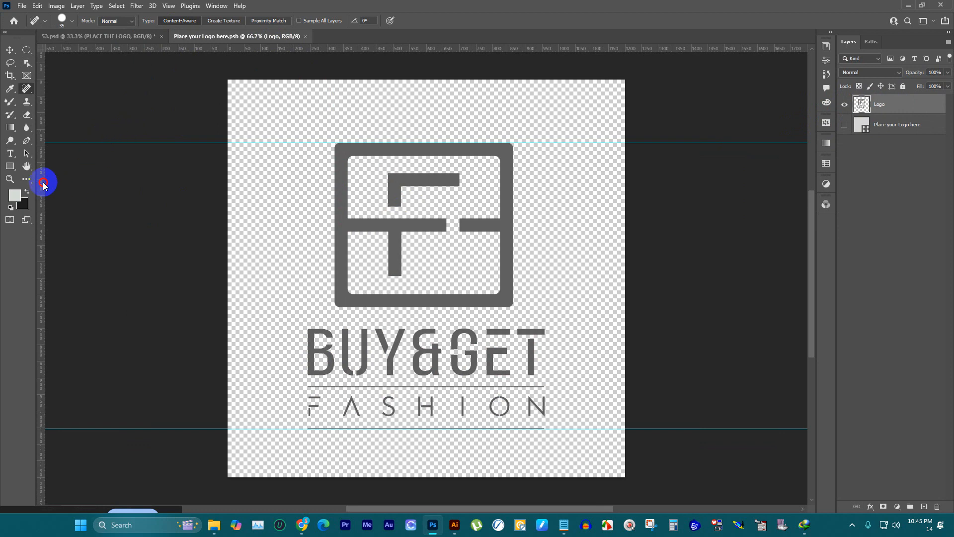
# Step: Place vertical guides at both side edges of the BUY&GET wordmark and hide the Logo layer
pyautogui.moveTo(43, 184); pyautogui.dragTo(307, 226)
pyautogui.moveTo(44, 179); pyautogui.dragTo(545, 193)
pyautogui.click(844, 105)
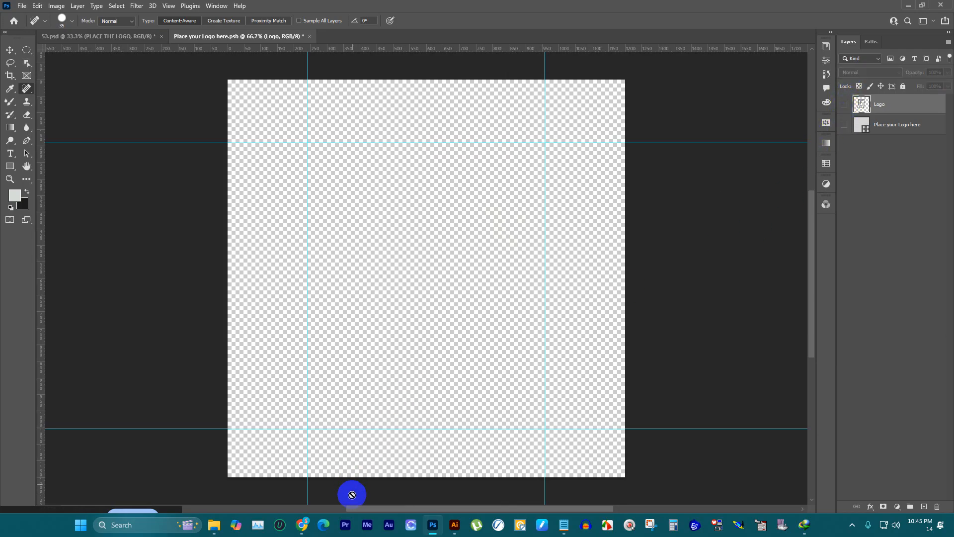
# Step: Copy the central Vibe Kitty logo from Illustrator and paste it as pixels into the Photoshop smart object document
pyautogui.click(454, 525)
pyautogui.click(363, 211)
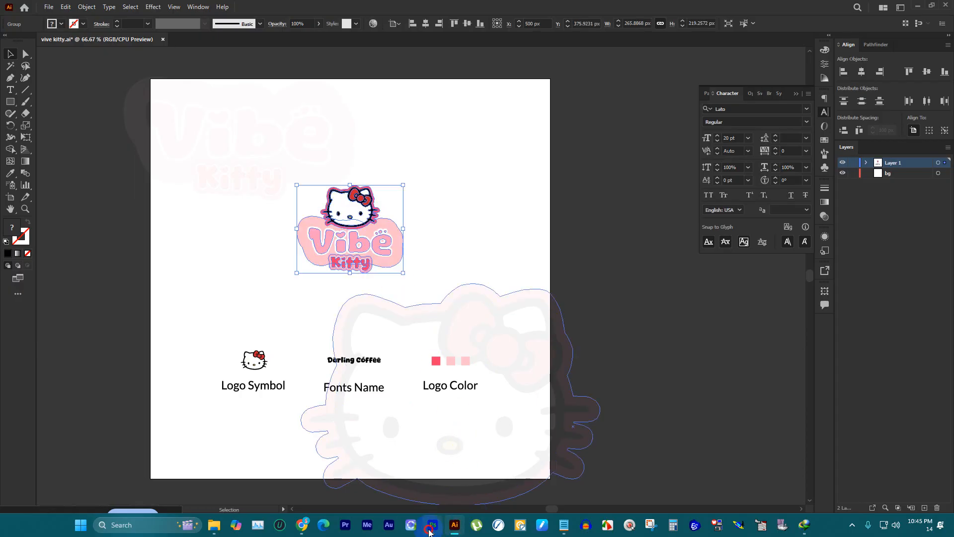
pyautogui.click(432, 525)
pyautogui.hotkey('ctrl', 'v')
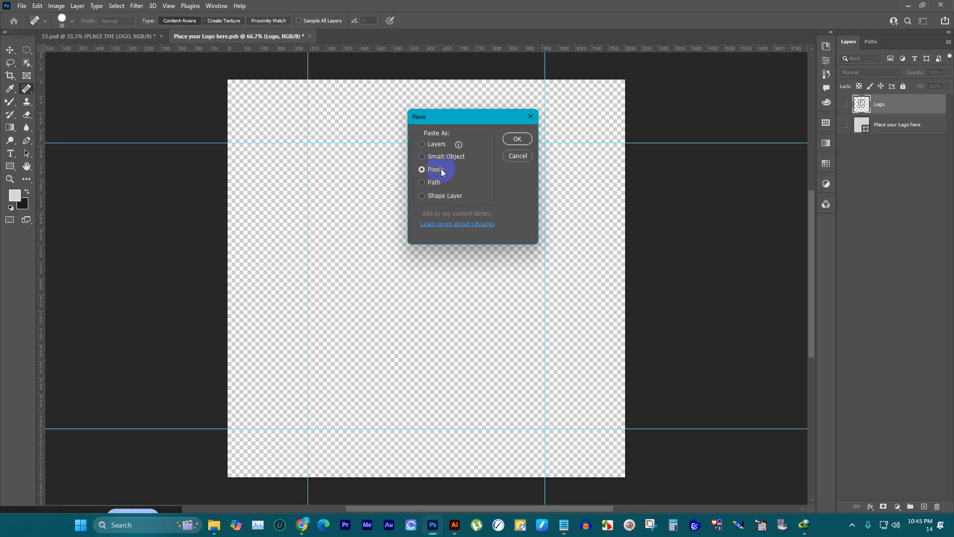
pyautogui.click(518, 140)
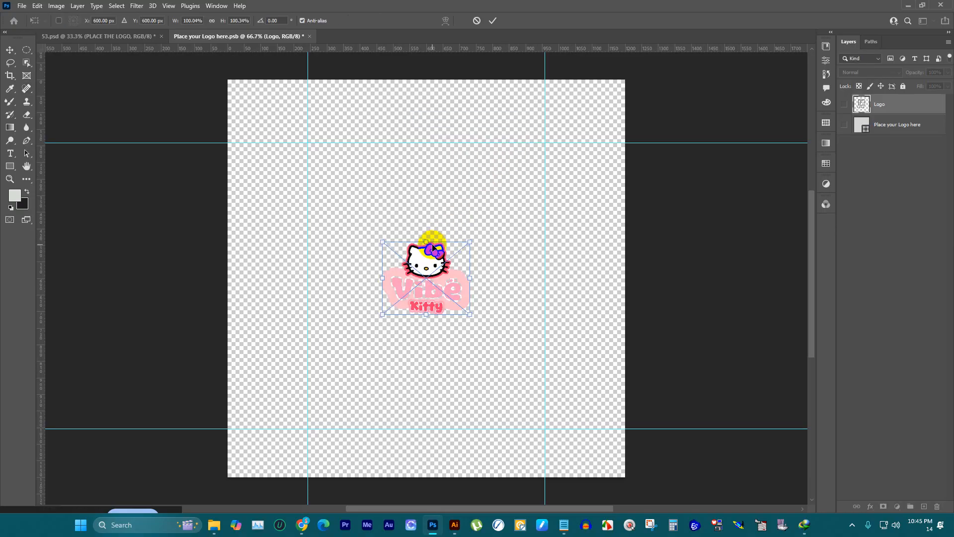
# Step: Scale the pasted logo to about 269% so it spans the two vertical guides, and apply the transform
pyautogui.moveTo(430, 239); pyautogui.dragTo(465, 118)
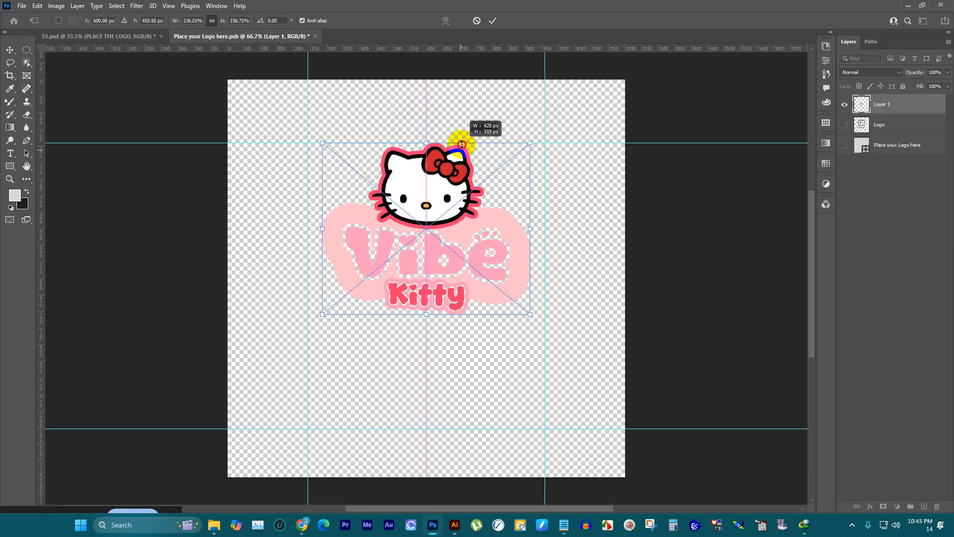
pyautogui.moveTo(424, 313); pyautogui.dragTo(425, 425)
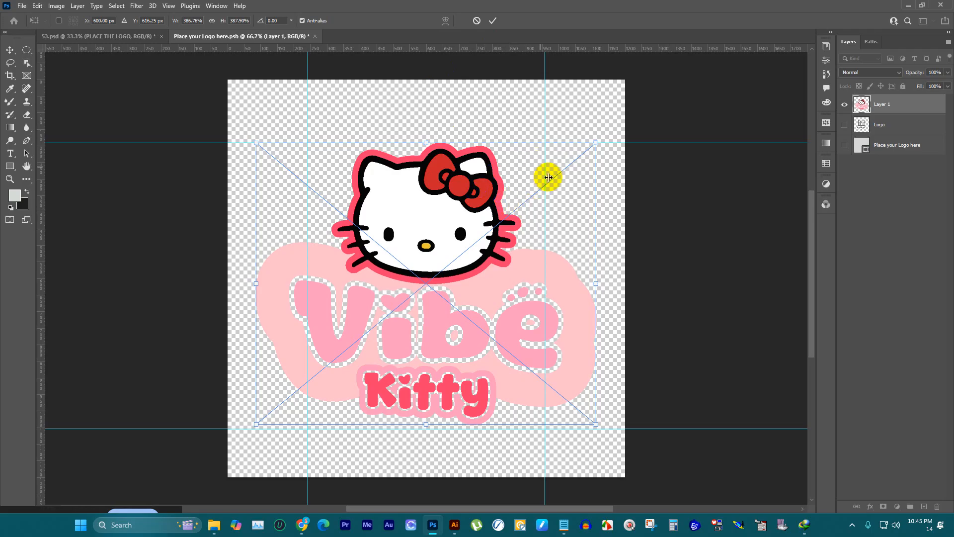
pyautogui.moveTo(600, 283); pyautogui.dragTo(503, 288)
pyautogui.hotkey('ctrl', 'z')
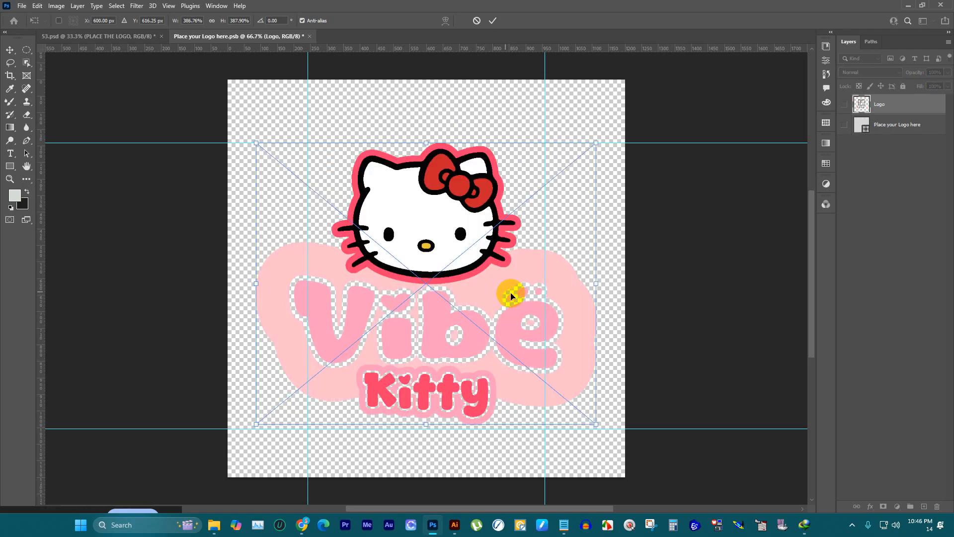
pyautogui.moveTo(591, 285); pyautogui.dragTo(545, 279)
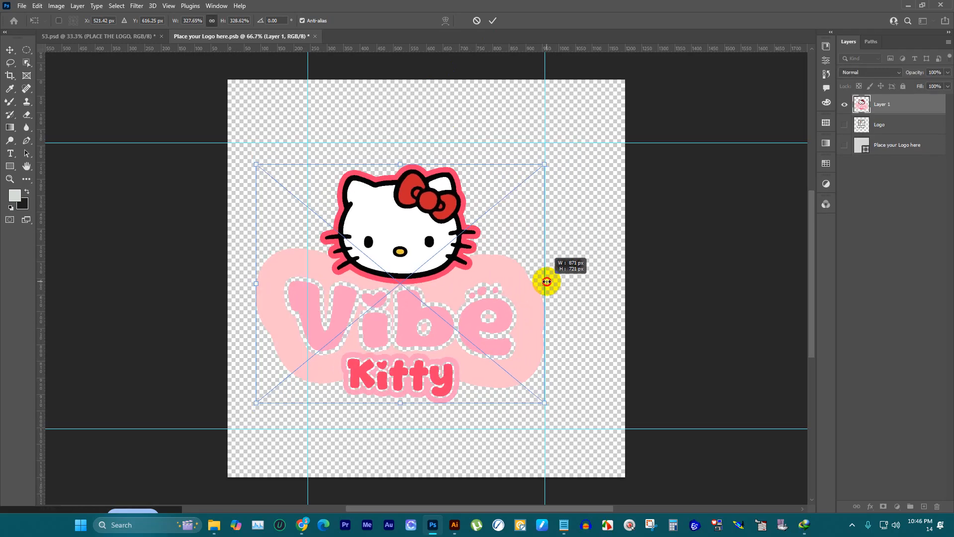
pyautogui.moveTo(257, 284); pyautogui.dragTo(307, 278)
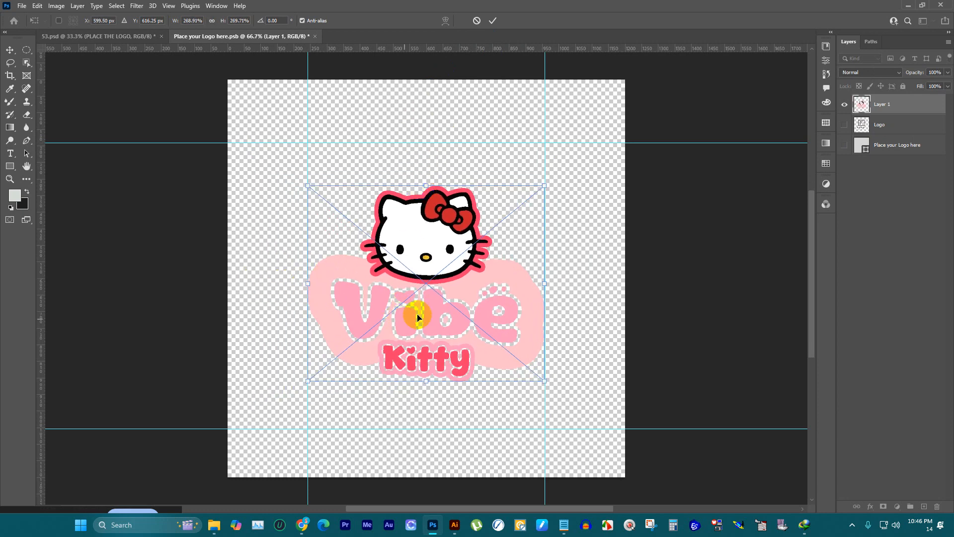
pyautogui.click(503, 26)
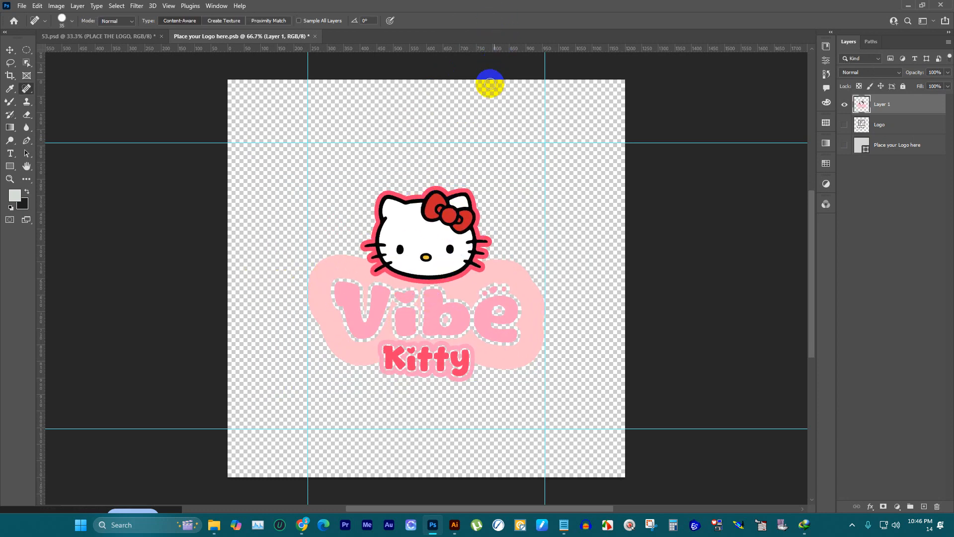
# Step: Hide Layer 1 and place vive-kitty.png from the DOWNLOAD folder as an embedded image
pyautogui.click(843, 105)
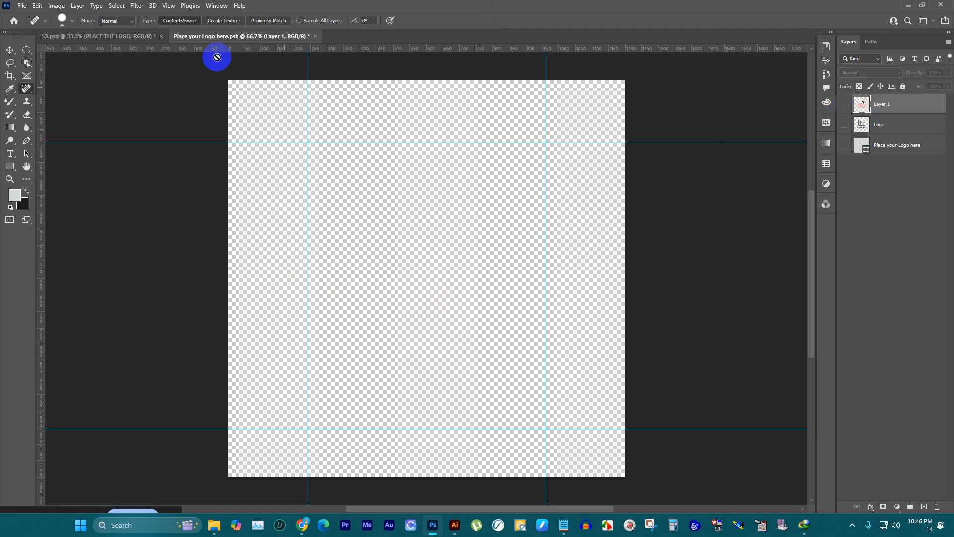
pyautogui.click(24, 8)
pyautogui.moveTo(56, 6)
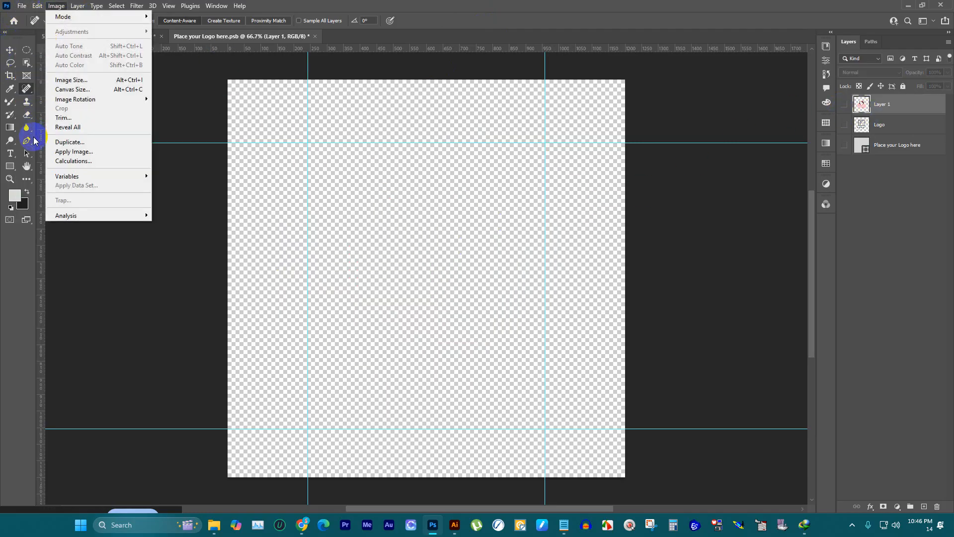
pyautogui.moveTo(22, 6)
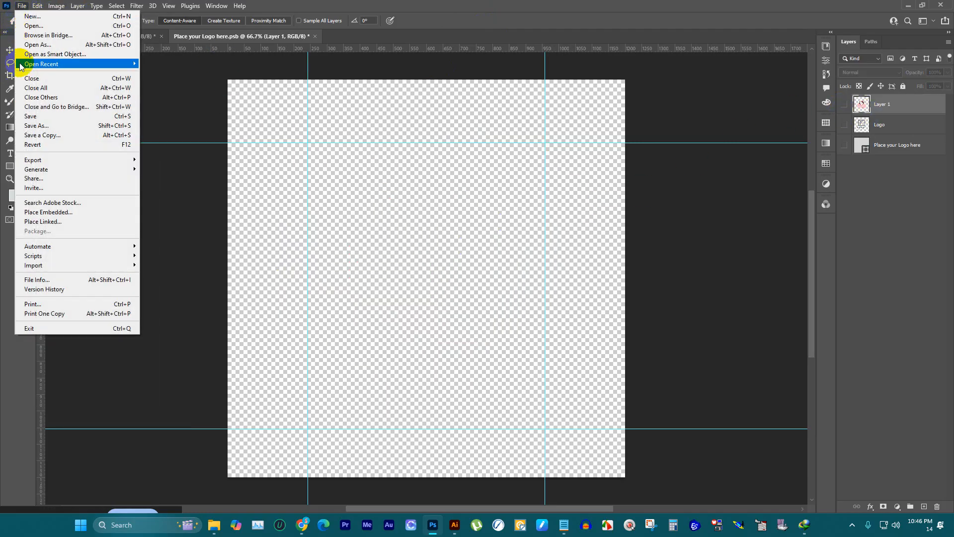
pyautogui.click(38, 212)
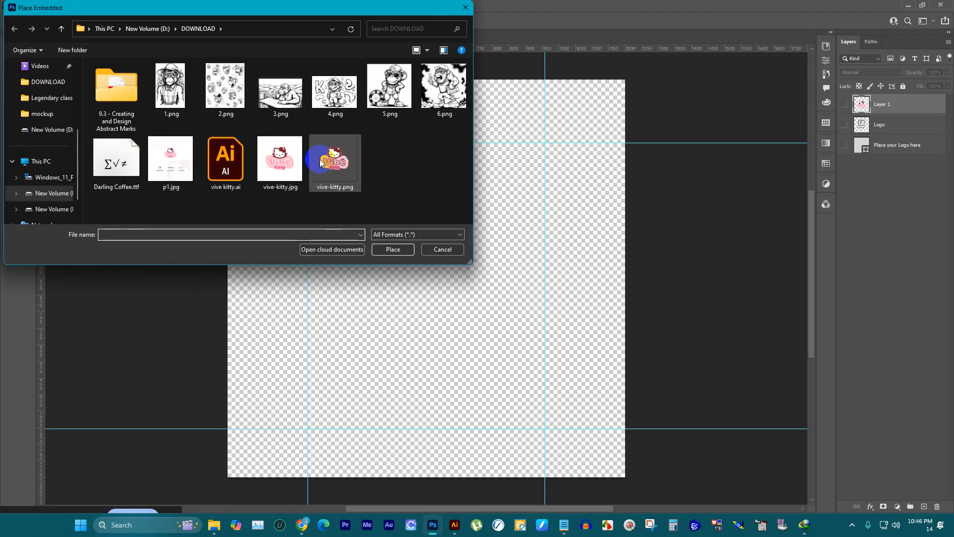
pyautogui.click(320, 163)
pyautogui.click(391, 250)
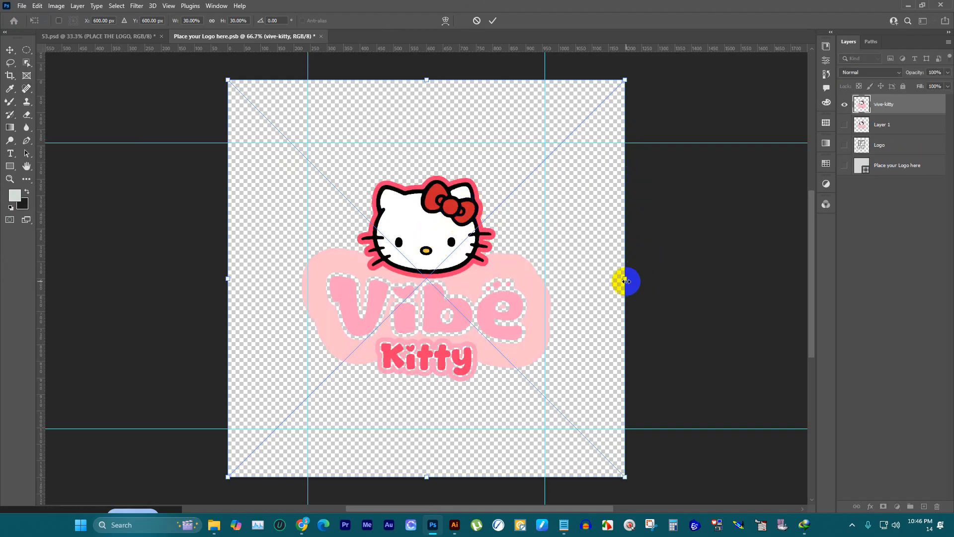
# Step: Scale the placed vive-kitty image down to about 23% and commit the placement
pyautogui.moveTo(626, 281); pyautogui.dragTo(618, 278)
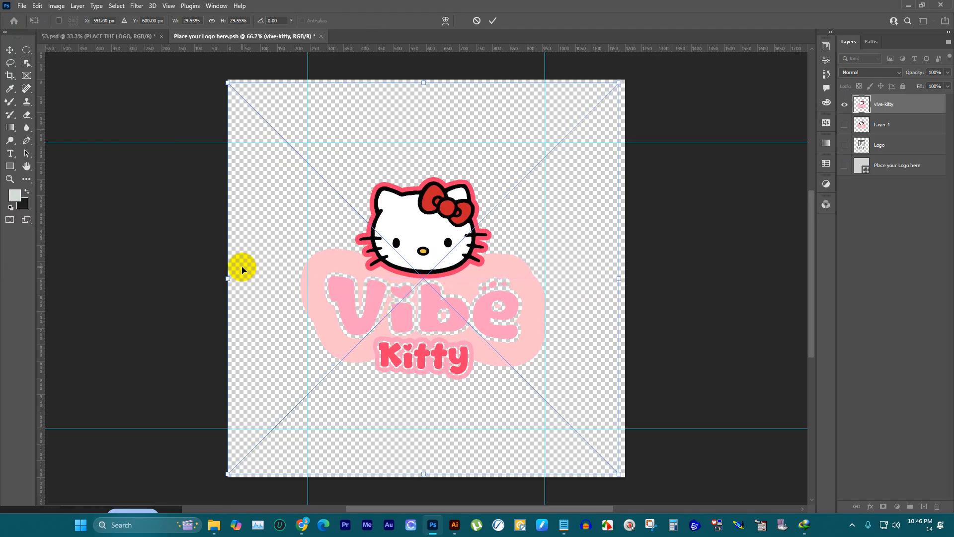
pyautogui.moveTo(229, 276); pyautogui.dragTo(239, 276)
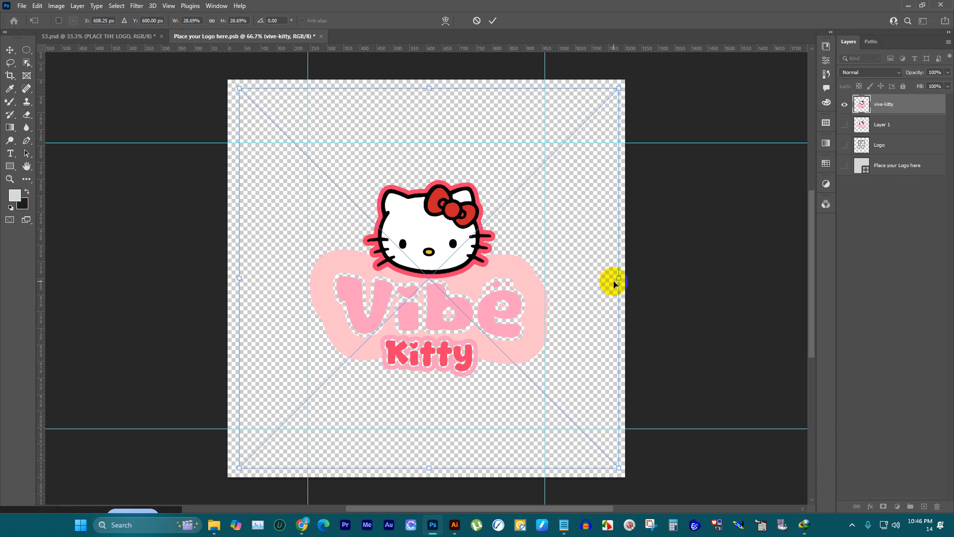
pyautogui.moveTo(617, 276); pyautogui.dragTo(544, 277)
pyautogui.click(492, 20)
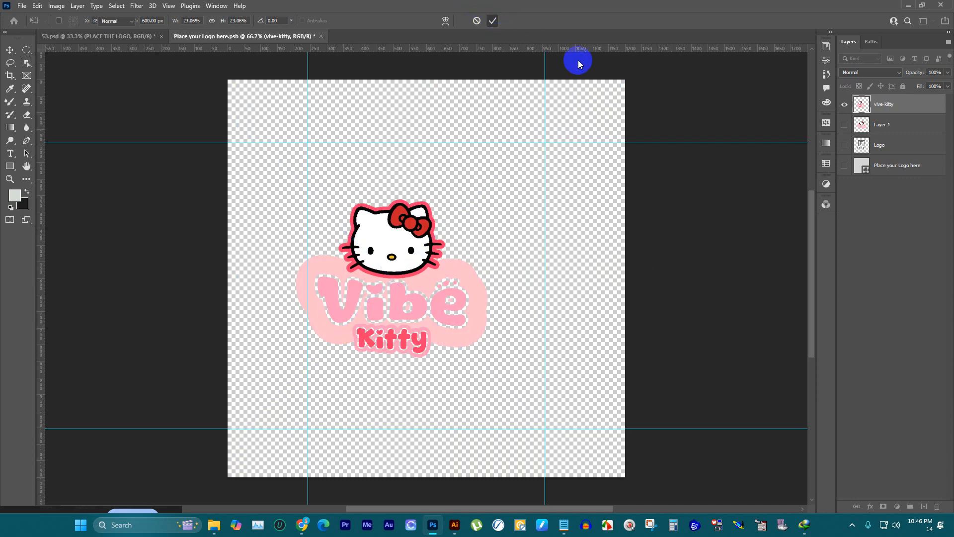
# Step: Delete the vive-kitty layer and make Layer 1 visible again
pyautogui.press('j')
pyautogui.moveTo(892, 110); pyautogui.dragTo(936, 506)
pyautogui.click(846, 106)
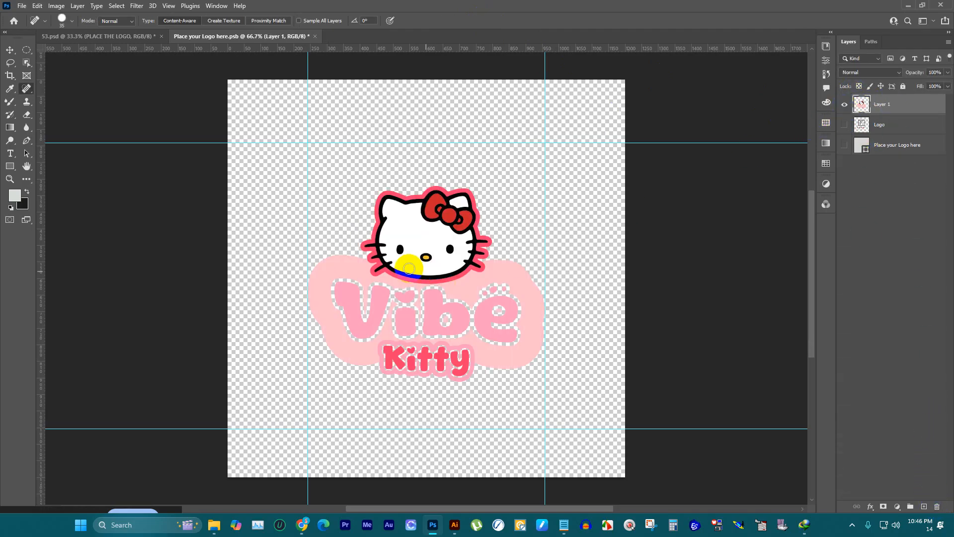
pyautogui.hotkey('ctrl', 't')
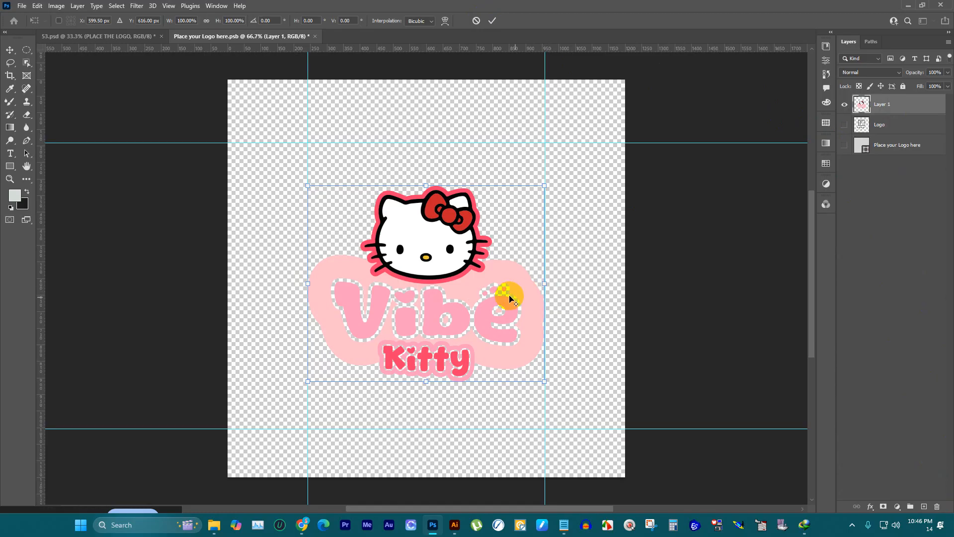
pyautogui.scroll(2, 504, 293)
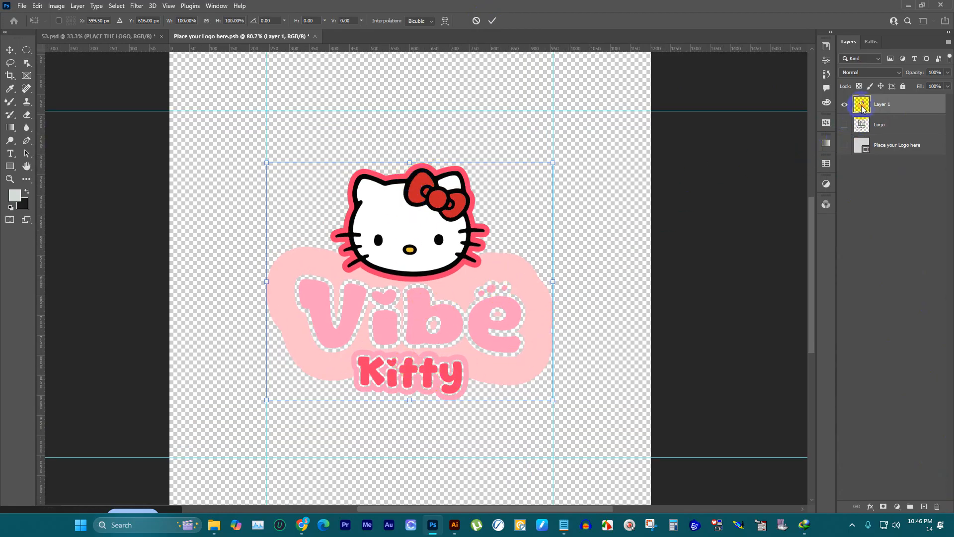
pyautogui.press('Return')
pyautogui.press('j')
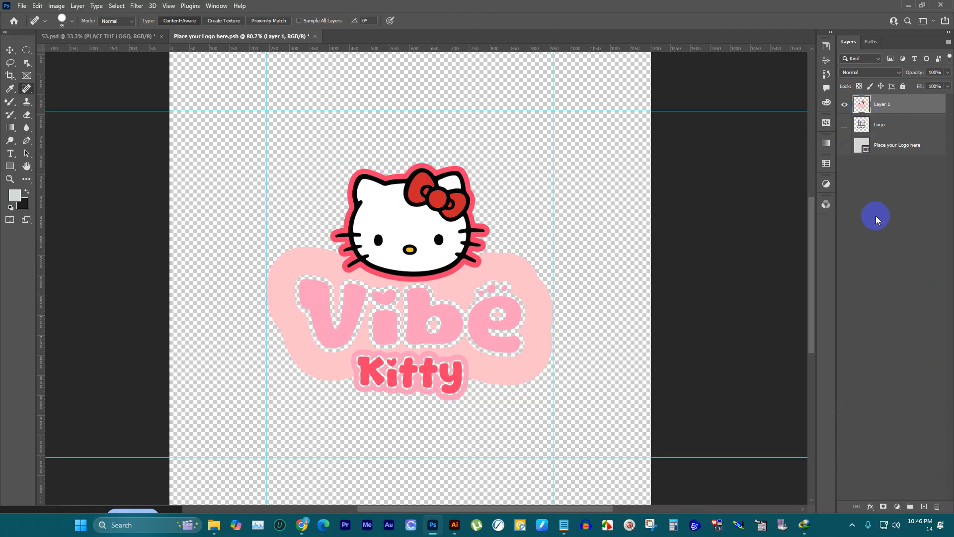
# Step: Convert Layer 1 to a smart object, applying the conversion twice
pyautogui.keyDown('ctrl'); pyautogui.click(861, 106); pyautogui.keyUp('ctrl')
pyautogui.click(864, 105)
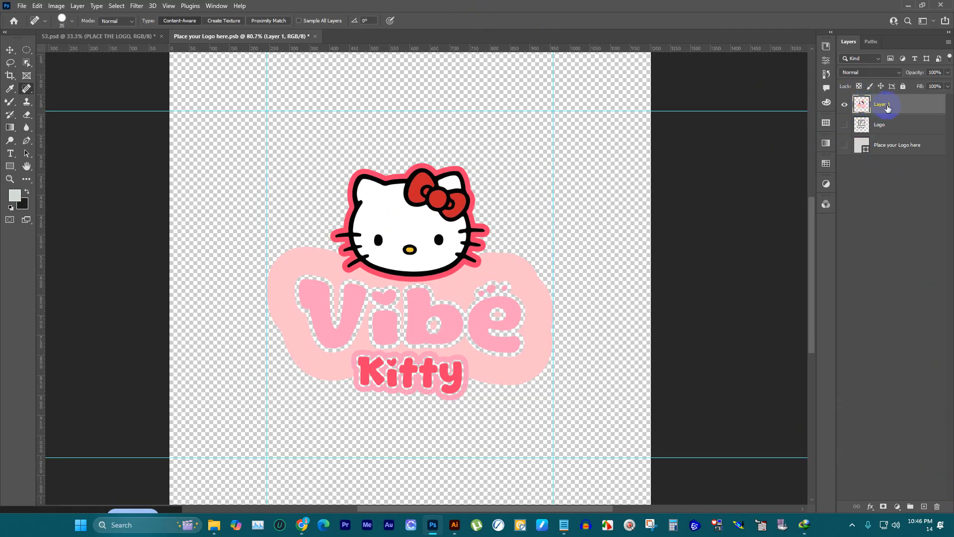
pyautogui.rightClick(884, 107)
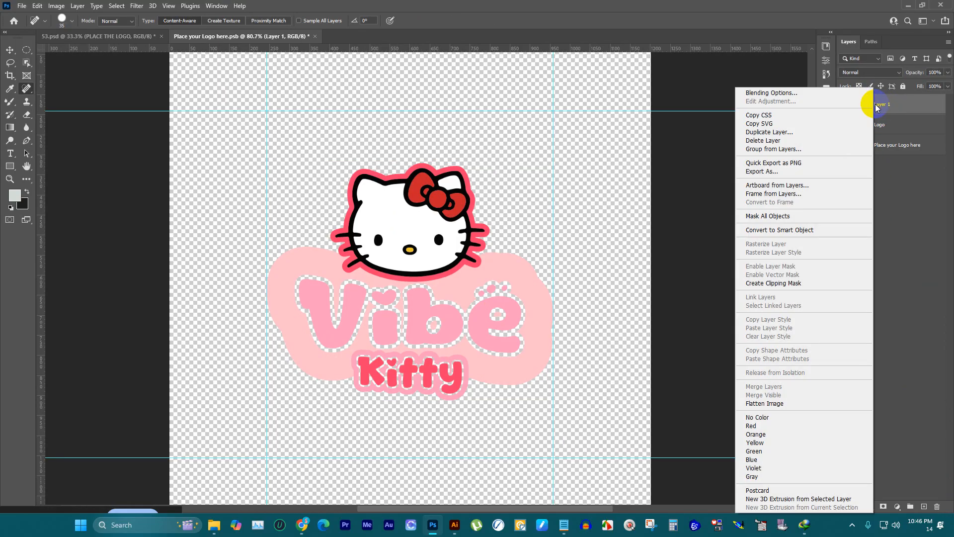
pyautogui.click(816, 231)
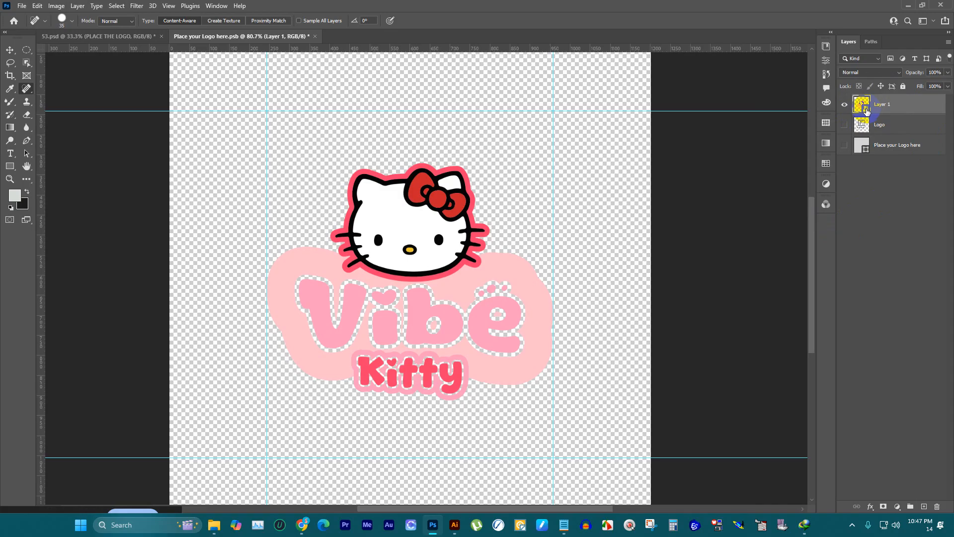
pyautogui.rightClick(884, 106)
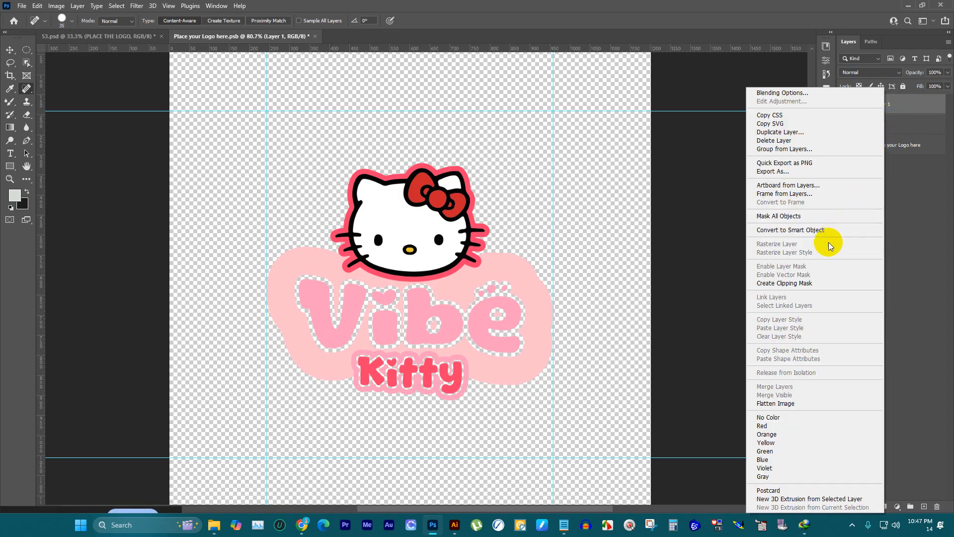
pyautogui.click(813, 232)
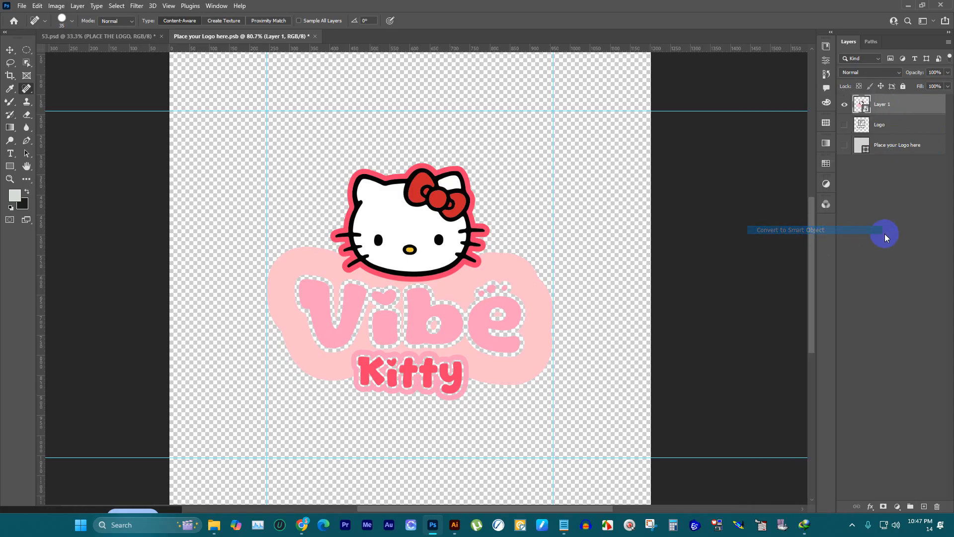
# Step: Save the Place your Logo here.psb document and switch to the 53.psd mockup
pyautogui.click(10, 50)
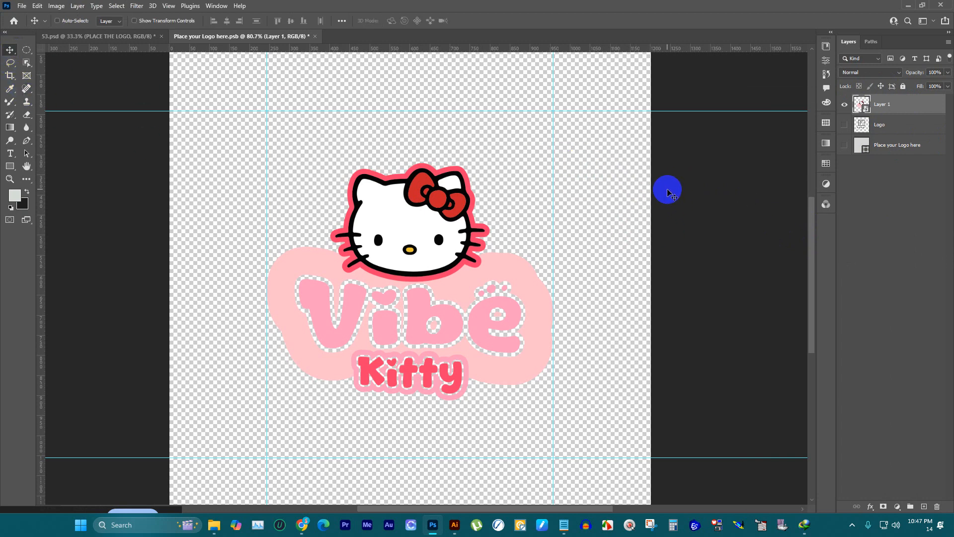
pyautogui.hotkey('ctrl', 's')
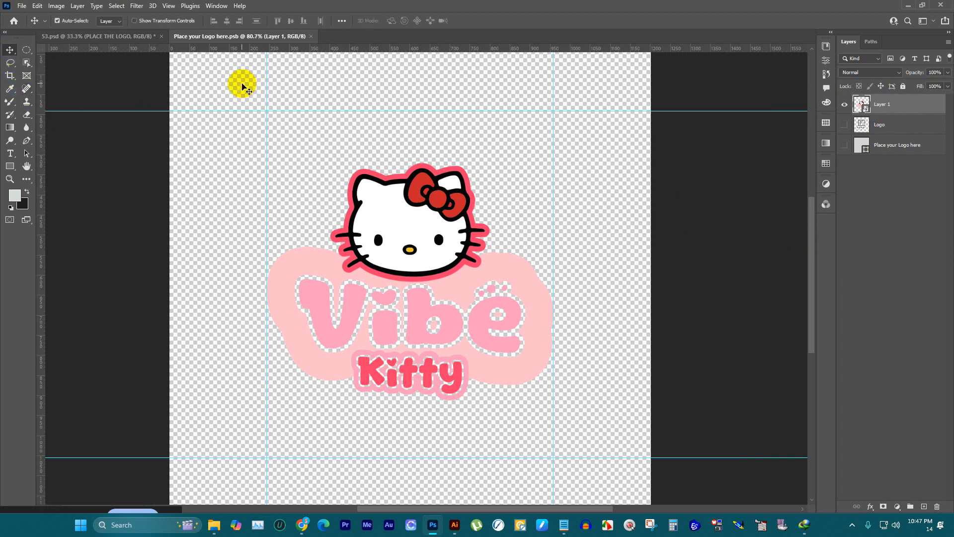
pyautogui.click(106, 36)
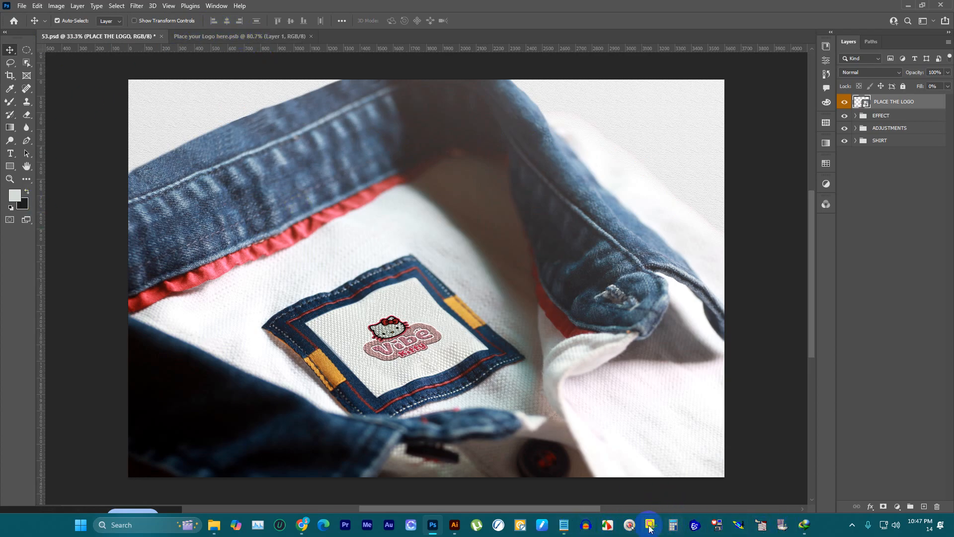
# Step: Capture the whole shirt-label mockup image with a new snip in Snipping Tool
pyautogui.click(649, 527)
pyautogui.click(277, 27)
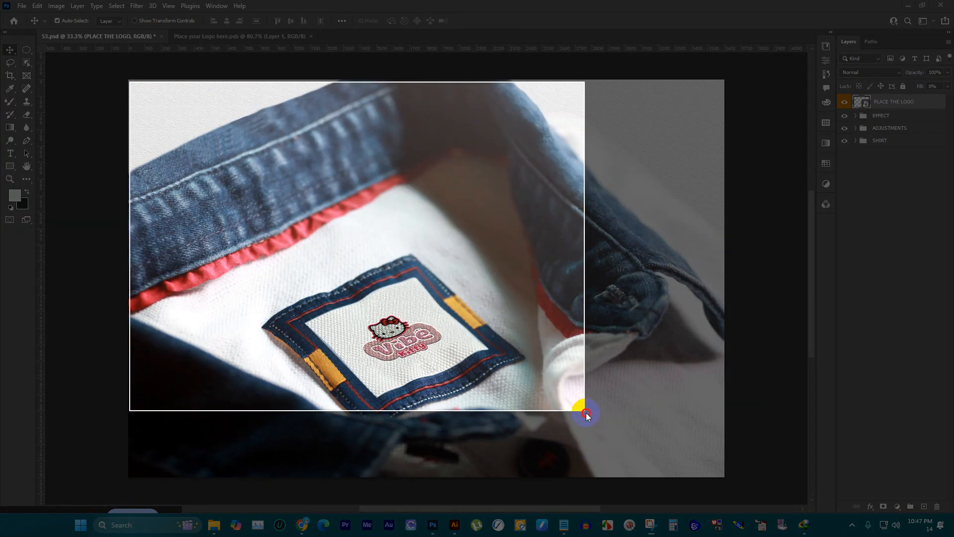
pyautogui.moveTo(586, 413); pyautogui.dragTo(722, 473)
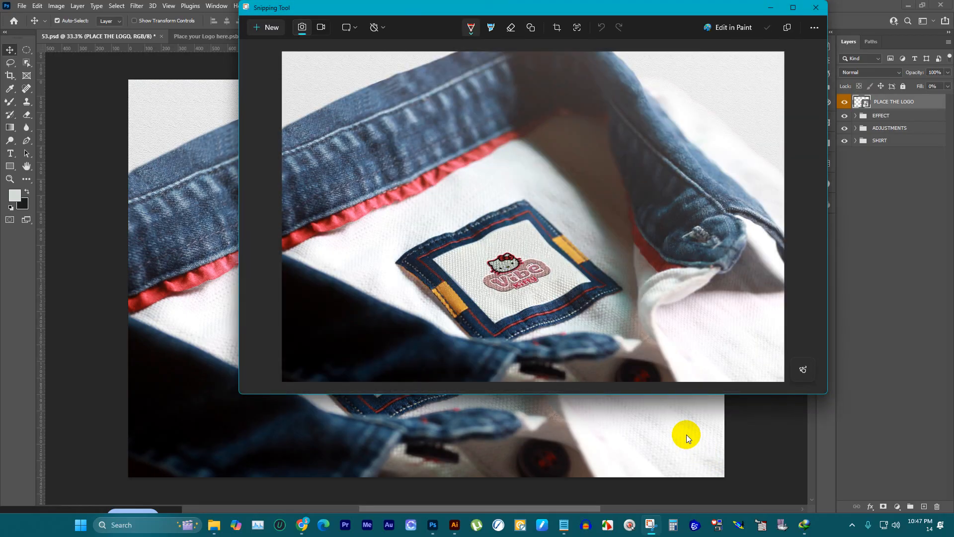
# Step: Save the snip as a PNG named p2 in the DOWNLOAD folder and minimise Snipping Tool
pyautogui.hotkey('ctrl', 's')
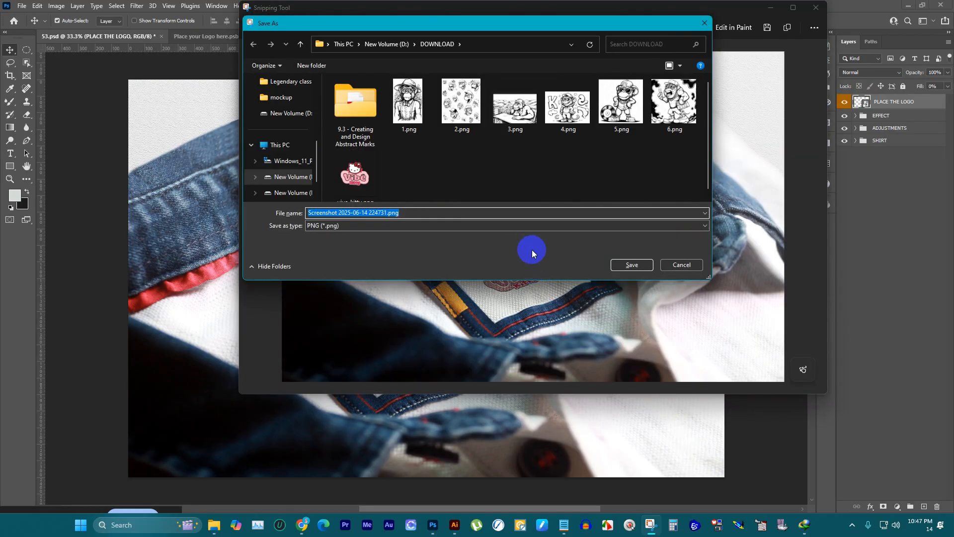
pyautogui.write('p2')
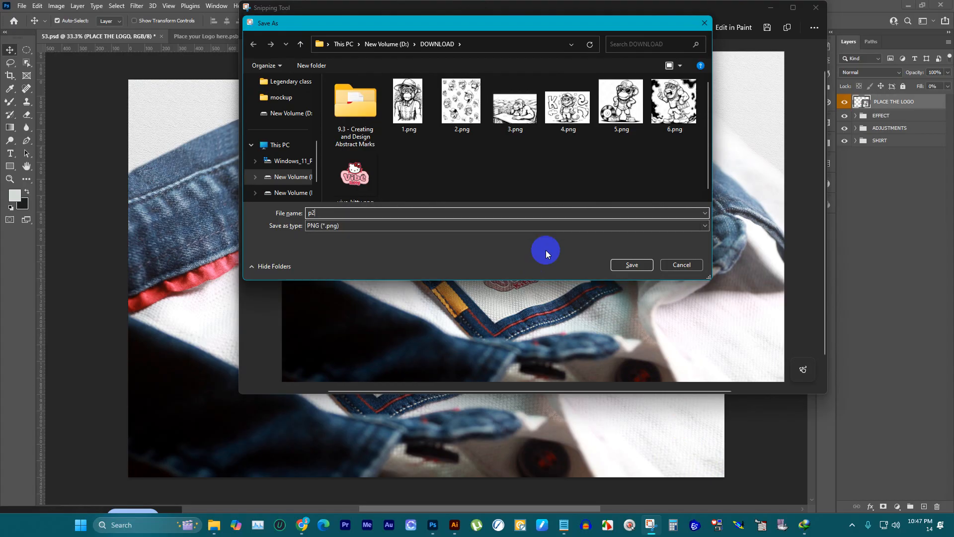
pyautogui.press('Return')
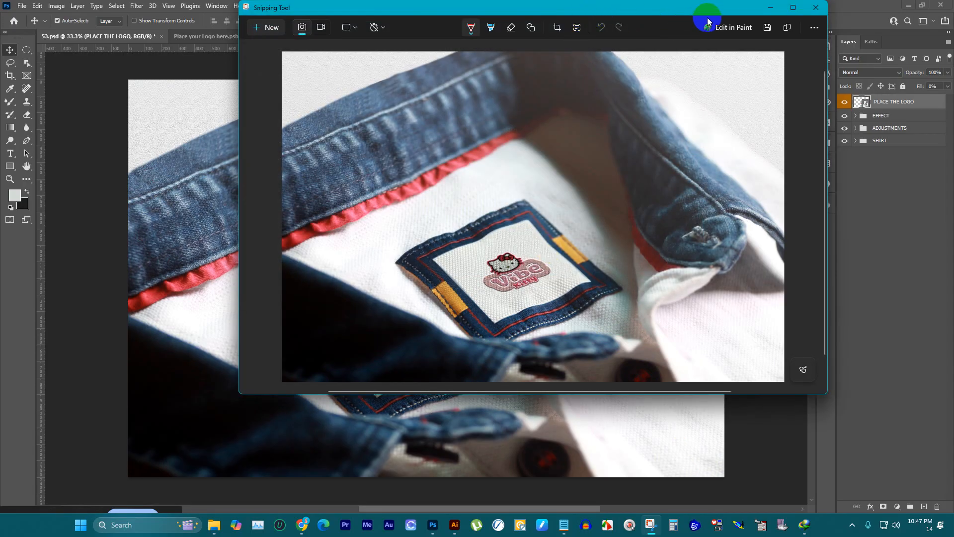
pyautogui.click(770, 8)
# Step: Close Place your Logo here.psb, and close 53.psd without saving its changes
pyautogui.click(301, 36)
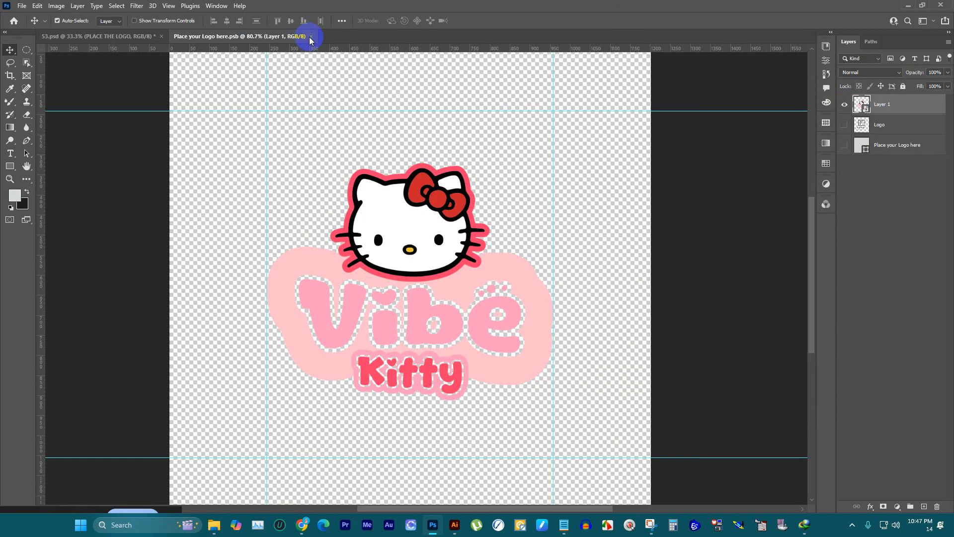
pyautogui.click(311, 35)
pyautogui.click(161, 37)
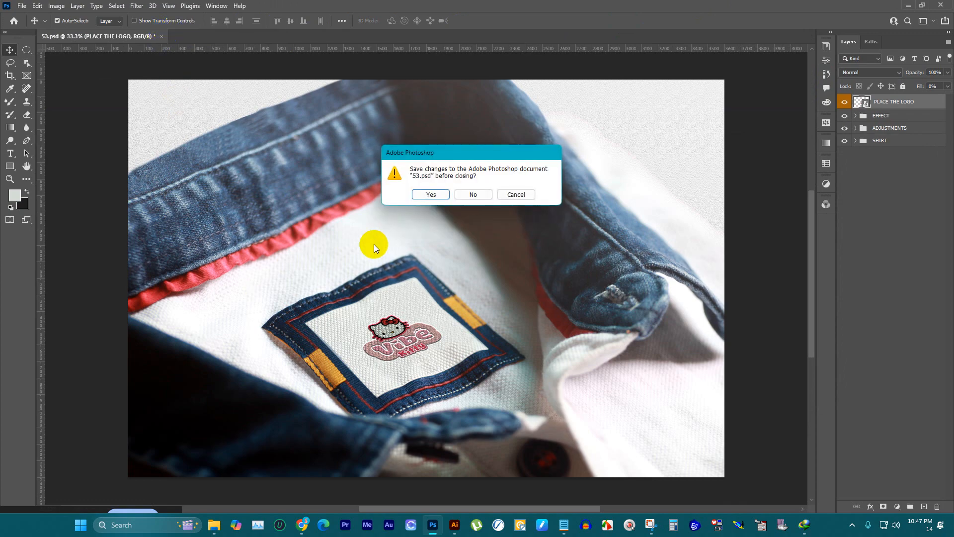
pyautogui.click(474, 196)
# Step: Switch to Chrome and review the Vibe Kitty section of the Logo Design Briefs chat
pyautogui.moveTo(301, 527)
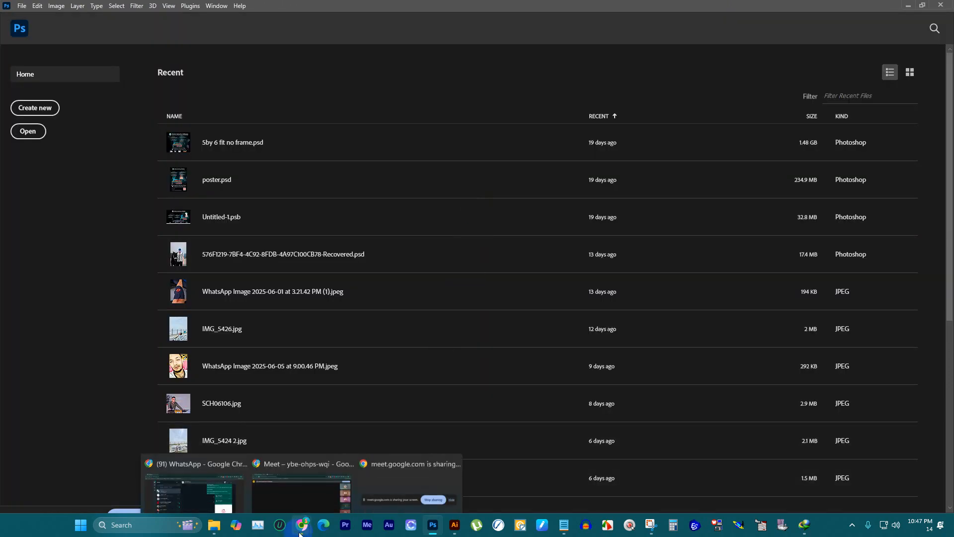
pyautogui.click(292, 486)
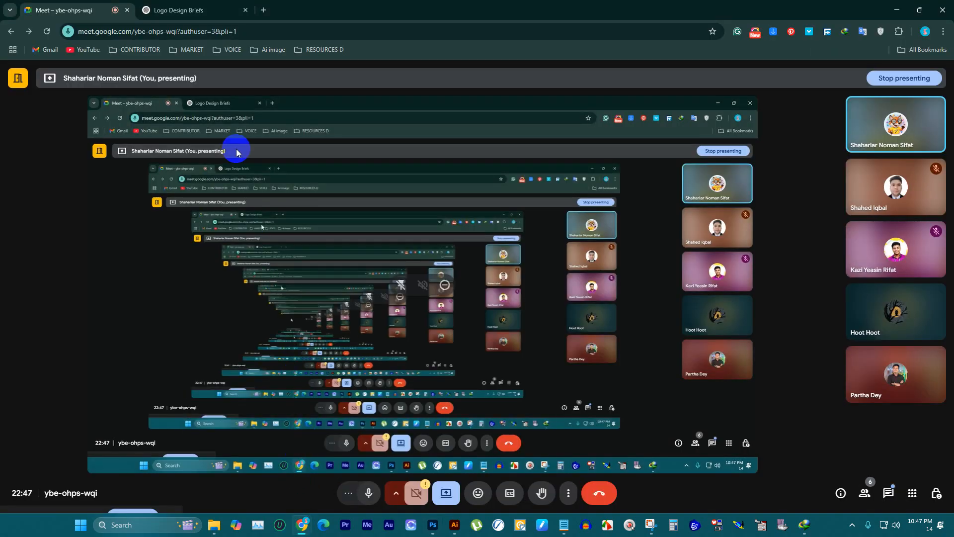
pyautogui.click(196, 9)
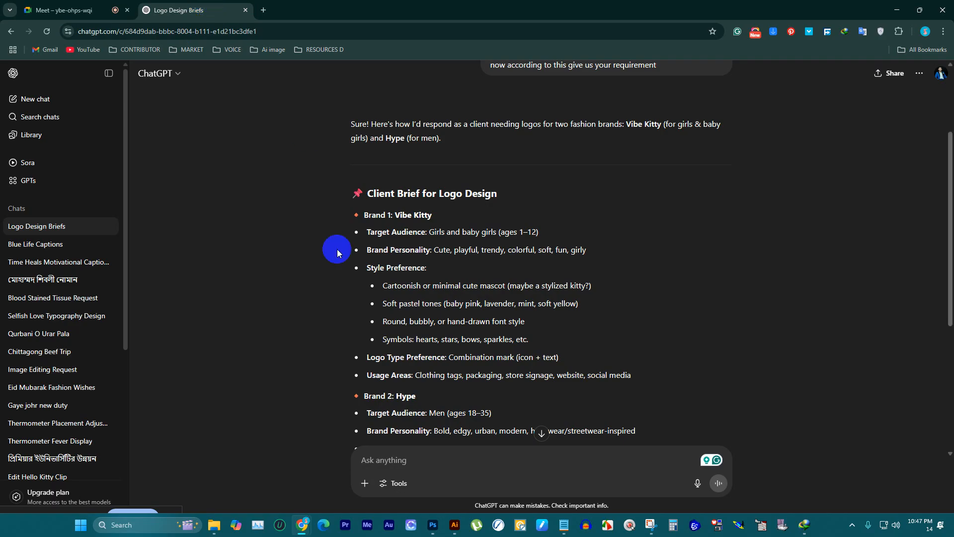
# Step: Open the cap mockup 43.psd from the mockup folder in File Explorer
pyautogui.click(219, 525)
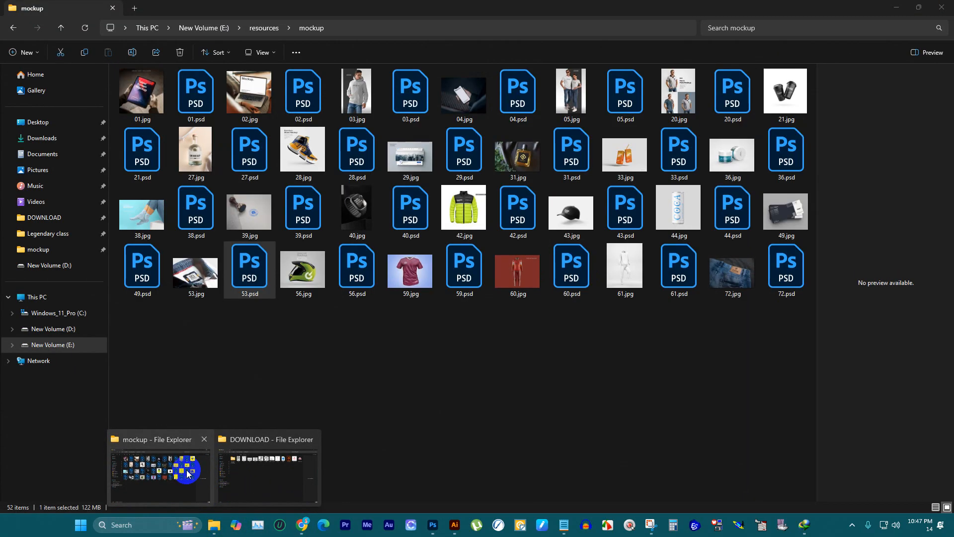
pyautogui.click(187, 471)
pyautogui.click(416, 394)
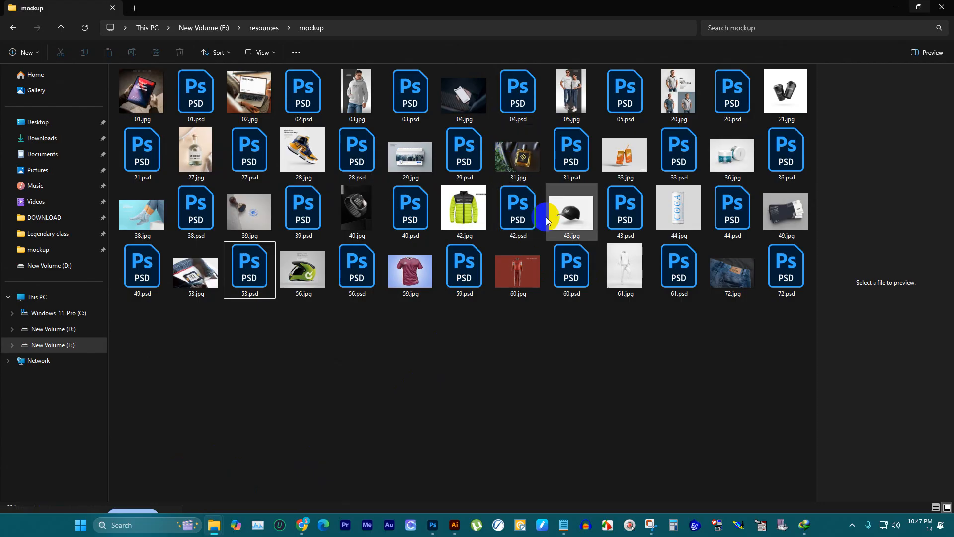
pyautogui.doubleClick(616, 209)
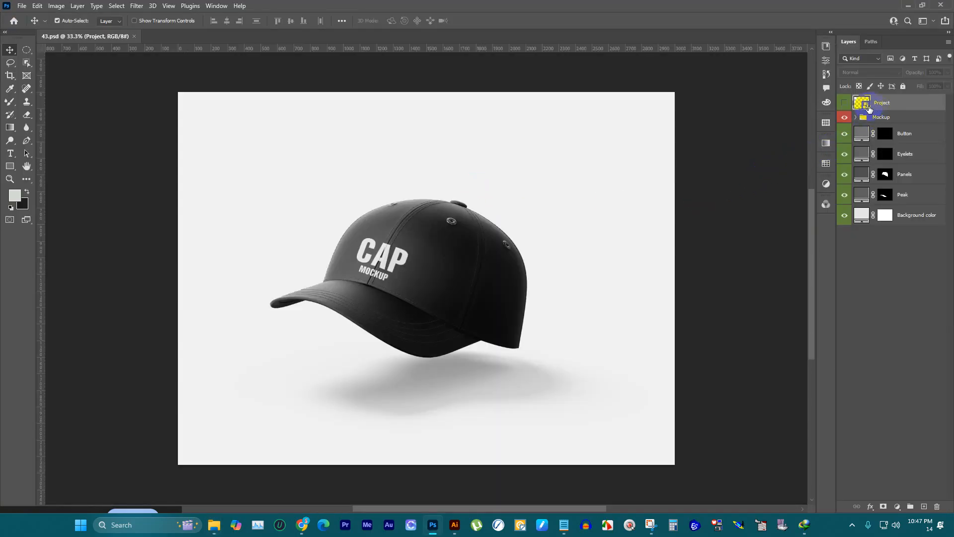
# Step: Toggle the visibility of the top Project layer and the Mockup group to examine what each one controls
pyautogui.click(844, 103)
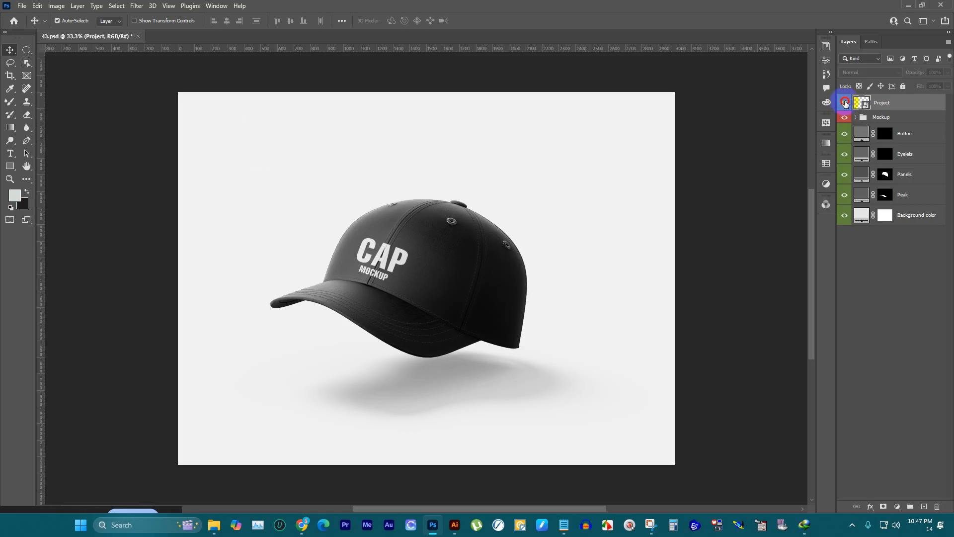
pyautogui.click(845, 103)
pyautogui.click(845, 102)
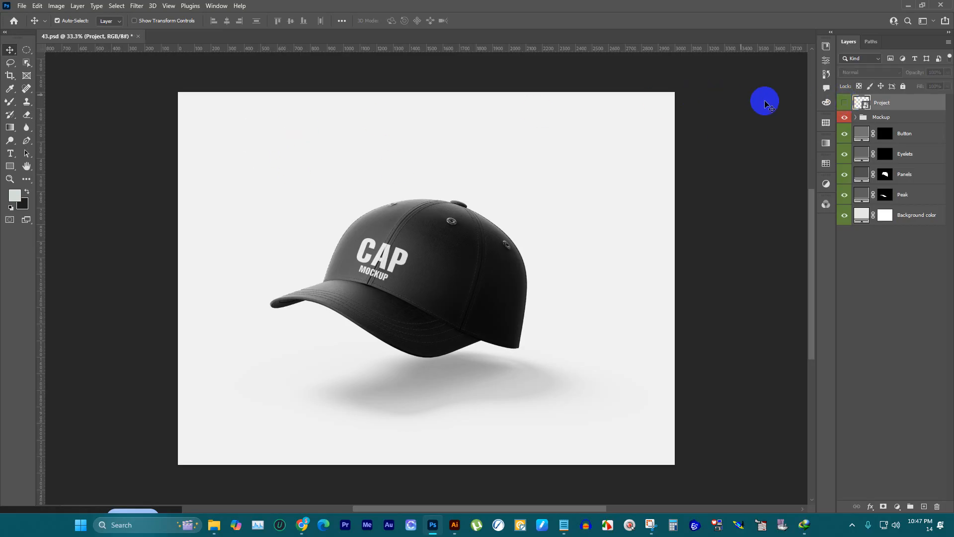
pyautogui.click(844, 117)
pyautogui.click(845, 117)
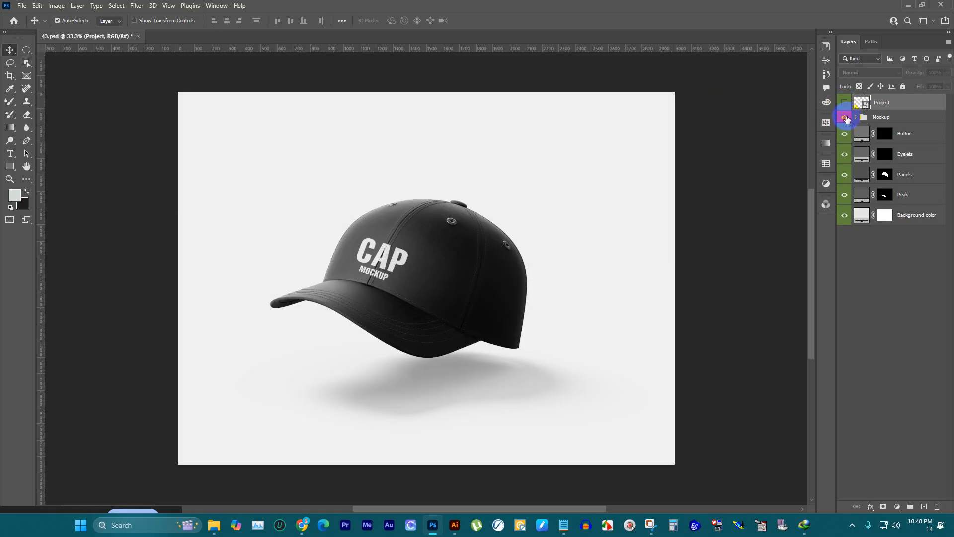
pyautogui.click(843, 117)
pyautogui.click(843, 117)
pyautogui.click(843, 118)
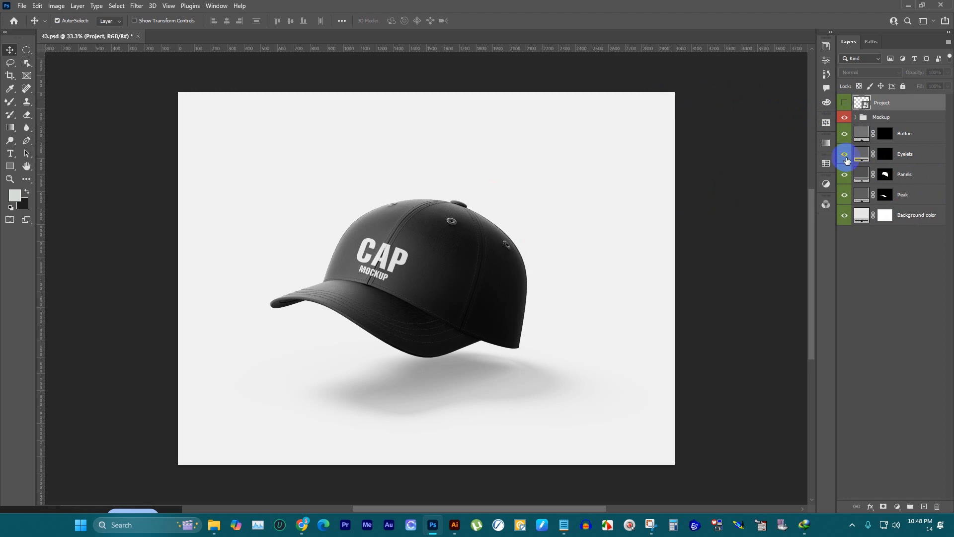
# Step: Hide the Panels colour layer of the cap
pyautogui.click(844, 175)
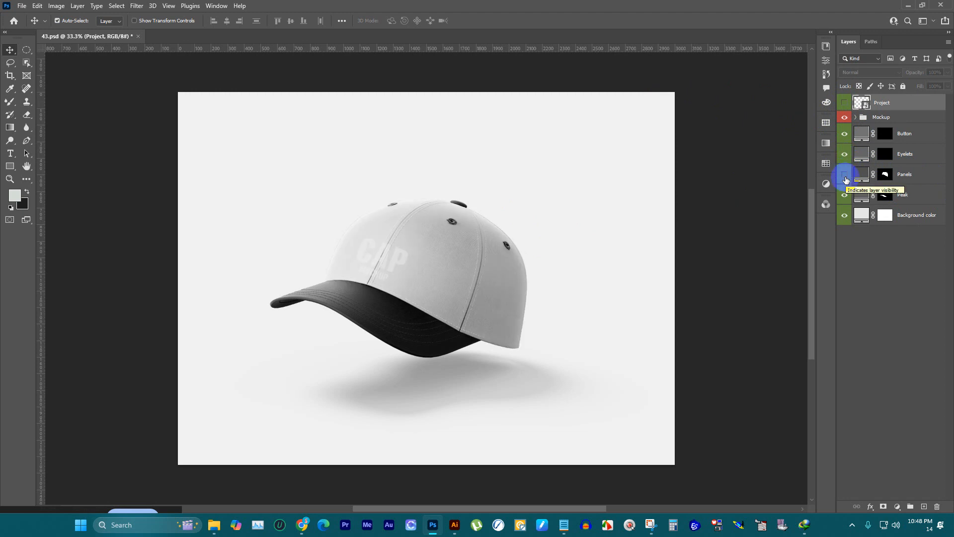
pyautogui.click(846, 179)
pyautogui.click(847, 179)
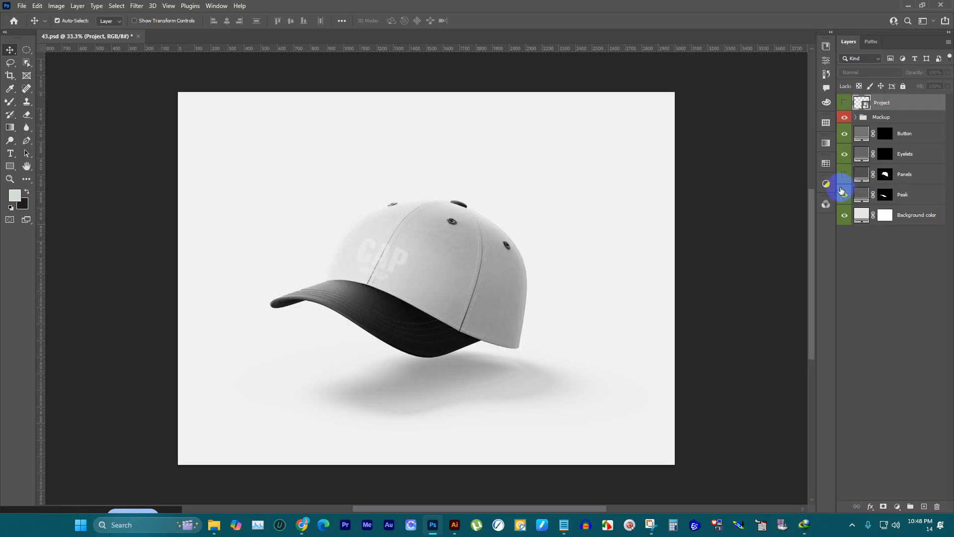
# Step: Expand the Mockup group and examine its effect, toggling the group and its Contrast, Highlights and Project subgroups off and on
pyautogui.click(857, 117)
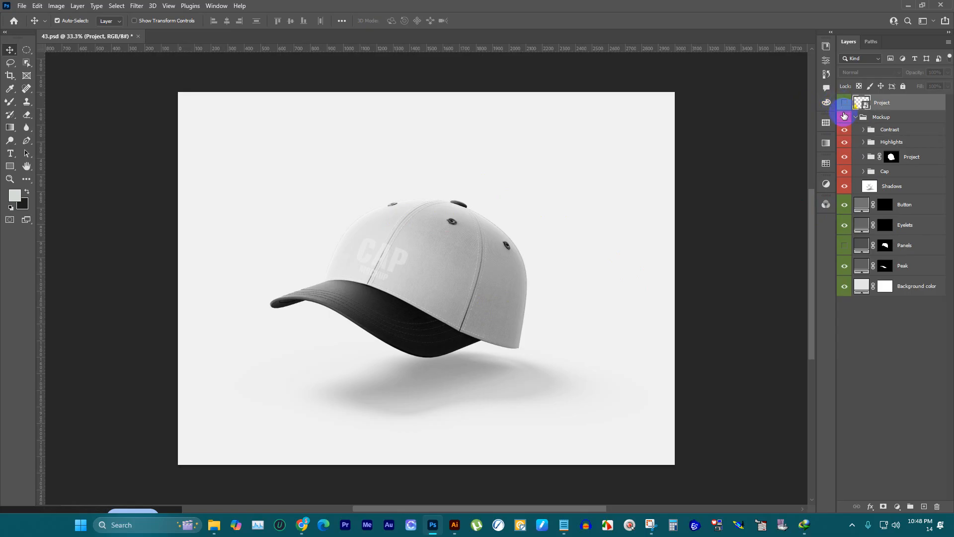
pyautogui.click(844, 116)
pyautogui.click(844, 117)
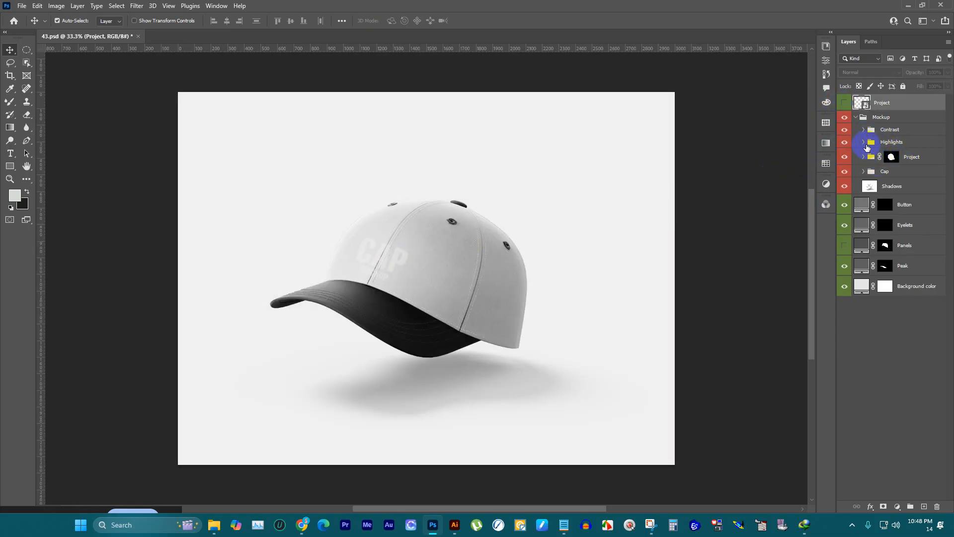
pyautogui.click(844, 130)
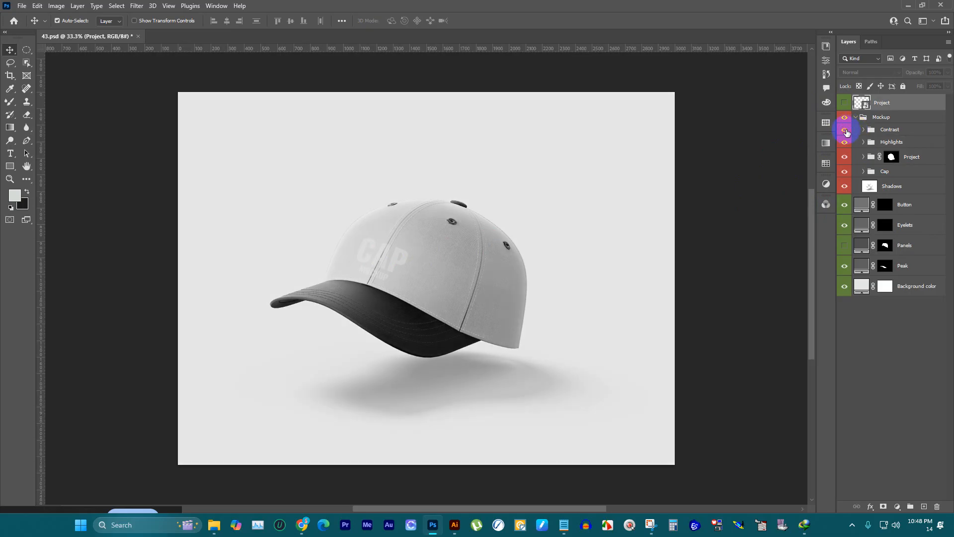
pyautogui.click(844, 130)
pyautogui.click(845, 144)
pyautogui.click(845, 144)
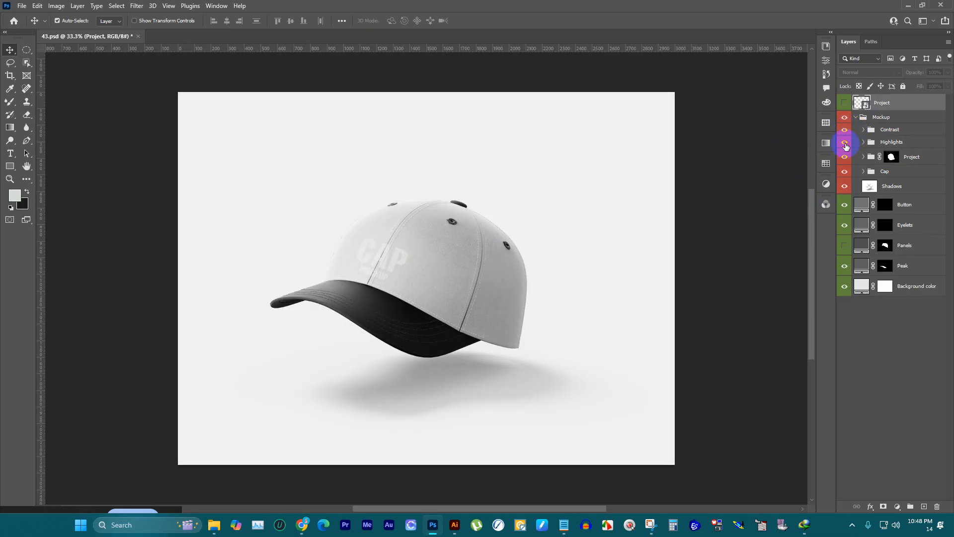
pyautogui.click(847, 143)
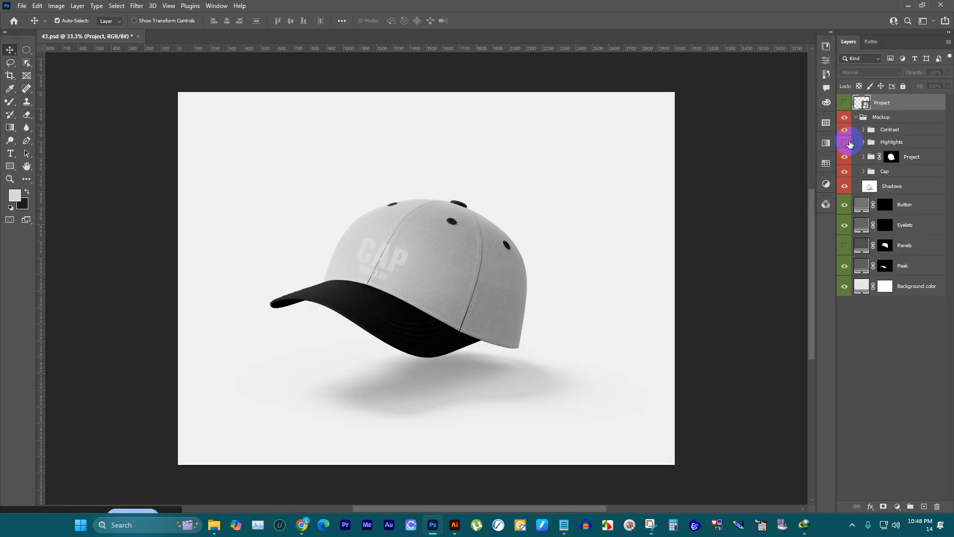
pyautogui.click(845, 143)
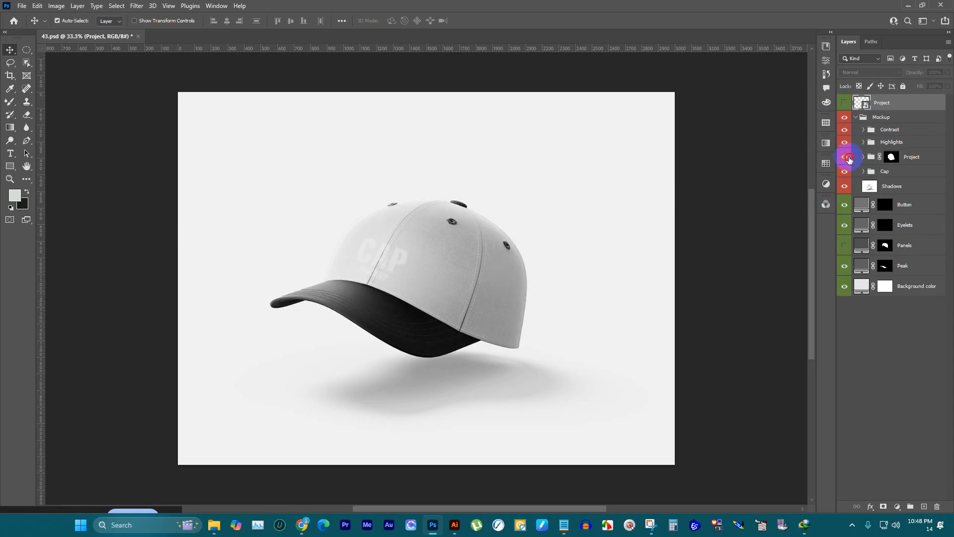
pyautogui.click(846, 157)
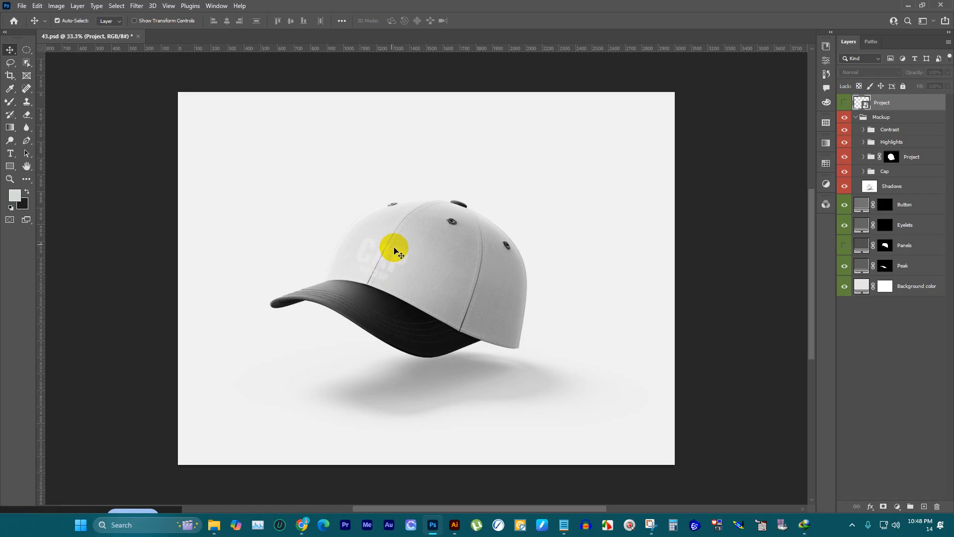
pyautogui.click(843, 157)
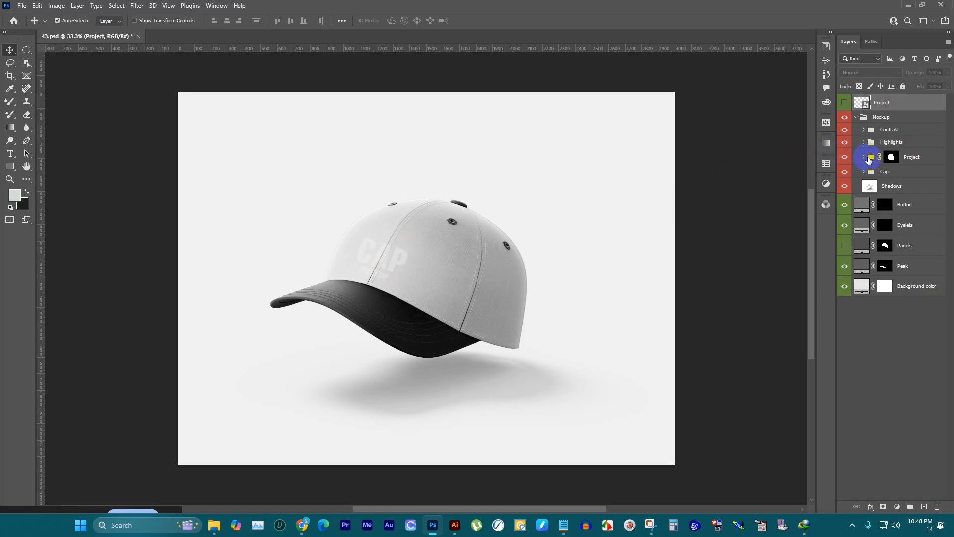
# Step: Expand the Project subgroup, check its Shadows layer, and open its Project smart object for editing
pyautogui.click(864, 157)
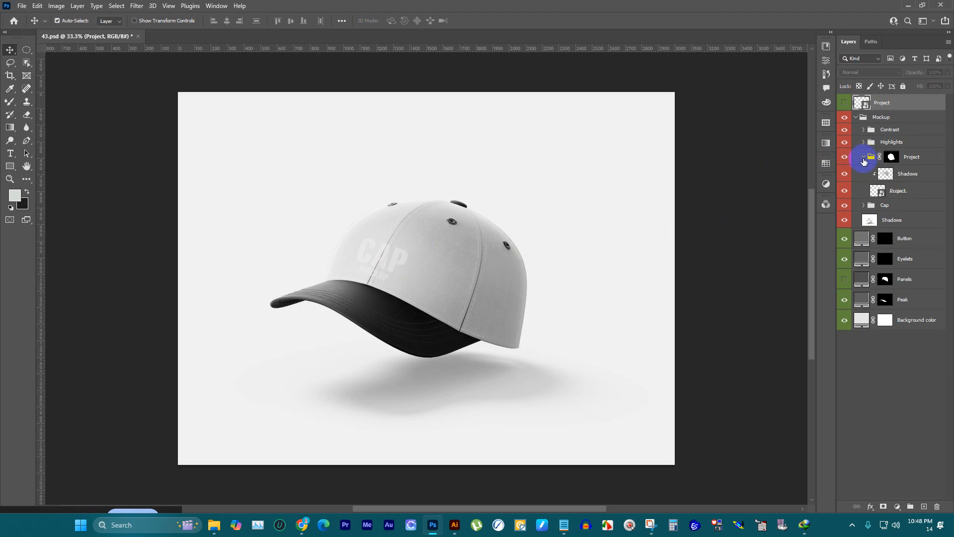
pyautogui.click(845, 175)
pyautogui.click(845, 175)
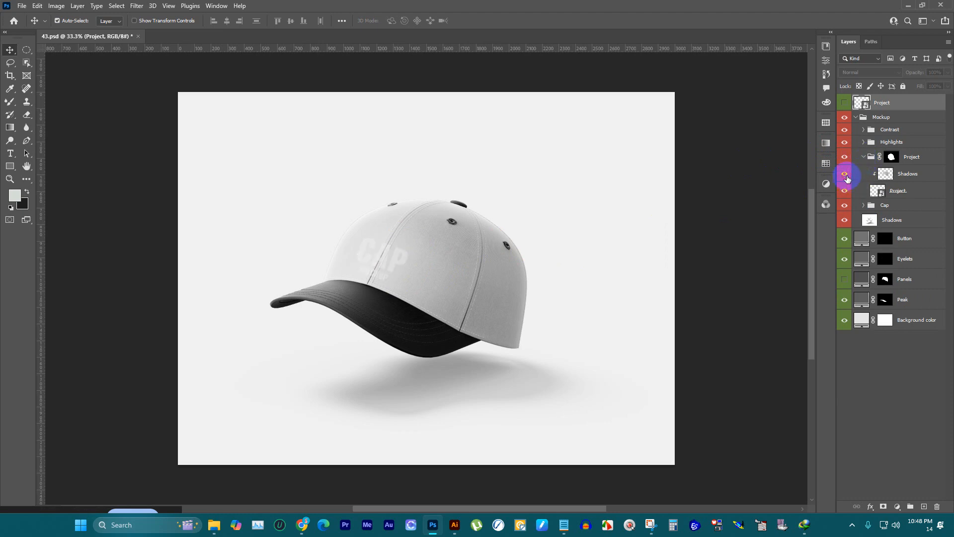
pyautogui.click(845, 175)
pyautogui.click(845, 174)
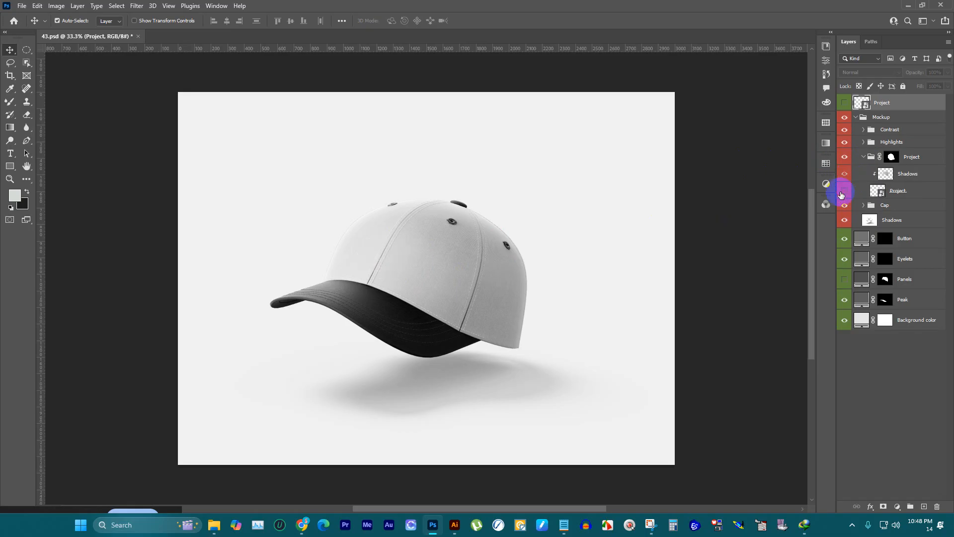
pyautogui.click(879, 194)
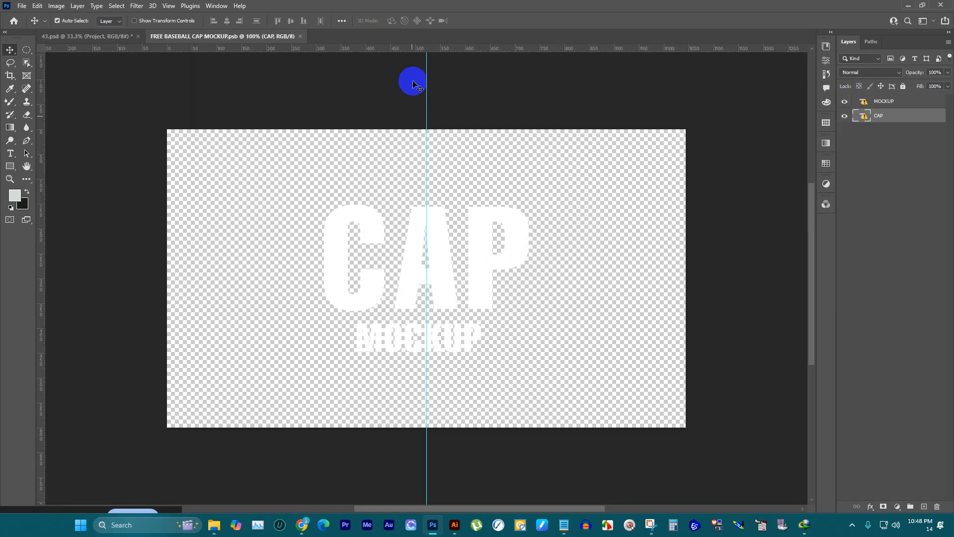
# Step: Place guides along the four outer edges of the CAP MOCKUP lettering and hide the MOCKUP and CAP text layers
pyautogui.moveTo(444, 48); pyautogui.dragTo(477, 204)
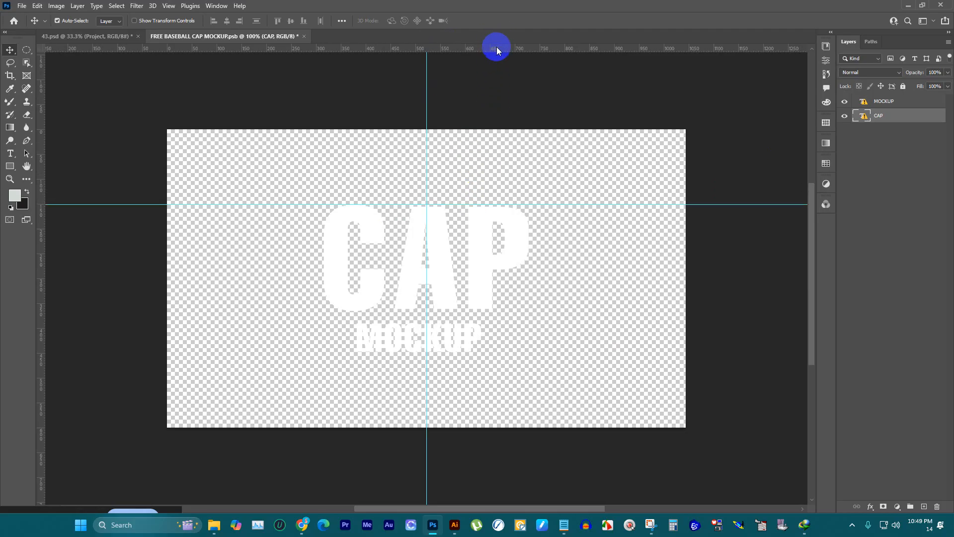
pyautogui.moveTo(511, 50); pyautogui.dragTo(499, 349)
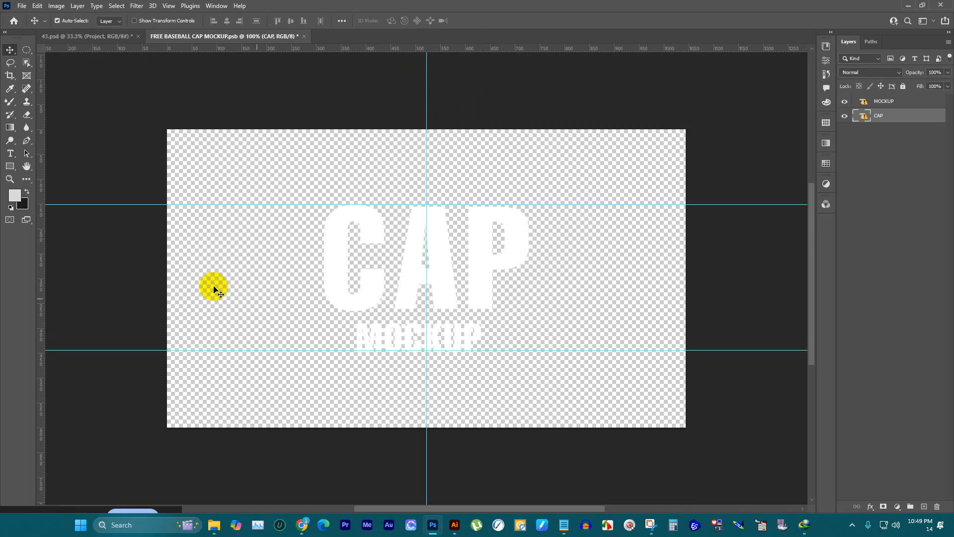
pyautogui.moveTo(38, 200); pyautogui.dragTo(322, 215)
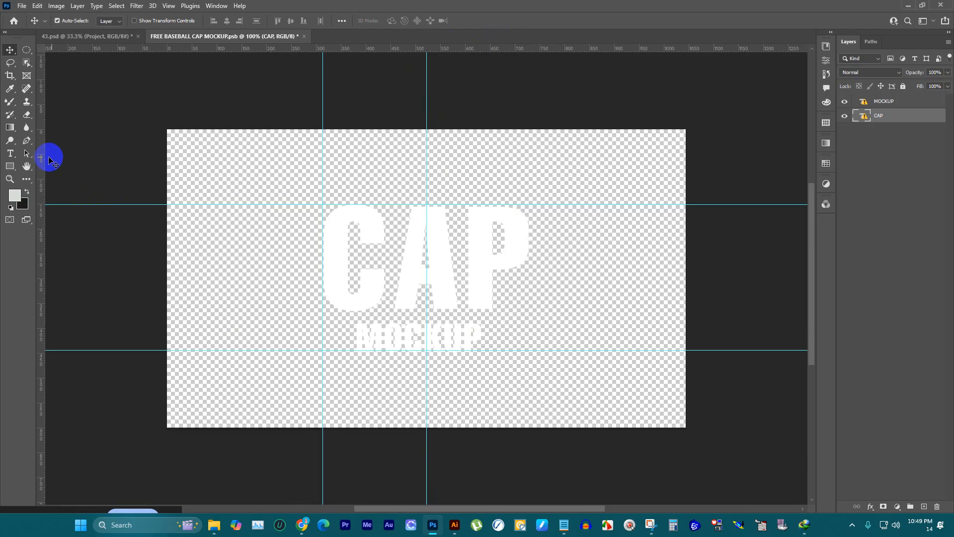
pyautogui.moveTo(44, 153); pyautogui.dragTo(527, 175)
pyautogui.click(844, 101)
pyautogui.click(844, 115)
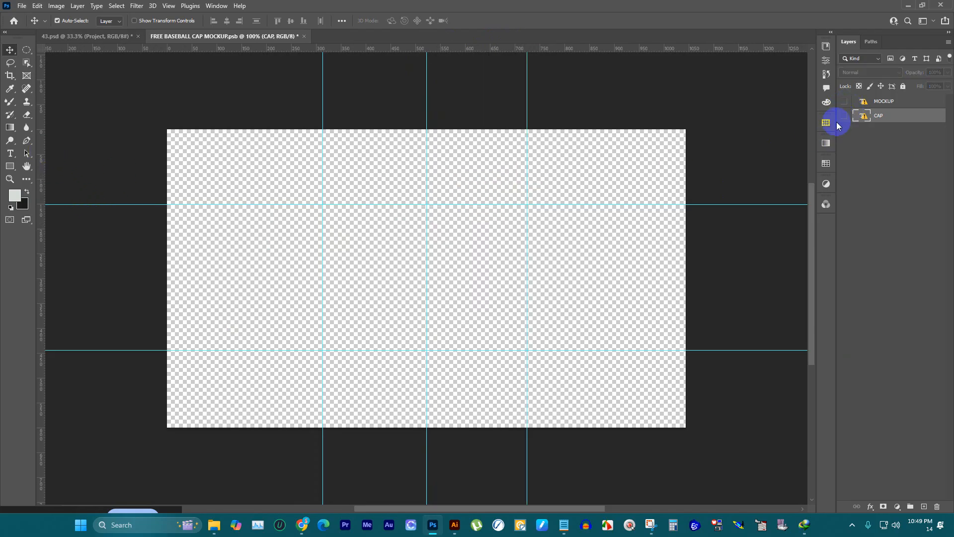
# Step: Switch to Illustrator and copy the Vibe Kitty logo from the centre of the vive kitty.ai artboard
pyautogui.click(449, 526)
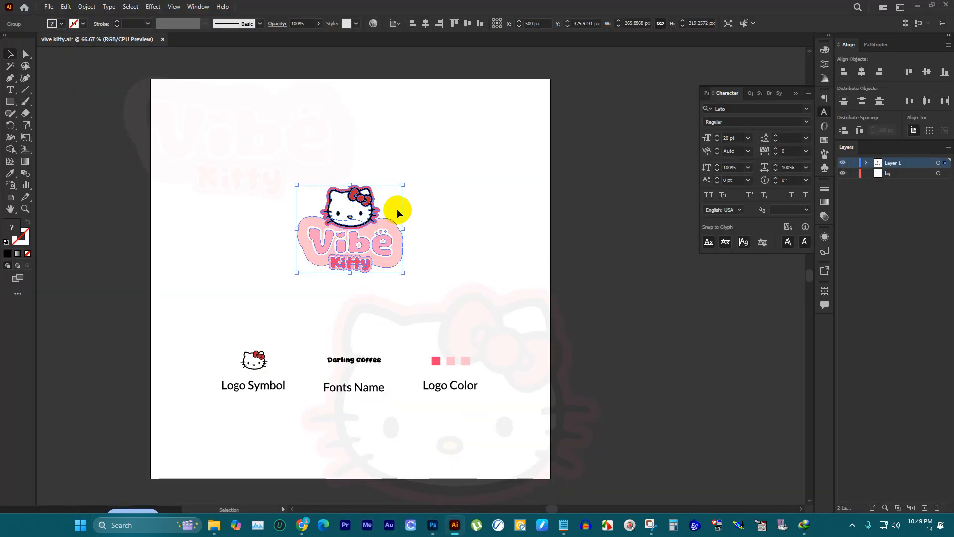
pyautogui.click(389, 213)
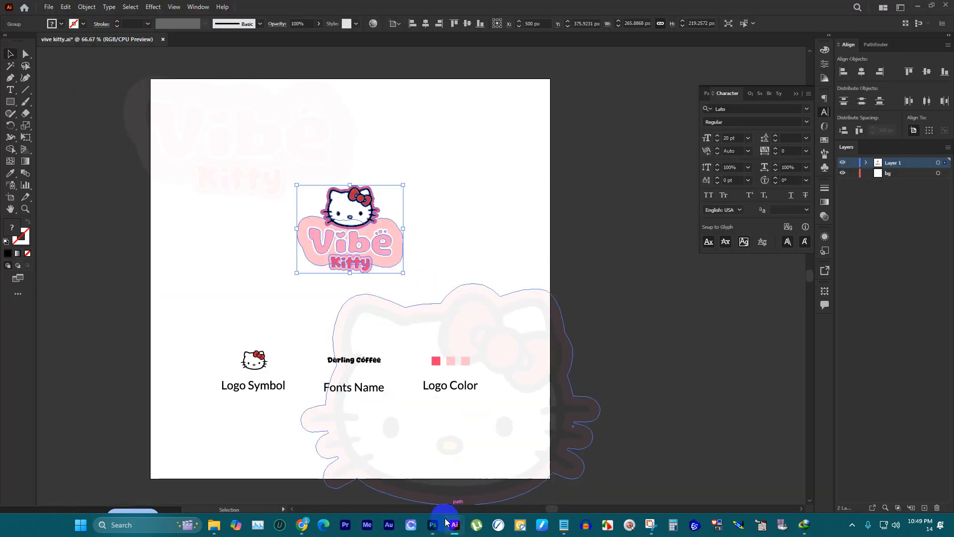
pyautogui.click(432, 525)
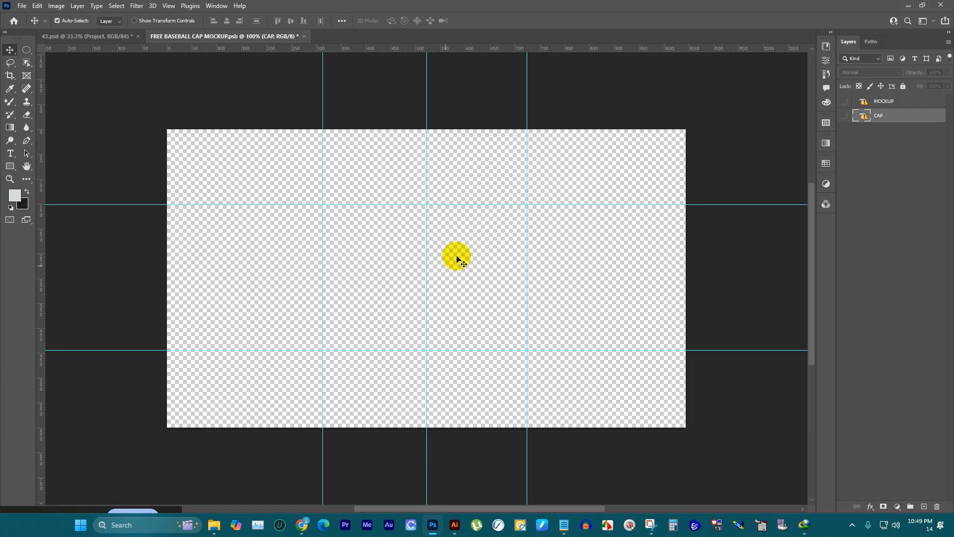
pyautogui.click(455, 524)
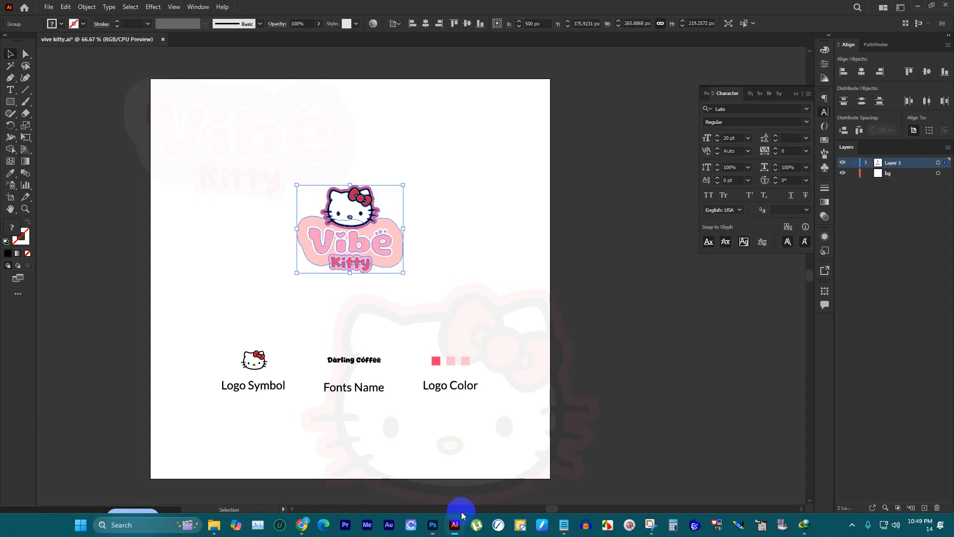
pyautogui.click(368, 208)
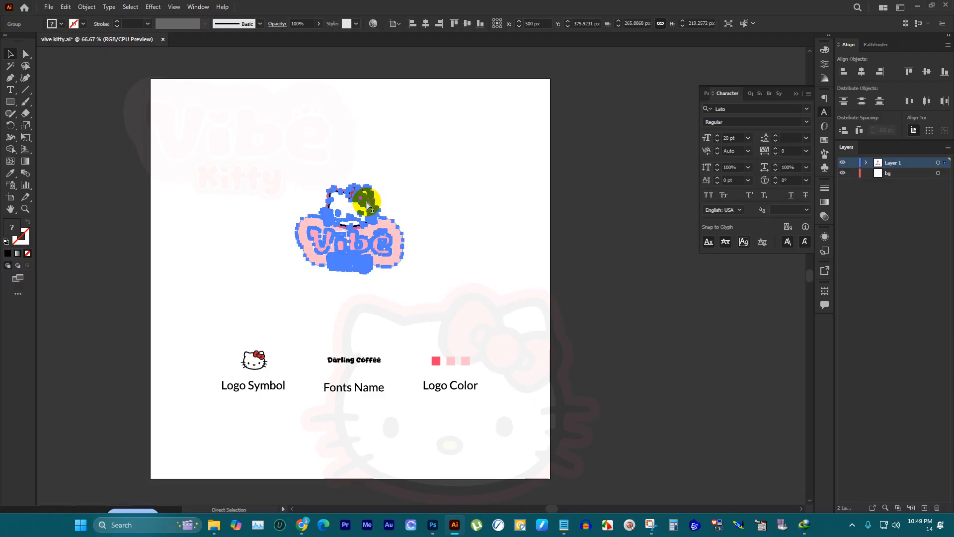
# Step: Switch to Photoshop and paste the copied Vibe Kitty logo as pixels into the FREE BASEBALL CAP MOCKUP.psb smart object
pyautogui.click(429, 528)
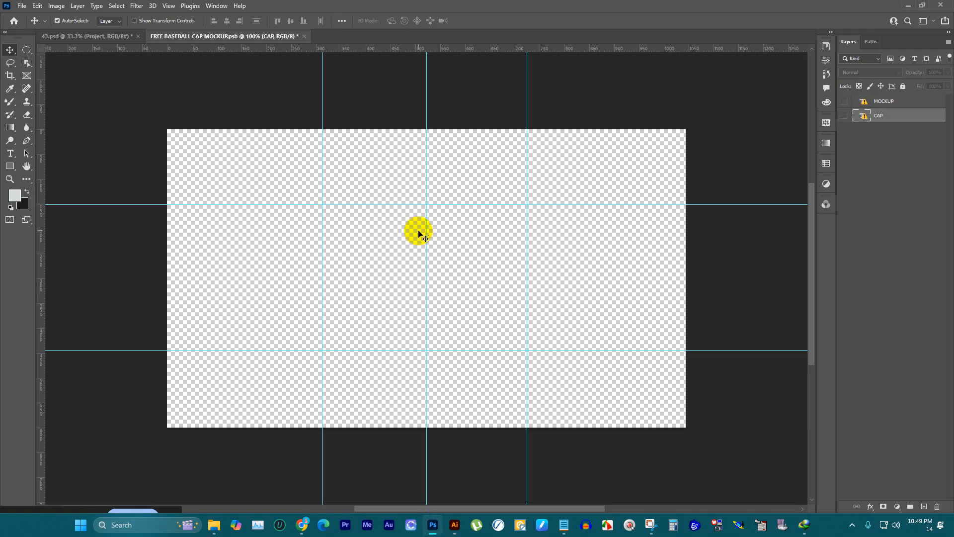
pyautogui.hotkey('ctrl', 'v')
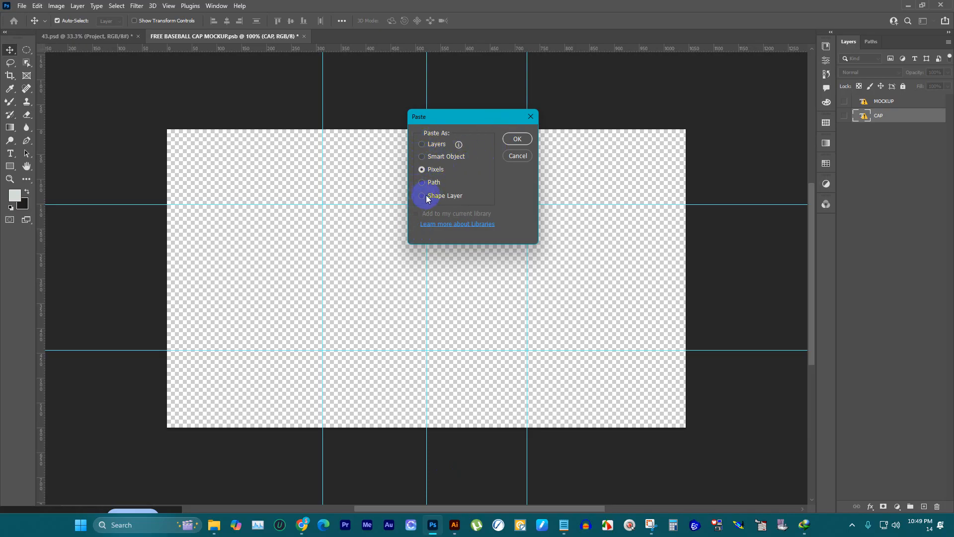
pyautogui.click(517, 142)
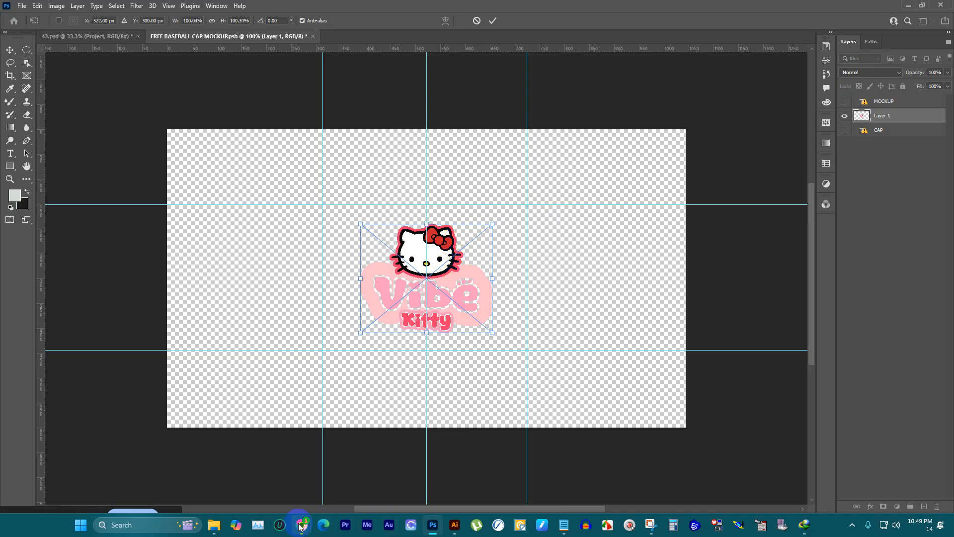
pyautogui.moveTo(301, 524)
pyautogui.click(266, 475)
pyautogui.click(100, 10)
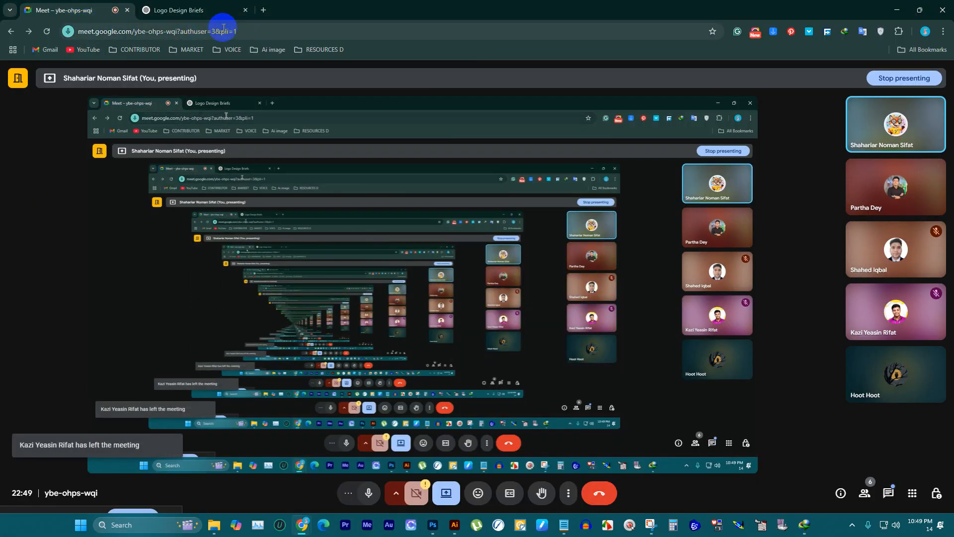
pyautogui.click(897, 10)
# Step: Scale the pasted logo to fit between the upper and lower guides, save the smart object and view it on the cap in 43.psd
pyautogui.scroll(1, 471, 274)
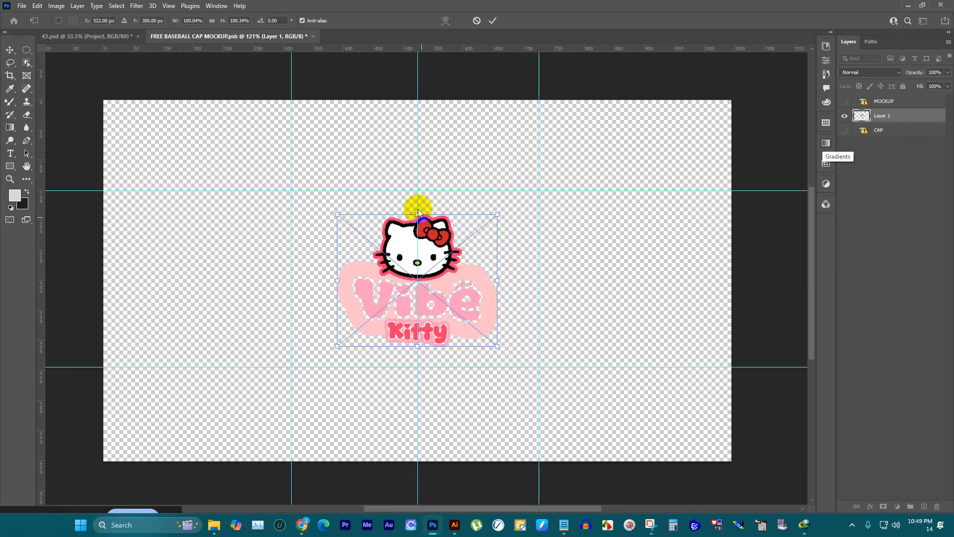
pyautogui.moveTo(418, 212); pyautogui.dragTo(417, 190)
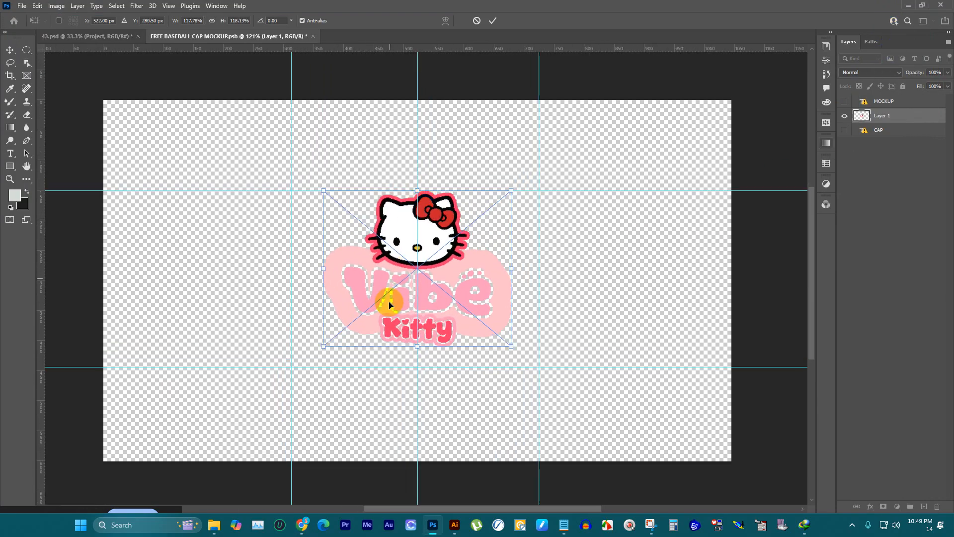
pyautogui.moveTo(420, 344); pyautogui.dragTo(418, 362)
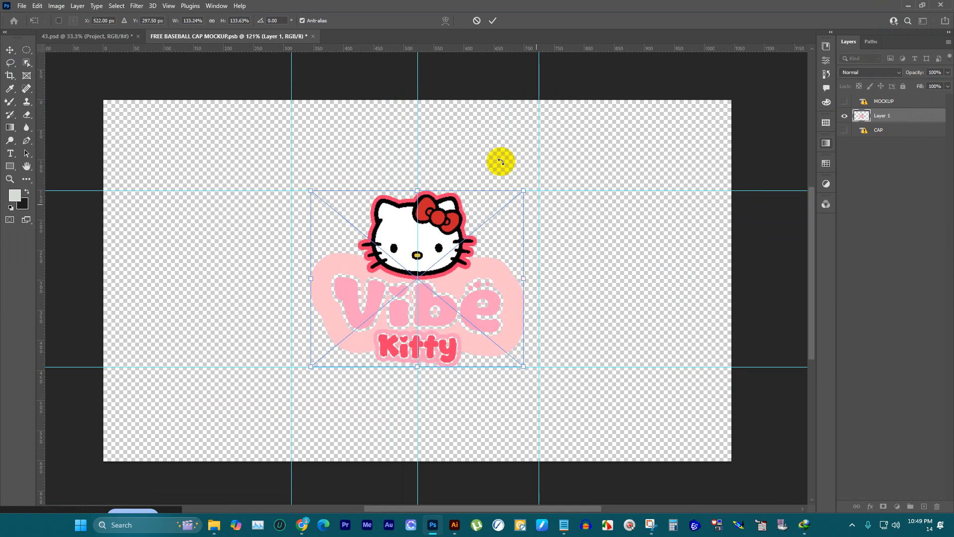
pyautogui.click(492, 20)
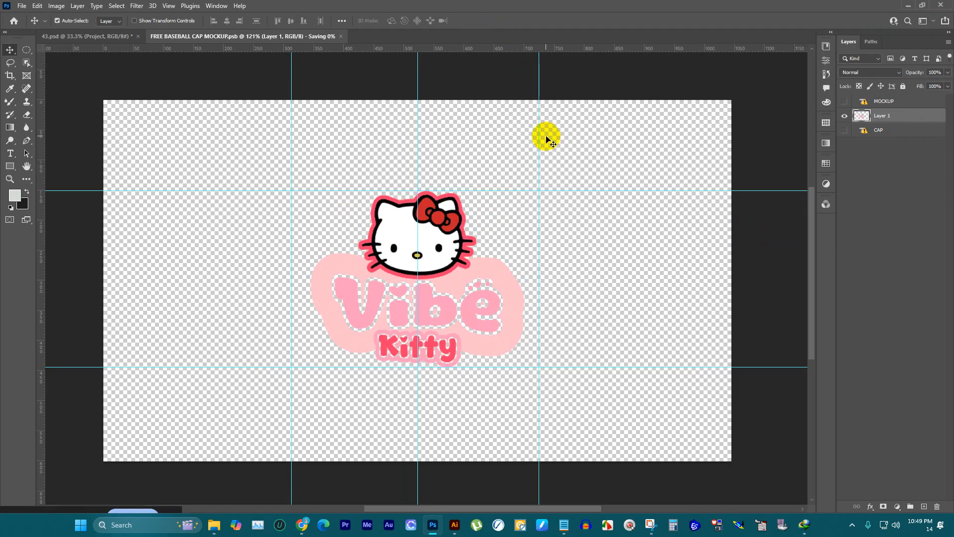
pyautogui.click(117, 37)
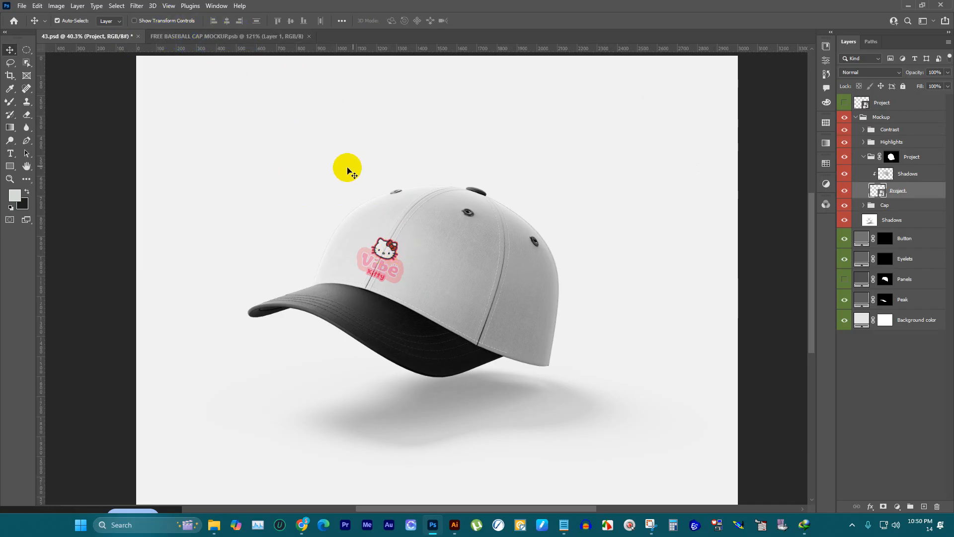
# Step: Enlarge the logo in the cap smart object proportionally to 148.45%, save it and return to 43.psd
pyautogui.click(202, 36)
pyautogui.hotkey('ctrl', 't')
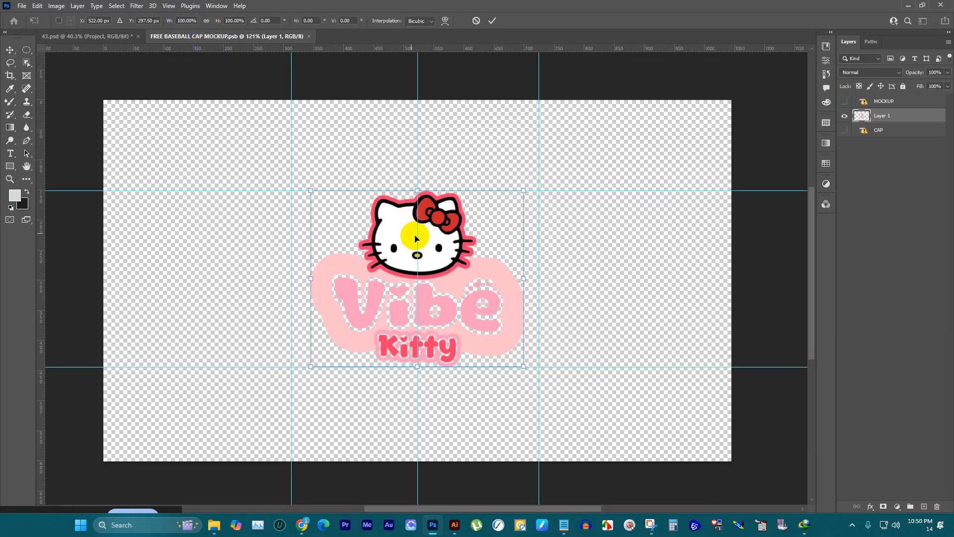
pyautogui.click(492, 21)
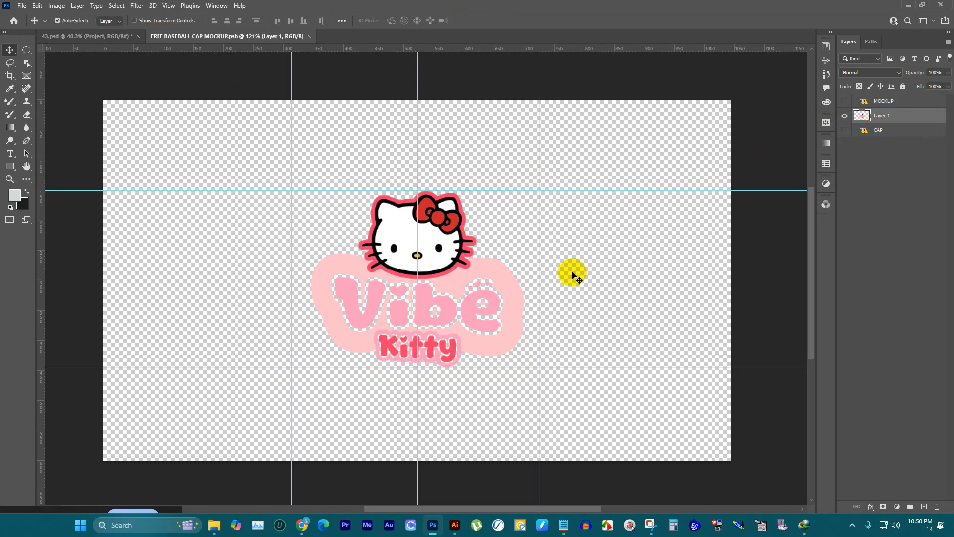
pyautogui.hotkey('ctrl', 't')
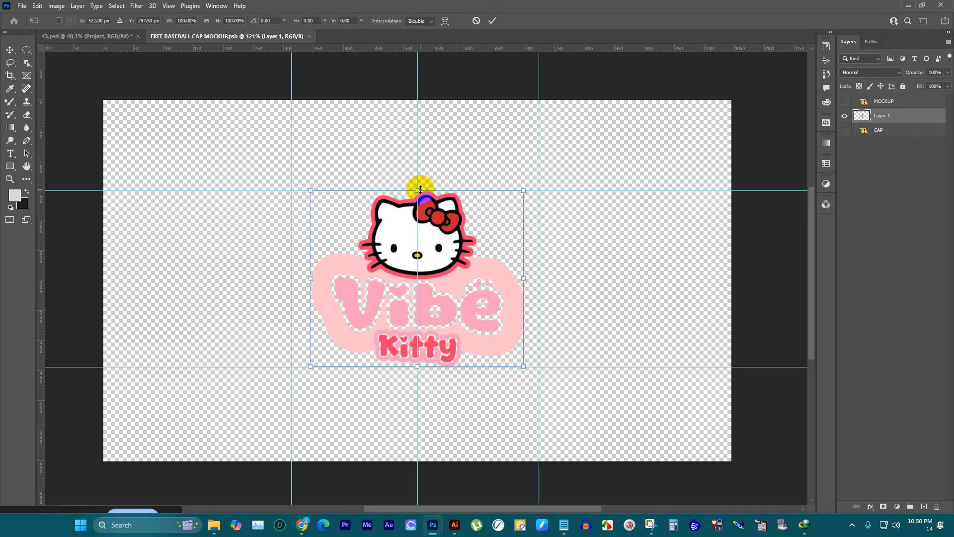
pyautogui.moveTo(420, 189); pyautogui.dragTo(432, 121)
pyautogui.click(492, 21)
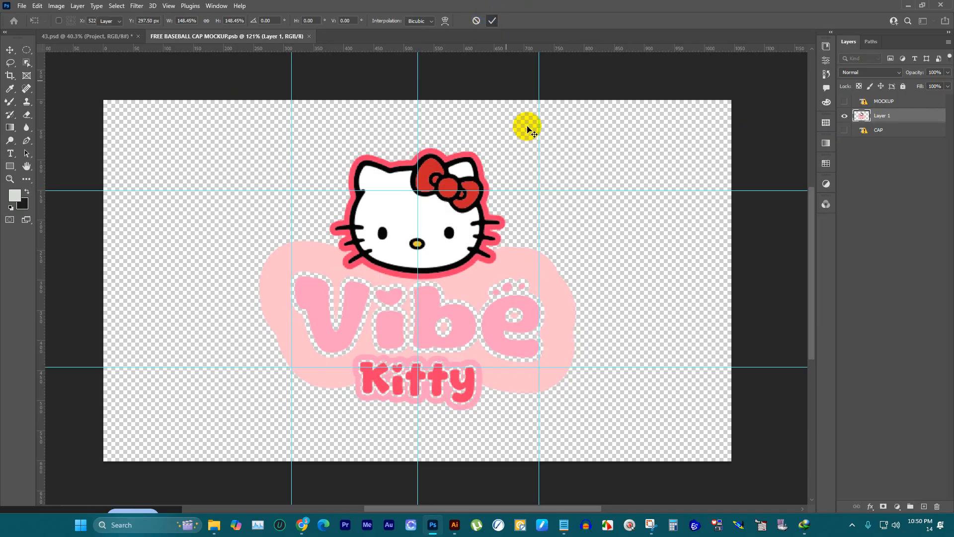
pyautogui.hotkey('ctrl', 's')
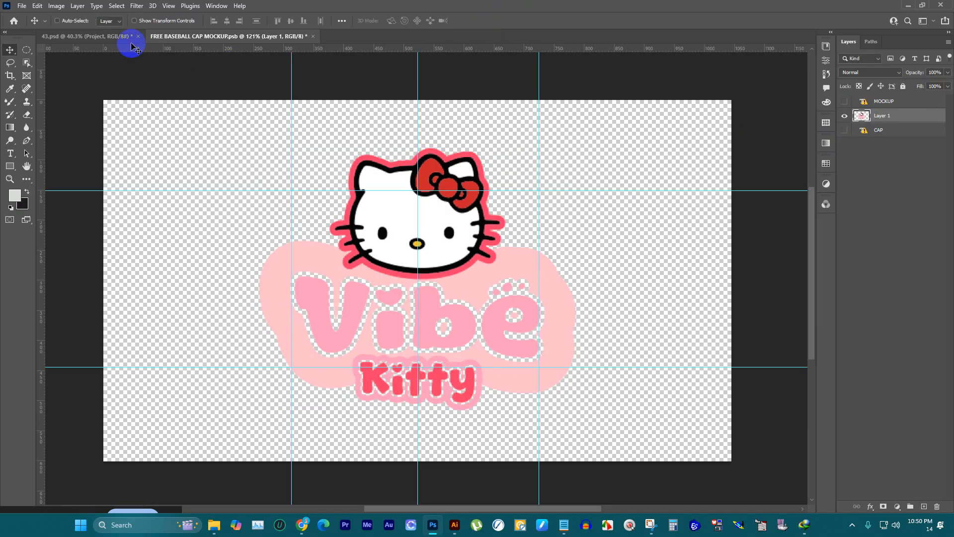
pyautogui.click(107, 36)
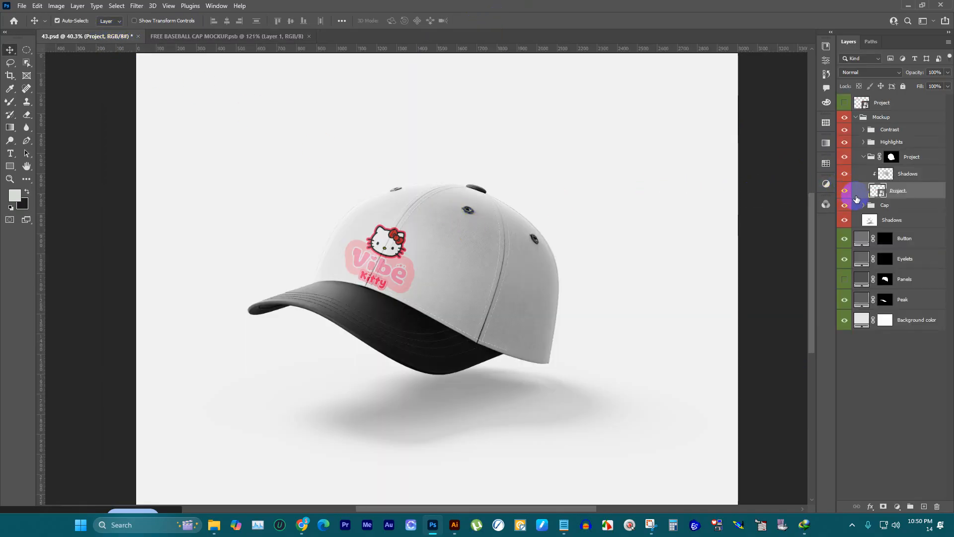
# Step: Hide and show the Shadows layer above the Project smart object to compare its effect, and check the original logo in Illustrator
pyautogui.click(845, 176)
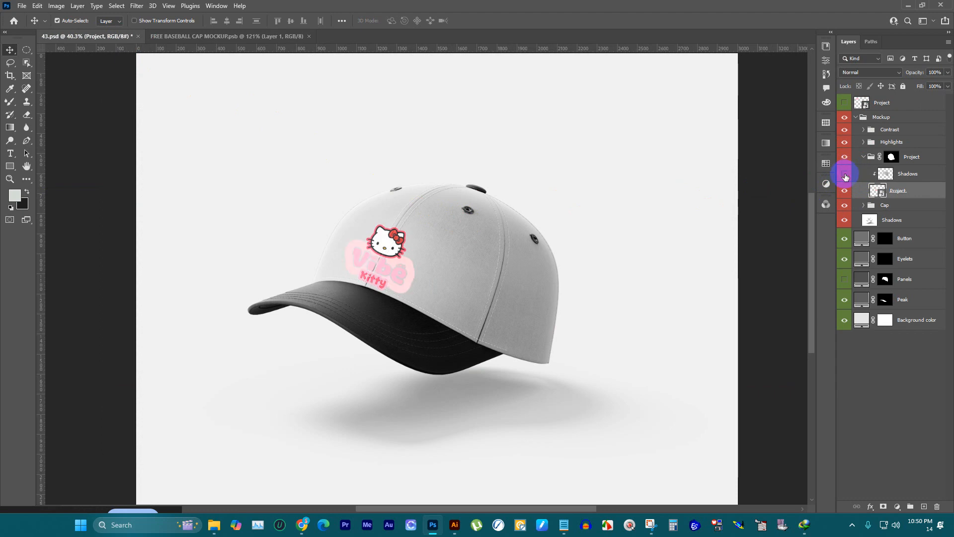
pyautogui.click(845, 176)
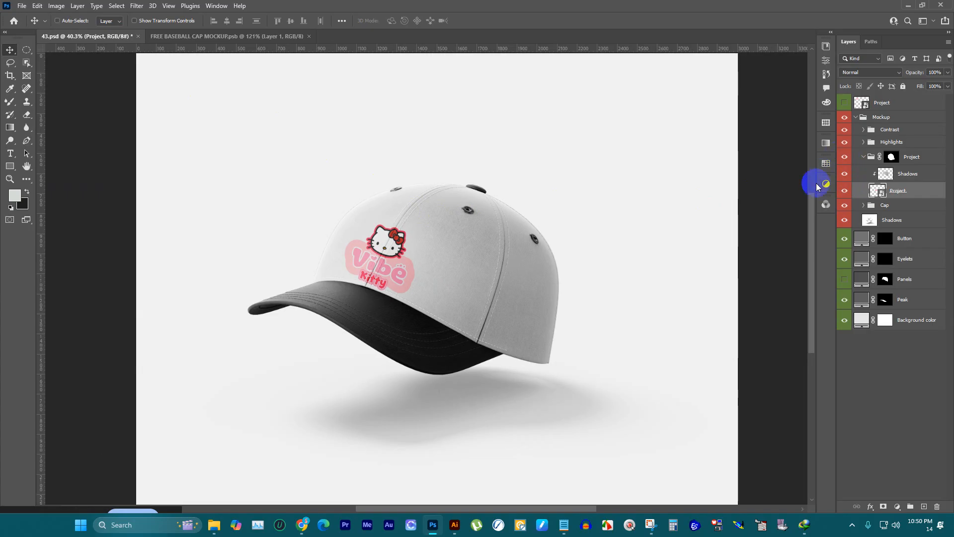
pyautogui.scroll(-1, 360, 159)
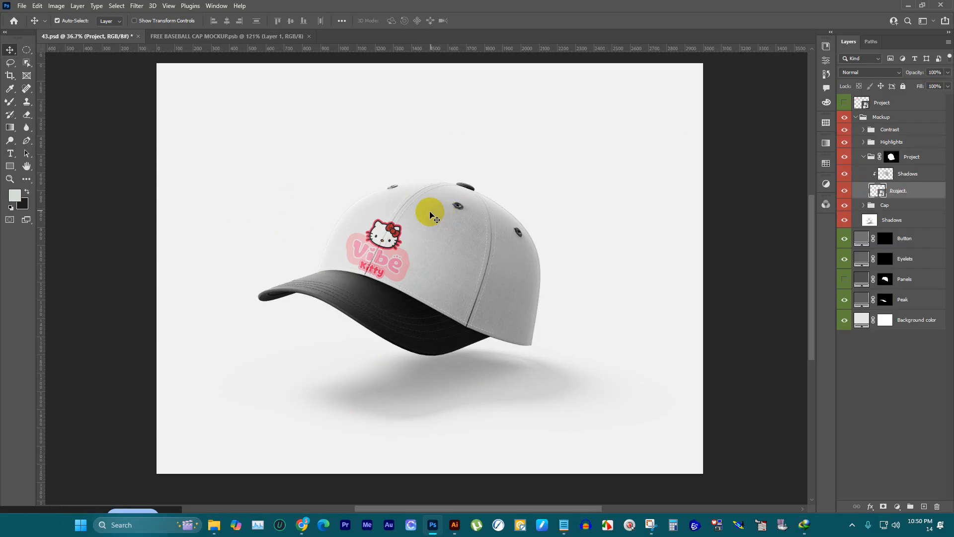
pyautogui.click(453, 524)
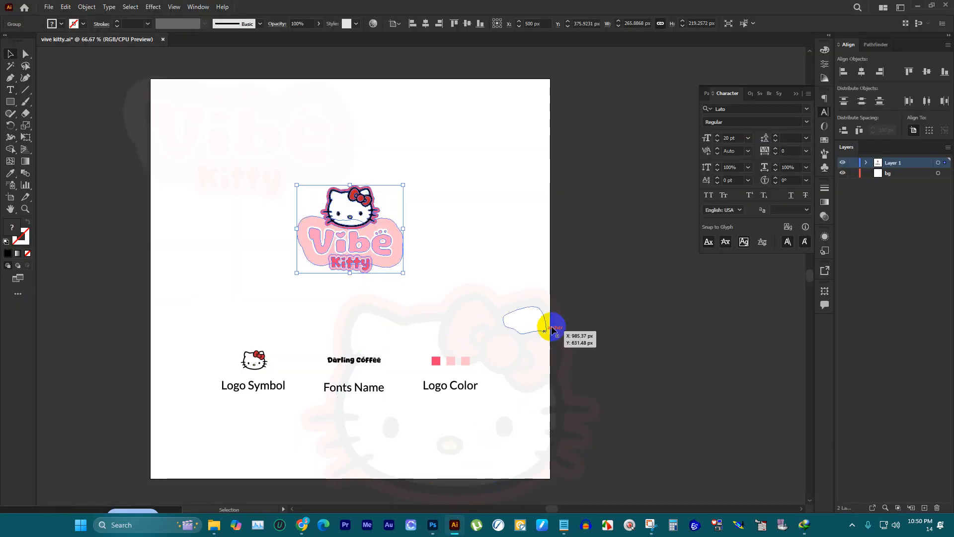
pyautogui.click(437, 525)
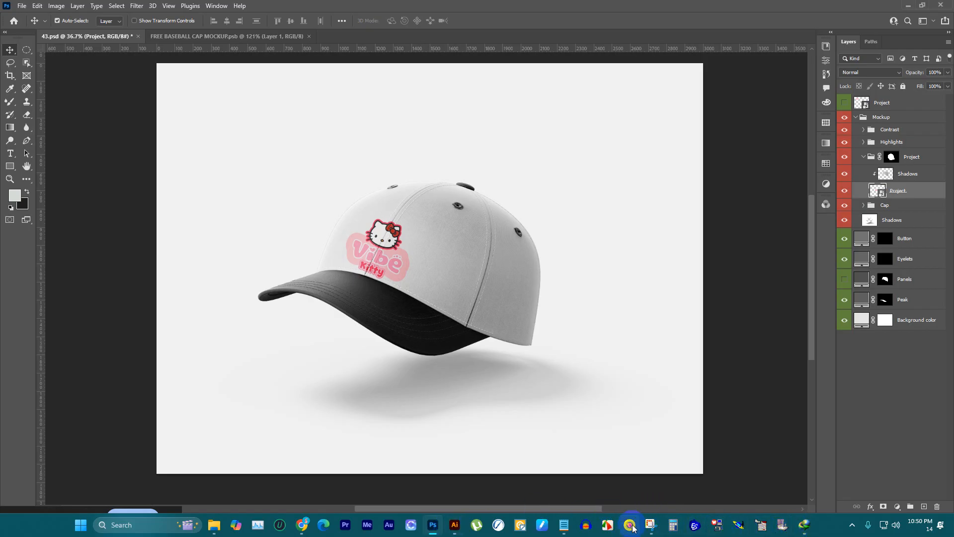
# Step: Switch to Snipping Tool and capture a new rectangular screenshot of the whole cap mockup canvas
pyautogui.click(647, 532)
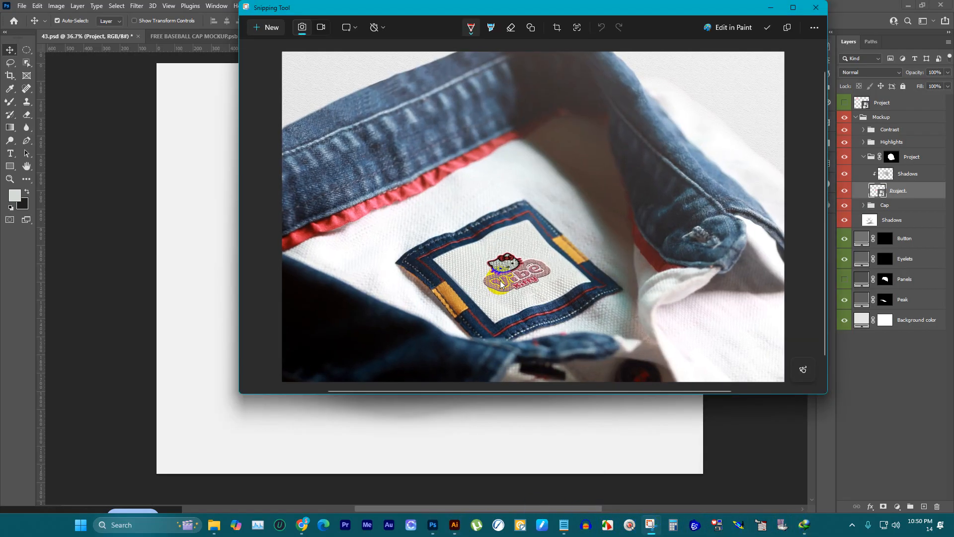
pyautogui.click(272, 30)
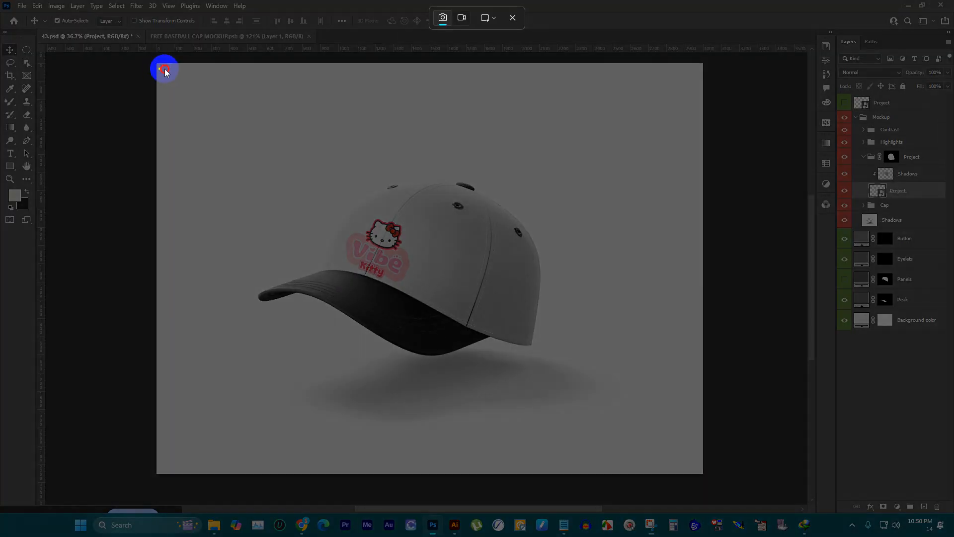
pyautogui.moveTo(159, 68); pyautogui.dragTo(694, 463)
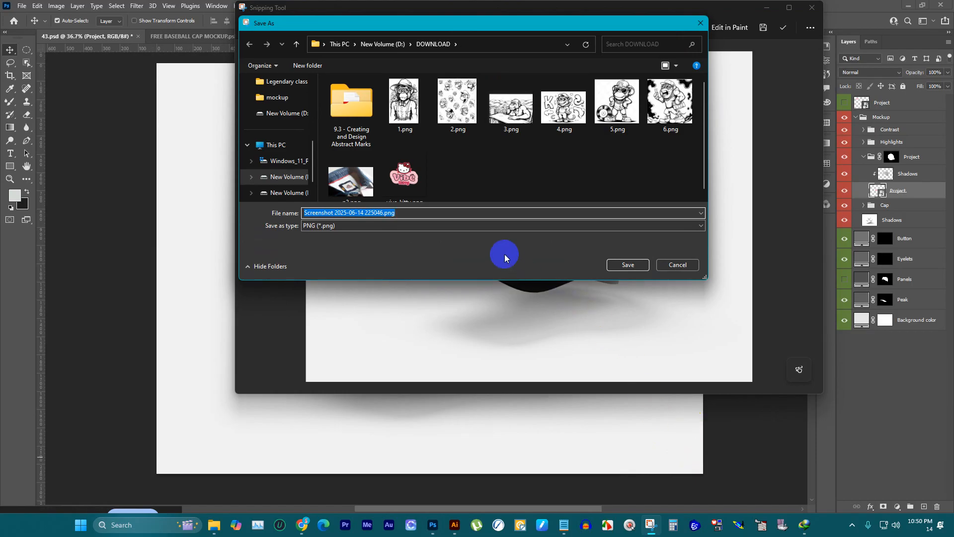
# Step: Save the cap screenshot as a PNG named p3 in the DOWNLOAD folder and put the Snipping Tool window away
pyautogui.scroll(-1, 425, 151)
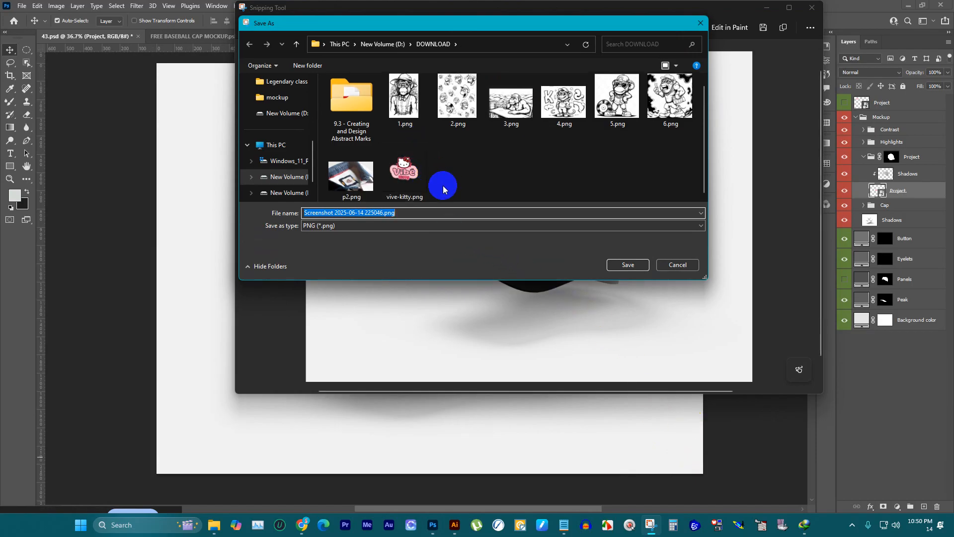
pyautogui.write('p2')
pyautogui.press('BackSpace')
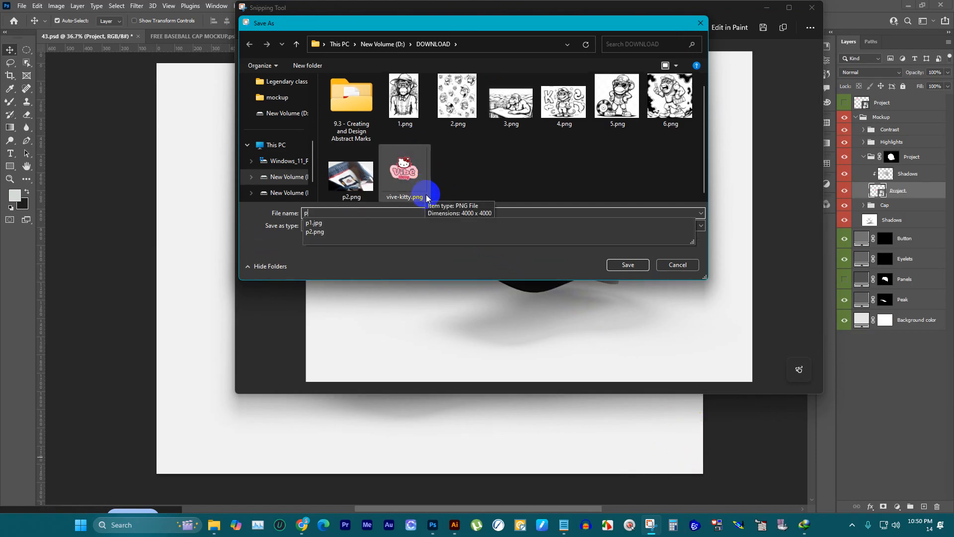
pyautogui.write('3')
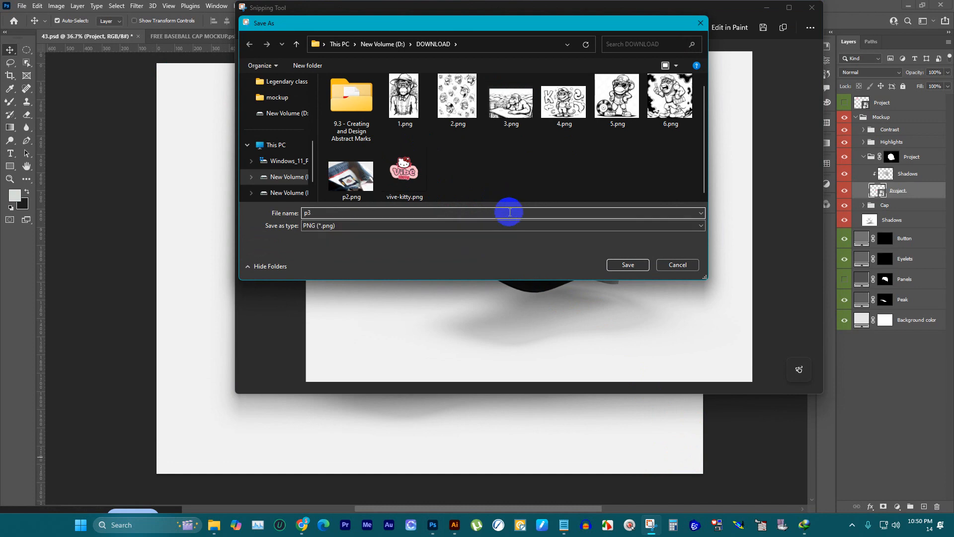
pyautogui.press('Return')
pyautogui.click(775, 15)
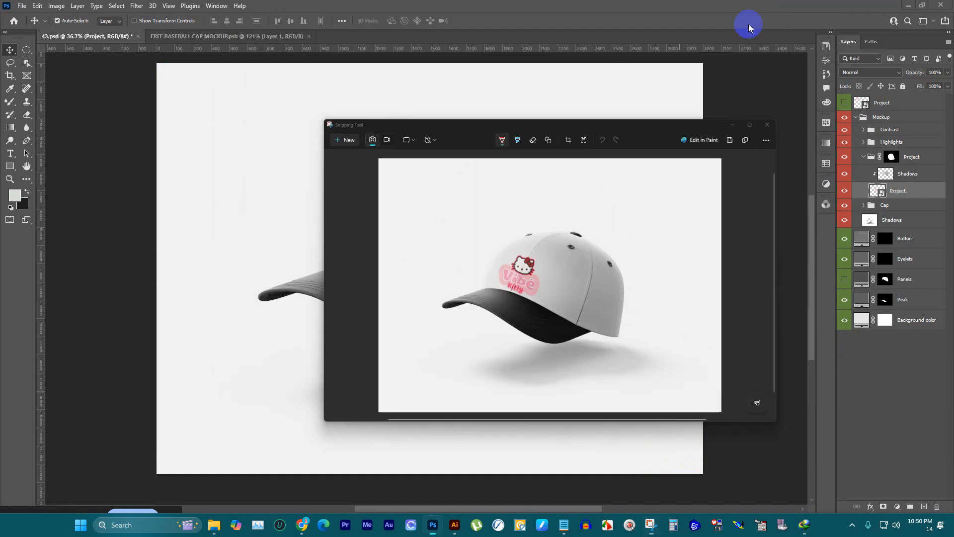
# Step: Close the FREE BASEBALL CAP MOCKUP.psb smart object and the 43.psd document
pyautogui.click(312, 37)
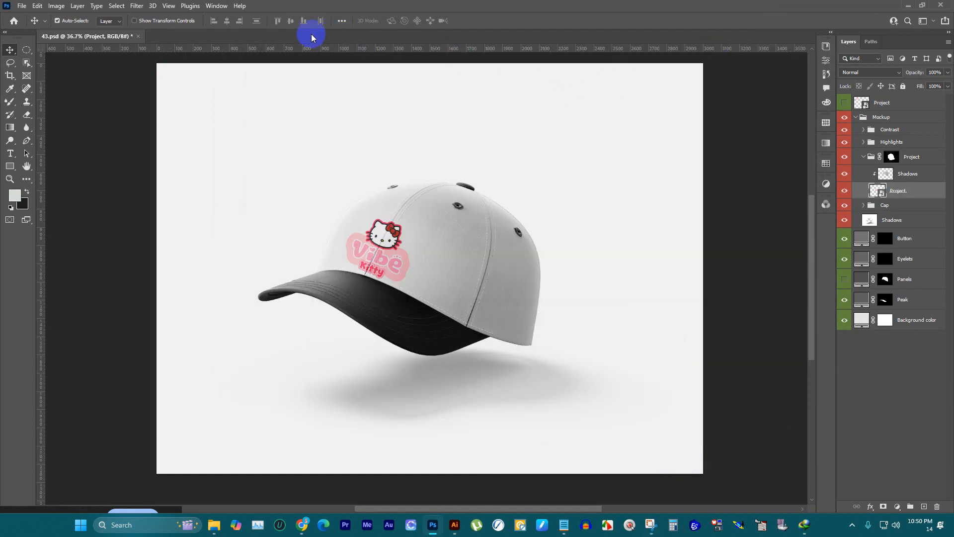
pyautogui.click(137, 38)
pyautogui.click(469, 195)
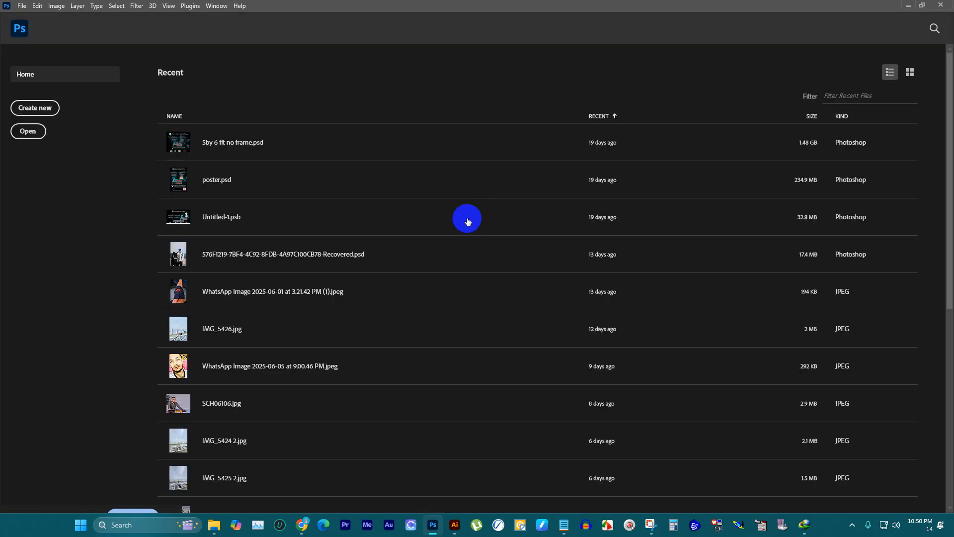
# Step: Switch to the mockup folder in File Explorer and preview the 39.jpg stamp and 72.jpg jeans mockups
pyautogui.moveTo(214, 525)
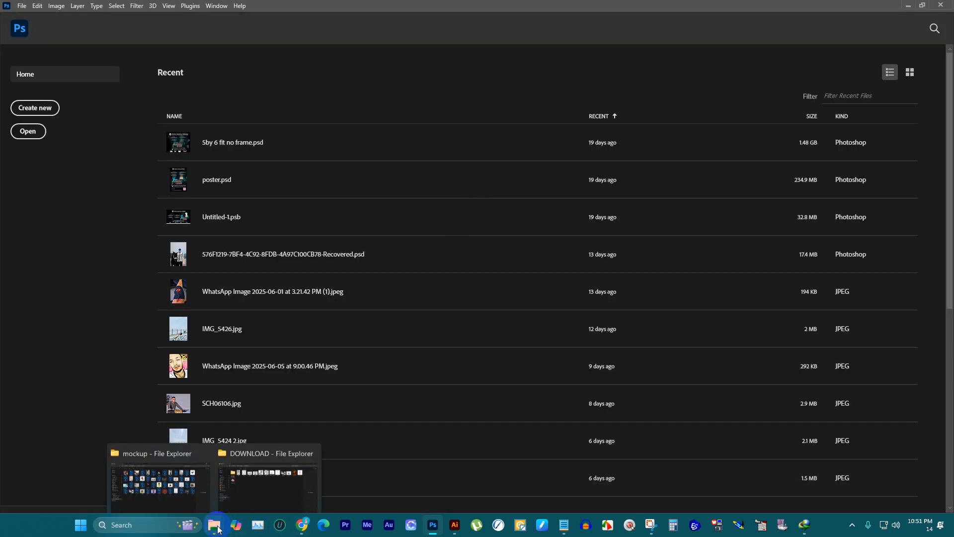
pyautogui.moveTo(210, 503)
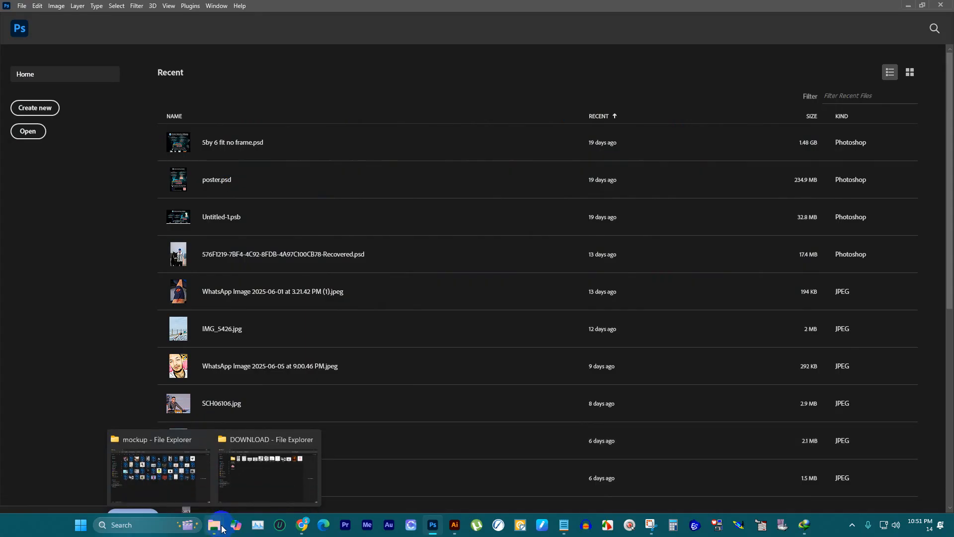
pyautogui.moveTo(190, 476)
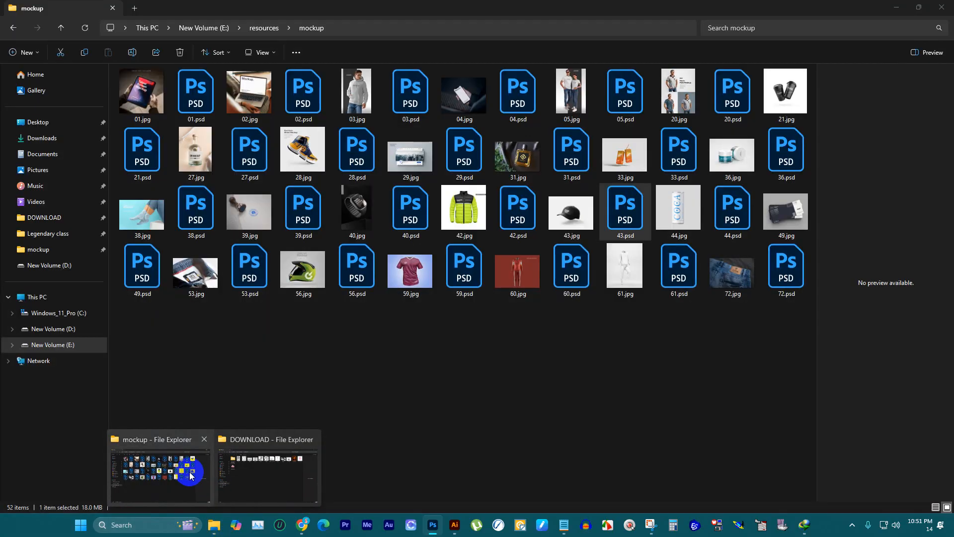
pyautogui.click(189, 476)
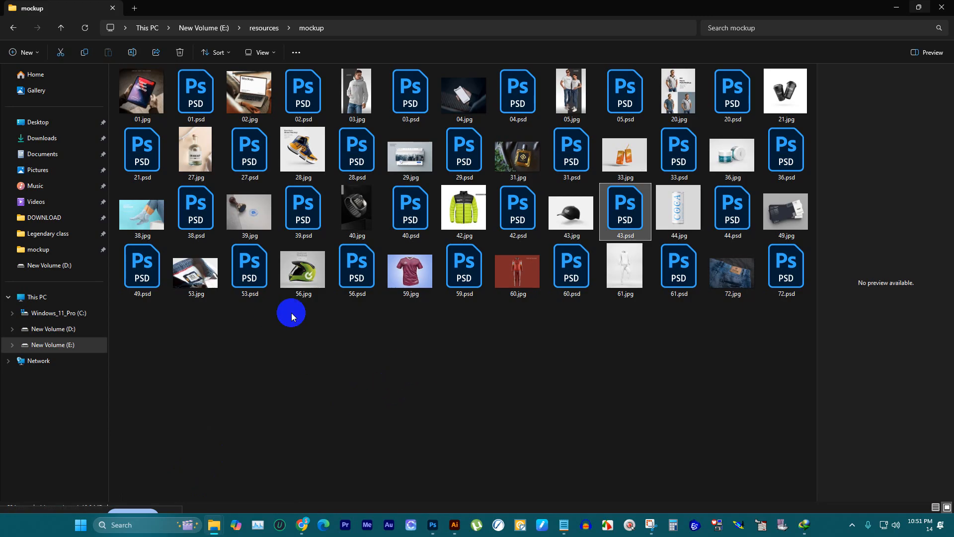
pyautogui.click(234, 214)
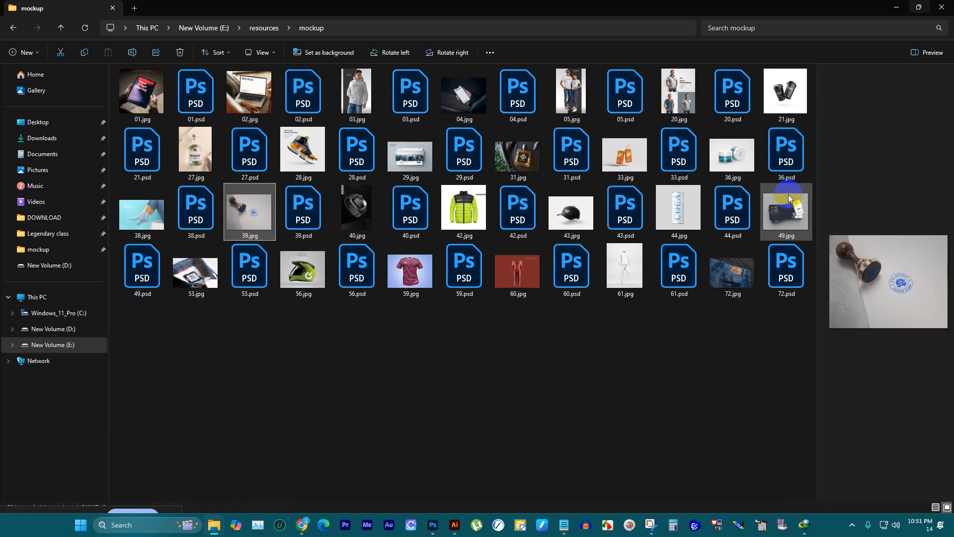
pyautogui.click(735, 277)
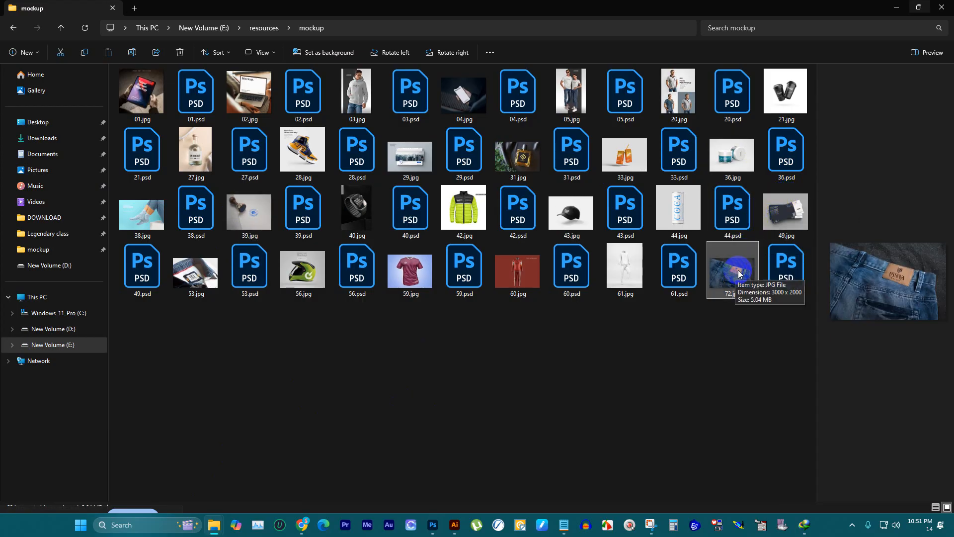
# Step: Preview the 20.jpg, 05.jpg, 42.jpg and 59.jpg mockups in the folder, then open 05.psd in Photoshop
pyautogui.click(683, 96)
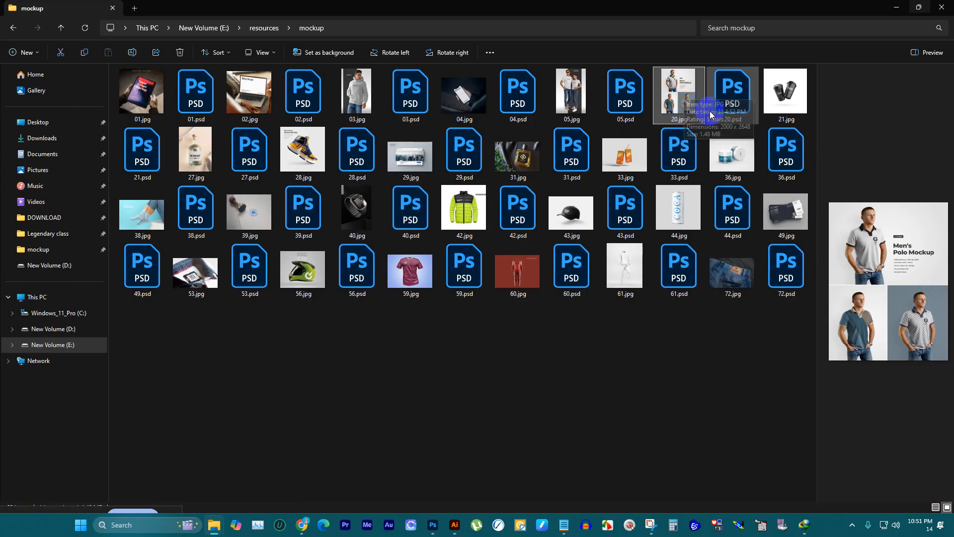
pyautogui.click(571, 89)
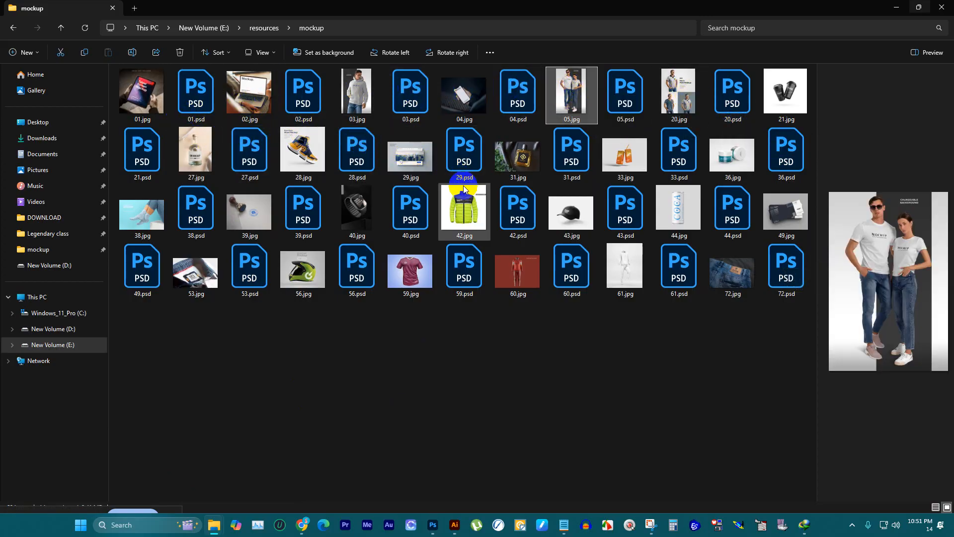
pyautogui.click(465, 202)
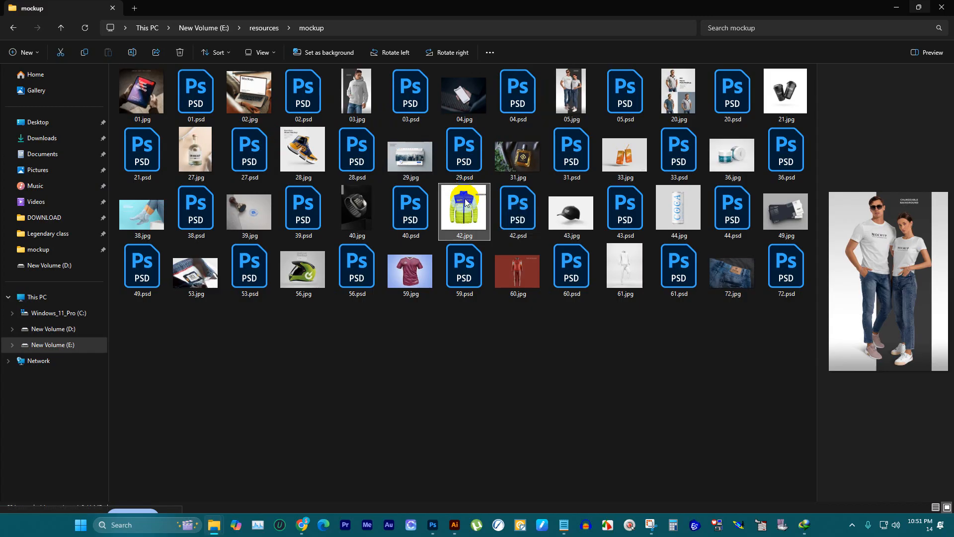
pyautogui.click(410, 271)
pyautogui.click(551, 91)
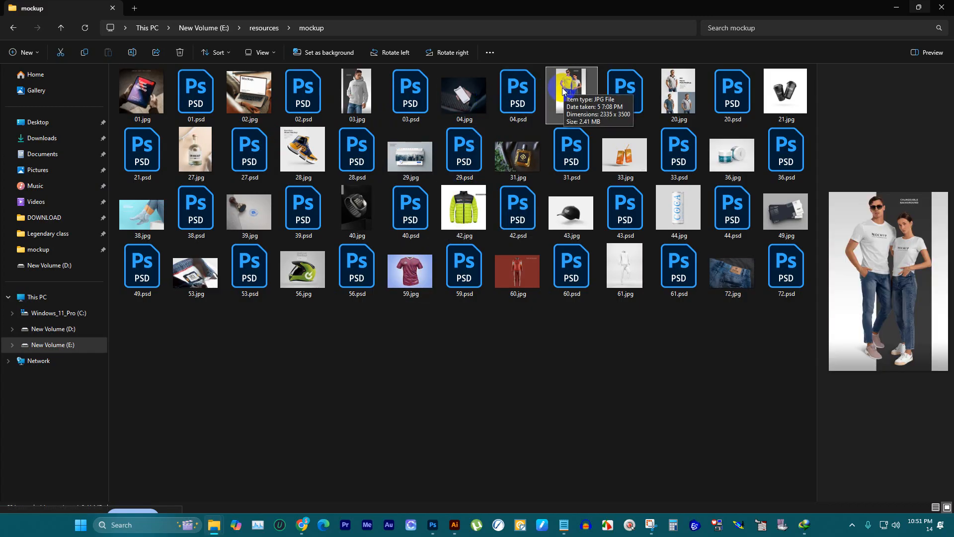
pyautogui.click(637, 93)
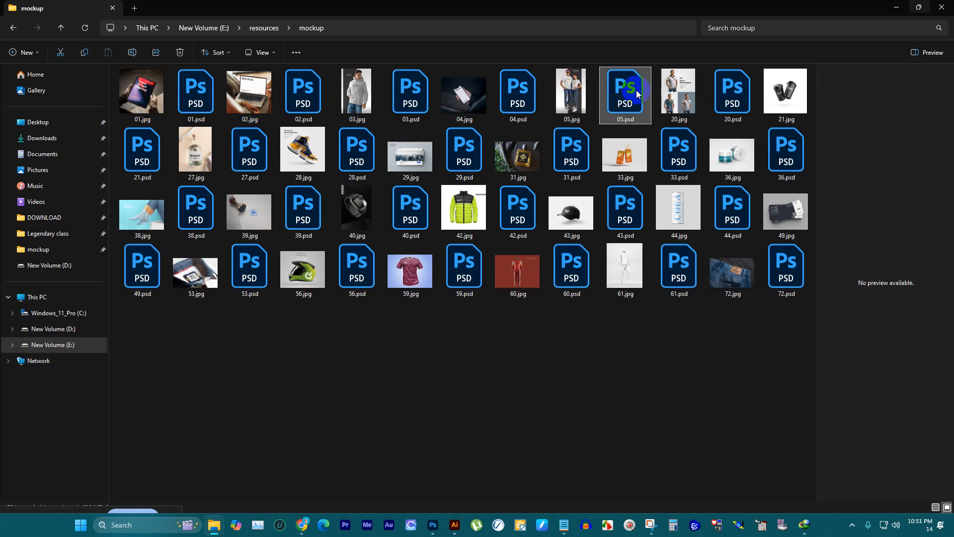
pyautogui.doubleClick(636, 91)
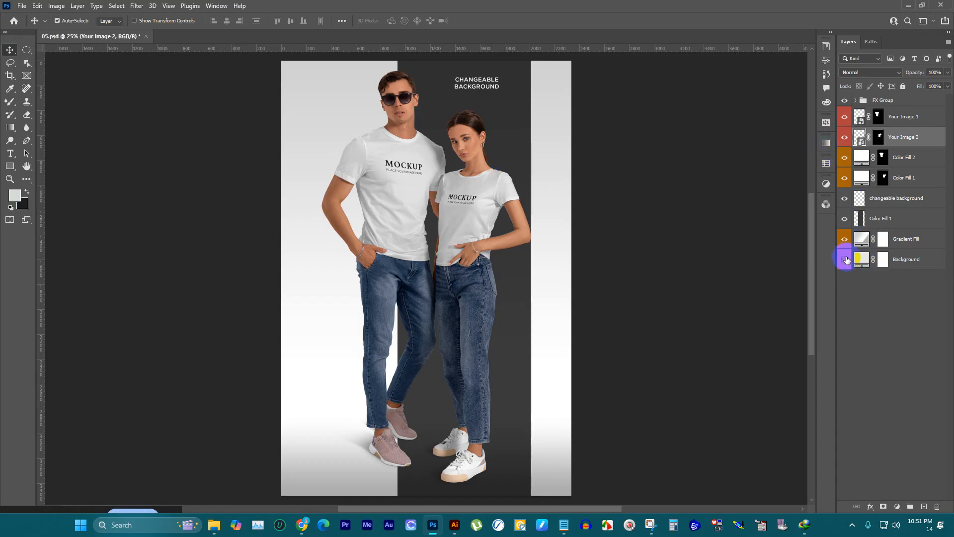
# Step: Hide the dark Color Fill 1 stripe and the changeable background text layer behind the couple
pyautogui.click(847, 239)
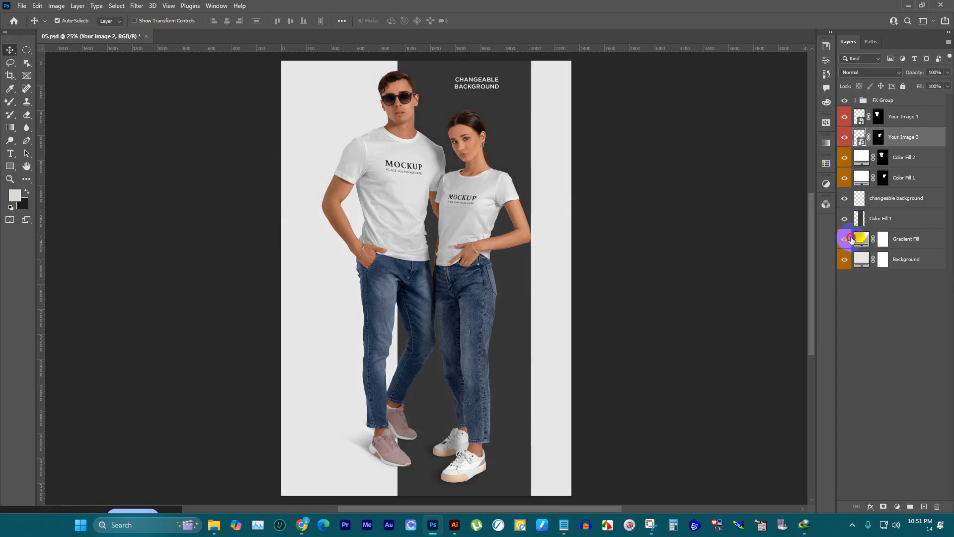
pyautogui.click(847, 239)
pyautogui.click(845, 219)
pyautogui.click(845, 219)
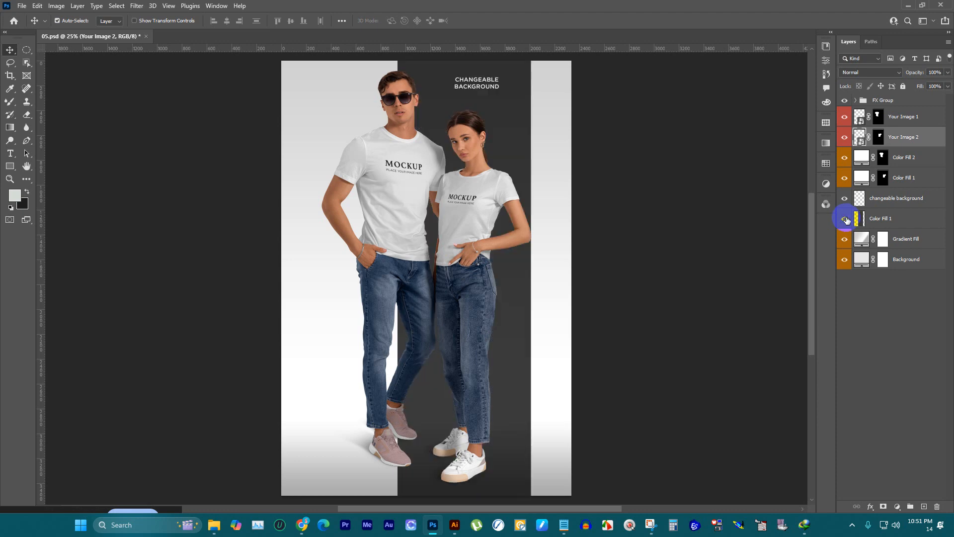
pyautogui.click(845, 219)
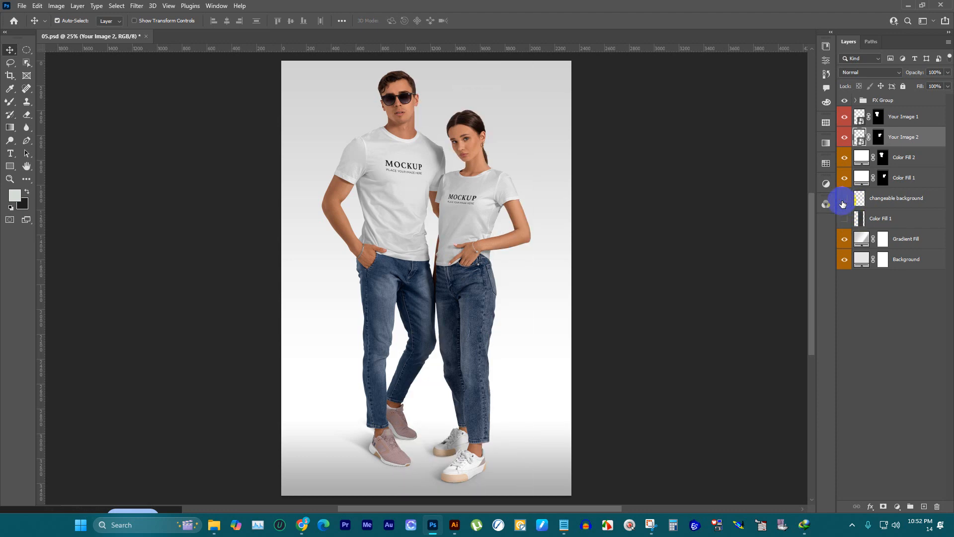
pyautogui.click(843, 200)
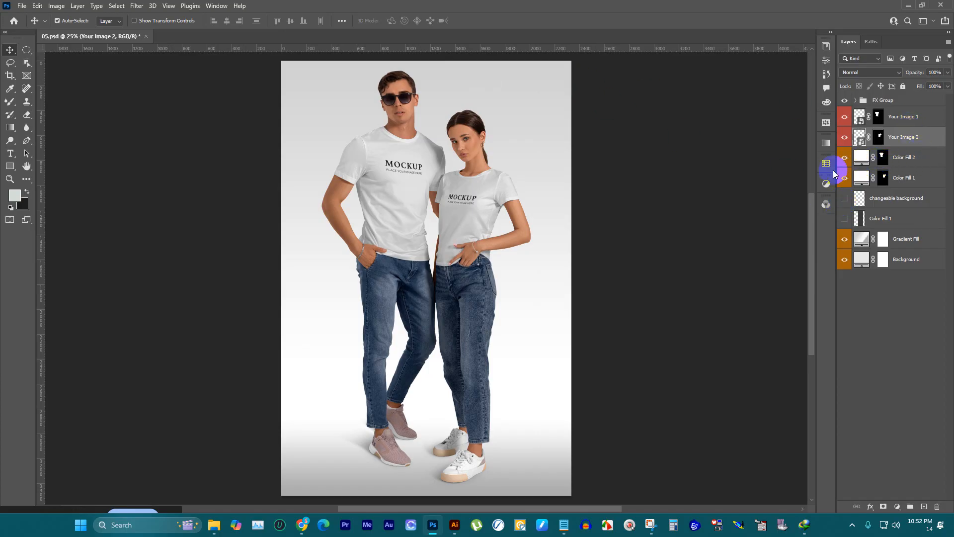
# Step: Check the Color Fill 1 and Color Fill 2 shirt layers by switching their visibility off and on
pyautogui.click(842, 177)
pyautogui.click(844, 177)
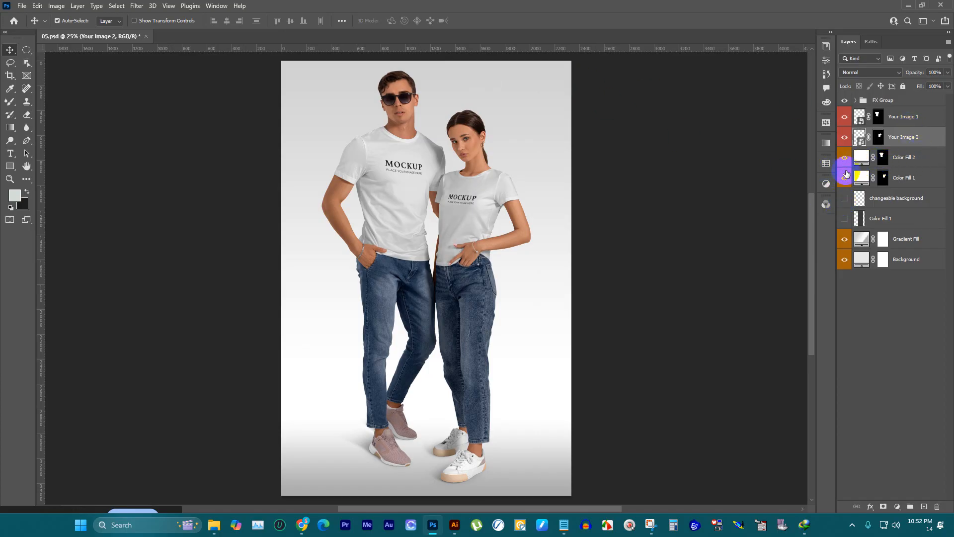
pyautogui.click(848, 158)
pyautogui.click(846, 159)
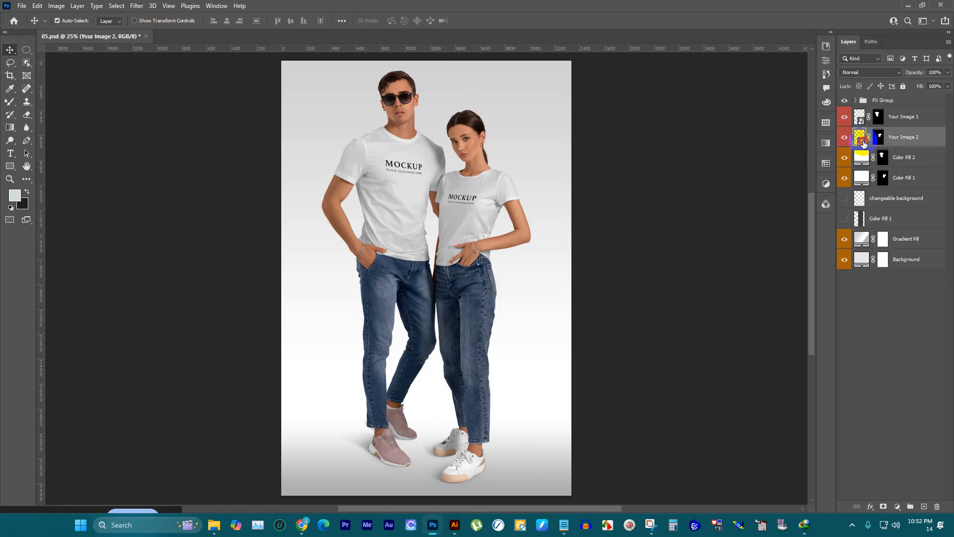
# Step: Open the Your Image 2 smart object and hide its "place your image here" layer
pyautogui.doubleClick(861, 139)
pyautogui.click(843, 105)
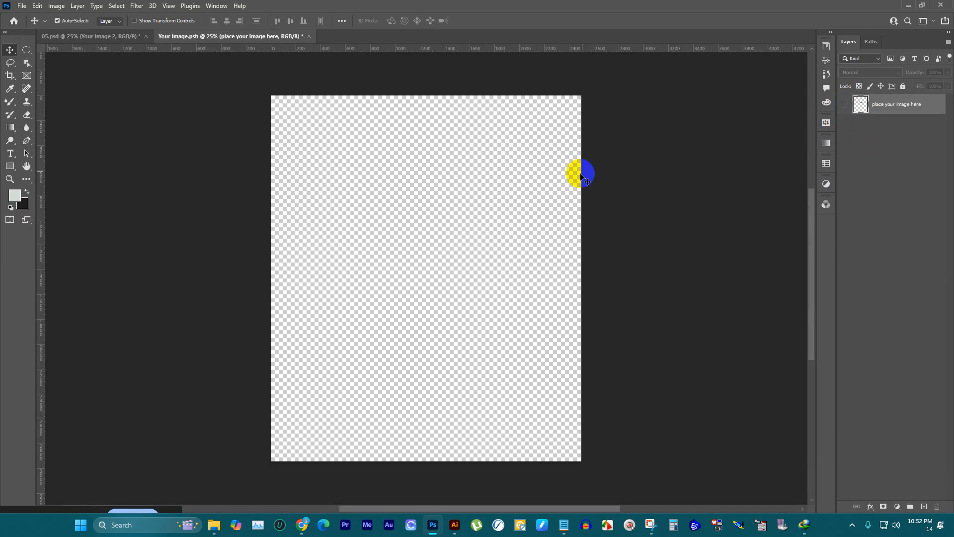
pyautogui.hotkey('ctrl', 'v')
pyautogui.hotkey('ctrl', 'z')
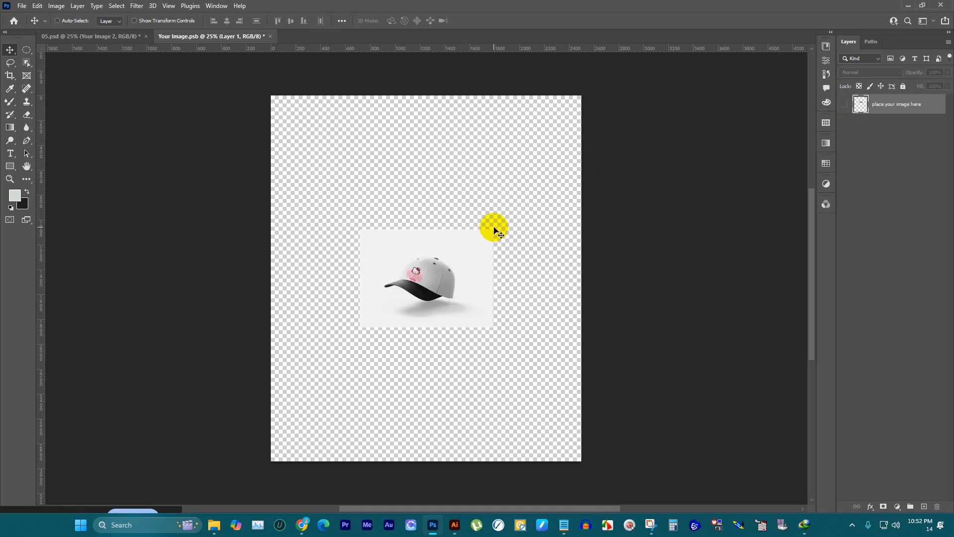
# Step: Copy the Vibe Kitty logo from the Illustrator artboard and paste it as pixels into Your Image.psb in Photoshop
pyautogui.click(455, 526)
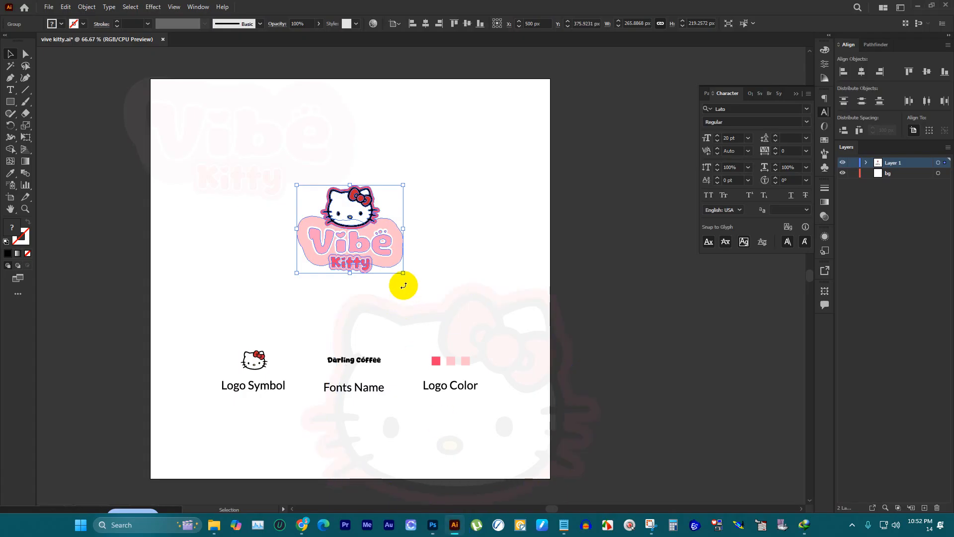
pyautogui.click(410, 211)
pyautogui.click(390, 214)
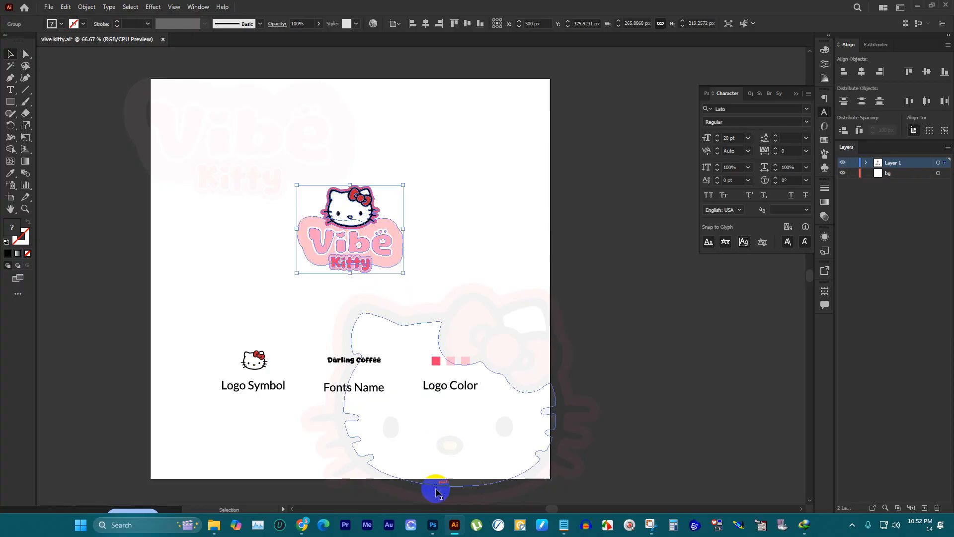
pyautogui.click(433, 525)
pyautogui.hotkey('ctrl', 'v')
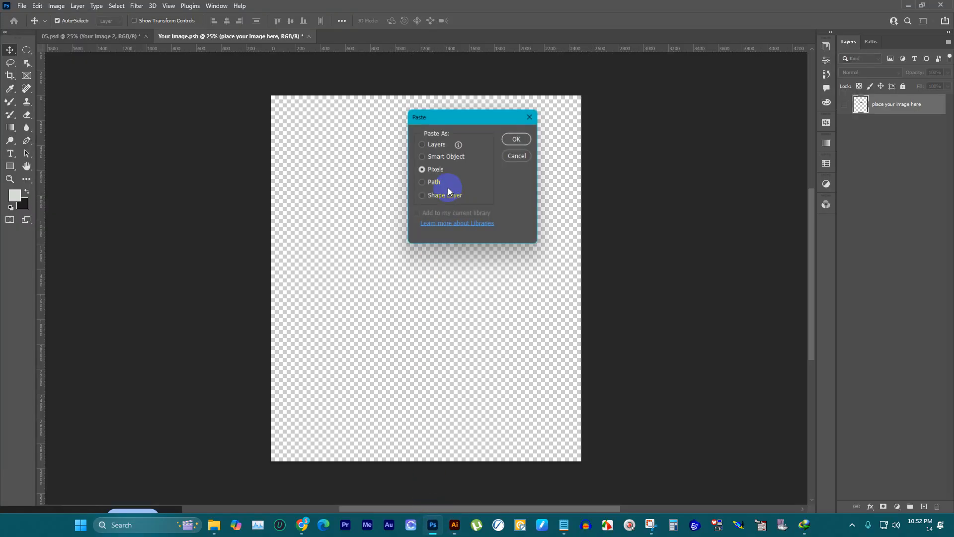
pyautogui.click(507, 137)
# Step: Move the pasted logo up to chest height, save Your Image.psb and check the woman's shirt in 05.psd
pyautogui.moveTo(447, 271); pyautogui.dragTo(448, 200)
pyautogui.click(492, 21)
pyautogui.hotkey('ctrl', 's')
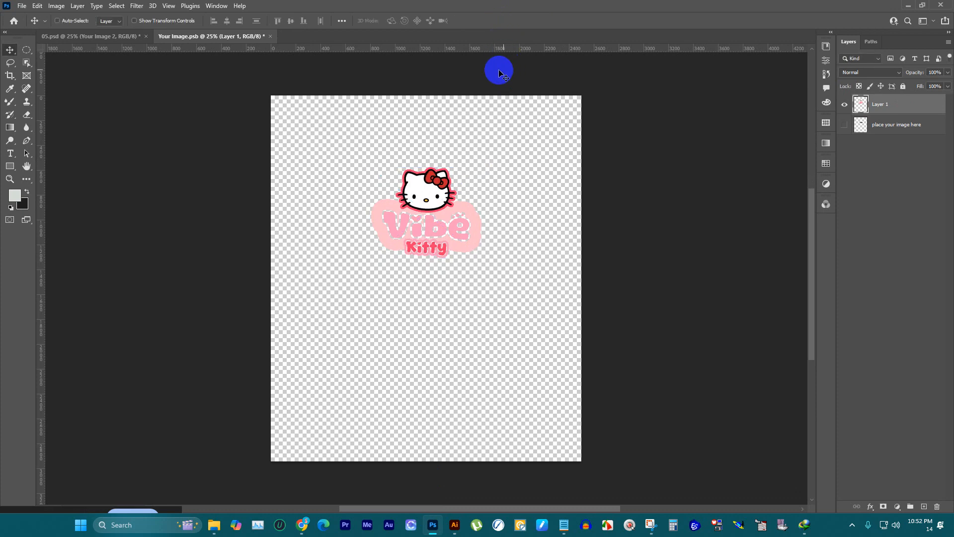
pyautogui.click(80, 36)
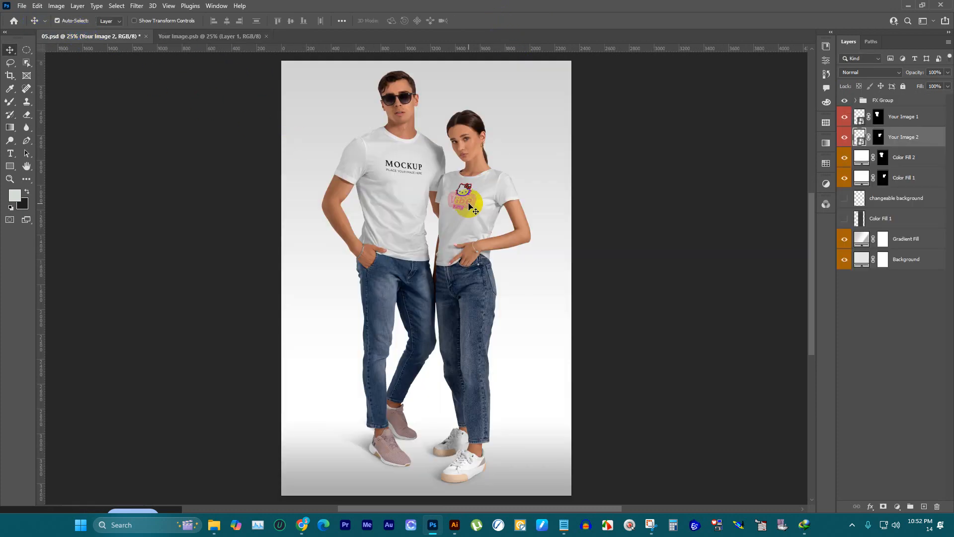
pyautogui.scroll(1, 471, 190)
# Step: Lower the logo in Your Image.psb to about Y 1067 px, save it and return to 05.psd
pyautogui.click(255, 37)
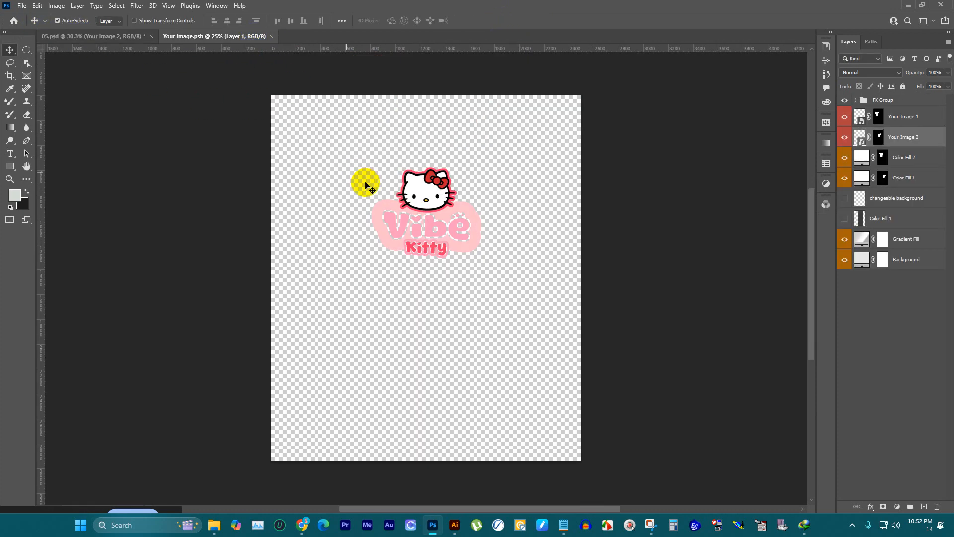
pyautogui.hotkey('ctrl', 't')
pyautogui.moveTo(426, 193); pyautogui.dragTo(426, 209)
pyautogui.click(492, 21)
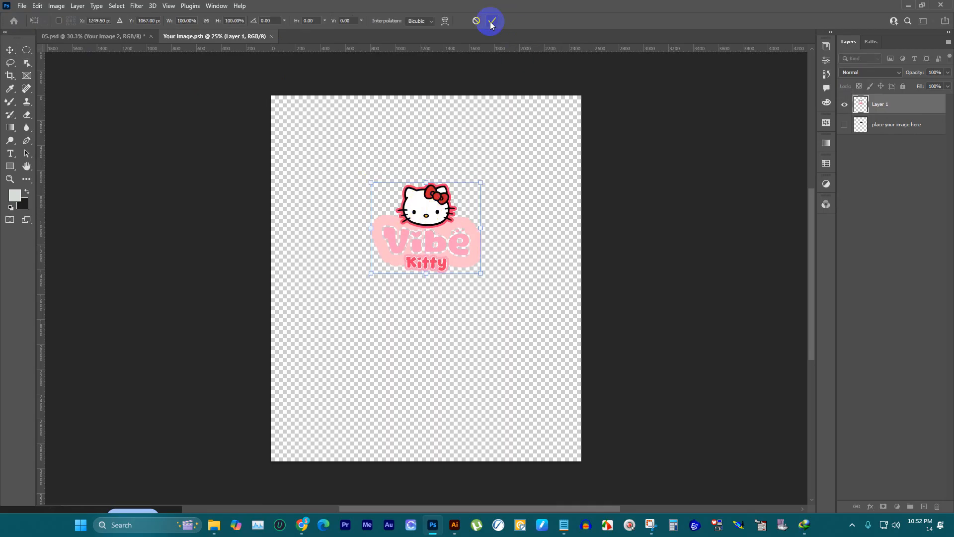
pyautogui.hotkey('ctrl', 's')
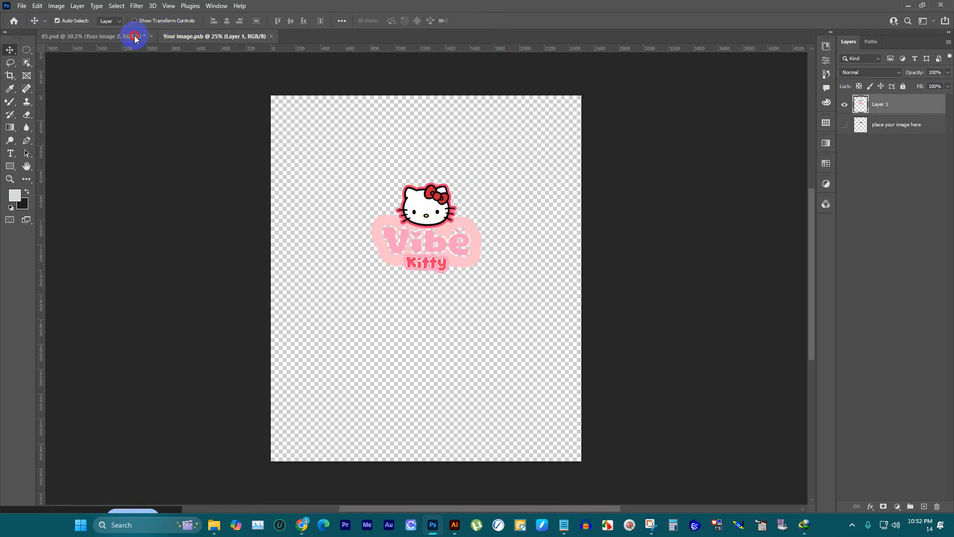
pyautogui.click(132, 37)
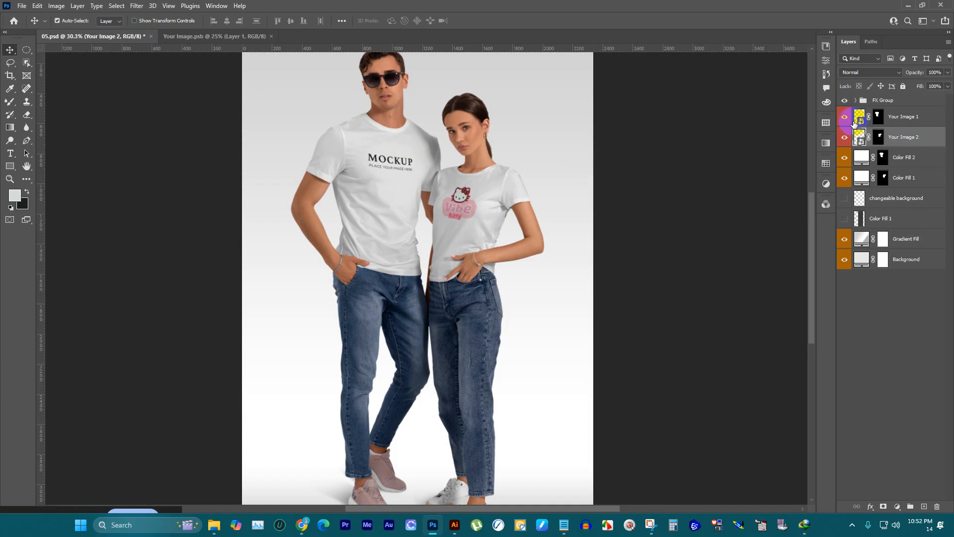
# Step: Open the Your Image 1 smart object, hide its placeholder layer and paste the Vibe Kitty logo as pixels
pyautogui.doubleClick(860, 119)
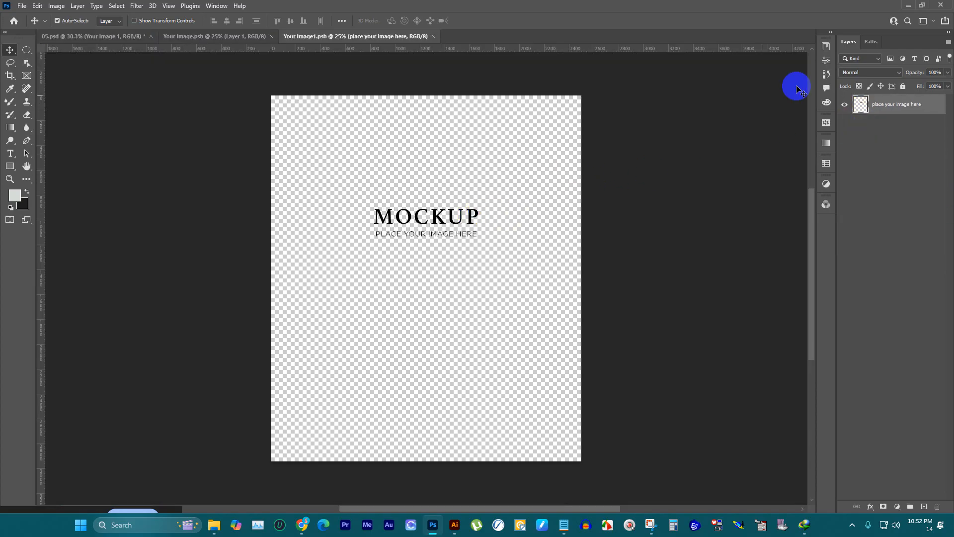
pyautogui.click(846, 104)
pyautogui.hotkey('ctrl', 'v')
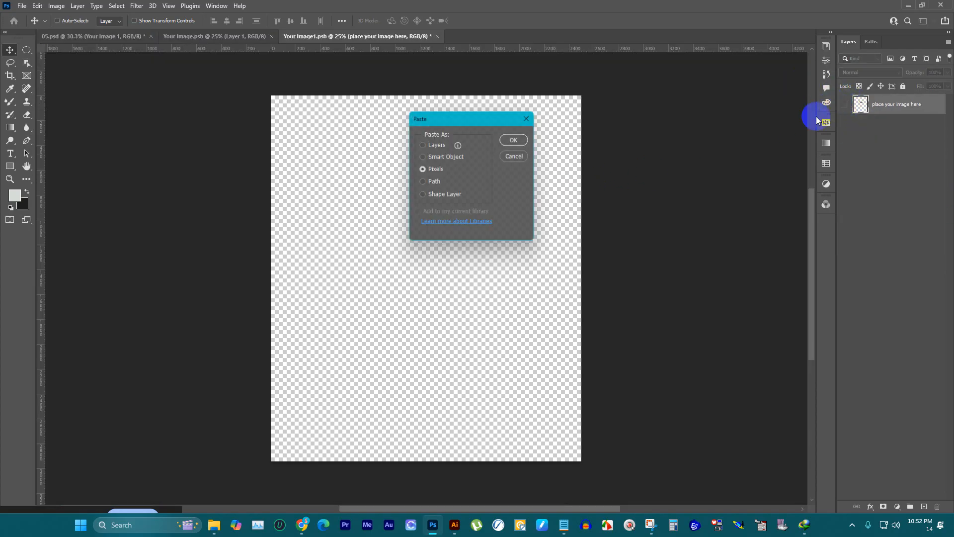
pyautogui.click(511, 140)
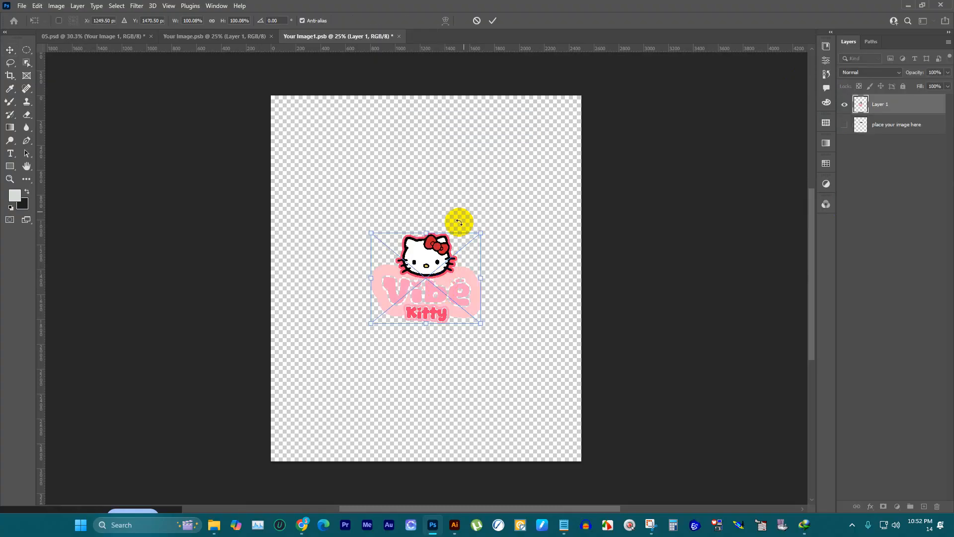
# Step: Move the logo up to chest height in Your Image1.psb, save it and check the man's shirt in 05.psd
pyautogui.moveTo(438, 281); pyautogui.dragTo(436, 160)
pyautogui.click(497, 20)
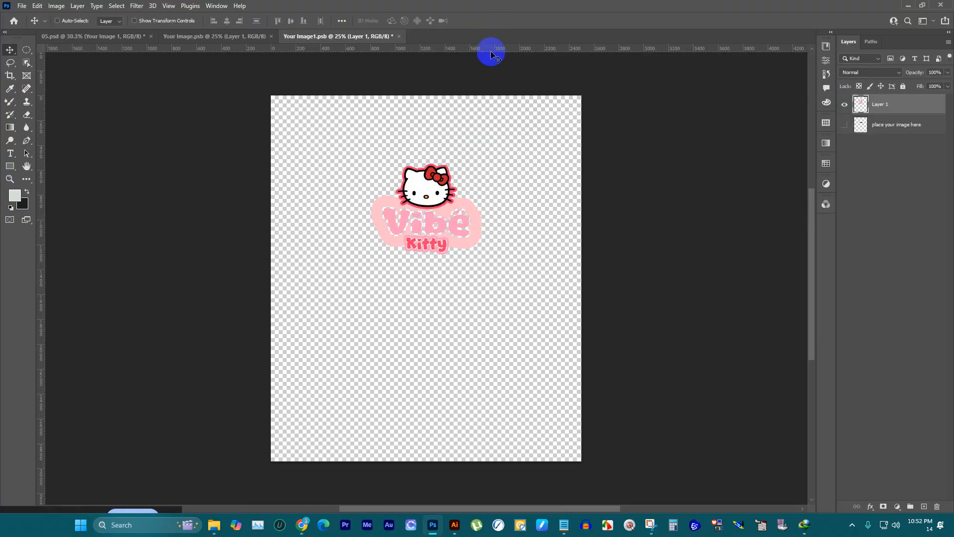
pyautogui.hotkey('ctrl', 's')
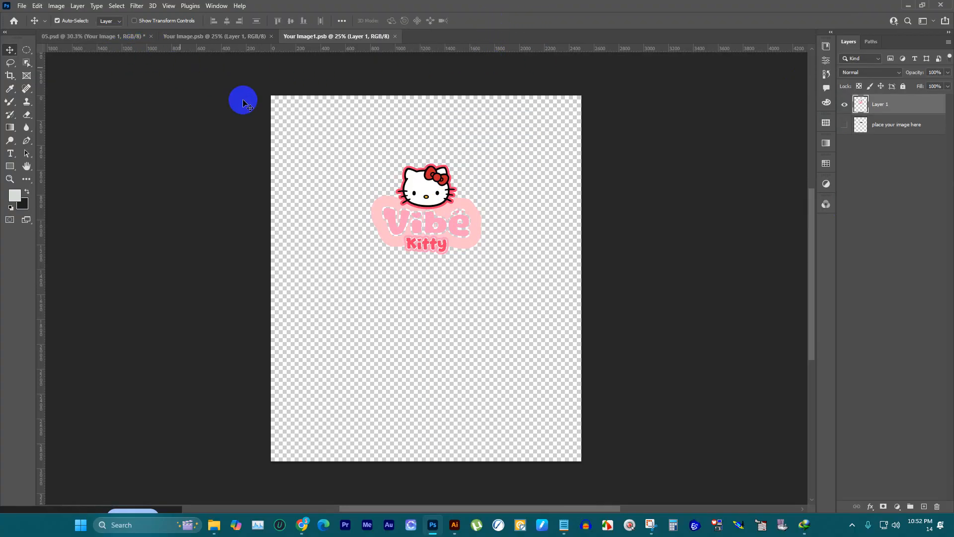
pyautogui.click(87, 37)
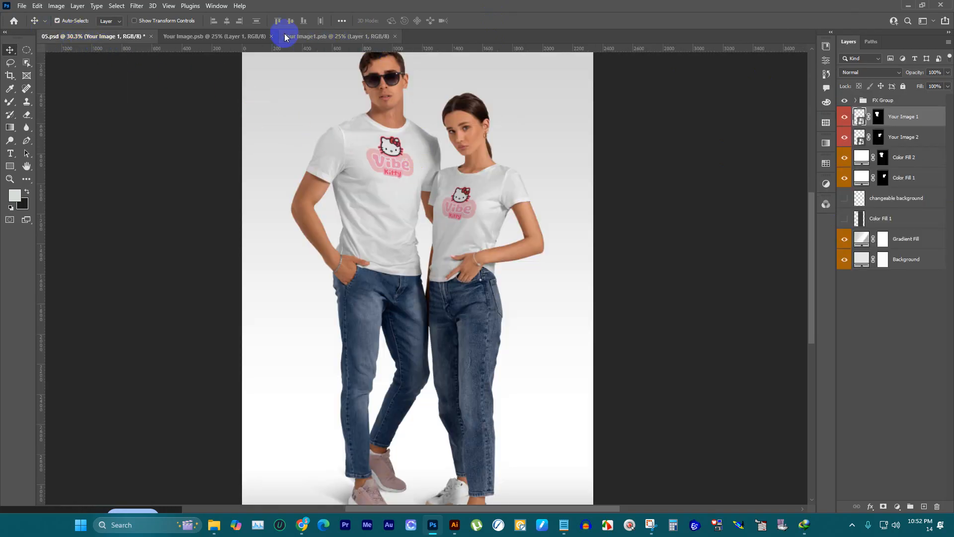
# Step: Lower the logo slightly in Your Image1.psb and view the updated man's shirt in 05.psd
pyautogui.click(325, 36)
pyautogui.moveTo(424, 168); pyautogui.dragTo(424, 184)
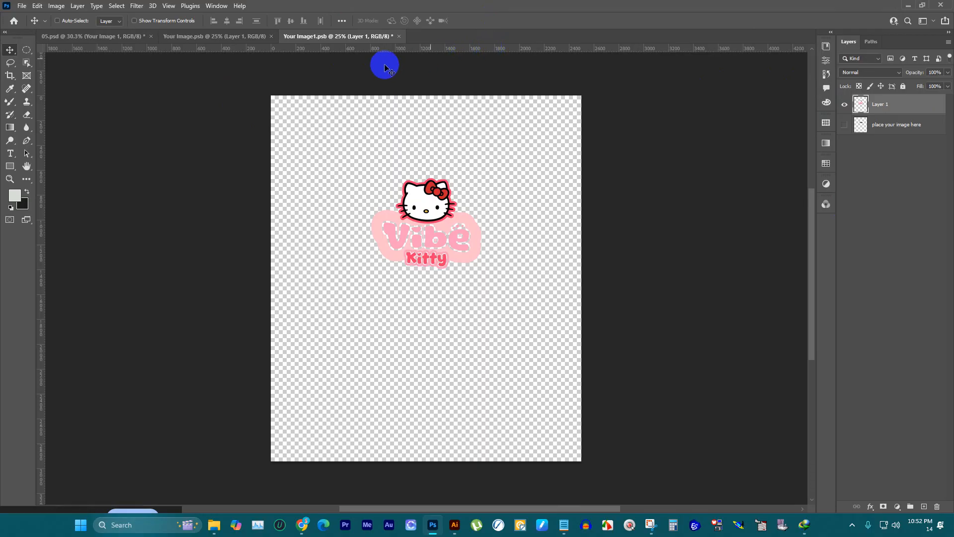
pyautogui.click(87, 35)
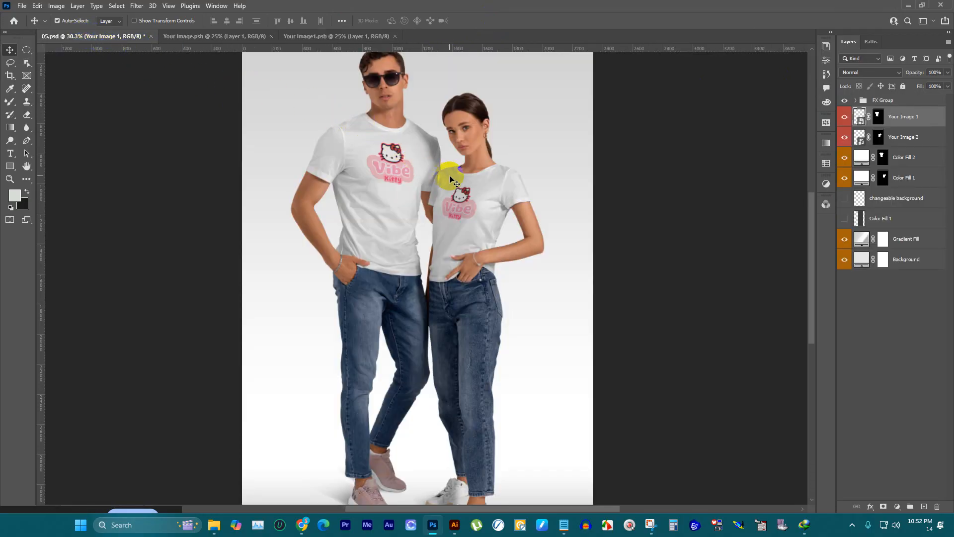
# Step: Shift the logo in Your Image1.psb right to about X 1317.5, Y 1031 px, save it and return to 05.psd
pyautogui.click(335, 34)
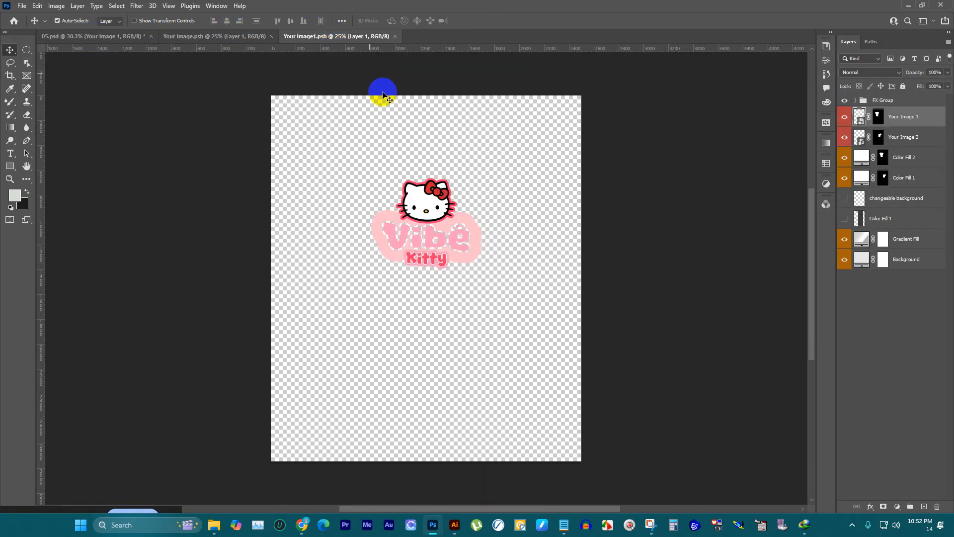
pyautogui.hotkey('ctrl', 't')
pyautogui.moveTo(429, 209); pyautogui.dragTo(437, 206)
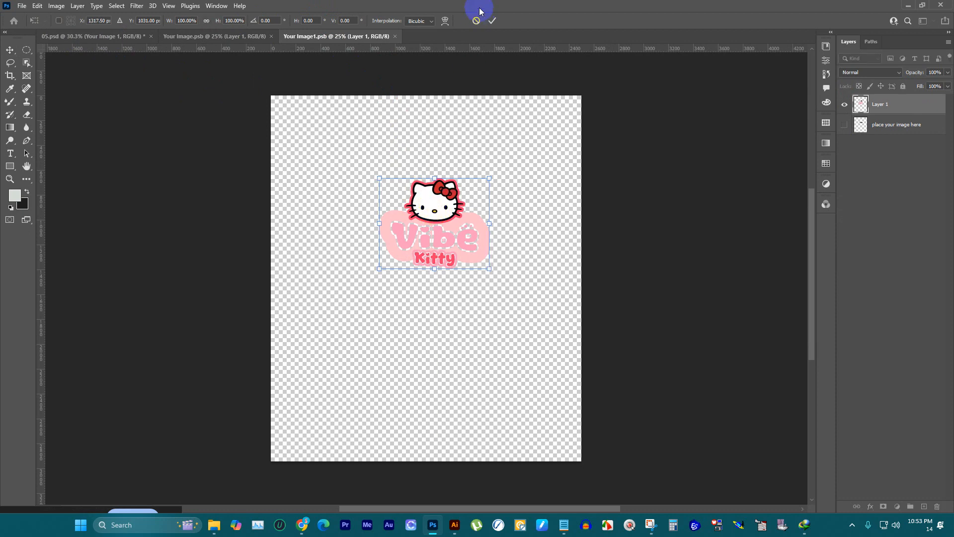
pyautogui.click(492, 20)
pyautogui.hotkey('ctrl', 's')
pyautogui.click(109, 35)
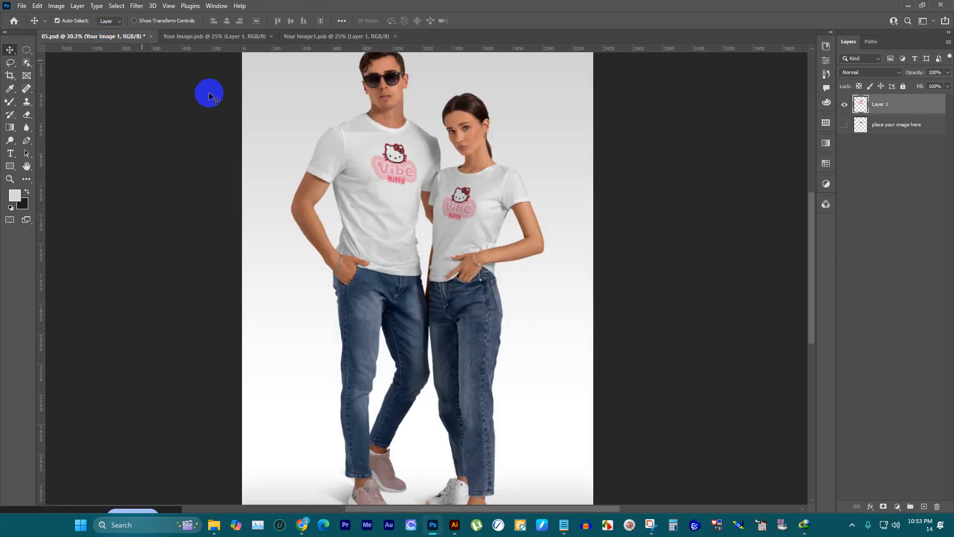
# Step: Close Your Image.psb and Your Image1.psb, and bring the whole 05.psd couple mockup into view
pyautogui.click(248, 35)
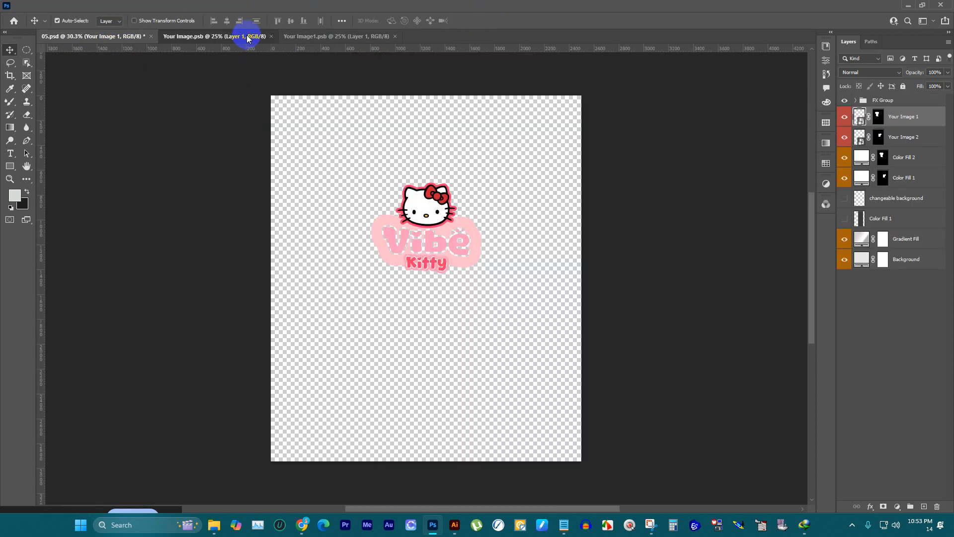
pyautogui.click(271, 36)
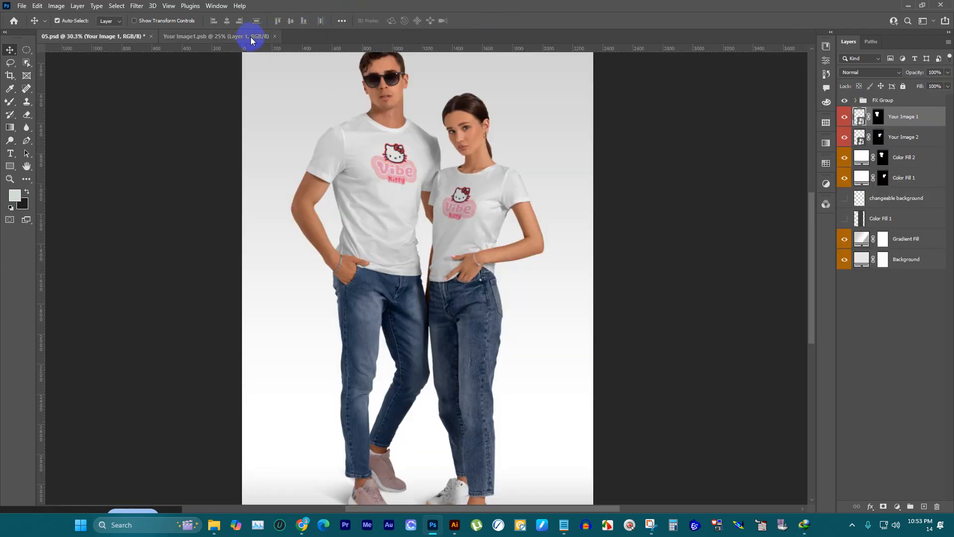
pyautogui.click(252, 36)
pyautogui.click(275, 37)
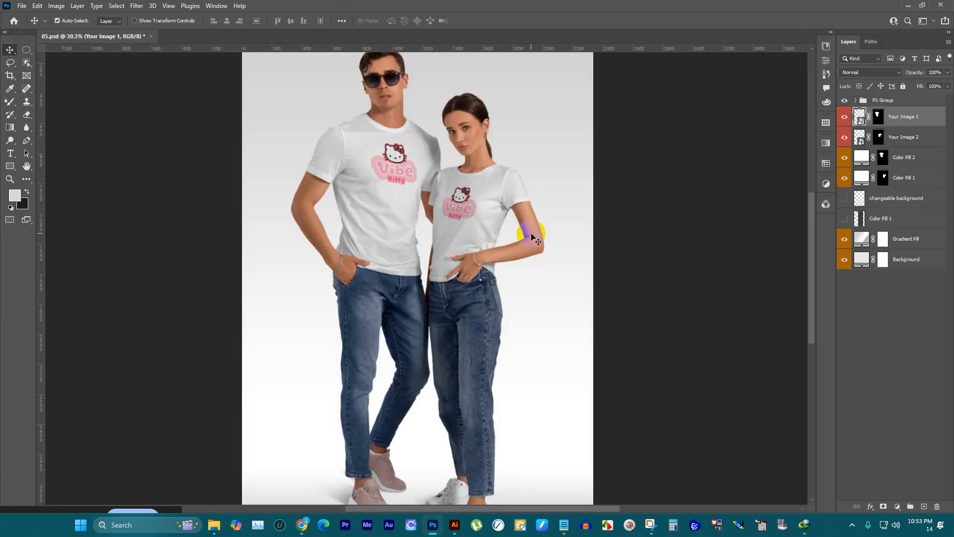
pyautogui.scroll(-2, 499, 236)
pyautogui.scroll(-3, 422, 174)
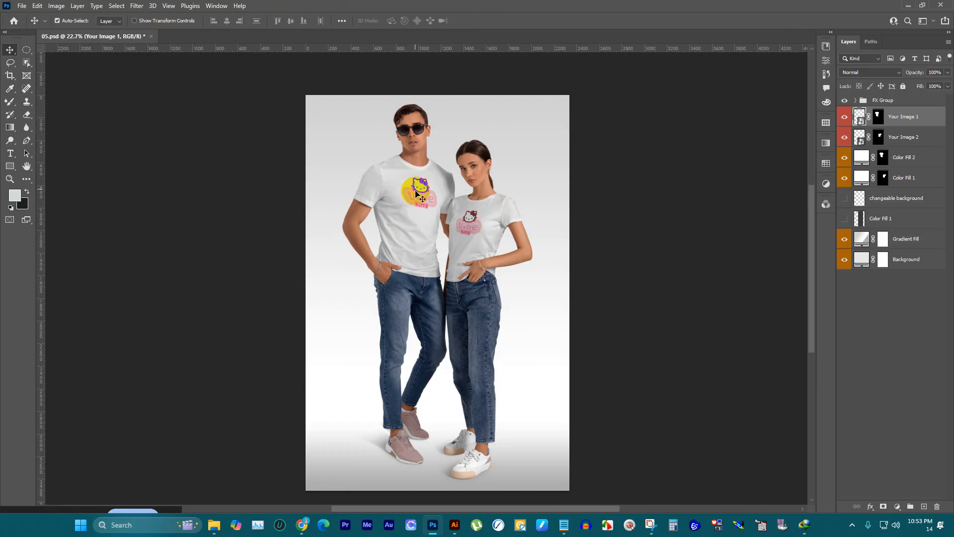
pyautogui.scroll(1, 461, 211)
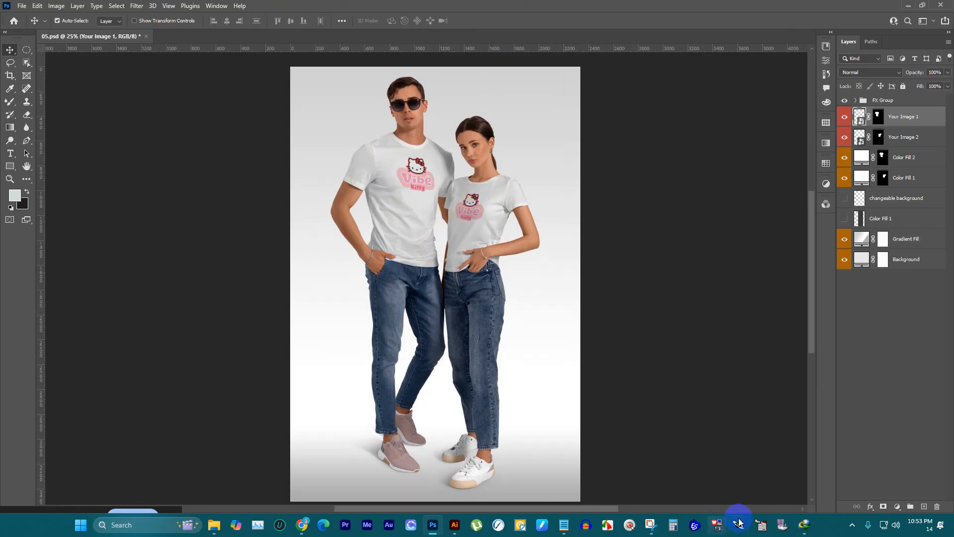
pyautogui.click(652, 526)
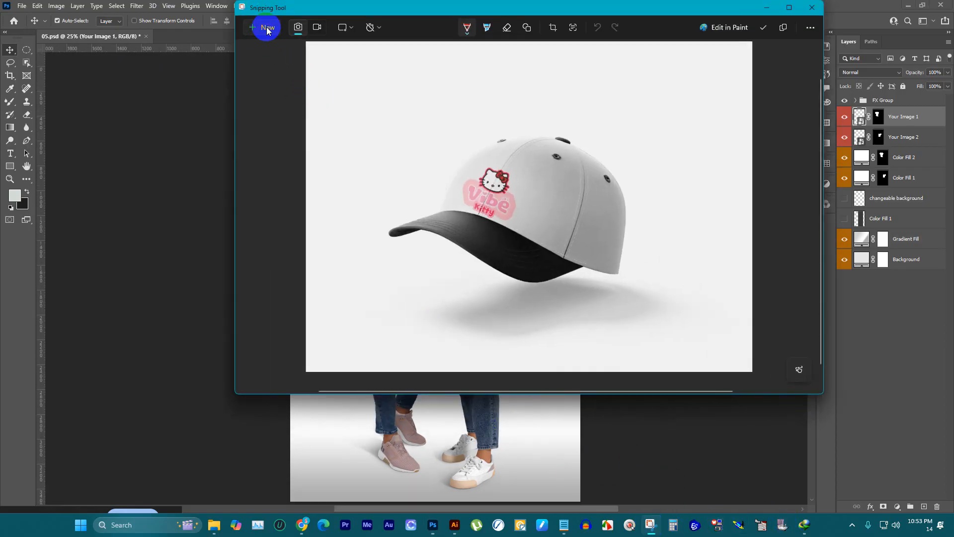
pyautogui.click(264, 31)
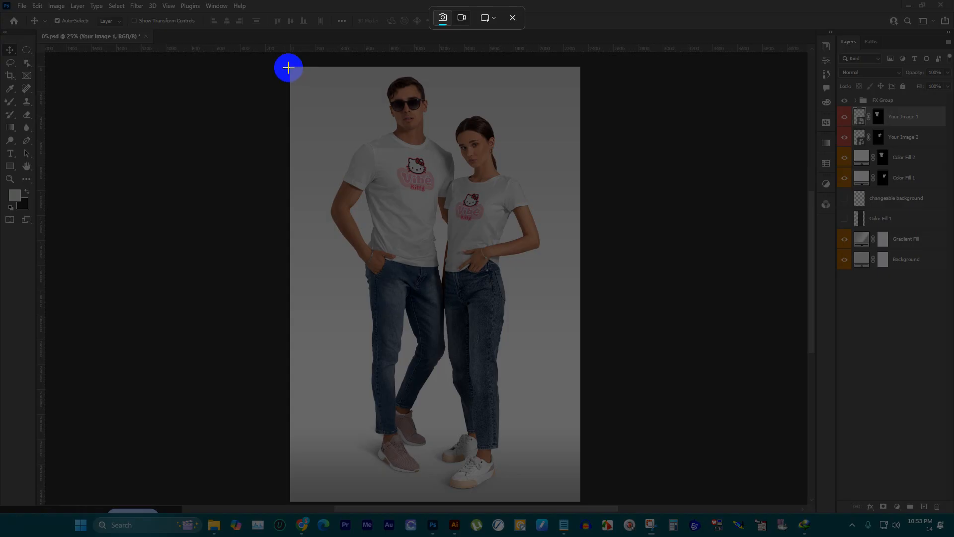
pyautogui.moveTo(289, 67); pyautogui.dragTo(431, 254)
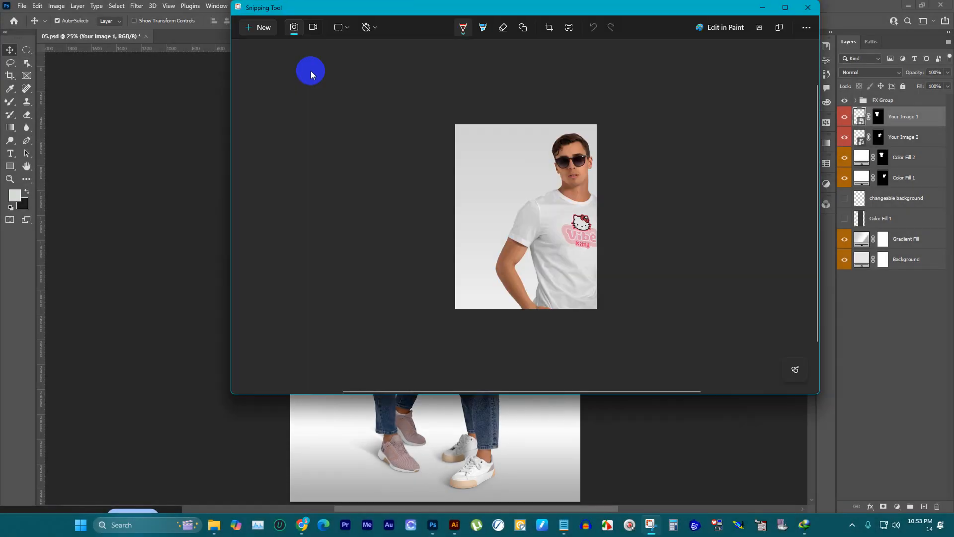
pyautogui.click(763, 8)
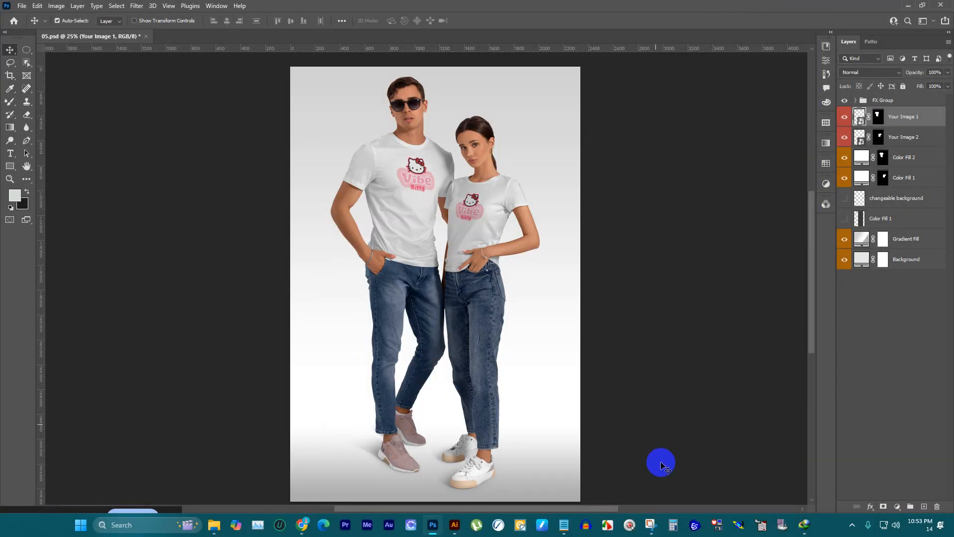
# Step: Capture the full couple mockup image with Snipping Tool and save it as PNG file p4 in the DOWNLOAD folder
pyautogui.click(667, 524)
pyautogui.click(257, 26)
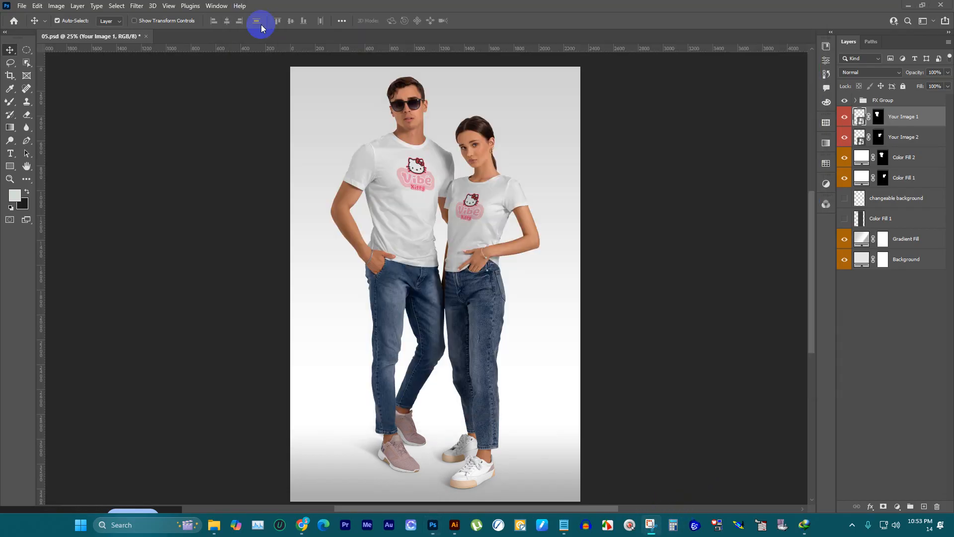
pyautogui.moveTo(294, 68); pyautogui.dragTo(580, 501)
pyautogui.hotkey('ctrl', 's')
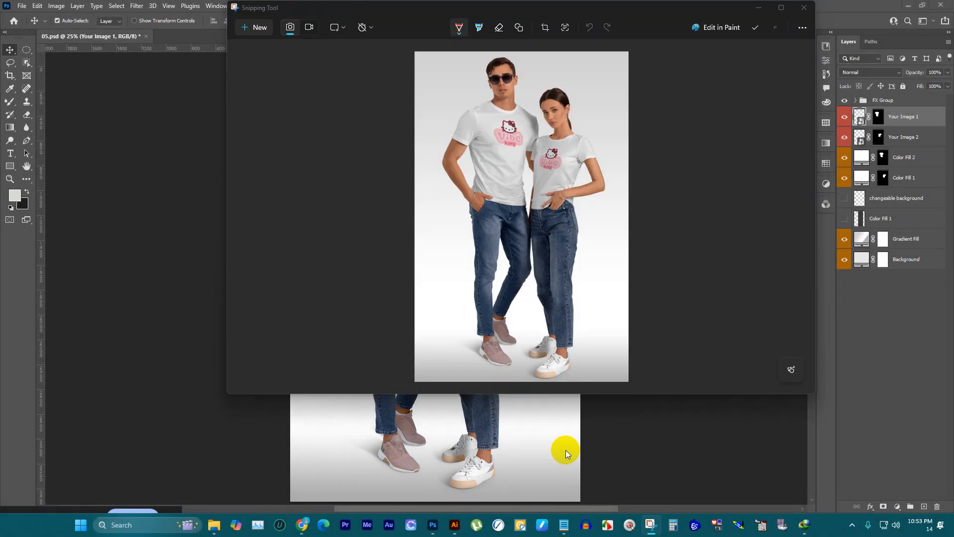
pyautogui.write('p')
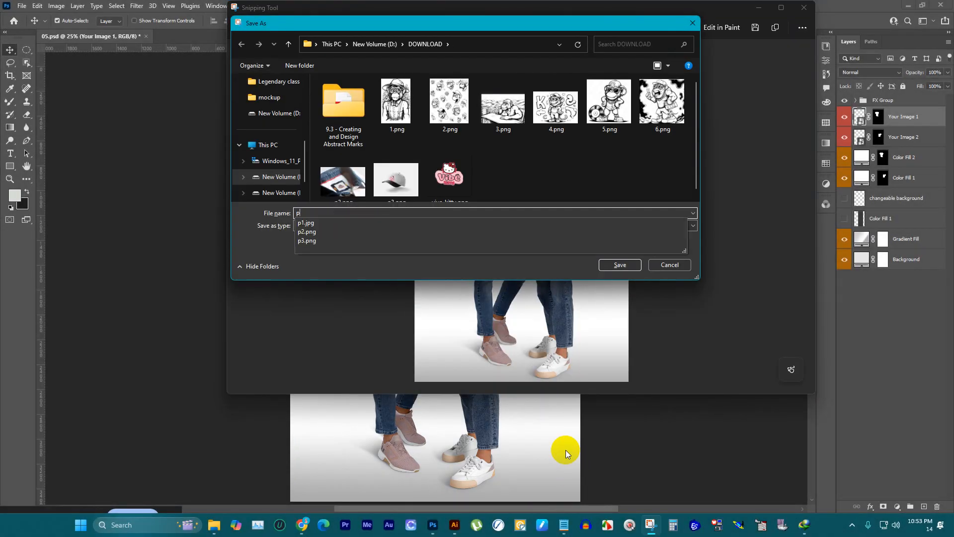
pyautogui.write('4')
pyautogui.click(620, 264)
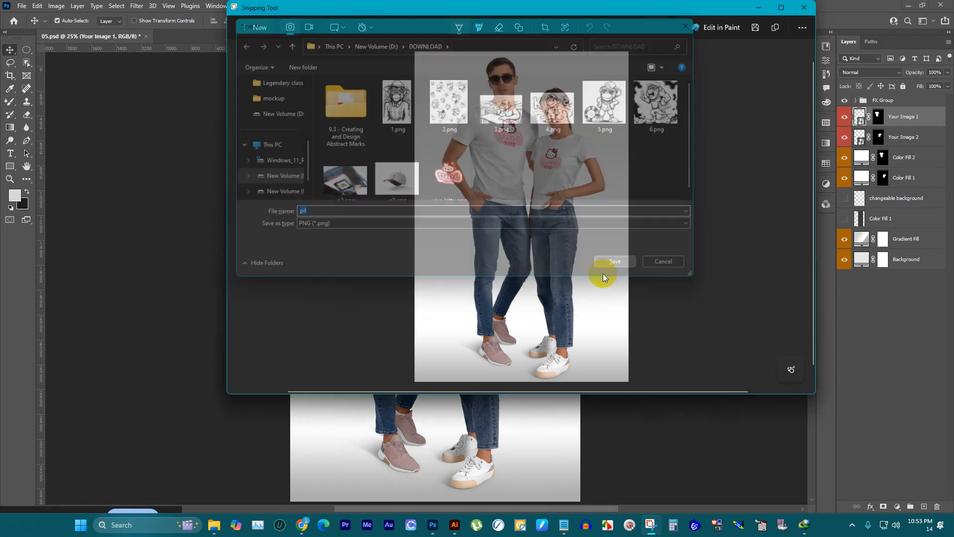
# Step: Close 05.psd without saving and open the jeans label mockup 72.psd from the mockup folder
pyautogui.click(146, 37)
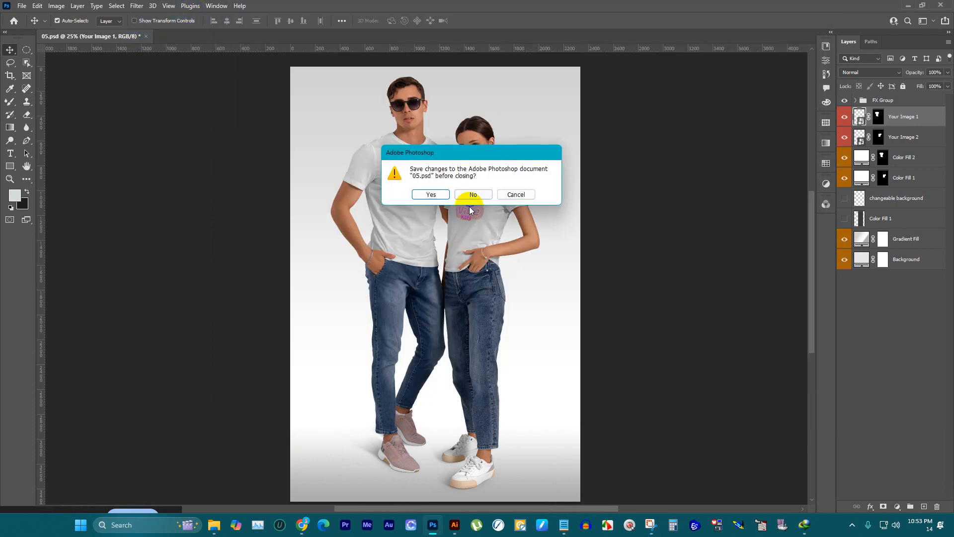
pyautogui.click(471, 191)
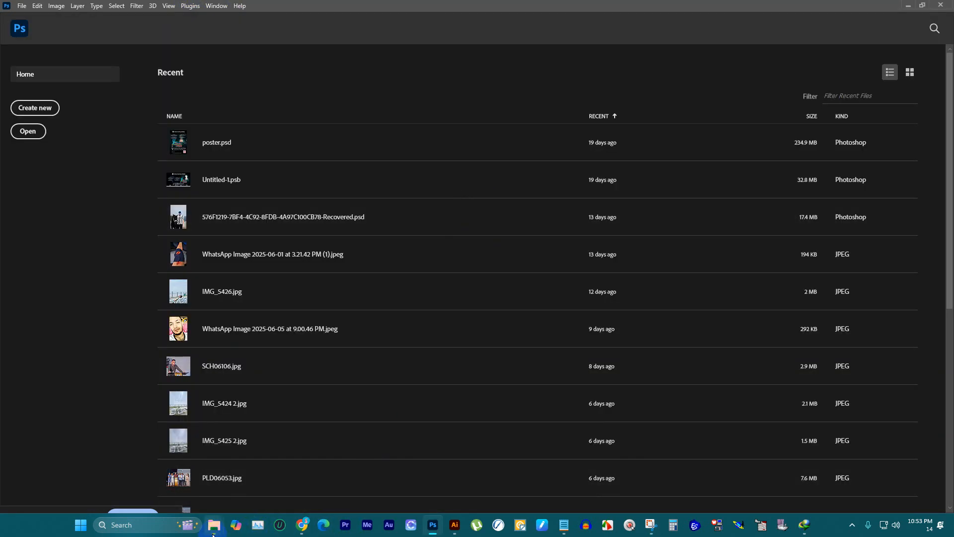
pyautogui.moveTo(213, 528)
pyautogui.click(201, 472)
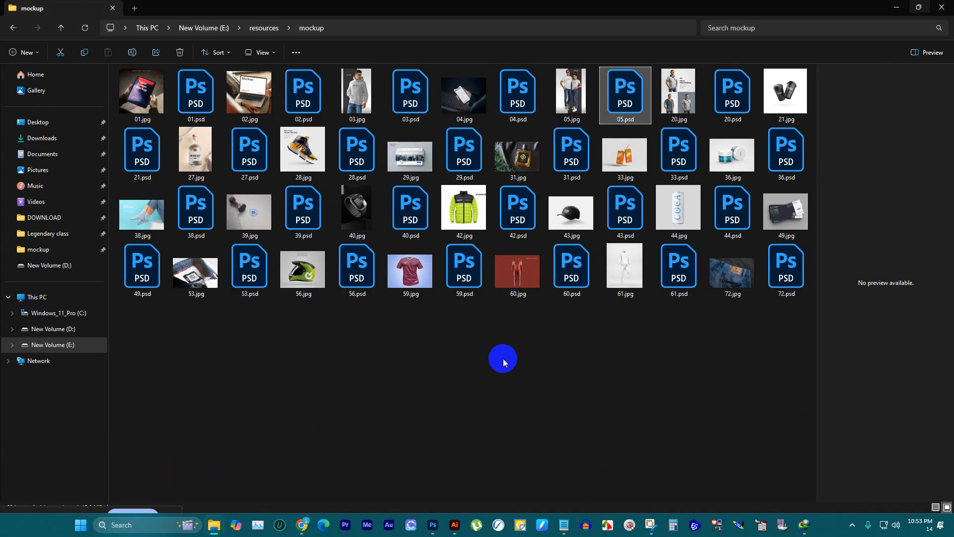
pyautogui.click(622, 279)
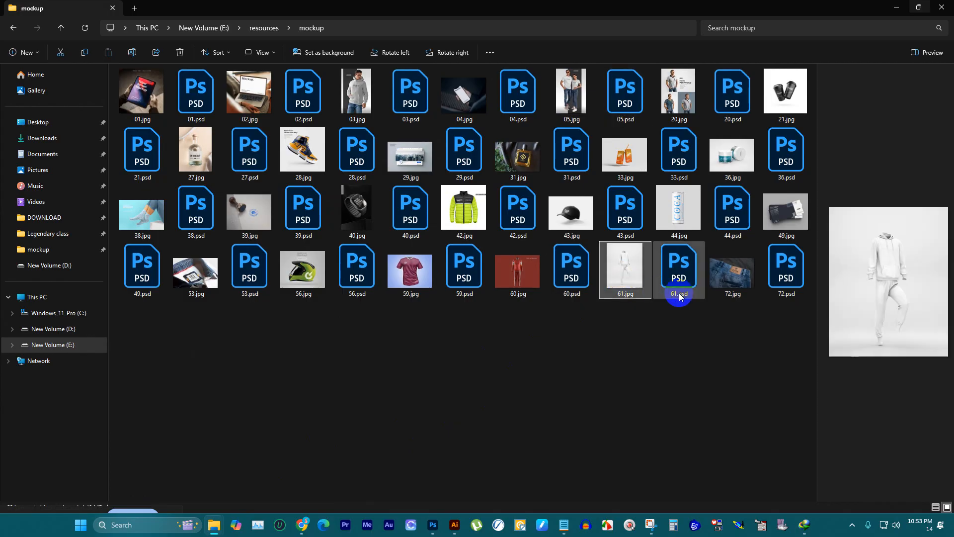
pyautogui.click(727, 276)
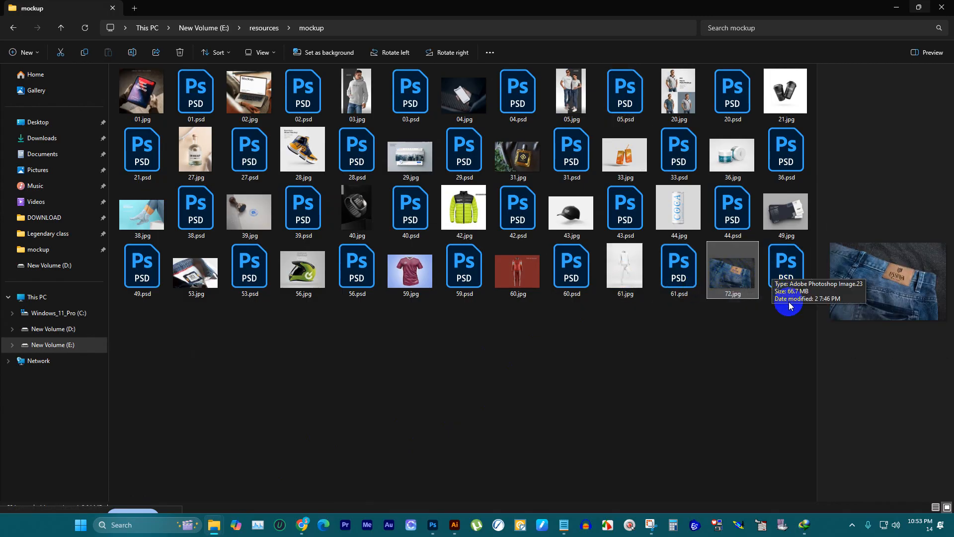
pyautogui.click(781, 277)
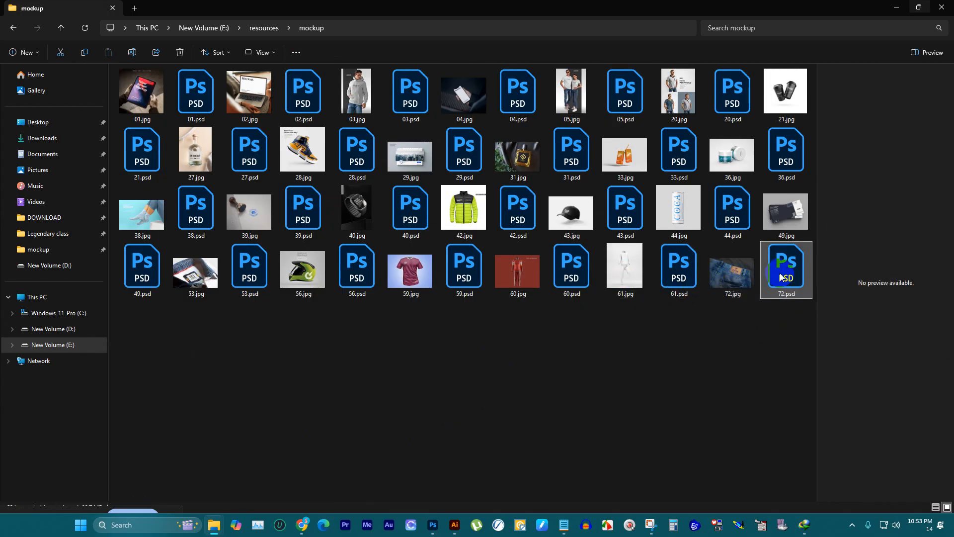
pyautogui.doubleClick(784, 272)
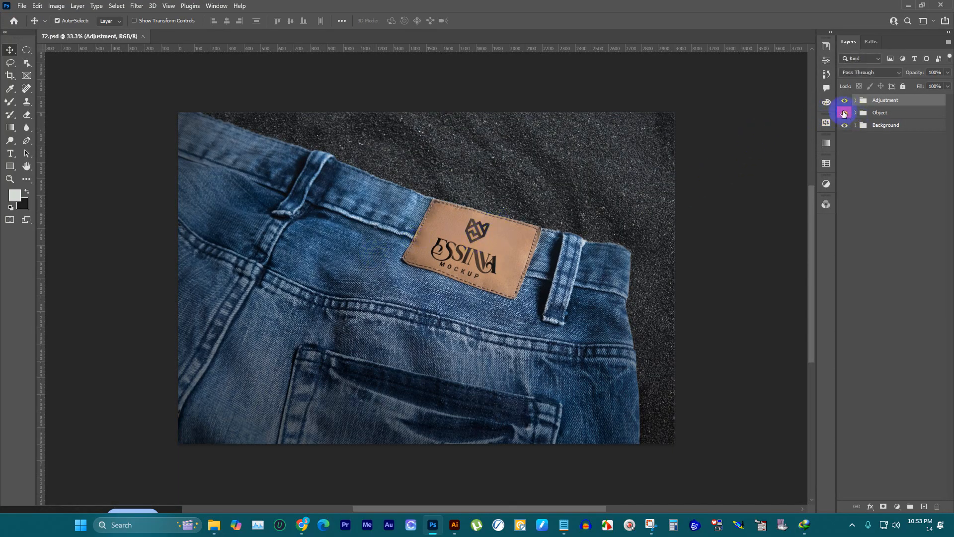
# Step: Open the Double Click Here smart object in the Object group and hide its placeholder logo layer
pyautogui.click(849, 114)
pyautogui.click(849, 114)
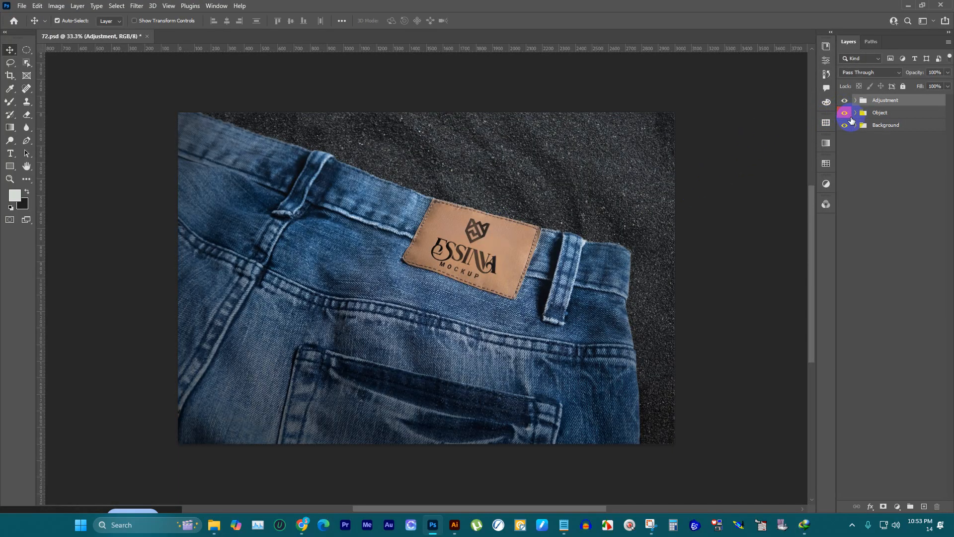
pyautogui.click(855, 113)
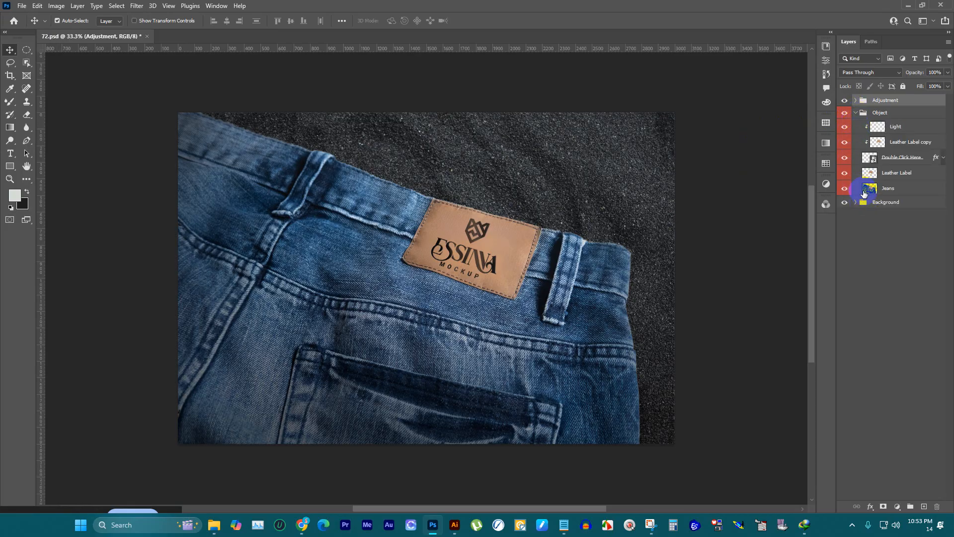
pyautogui.doubleClick(874, 159)
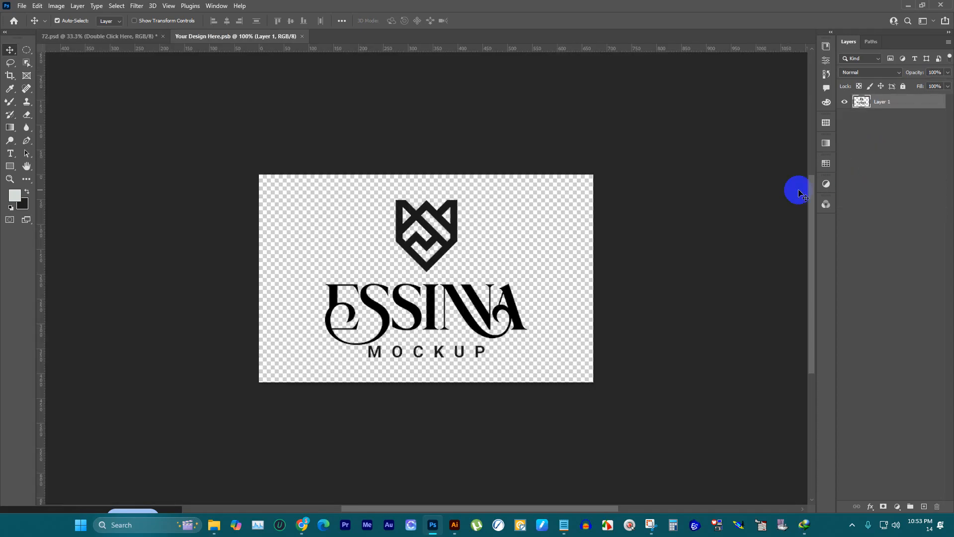
pyautogui.click(846, 101)
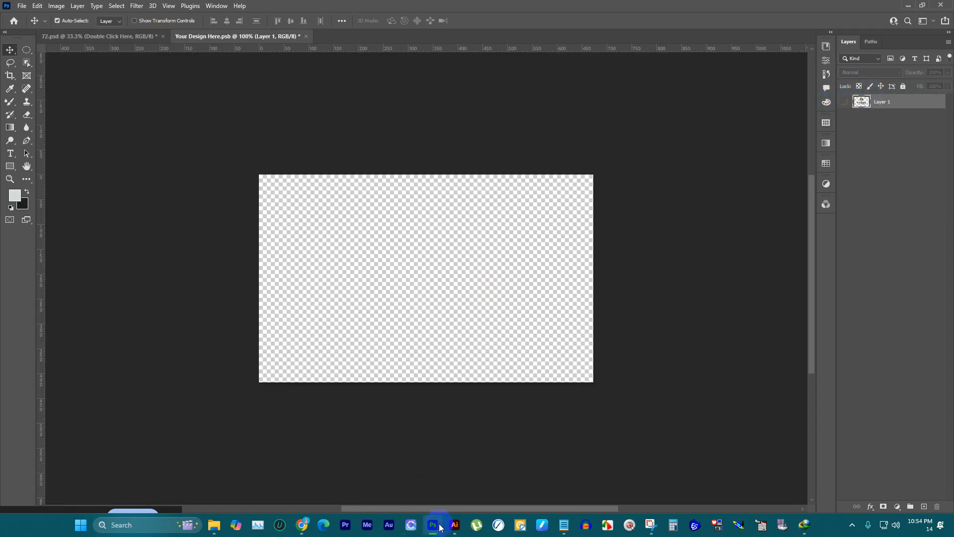
# Step: Copy the Vibe Kitty logo from vive kitty.ai in Illustrator and paste it as pixels into Your Design Here.psb in Photoshop
pyautogui.click(454, 525)
pyautogui.click(402, 251)
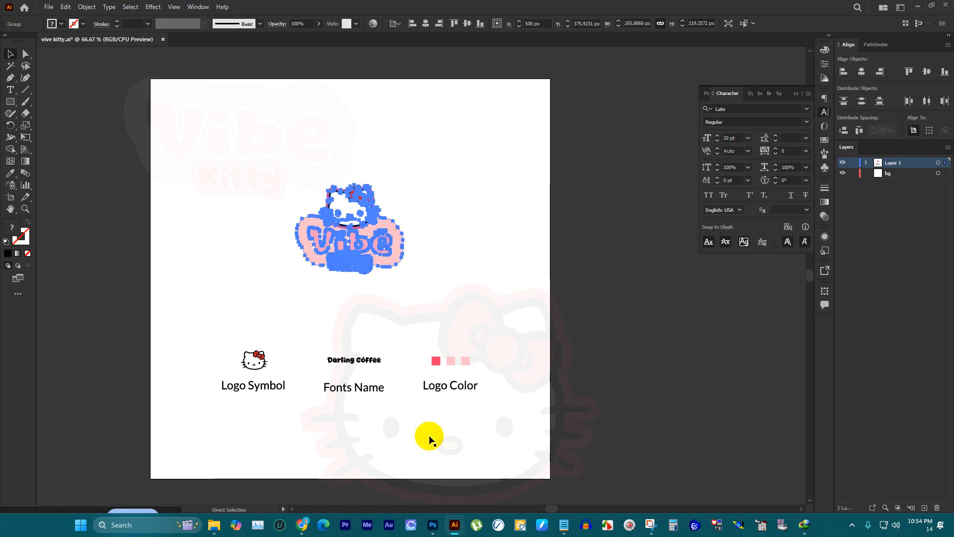
pyautogui.moveTo(458, 526)
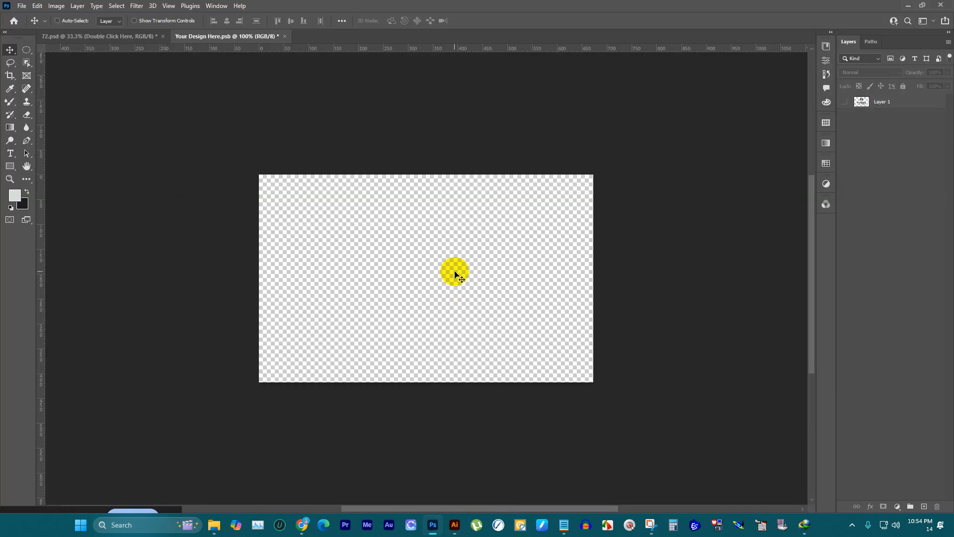
pyautogui.hotkey('ctrl', 'v')
pyautogui.click(511, 142)
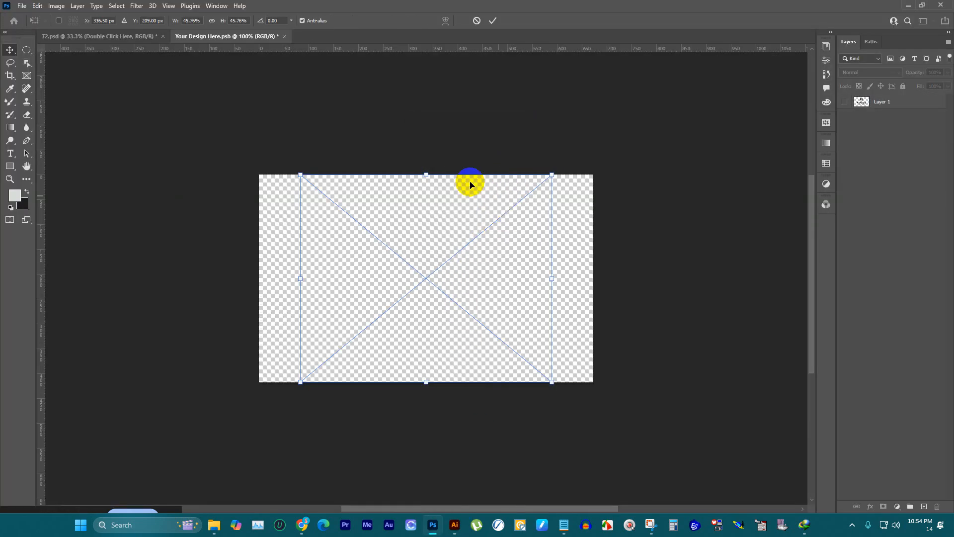
# Step: Scale the pasted logo to 30.33%, centre it on the canvas, save Your Design Here.psb and return to 72.psd
pyautogui.moveTo(429, 174); pyautogui.dragTo(432, 245)
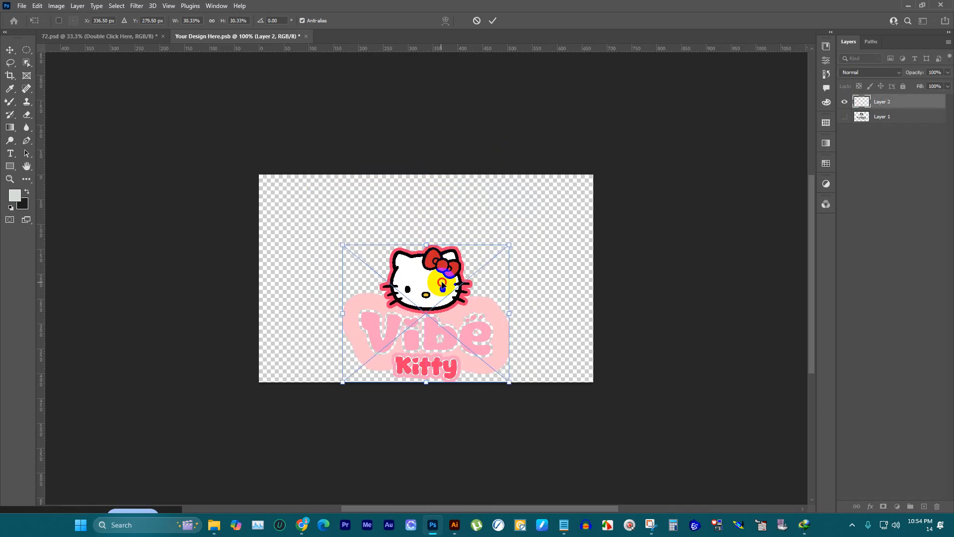
pyautogui.moveTo(441, 278); pyautogui.dragTo(437, 242)
pyautogui.click(494, 20)
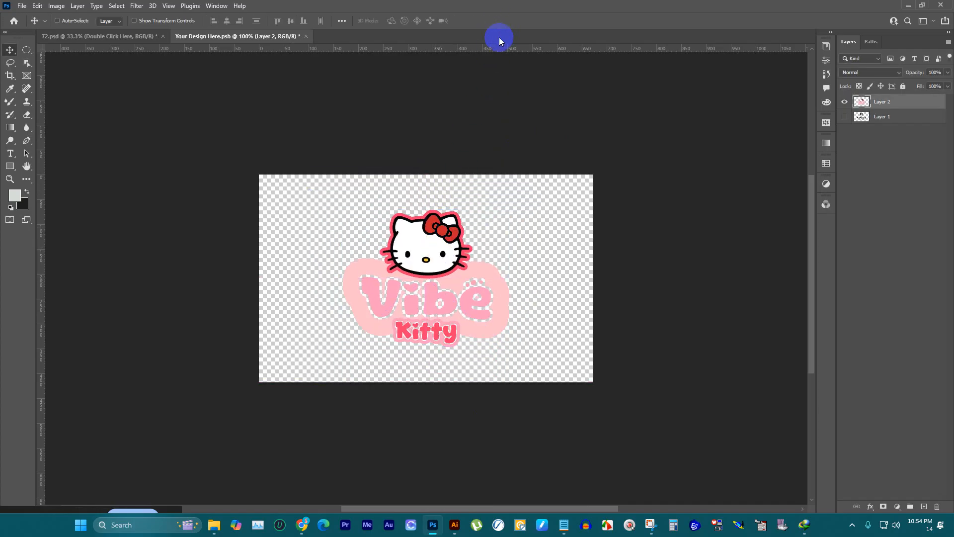
pyautogui.hotkey('ctrl', 's')
pyautogui.click(140, 36)
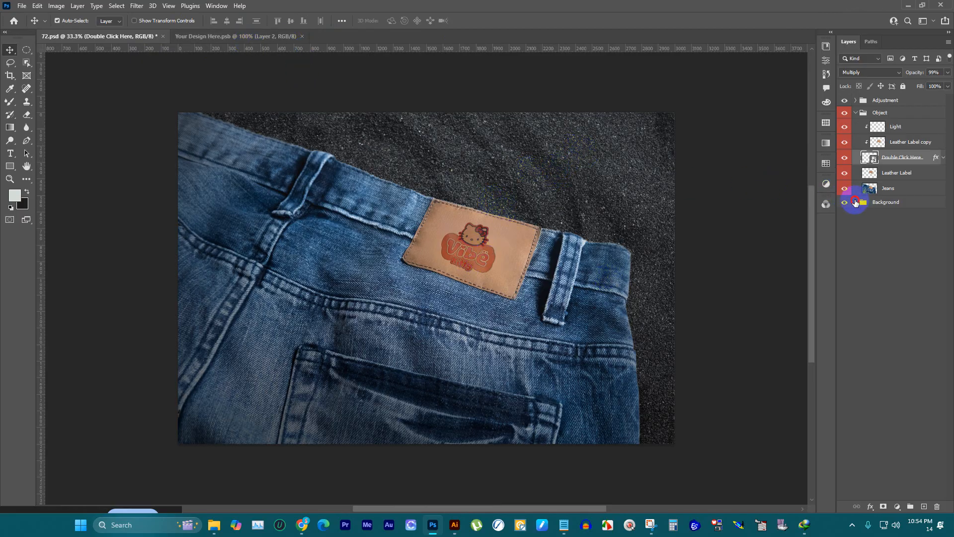
# Step: Try a white Solid Color fill (ffffff) behind the jeans in place of the Background layer, and restore the original background
pyautogui.doubleClick(873, 232)
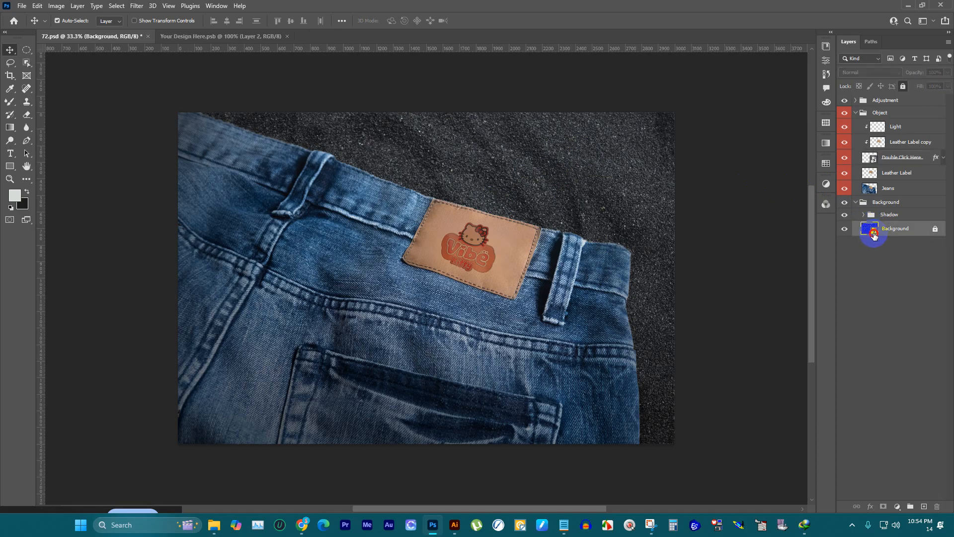
pyautogui.click(472, 191)
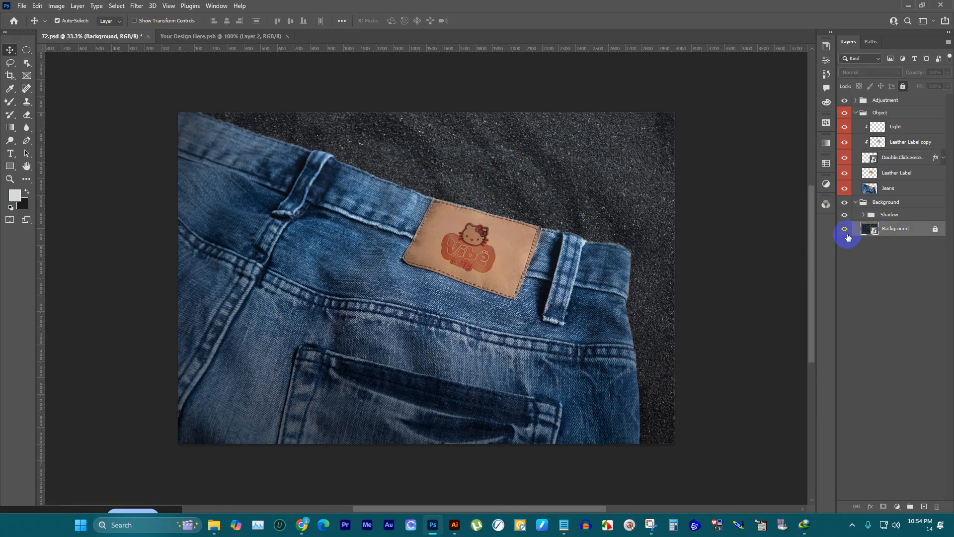
pyautogui.click(844, 228)
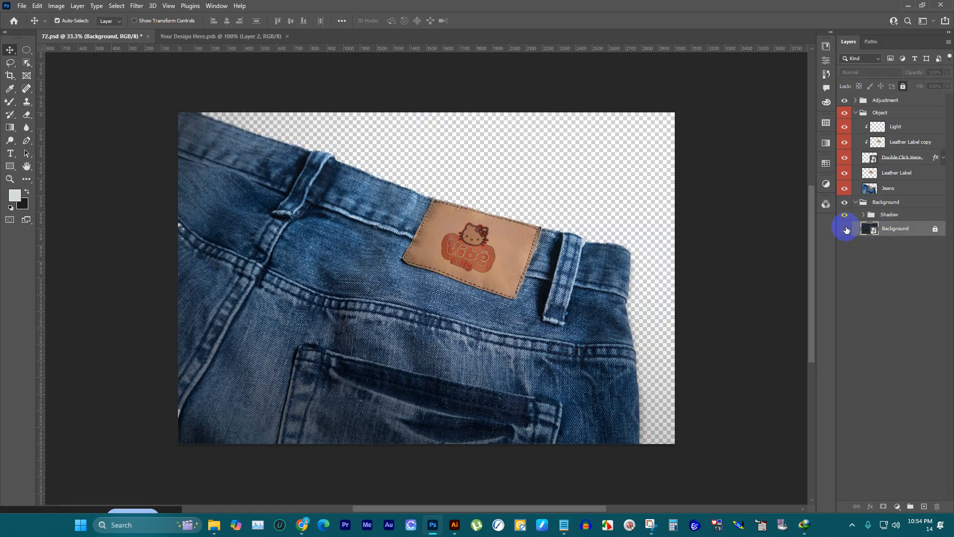
pyautogui.click(897, 505)
pyautogui.click(890, 336)
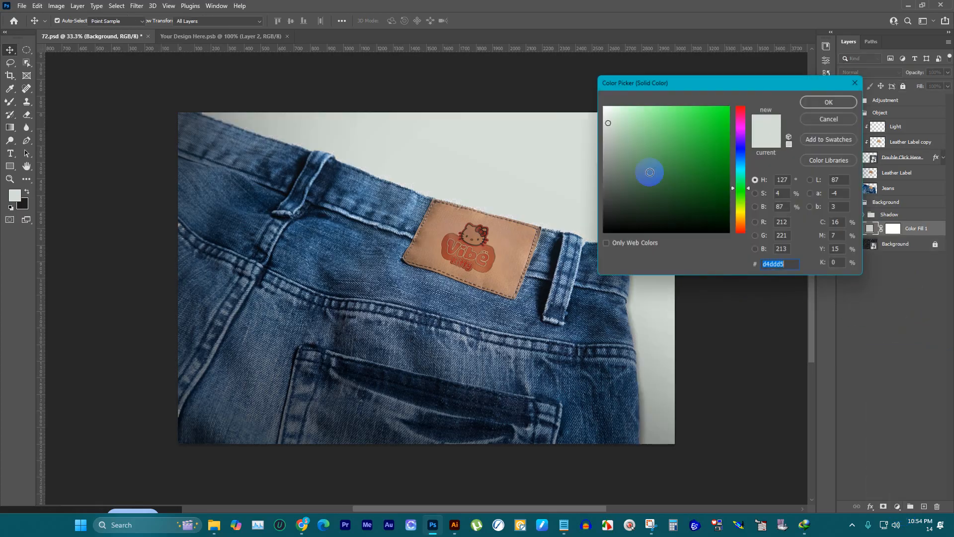
pyautogui.moveTo(639, 166)
pyautogui.mouseDown()
pyautogui.moveTo(654, 126)
pyautogui.moveTo(565, 83)
pyautogui.mouseUp()
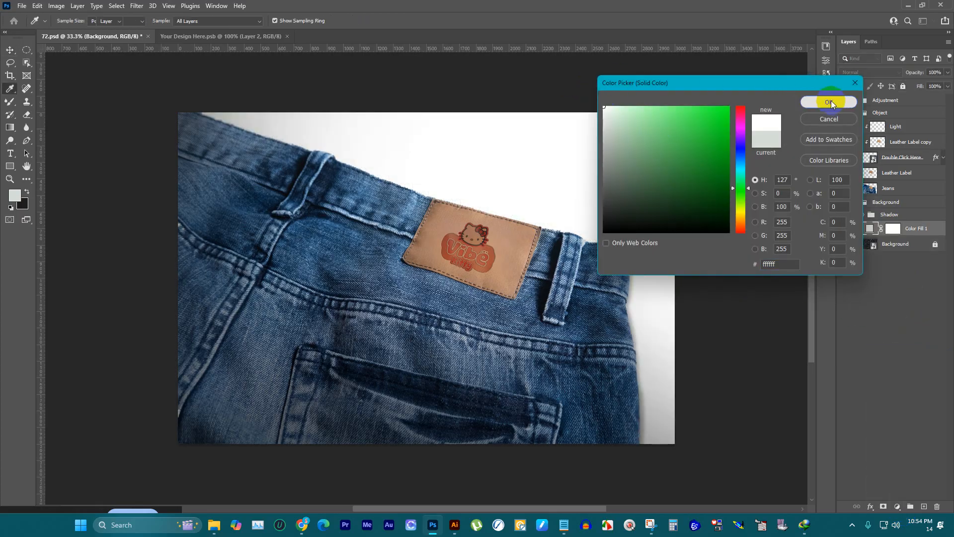
pyautogui.click(830, 101)
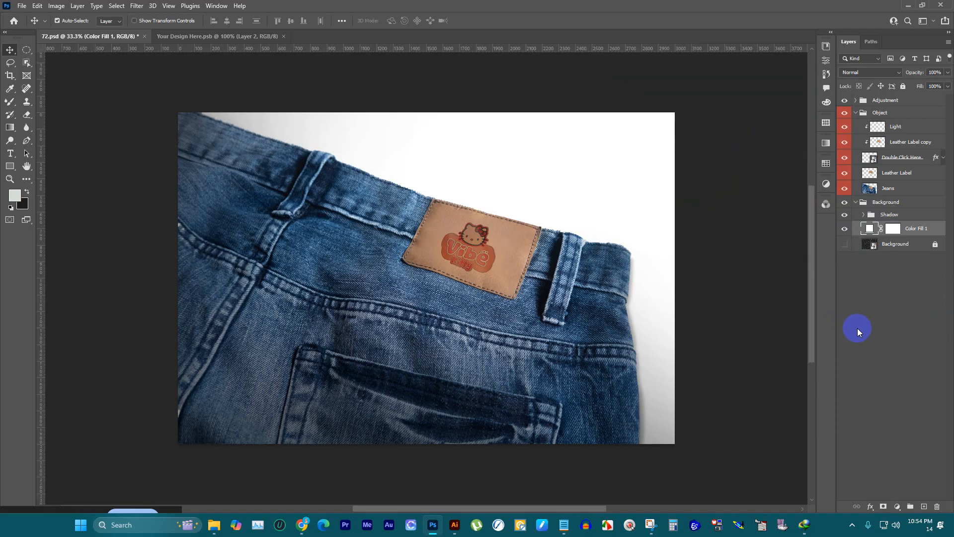
pyautogui.click(844, 230)
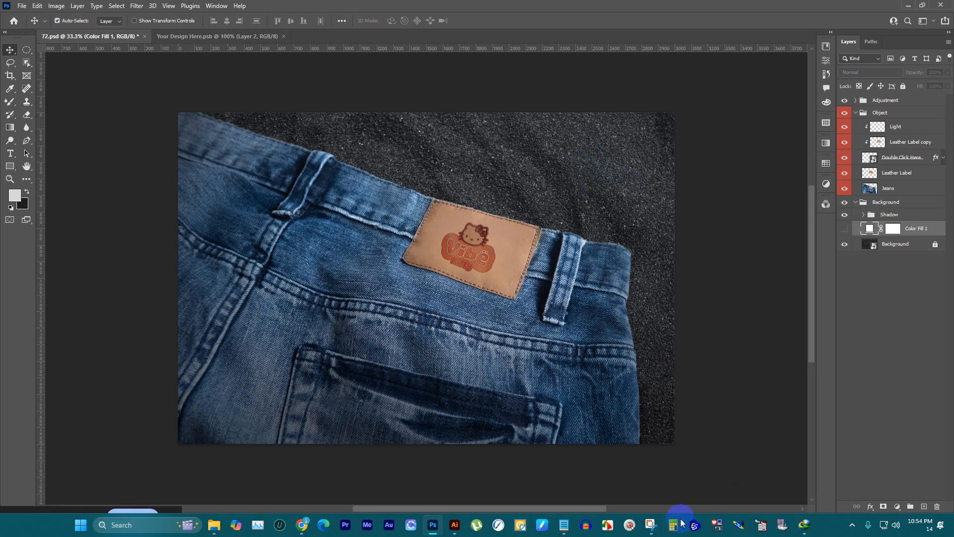
# Step: Capture the finished jeans mockup with Snipping Tool and save the image as p5.png in the DOWNLOAD folder
pyautogui.click(650, 524)
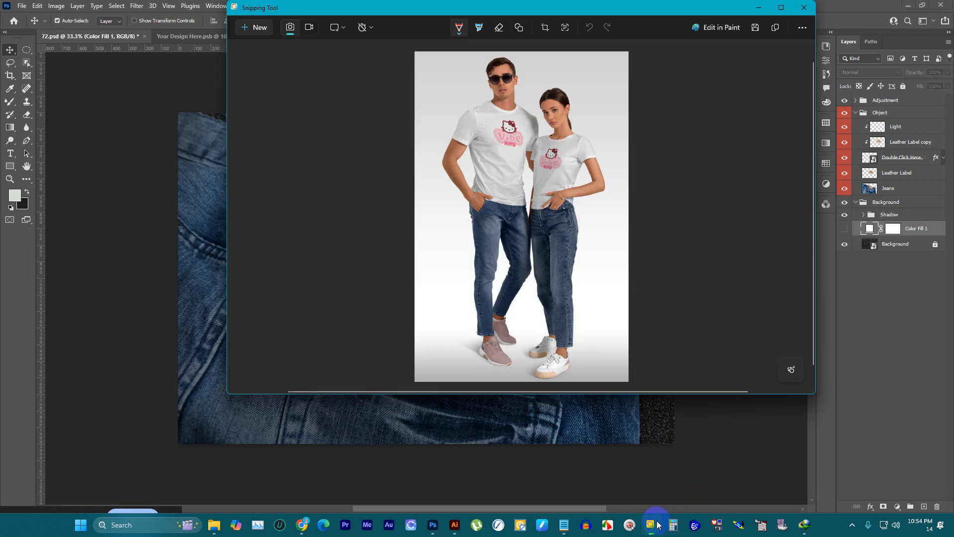
pyautogui.click(268, 35)
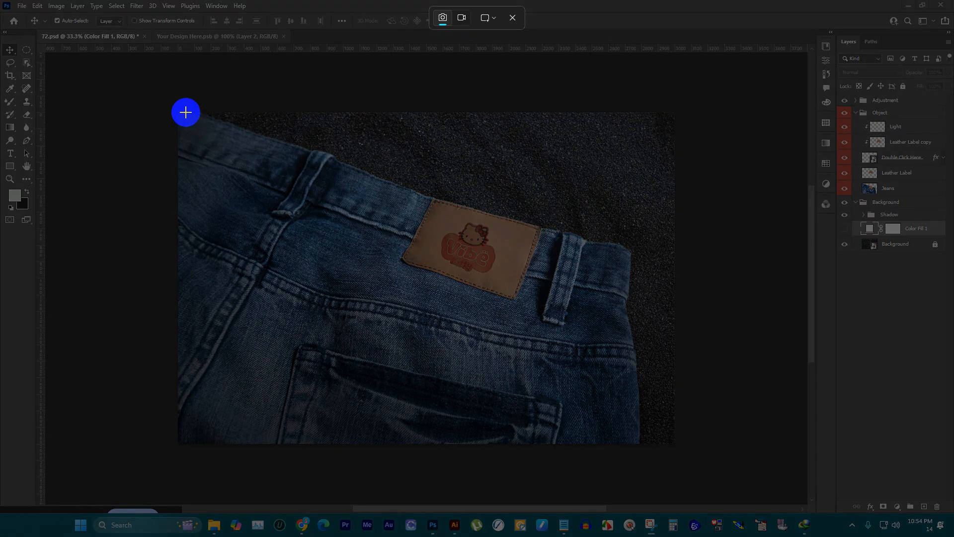
pyautogui.moveTo(185, 113); pyautogui.dragTo(664, 450)
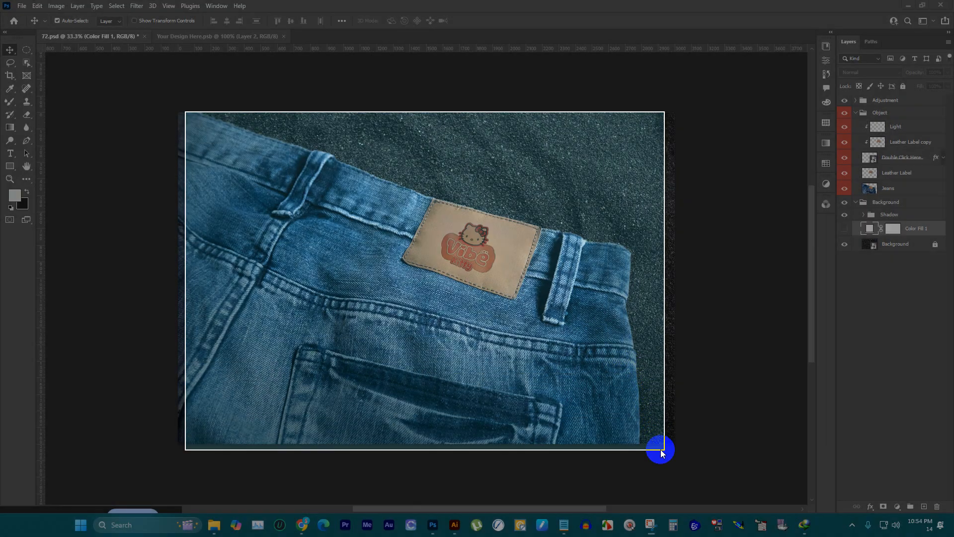
pyautogui.hotkey('ctrl', 's')
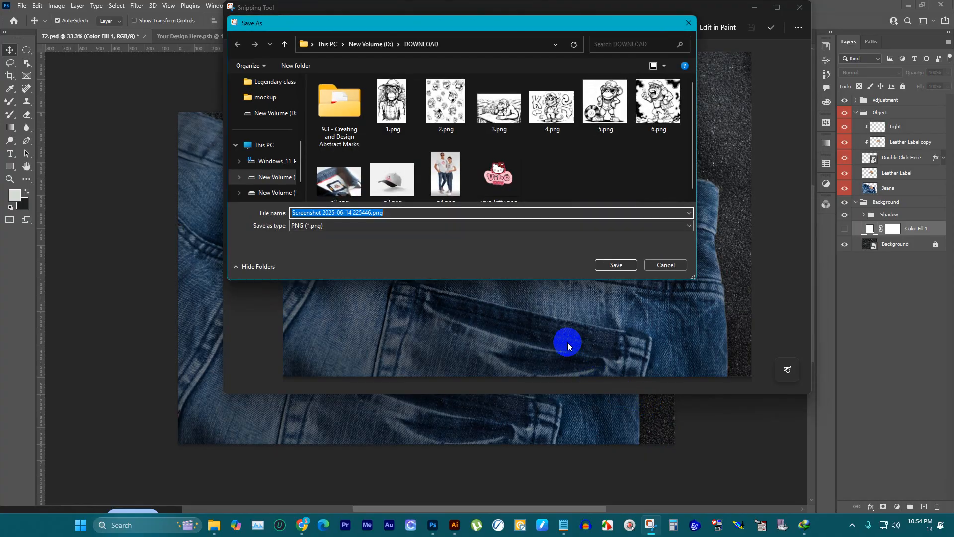
pyautogui.write('p')
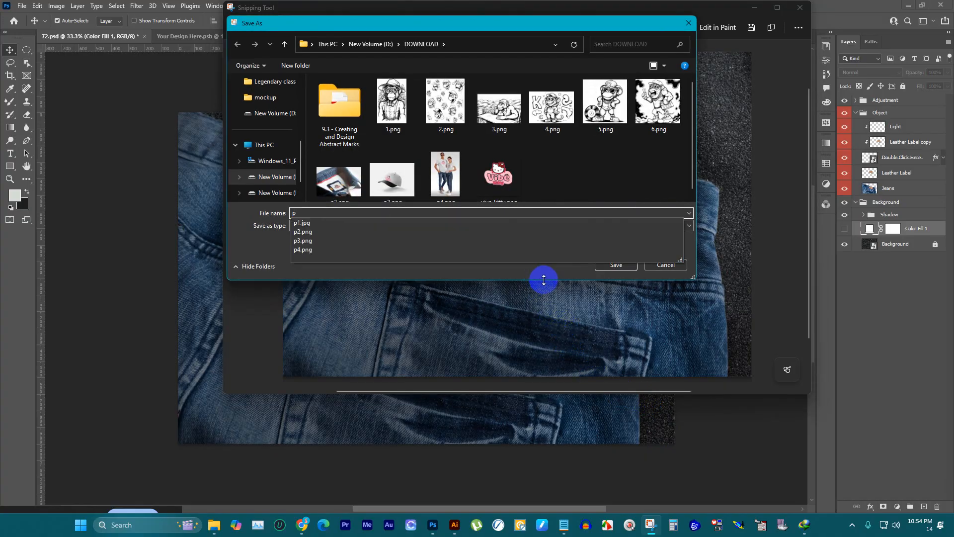
pyautogui.write('5')
pyautogui.click(610, 265)
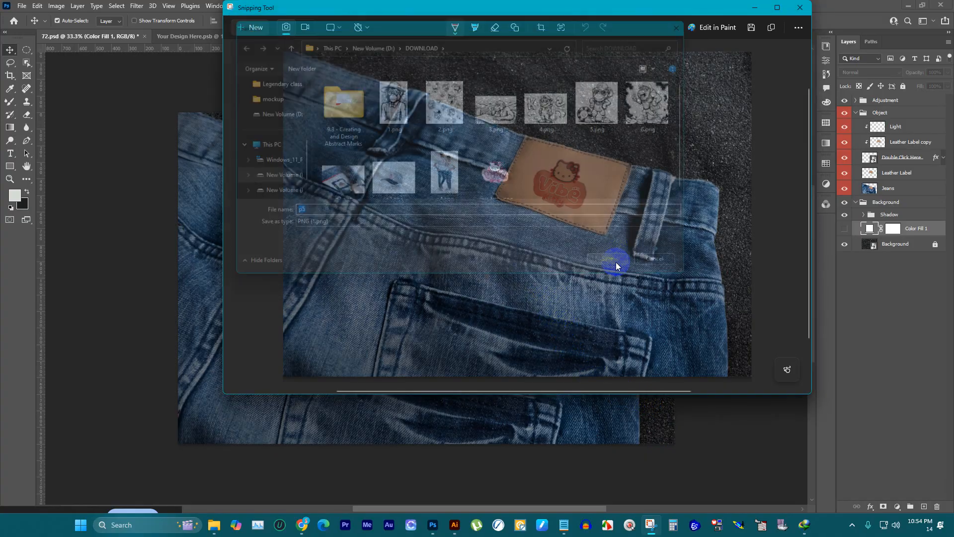
pyautogui.click(751, 10)
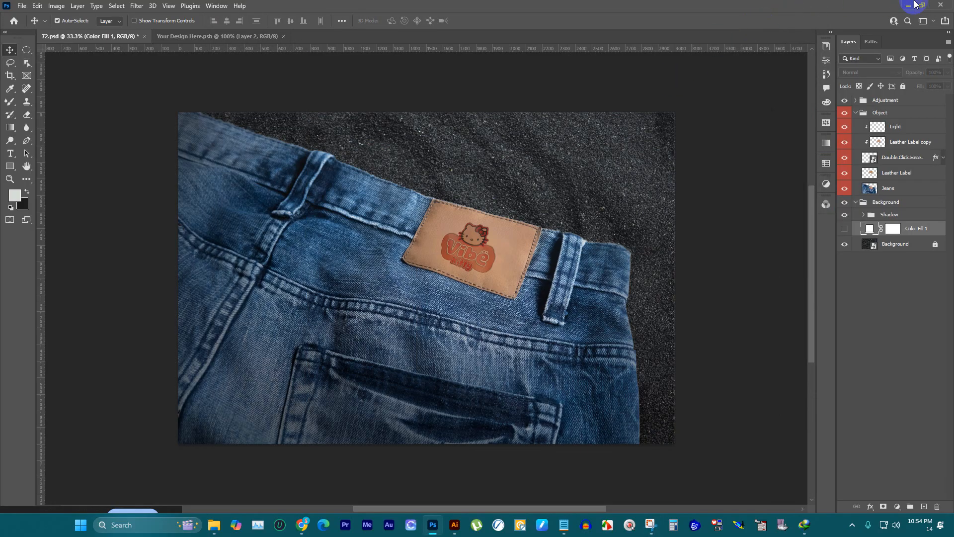
# Step: Quit Photoshop without saving 72.psd and close the mockup folder window
pyautogui.click(944, 9)
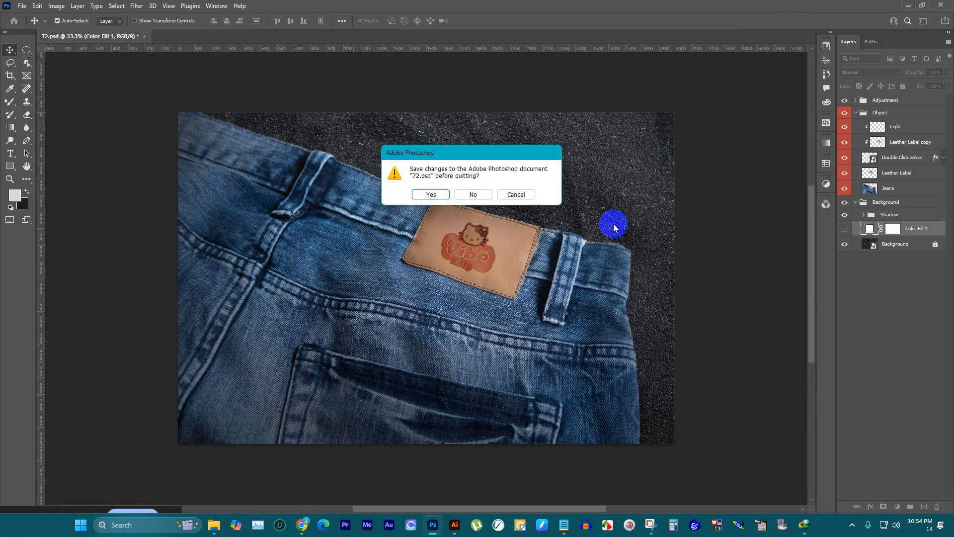
pyautogui.click(473, 194)
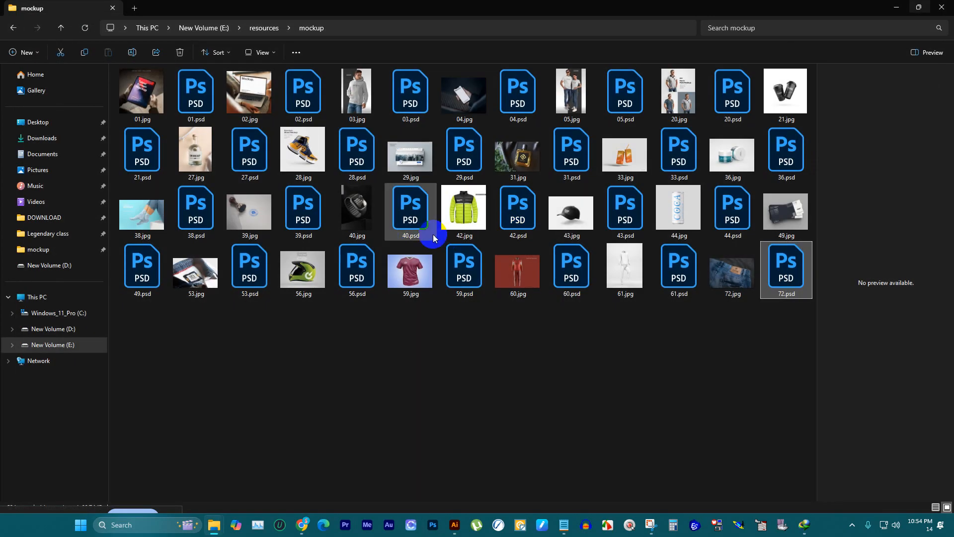
pyautogui.click(942, 7)
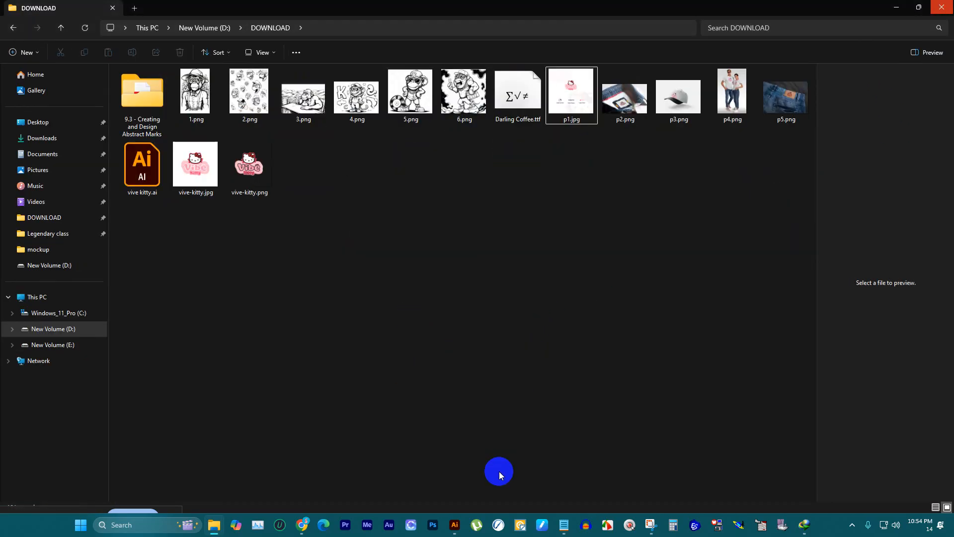
# Step: Switch to Illustrator, create a Web document 5000 px wide and 1000 px high, and name its layer bg
pyautogui.click(456, 524)
pyautogui.scroll(-4, 468, 281)
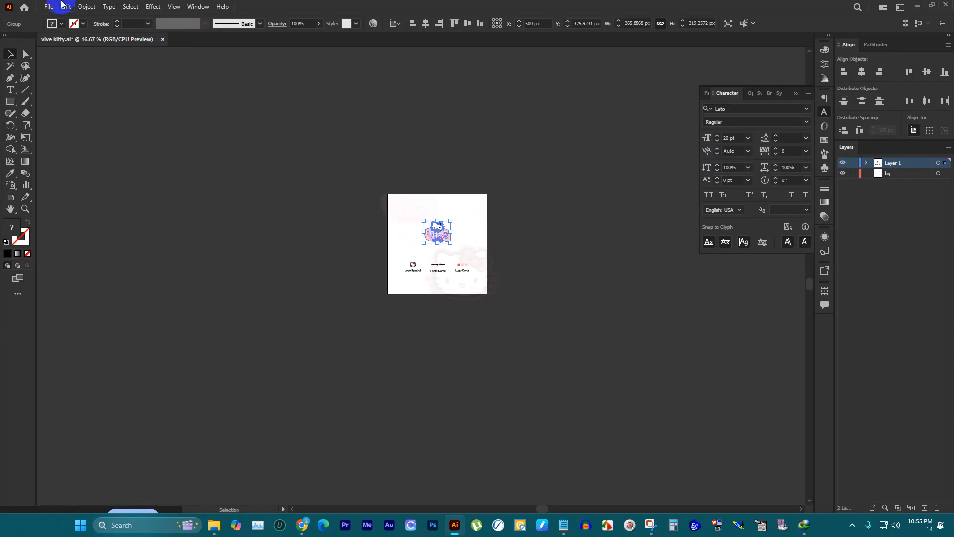
pyautogui.click(50, 7)
pyautogui.click(65, 18)
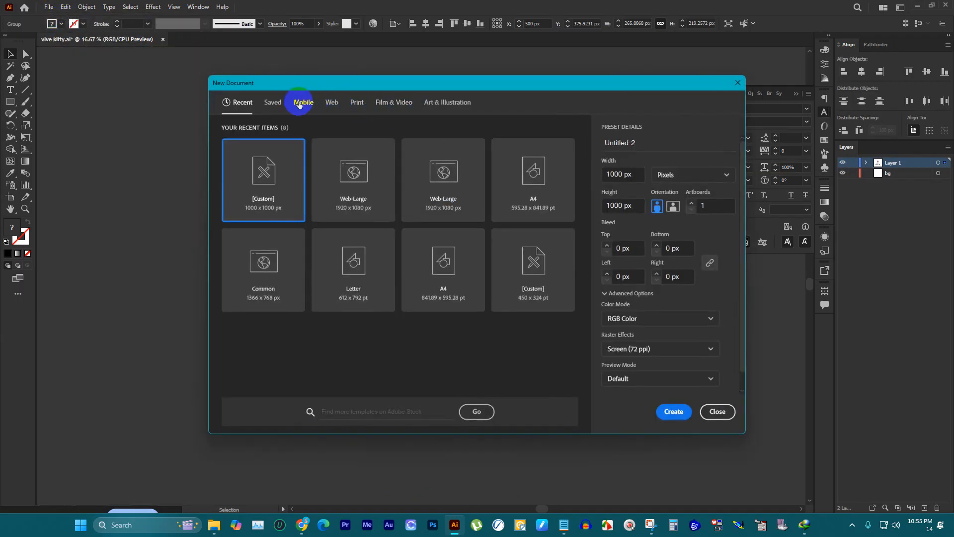
pyautogui.click(338, 106)
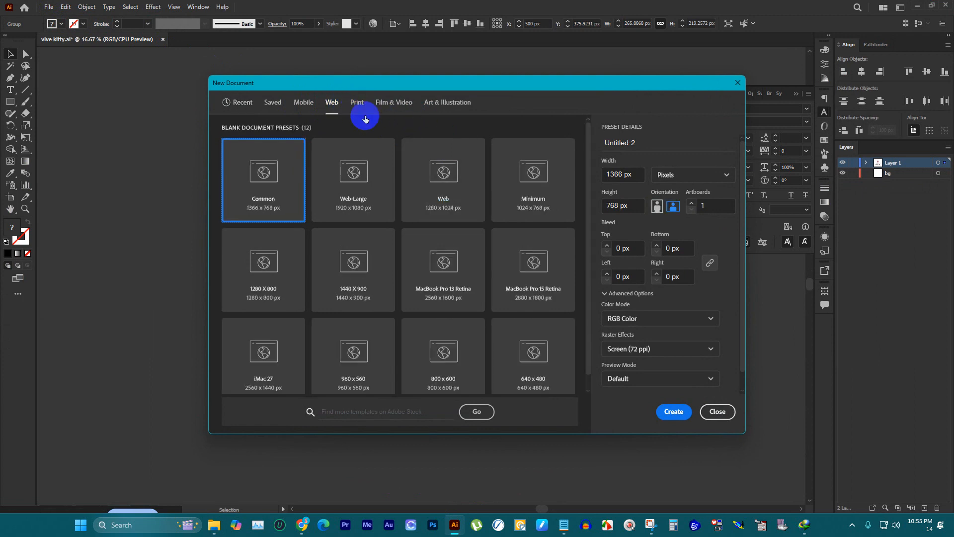
pyautogui.click(638, 174)
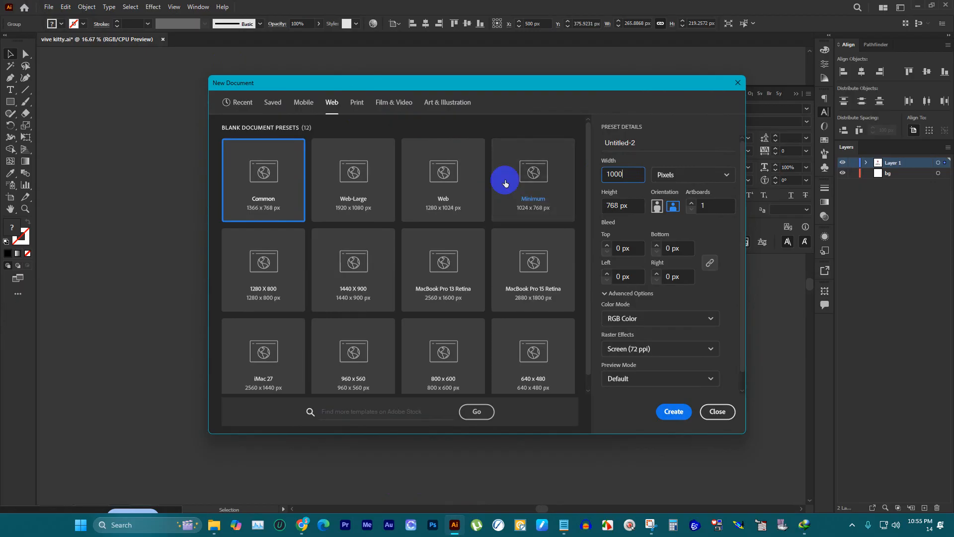
pyautogui.click(631, 203)
pyautogui.write('1000')
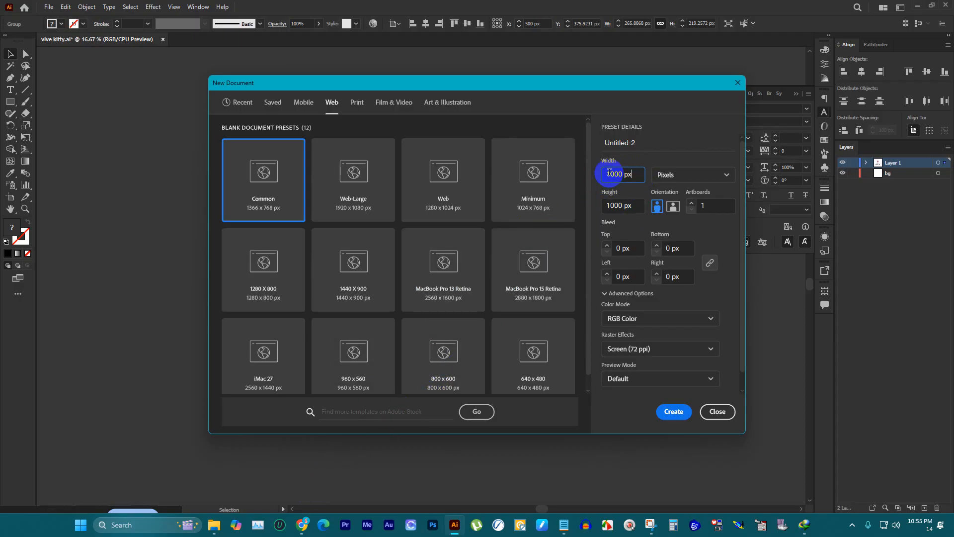
pyautogui.click(597, 172)
pyautogui.write('5')
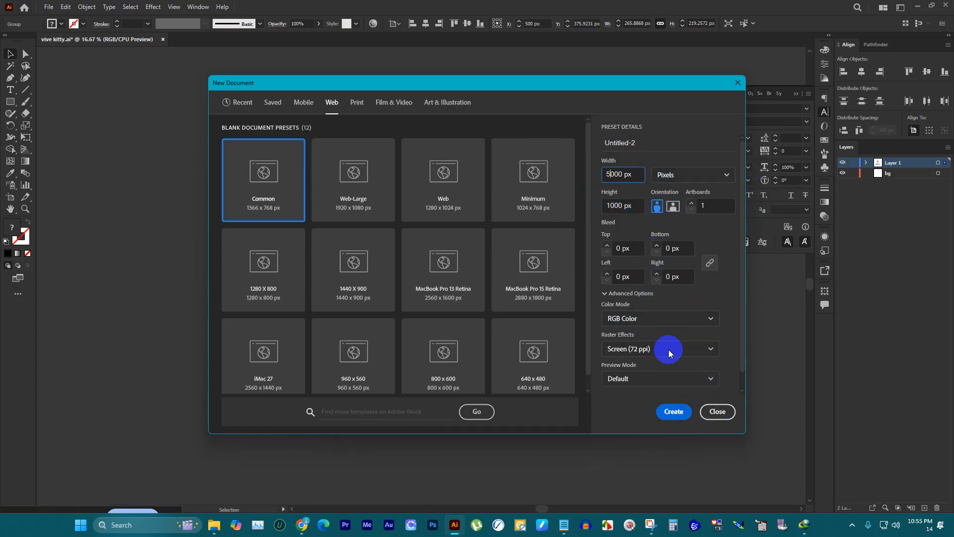
pyautogui.click(672, 411)
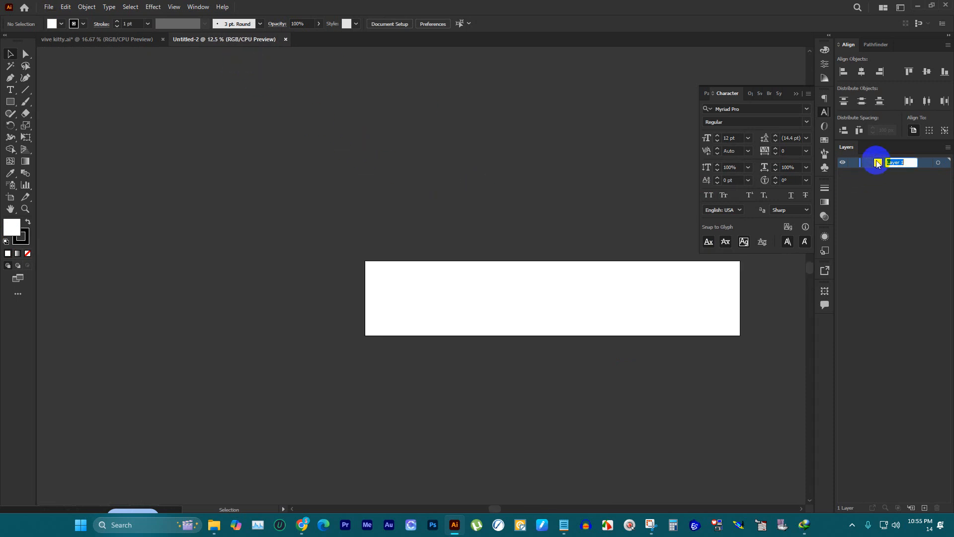
pyautogui.click(795, 93)
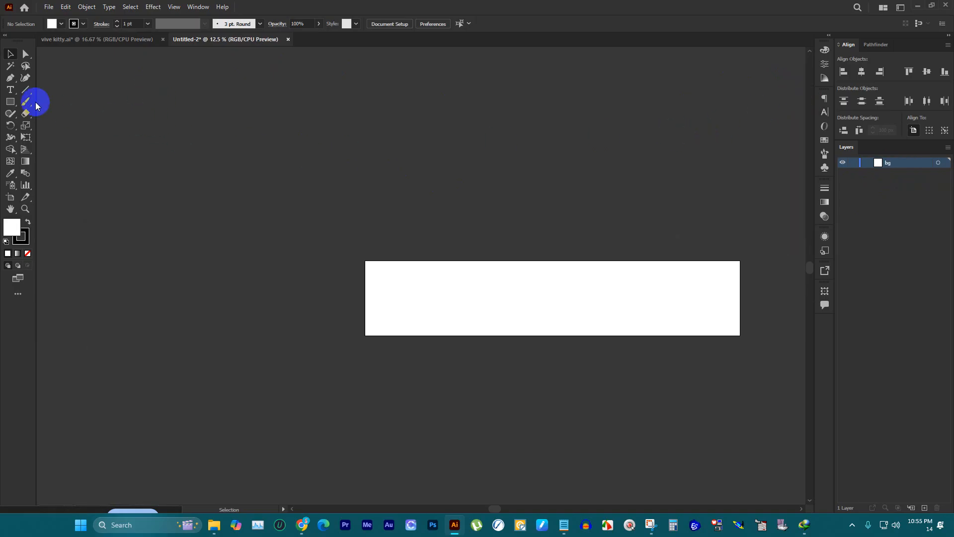
# Step: Create a 1000 x 1000 px square with an RGB Yellow fill and no stroke using the Rectangle tool
pyautogui.click(11, 102)
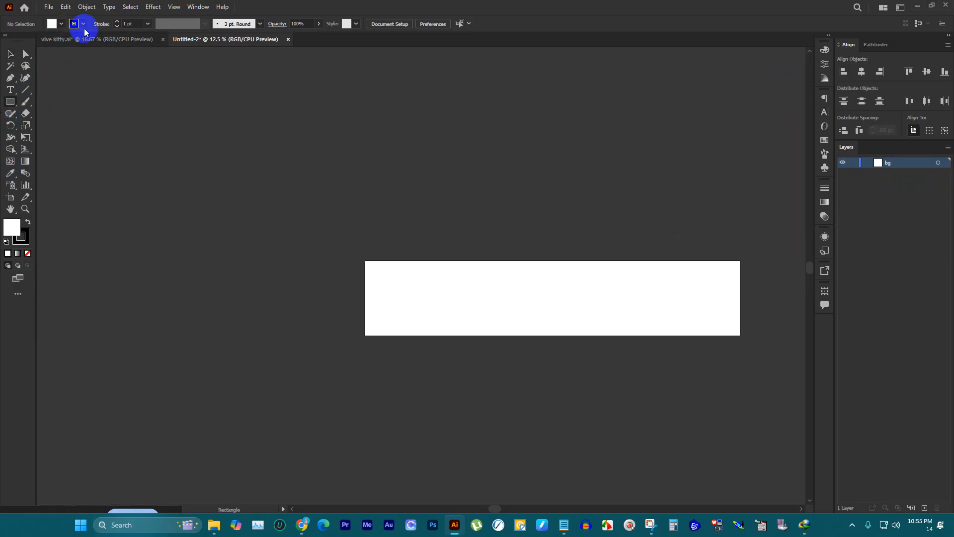
pyautogui.click(61, 24)
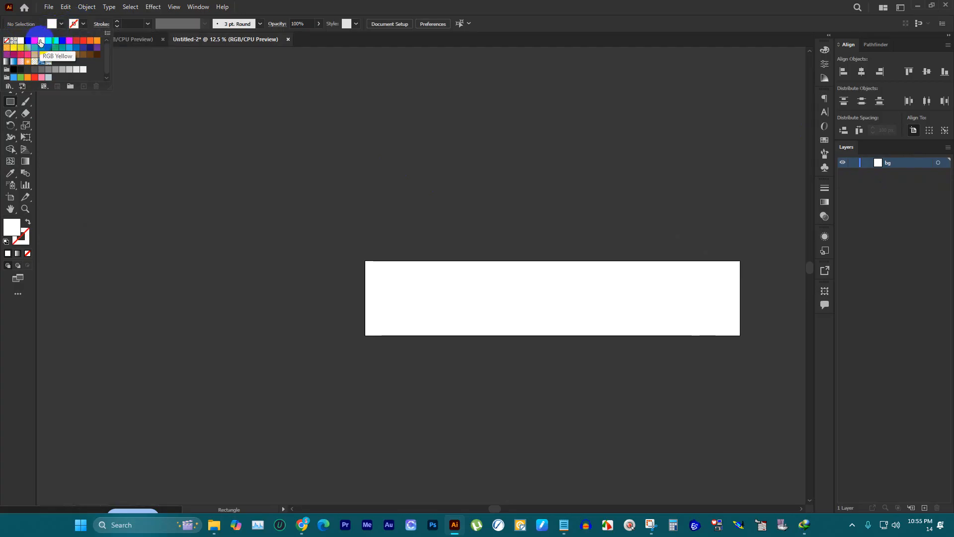
pyautogui.click(41, 41)
pyautogui.click(79, 25)
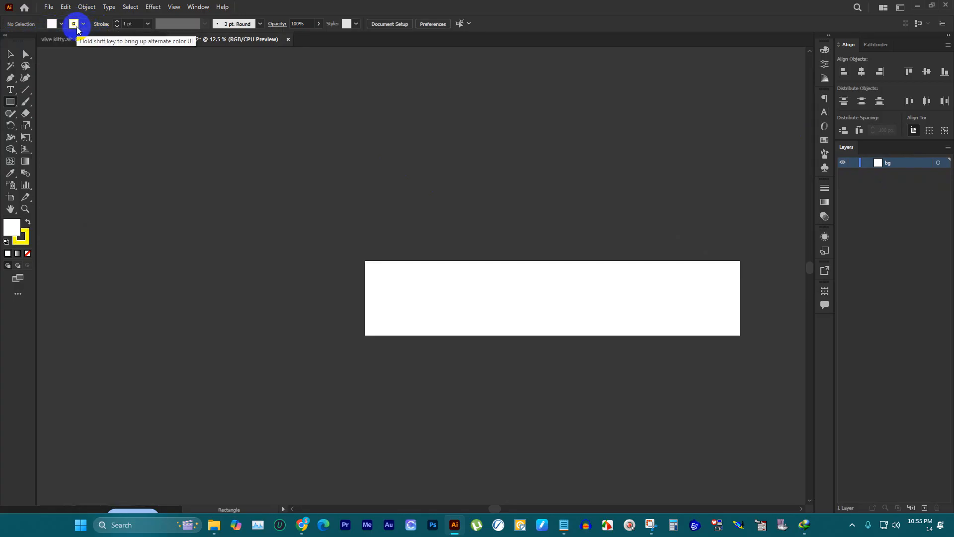
pyautogui.click(80, 25)
pyautogui.click(6, 41)
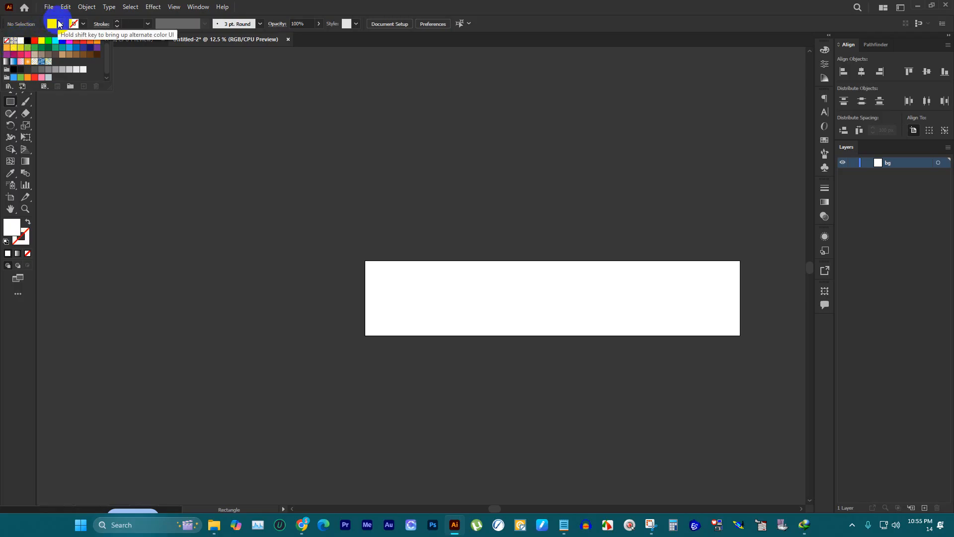
pyautogui.click(42, 45)
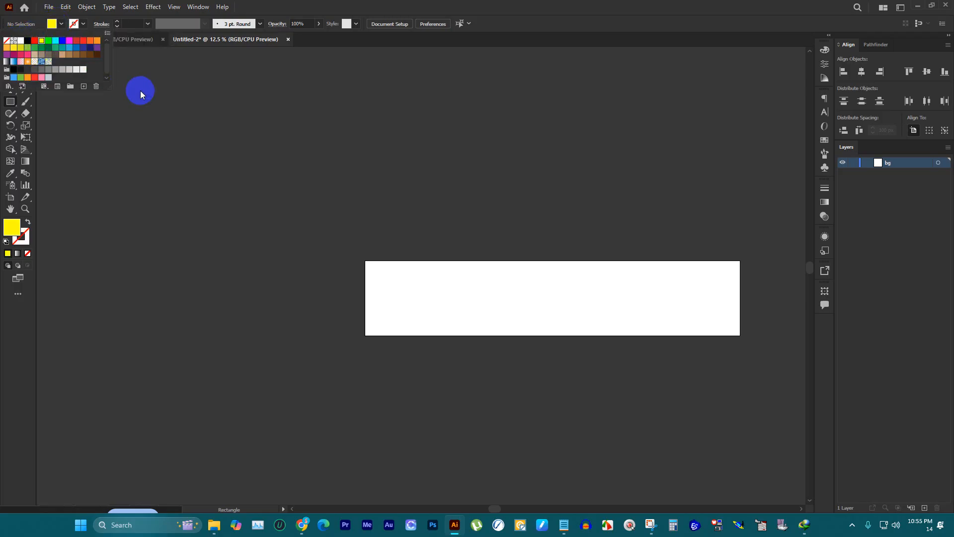
pyautogui.scroll(2, 511, 292)
pyautogui.click(391, 282)
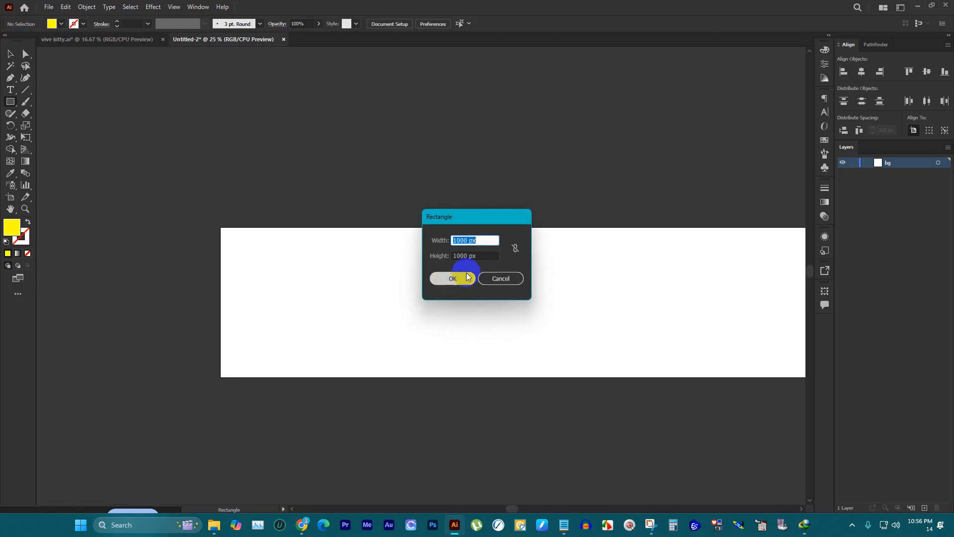
pyautogui.click(453, 280)
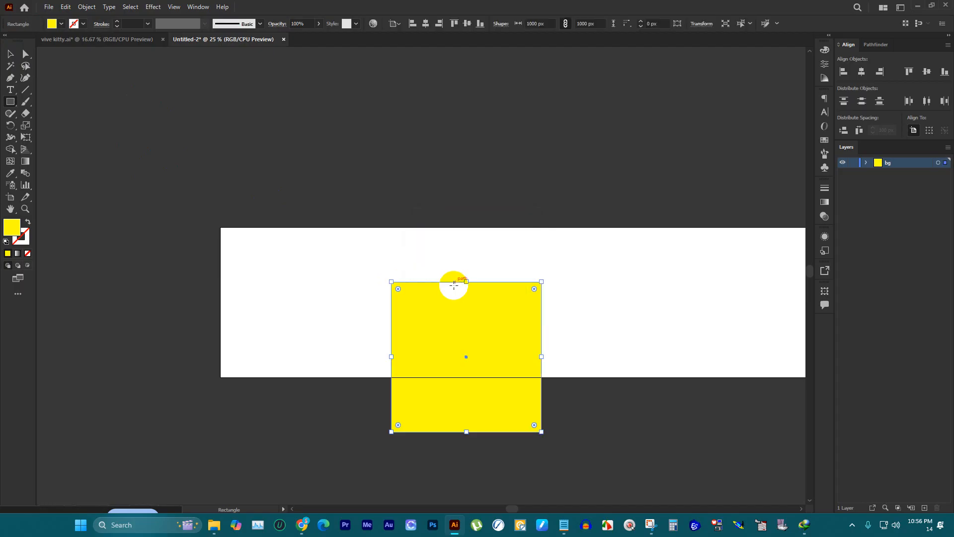
# Step: Align the yellow square to the artboard's left and top edges and place a copy directly to its right
pyautogui.click(10, 55)
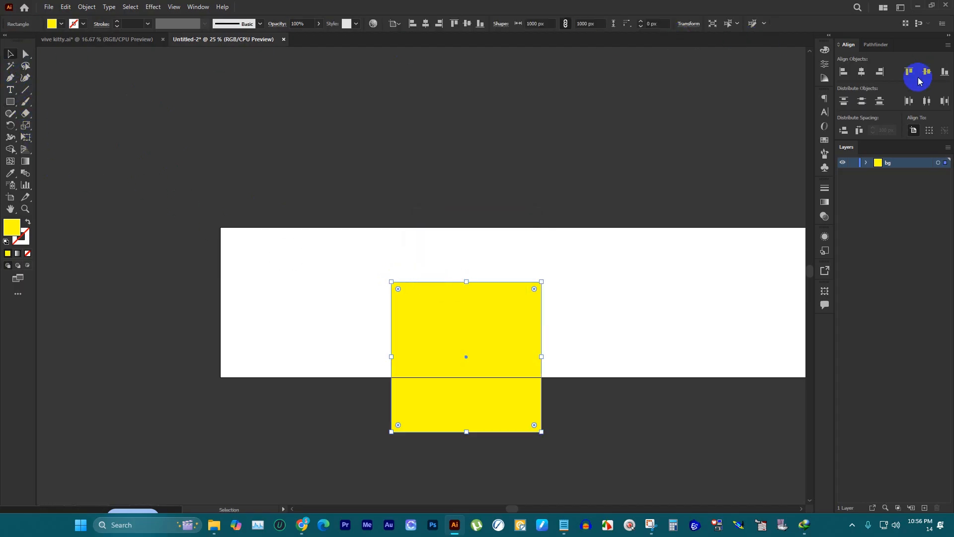
pyautogui.click(845, 74)
pyautogui.click(908, 71)
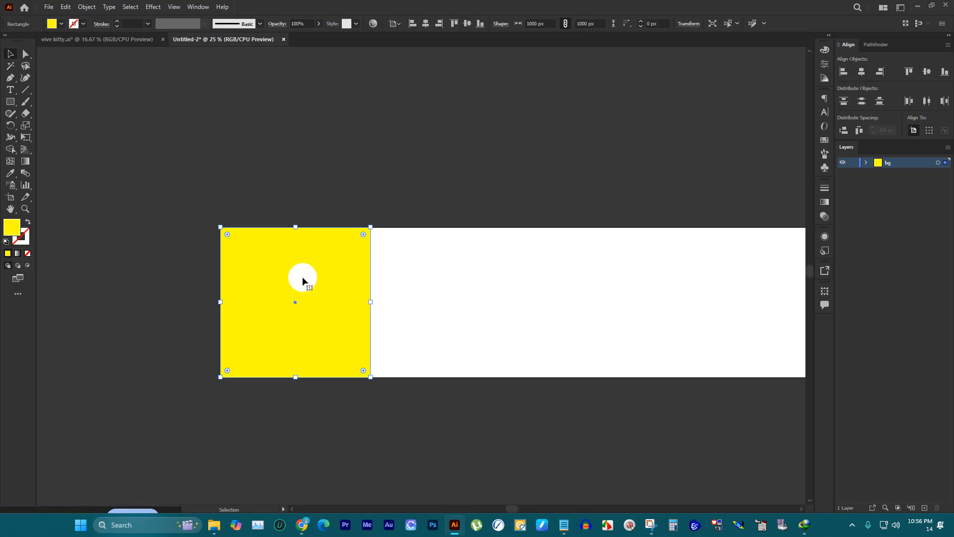
pyautogui.moveTo(303, 277); pyautogui.dragTo(456, 281)
pyautogui.scroll(-3, 305, 277)
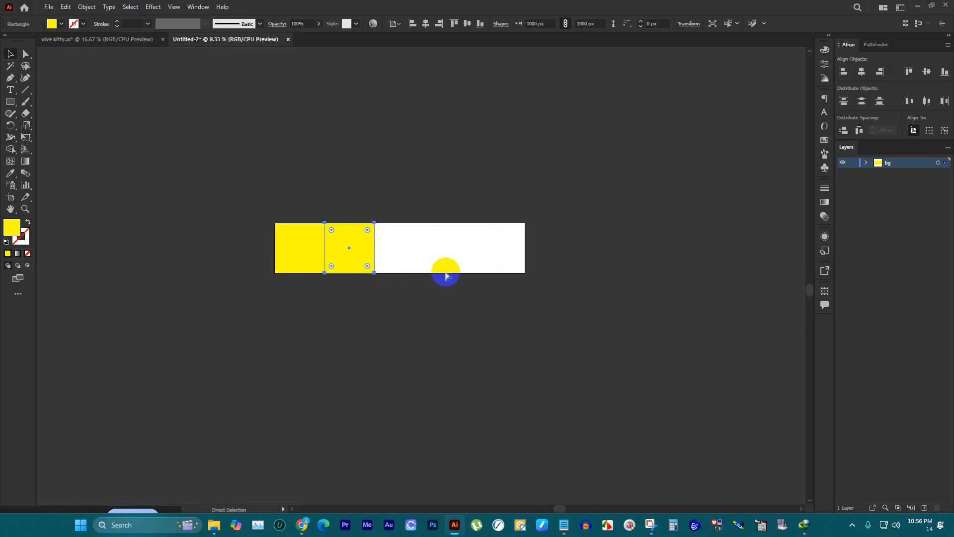
# Step: Repeat the square duplication until five adjoining squares fill the 5000 px wide artboard, and deselect them
pyautogui.hotkey('ctrl', 'd')
pyautogui.hotkey('ctrl', 'd')
pyautogui.scroll(3, 446, 298)
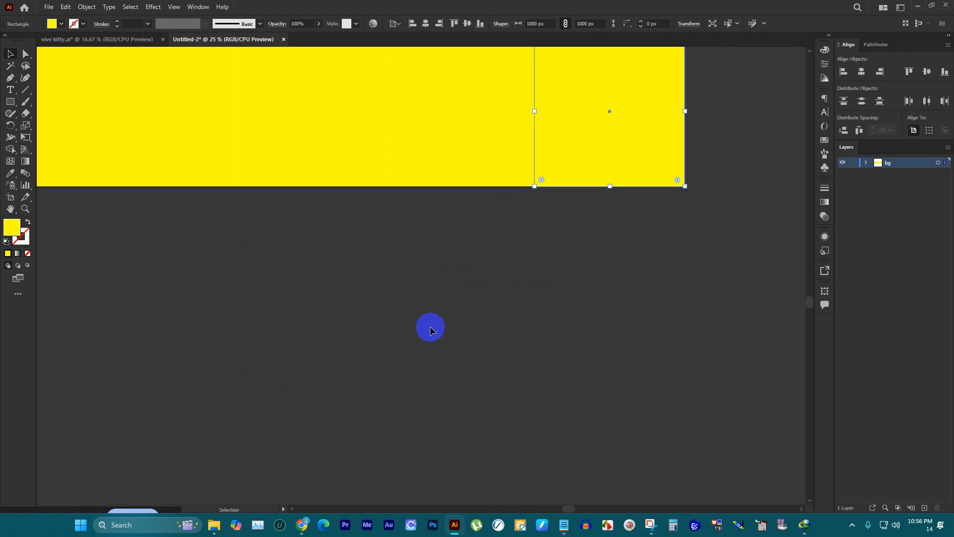
pyautogui.scroll(-3, 621, 333)
pyautogui.click(596, 341)
pyautogui.scroll(1, 373, 261)
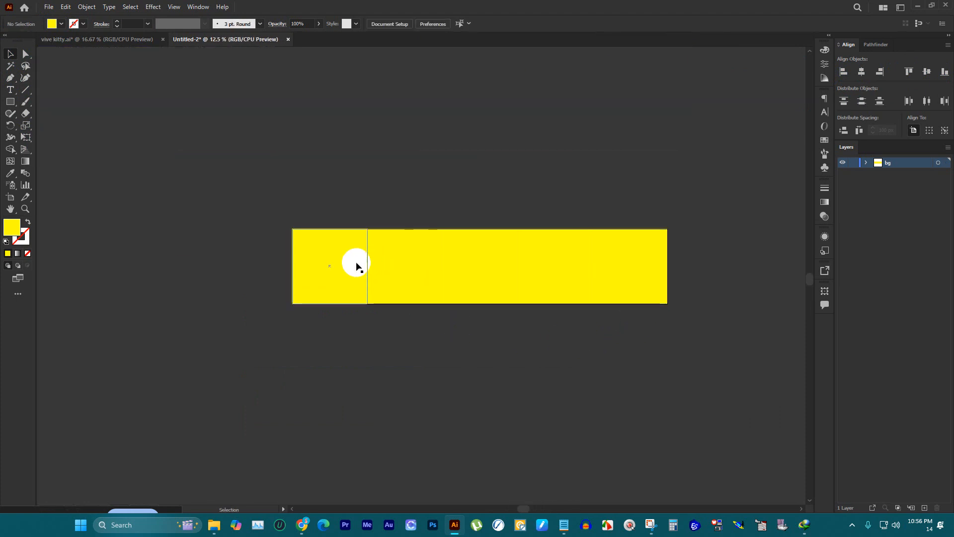
# Step: Fill the second square with cyan and the third square with red from the colour swatches
pyautogui.click(356, 266)
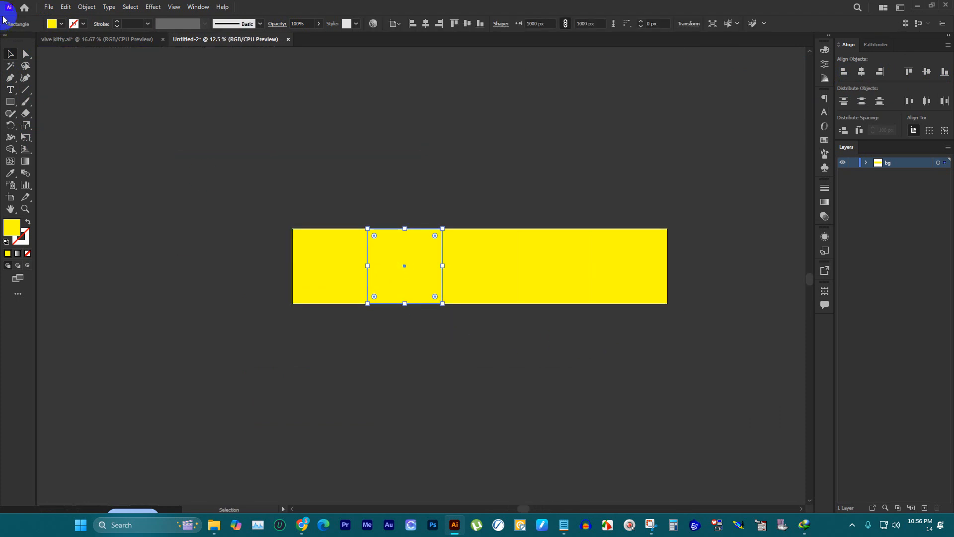
pyautogui.click(59, 24)
pyautogui.click(58, 40)
pyautogui.click(496, 241)
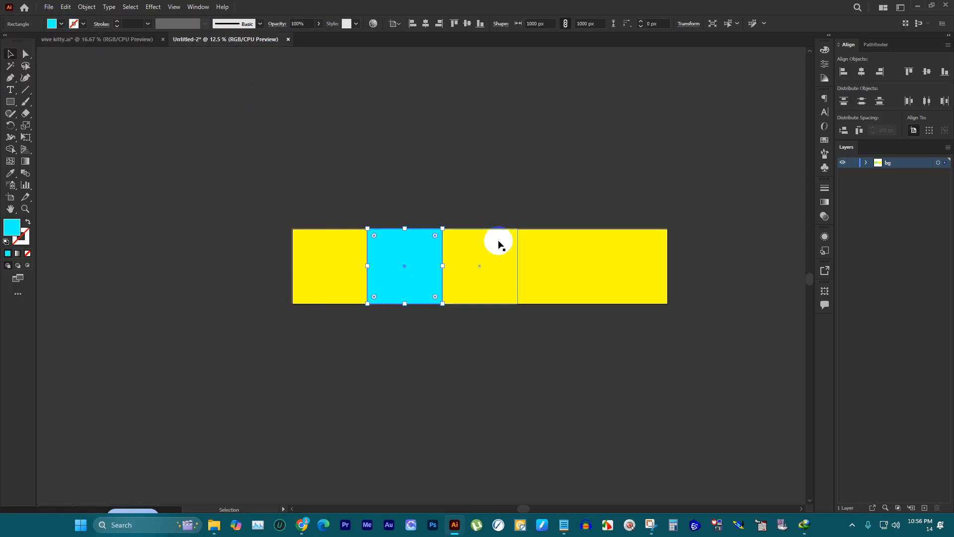
pyautogui.click(62, 26)
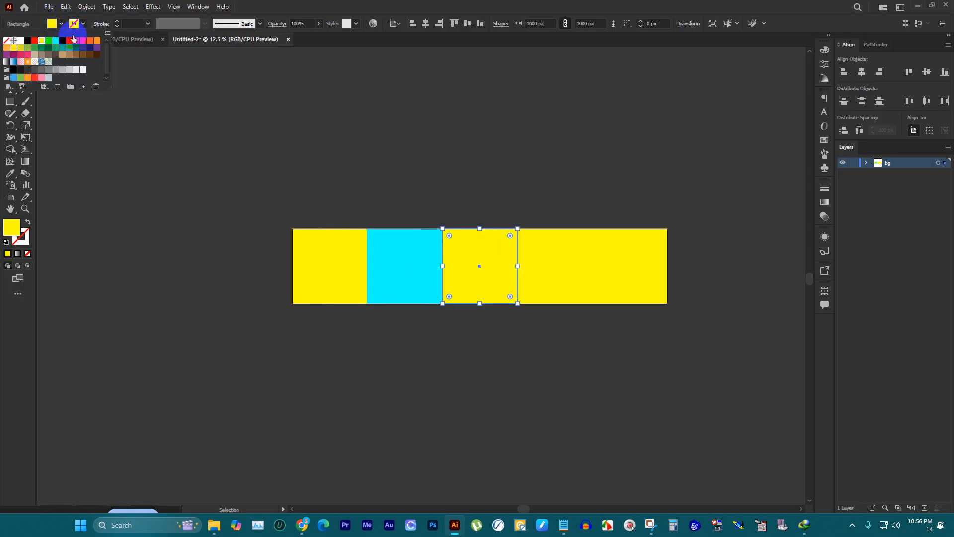
pyautogui.click(72, 41)
# Step: Fill the fourth square with the orange swatch and deselect it
pyautogui.click(547, 234)
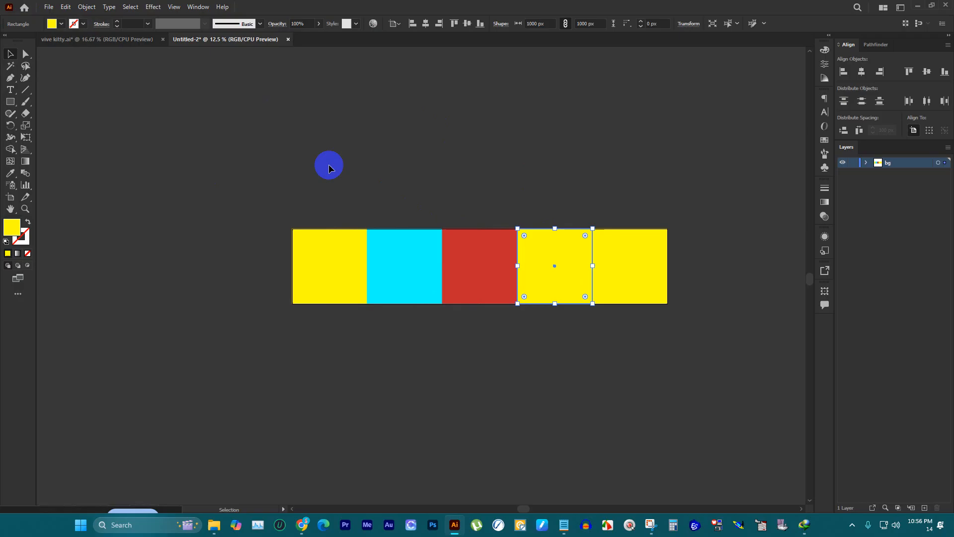
pyautogui.click(61, 25)
pyautogui.click(98, 42)
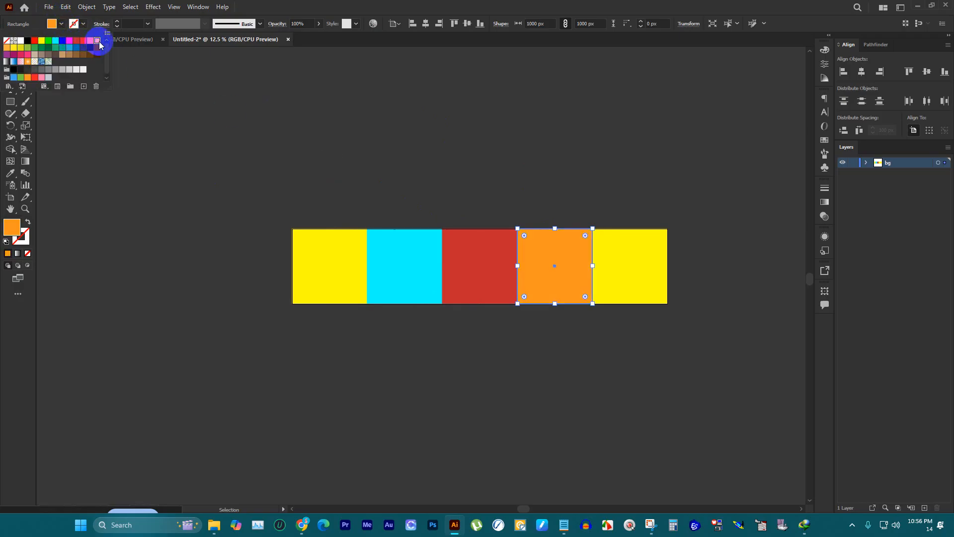
pyautogui.click(333, 108)
pyautogui.scroll(1, 542, 193)
pyautogui.scroll(-2, 423, 166)
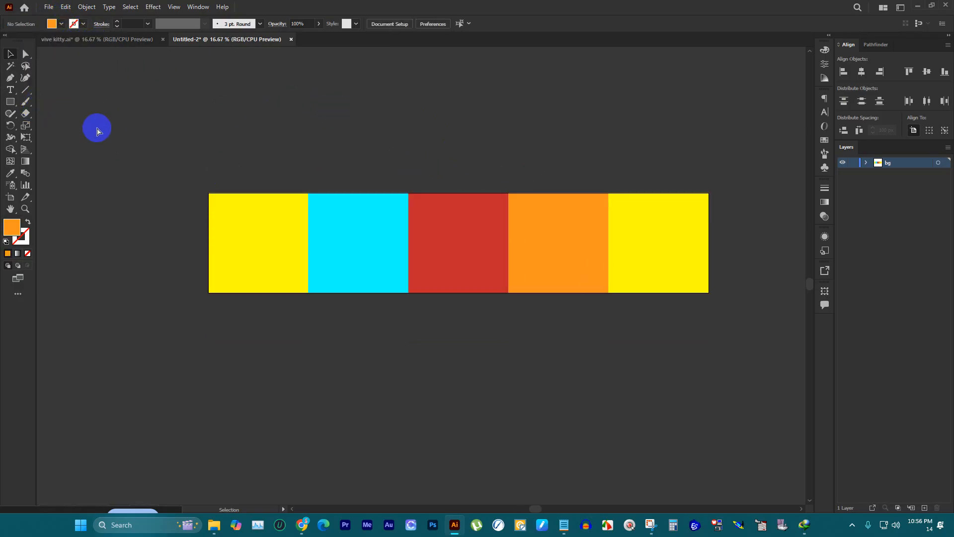
# Step: Show the rulers, add a vertical guide and align it to the right edge of the first yellow square
pyautogui.hotkey('ctrl', 'r')
pyautogui.scroll(2, 212, 194)
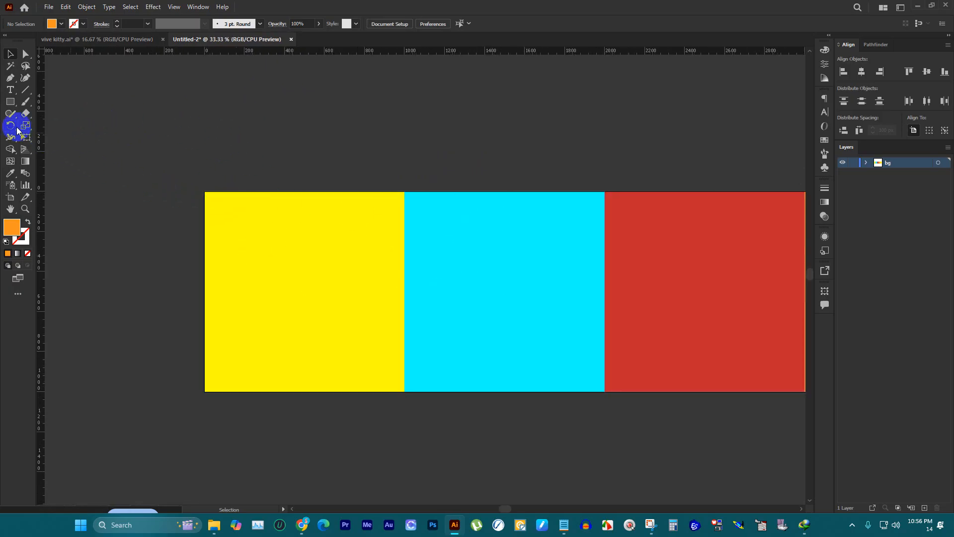
pyautogui.moveTo(40, 128); pyautogui.dragTo(373, 155)
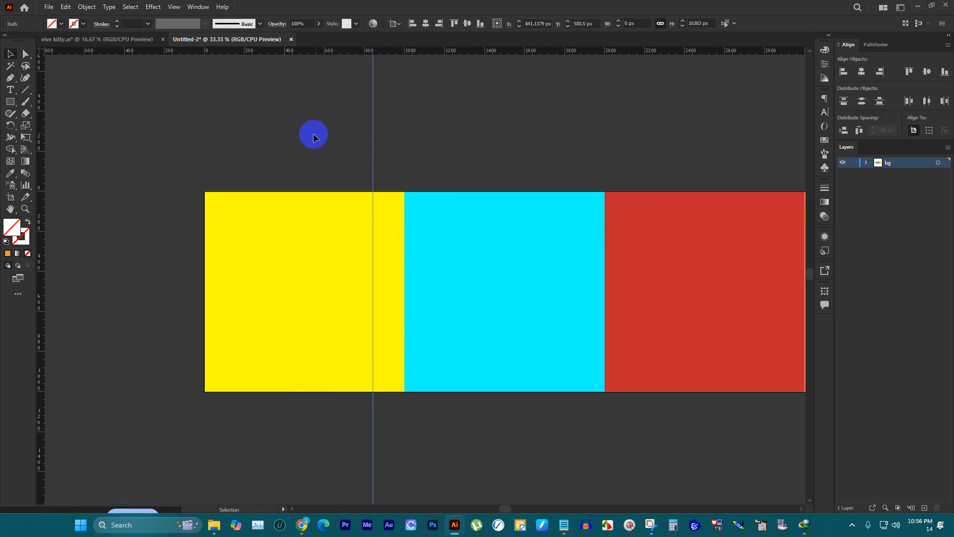
pyautogui.moveTo(277, 121); pyautogui.dragTo(328, 252)
pyautogui.click(394, 217)
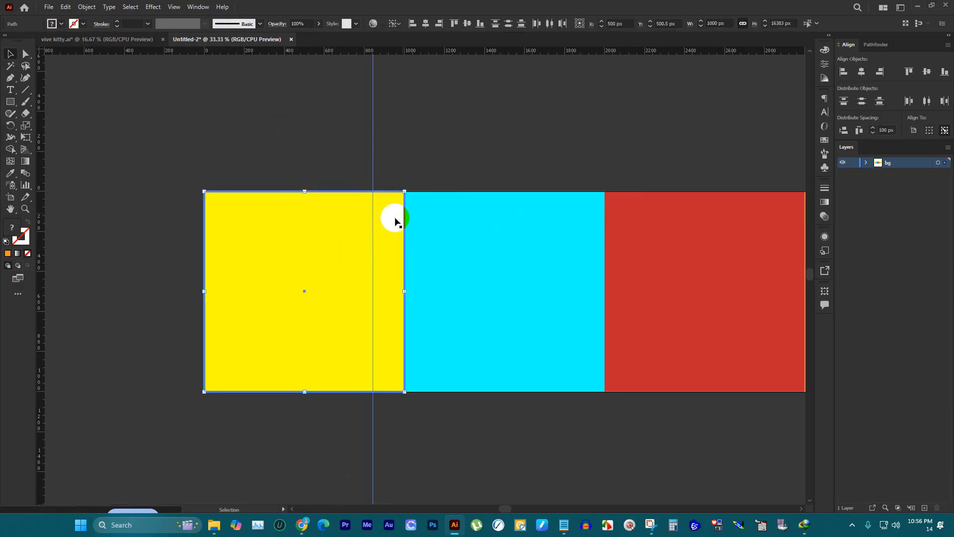
pyautogui.click(436, 27)
pyautogui.click(400, 128)
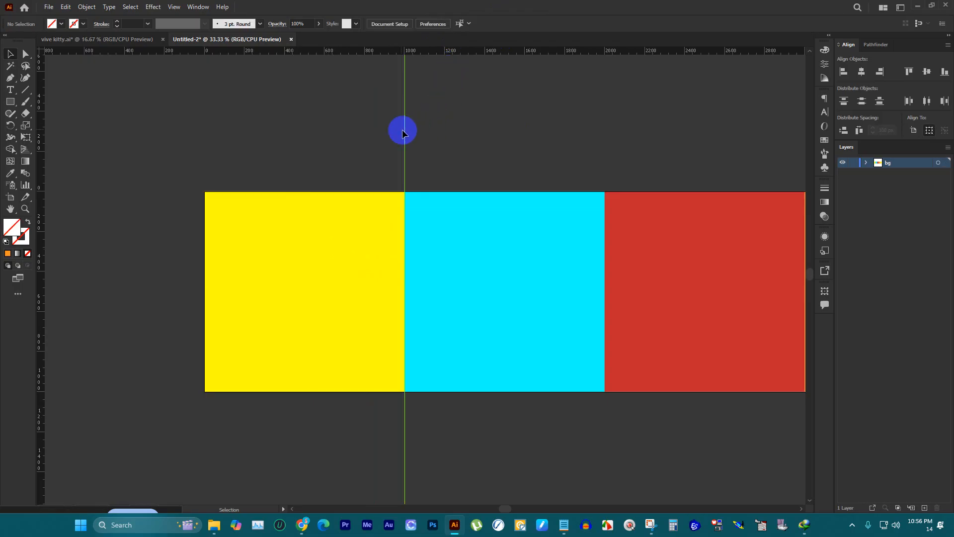
# Step: Add a second vertical guide and align it to the right edge of the cyan square as key object
pyautogui.moveTo(42, 145); pyautogui.dragTo(531, 151)
pyautogui.keyDown('shift'); pyautogui.click(505, 234); pyautogui.keyUp('shift')
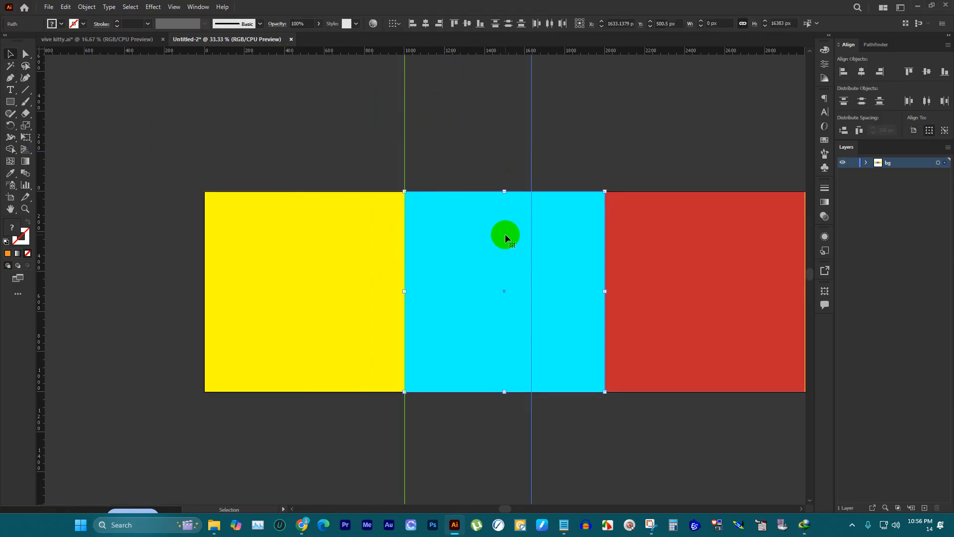
pyautogui.moveTo(474, 122); pyautogui.dragTo(537, 244)
pyautogui.click(498, 247)
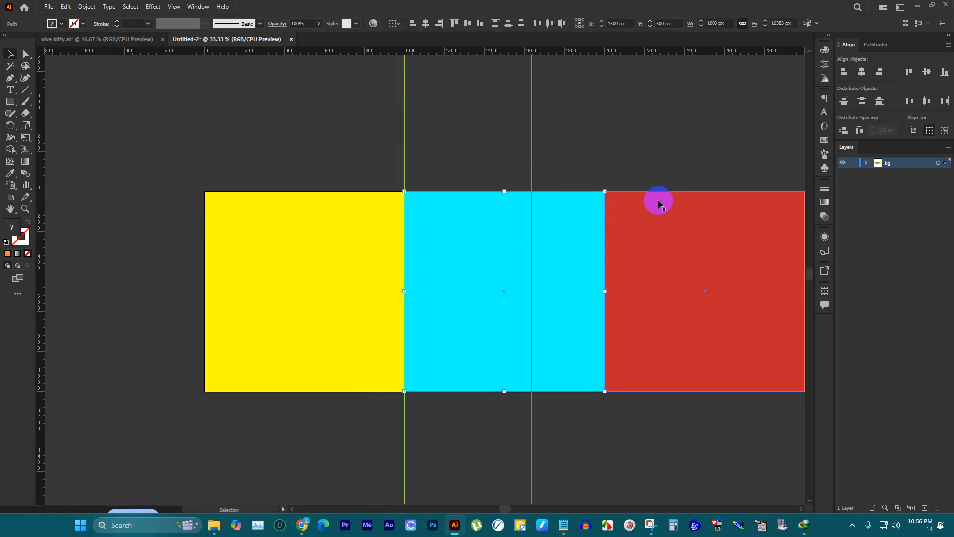
pyautogui.click(882, 74)
pyautogui.click(117, 227)
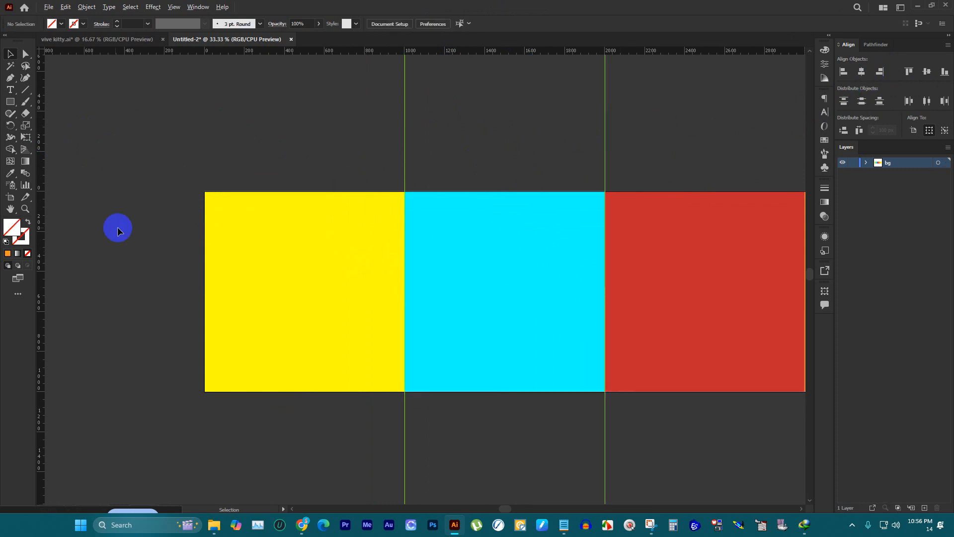
# Step: Add a third vertical guide and align it to the right edge of the red square as key object
pyautogui.scroll(-3, 117, 226)
pyautogui.scroll(2, 398, 215)
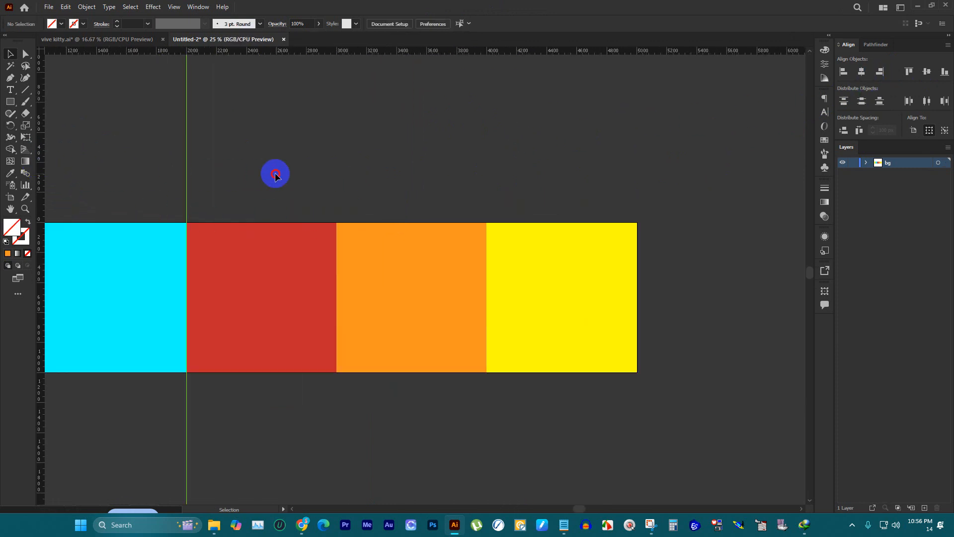
pyautogui.moveTo(42, 122); pyautogui.dragTo(303, 139)
pyautogui.moveTo(237, 144); pyautogui.dragTo(256, 276)
pyautogui.click(257, 274)
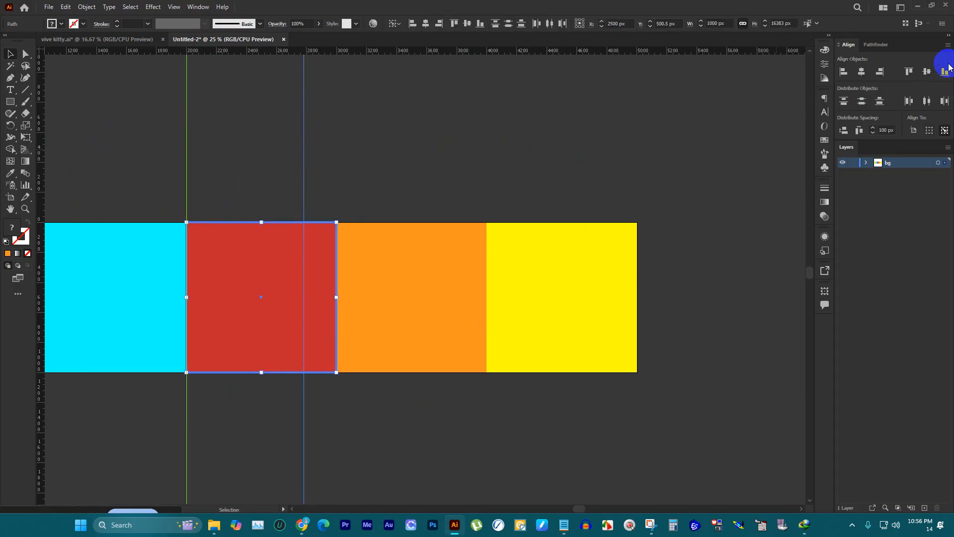
pyautogui.click(880, 72)
pyautogui.click(533, 117)
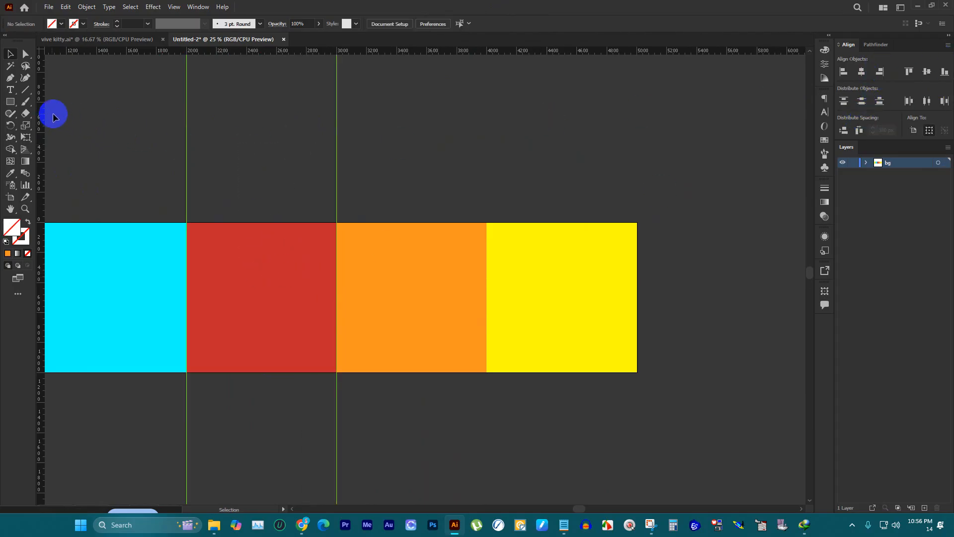
# Step: Add a fourth vertical guide and align it to the right edge of the orange square as key object
pyautogui.moveTo(42, 103); pyautogui.dragTo(442, 144)
pyautogui.moveTo(385, 144); pyautogui.dragTo(472, 246)
pyautogui.click(385, 258)
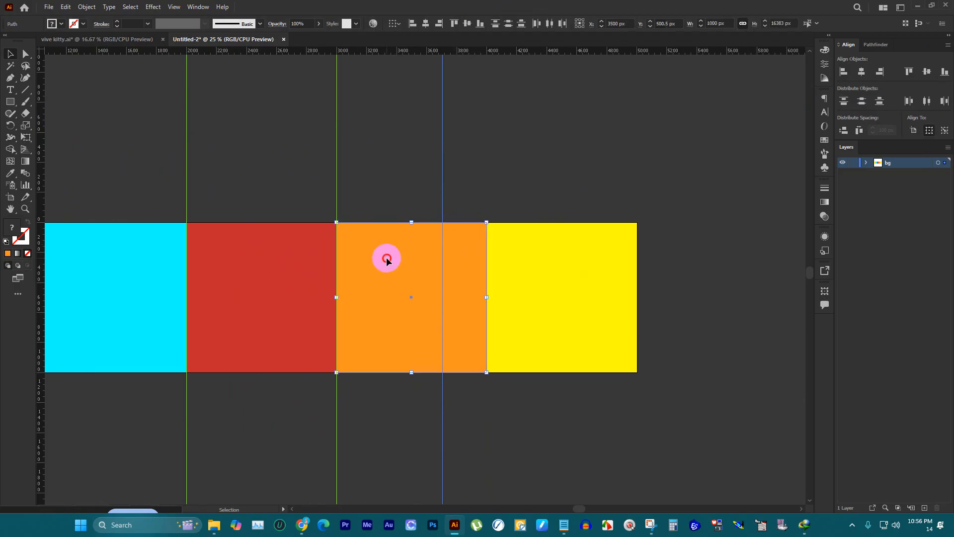
pyautogui.click(859, 130)
pyautogui.click(878, 71)
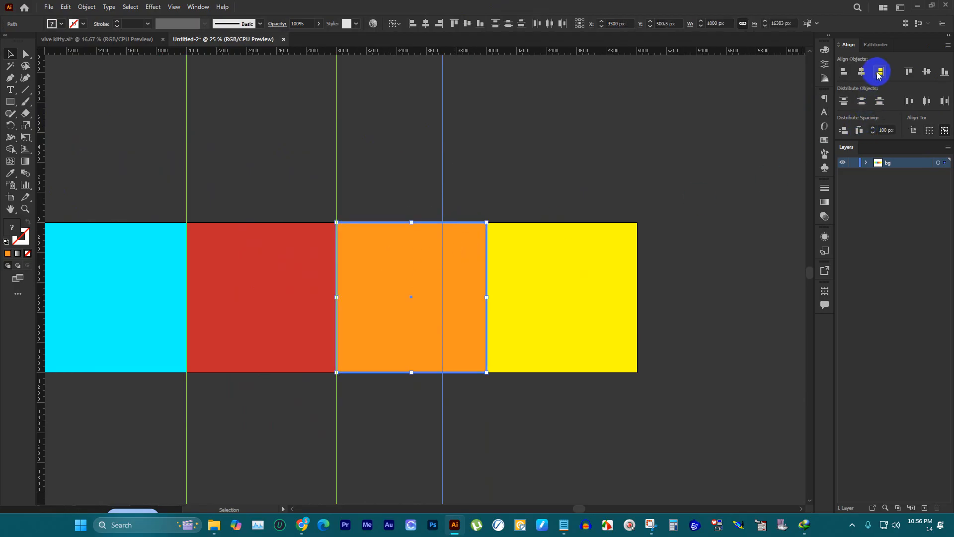
pyautogui.click(554, 143)
pyautogui.scroll(-2, 566, 152)
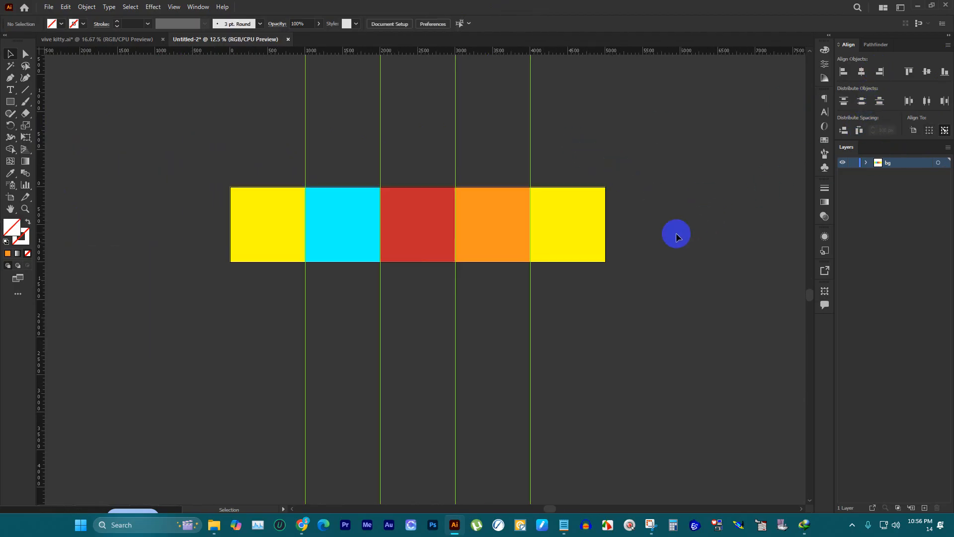
# Step: Select all five squares, lock the bg layer containing them and add a new layer above it
pyautogui.click(564, 220)
pyautogui.keyDown('shift'); pyautogui.click(511, 222); pyautogui.keyUp('shift')
pyautogui.keyDown('shift'); pyautogui.click(425, 219); pyautogui.keyUp('shift')
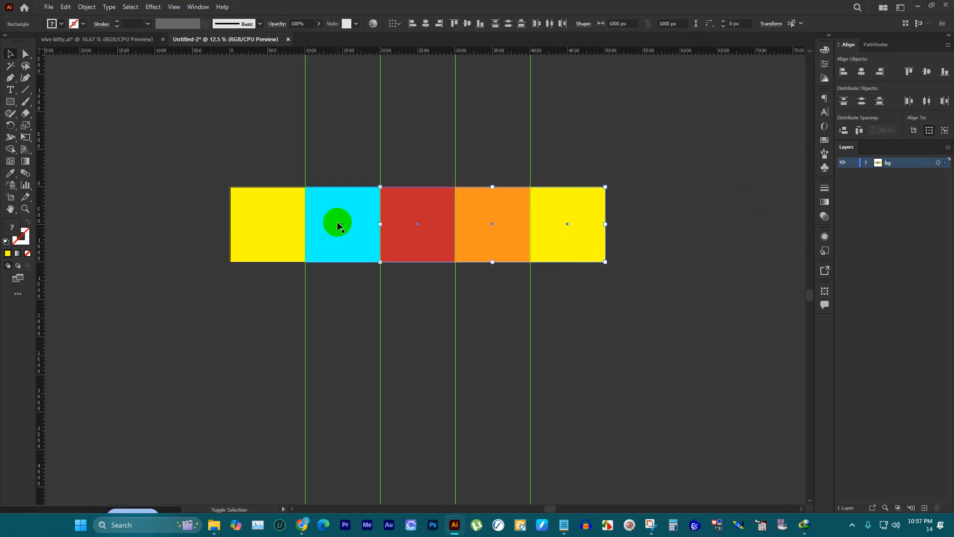
pyautogui.keyDown('shift'); pyautogui.click(277, 227); pyautogui.keyUp('shift')
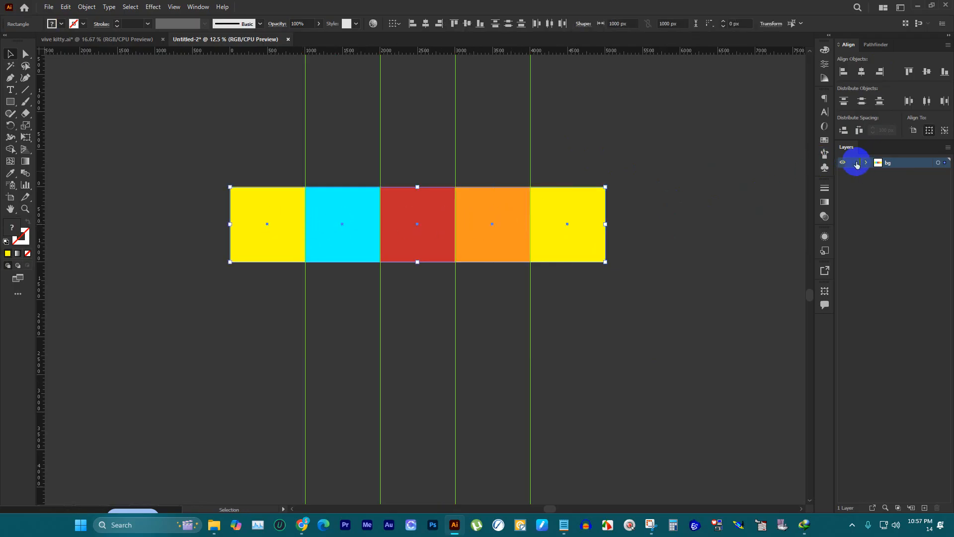
pyautogui.click(854, 163)
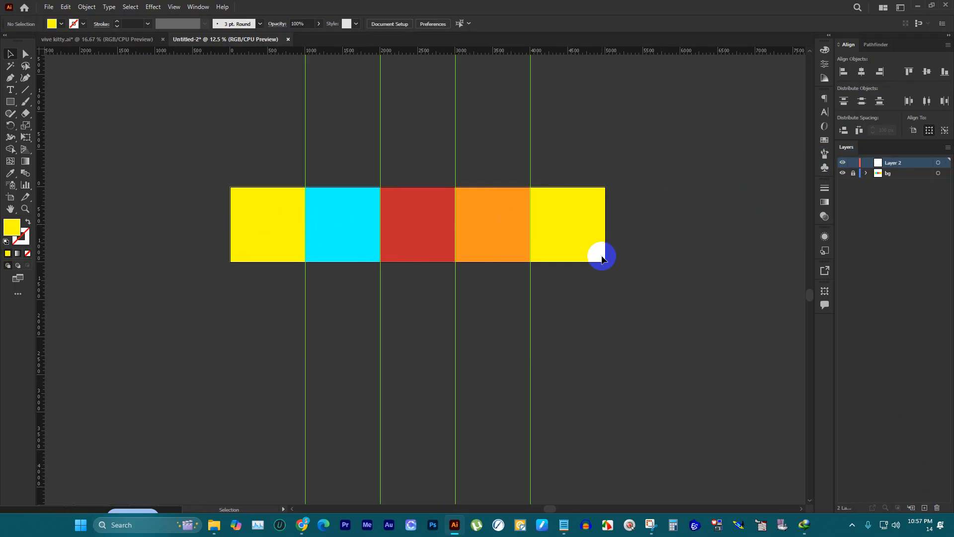
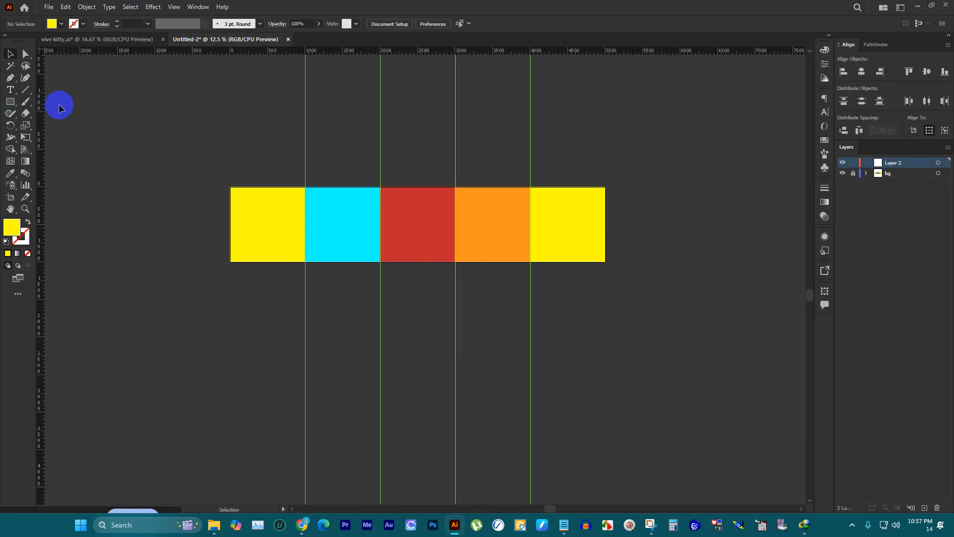
# Step: Lock the bg layer that holds the coloured squares
pyautogui.click(853, 176)
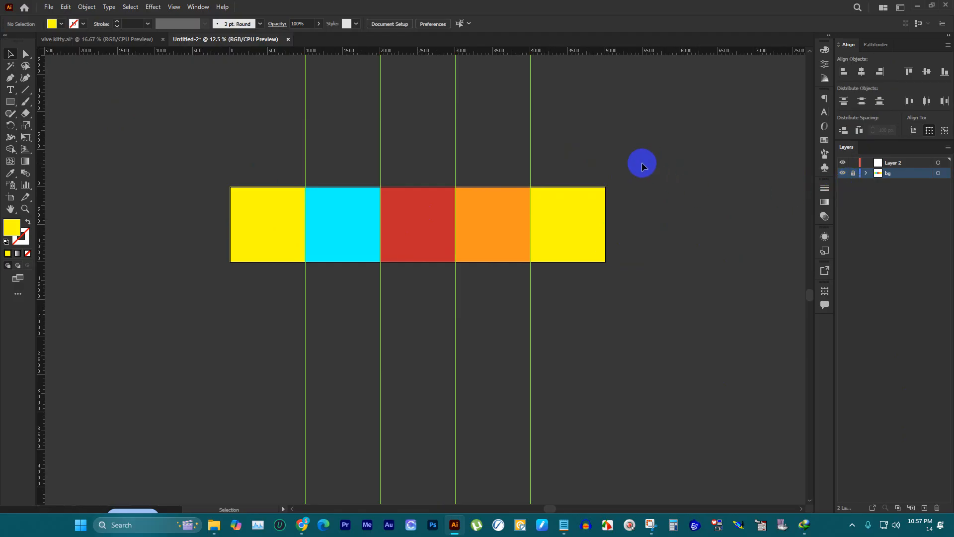
pyautogui.click(48, 8)
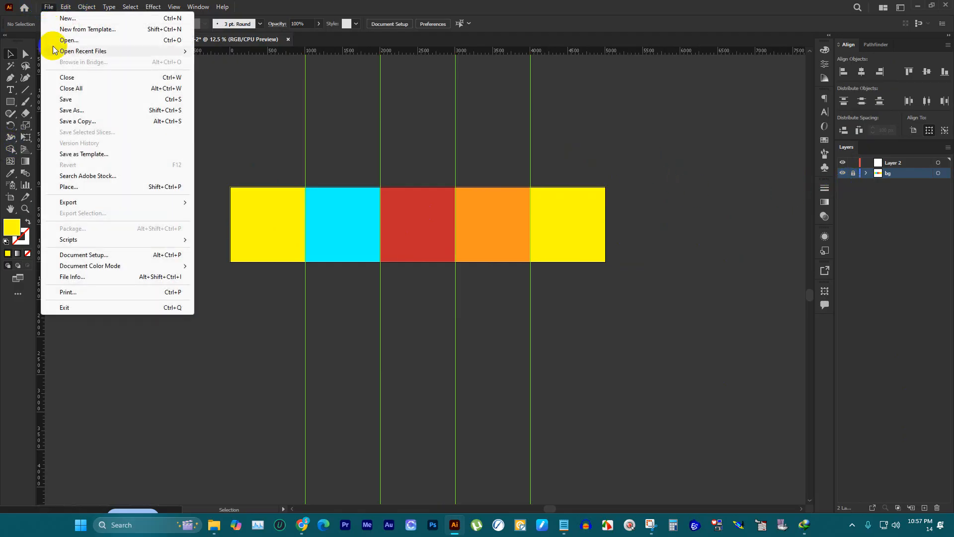
pyautogui.click(68, 187)
pyautogui.click(439, 295)
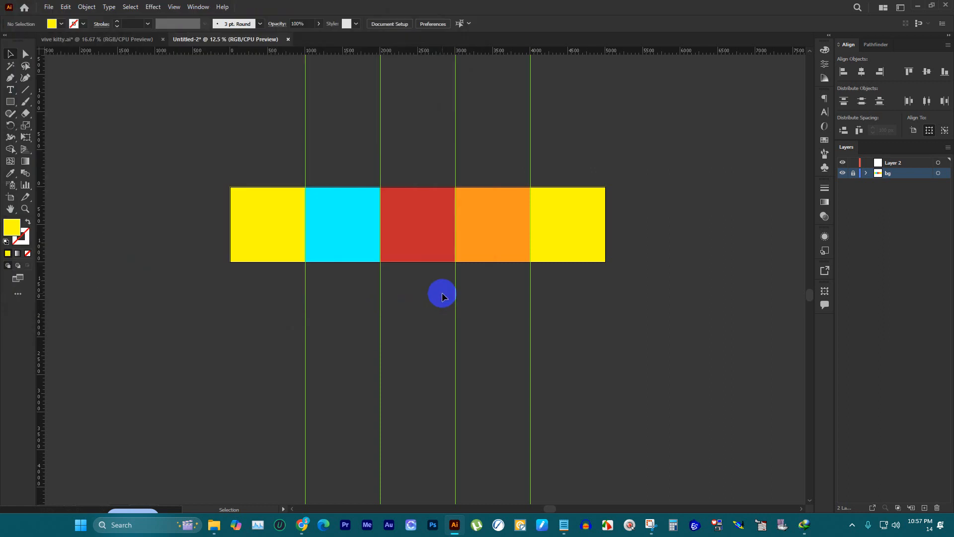
pyautogui.scroll(2, 519, 198)
pyautogui.scroll(-2, 591, 121)
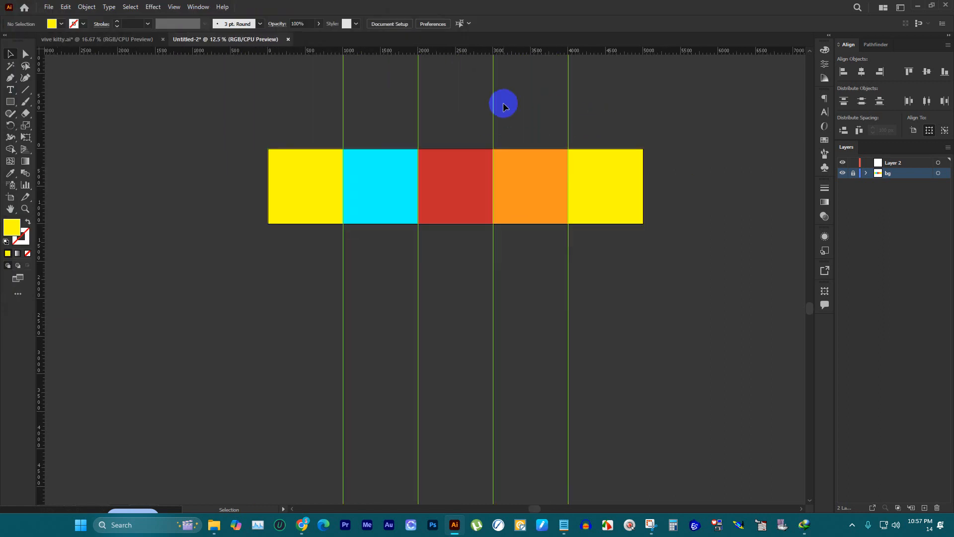
pyautogui.scroll(1, 258, 94)
# Step: In vive kitty.ai, group the faint Vibe Kitty wordmark with the large faint kitty face
pyautogui.click(97, 39)
pyautogui.click(437, 219)
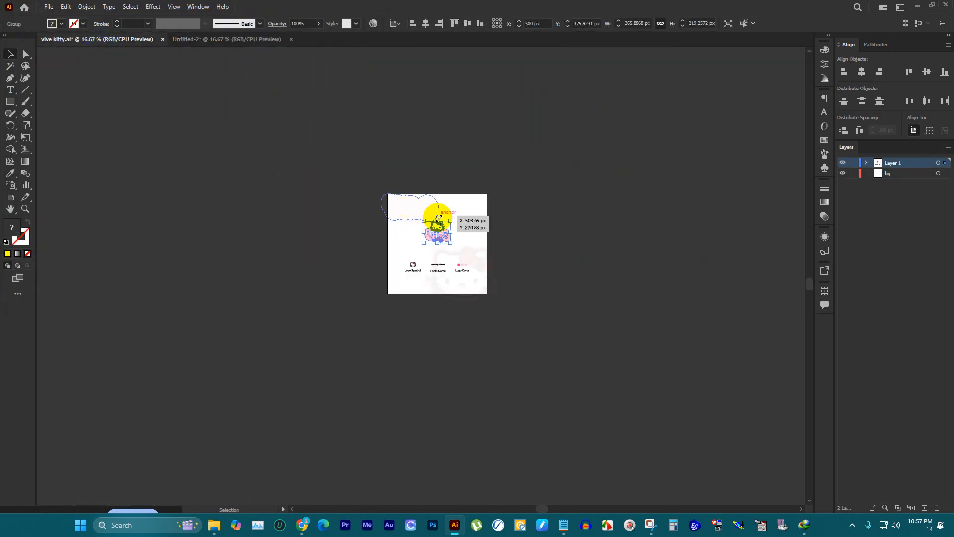
pyautogui.scroll(2, 449, 228)
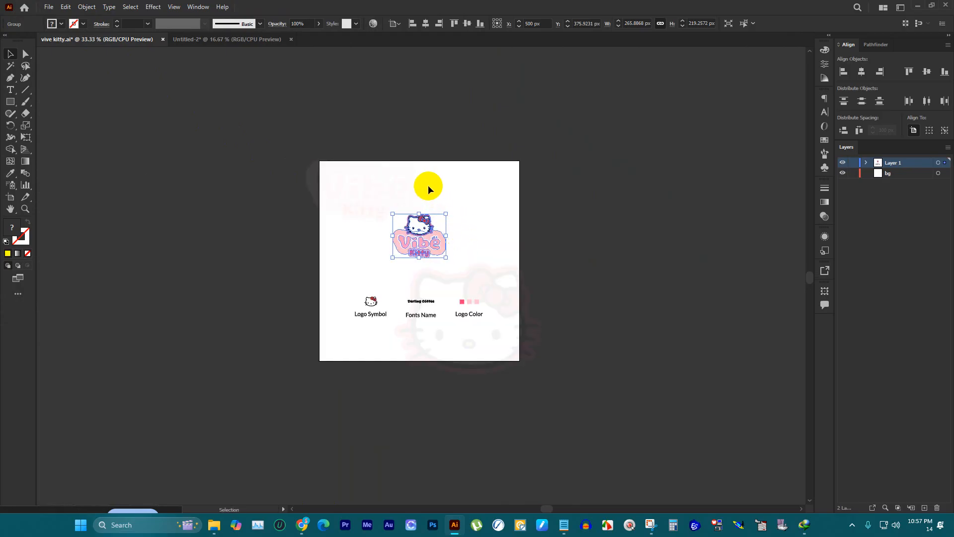
pyautogui.click(580, 314)
pyautogui.scroll(2, 420, 241)
pyautogui.scroll(-2, 445, 239)
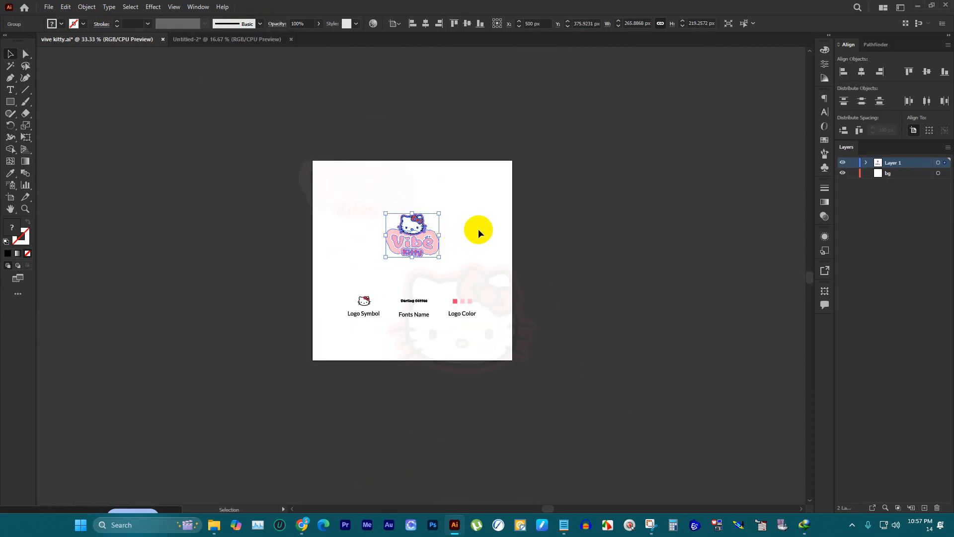
pyautogui.click(514, 168)
pyautogui.click(368, 192)
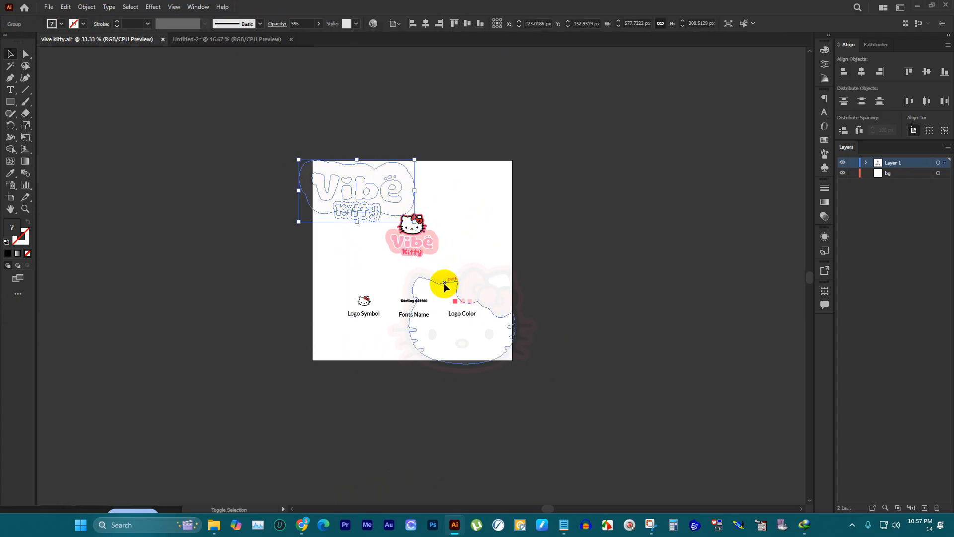
pyautogui.keyDown('shift'); pyautogui.click(443, 282); pyautogui.keyUp('shift')
pyautogui.hotkey('ctrl', 'g')
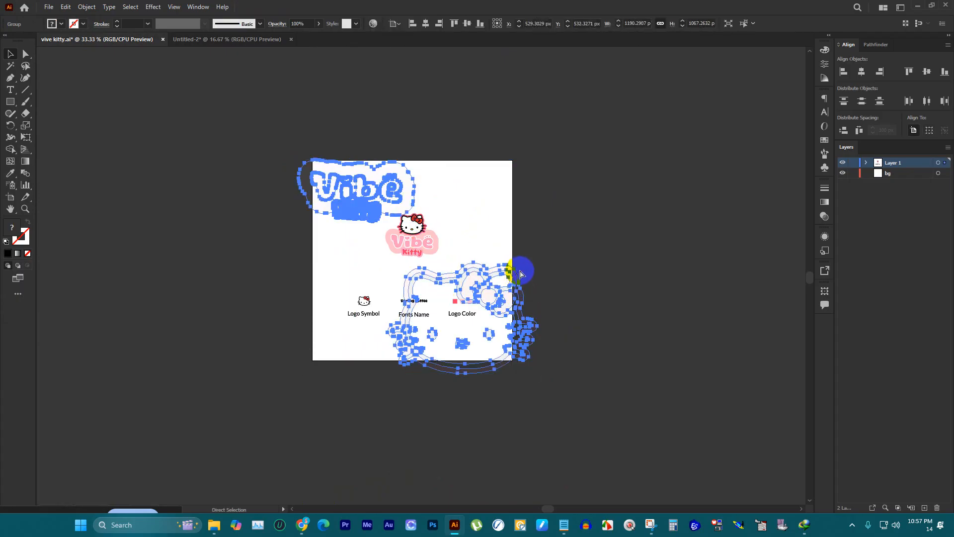
# Step: Copy the watermark group into Untitled-2 on Layer 2 and centre it on the first yellow square
pyautogui.click(211, 40)
pyautogui.click(345, 122)
pyautogui.scroll(2, 354, 180)
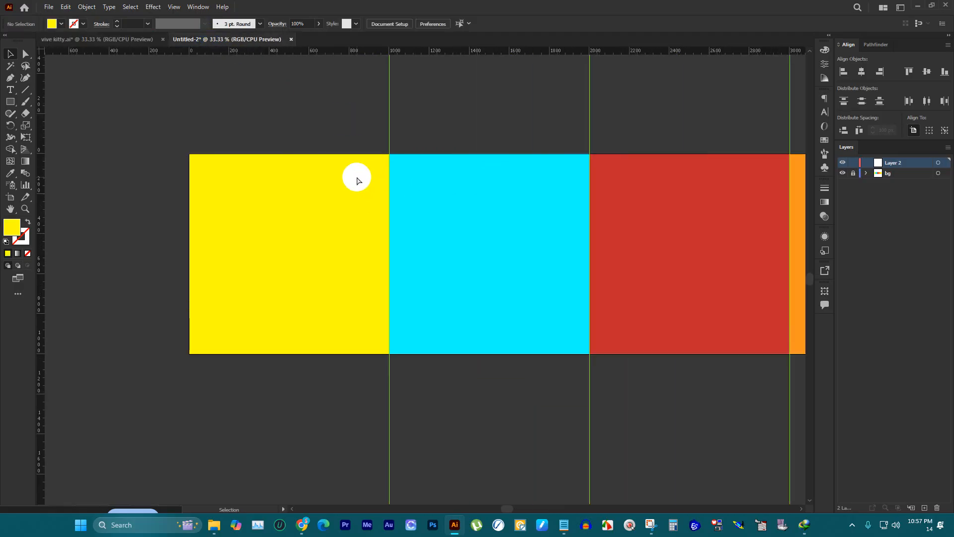
pyautogui.hotkey('ctrl', 'v')
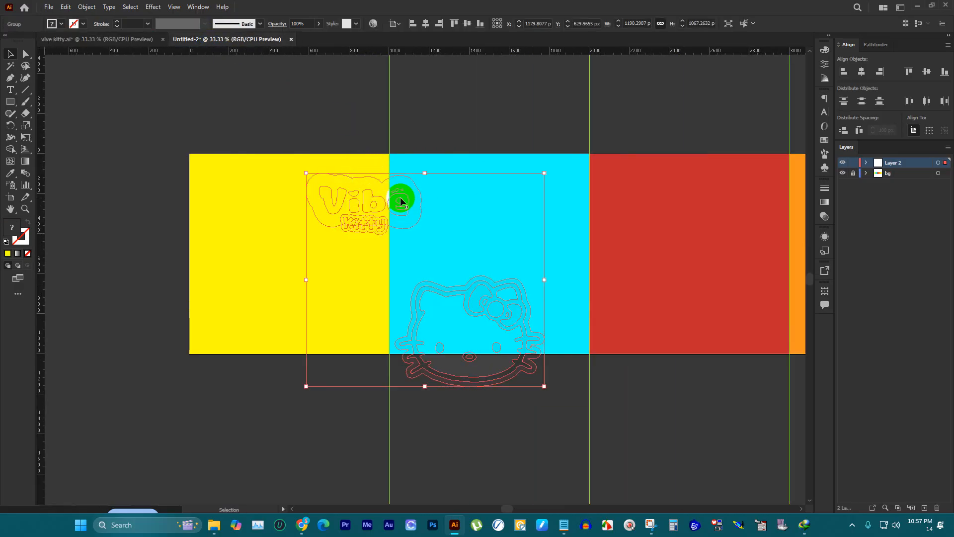
pyautogui.moveTo(387, 200); pyautogui.dragTo(263, 175)
pyautogui.scroll(1, 383, 197)
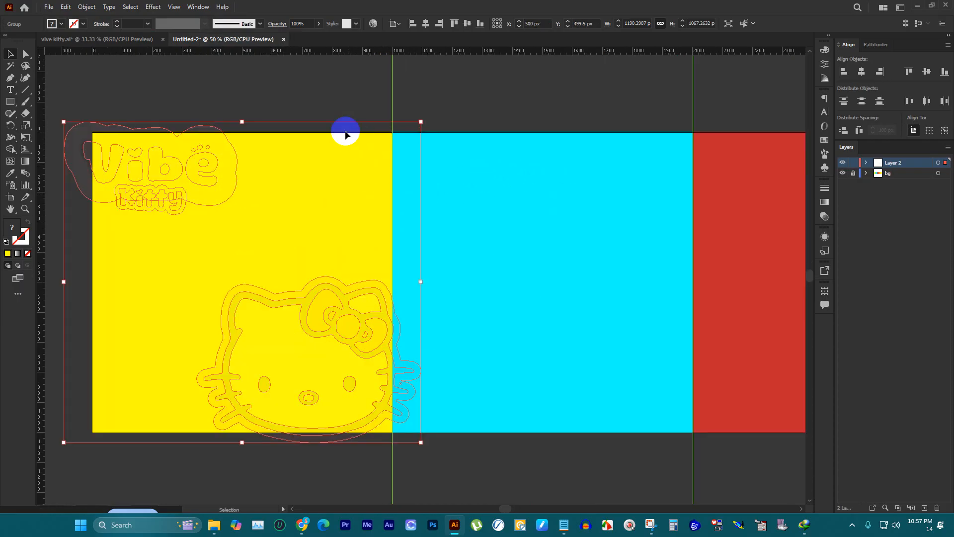
pyautogui.click(321, 113)
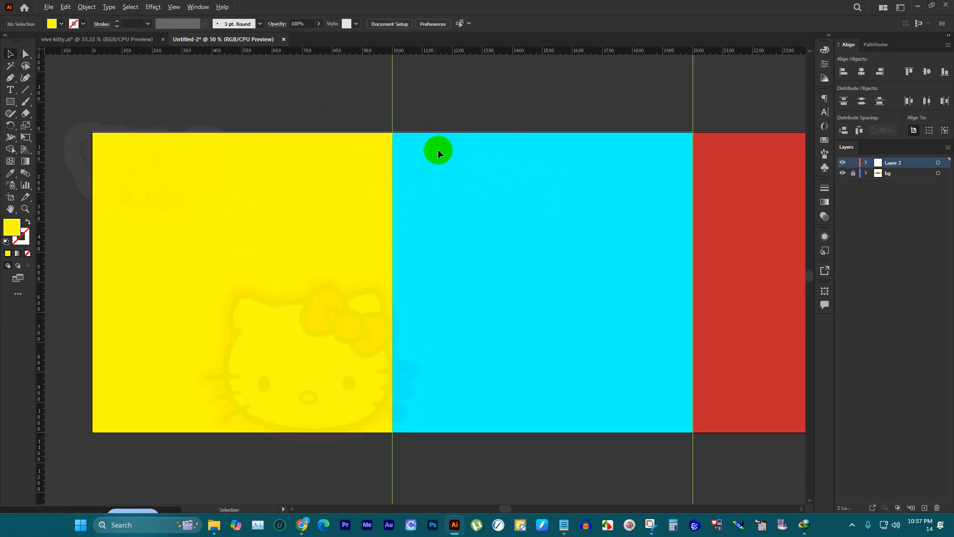
# Step: Reposition the watermark group over the first yellow square to about X 519 px, Y 507 px
pyautogui.scroll(-2, 468, 149)
pyautogui.scroll(2, 417, 166)
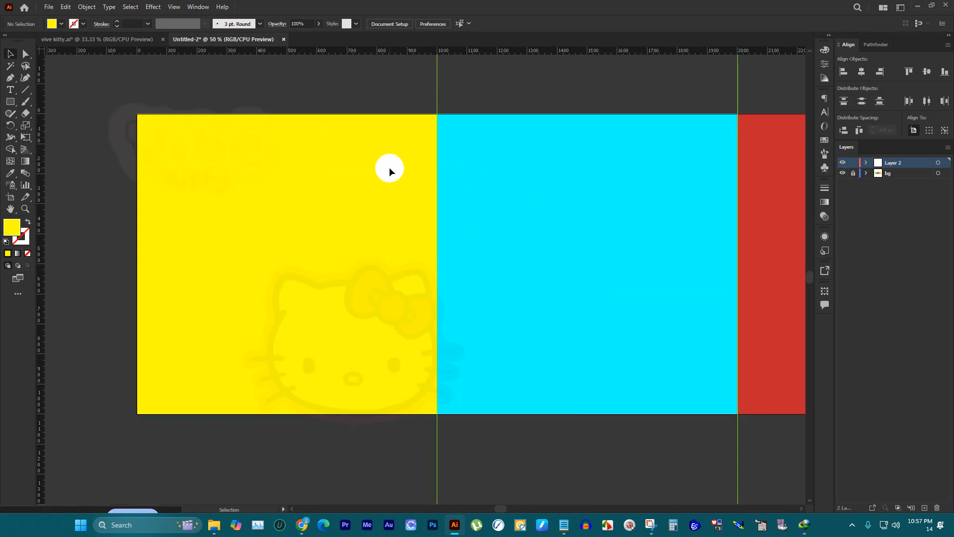
pyautogui.click(416, 294)
pyautogui.moveTo(416, 294); pyautogui.dragTo(437, 299)
pyautogui.scroll(-1, 245, 269)
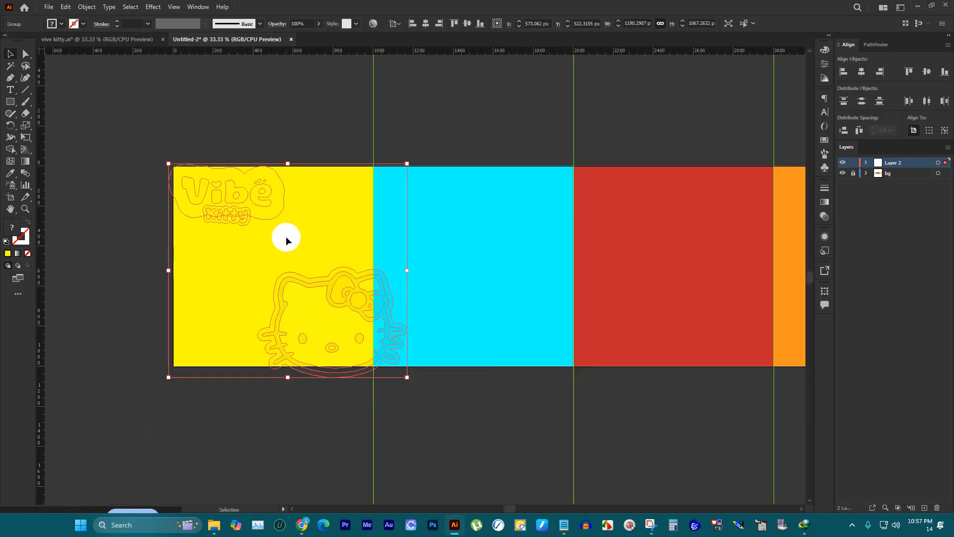
pyautogui.moveTo(266, 202); pyautogui.dragTo(257, 187)
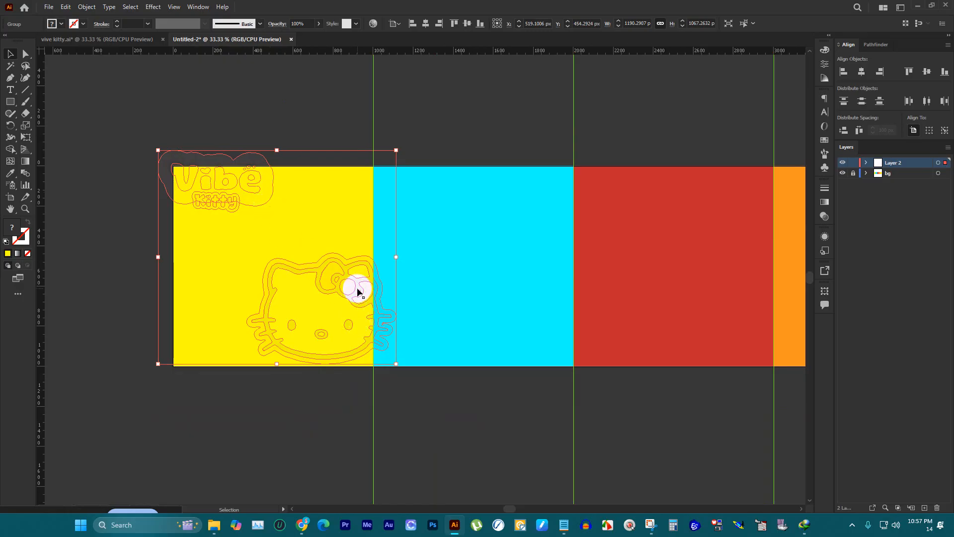
pyautogui.moveTo(358, 288); pyautogui.dragTo(358, 298)
pyautogui.click(273, 141)
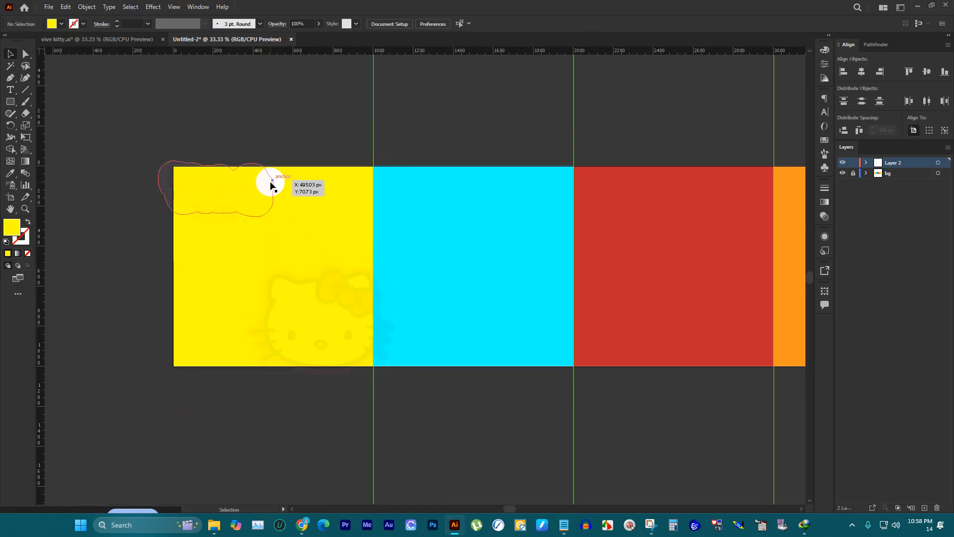
# Step: Duplicate the watermark group about 951 px horizontally onto the cyan square
pyautogui.click(268, 186)
pyautogui.moveTo(279, 200); pyautogui.dragTo(380, 209)
pyautogui.scroll(-1, 244, 194)
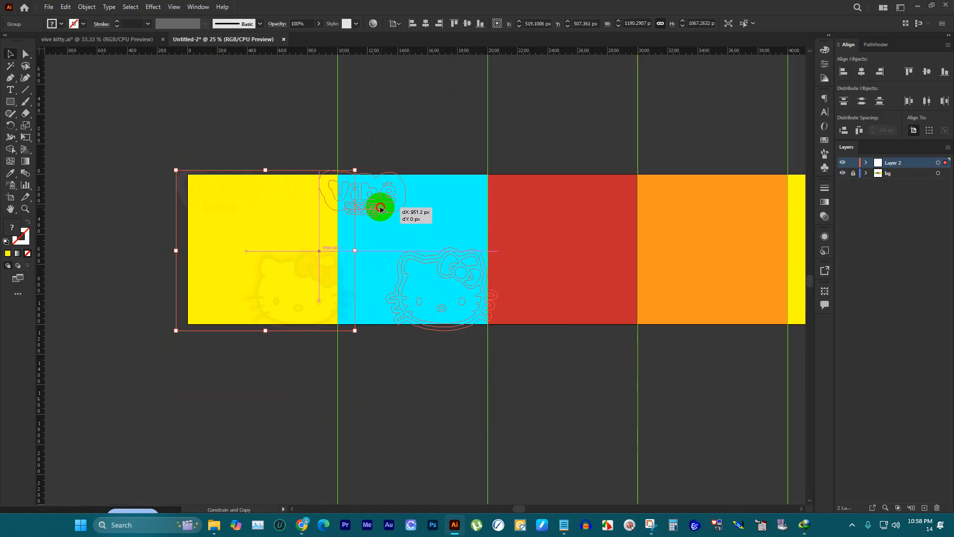
pyautogui.moveTo(380, 210); pyautogui.dragTo(380, 209)
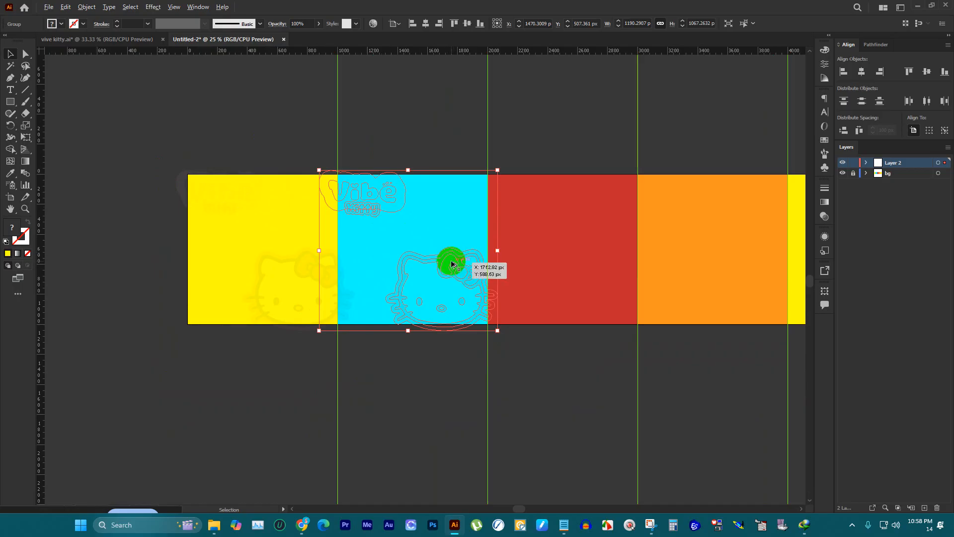
# Step: Duplicate the cyan square's watermark group about 1190 px across, over the red square and the edge of the orange one
pyautogui.moveTo(451, 262); pyautogui.dragTo(634, 258)
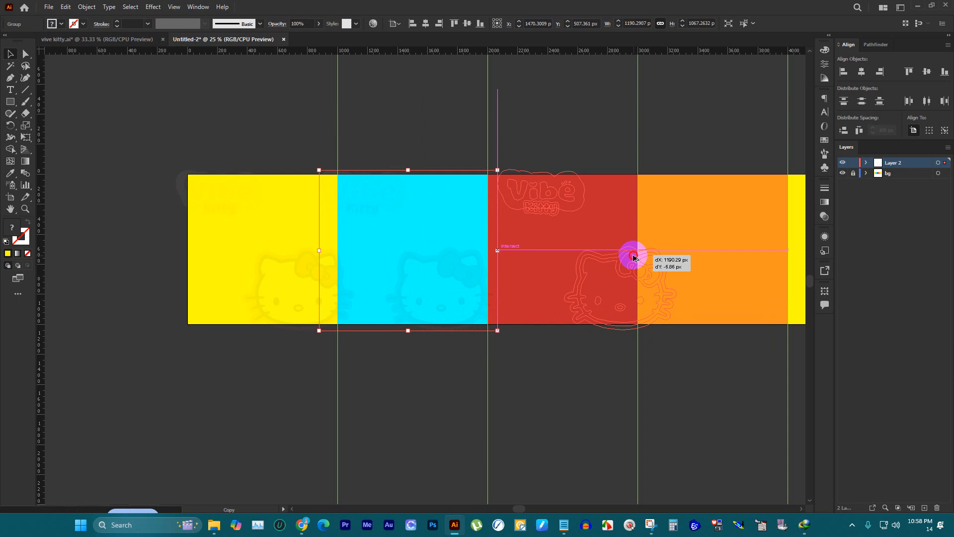
pyautogui.moveTo(634, 257); pyautogui.dragTo(634, 257)
pyautogui.scroll(-2, 363, 159)
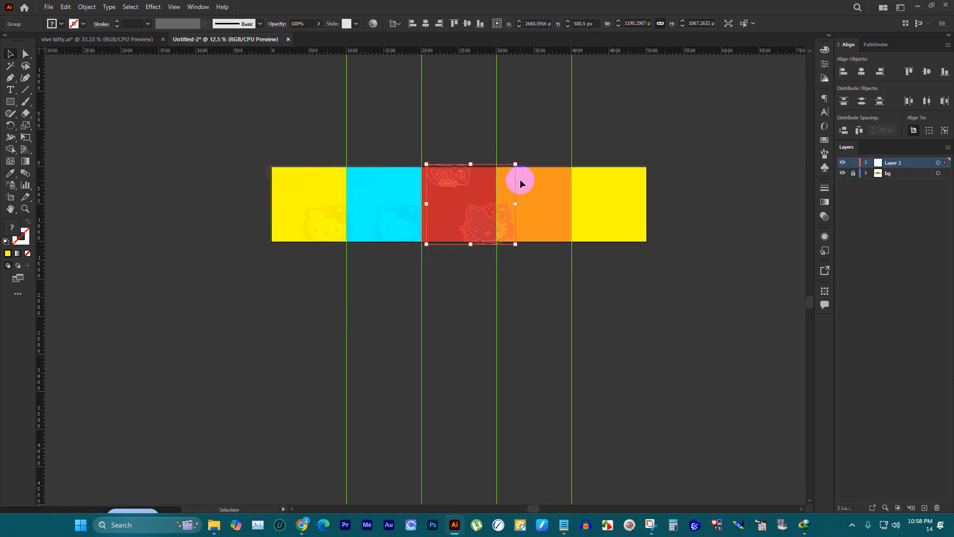
# Step: Duplicate the watermark group once more so it spans the orange square and the last yellow square
pyautogui.scroll(2, 519, 180)
pyautogui.moveTo(398, 174); pyautogui.dragTo(635, 174)
pyautogui.click(675, 115)
pyautogui.scroll(-1, 642, 149)
pyautogui.scroll(2, 398, 171)
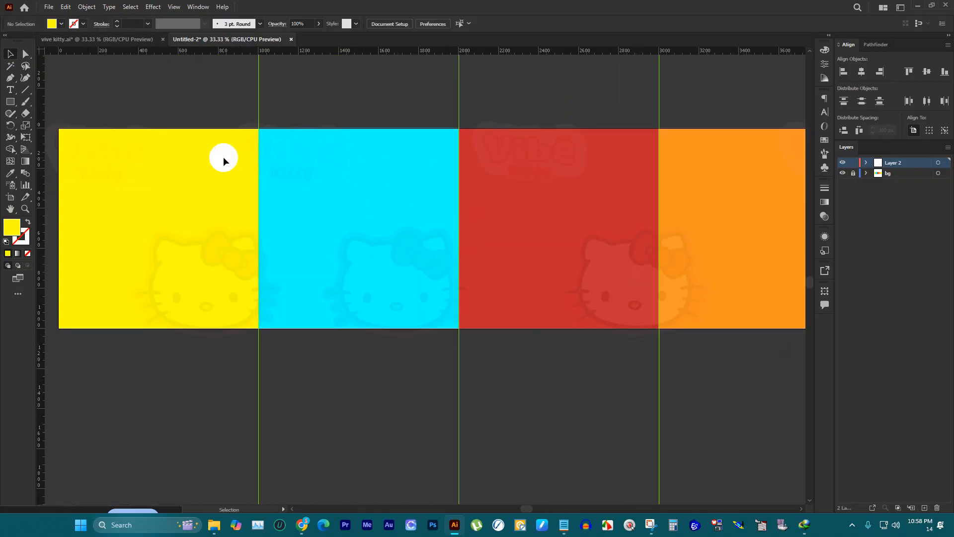
# Step: Duplicate the bg layer above Layer 2, leaving the copy hidden and the original unlocked
pyautogui.click(854, 173)
pyautogui.moveTo(890, 175); pyautogui.dragTo(887, 160)
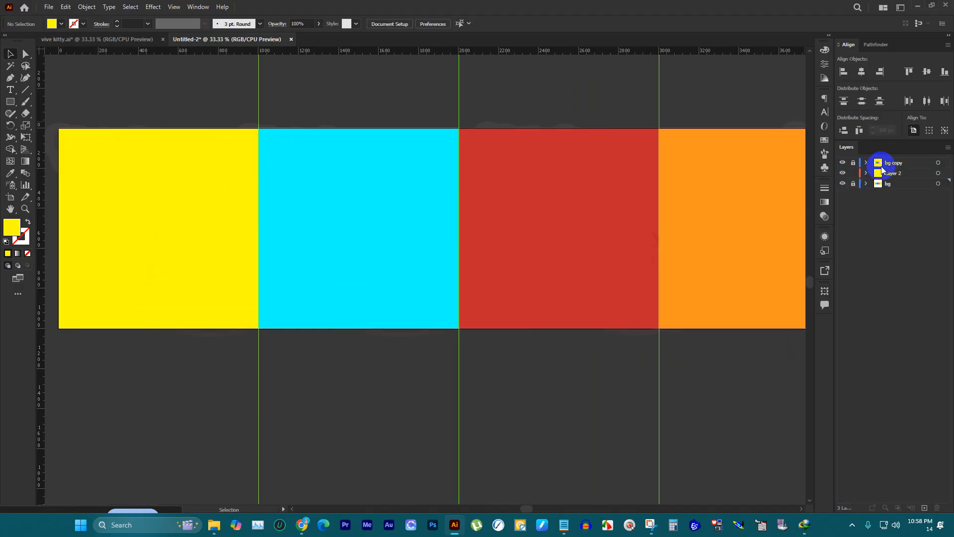
pyautogui.click(842, 163)
pyautogui.scroll(-1, 685, 201)
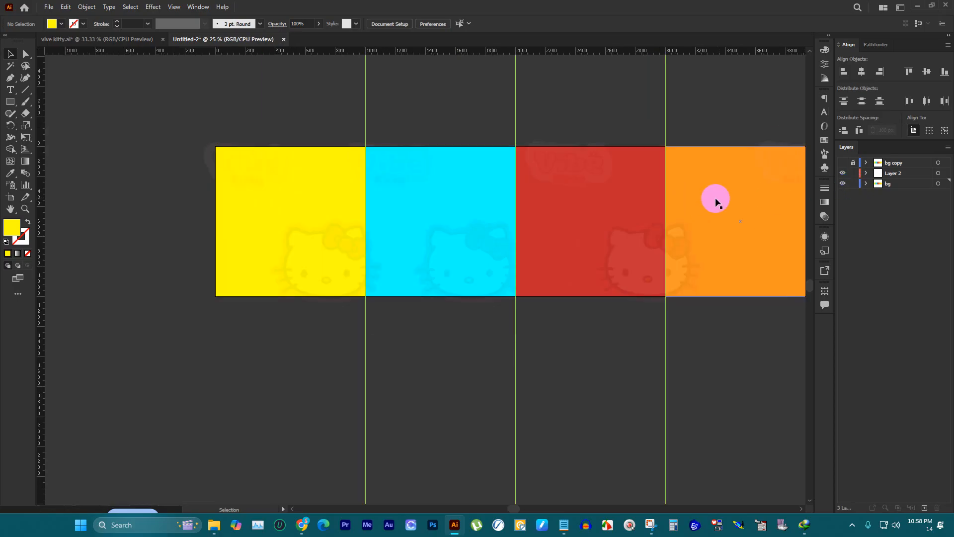
pyautogui.scroll(-2, 307, 219)
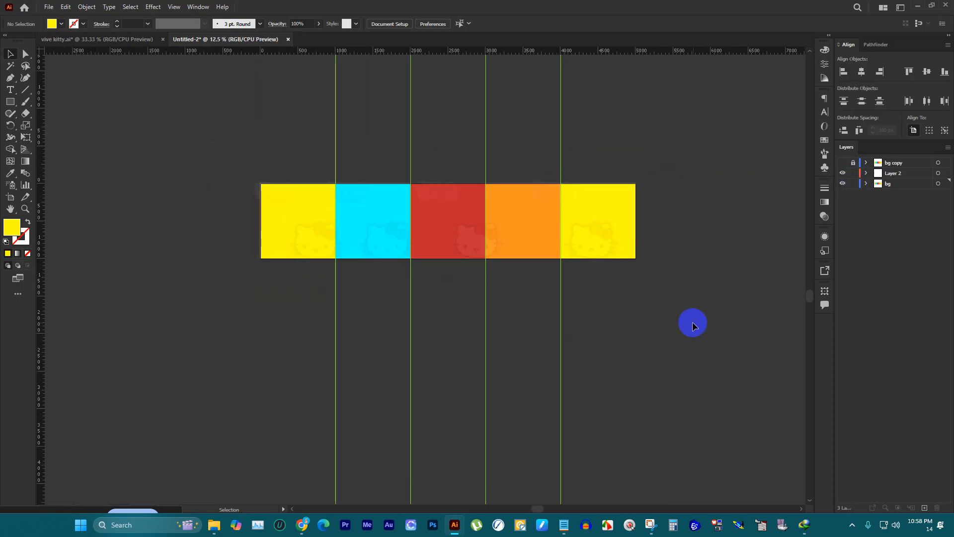
# Step: Select all the vertical guides dividing the squares and delete them
pyautogui.moveTo(692, 338)
pyautogui.mouseDown()
pyautogui.moveTo(588, 351)
pyautogui.moveTo(234, 343)
pyautogui.mouseUp()
pyautogui.press('Delete')
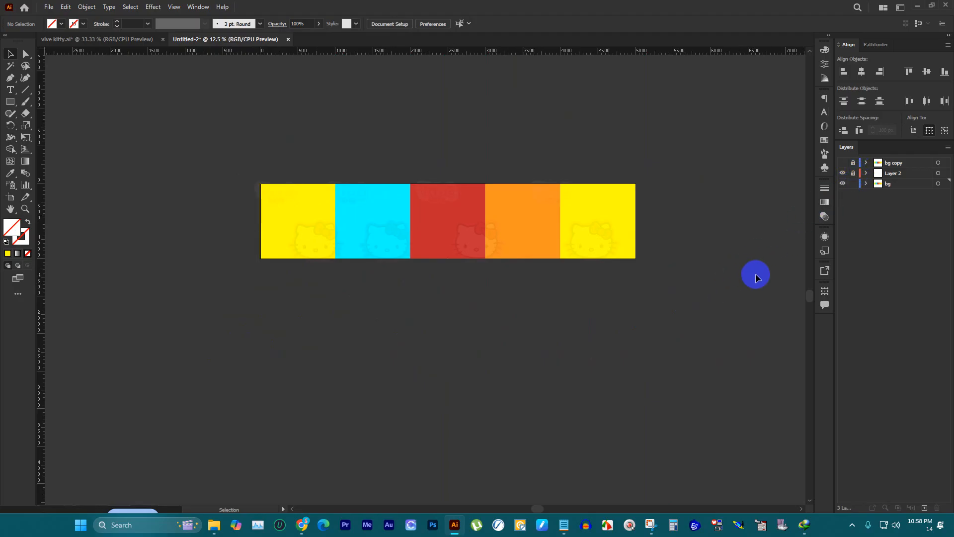
# Step: Fill all five background squares on the bg layer with white
pyautogui.moveTo(787, 314); pyautogui.dragTo(147, 170)
pyautogui.click(61, 23)
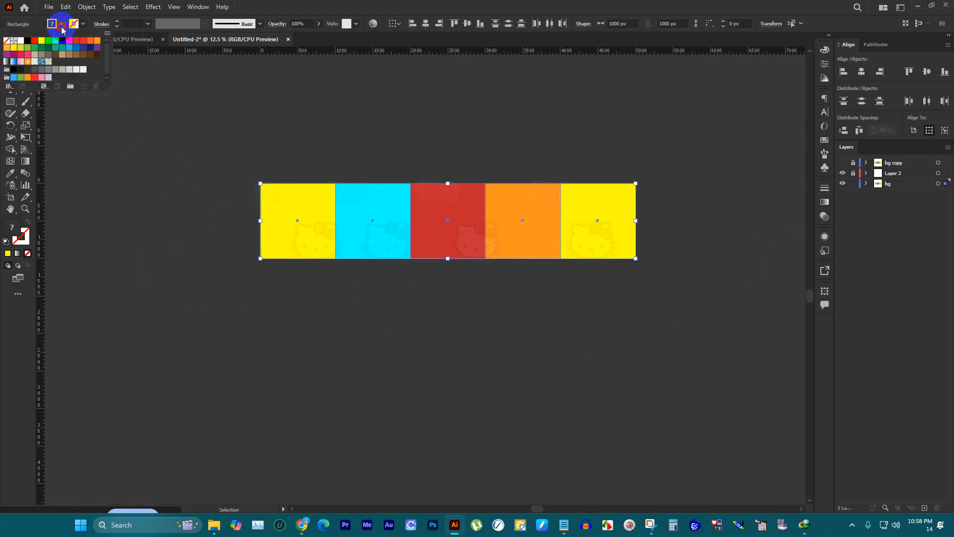
pyautogui.click(7, 40)
pyautogui.click(19, 42)
pyautogui.click(358, 132)
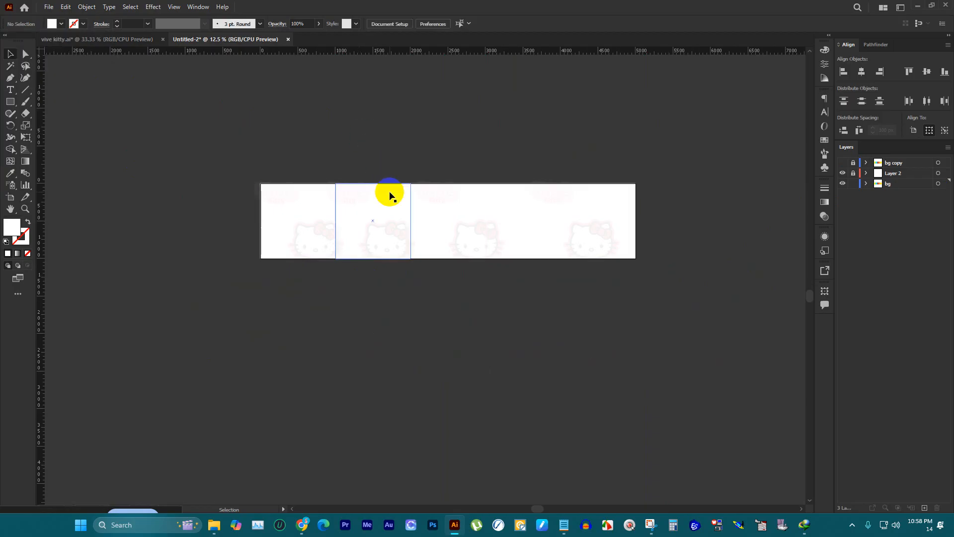
# Step: Lock the bg layer beneath the watermark layer
pyautogui.scroll(2, 356, 214)
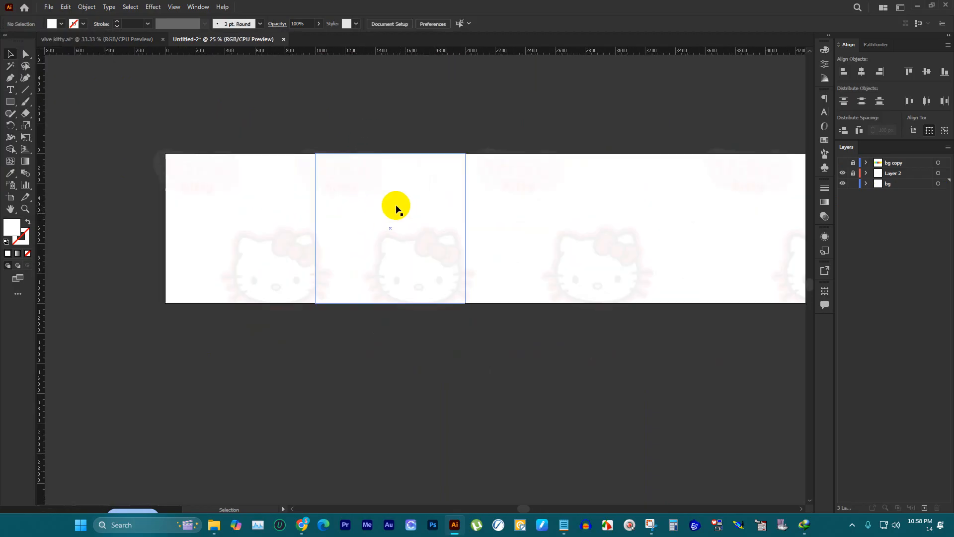
pyautogui.click(854, 185)
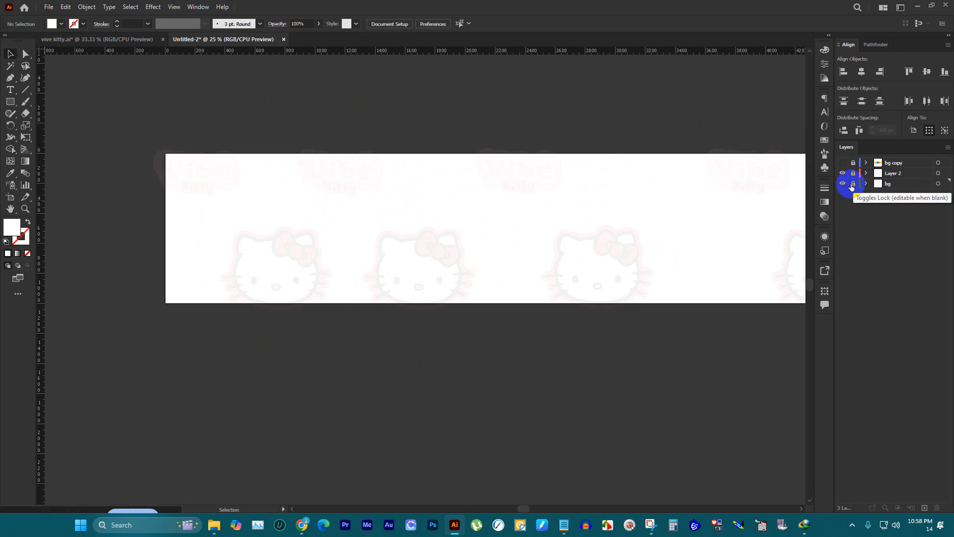
pyautogui.click(854, 174)
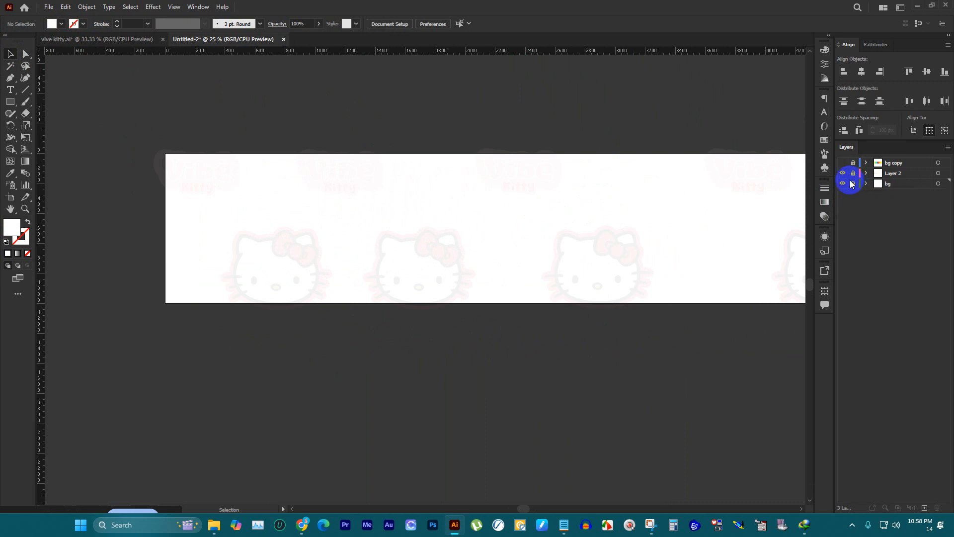
pyautogui.click(853, 184)
# Step: Undo the layer locking, the white background fill and the deletion of the guides
pyautogui.hotkey('ctrl', 'z')
pyautogui.hotkey('ctrl', 'z')
pyautogui.hotkey('ctrl', 'z')
pyautogui.hotkey('ctrl', 'z')
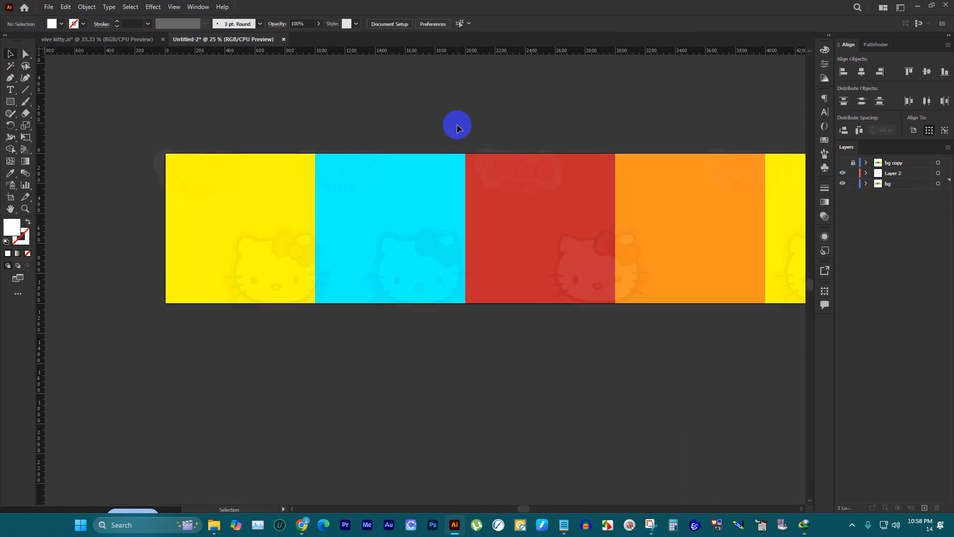
pyautogui.click(280, 101)
pyautogui.scroll(1, 270, 103)
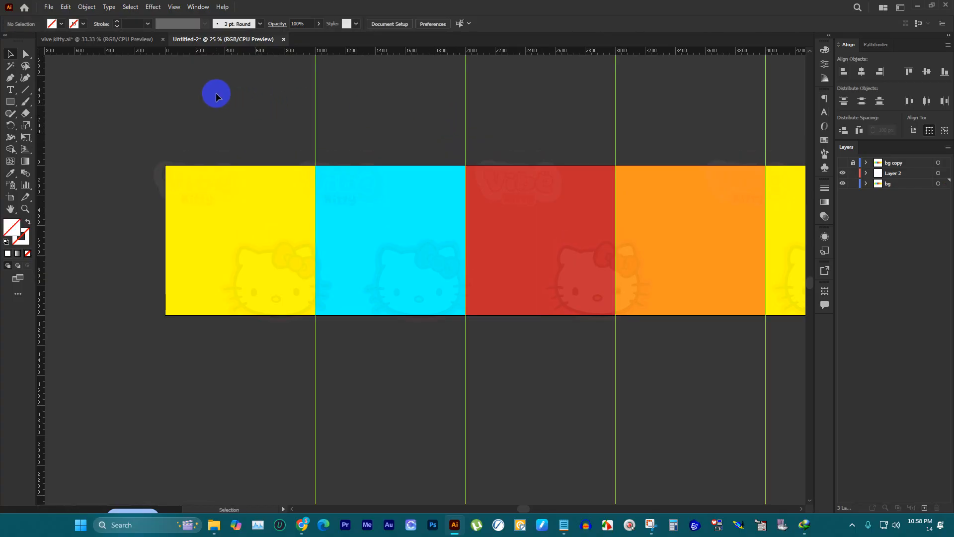
pyautogui.scroll(-2, 165, 91)
pyautogui.moveTo(164, 87); pyautogui.dragTo(516, 90)
pyautogui.rightClick(429, 89)
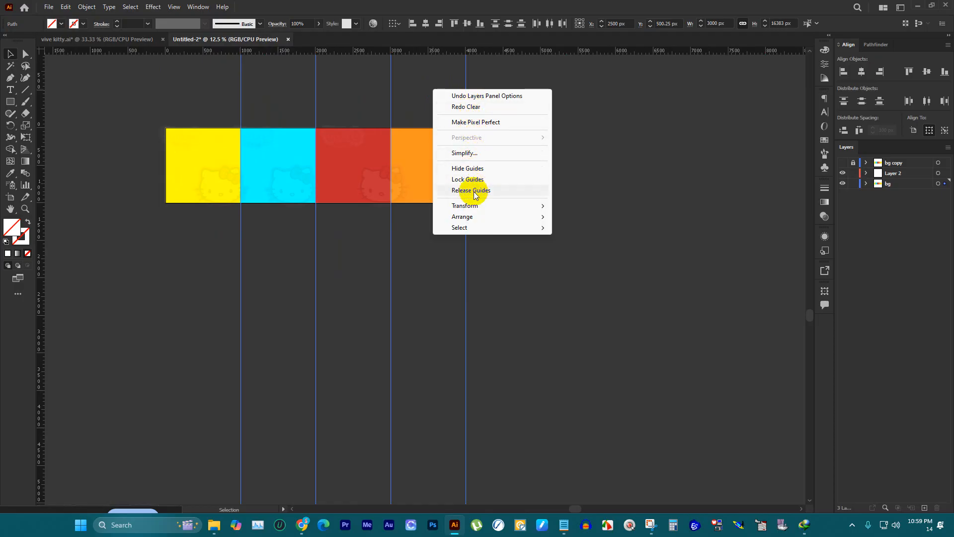
pyautogui.moveTo(476, 223)
pyautogui.click(650, 143)
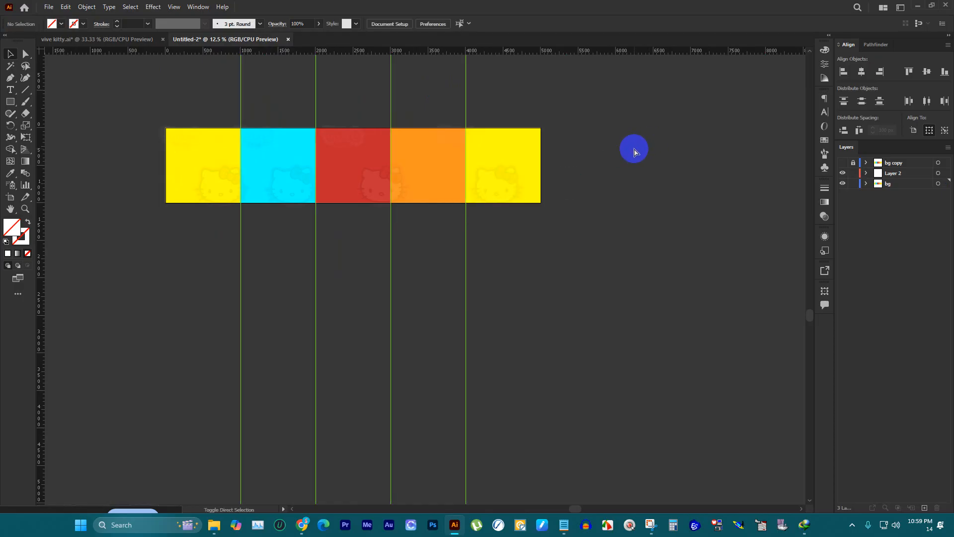
# Step: Hide the guides, lock Layer 2, and fill all five background squares on the bg layer with white
pyautogui.hotkey('ctrl', ';')
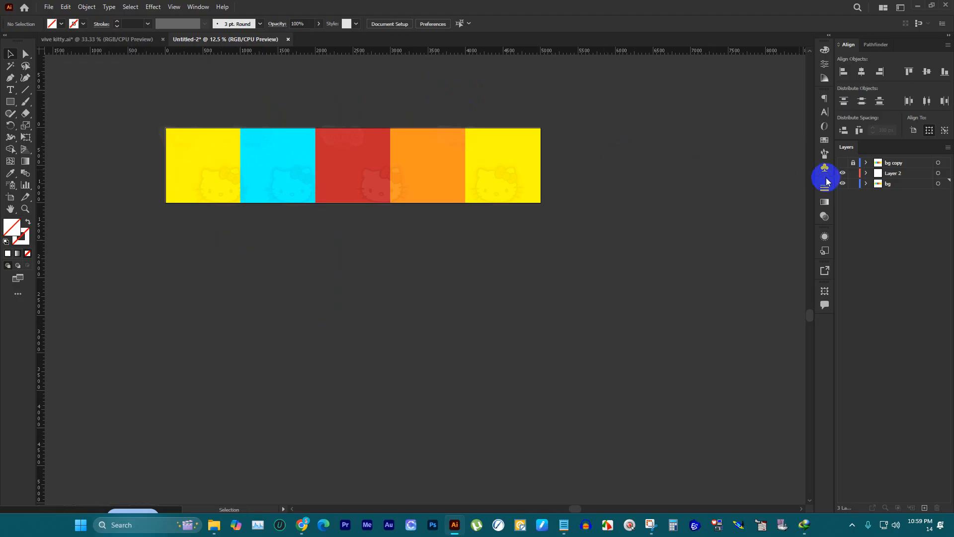
pyautogui.click(851, 176)
pyautogui.moveTo(666, 217); pyautogui.dragTo(198, 117)
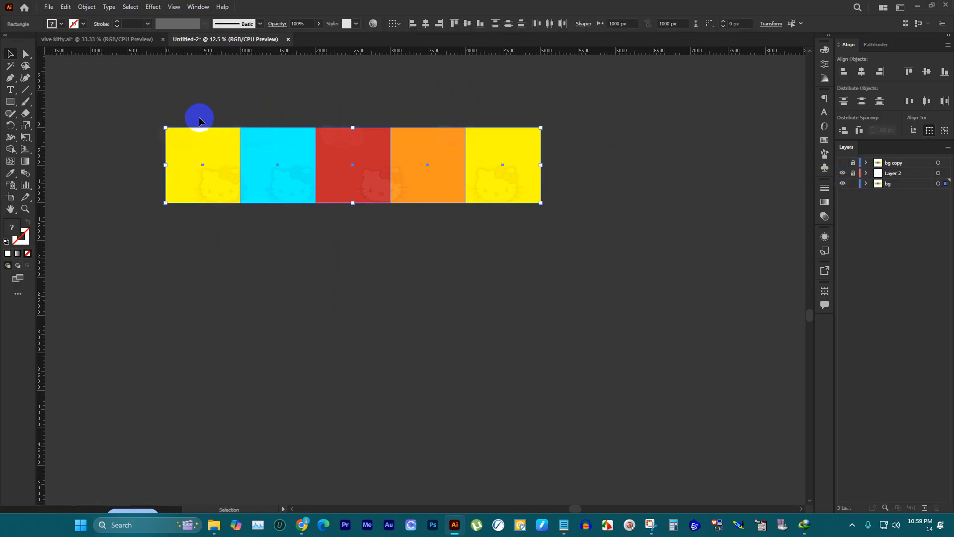
pyautogui.click(68, 25)
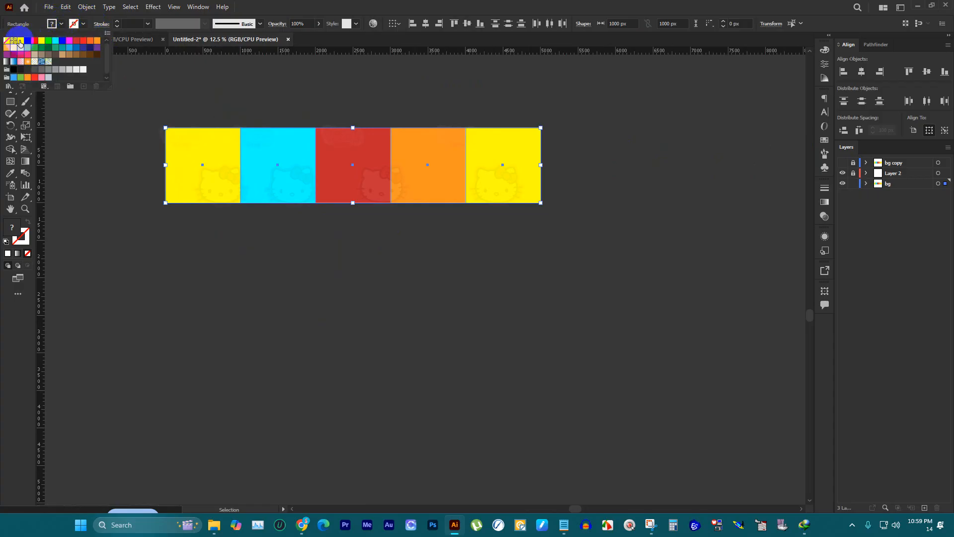
pyautogui.click(21, 42)
pyautogui.click(181, 73)
pyautogui.scroll(3, 184, 80)
pyautogui.click(235, 114)
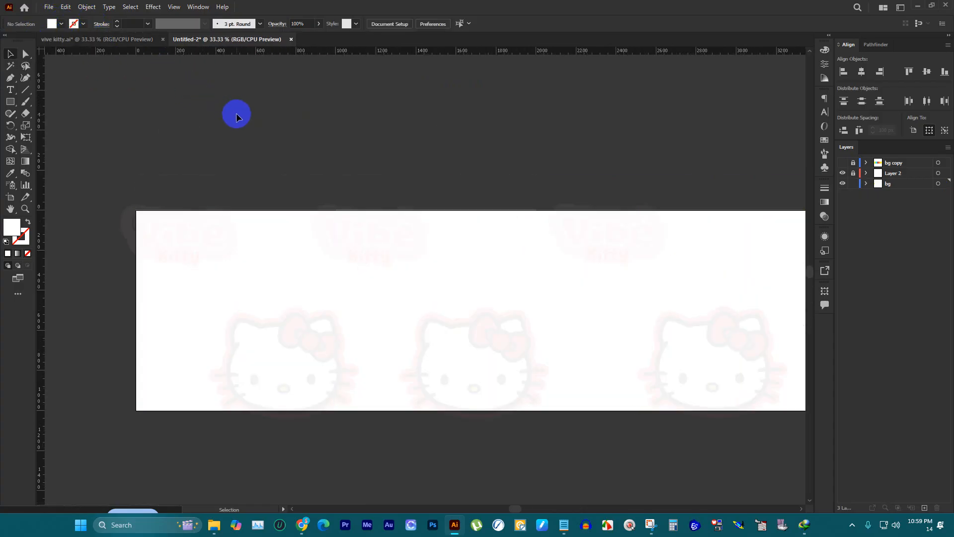
pyautogui.scroll(-1, 67, 101)
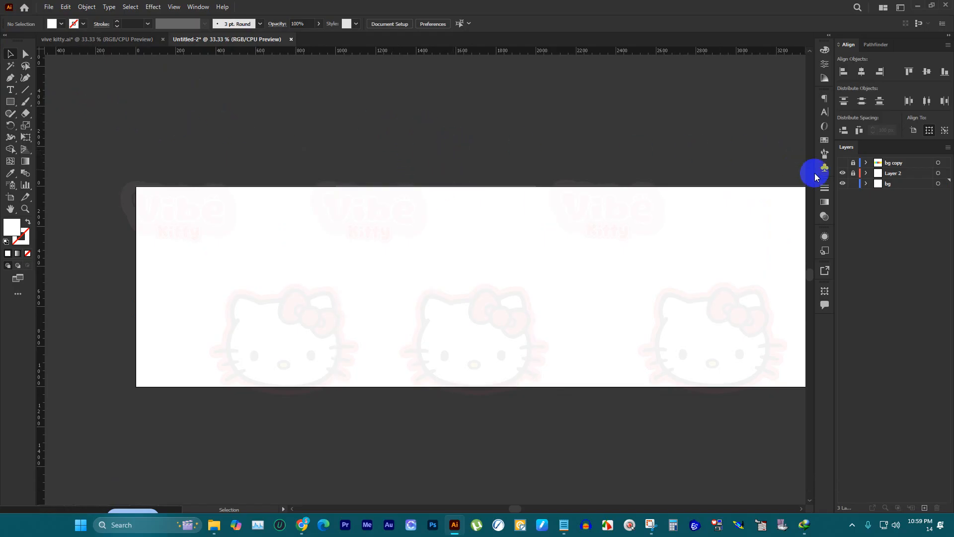
# Step: Show and unlock the bg copy layer, and delete all of its vertical guides between the coloured squares
pyautogui.click(842, 165)
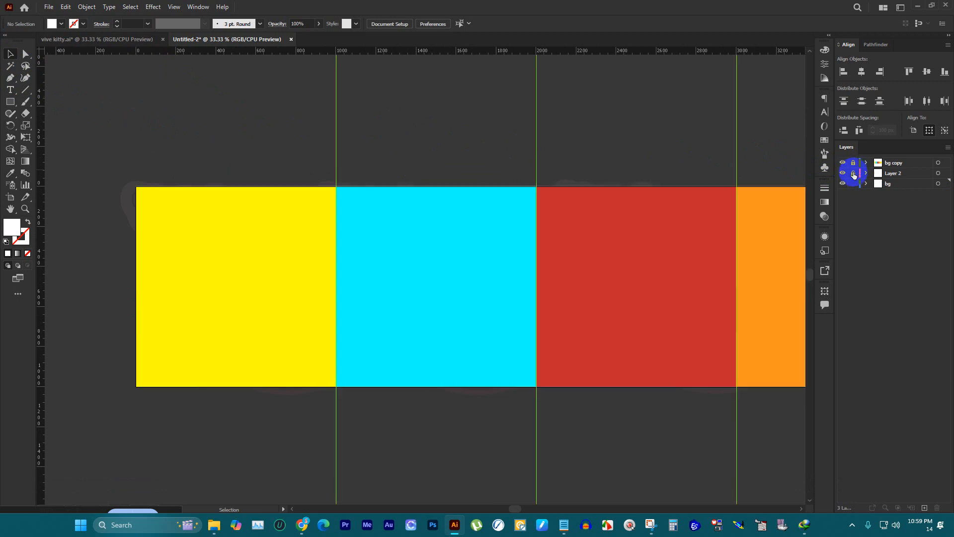
pyautogui.click(853, 173)
pyautogui.click(853, 163)
pyautogui.click(853, 172)
pyautogui.scroll(-3, 325, 172)
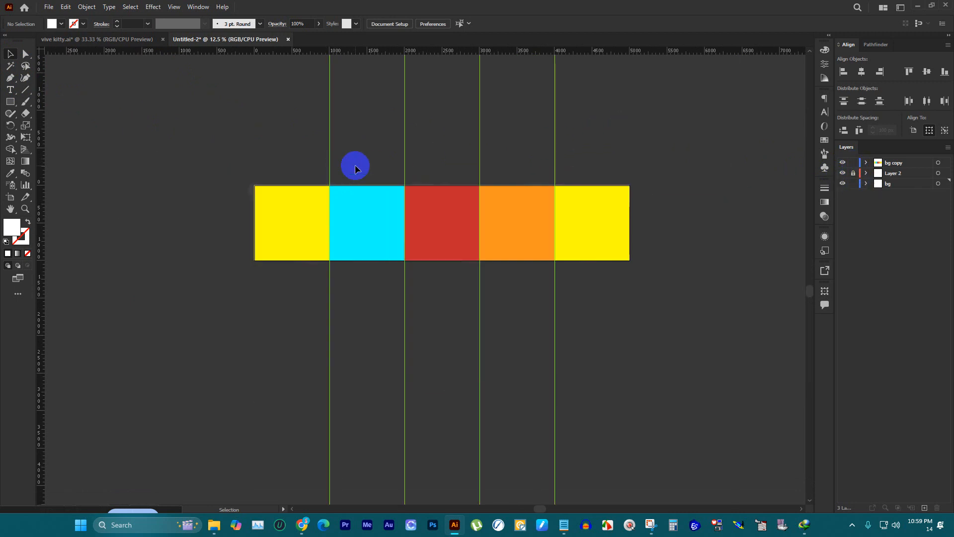
pyautogui.scroll(1, 356, 166)
pyautogui.moveTo(653, 137); pyautogui.dragTo(102, 160)
pyautogui.press('Delete')
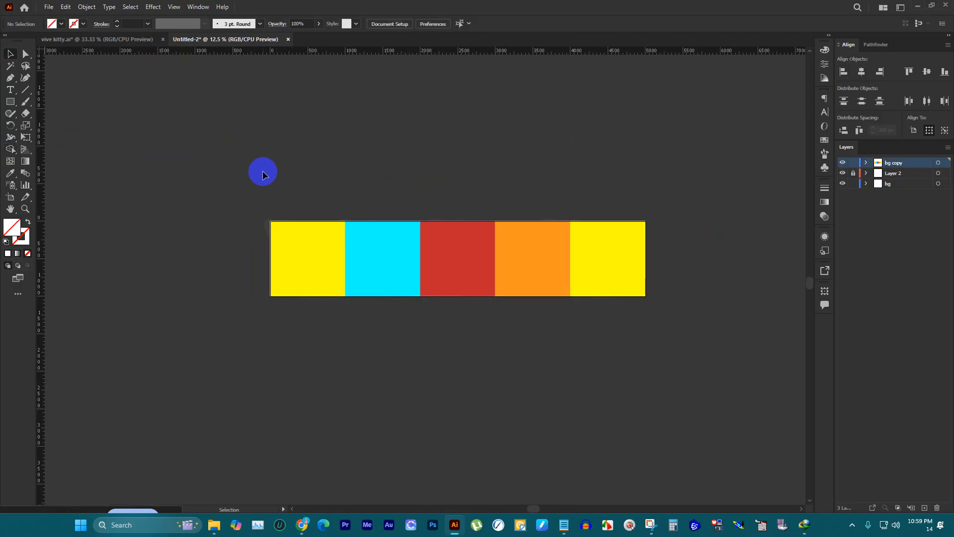
pyautogui.moveTo(264, 165); pyautogui.dragTo(293, 213)
# Step: Lock and hide the bg copy layer, and leave the watermark artwork on Layer 2 unlocked
pyautogui.scroll(2, 294, 213)
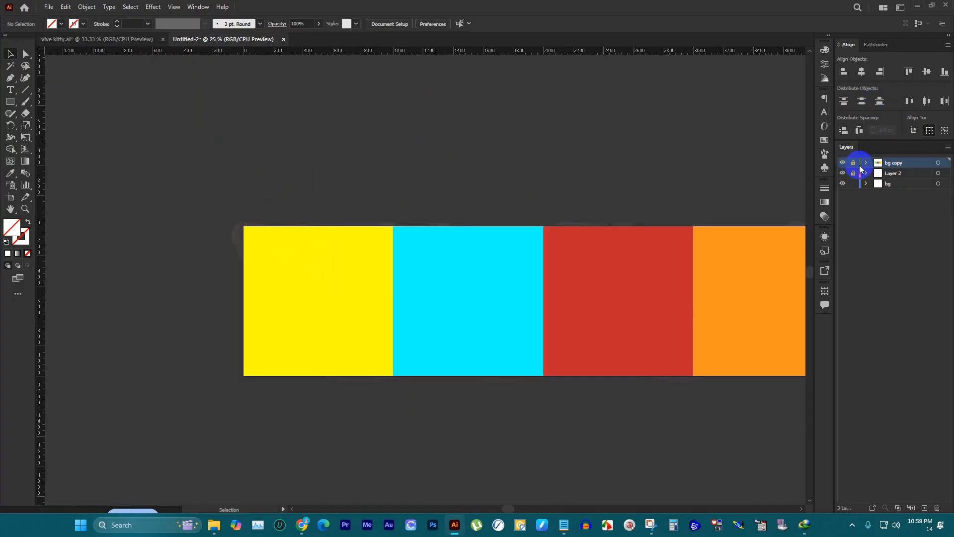
pyautogui.click(842, 163)
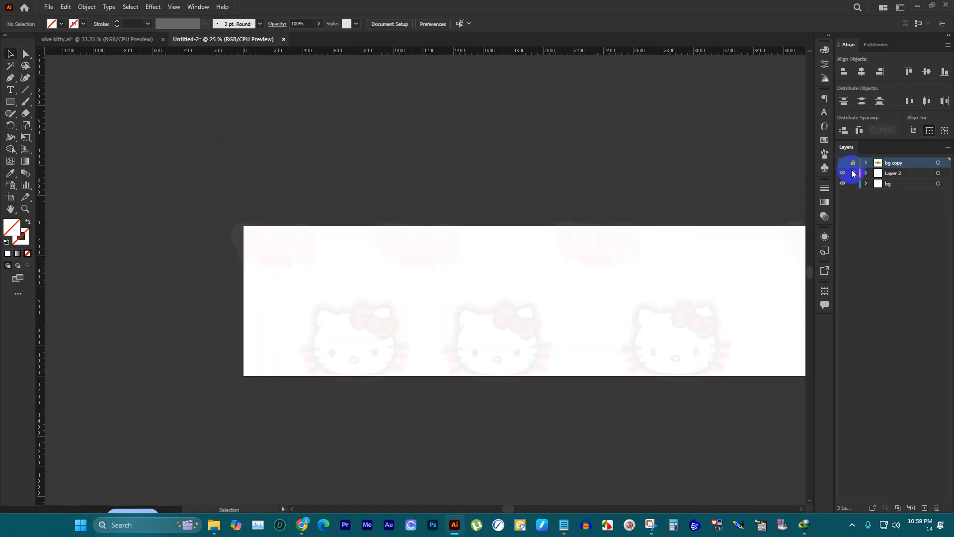
pyautogui.click(853, 172)
pyautogui.scroll(-2, 392, 220)
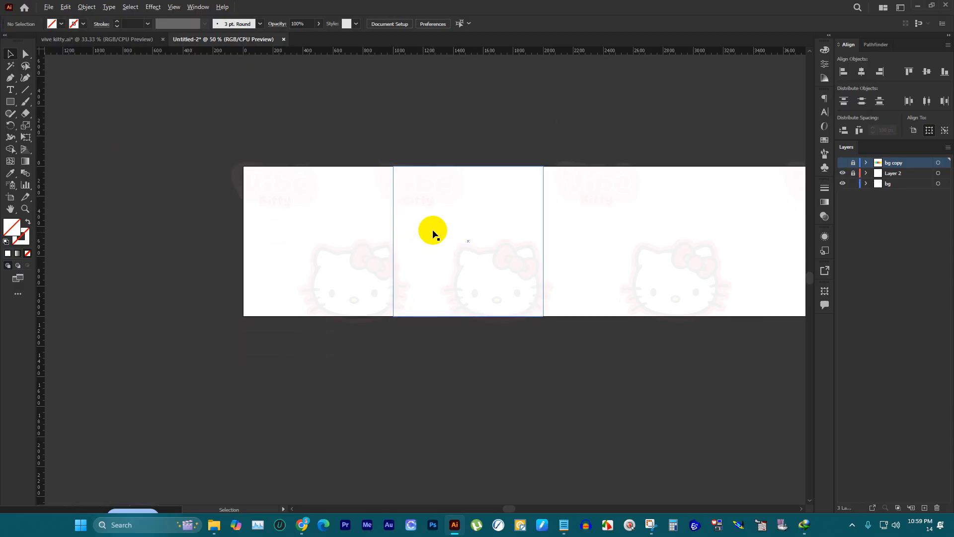
pyautogui.scroll(2, 433, 230)
pyautogui.click(666, 187)
pyautogui.click(852, 173)
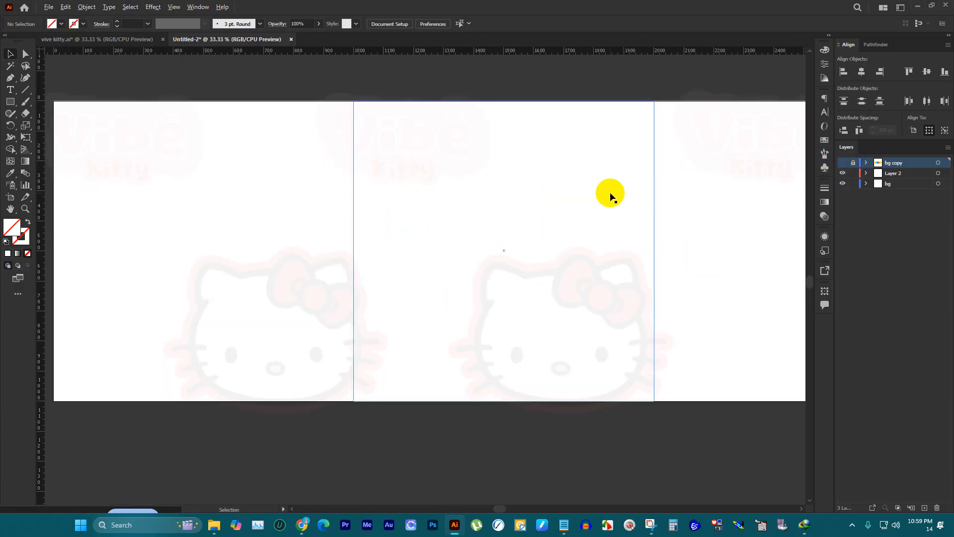
# Step: Examine how the Vibe Kitty watermarks extend past the edges of the white squares
pyautogui.scroll(-3, 513, 207)
pyautogui.scroll(2, 586, 204)
pyautogui.scroll(1, 477, 215)
pyautogui.click(335, 154)
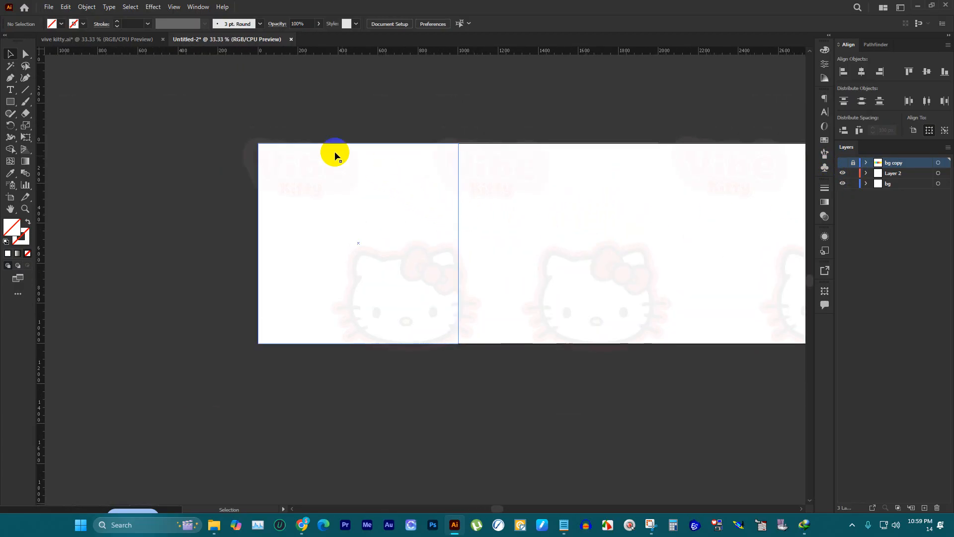
pyautogui.scroll(-2, 191, 150)
pyautogui.scroll(2, 283, 161)
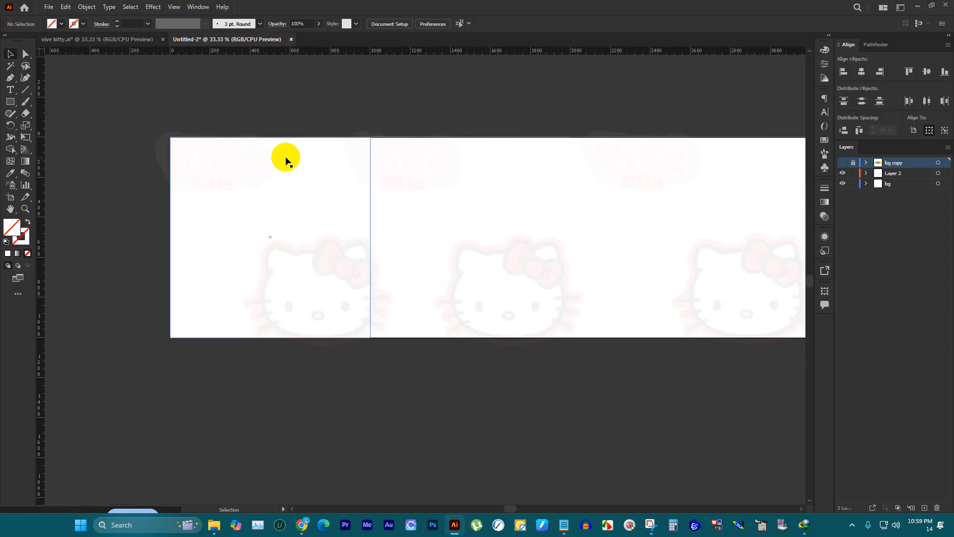
pyautogui.click(398, 219)
pyautogui.click(308, 215)
pyautogui.scroll(2, 318, 216)
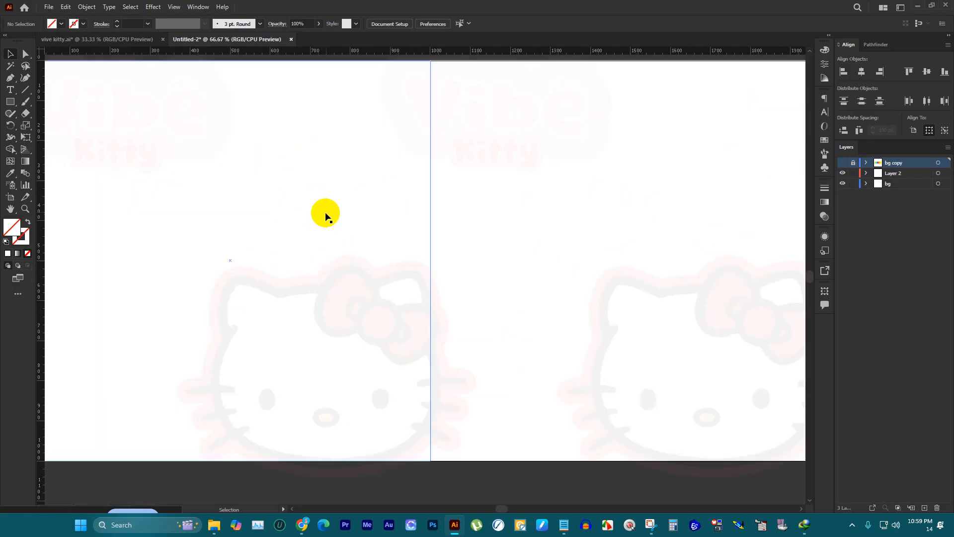
pyautogui.scroll(-2, 348, 249)
pyautogui.scroll(1, 298, 198)
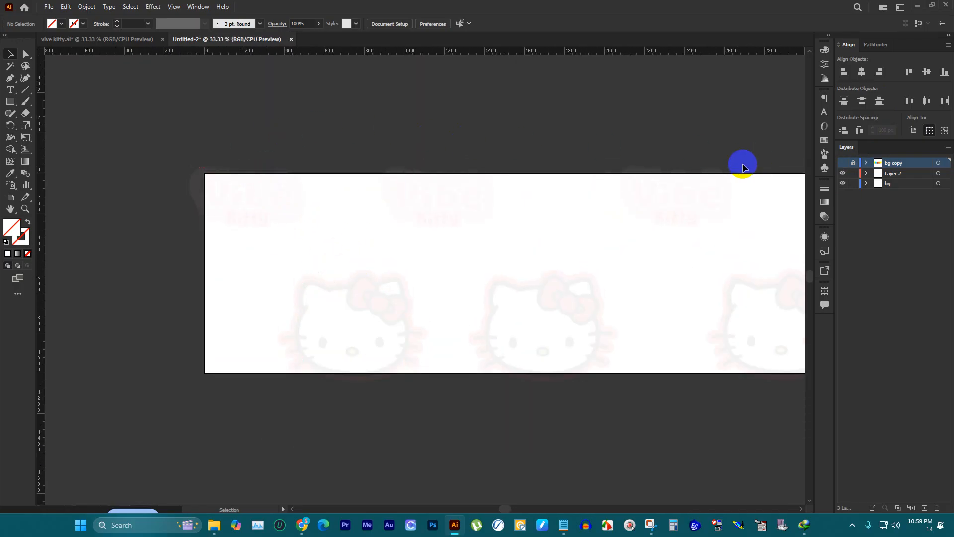
# Step: Select all four Vibe Kitty watermark groups on Layer 2 together
pyautogui.click(375, 307)
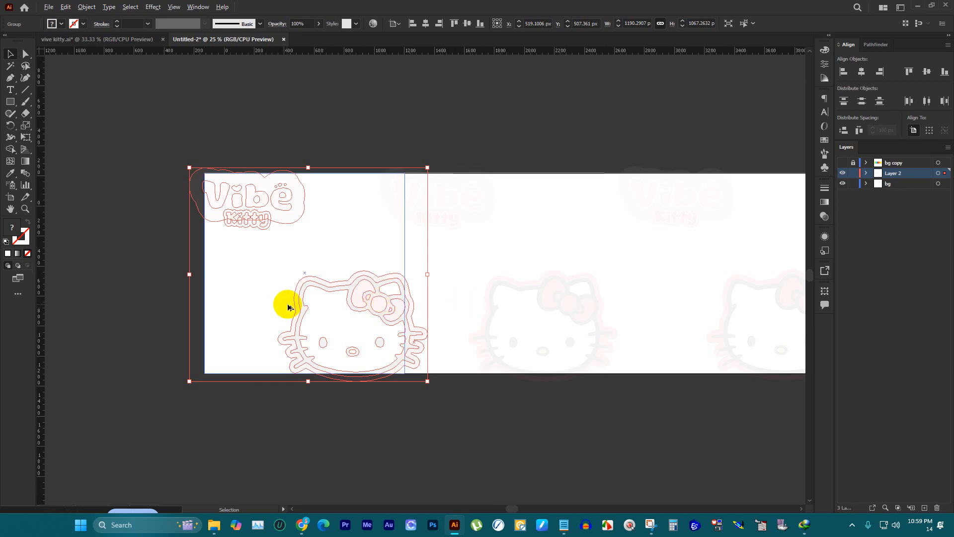
pyautogui.scroll(-2, 284, 304)
pyautogui.keyDown('shift'); pyautogui.click(423, 301); pyautogui.keyUp('shift')
pyautogui.keyDown('shift'); pyautogui.click(560, 299); pyautogui.keyUp('shift')
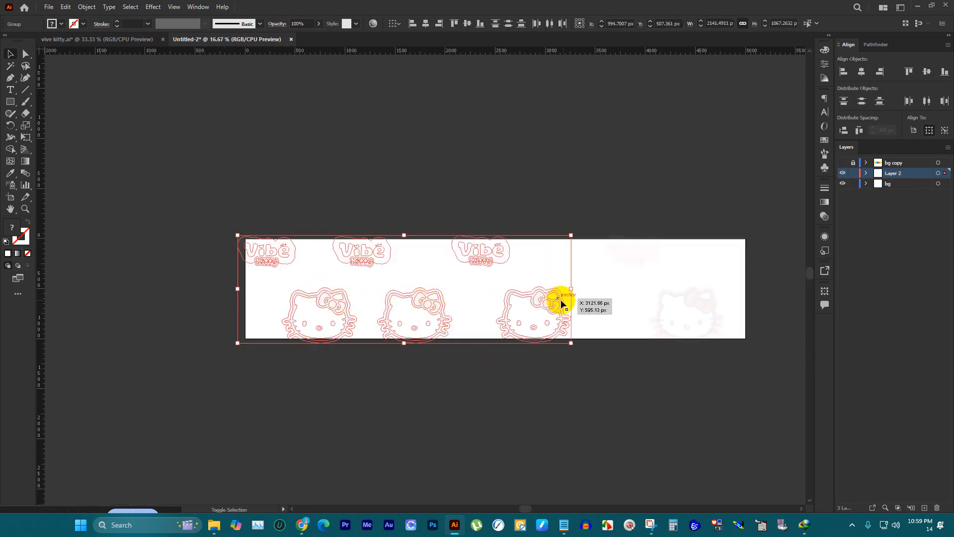
pyautogui.keyDown('shift'); pyautogui.click(683, 307); pyautogui.keyUp('shift')
pyautogui.press('a')
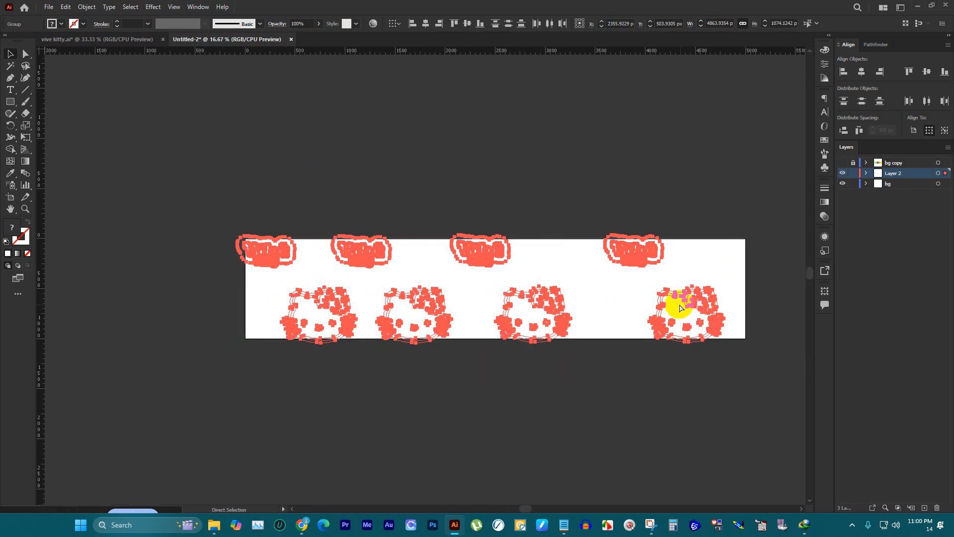
pyautogui.press('v')
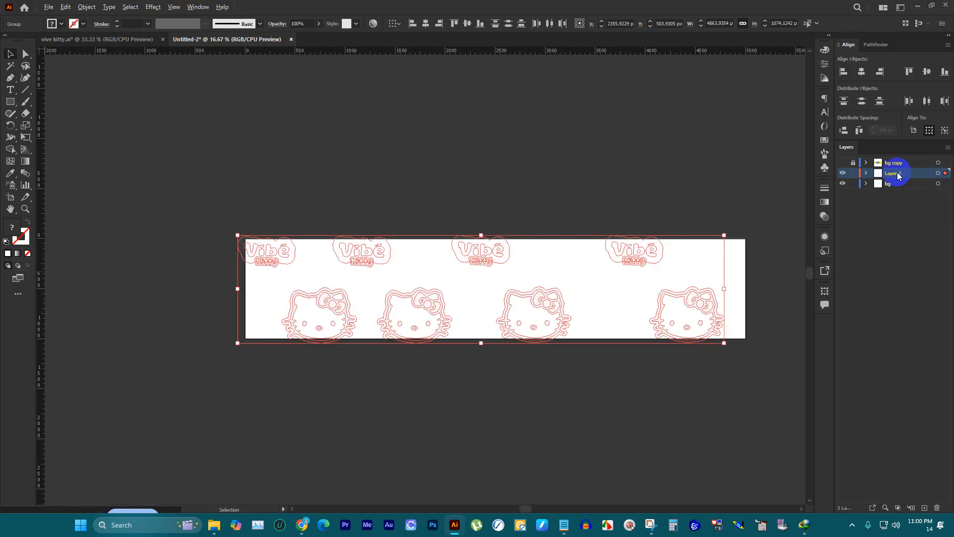
# Step: Duplicate Layer 2 as a backup, and lock and hide the Layer 2 copy
pyautogui.moveTo(898, 175); pyautogui.dragTo(901, 172)
pyautogui.click(852, 173)
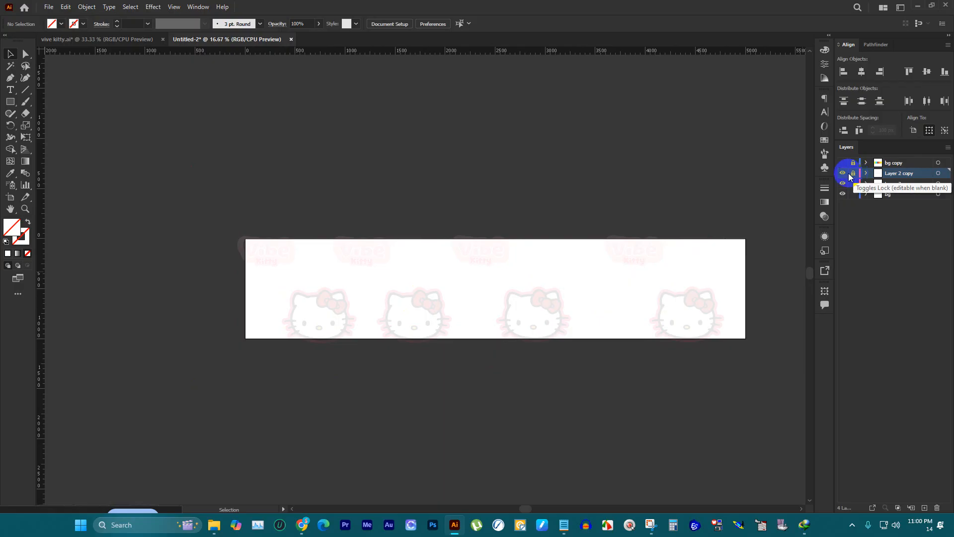
pyautogui.click(847, 164)
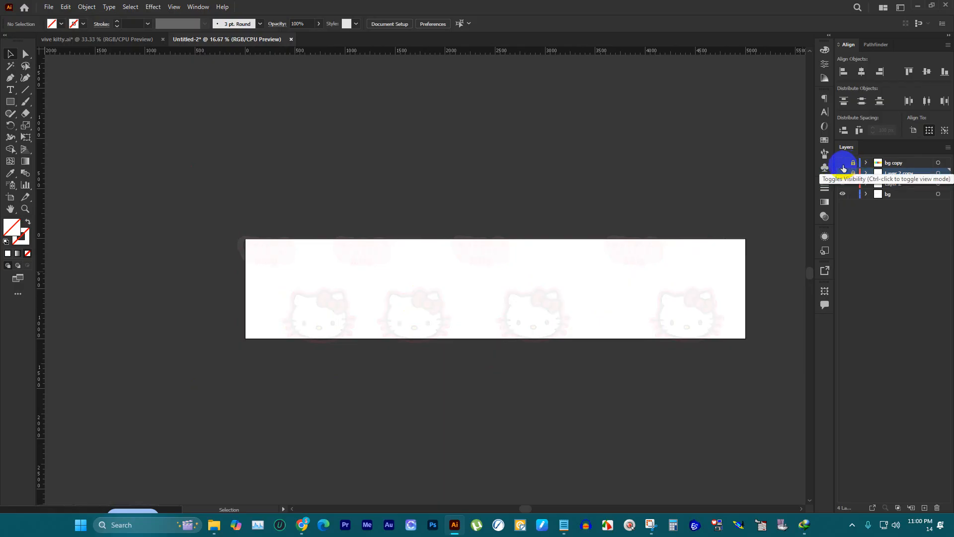
# Step: Show the bg copy layer with the coloured squares and unlock it for editing
pyautogui.click(843, 164)
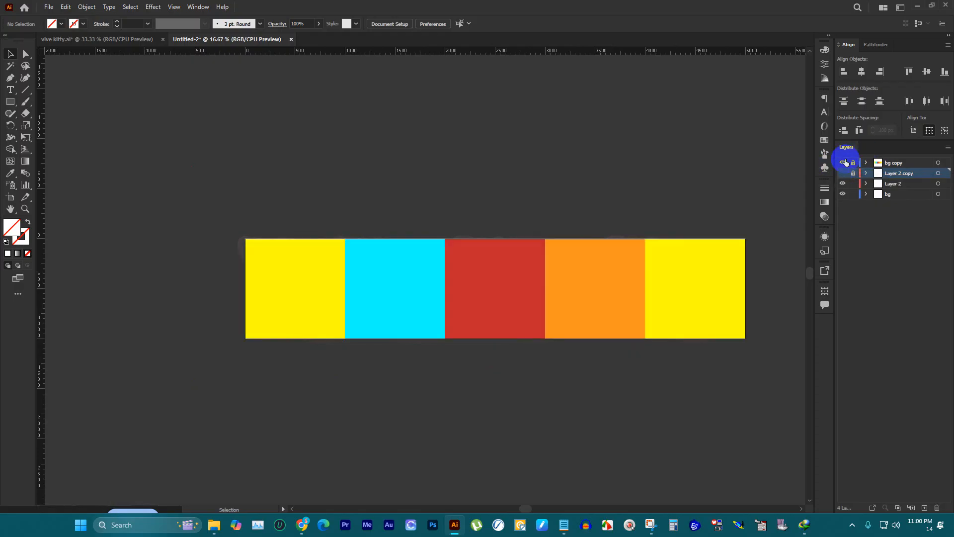
pyautogui.click(853, 163)
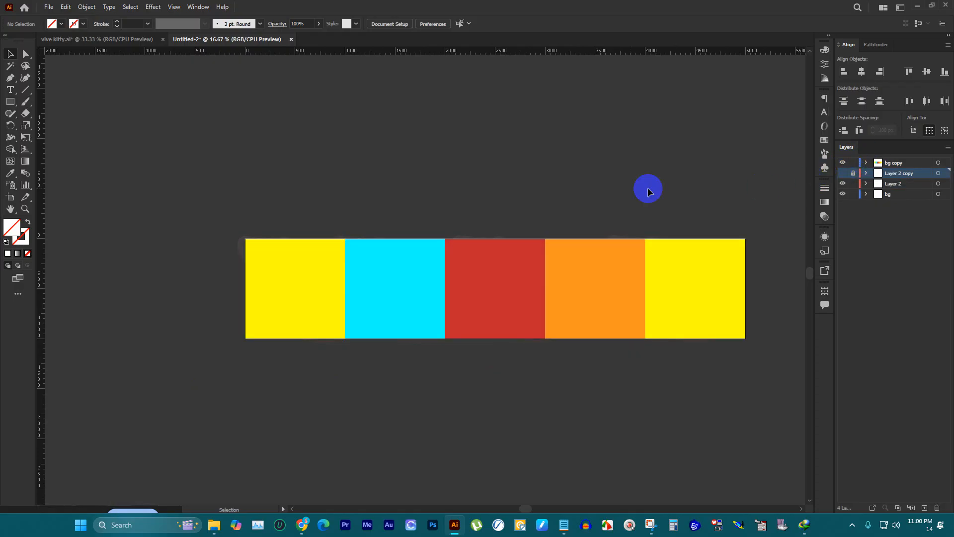
pyautogui.scroll(3, 351, 228)
pyautogui.scroll(-3, 459, 152)
pyautogui.scroll(3, 340, 167)
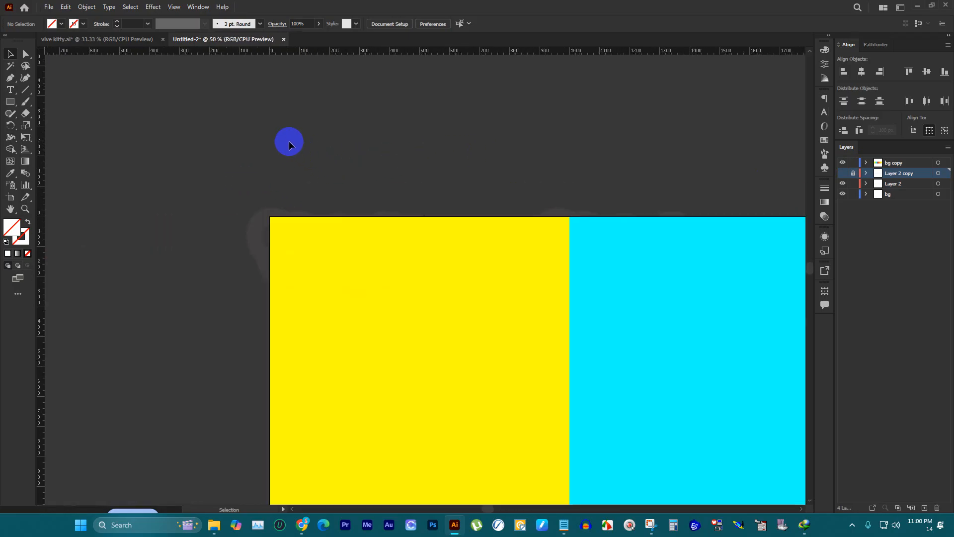
pyautogui.scroll(-1, 288, 141)
# Step: Make a clipping mask from the first yellow square over its Vibe Kitty watermark and white background square
pyautogui.moveTo(271, 127); pyautogui.dragTo(454, 430)
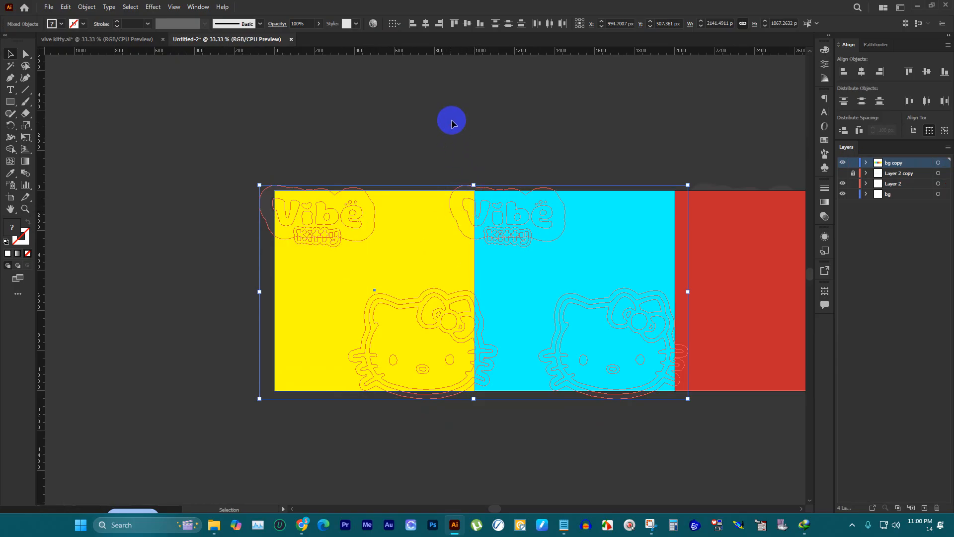
pyautogui.click(452, 120)
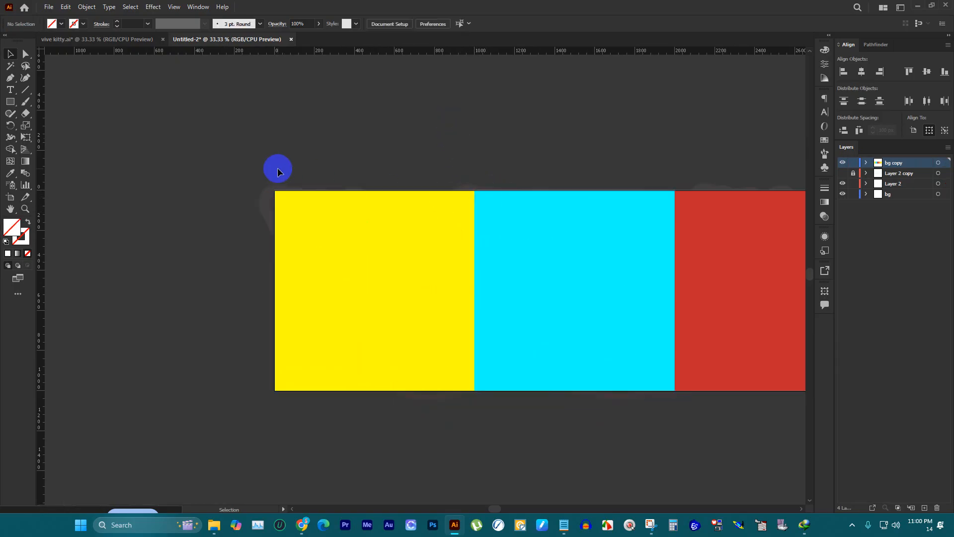
pyautogui.moveTo(245, 156); pyautogui.dragTo(425, 389)
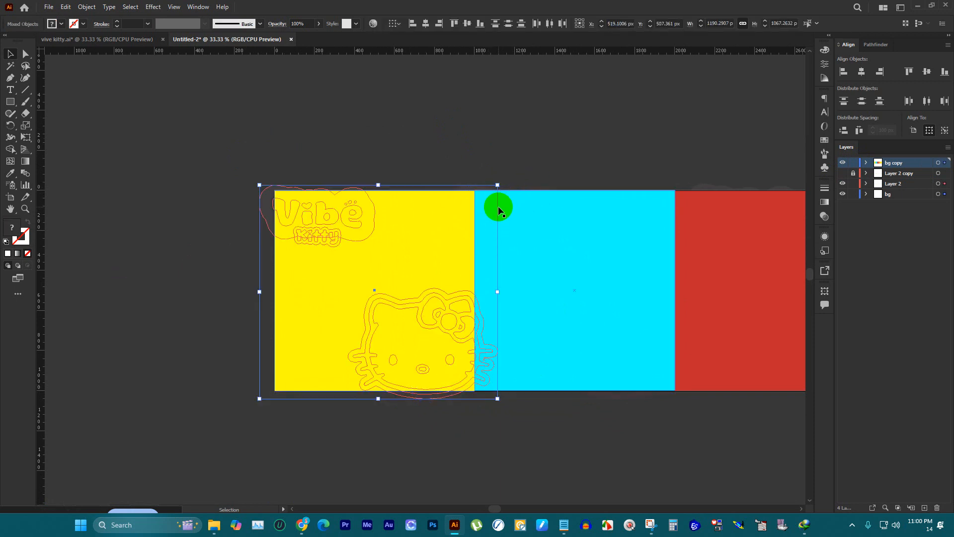
pyautogui.press('a')
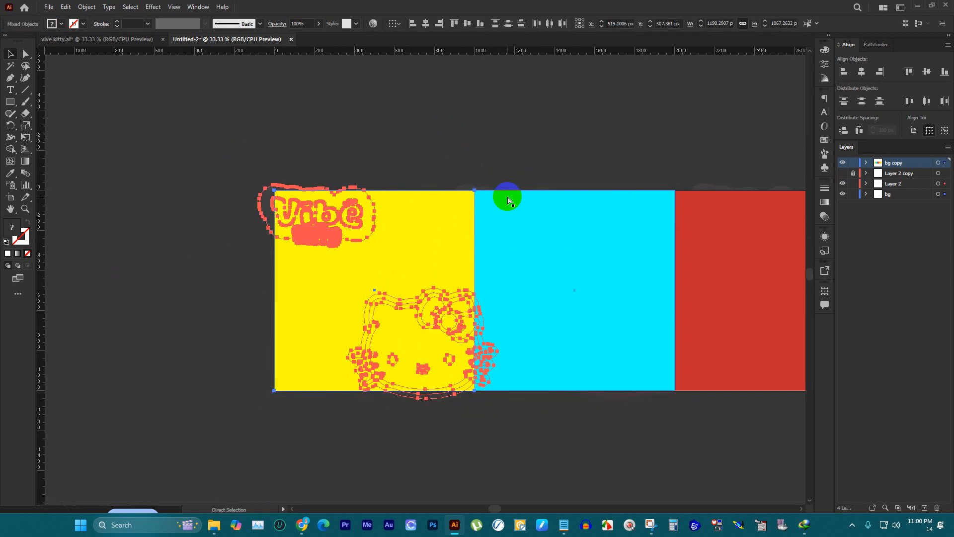
pyautogui.press('v')
pyautogui.hotkey('ctrl', '7')
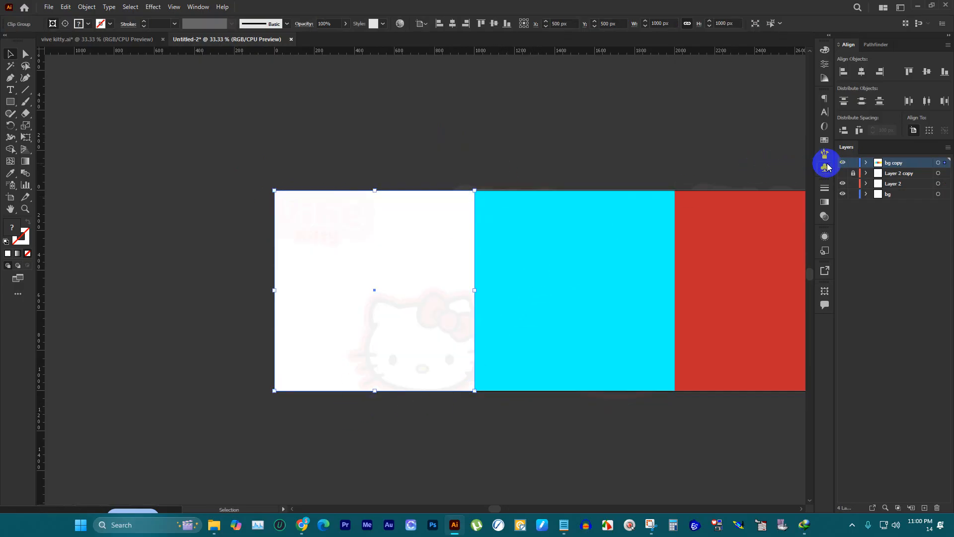
# Step: Try moving the cyan square, undo the move, and check the second watermark's overlap with the first panel
pyautogui.click(671, 202)
pyautogui.moveTo(526, 252); pyautogui.dragTo(547, 178)
pyautogui.hotkey('ctrl', 'z')
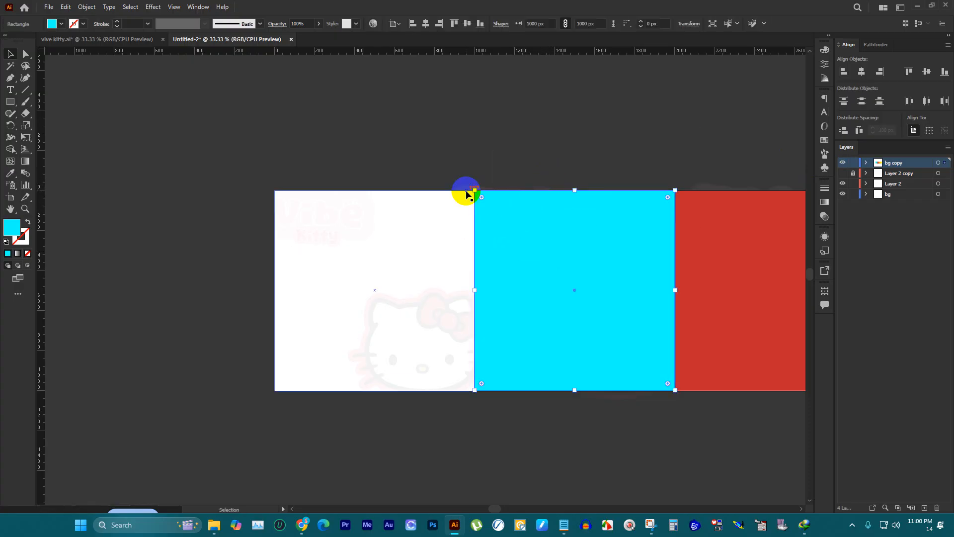
pyautogui.click(469, 186)
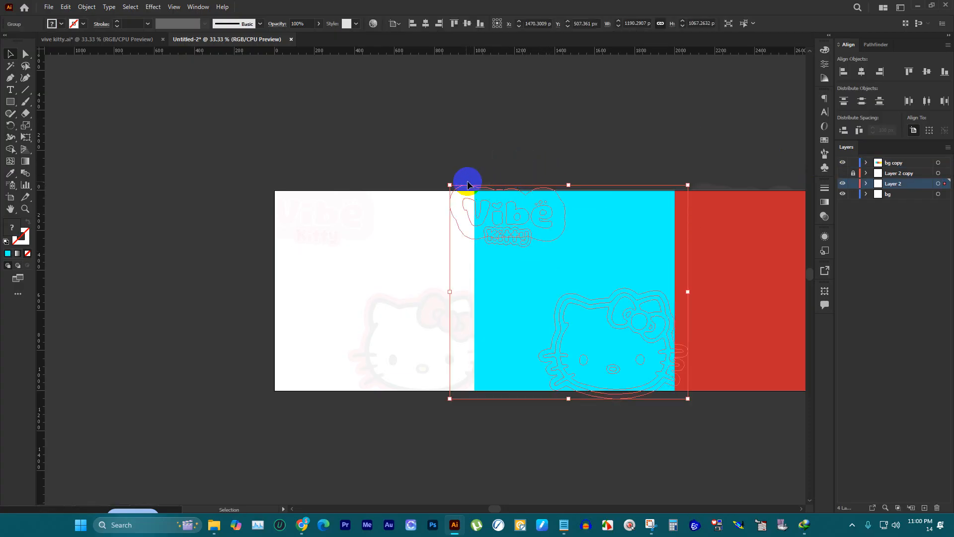
pyautogui.click(527, 144)
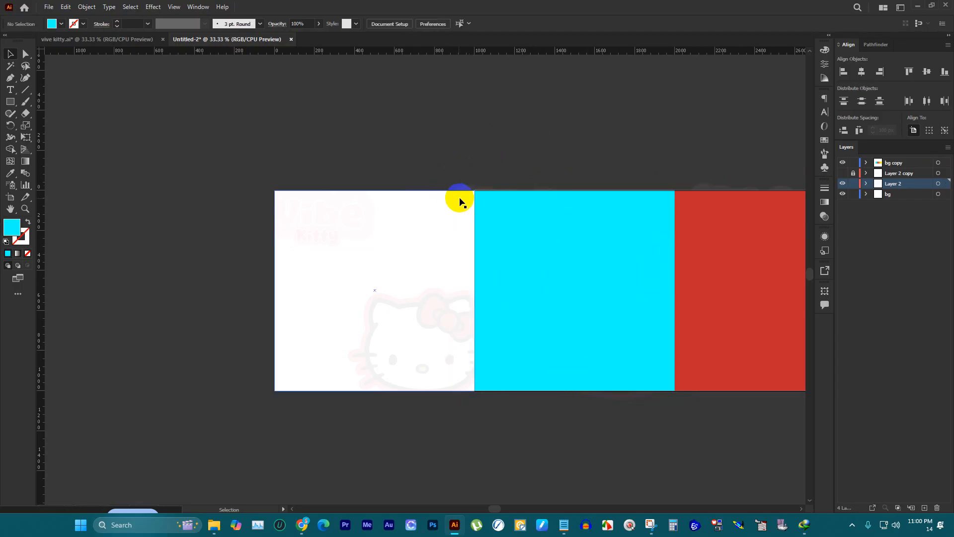
# Step: Undo the first panel's clipping mask and the unlocking of the bg copy layer
pyautogui.scroll(2, 471, 197)
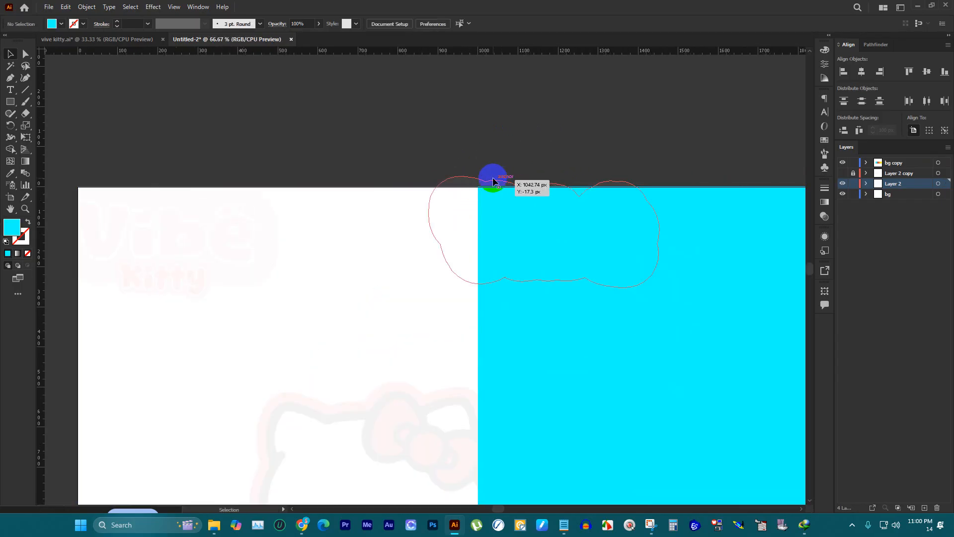
pyautogui.scroll(-2, 412, 190)
pyautogui.hotkey('ctrl', 'z')
pyautogui.hotkey('ctrl', 'z')
pyautogui.hotkey('ctrl', 'z')
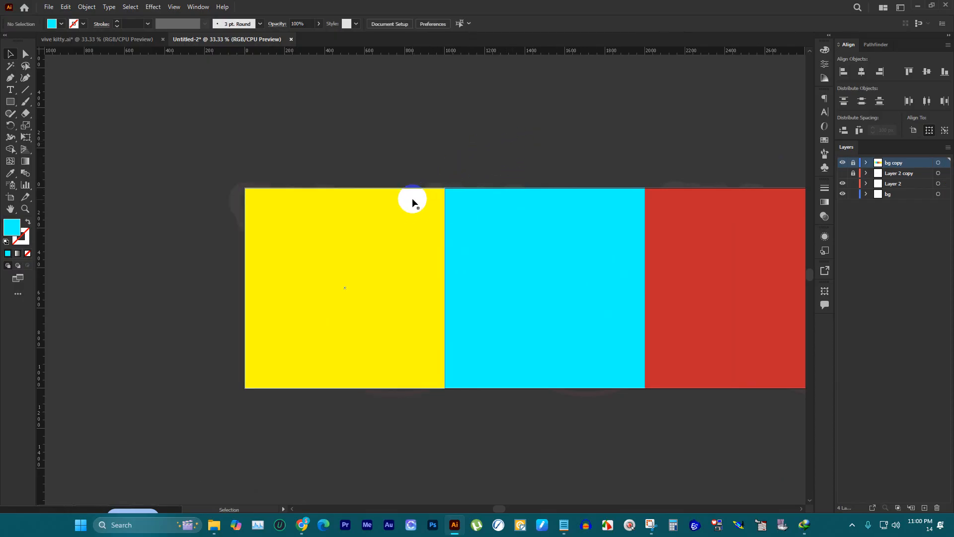
# Step: Ungroup the second Vibe Kitty watermark on Layer 2 so its lettering and cat face can be selected separately
pyautogui.moveTo(196, 122); pyautogui.dragTo(363, 238)
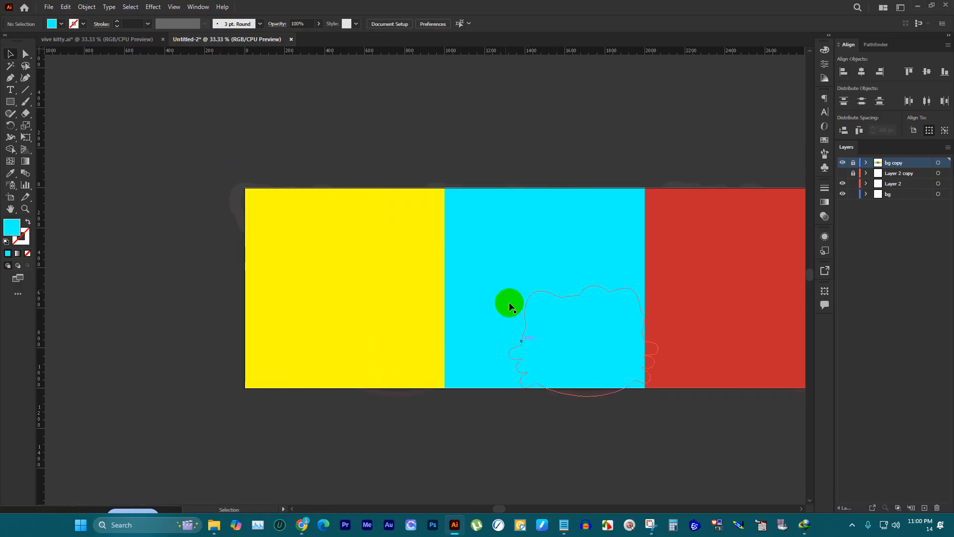
pyautogui.click(575, 361)
pyautogui.rightClick(576, 355)
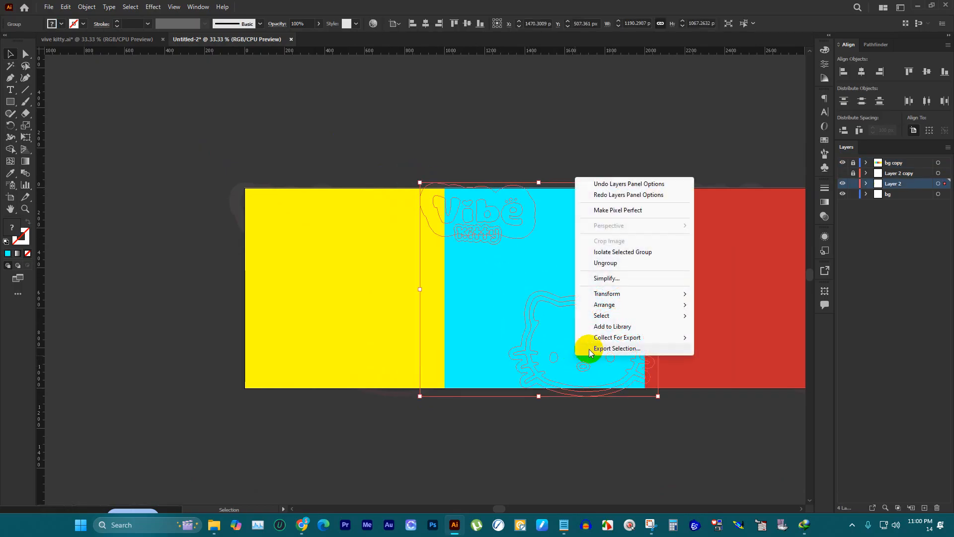
pyautogui.click(605, 263)
# Step: Try clipping the first panel's artwork with the second watermark's overlapping lettering while bg copy is locked, and undo the mask
pyautogui.moveTo(189, 129); pyautogui.dragTo(446, 423)
pyautogui.hotkey('ctrl', '7')
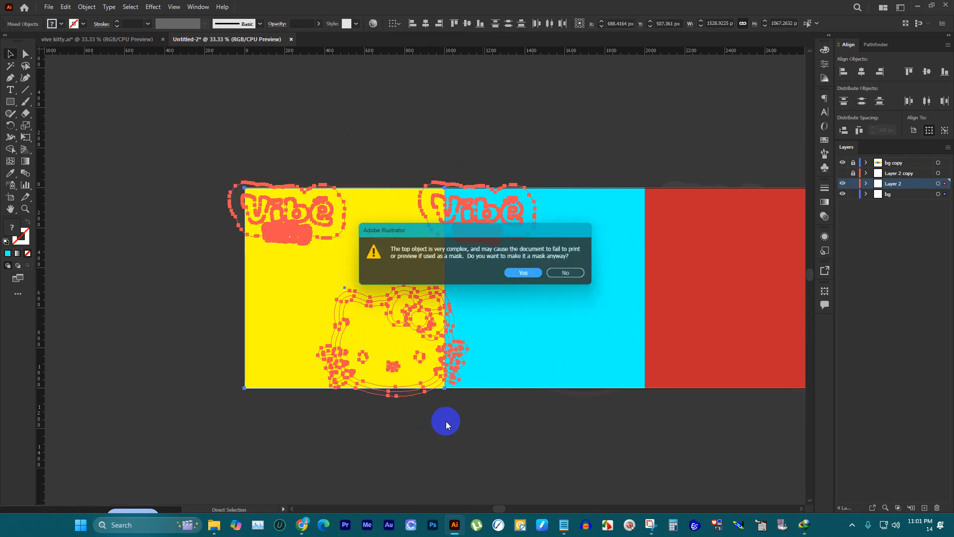
pyautogui.press('Return')
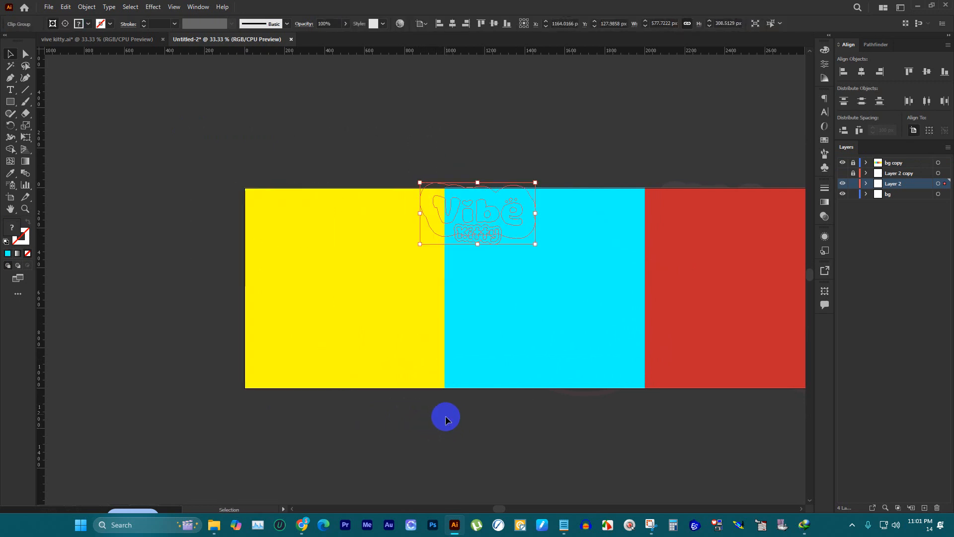
pyautogui.hotkey('ctrl', 'z')
pyautogui.click(458, 90)
pyautogui.click(366, 205)
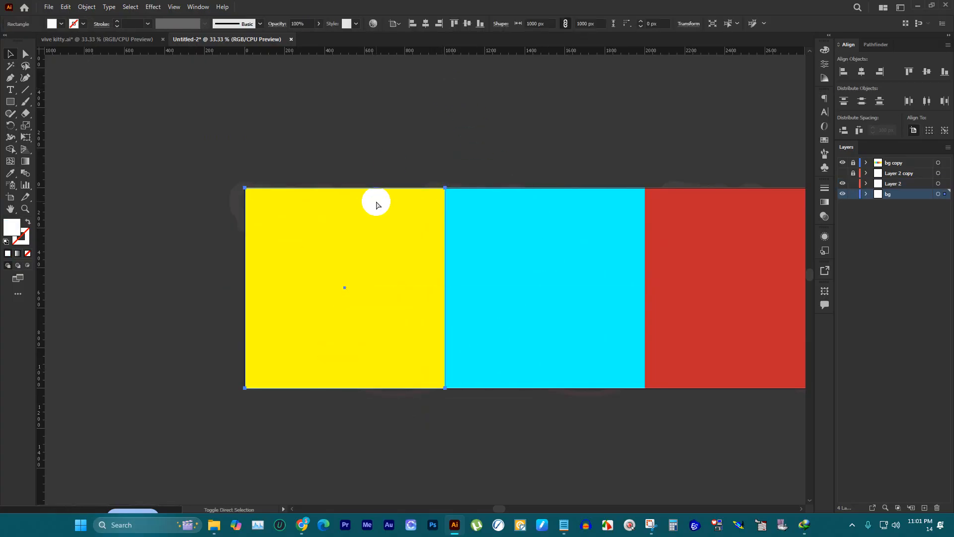
# Step: Make the clipping mask again from the first panel's background, watermark and overlapping lettering without the yellow square
pyautogui.moveTo(208, 99); pyautogui.dragTo(425, 411)
pyautogui.hotkey('ctrl', '7')
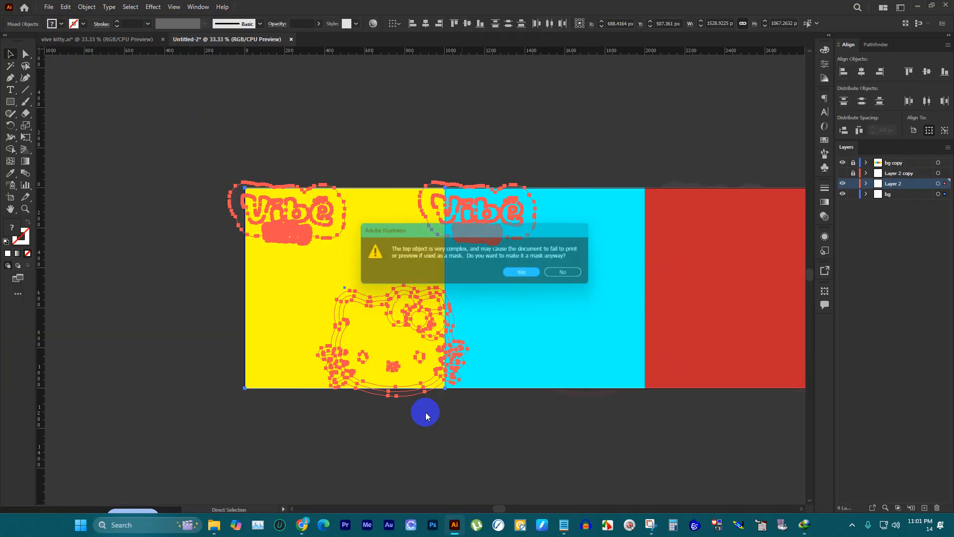
pyautogui.press('Return')
pyautogui.press('v')
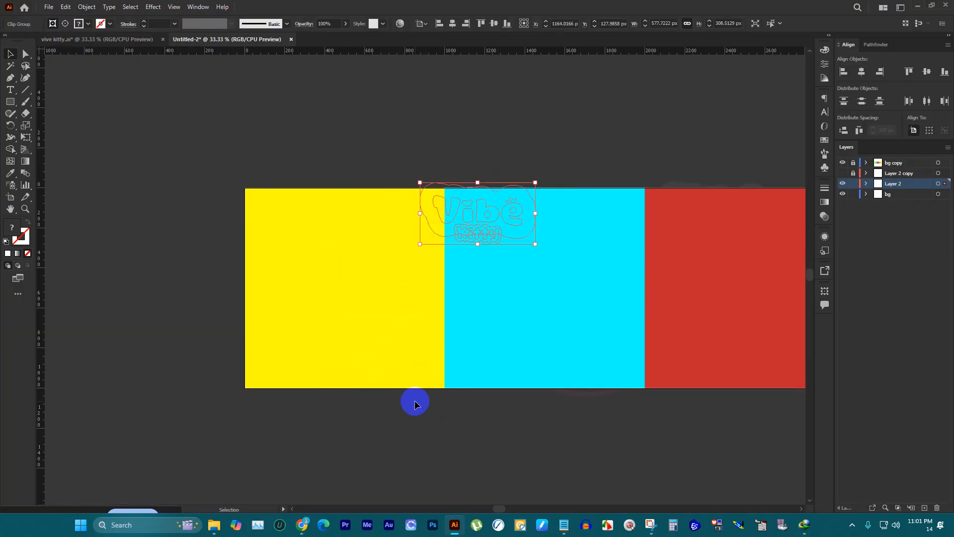
pyautogui.click(544, 144)
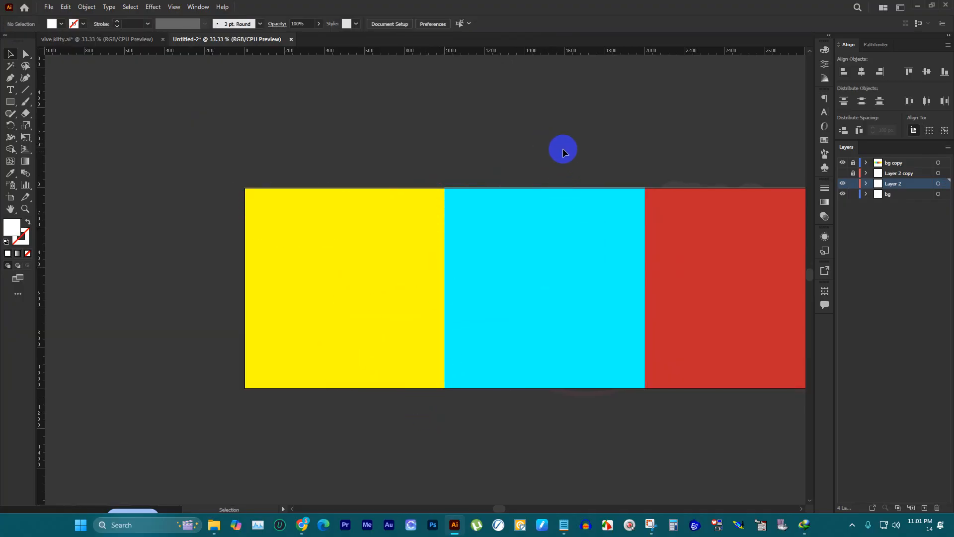
pyautogui.click(458, 205)
pyautogui.click(350, 215)
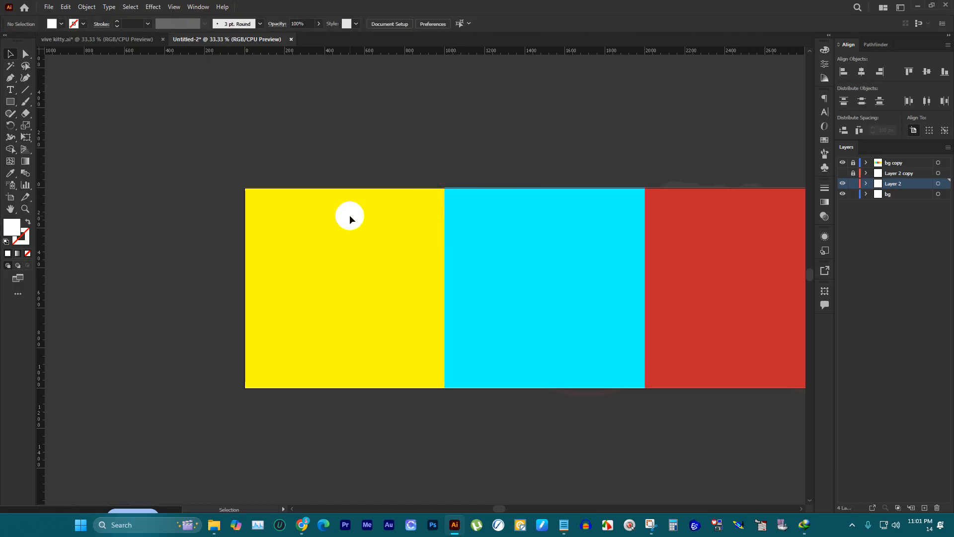
# Step: Unlock the bg copy layer, select the first panel's contents, and undo back to before the incorrect clipping mask
pyautogui.scroll(3, 384, 209)
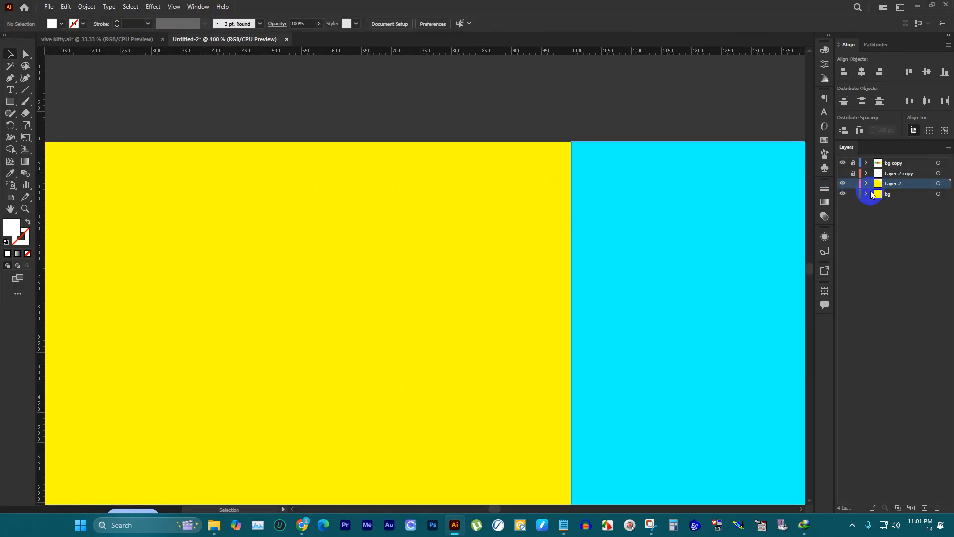
pyautogui.scroll(-3, 553, 212)
pyautogui.click(87, 6)
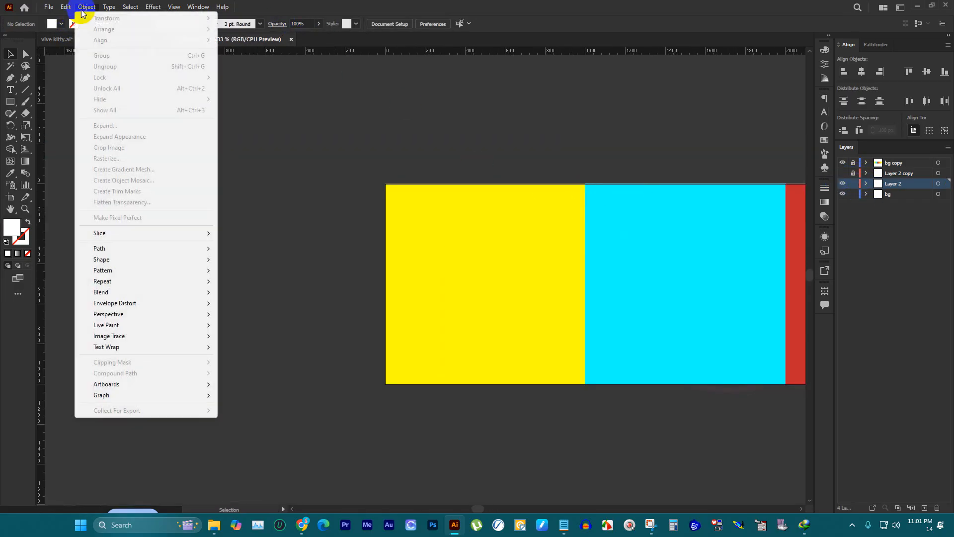
pyautogui.click(419, 102)
pyautogui.scroll(3, 519, 211)
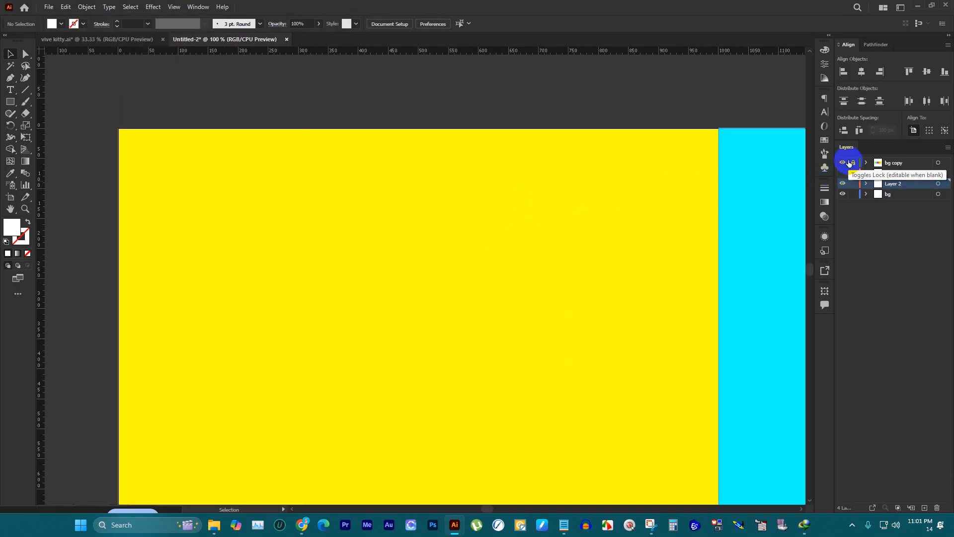
pyautogui.scroll(-3, 747, 187)
pyautogui.moveTo(380, 91); pyautogui.dragTo(611, 401)
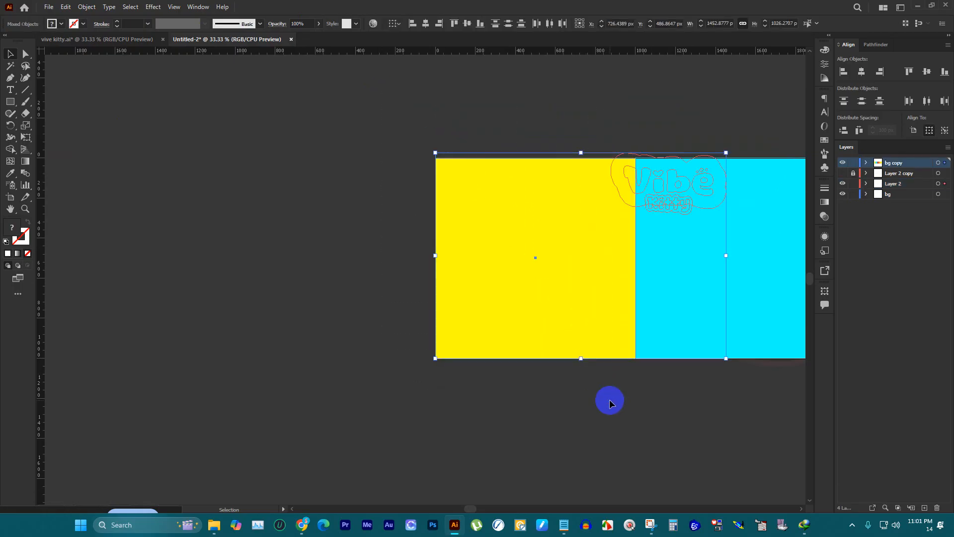
pyautogui.hotkey('ctrl', 'z')
pyautogui.hotkey('ctrl', 'z')
pyautogui.hotkey('ctrl', 'z')
pyautogui.click(609, 406)
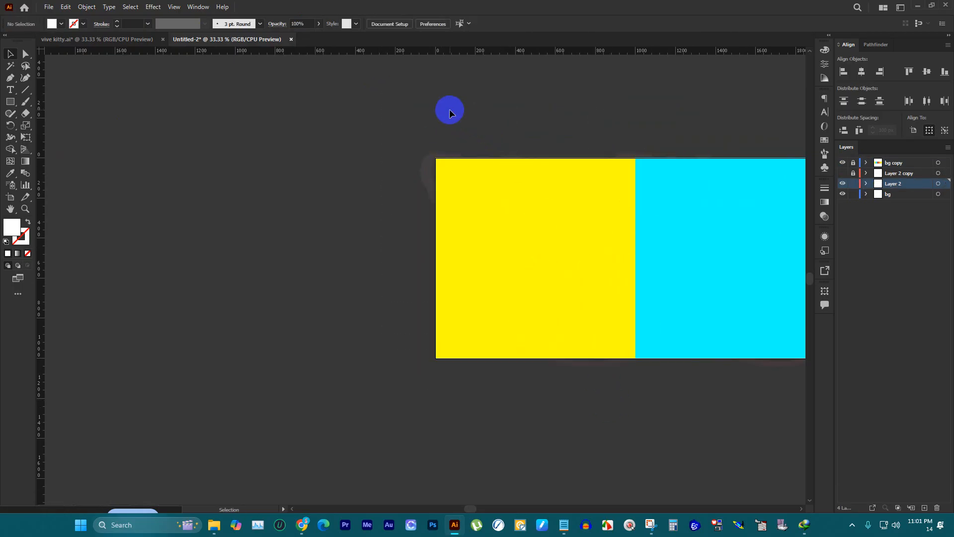
# Step: Unlock bg copy and clip the first panel's background, watermark and overlapping second lettering with the first yellow square
pyautogui.click(856, 164)
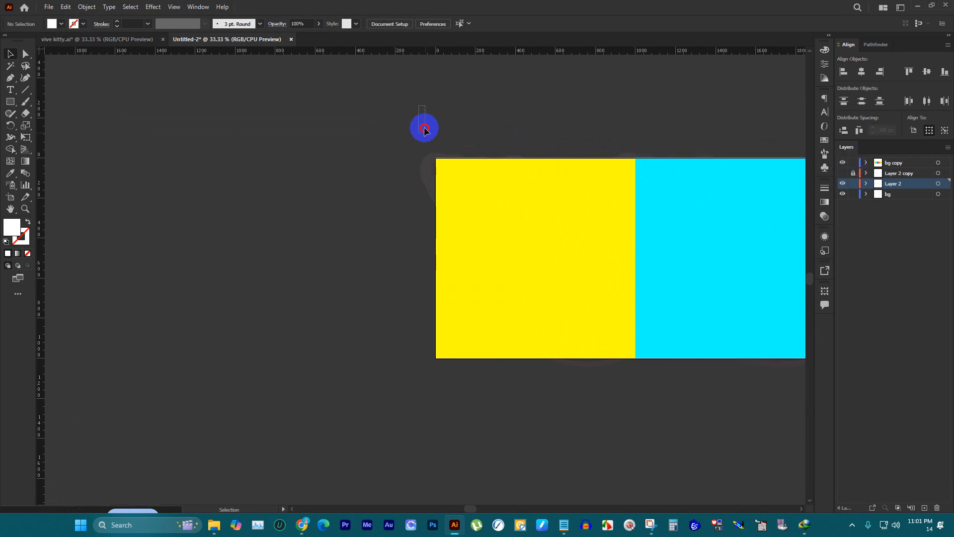
pyautogui.moveTo(420, 106); pyautogui.dragTo(616, 397)
pyautogui.press('a')
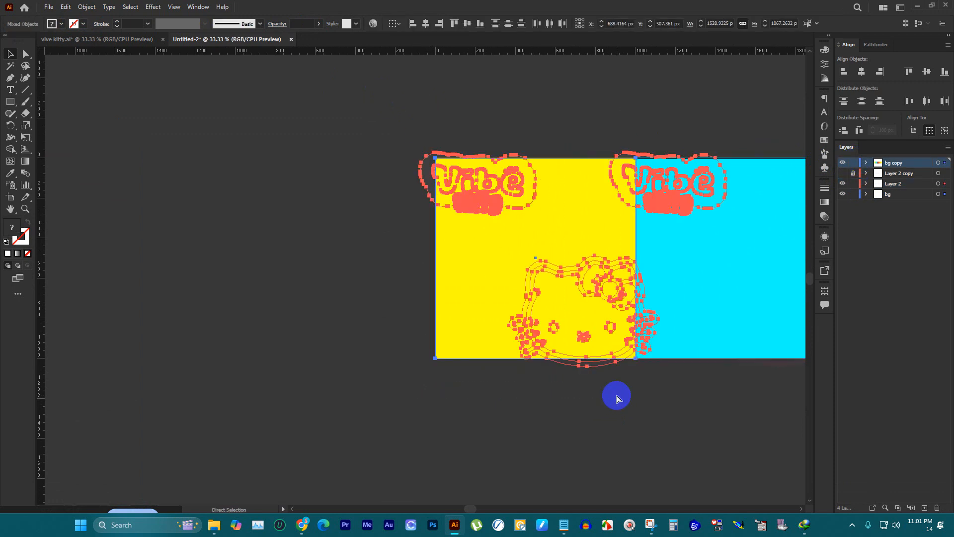
pyautogui.hotkey('ctrl', '7')
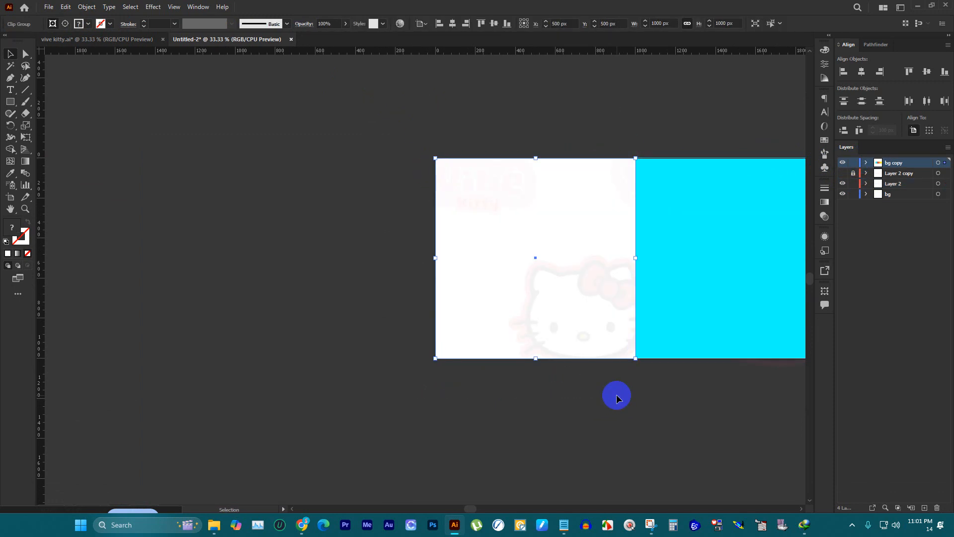
# Step: Examine the clipped first panel's edge against the cyan square and whether the panel selects as one clip group
pyautogui.scroll(2, 652, 231)
pyautogui.scroll(3, 622, 238)
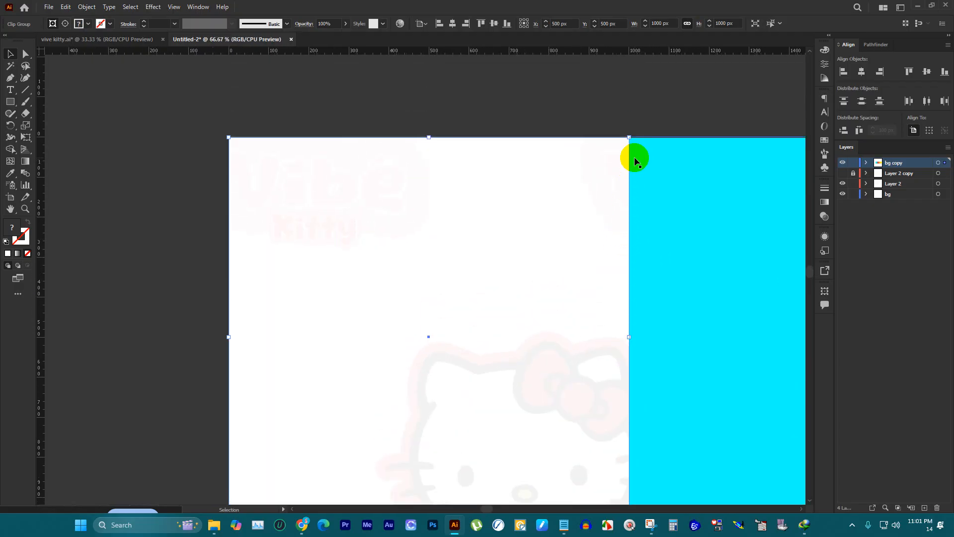
pyautogui.scroll(3, 634, 156)
pyautogui.scroll(-3, 472, 192)
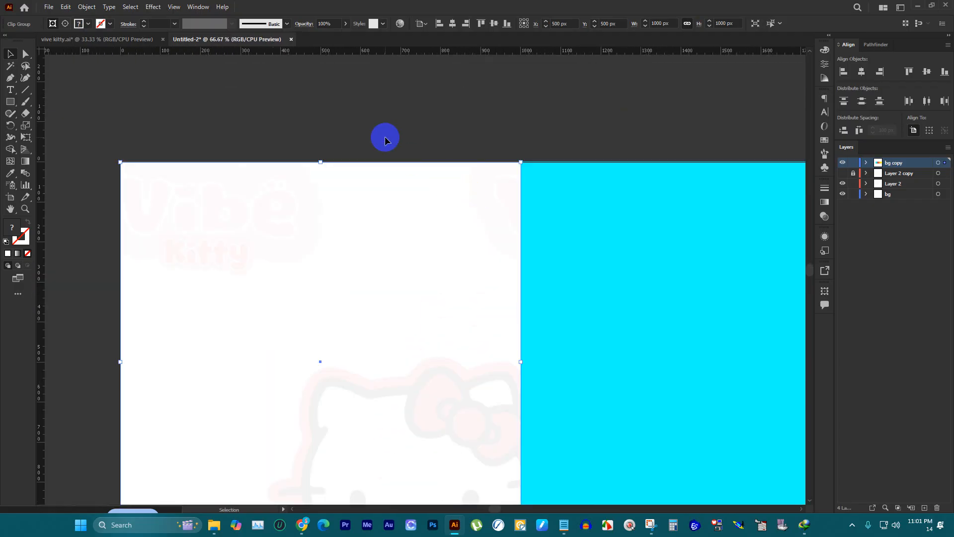
pyautogui.scroll(-2, 364, 104)
pyautogui.click(318, 100)
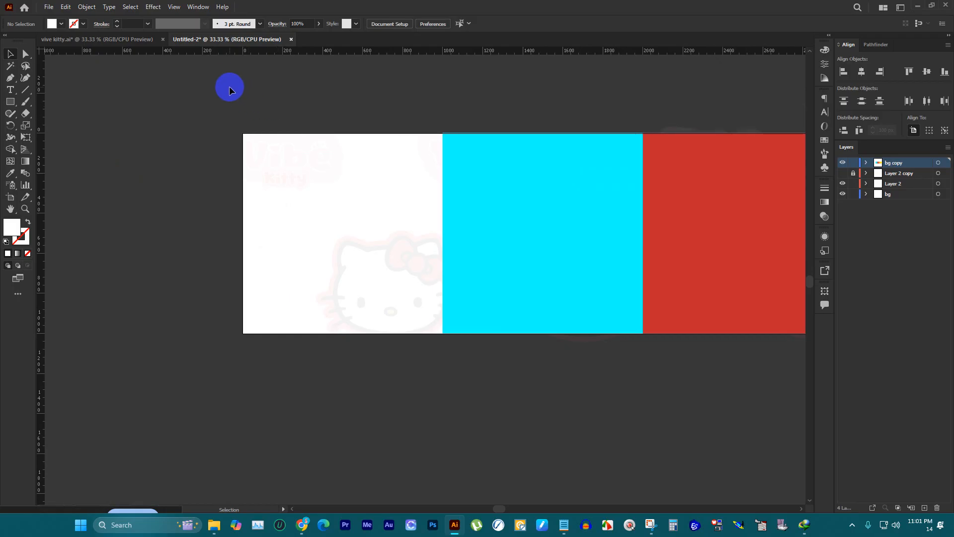
pyautogui.moveTo(230, 90); pyautogui.dragTo(384, 363)
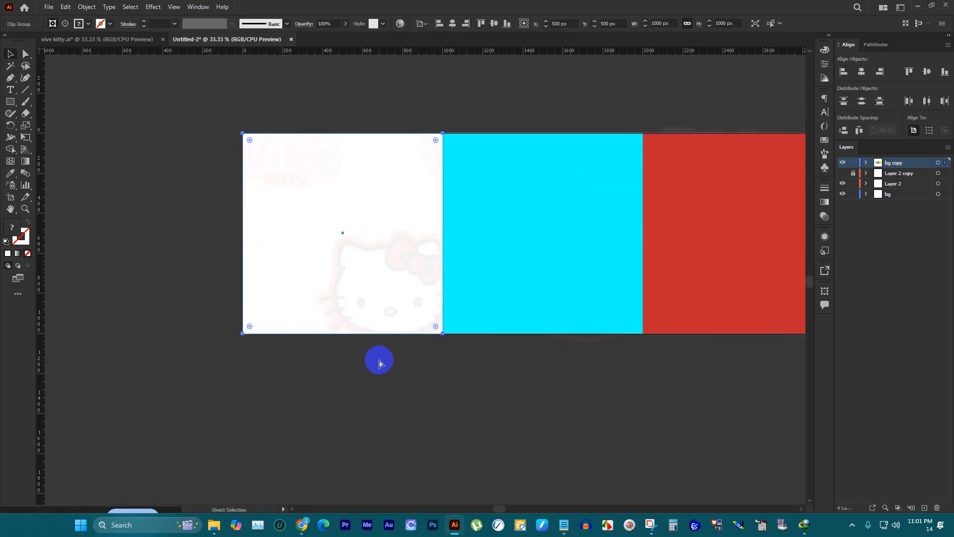
pyautogui.click(356, 348)
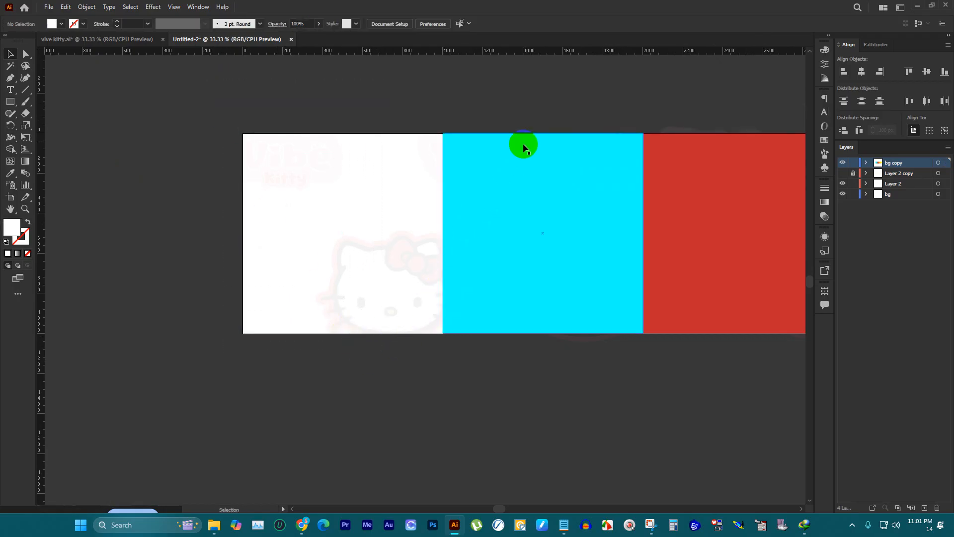
# Step: Show the Layer 2 copy layer and unlock it for editing
pyautogui.scroll(2, 522, 145)
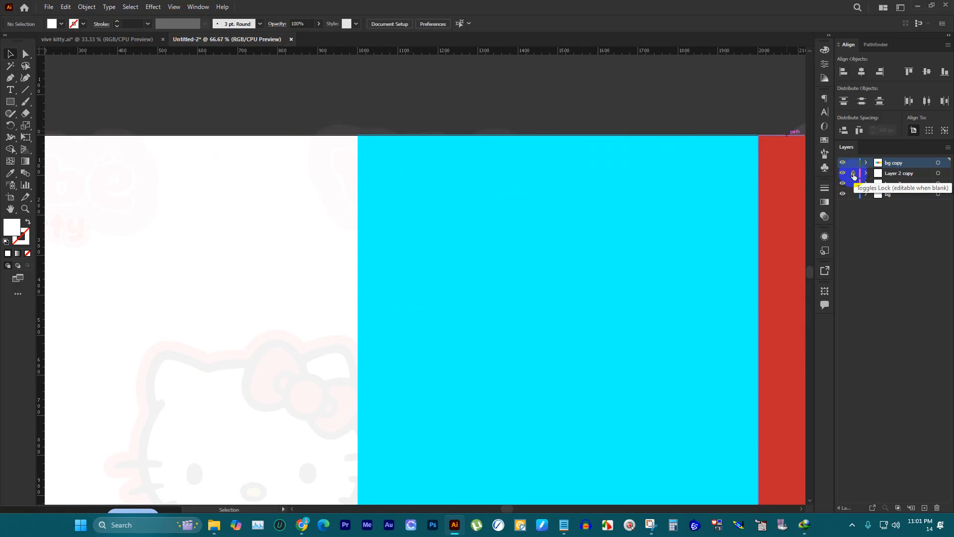
pyautogui.click(853, 174)
pyautogui.scroll(-3, 547, 204)
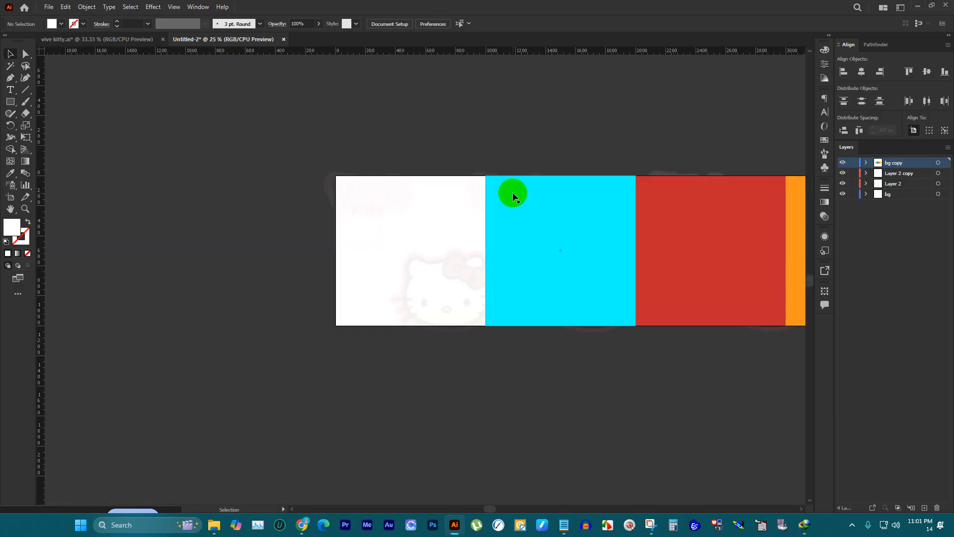
pyautogui.scroll(2, 511, 192)
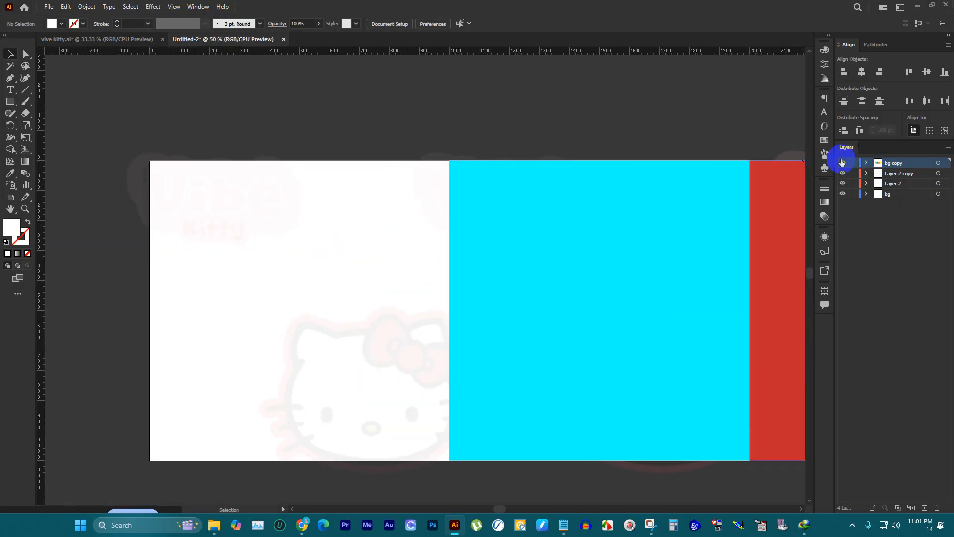
# Step: Hide the bg copy layer and ungroup the second panel's watermark on Layer 2 copy
pyautogui.click(841, 162)
pyautogui.click(524, 206)
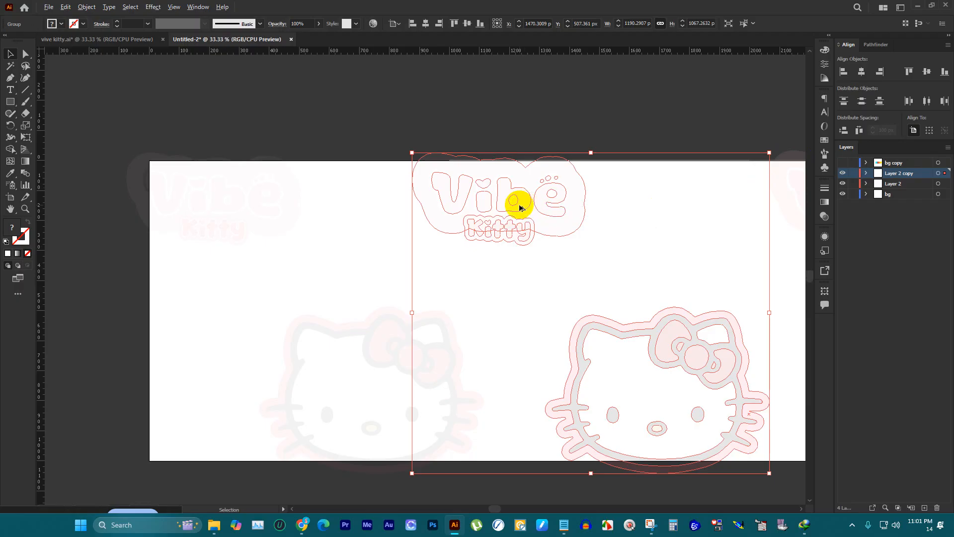
pyautogui.scroll(-2, 520, 207)
pyautogui.rightClick(519, 203)
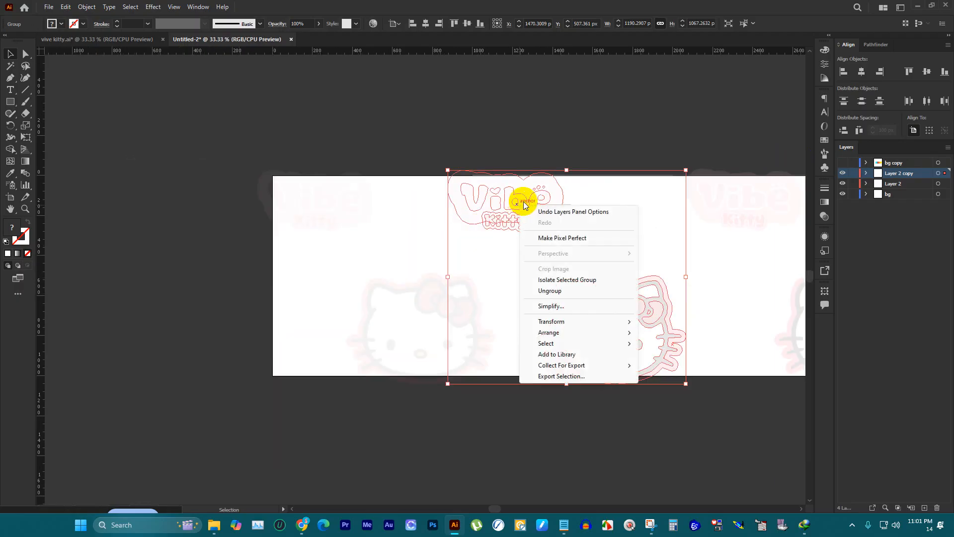
pyautogui.click(557, 294)
pyautogui.click(554, 419)
# Step: Move the second watermark's Vibe Kitty lettering from Layer 2 copy to Layer 2, pasting it in front at the same position
pyautogui.scroll(-2, 553, 405)
pyautogui.scroll(2, 583, 356)
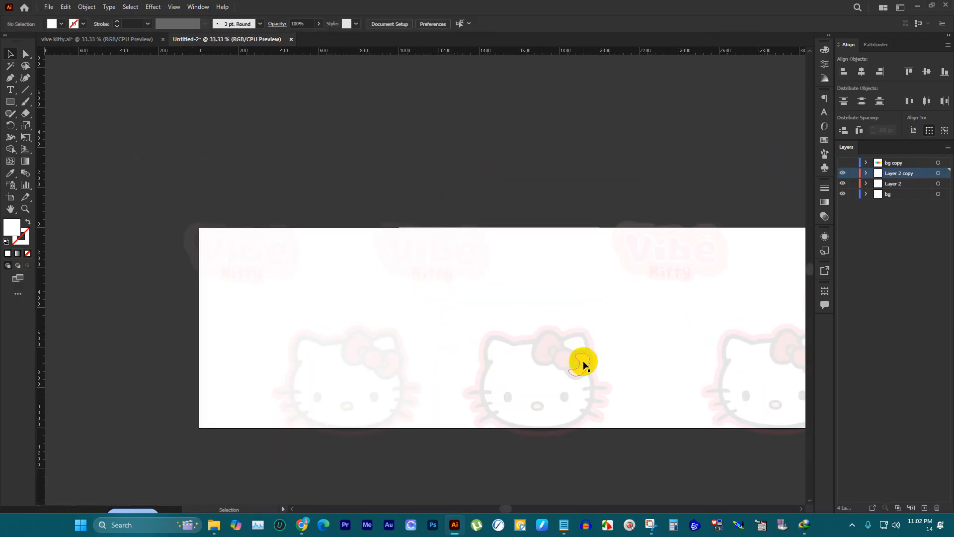
pyautogui.scroll(3, 582, 388)
pyautogui.click(583, 386)
pyautogui.scroll(-2, 583, 385)
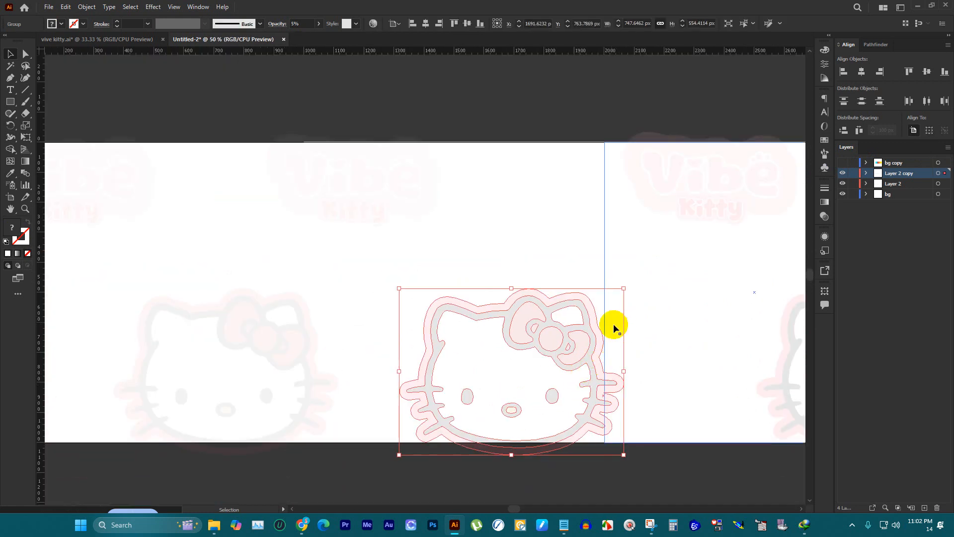
pyautogui.click(417, 199)
pyautogui.press('a')
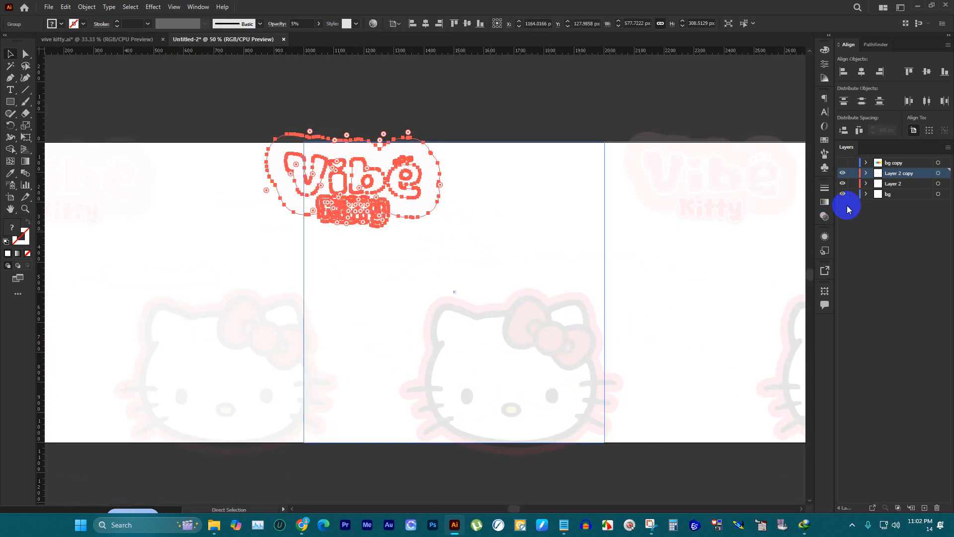
pyautogui.hotkey('ctrl', 'x')
pyautogui.click(890, 185)
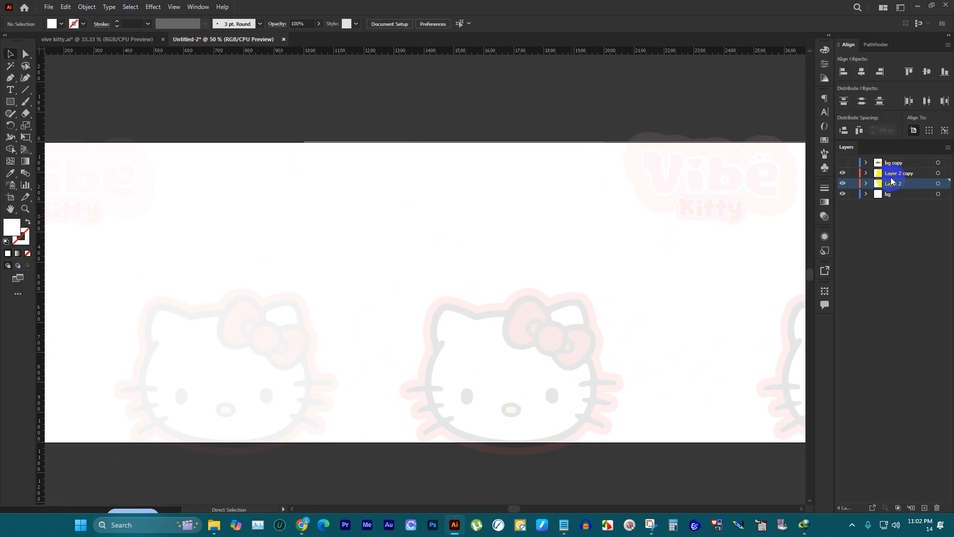
pyautogui.hotkey('ctrl', 'f')
pyautogui.click(468, 131)
# Step: Undo the lettering's layer move, the watermark's ungrouping and the hiding of the bg copy layer
pyautogui.scroll(-3, 468, 131)
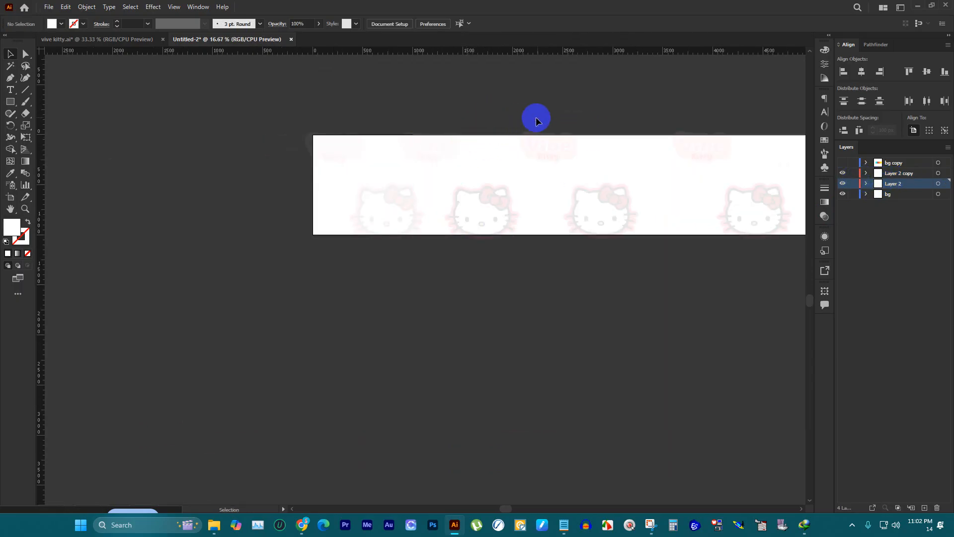
pyautogui.scroll(1, 541, 100)
pyautogui.hotkey('ctrl', 'z')
pyautogui.hotkey('ctrl', 'z')
pyautogui.hotkey('ctrl', 'z')
pyautogui.hotkey('ctrl', 'z')
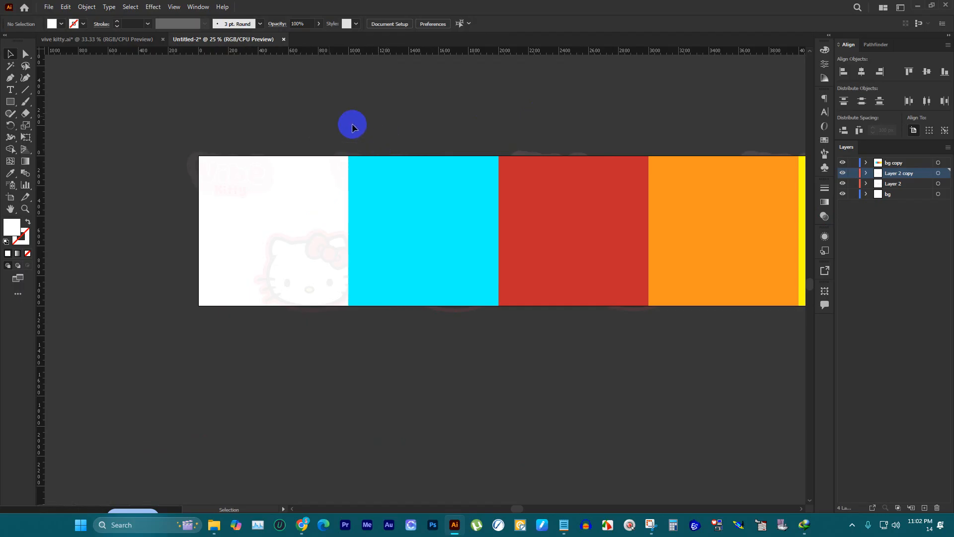
# Step: Close the Untitled-2 document without saving its changes
pyautogui.scroll(-2, 290, 100)
pyautogui.scroll(2, 335, 90)
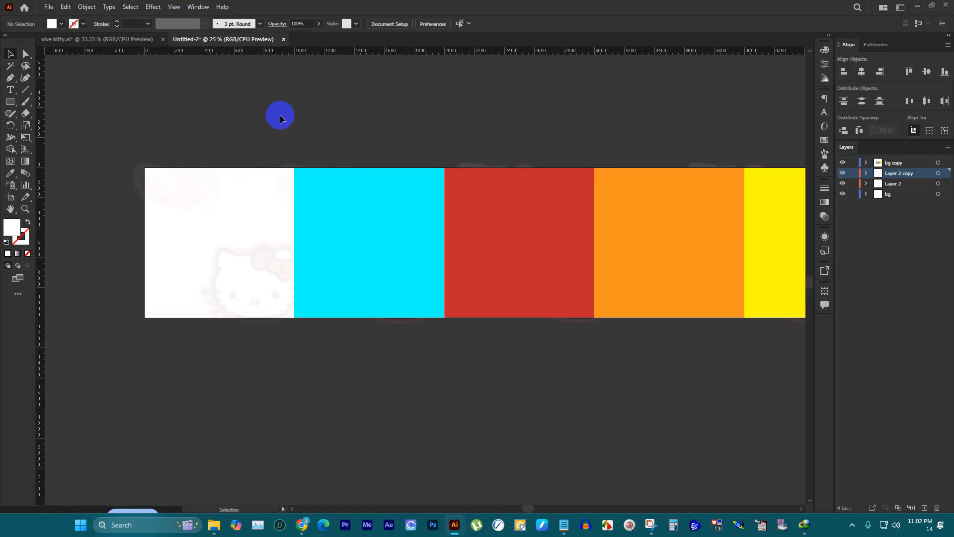
pyautogui.click(284, 40)
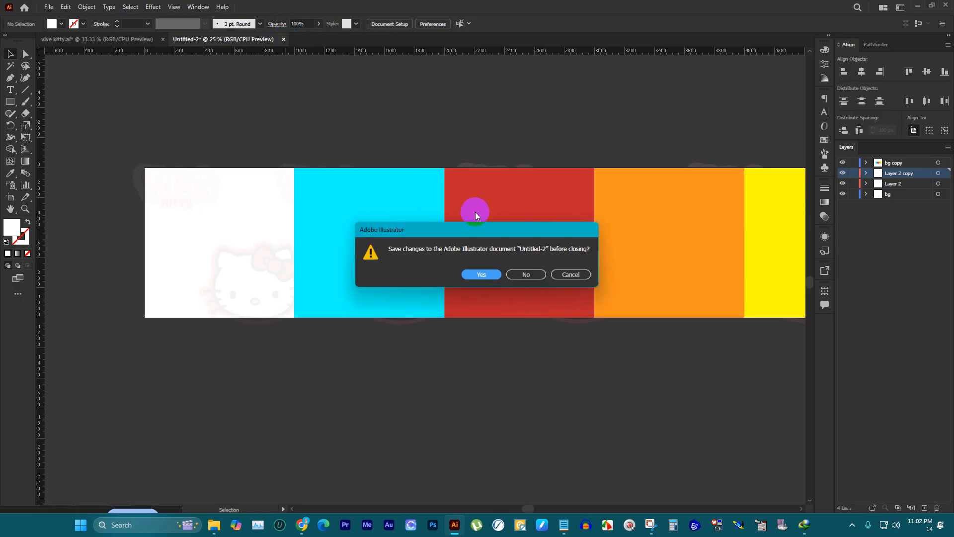
pyautogui.click(528, 275)
pyautogui.click(632, 233)
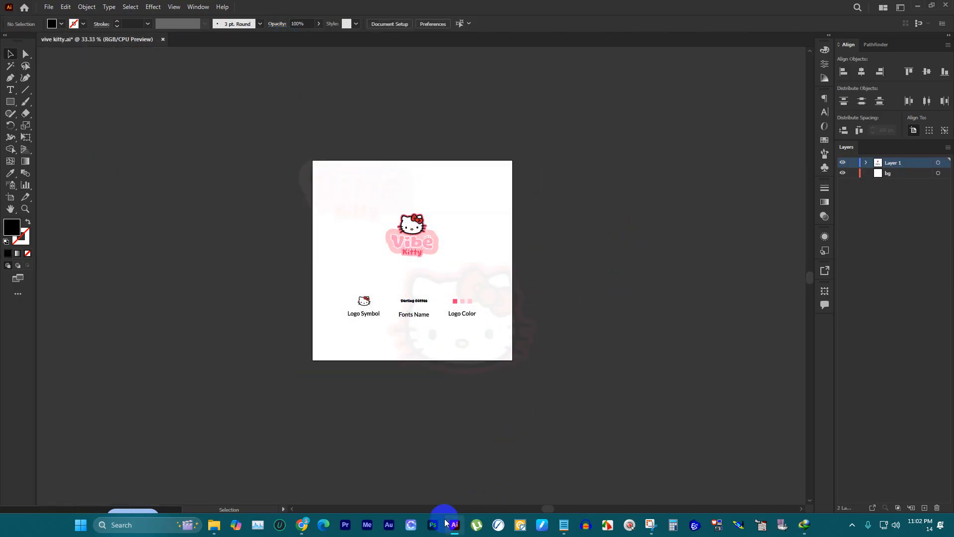
# Step: Switch to Photoshop and create a new document 5000 pixels wide and 1000 pixels high
pyautogui.click(432, 524)
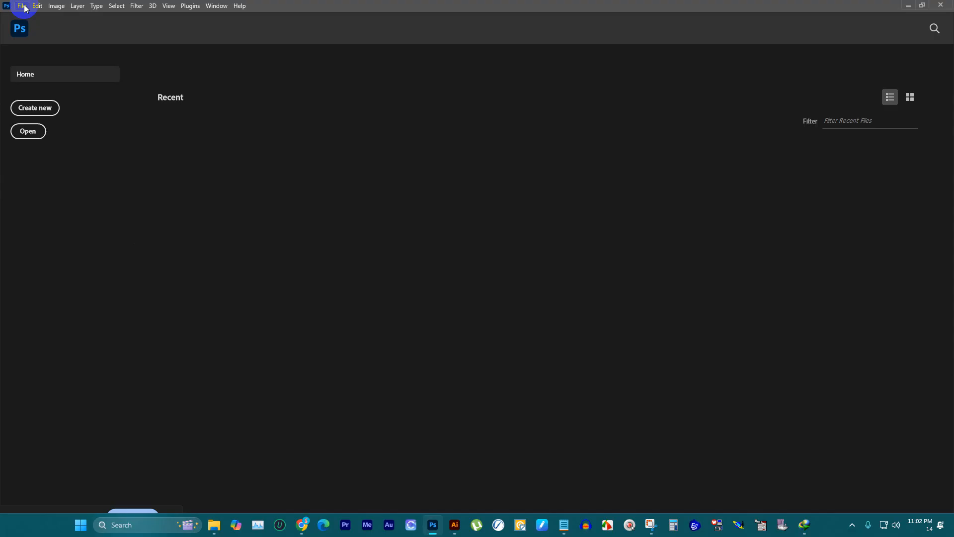
pyautogui.click(25, 6)
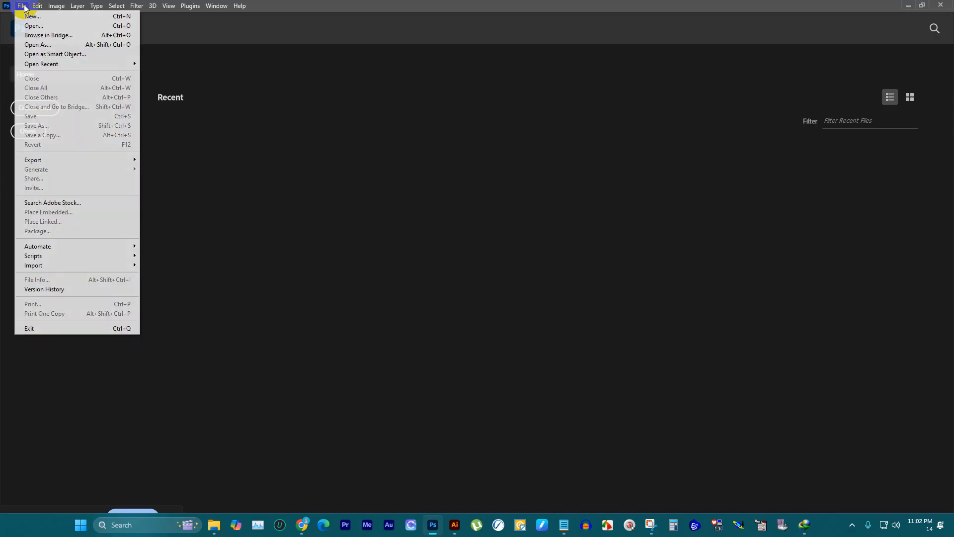
pyautogui.click(30, 17)
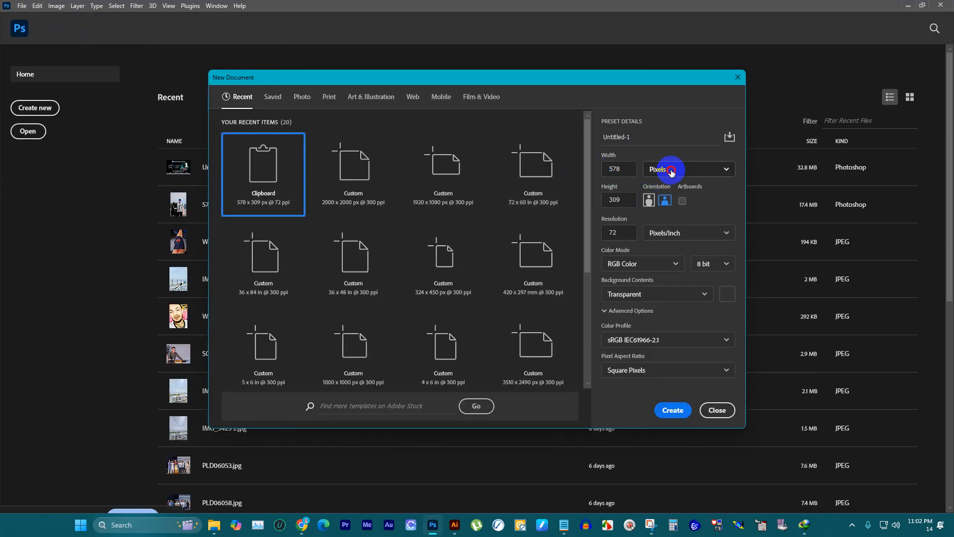
pyautogui.click(666, 169)
pyautogui.click(630, 169)
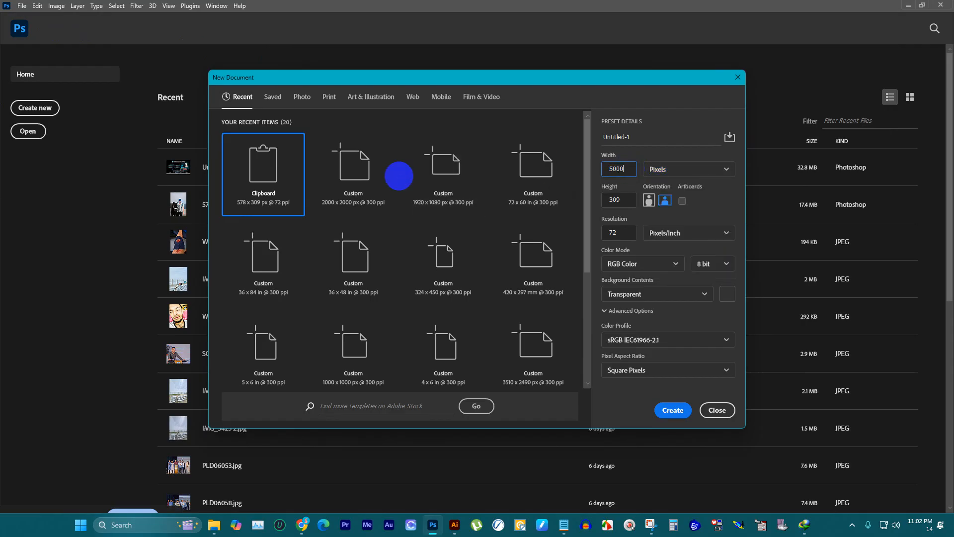
pyautogui.click(626, 199)
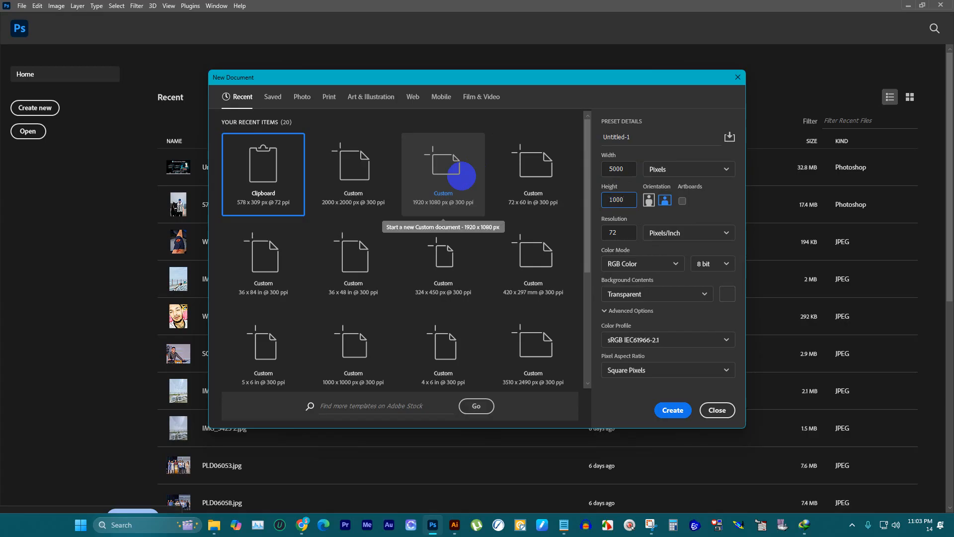
pyautogui.press('Return')
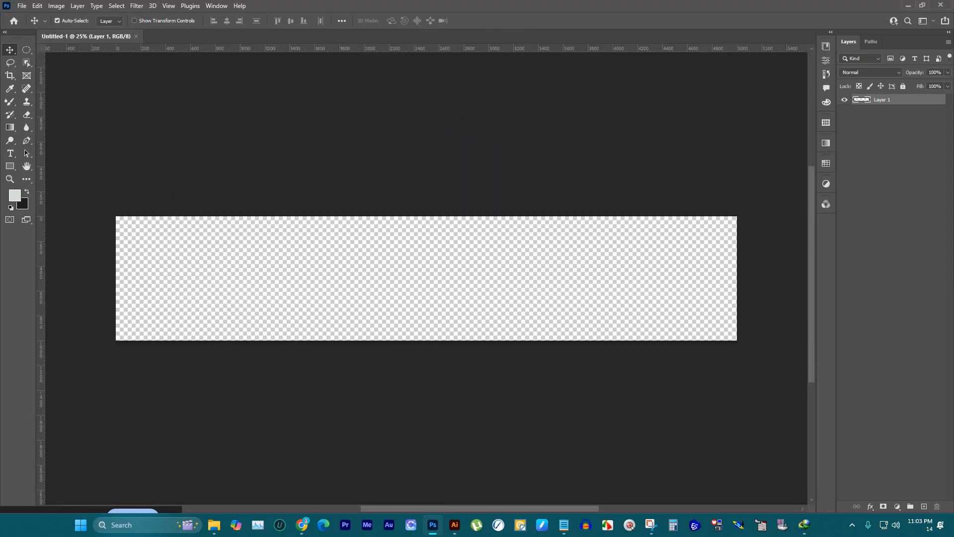
# Step: Add a Solid Color fill layer in white (ffffff) covering the canvas
pyautogui.click(897, 506)
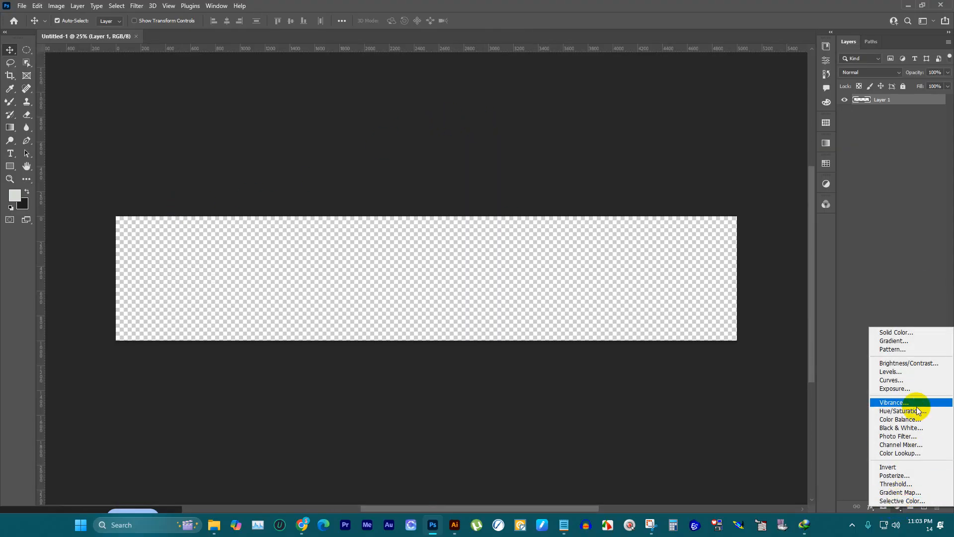
pyautogui.click(909, 329)
pyautogui.moveTo(668, 158); pyautogui.dragTo(571, 85)
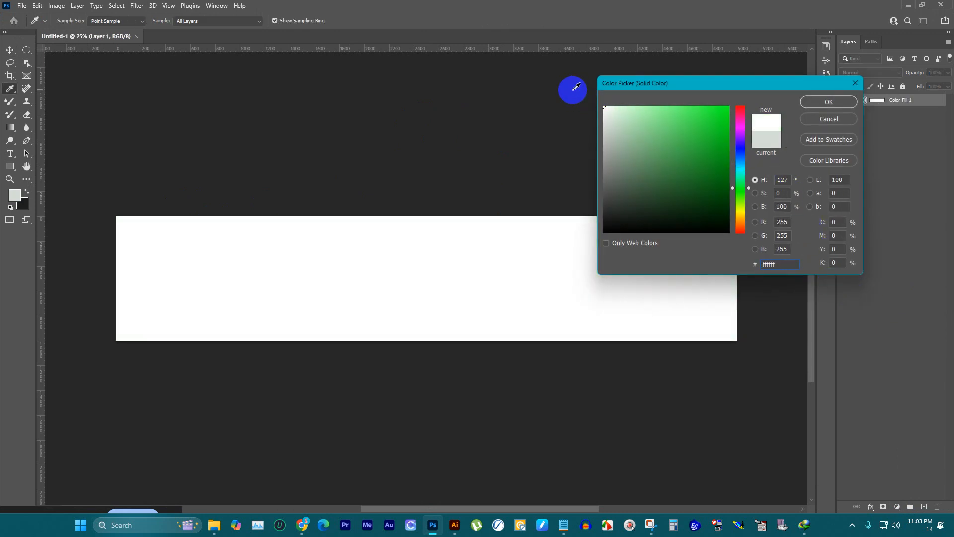
pyautogui.click(826, 102)
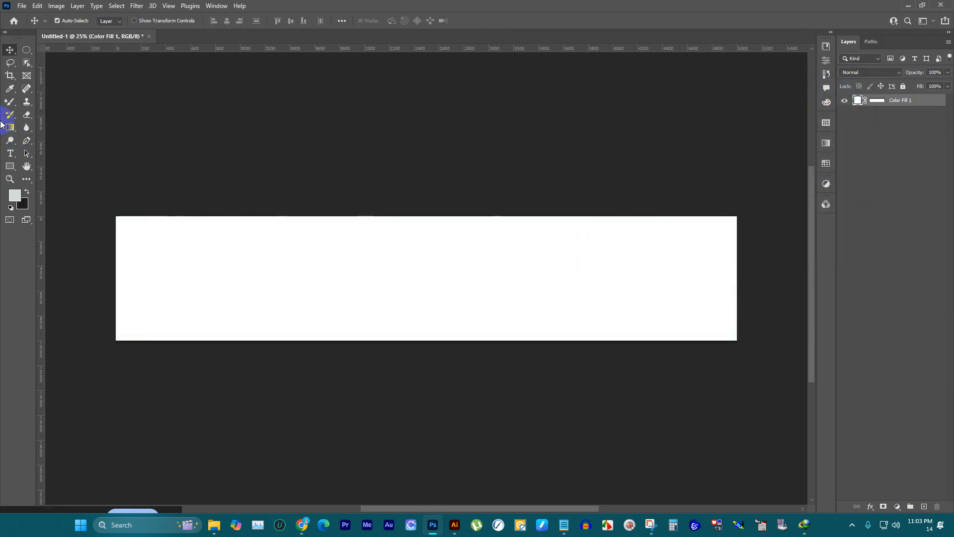
# Step: Create a 1000 × 1000 px rectangle shape near the canvas's left end
pyautogui.click(10, 166)
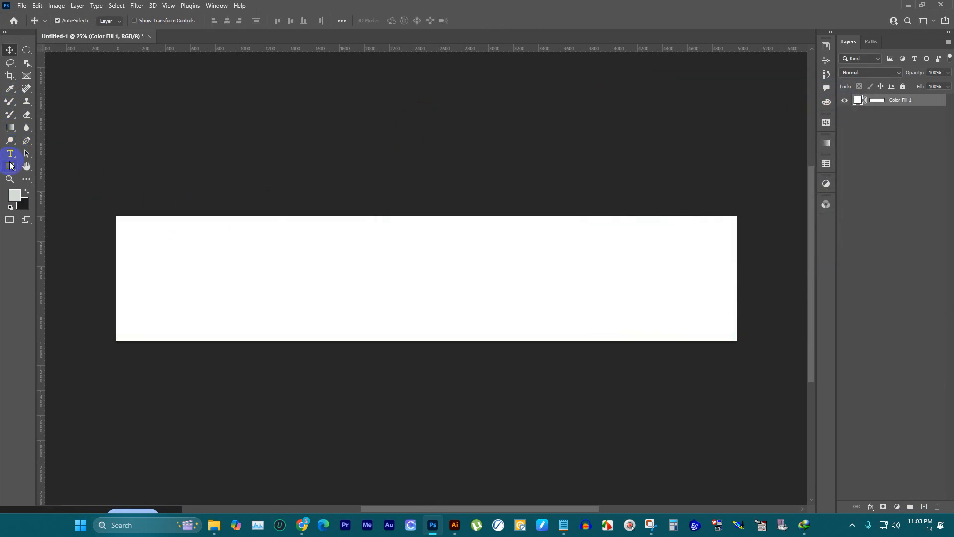
pyautogui.click(138, 252)
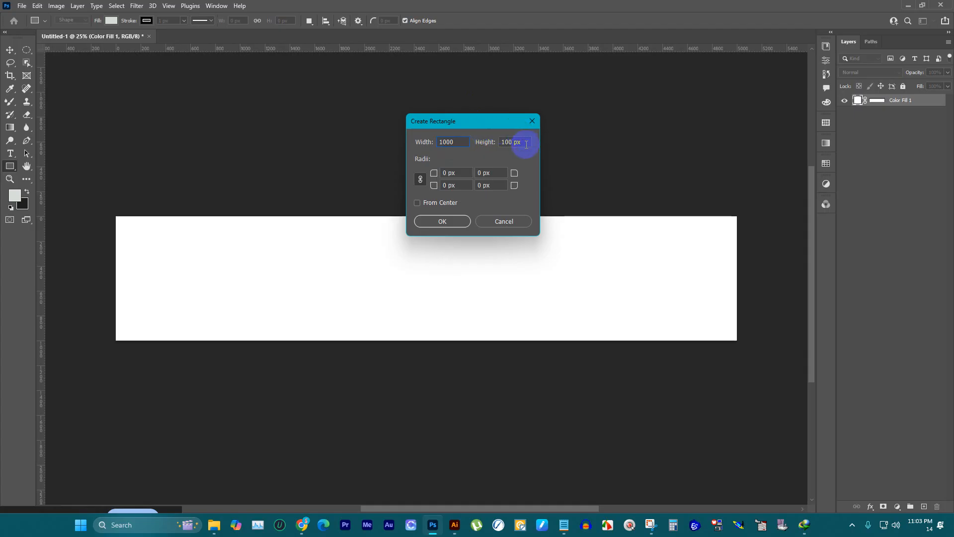
pyautogui.write('10')
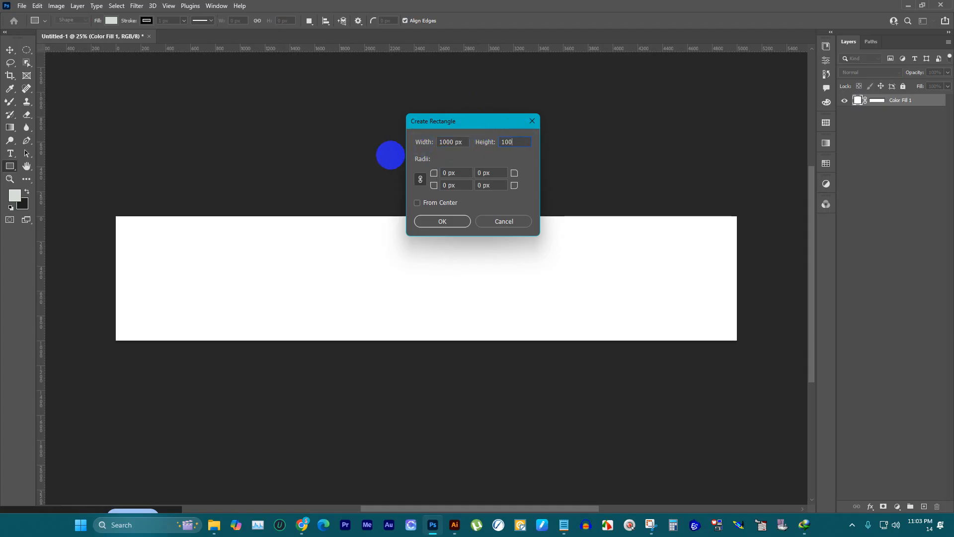
pyautogui.click(448, 222)
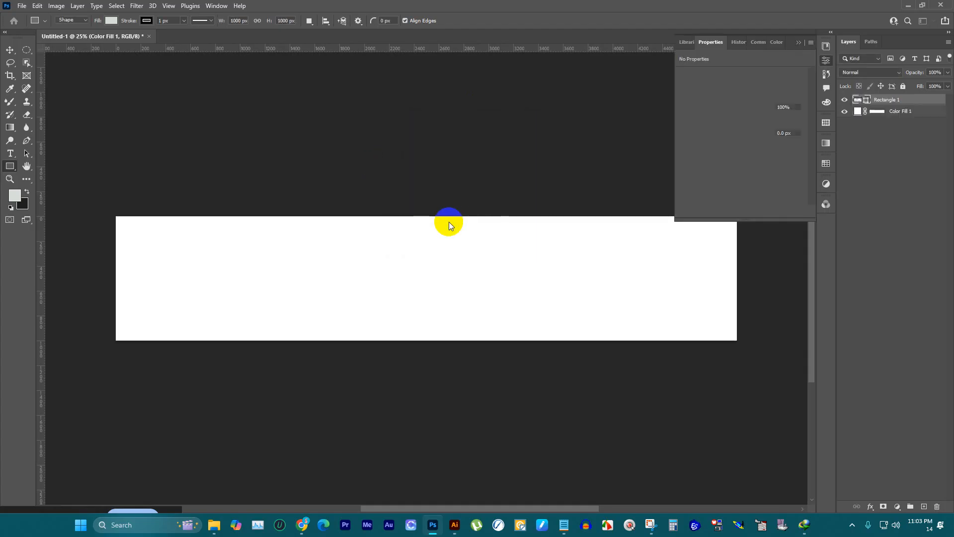
# Step: Align the rectangle to the canvas's top-left corner and place a vertical guide along its right edge at 1000 px
pyautogui.click(9, 50)
pyautogui.moveTo(171, 276); pyautogui.dragTo(148, 242)
pyautogui.moveTo(43, 200); pyautogui.dragTo(240, 193)
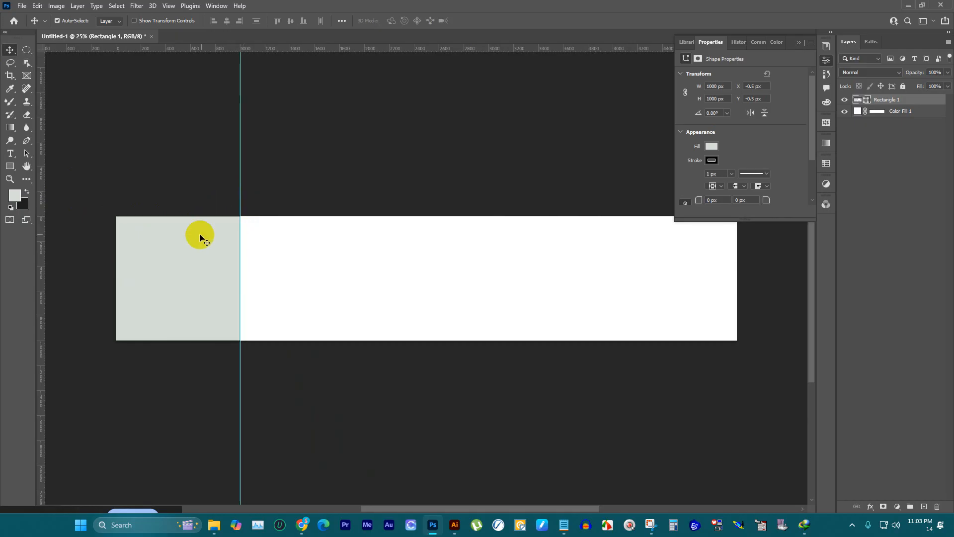
# Step: Shift the rectangle one panel at a time and place vertical guides along its right edge at 2000 and 3000 px
pyautogui.moveTo(198, 234); pyautogui.dragTo(309, 231)
pyautogui.moveTo(45, 172); pyautogui.dragTo(364, 194)
pyautogui.moveTo(322, 234); pyautogui.dragTo(437, 232)
pyautogui.moveTo(38, 199); pyautogui.dragTo(488, 202)
pyautogui.scroll(-1, 216, 250)
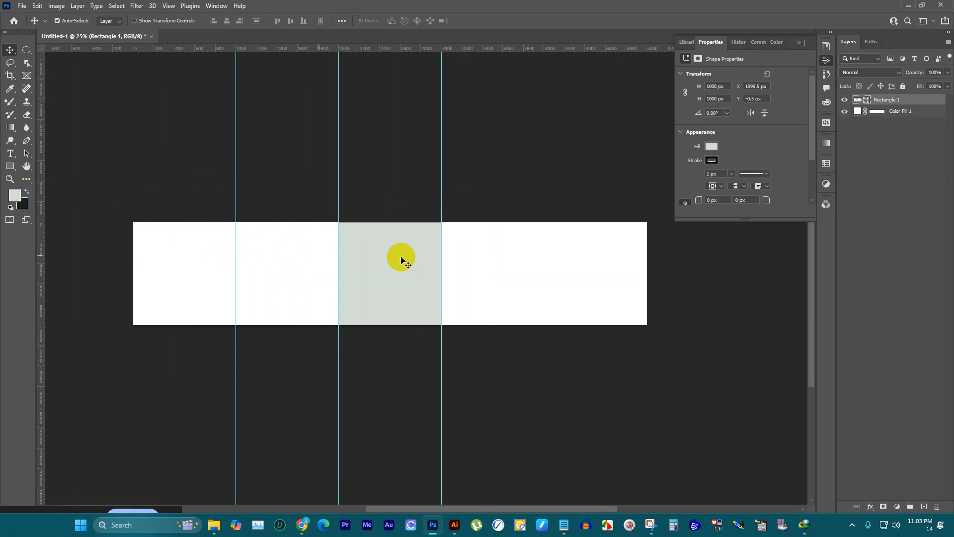
pyautogui.moveTo(42, 181); pyautogui.dragTo(134, 204)
pyautogui.click(256, 204)
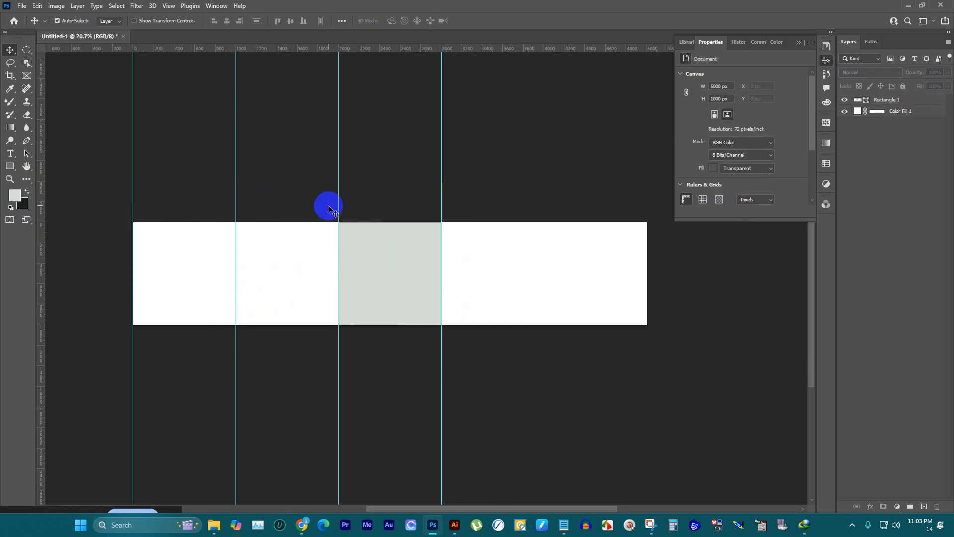
pyautogui.hotkey('ctrl', 'z')
# Step: Move the rectangle to the fourth panel to place a vertical guide at 4000 px, and delete the rectangle
pyautogui.moveTo(400, 257); pyautogui.dragTo(502, 258)
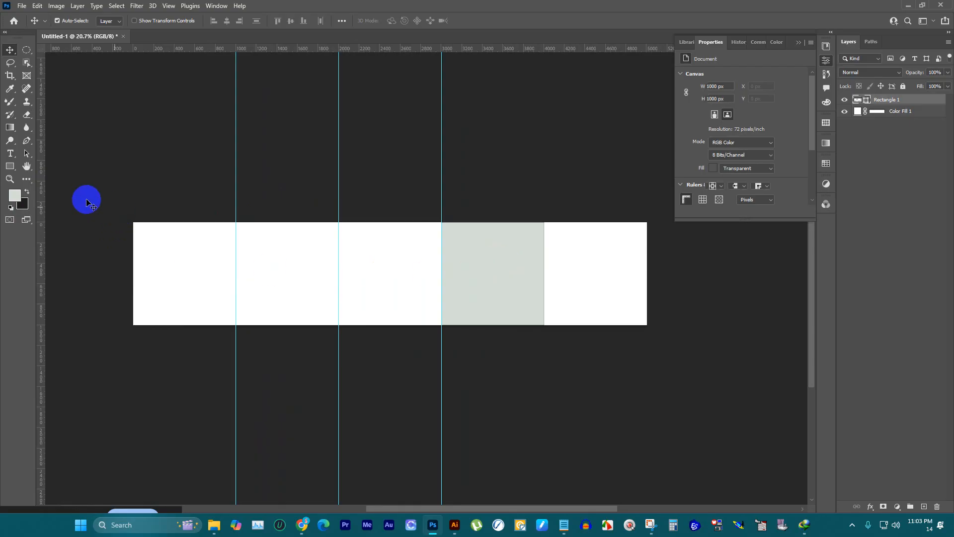
pyautogui.moveTo(41, 178); pyautogui.dragTo(549, 198)
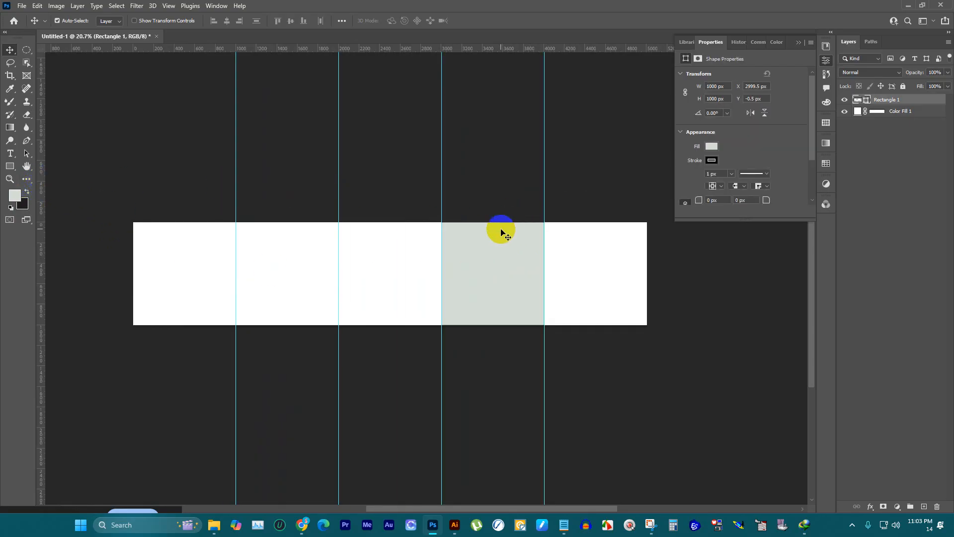
pyautogui.moveTo(500, 230); pyautogui.dragTo(511, 215)
pyautogui.press('Delete')
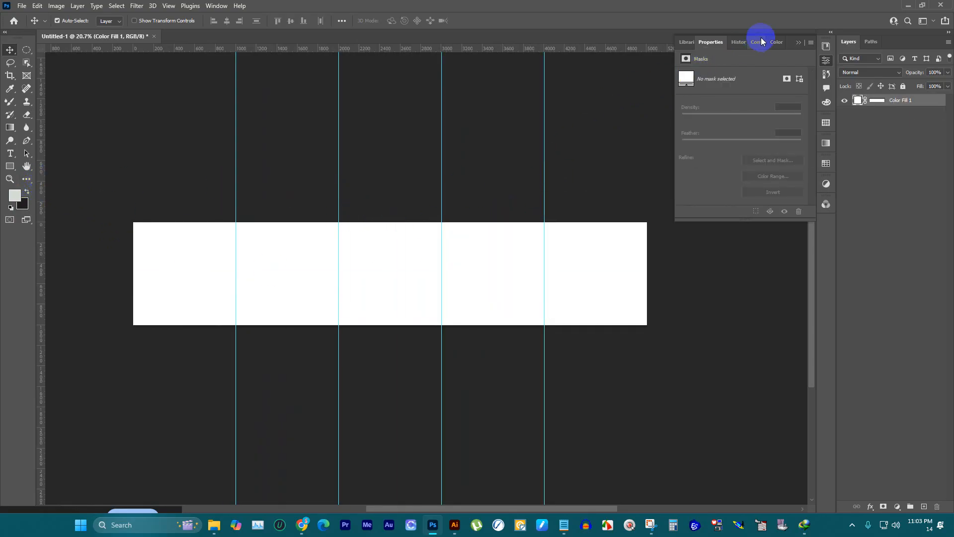
pyautogui.click(798, 43)
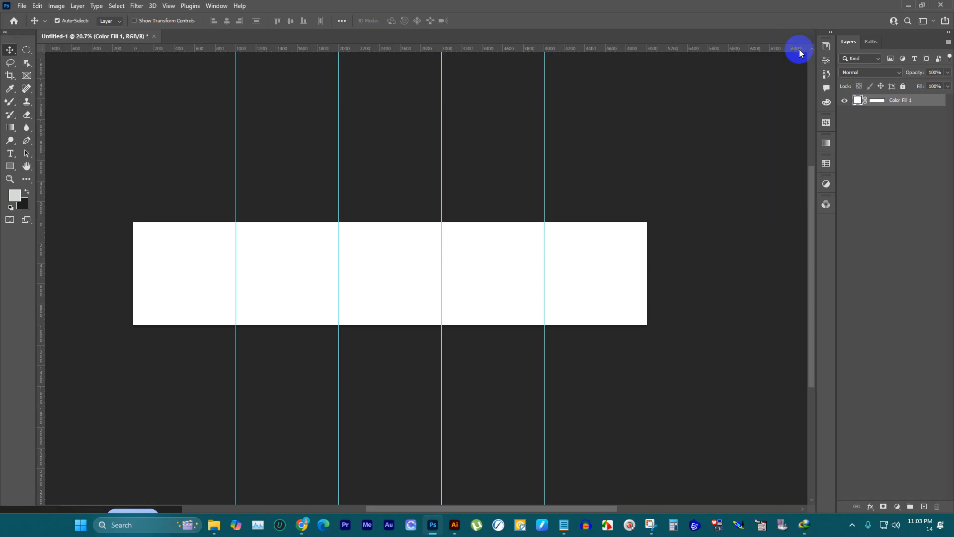
pyautogui.moveTo(125, 153); pyautogui.dragTo(684, 377)
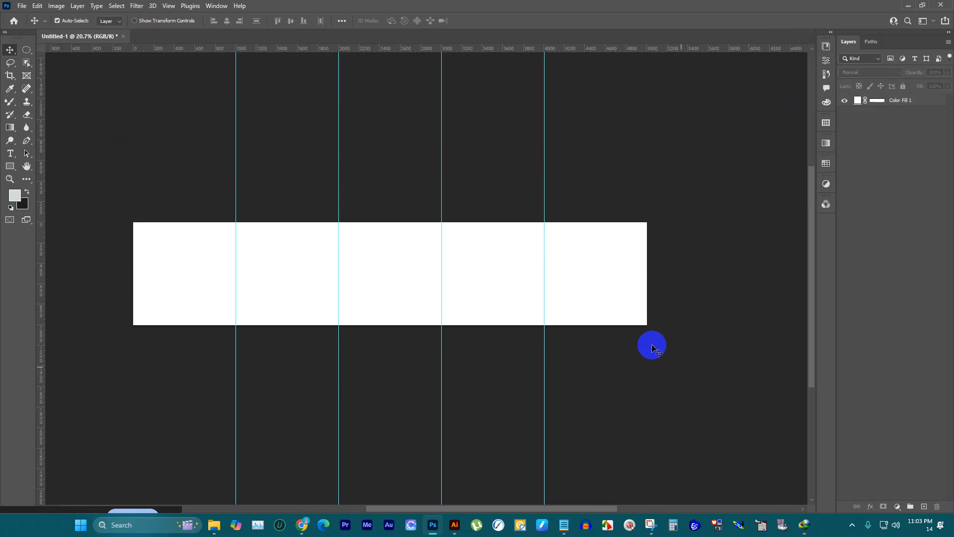
pyautogui.rightClick(533, 144)
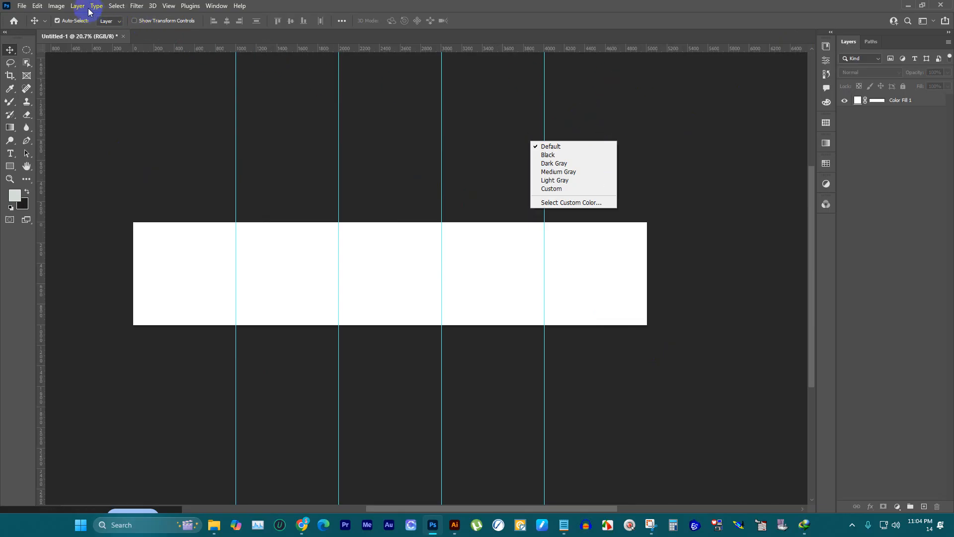
pyautogui.click(47, 7)
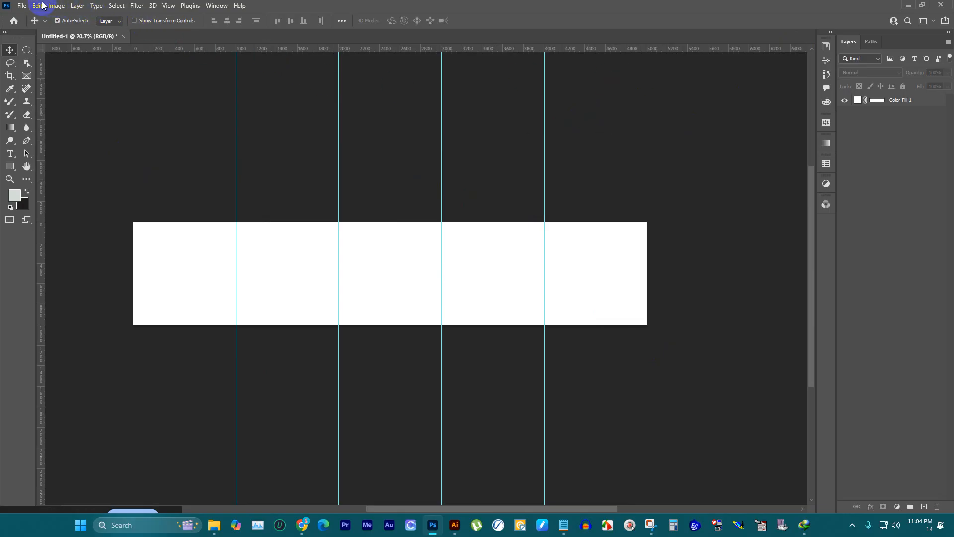
pyautogui.click(20, 6)
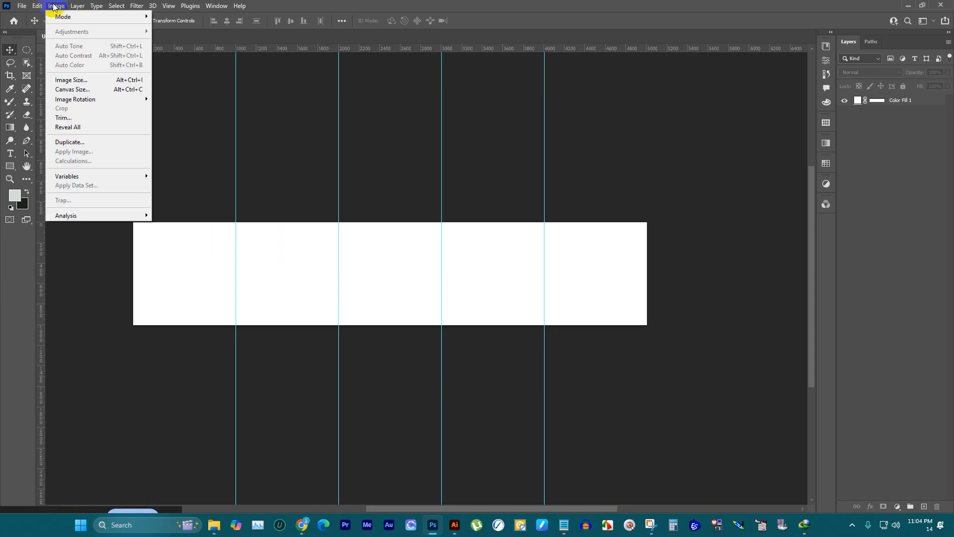
pyautogui.moveTo(38, 4)
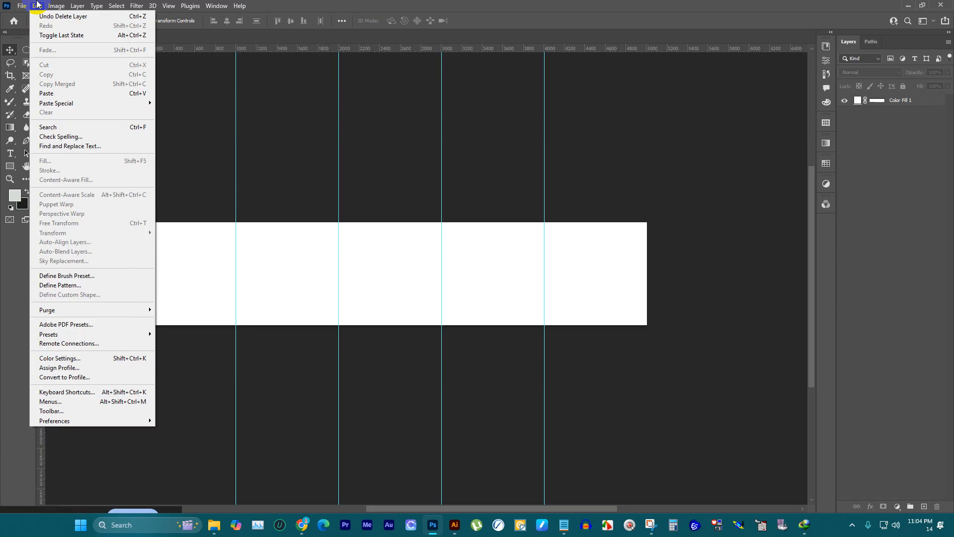
pyautogui.click(22, 5)
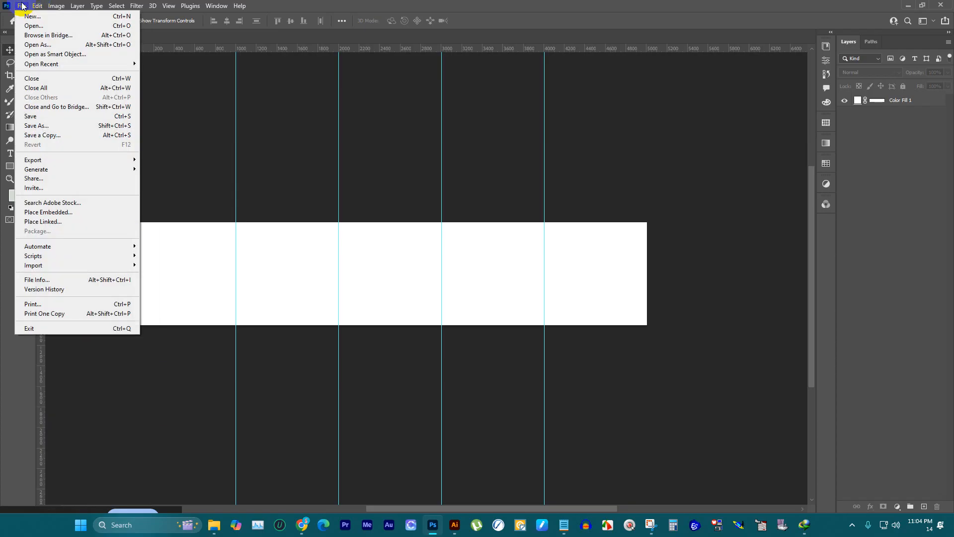
pyautogui.moveTo(37, 5)
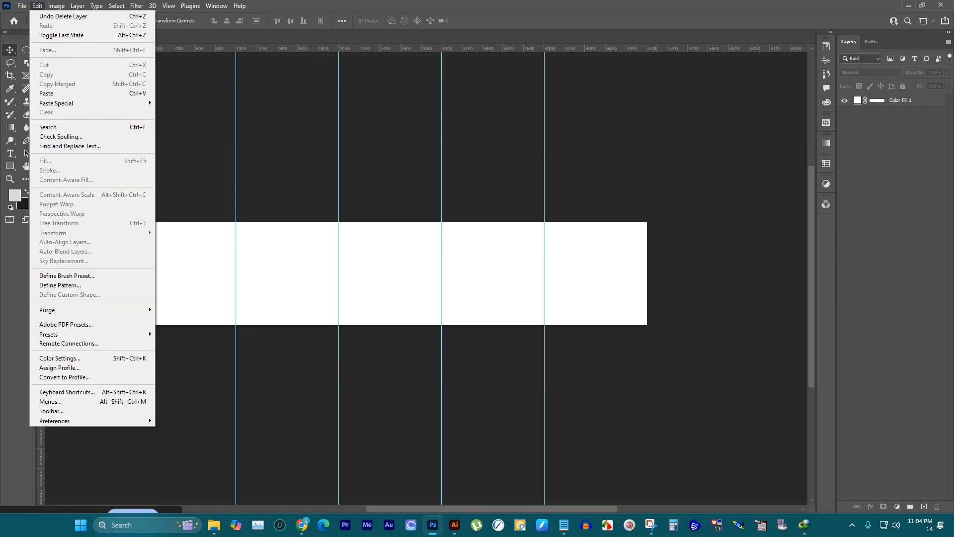
pyautogui.hotkey('alt', 'Tab')
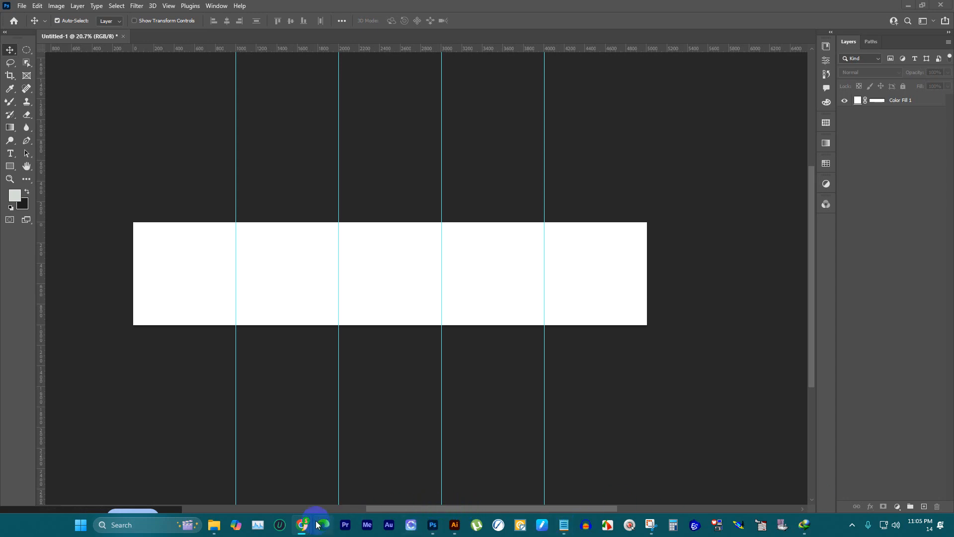
# Step: Switch to the Google Meet call to mute the microphone, and close the Internet Download Manager warning with its web page
pyautogui.moveTo(302, 525)
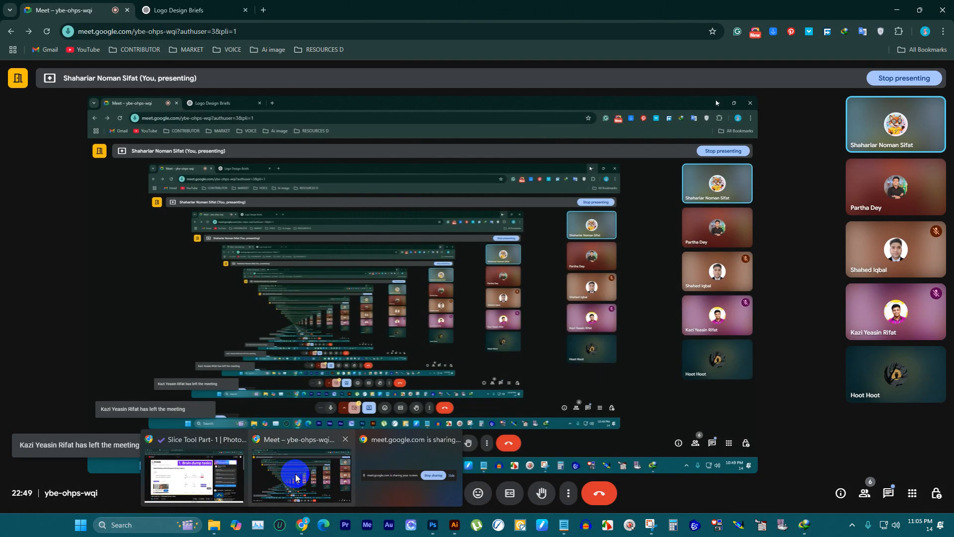
pyautogui.click(305, 488)
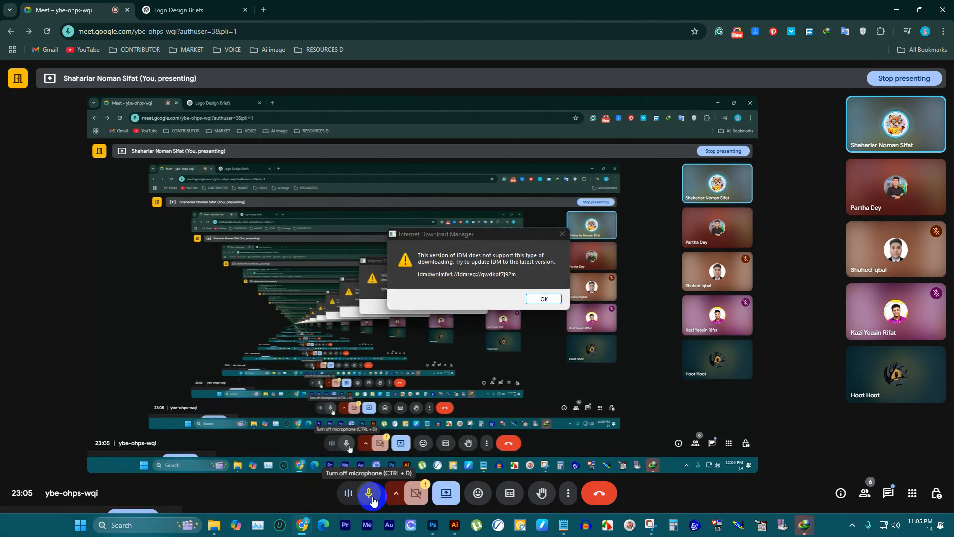
pyautogui.click(372, 496)
pyautogui.click(567, 235)
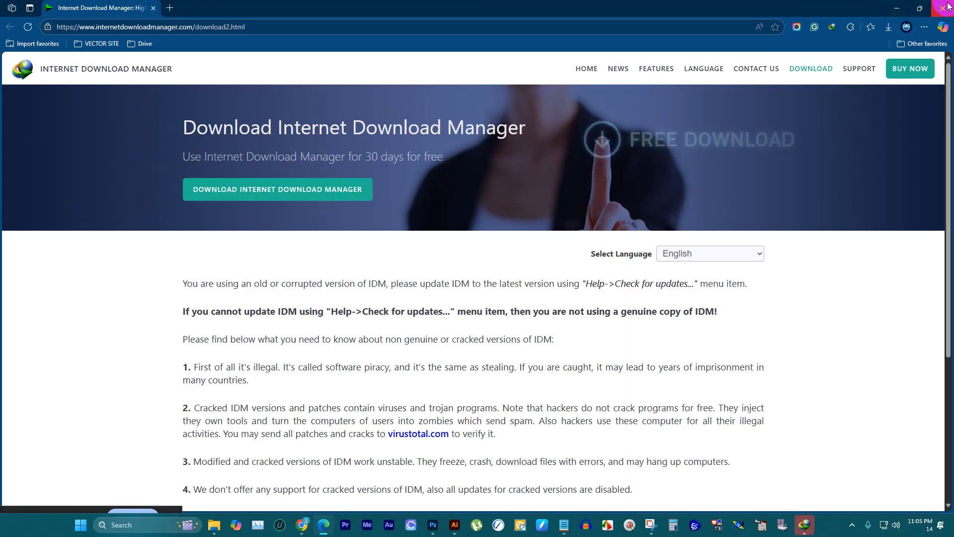
pyautogui.click(943, 8)
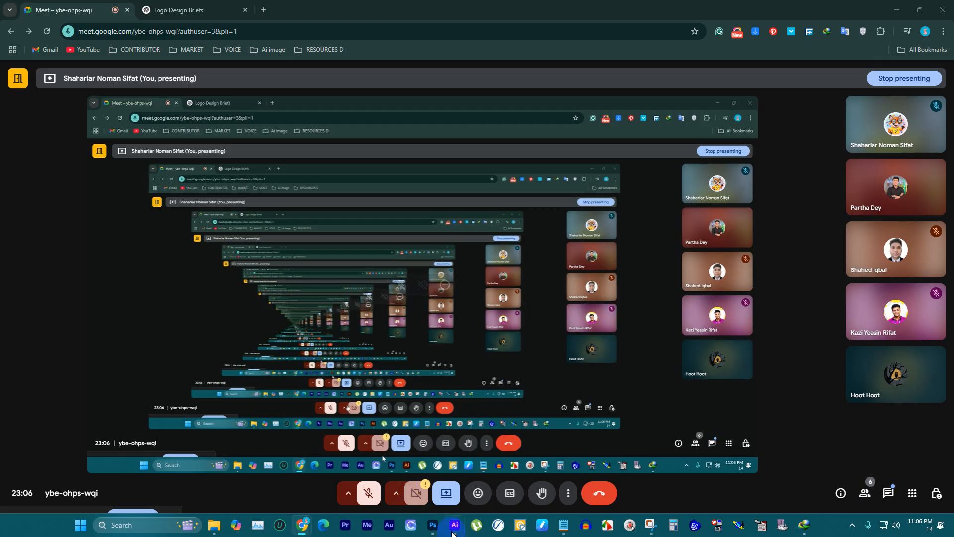
# Step: Switch to Photoshop and look through the crop and eraser tools for a way to slice the canvas
pyautogui.click(432, 524)
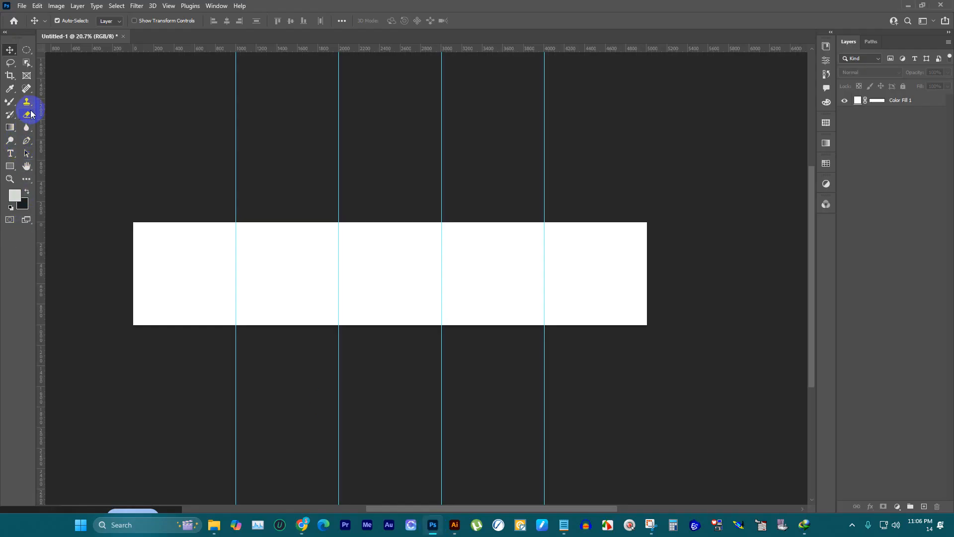
pyautogui.press('c')
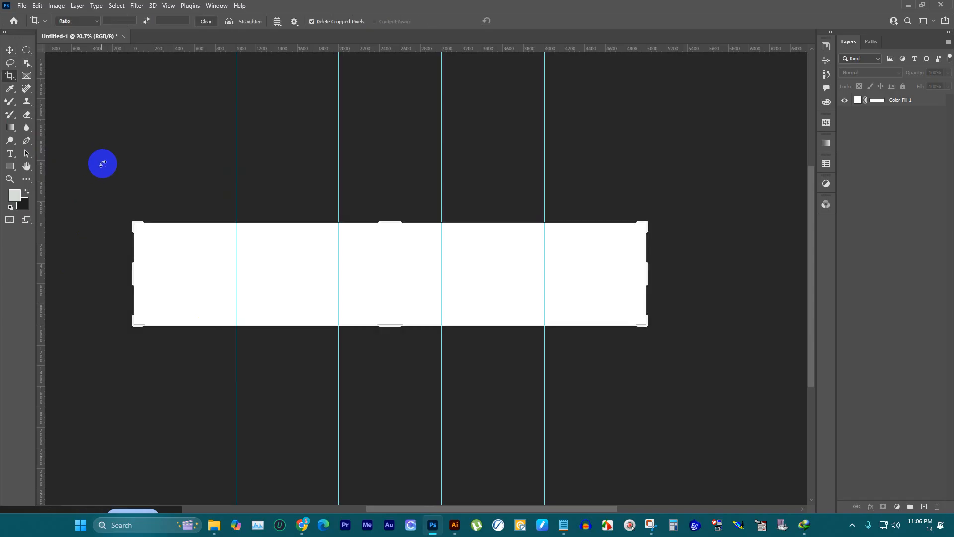
pyautogui.click(10, 50)
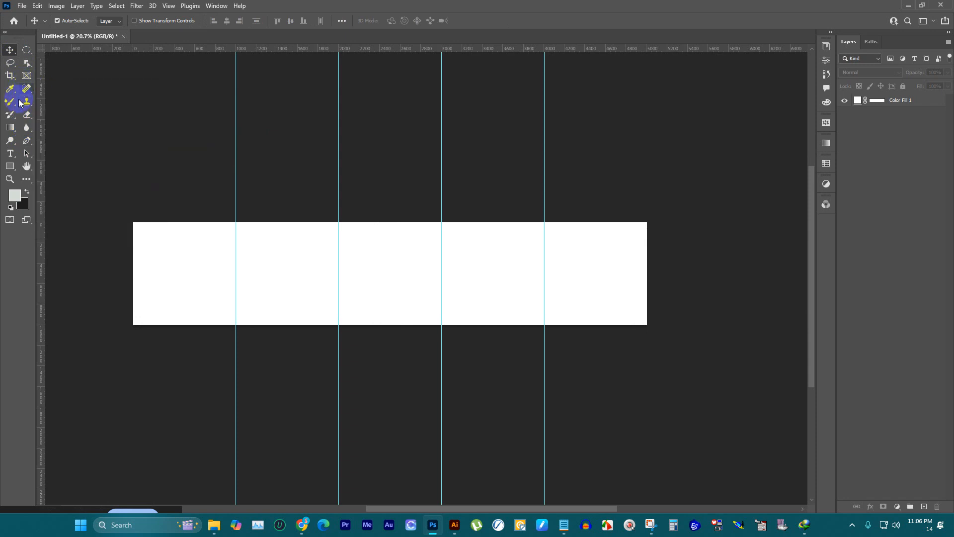
pyautogui.click(27, 116)
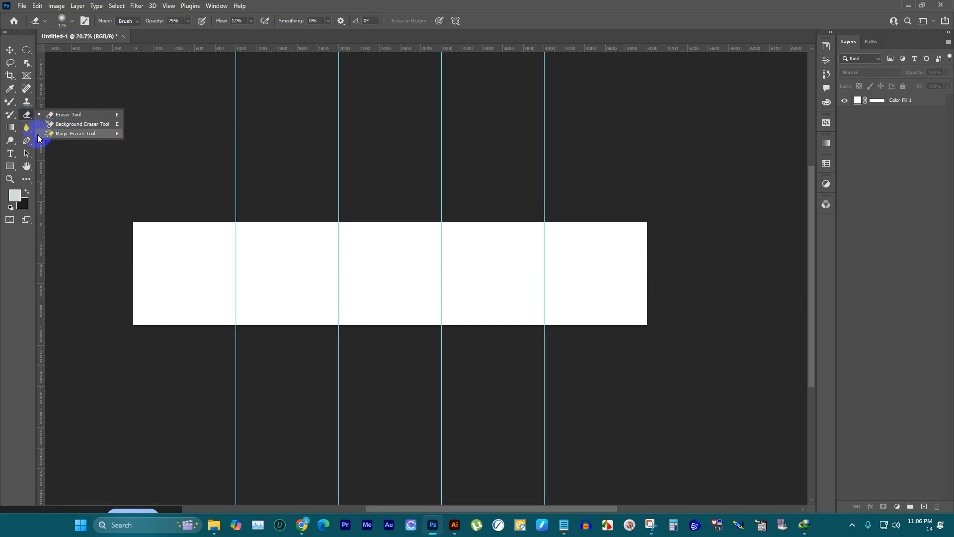
pyautogui.click(43, 153)
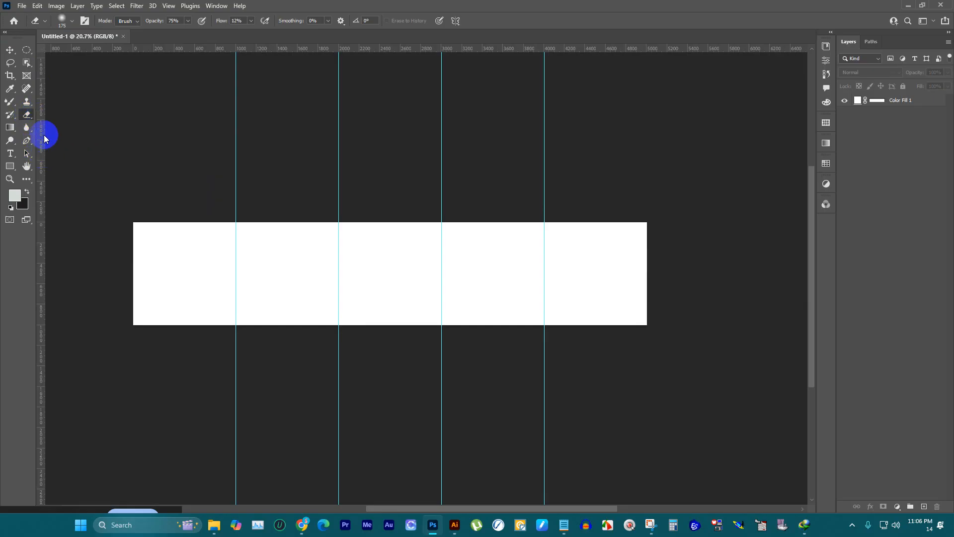
pyautogui.click(9, 49)
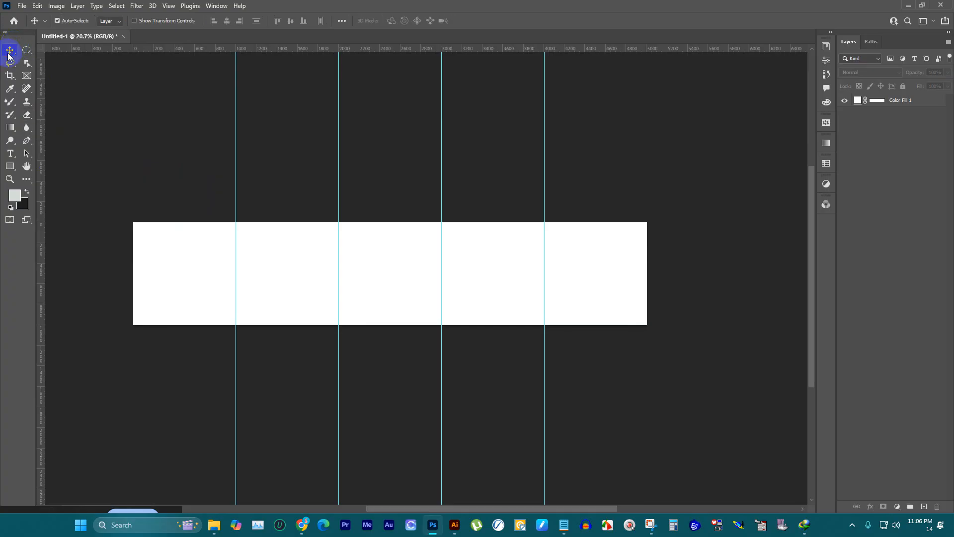
# Step: Try slicing the canvas along its vertical guides with the Slice tool, and undo the slices
pyautogui.press('c')
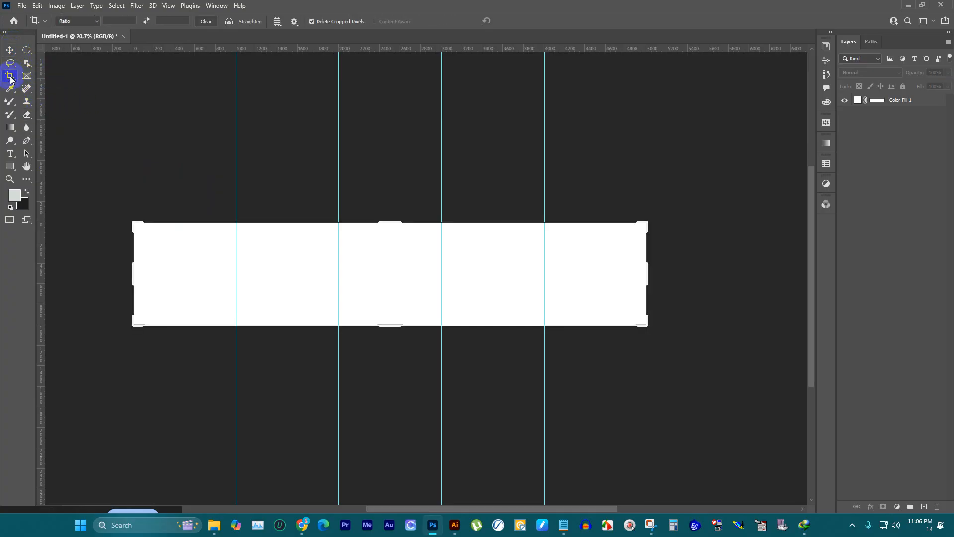
pyautogui.moveTo(10, 75); pyautogui.dragTo(48, 101)
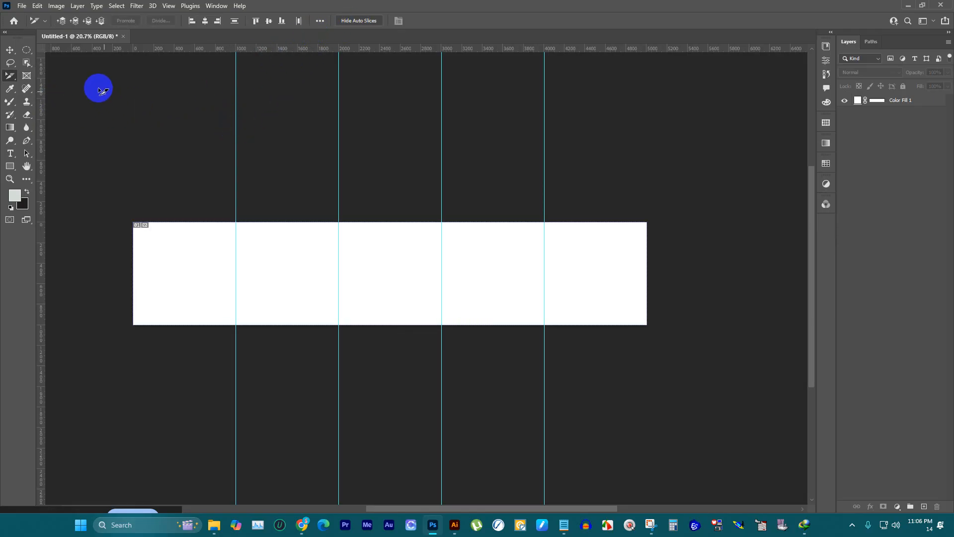
pyautogui.click(16, 78)
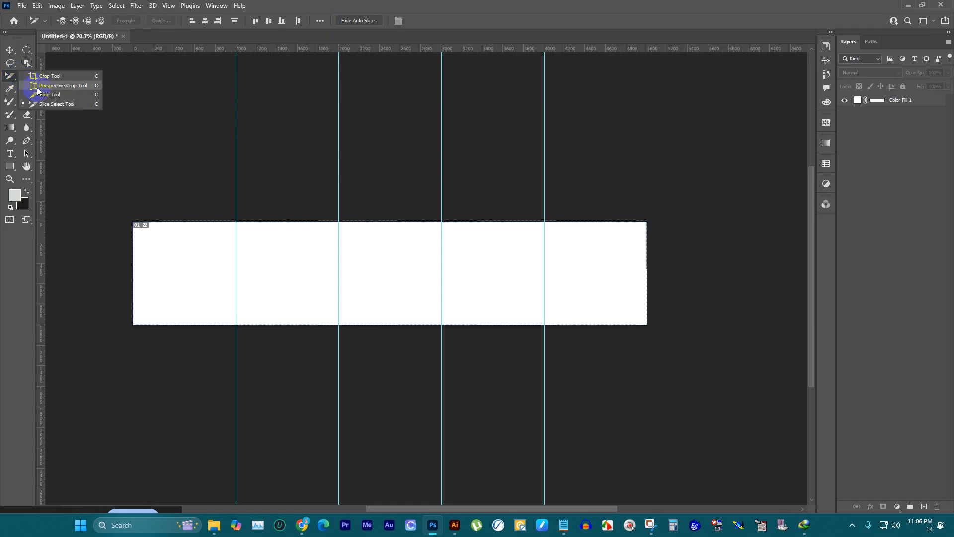
pyautogui.click(45, 93)
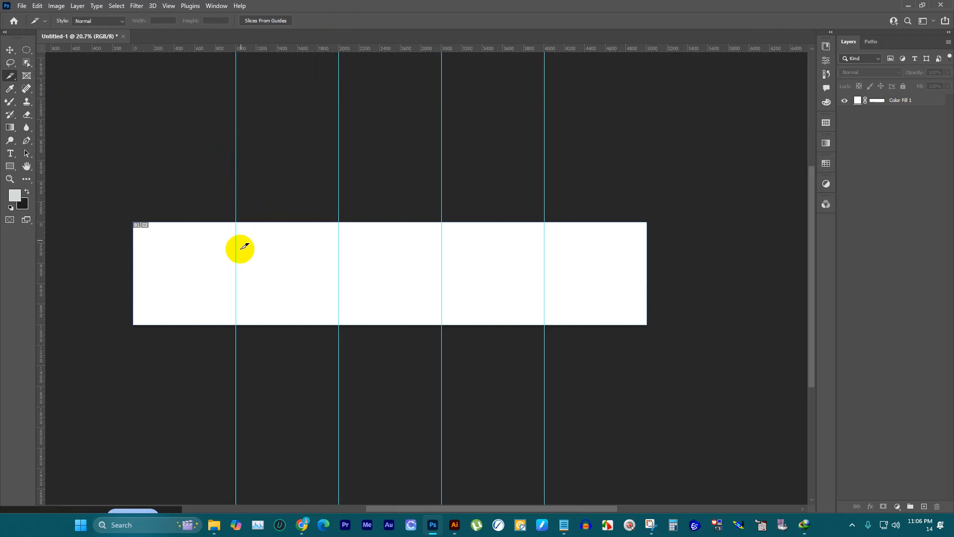
pyautogui.moveTo(235, 241); pyautogui.dragTo(234, 224)
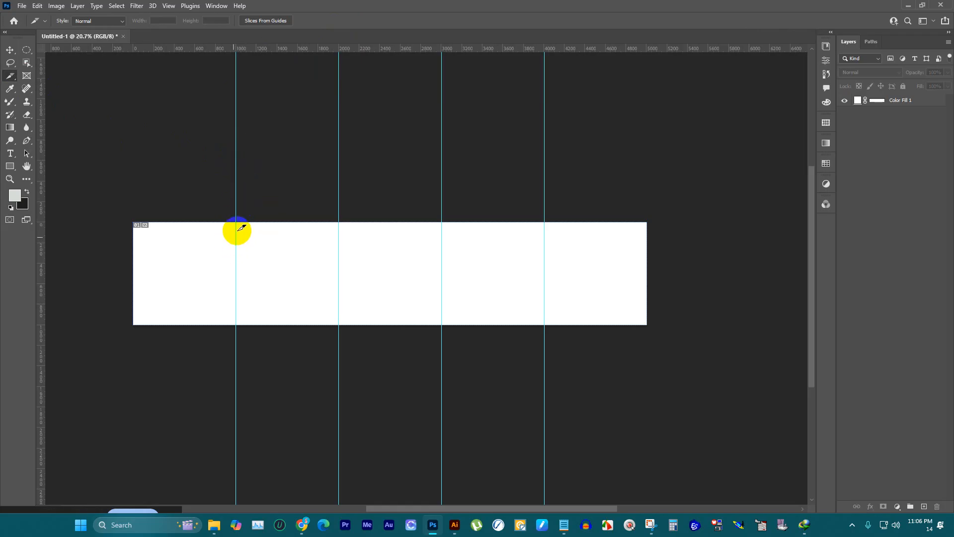
pyautogui.click(275, 22)
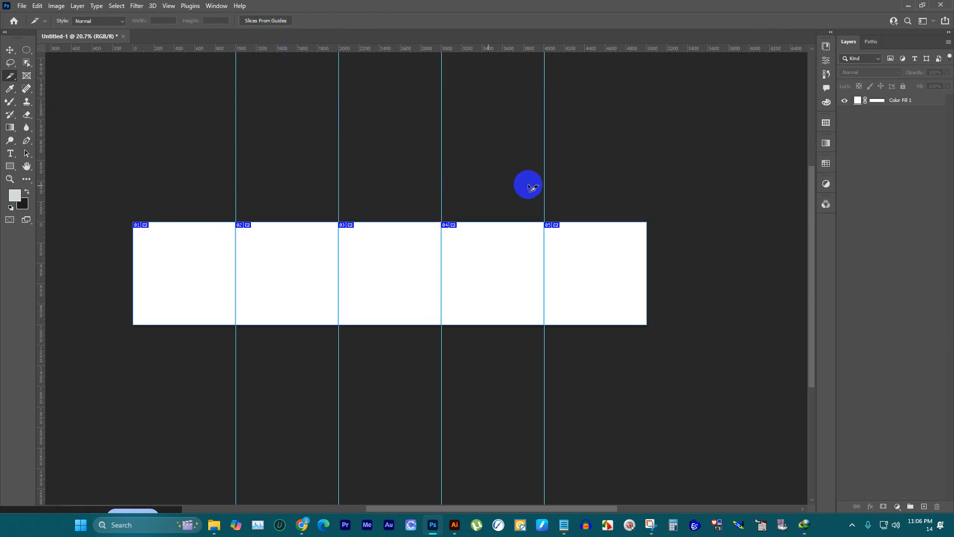
pyautogui.hotkey('ctrl', 'z')
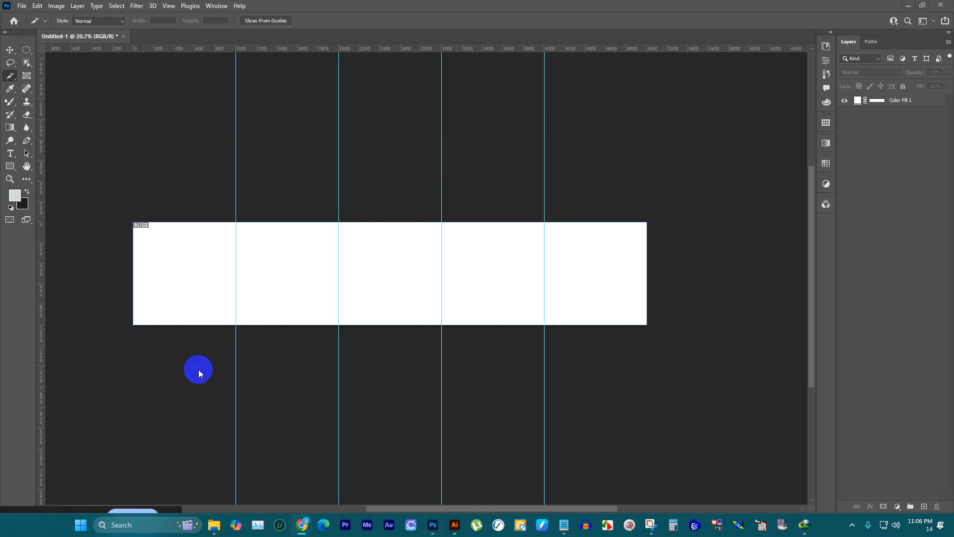
# Step: Bring up the Google Meet call to check it, and minimize its window to return to Photoshop
pyautogui.moveTo(302, 524)
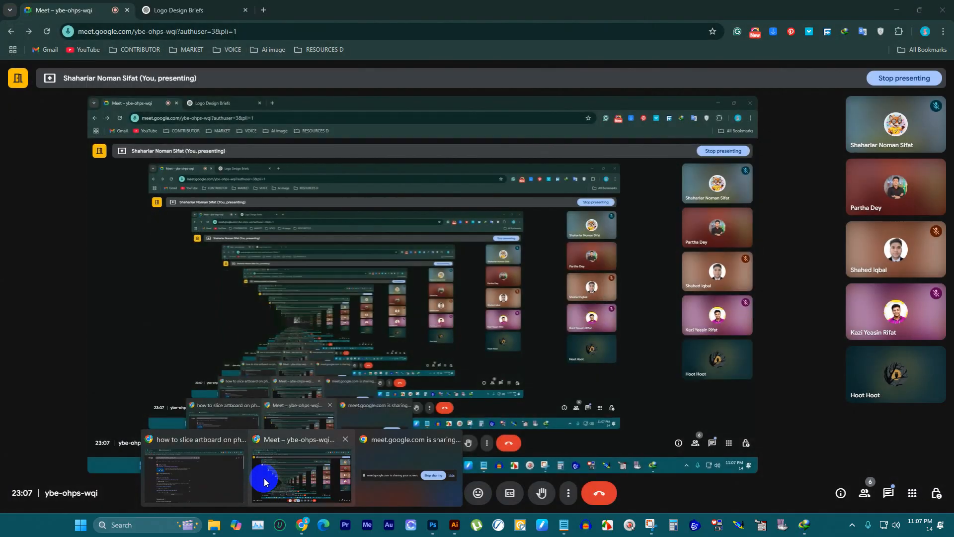
pyautogui.click(278, 477)
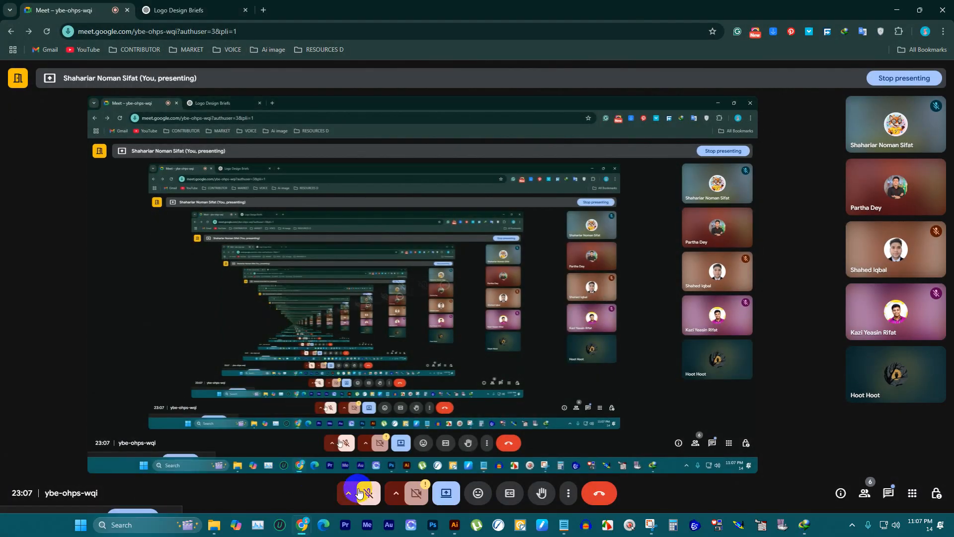
pyautogui.click(897, 10)
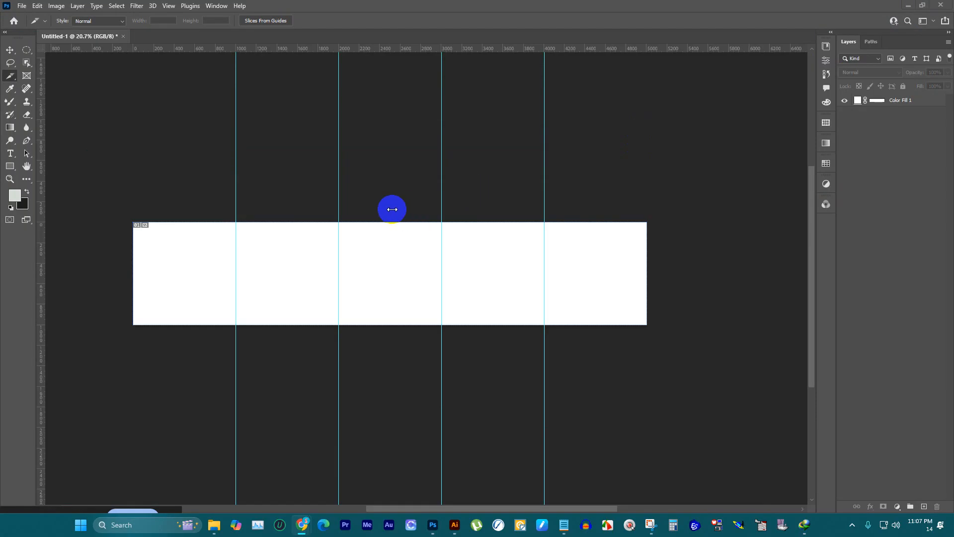
# Step: Create slices from the canvas's vertical guides with the Slice tool, and add a new empty layer
pyautogui.scroll(2, 222, 257)
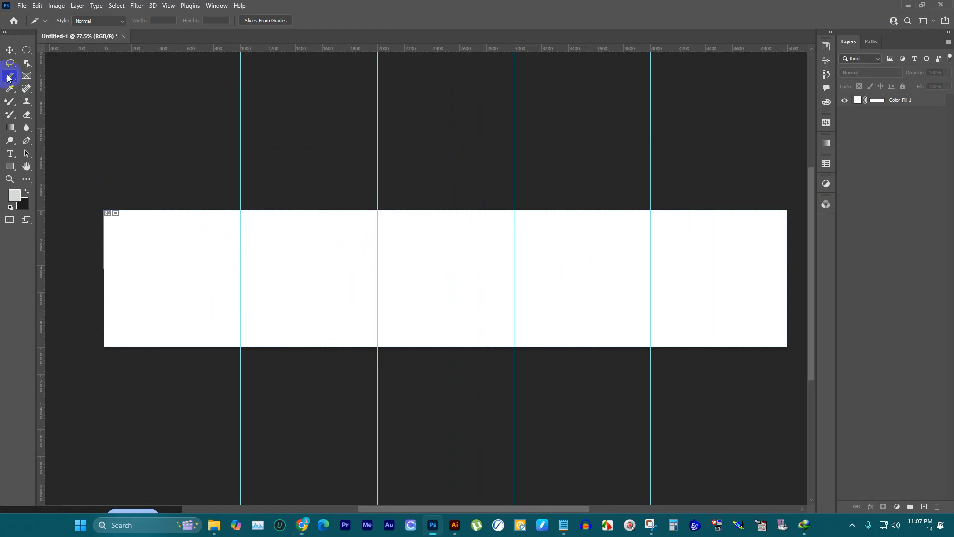
pyautogui.moveTo(8, 78); pyautogui.dragTo(62, 94)
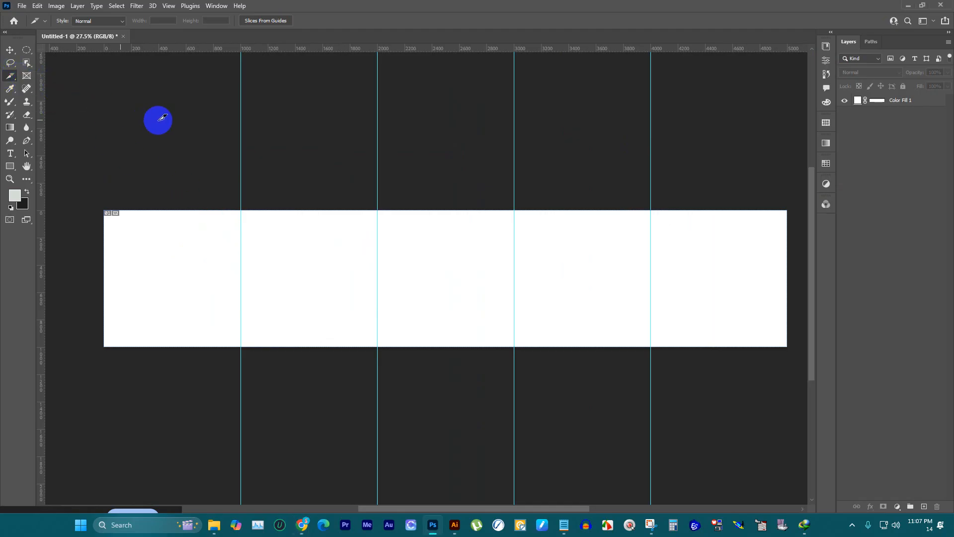
pyautogui.click(276, 21)
pyautogui.hotkey('ctrl', '-')
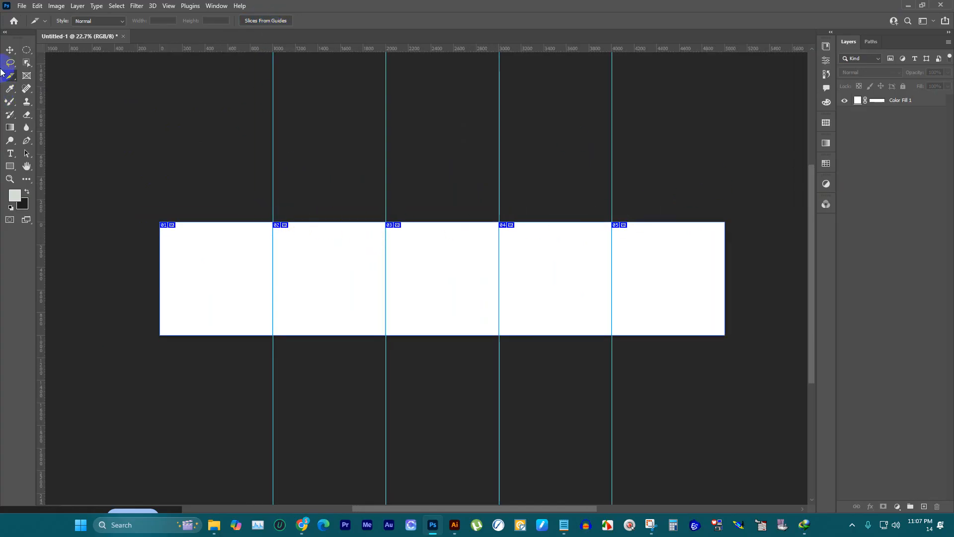
pyautogui.press('v')
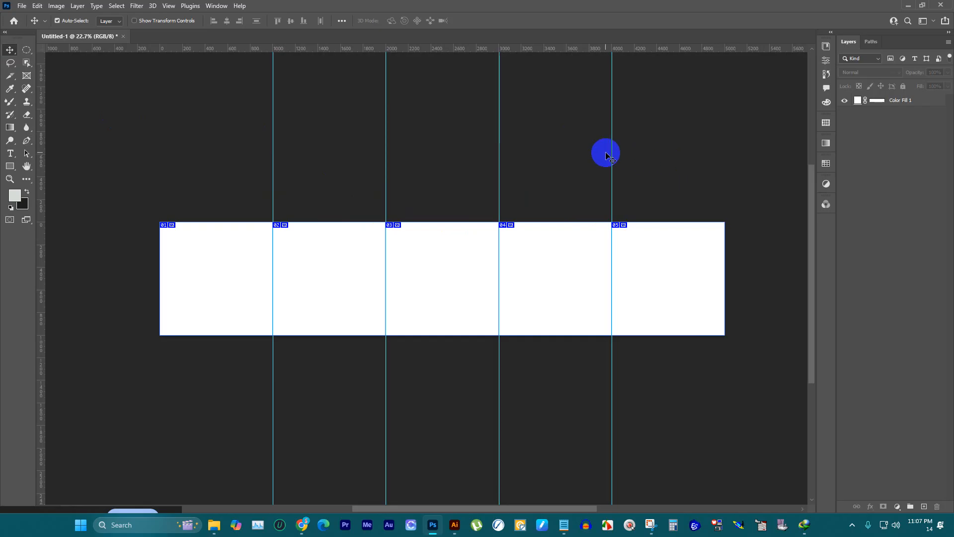
pyautogui.click(922, 504)
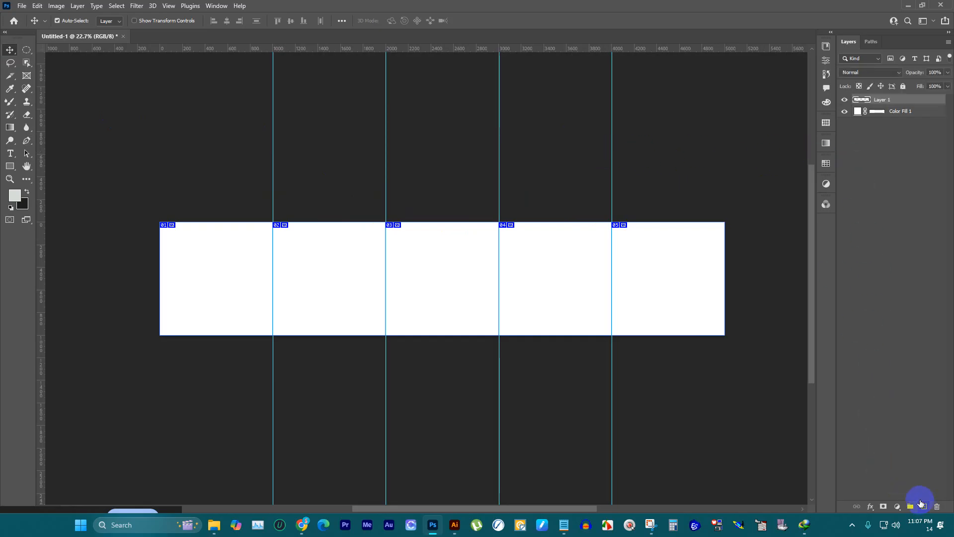
# Step: Switch to the vive kitty artwork in Illustrator and delete the logo with its symbol, font and color items, keeping the faded background art
pyautogui.click(455, 524)
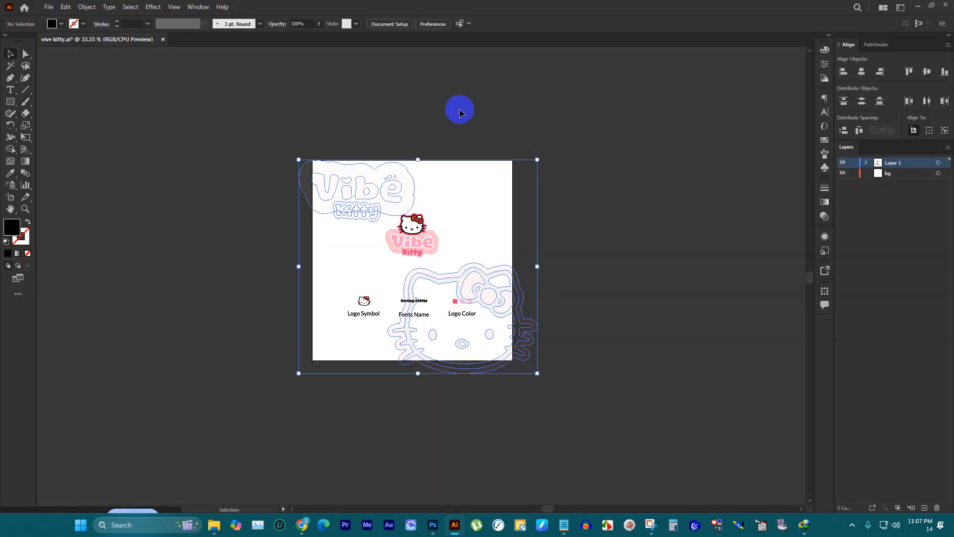
pyautogui.click(425, 239)
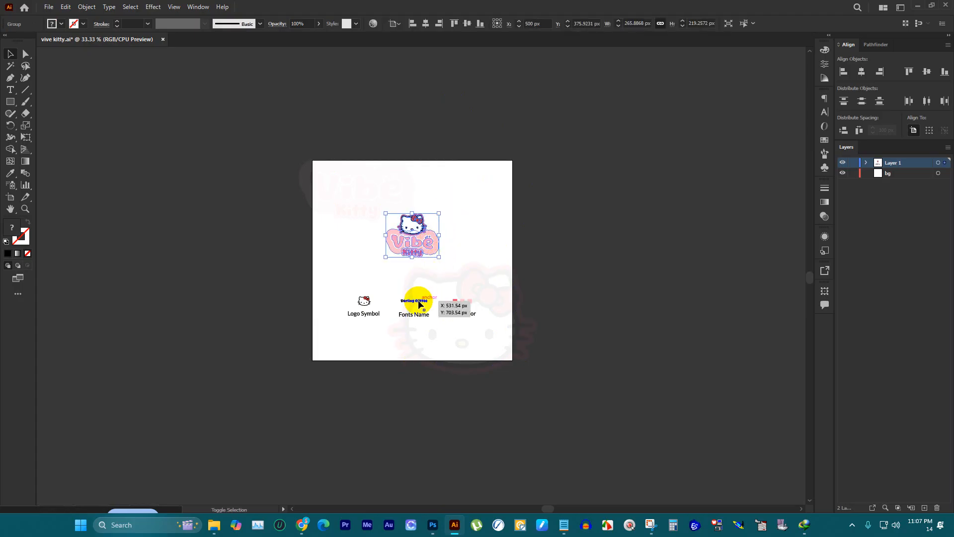
pyautogui.click(367, 302)
pyautogui.press('Delete')
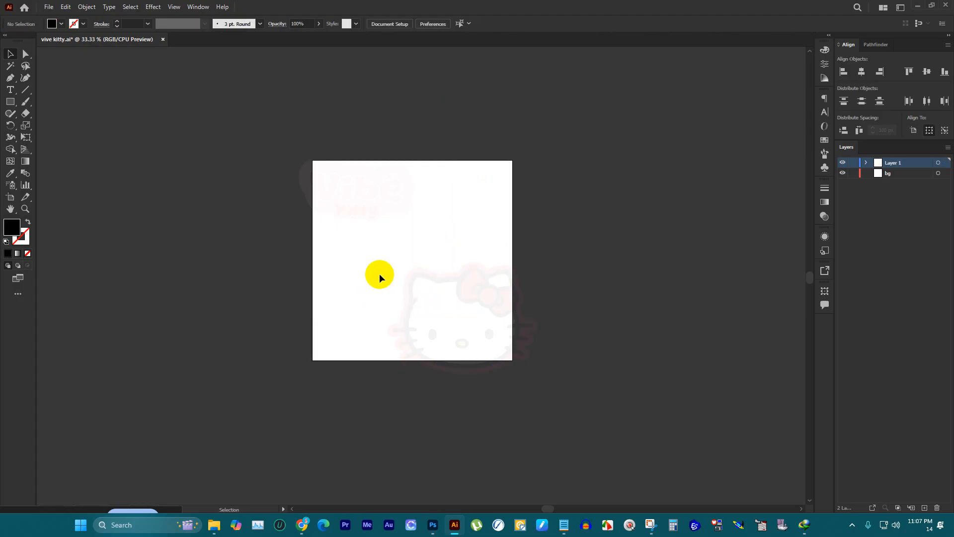
# Step: Create a 1000 × 1000 px black square in the empty area beside the artboard
pyautogui.click(10, 102)
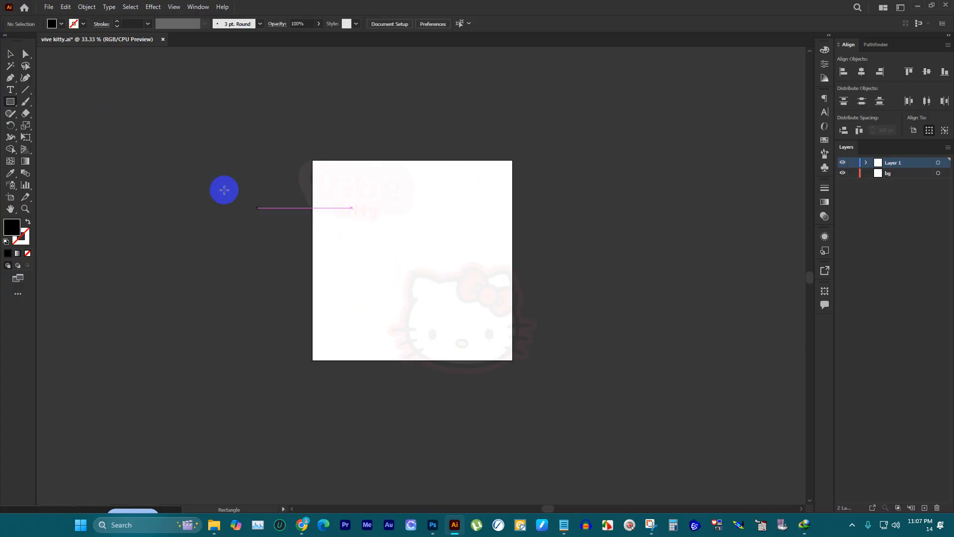
pyautogui.click(98, 160)
pyautogui.click(465, 282)
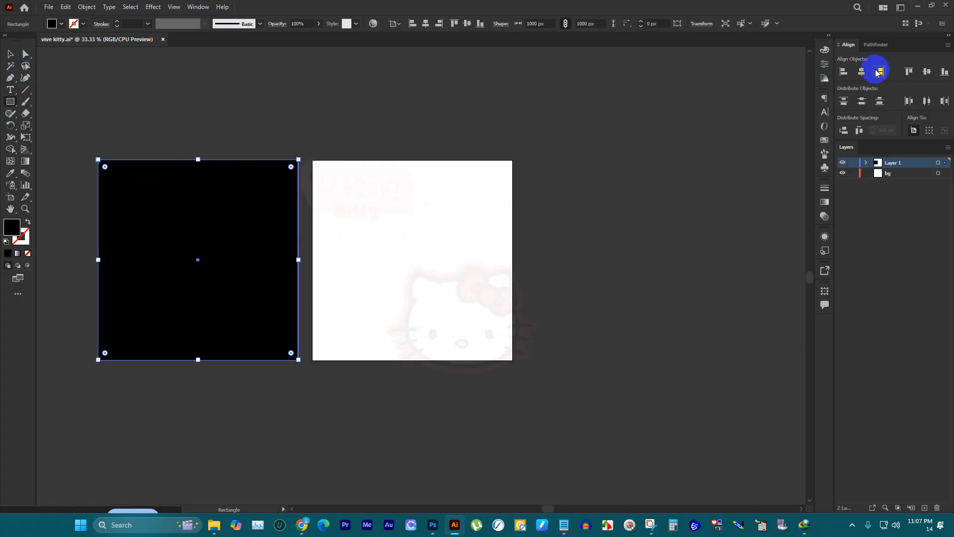
# Step: Try centering the black square horizontally over the artboard, and undo the repositioning
pyautogui.click(860, 72)
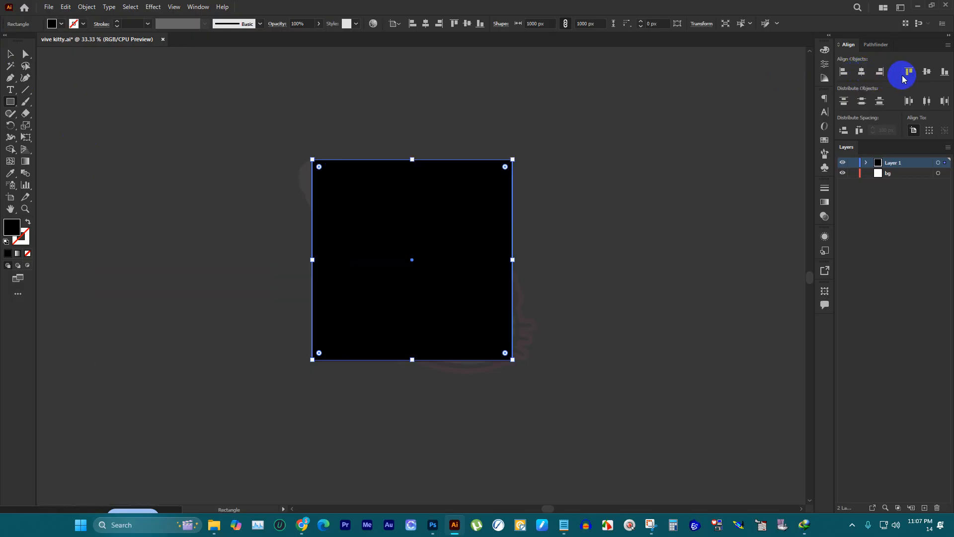
pyautogui.moveTo(428, 198); pyautogui.dragTo(71, 173)
pyautogui.hotkey('ctrl', 'z')
pyautogui.hotkey('ctrl', 'z')
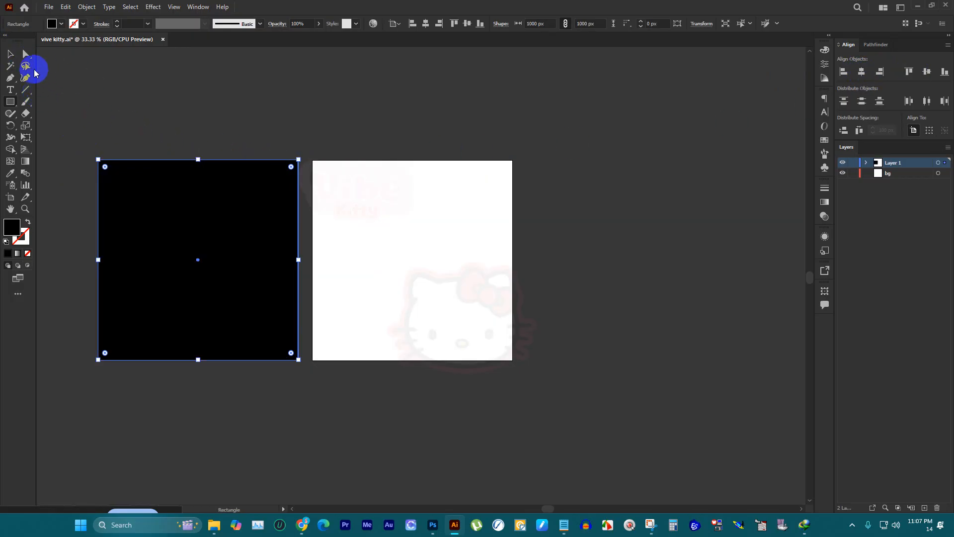
# Step: Select the faded Vibe Kitty background art and paste it into the sliced Photoshop document
pyautogui.click(10, 54)
pyautogui.click(382, 199)
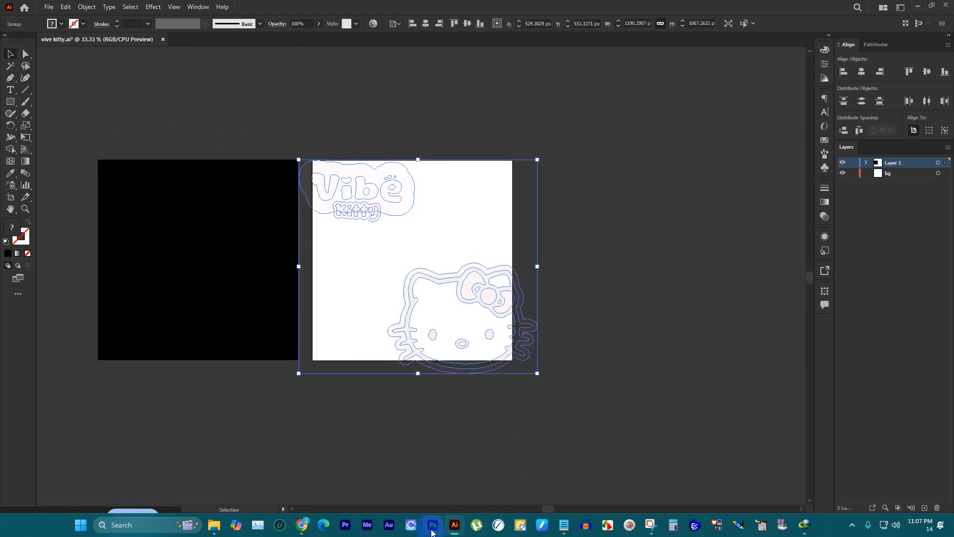
pyautogui.click(433, 525)
pyautogui.hotkey('ctrl', '+')
pyautogui.scroll(-1, 219, 200)
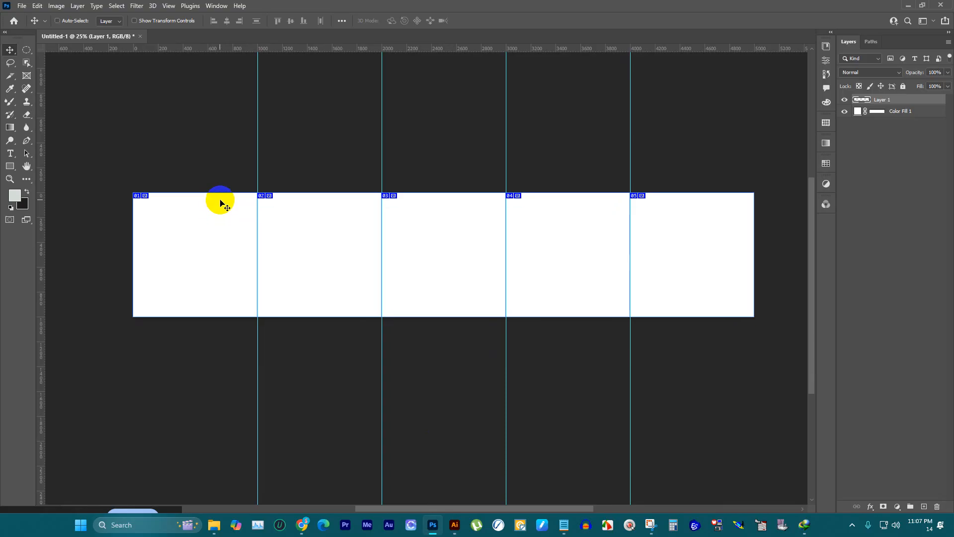
pyautogui.hotkey('ctrl', 'v')
pyautogui.click(517, 139)
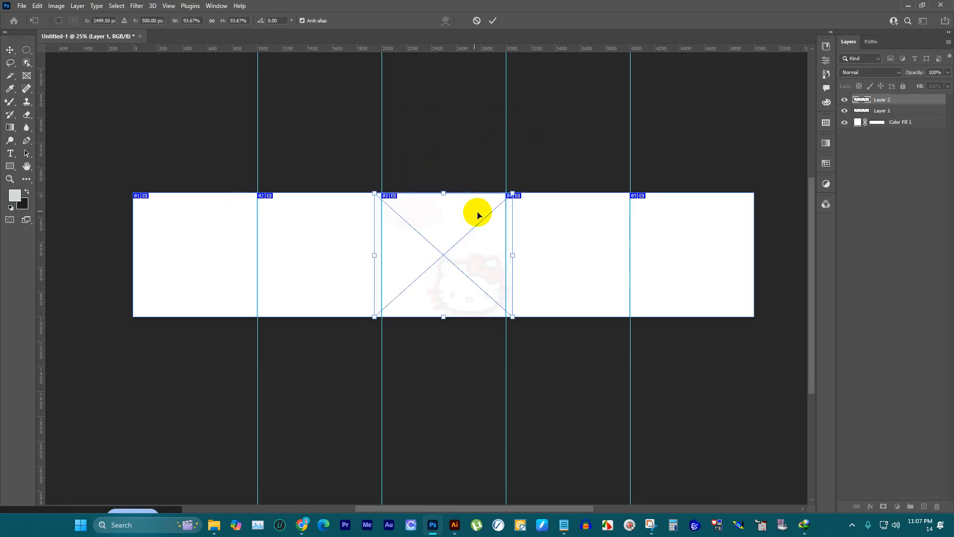
# Step: Move the pasted background art onto the first panel and commit its placement
pyautogui.moveTo(485, 262); pyautogui.dragTo(362, 267)
pyautogui.scroll(1, 232, 278)
pyautogui.click(493, 21)
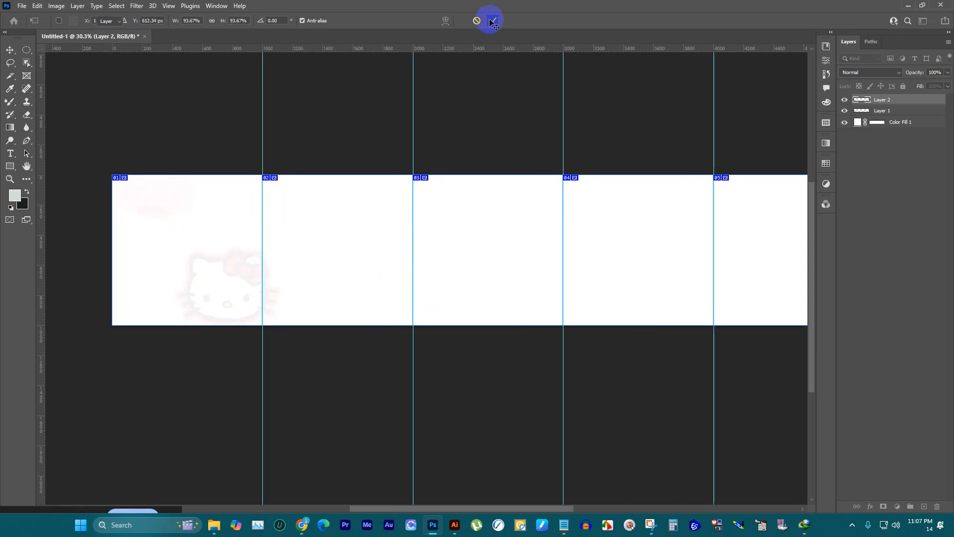
# Step: Try duplicating the faded art toward the second panel, and undo the copies along with the pasted art
pyautogui.keyDown('alt'); pyautogui.moveTo(205, 265); pyautogui.dragTo(279, 276); pyautogui.keyUp('alt')
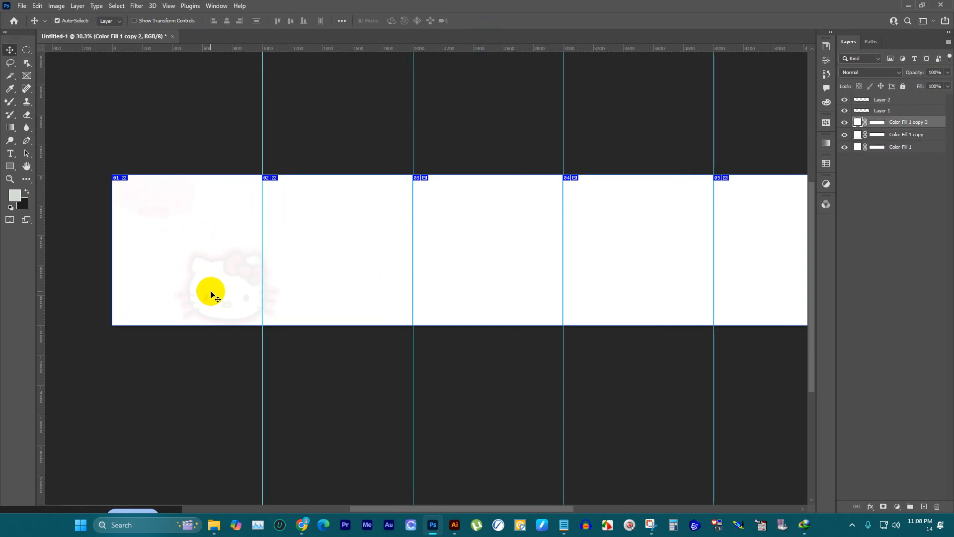
pyautogui.keyDown('alt'); pyautogui.moveTo(210, 291); pyautogui.dragTo(294, 299); pyautogui.keyUp('alt')
pyautogui.hotkey('ctrl', 'z')
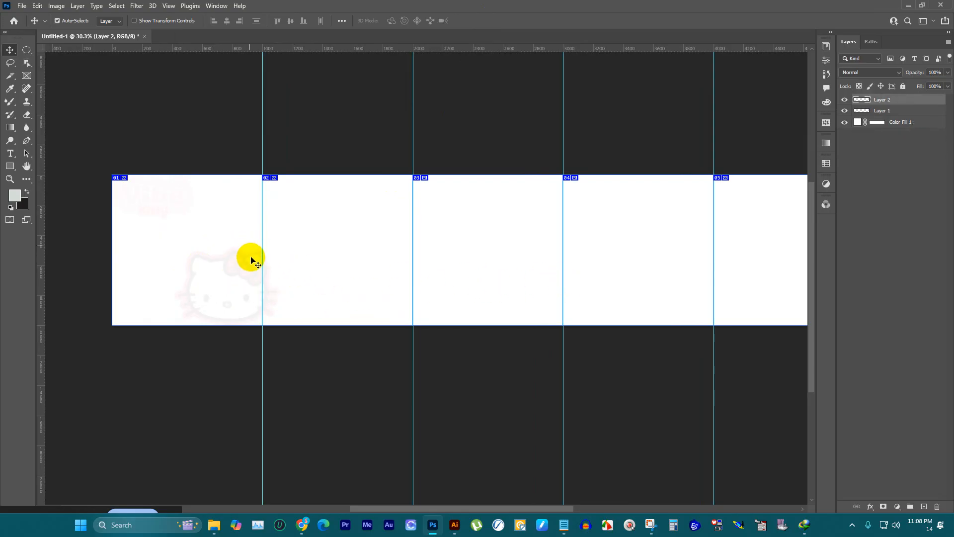
pyautogui.hotkey('ctrl', 'z')
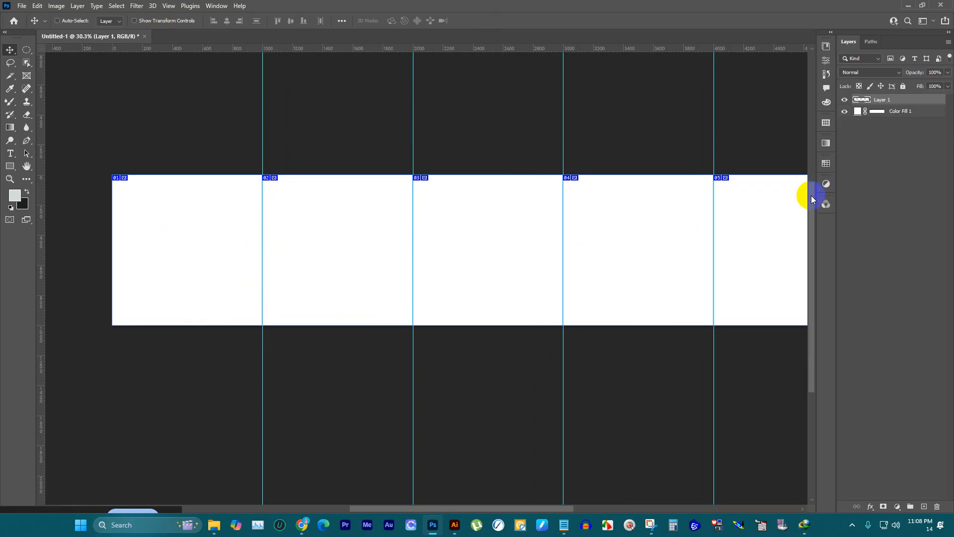
# Step: Restore the pasted faded Vibe Kitty art on the first panel and undo a trial nudge of it
pyautogui.hotkey('ctrl', 'shift', 'z')
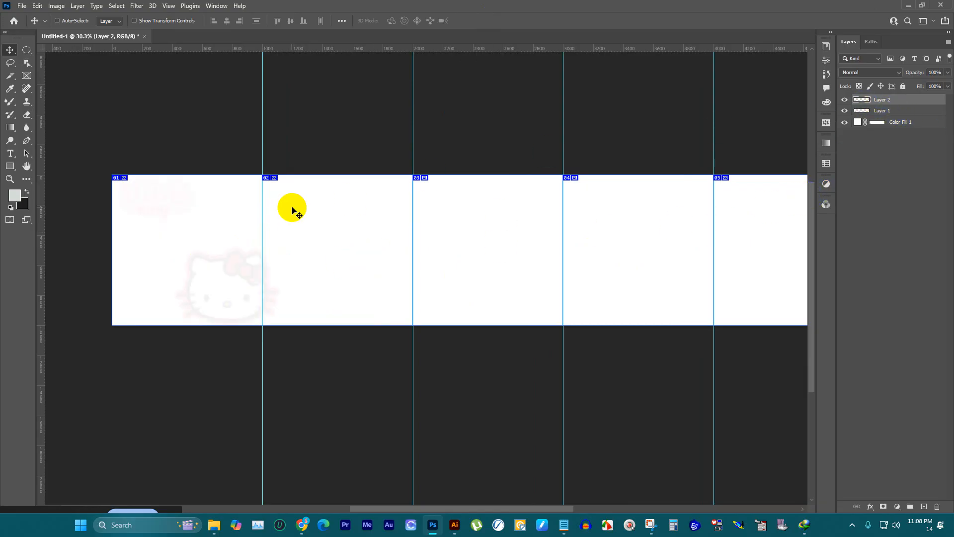
pyautogui.hotkey('ctrl', 't')
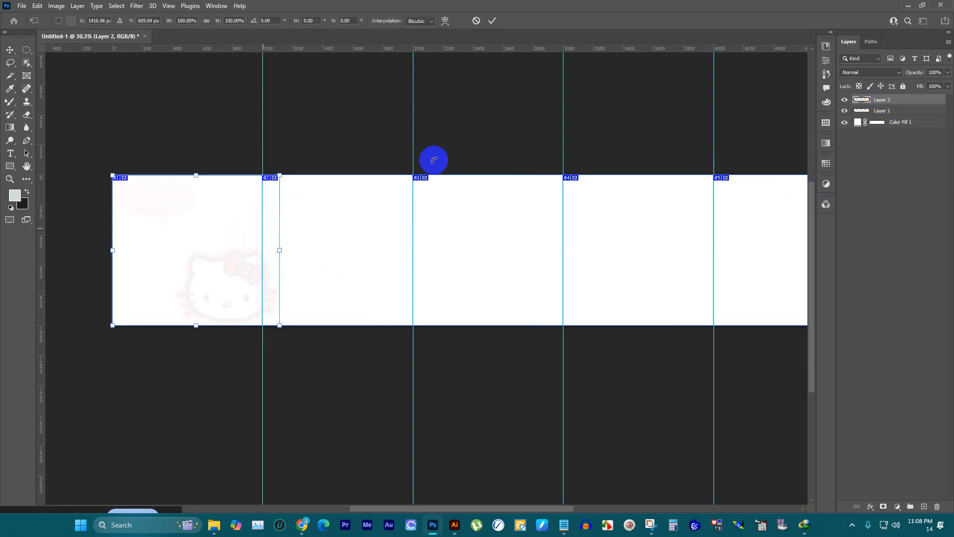
pyautogui.click(492, 20)
pyautogui.moveTo(228, 259); pyautogui.dragTo(250, 267)
pyautogui.hotkey('ctrl', 'z')
pyautogui.hotkey('ctrl', 'z')
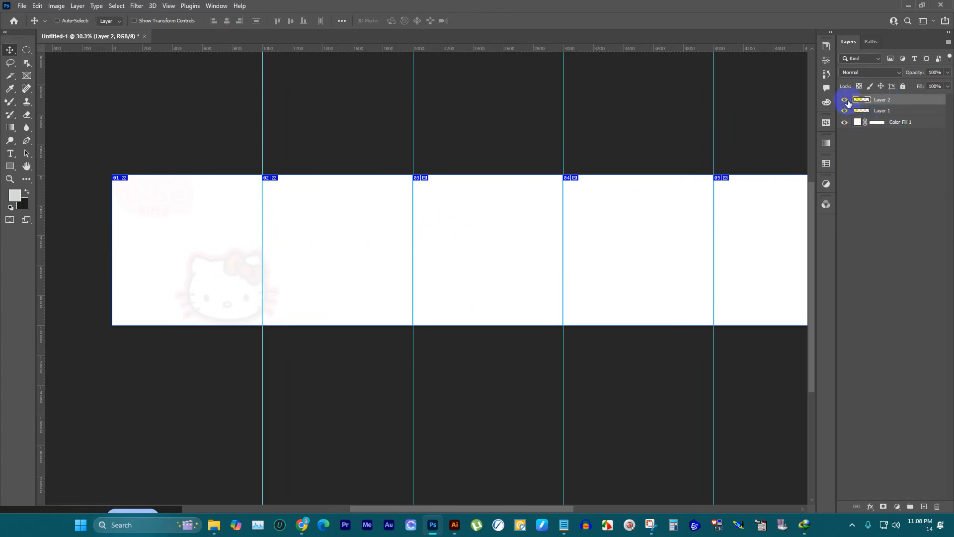
# Step: Duplicate the faded art layer and move the copy across to the second panel
pyautogui.hotkey('ctrl', 'j')
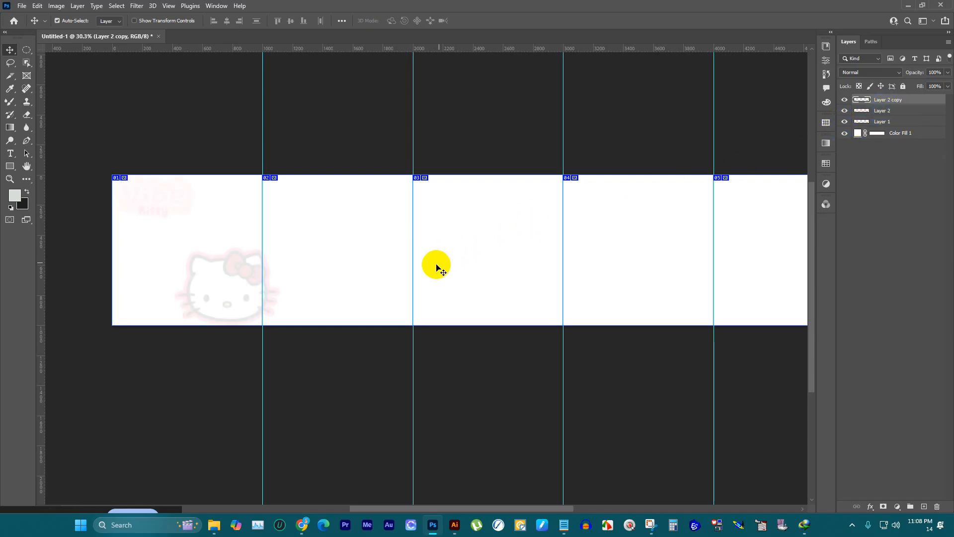
pyautogui.hotkey('ctrl', 't')
pyautogui.moveTo(220, 266); pyautogui.dragTo(407, 265)
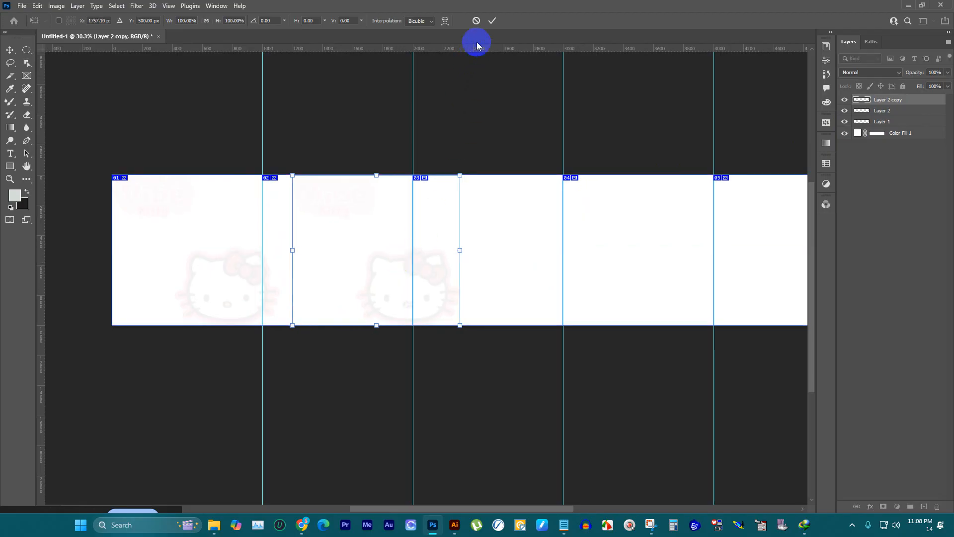
pyautogui.click(492, 20)
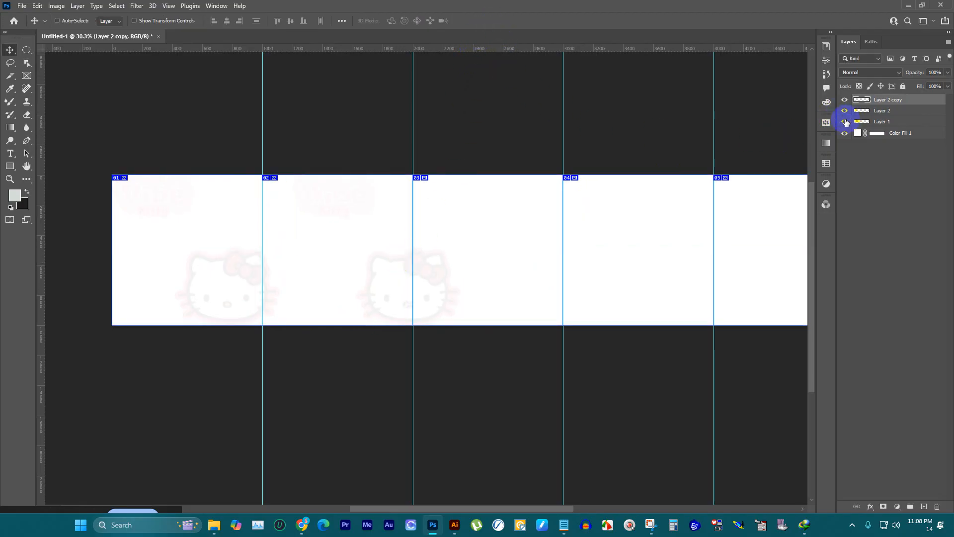
# Step: Duplicate the second-panel faded art and move the new copy across to the third panel, overlapping the fourth
pyautogui.hotkey('ctrl', 'j')
pyautogui.scroll(-1, 316, 199)
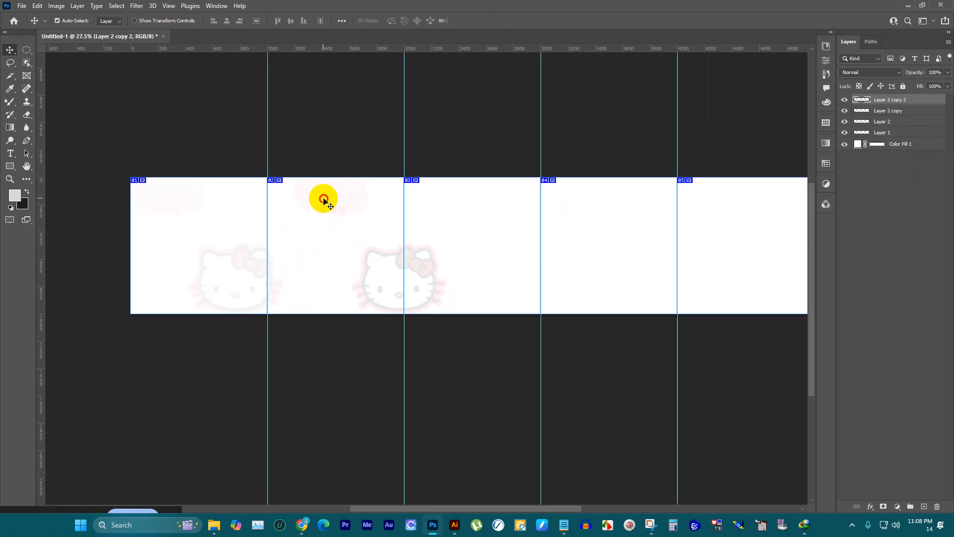
pyautogui.keyDown('ctrl'); pyautogui.click(393, 199); pyautogui.keyUp('ctrl')
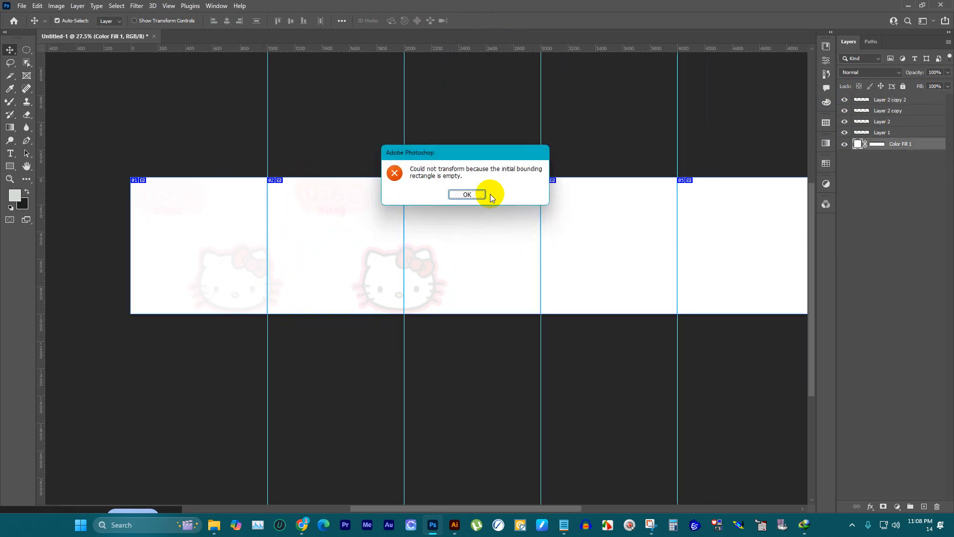
pyautogui.click(465, 195)
pyautogui.click(902, 102)
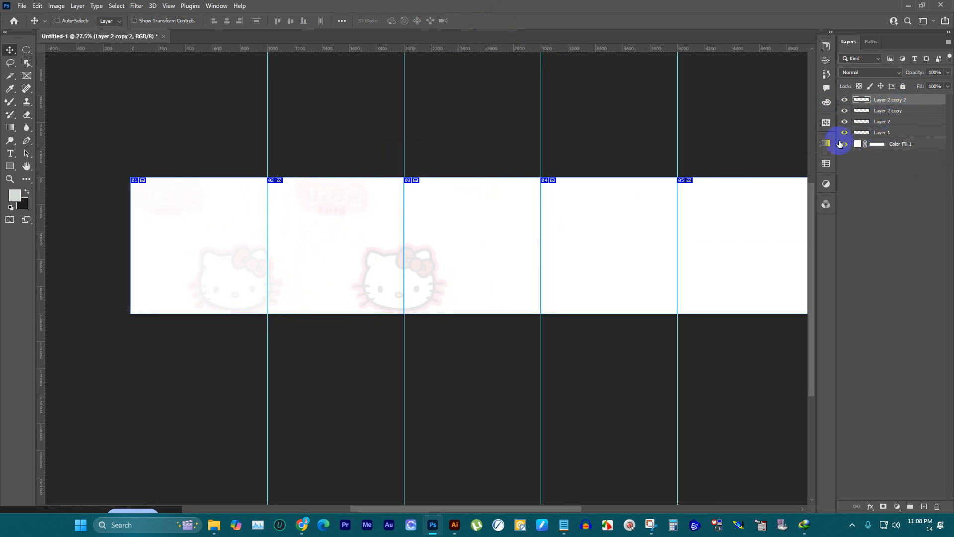
pyautogui.hotkey('ctrl', 't')
pyautogui.moveTo(351, 194); pyautogui.dragTo(538, 202)
pyautogui.scroll(-1, 298, 185)
pyautogui.click(492, 20)
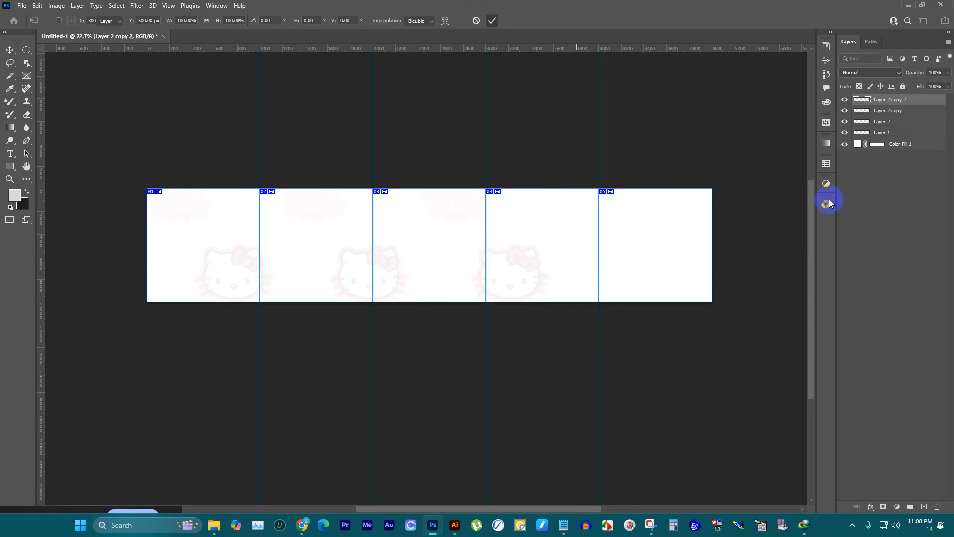
# Step: Duplicate the third-panel faded art and move the new copy across to the fifth panel
pyautogui.scroll(1, 711, 218)
pyautogui.scroll(3, 639, 246)
pyautogui.scroll(-2, 625, 236)
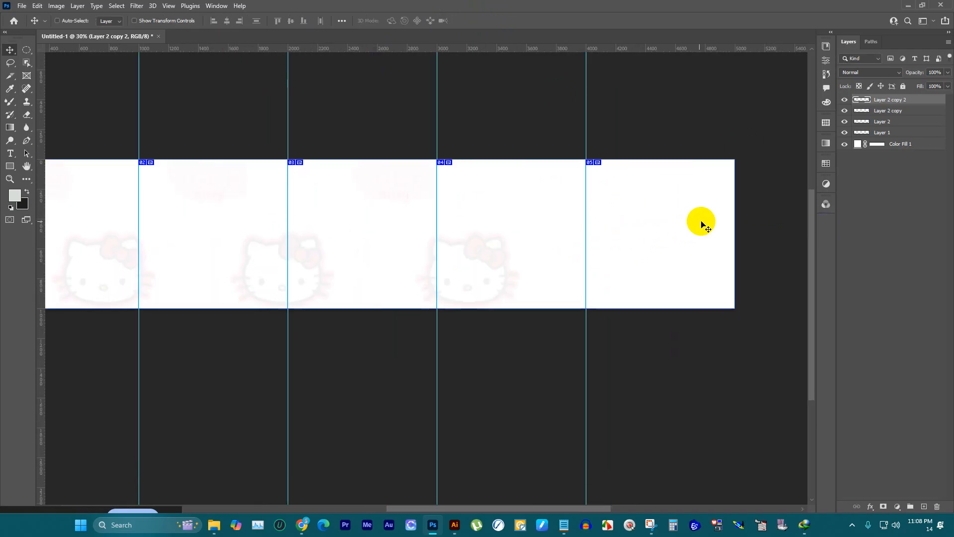
pyautogui.hotkey('ctrl', 'j')
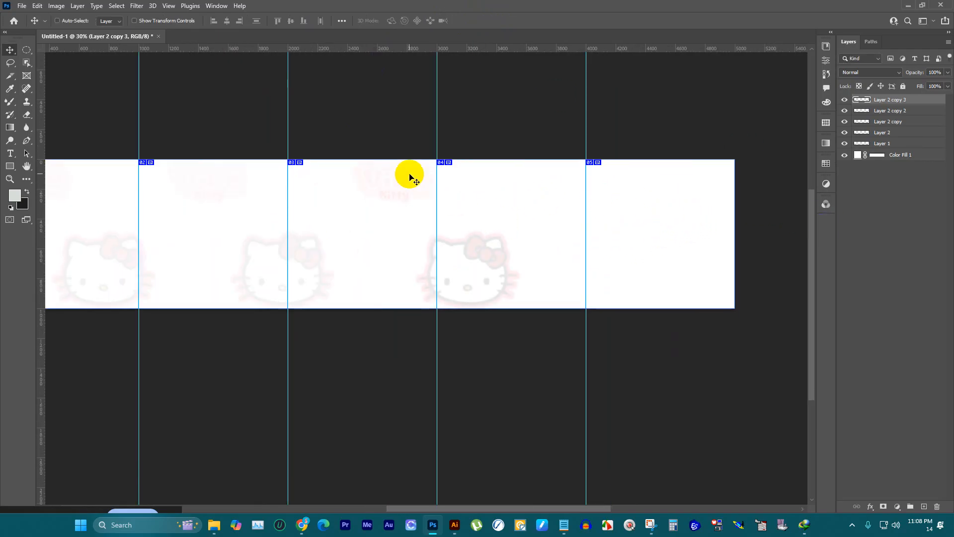
pyautogui.hotkey('ctrl', 't')
pyautogui.moveTo(402, 179); pyautogui.dragTo(611, 198)
pyautogui.click(492, 21)
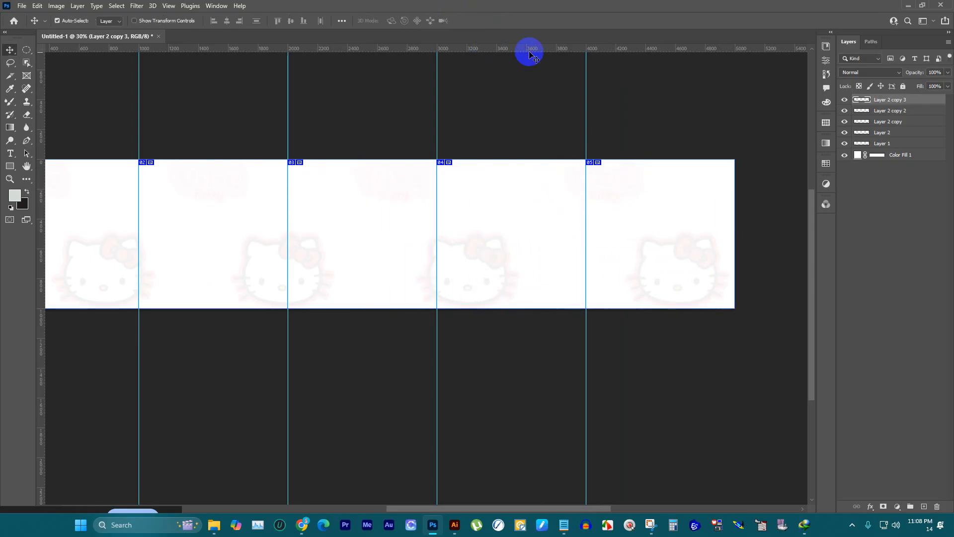
# Step: Group all the layers above the white colour fill, lower the group's opacity to 63%, and deselect it
pyautogui.hotkey('ctrl', '-')
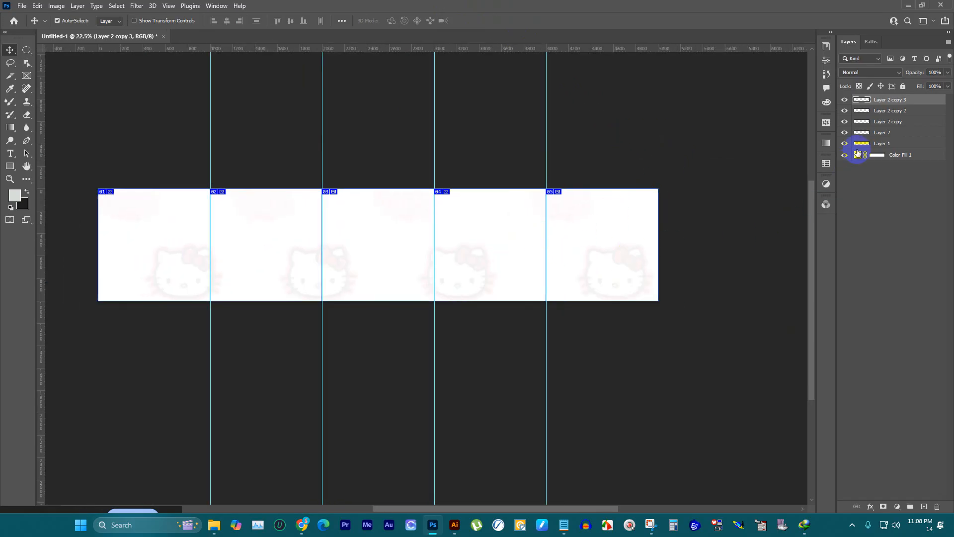
pyautogui.keyDown('shift'); pyautogui.click(878, 145); pyautogui.keyUp('shift')
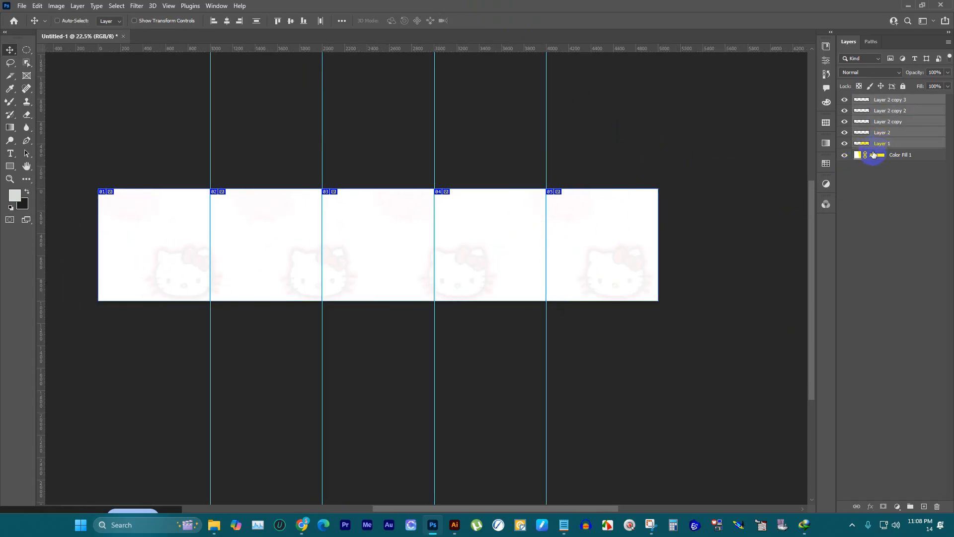
pyautogui.hotkey('ctrl', 'g')
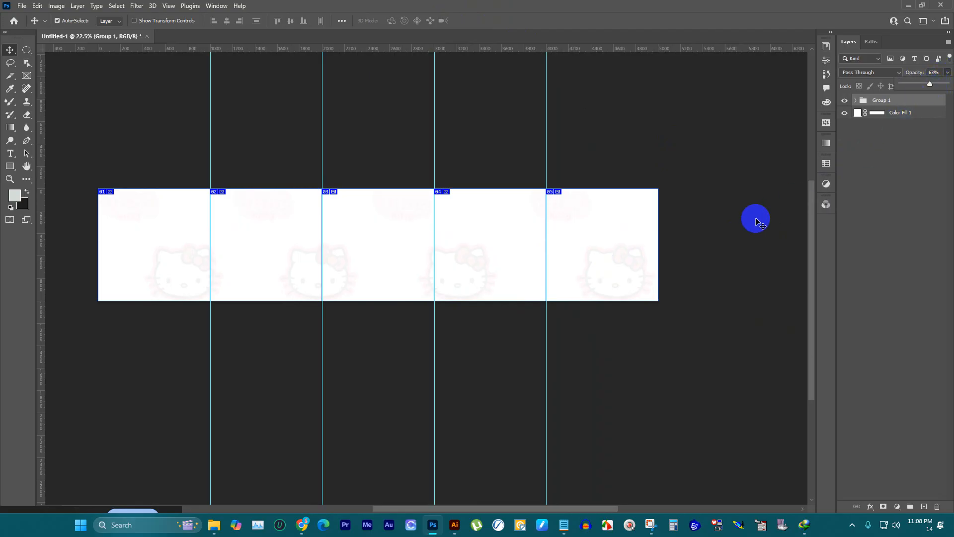
pyautogui.scroll(3, 651, 205)
pyautogui.click(679, 139)
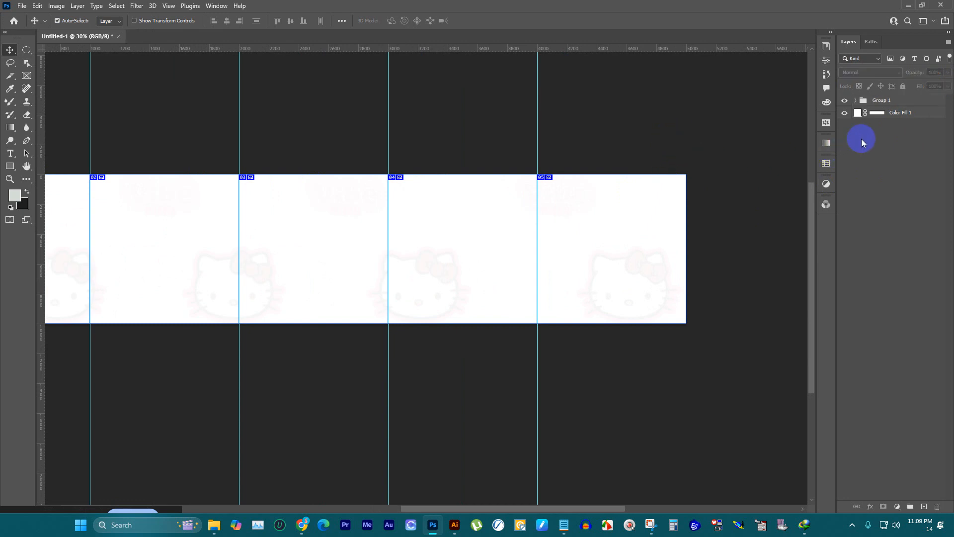
# Step: Add a new empty layer above the faded background group and frame the first panel
pyautogui.click(924, 506)
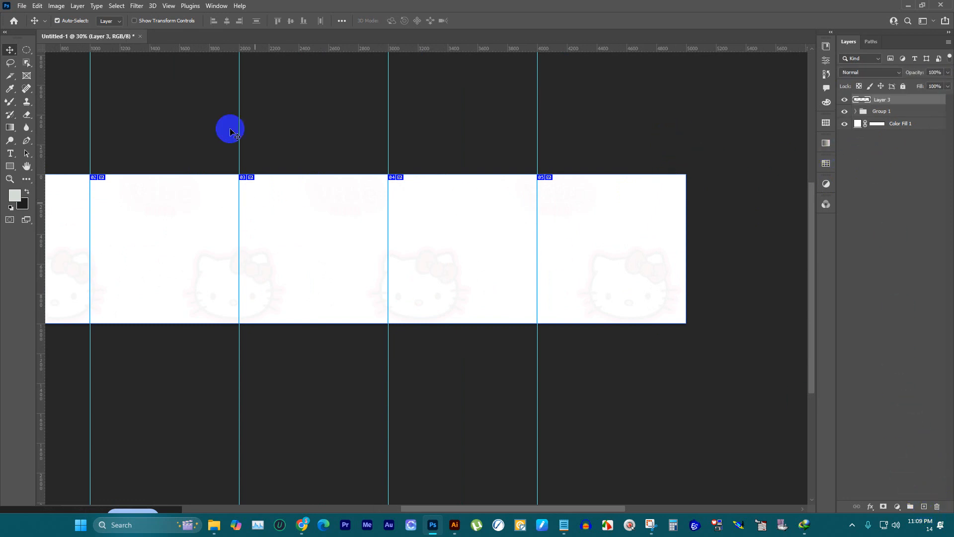
pyautogui.hotkey('ctrl', '-')
pyautogui.scroll(-1, 583, 146)
pyautogui.scroll(1, 62, 245)
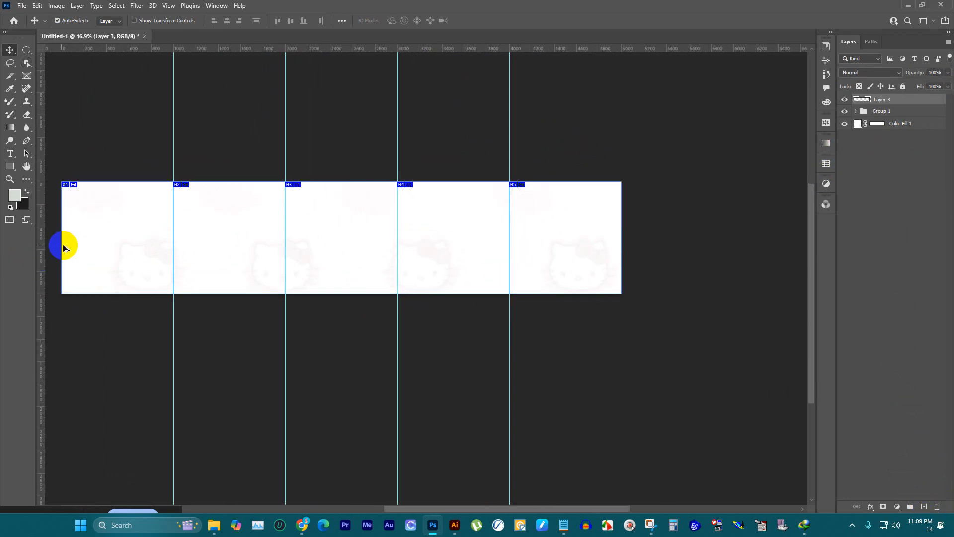
pyautogui.scroll(-1, 301, 224)
pyautogui.scroll(1, 109, 242)
pyautogui.scroll(3, 109, 241)
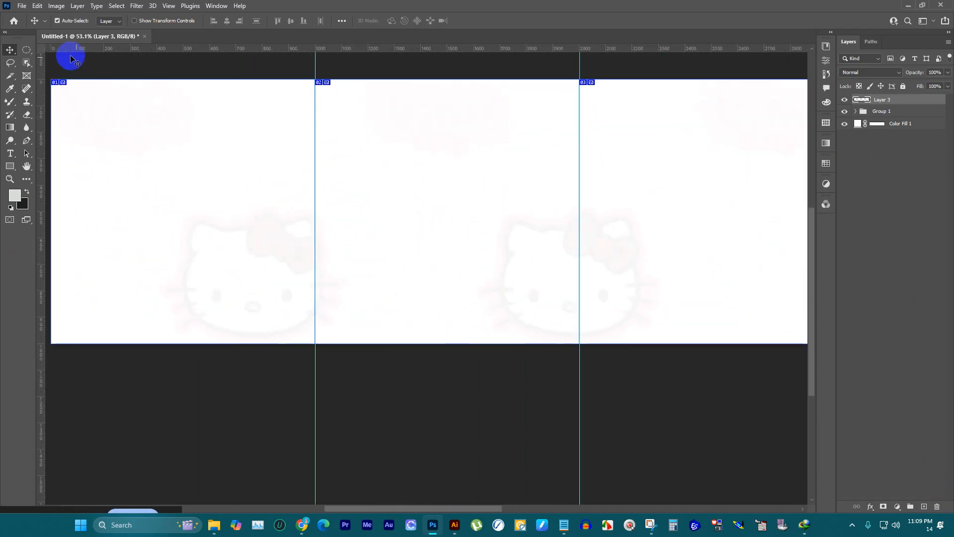
# Step: Place p1.jpg as an embedded image and fit it exactly over the first panel
pyautogui.click(22, 7)
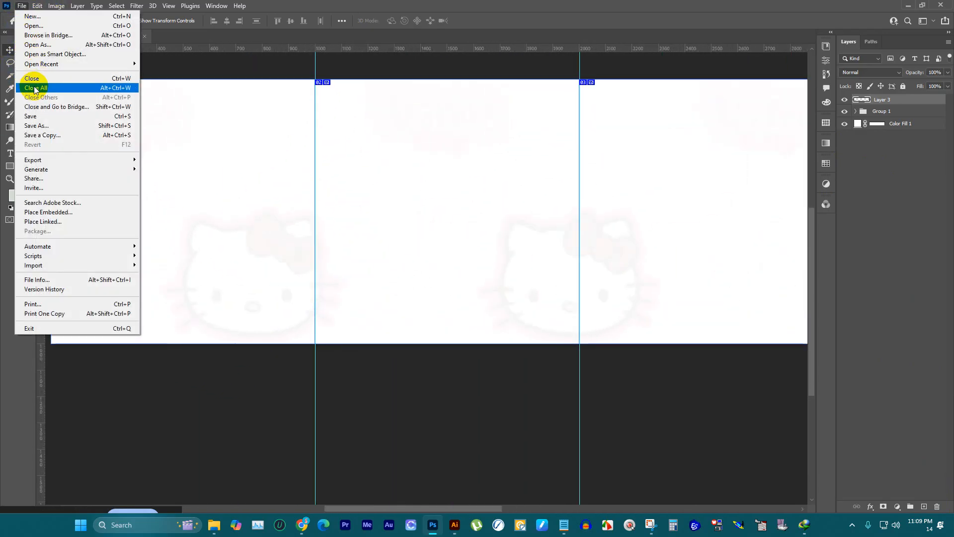
pyautogui.click(56, 213)
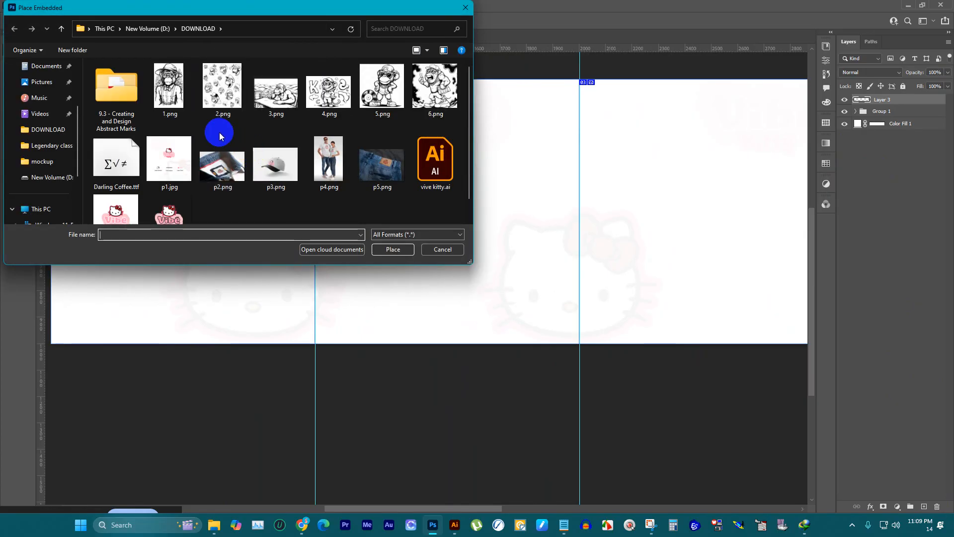
pyautogui.click(168, 158)
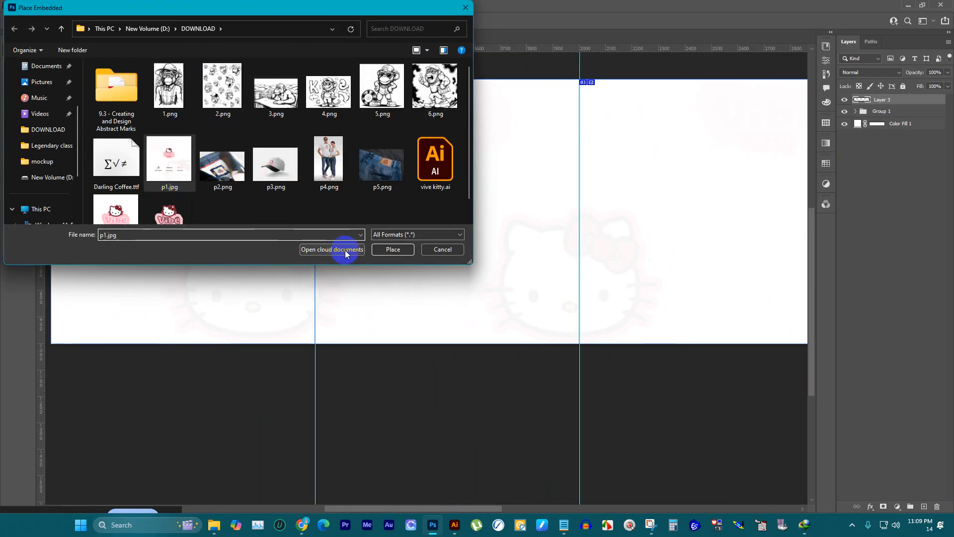
pyautogui.click(395, 250)
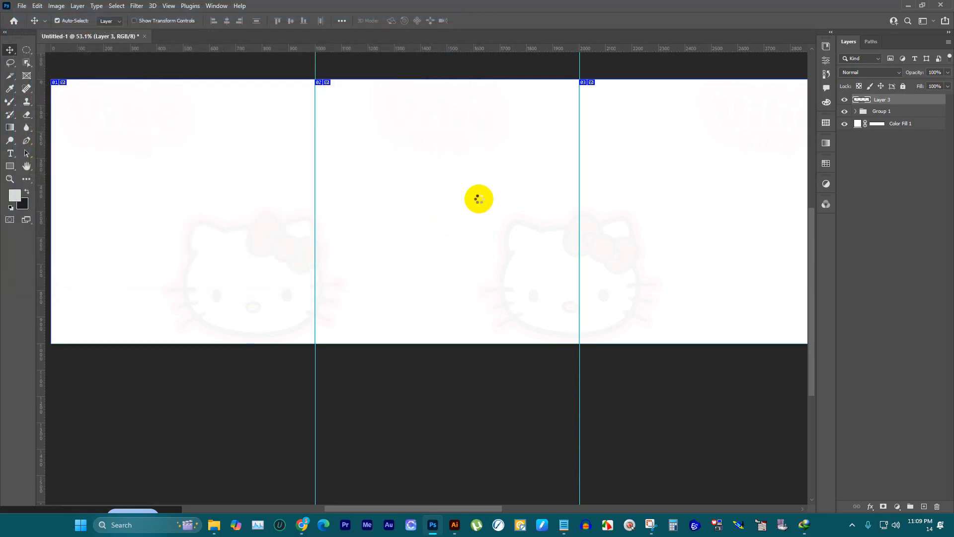
pyautogui.scroll(-2, 522, 198)
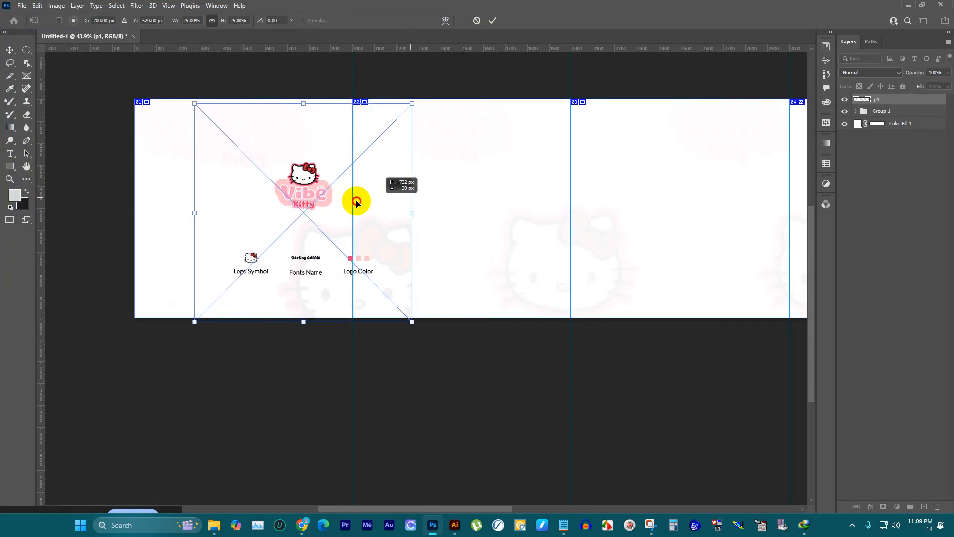
pyautogui.moveTo(356, 201); pyautogui.dragTo(319, 192)
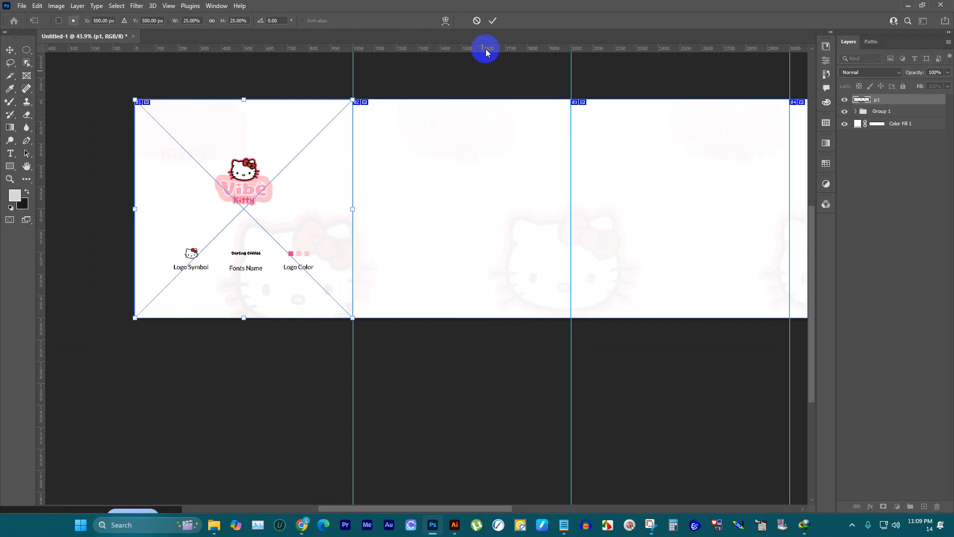
pyautogui.click(491, 20)
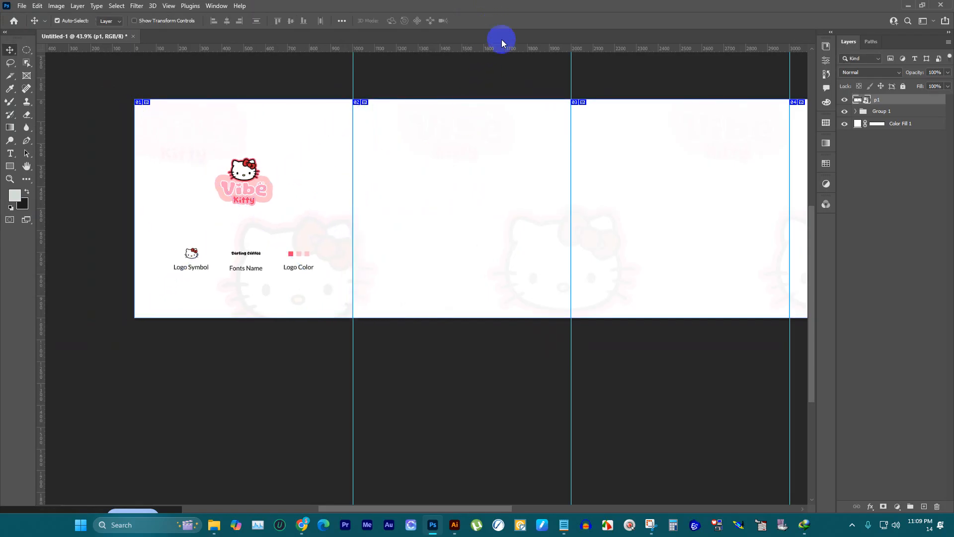
# Step: Place p2.png as an embedded image on the second panel and enlarge it to about 1581 × 1040 px to cover the panel's height
pyautogui.click(23, 6)
pyautogui.click(110, 210)
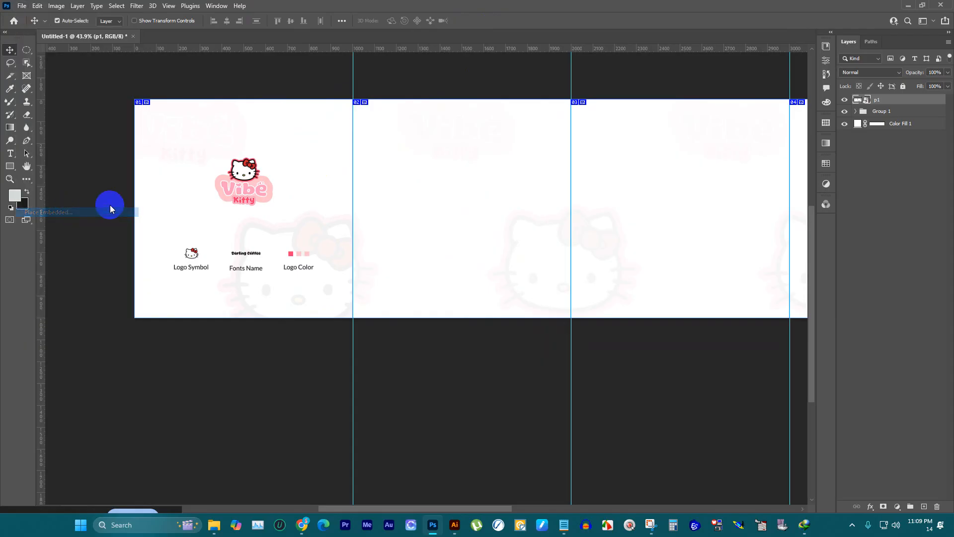
pyautogui.click(222, 155)
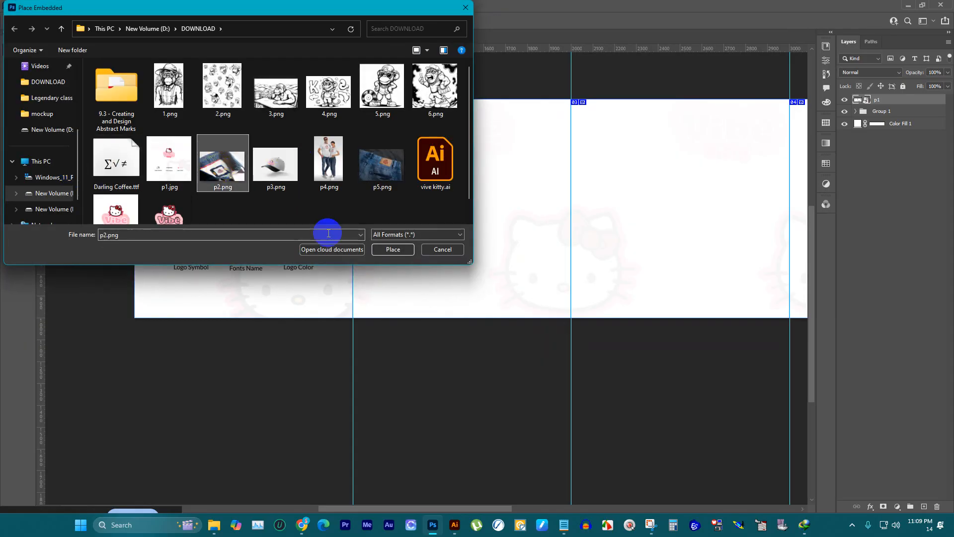
pyautogui.click(391, 248)
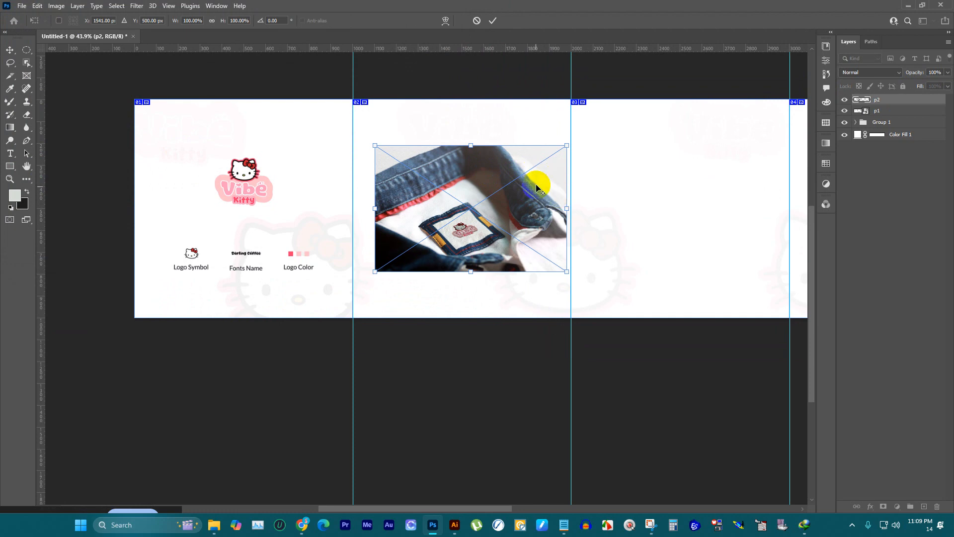
pyautogui.moveTo(537, 187); pyautogui.dragTo(570, 163)
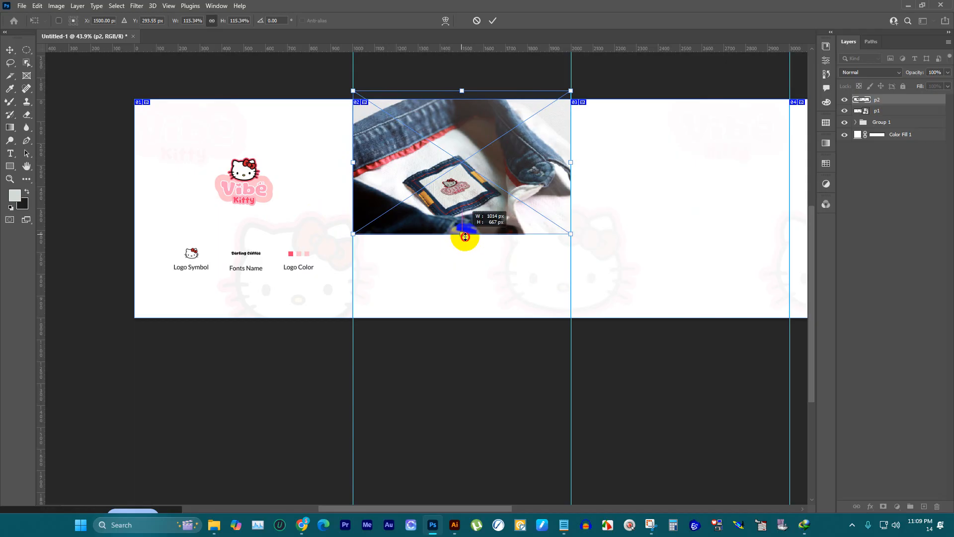
pyautogui.moveTo(465, 236); pyautogui.dragTo(471, 318)
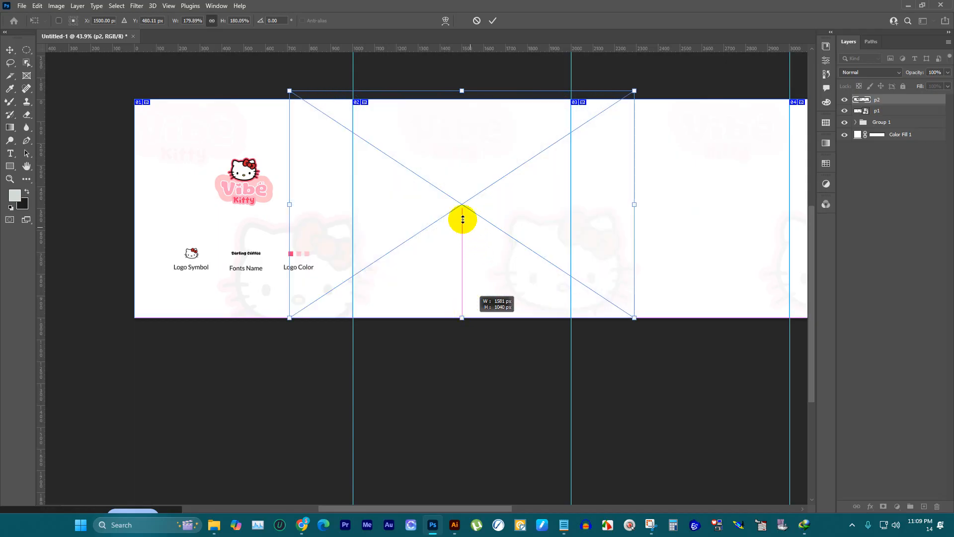
# Step: Commit the p2 placement and move its layer below the faded background group, above the white colour fill
pyautogui.scroll(2, 494, 154)
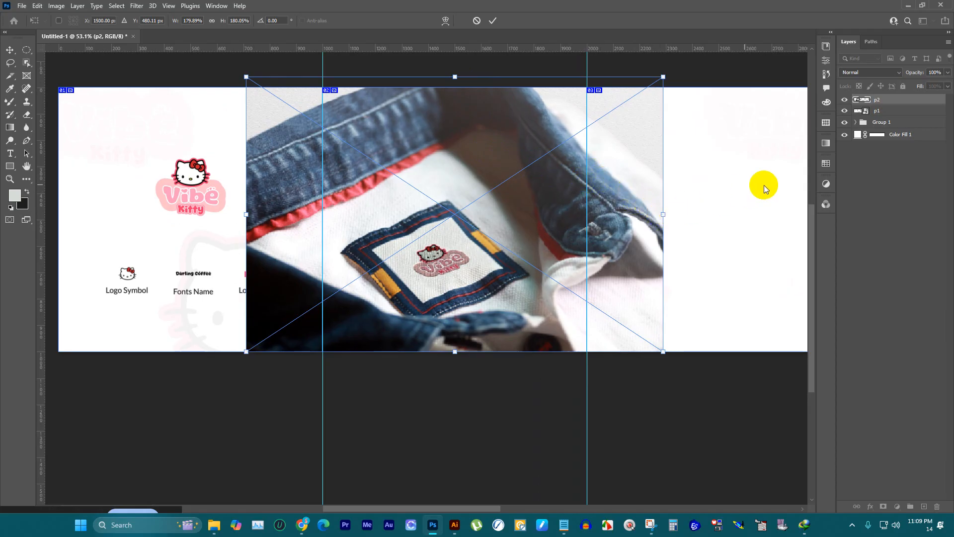
pyautogui.moveTo(887, 100); pyautogui.dragTo(876, 130)
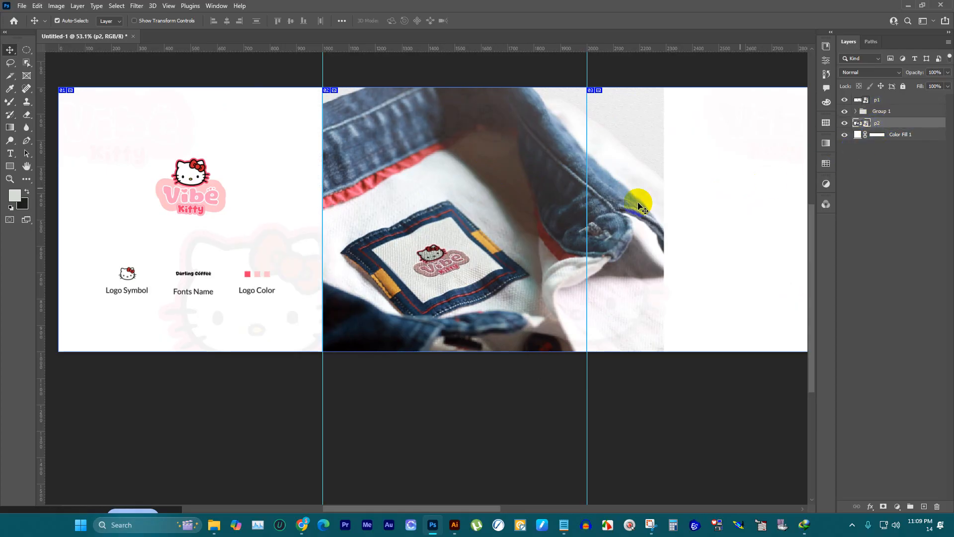
pyautogui.scroll(-1, 348, 229)
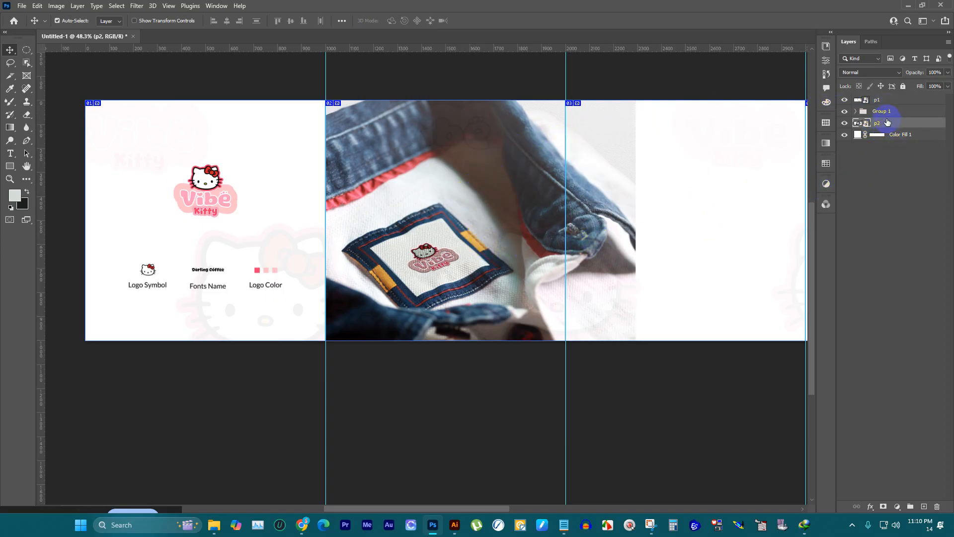
pyautogui.scroll(-2, 507, 203)
pyautogui.scroll(1, 639, 192)
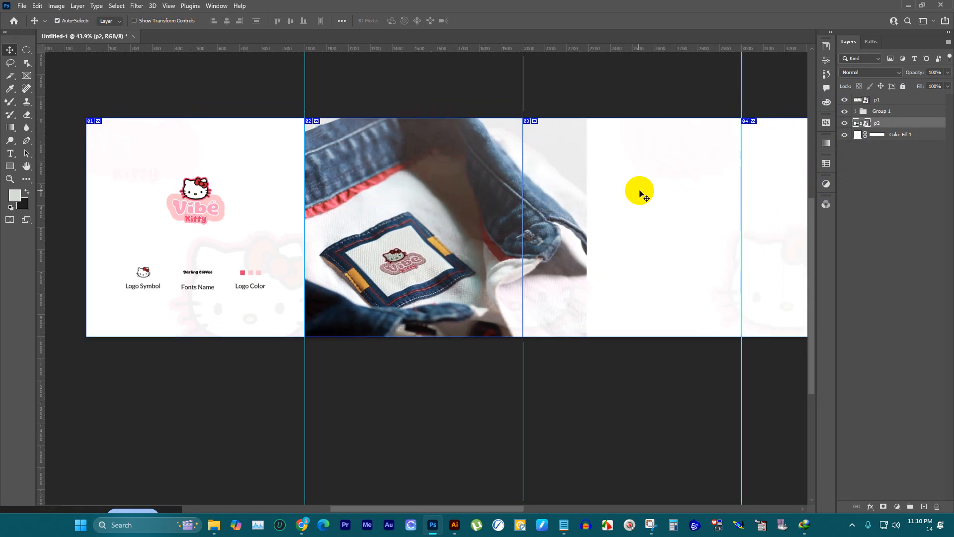
pyautogui.scroll(2, 584, 193)
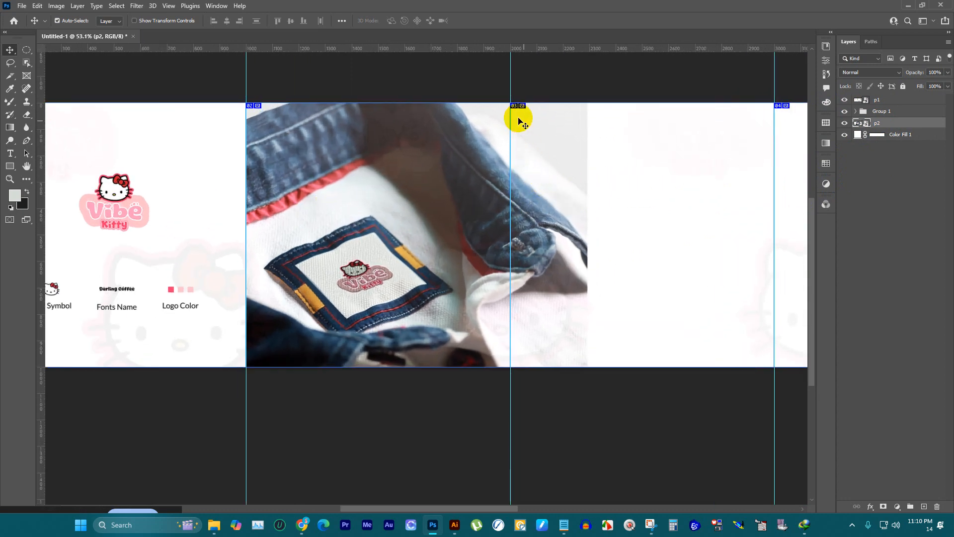
pyautogui.rightClick(11, 76)
pyautogui.click(45, 76)
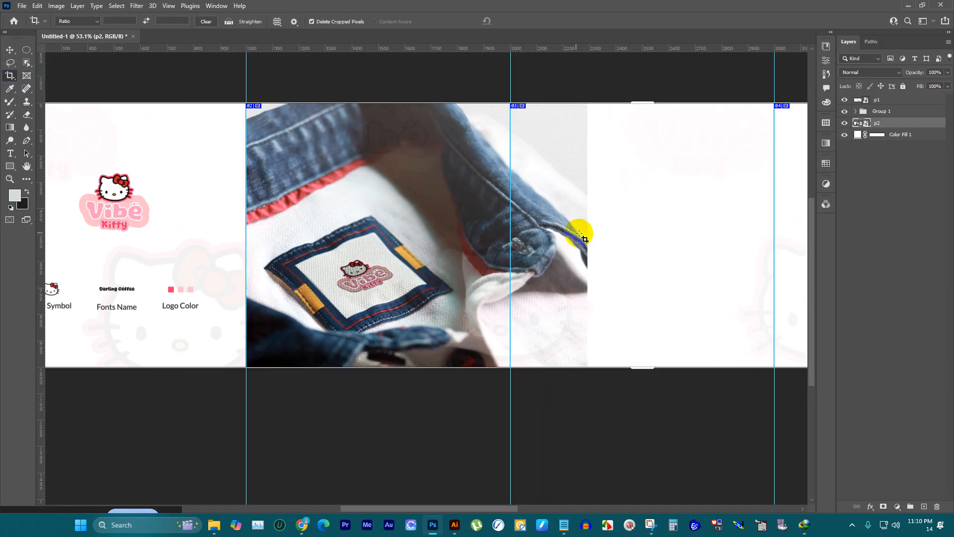
pyautogui.click(878, 101)
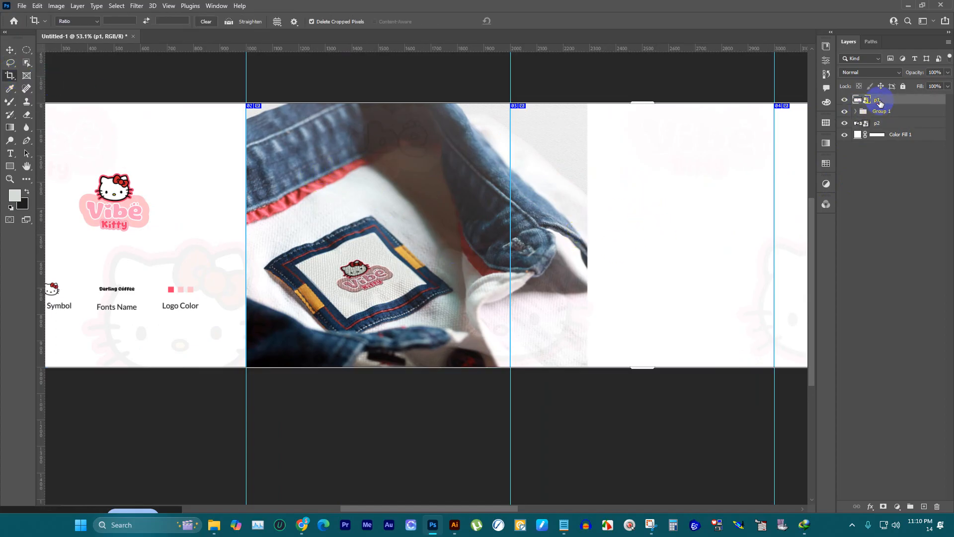
pyautogui.rightClick(9, 78)
pyautogui.click(38, 76)
pyautogui.scroll(-4, 194, 163)
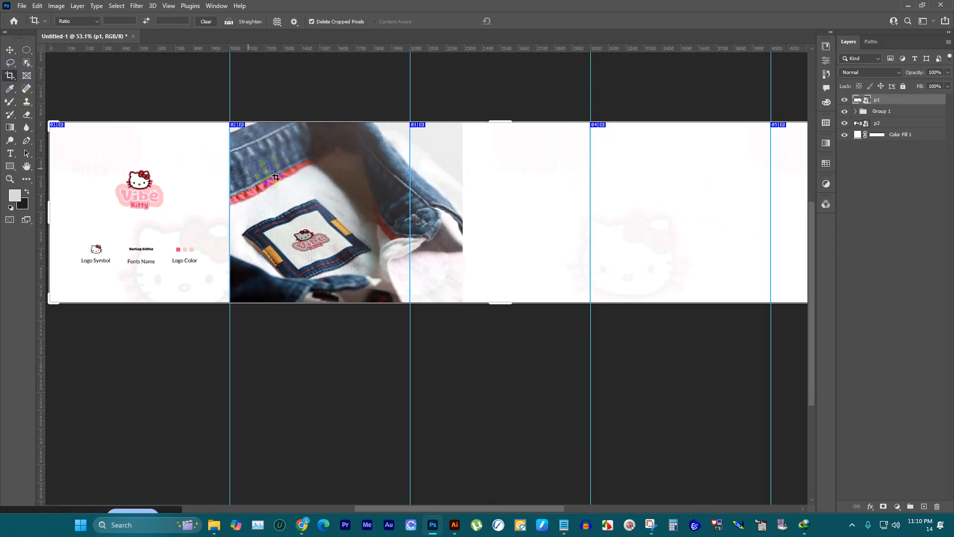
pyautogui.scroll(-2, 272, 174)
pyautogui.scroll(2, 338, 181)
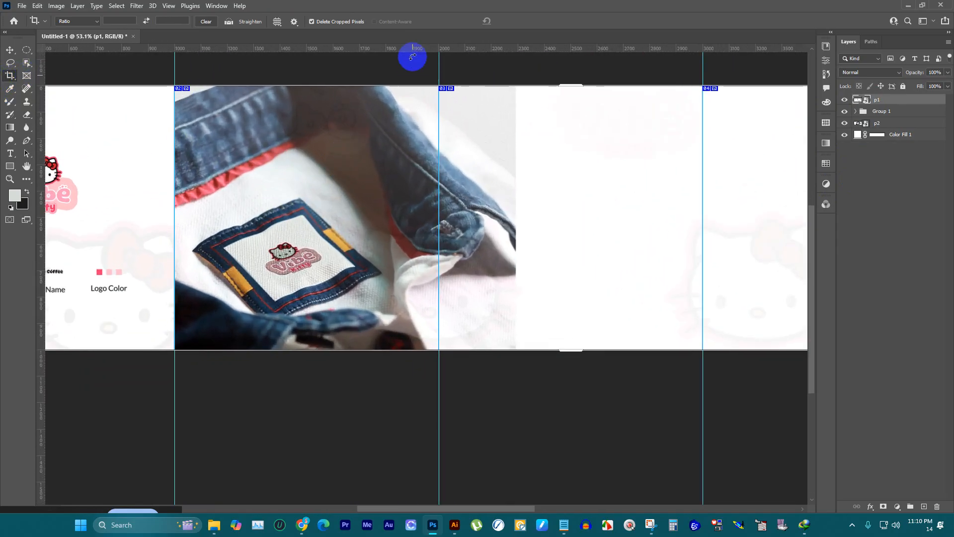
pyautogui.click(10, 50)
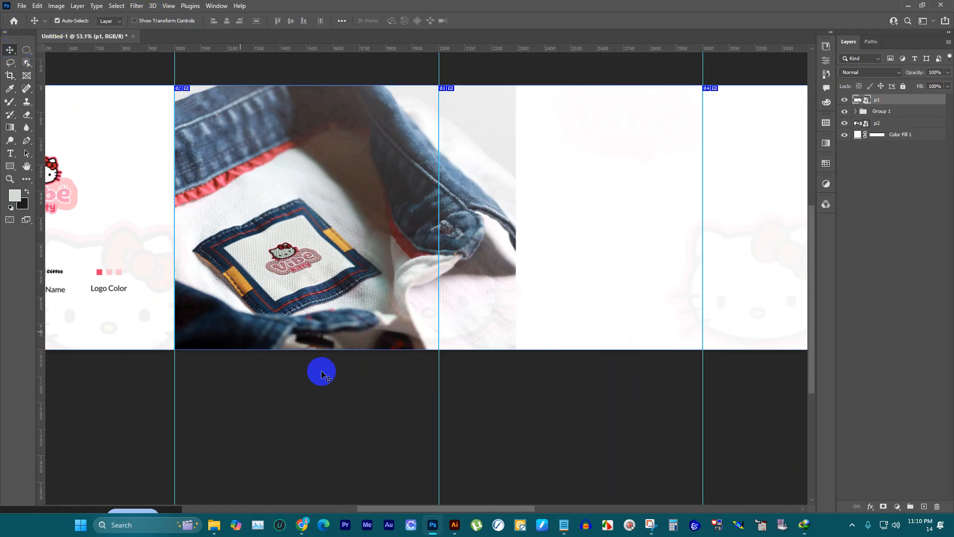
pyautogui.click(390, 357)
pyautogui.scroll(1, 188, 150)
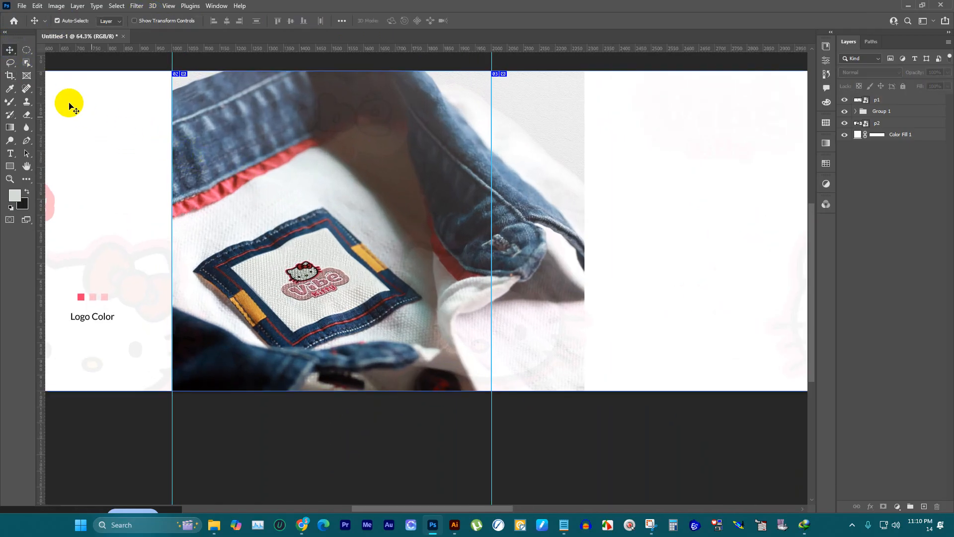
# Step: Draw a rectangular marquee selection covering exactly the second panel
pyautogui.click(27, 50)
pyautogui.click(57, 51)
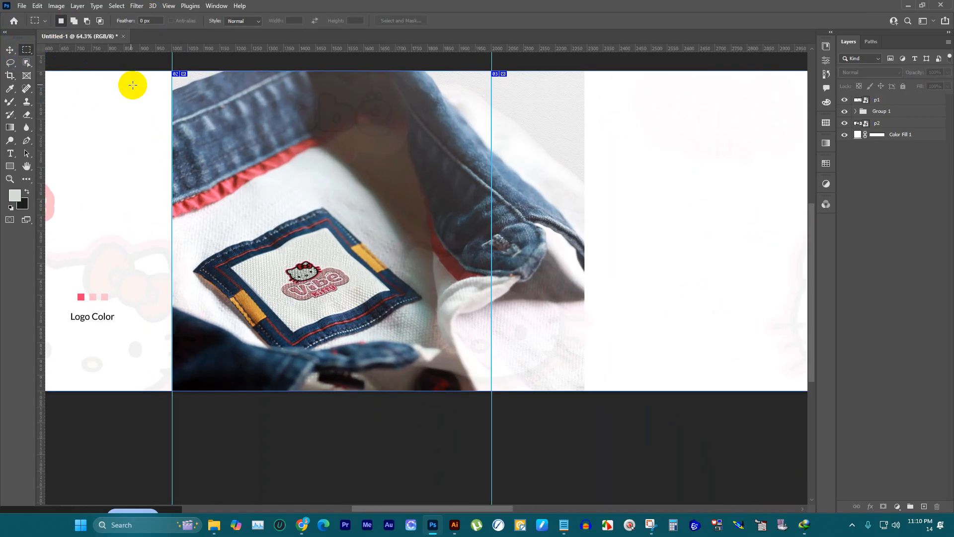
pyautogui.moveTo(172, 69); pyautogui.dragTo(490, 402)
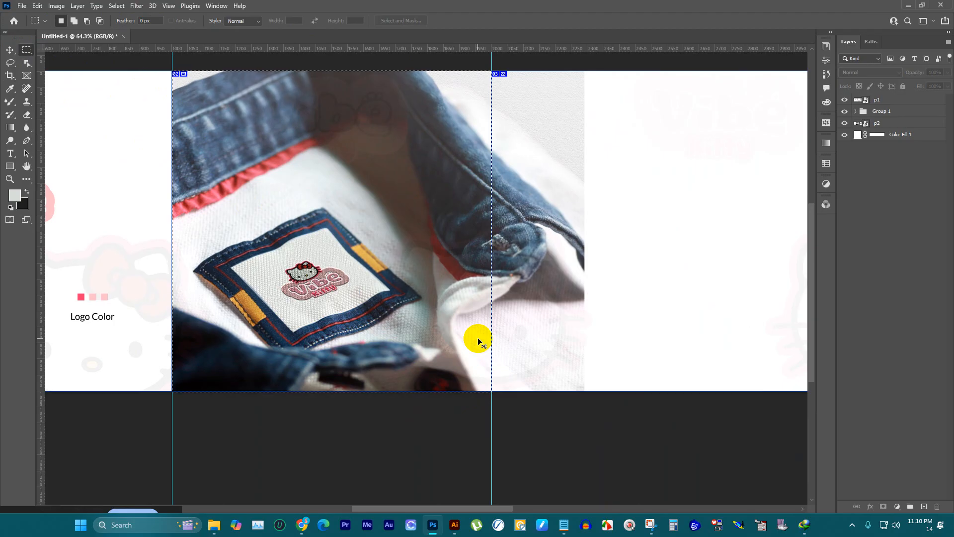
pyautogui.scroll(-3, 451, 162)
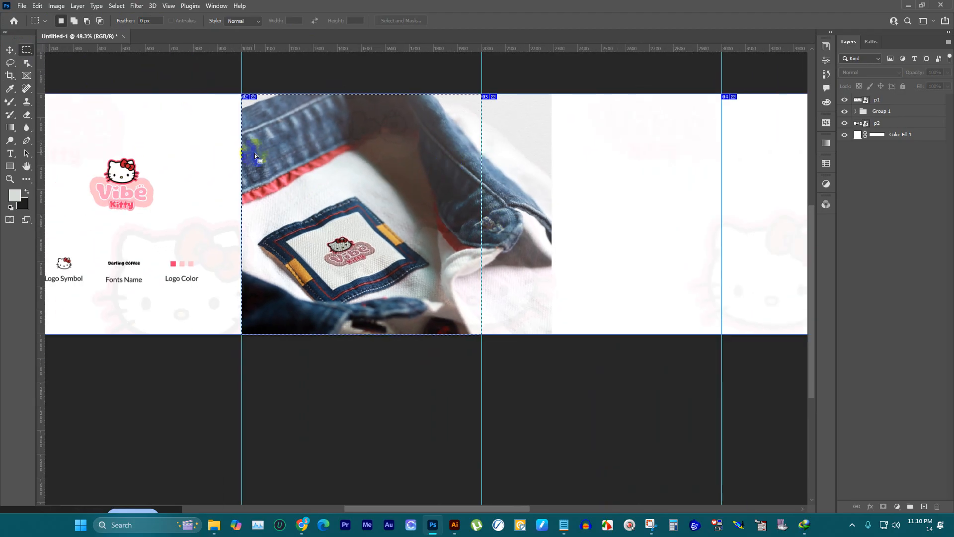
pyautogui.click(9, 49)
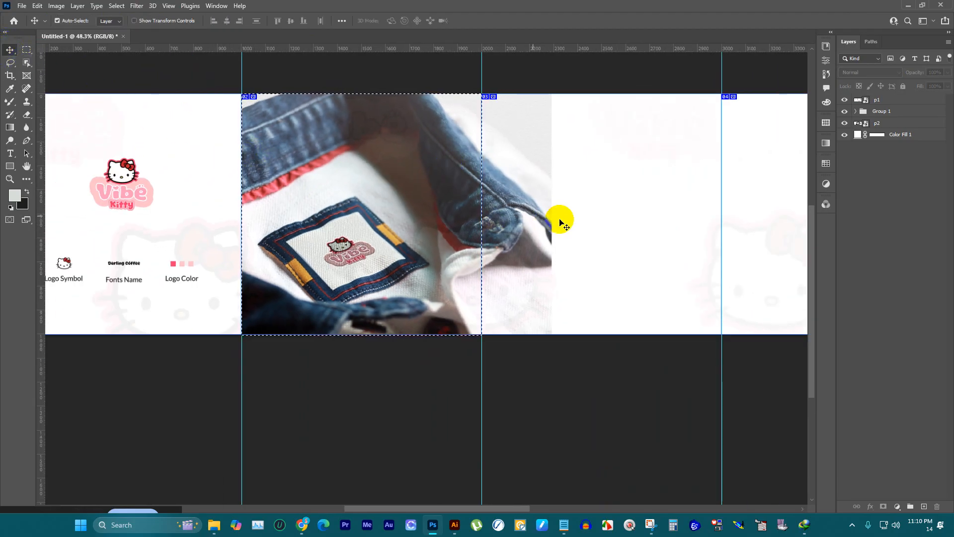
pyautogui.scroll(1, 558, 218)
pyautogui.scroll(-2, 517, 195)
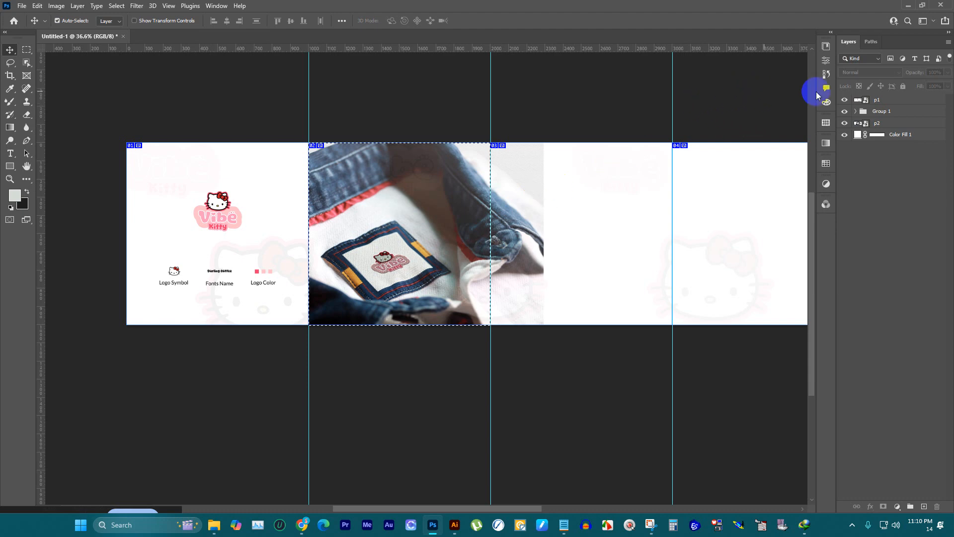
# Step: Try to copy the selected second-panel area from the p1 layer onto a new layer
pyautogui.click(882, 100)
pyautogui.press('ctrl')
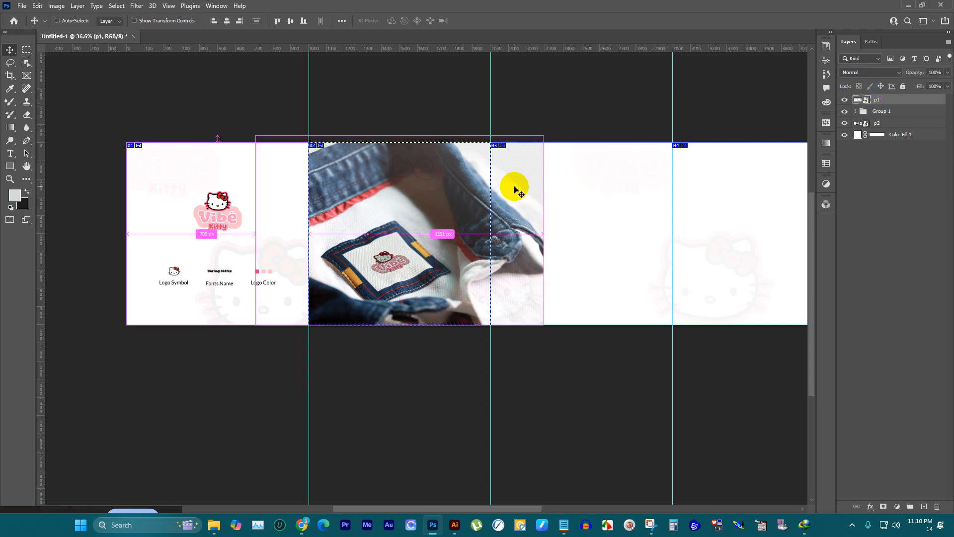
pyautogui.hotkey('ctrl', 'j')
pyautogui.press('Return')
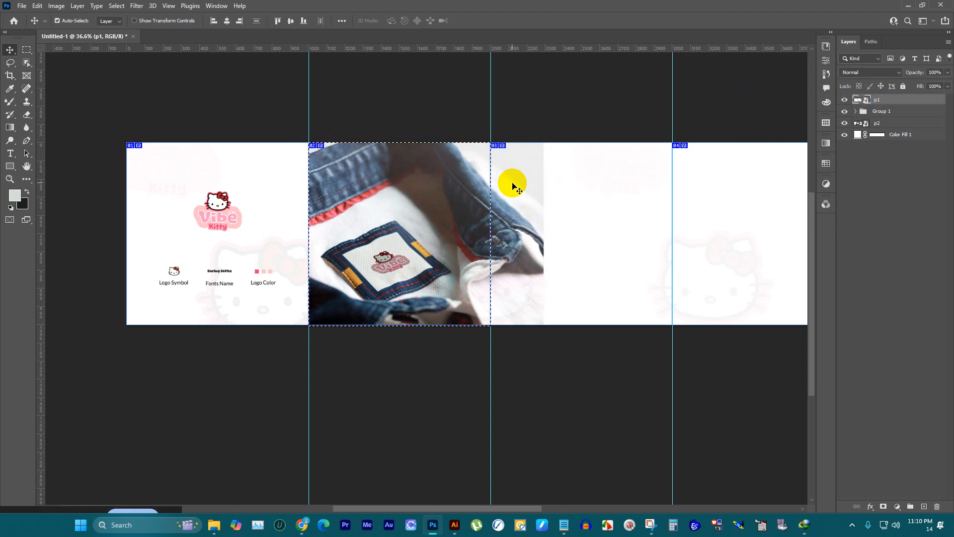
# Step: Undo back past the marquee selection and the earlier p2 reorder, and place p2 directly below p1, above the faded background group
pyautogui.hotkey('ctrl', 'z')
pyautogui.scroll(1, 554, 187)
pyautogui.scroll(1, 554, 186)
pyautogui.hotkey('ctrl', 'z')
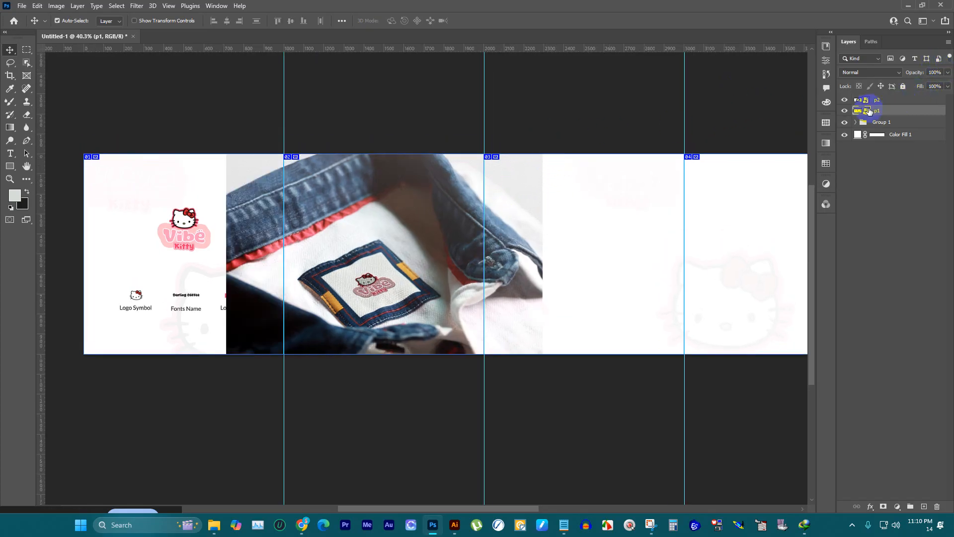
pyautogui.click(845, 111)
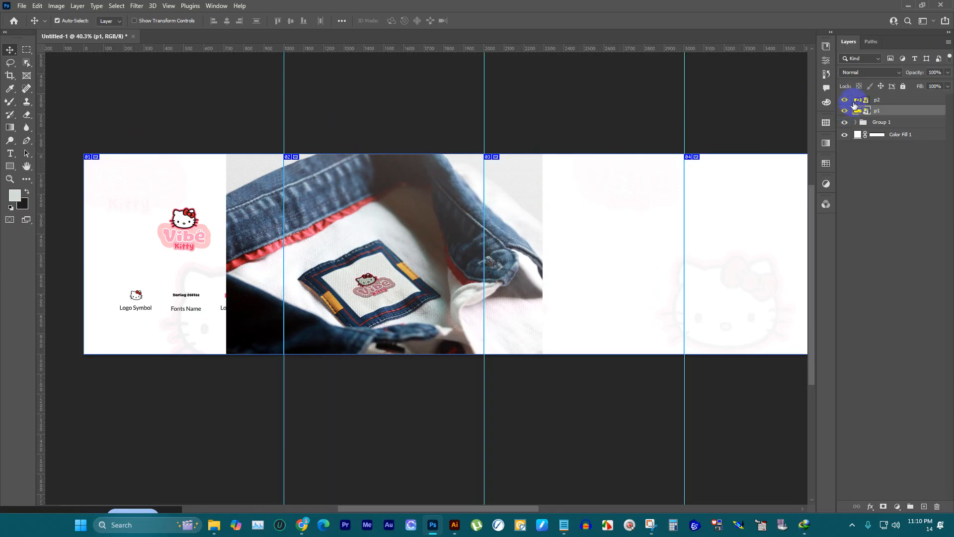
pyautogui.click(845, 100)
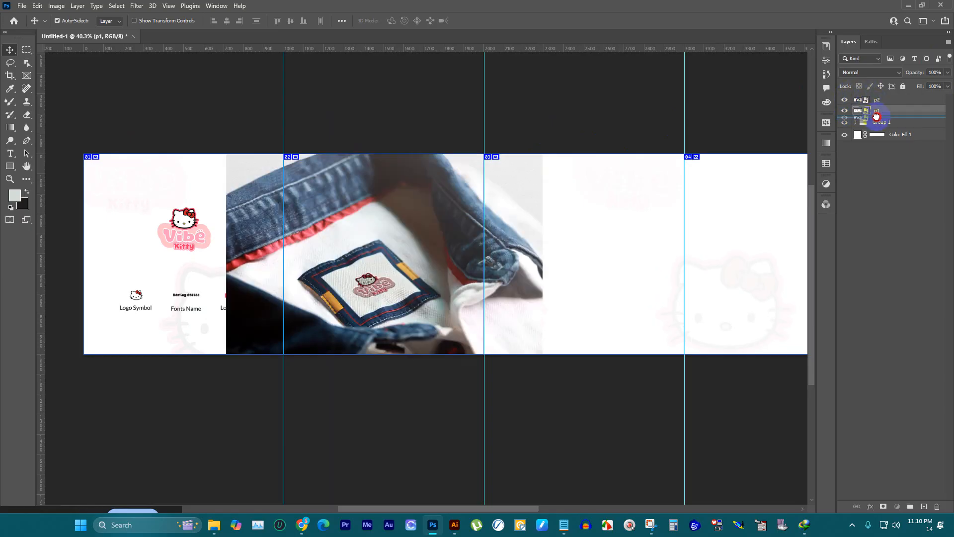
pyautogui.moveTo(877, 116); pyautogui.dragTo(877, 111)
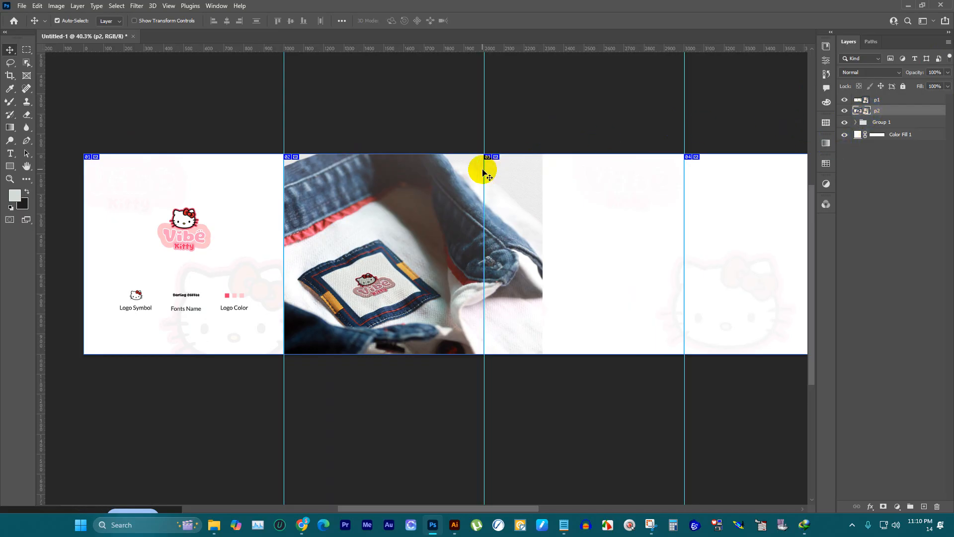
# Step: Choose the Eraser tool and rasterize the p2 layer so its pixels can be erased
pyautogui.scroll(2, 482, 172)
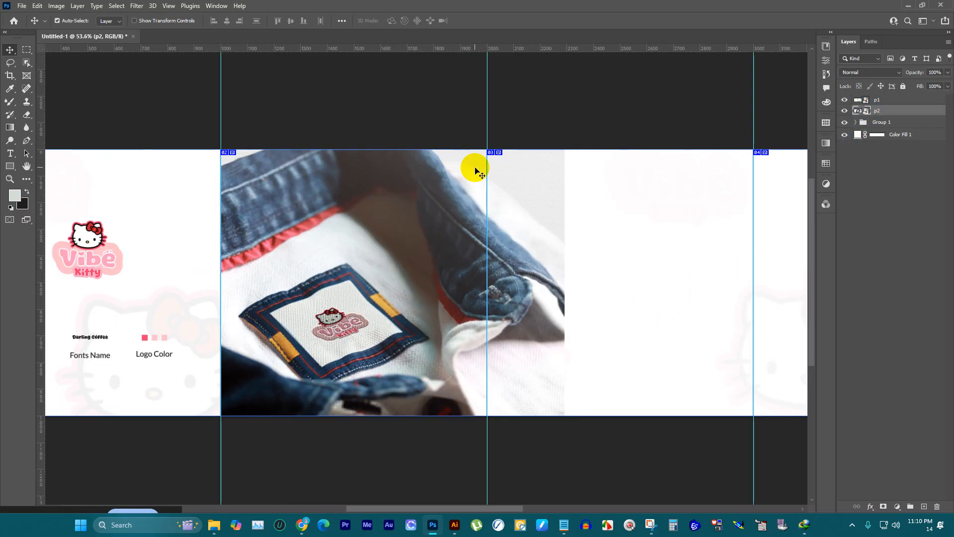
pyautogui.scroll(-2, 475, 171)
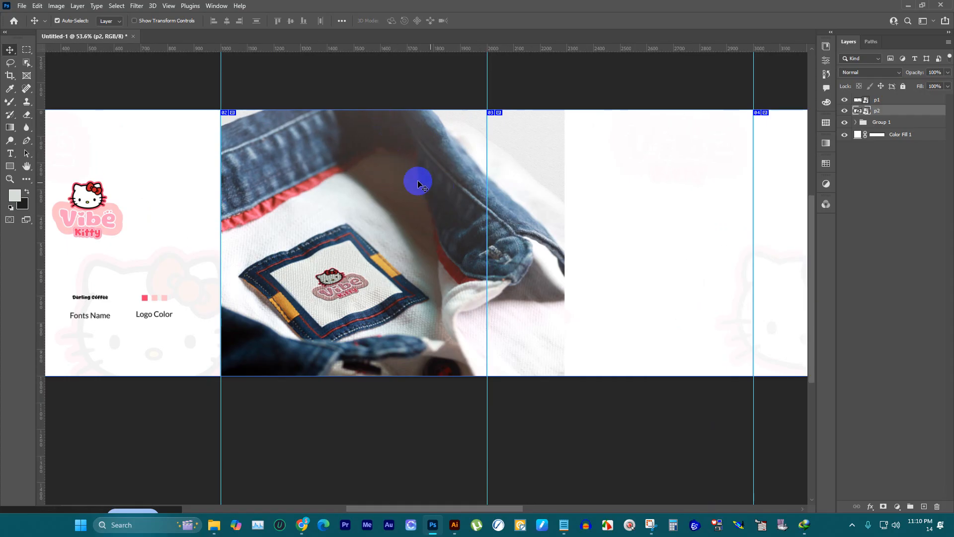
pyautogui.rightClick(26, 113)
pyautogui.click(55, 112)
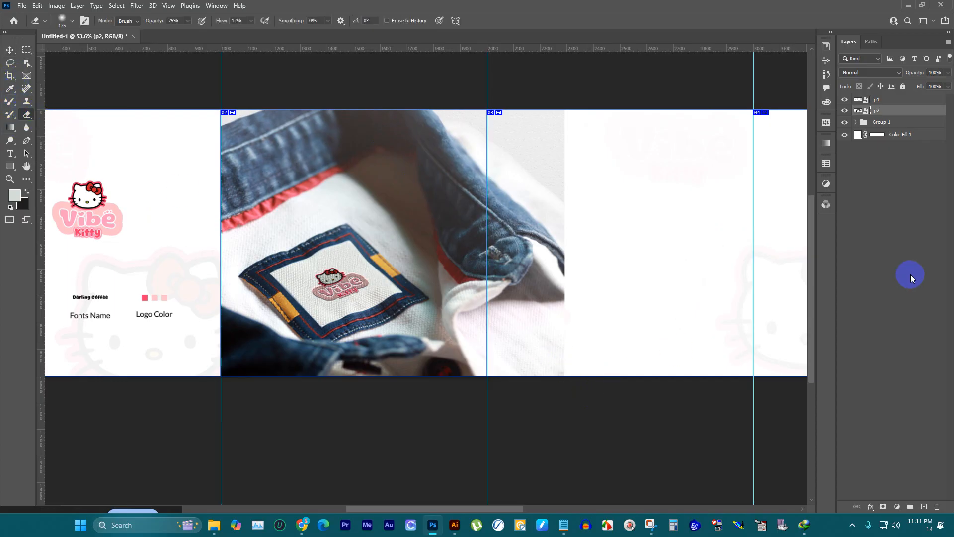
pyautogui.click(844, 110)
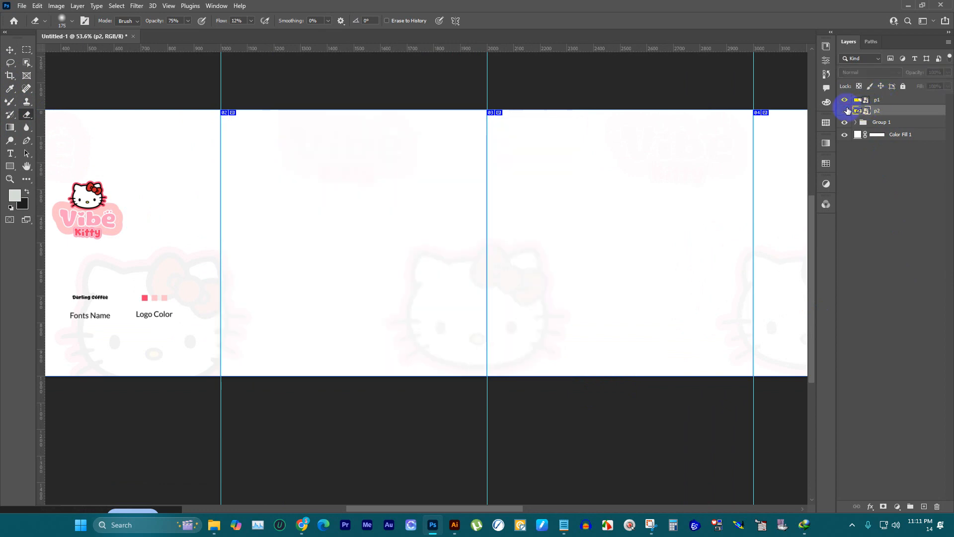
pyautogui.click(845, 110)
pyautogui.rightClick(872, 111)
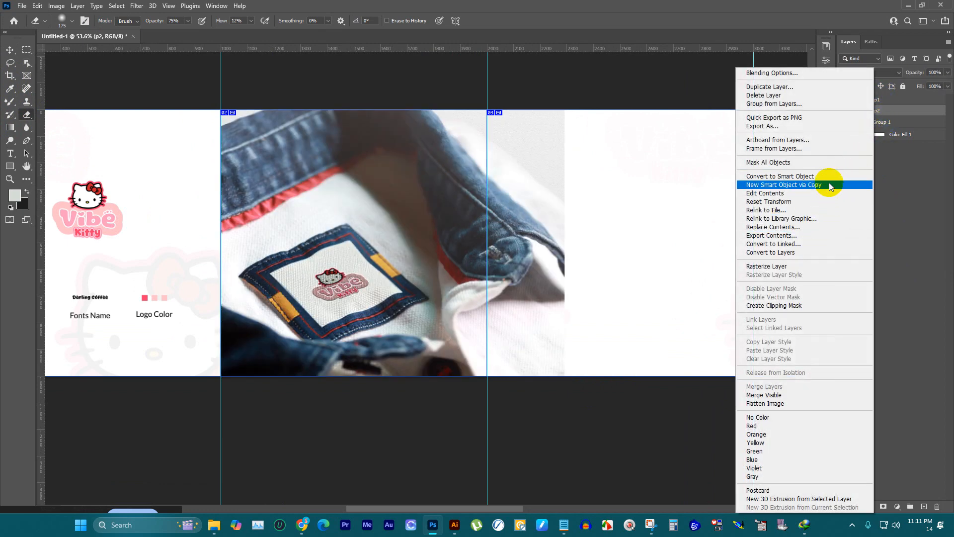
pyautogui.click(499, 240)
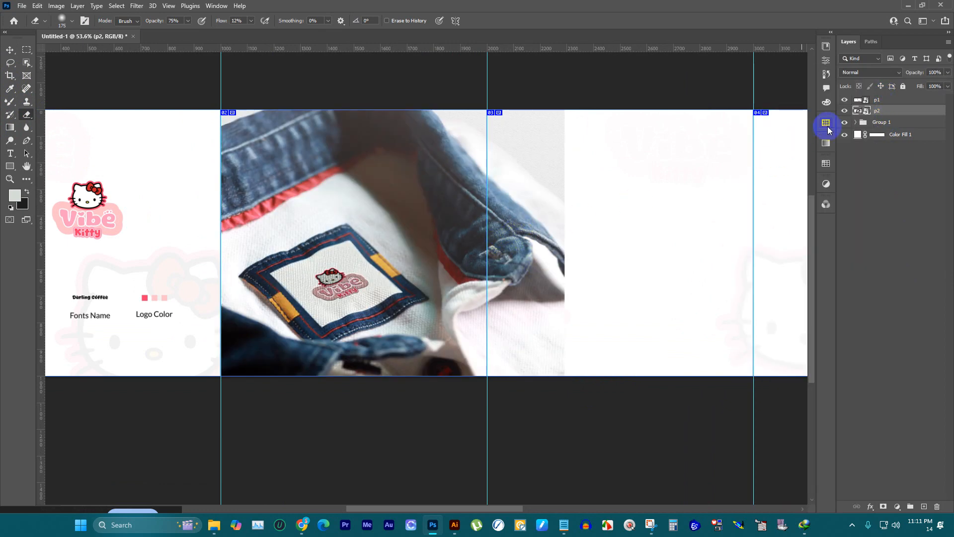
pyautogui.rightClick(883, 113)
pyautogui.click(920, 204)
pyautogui.rightClick(879, 114)
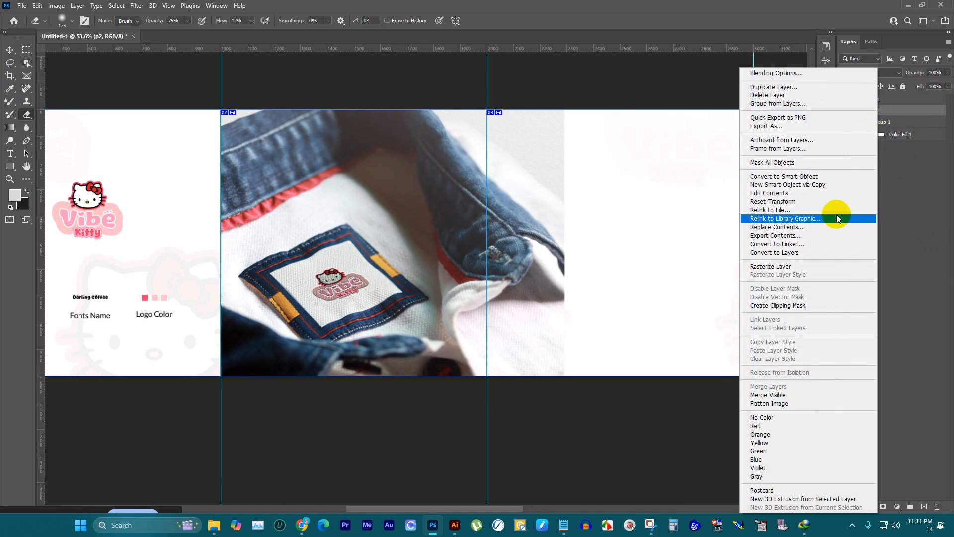
pyautogui.click(815, 267)
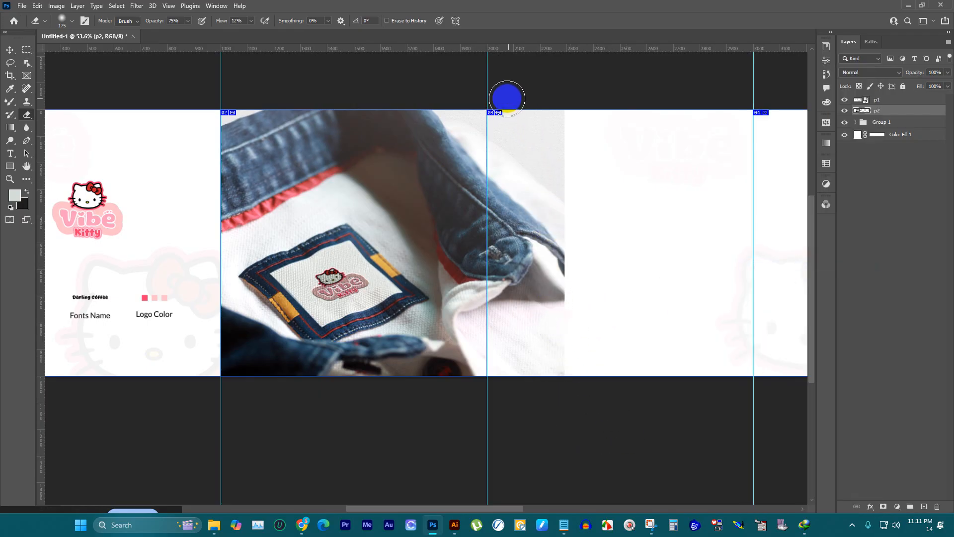
# Step: Set the eraser to a Hard Round brush of 70 px with 100% hardness
pyautogui.rightClick(516, 179)
pyautogui.click(574, 304)
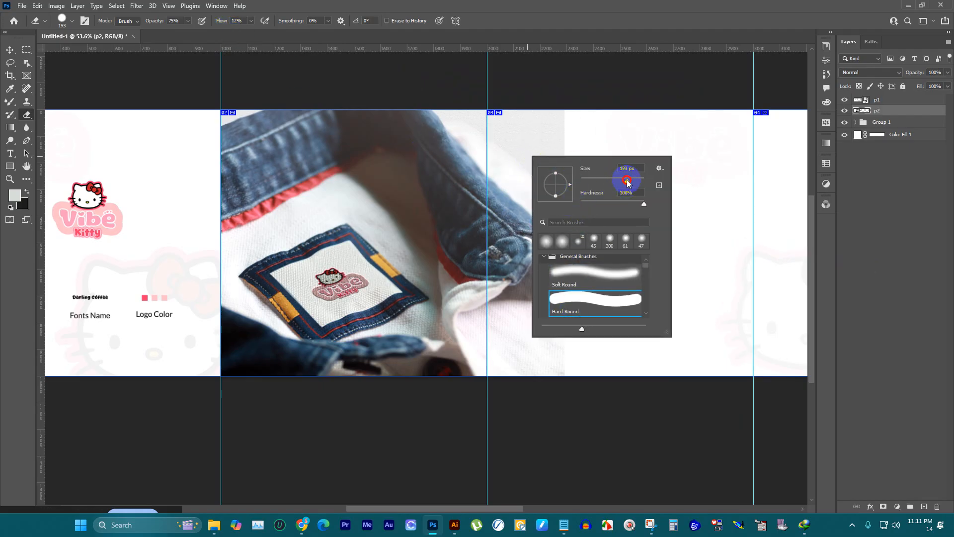
pyautogui.moveTo(628, 183); pyautogui.dragTo(673, 172)
pyautogui.click(613, 396)
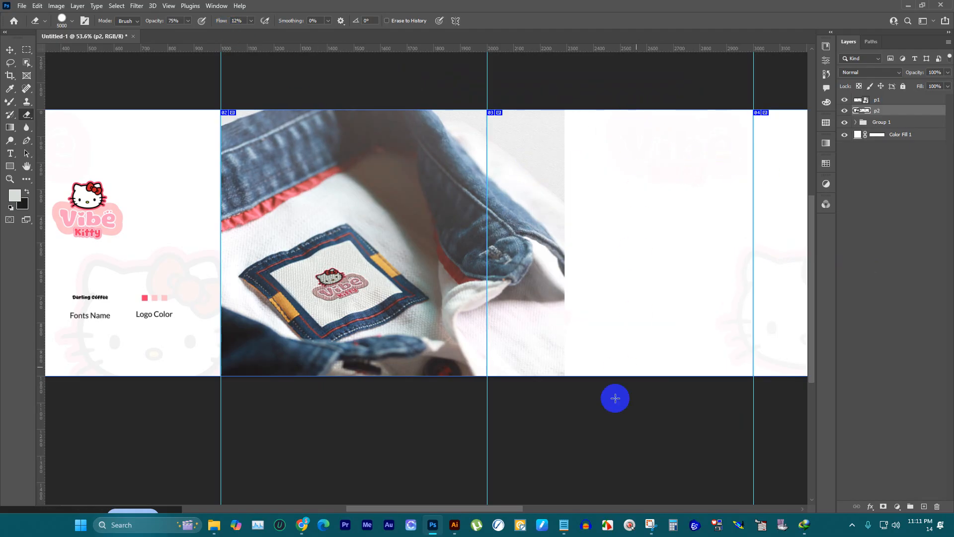
pyautogui.rightClick(580, 189)
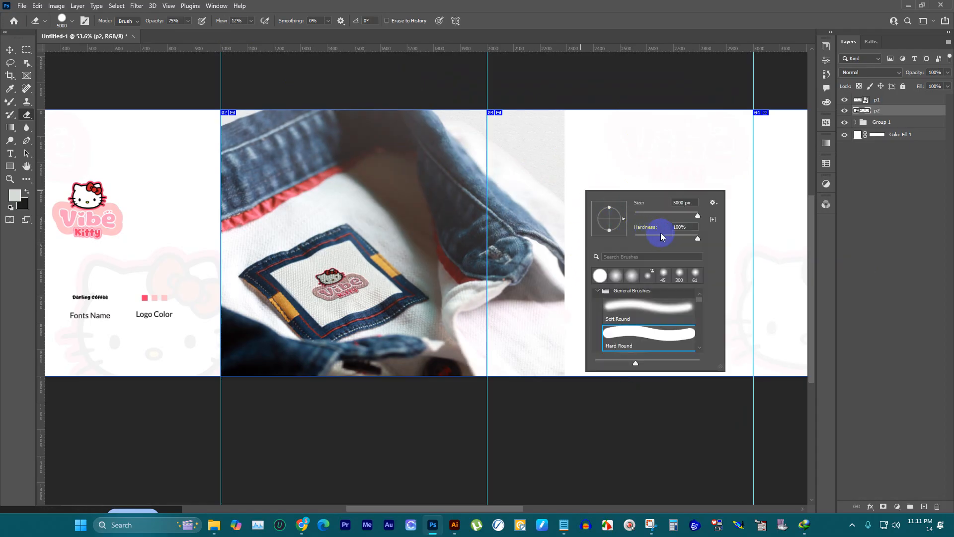
pyautogui.moveTo(664, 212); pyautogui.dragTo(656, 215)
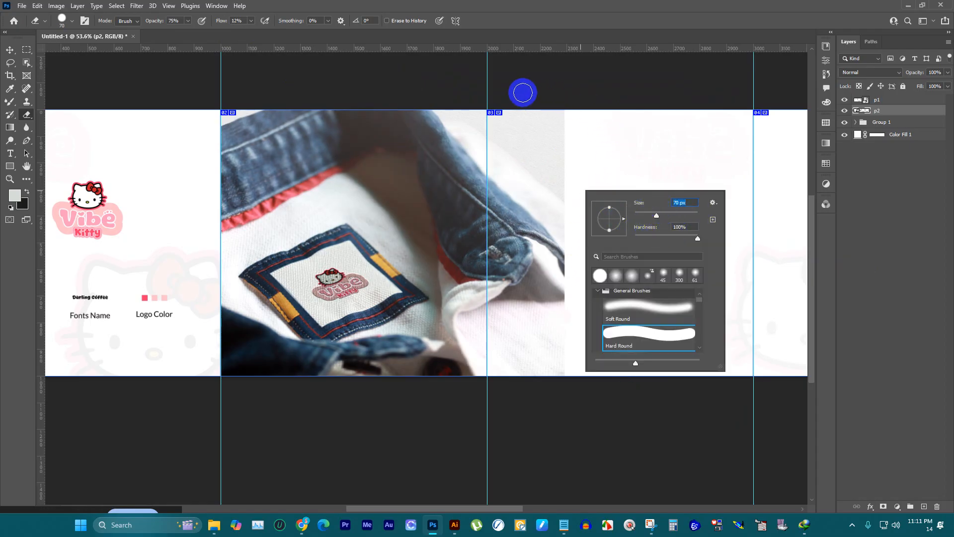
# Step: Erase the part of the p2 image that spills onto the third panel, enlarging the brush to 200 px for the remaining area
pyautogui.moveTo(502, 93)
pyautogui.mouseDown()
pyautogui.moveTo(494, 172)
pyautogui.moveTo(507, 258)
pyautogui.moveTo(507, 403)
pyautogui.moveTo(491, 386)
pyautogui.moveTo(488, 113)
pyautogui.moveTo(500, 116)
pyautogui.moveTo(497, 109)
pyautogui.moveTo(496, 377)
pyautogui.mouseUp()
pyautogui.moveTo(496, 118); pyautogui.dragTo(501, 370)
pyautogui.moveTo(498, 118)
pyautogui.mouseDown()
pyautogui.moveTo(489, 275)
pyautogui.moveTo(498, 383)
pyautogui.mouseUp()
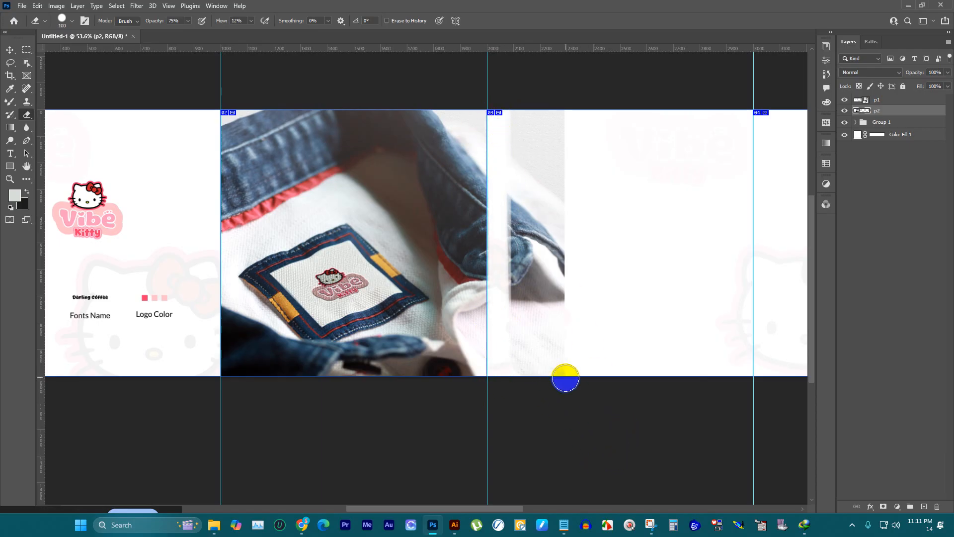
pyautogui.press(']')
pyautogui.moveTo(557, 386)
pyautogui.mouseDown()
pyautogui.moveTo(537, 144)
pyautogui.moveTo(552, 289)
pyautogui.moveTo(526, 212)
pyautogui.moveTo(532, 172)
pyautogui.moveTo(523, 159)
pyautogui.moveTo(535, 157)
pyautogui.moveTo(541, 108)
pyautogui.moveTo(538, 260)
pyautogui.moveTo(556, 283)
pyautogui.moveTo(537, 231)
pyautogui.moveTo(550, 226)
pyautogui.moveTo(537, 211)
pyautogui.moveTo(536, 319)
pyautogui.moveTo(524, 307)
pyautogui.moveTo(518, 392)
pyautogui.moveTo(531, 129)
pyautogui.moveTo(521, 101)
pyautogui.moveTo(507, 180)
pyautogui.moveTo(512, 121)
pyautogui.moveTo(543, 317)
pyautogui.moveTo(540, 374)
pyautogui.moveTo(509, 115)
pyautogui.moveTo(526, 98)
pyautogui.moveTo(537, 222)
pyautogui.moveTo(537, 160)
pyautogui.moveTo(541, 382)
pyautogui.mouseUp()
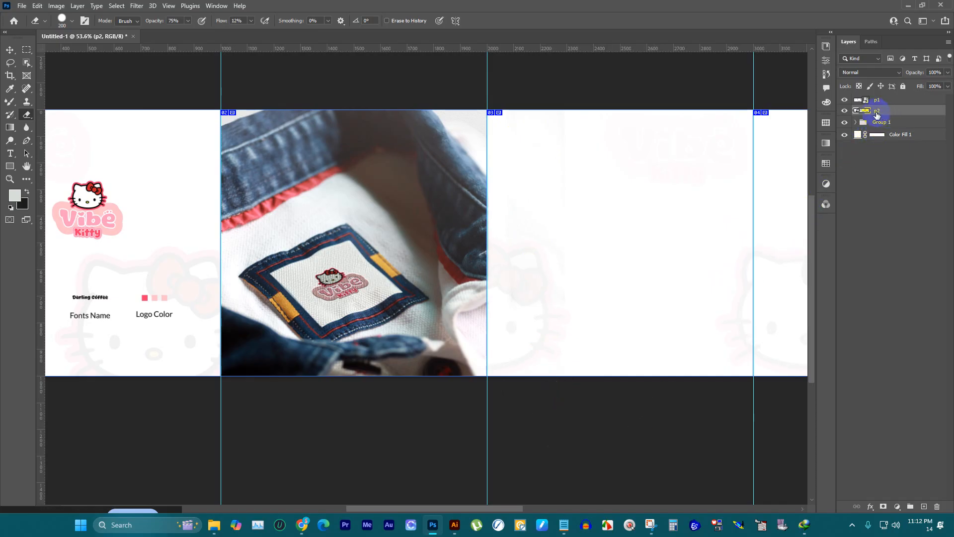
# Step: Move the faded background group above the p1 and p2 layers and select the p1 layer
pyautogui.moveTo(880, 124); pyautogui.dragTo(884, 97)
pyautogui.scroll(-2, 593, 197)
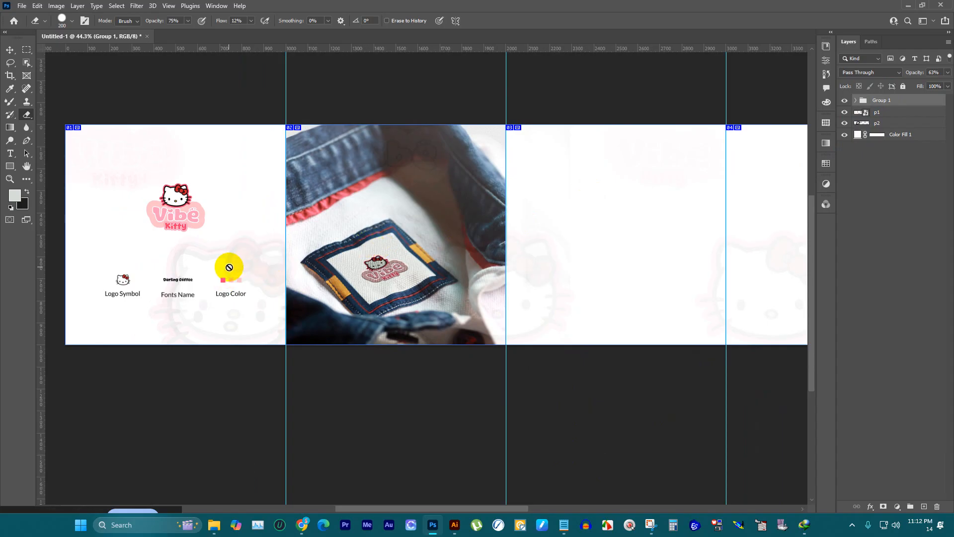
pyautogui.click(875, 113)
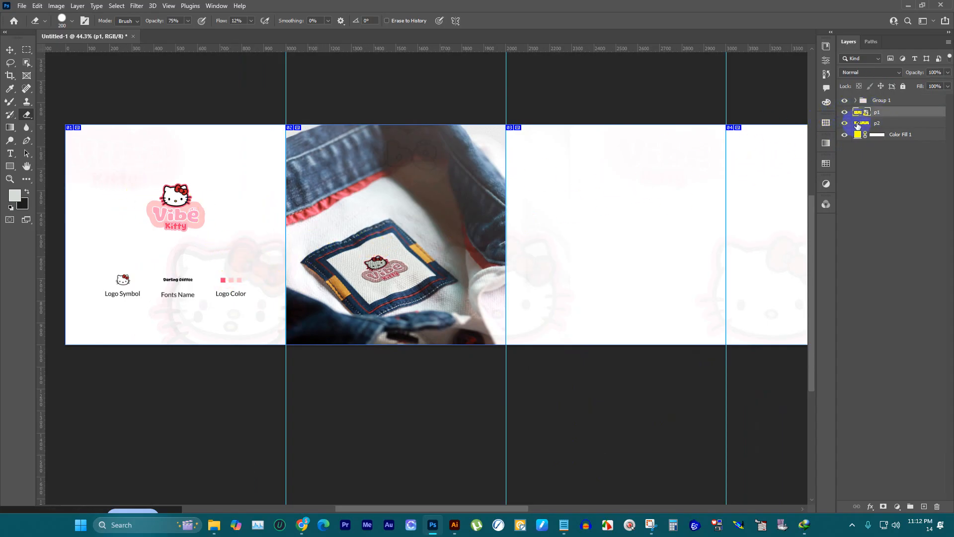
# Step: Move the p1 layer above the faded background group, set the group's opacity to 100%, and switch to the Move tool
pyautogui.moveTo(887, 114); pyautogui.dragTo(884, 96)
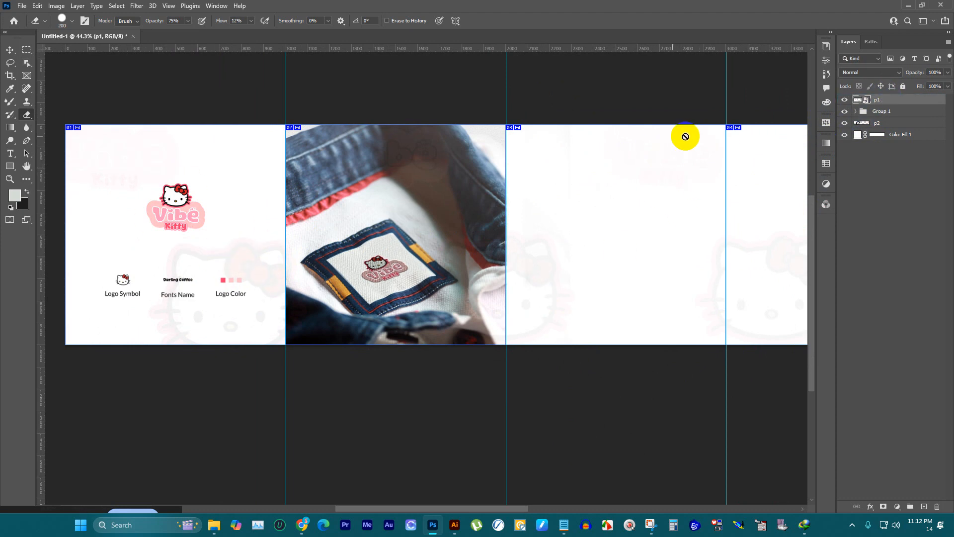
pyautogui.click(895, 111)
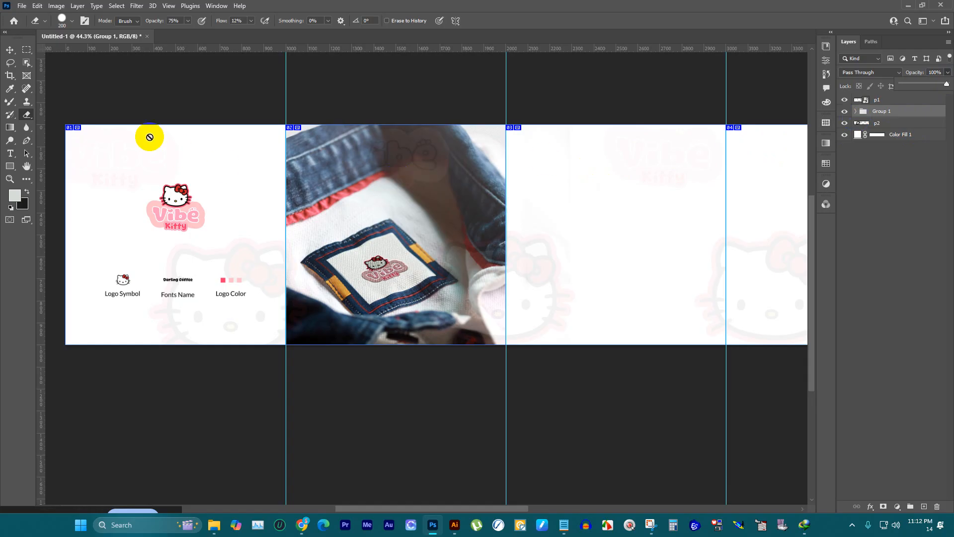
pyautogui.click(13, 52)
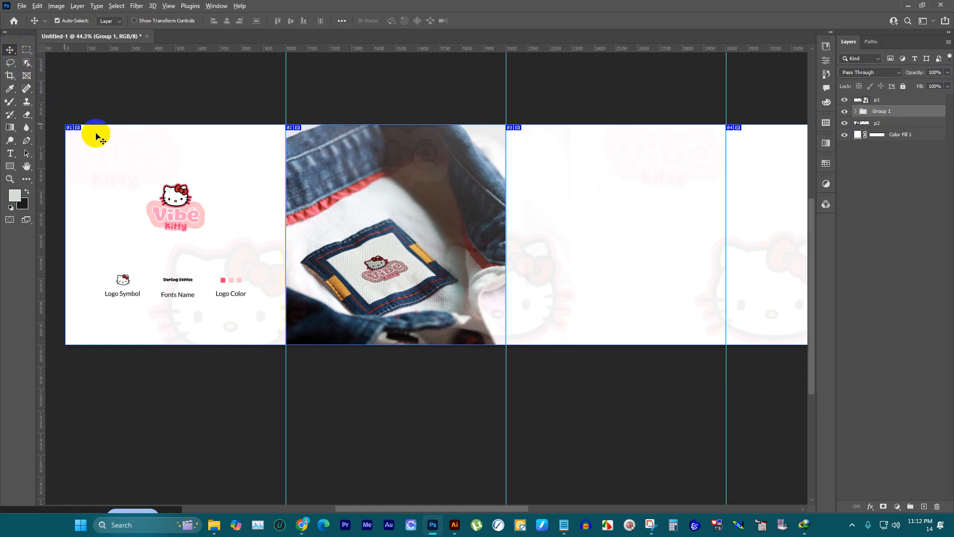
pyautogui.scroll(-1, 358, 189)
pyautogui.scroll(-1, 349, 219)
pyautogui.scroll(1, 635, 198)
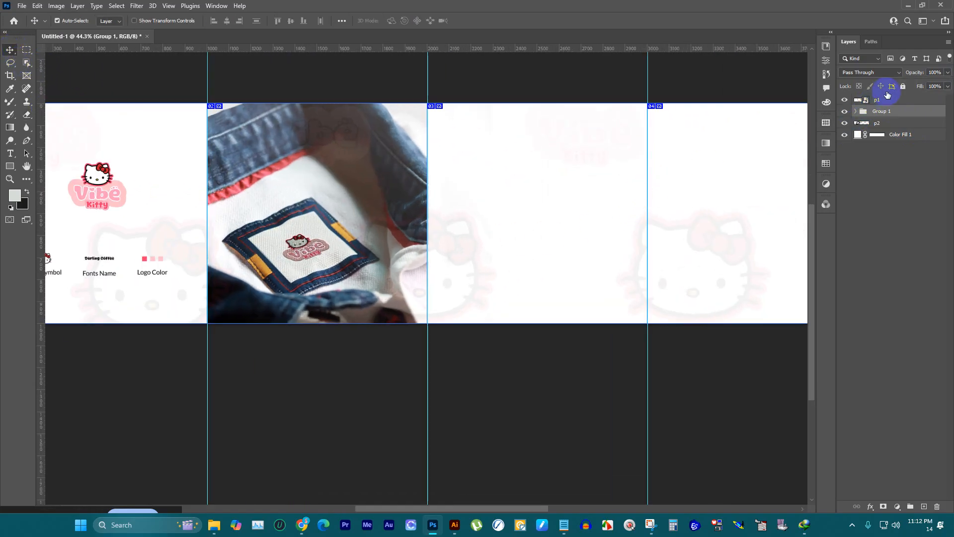
# Step: Place p3.png as an embedded image directly above the p2 layer
pyautogui.click(873, 125)
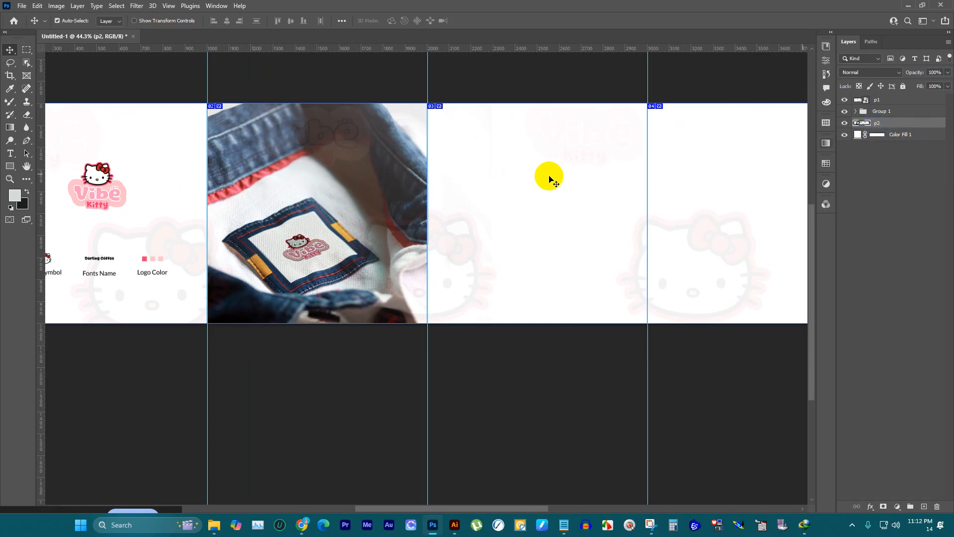
pyautogui.click(20, 6)
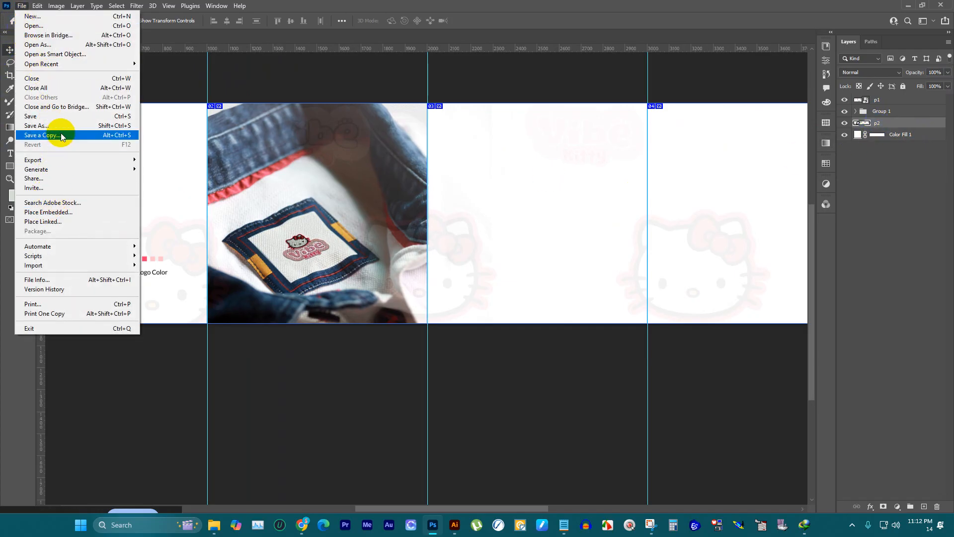
pyautogui.click(60, 213)
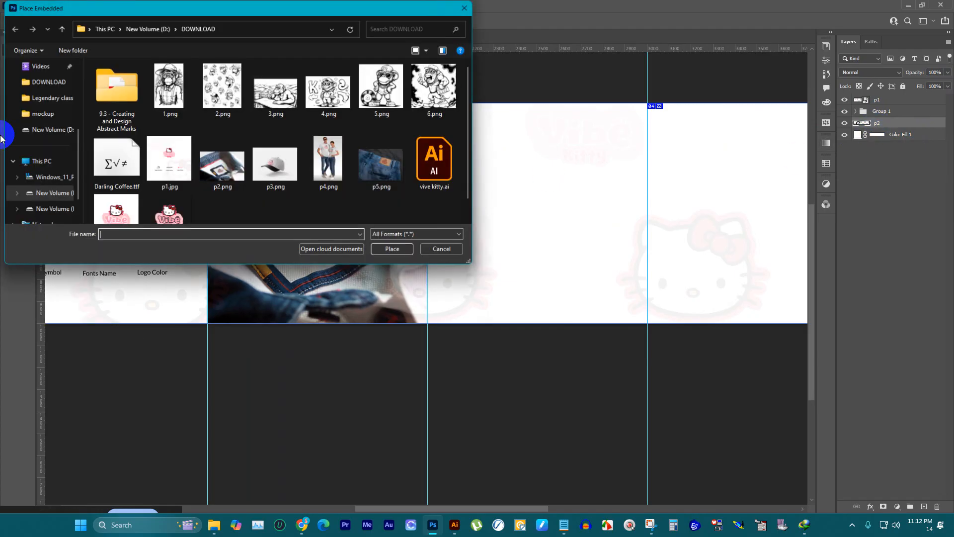
pyautogui.click(276, 164)
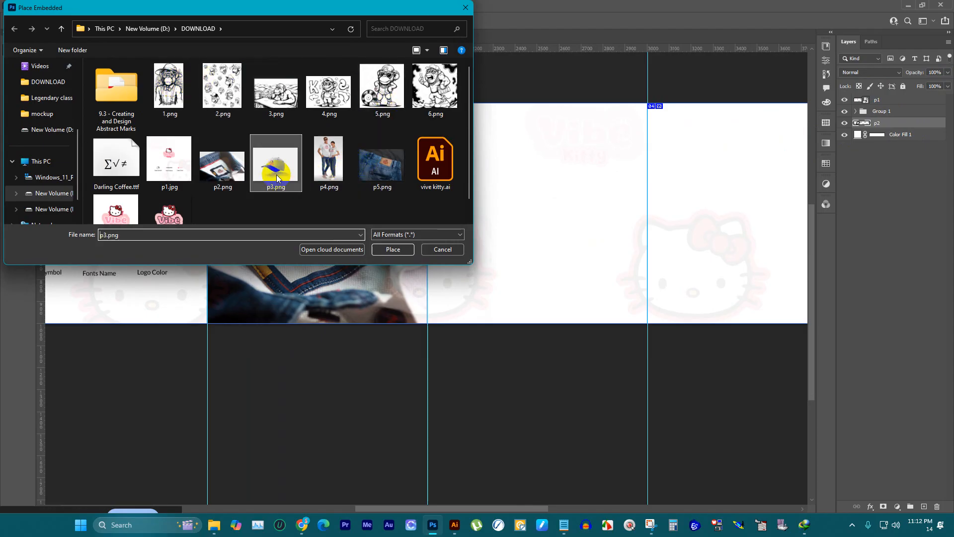
pyautogui.click(386, 250)
# Step: Position the cap image on the third panel, scale it to about 169% to fill the panel height, and move its layer below p2
pyautogui.moveTo(514, 243); pyautogui.dragTo(570, 162)
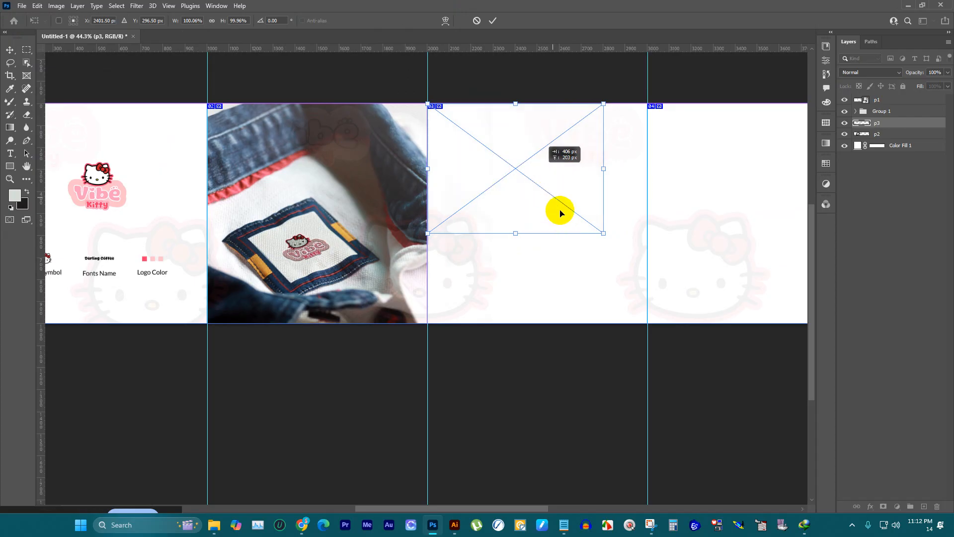
pyautogui.moveTo(519, 233); pyautogui.dragTo(547, 317)
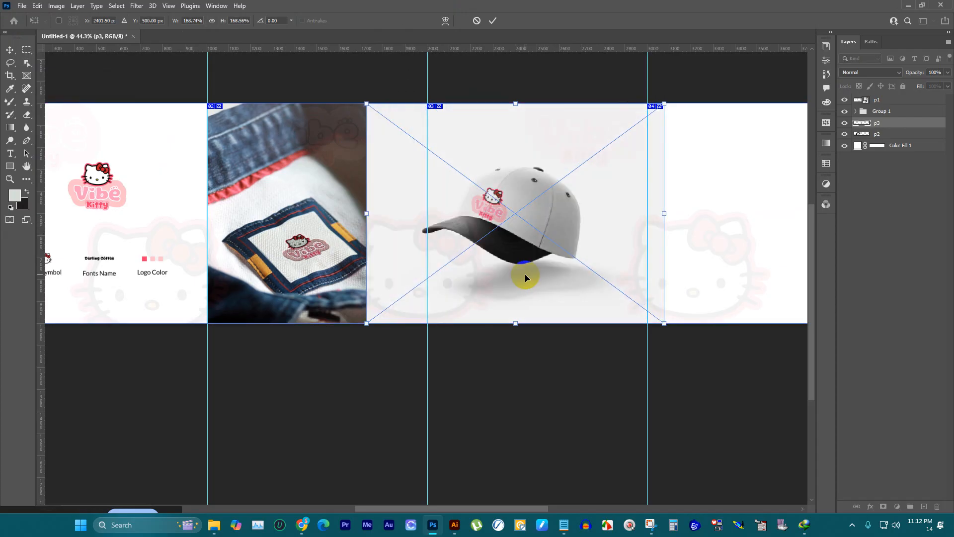
pyautogui.moveTo(875, 123); pyautogui.dragTo(874, 139)
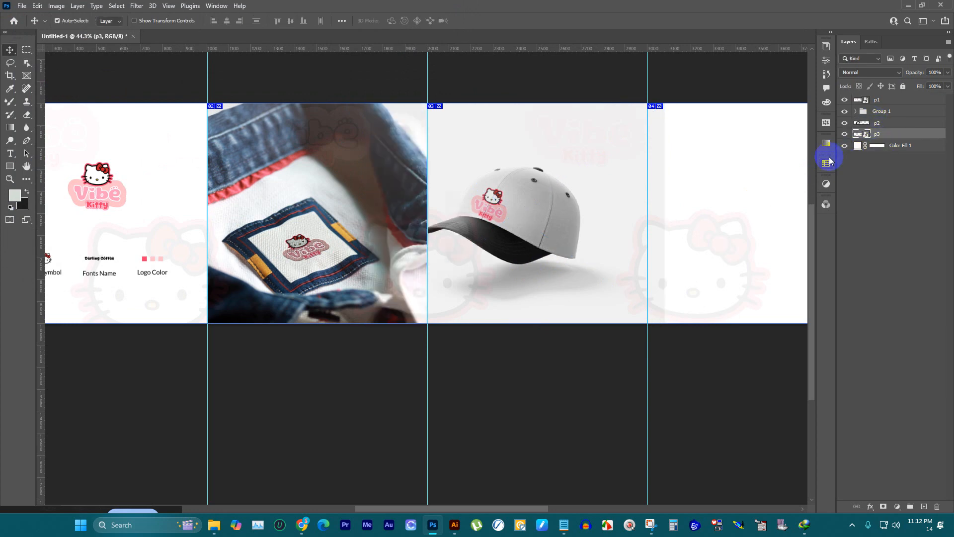
# Step: Place p4.png as an embedded image directly above the p3 layer
pyautogui.scroll(-2, 330, 201)
pyautogui.scroll(2, 677, 204)
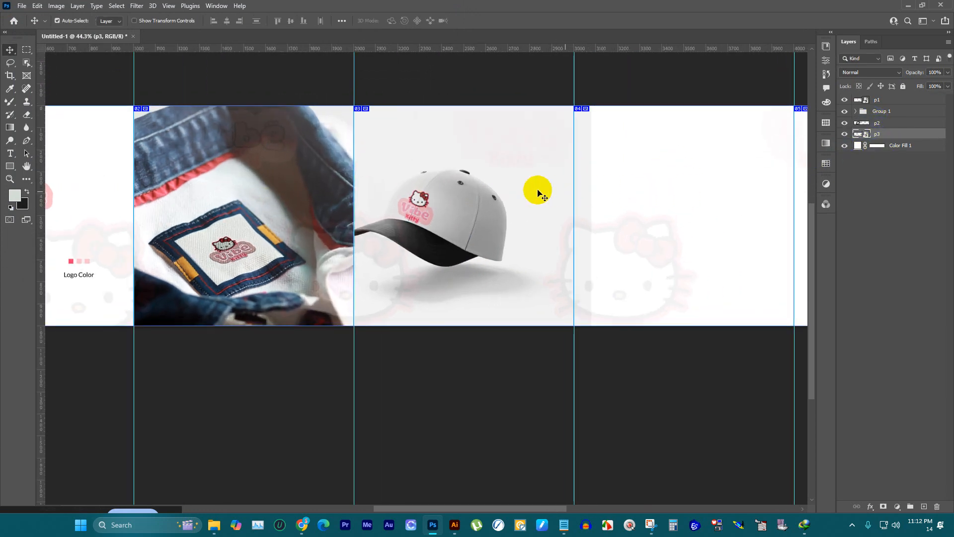
pyautogui.scroll(-1, 579, 179)
pyautogui.scroll(2, 585, 170)
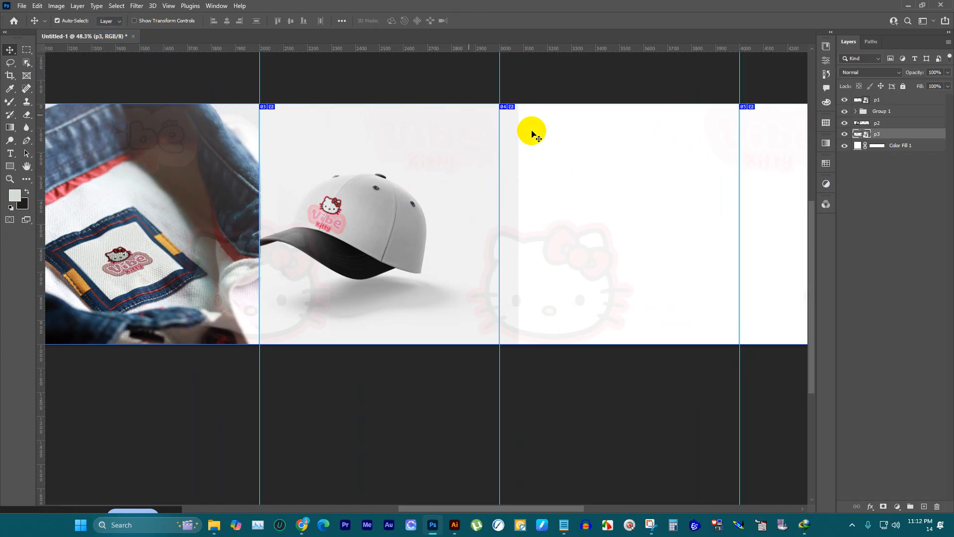
pyautogui.click(631, 76)
pyautogui.scroll(-1, 379, 139)
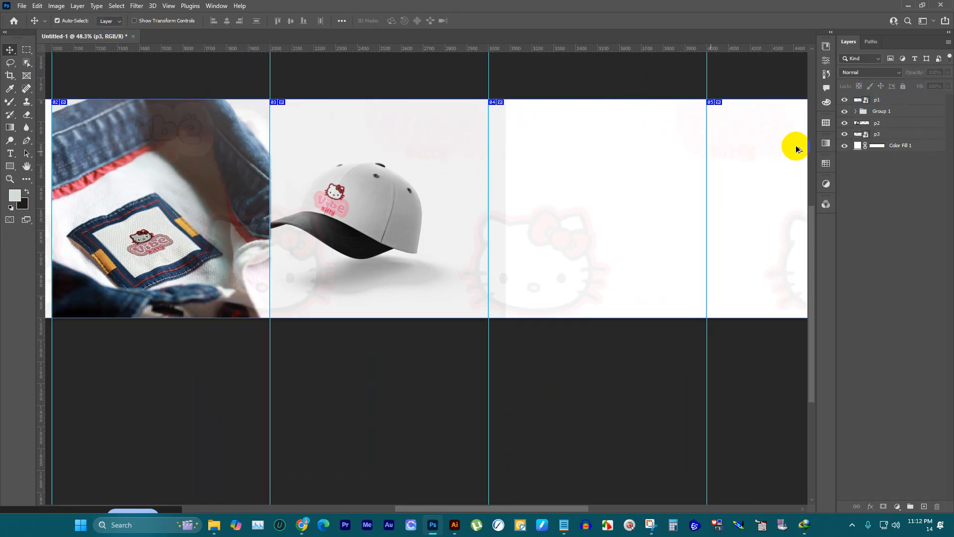
pyautogui.scroll(1, 795, 149)
pyautogui.click(897, 136)
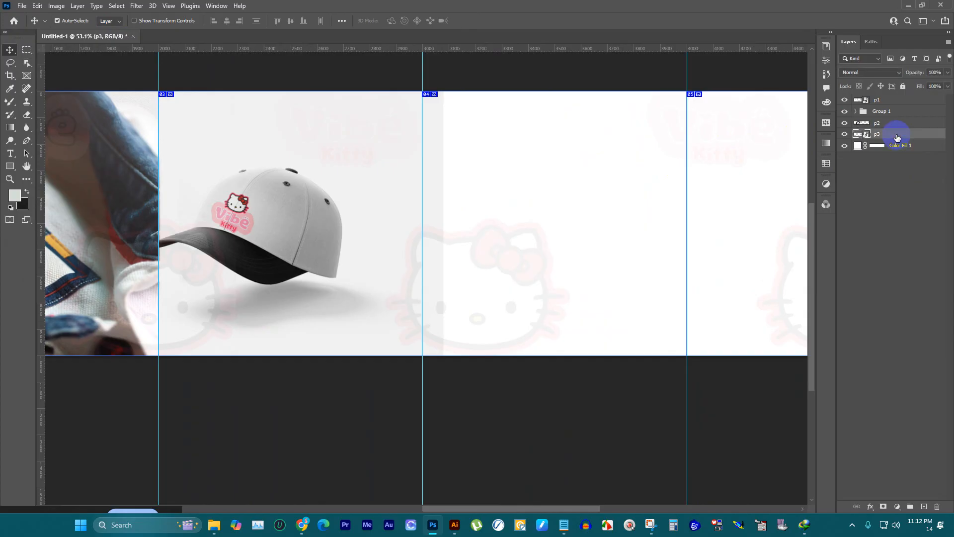
pyautogui.click(22, 6)
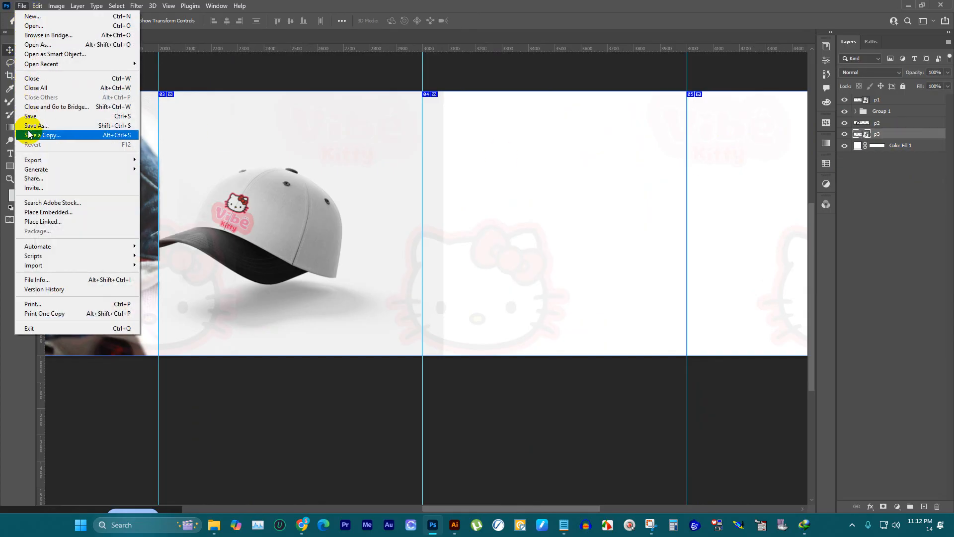
pyautogui.click(44, 213)
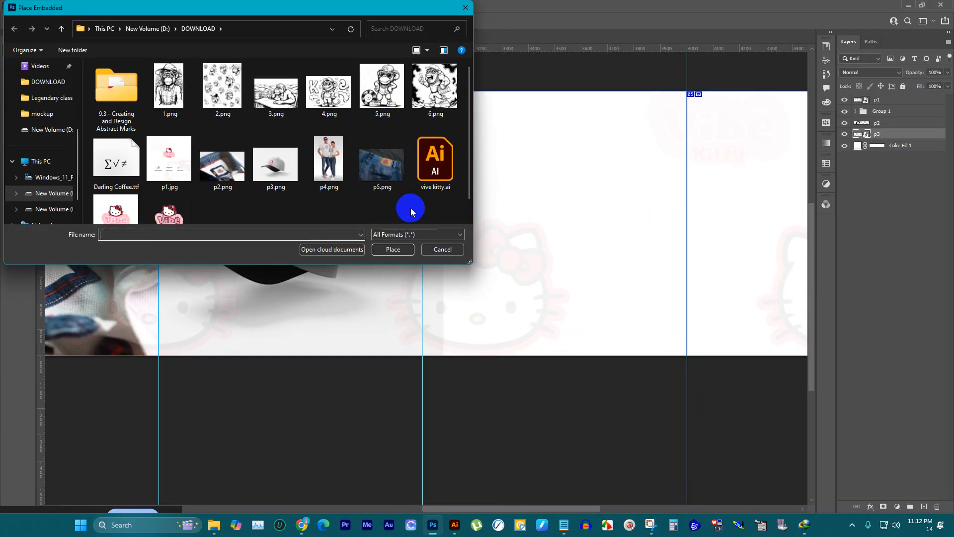
pyautogui.click(333, 160)
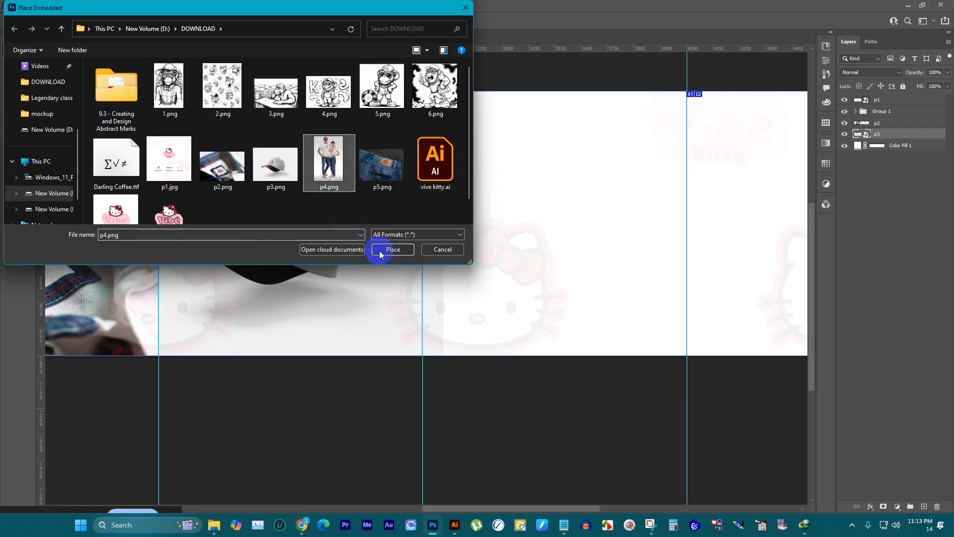
pyautogui.click(393, 249)
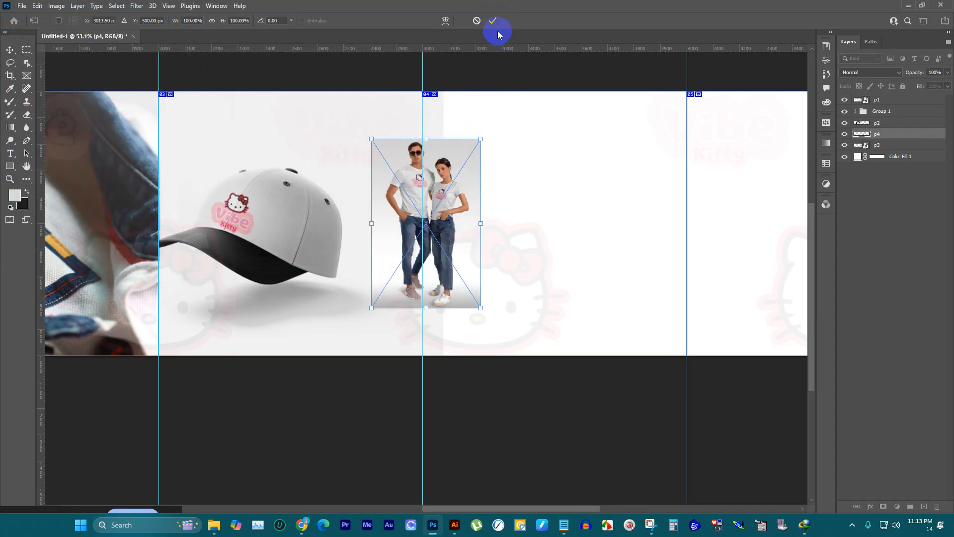
pyautogui.click(495, 20)
# Step: Align the couple image to the fourth panel's top-left corner and scale it to about 241% to span the panel width
pyautogui.moveTo(466, 130); pyautogui.dragTo(512, 107)
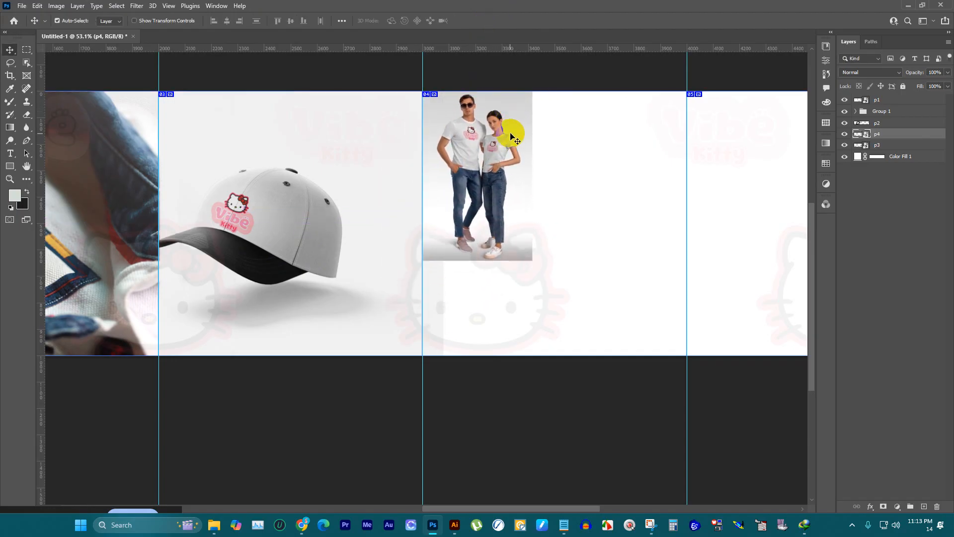
pyautogui.hotkey('ctrl', 't')
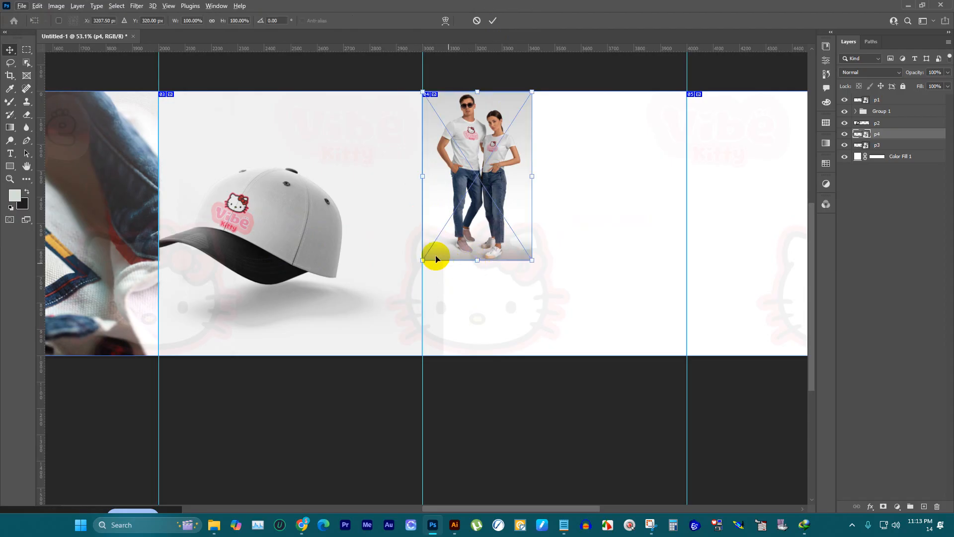
pyautogui.scroll(-2, 432, 255)
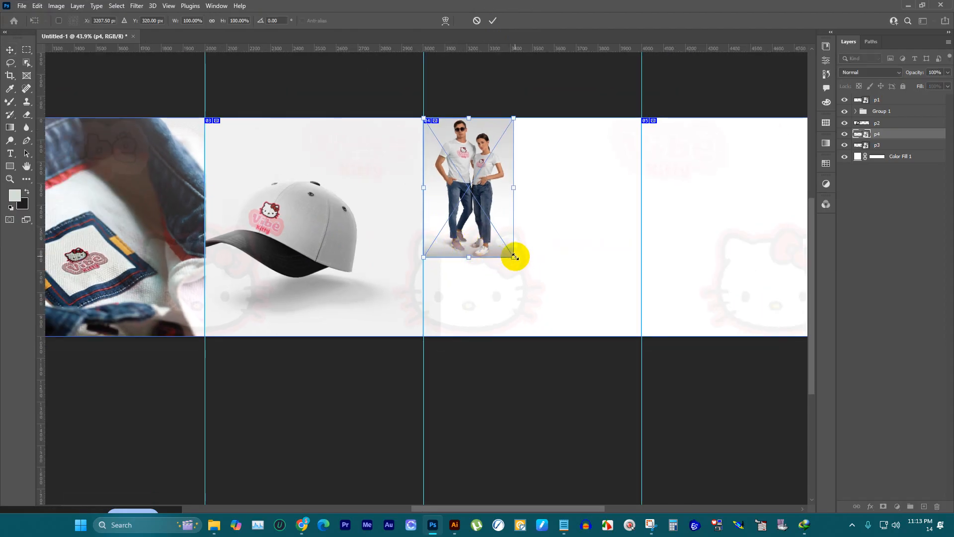
pyautogui.moveTo(515, 257); pyautogui.dragTo(671, 434)
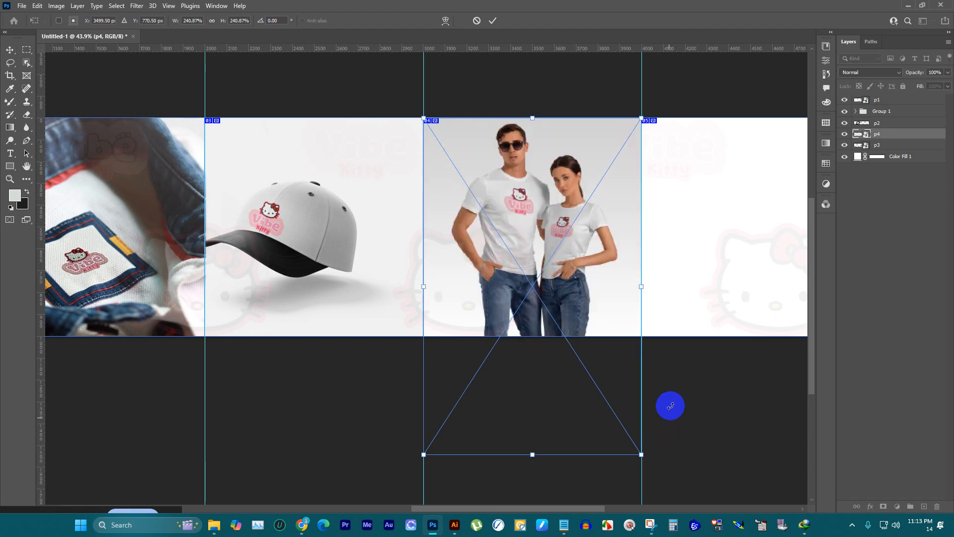
pyautogui.click(497, 21)
# Step: Place p5.png as an embedded image directly above the p4 layer
pyautogui.scroll(2, 622, 264)
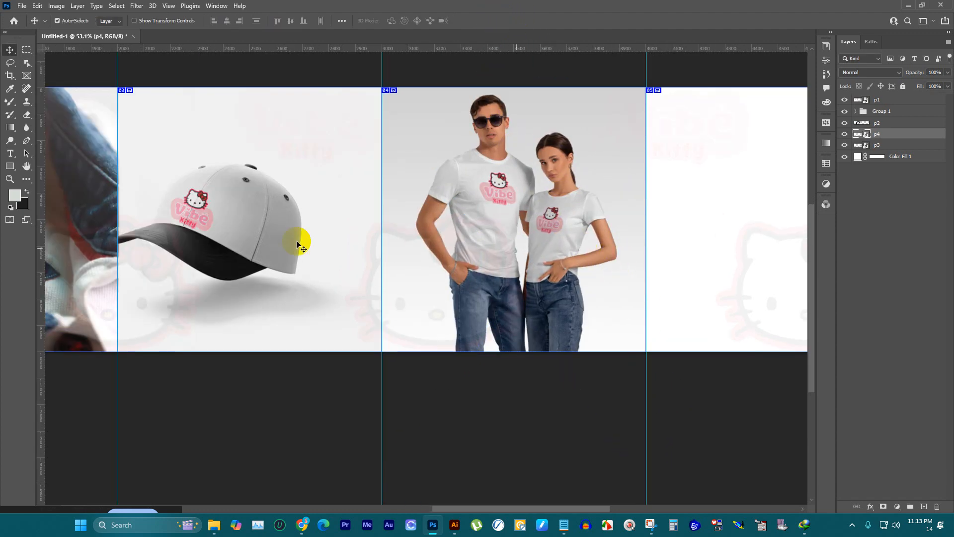
pyautogui.scroll(-3, 297, 243)
pyautogui.scroll(2, 570, 219)
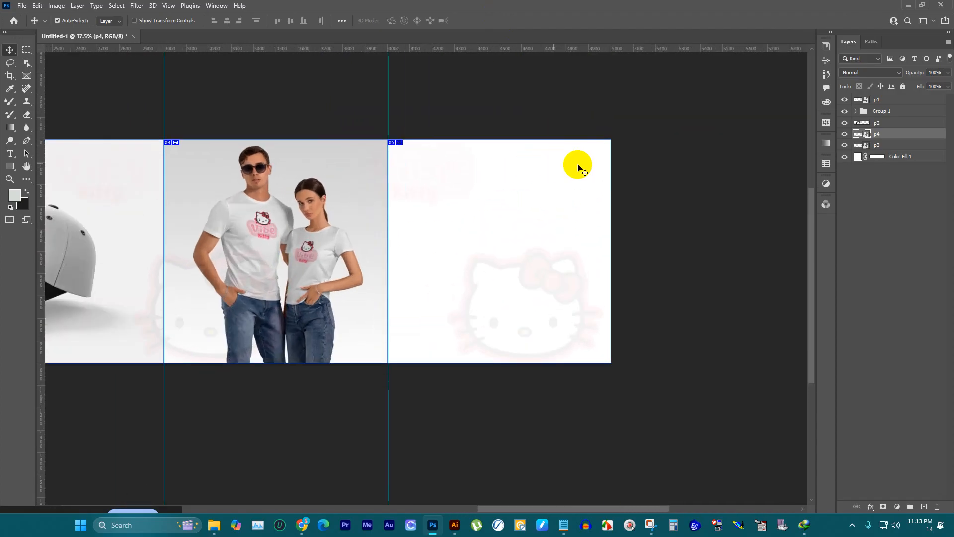
pyautogui.click(22, 5)
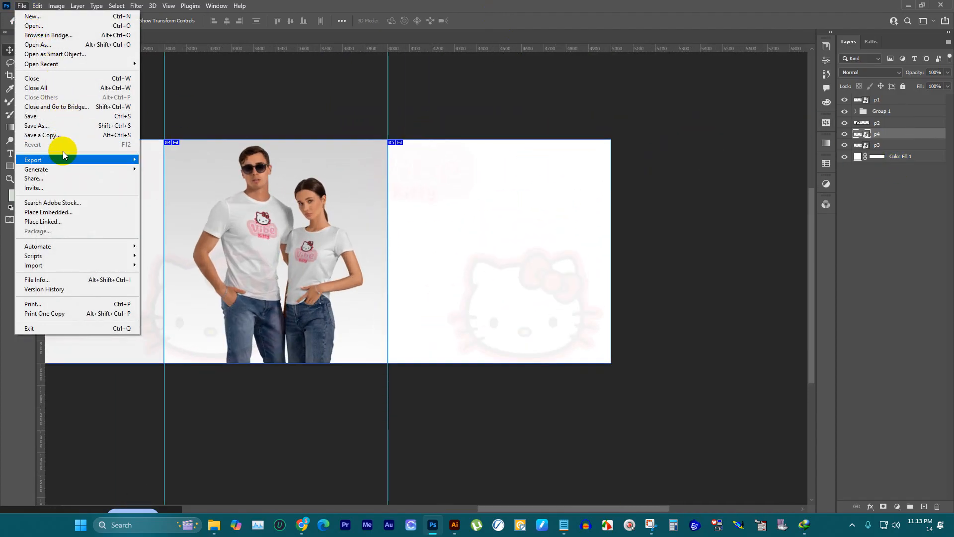
pyautogui.click(64, 214)
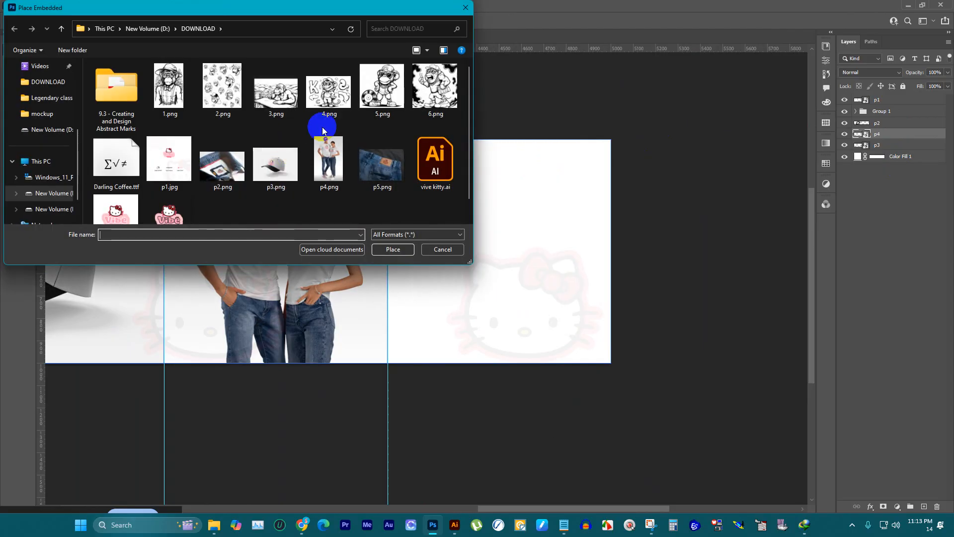
pyautogui.click(392, 160)
pyautogui.click(393, 249)
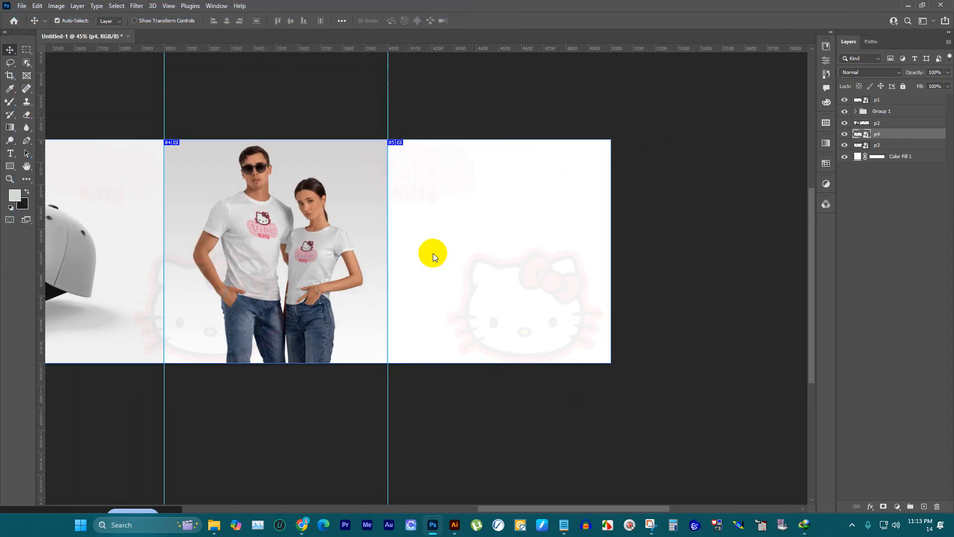
# Step: Scale the jeans image to about 200% over the fifth panel and shift it left so the leather label fits inside
pyautogui.moveTo(359, 259); pyautogui.dragTo(499, 202)
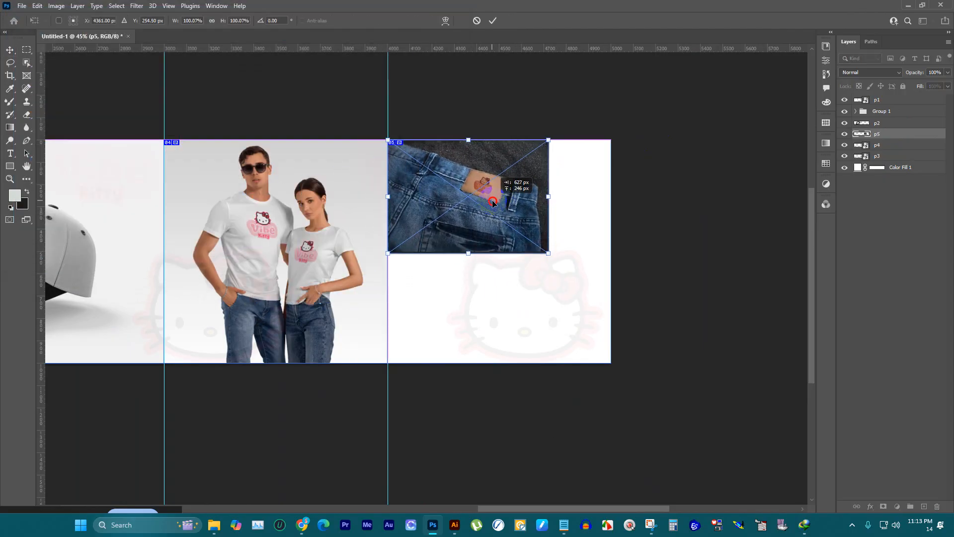
pyautogui.moveTo(546, 251); pyautogui.dragTo(708, 365)
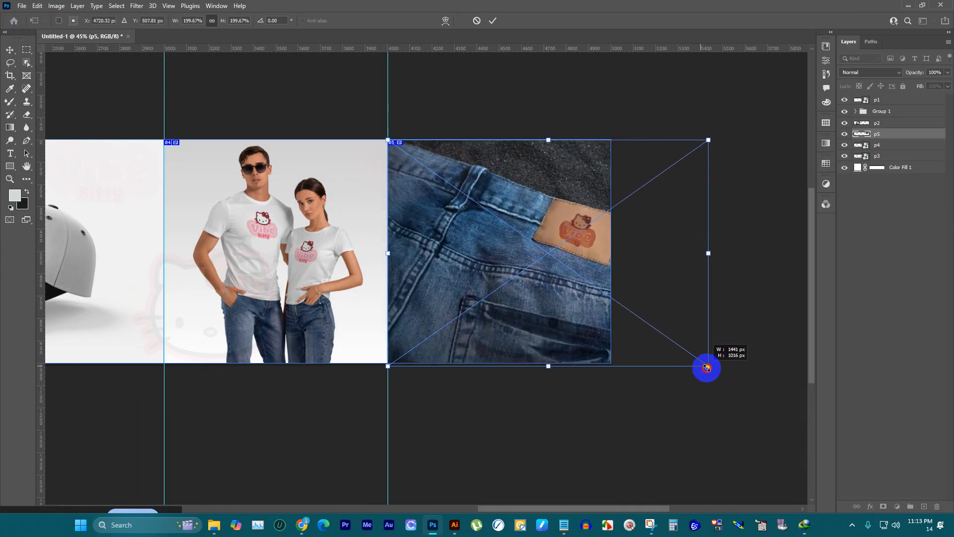
pyautogui.moveTo(580, 297); pyautogui.dragTo(538, 294)
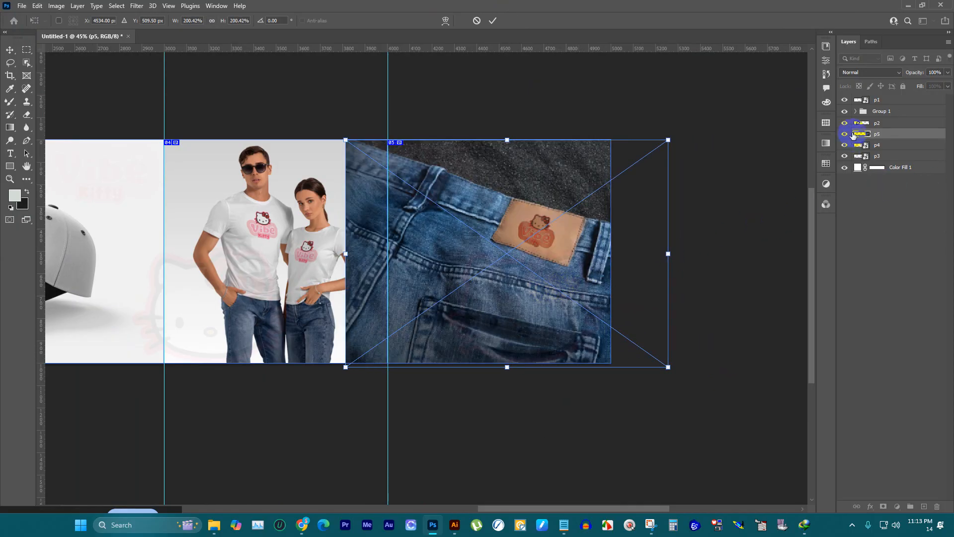
# Step: Move the p5 layer below p3 to hide its overlap on the fourth panel, deselect it, and review the whole layout
pyautogui.moveTo(873, 133); pyautogui.dragTo(852, 174)
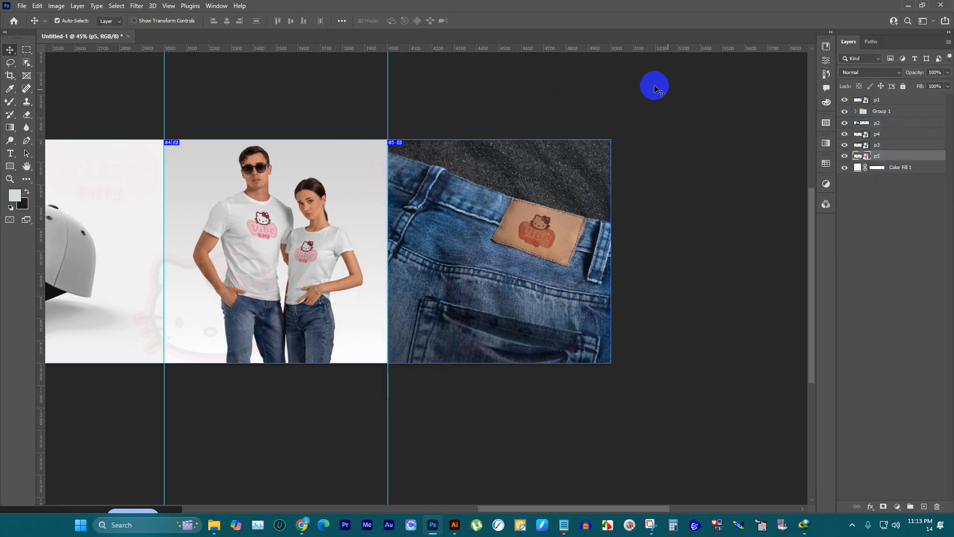
pyautogui.click(469, 72)
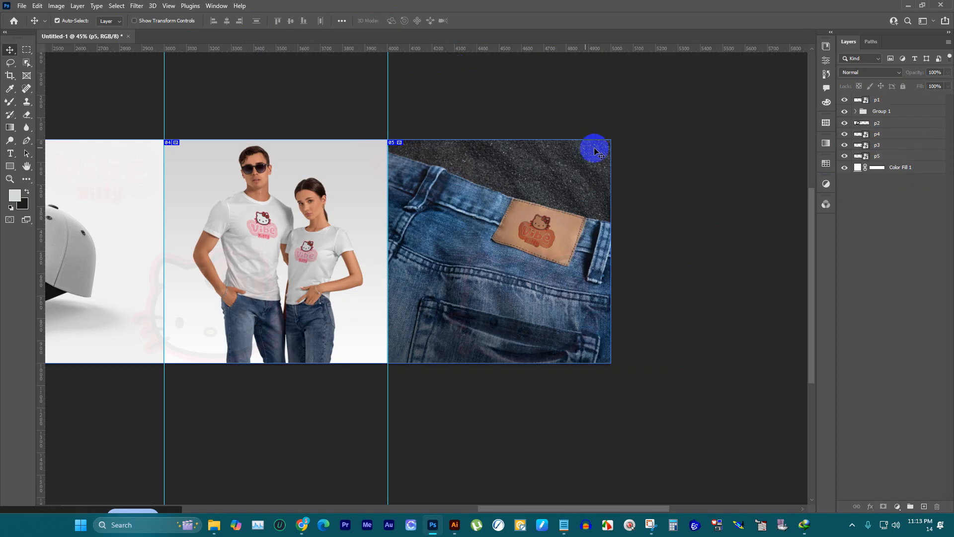
pyautogui.scroll(-2, 621, 144)
pyautogui.scroll(-4, 649, 219)
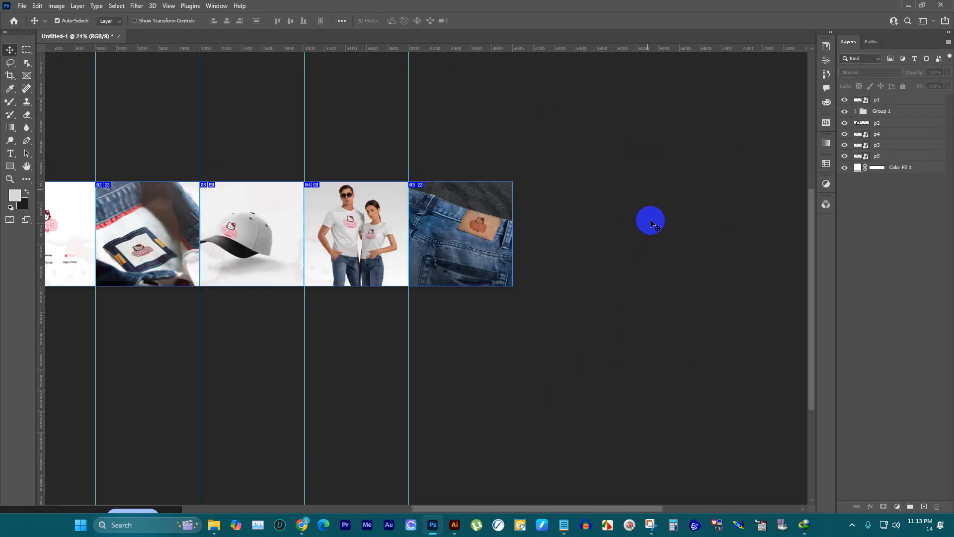
pyautogui.scroll(3, 127, 149)
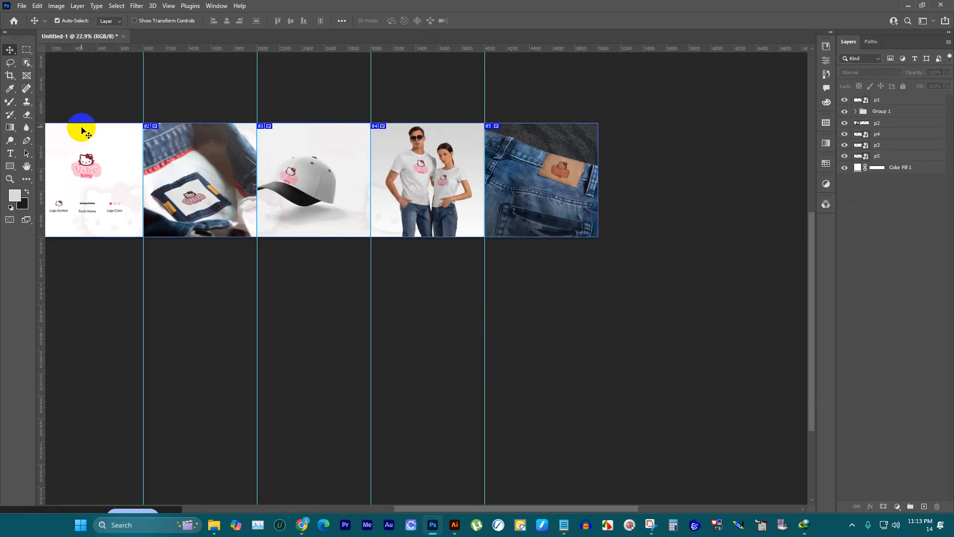
# Step: Export all slices of the layout for web as PNG-24 images into the DOWNLOAD folder under the file name 123
pyautogui.scroll(-1, 562, 161)
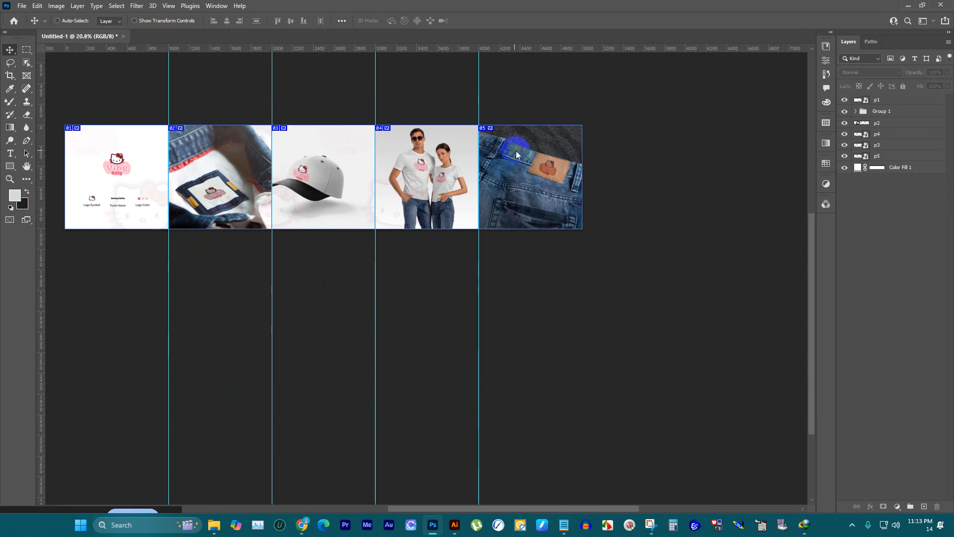
pyautogui.hotkey('ctrl', 'alt', 'shift', 's')
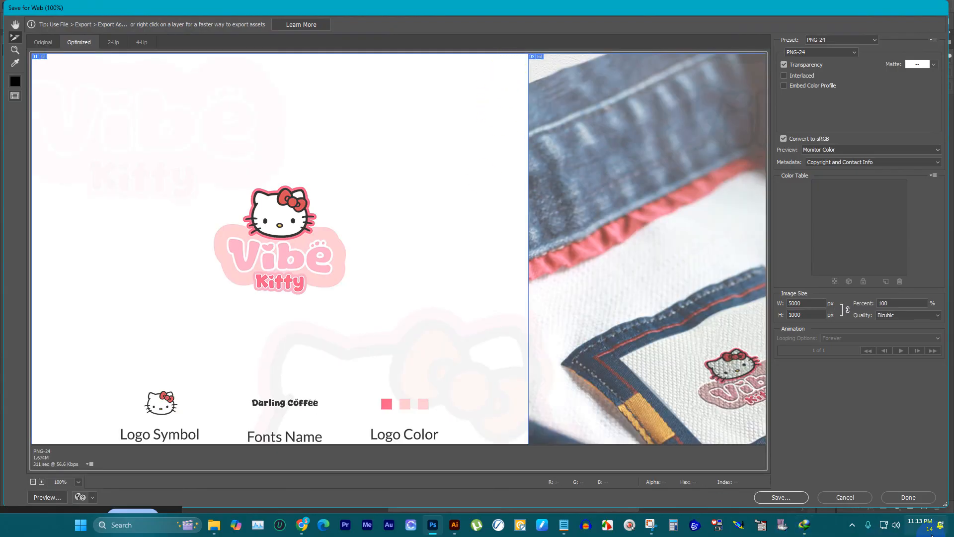
pyautogui.click(807, 495)
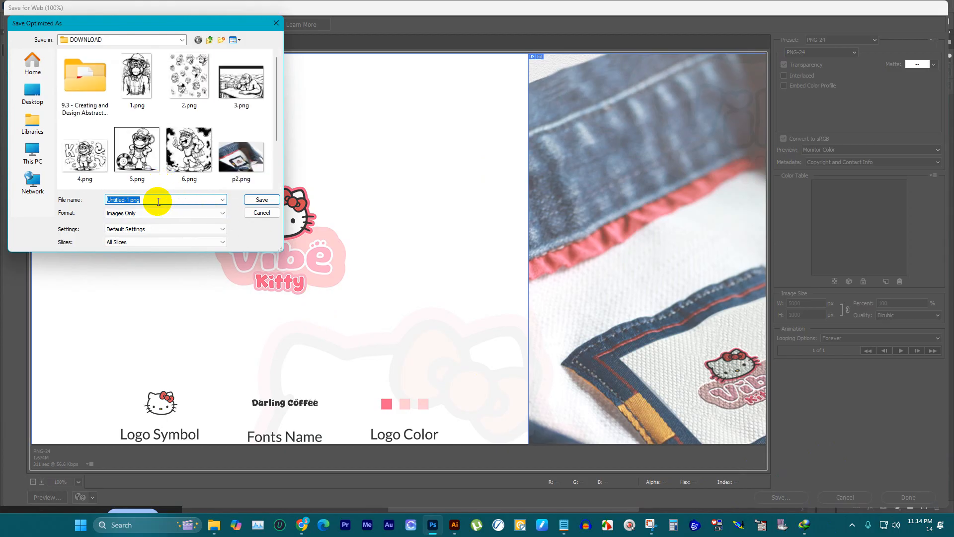
pyautogui.write('1')
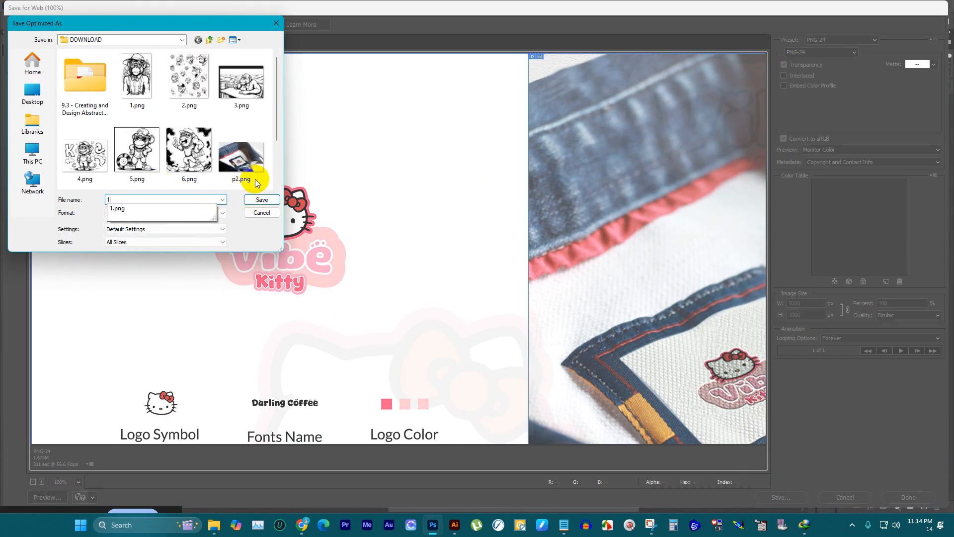
pyautogui.write('23')
pyautogui.click(262, 200)
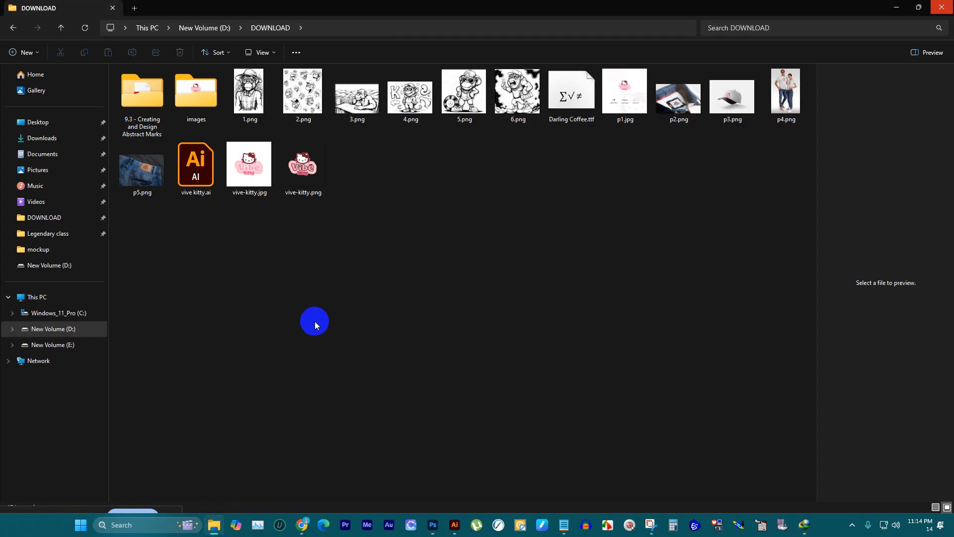
# Step: In File Explorer, open the images folder inside DOWNLOAD to check the exported slice files
pyautogui.click(208, 106)
pyautogui.click(207, 103)
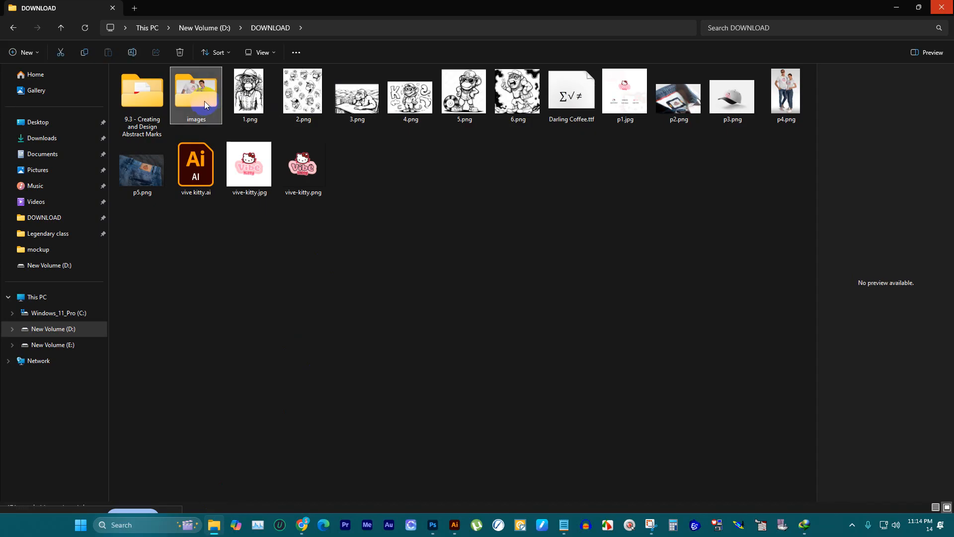
pyautogui.doubleClick(208, 94)
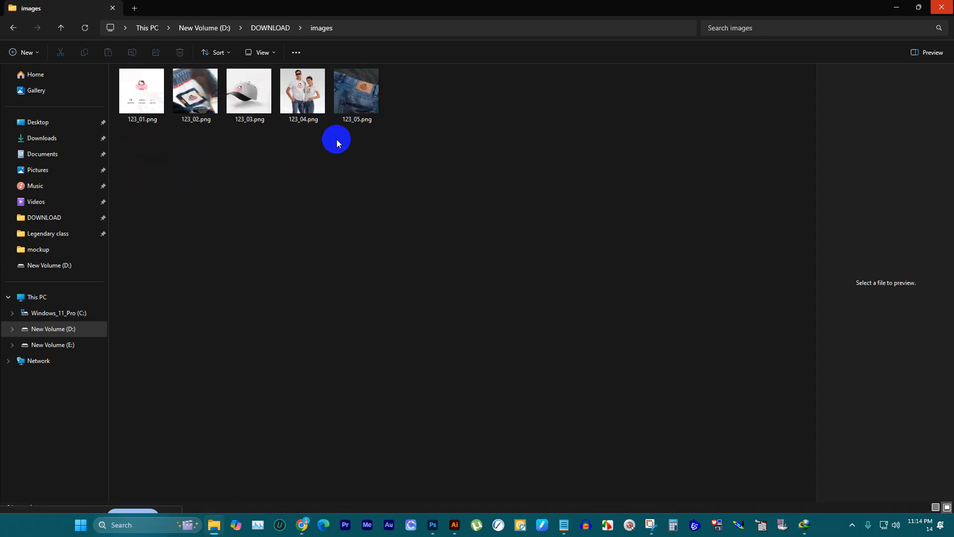
pyautogui.moveTo(481, 154); pyautogui.dragTo(149, 78)
pyautogui.click(326, 203)
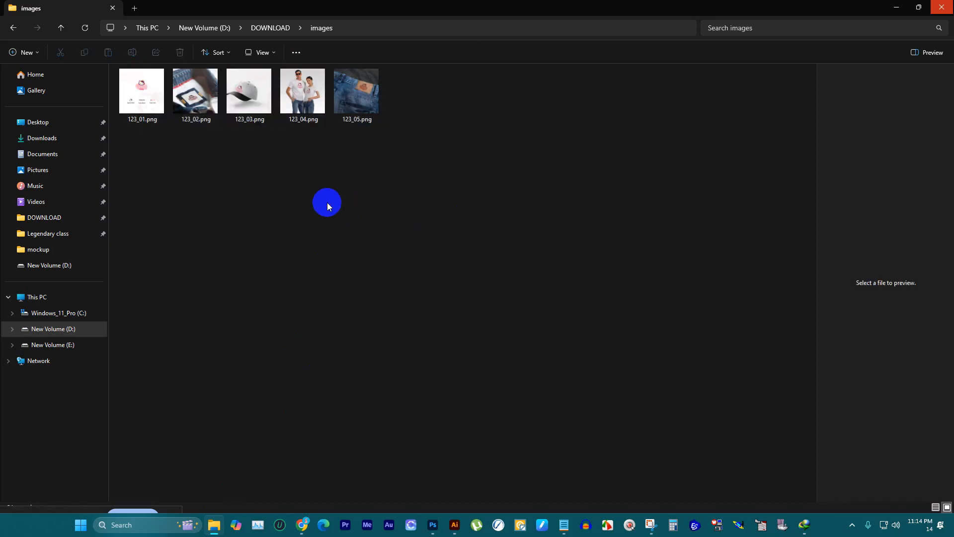
# Step: Preview the exported slices from 123_01.png through 123_04.png in the image viewer and return to the images folder
pyautogui.doubleClick(160, 100)
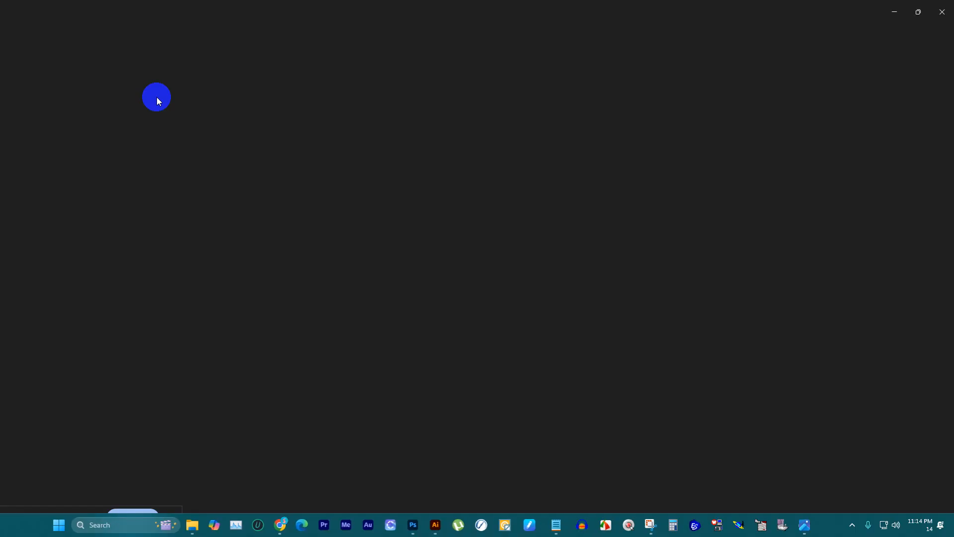
pyautogui.press('Right')
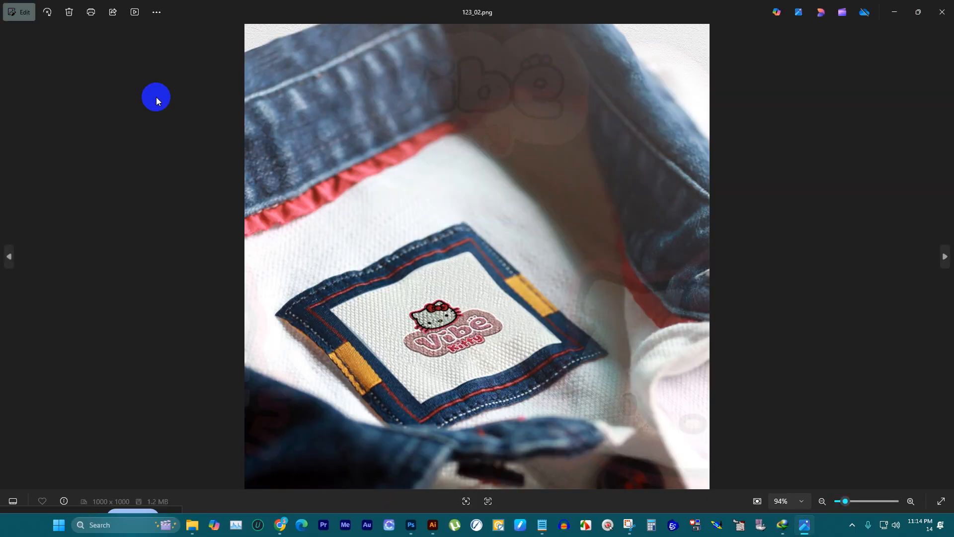
pyautogui.press('Right')
pyautogui.press('Right')
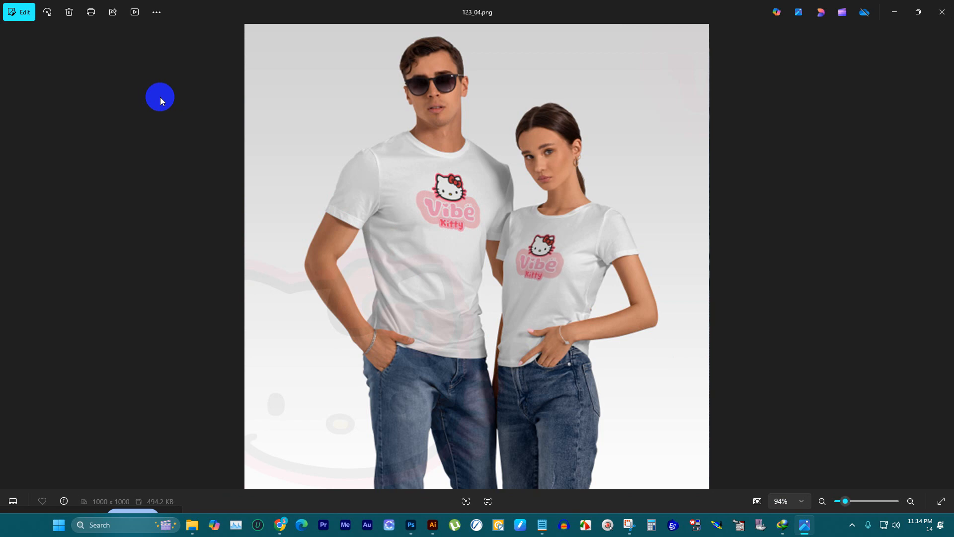
pyautogui.click(892, 10)
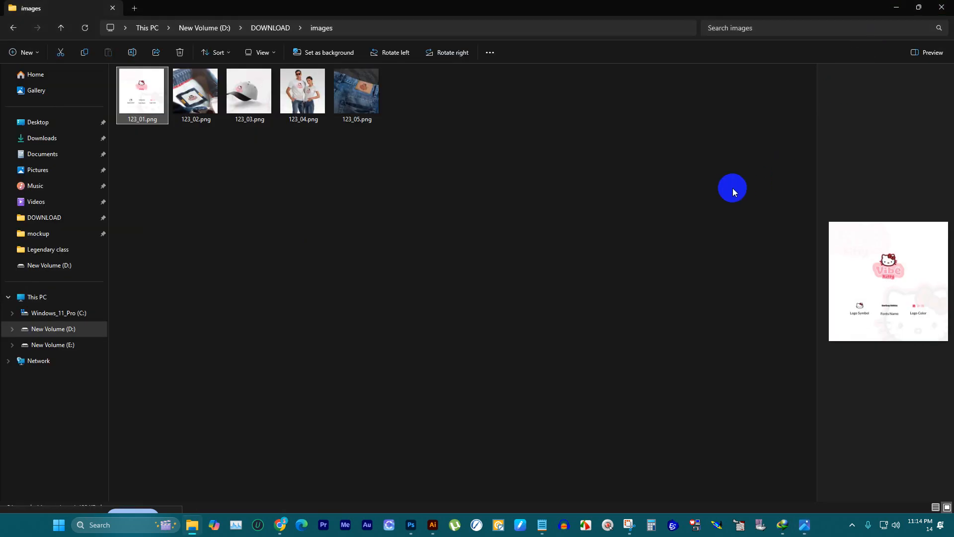
pyautogui.click(730, 194)
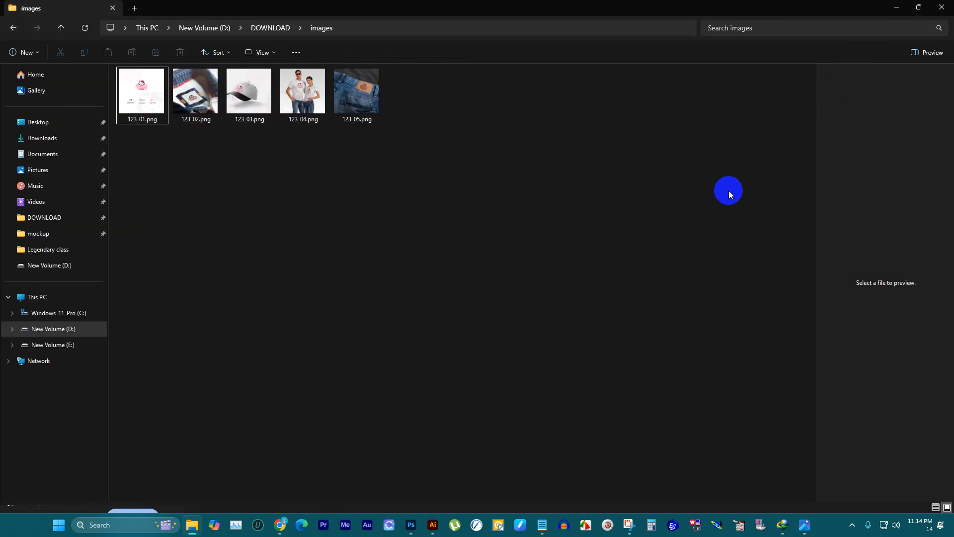
pyautogui.click(280, 524)
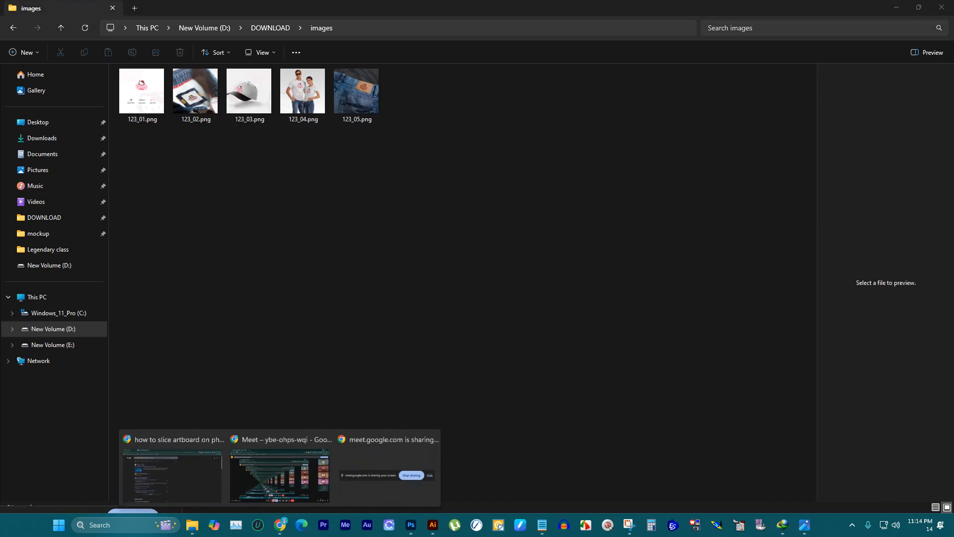
pyautogui.click(387, 475)
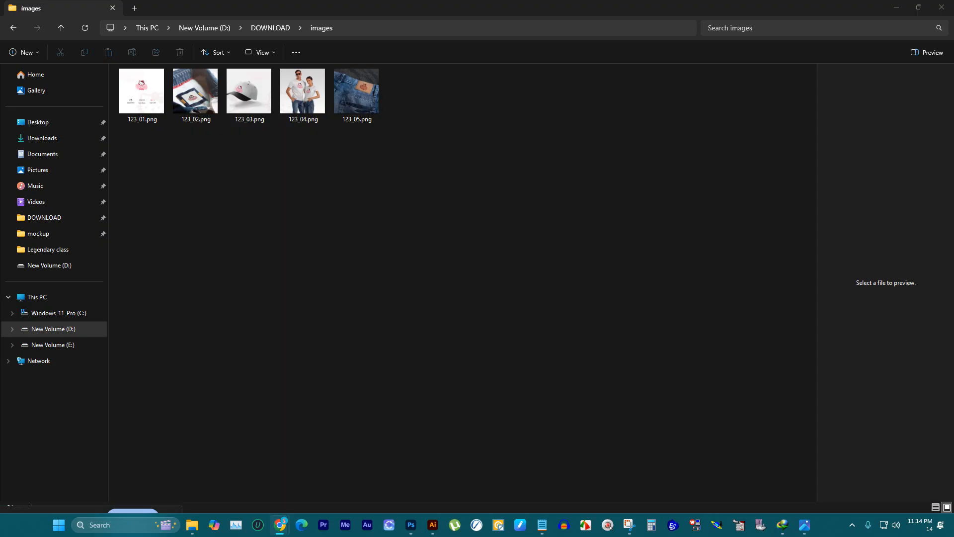
# Step: Switch to the Facebook browser window, maximize it, and start a new post
pyautogui.moveTo(953, 308); pyautogui.dragTo(299, 58)
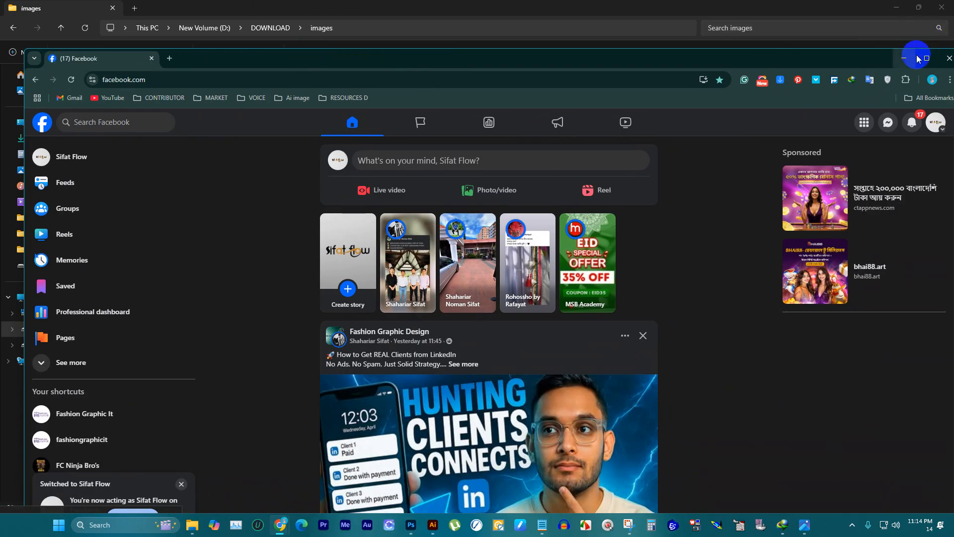
pyautogui.click(924, 58)
pyautogui.click(449, 105)
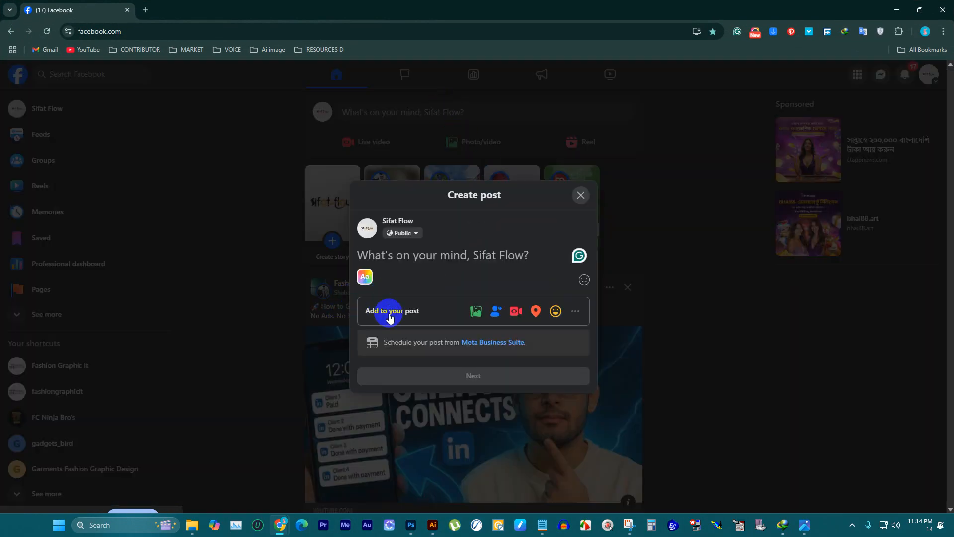
# Step: Attach the five exported slices 123_01.png through 123_05.png from the images folder to the Facebook post
pyautogui.click(475, 311)
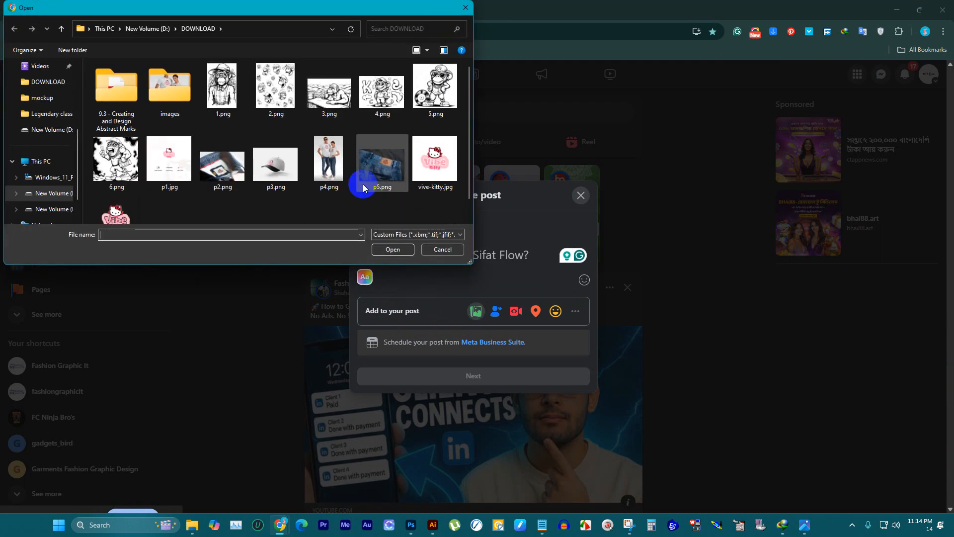
pyautogui.doubleClick(183, 97)
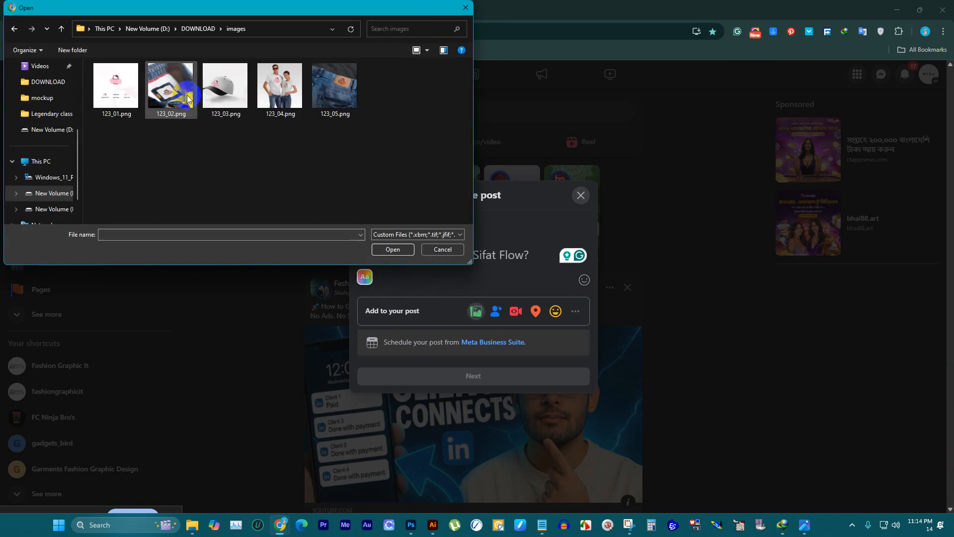
pyautogui.click(116, 86)
pyautogui.keyDown('shift'); pyautogui.click(335, 85); pyautogui.keyUp('shift')
pyautogui.click(400, 253)
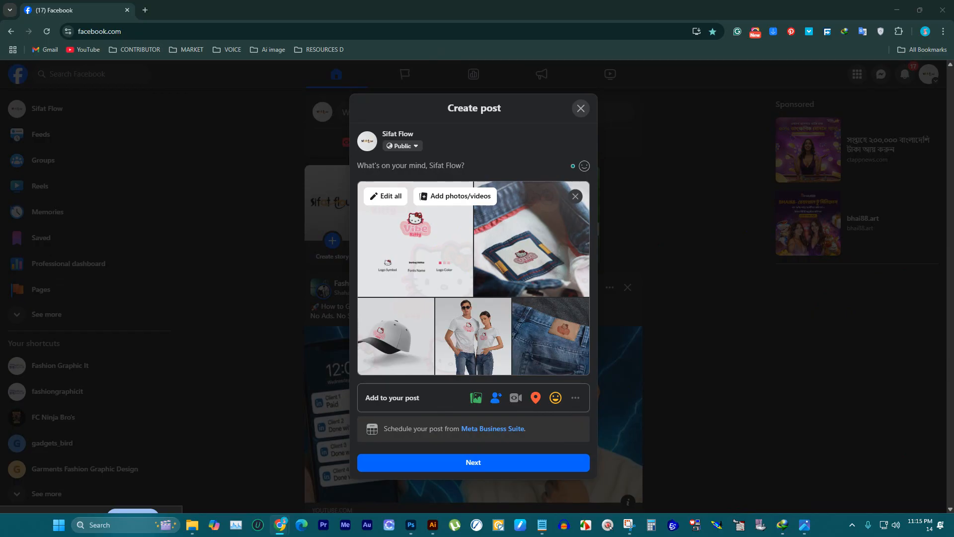
# Step: Minimize the browser and File Explorer windows, and quit Photoshop and Illustrator without saving Untitled-1 or vive kitty.ai
pyautogui.click(899, 14)
pyautogui.click(894, 9)
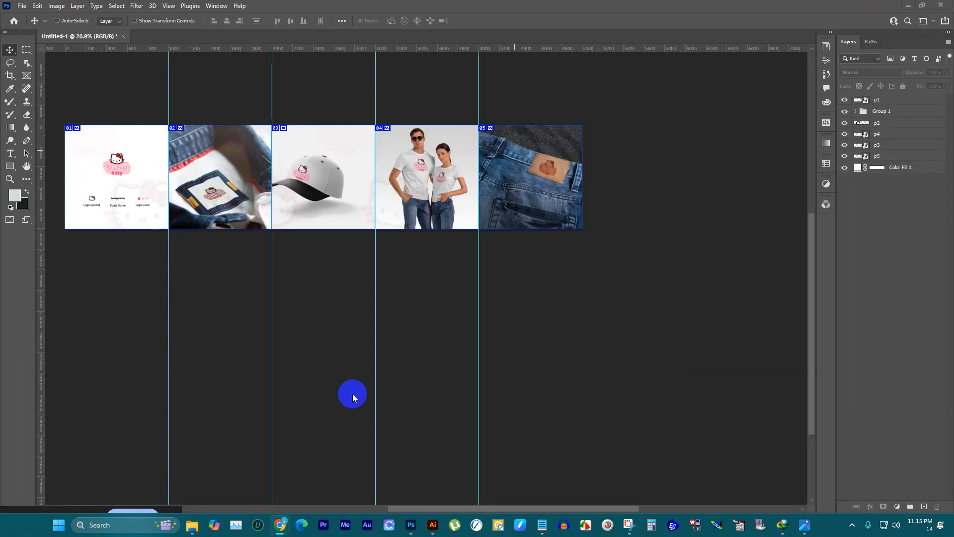
pyautogui.click(940, 6)
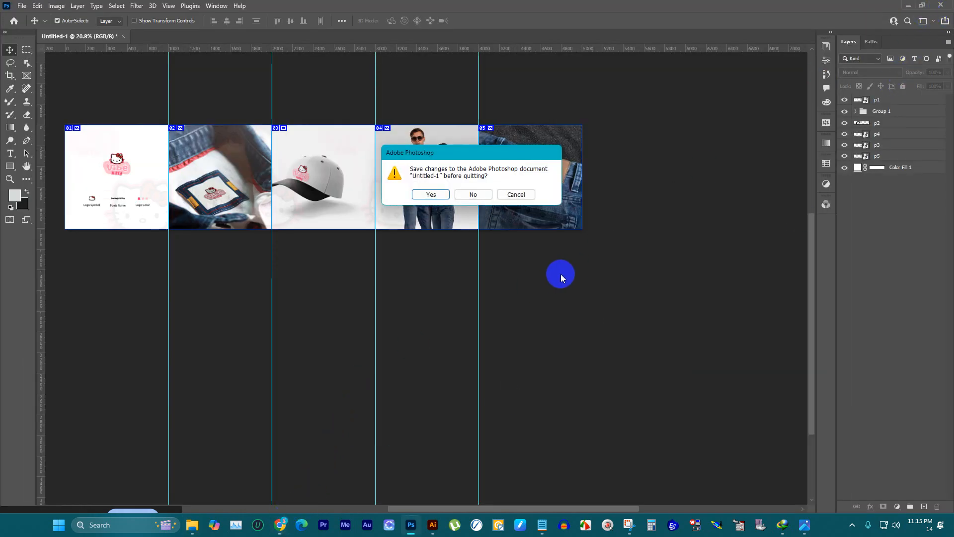
pyautogui.click(473, 194)
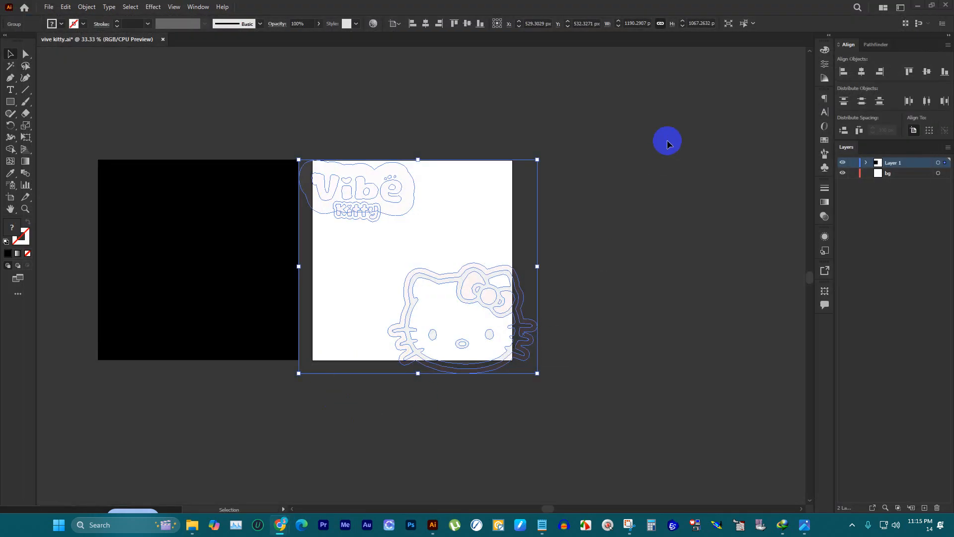
pyautogui.click(945, 5)
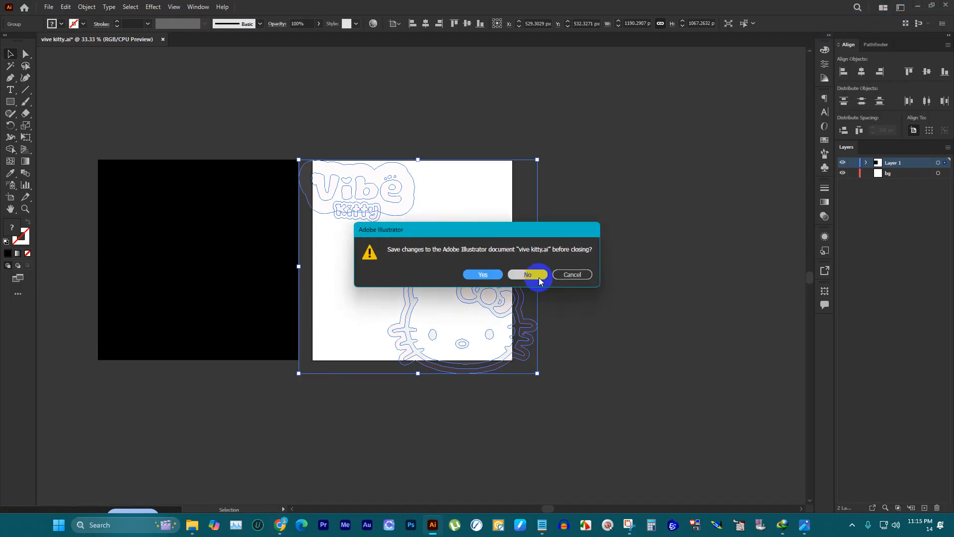
pyautogui.click(539, 279)
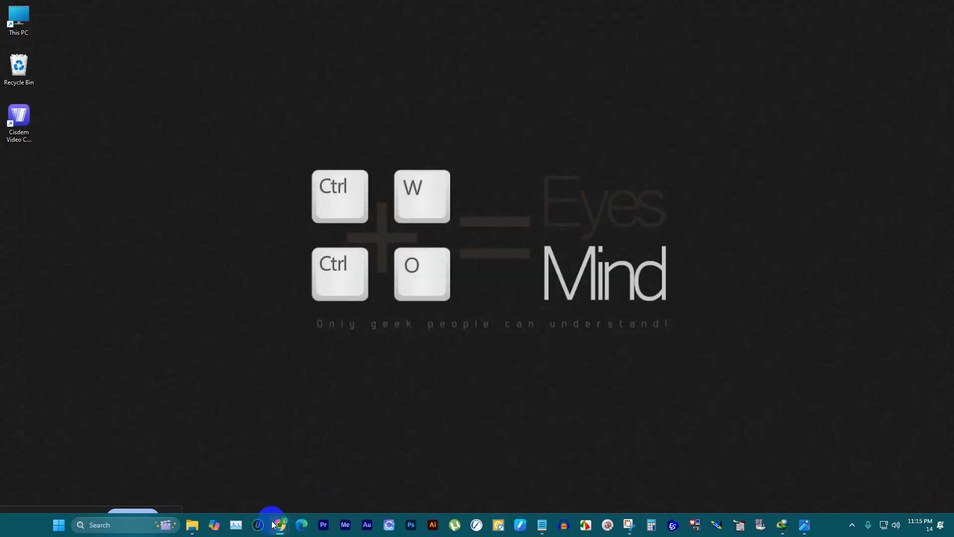
# Step: Switch to the Logo Design Briefs chat in ChatGPT and upload the images 123_01.png through 123_05.png
pyautogui.moveTo(273, 524)
pyautogui.click(248, 474)
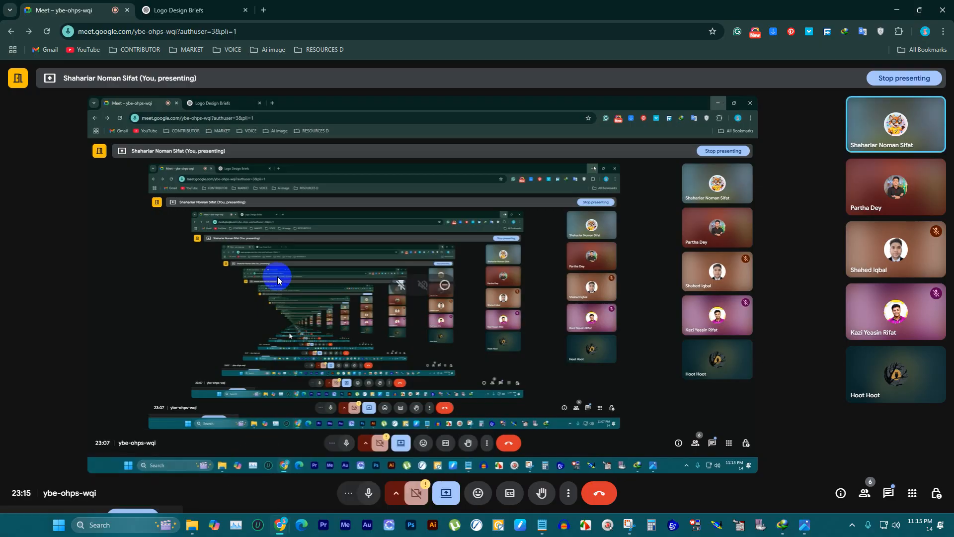
pyautogui.click(202, 11)
pyautogui.click(361, 479)
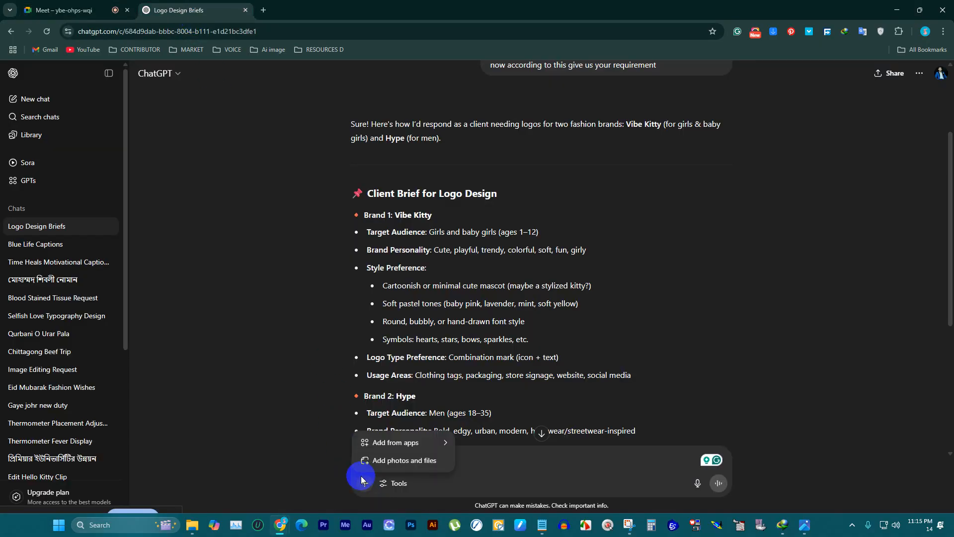
pyautogui.click(400, 466)
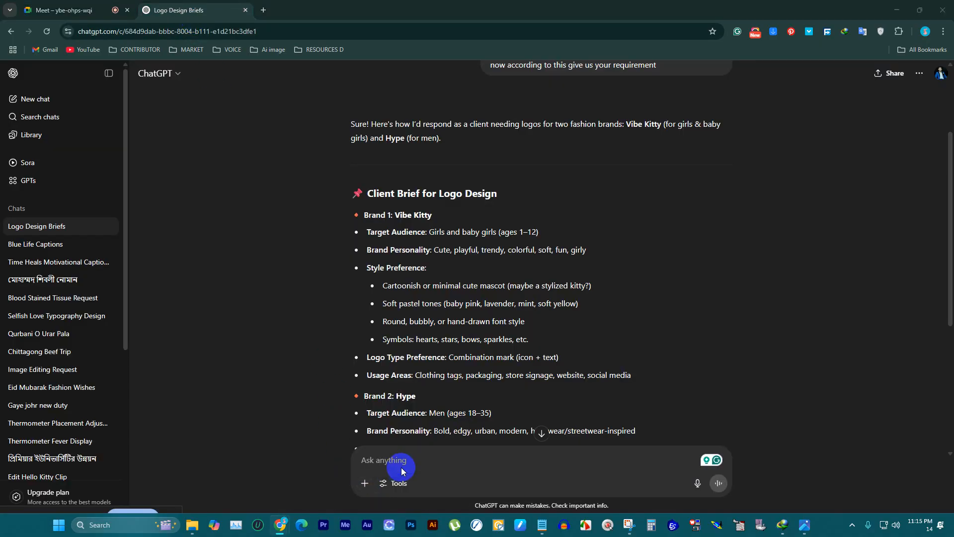
pyautogui.moveTo(397, 135); pyautogui.dragTo(114, 63)
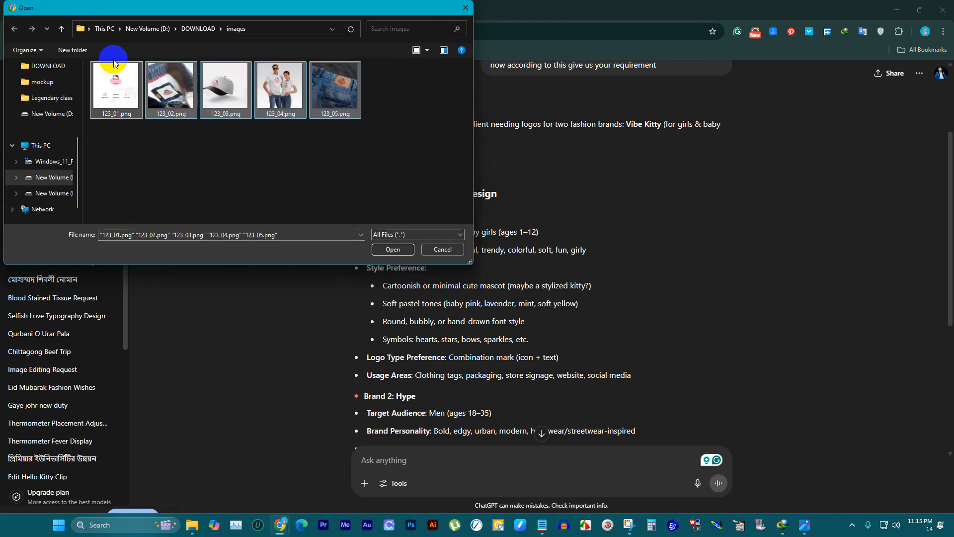
pyautogui.click(386, 246)
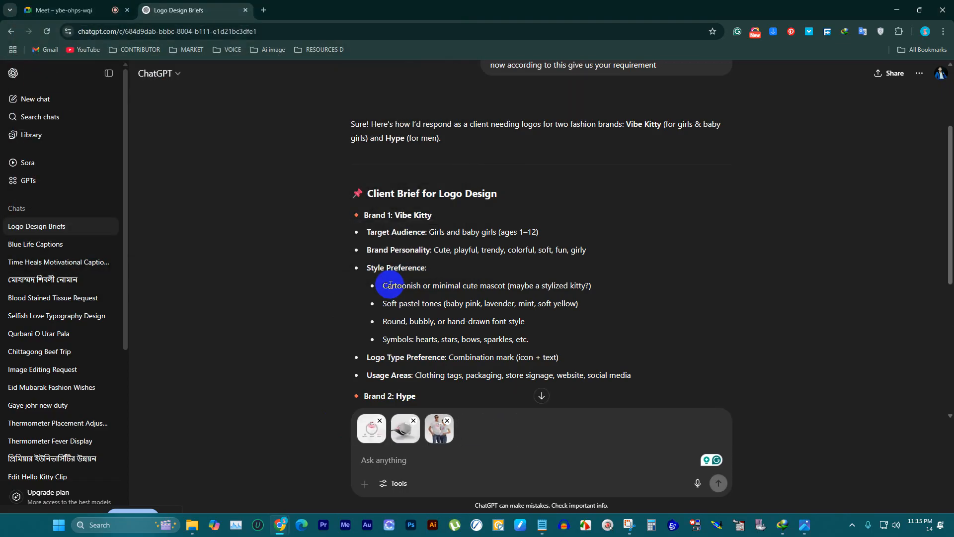
# Step: Write the chat message "here is your Vibe Kitty logo, let me know how it is"
pyautogui.write('here is your')
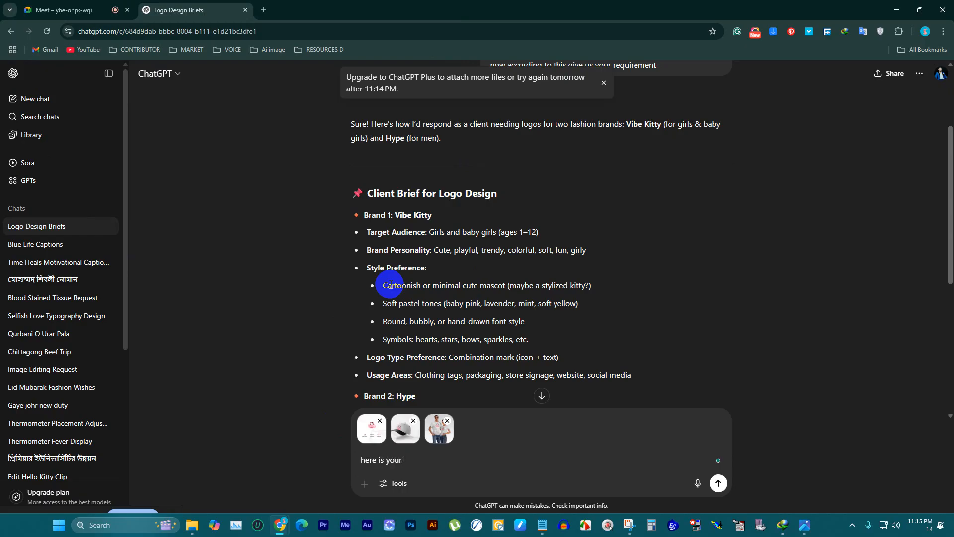
pyautogui.write(' Vibe Kitty logo, let me know how it is')
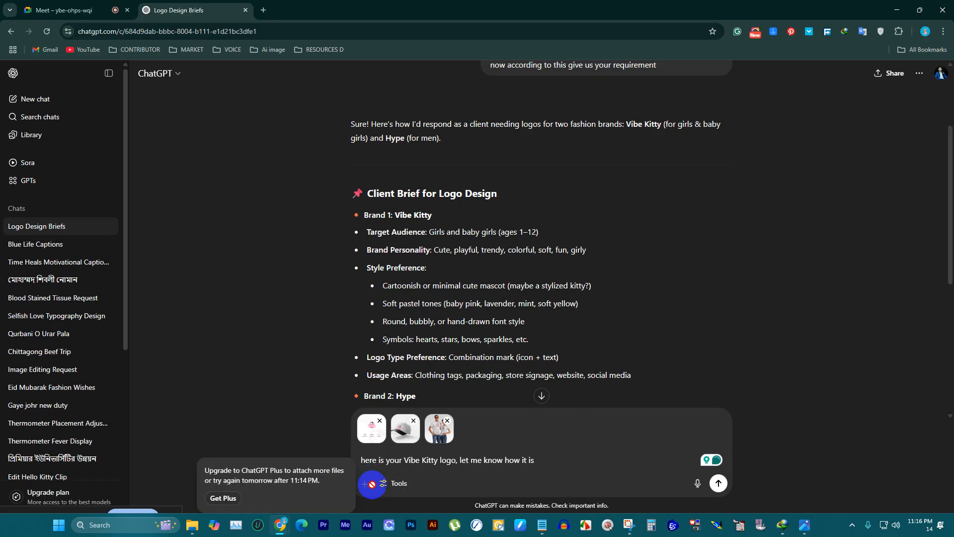
# Step: Apply the Grammarly corrections so the message reads "Here is your Vibe Kitty logo. Let me know how it is" and send it
pyautogui.moveTo(369, 461)
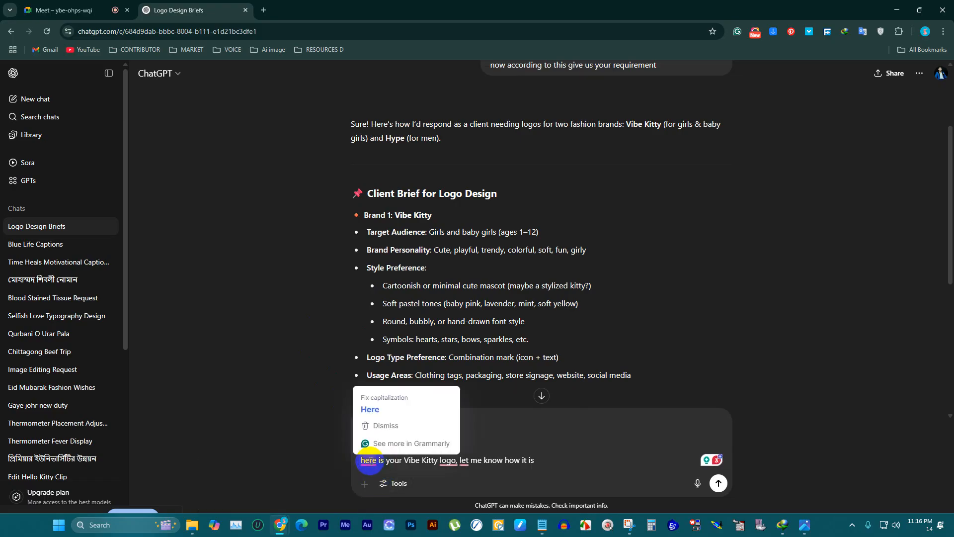
pyautogui.click(369, 409)
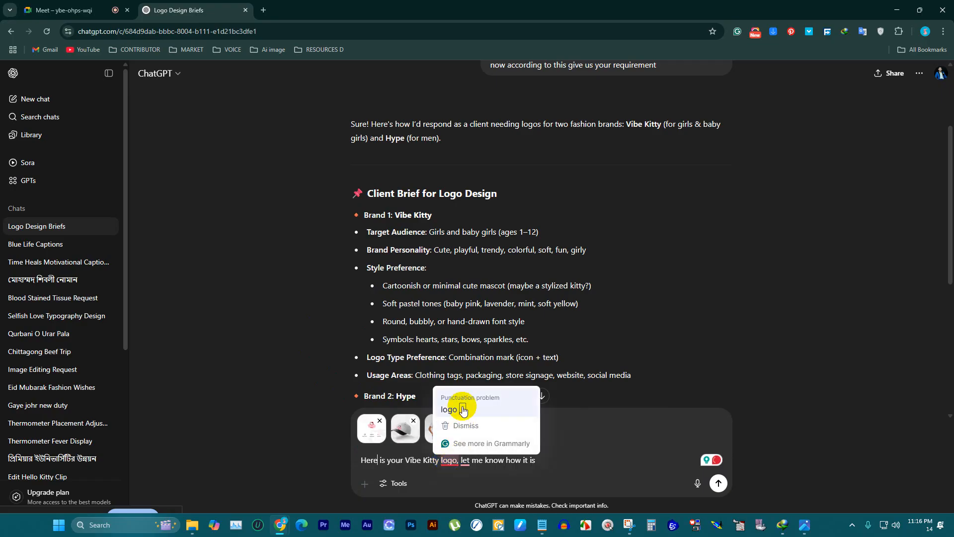
pyautogui.click(469, 457)
pyautogui.click(473, 446)
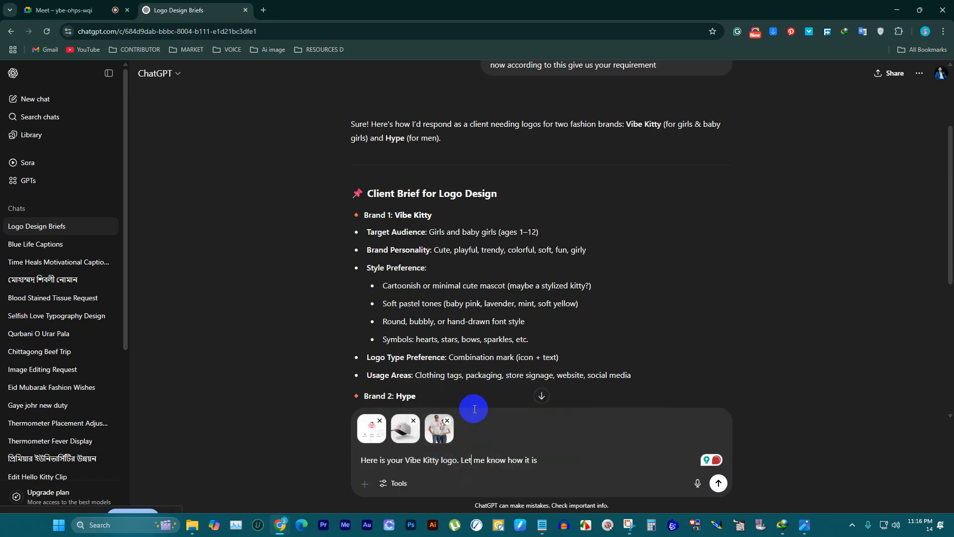
pyautogui.click(718, 483)
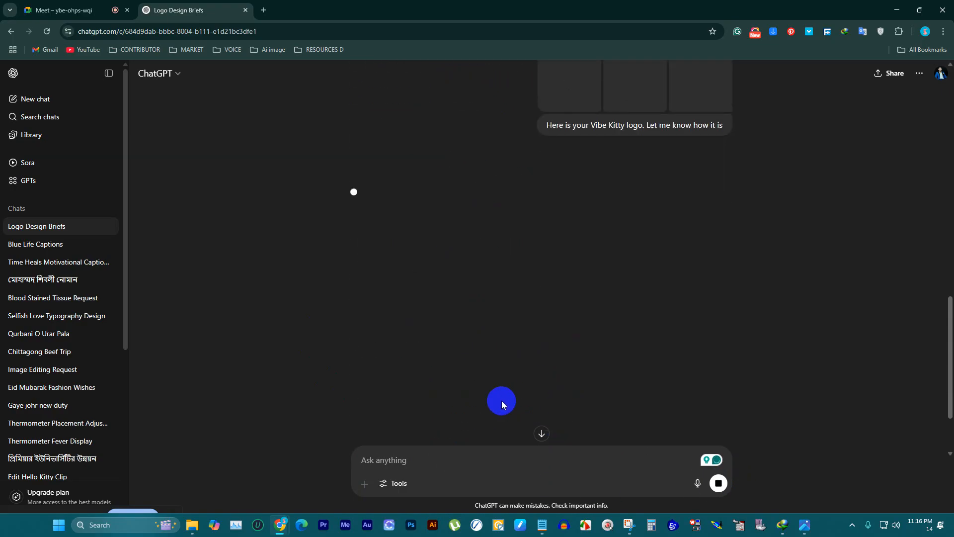
# Step: Review the sent images and read ChatGPT's feedback and suggestions on the Vibe Kitty logo
pyautogui.scroll(5, 572, 319)
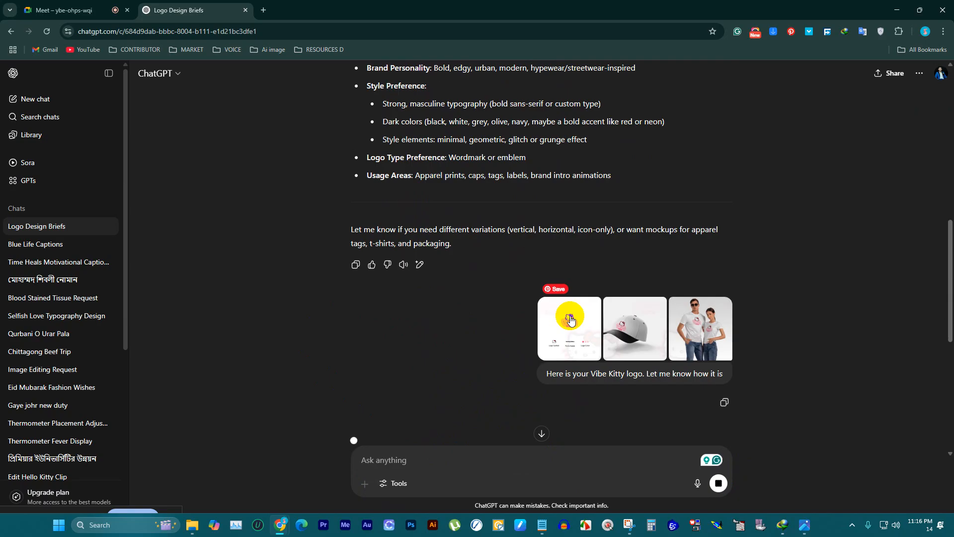
pyautogui.scroll(-5, 569, 185)
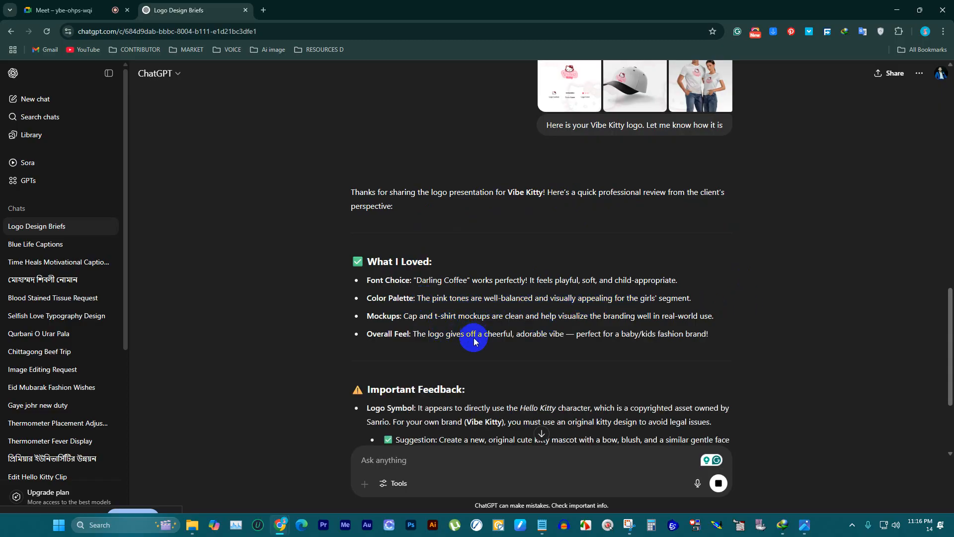
pyautogui.scroll(-3, 443, 311)
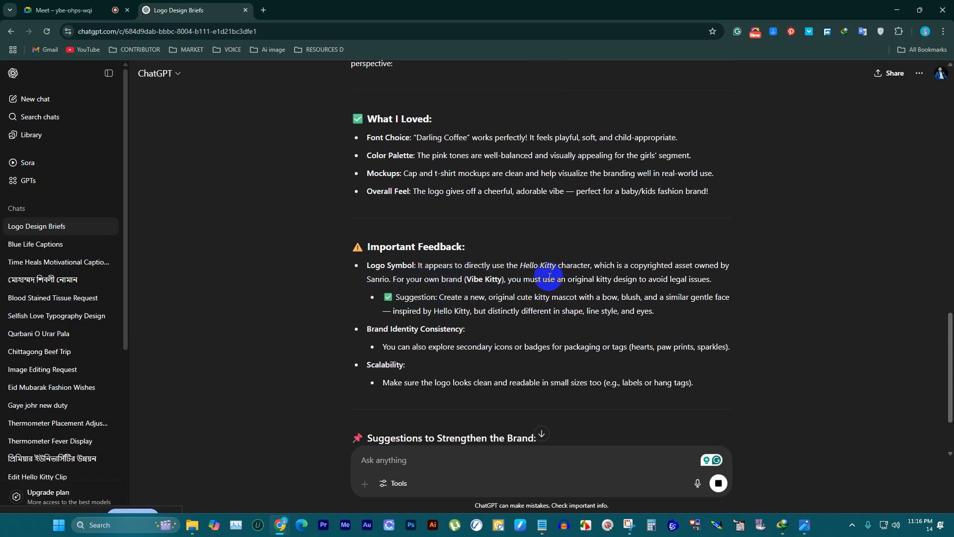
pyautogui.scroll(-3, 569, 331)
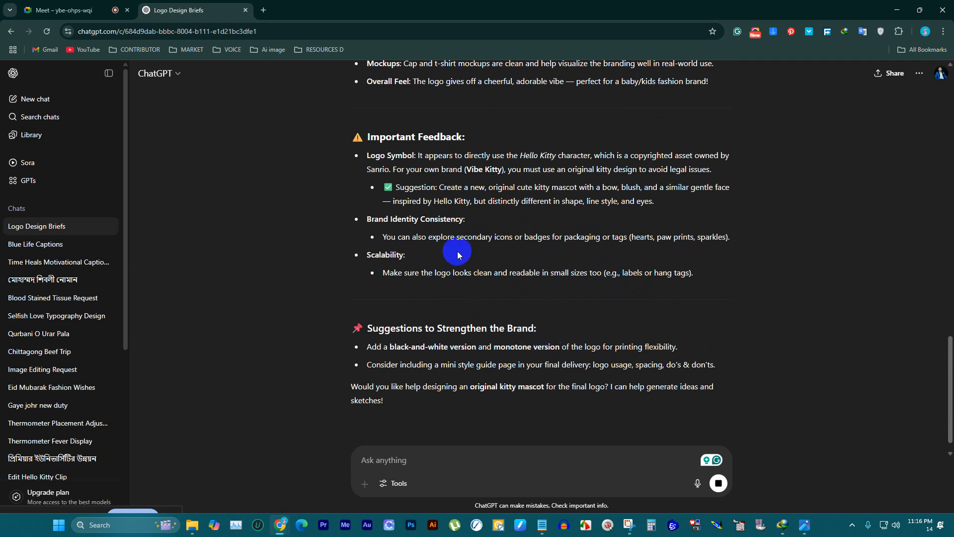
pyautogui.scroll(3, 457, 268)
pyautogui.scroll(-4, 454, 285)
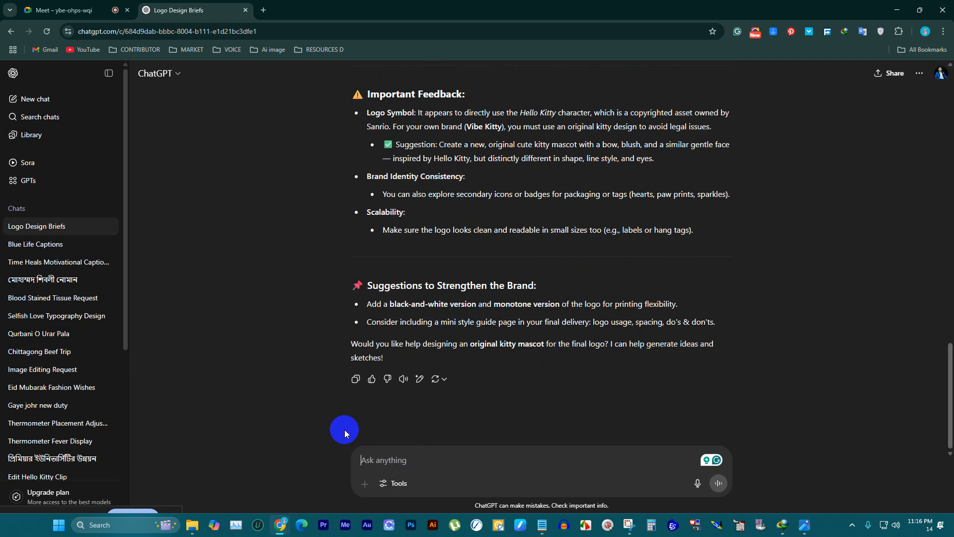
# Step: Ask ChatGPT "give me a short post with two line details please"
pyautogui.write('giv')
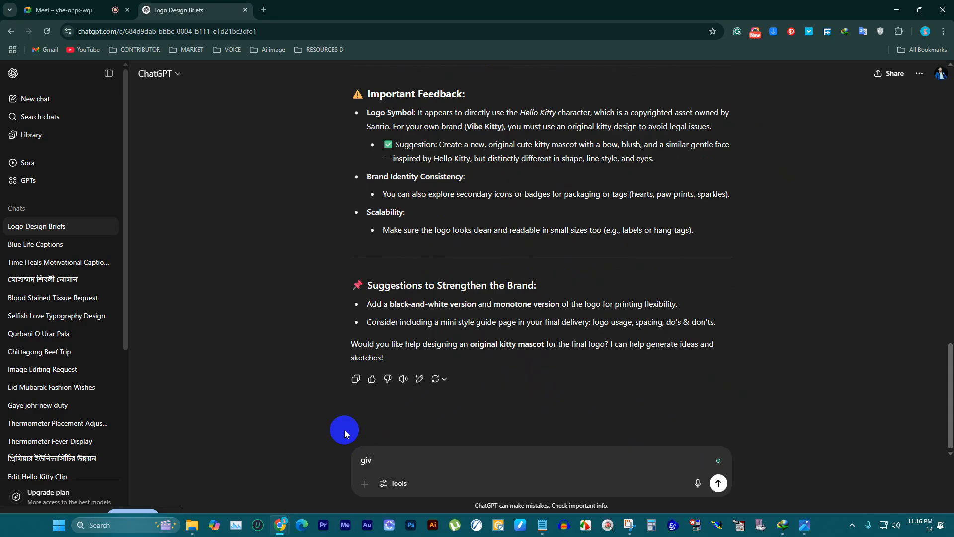
pyautogui.write('e me a short ')
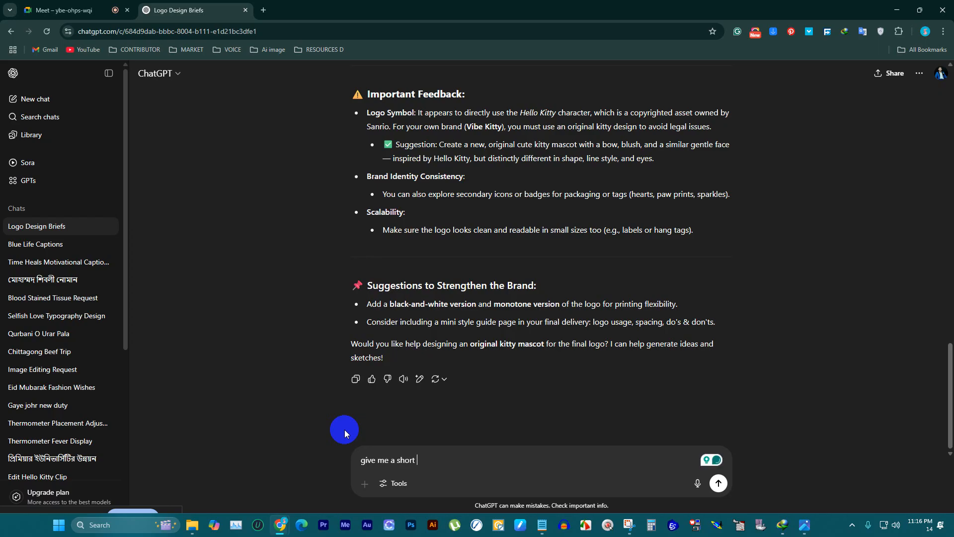
pyautogui.write('post with two')
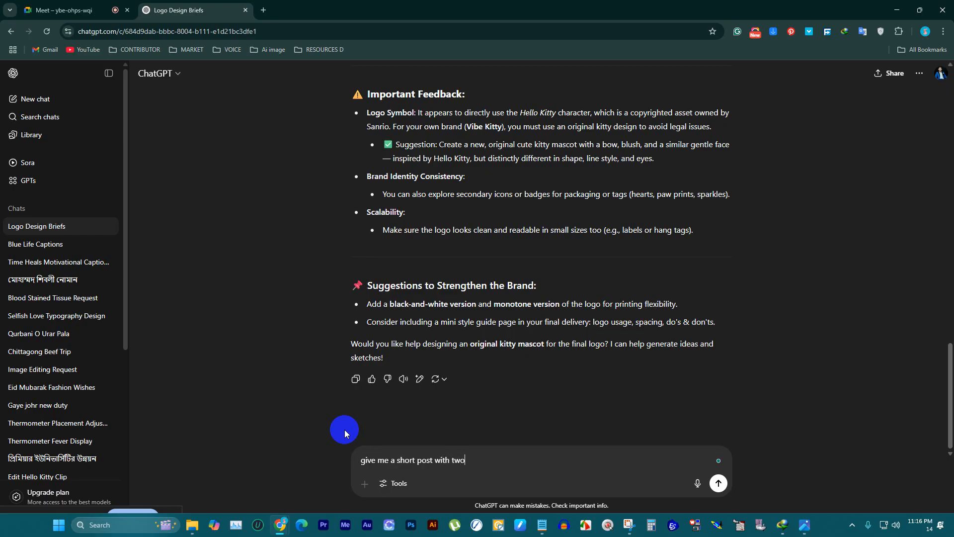
pyautogui.write(' line details please')
pyautogui.press('Return')
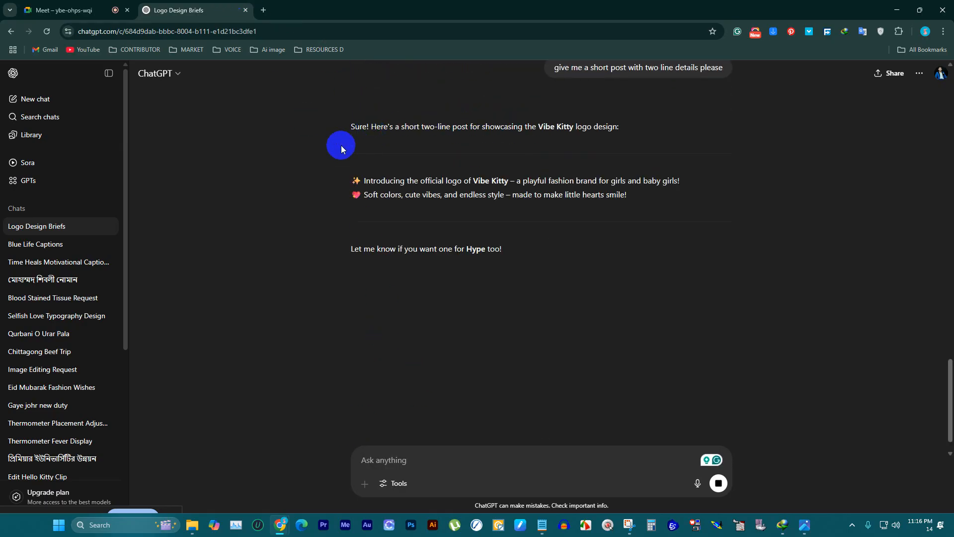
# Step: Copy the generated two-line Vibe Kitty post from ChatGPT and paste it as the caption of the open Facebook post
pyautogui.moveTo(659, 200); pyautogui.dragTo(341, 174)
pyautogui.hotkey('ctrl', 'c')
pyautogui.click(62, 10)
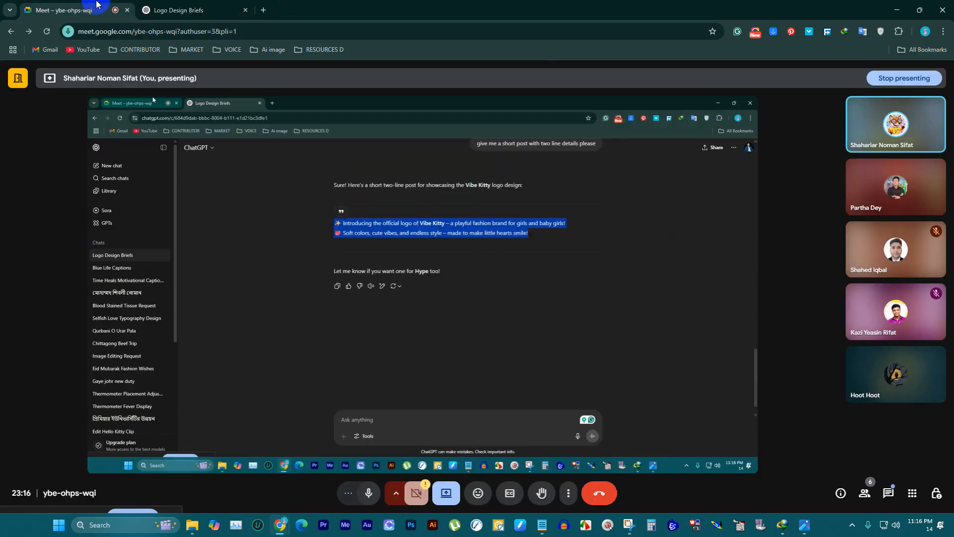
pyautogui.click(888, 9)
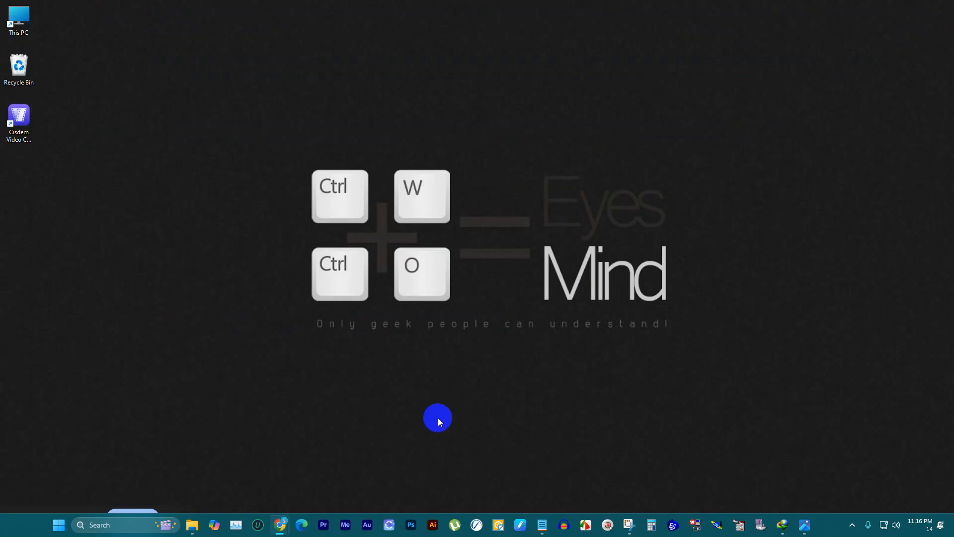
pyautogui.moveTo(281, 522)
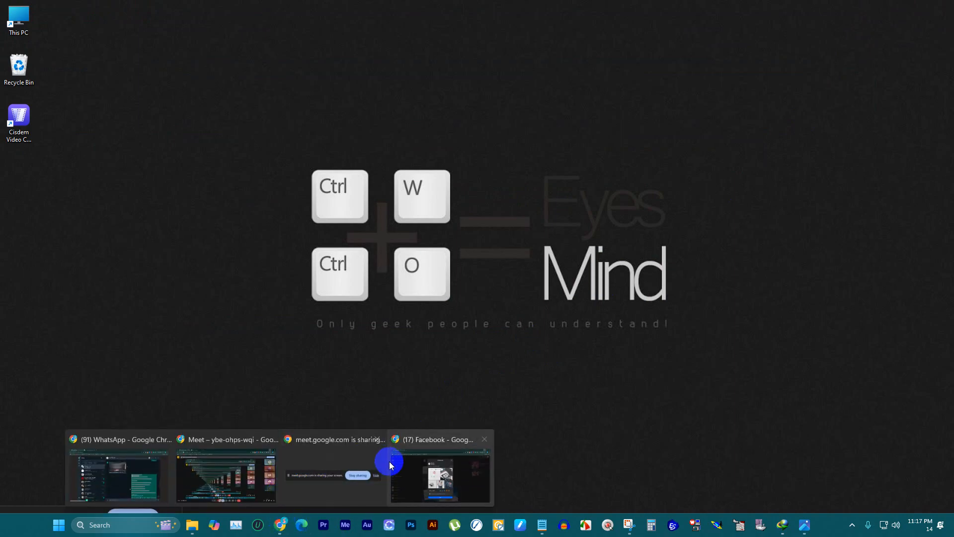
pyautogui.click(428, 453)
pyautogui.click(480, 165)
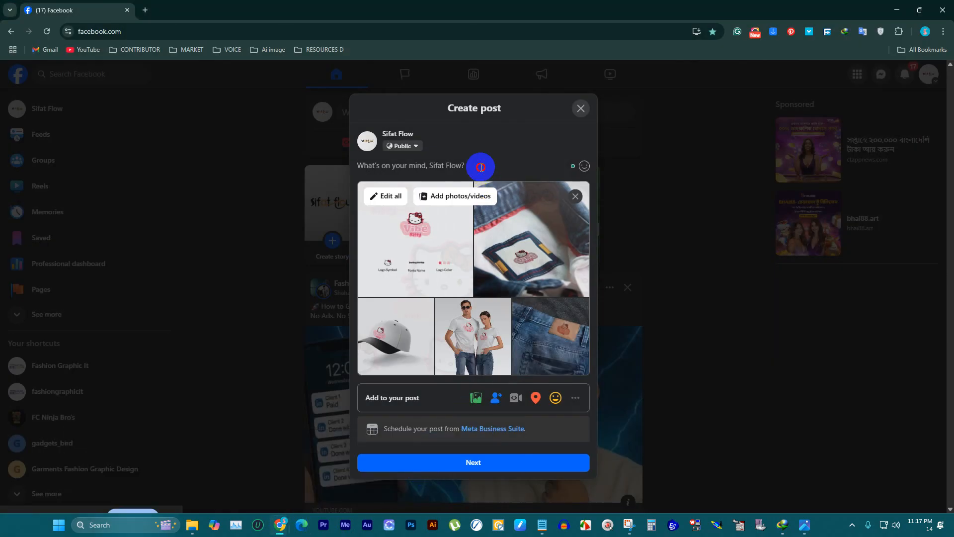
pyautogui.hotkey('ctrl', 'v')
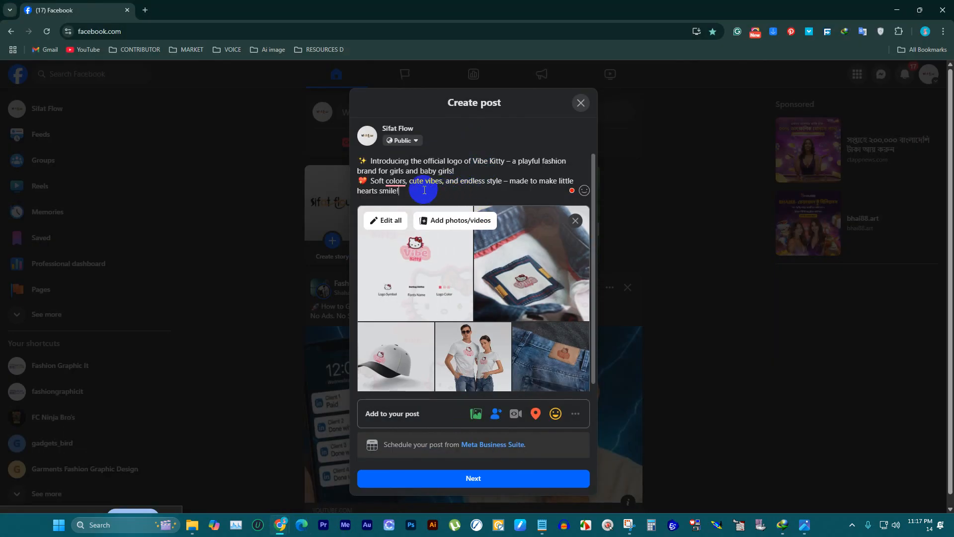
# Step: Correct "colors" to "colours" in the Vibe Kitty caption and continue to the post settings
pyautogui.rightClick(393, 182)
pyautogui.click(434, 197)
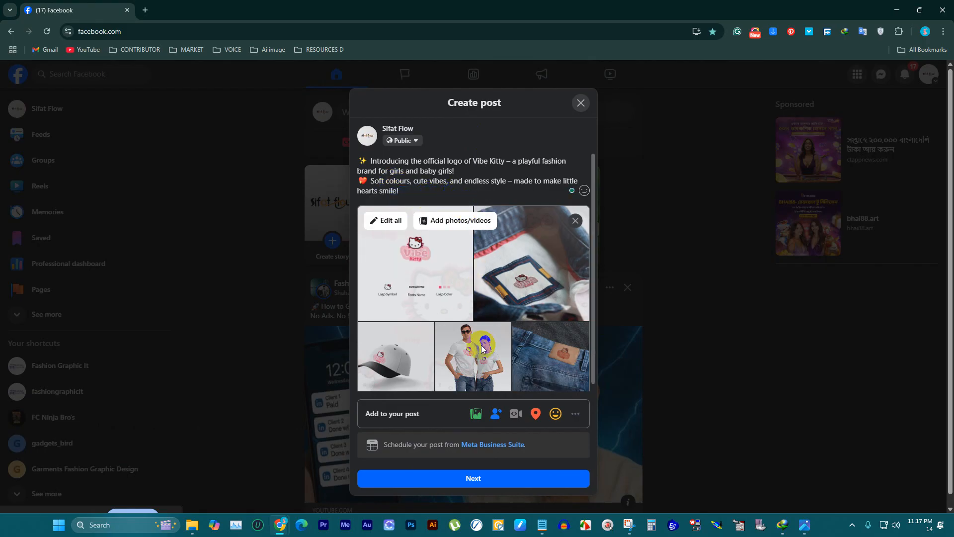
pyautogui.click(495, 485)
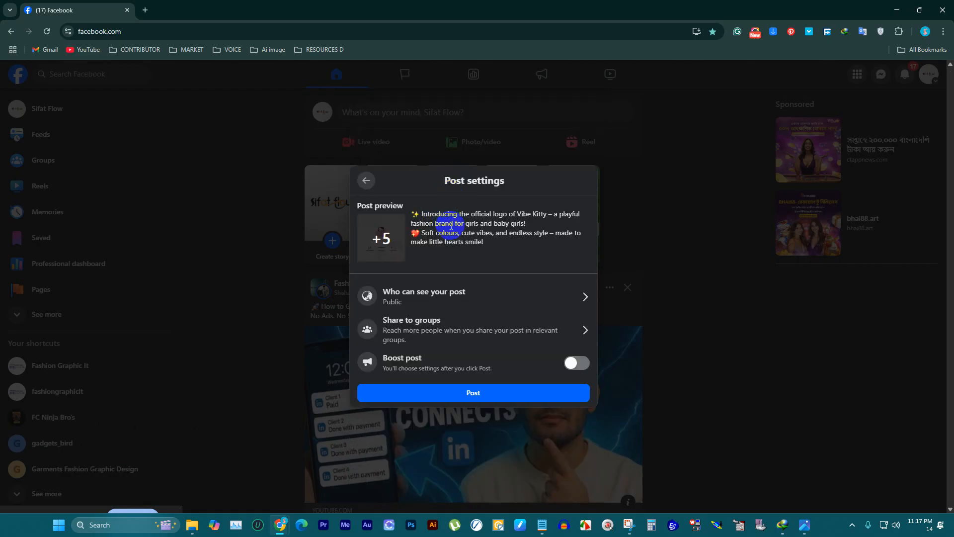
pyautogui.click(473, 396)
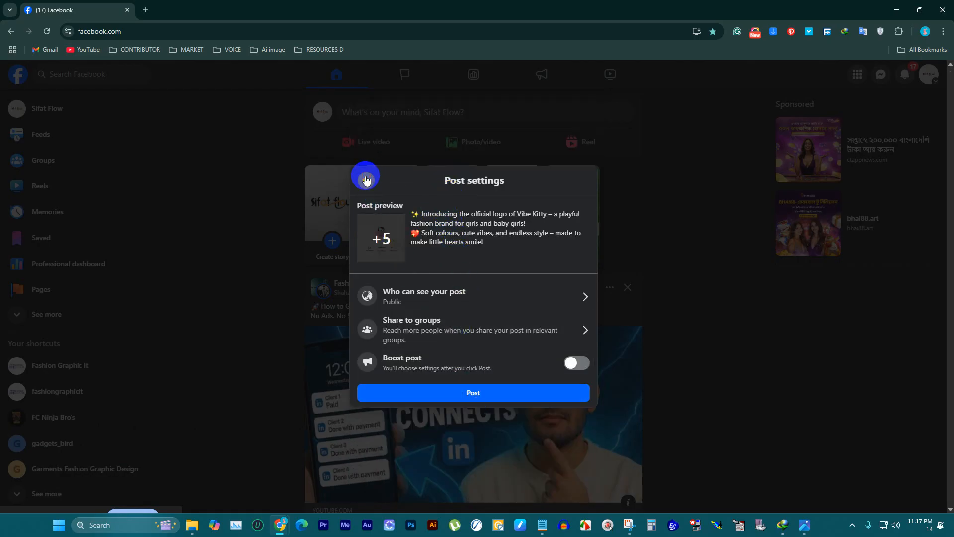
# Step: Return to the post composer and add vive-kitty.jpg from the DOWNLOAD folder to the post's photos
pyautogui.click(365, 180)
pyautogui.scroll(-1, 503, 311)
pyautogui.click(475, 413)
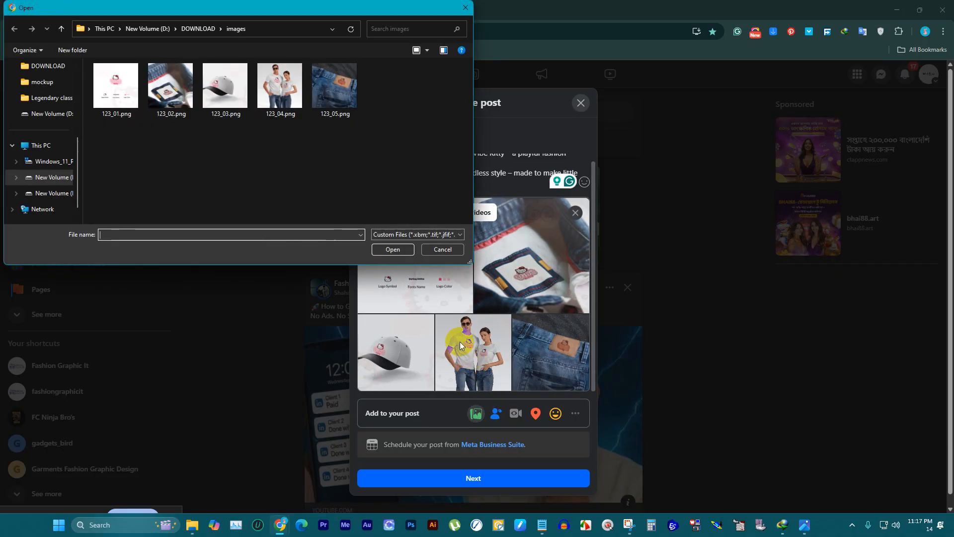
pyautogui.click(62, 29)
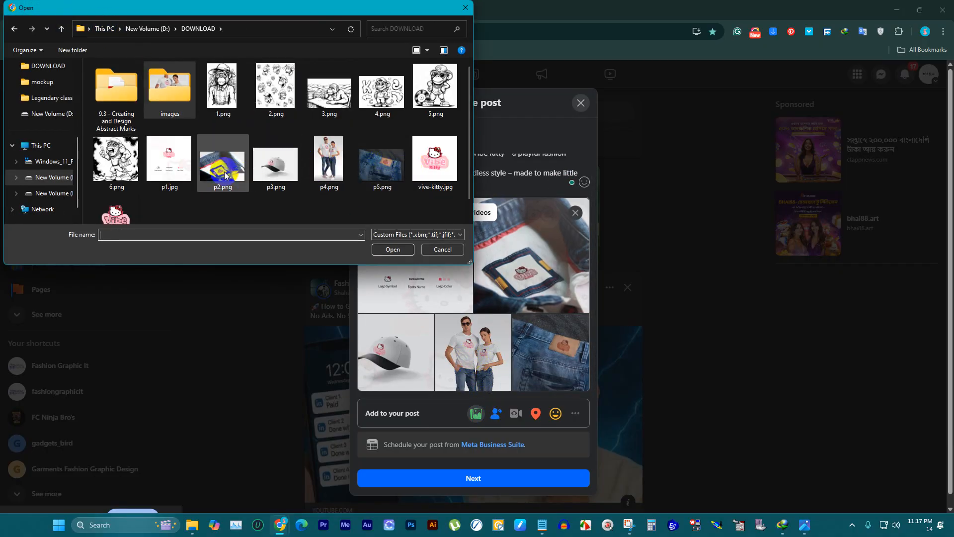
pyautogui.click(435, 160)
pyautogui.click(399, 249)
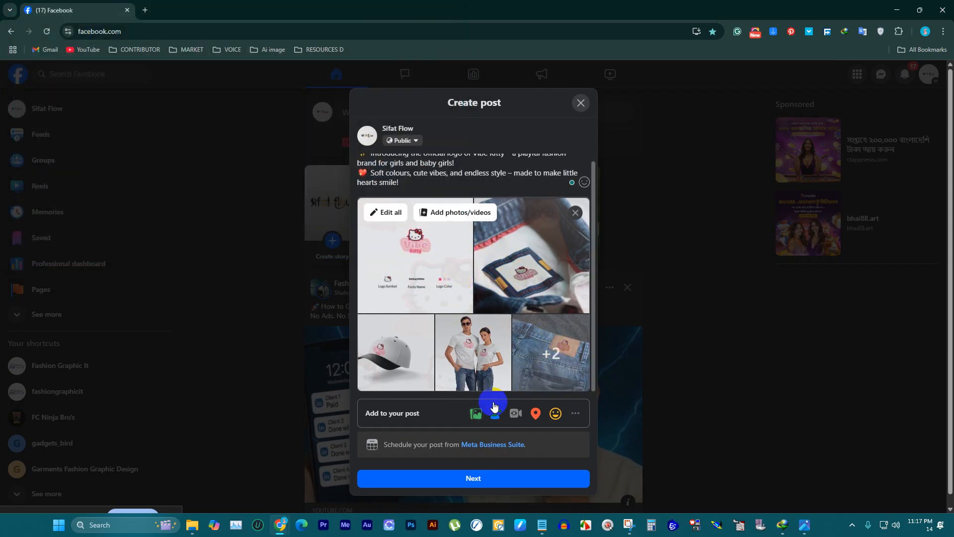
# Step: Publish the Vibe Kitty post with its caption and photos
pyautogui.click(489, 478)
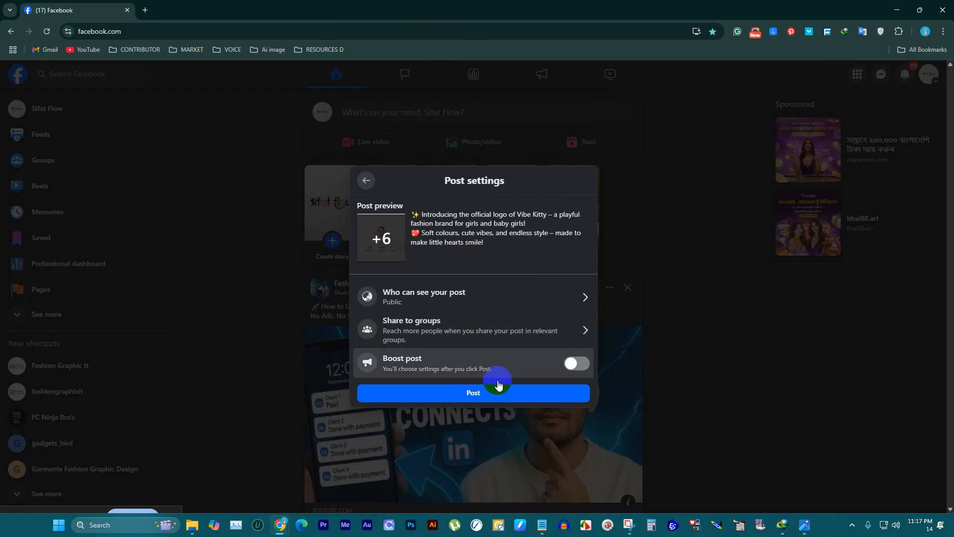
pyautogui.click(493, 393)
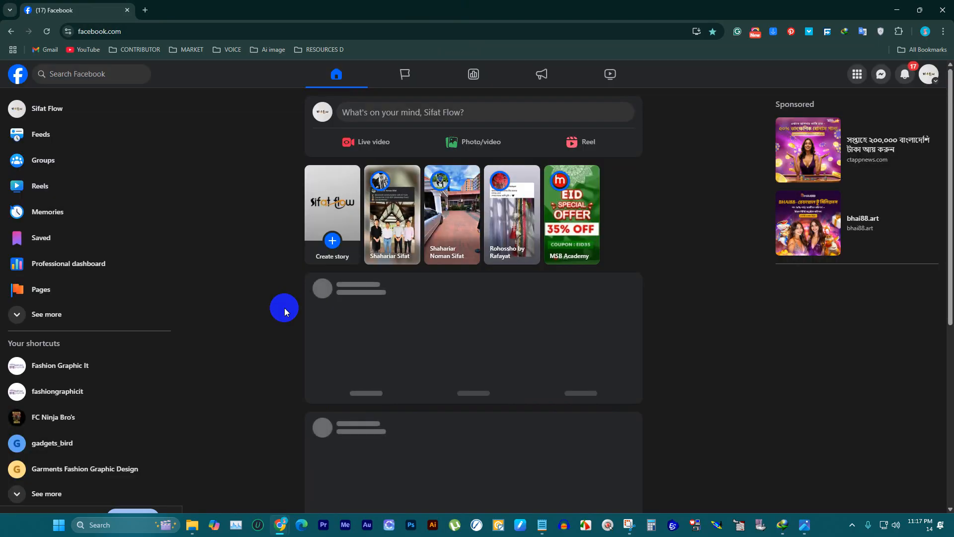
pyautogui.click(928, 74)
pyautogui.click(828, 119)
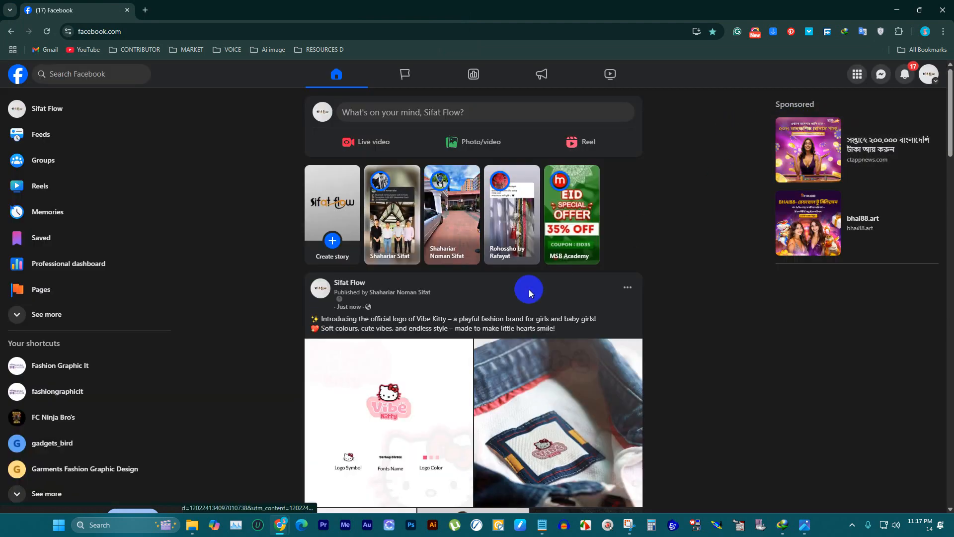
# Step: Check the sharing options of the newly published Vibe Kitty post
pyautogui.scroll(-3, 526, 290)
pyautogui.click(585, 466)
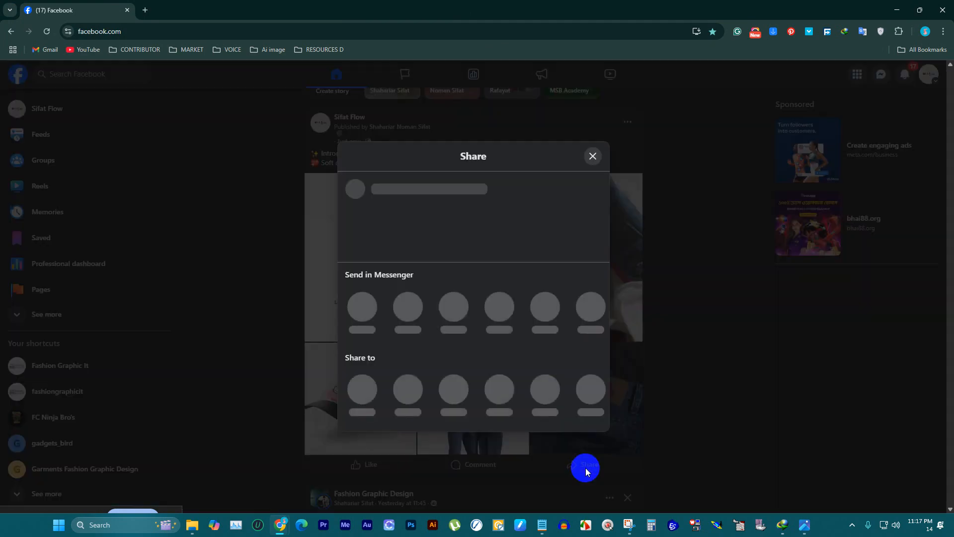
pyautogui.click(593, 181)
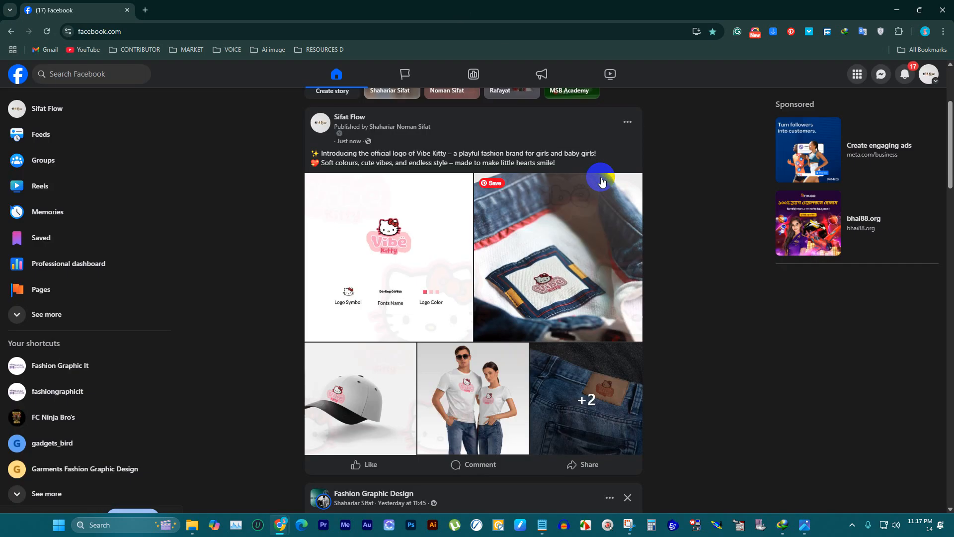
pyautogui.click(608, 470)
pyautogui.click(400, 374)
pyautogui.click(452, 363)
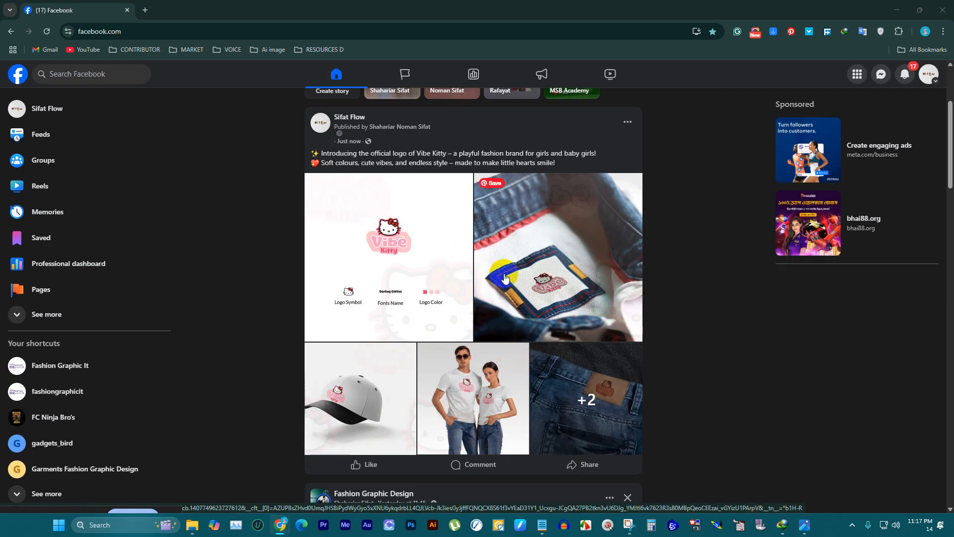
# Step: View the post's logo sheet and denim label photos at full size, then return to the feed
pyautogui.click(395, 255)
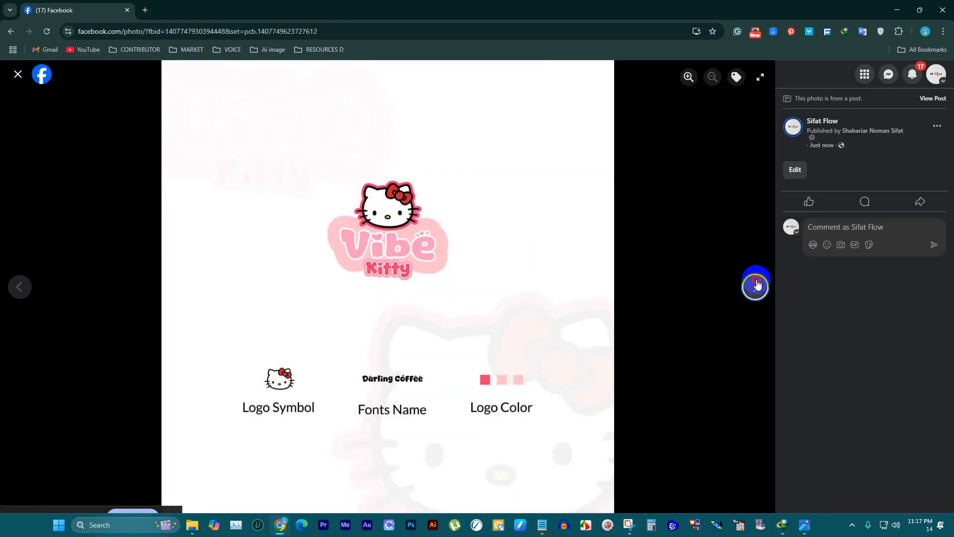
pyautogui.click(756, 285)
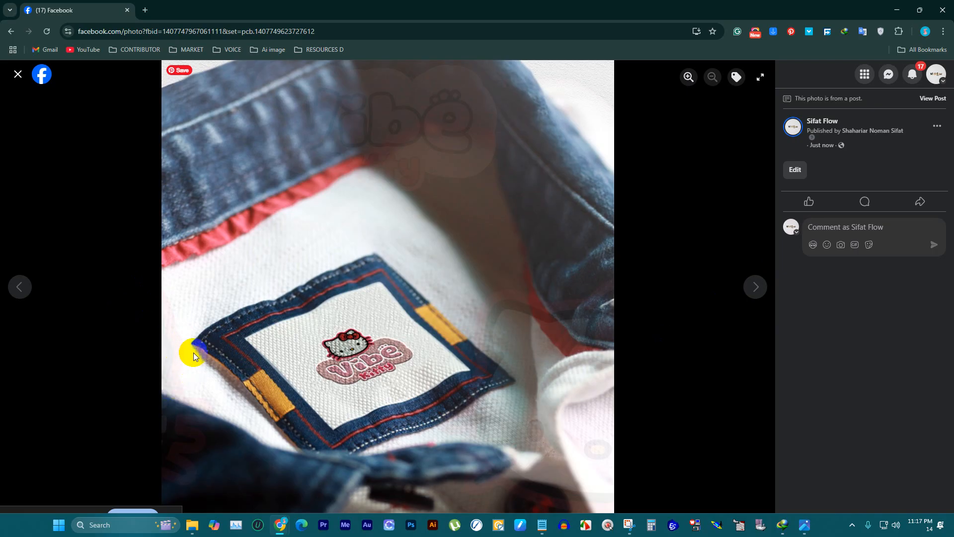
pyautogui.click(23, 297)
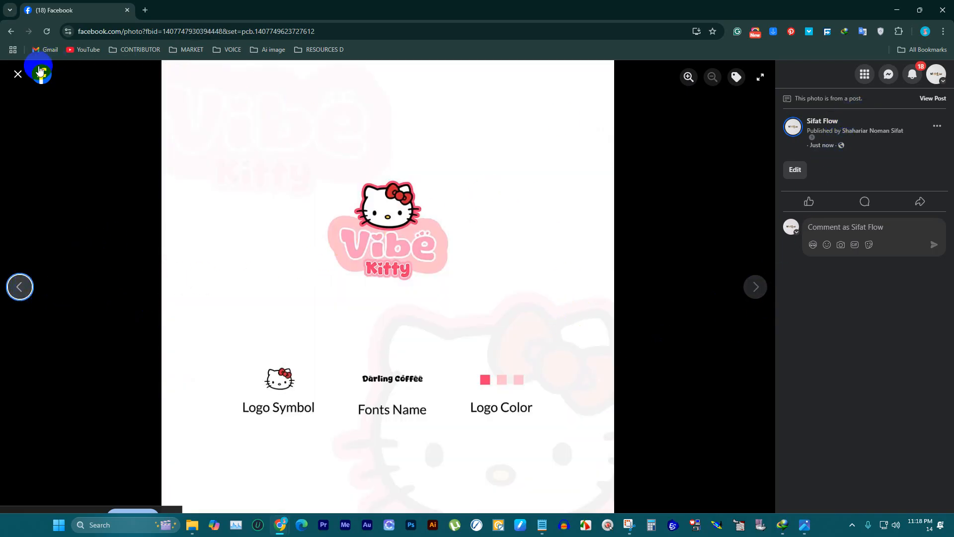
pyautogui.click(18, 74)
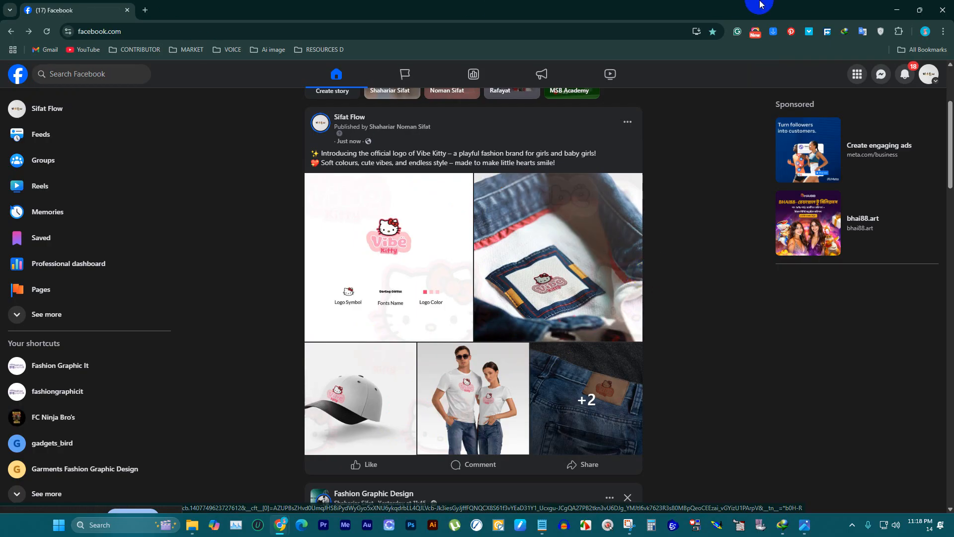
# Step: Close the Facebook window and switch to the Google Meet call
pyautogui.click(897, 9)
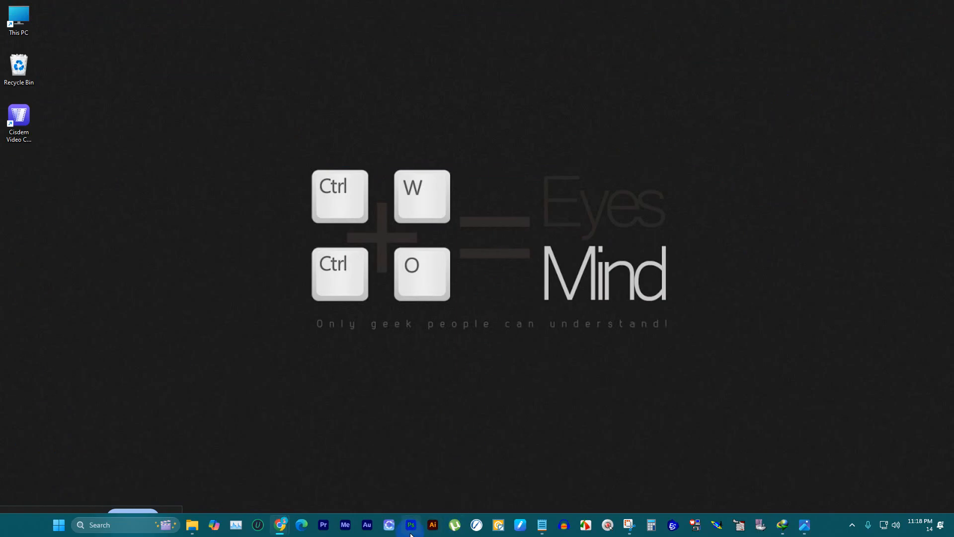
pyautogui.click(361, 525)
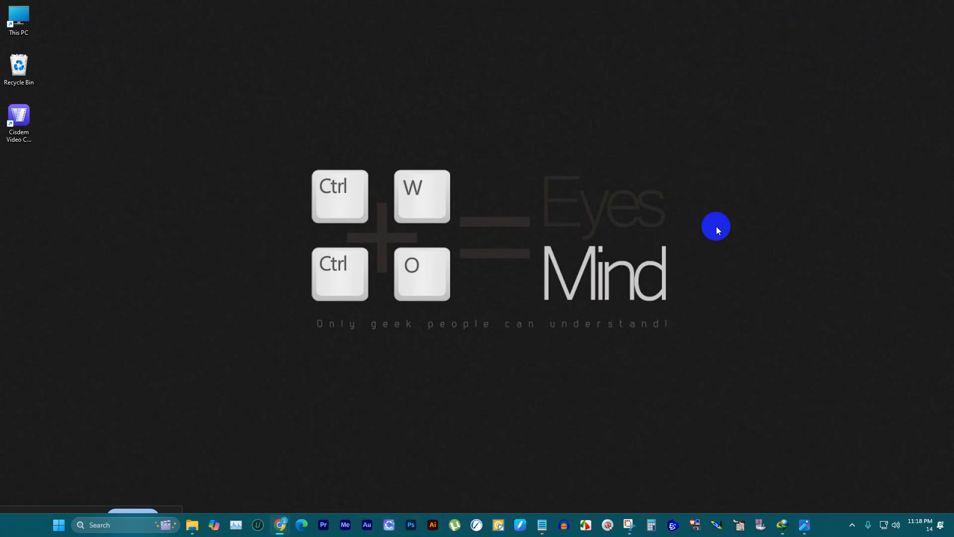
pyautogui.moveTo(280, 519)
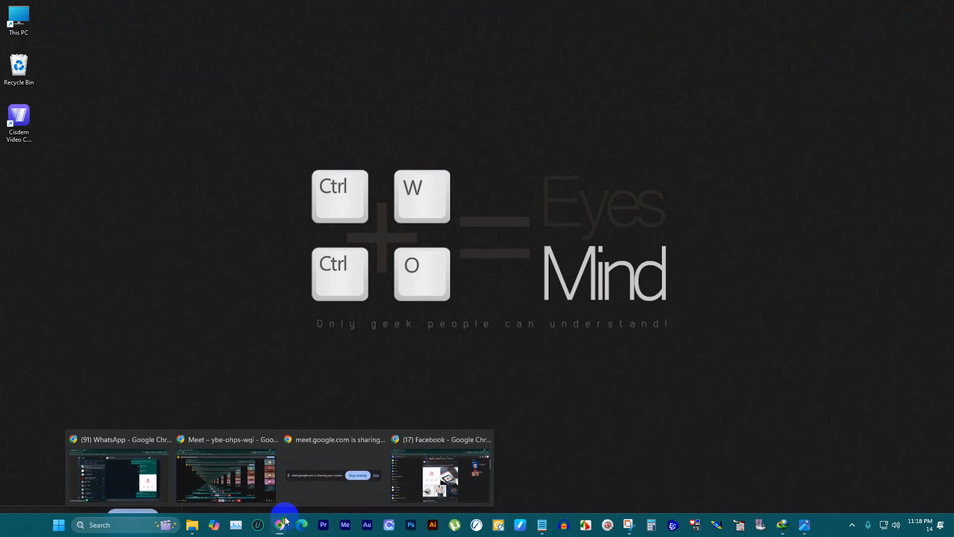
pyautogui.click(472, 447)
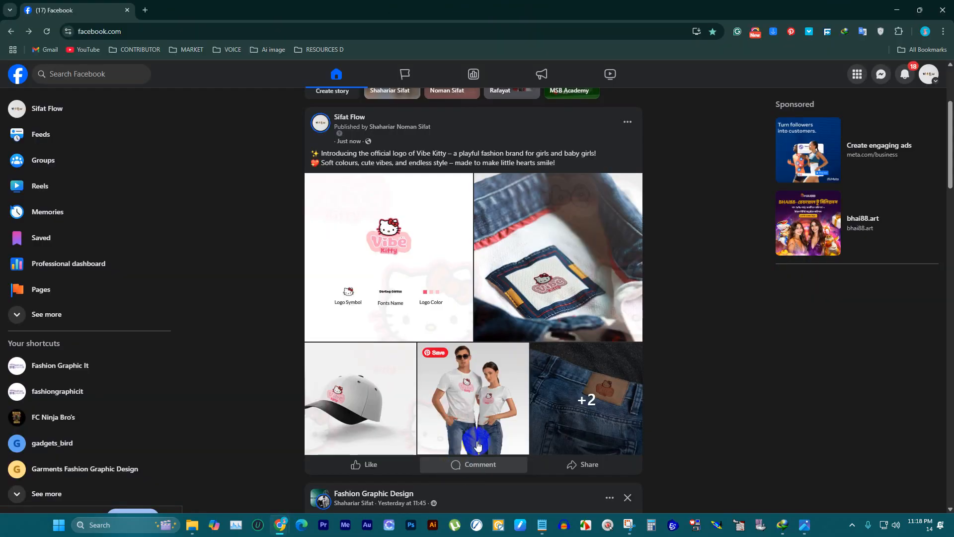
pyautogui.click(940, 6)
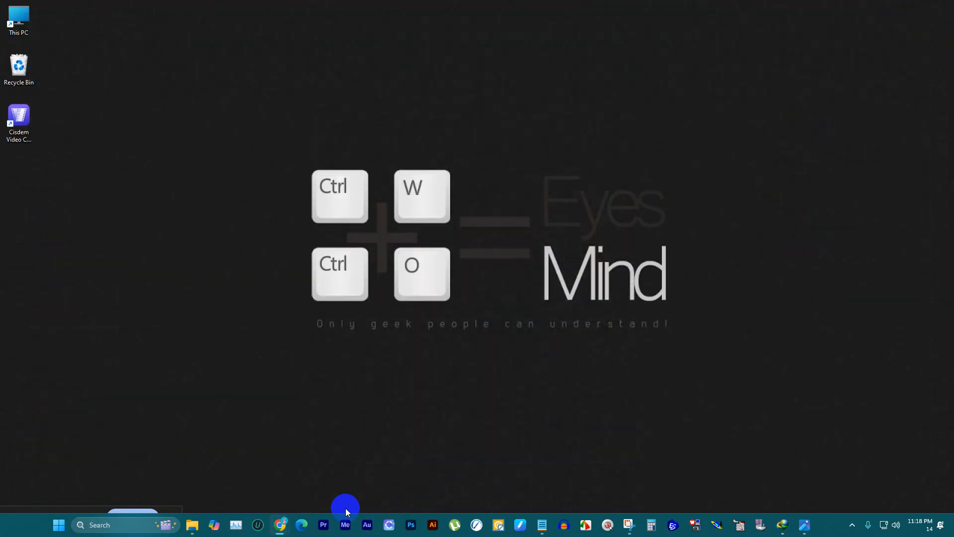
pyautogui.moveTo(281, 516)
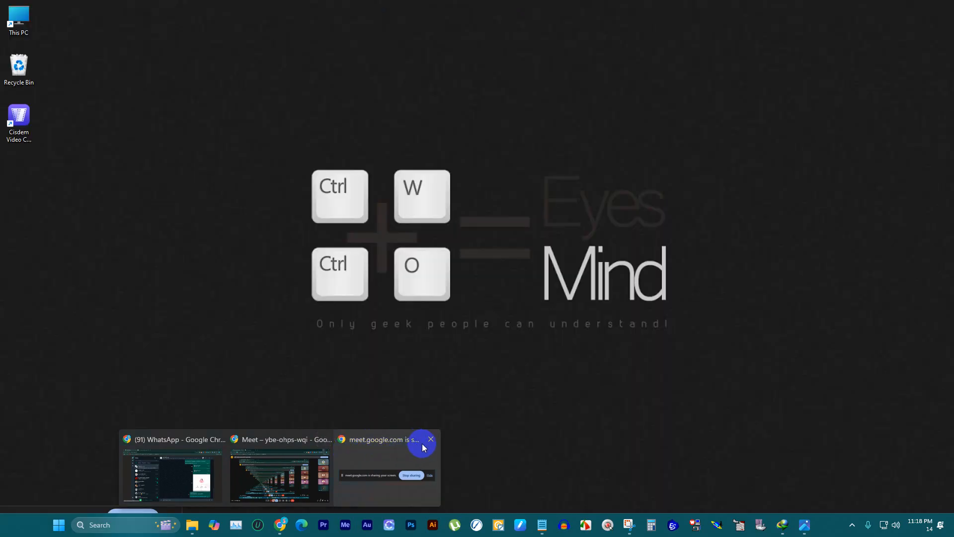
pyautogui.click(251, 453)
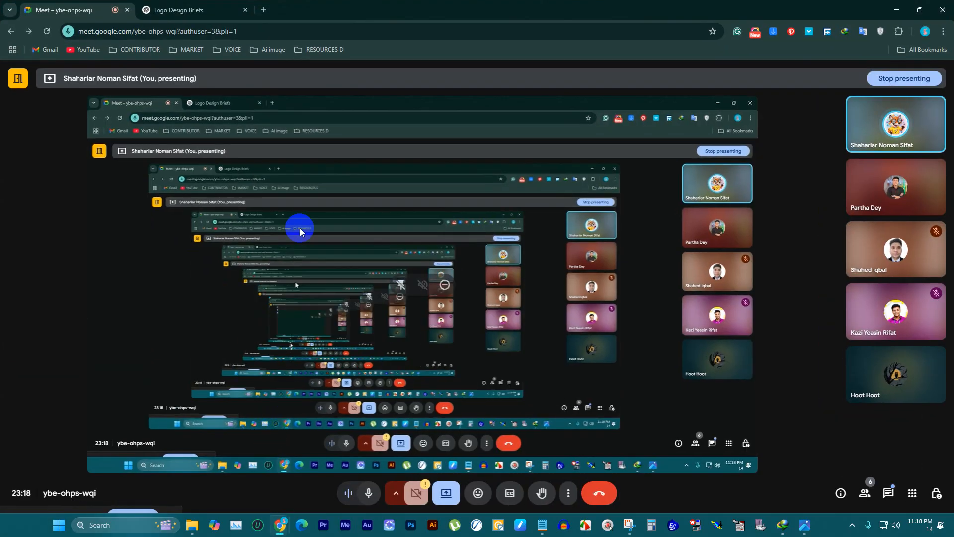